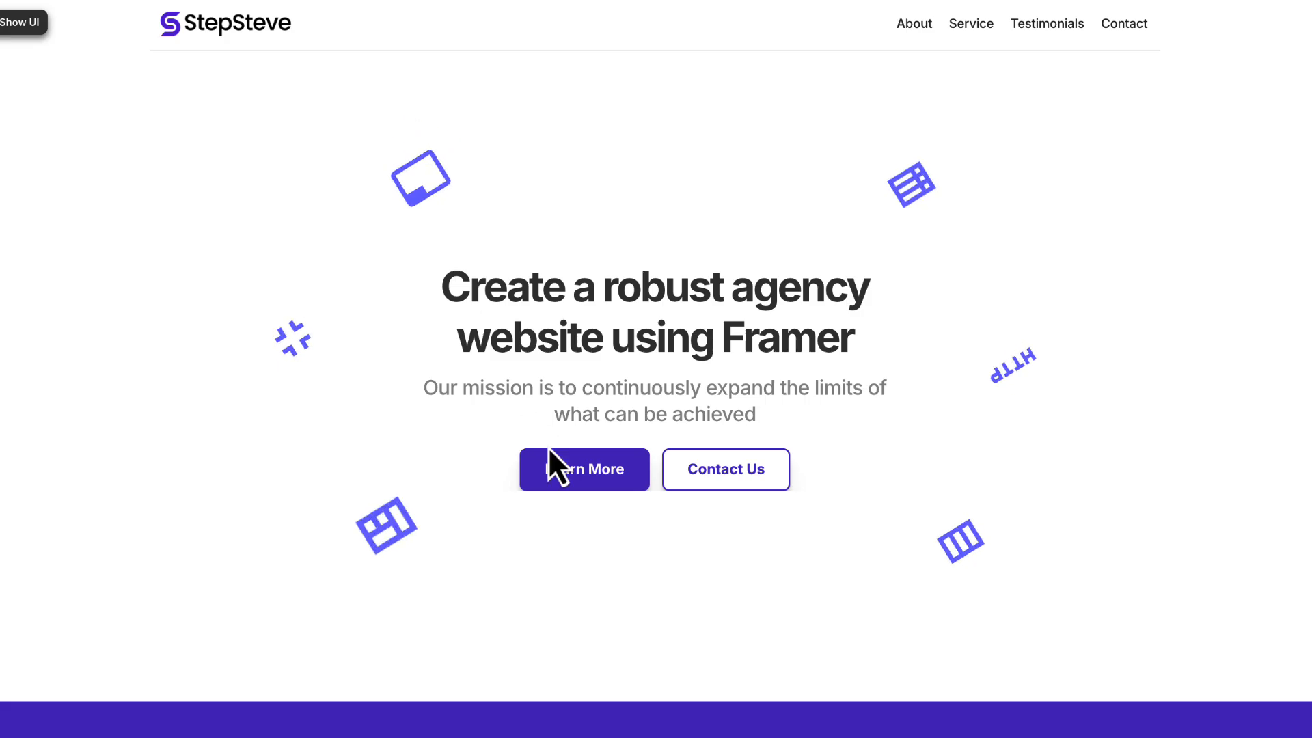
- Follow the Learn More link on the StepSteve agency site and look through its About Us, Our Services and testimonials sections
click(585, 475)
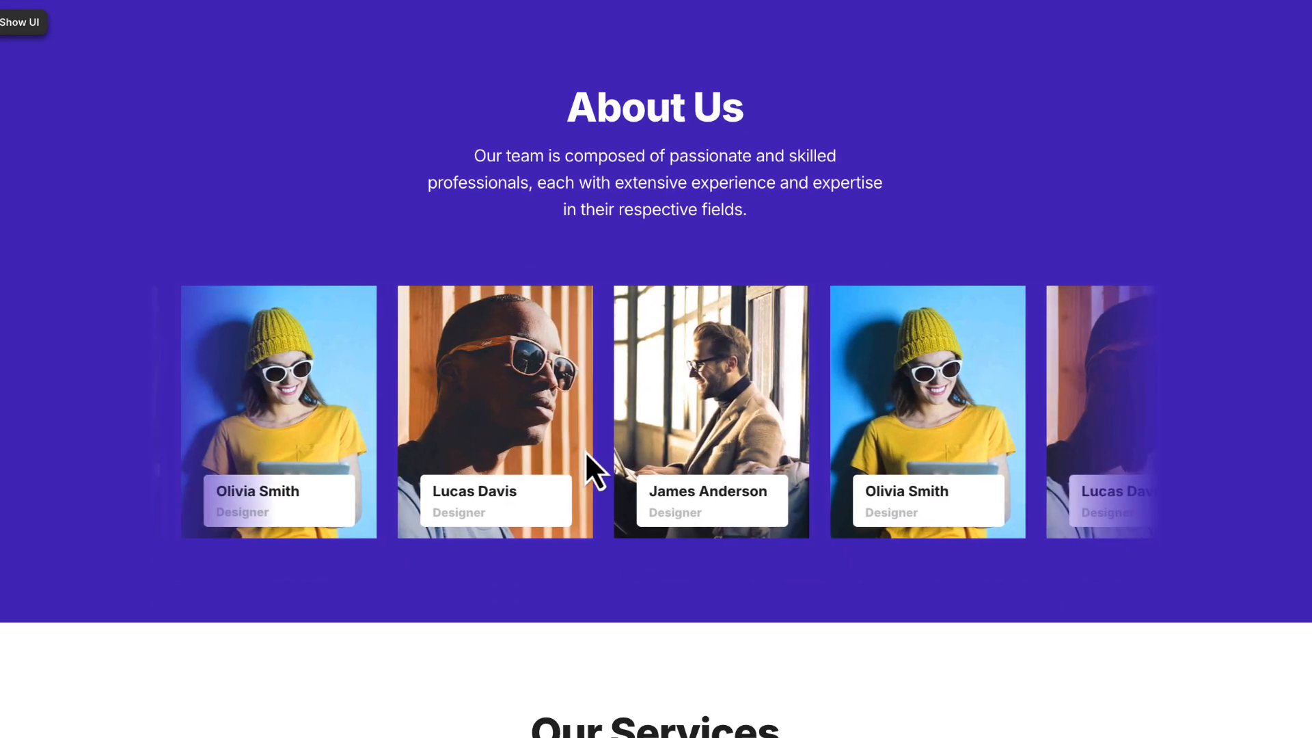
scroll(586, 465, down, 5)
scroll(586, 456, down, 10)
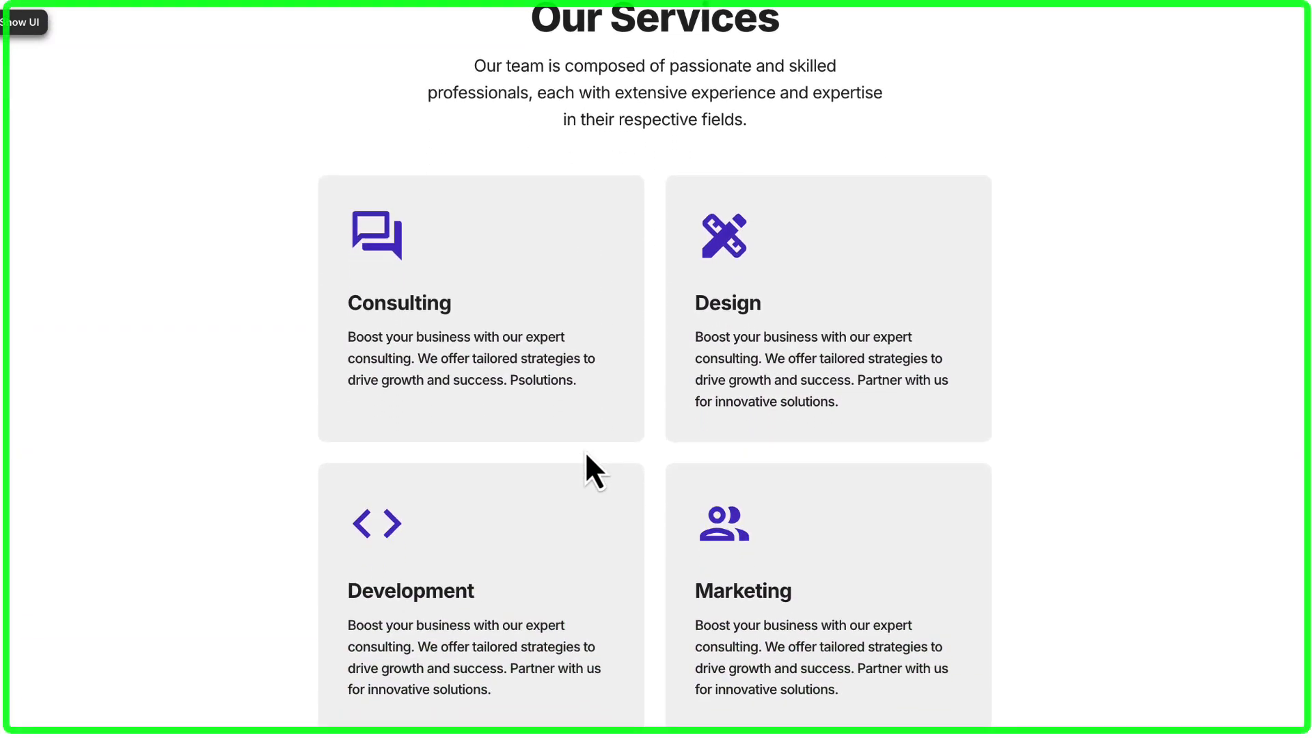
scroll(586, 456, down, 15)
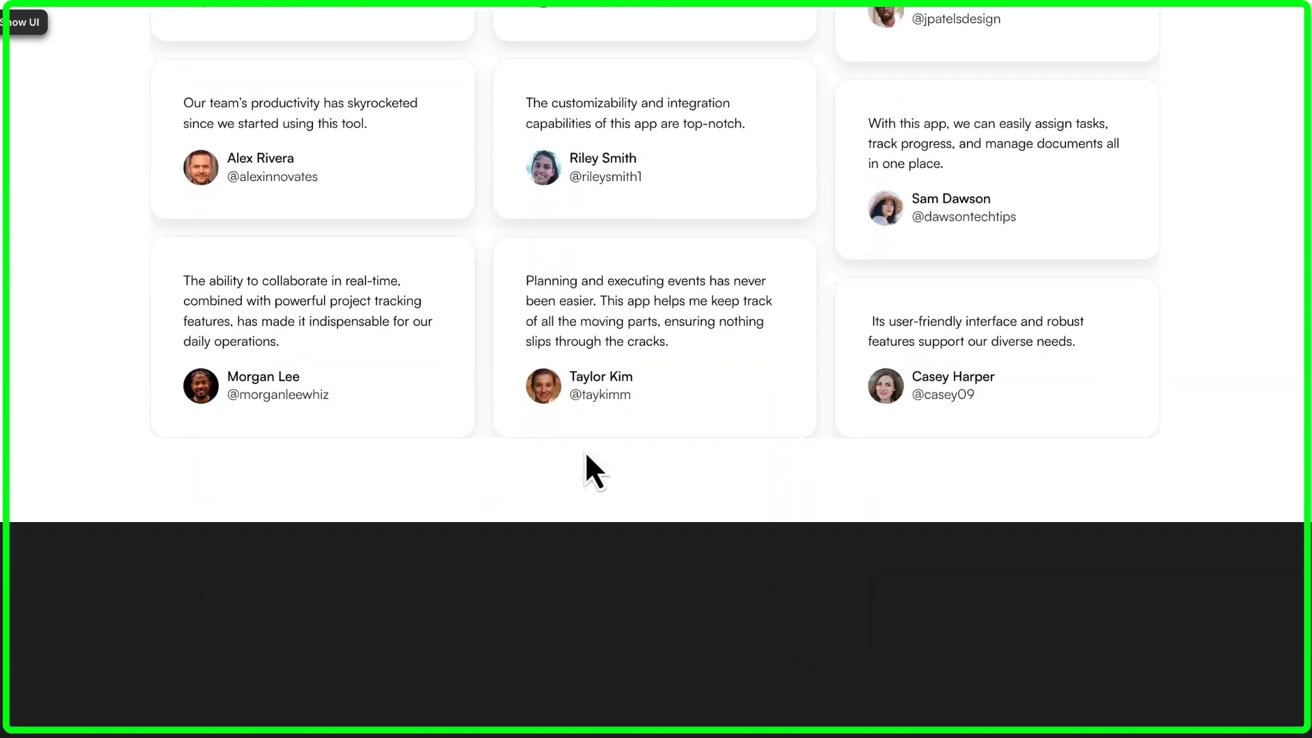
scroll(585, 451, up, 20)
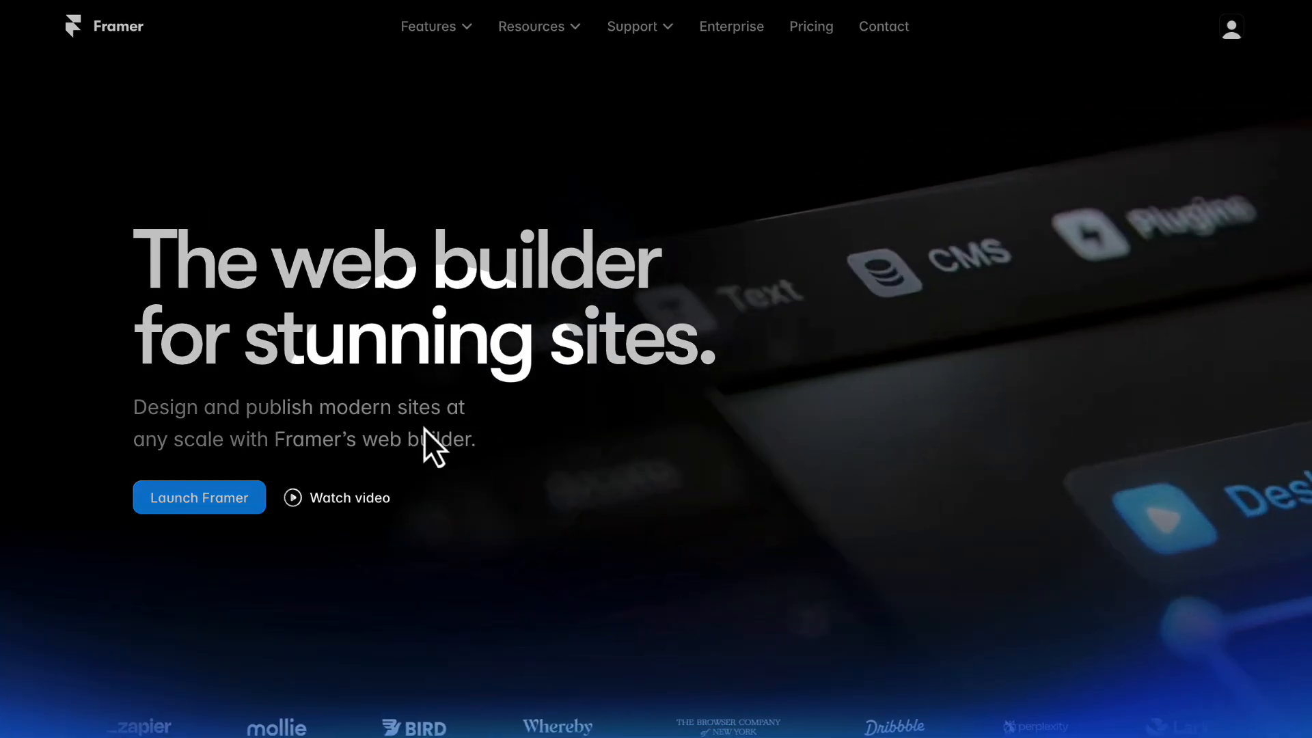
- Look through the Framer homepage, from its introduction to the features overview and the CMS section
scroll(385, 226, down, 10)
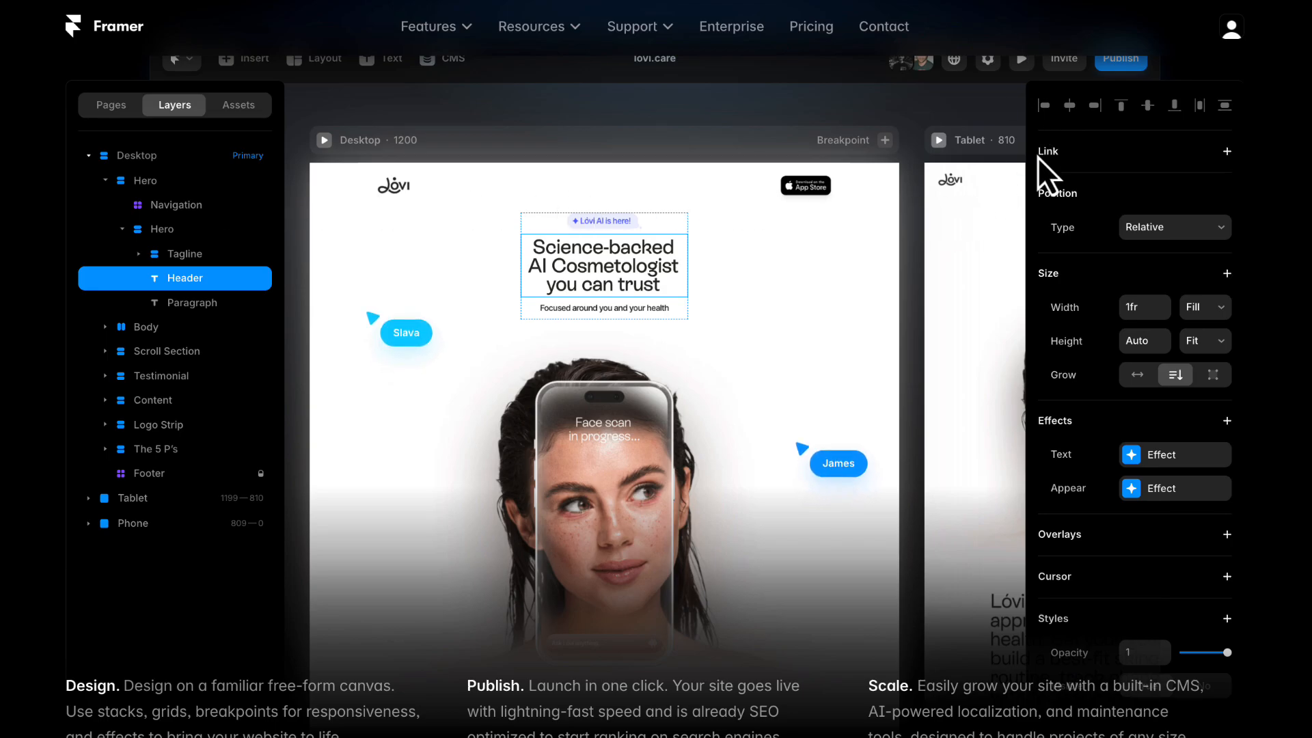
scroll(1038, 157, down, 10)
scroll(1038, 157, down, 15)
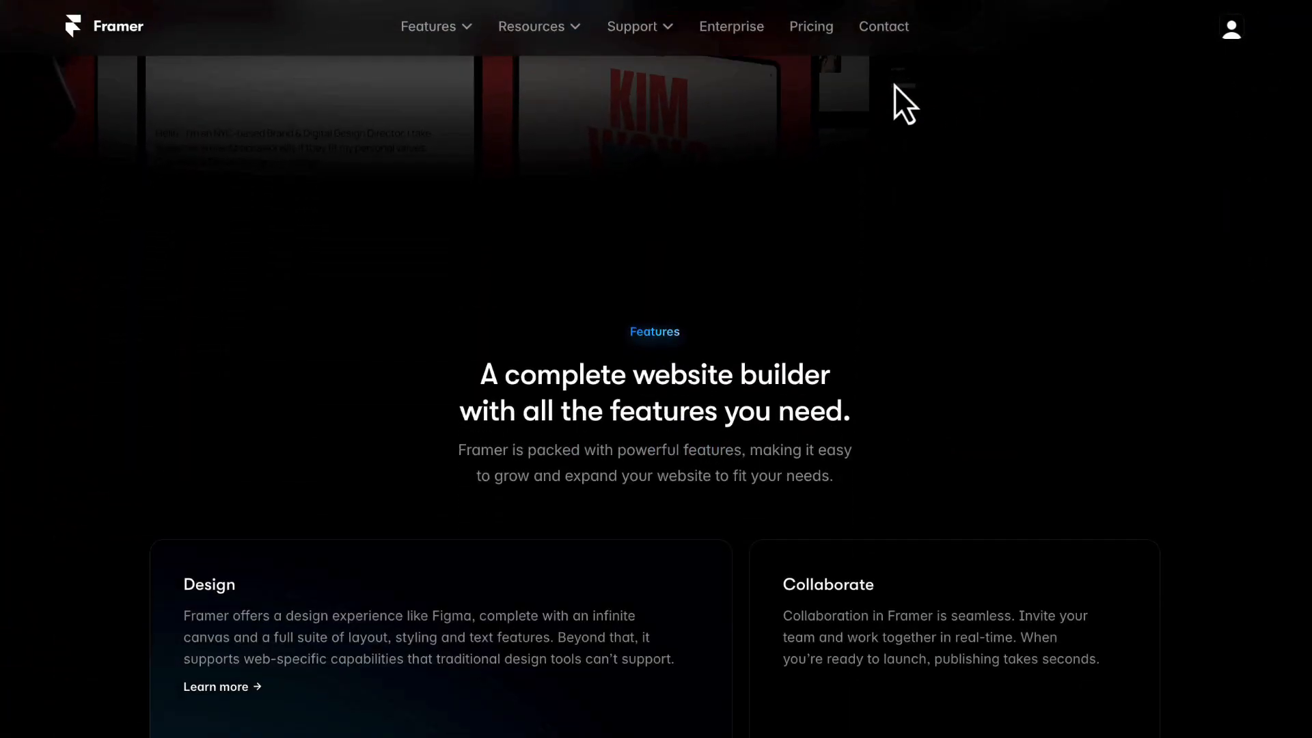
scroll(993, 252, down, 10)
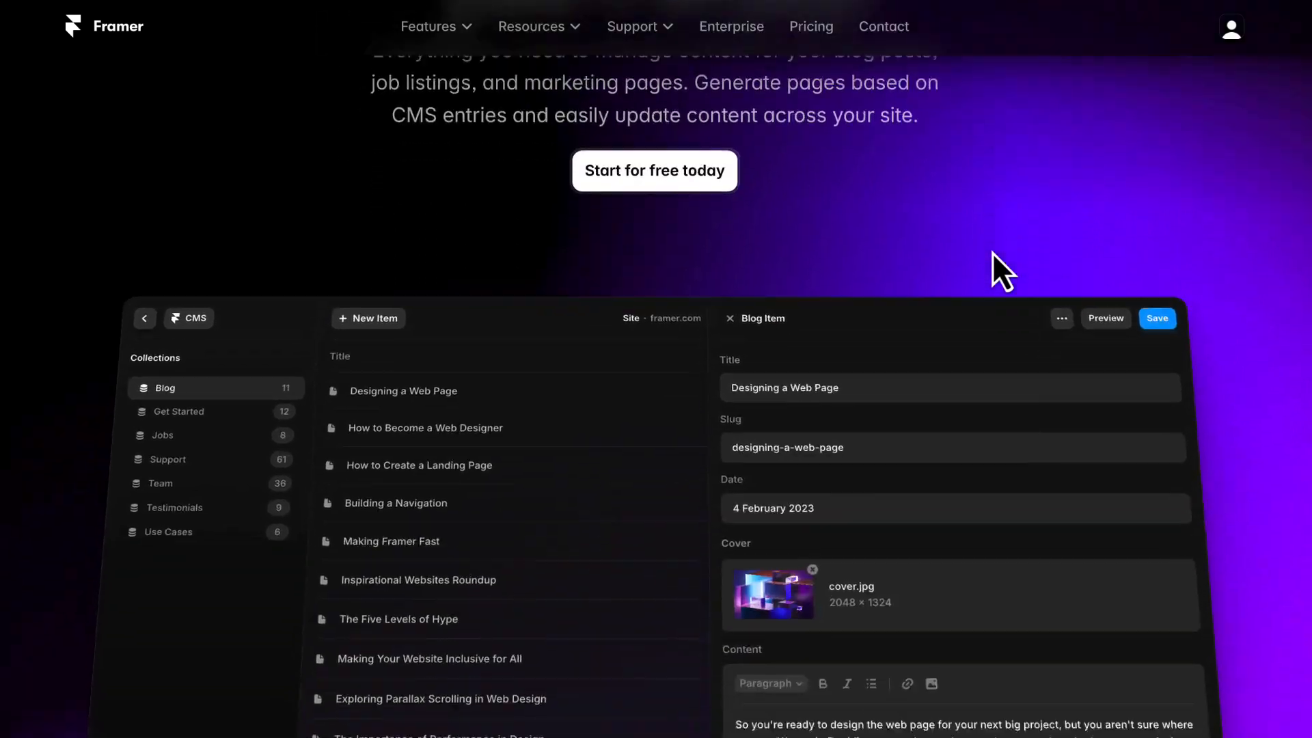
scroll(1003, 252, down, 3)
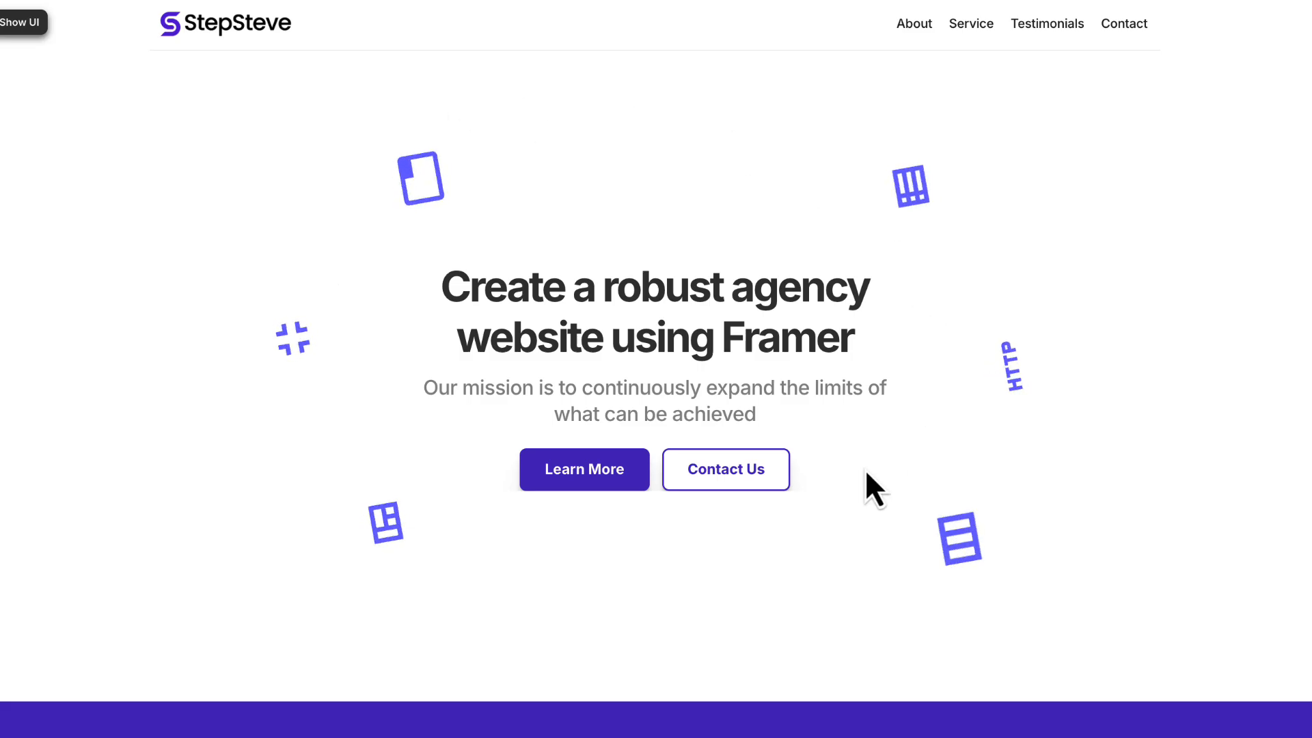
- Test the Learn More link on the StepSteve demo site again and review the sections down to What Our Clients Say
click(610, 482)
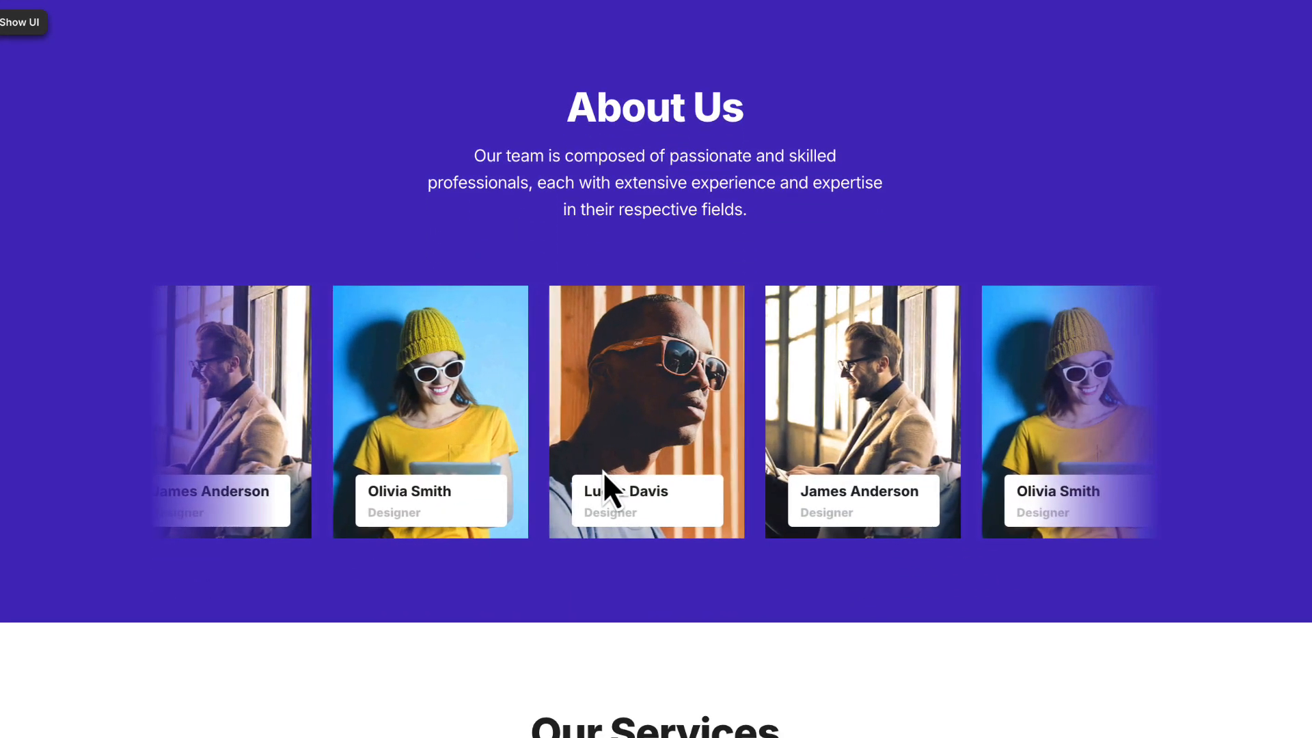
scroll(1192, 476, down, 5)
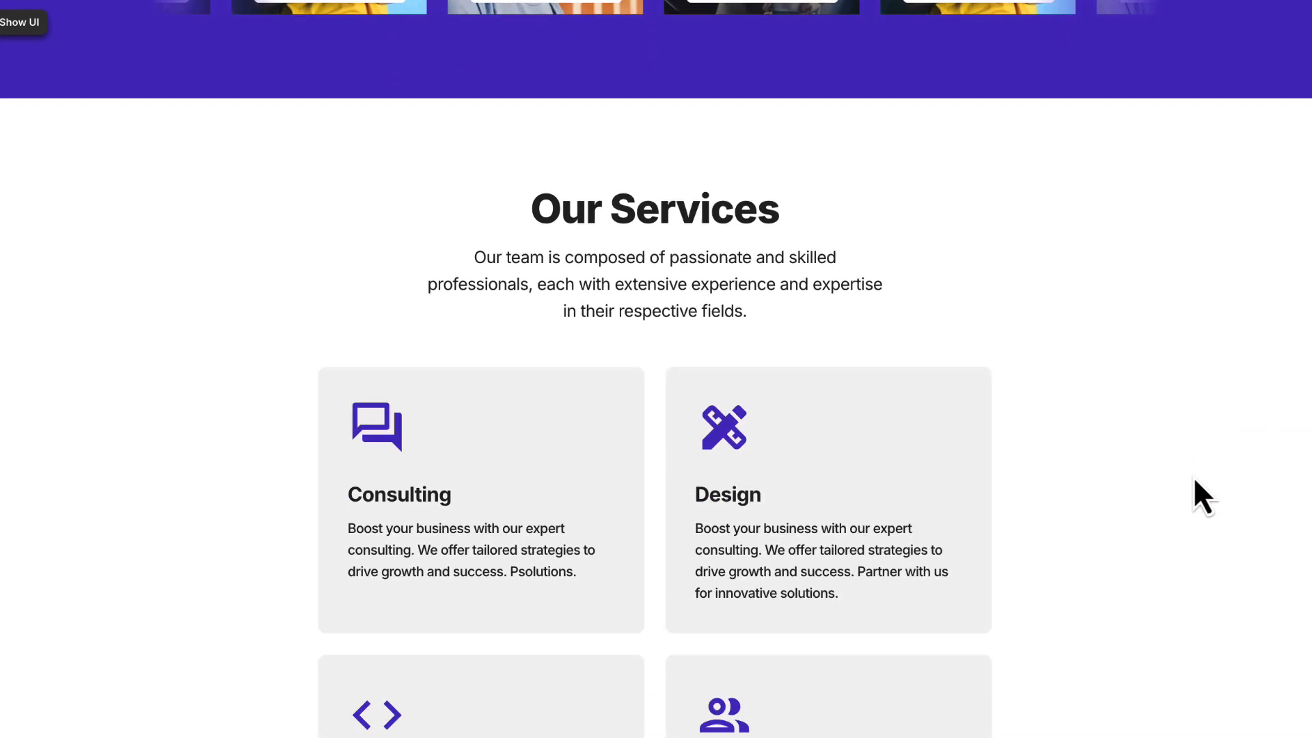
scroll(1192, 477, down, 10)
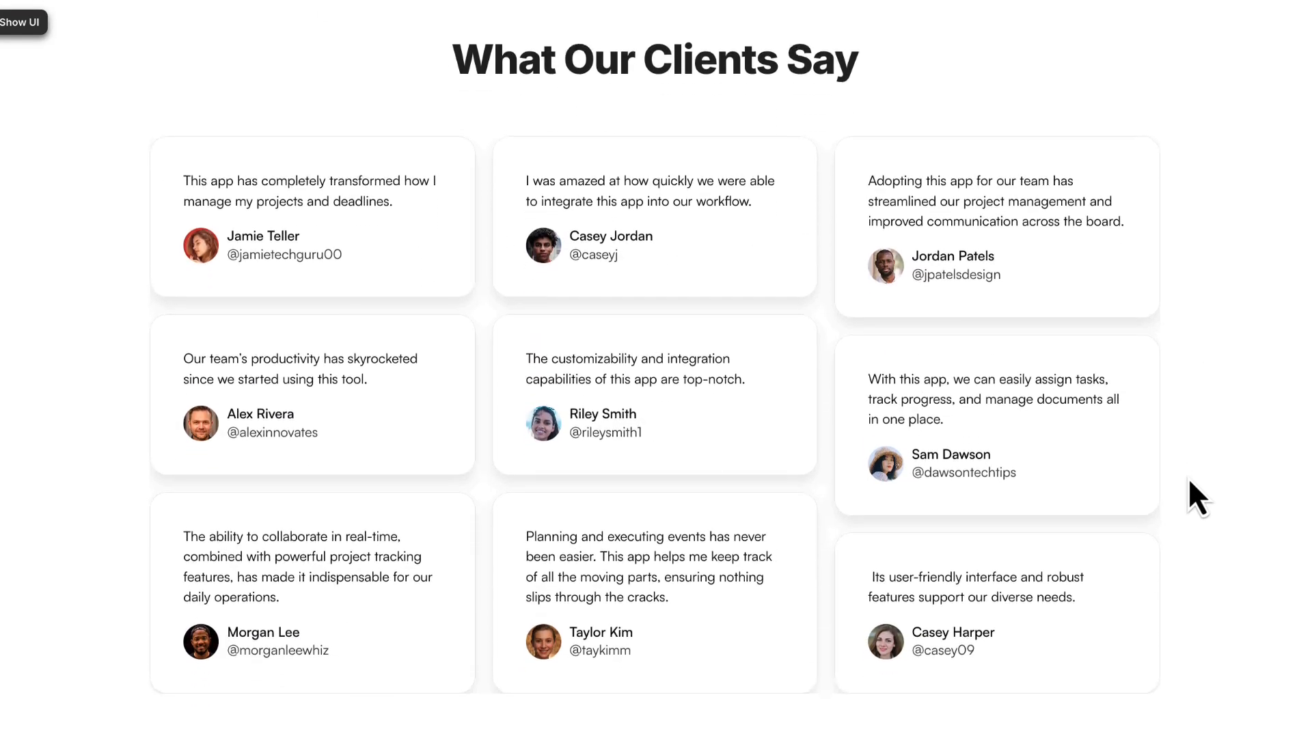
scroll(1187, 477, down, 5)
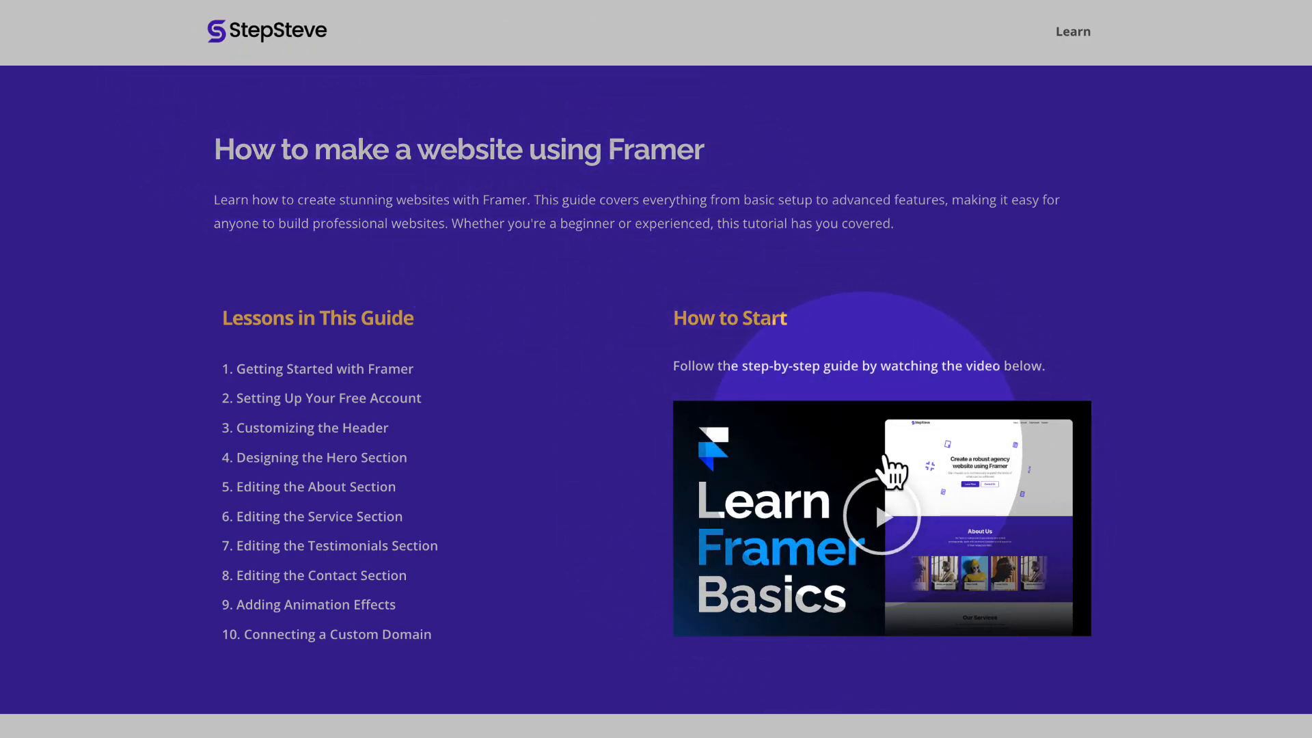
- Review the lesson list, checklists and references in the guide "How to make a website using Framer", then return to Getting Started with Framer
scroll(704, 424, down, 1)
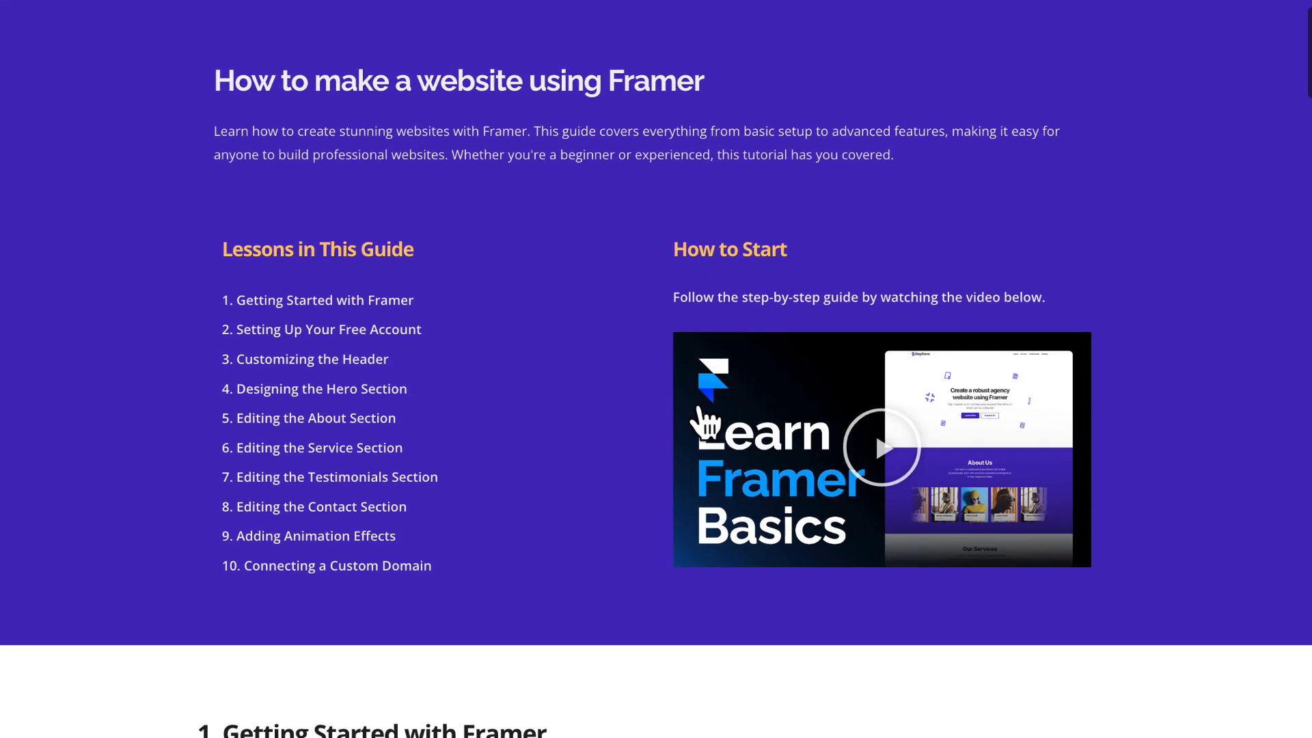
scroll(701, 423, down, 7)
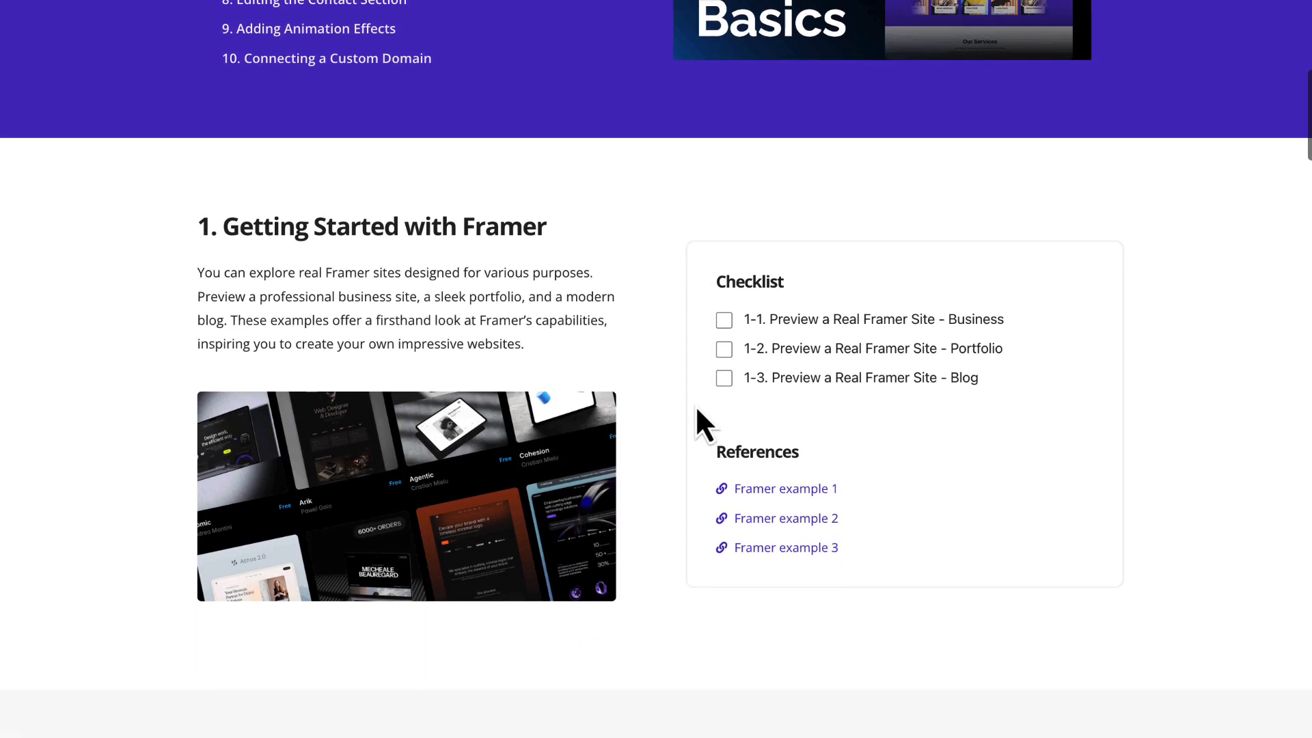
scroll(697, 410, down, 1)
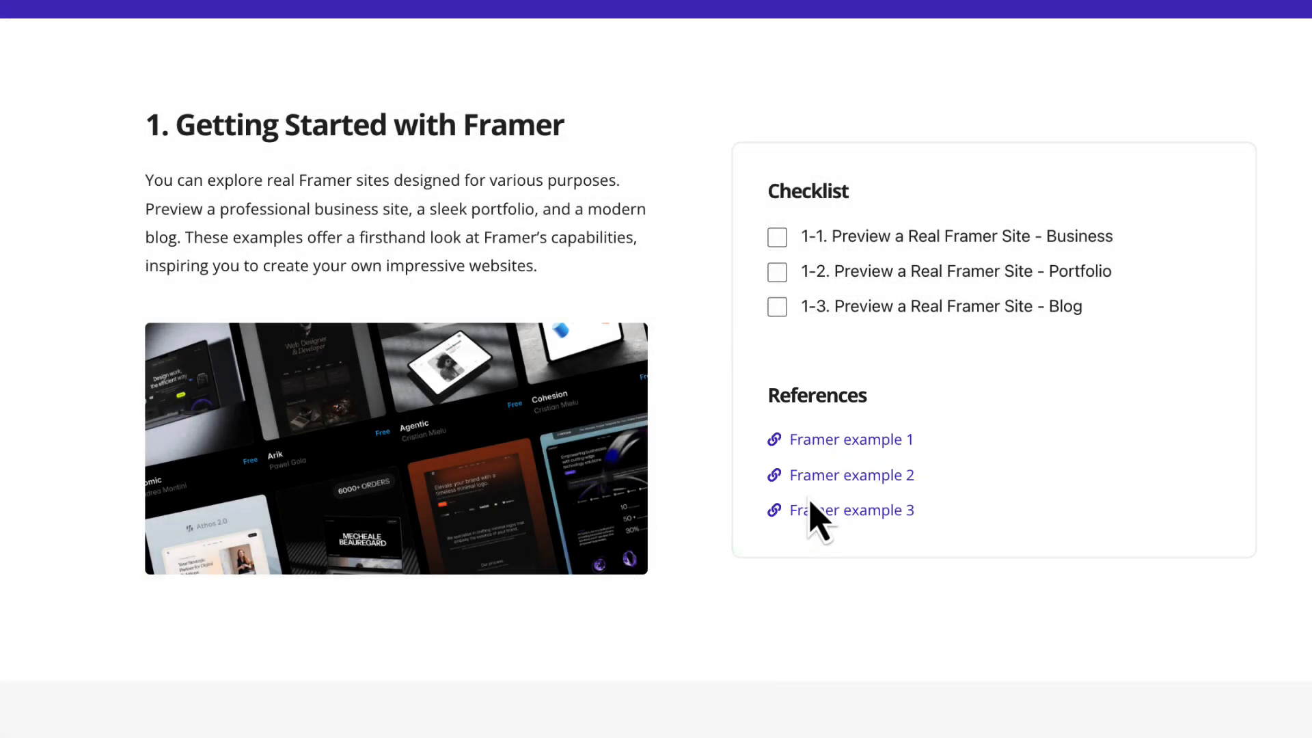
scroll(810, 417, down, 10)
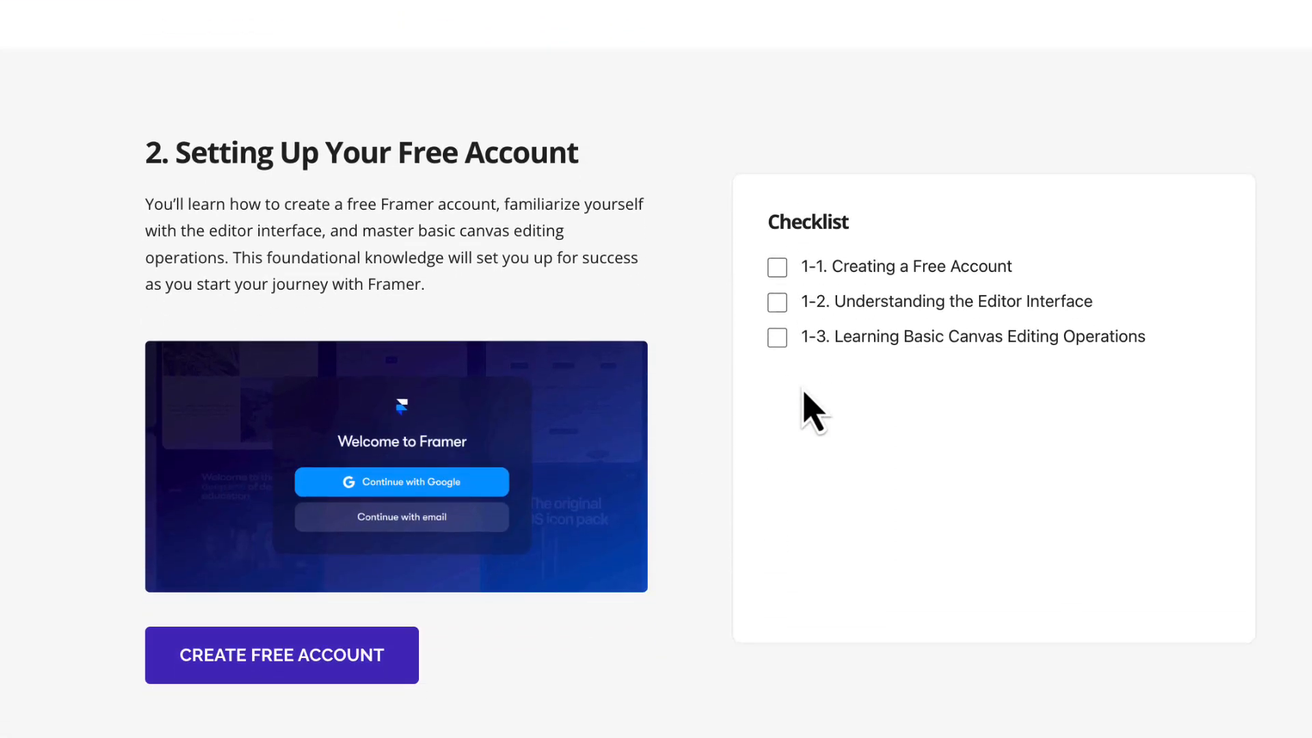
scroll(806, 395, down, 10)
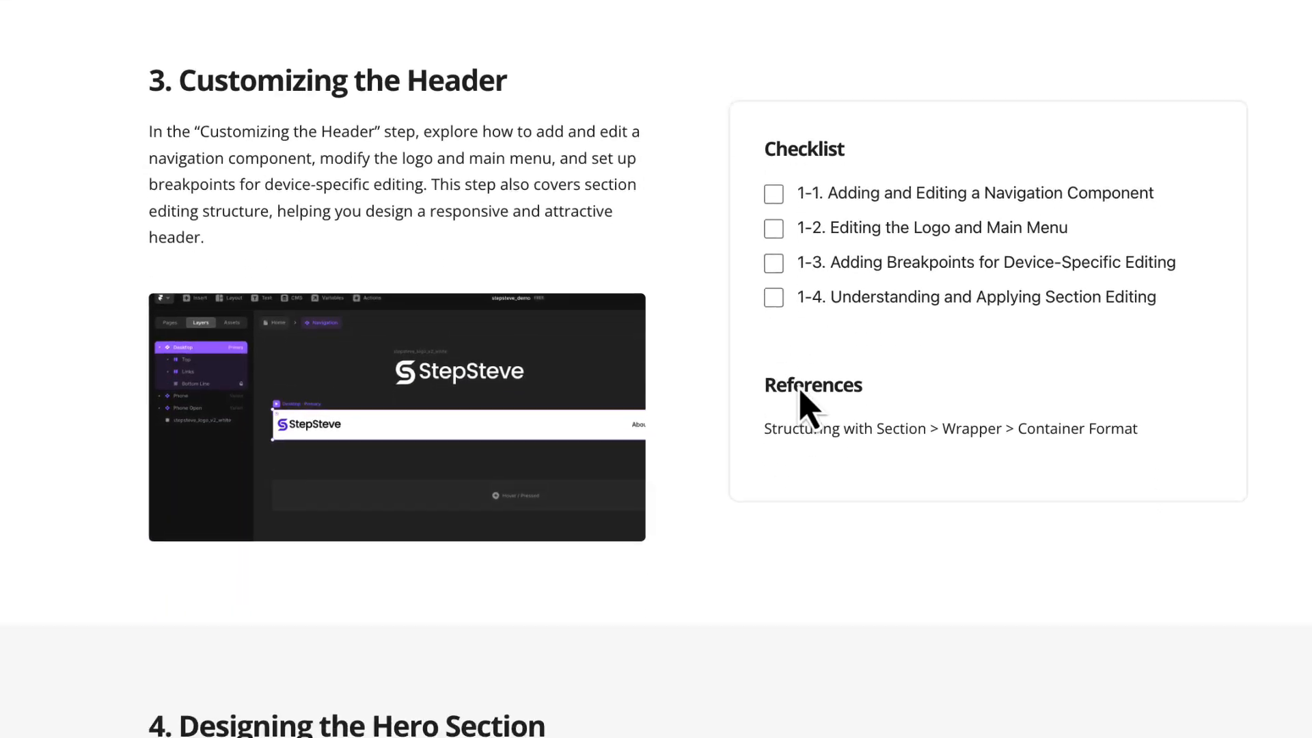
scroll(749, 366, down, 10)
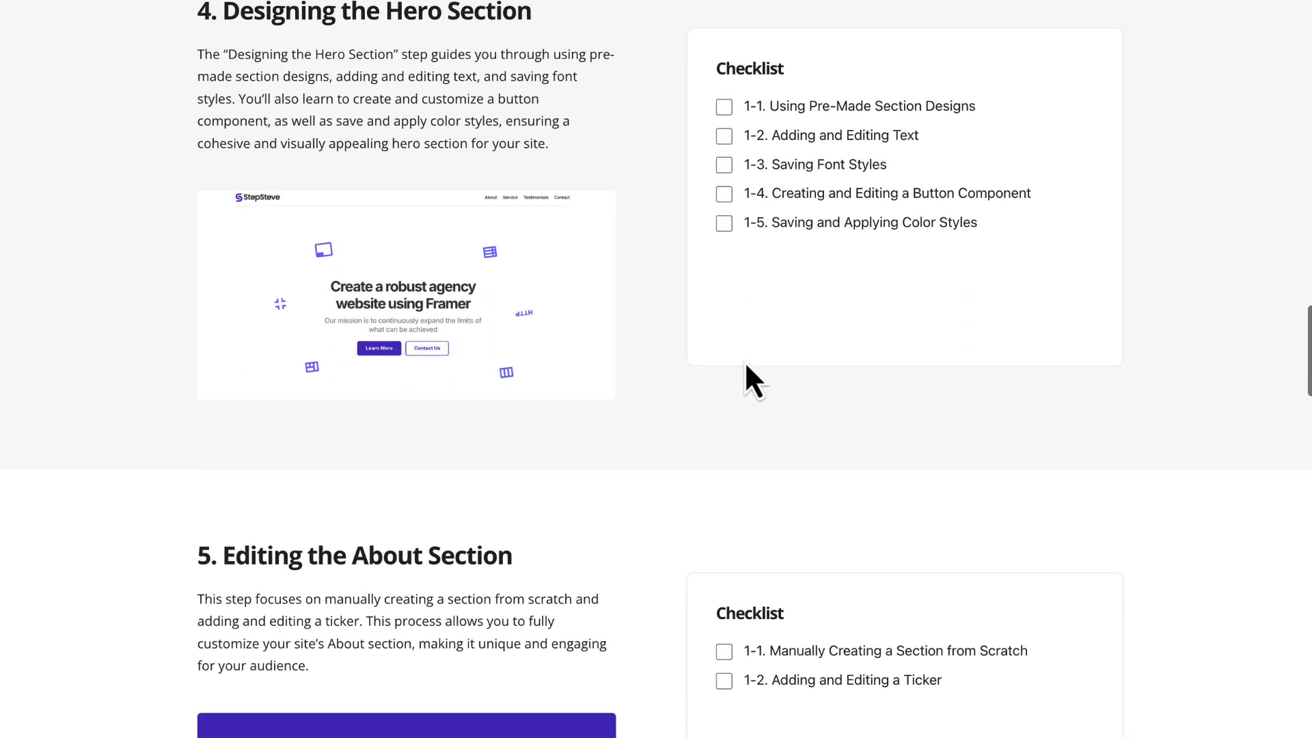
scroll(747, 369, up, 18)
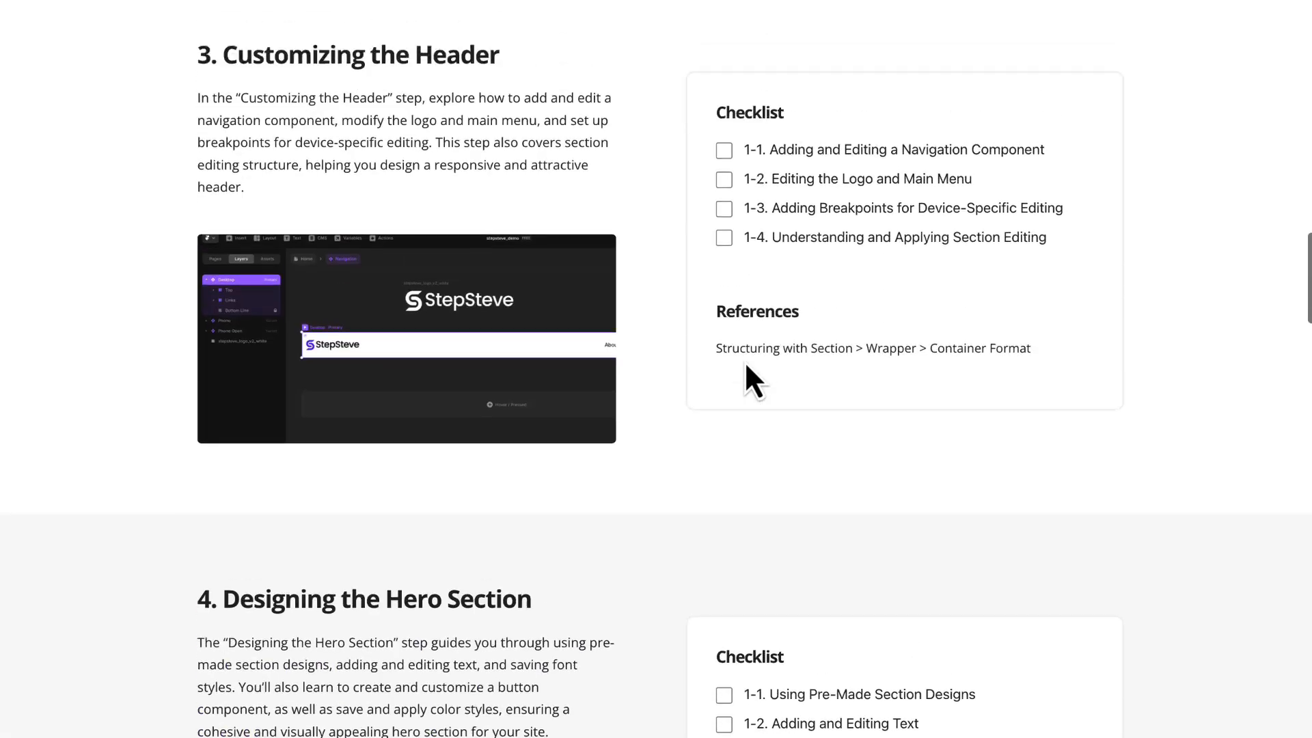
scroll(747, 369, up, 15)
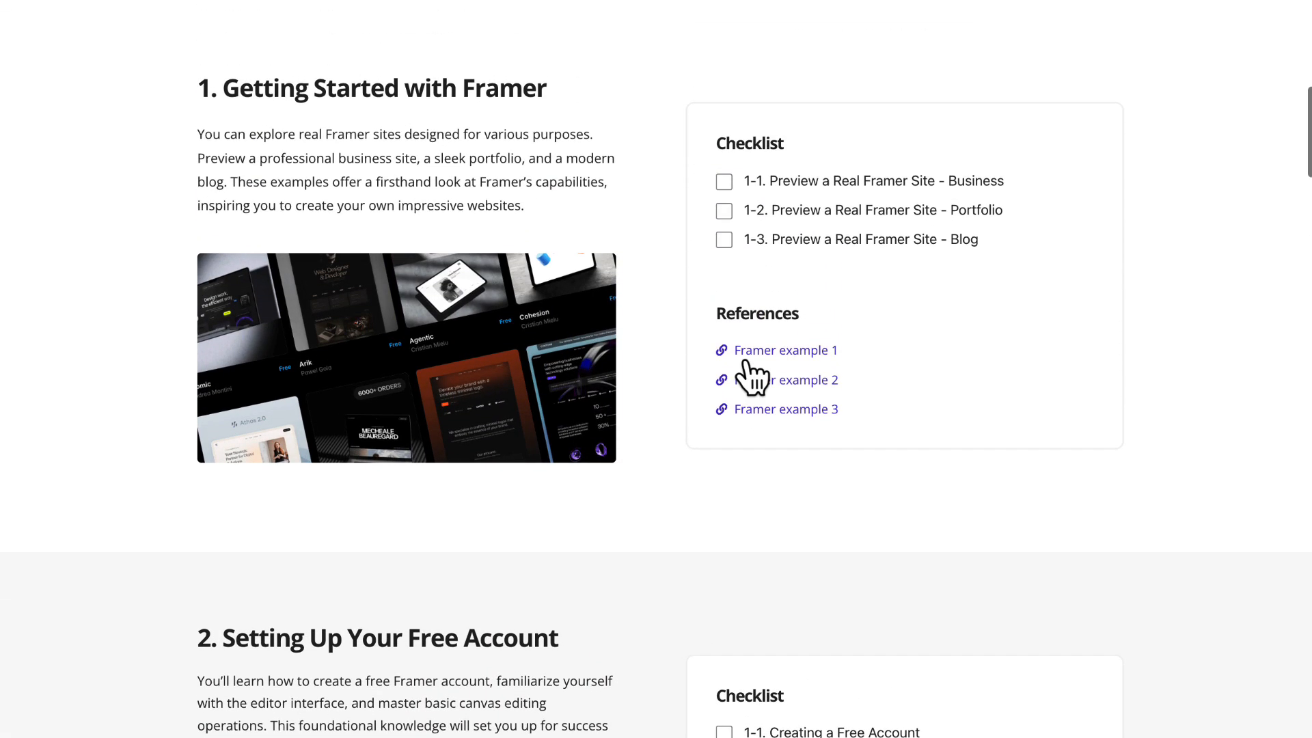
scroll(749, 372, up, 1)
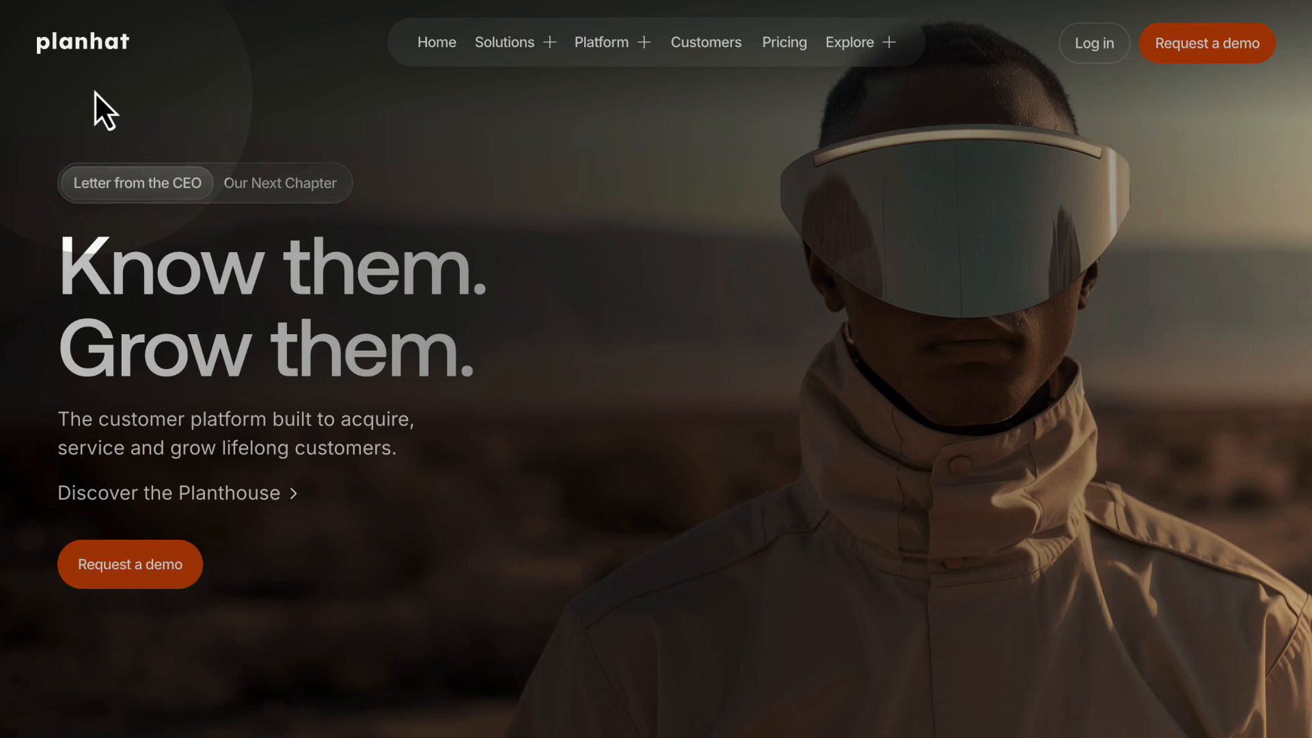
- Examine the Planhat business site as a Framer example, including its client logos, customer journey and testimonial sections
scroll(671, 215, down, 15)
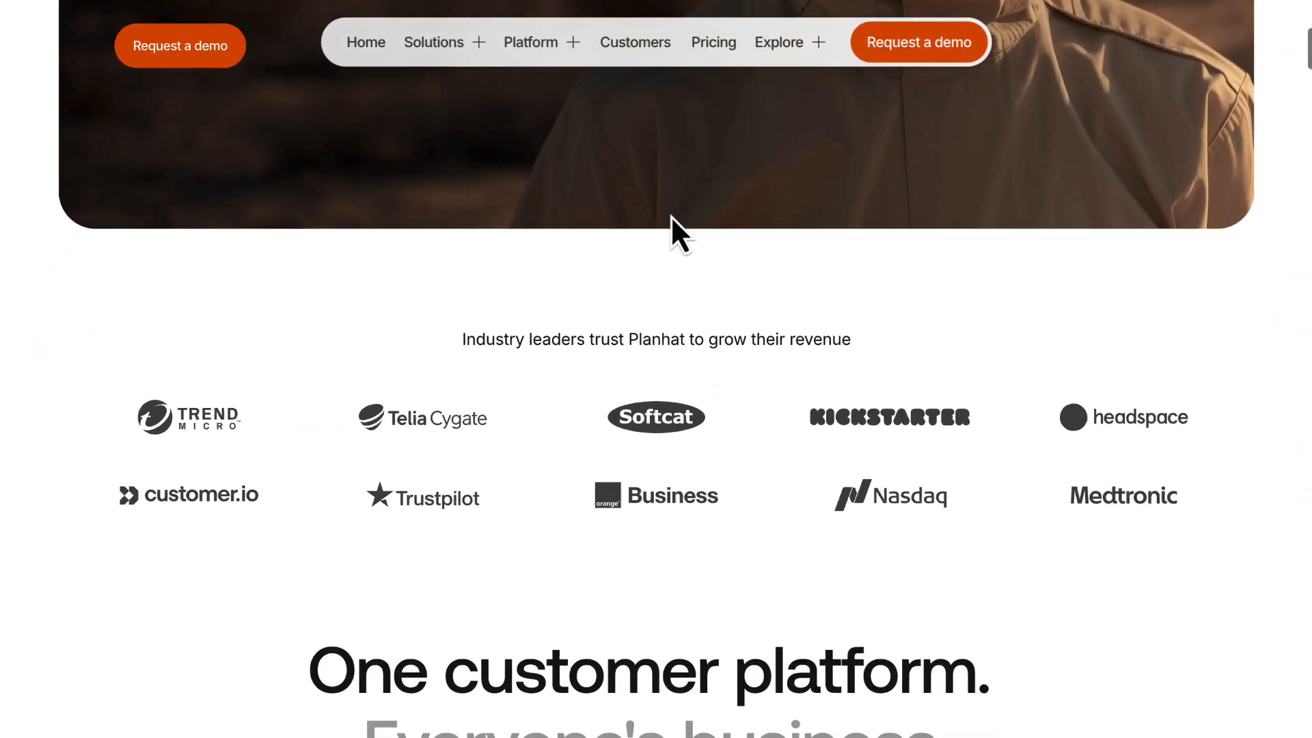
scroll(672, 220, down, 10)
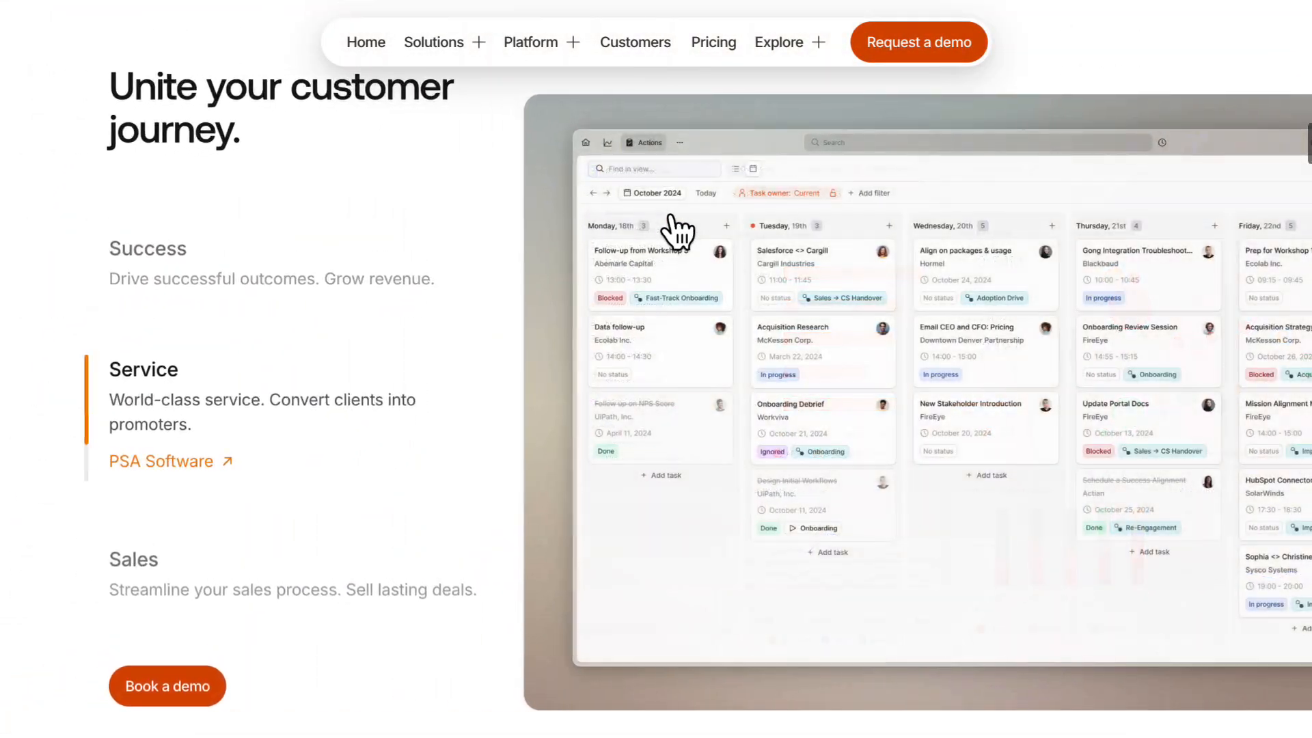
scroll(670, 218, down, 15)
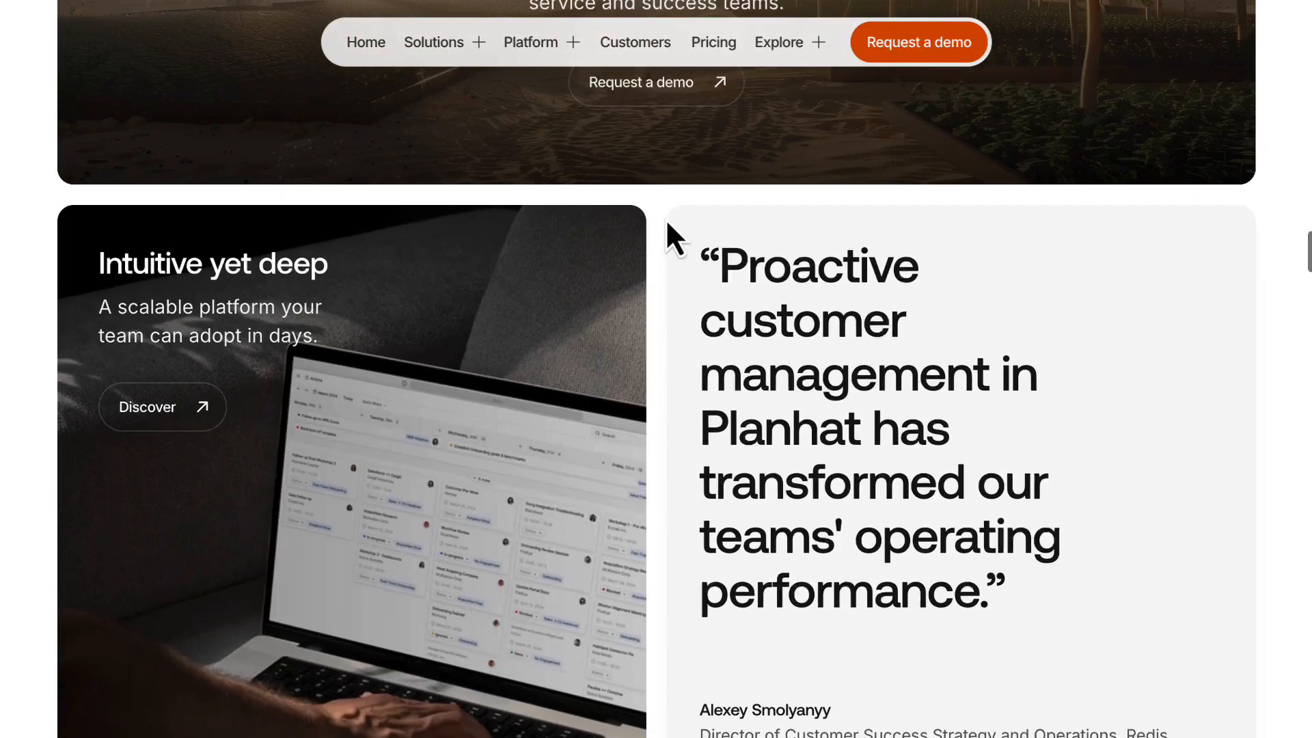
scroll(664, 221, down, 10)
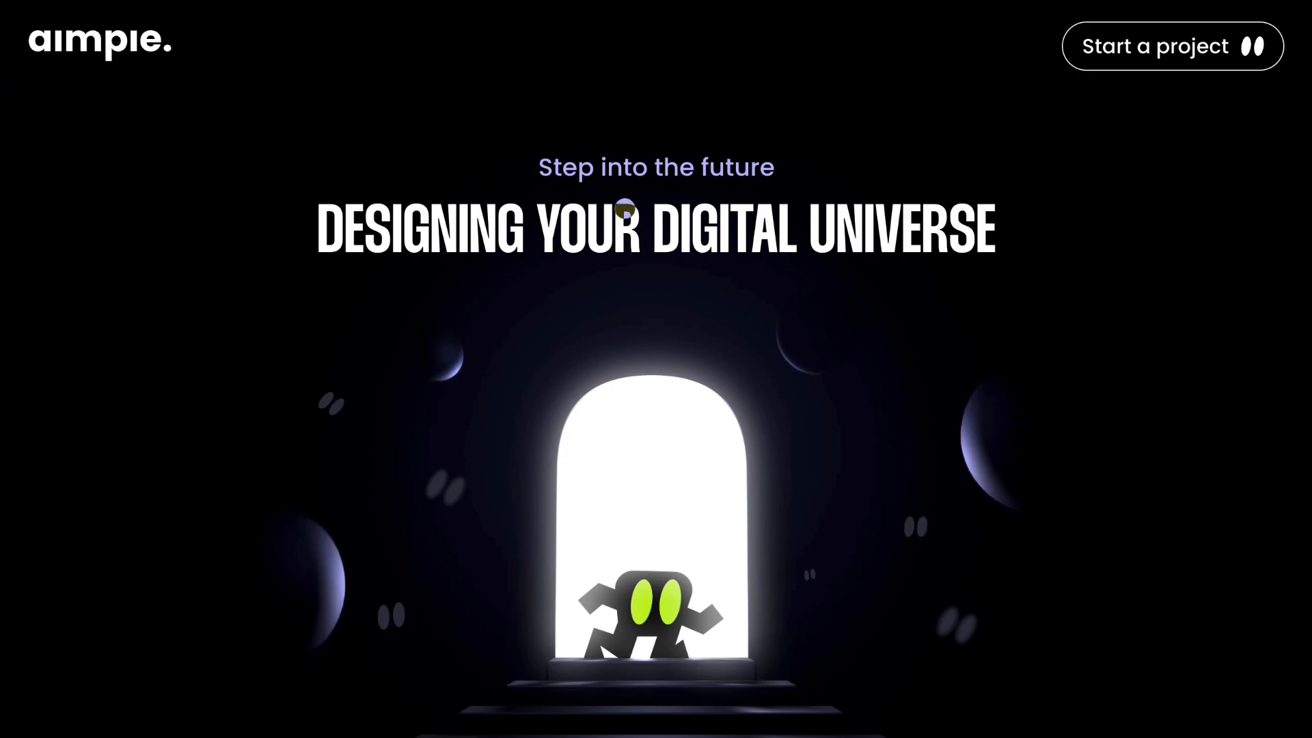
- Examine the aimpie portfolio site as a Framer example, including its animated headings and the Zonaris and All In Tickets projects
scroll(688, 219, down, 5)
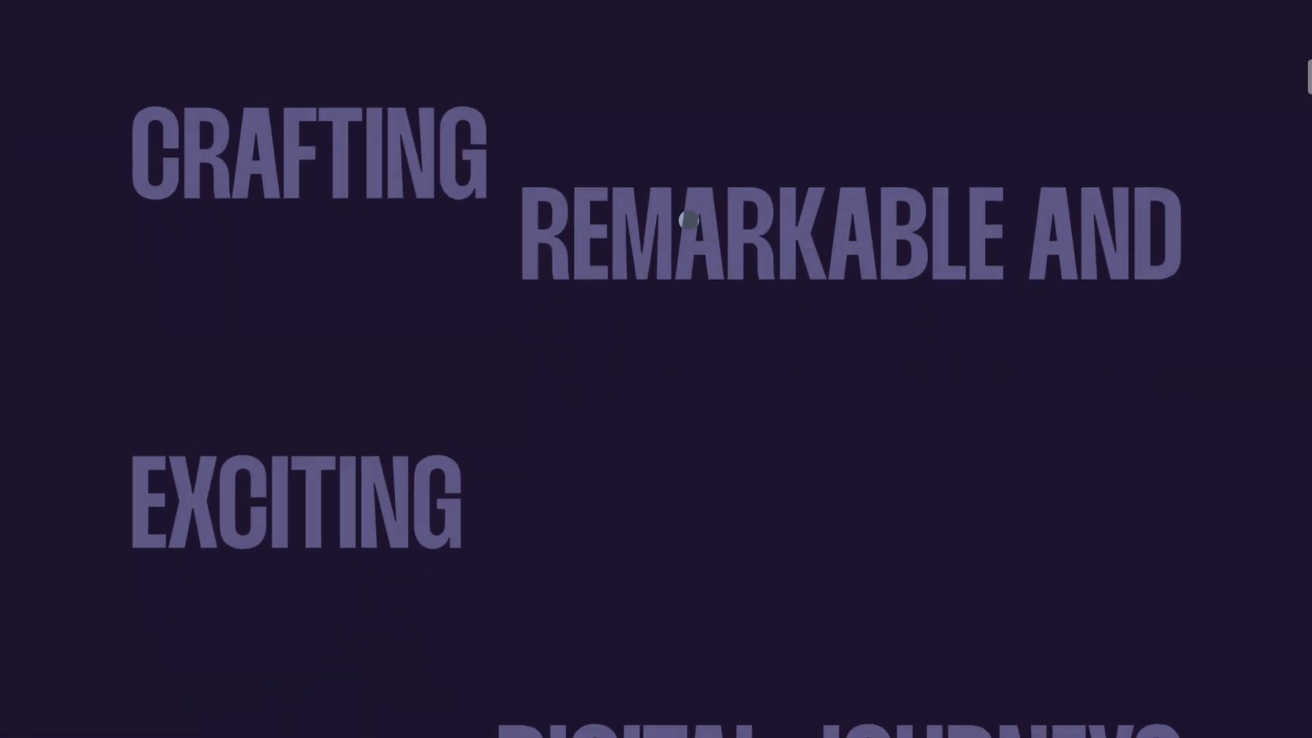
scroll(688, 220, down, 10)
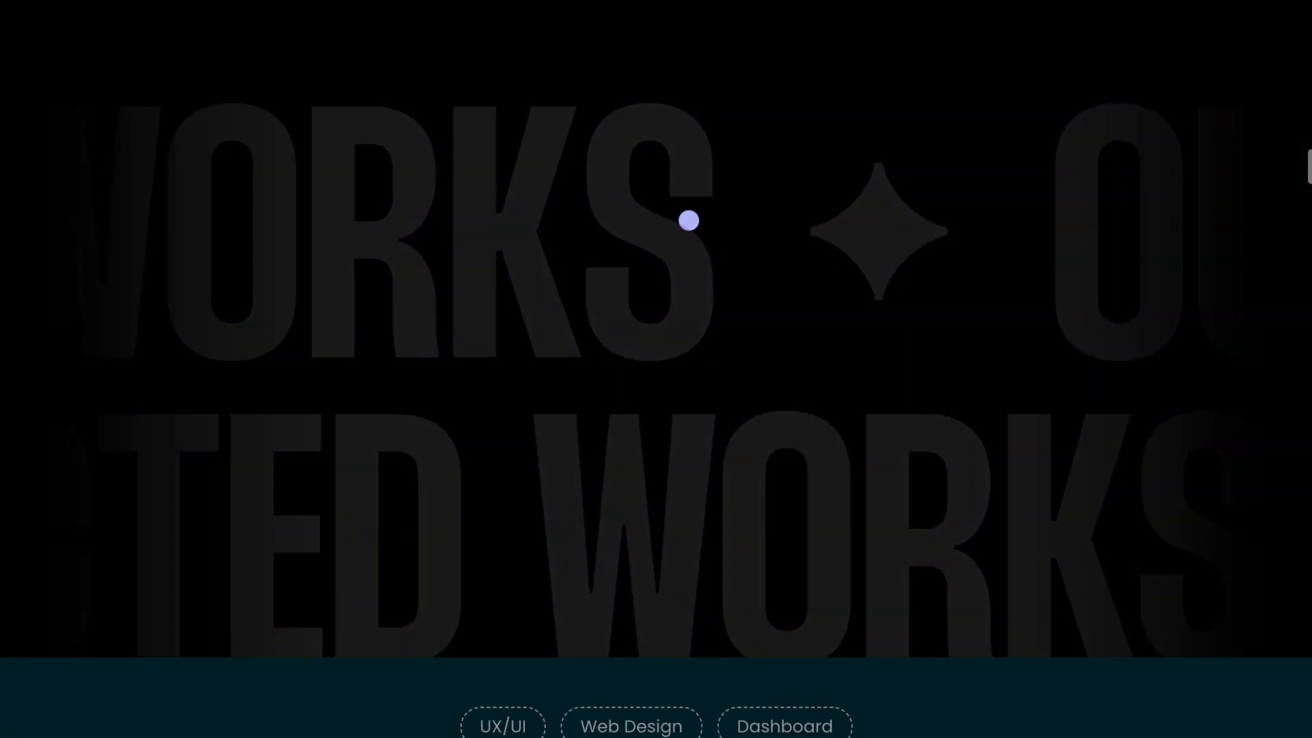
scroll(689, 220, down, 6)
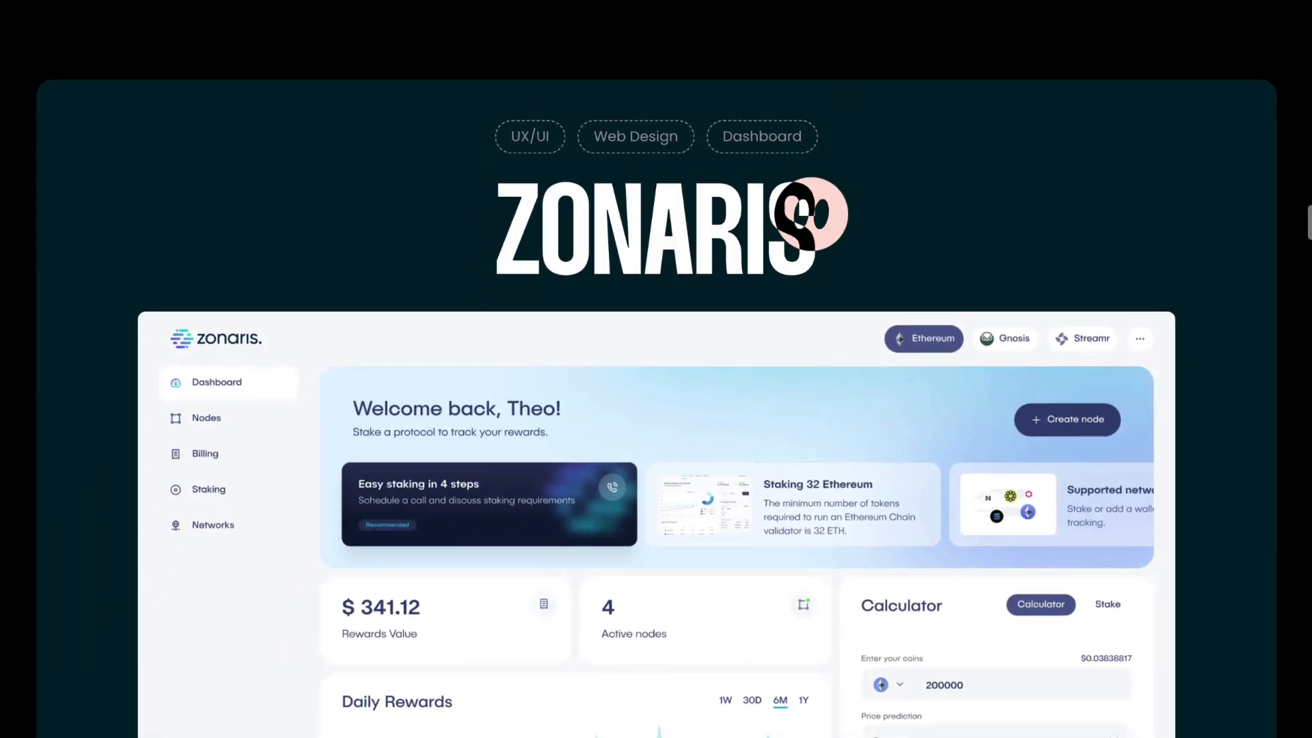
scroll(689, 220, down, 5)
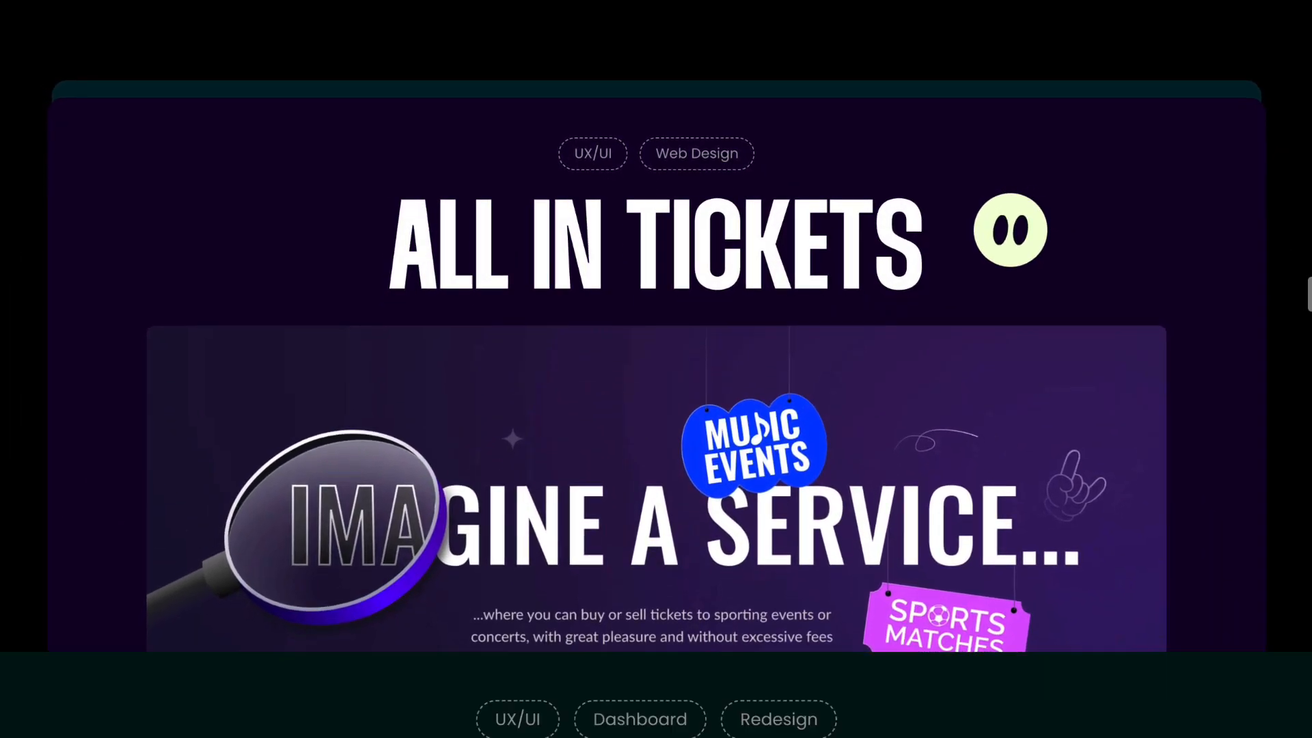
scroll(656, 410, down, 5)
scroll(656, 411, down, 3)
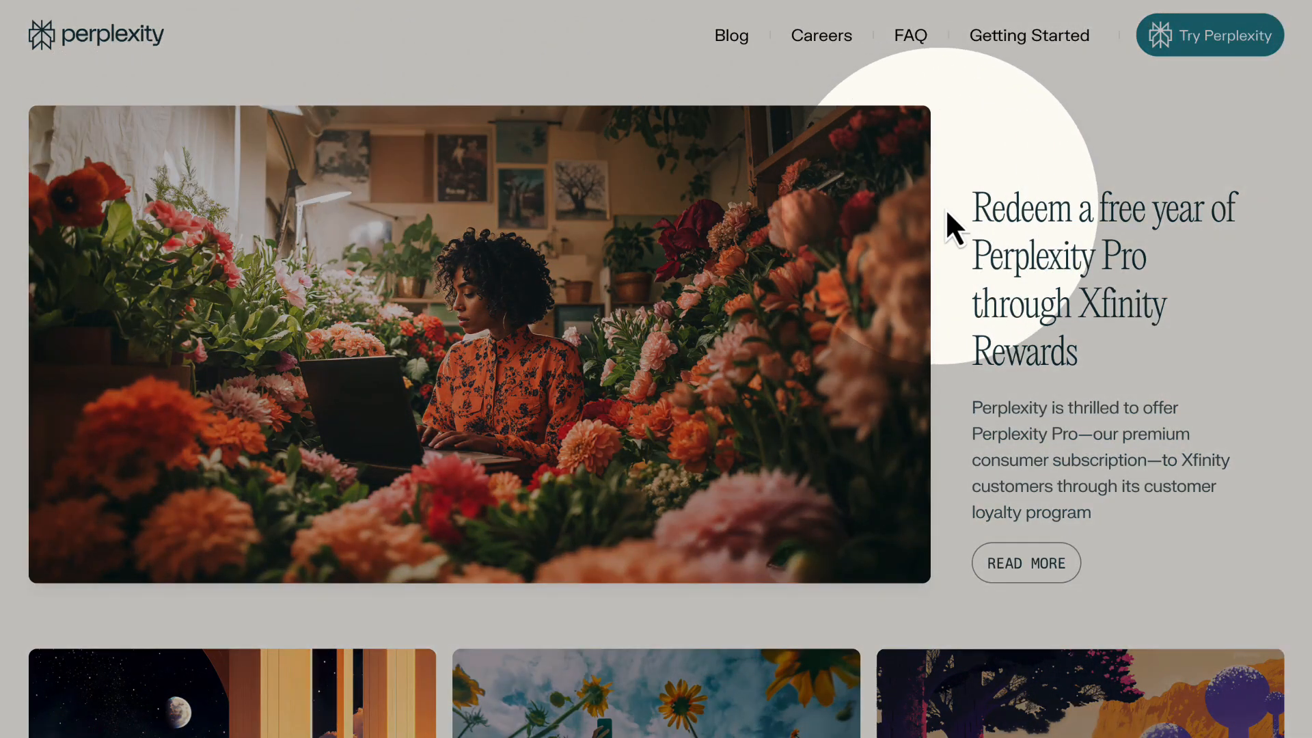
- Browse the Perplexity blog as a Framer example, examining its article grid down to the footer and back
scroll(809, 492, down, 5)
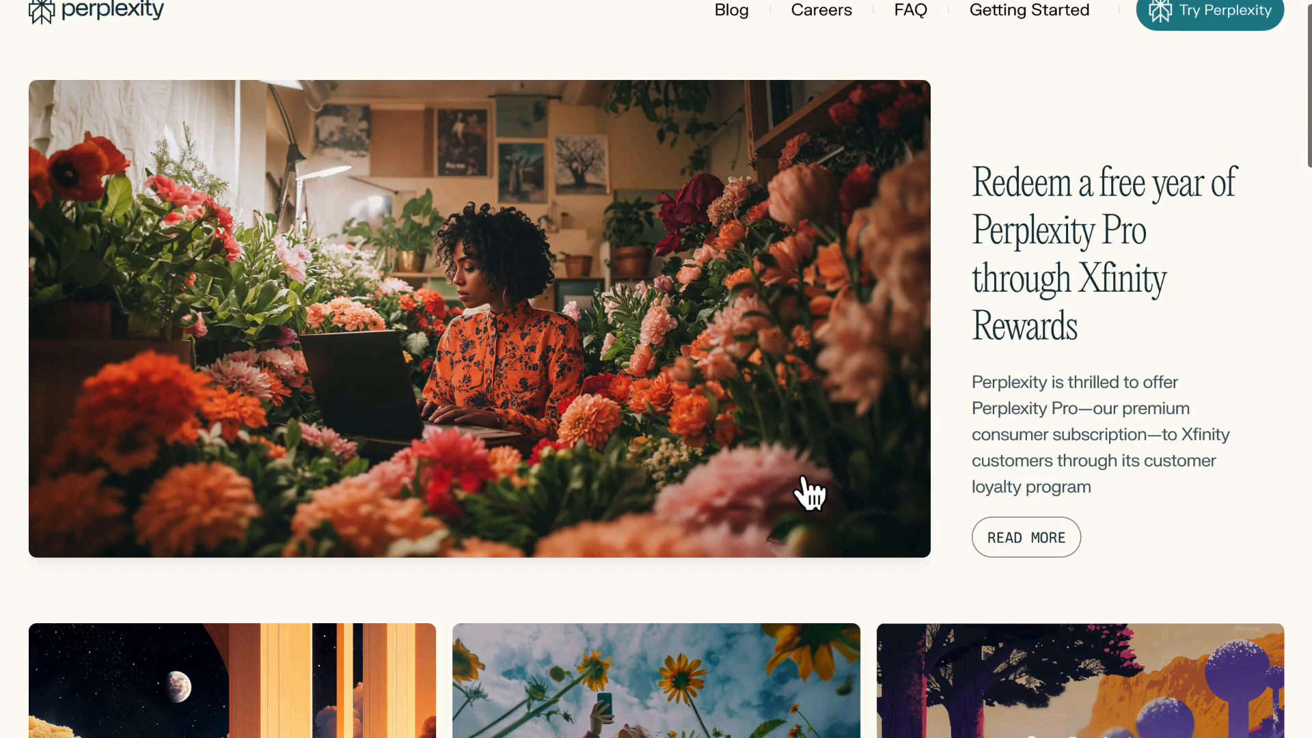
scroll(807, 471, down, 15)
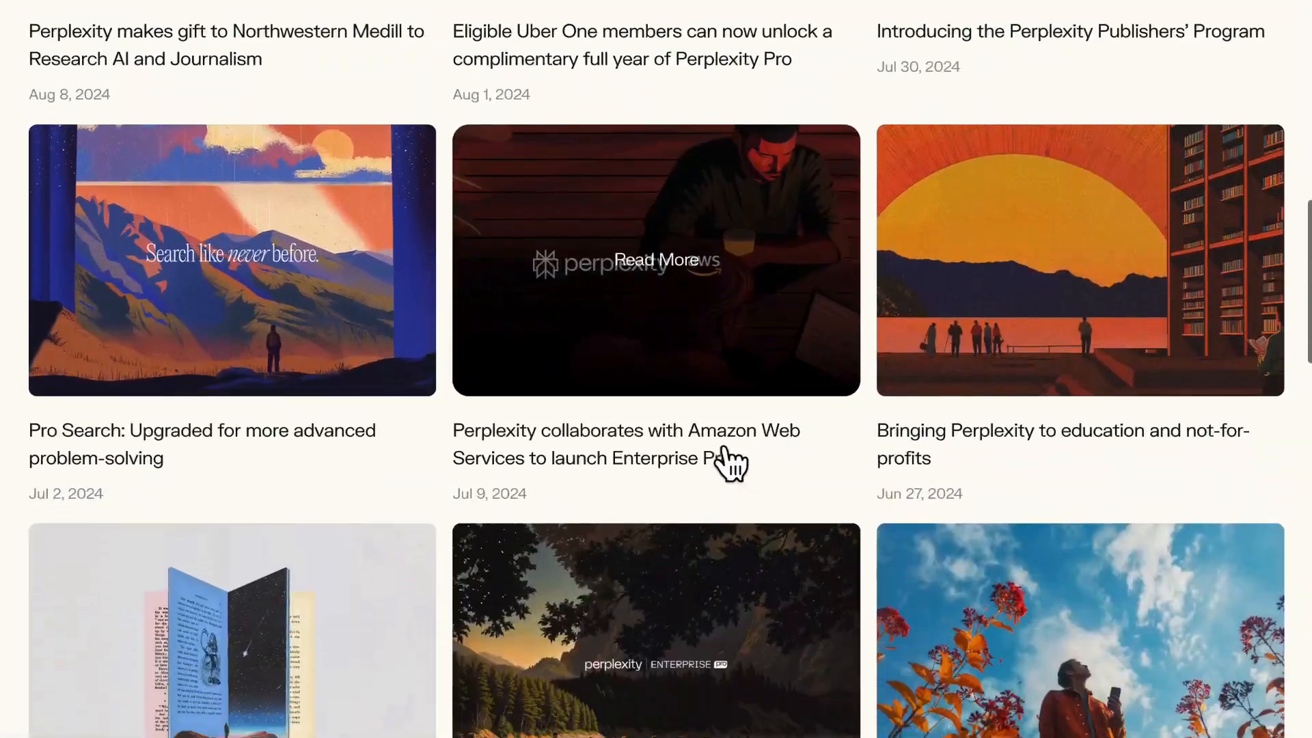
scroll(690, 443, down, 16)
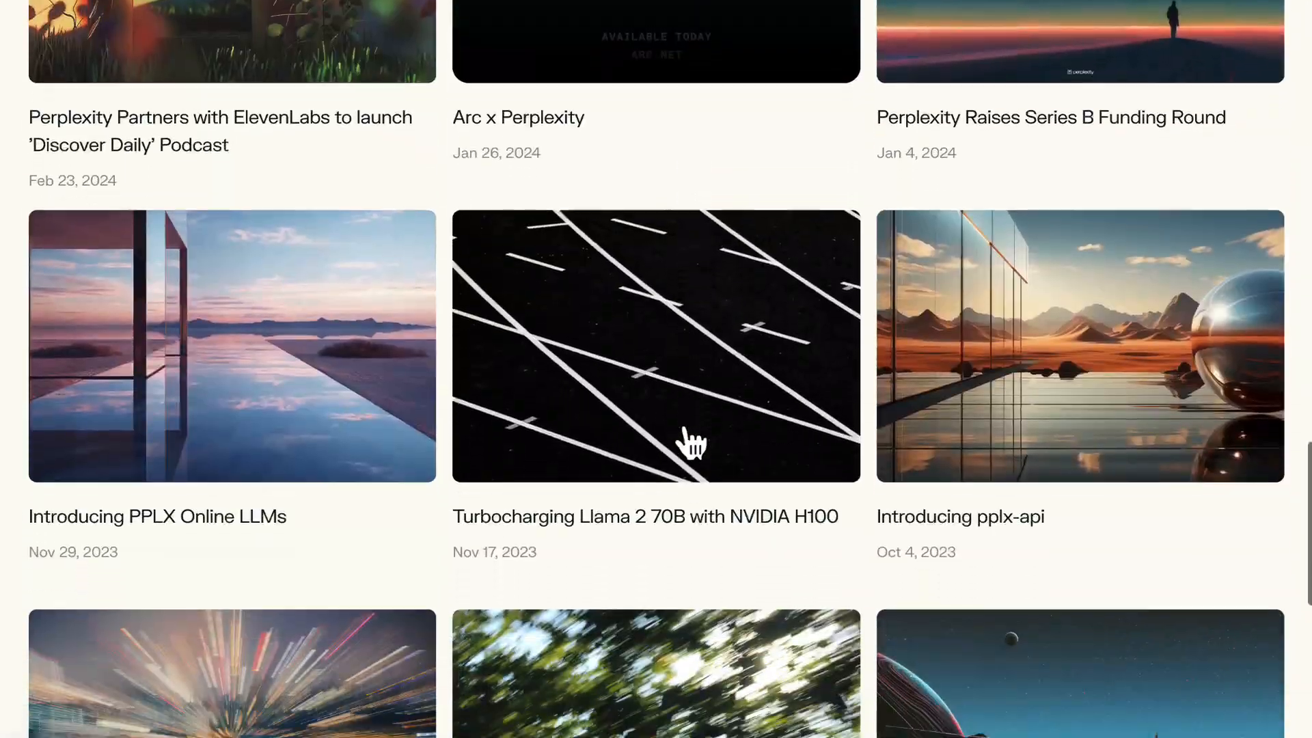
scroll(682, 416, up, 17)
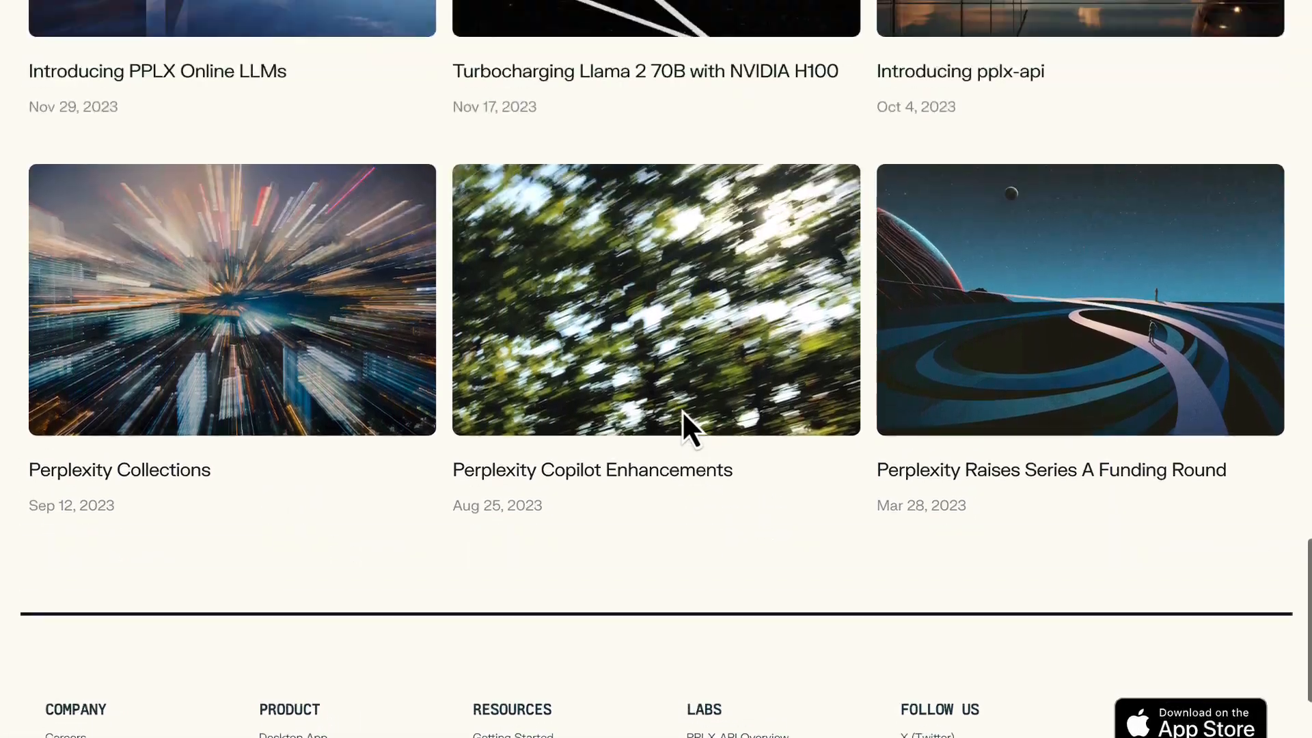
scroll(685, 417, up, 14)
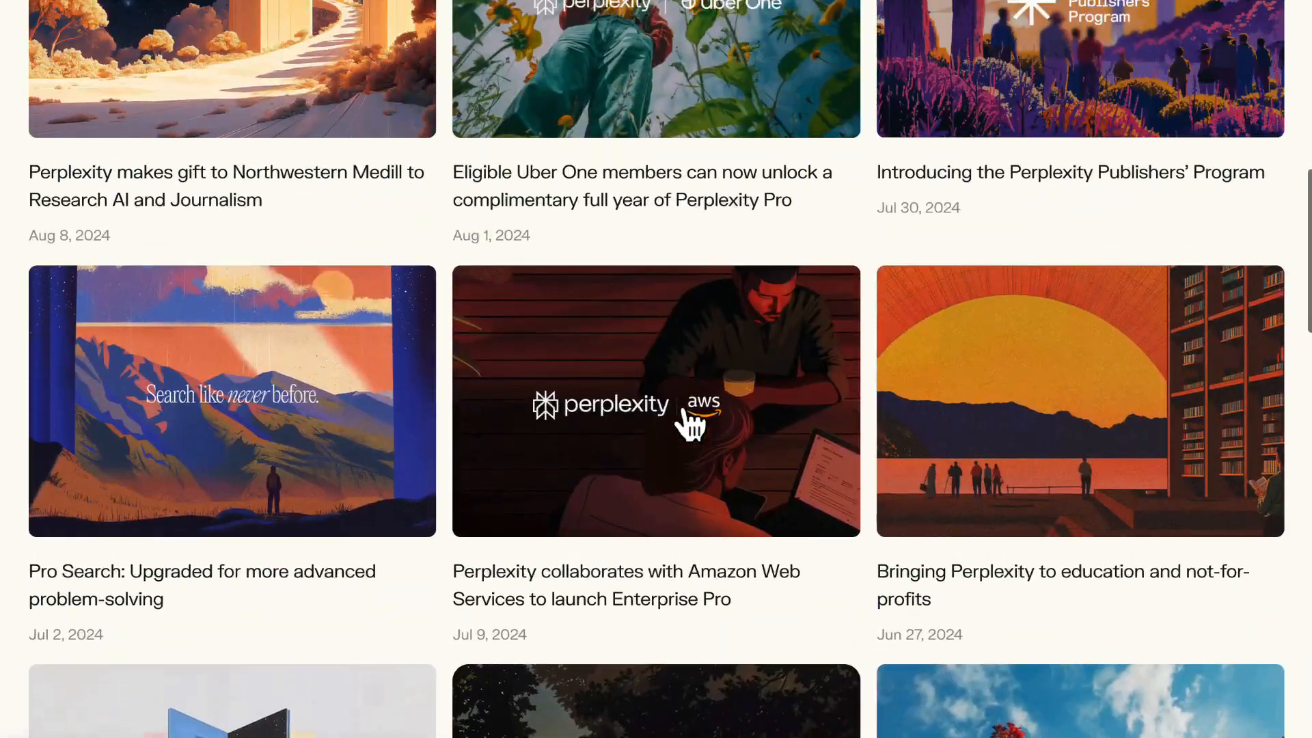
- Leave the Perplexity blog for Framer's template gallery, limit the 3D templates to Free, and switch to the Agency category
scroll(691, 421, up, 7)
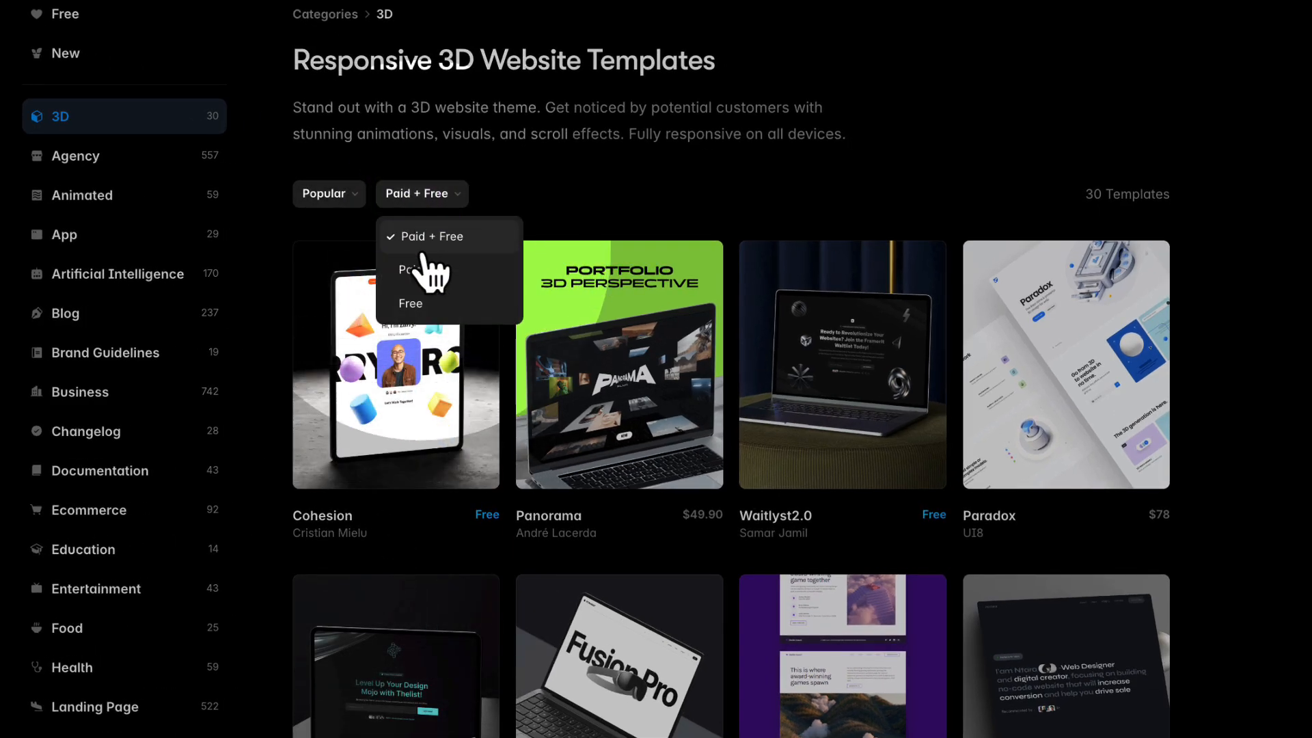
click(411, 303)
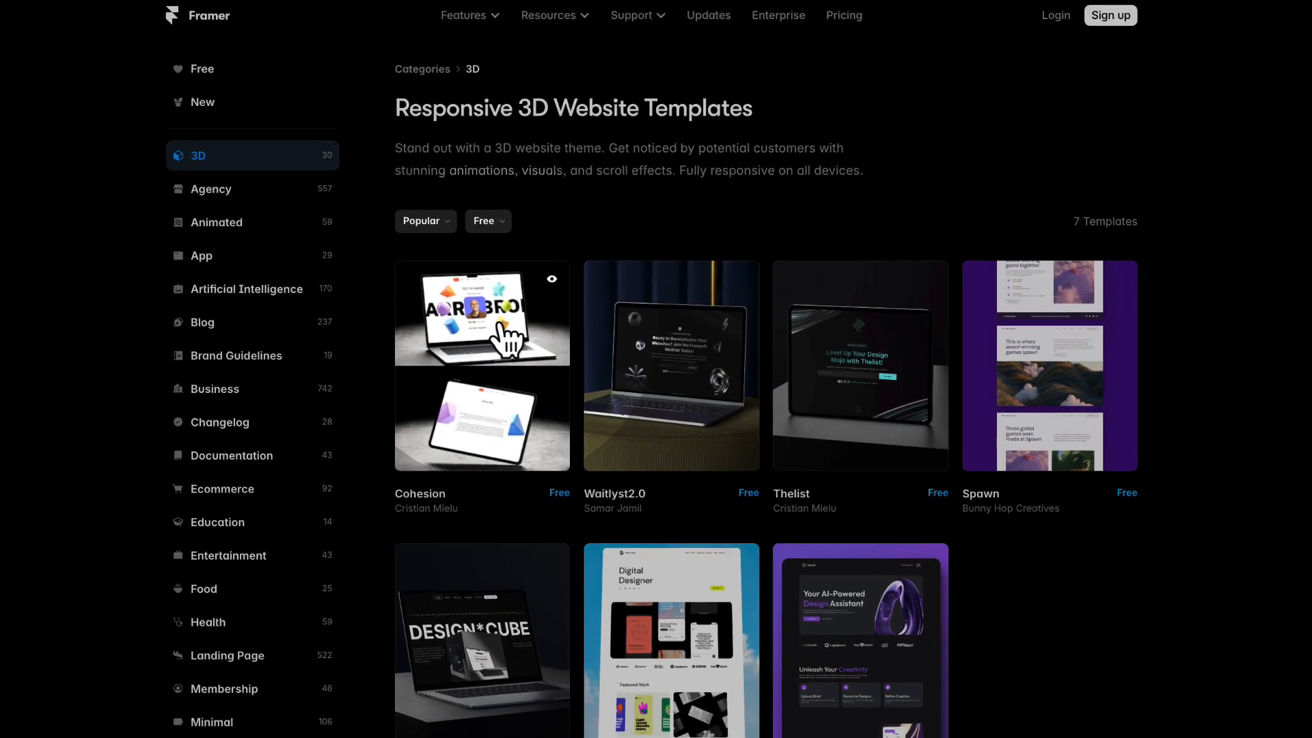
click(237, 195)
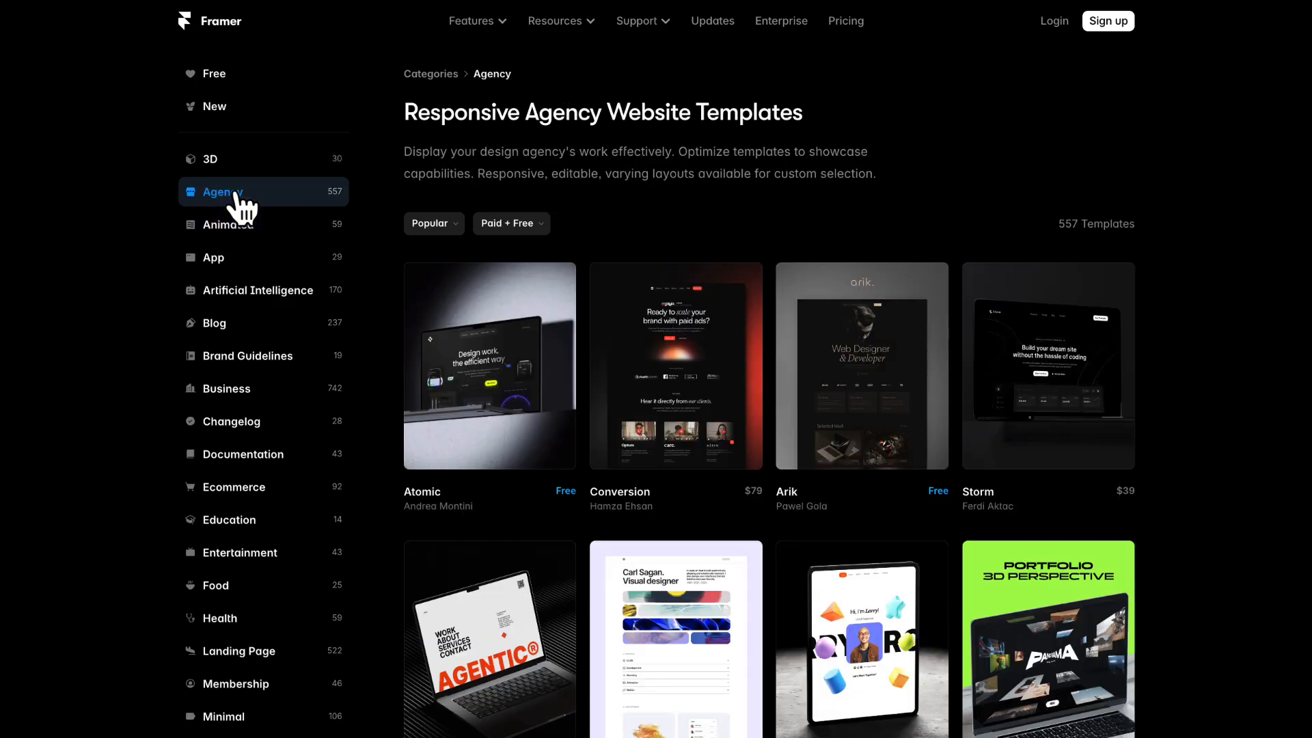
- Browse the Free website templates category, loading more templates beyond the initial list
click(220, 77)
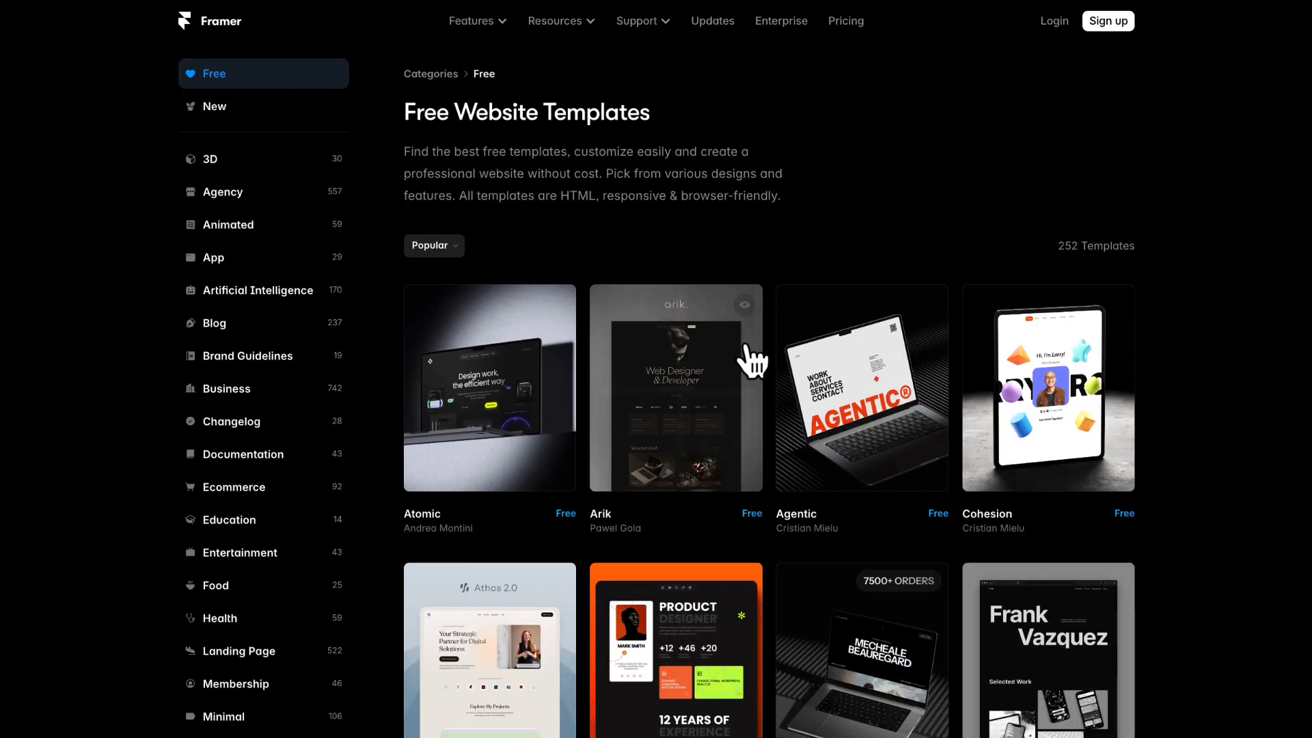
scroll(829, 390, down, 3)
scroll(813, 383, down, 10)
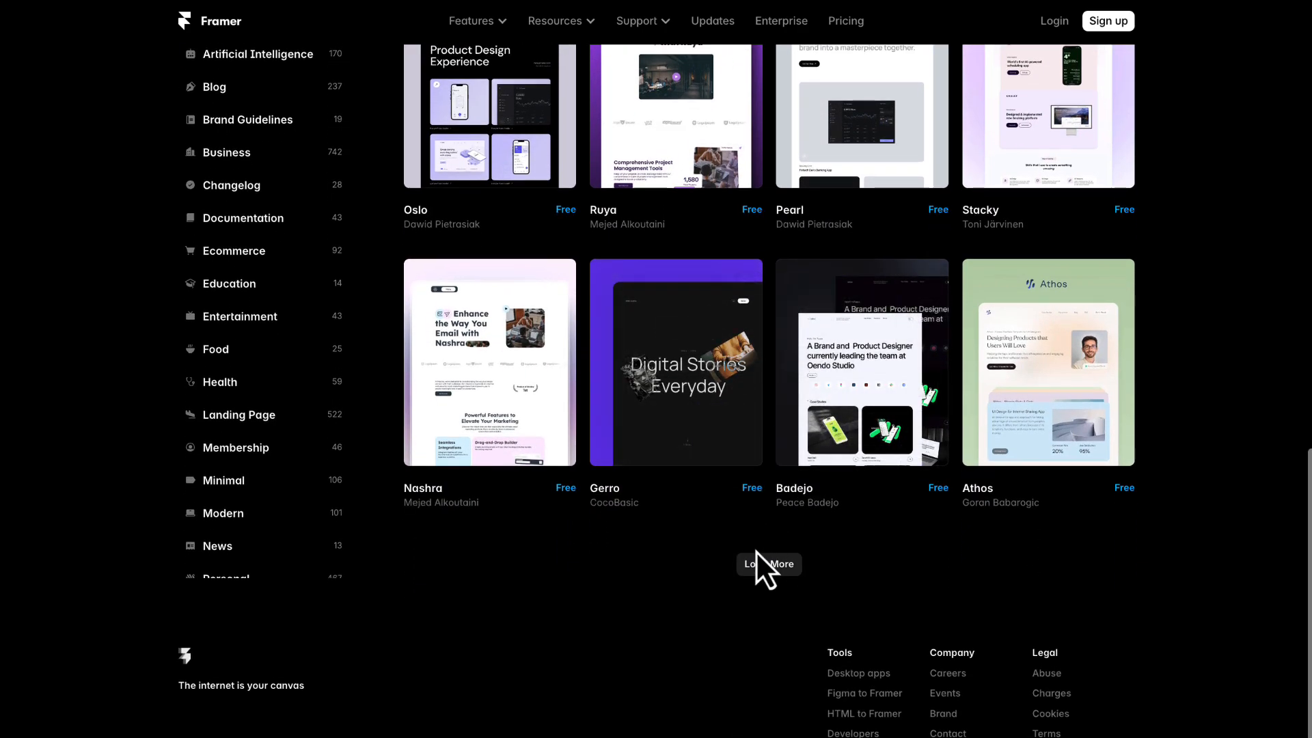
scroll(1127, 564, down, 10)
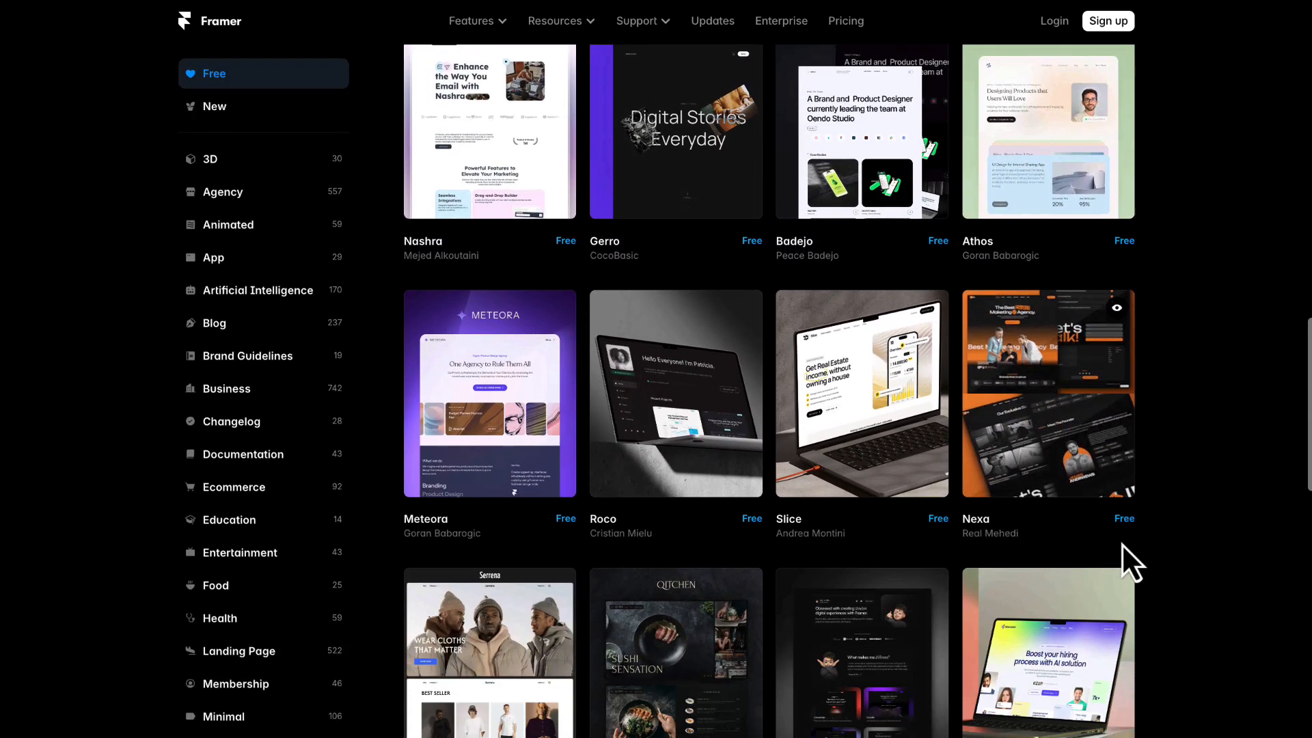
scroll(1167, 517, down, 8)
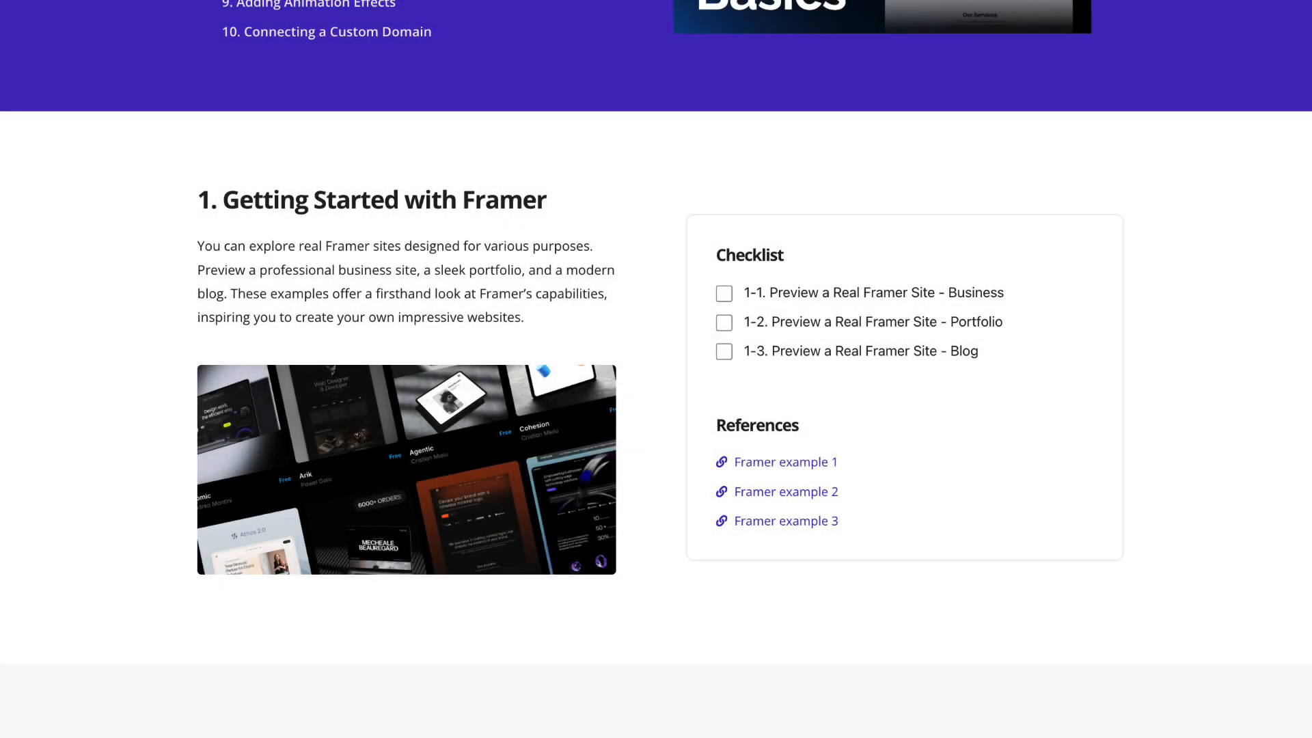
- Mark the Business, Portfolio and Blog preview items as done in the Getting Started with Framer checklist
click(724, 294)
click(725, 322)
click(724, 352)
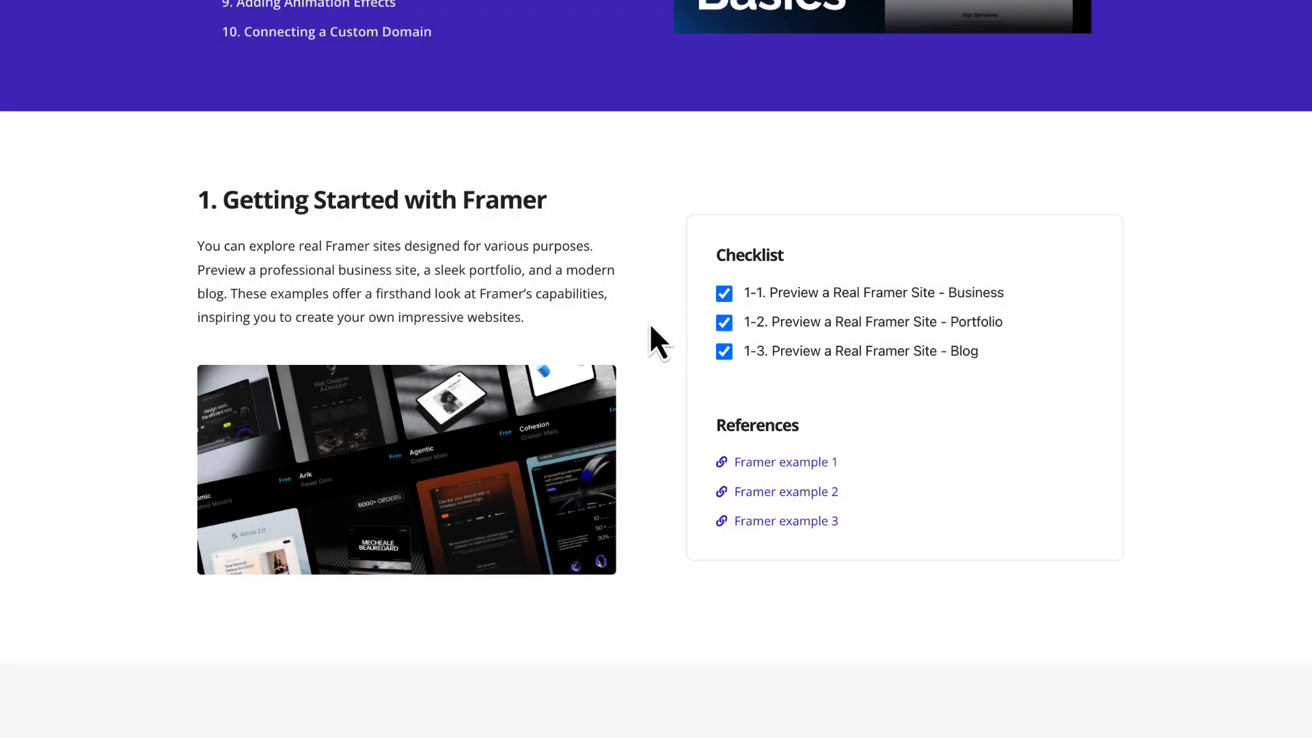
- Go to lesson 2, Setting Up Your Free Account, and follow its link to create a free Framer account
scroll(608, 298, down, 8)
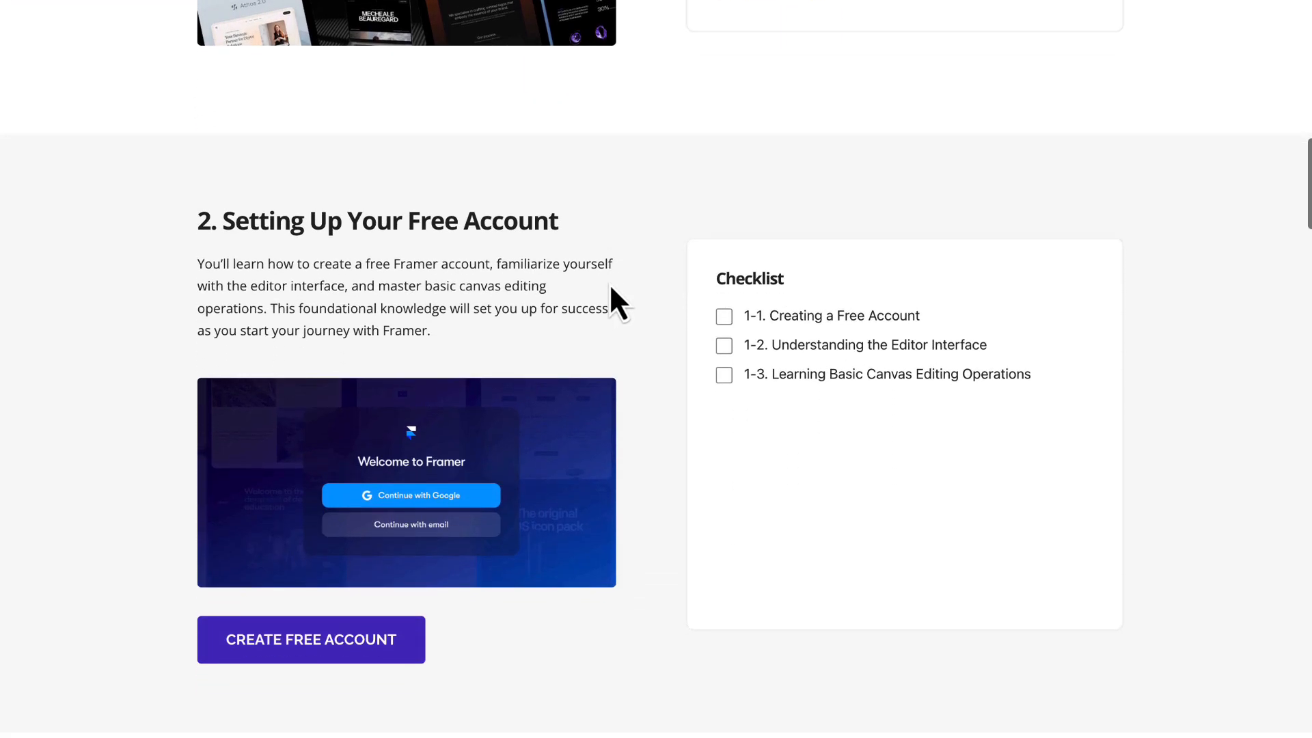
scroll(611, 287, down, 1)
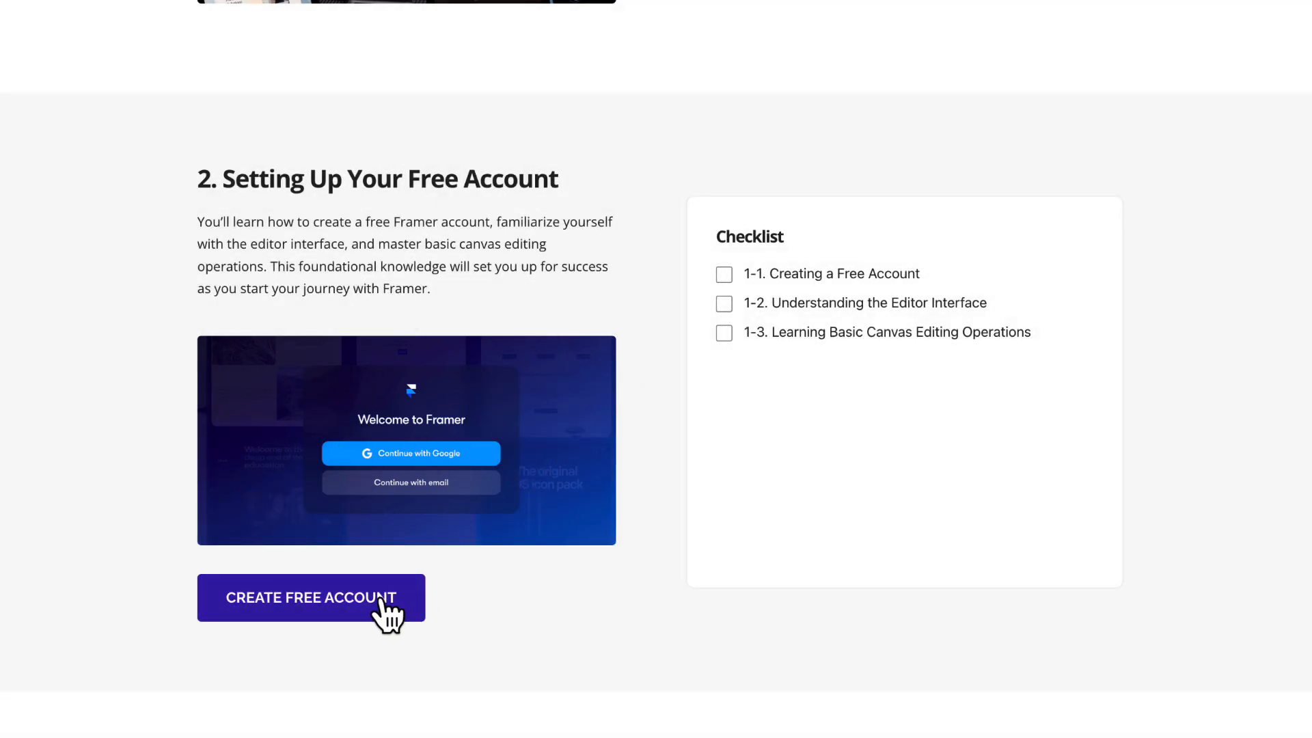
click(379, 603)
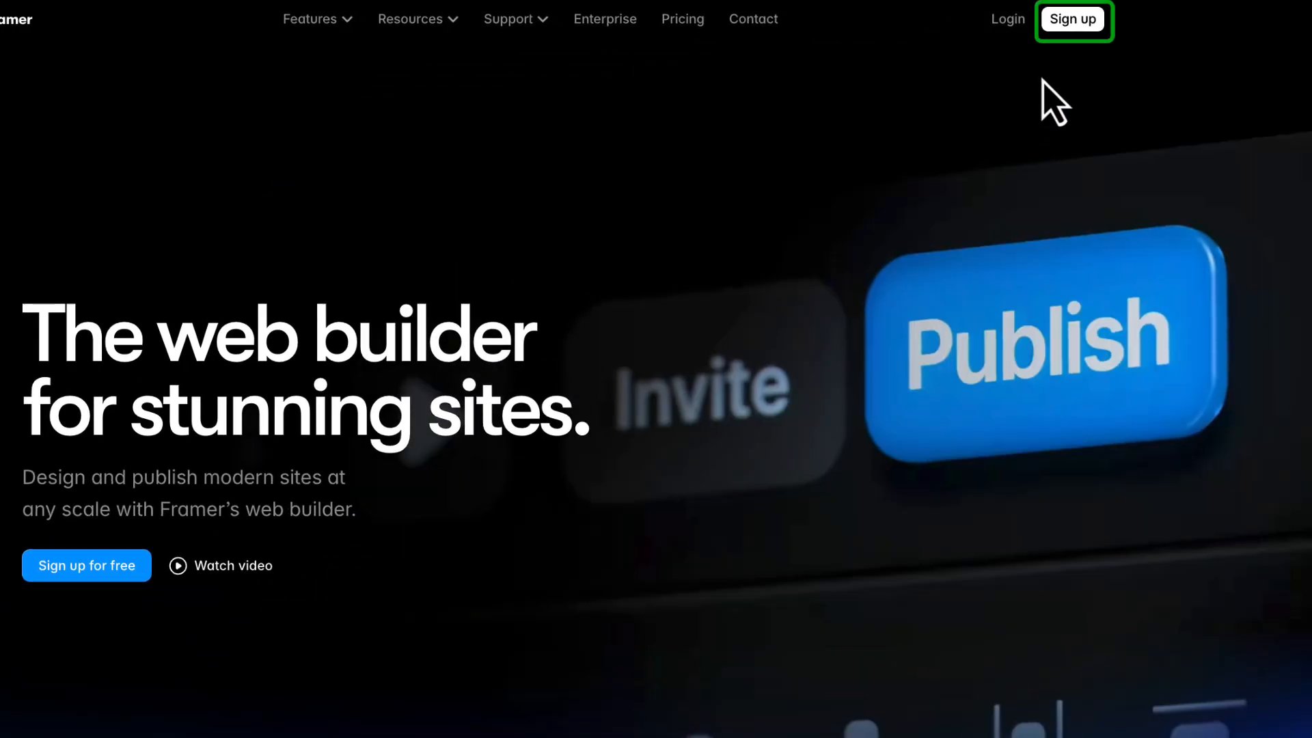
- Start the Framer sign-up, agree to the Terms of Service and Privacy Statement, and submit the Create Account form
click(1074, 29)
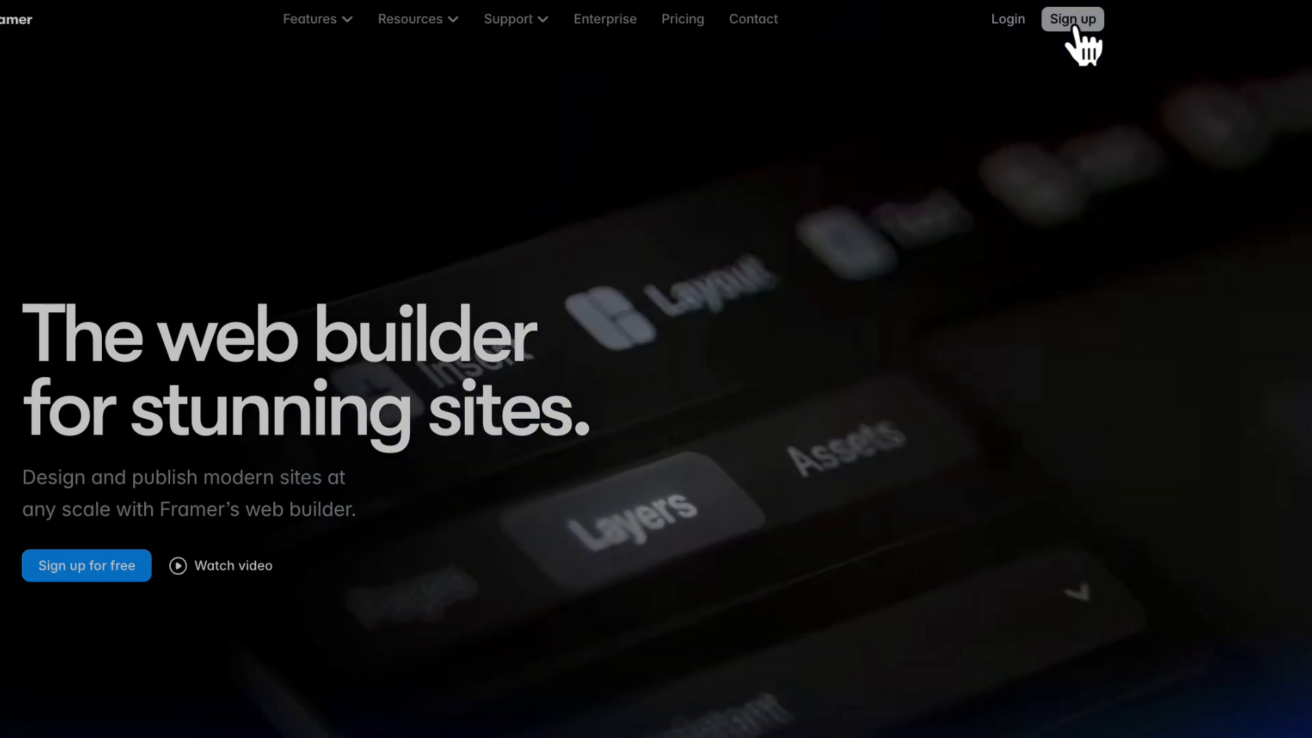
click(1075, 26)
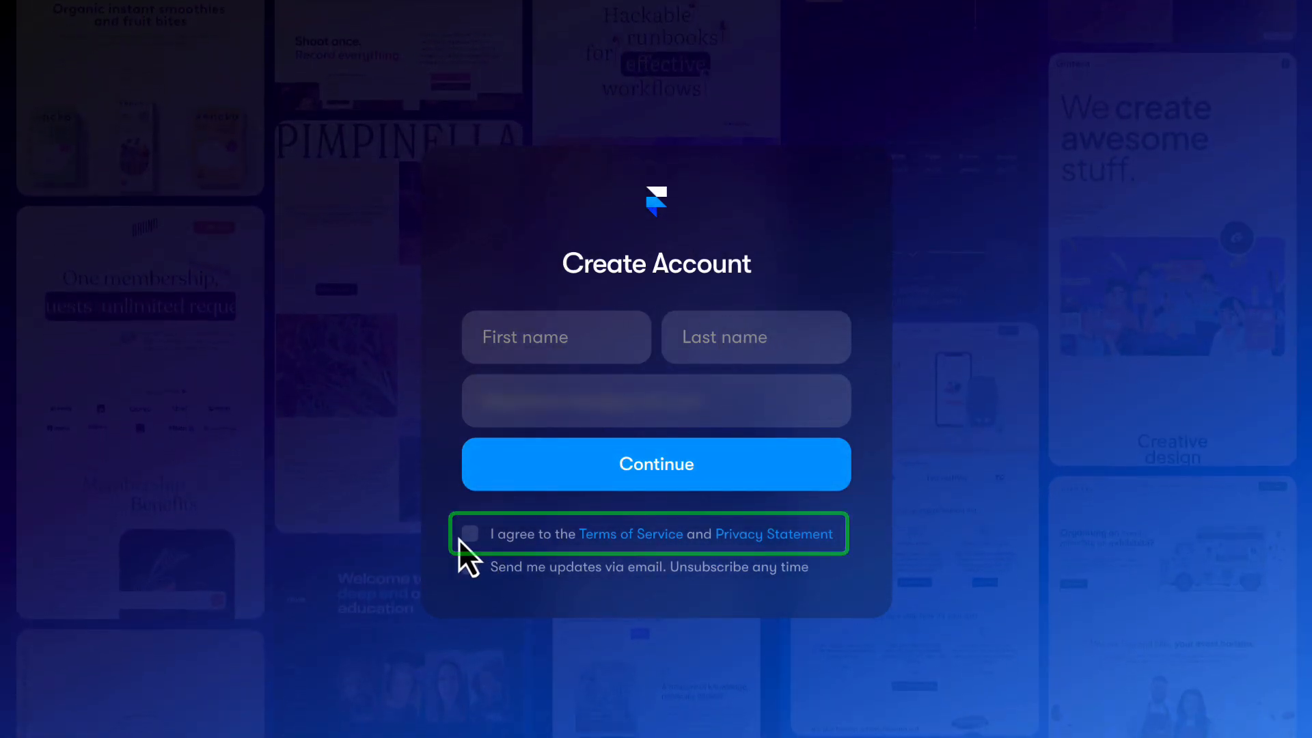
click(470, 535)
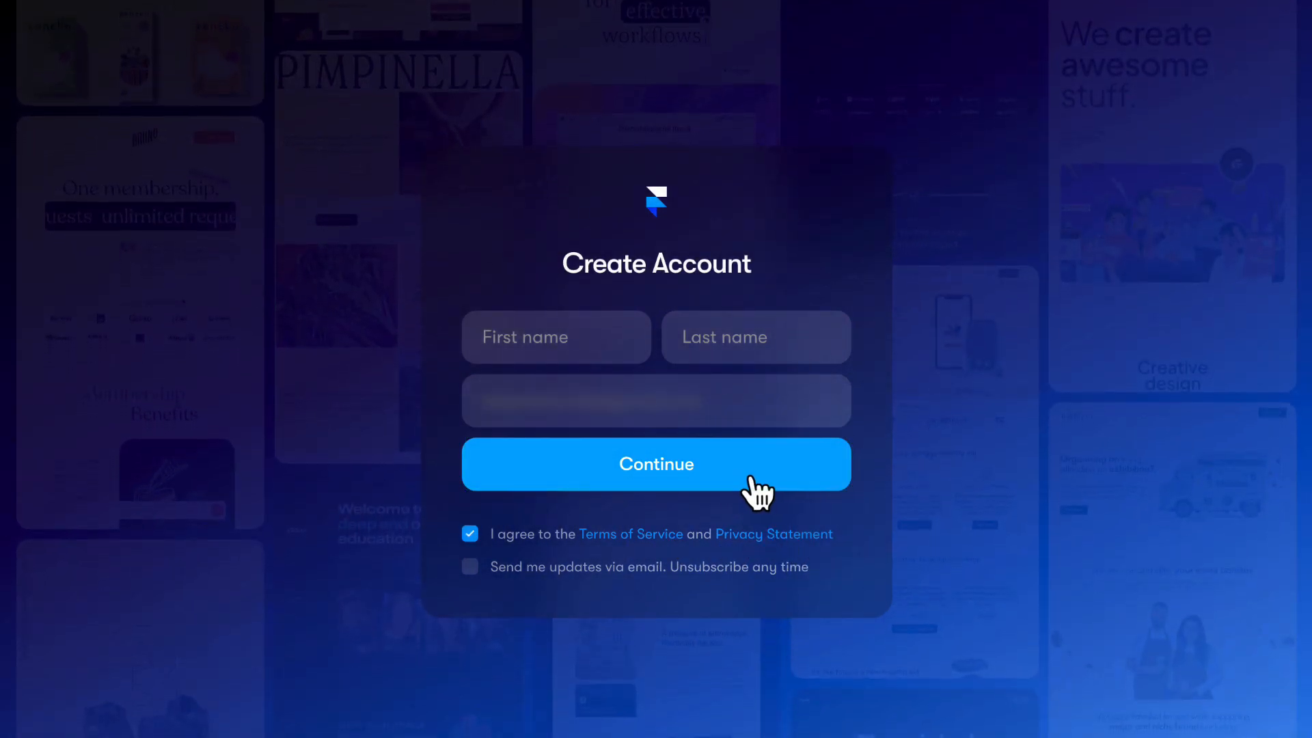
click(752, 479)
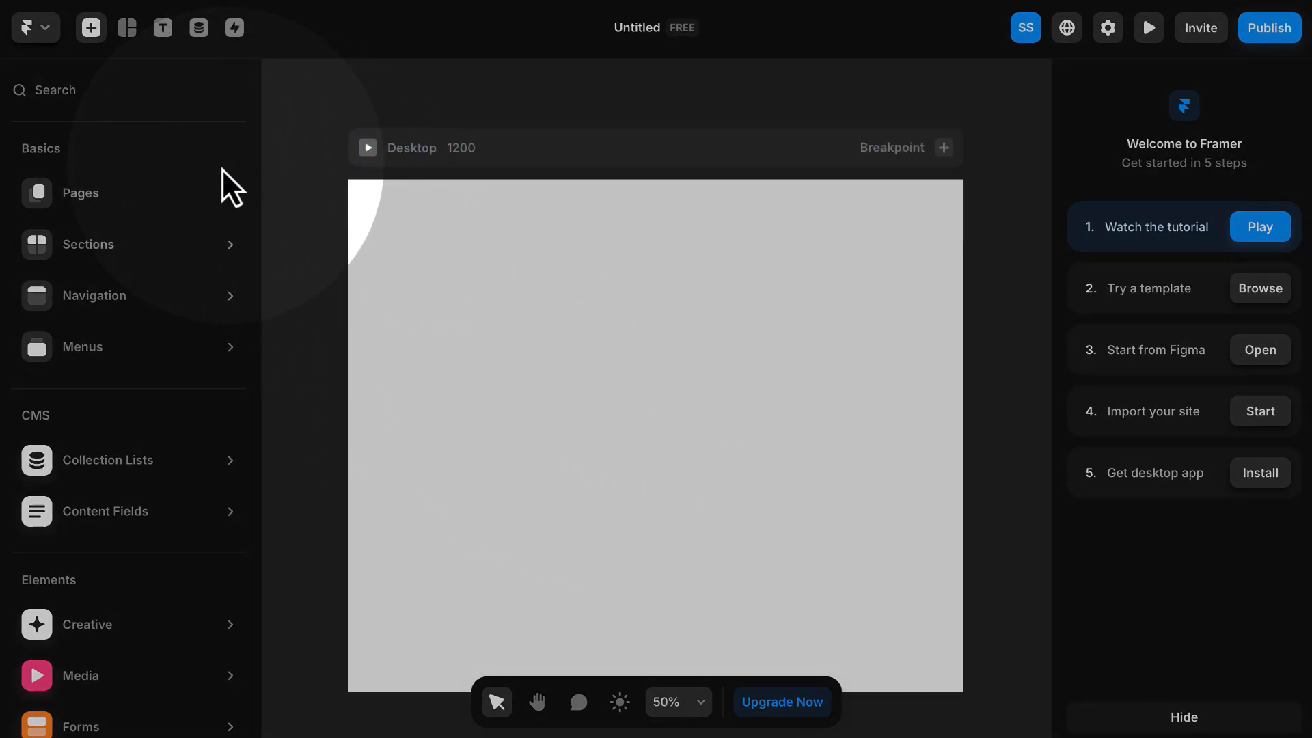
- Look through the insertable element categories, including Content Fields, and the editor areas around the Desktop canvas
mouse_move(186, 305)
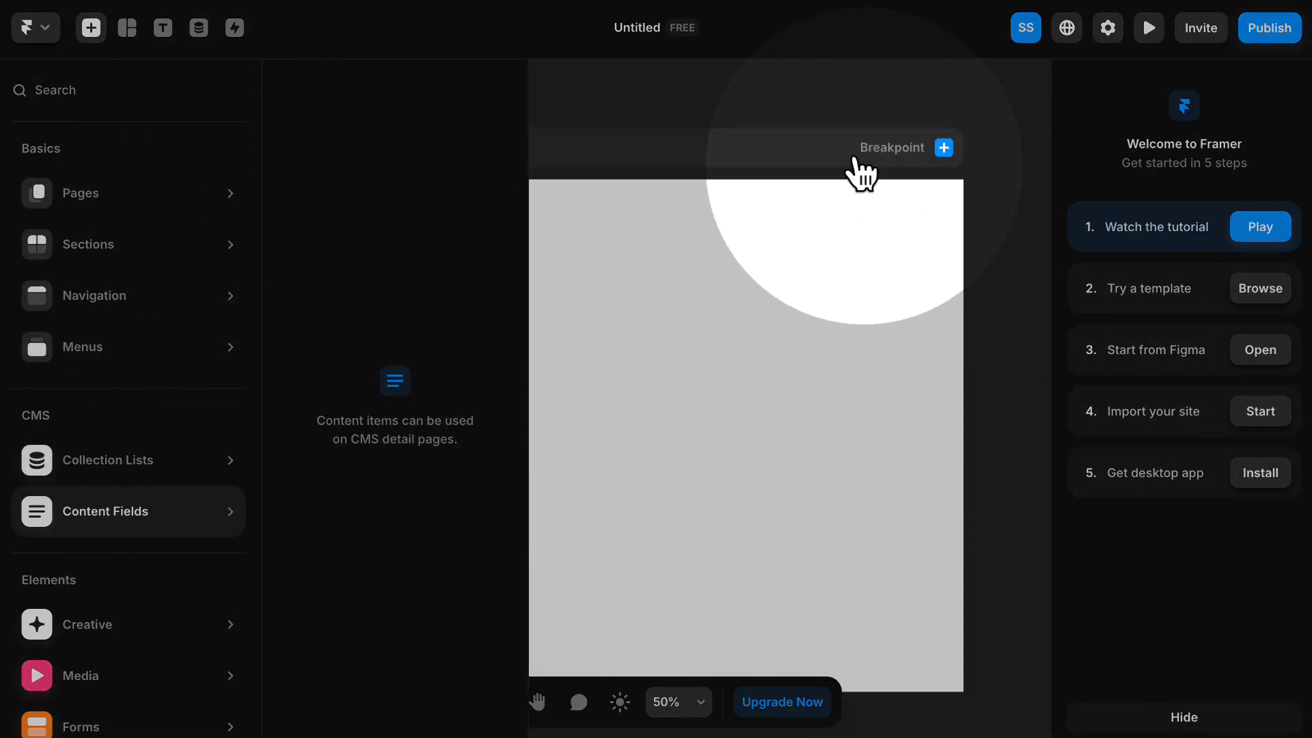
click(719, 109)
click(716, 110)
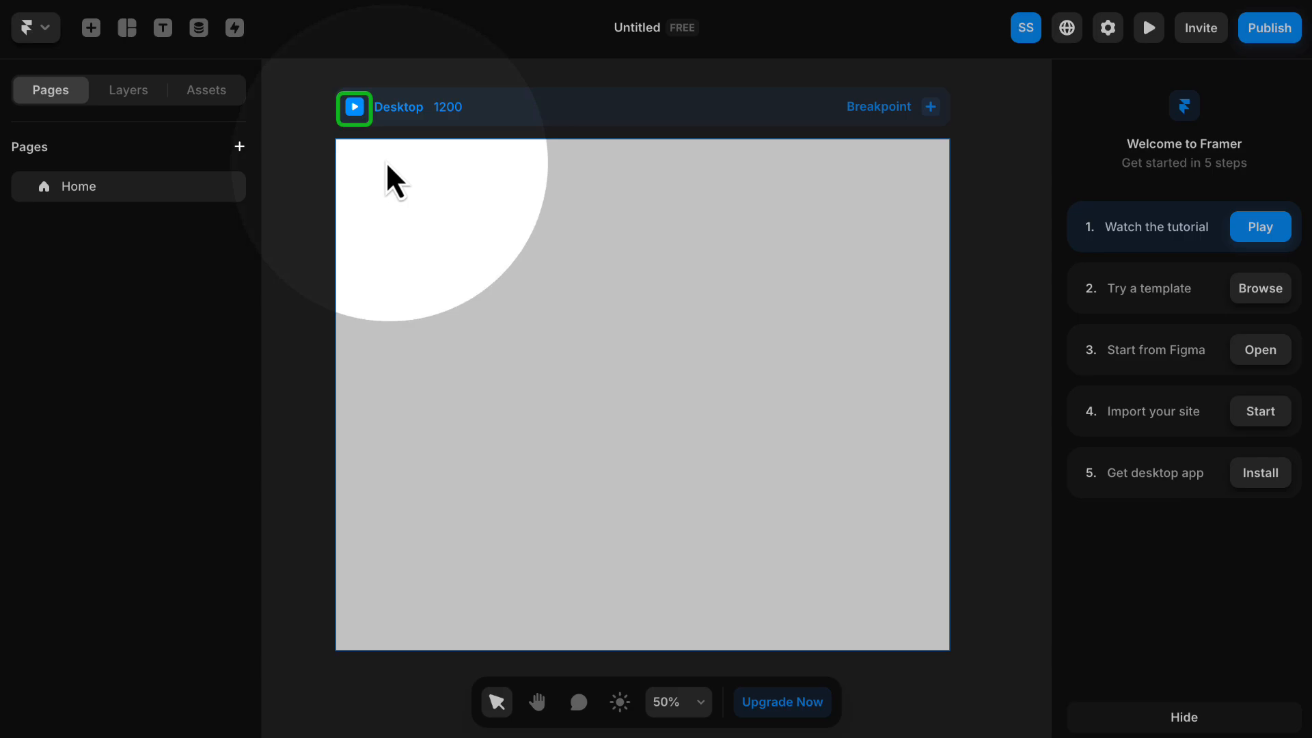
- Preview the Desktop page in full screen, then return to the canvas editor
click(355, 107)
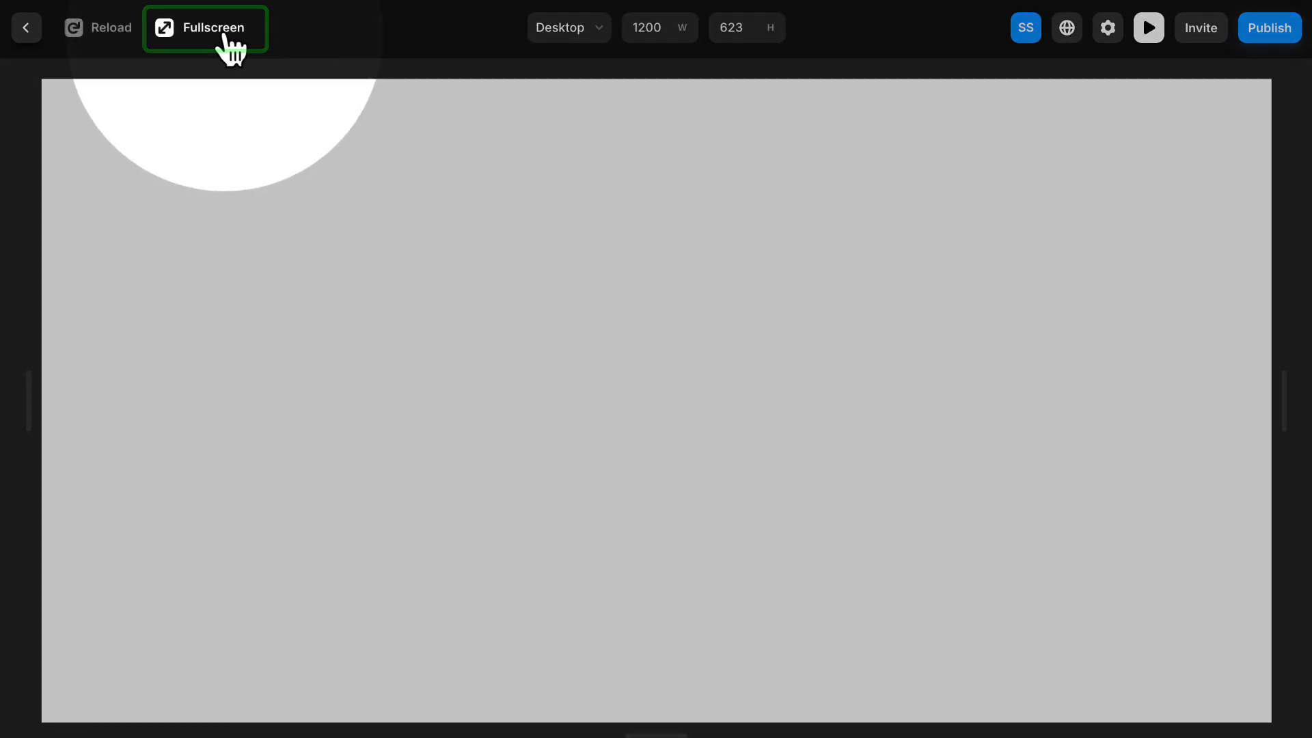
click(212, 38)
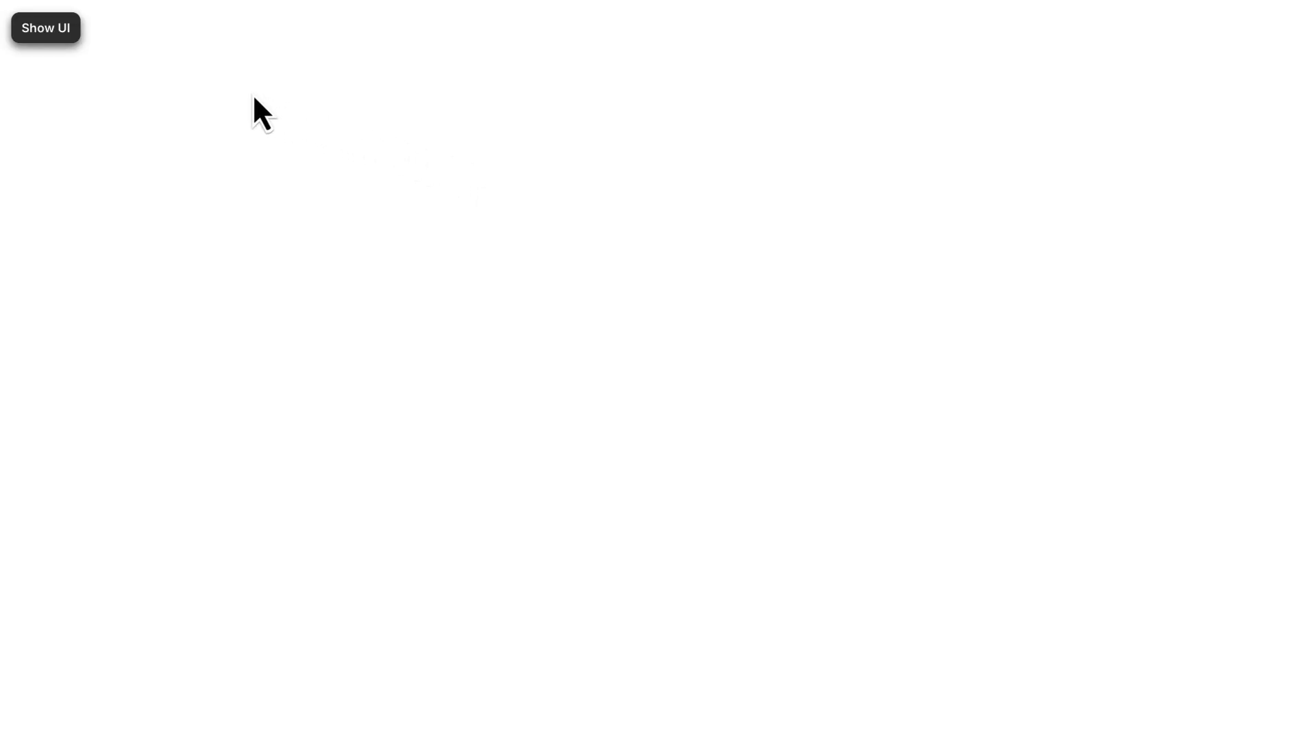
click(56, 37)
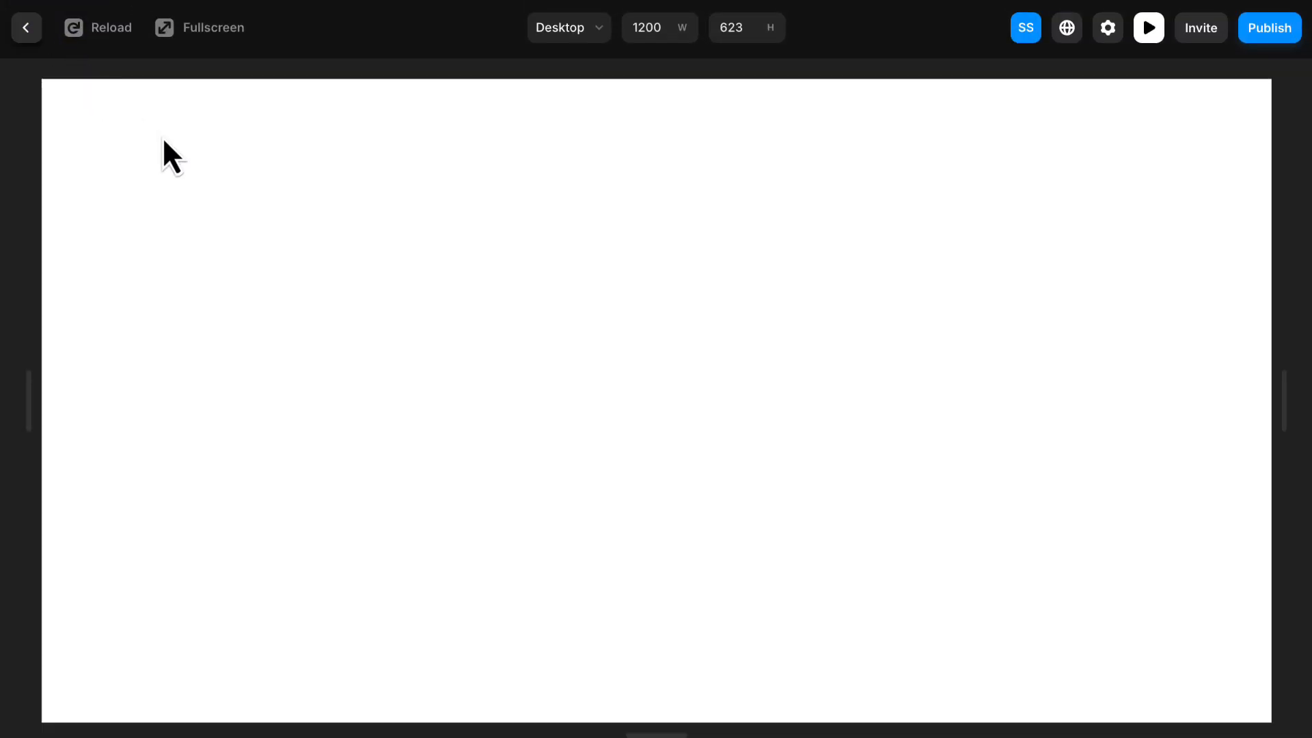
click(27, 29)
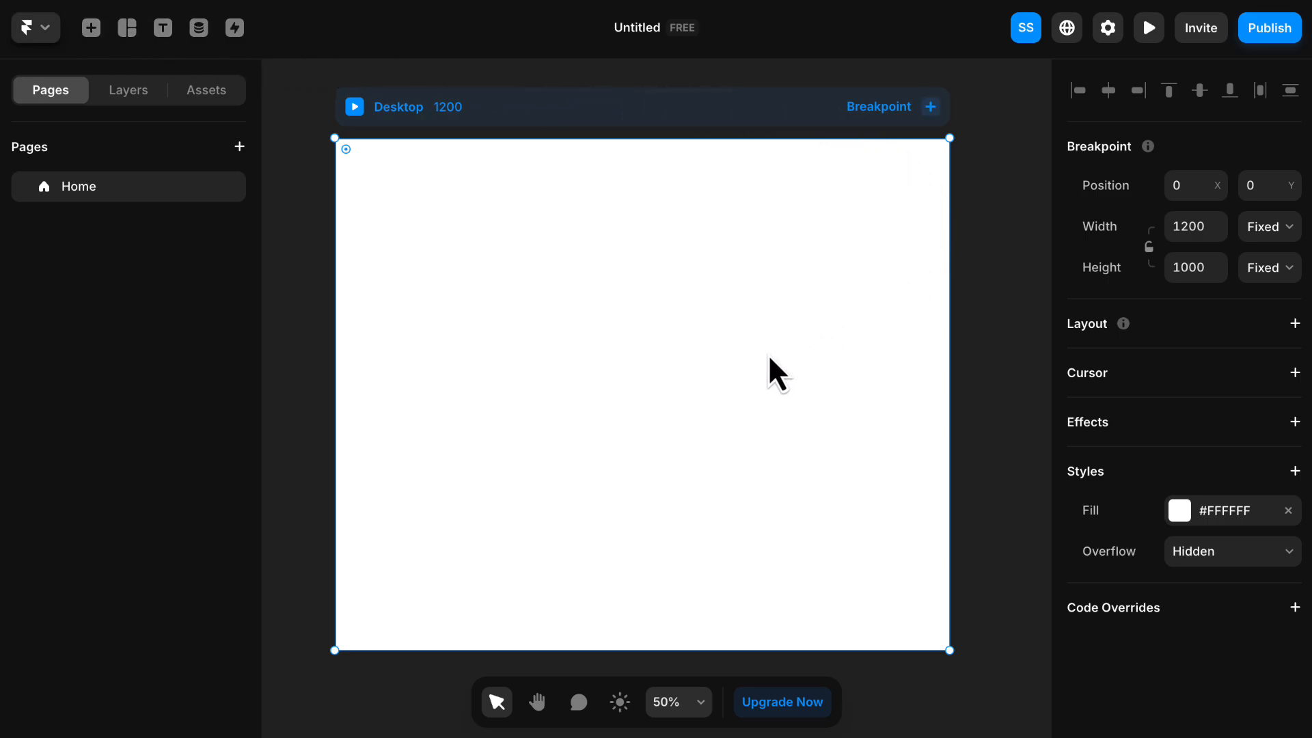
- Move the Desktop breakpoint on the canvas to about X 12, Y 48
scroll(769, 355, down, 3)
scroll(768, 354, up, 6)
scroll(767, 354, down, 5)
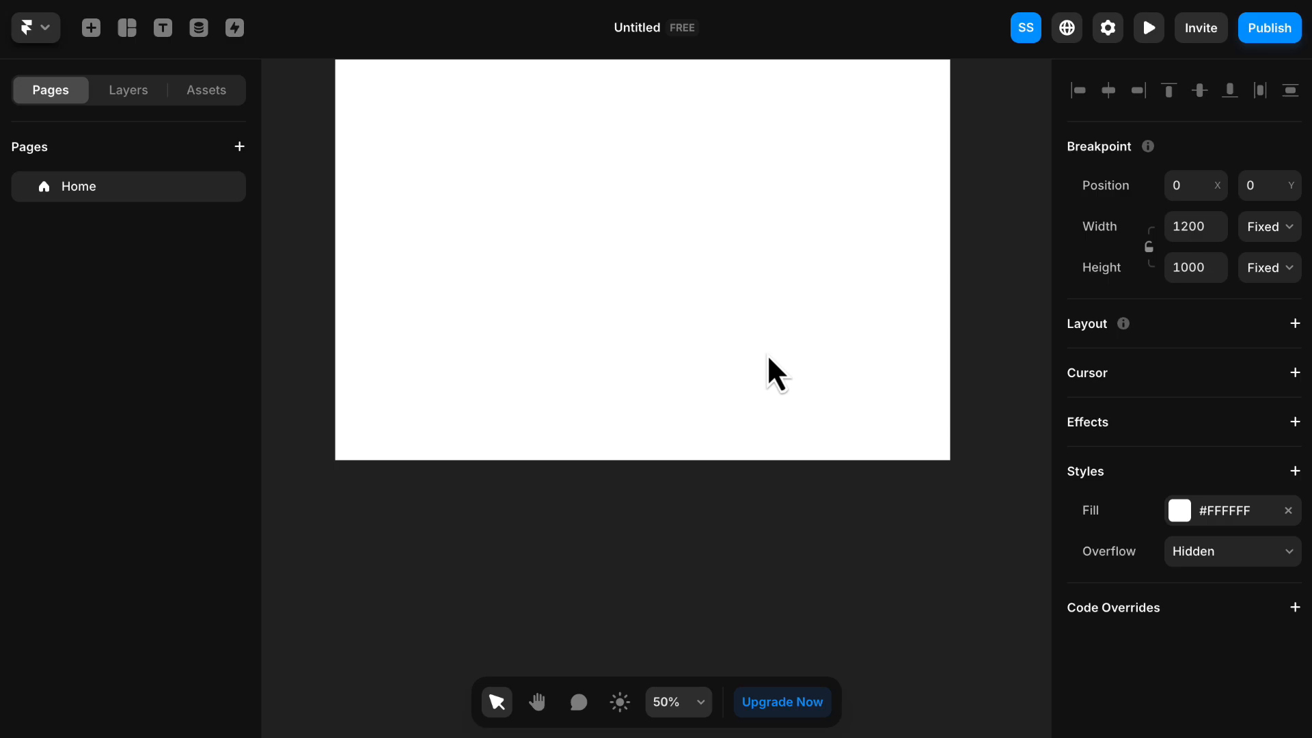
scroll(767, 354, up, 5)
scroll(765, 355, down, 2)
scroll(766, 355, down, 4)
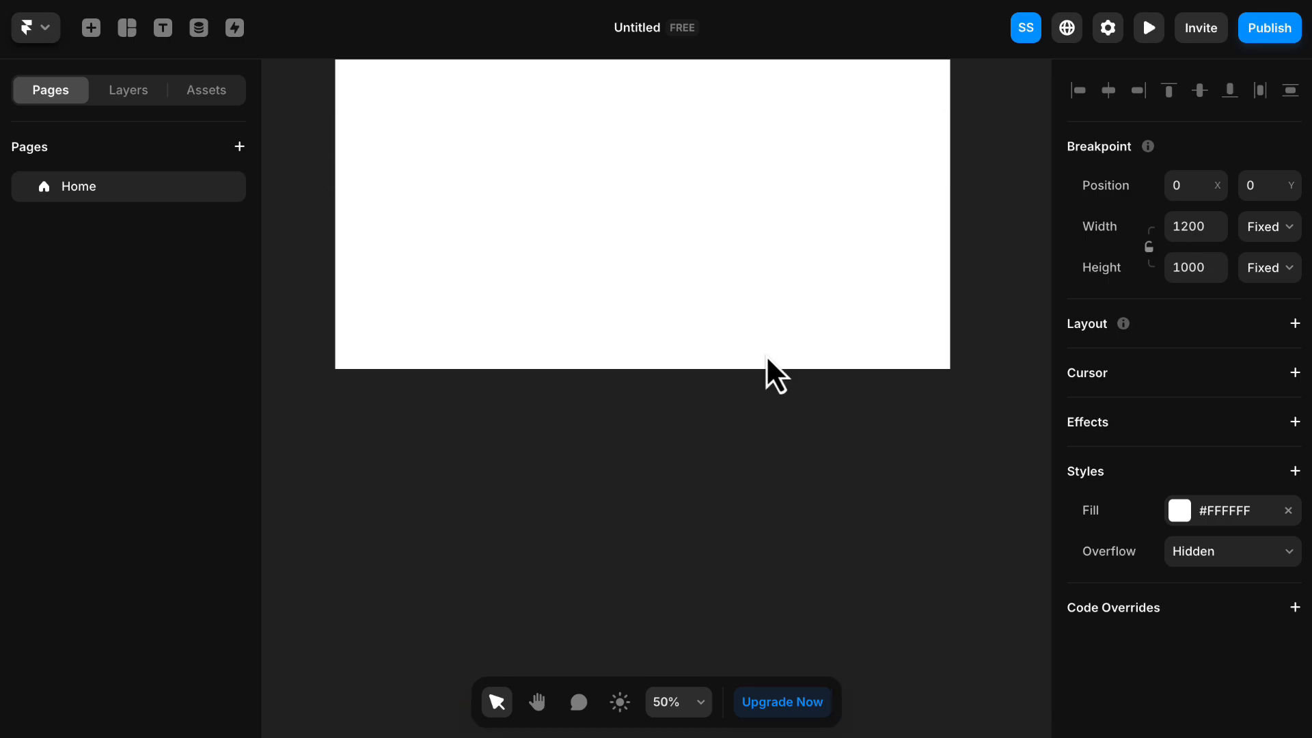
scroll(766, 355, up, 5)
scroll(765, 355, down, 1)
scroll(766, 354, down, 3)
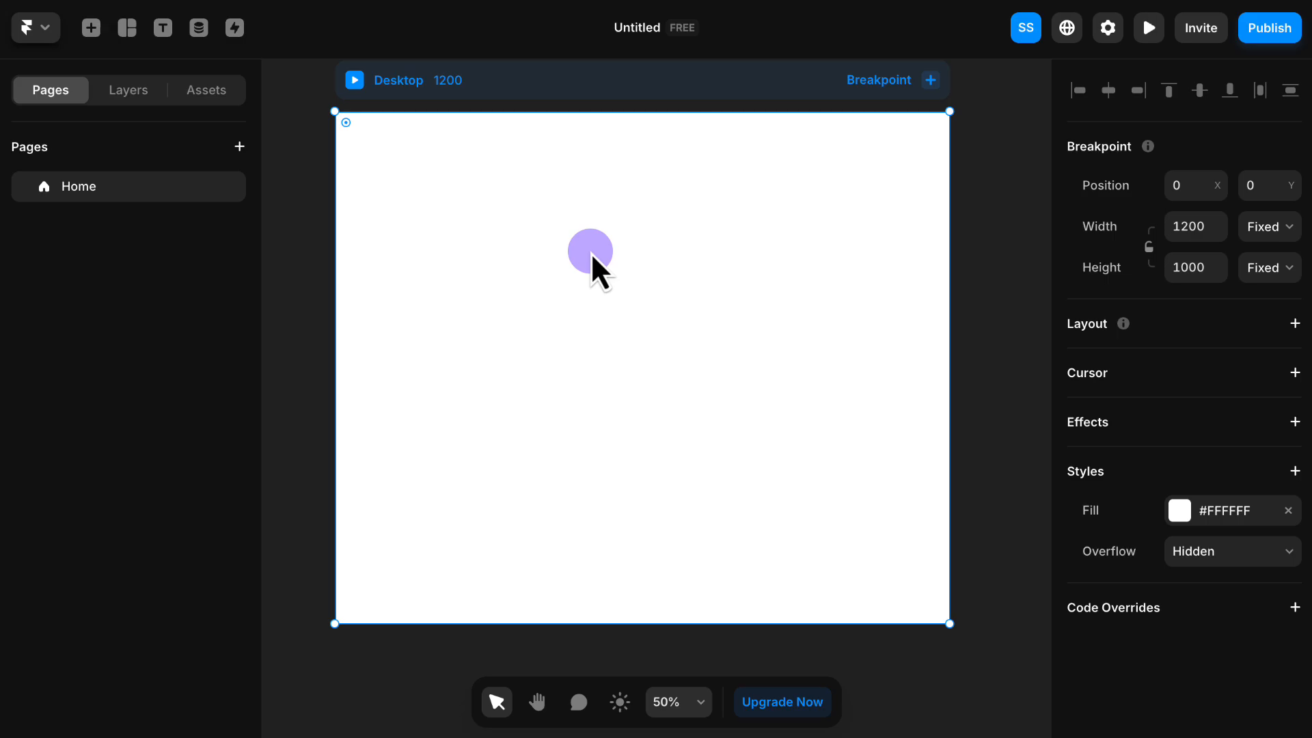
mouse_move(591, 253)
mouse_down()
mouse_move(590, 320)
mouse_move(561, 243)
mouse_move(715, 312)
mouse_move(544, 326)
mouse_move(668, 273)
mouse_move(569, 299)
mouse_move(617, 281)
mouse_move(597, 276)
mouse_up()
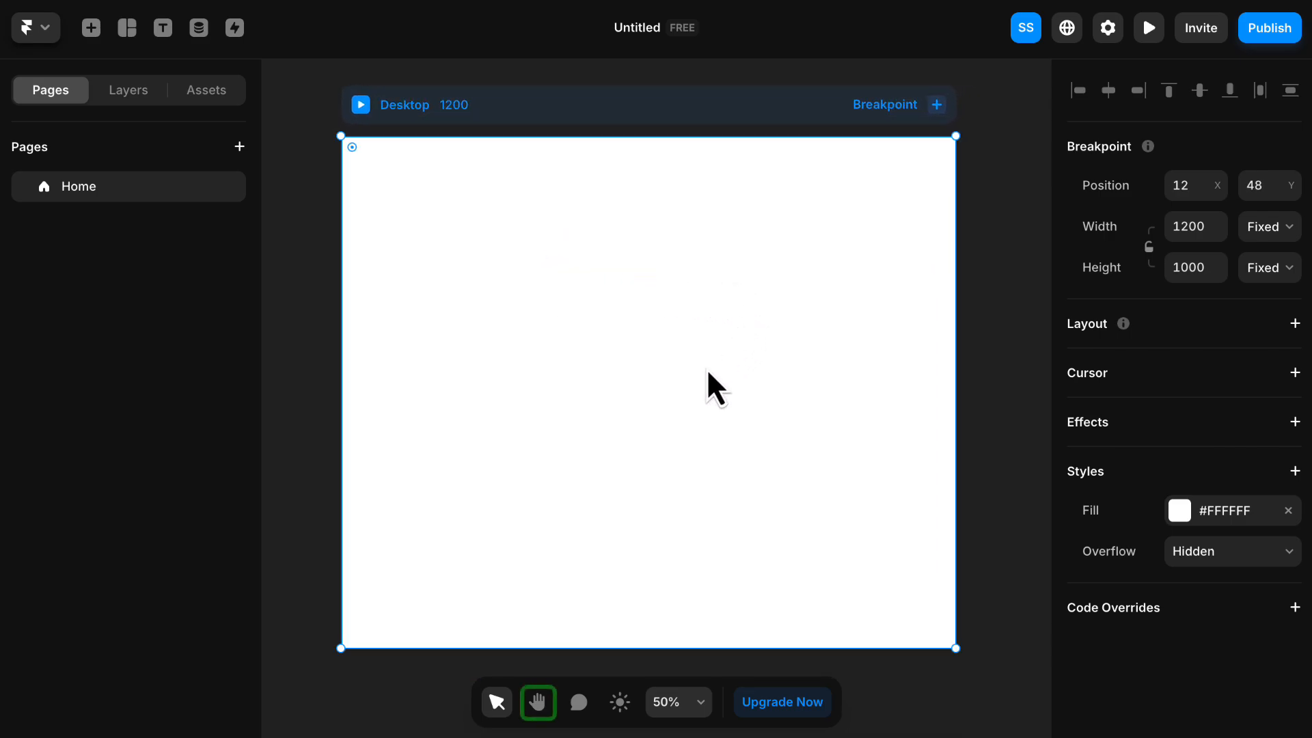
- Pan around the canvas with the Hand tool, bring the Desktop breakpoint back into view and return to the selection tool
click(539, 705)
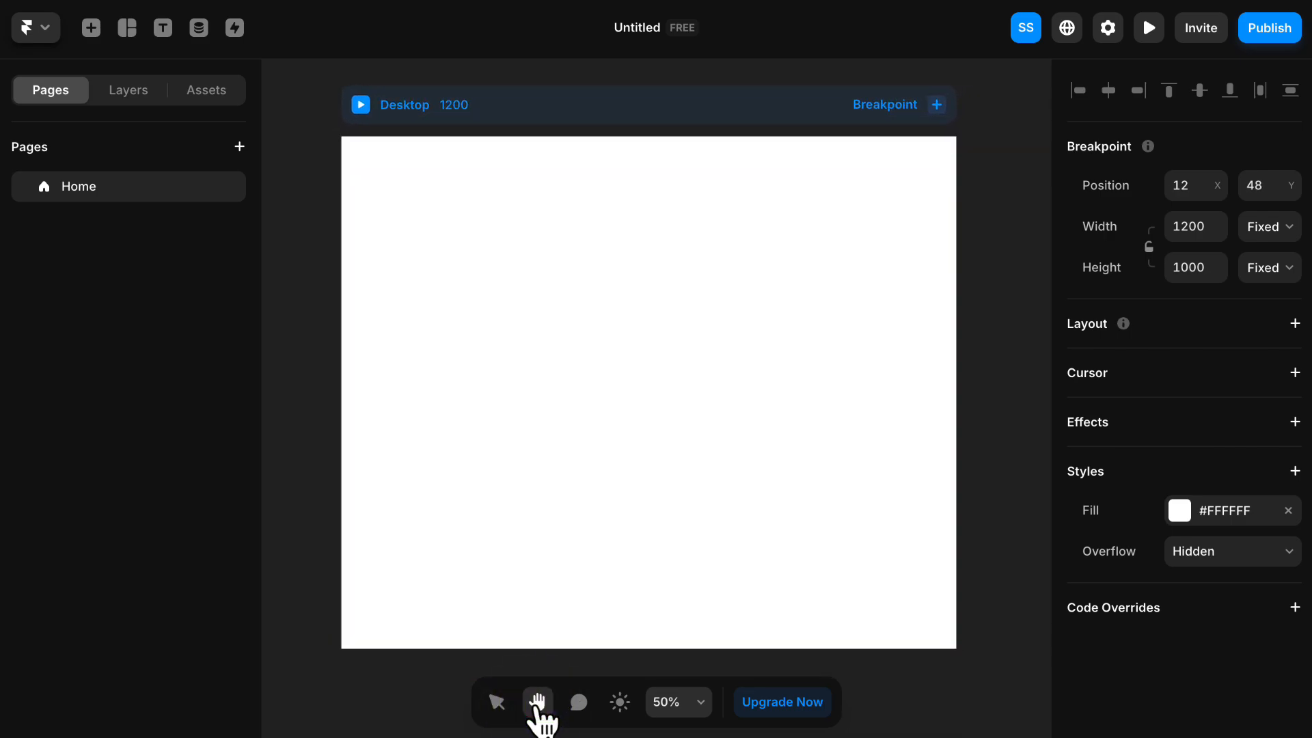
mouse_move(1029, 438)
mouse_down()
mouse_move(861, 422)
mouse_move(765, 278)
mouse_up()
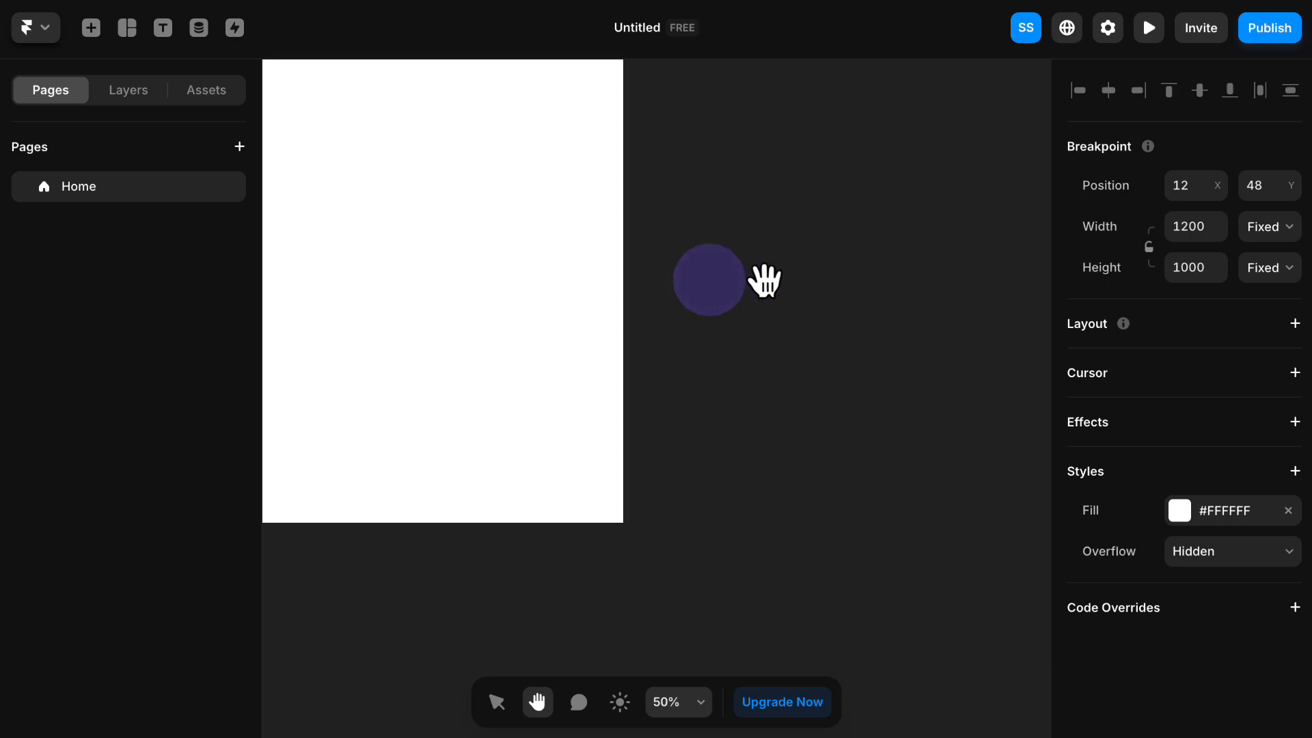
mouse_move(874, 243)
mouse_down()
mouse_move(832, 302)
mouse_move(462, 276)
mouse_move(1014, 401)
mouse_up()
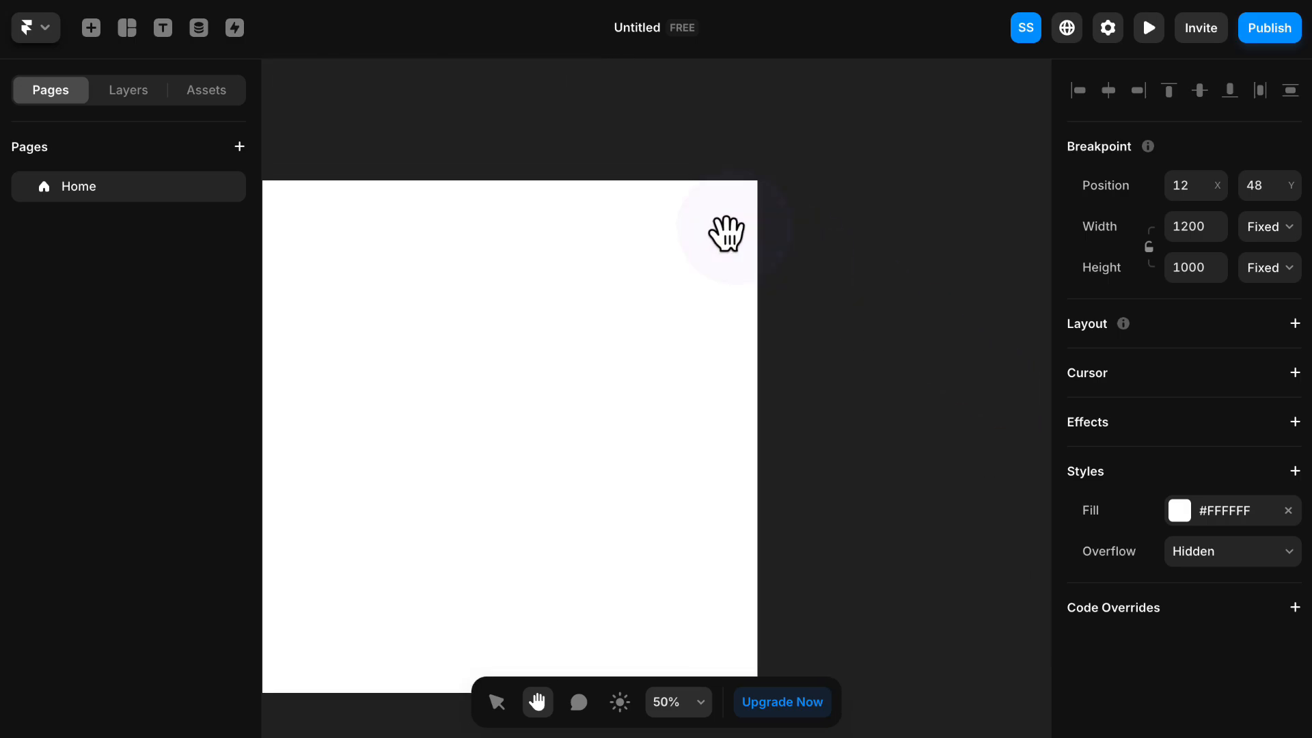
drag(379, 116, 555, 71)
drag(319, 439, 385, 511)
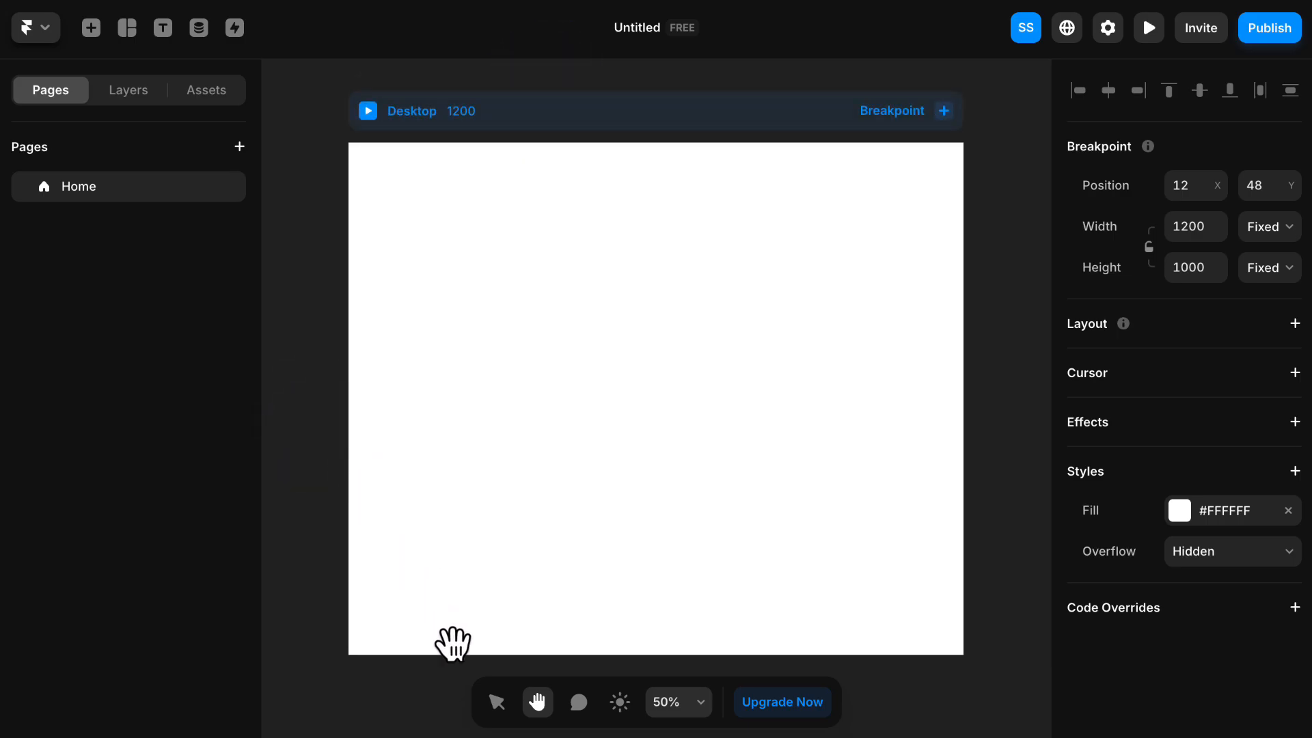
click(498, 715)
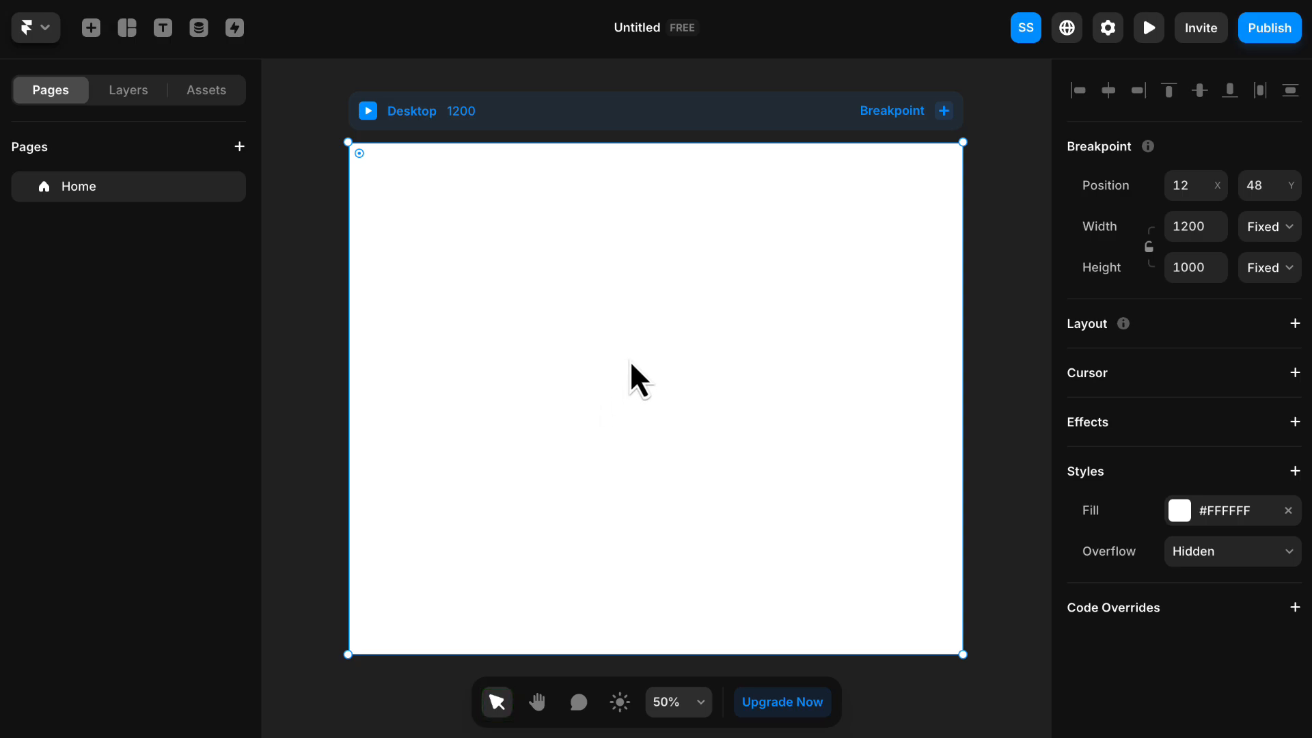
- Practise alternating between the Hand and selection tools while panning the canvas, then deselect the Desktop breakpoint
key(h)
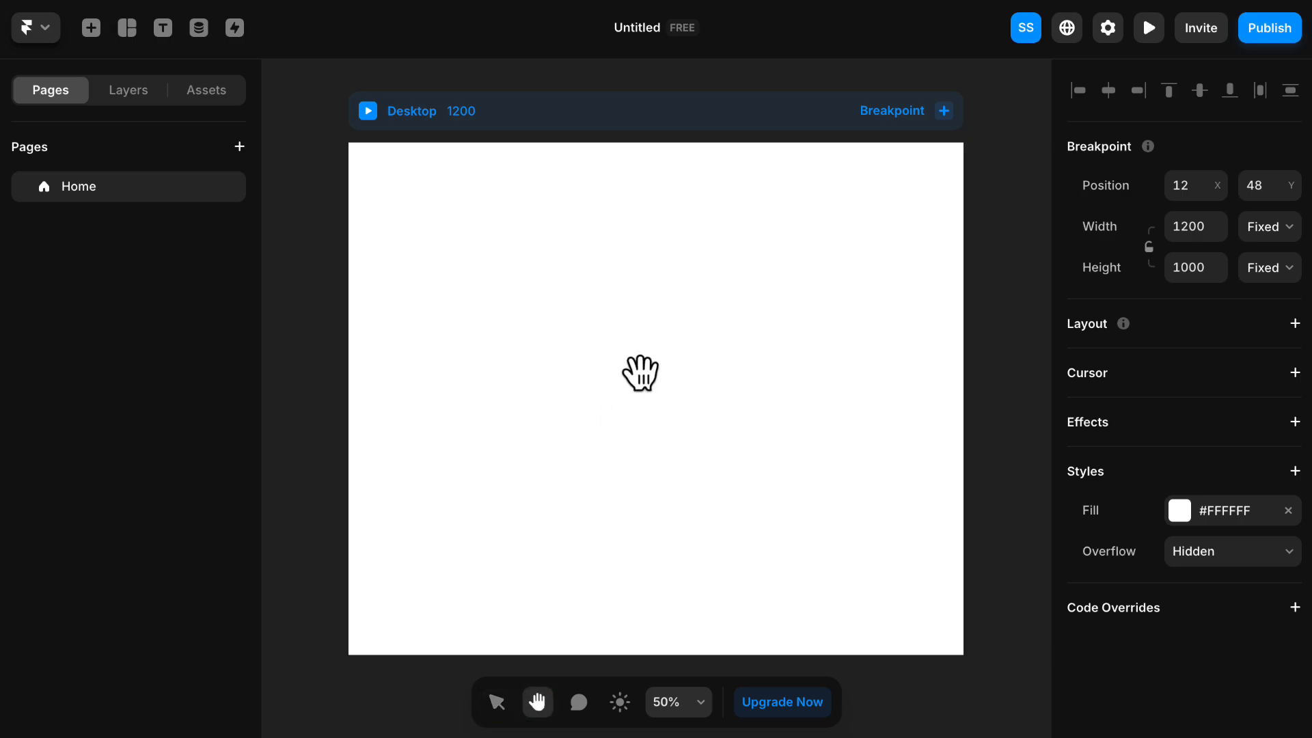
drag(881, 362, 539, 331)
drag(693, 403, 830, 297)
key(v)
key(h)
drag(507, 331, 612, 375)
key(v)
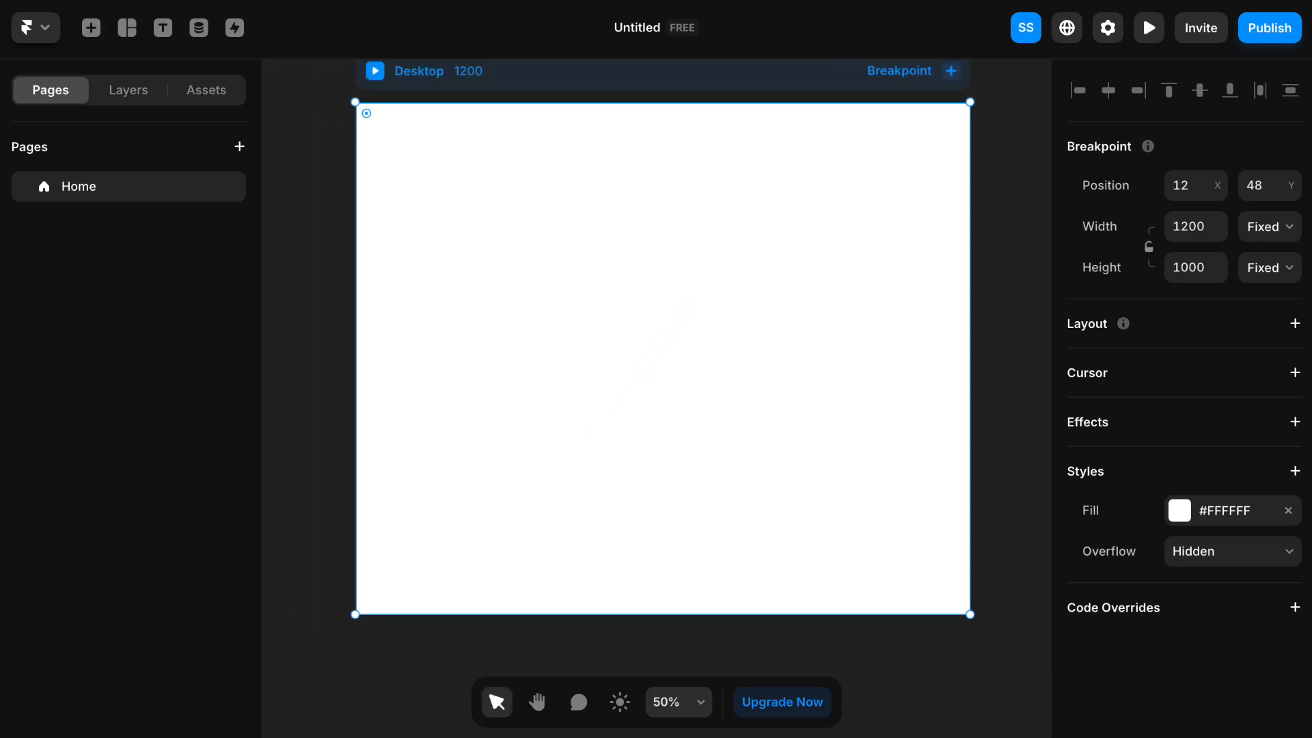
key(Escape)
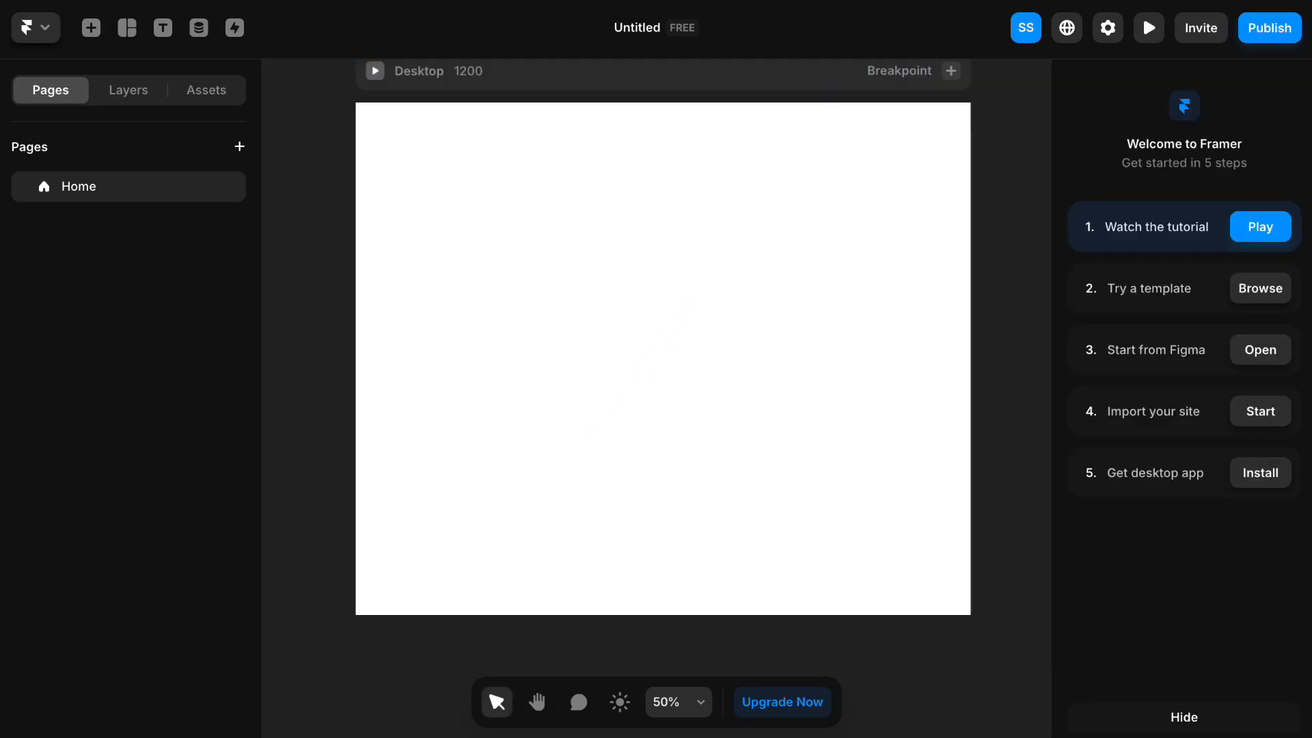
- Review the canvas zoom options, then dismiss them without applying any
scroll(659, 255, up, 1)
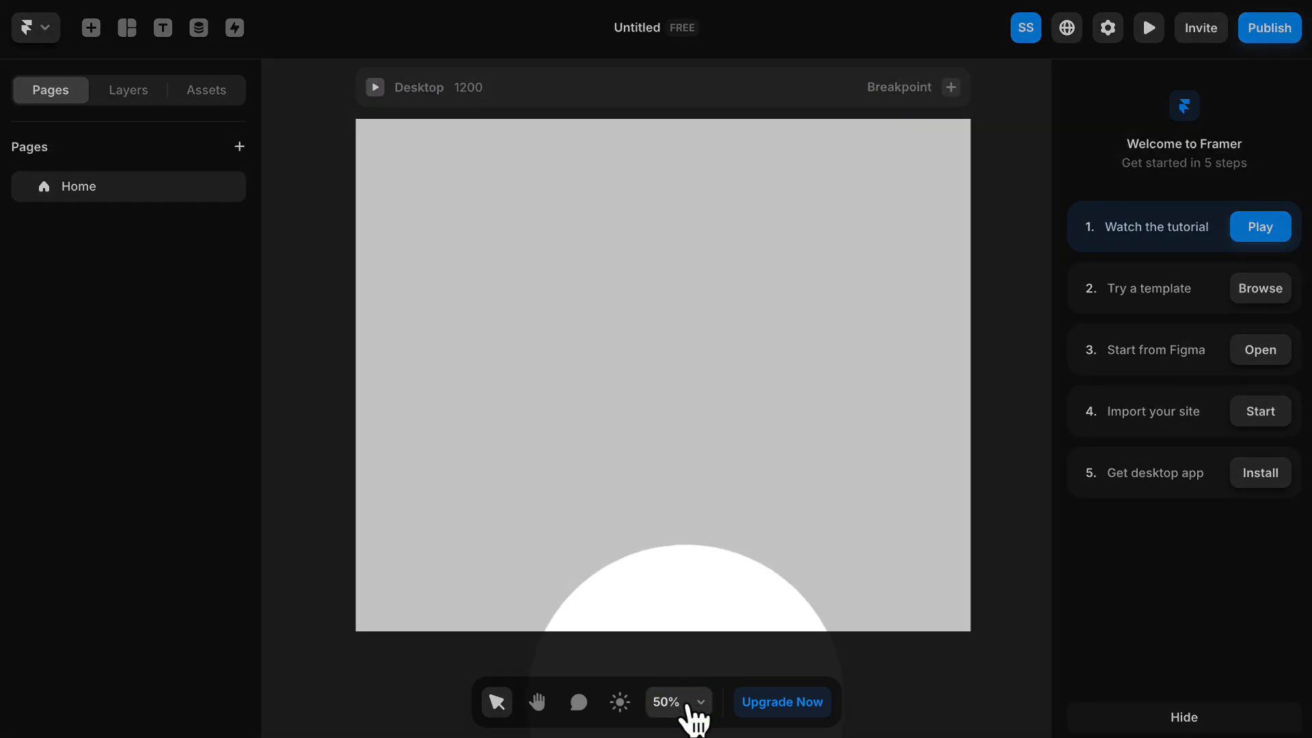
click(689, 706)
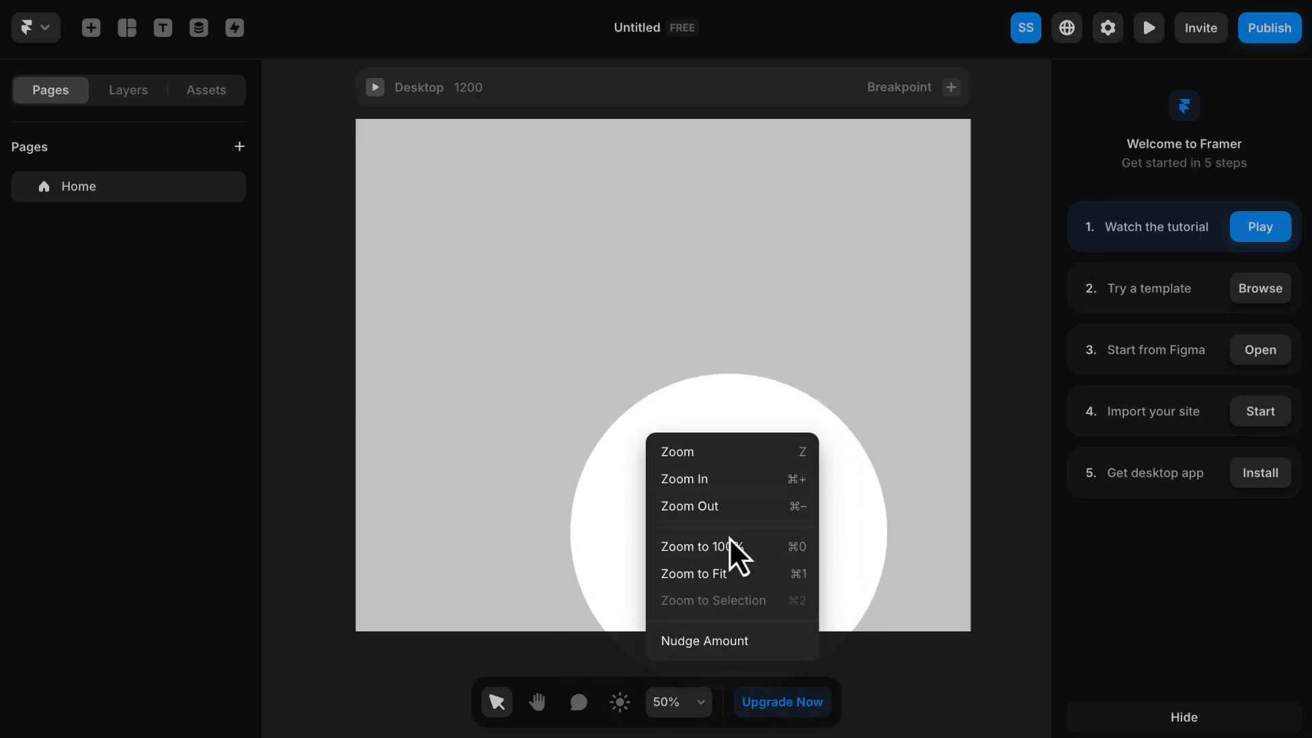
click(957, 458)
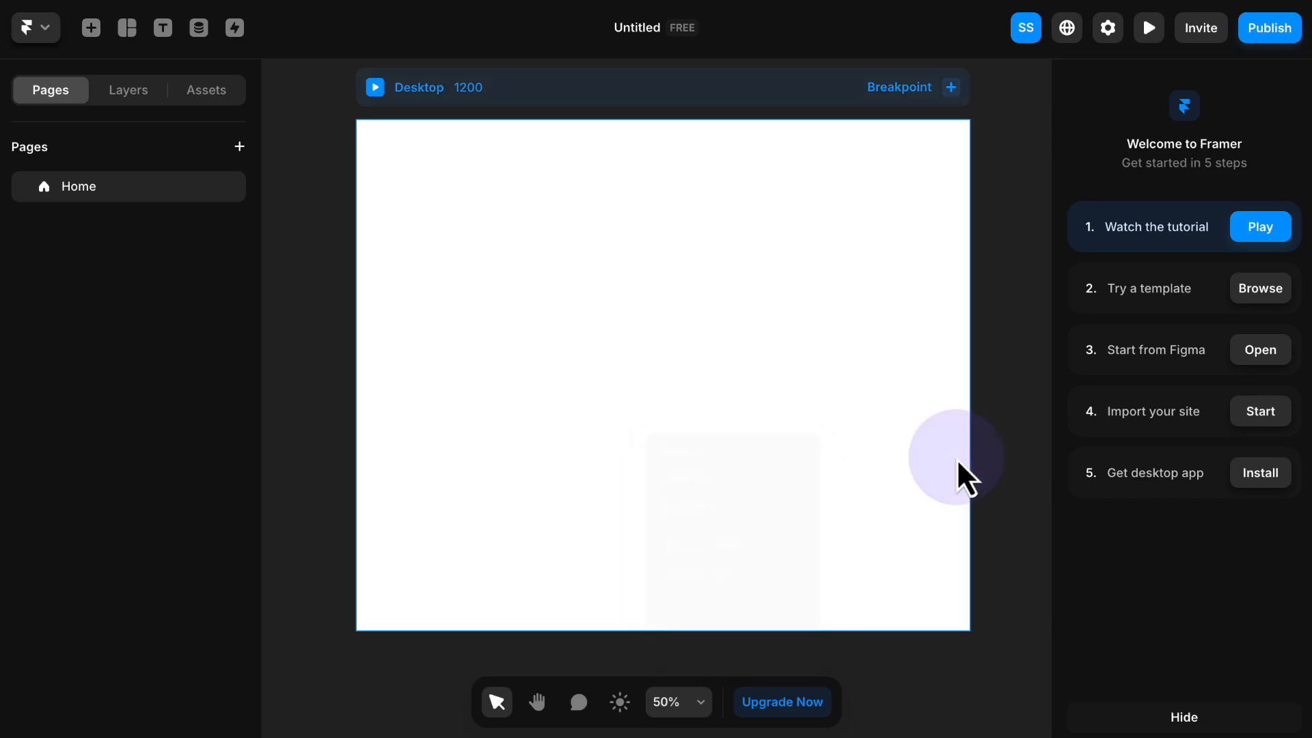
- Select the Desktop breakpoint and practise zooming the canvas in and out and panning around it
click(825, 388)
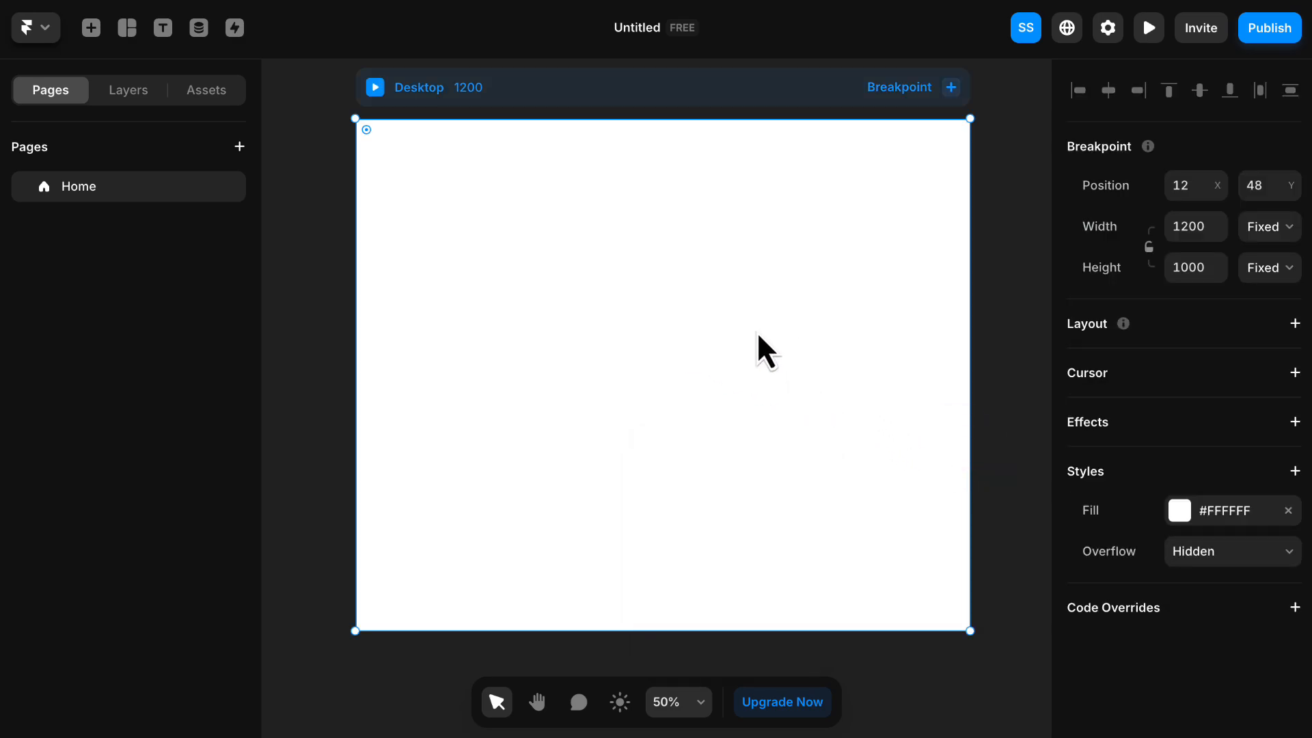
scroll(756, 331, down, 1)
scroll(710, 350, up, 3)
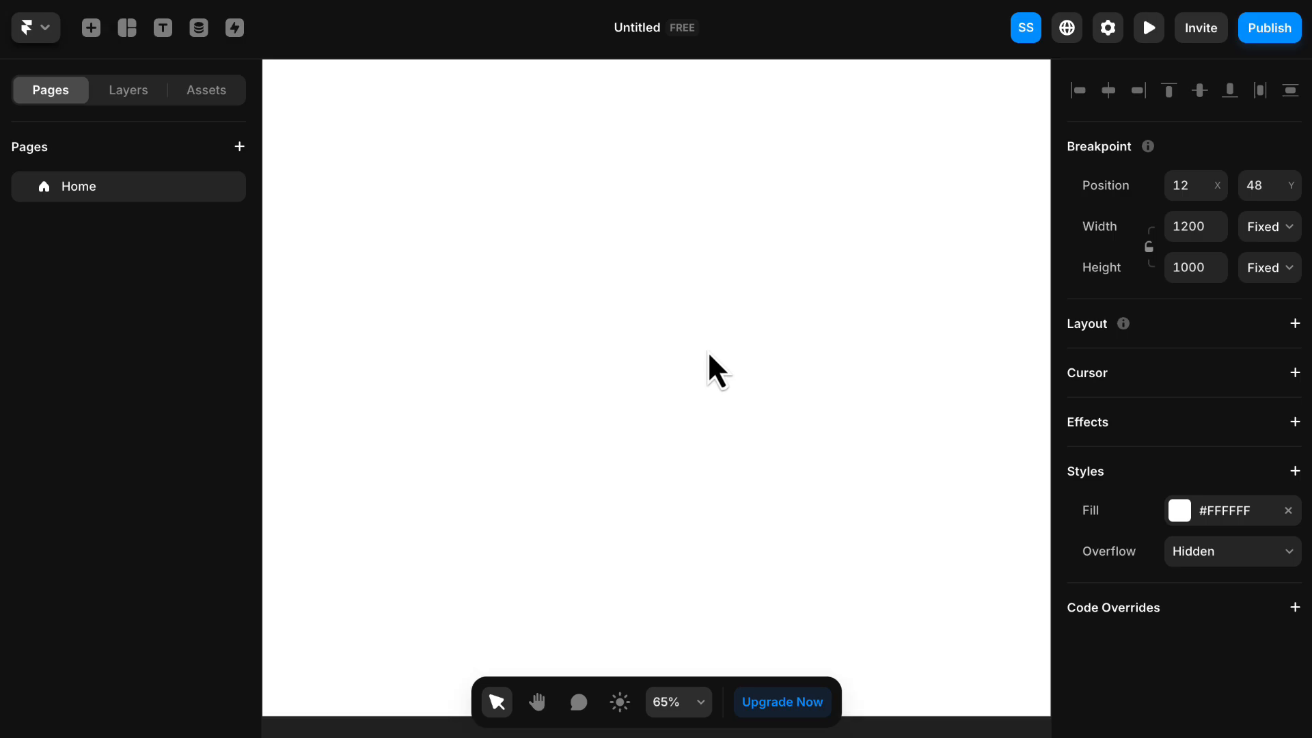
scroll(709, 355, down, 3)
scroll(706, 355, up, 1)
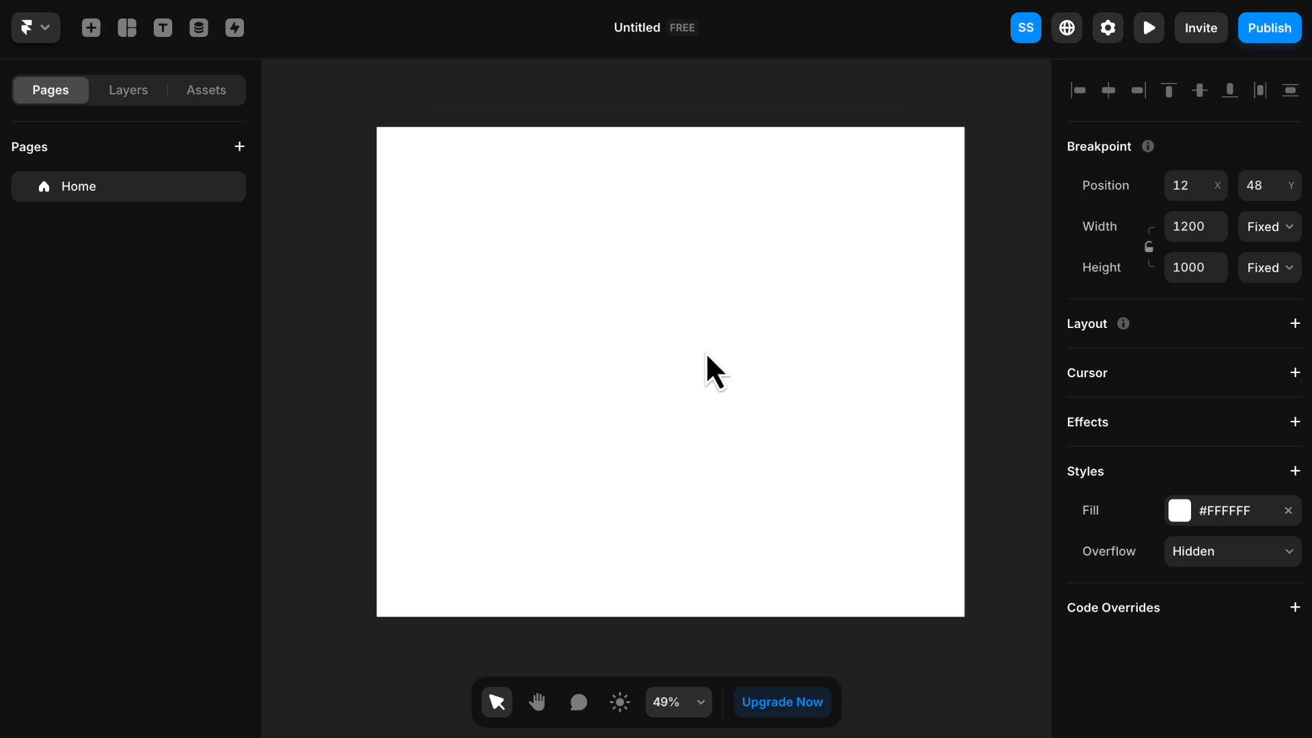
scroll(706, 351, down, 1)
scroll(705, 351, up, 1)
key(space)
drag(729, 293, 711, 316)
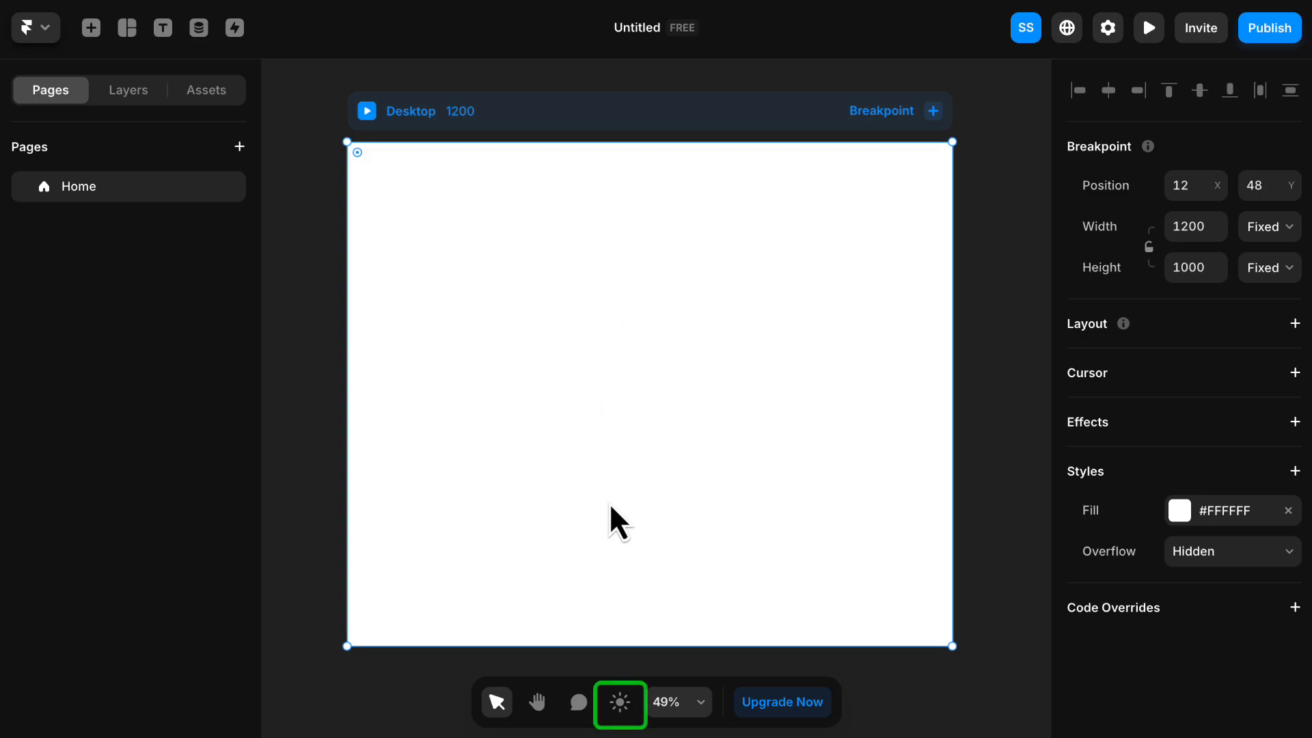
- Try the editor's light appearance, toggling between light and dark before returning to dark
click(622, 706)
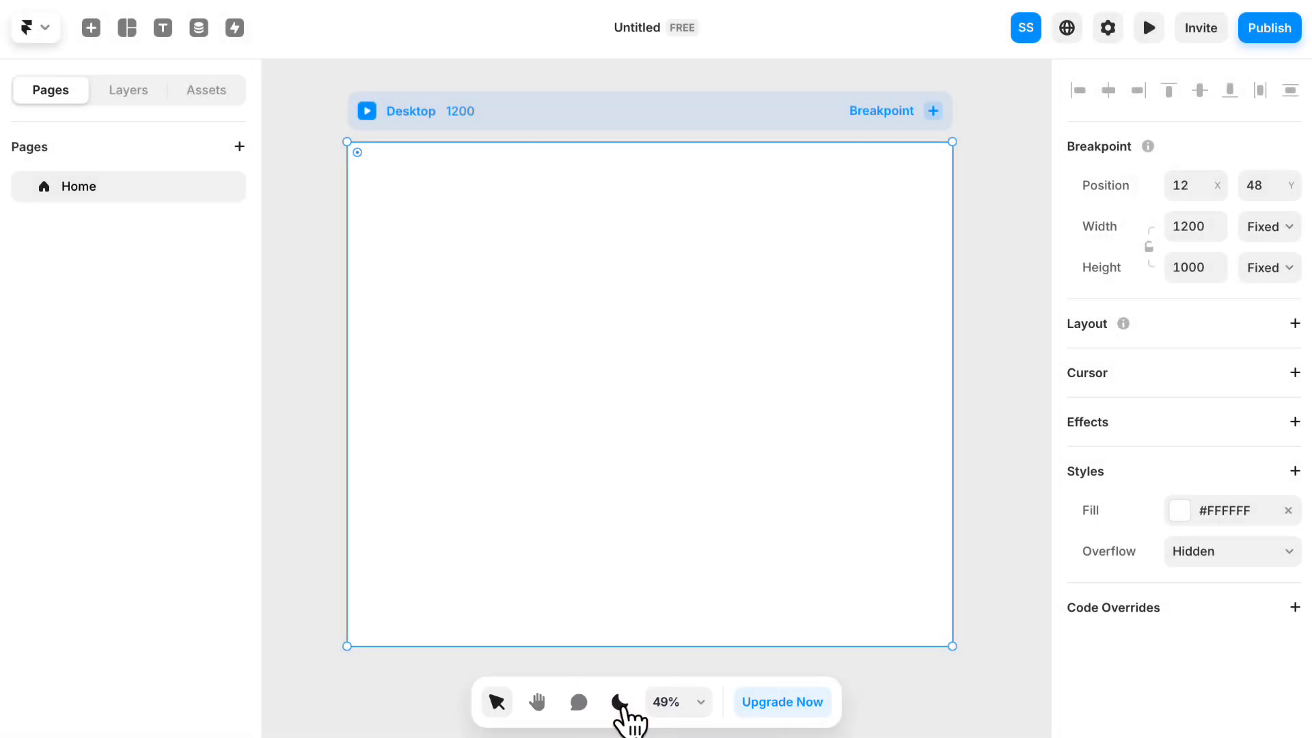
click(624, 705)
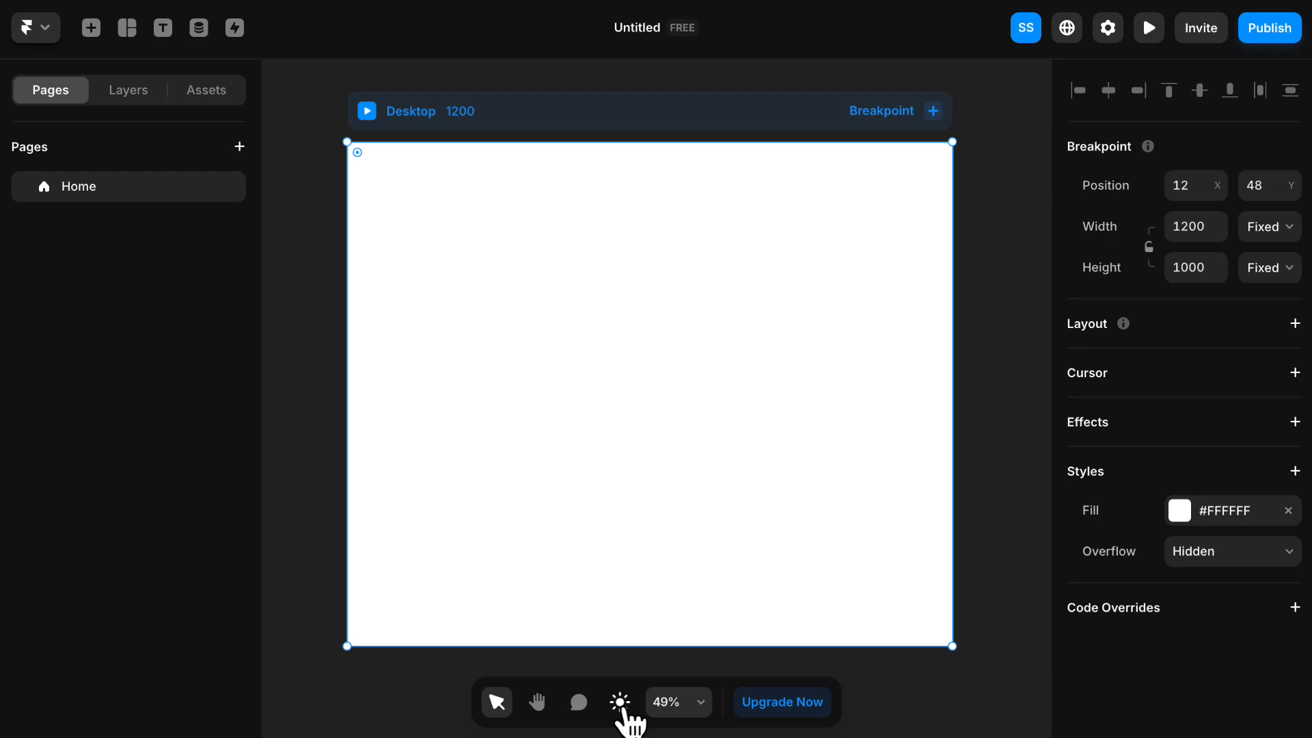
click(622, 706)
click(622, 705)
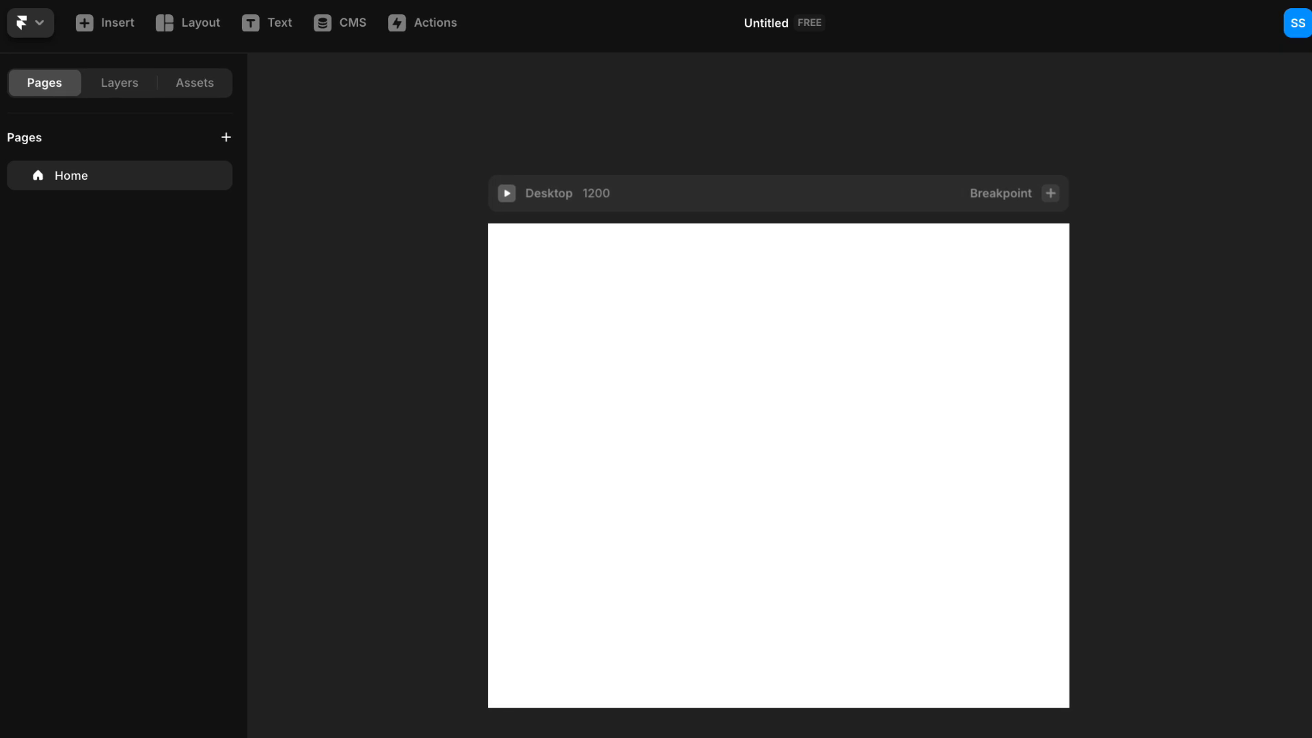
- Examine the project's layer list for the Home page, then its components, styles and code assets
click(113, 84)
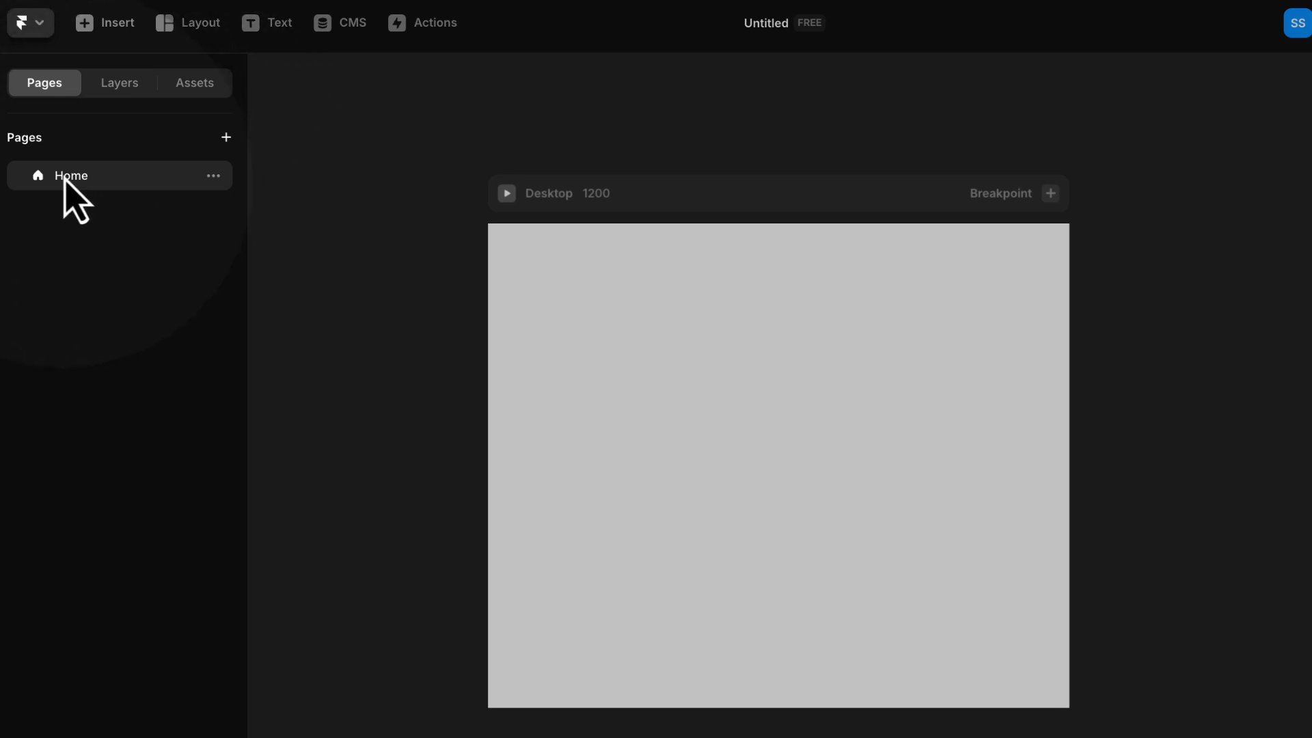
click(123, 88)
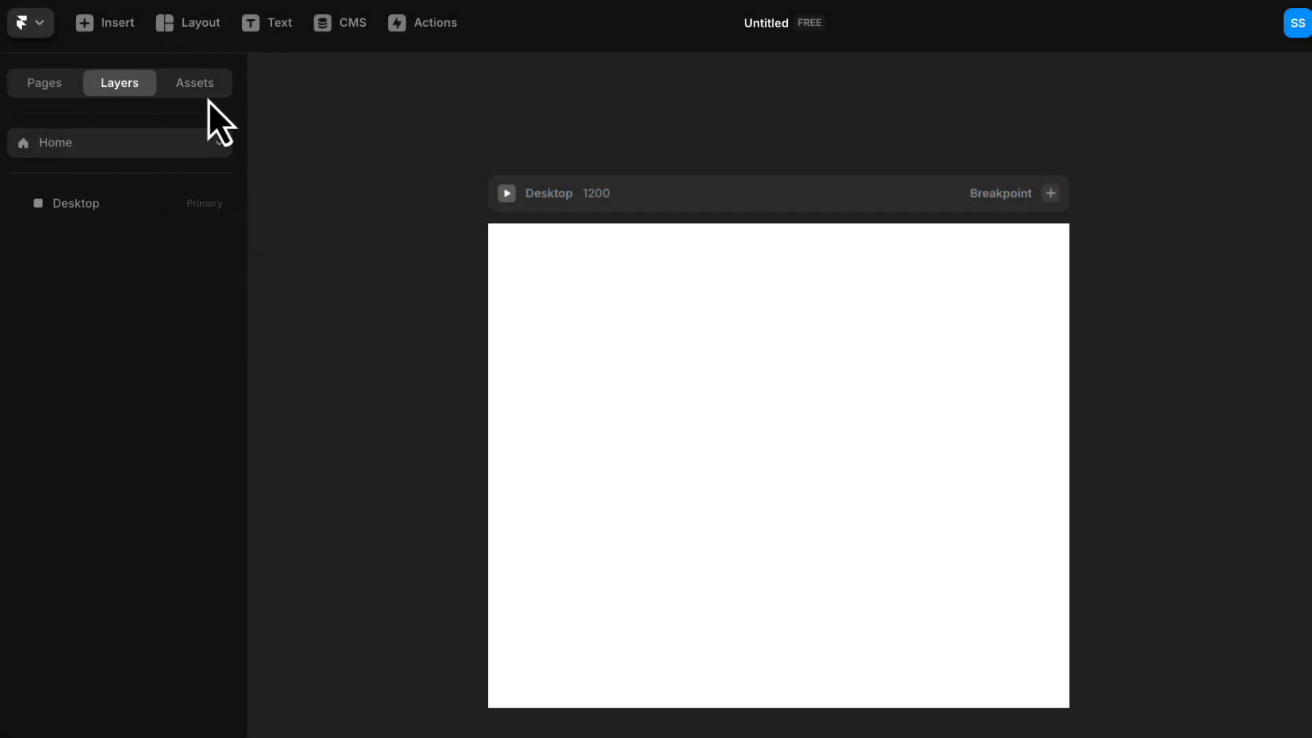
click(199, 84)
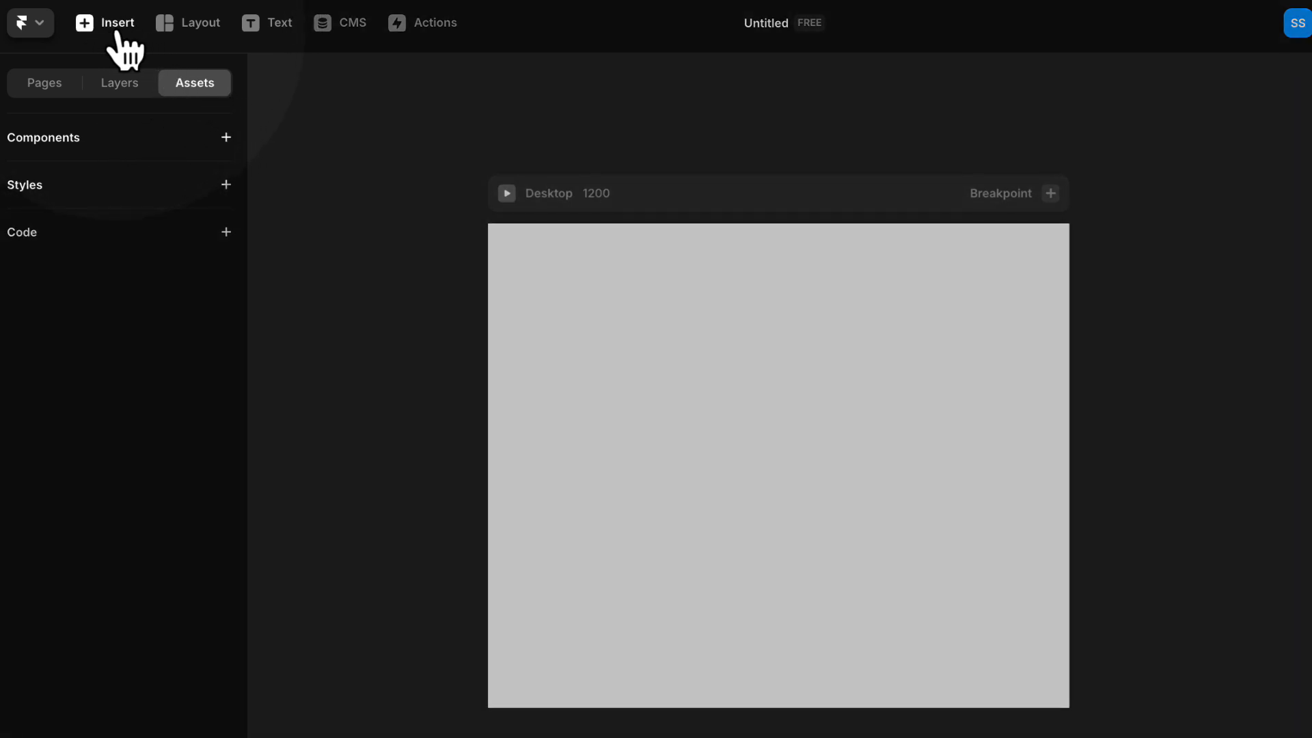
- Browse the insertable page, section and navigation presets and the available layout elements, then return to the canvas
click(110, 27)
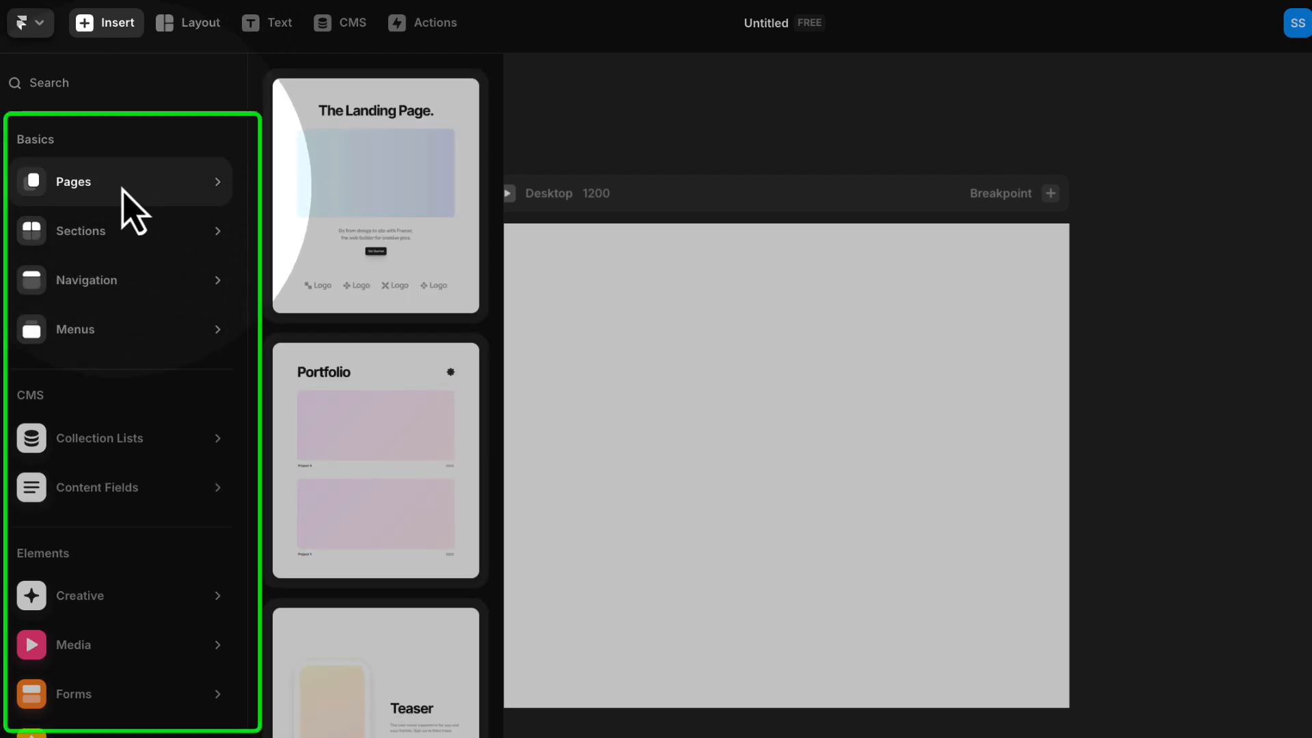
mouse_move(120, 183)
mouse_move(122, 236)
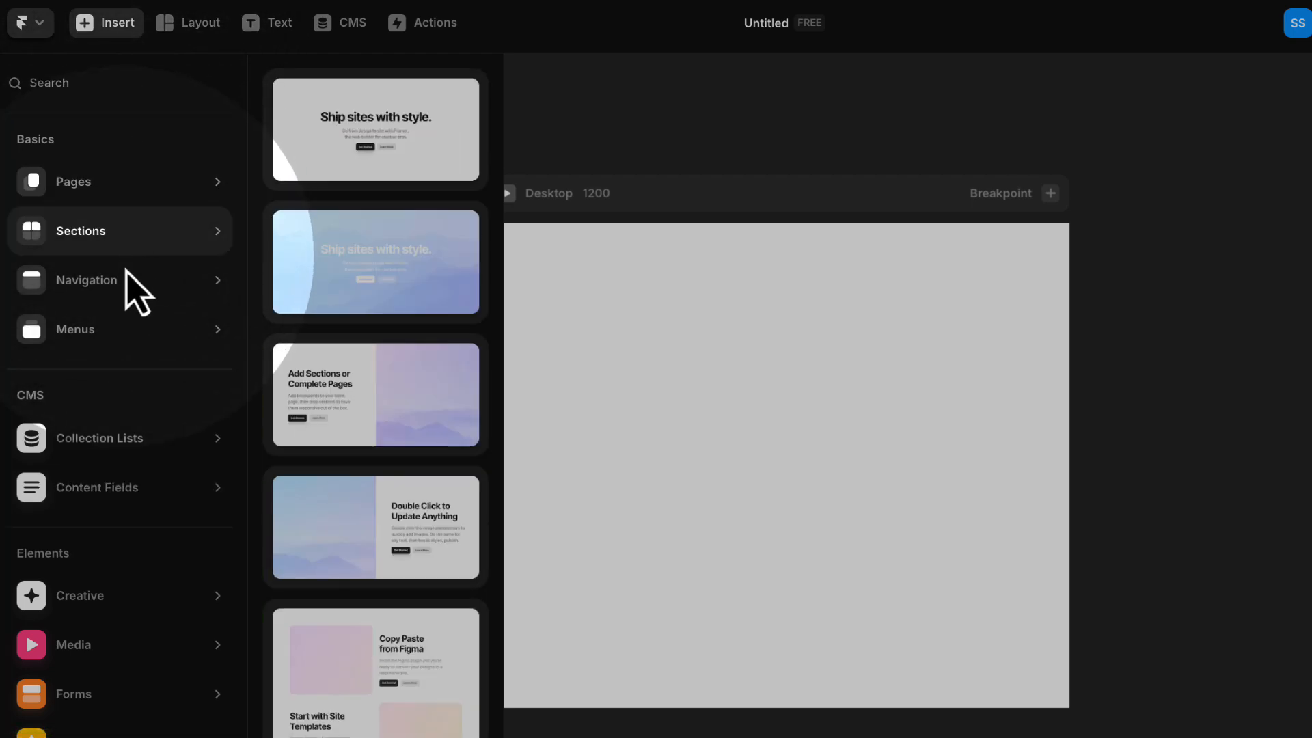
mouse_move(140, 303)
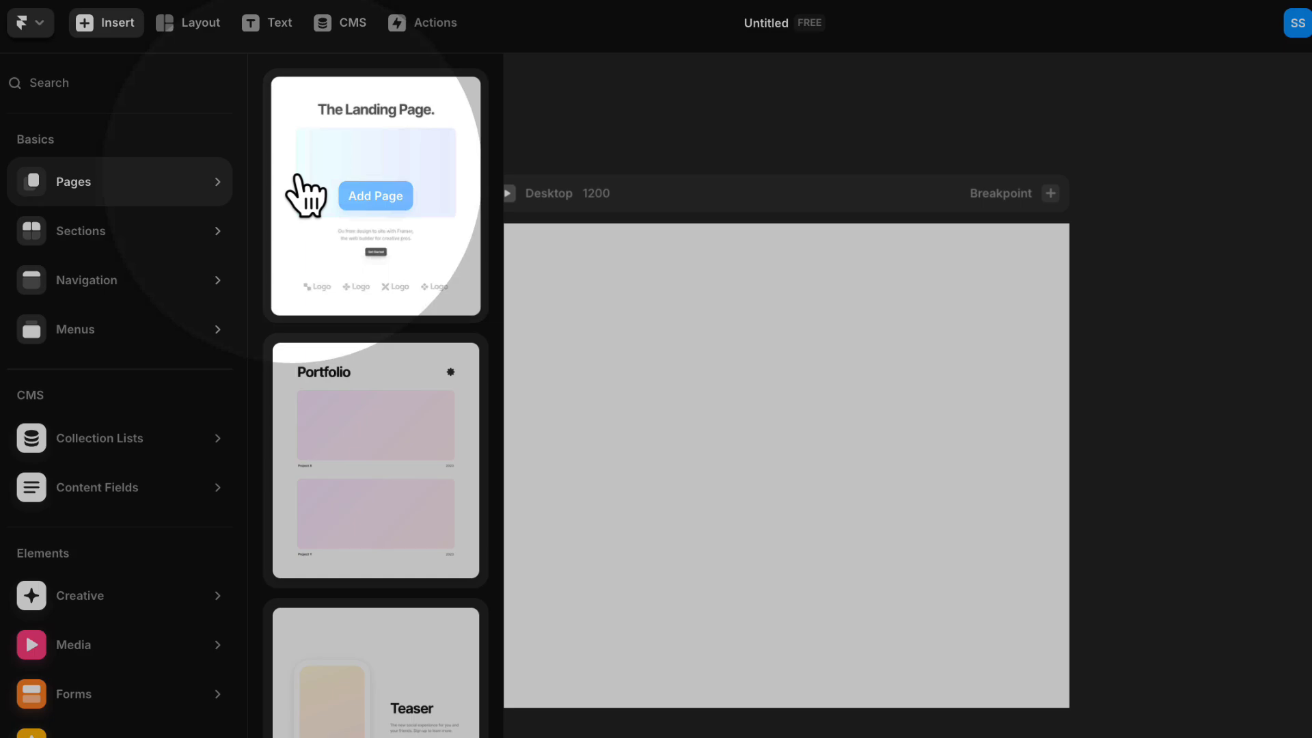
mouse_move(331, 501)
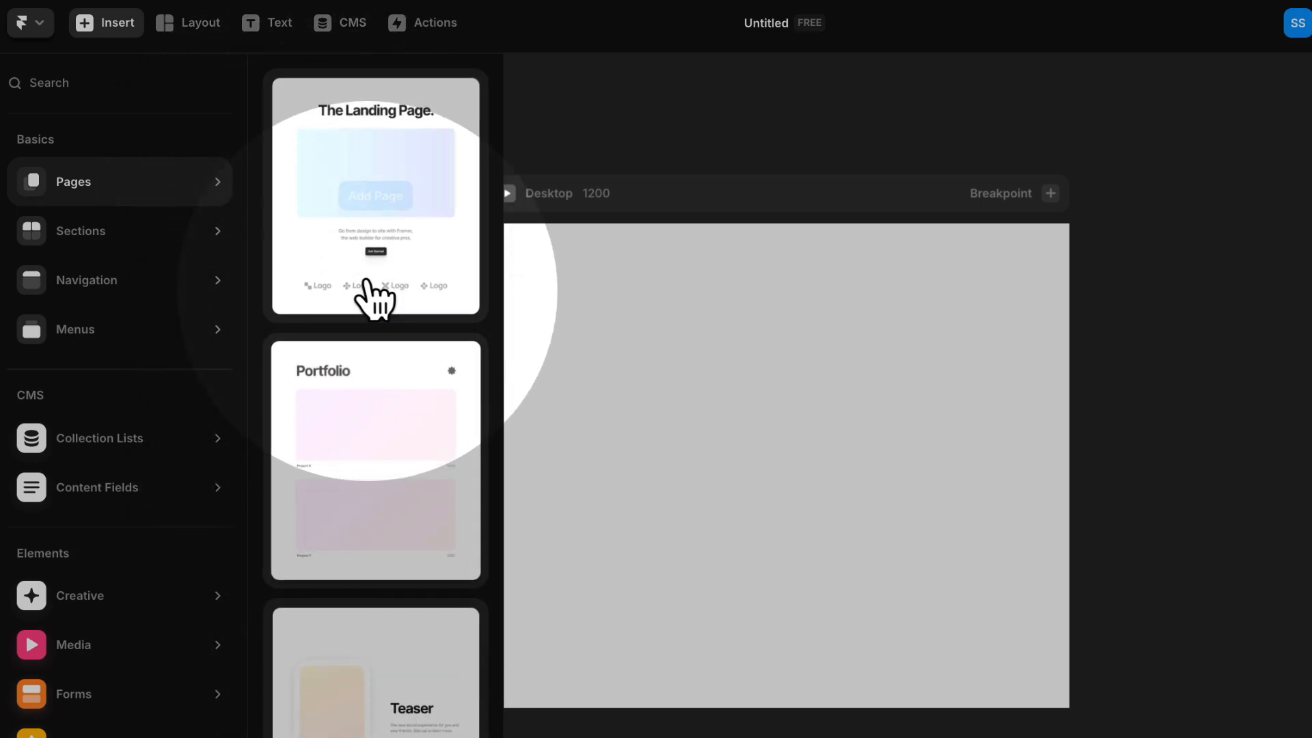
mouse_move(95, 293)
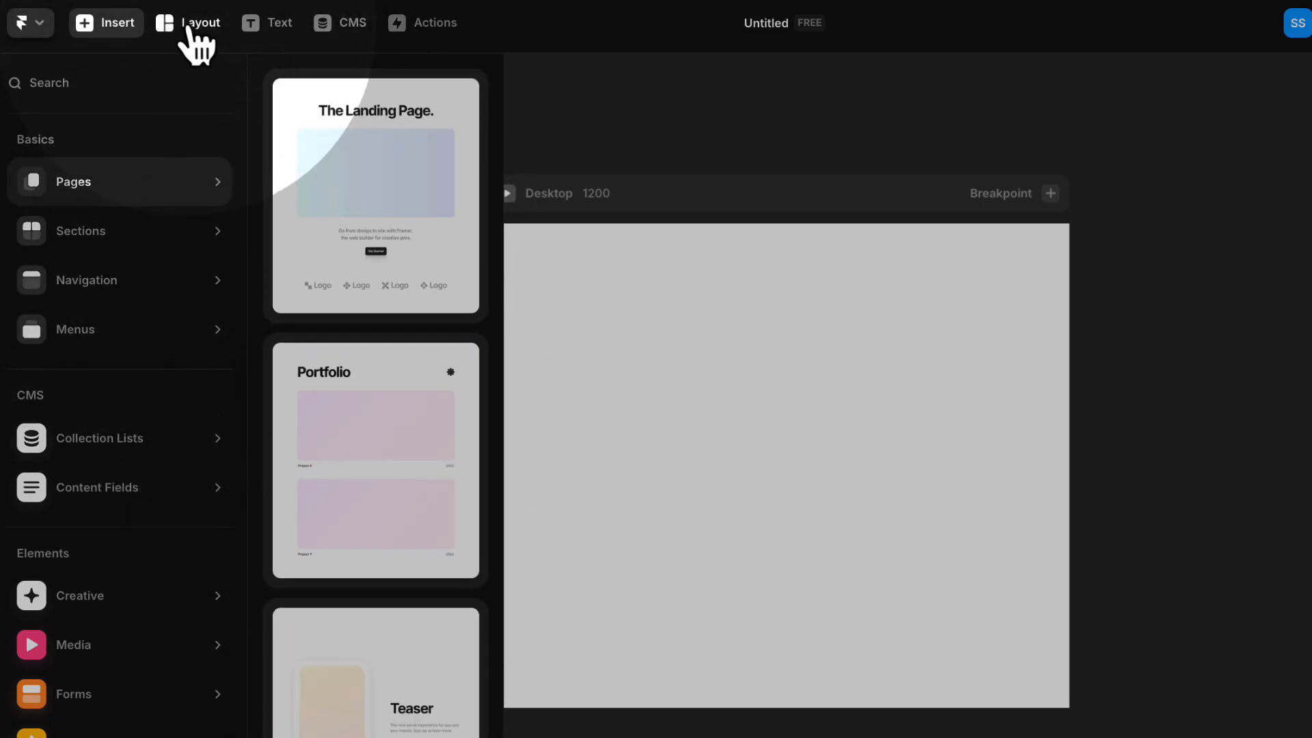
click(192, 27)
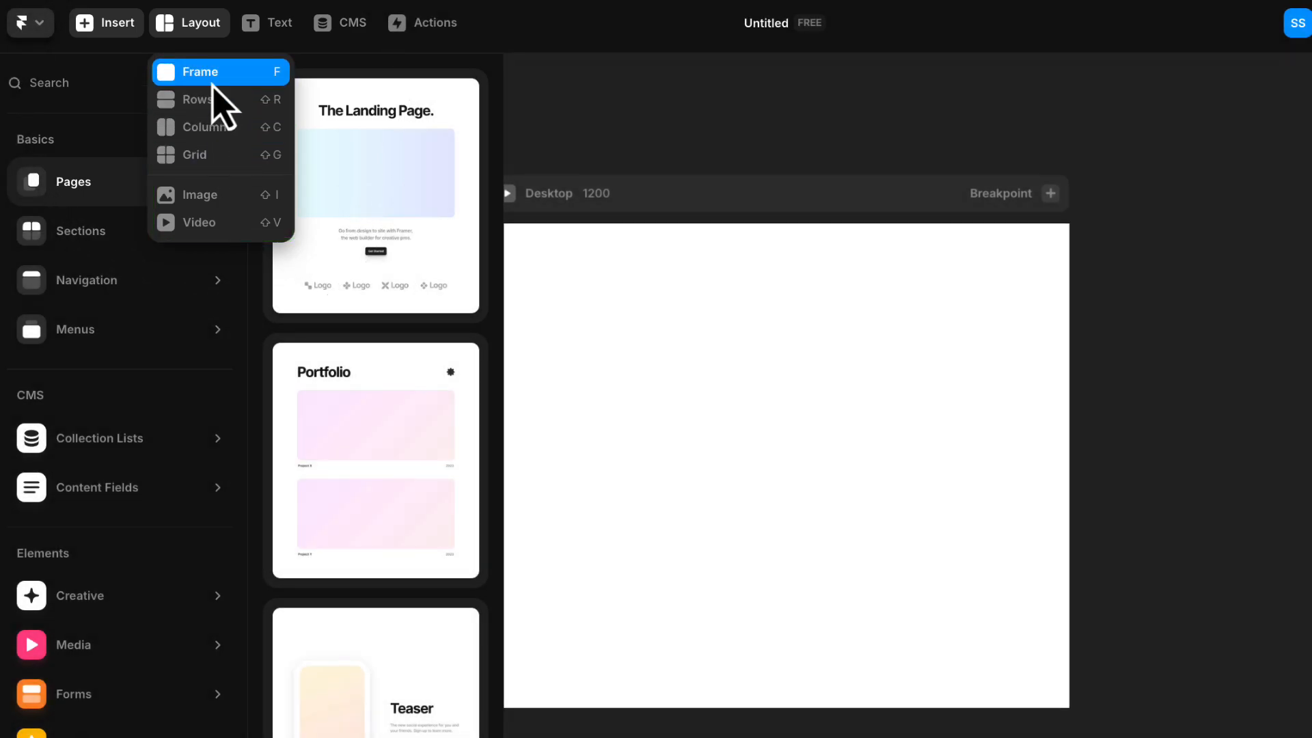
click(605, 109)
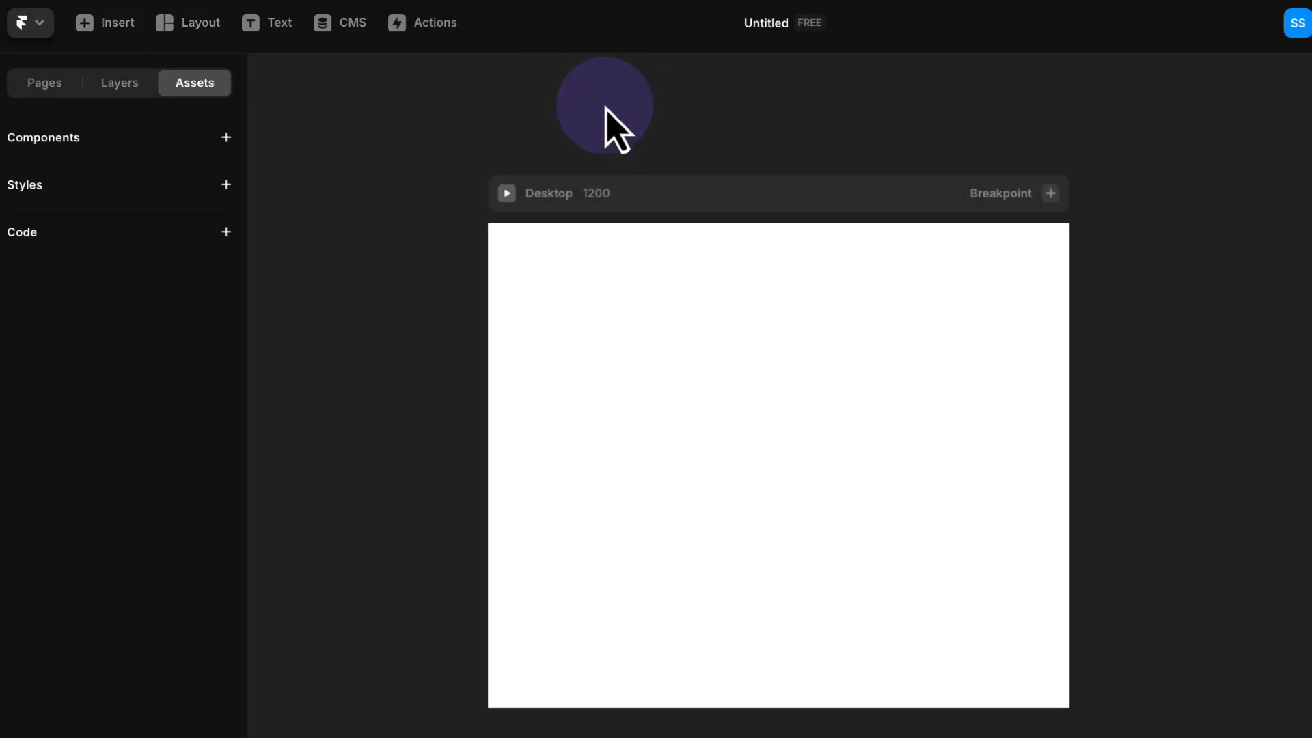
- Add a sample text layer reading "fdfdf" in the upper-left area of the Desktop page
click(284, 39)
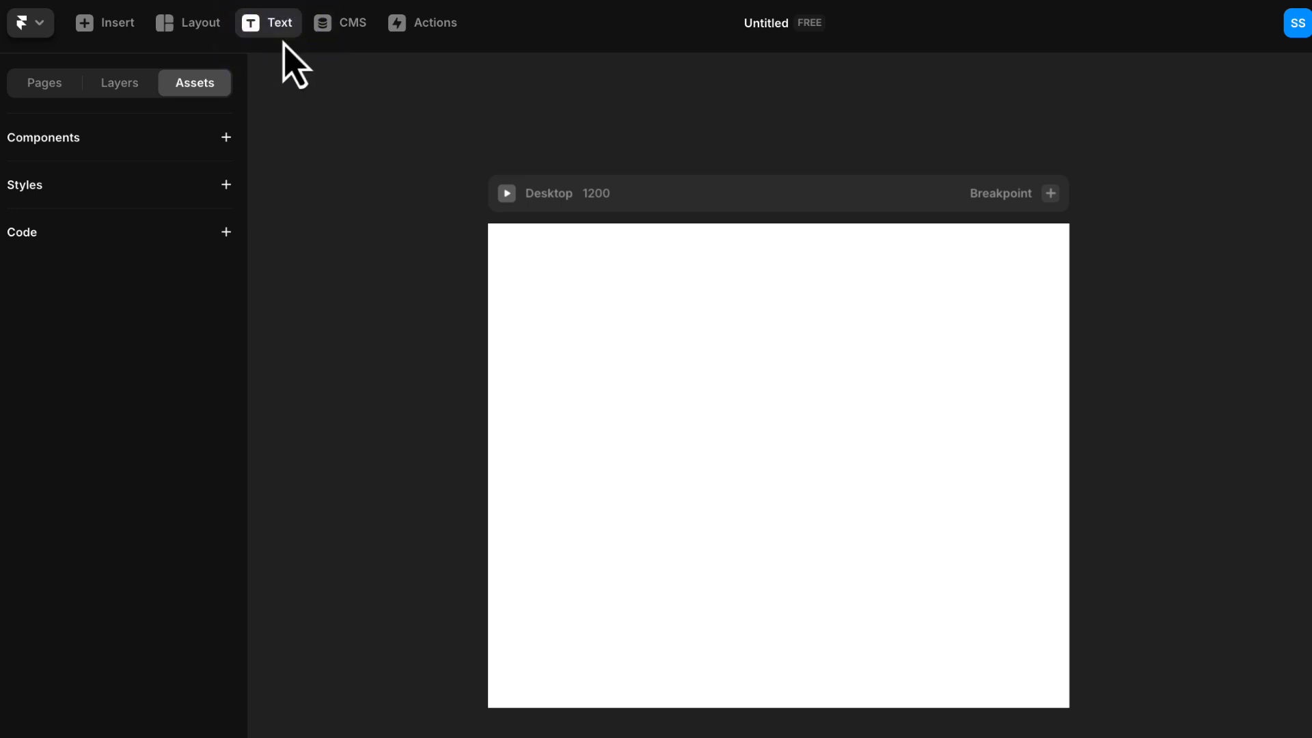
click(609, 298)
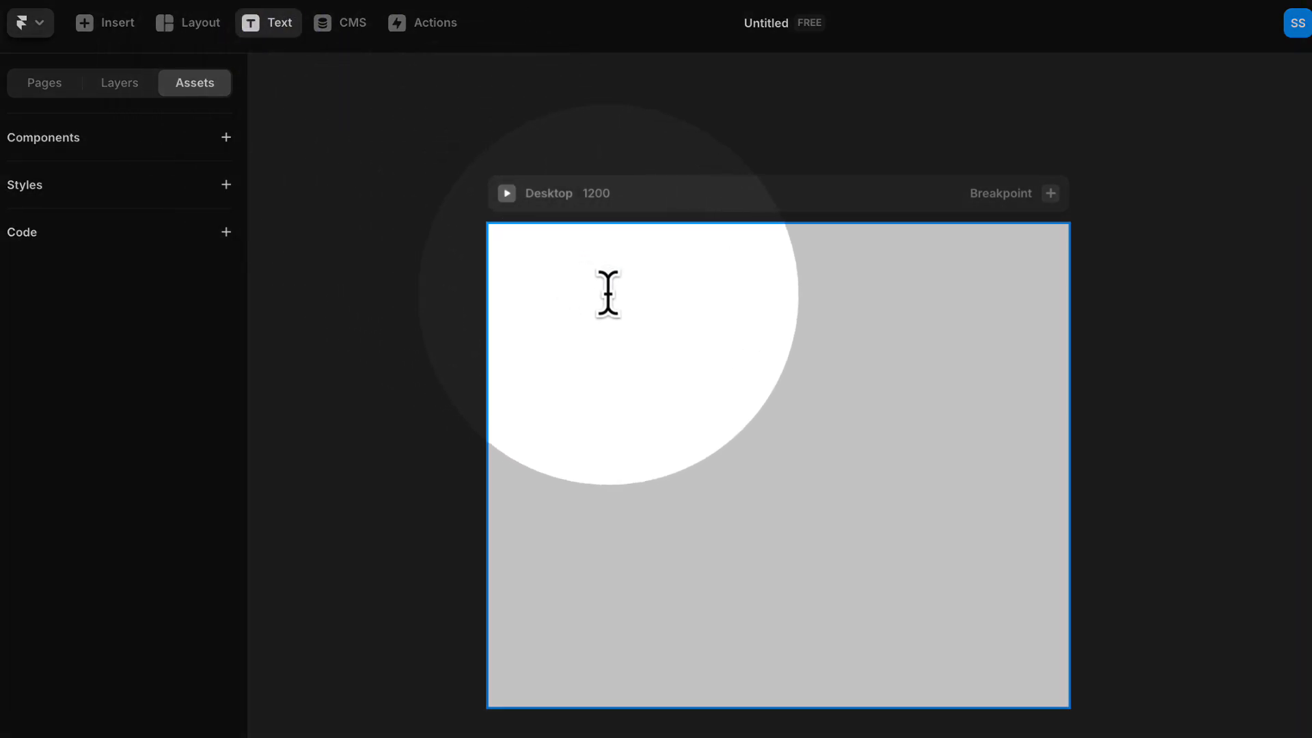
text(fdfdf)
key(Escape)
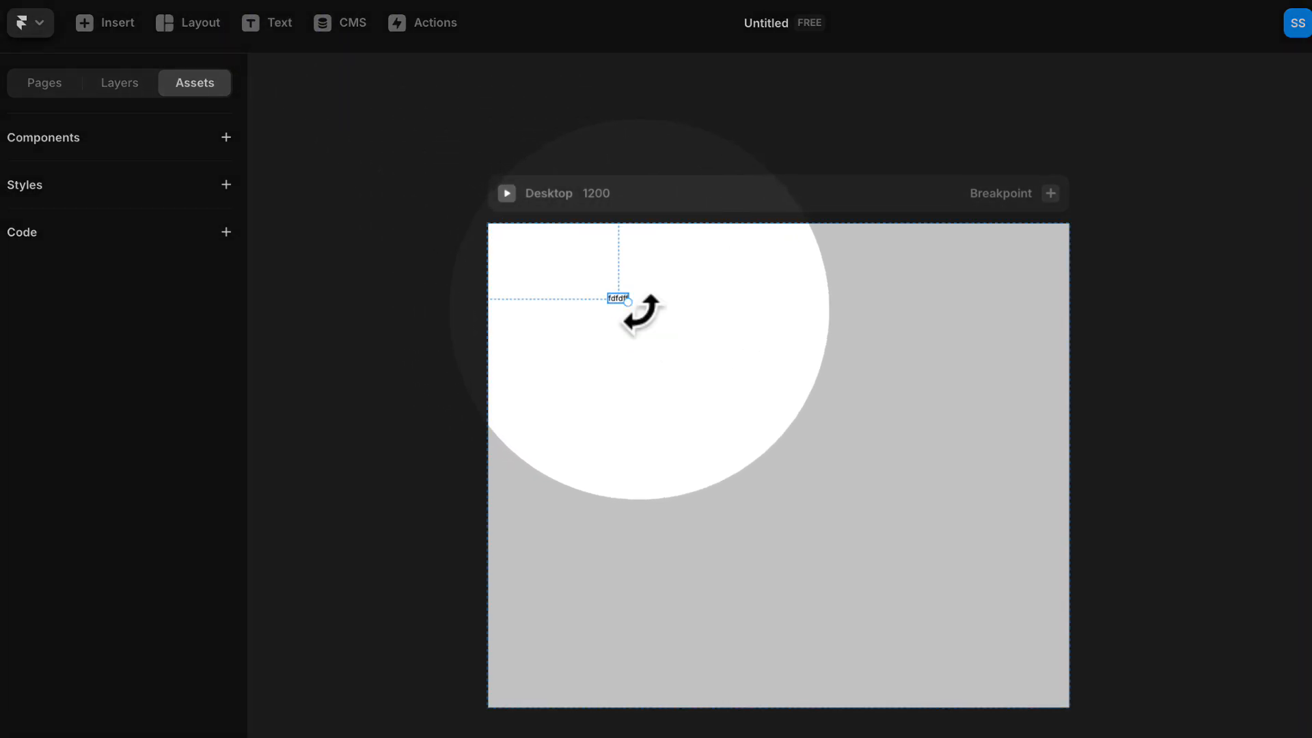
click(647, 318)
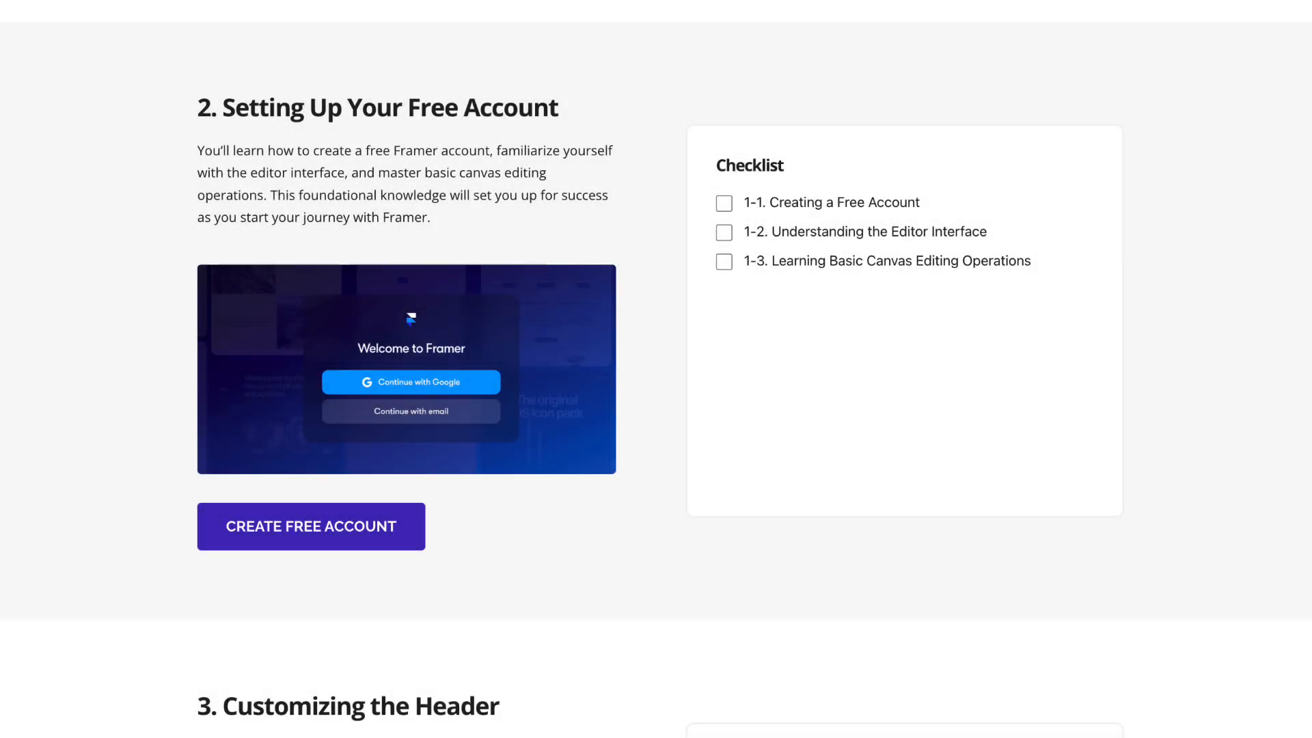
- On the course web page, tick checklist items 1-2 and 1-3 under "Setting Up Your Free Account" and look over the following sections
click(724, 233)
click(724, 262)
scroll(666, 216, down, 3)
scroll(667, 216, down, 10)
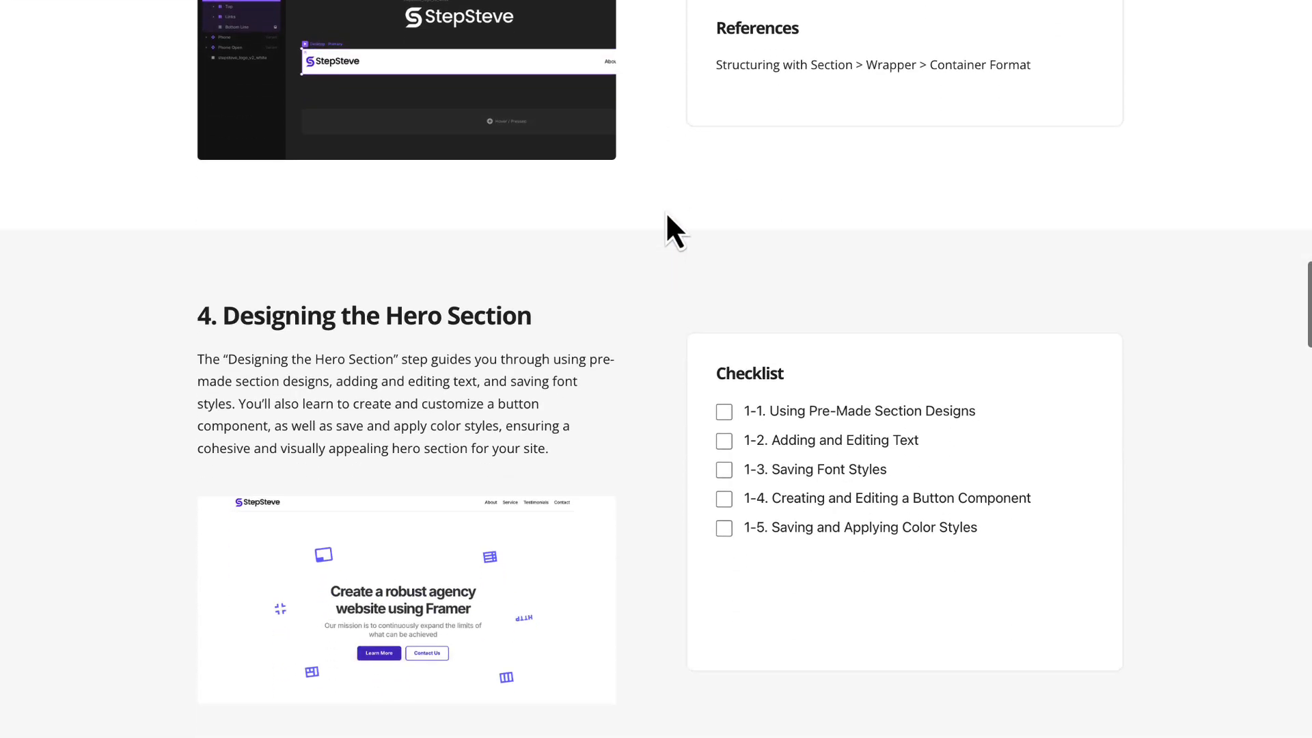
scroll(667, 216, up, 7)
scroll(667, 216, down, 2)
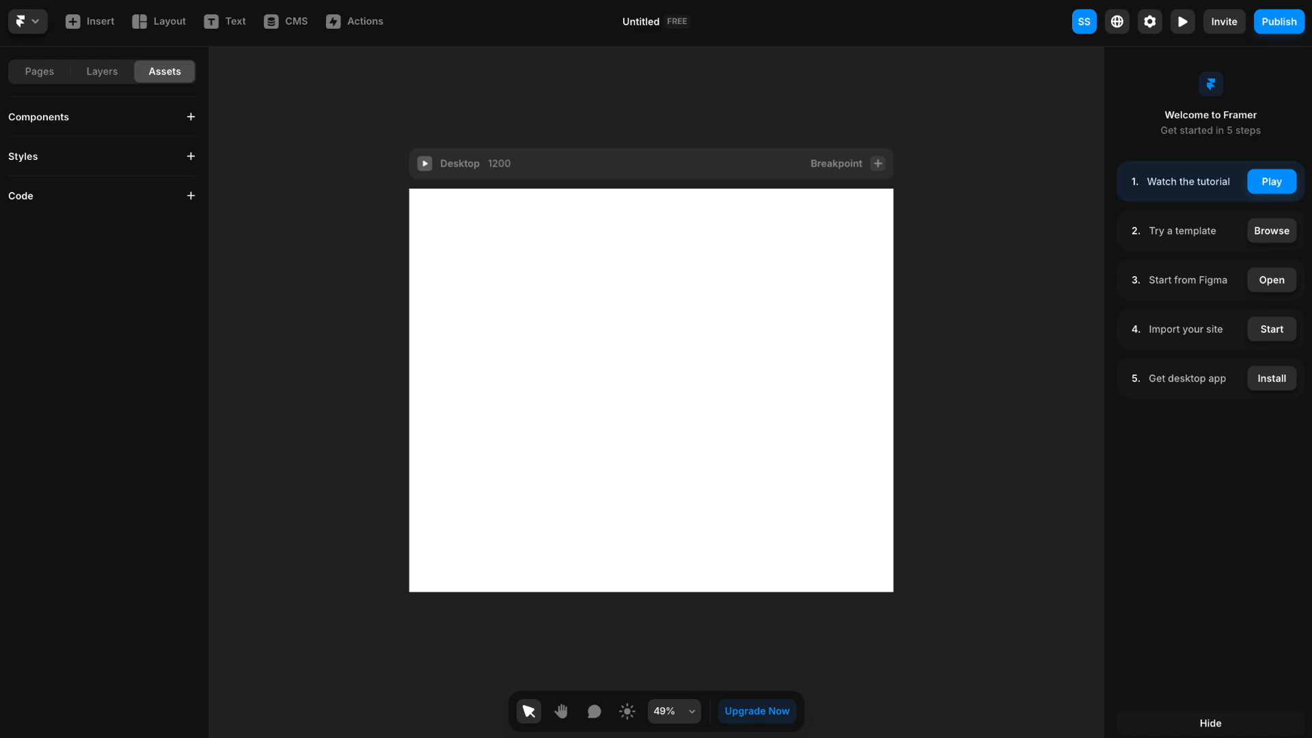
- In Framer, insert the first Light navigation preset at the top of the Desktop page and show it in the layer list
click(101, 26)
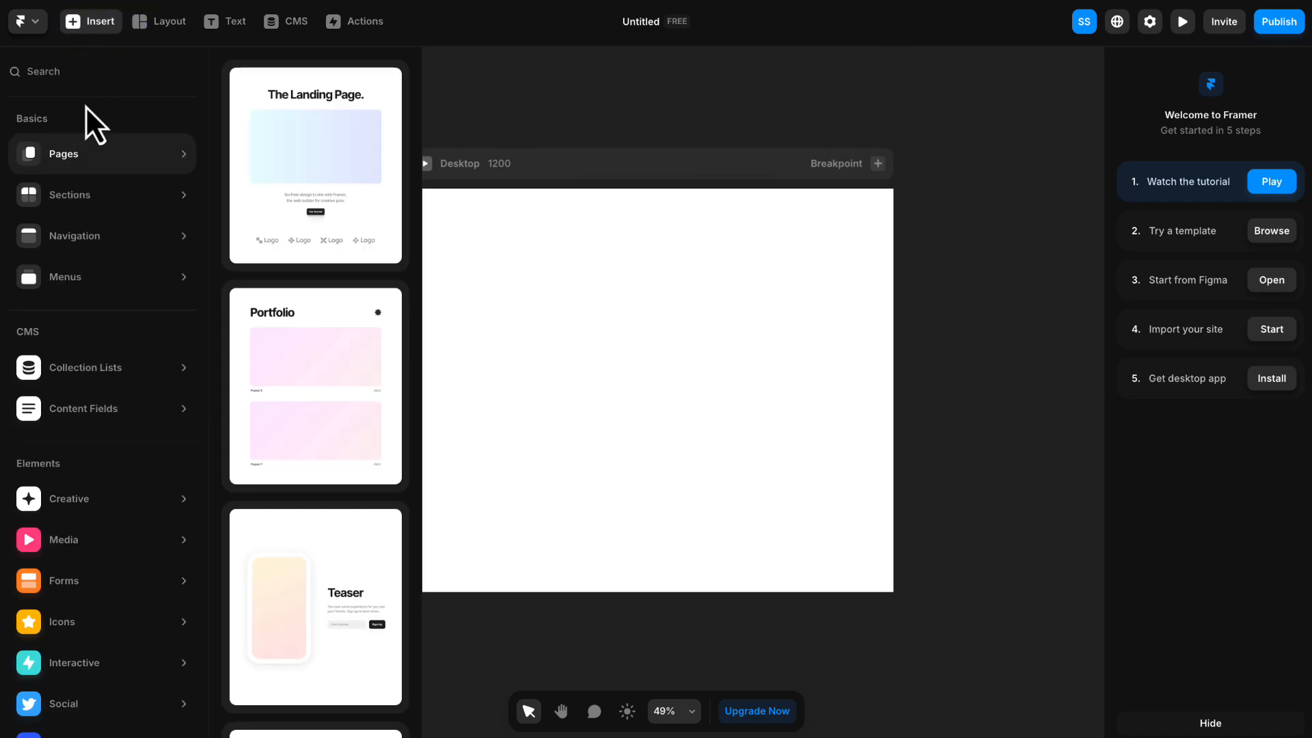
mouse_move(86, 236)
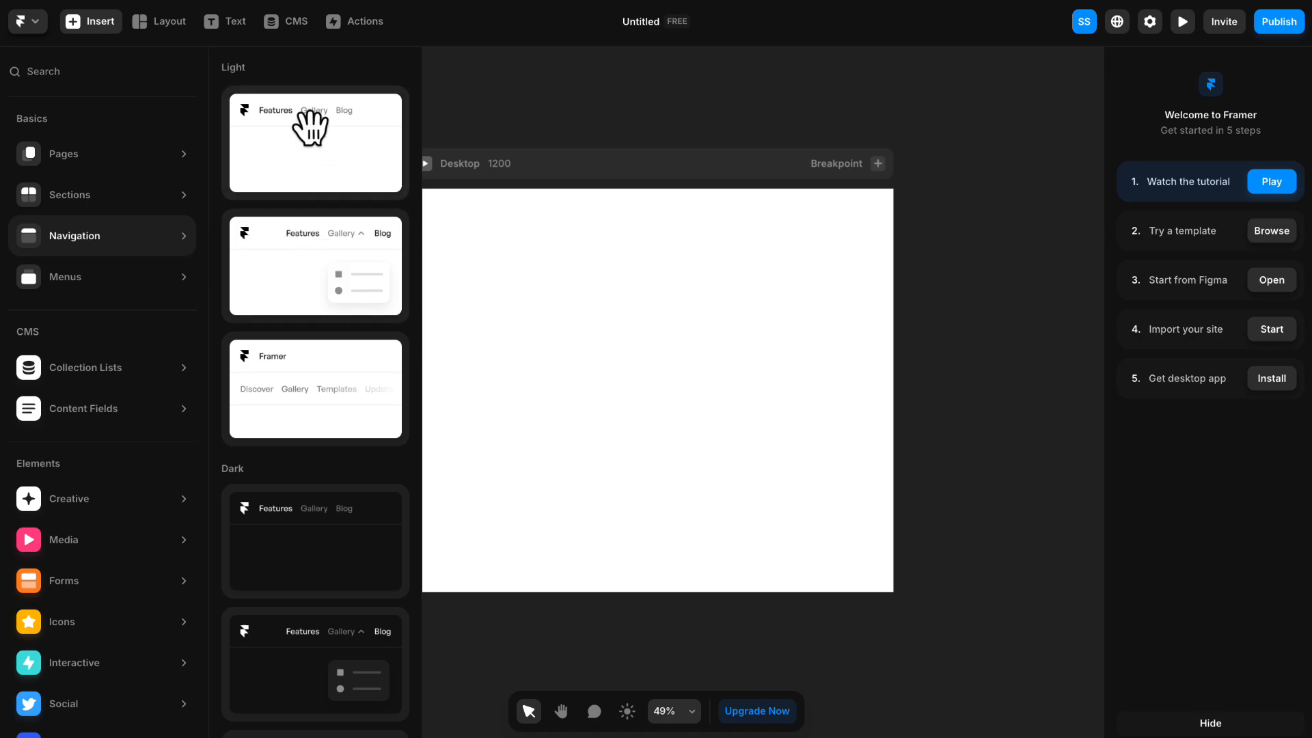
drag(310, 129, 637, 214)
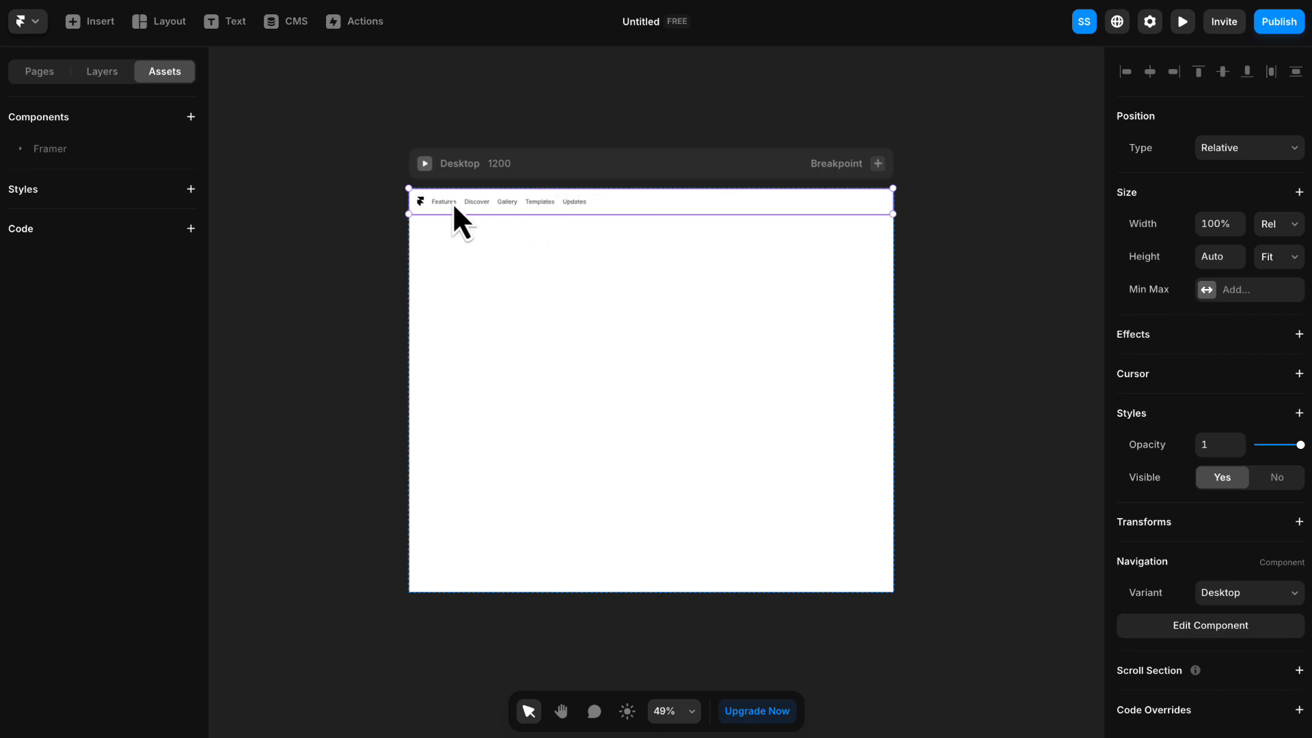
click(115, 74)
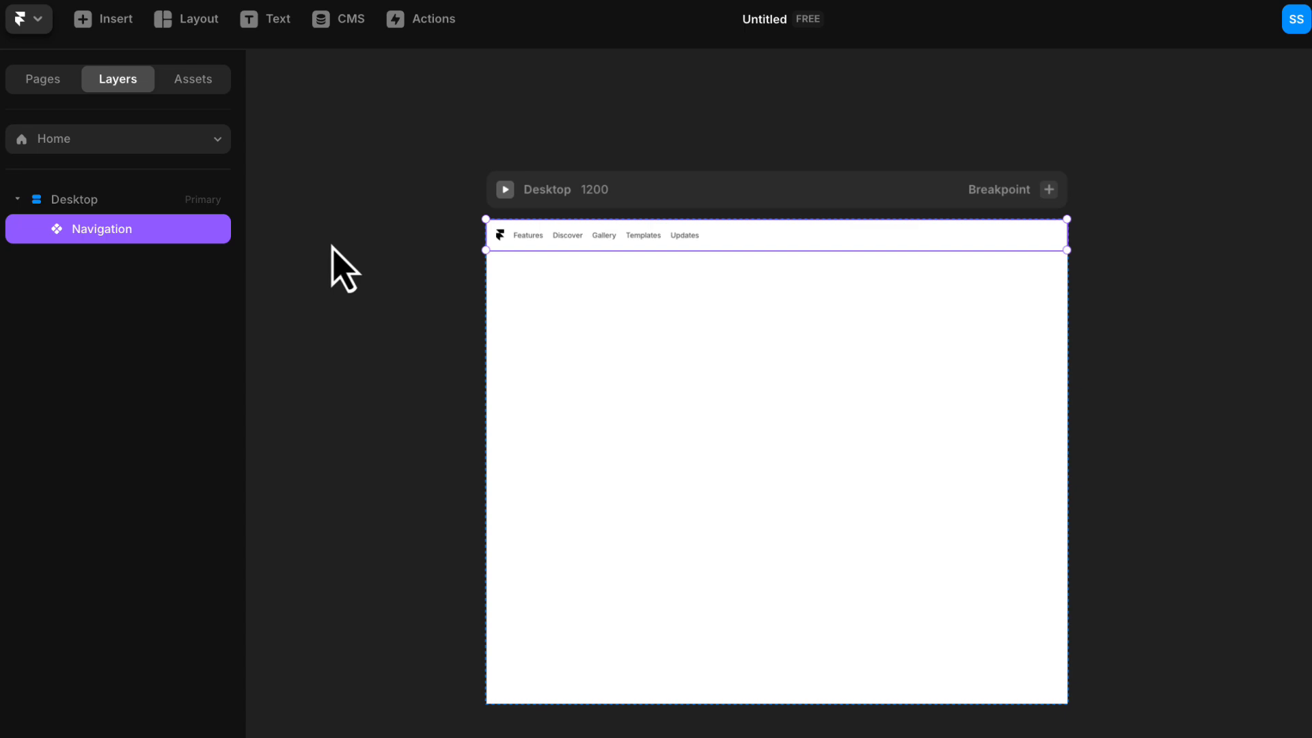
- Open the Navigation component at the top of the Desktop page for editing on its own canvas
click(331, 245)
scroll(676, 242, up, 5)
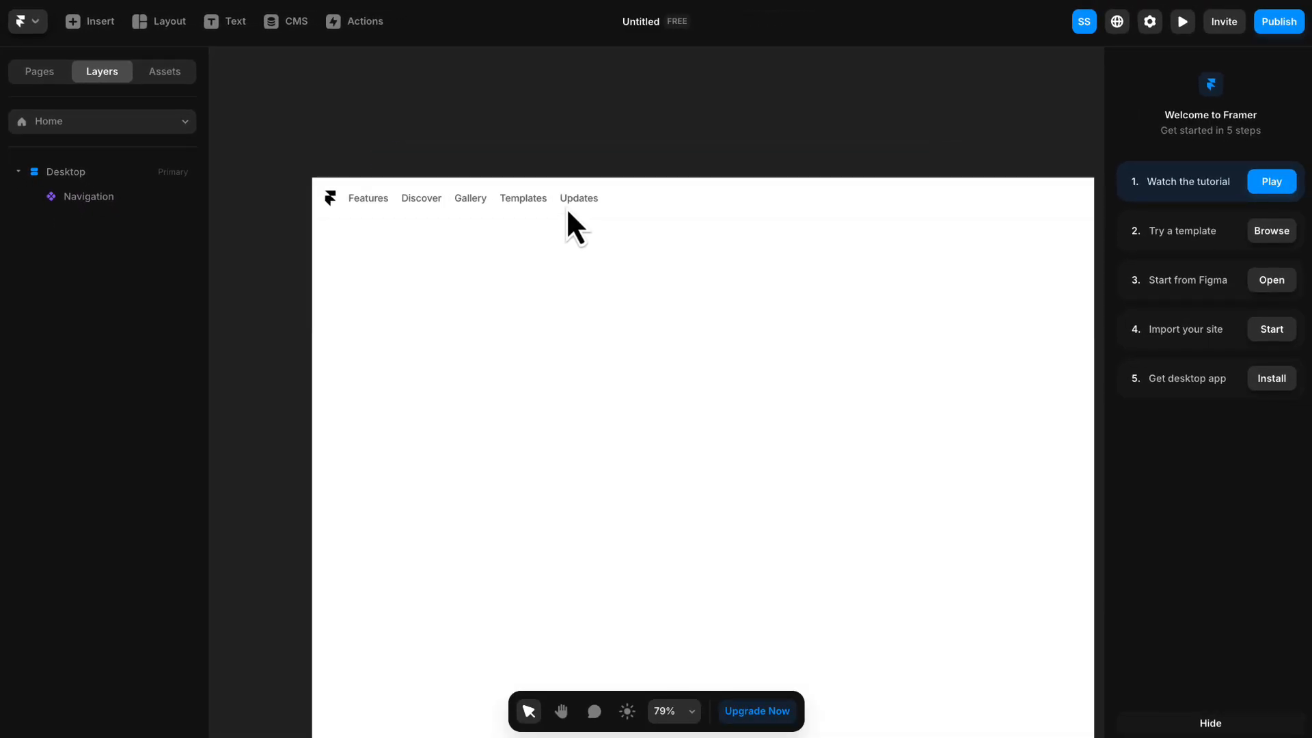
drag(752, 261, 695, 205)
click(654, 168)
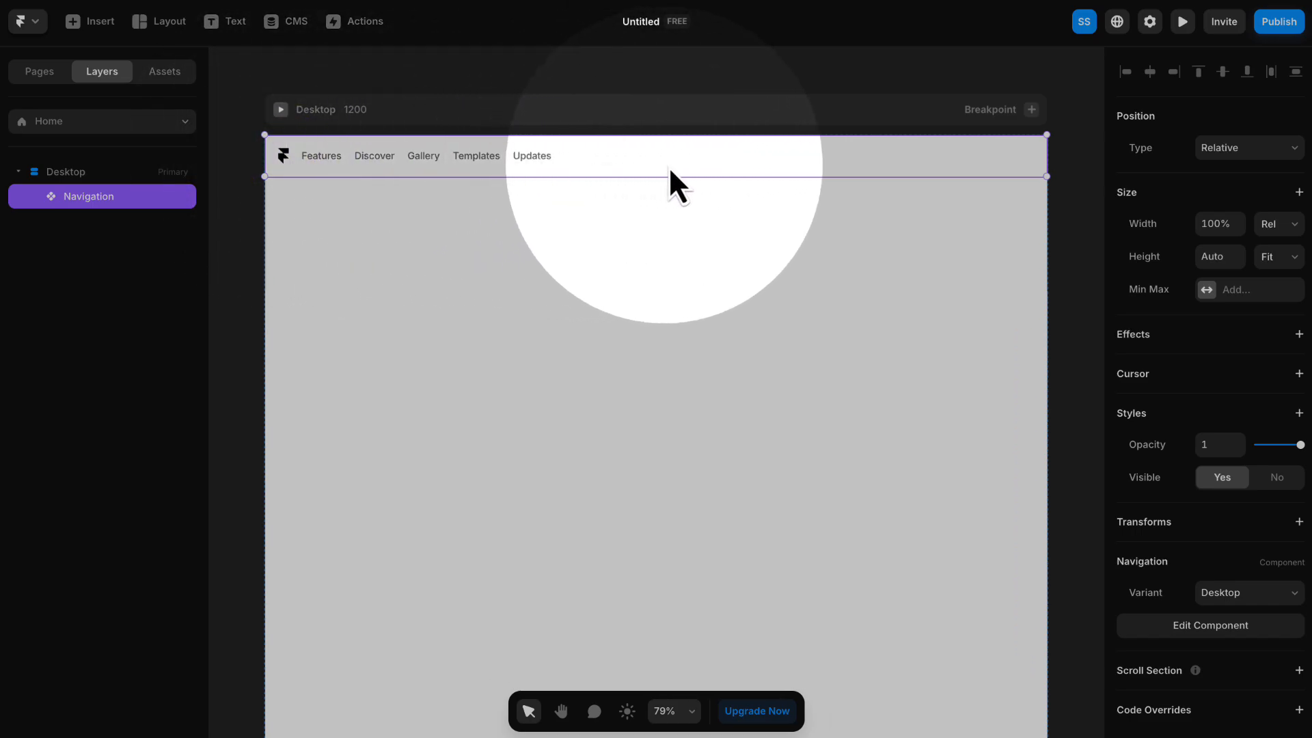
click(765, 164)
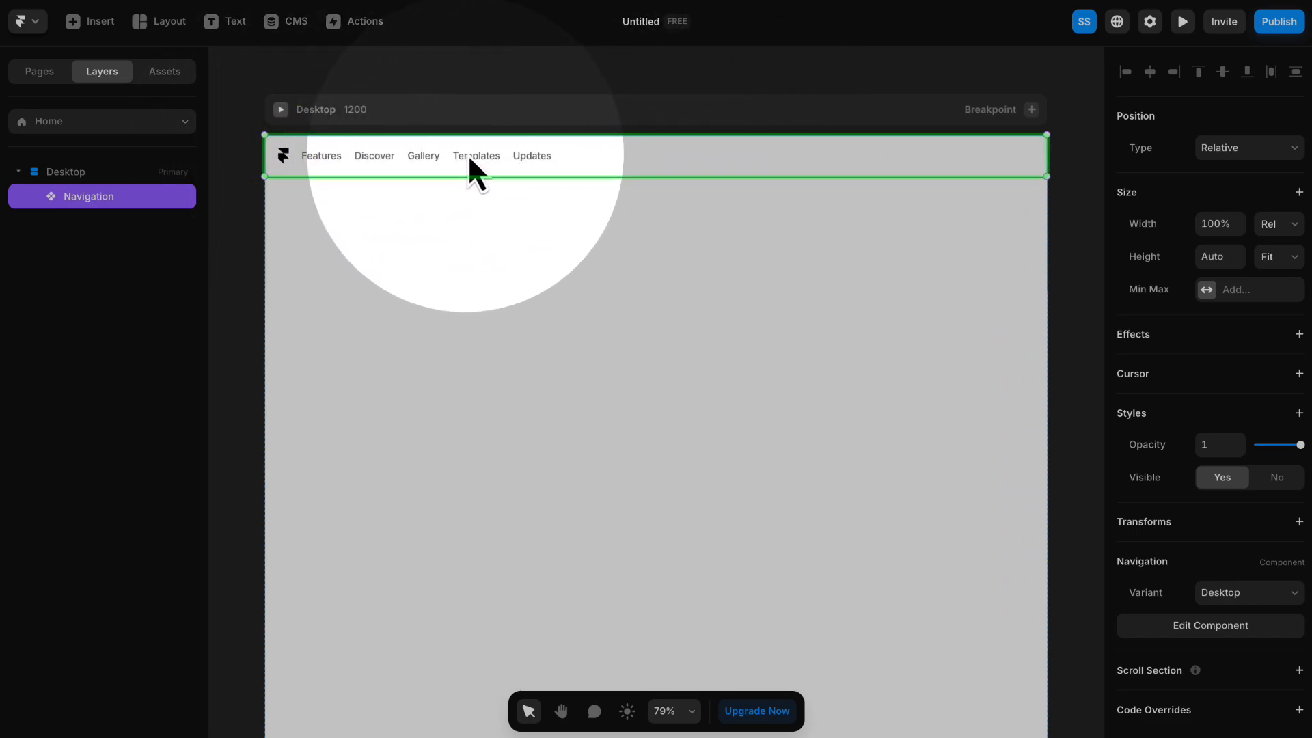
click(641, 154)
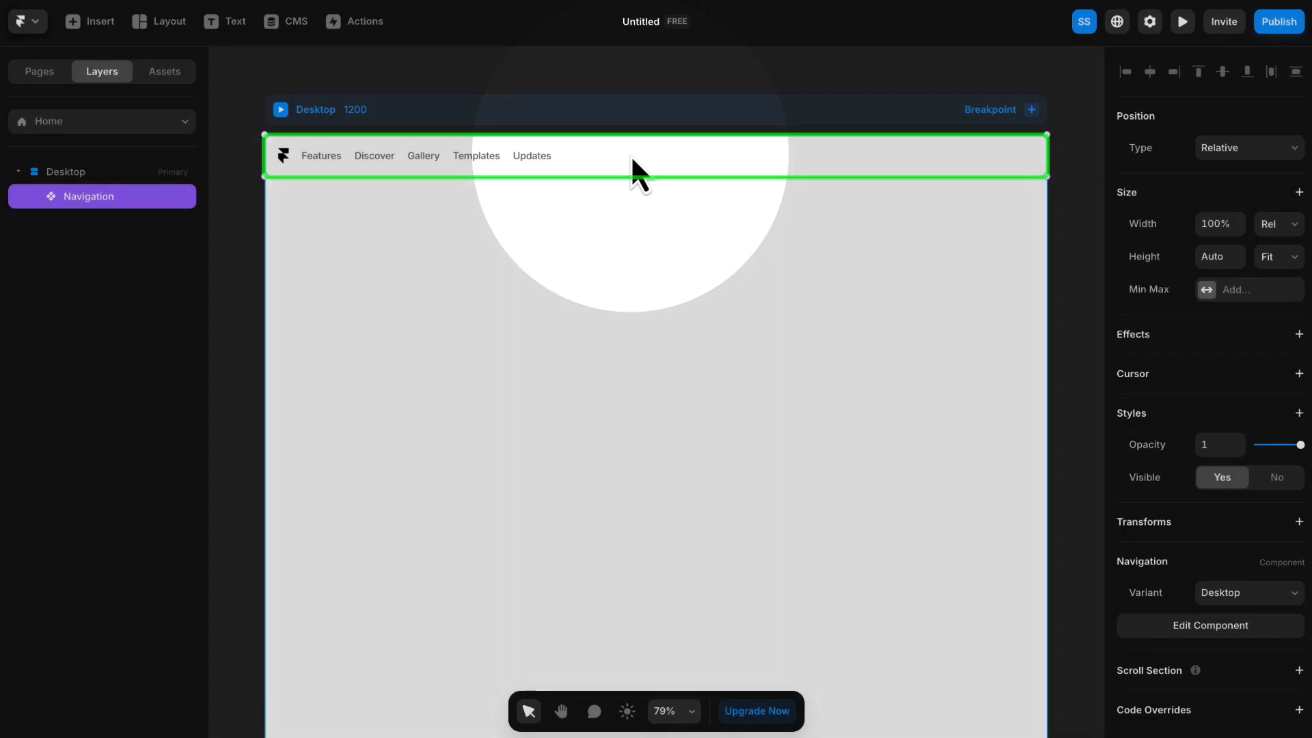
double_click(631, 154)
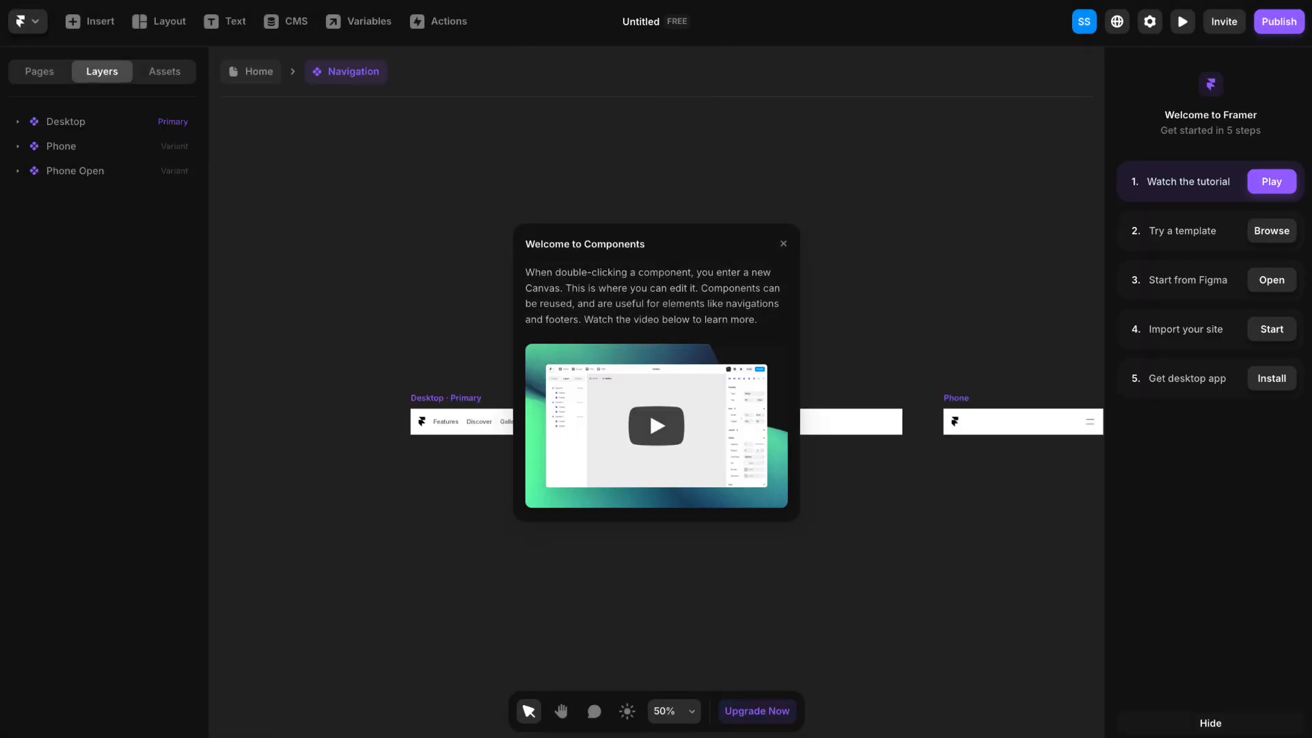
- Dismiss the components introduction and inspect the logo and each menu link in the Desktop variant of the navigation
click(782, 240)
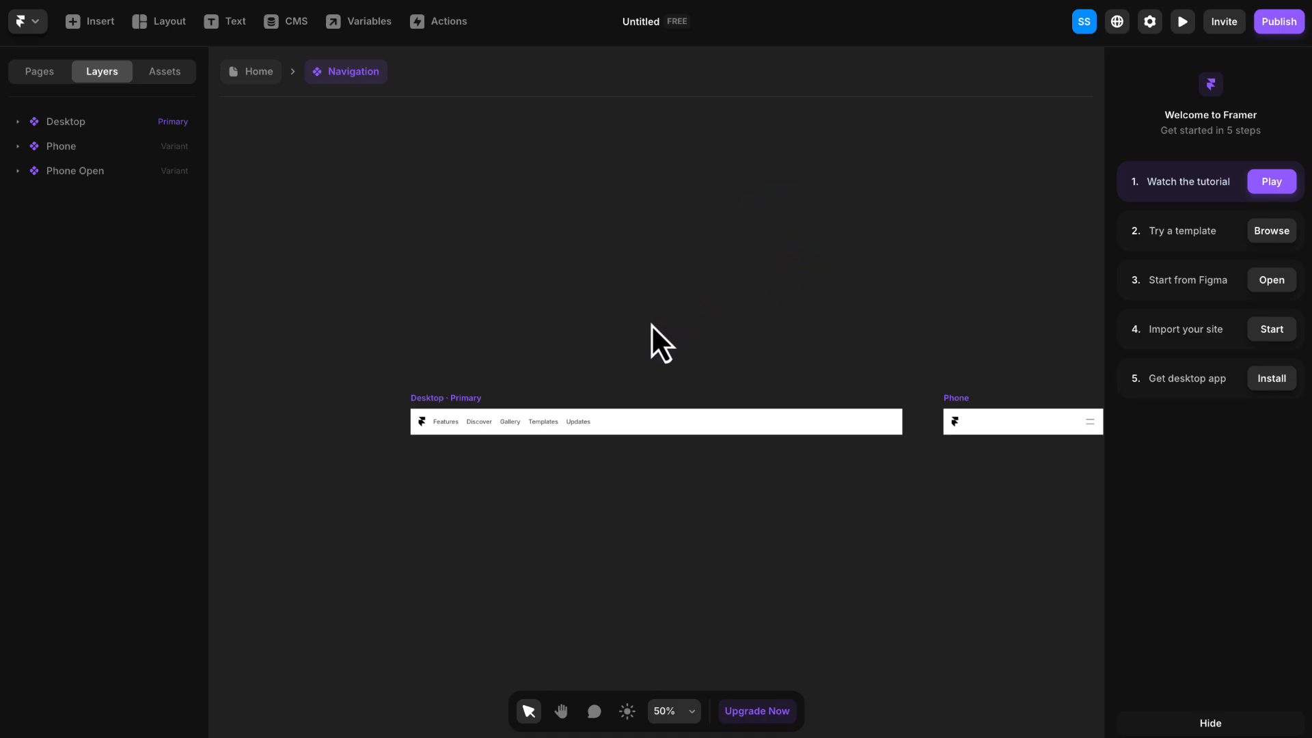
click(530, 441)
scroll(559, 432, up, 3)
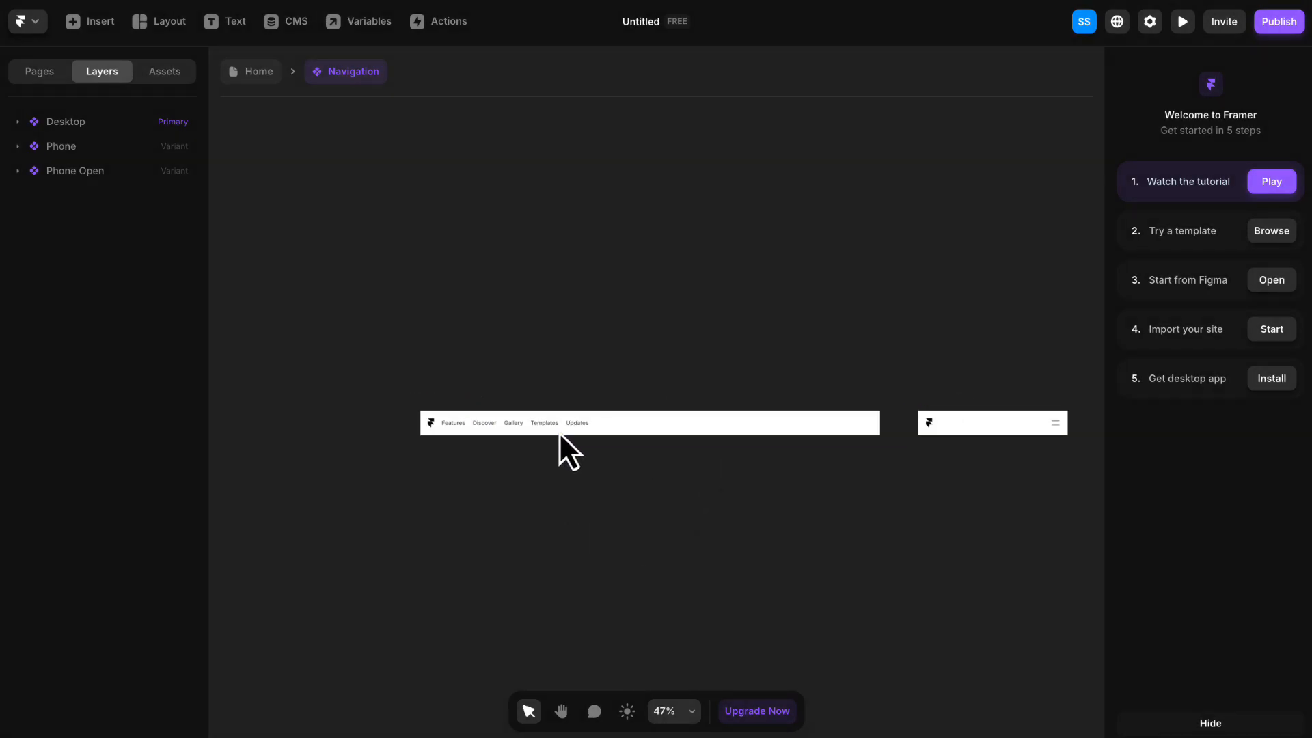
scroll(535, 427, up, 3)
scroll(380, 389, down, 1)
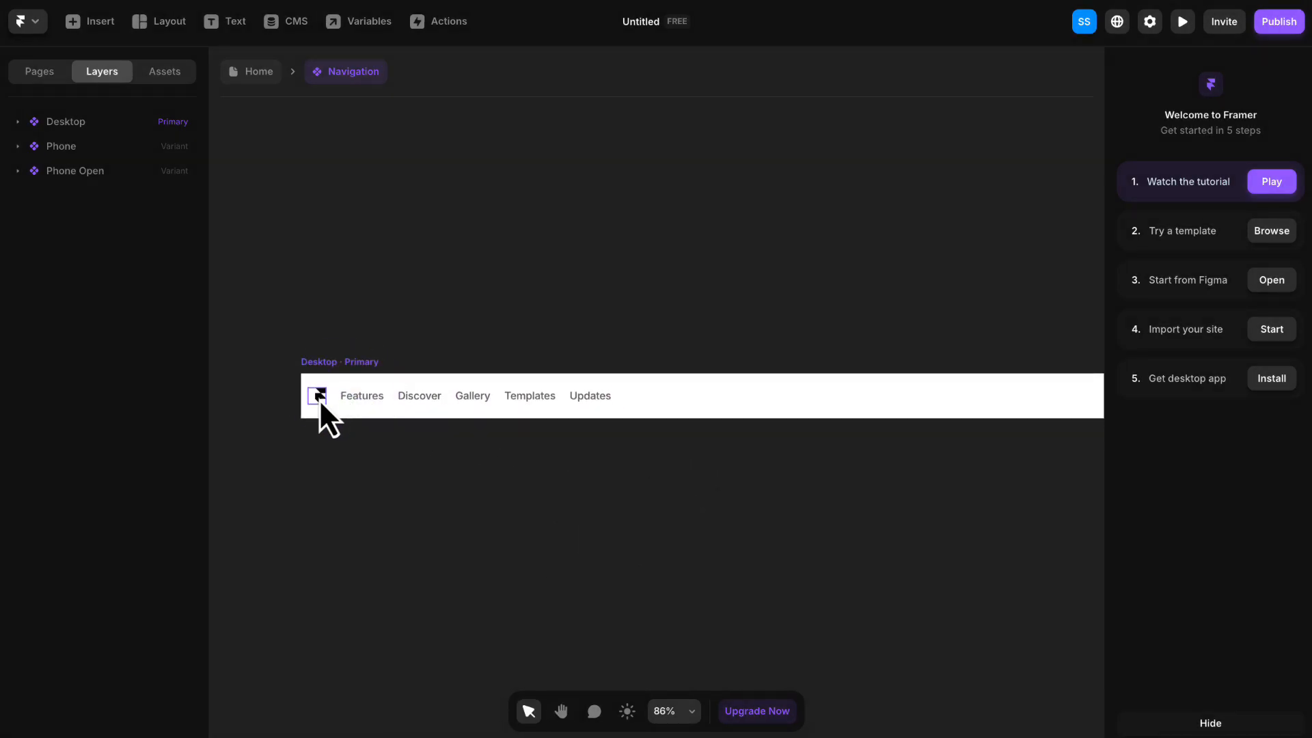
click(318, 396)
click(356, 399)
click(413, 400)
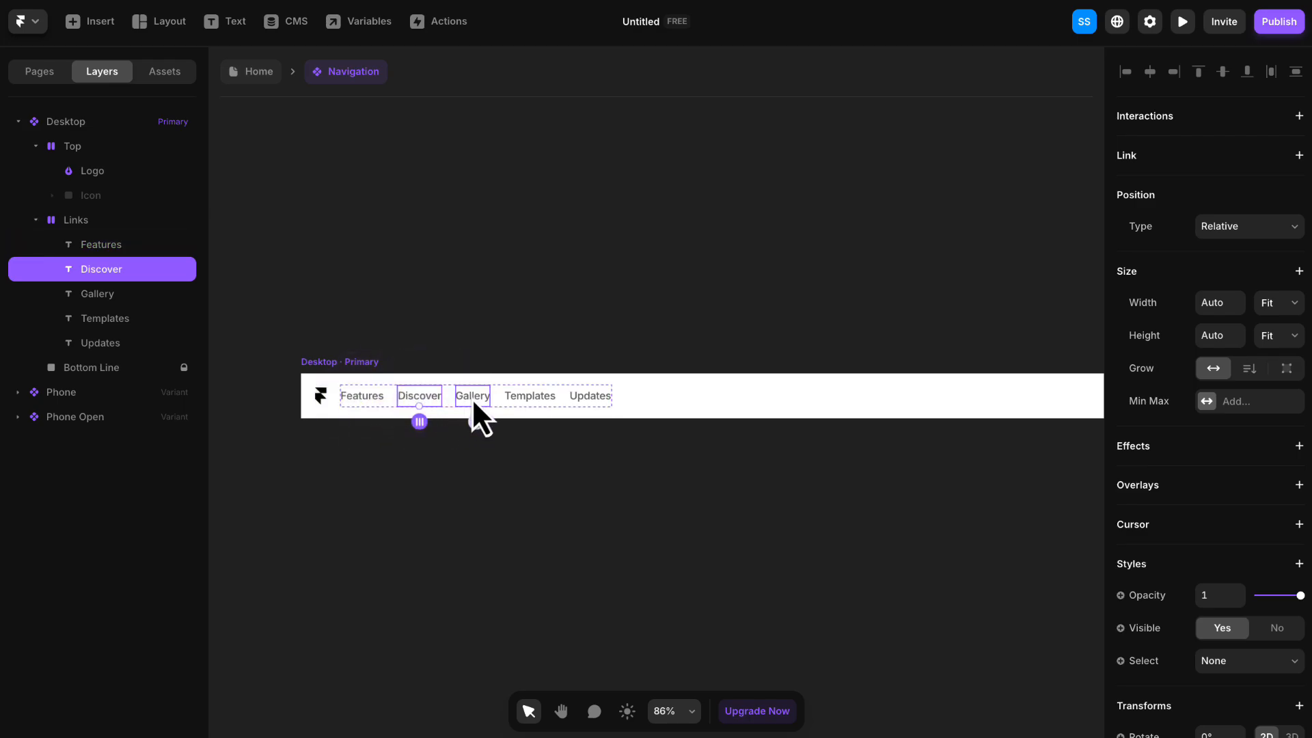
click(473, 398)
click(525, 397)
click(592, 399)
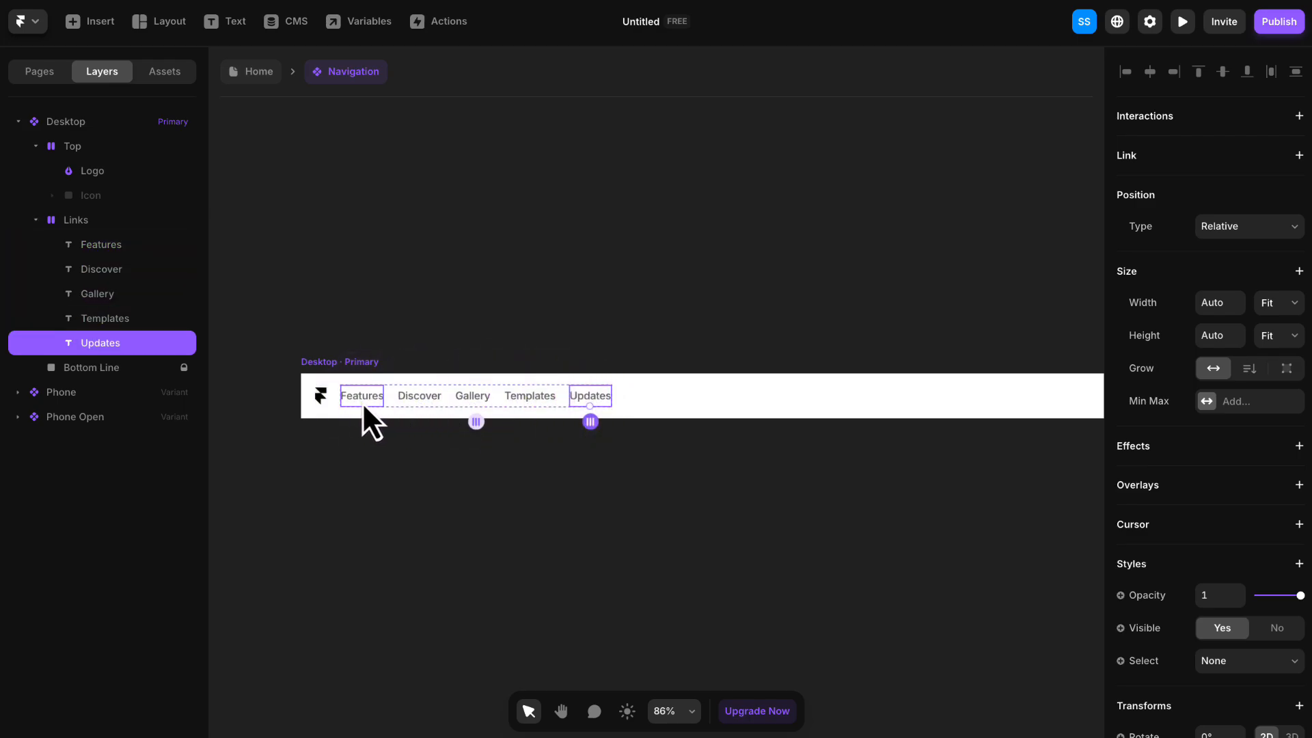
click(326, 397)
click(471, 355)
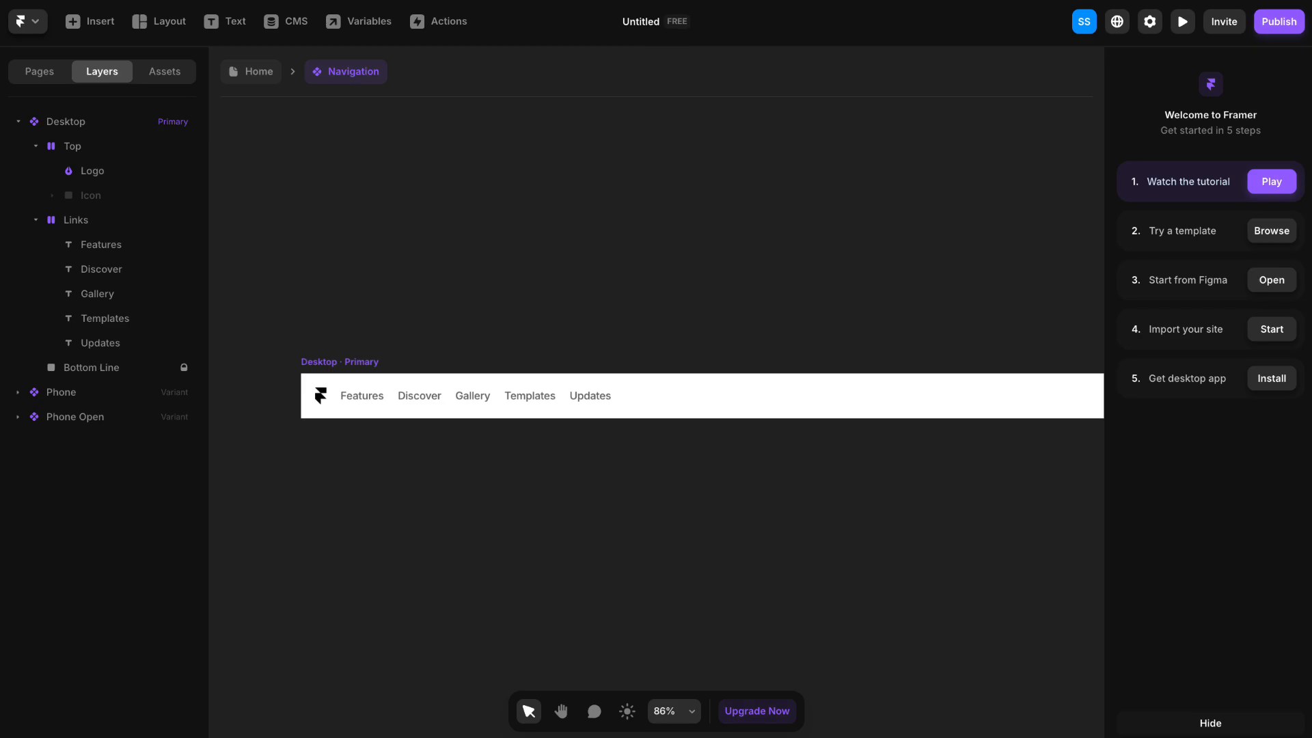
- Import the image stepsteve_logo.png onto the component canvas and nest it in the Desktop variant's Top stack, directly below the Logo layer
drag(1299, 1, 406, 268)
key(space)
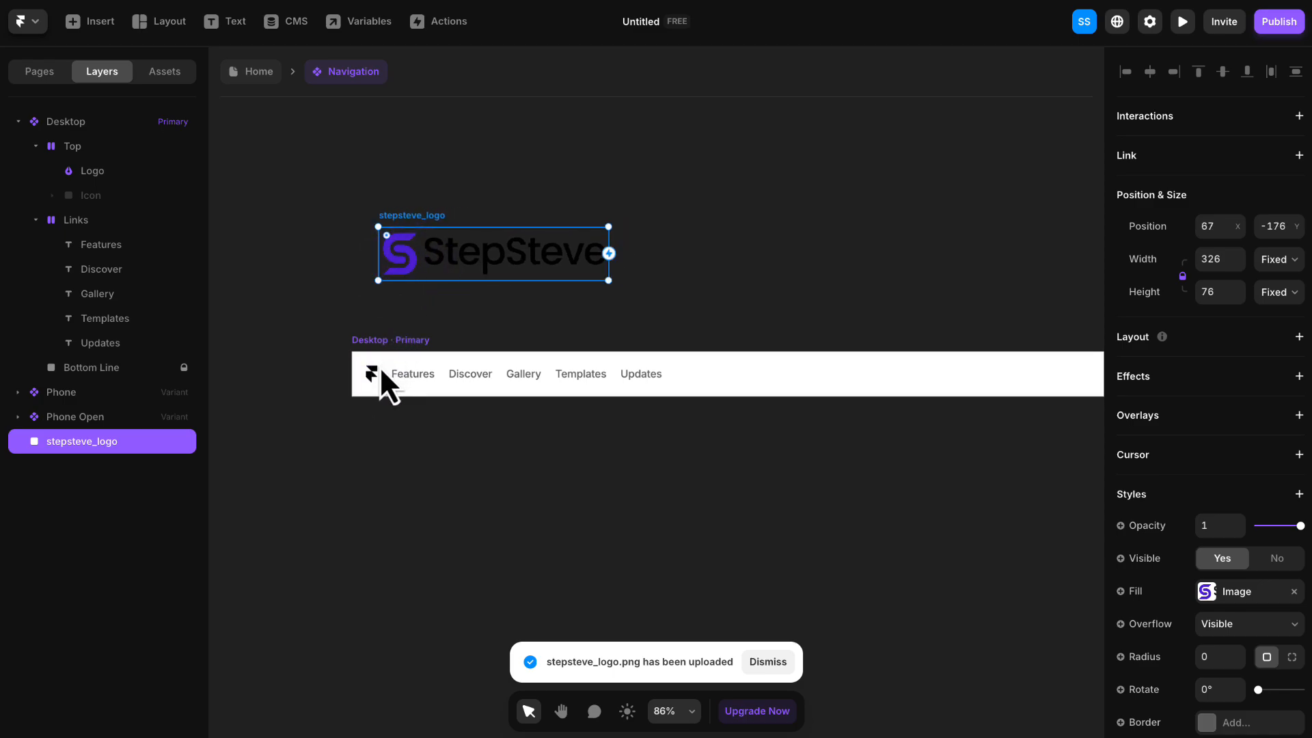
click(104, 172)
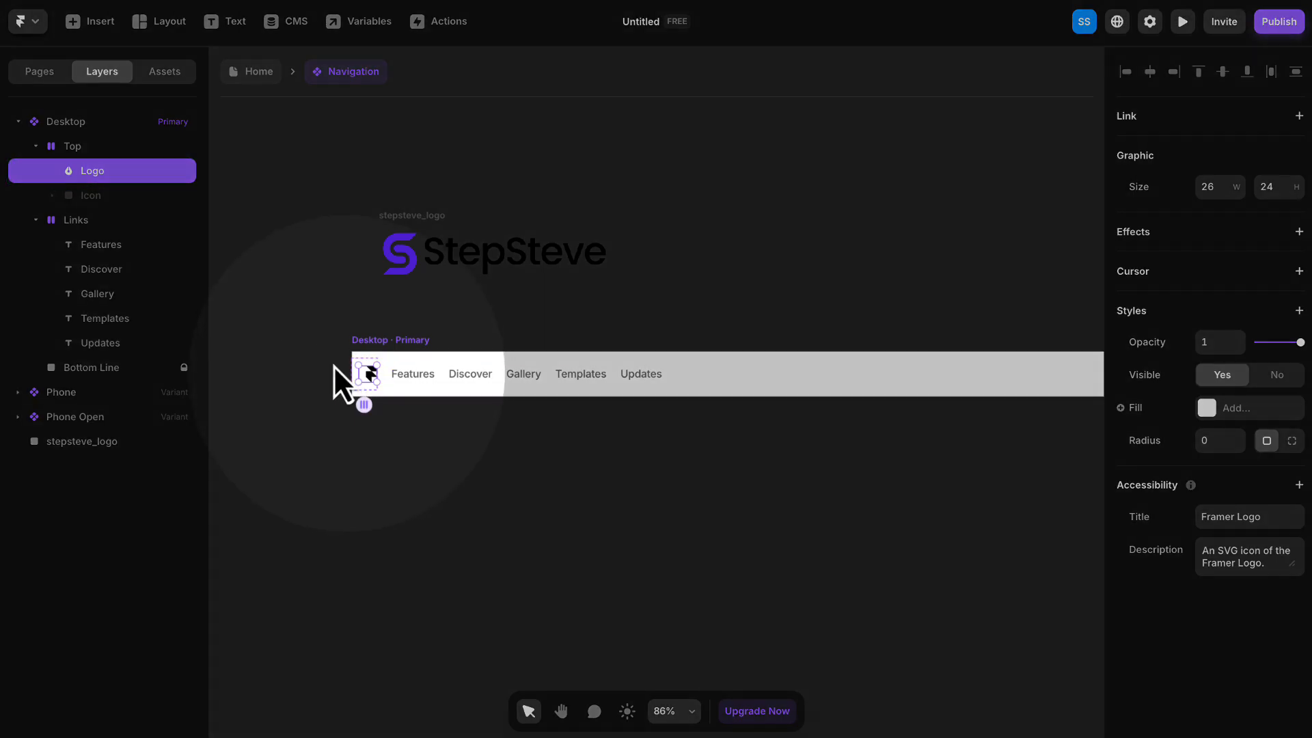
click(82, 446)
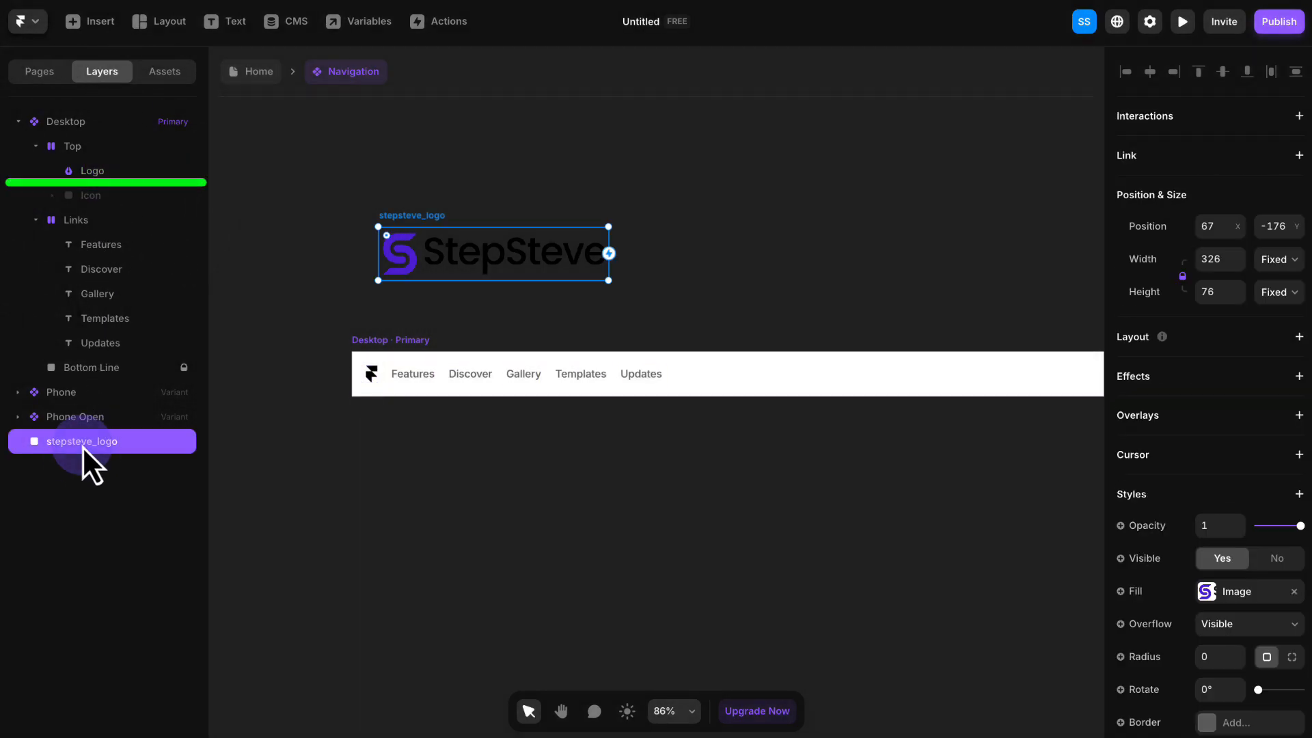
drag(71, 448, 97, 187)
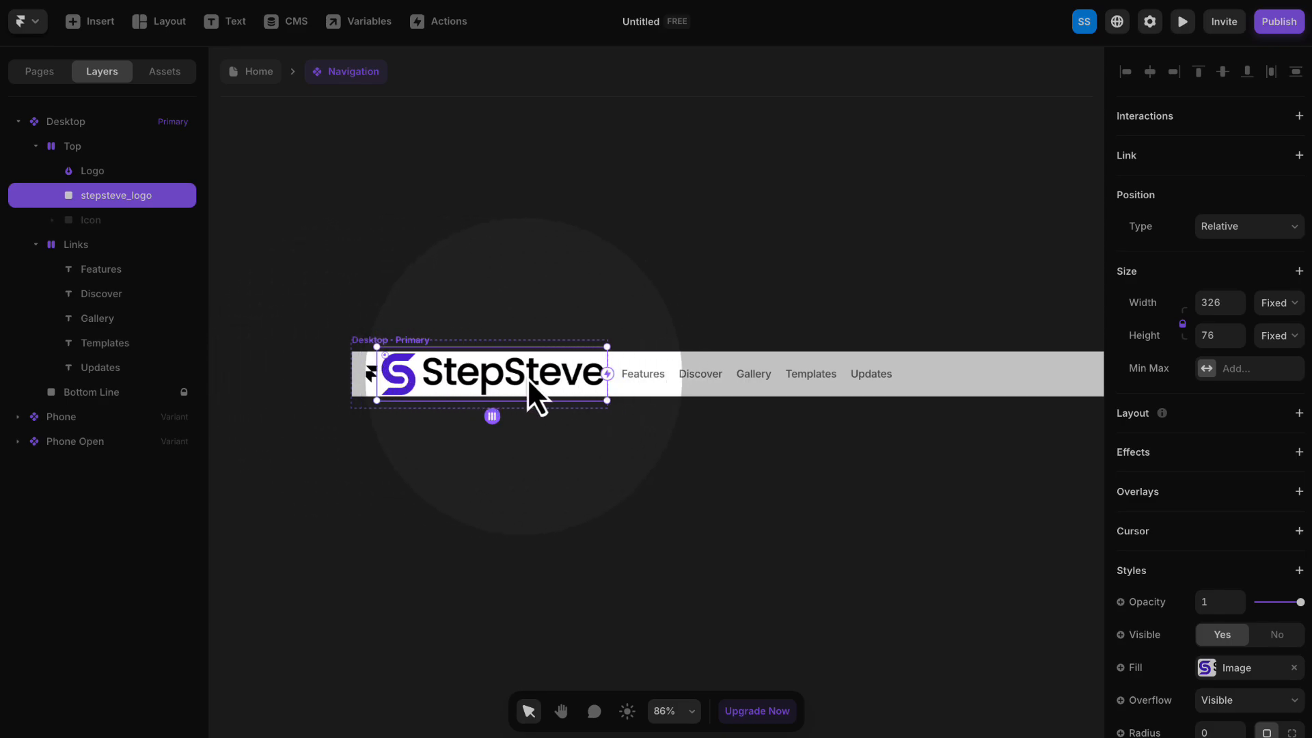
- Delete the original Framer logo graphic from the Desktop variant's Top stack
click(375, 334)
click(370, 375)
right_click(372, 374)
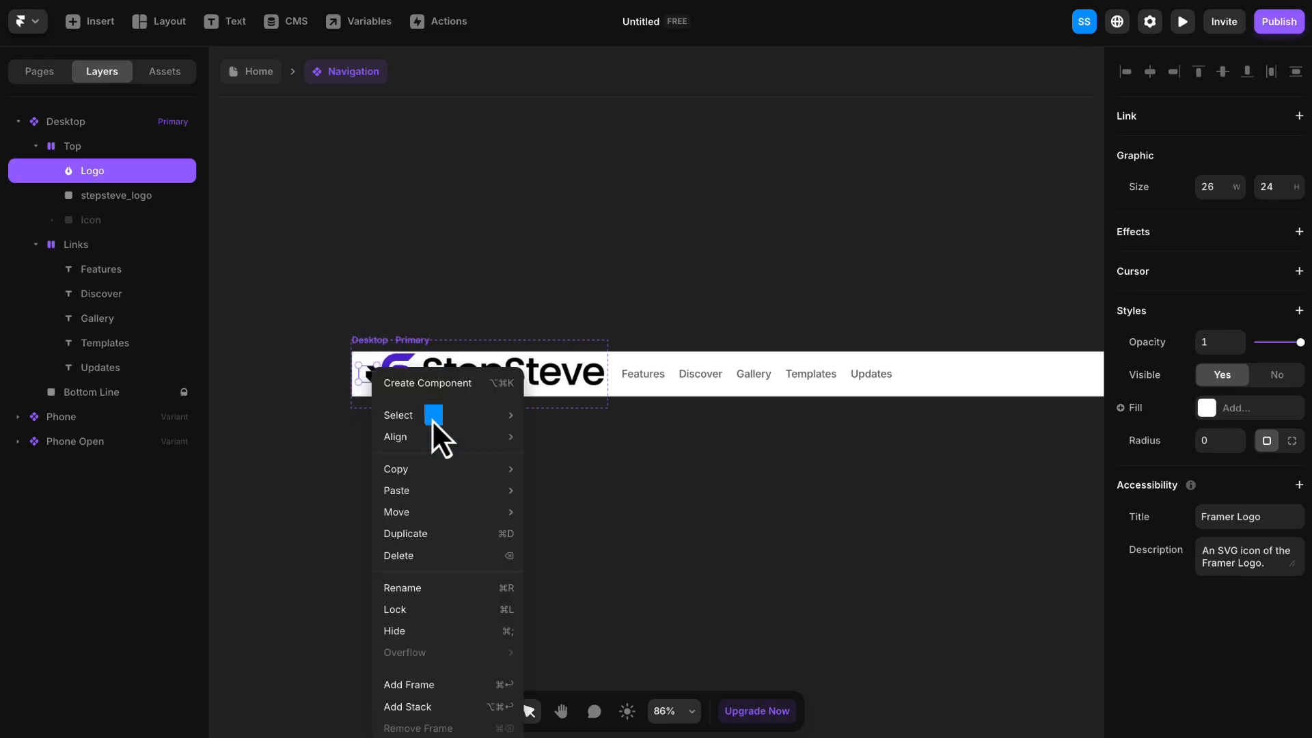
click(428, 554)
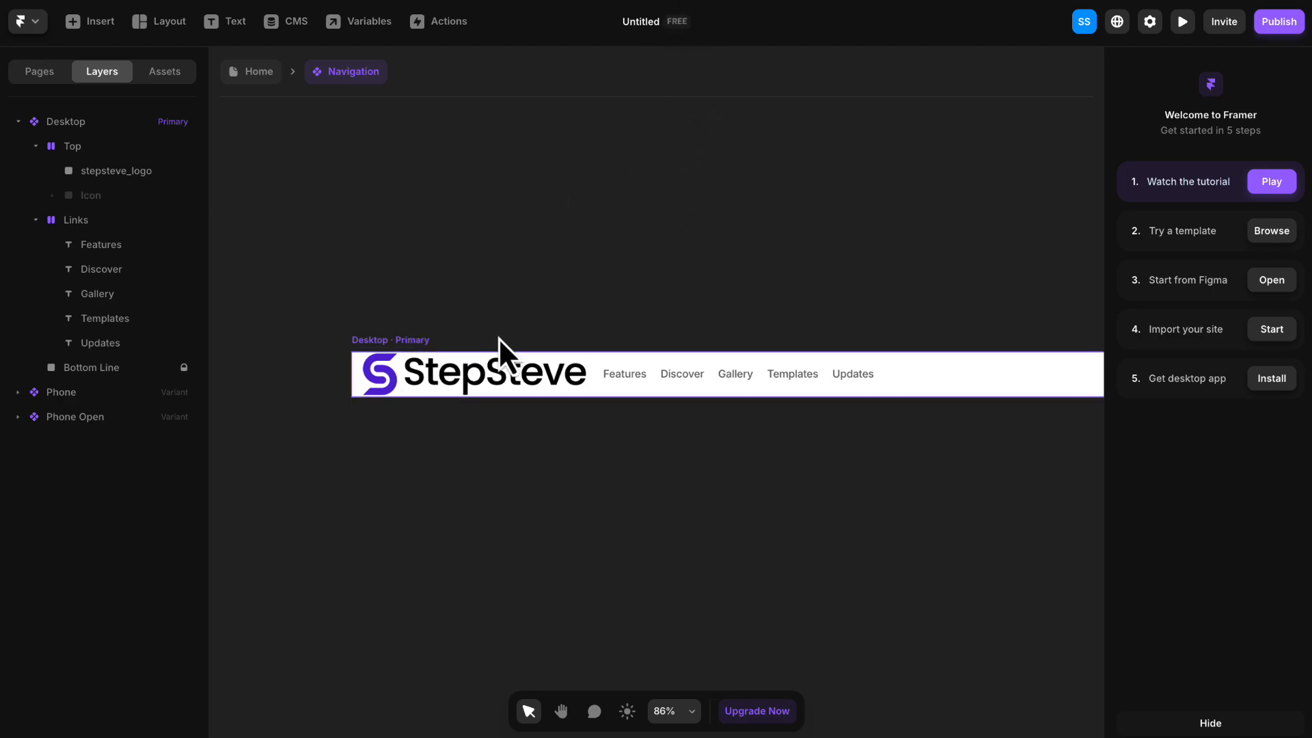
- Set the stepsteve_logo image's width to 160, keeping its aspect ratio locked
click(481, 374)
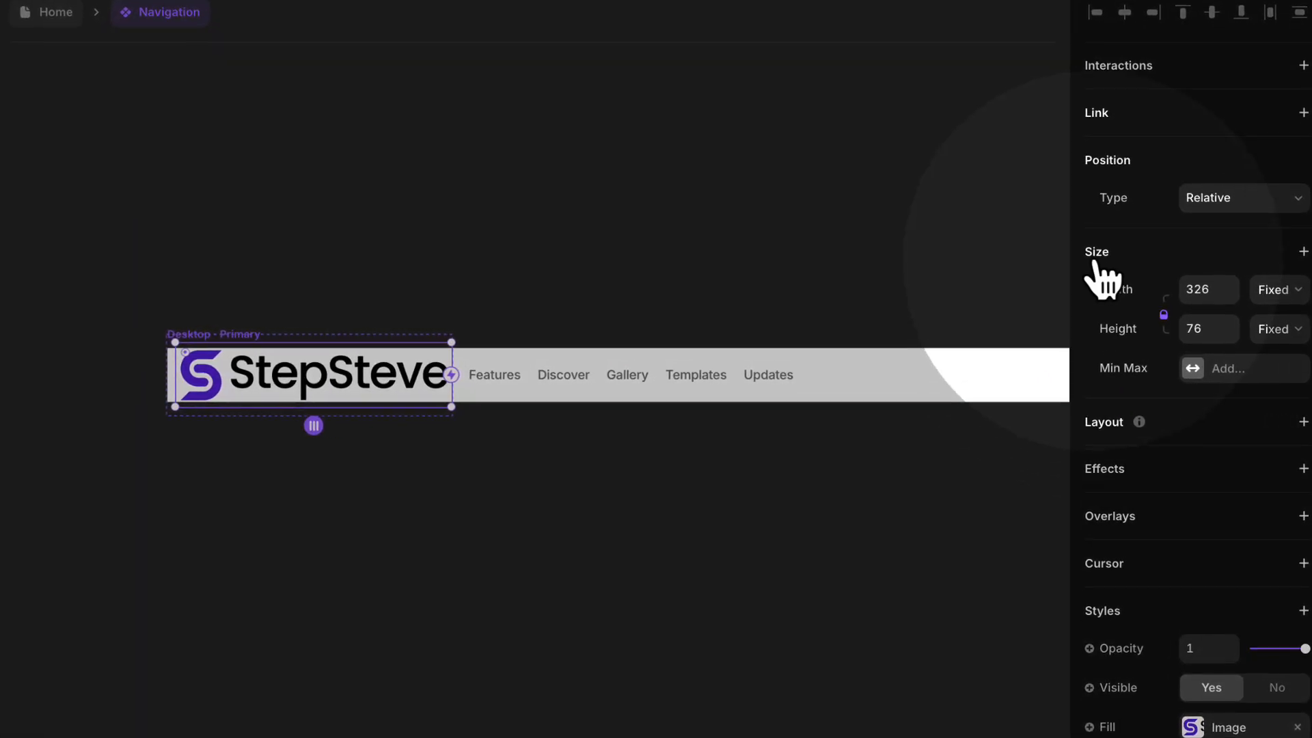
click(1210, 288)
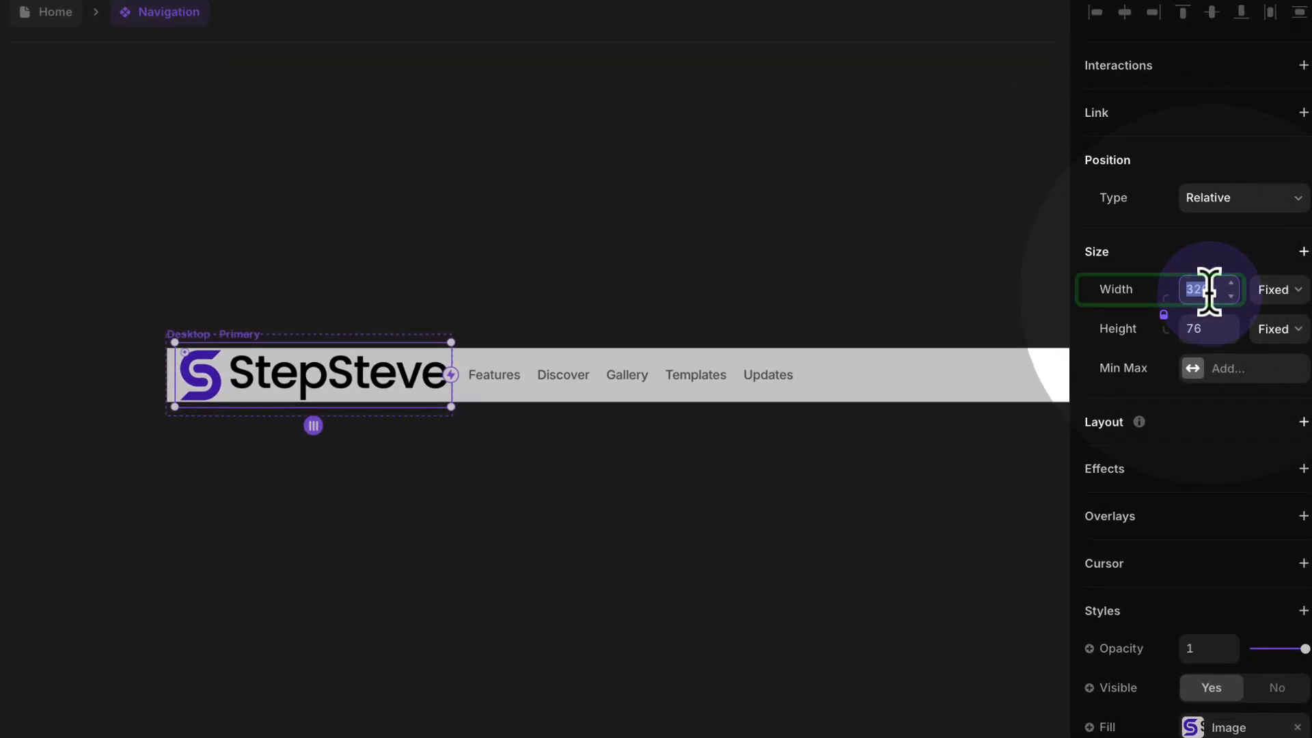
key(Return)
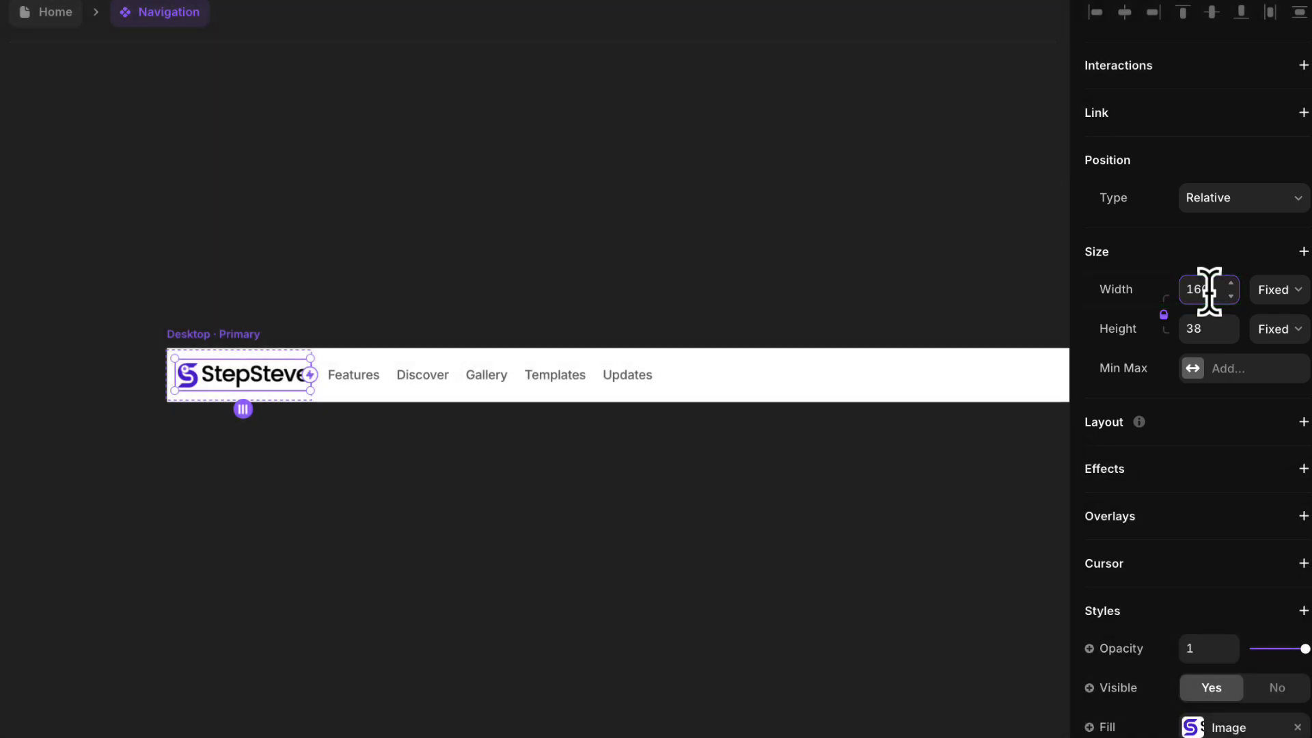
click(1164, 314)
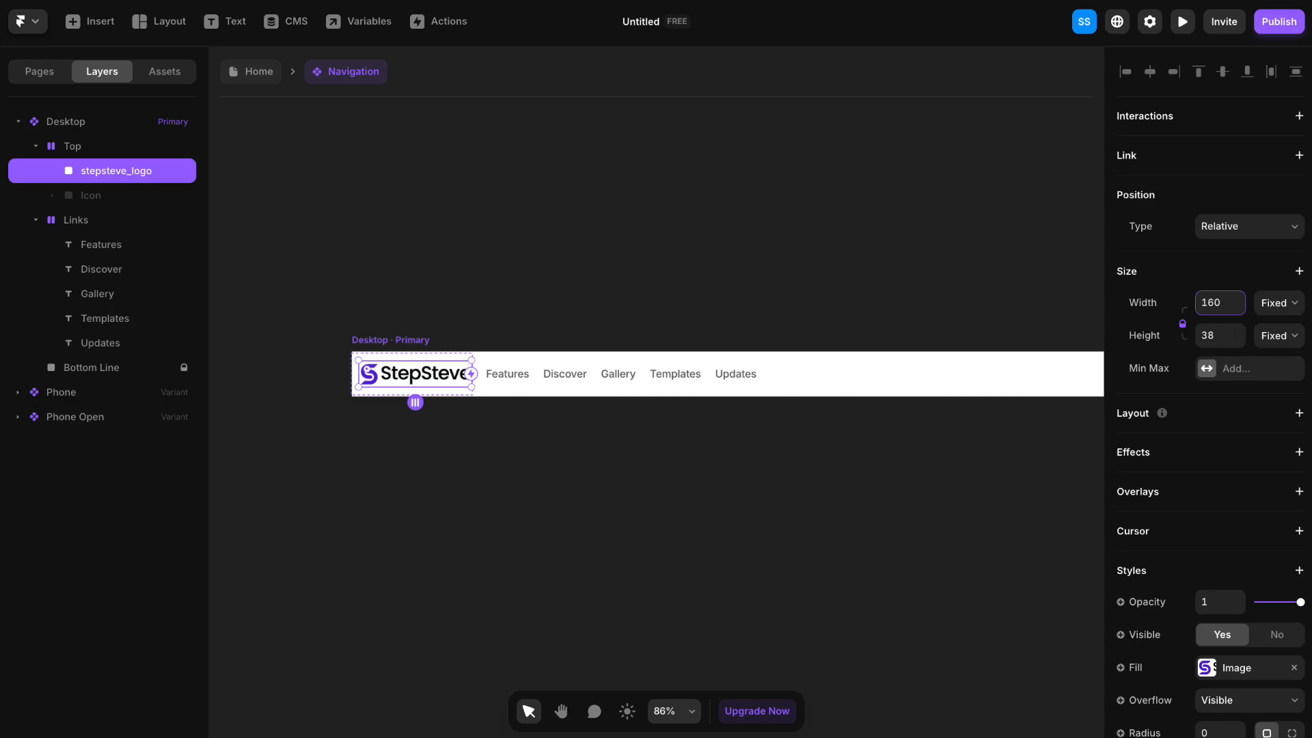
click(847, 190)
- Set the Desktop variant's stack distribution to Space Between so the logo and the menu links sit at opposite ends
key(space)
drag(888, 235, 781, 171)
scroll(775, 175, up, 1)
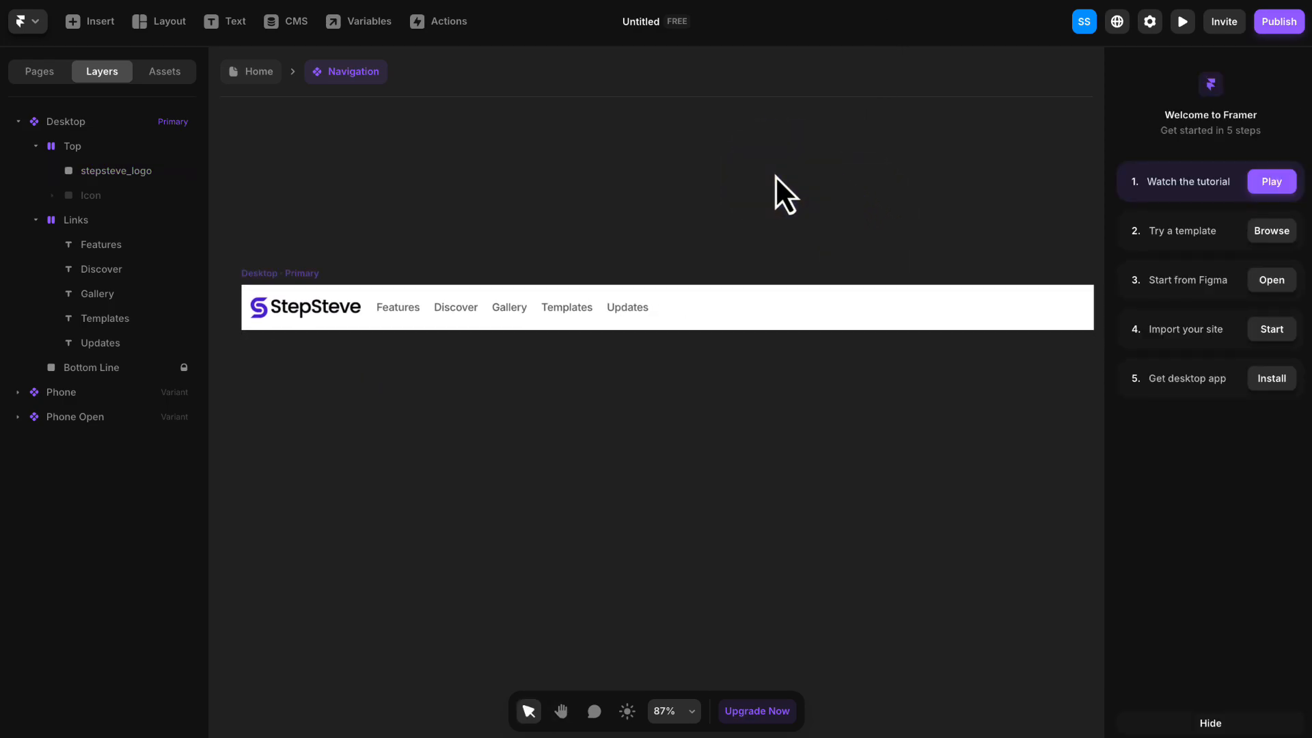
scroll(775, 175, down, 3)
click(468, 292)
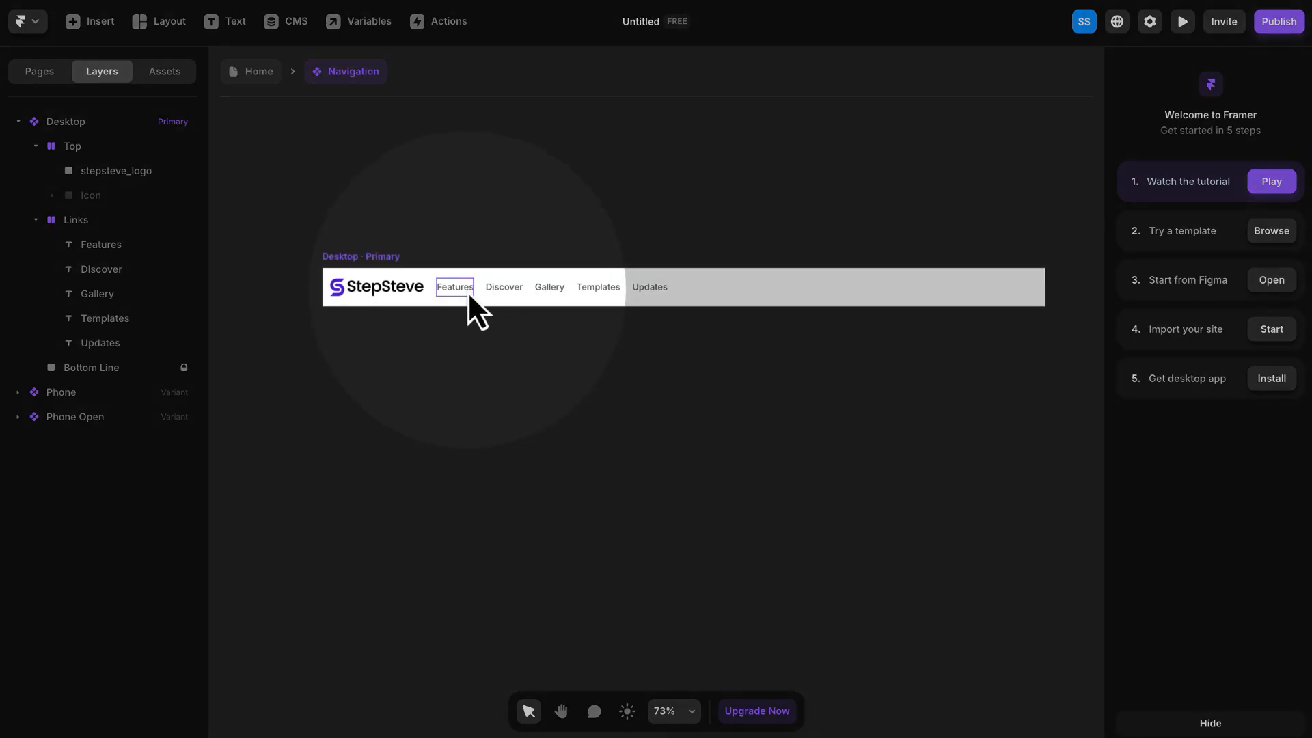
click(360, 257)
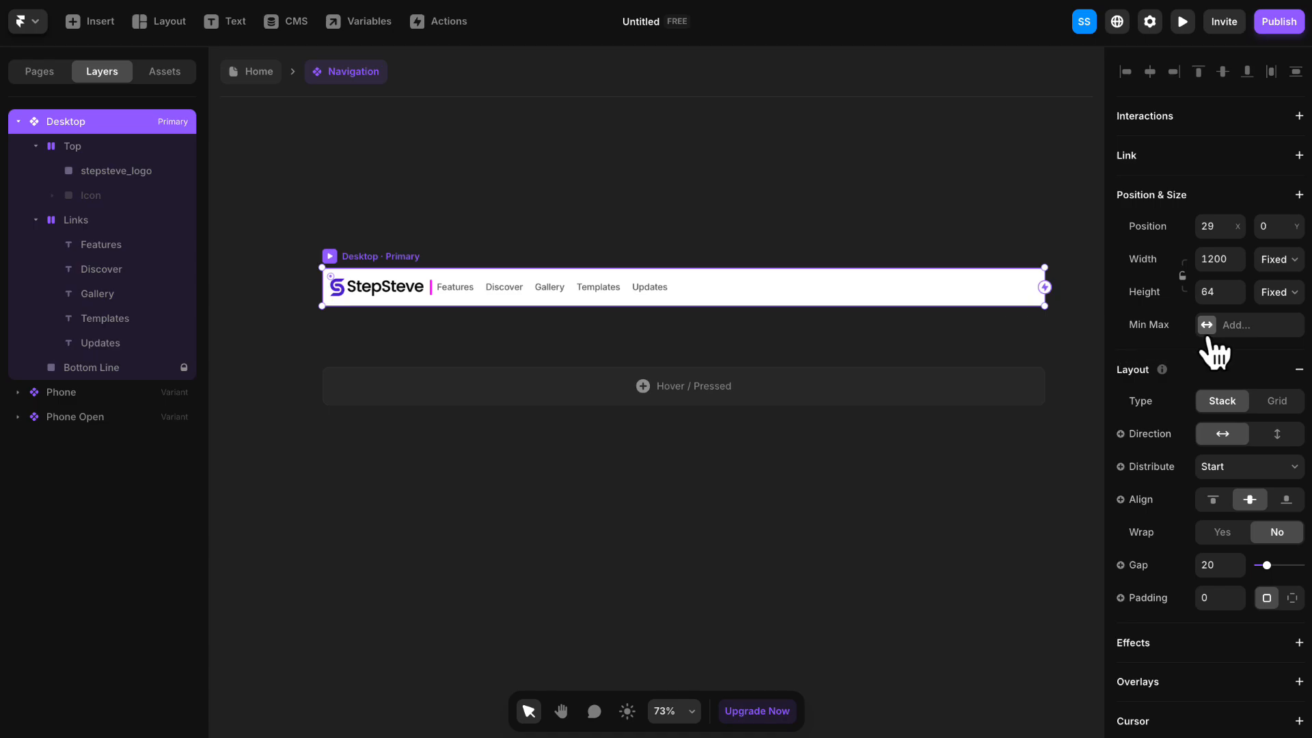
scroll(1214, 352, down, 2)
click(1220, 415)
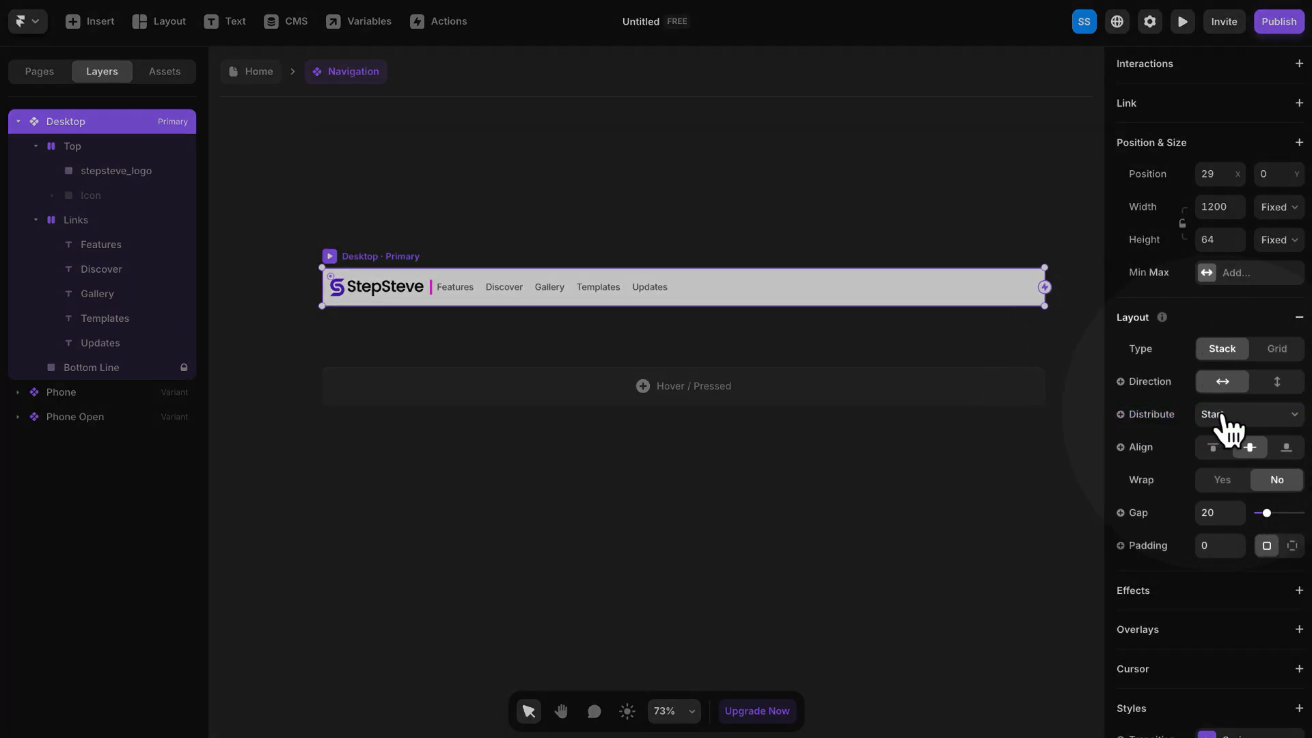
click(1223, 479)
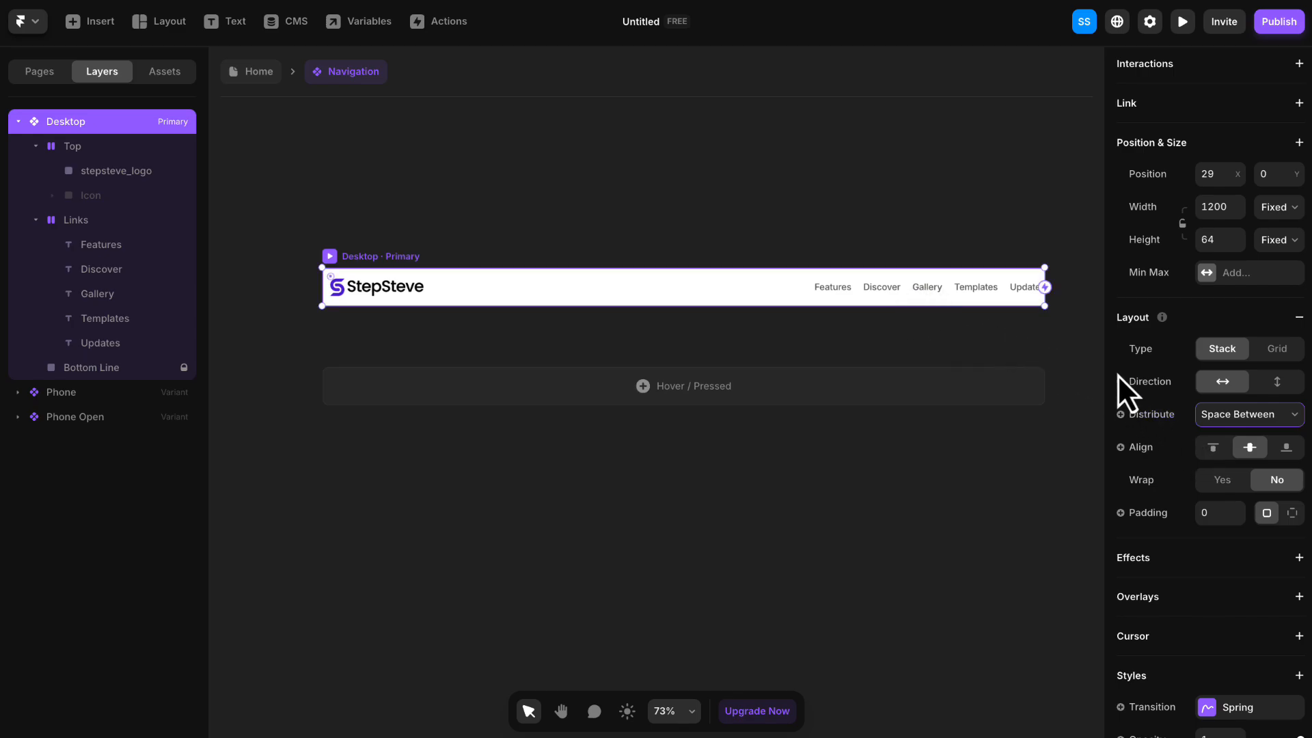
click(1248, 414)
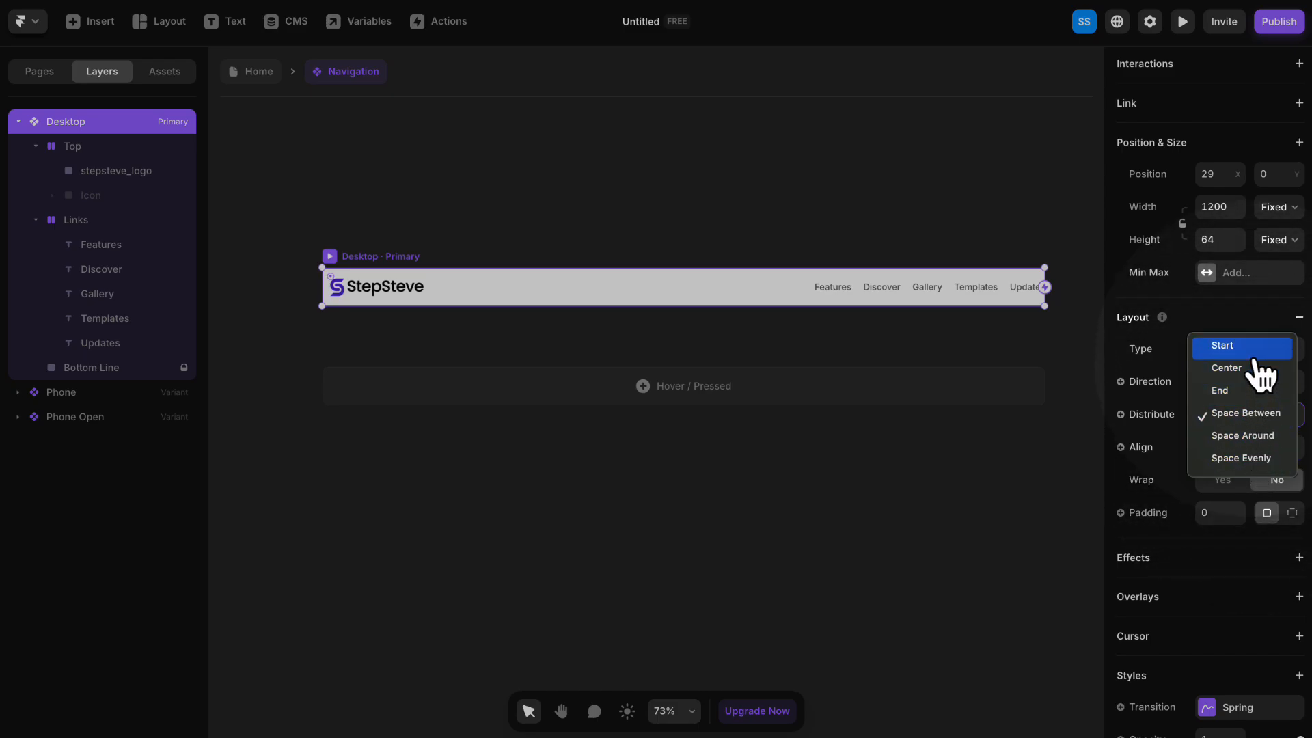
click(1075, 317)
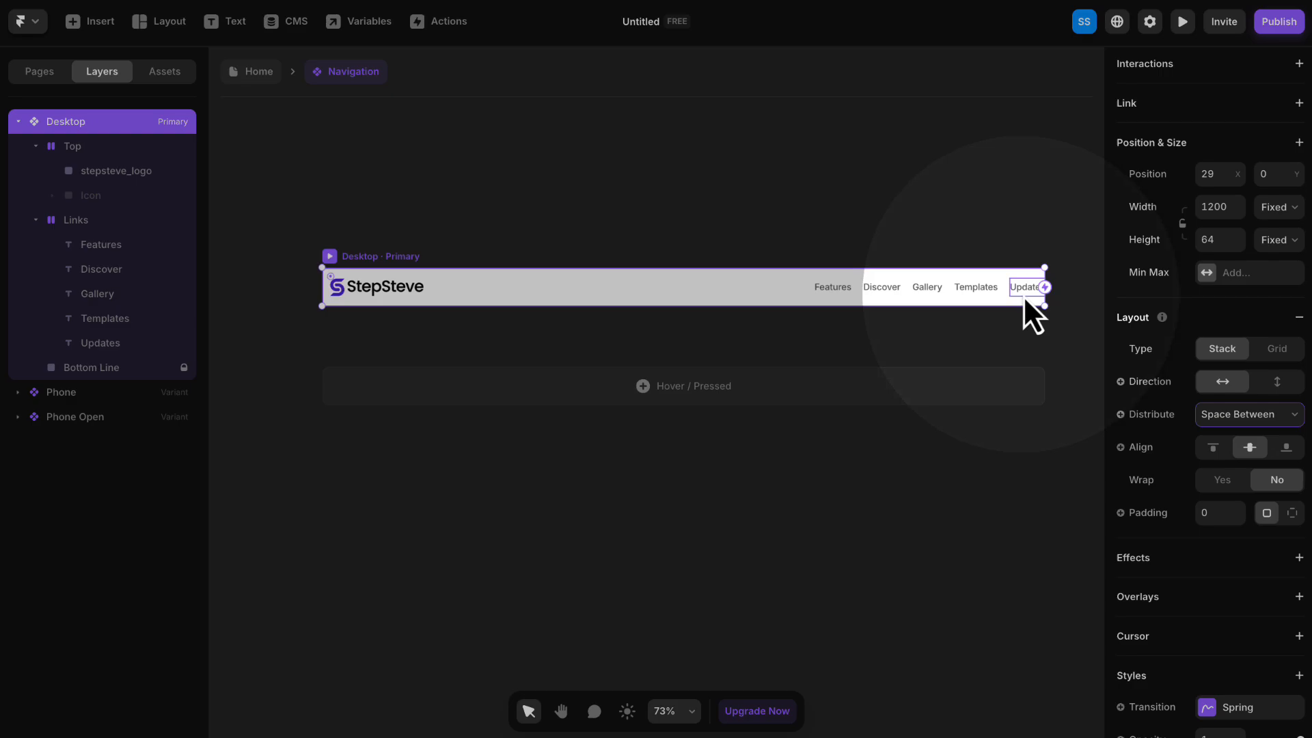
click(1065, 302)
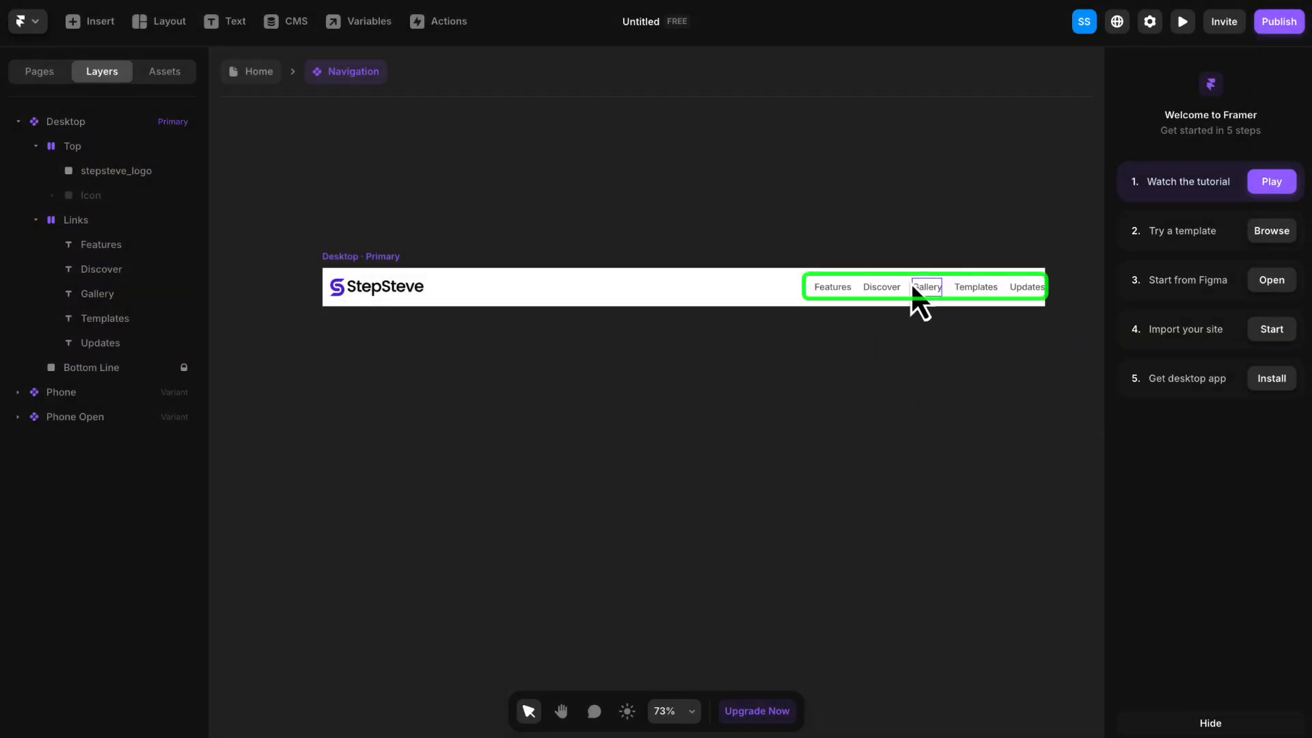
- Give the Links stack individual side padding with 10 on the right side only
click(883, 287)
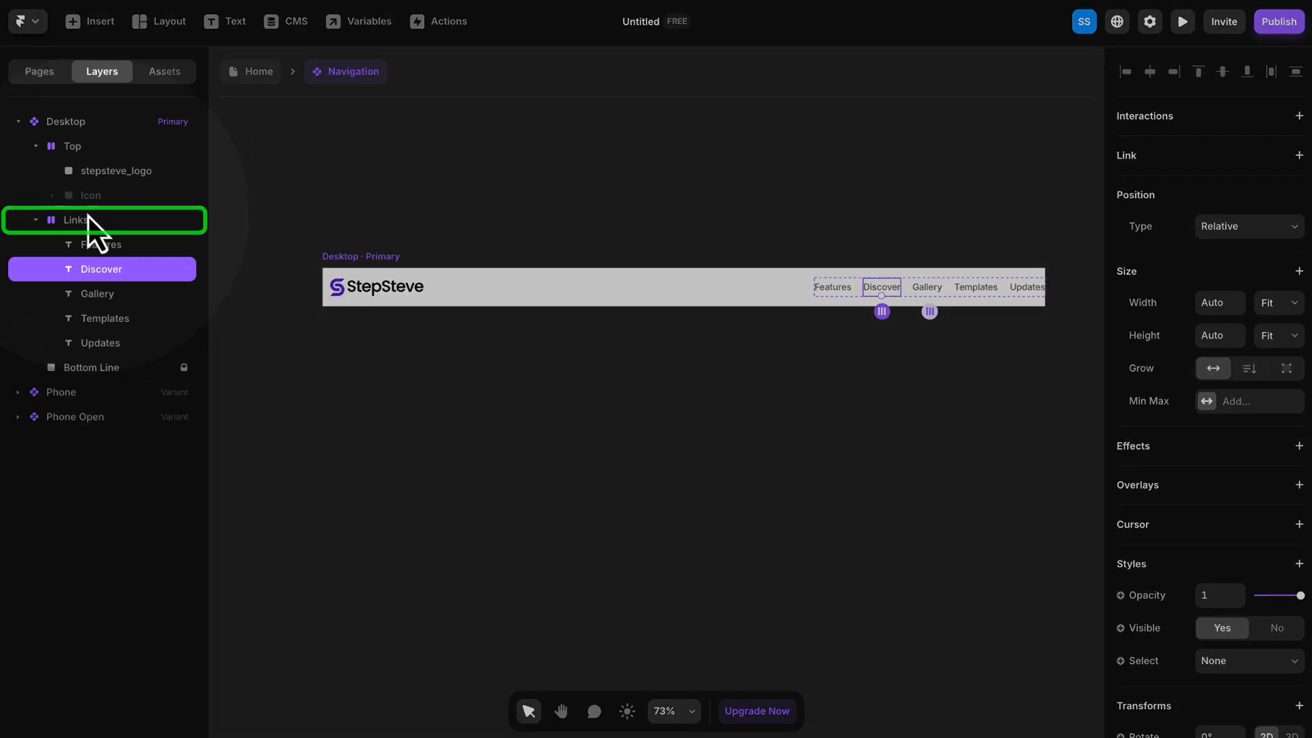
click(69, 217)
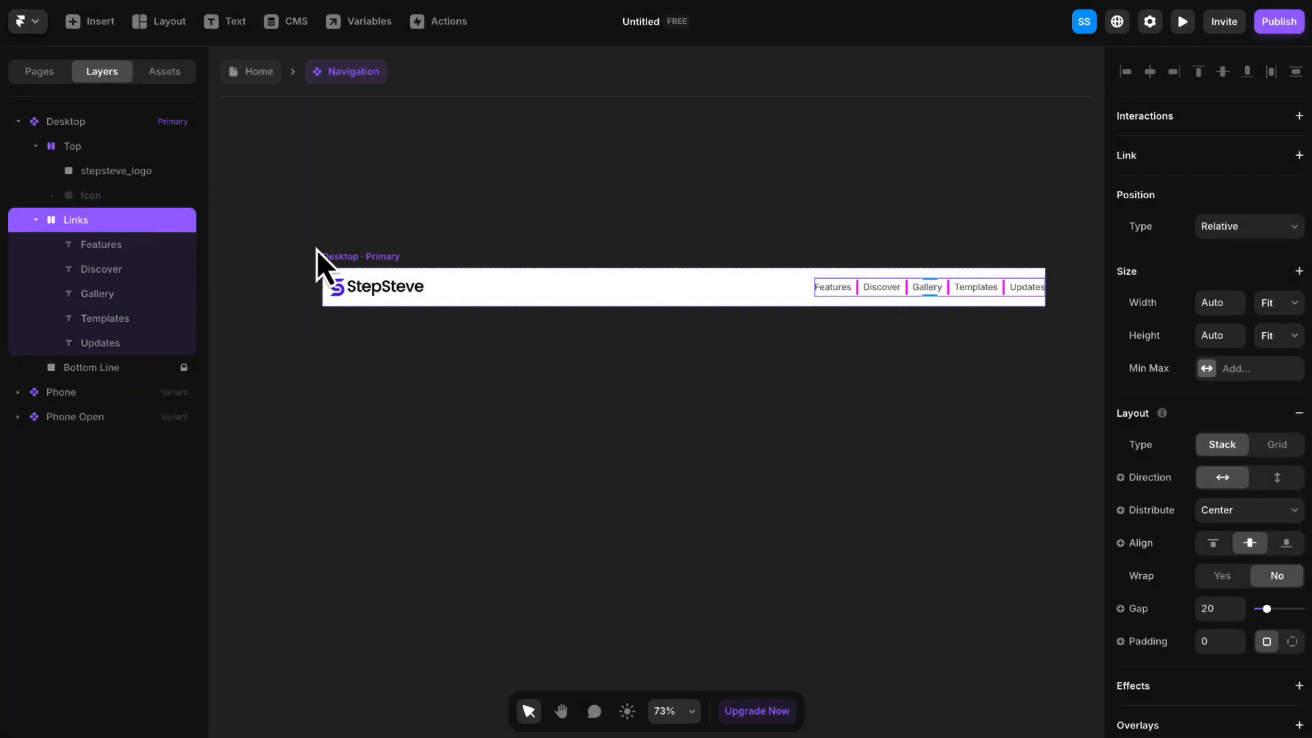
scroll(1196, 400, down, 5)
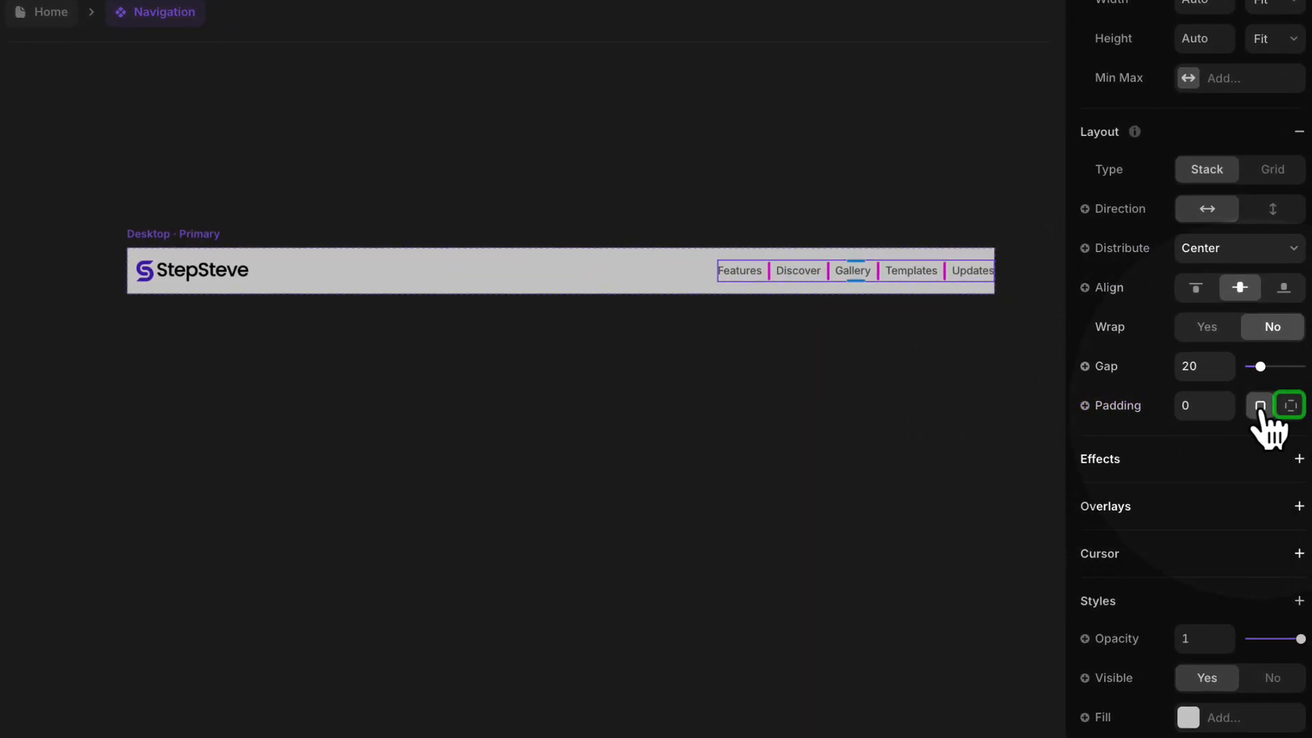
click(1290, 406)
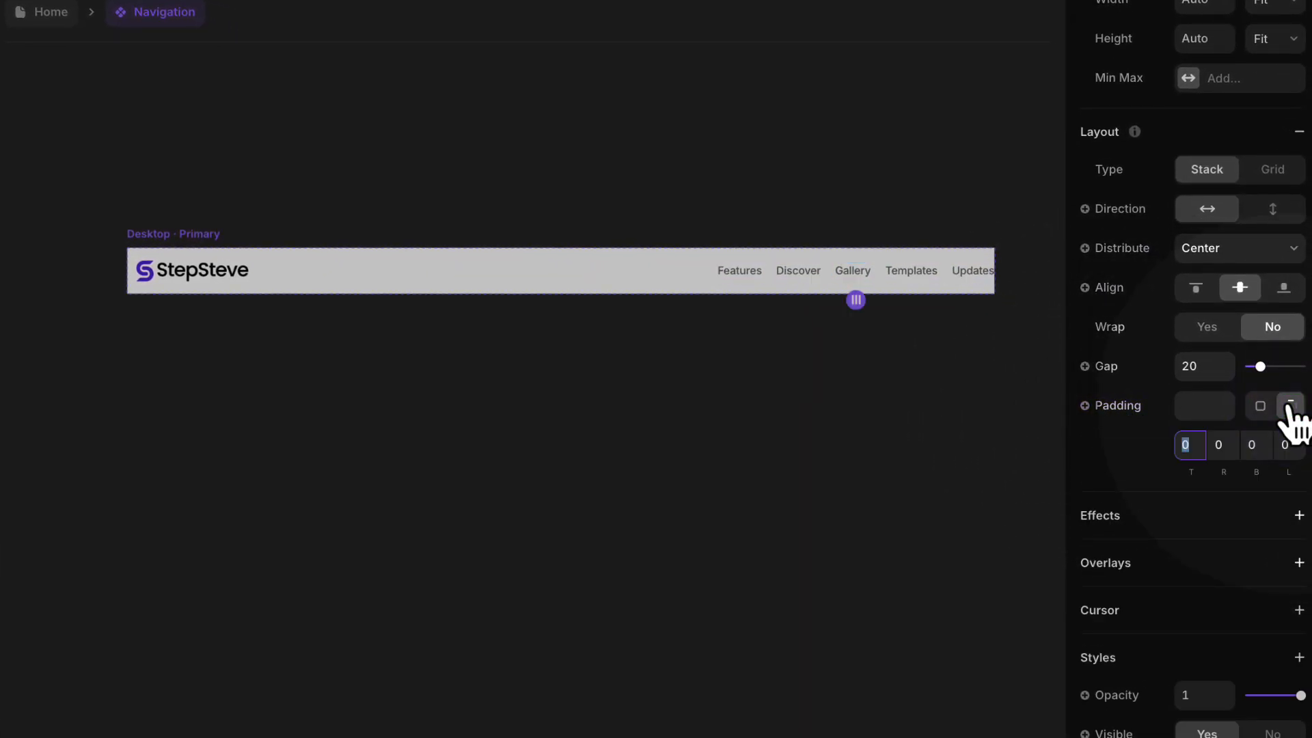
click(1227, 445)
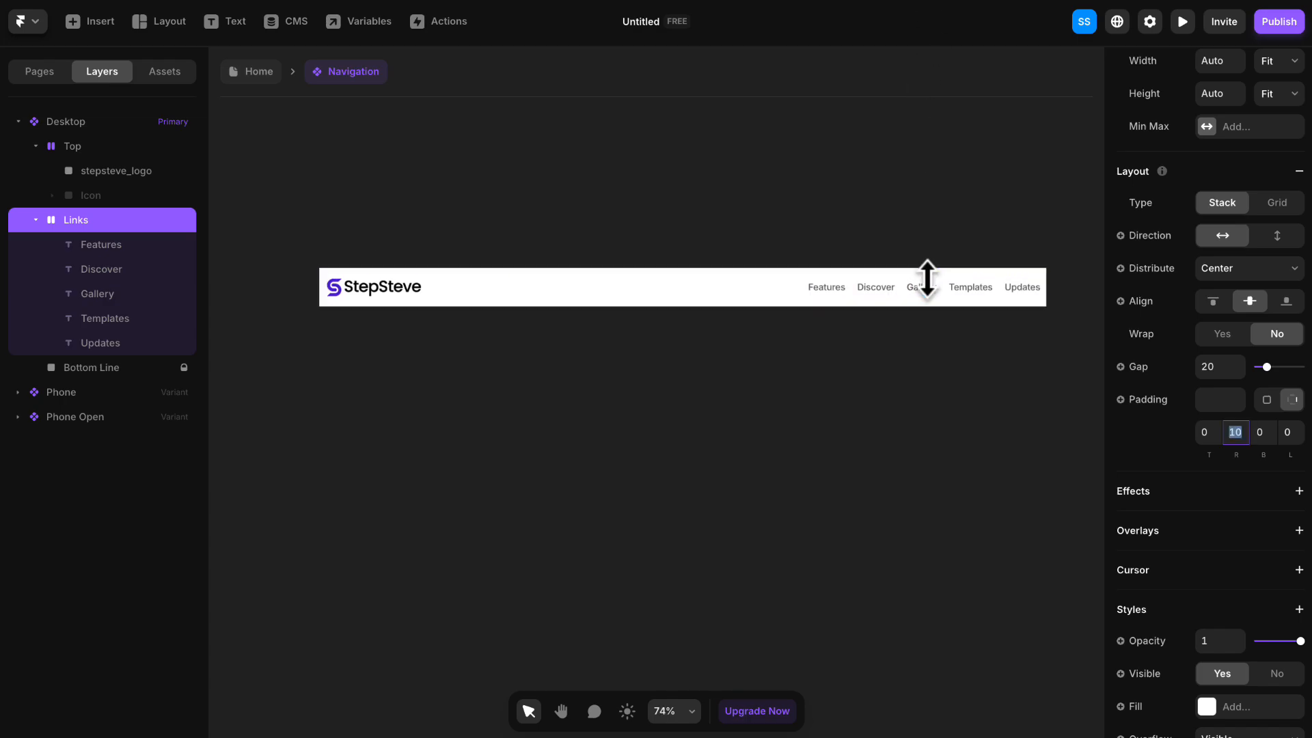
- Change the text content of the Features menu link in the Desktop variant to "About"
scroll(926, 280, up, 5)
scroll(928, 310, up, 1)
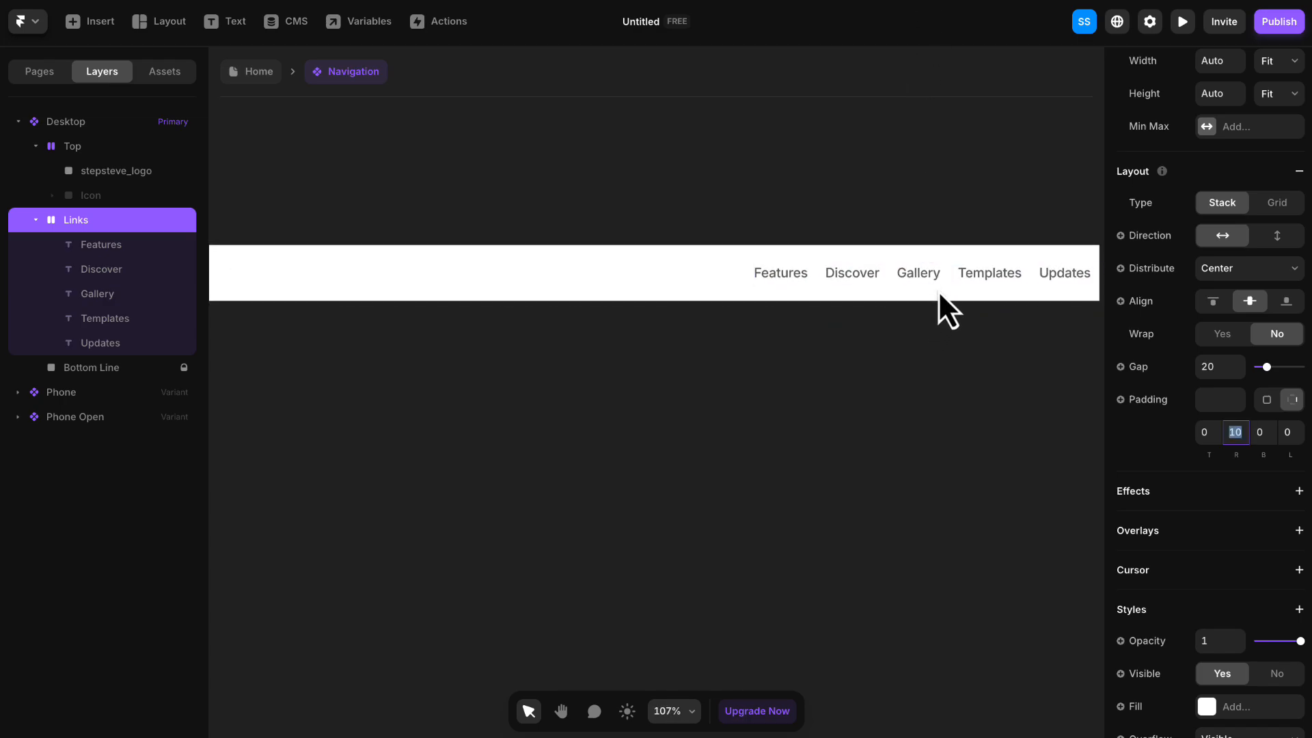
drag(868, 274, 744, 271)
key(space)
drag(799, 359, 695, 354)
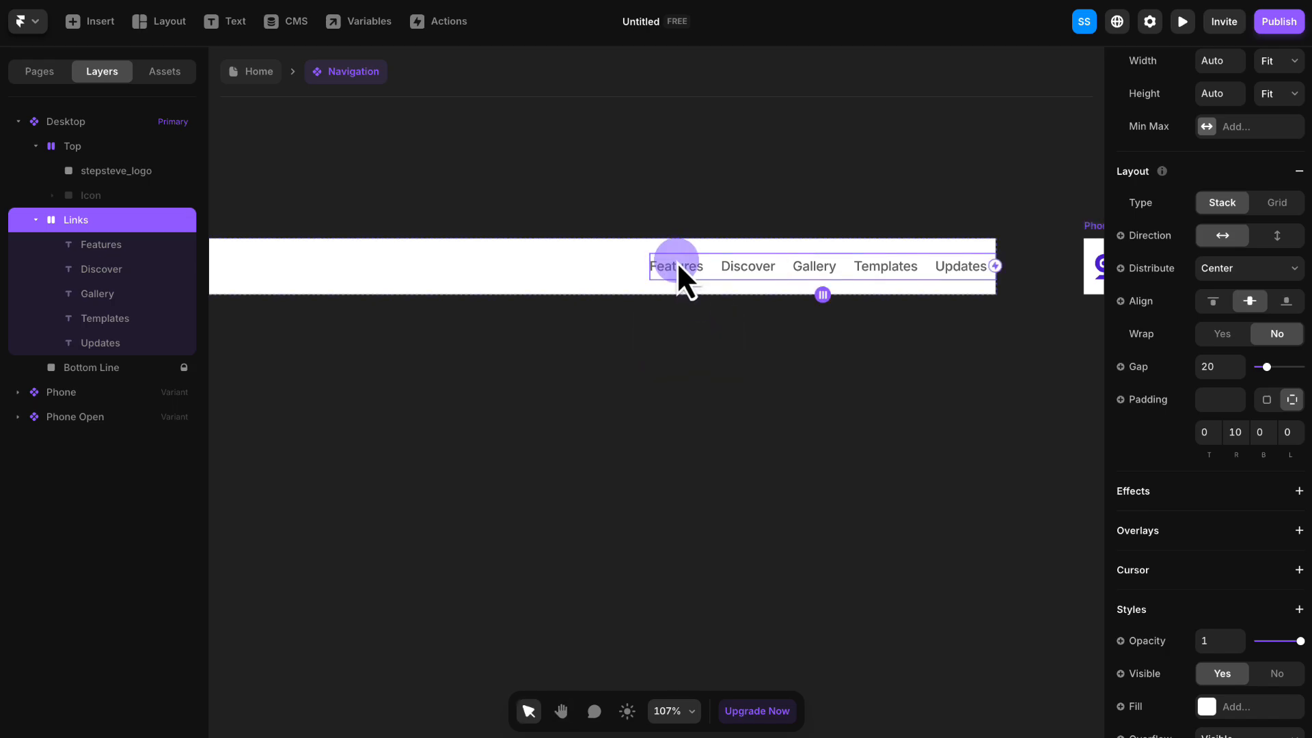
click(678, 269)
double_click(674, 269)
click(674, 268)
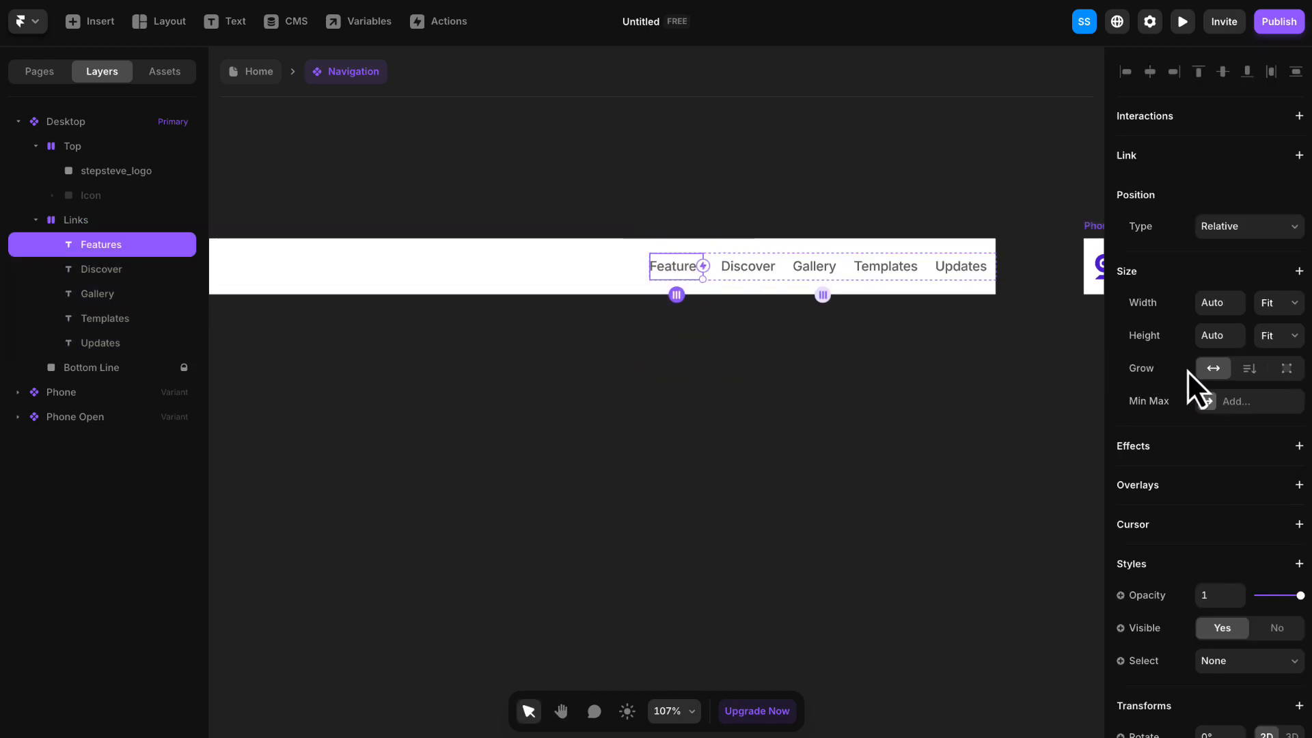
scroll(1189, 376, down, 7)
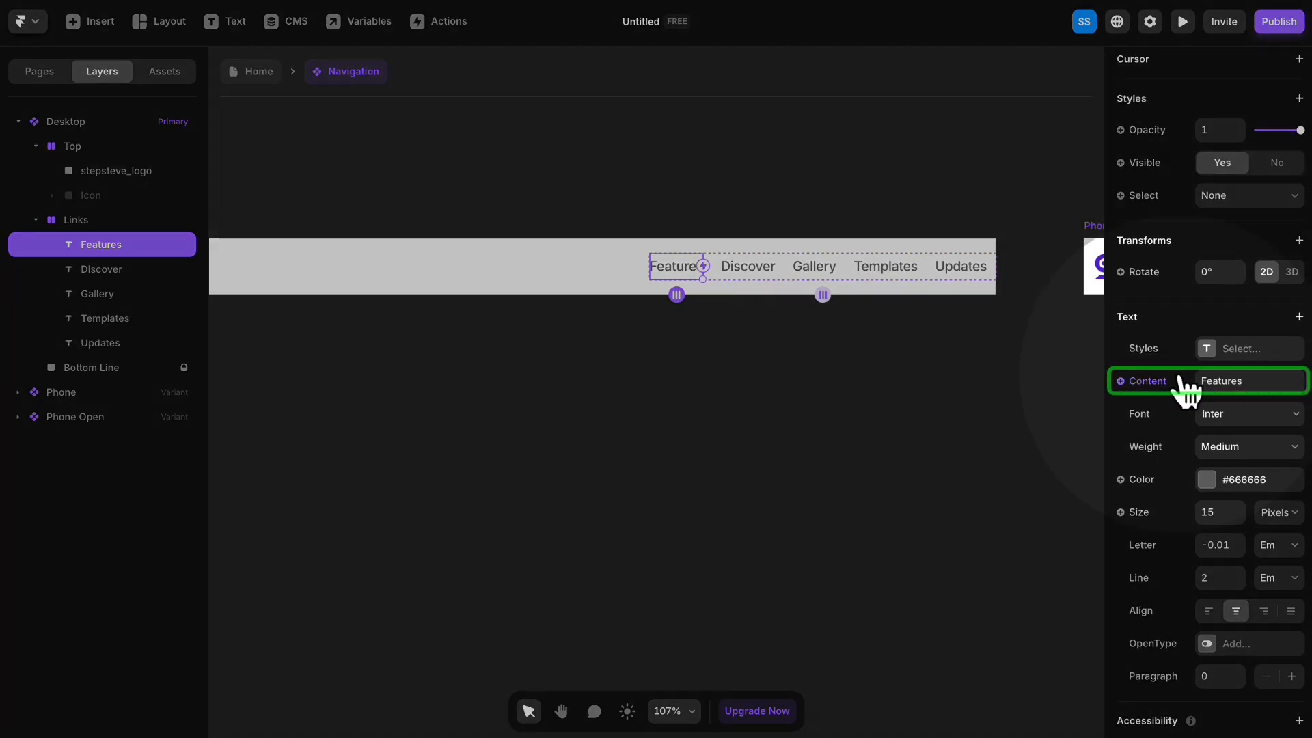
click(1226, 381)
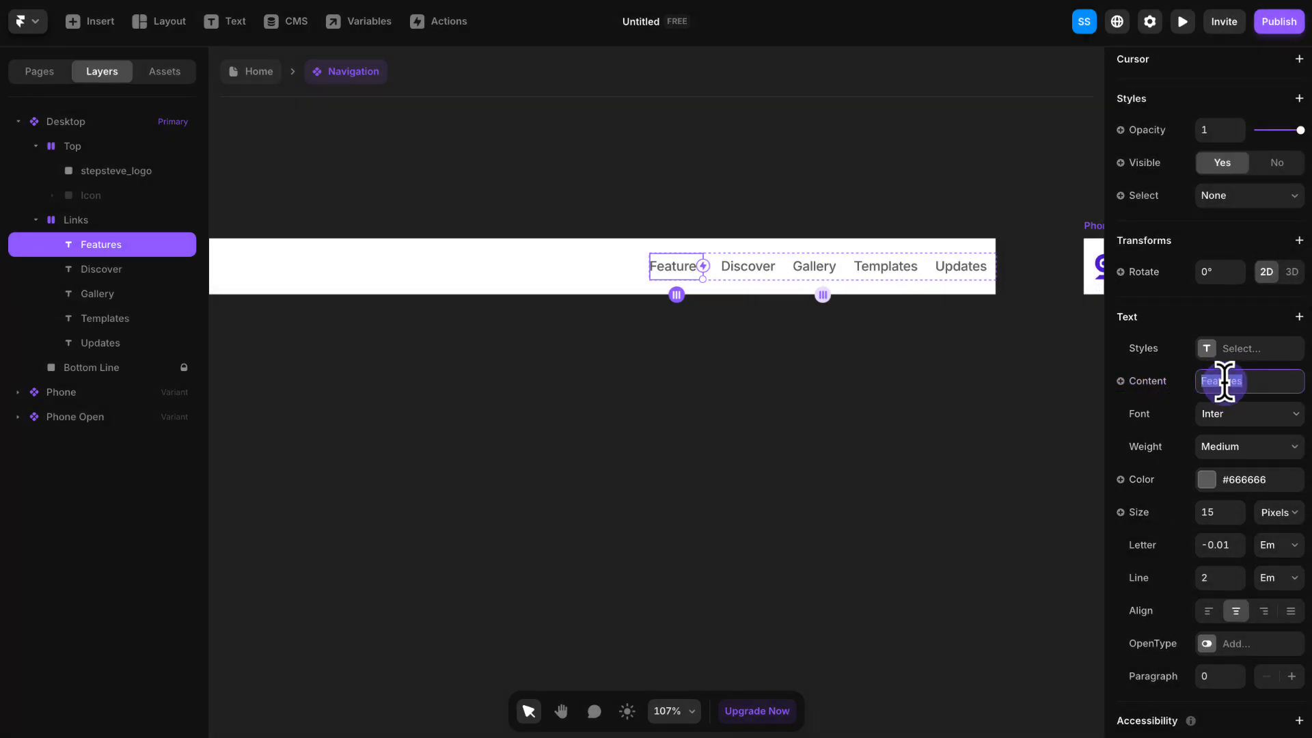
text(About)
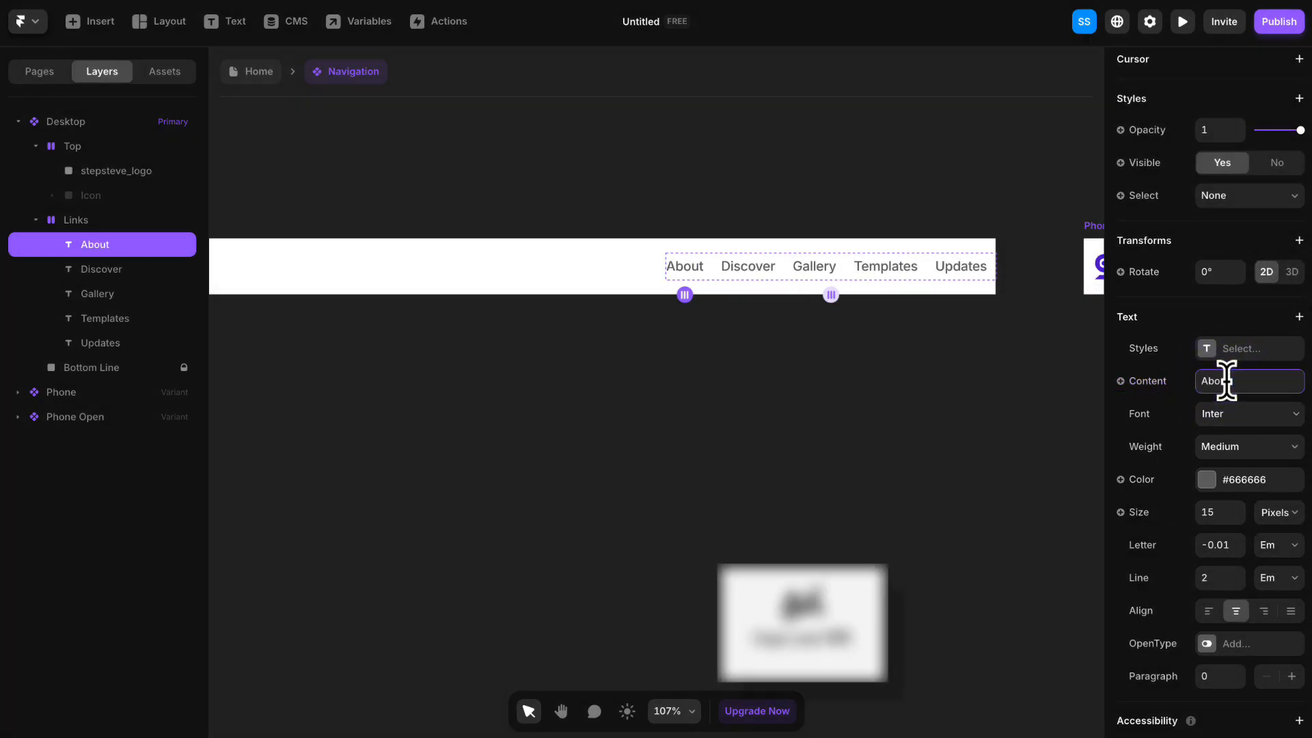
- Change the text content of the Discover menu link in the Desktop variant to "Service"
click(691, 267)
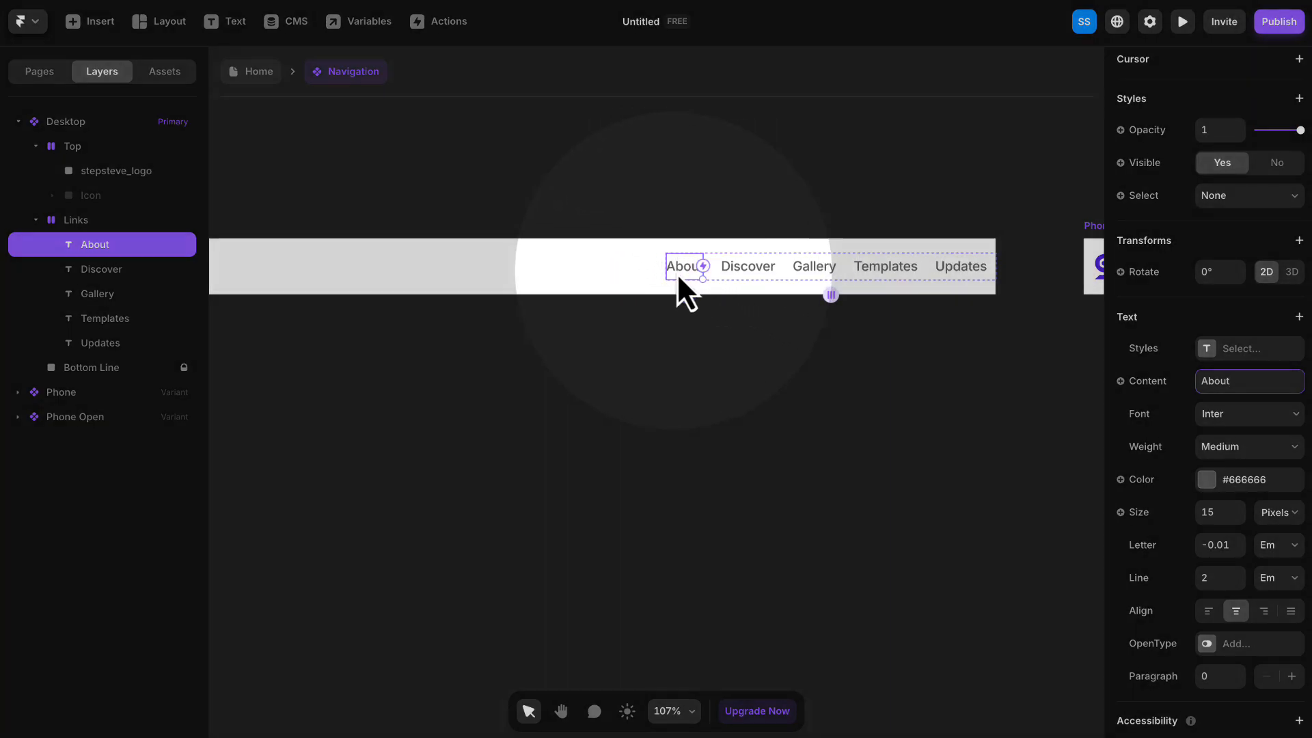
click(745, 272)
scroll(1227, 396, down, 6)
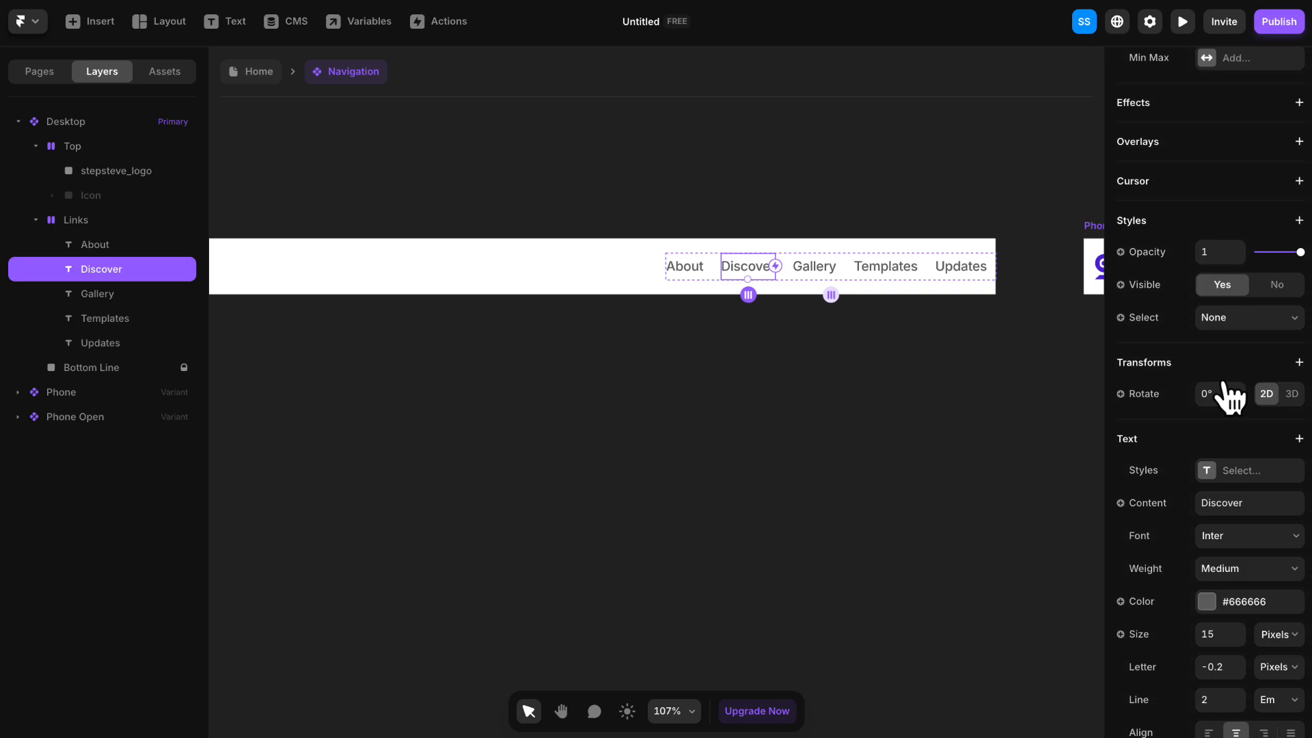
click(1246, 438)
text(S)
key(Caps_Lock)
text(ervice)
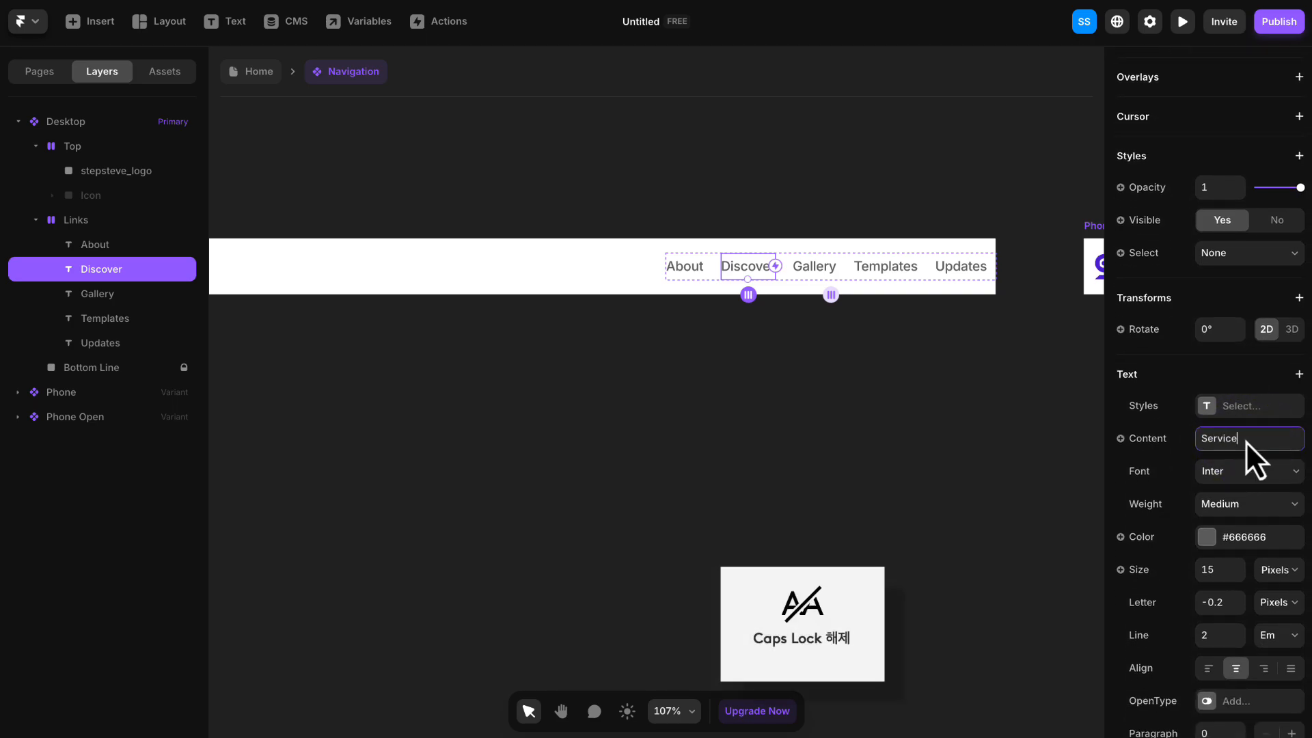
key(Return)
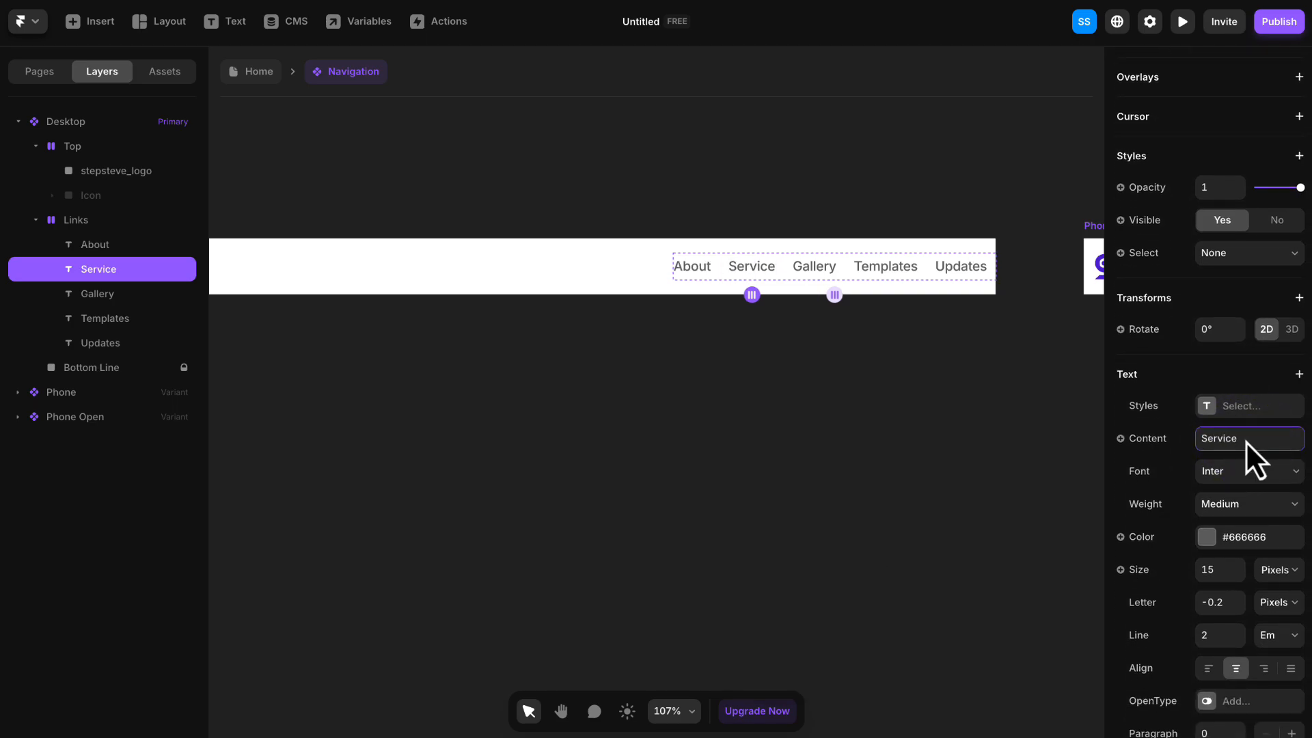
- Change the text content of the Gallery menu link in the Desktop variant to "Testimonials"
click(804, 266)
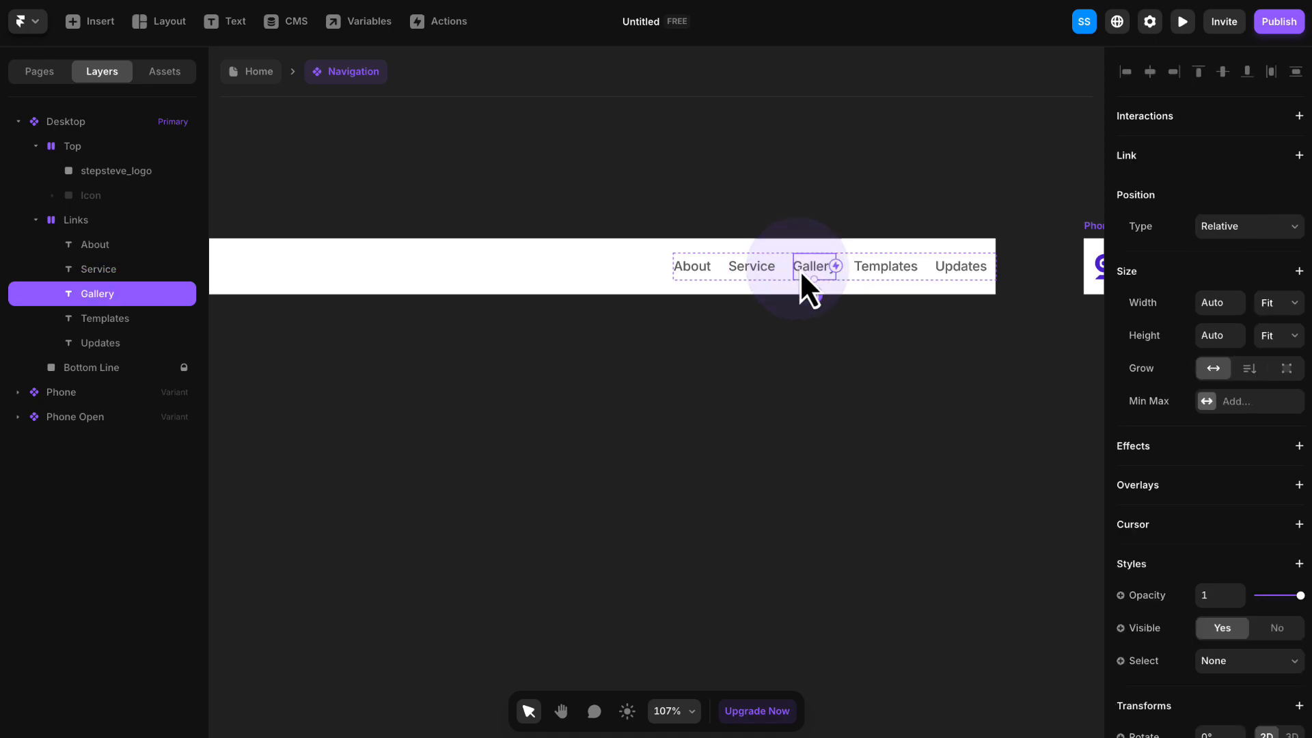
scroll(1230, 367, down, 6)
click(1245, 413)
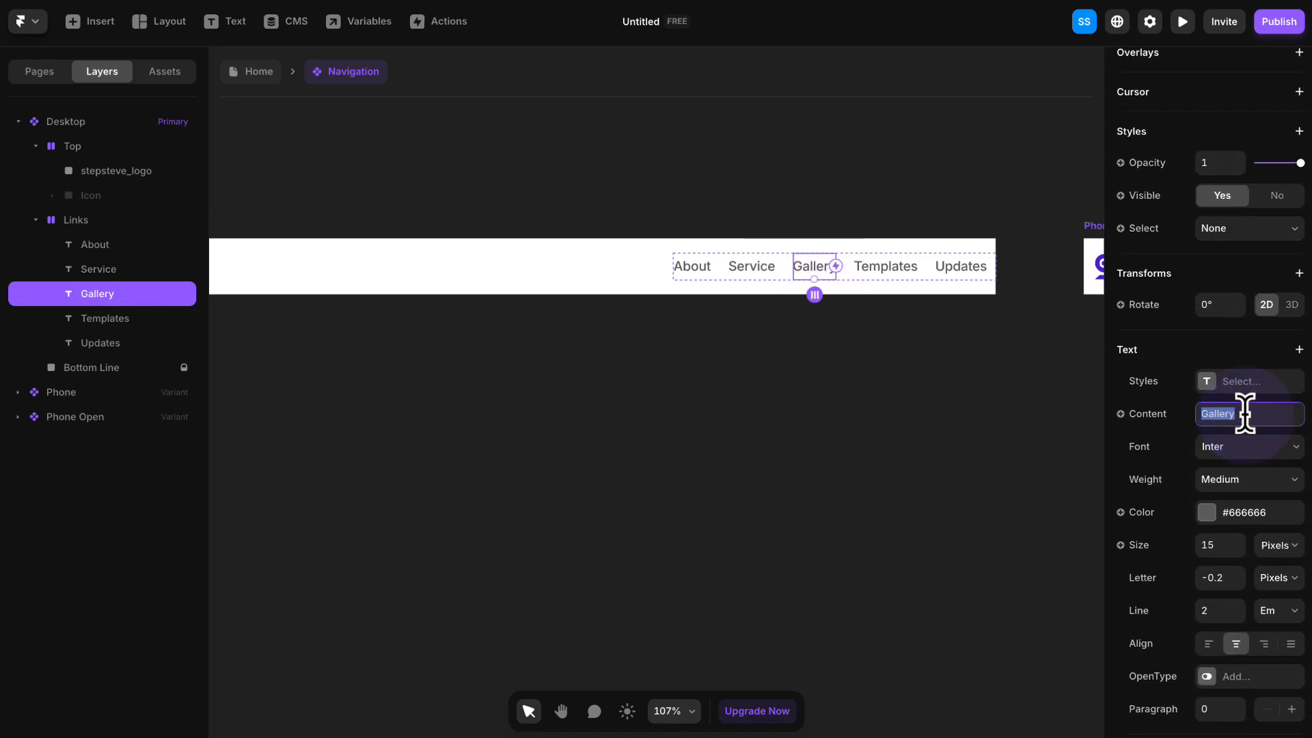
text(T)
key(Caps_Lock)
text(estimonials)
- Change the text content of the Templates menu link to "Contact" and delete the Updates link from the Desktop variant
click(887, 272)
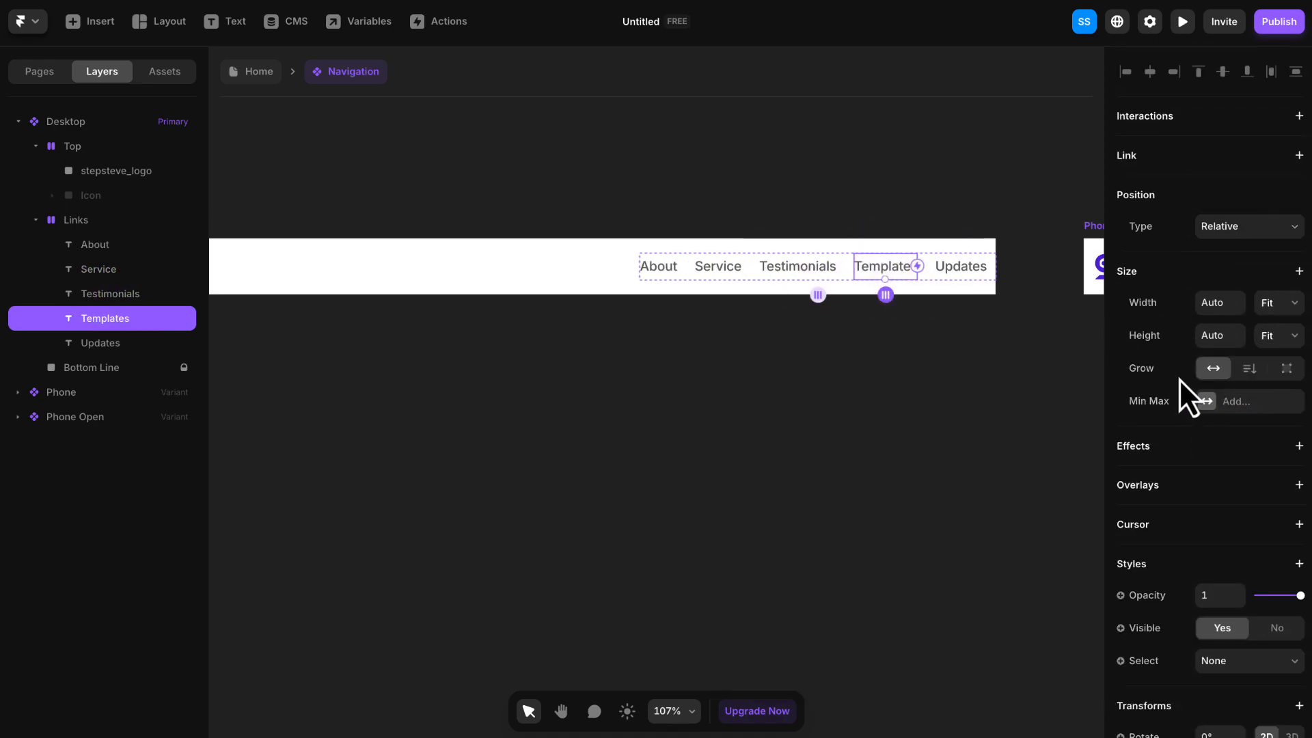
scroll(1190, 383, down, 6)
click(1249, 323)
text(C)
key(Caps_Lock)
text(ontact)
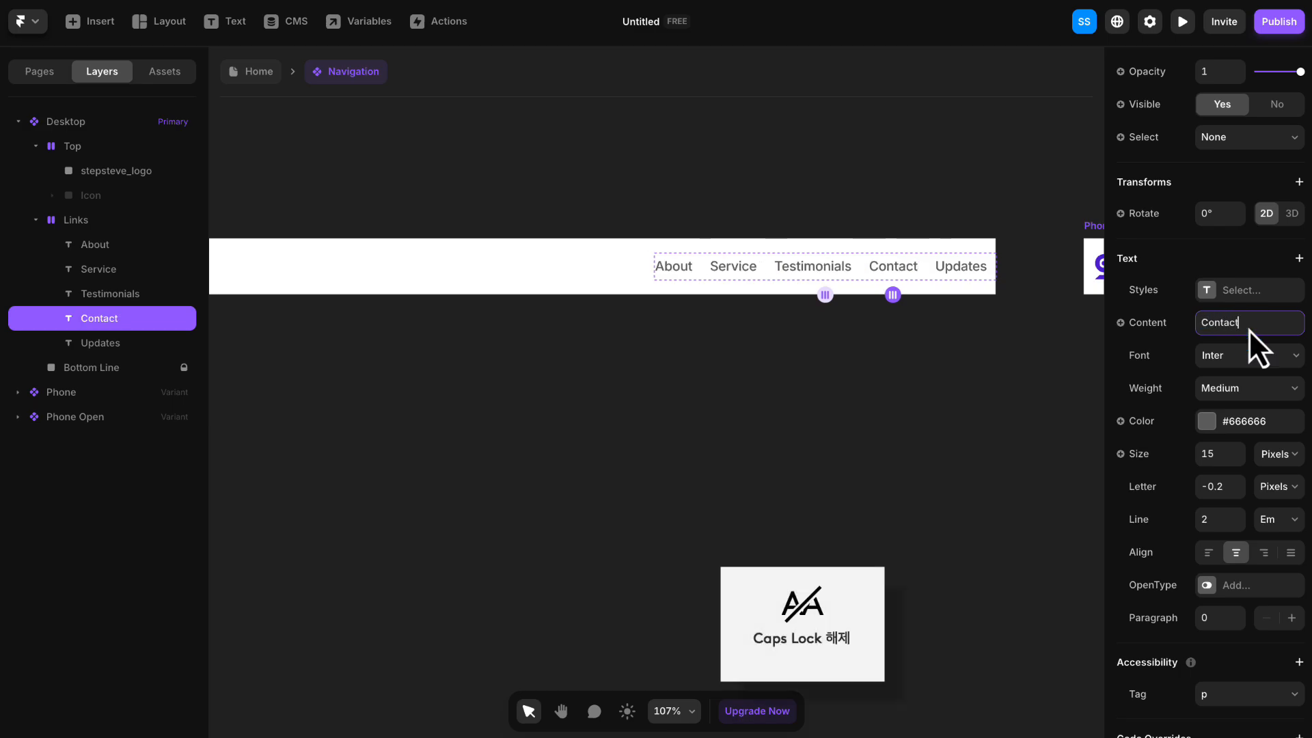
right_click(962, 269)
click(1003, 518)
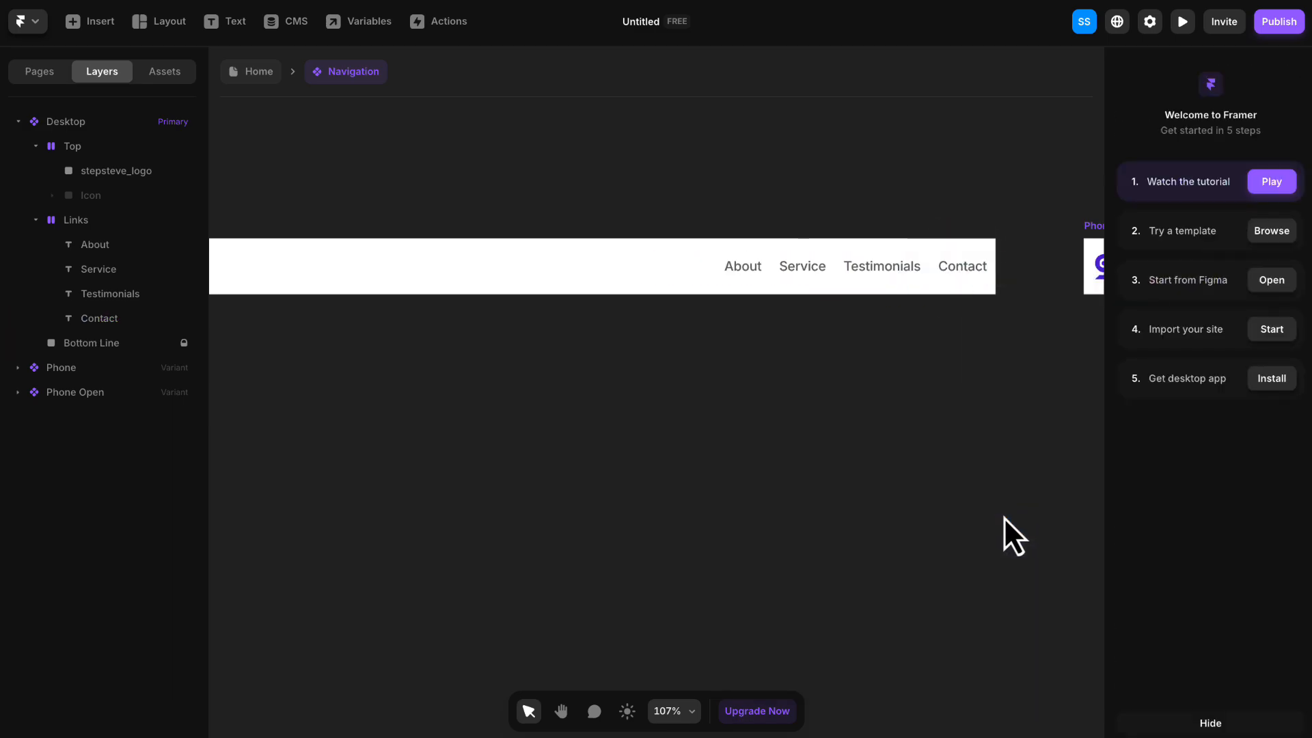
- Examine the Desktop variant's menu links, the Phone and Phone Open variants, and the interaction connecting the two phone variants
scroll(656, 393, left, 2)
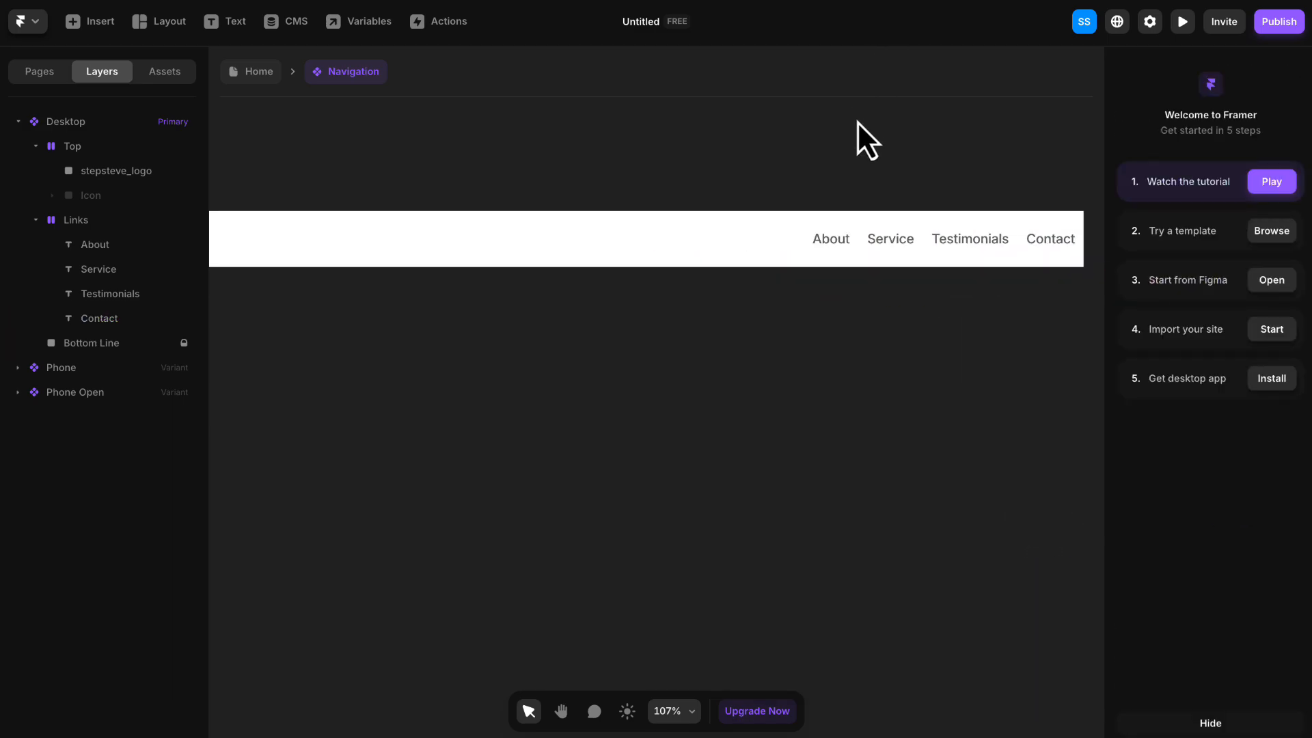
click(846, 255)
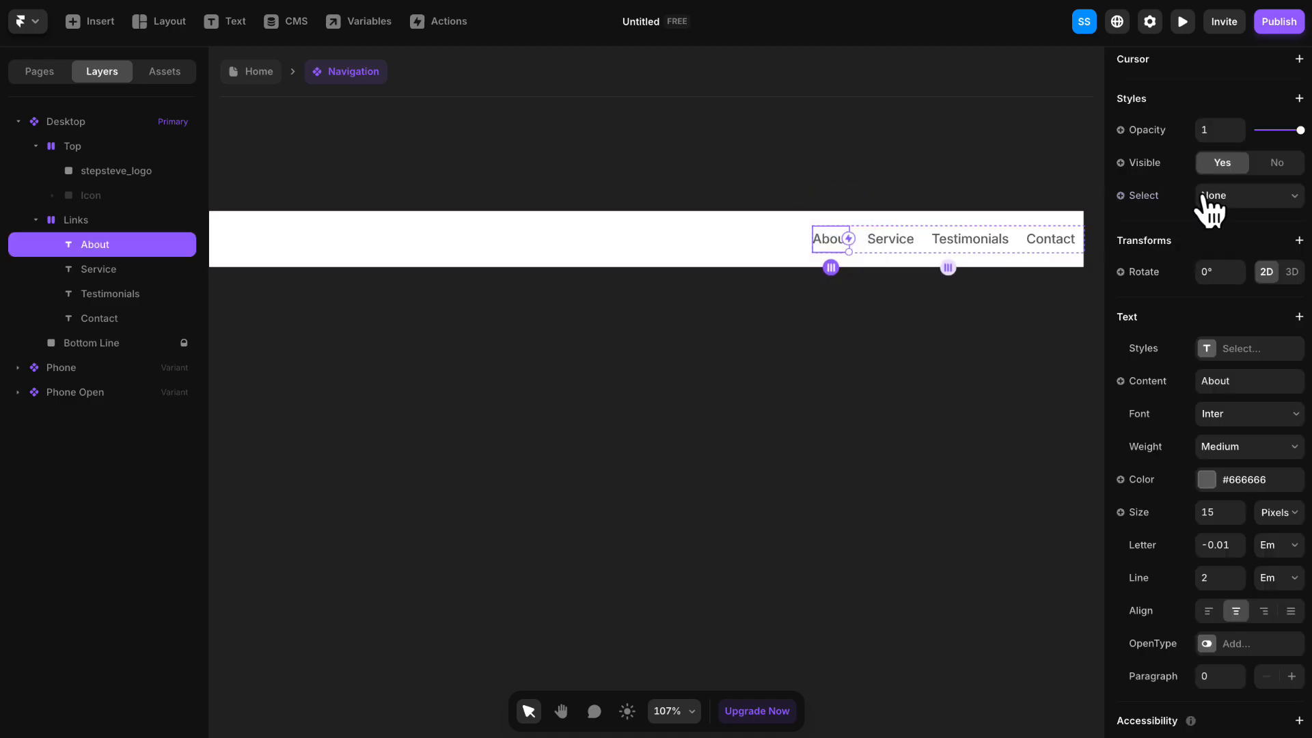
scroll(1207, 205, up, 7)
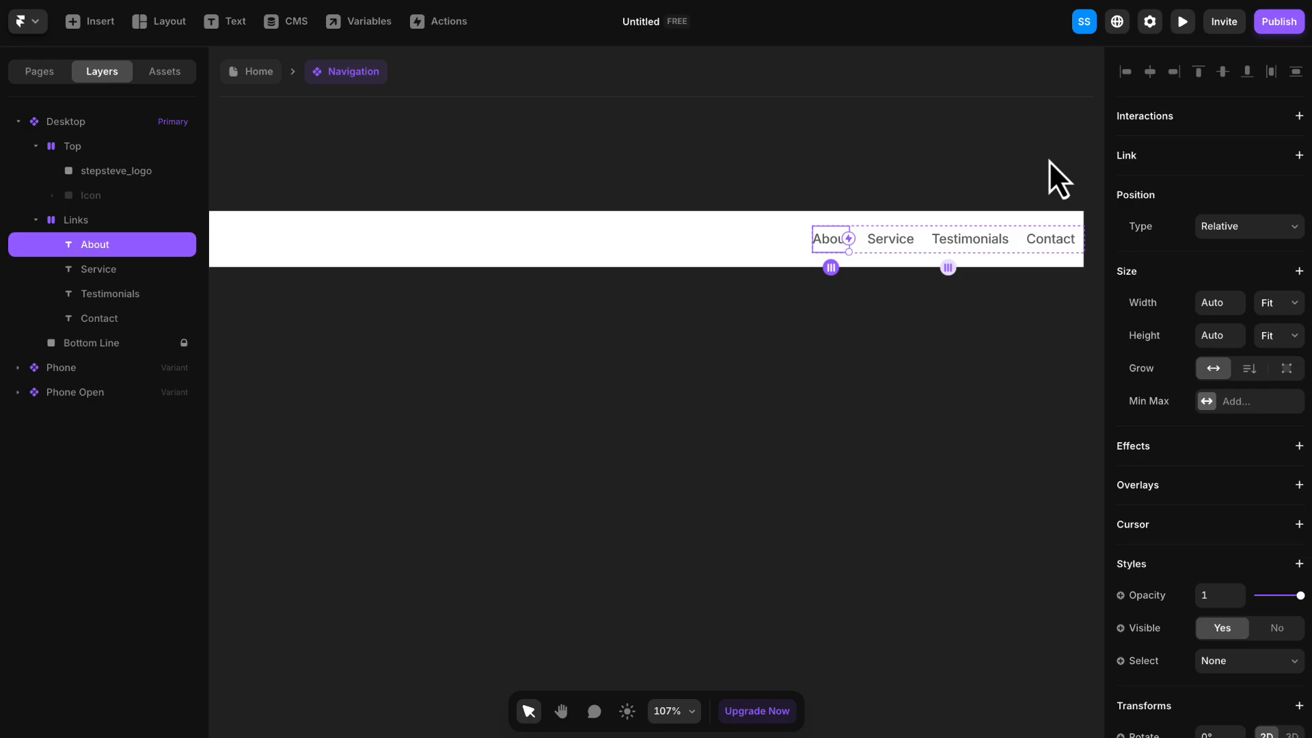
click(757, 181)
click(892, 250)
click(888, 194)
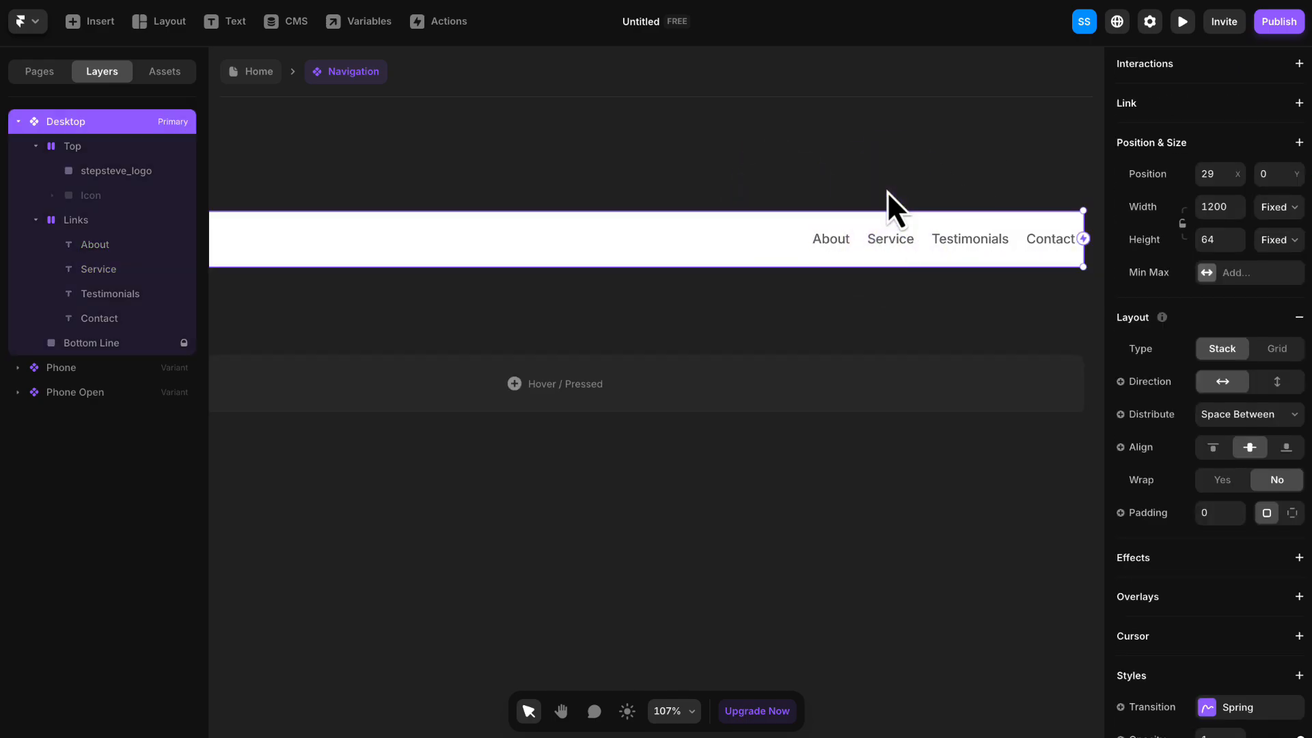
scroll(872, 277, down, 5)
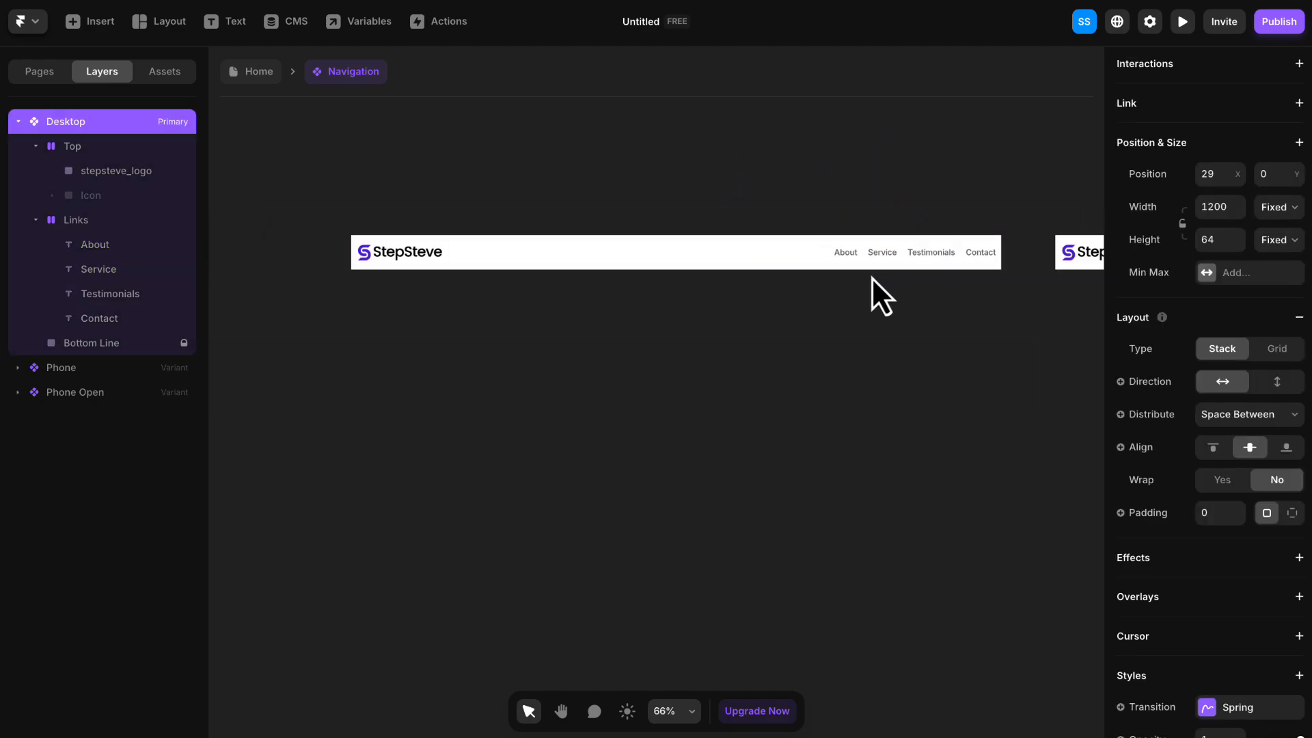
key(h)
drag(926, 286, 588, 251)
drag(870, 293, 730, 268)
click(554, 179)
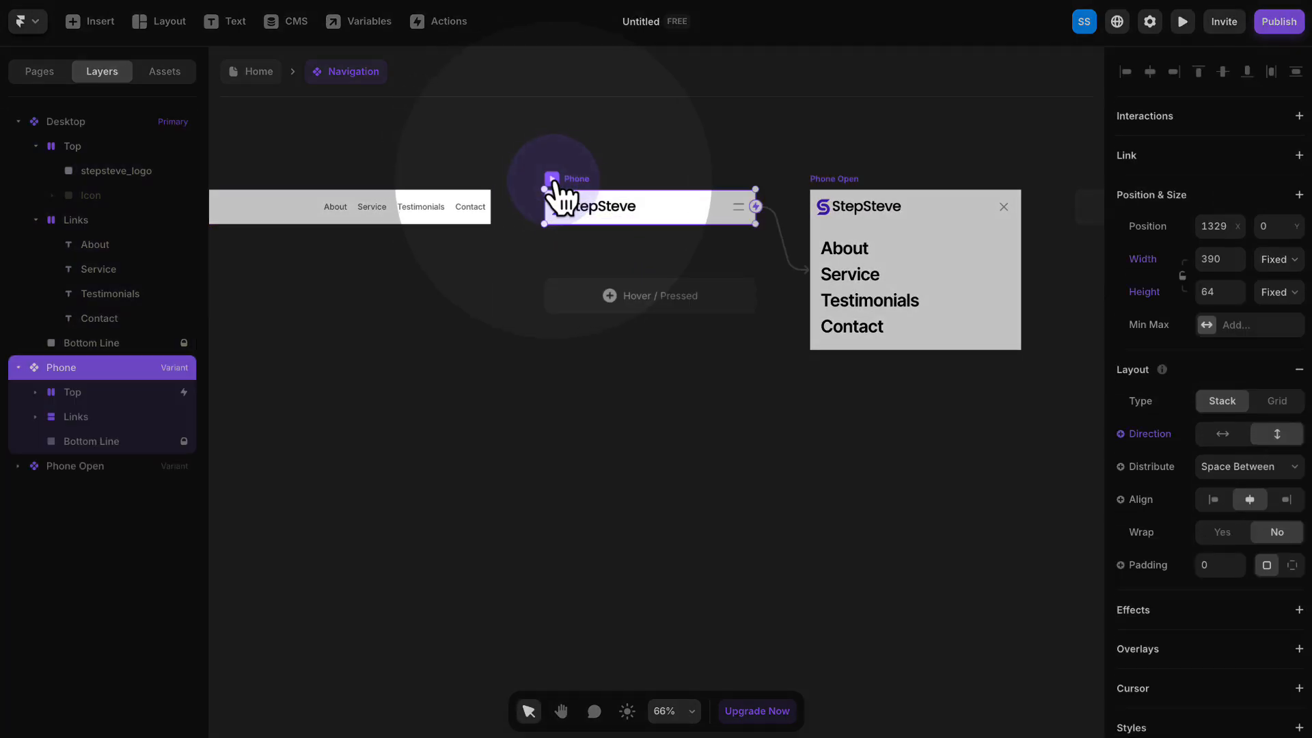
click(850, 184)
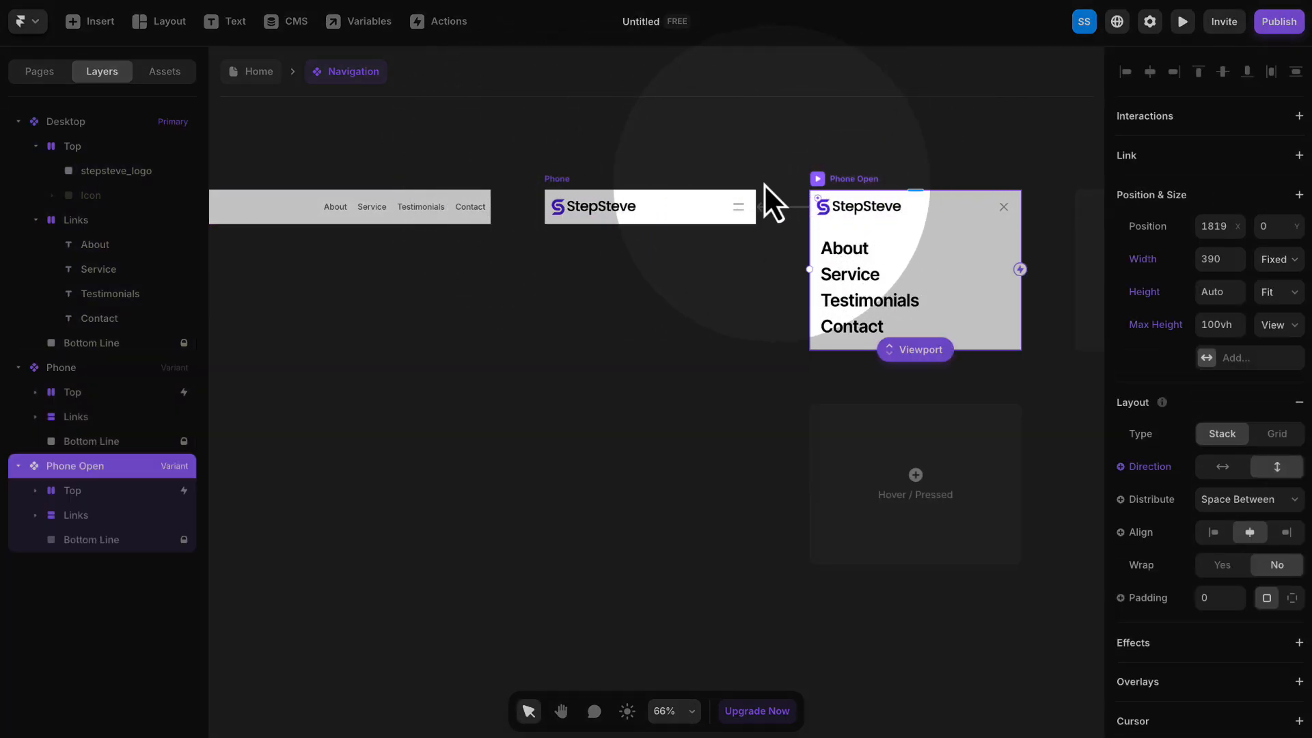
click(561, 176)
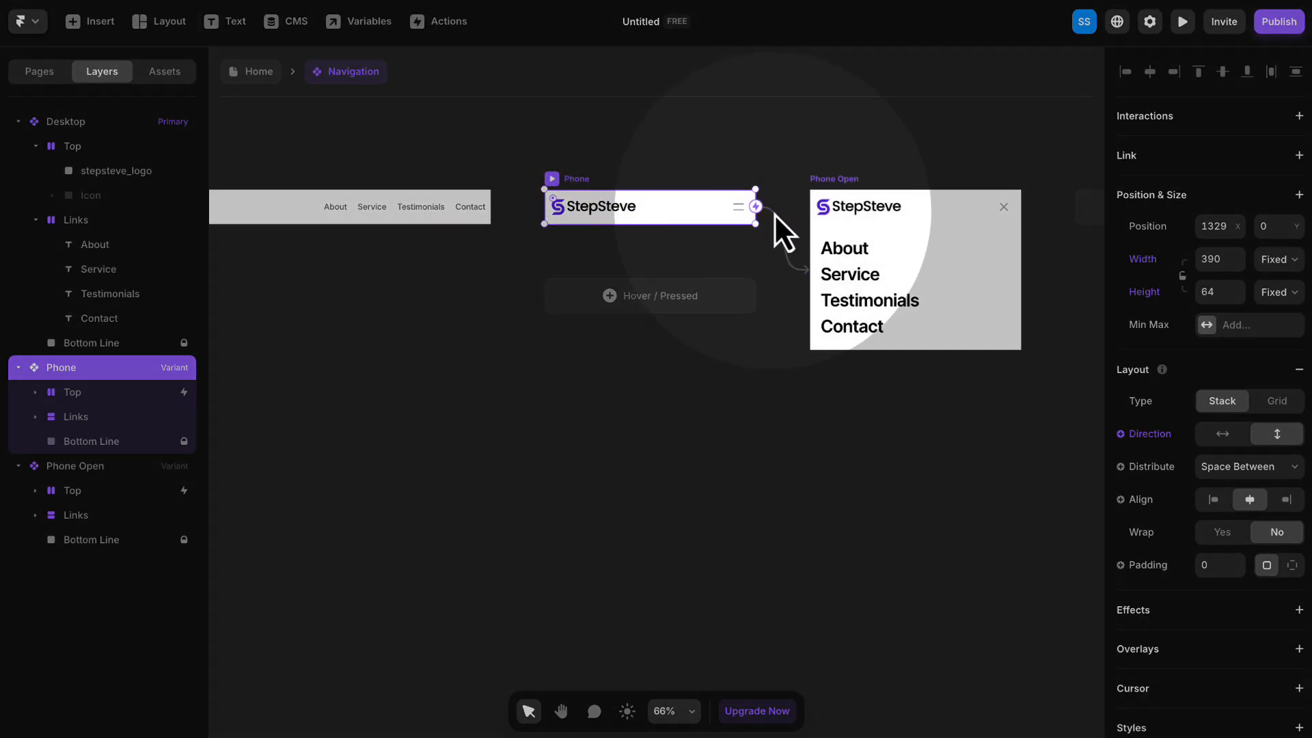
drag(774, 214, 788, 255)
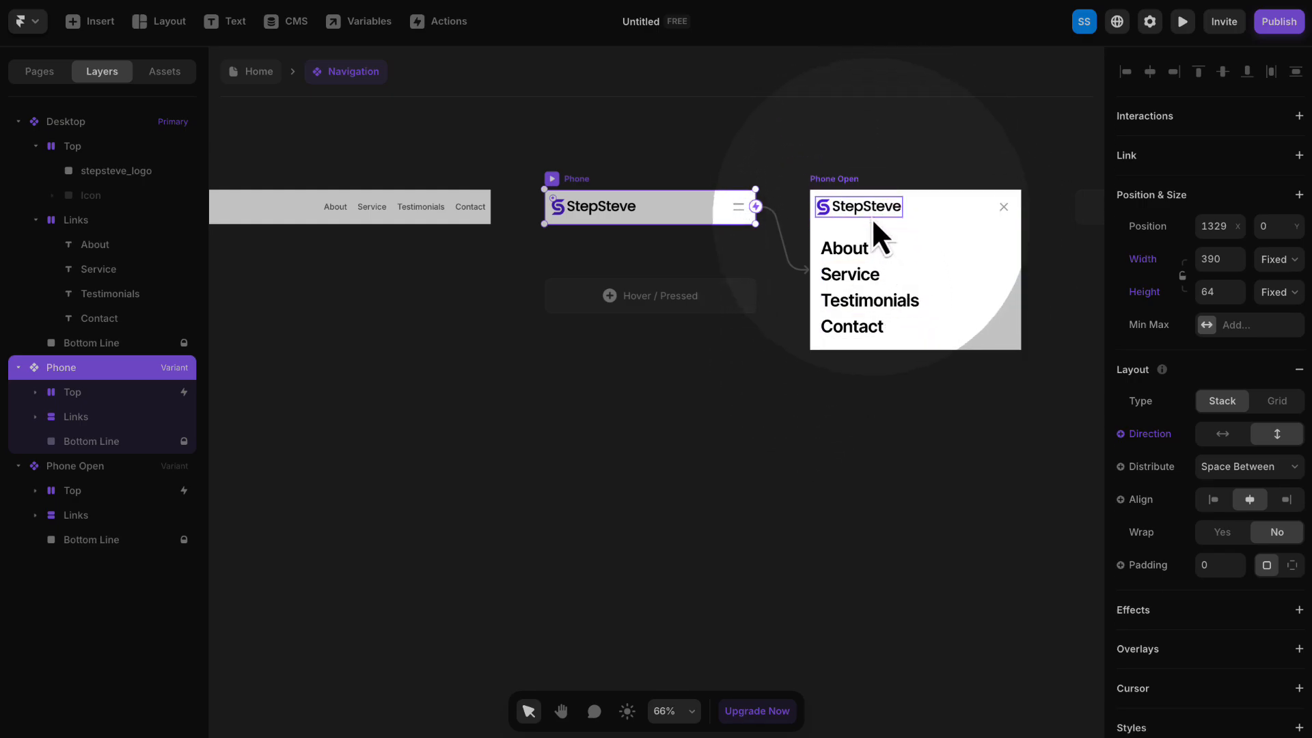
- Compare the primary Desktop variant with the Phone and Phone Open variants to check how its logo and link edits carry over
click(558, 144)
key(h)
drag(390, 159, 691, 171)
scroll(543, 162, down, 5)
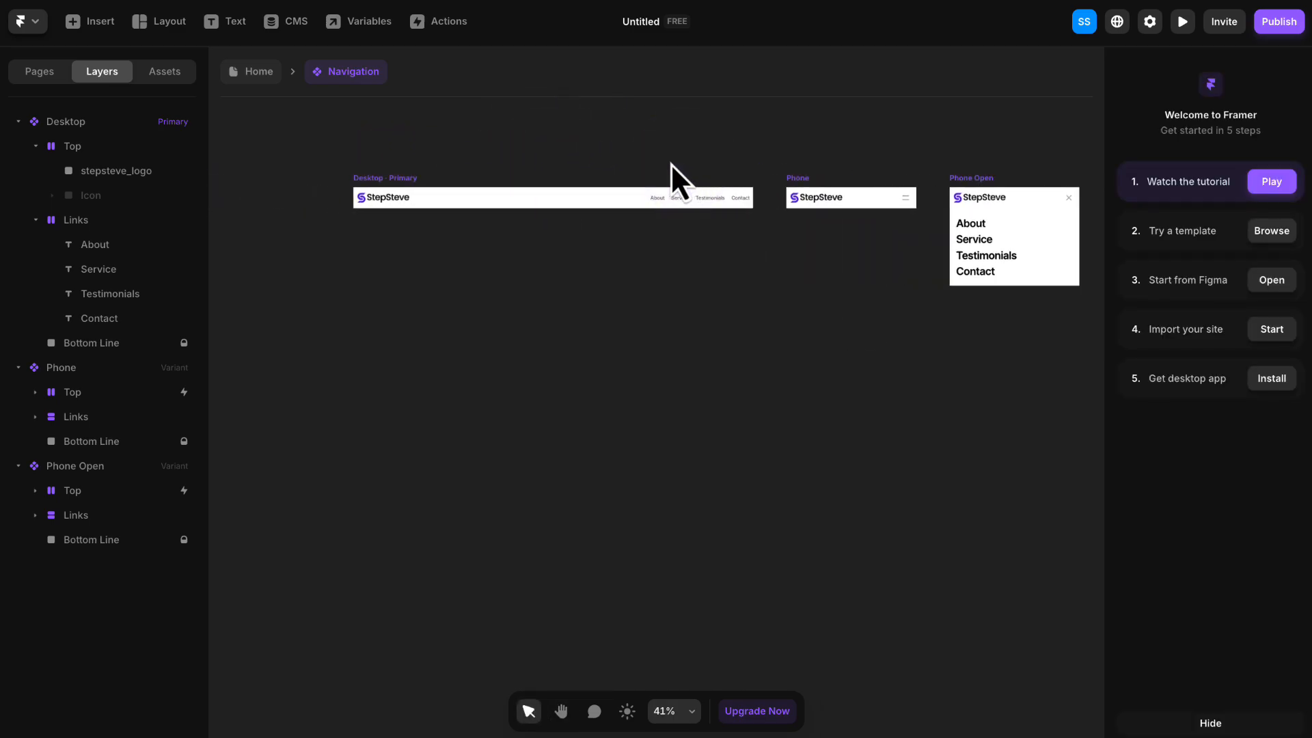
scroll(673, 165, up, 1)
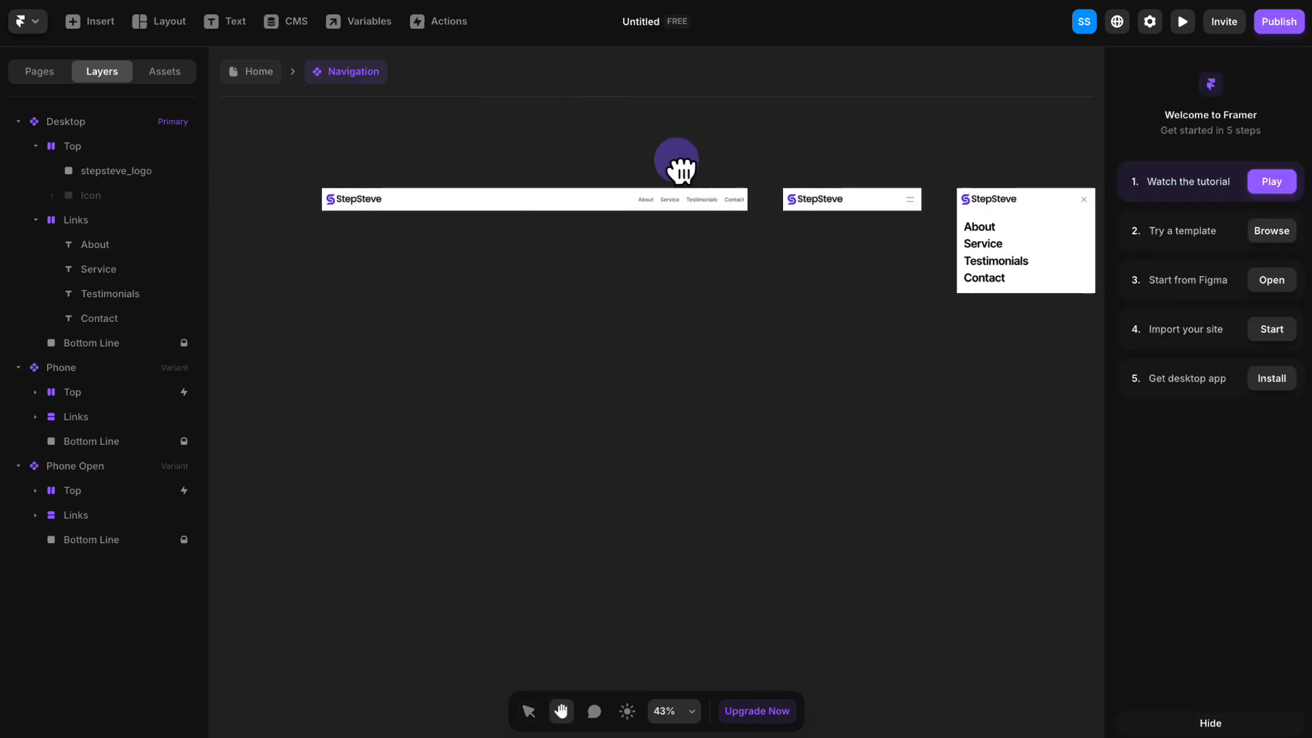
click(352, 190)
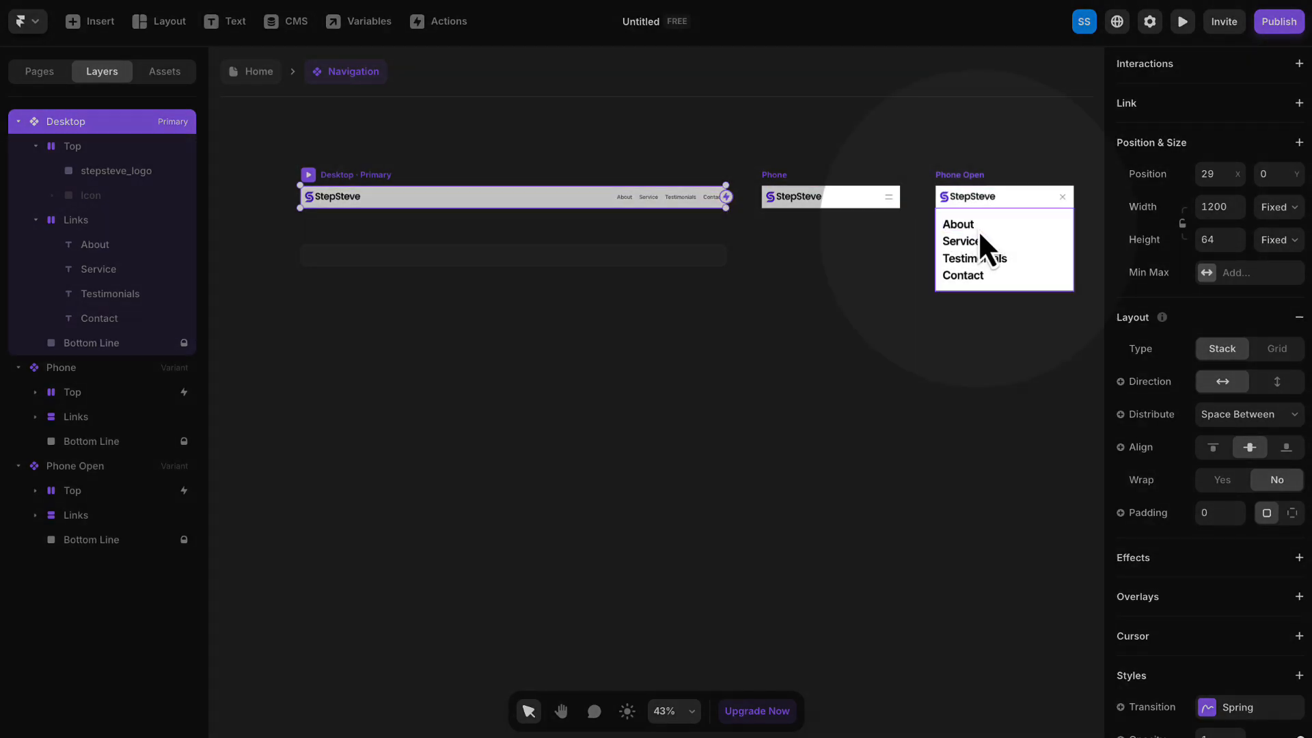
scroll(980, 237, up, 3)
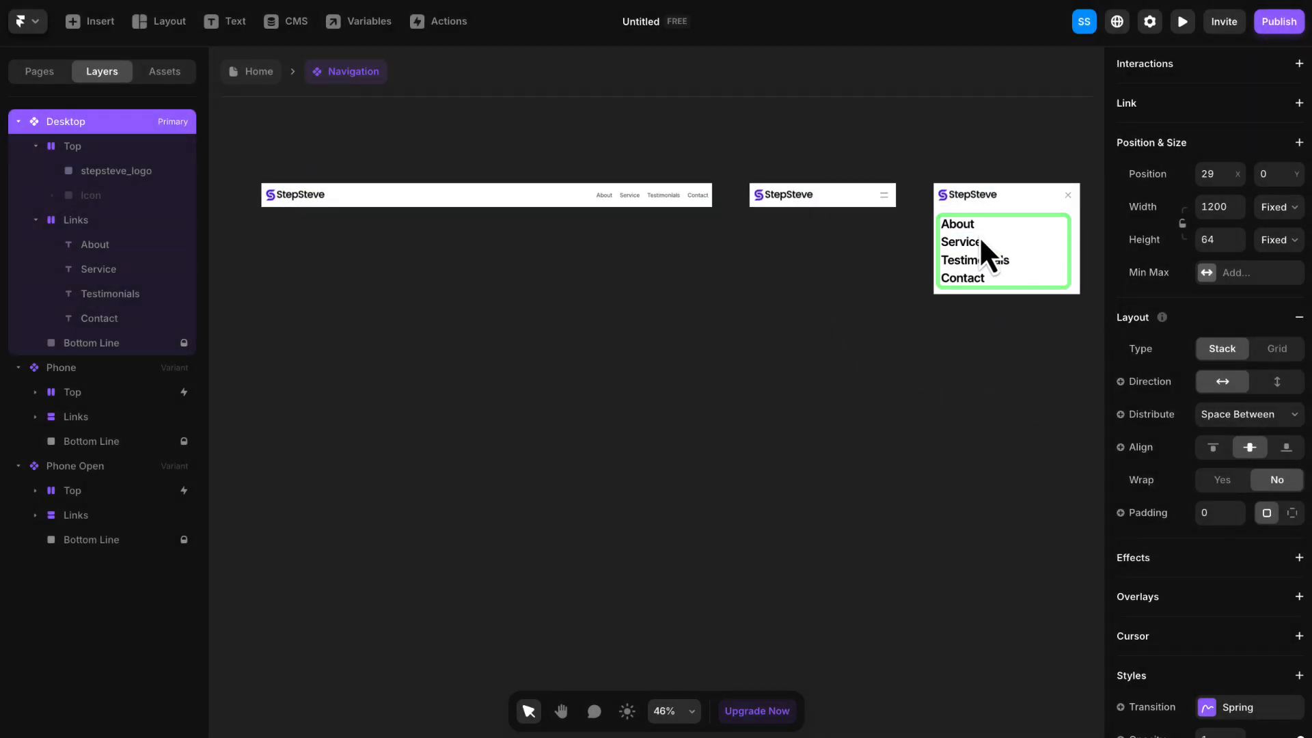
key(space)
drag(982, 240, 923, 242)
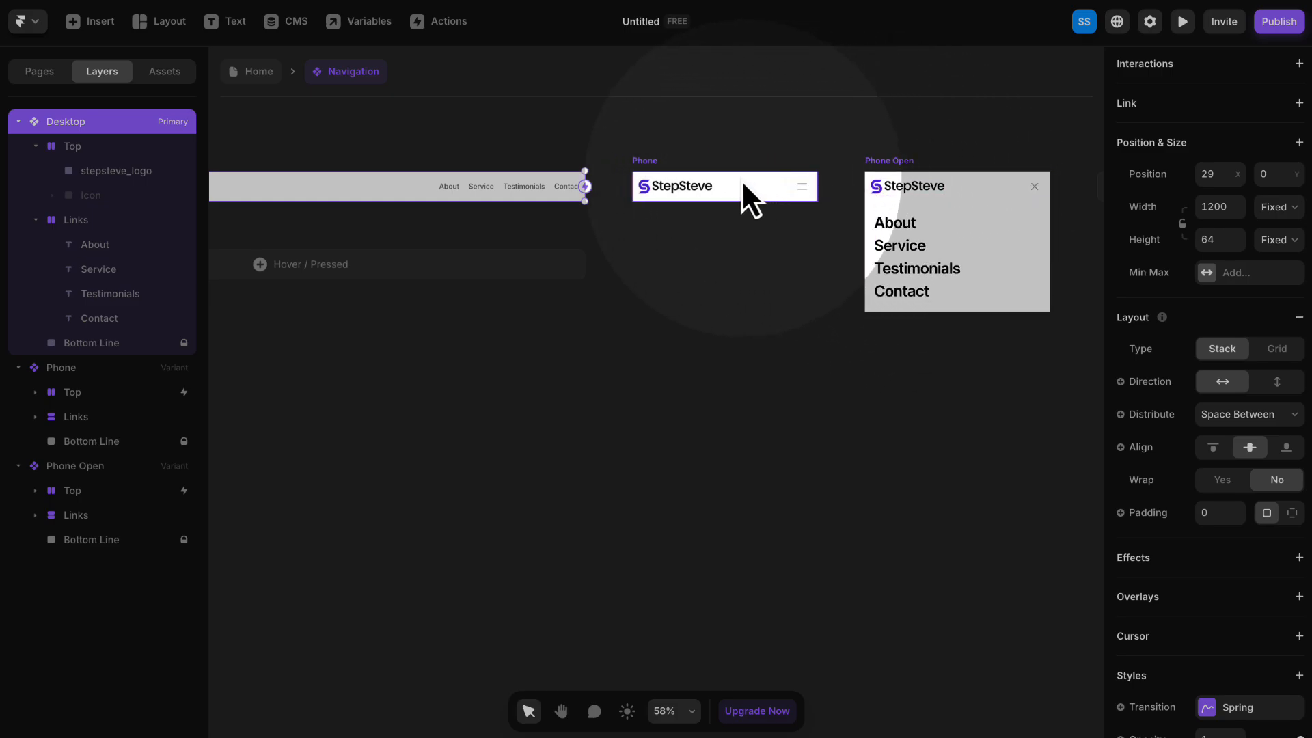
key(space)
drag(551, 161, 838, 174)
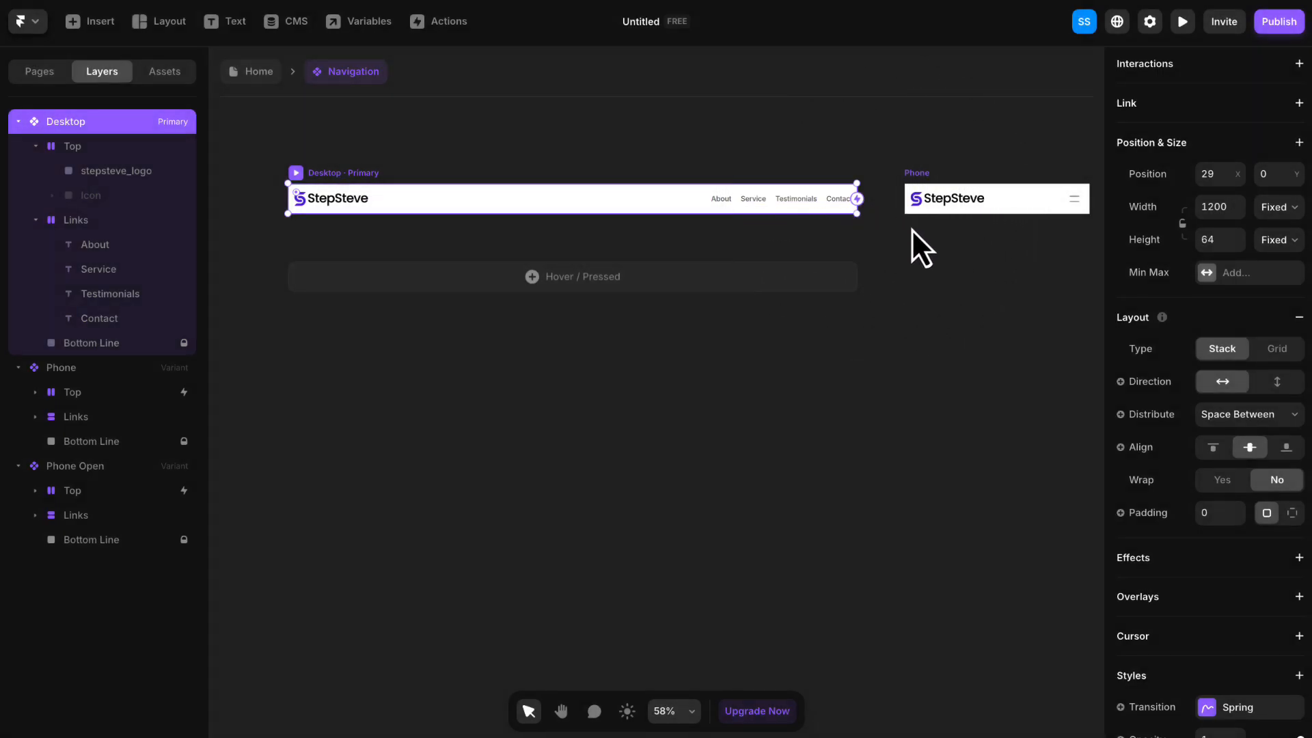
scroll(946, 256, down, 2)
drag(953, 259, 841, 273)
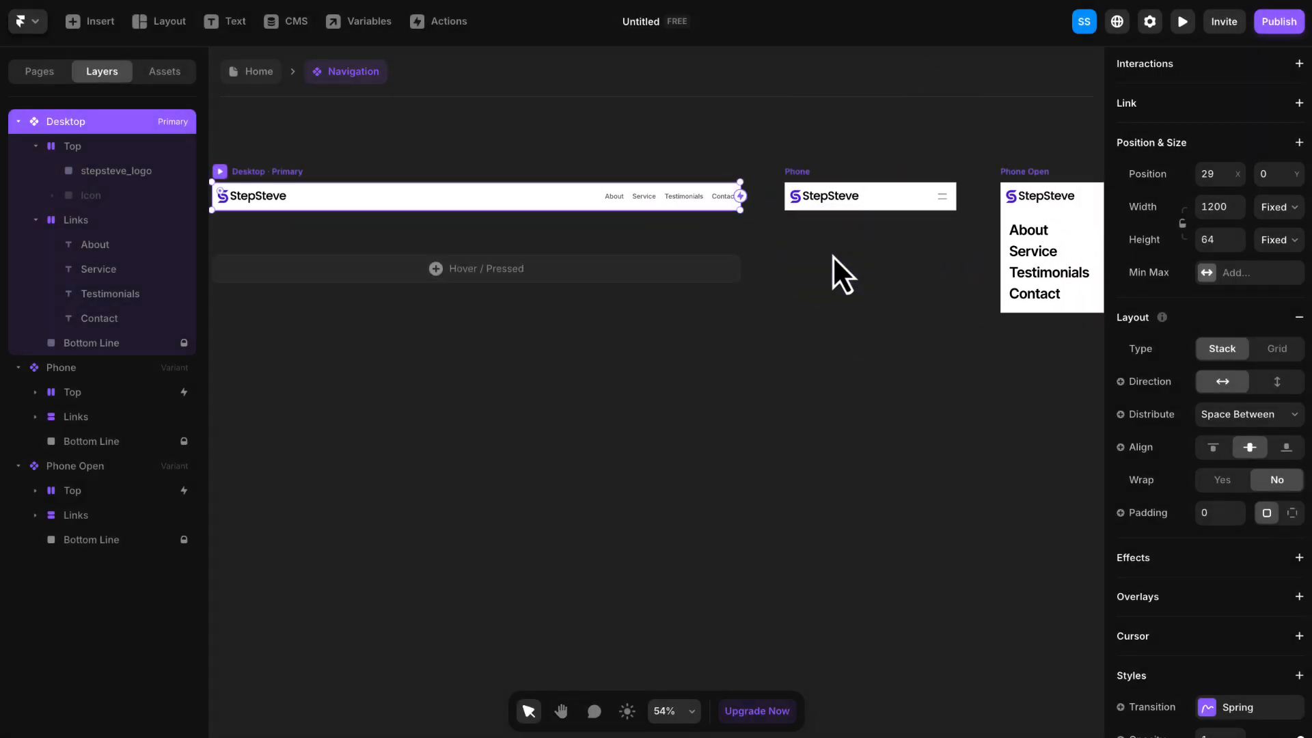
- Return to the Home page and add a Tablet breakpoint with a width of 810
click(264, 72)
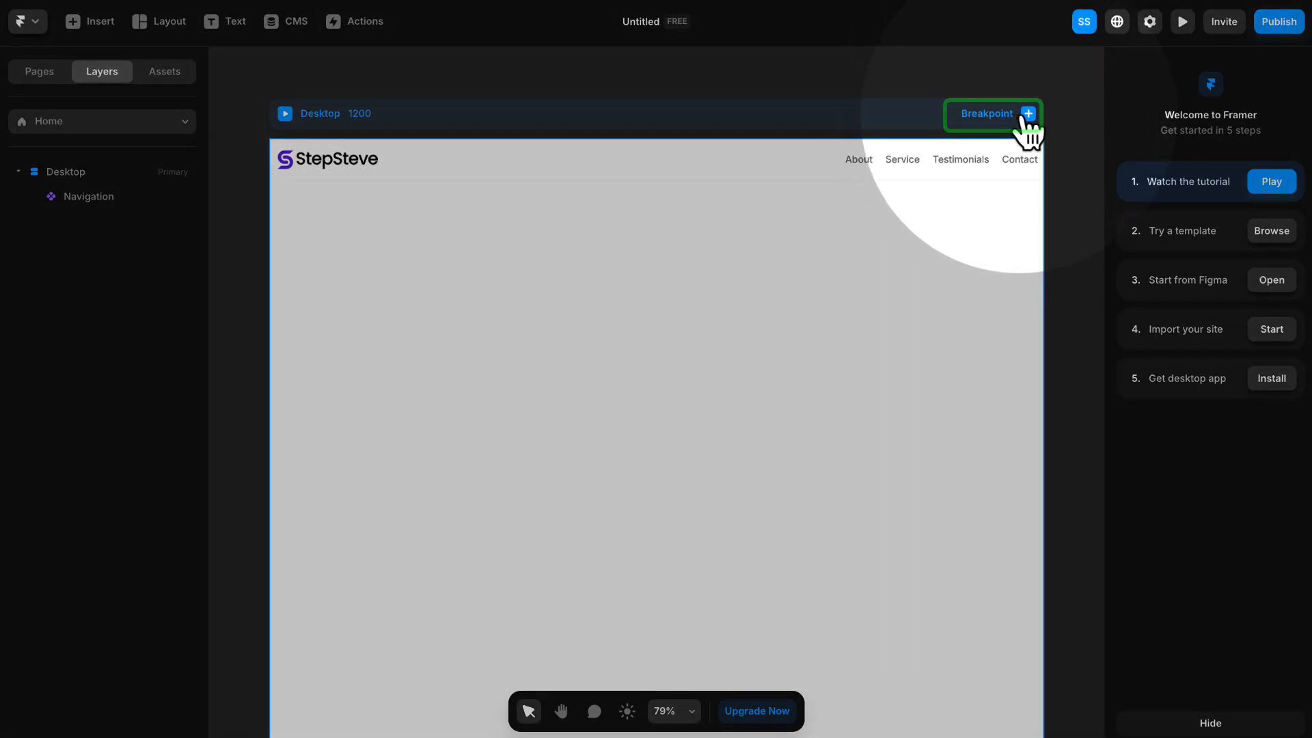
click(1021, 114)
click(992, 149)
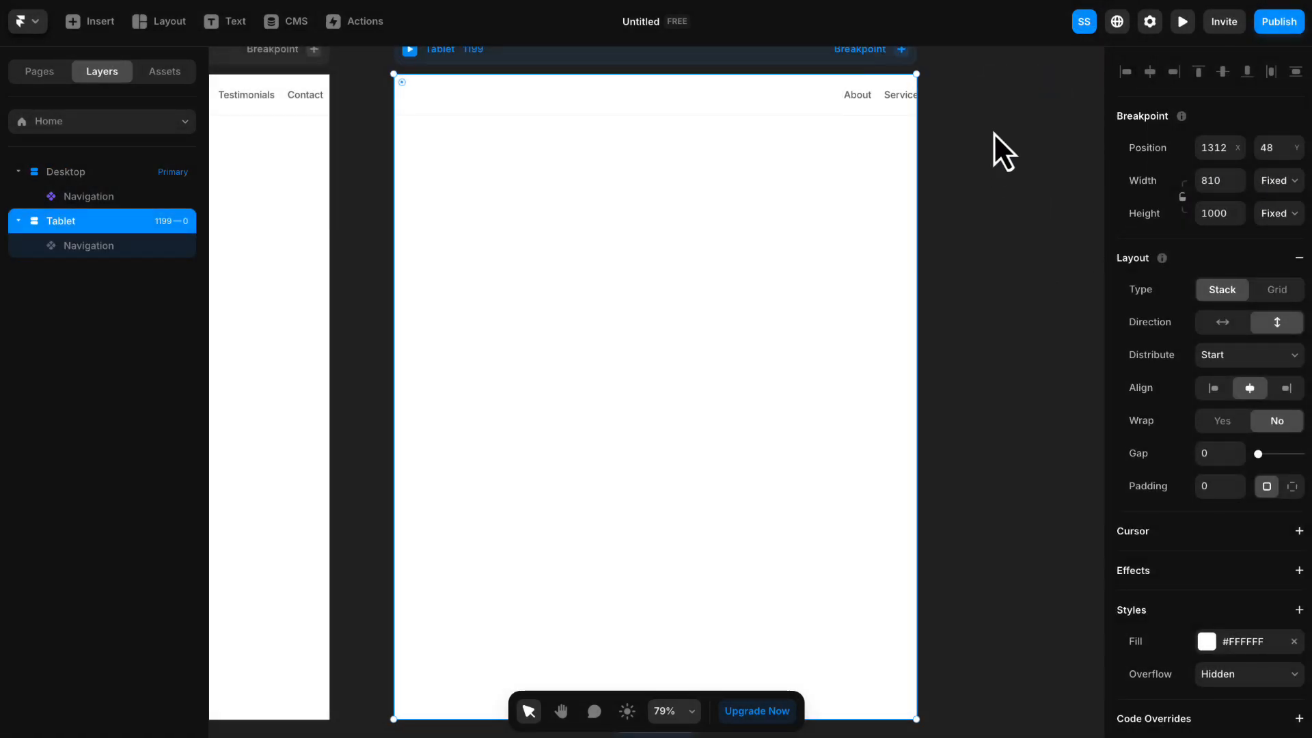
- Add a Phone breakpoint with a width of 390 beside the Tablet breakpoint on the Home page
key(space)
drag(980, 104, 1030, 179)
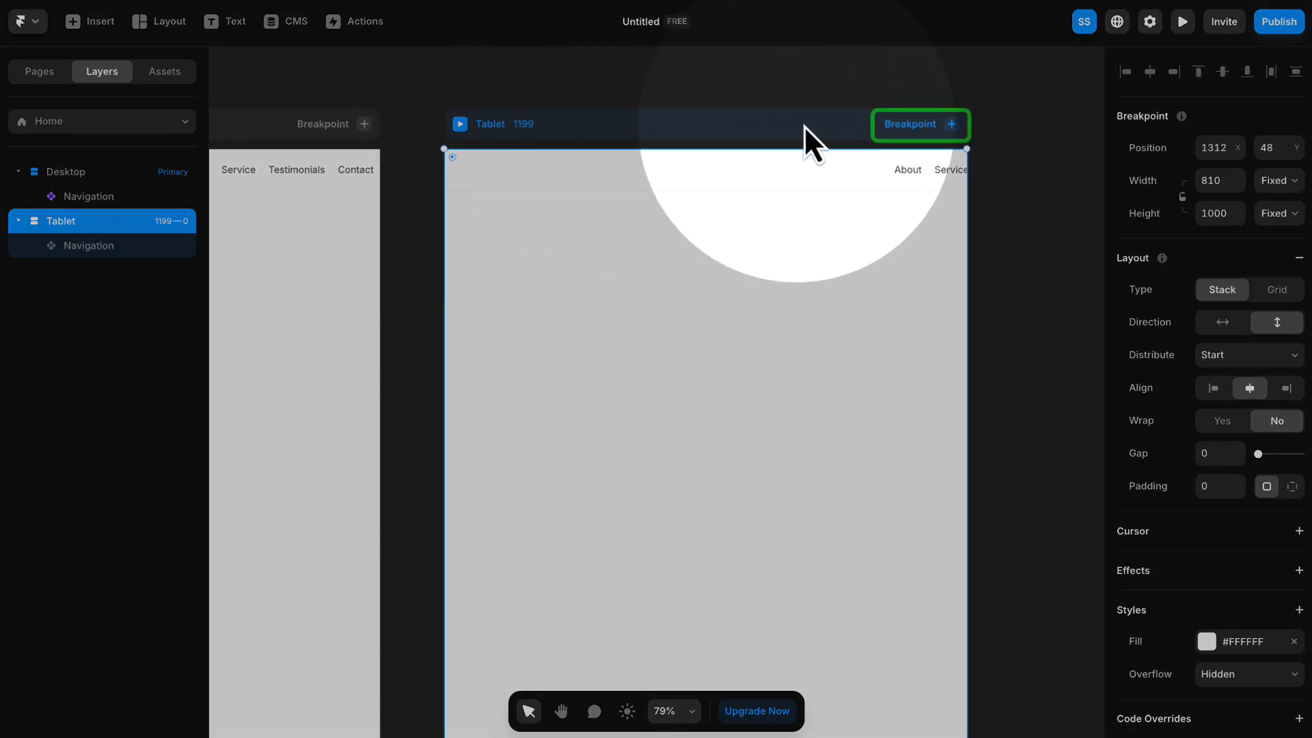
click(902, 127)
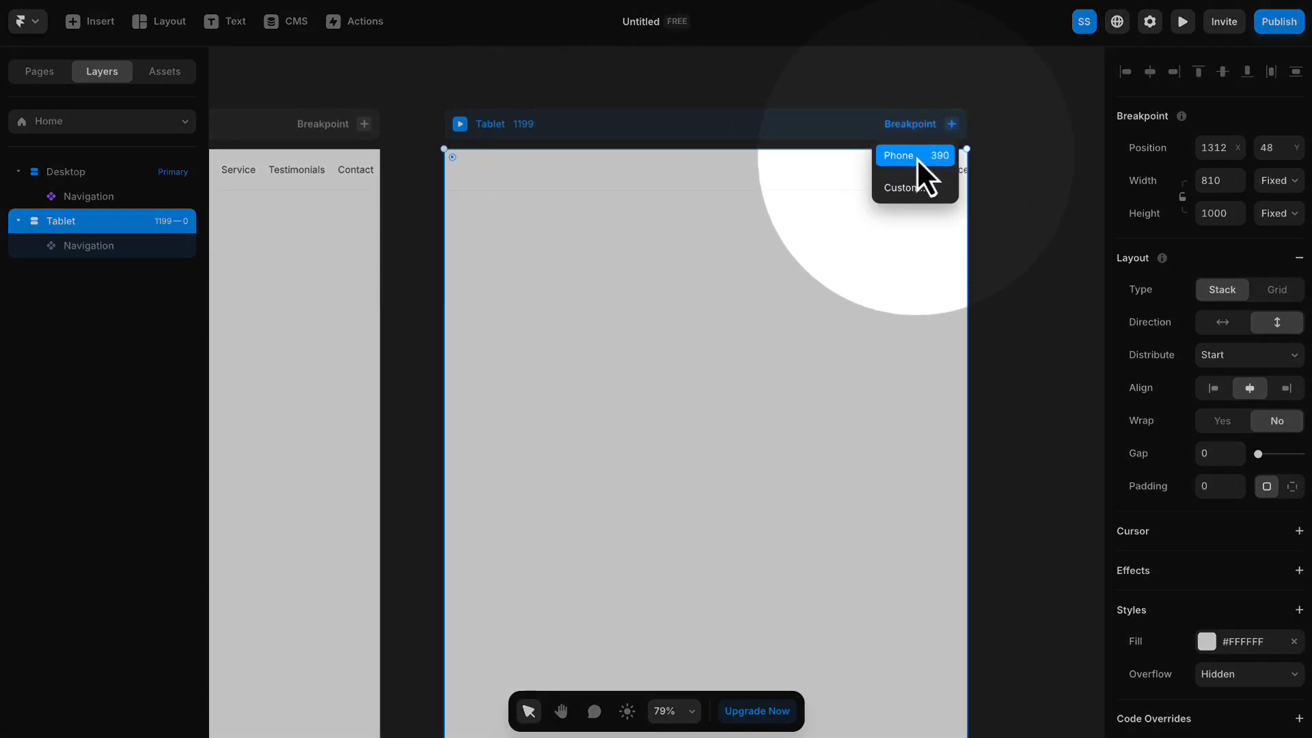
click(915, 158)
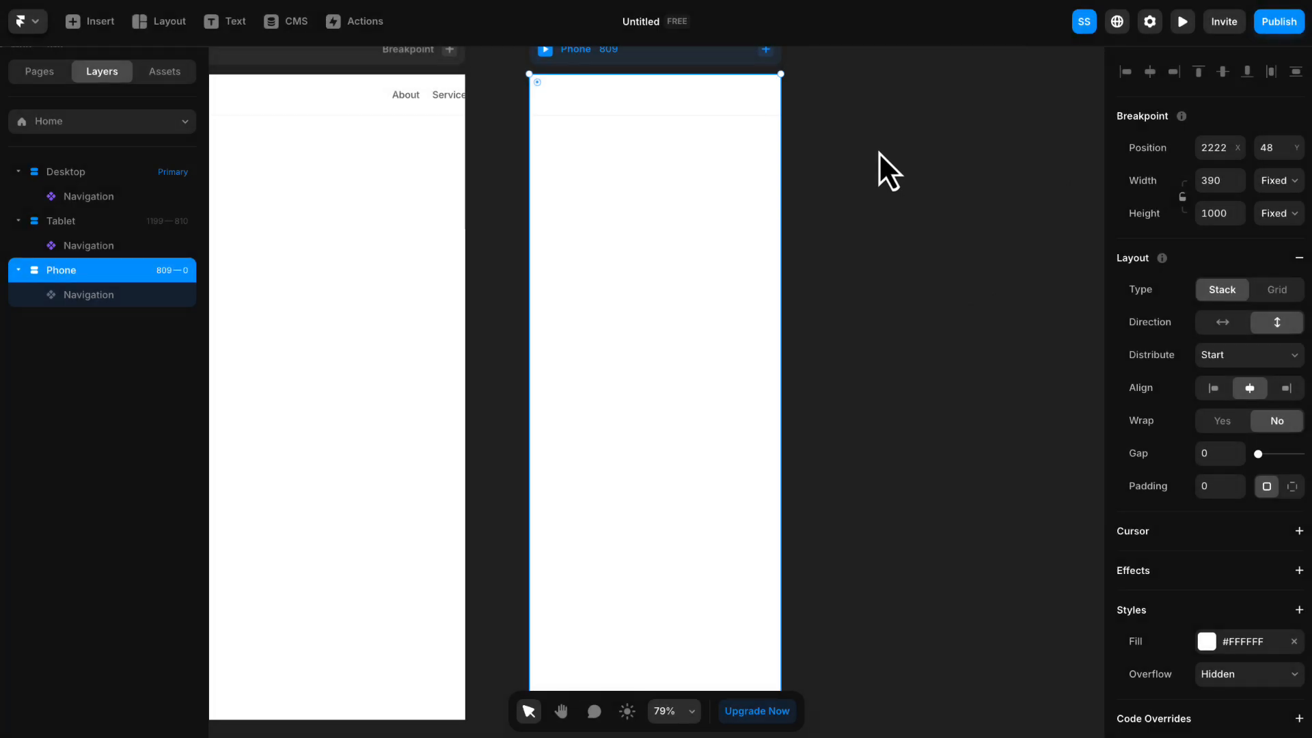
- Examine how the navigation bar fits the Desktop, Tablet and Phone breakpoints of the Home page
key(space)
drag(879, 164, 1142, 228)
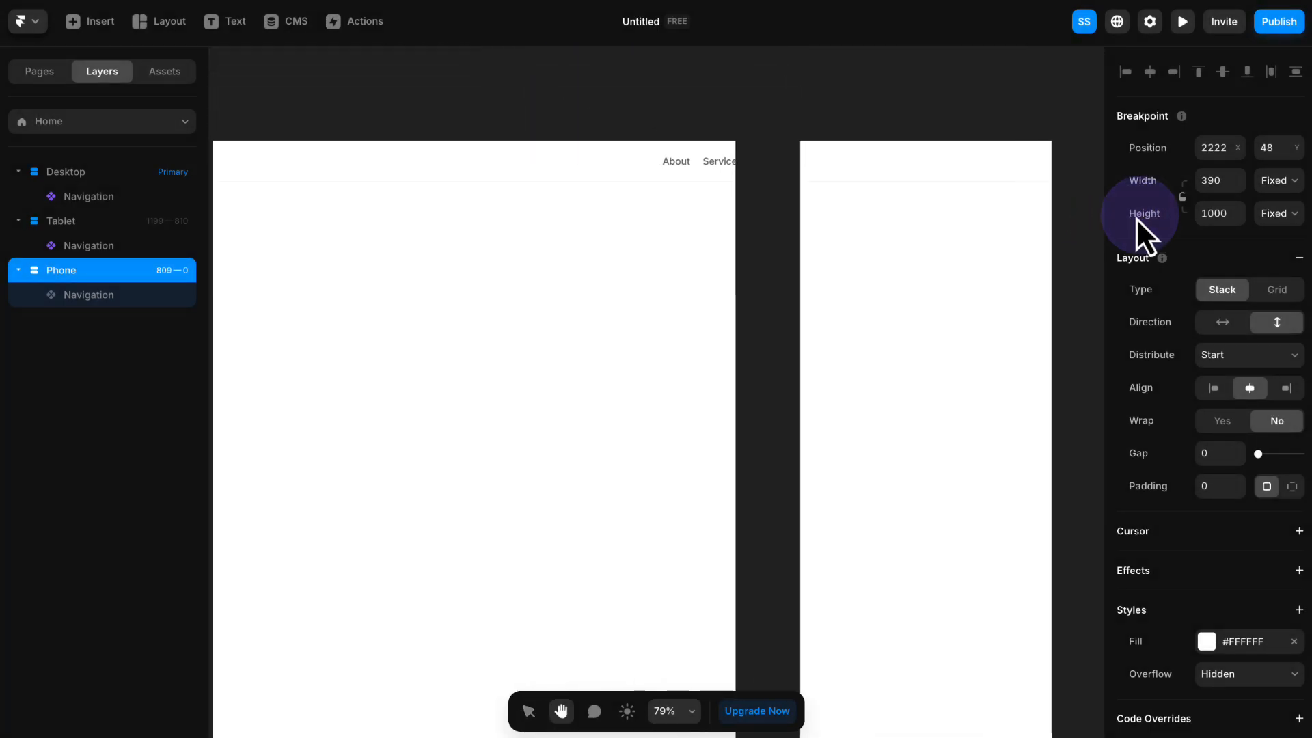
scroll(889, 243, down, 2)
key(space)
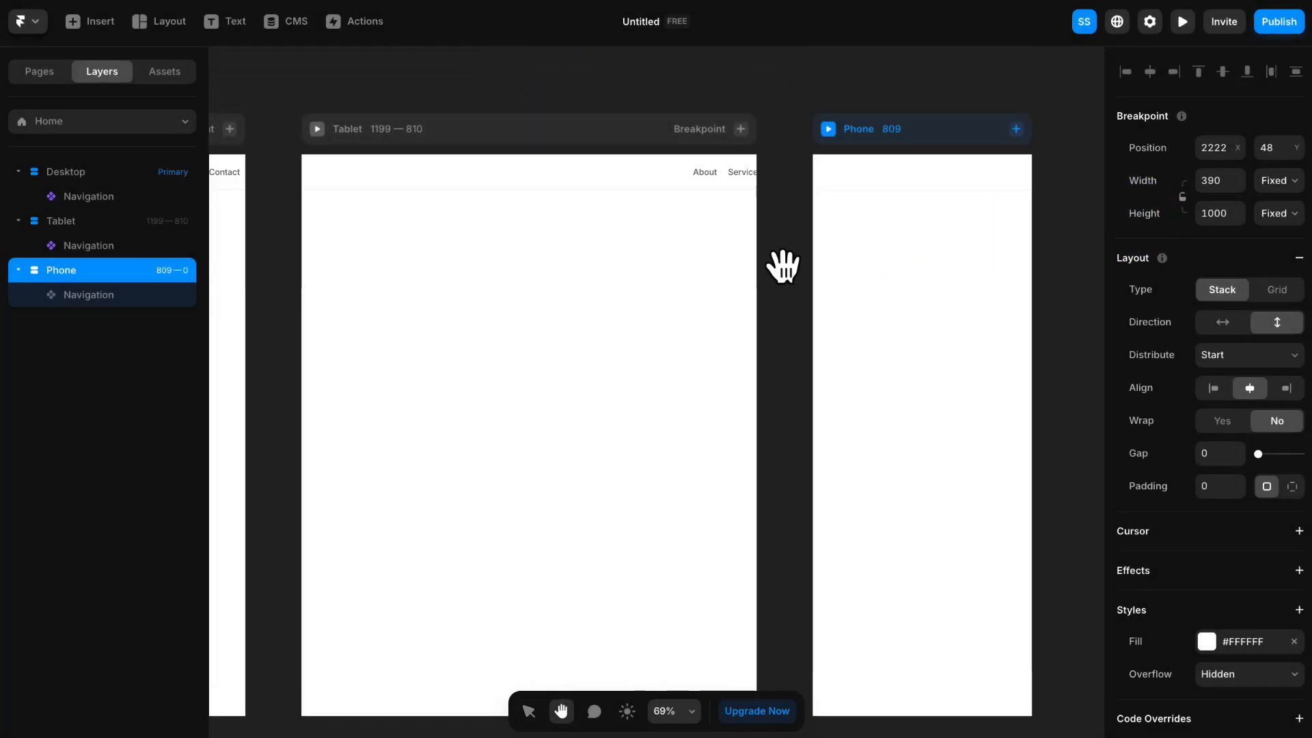
drag(782, 270, 868, 214)
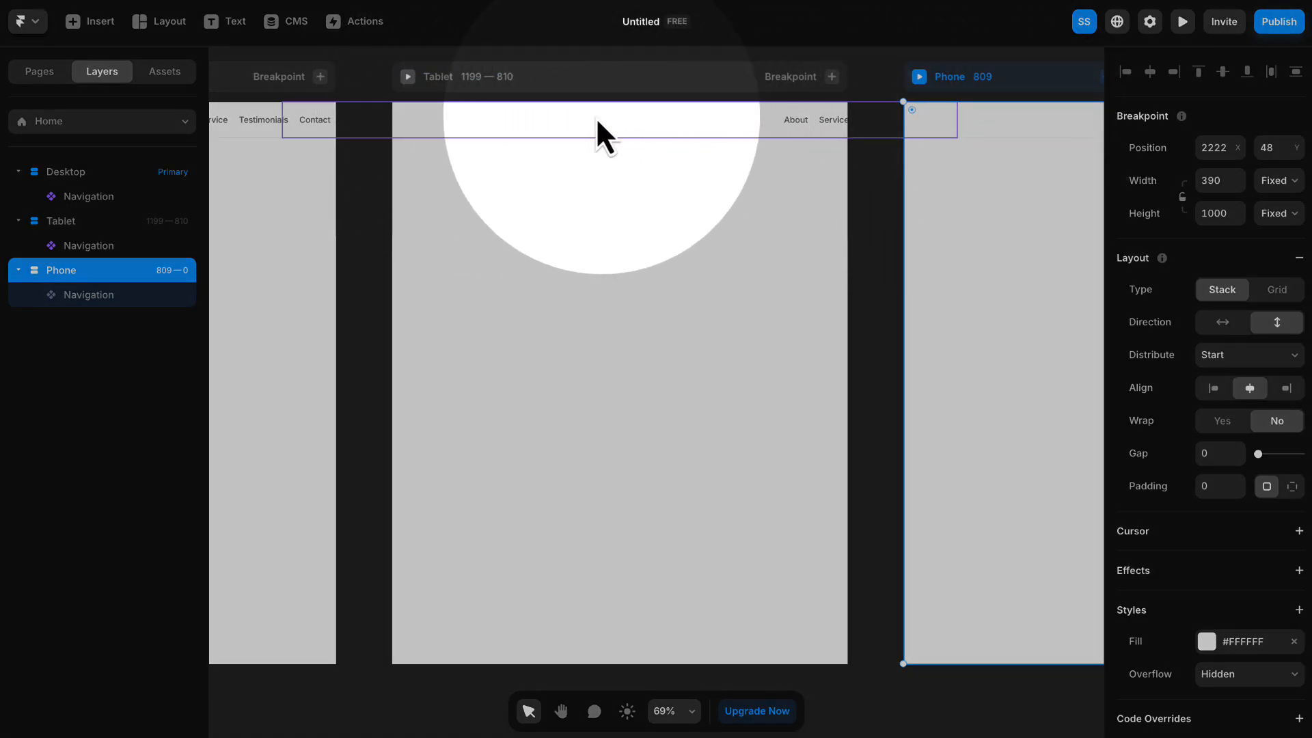
scroll(597, 184, down, 2)
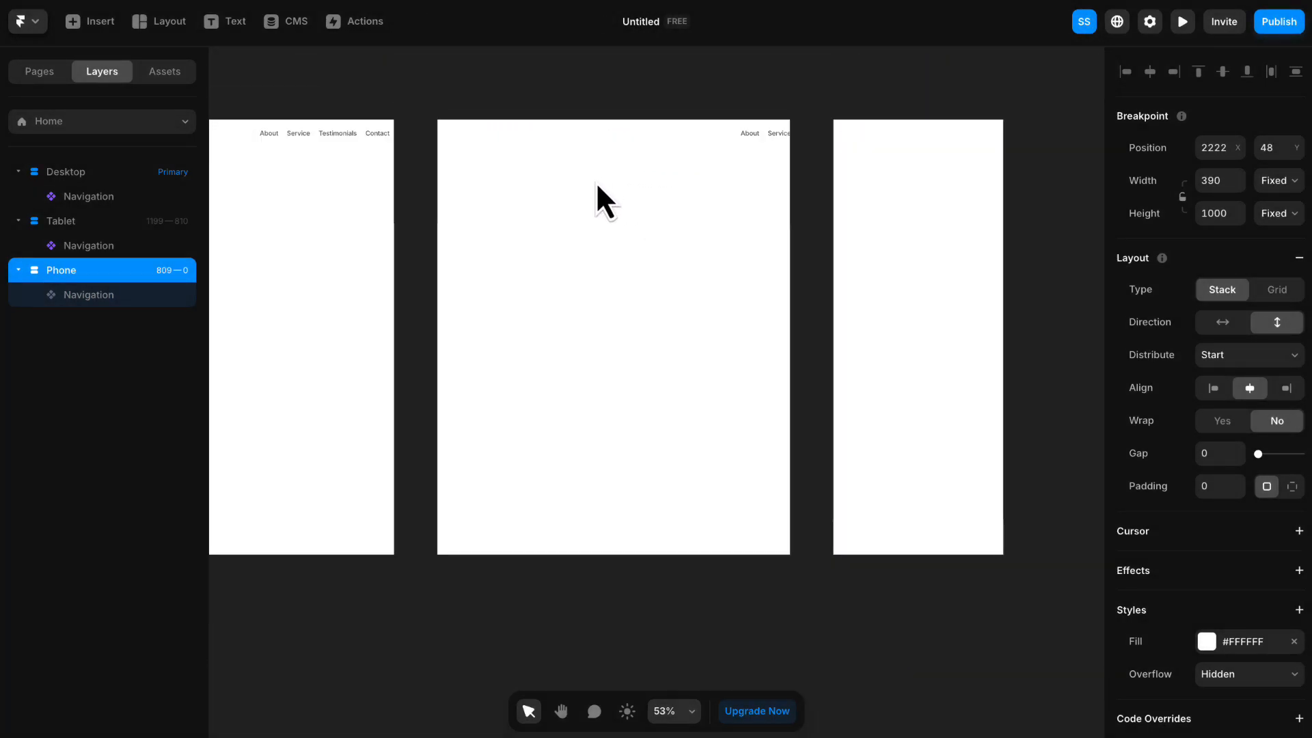
key(space)
drag(489, 171, 977, 174)
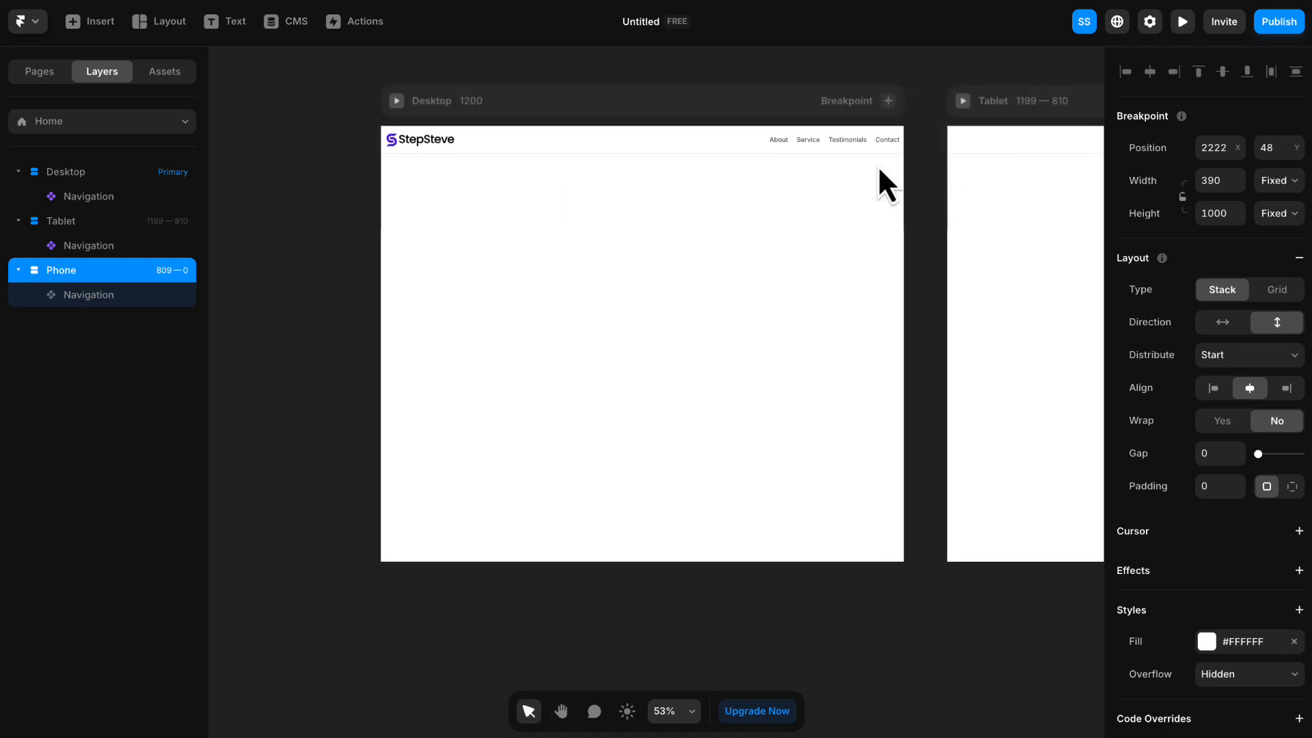
- Set the width sizing of the Desktop breakpoint's navigation to Fill
click(512, 140)
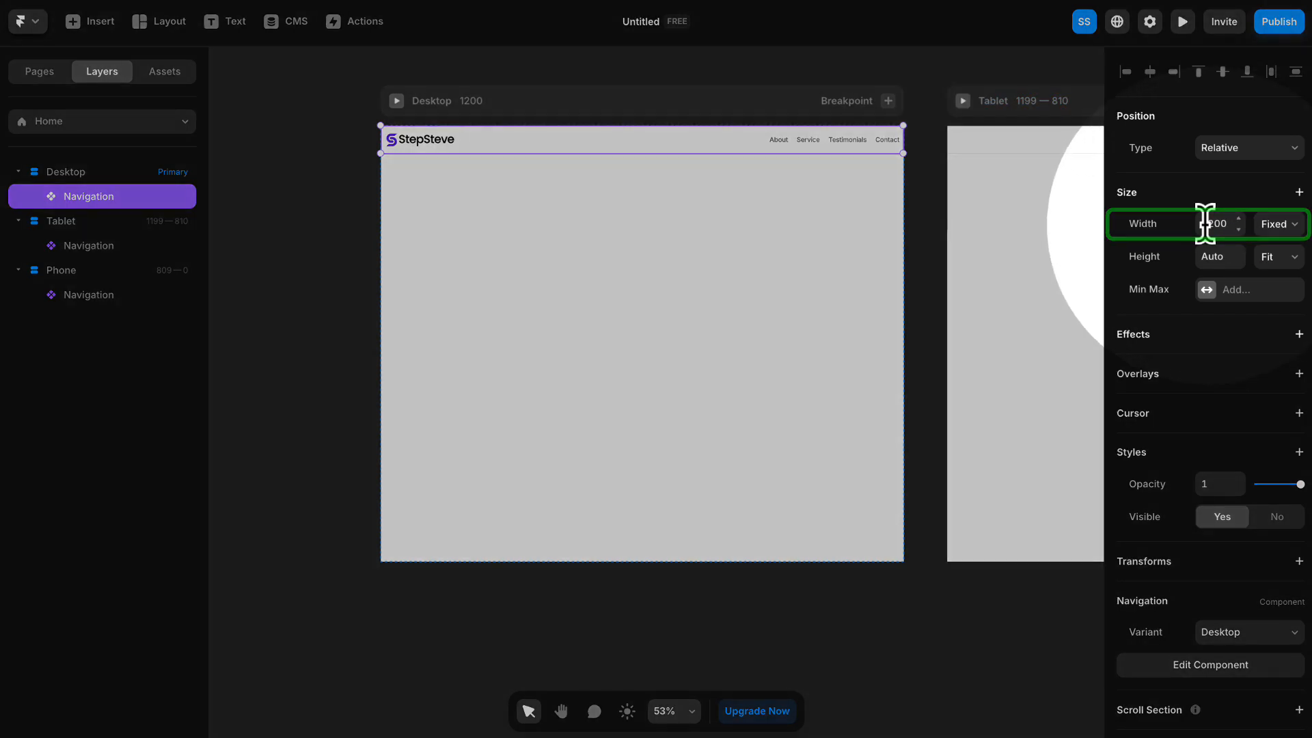
click(1270, 229)
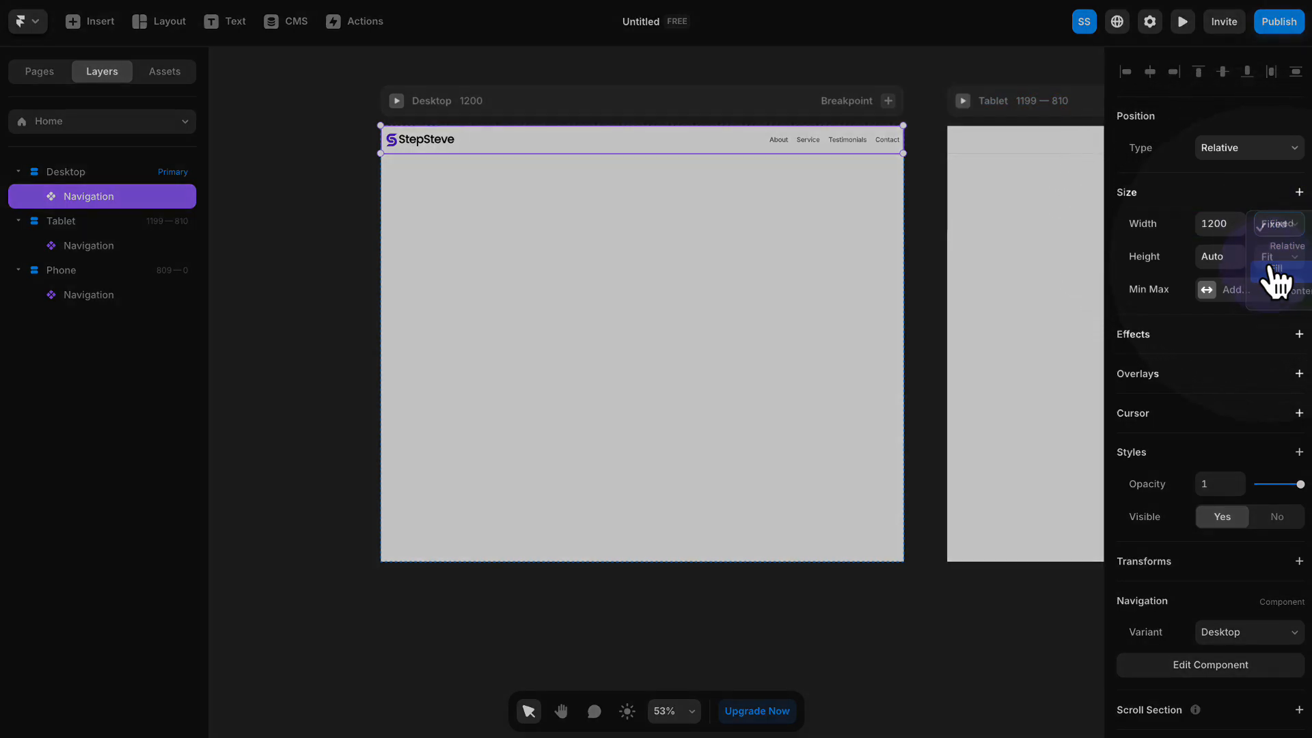
click(1272, 270)
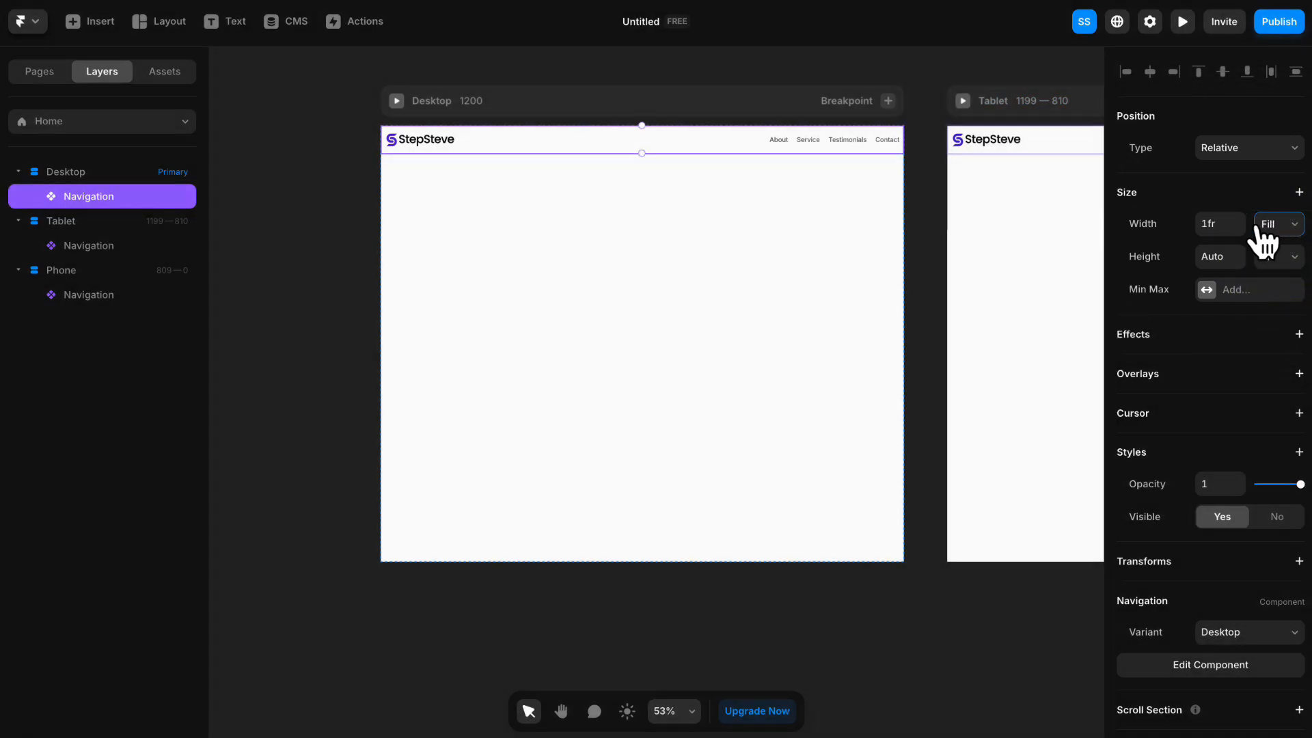
click(903, 63)
key(space)
drag(1014, 70, 583, 88)
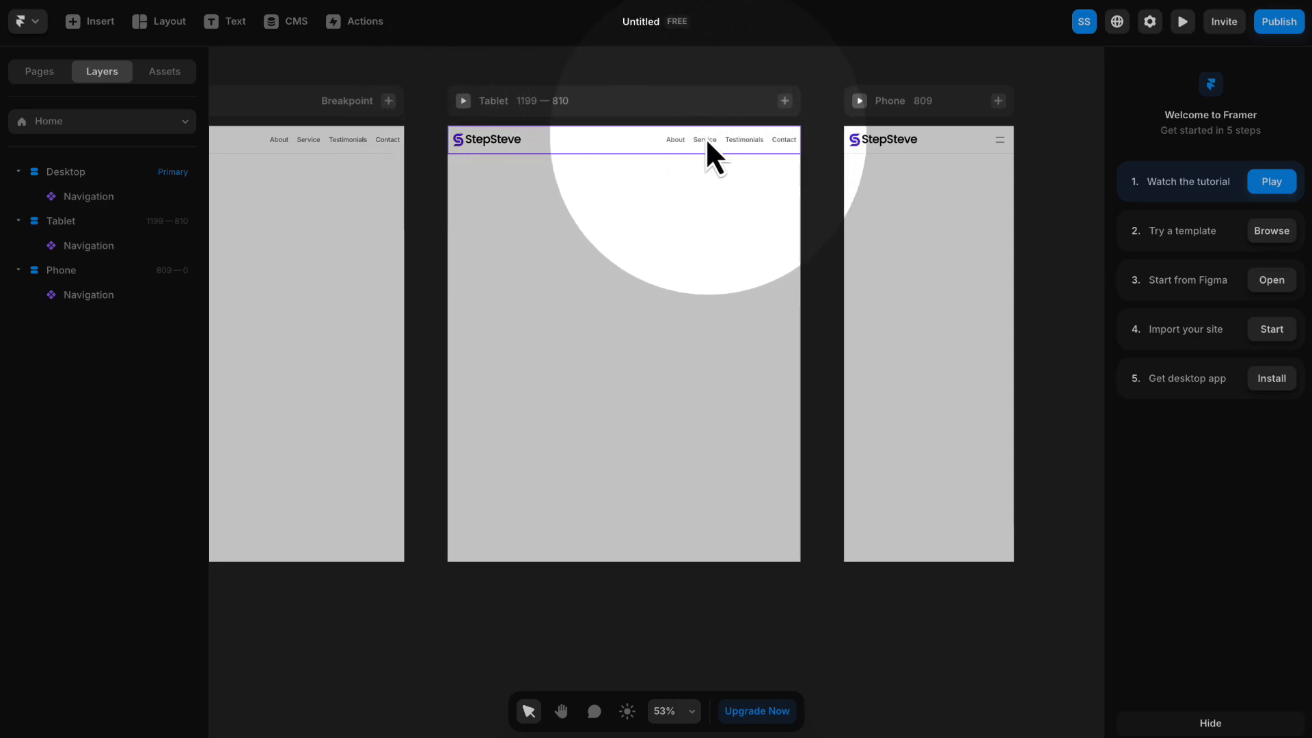
click(229, 137)
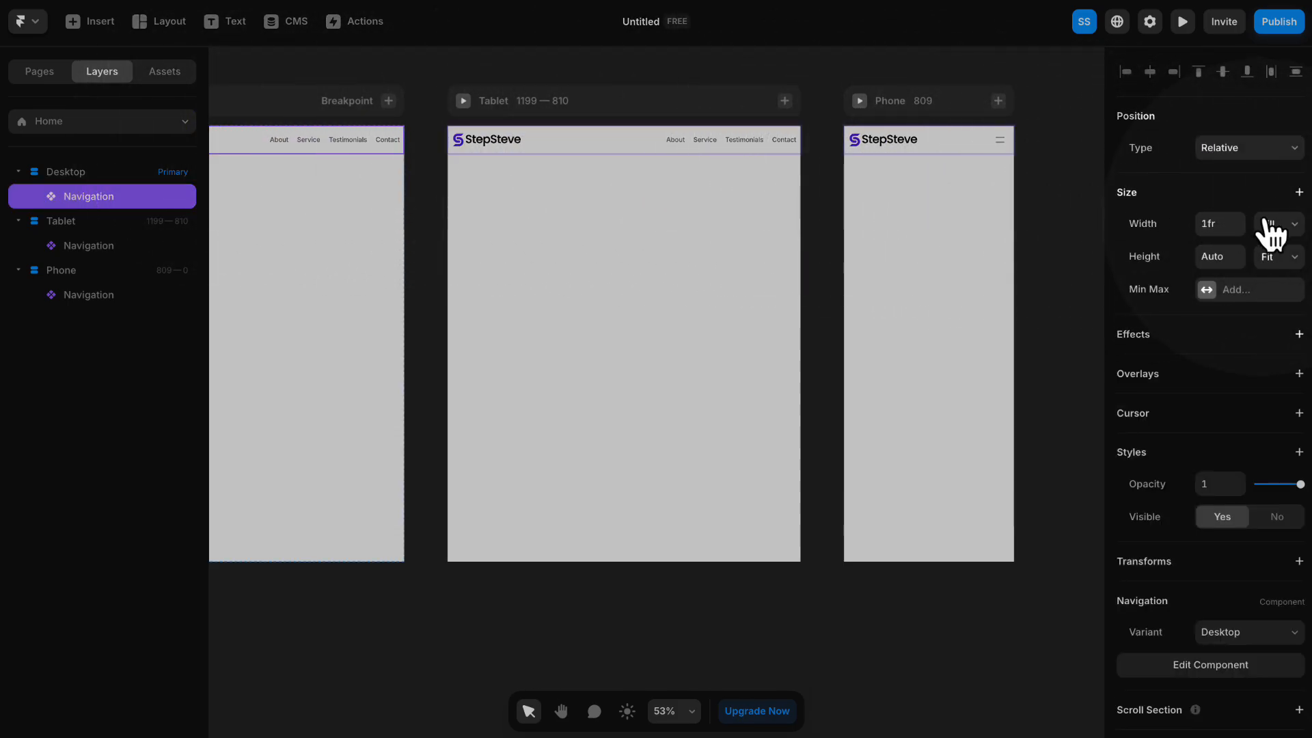
click(1272, 226)
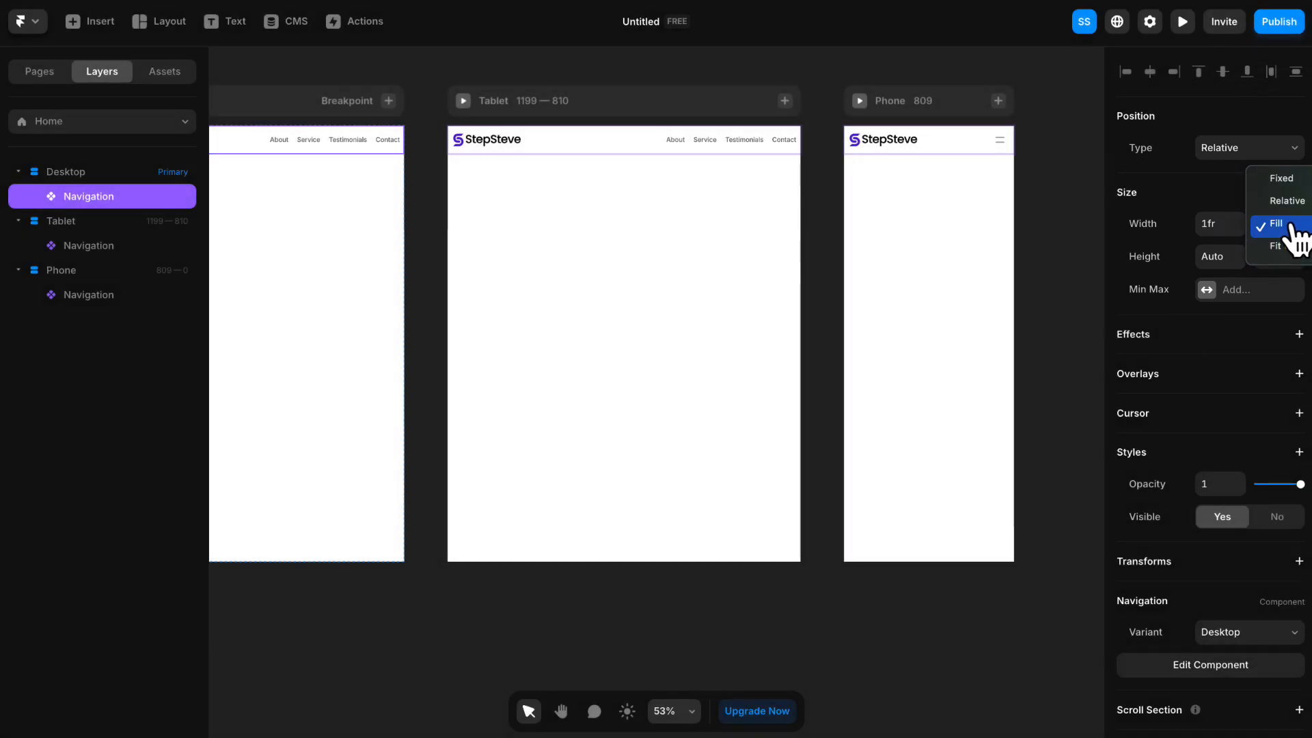
click(1291, 226)
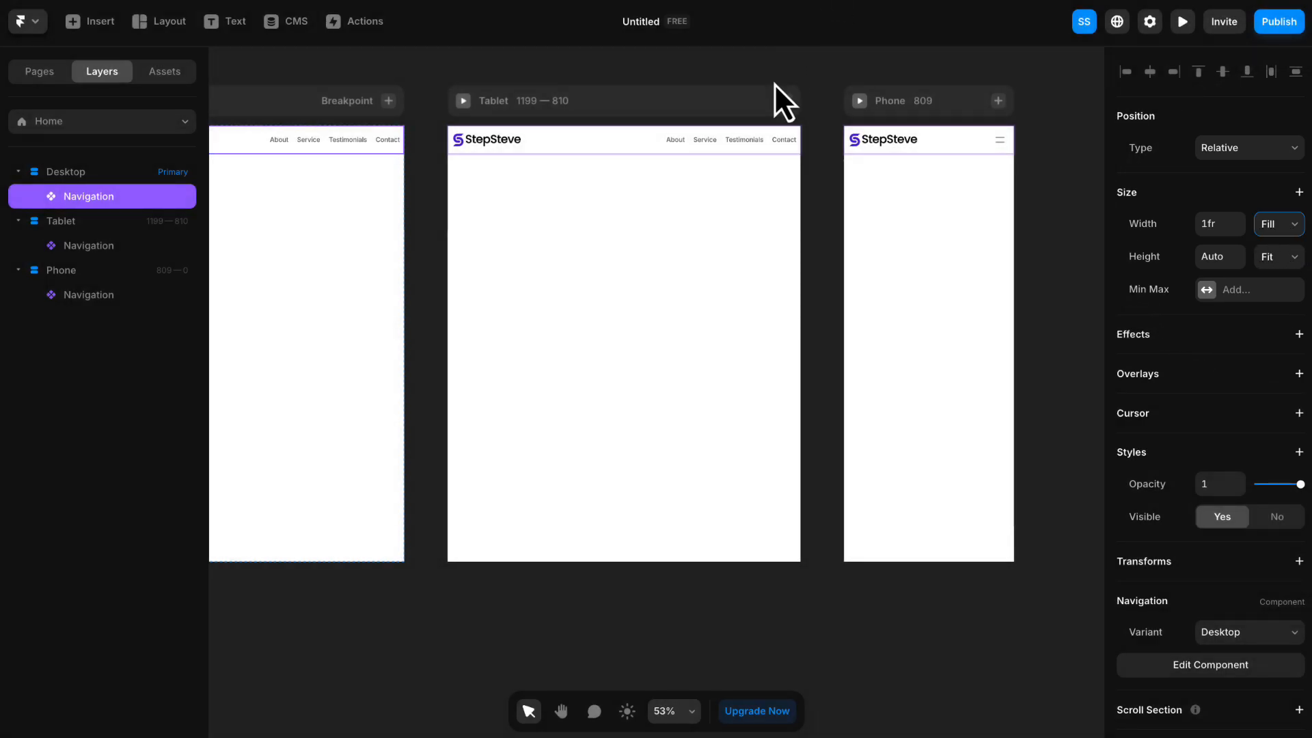
- Examine how the full-width navigation spans the Desktop, Tablet and Phone breakpoints
click(733, 68)
key(space)
drag(592, 67, 695, 65)
scroll(687, 164, down, 1)
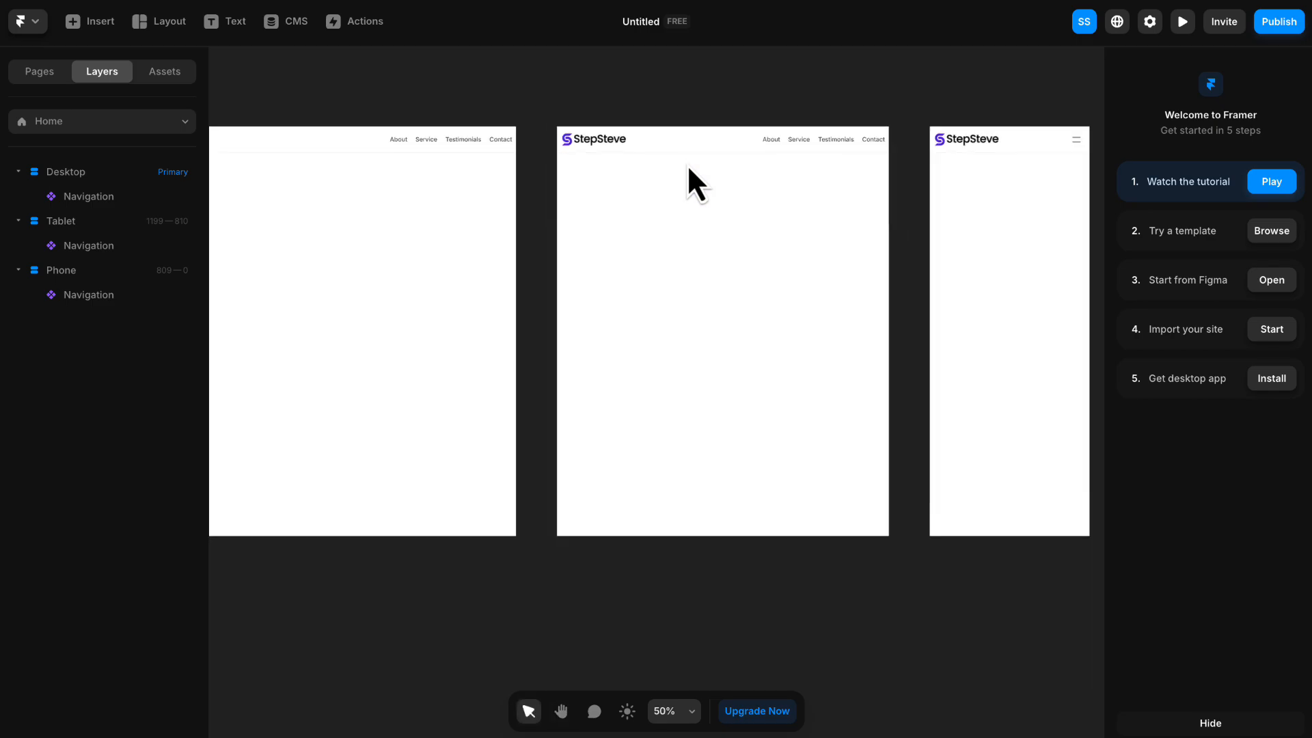
scroll(687, 164, down, 1)
key(space)
drag(682, 161, 726, 189)
scroll(726, 156, down, 1)
scroll(726, 156, down, 1)
key(space)
key(space)
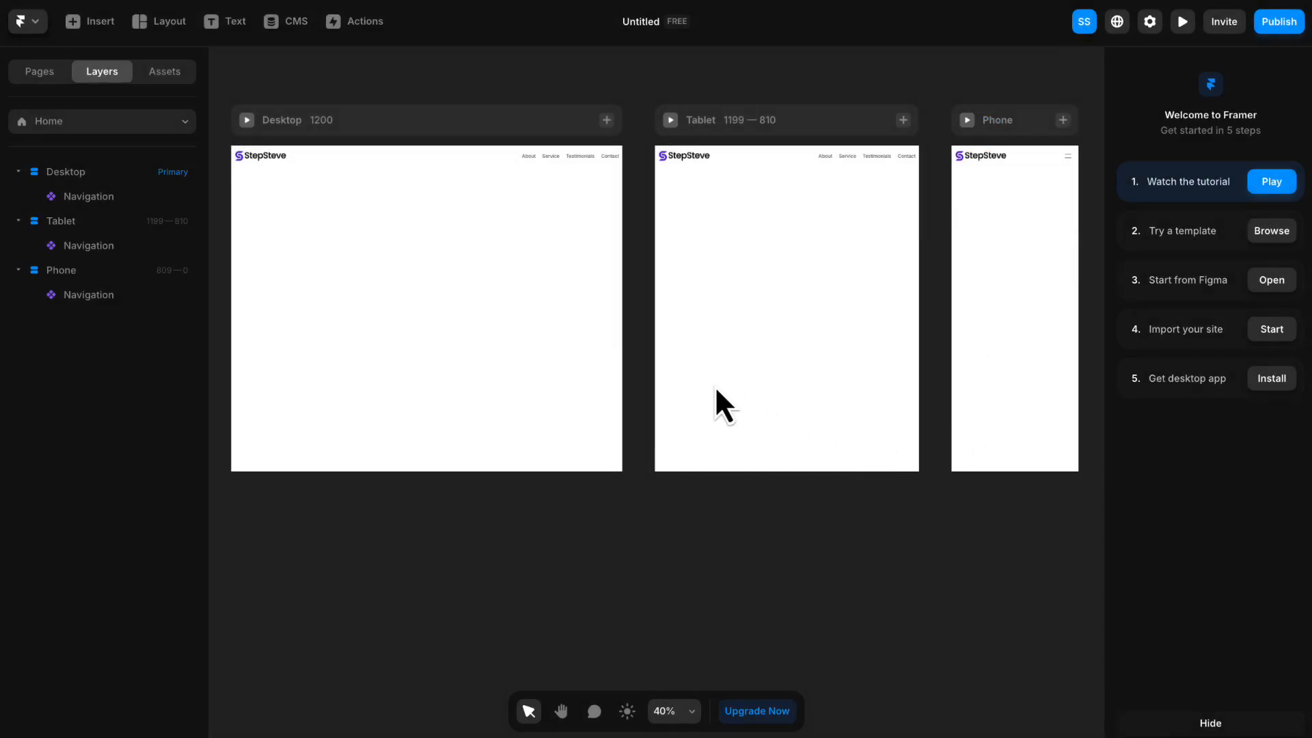
- Draw a frame about 433 by 325 below the navigation on the Desktop breakpoint
click(141, 27)
click(182, 64)
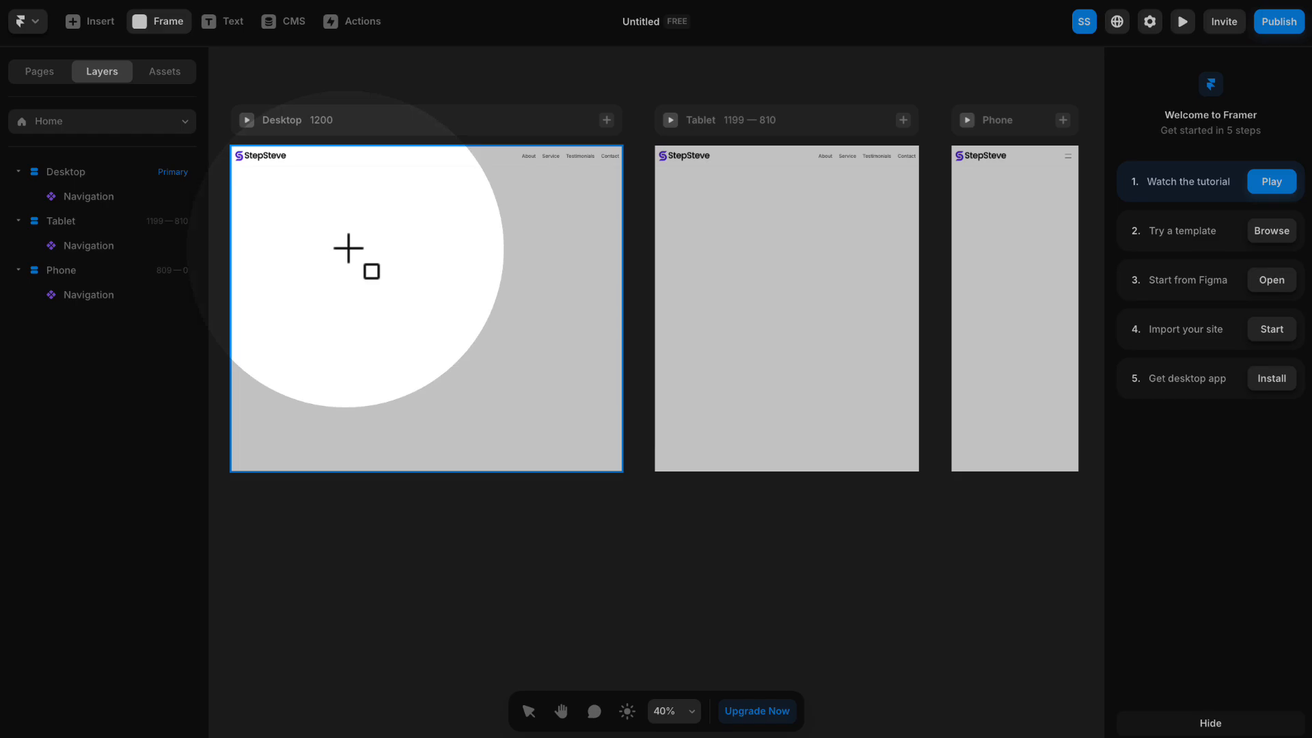
drag(348, 231, 467, 320)
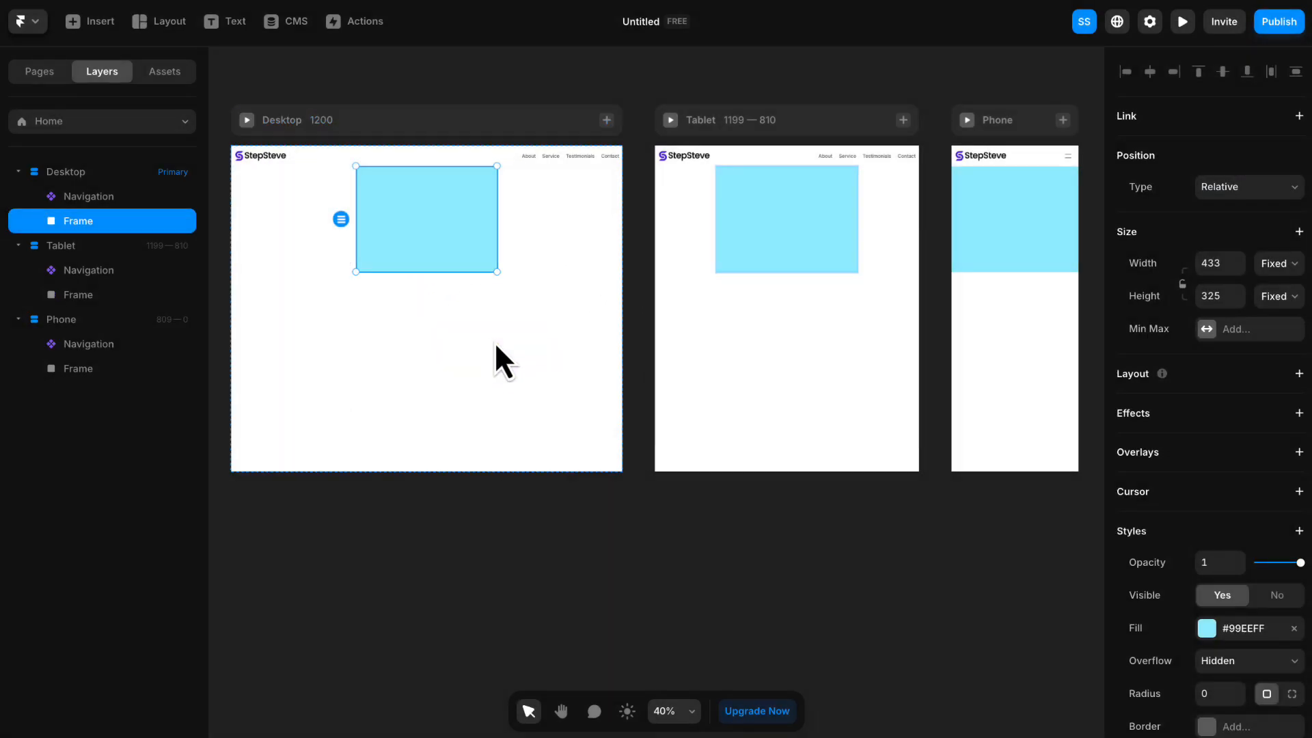
key(space)
drag(592, 309, 570, 324)
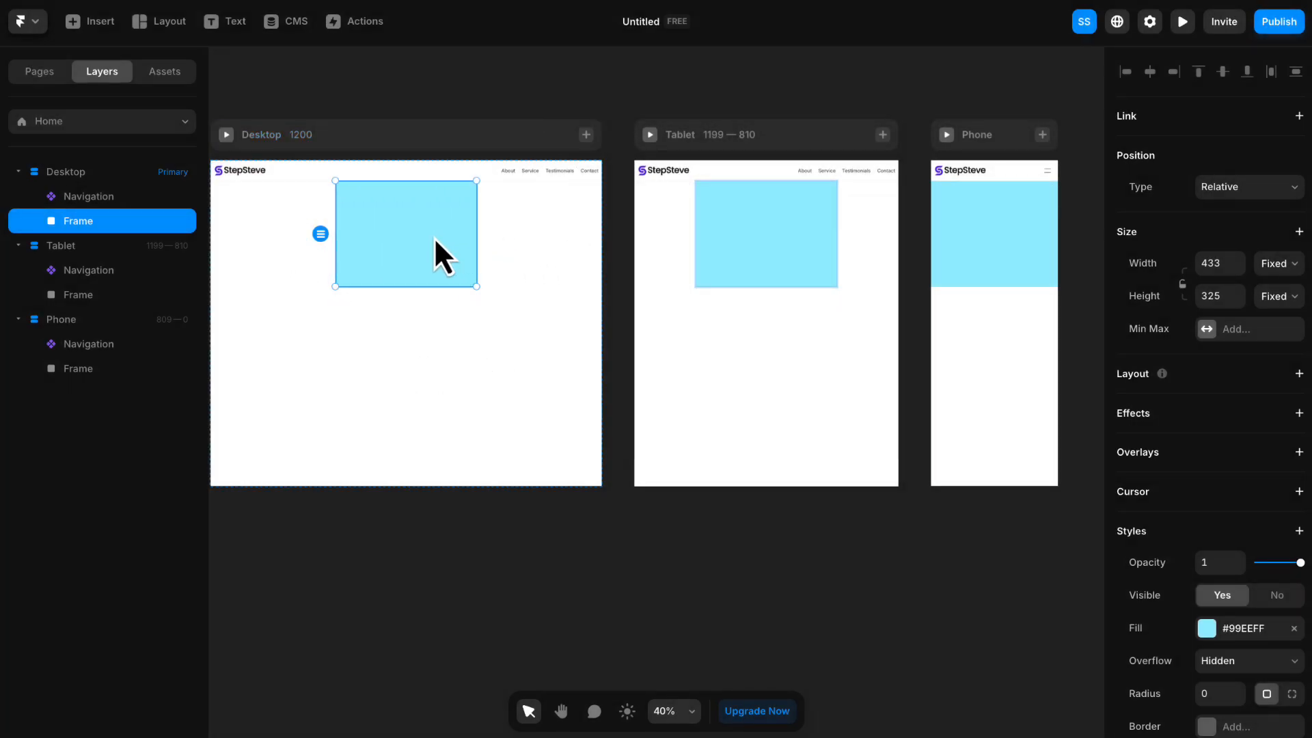
- Delete the light blue frame from the Tablet breakpoint and from the Phone breakpoint
click(757, 234)
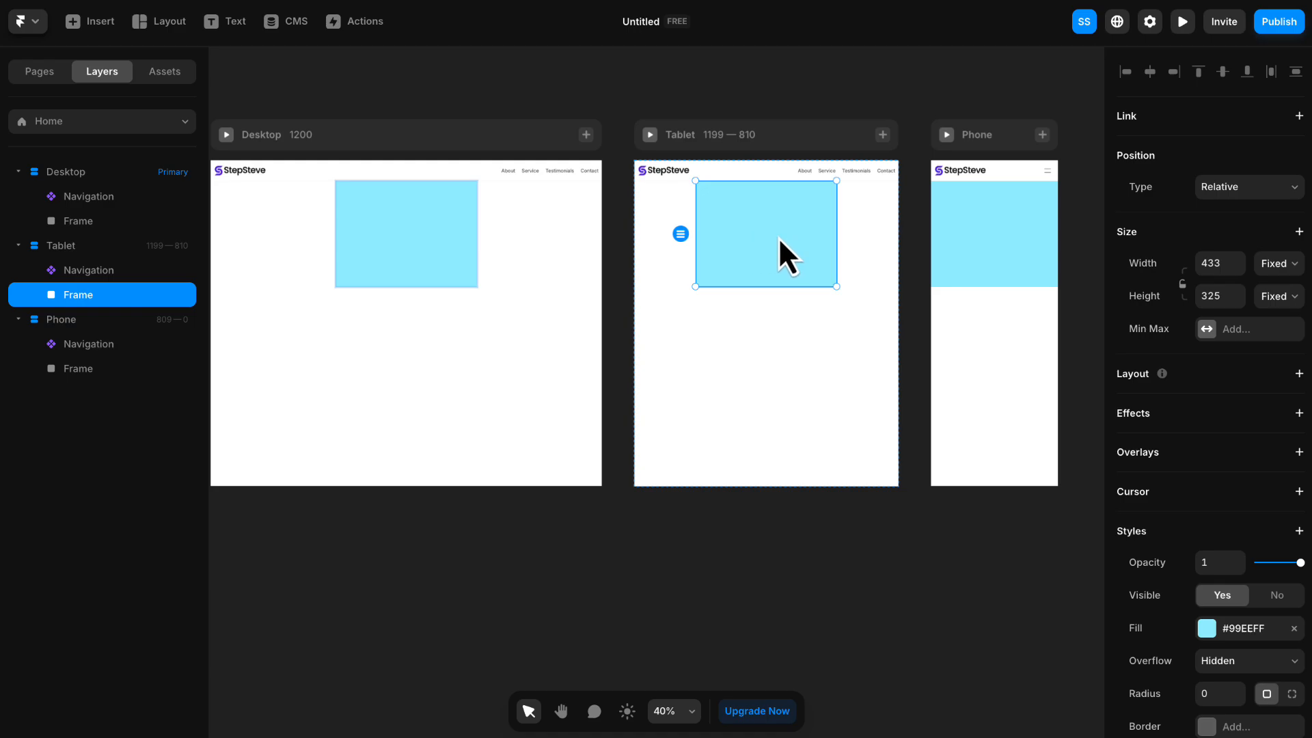
key(Delete)
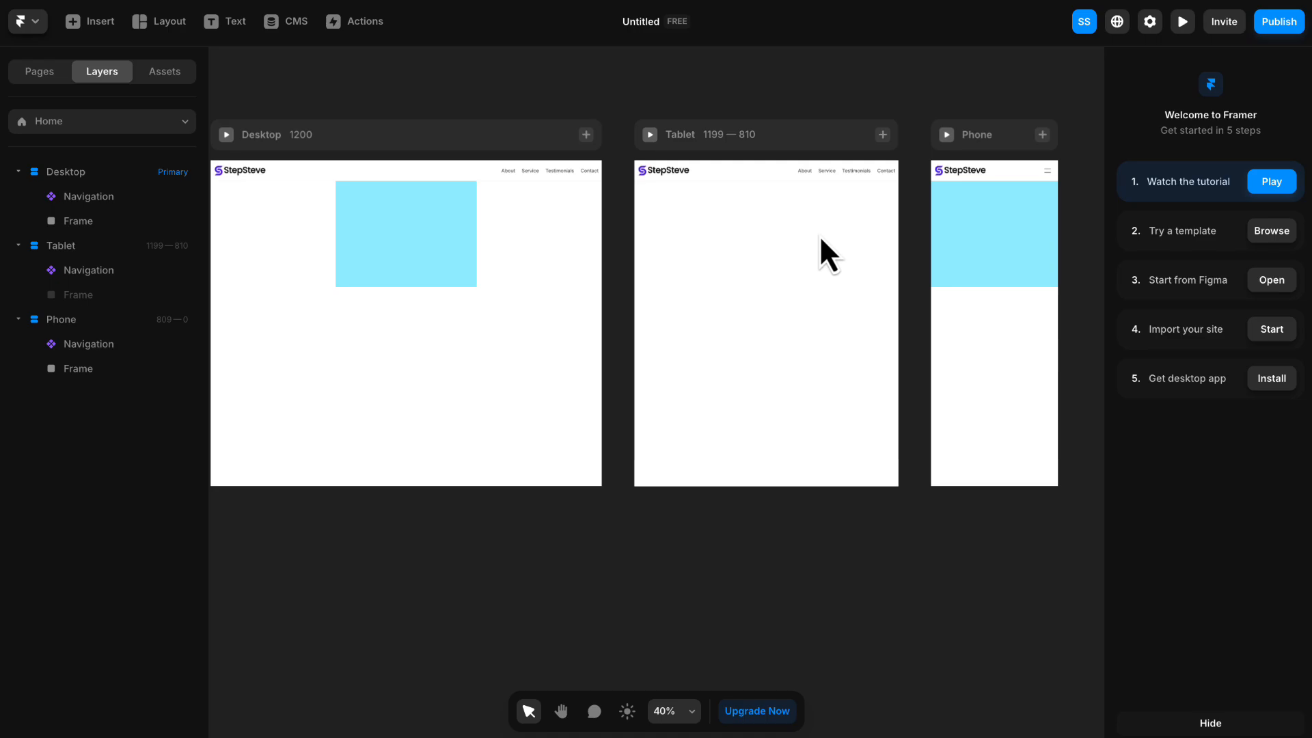
click(978, 238)
key(Delete)
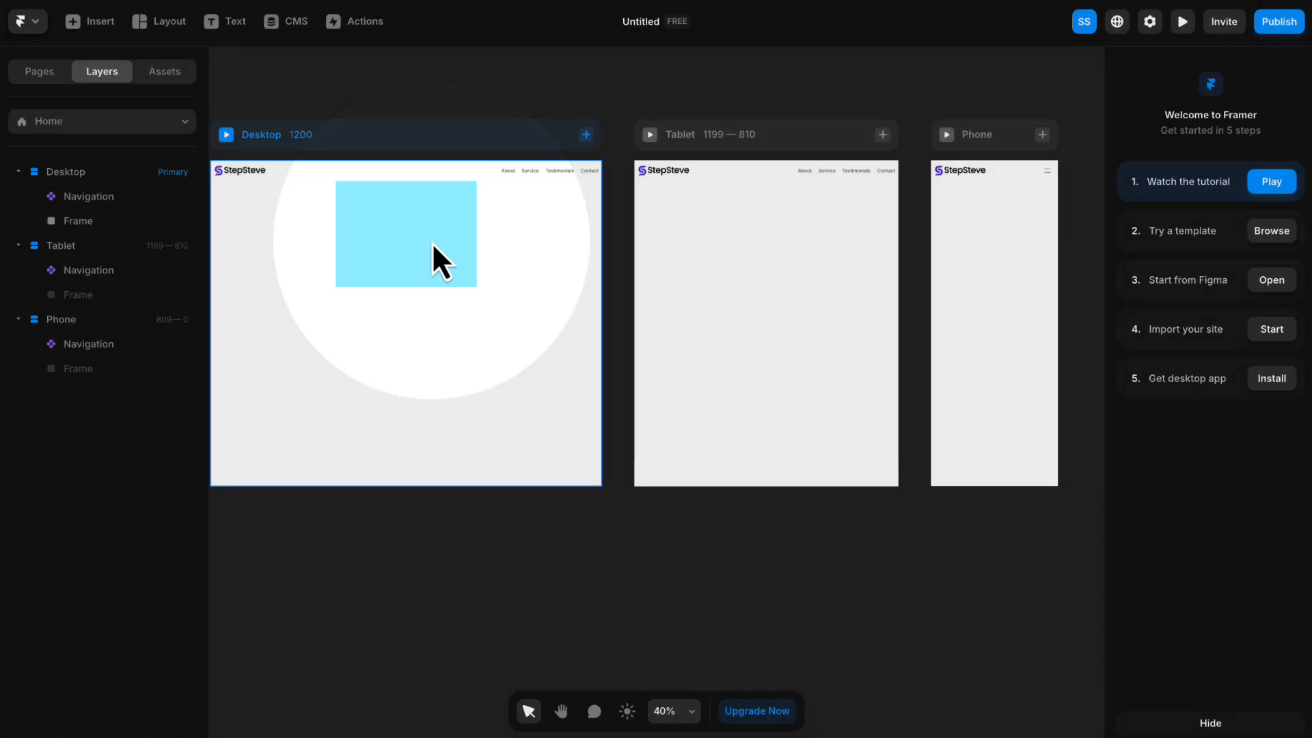
- Delete the light blue frame from the primary Desktop breakpoint
key(space)
drag(438, 246, 484, 244)
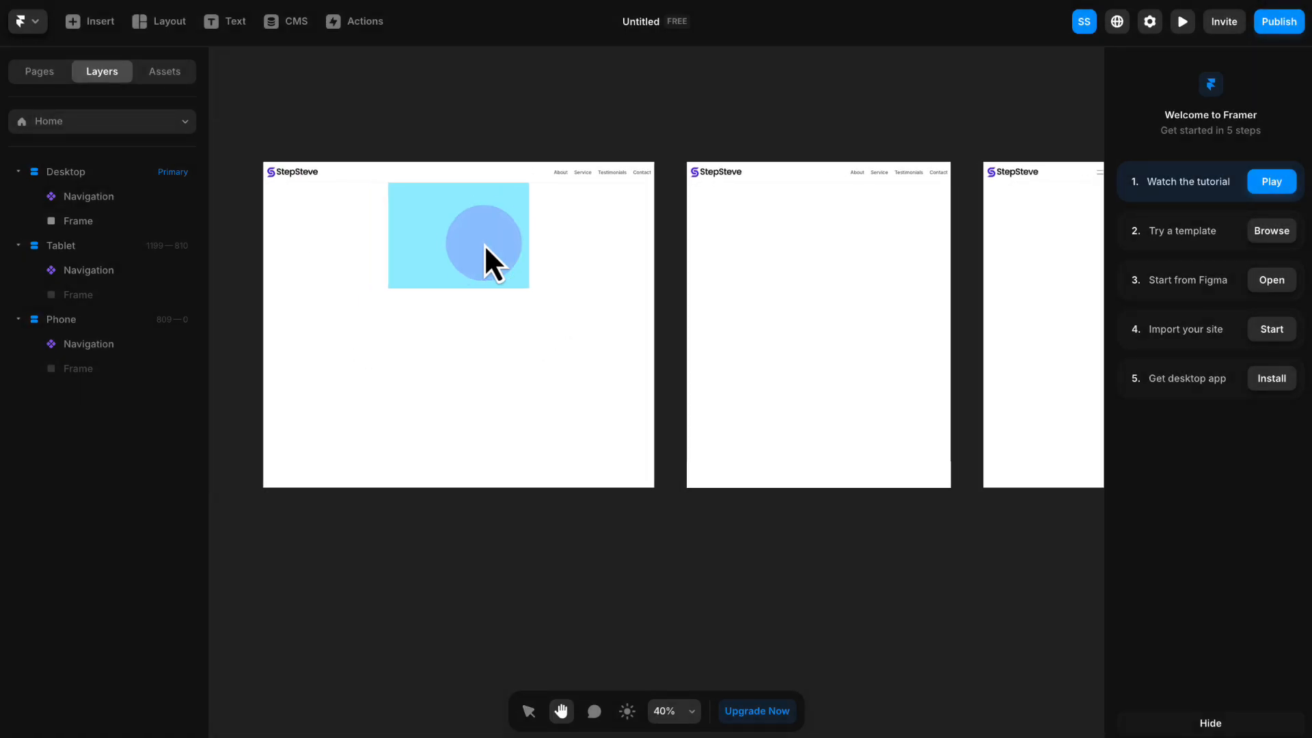
click(504, 239)
key(Delete)
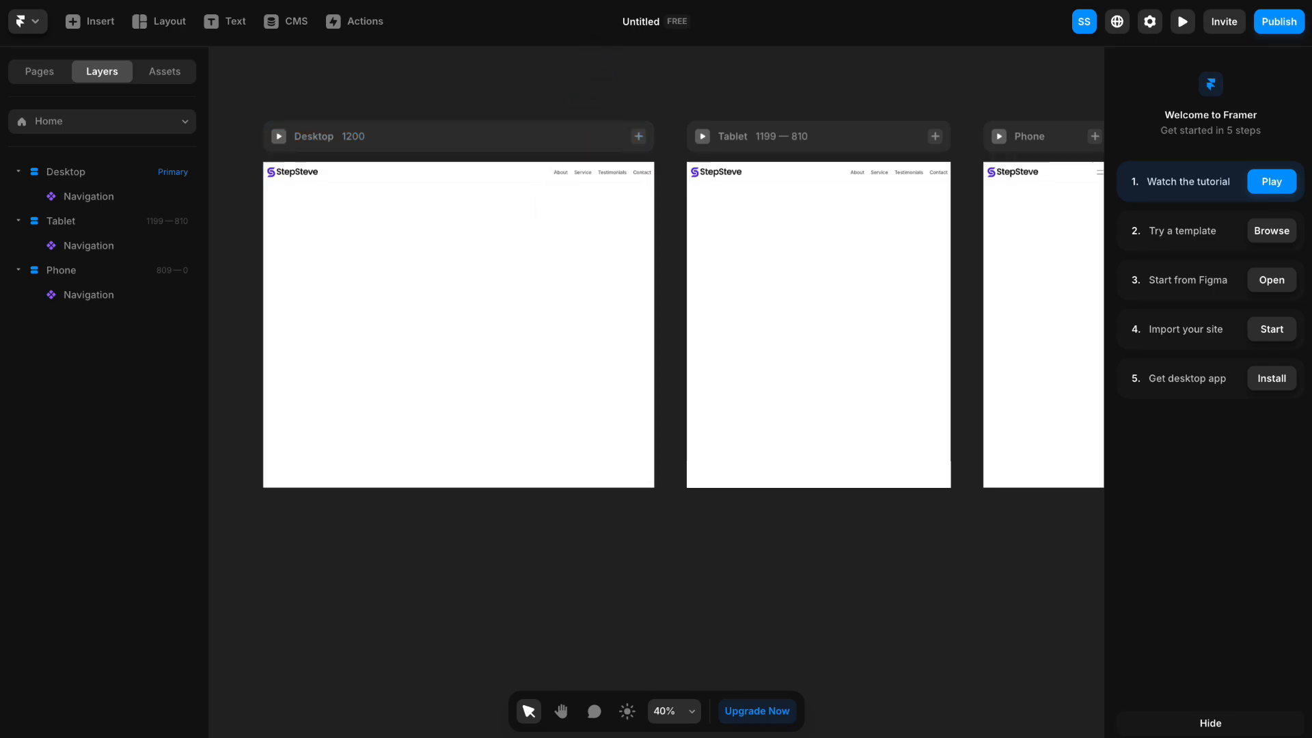
- Check which navigation variant the Phone breakpoint uses
key(space)
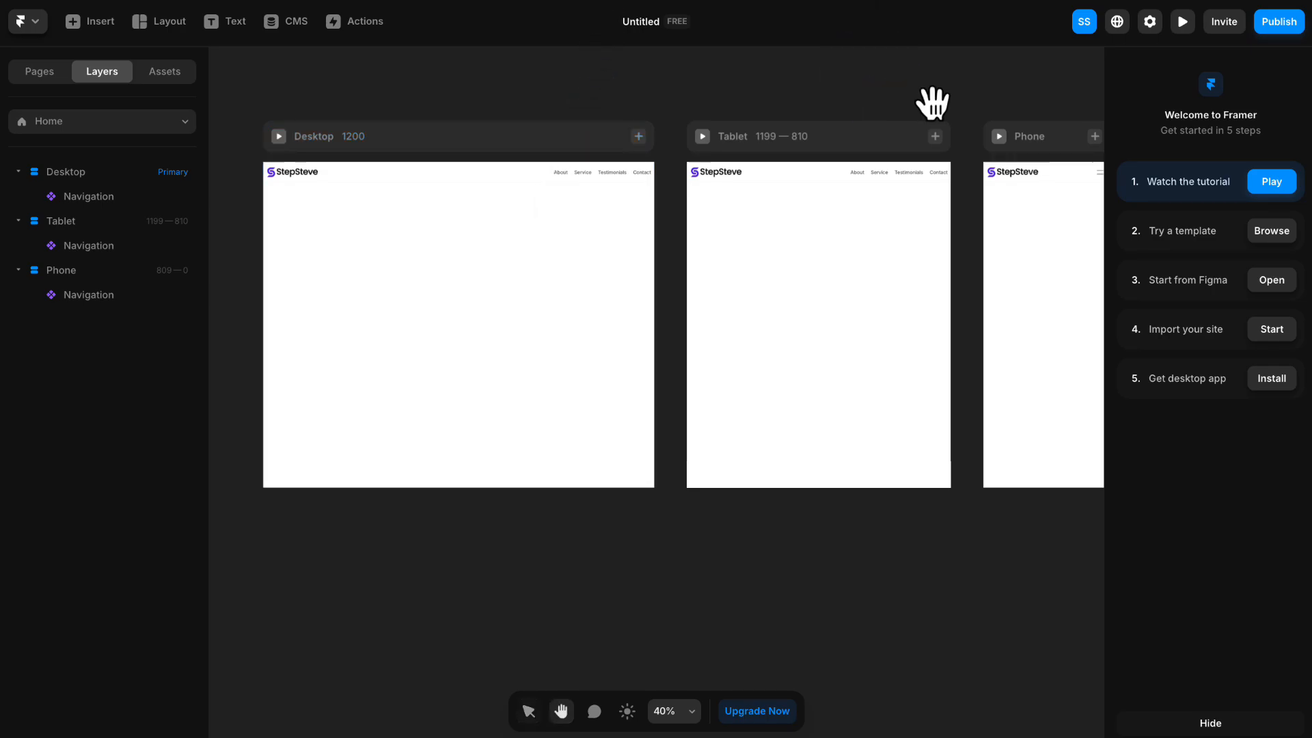
drag(932, 106, 861, 97)
scroll(957, 203, up, 5)
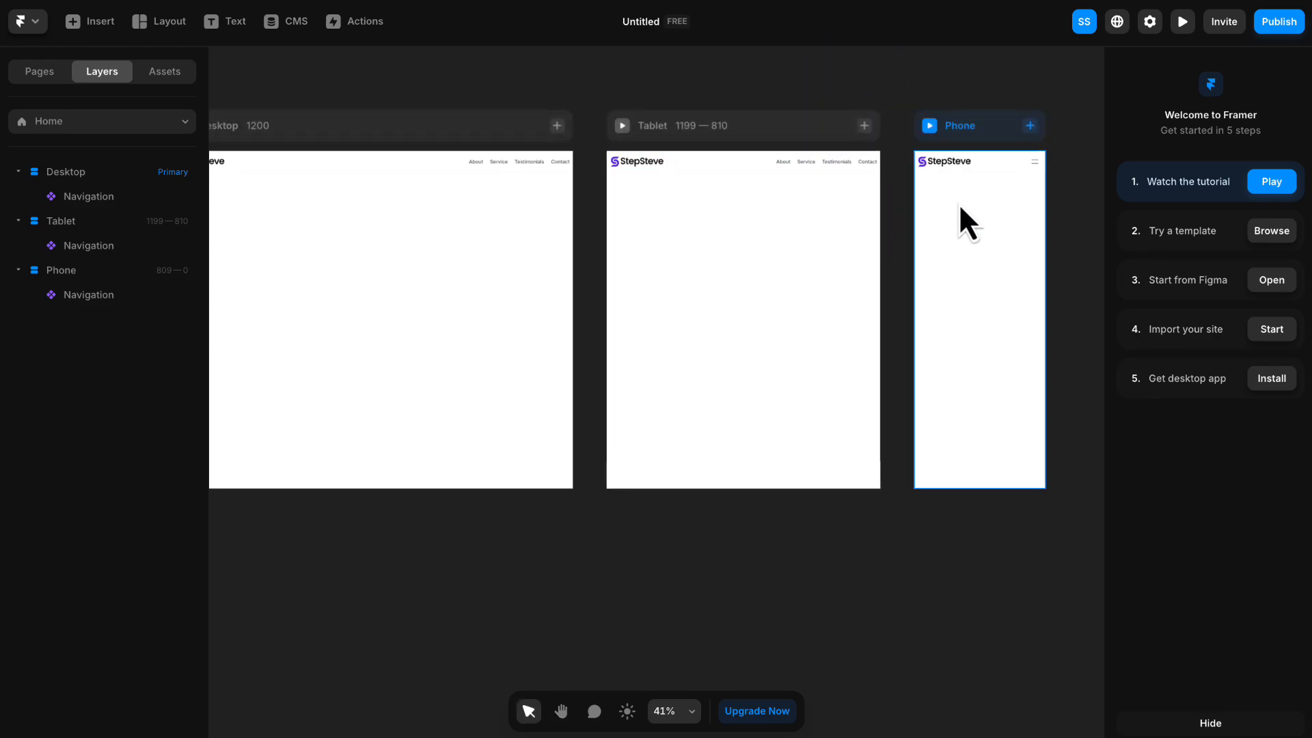
key(space)
drag(961, 185, 835, 167)
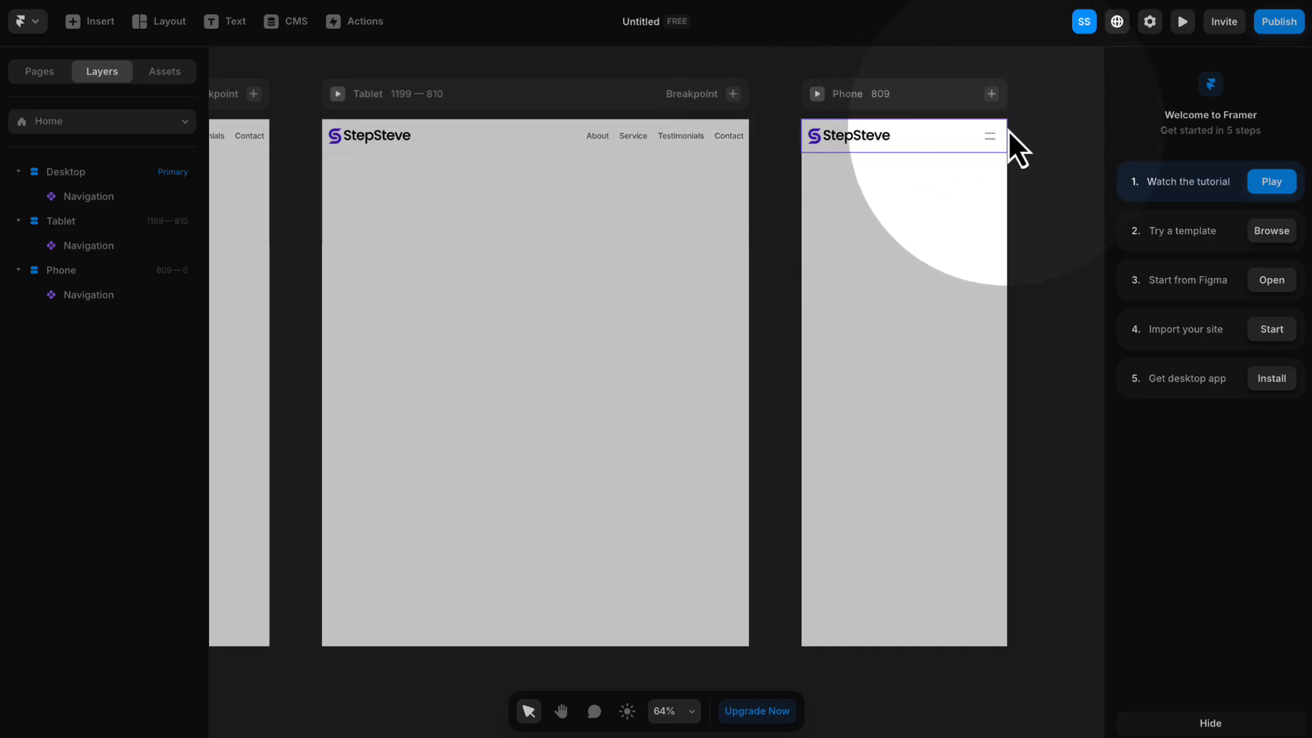
click(924, 135)
scroll(1251, 416, down, 1)
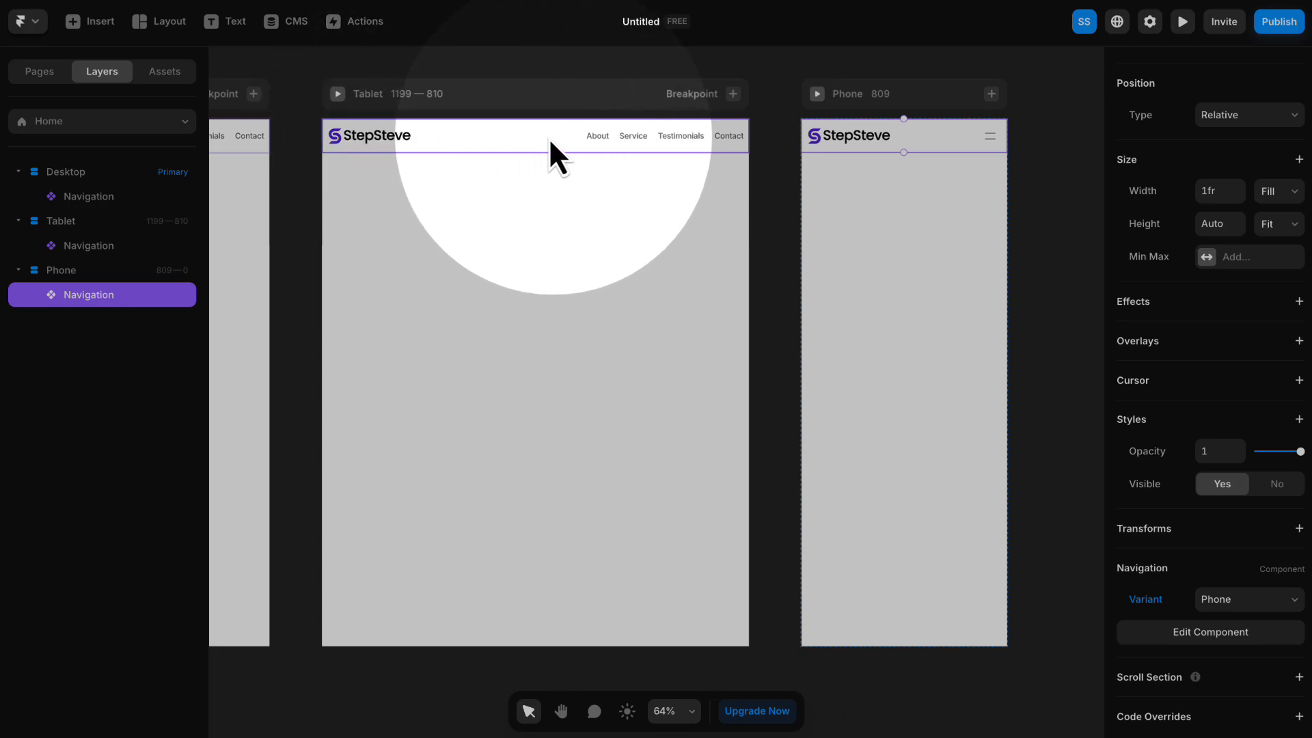
- Switch the Tablet breakpoint's navigation to the Phone variant
click(482, 139)
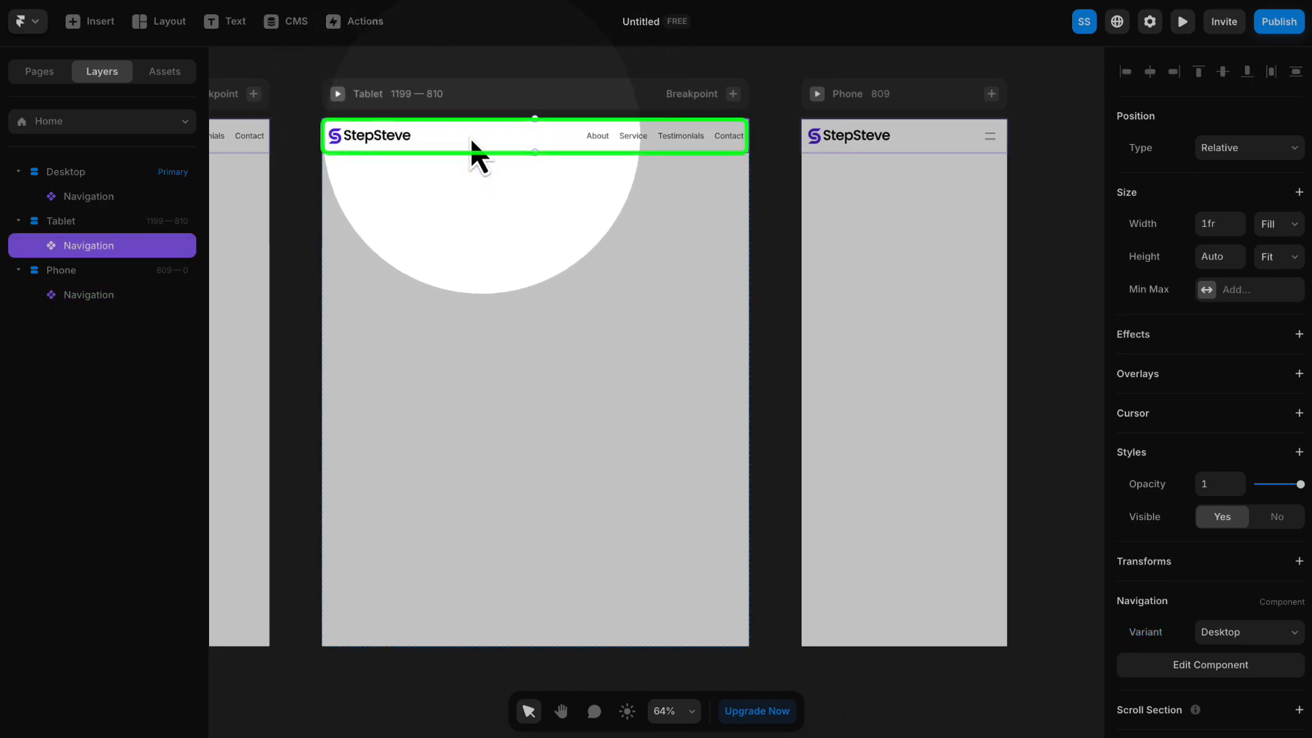
scroll(1187, 407, down, 1)
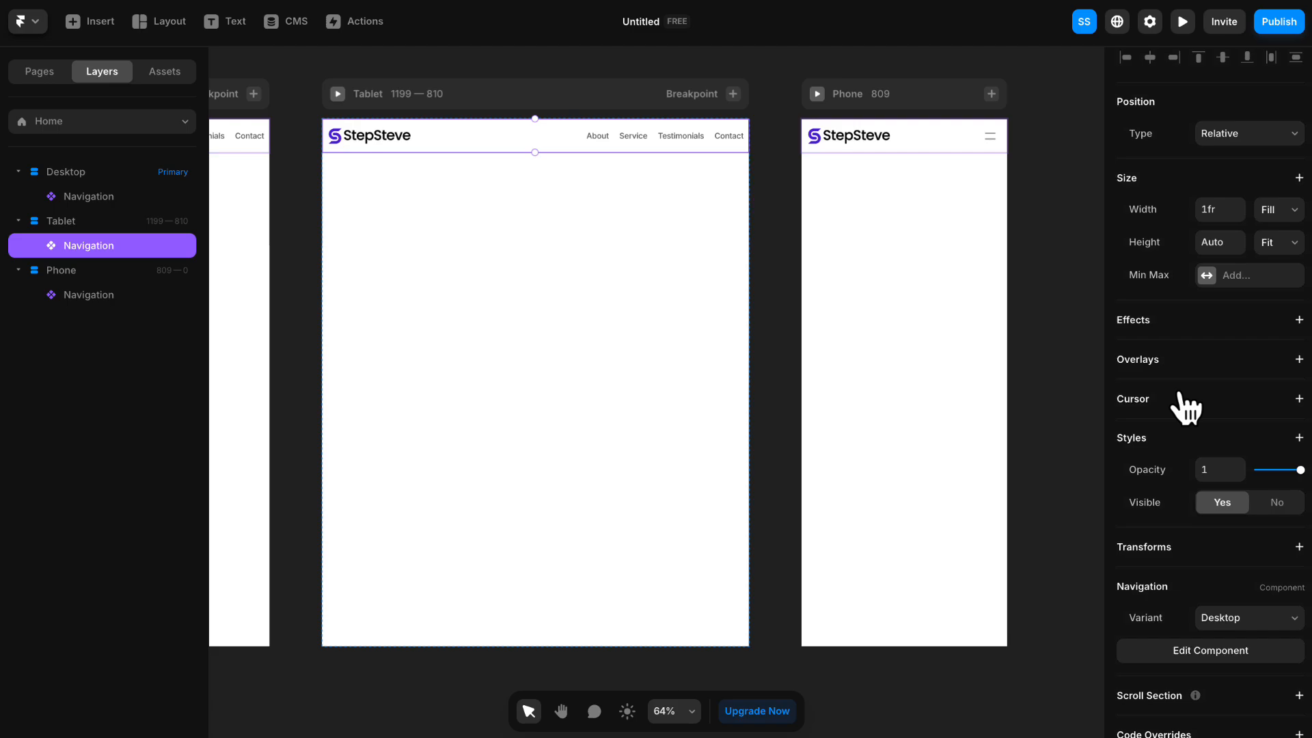
scroll(1187, 406, down, 1)
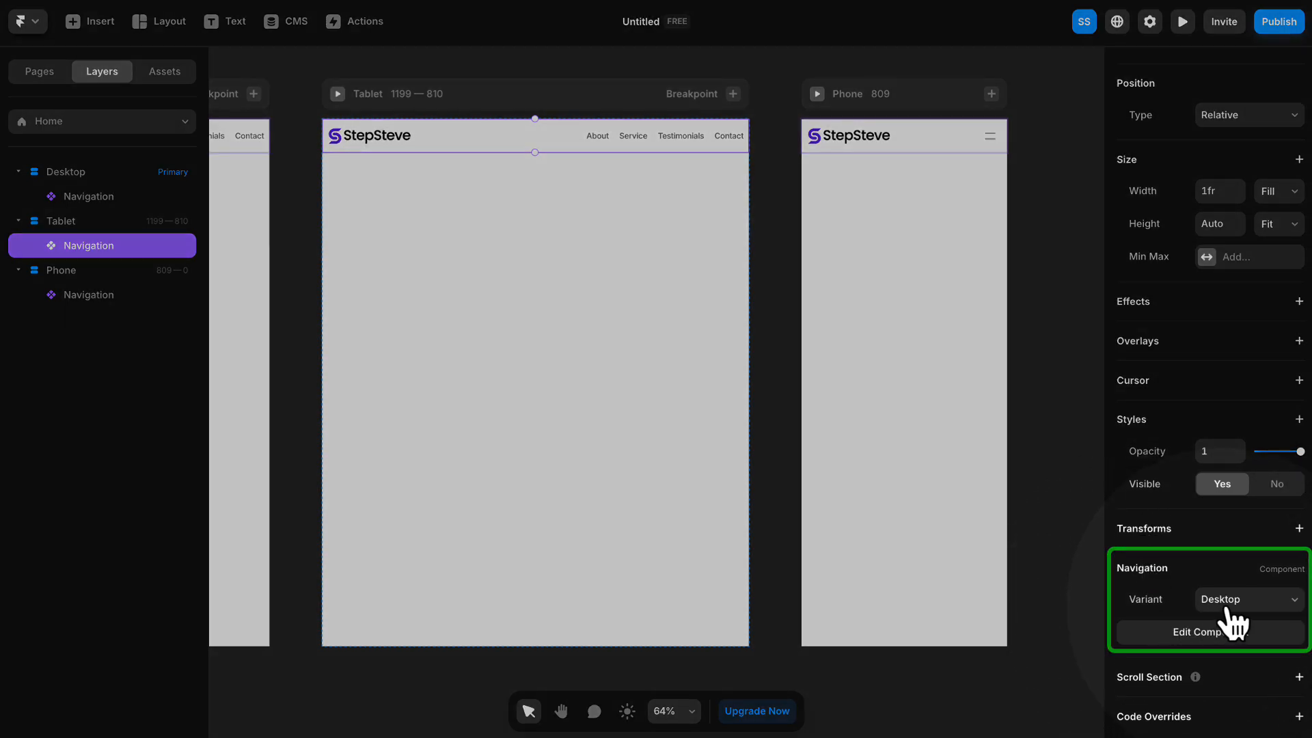
click(1232, 610)
click(1234, 624)
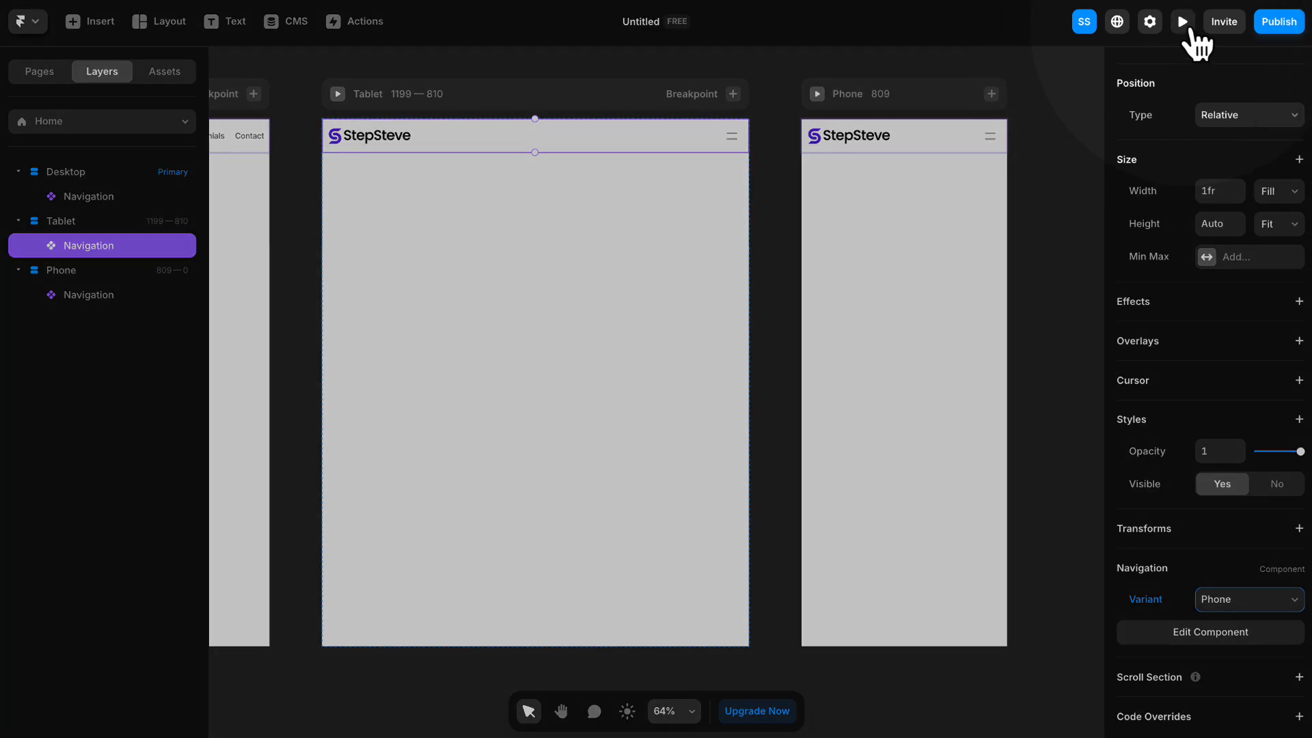
- Preview the page, narrow it from Tablet to Phone width, and test opening and closing the hamburger menu
click(1187, 26)
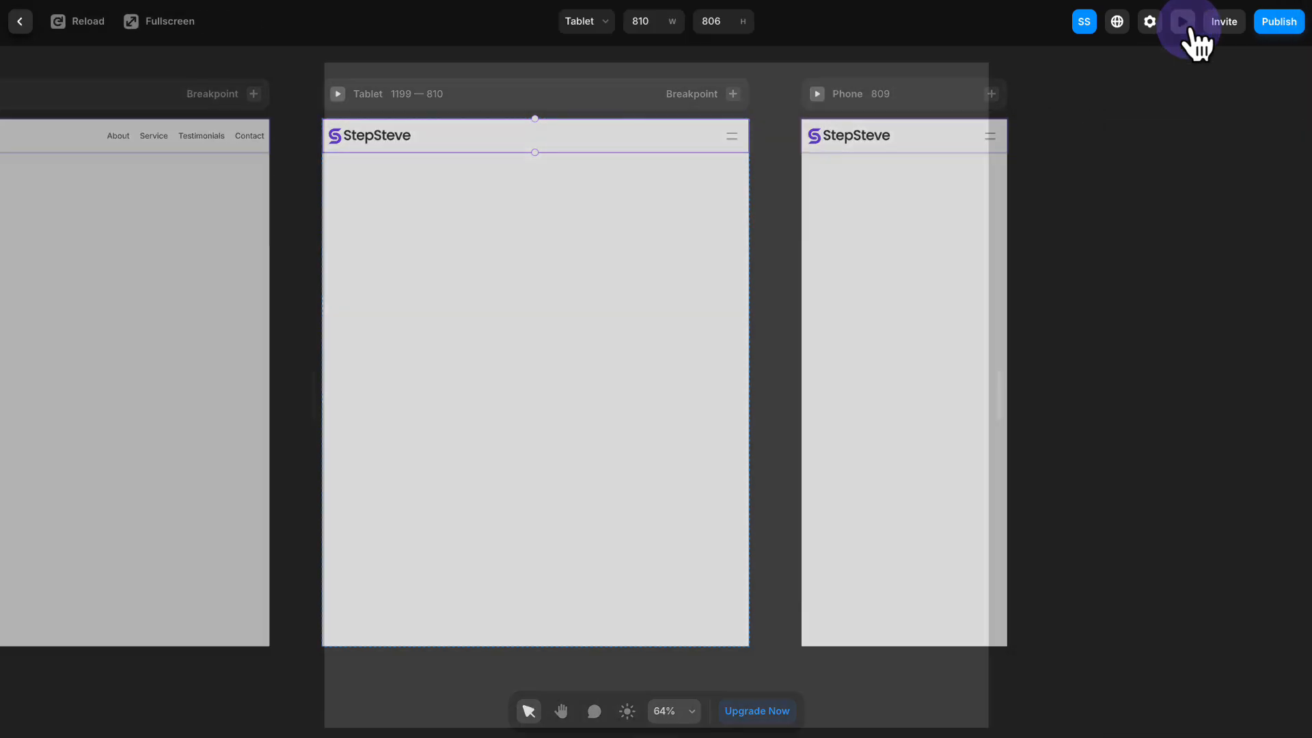
drag(999, 395, 1003, 395)
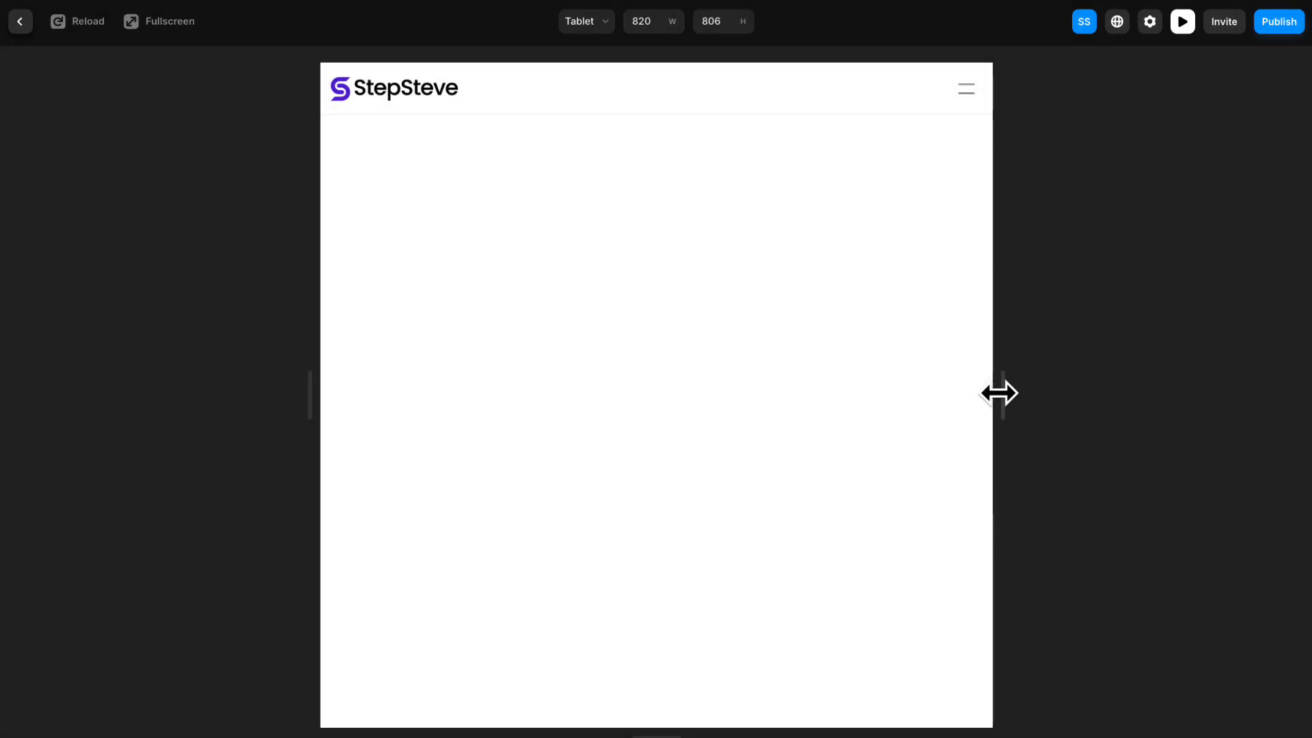
drag(1000, 392, 866, 379)
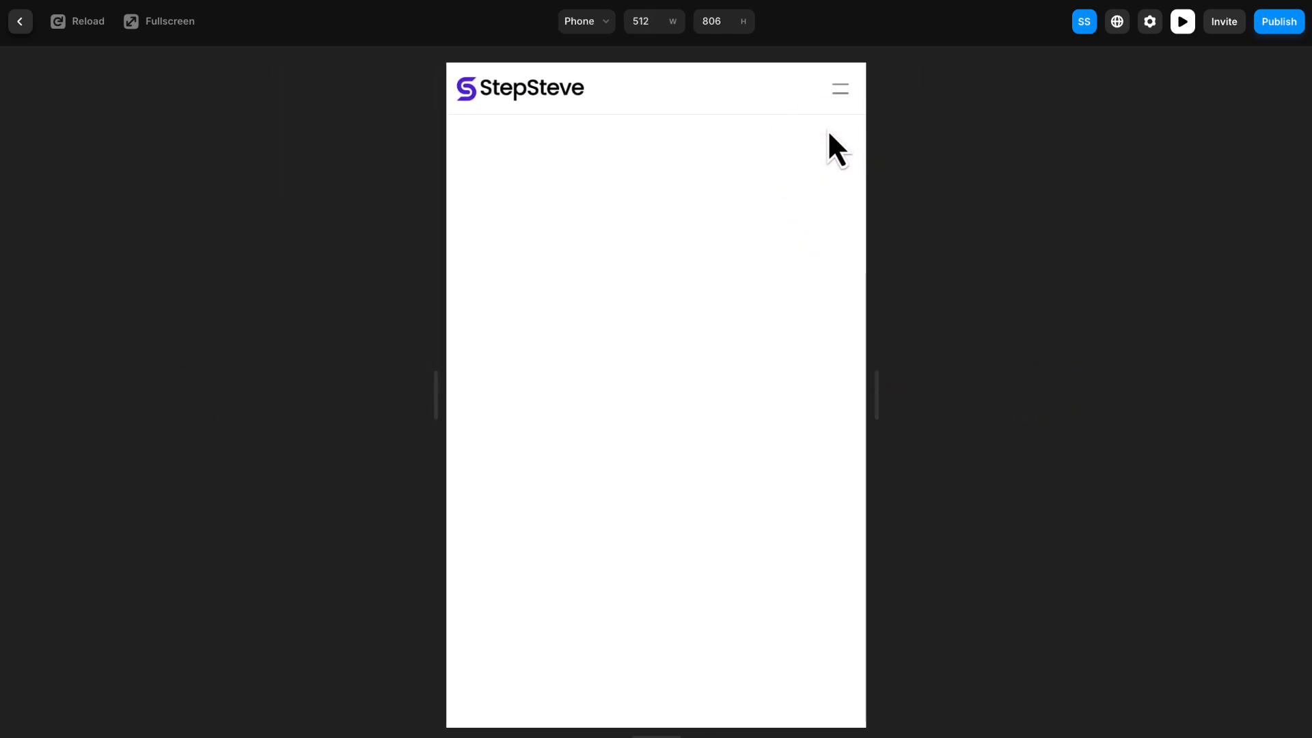
click(838, 93)
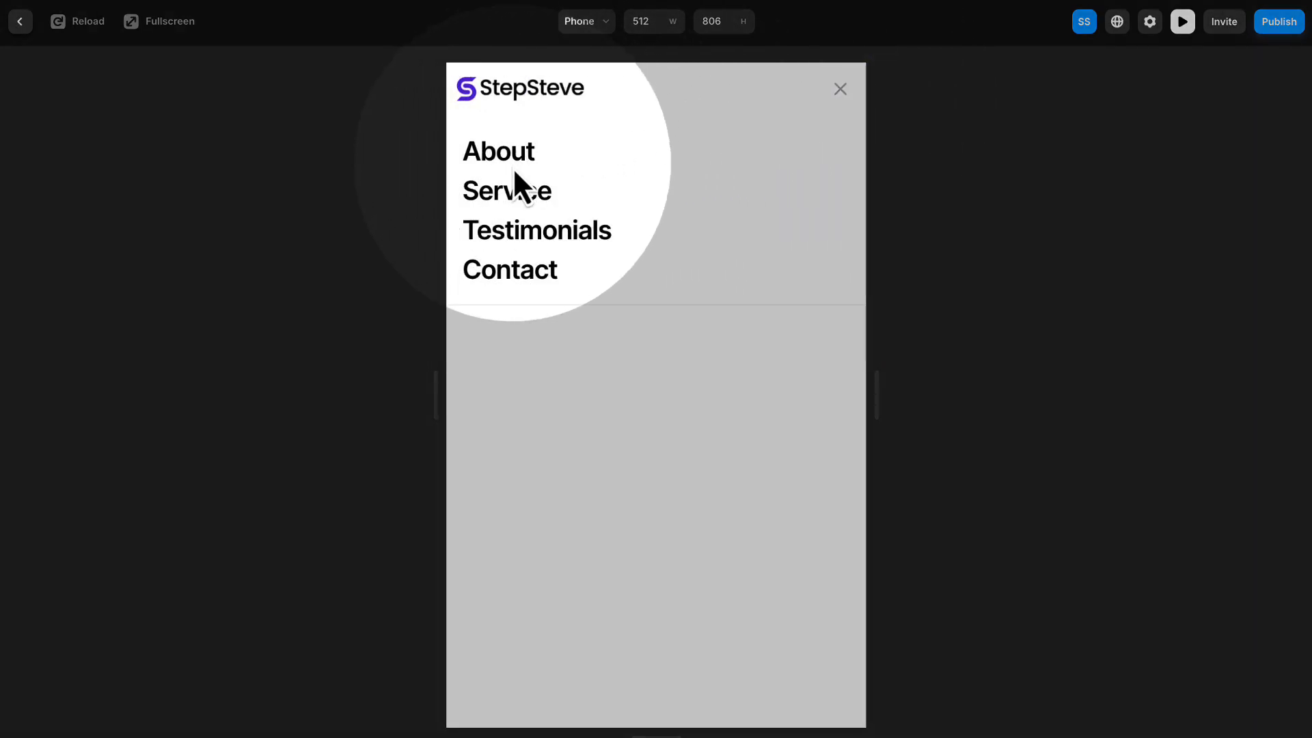
click(838, 88)
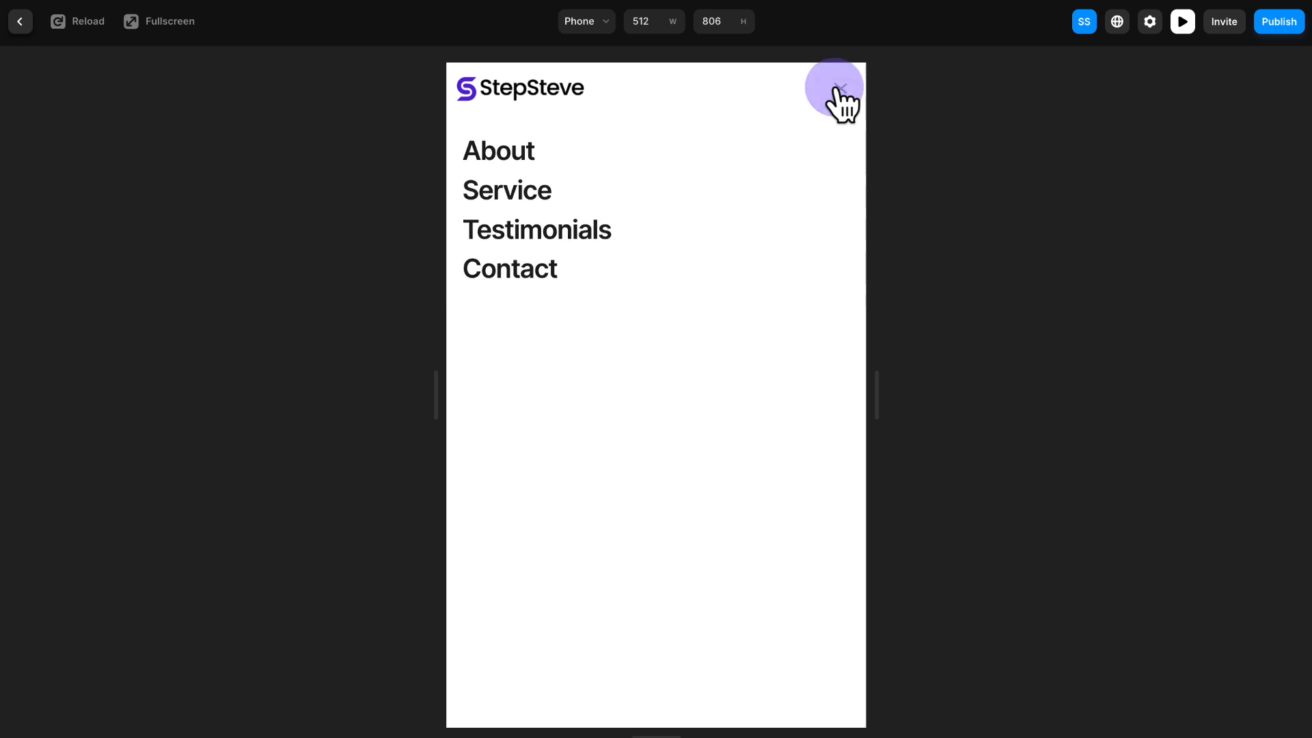
- Check the navigation at Desktop width and again at Tablet width in the preview, and return to the editor
drag(872, 401, 1216, 381)
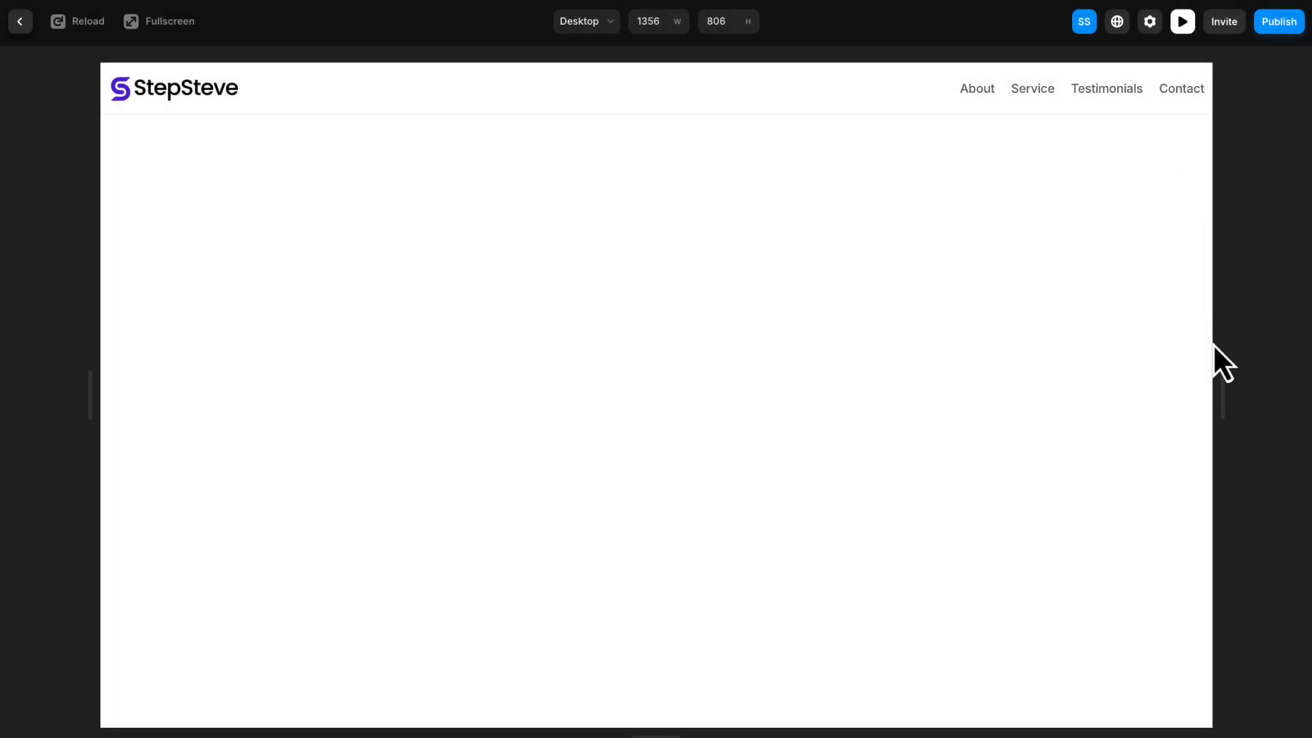
drag(1223, 382, 1107, 368)
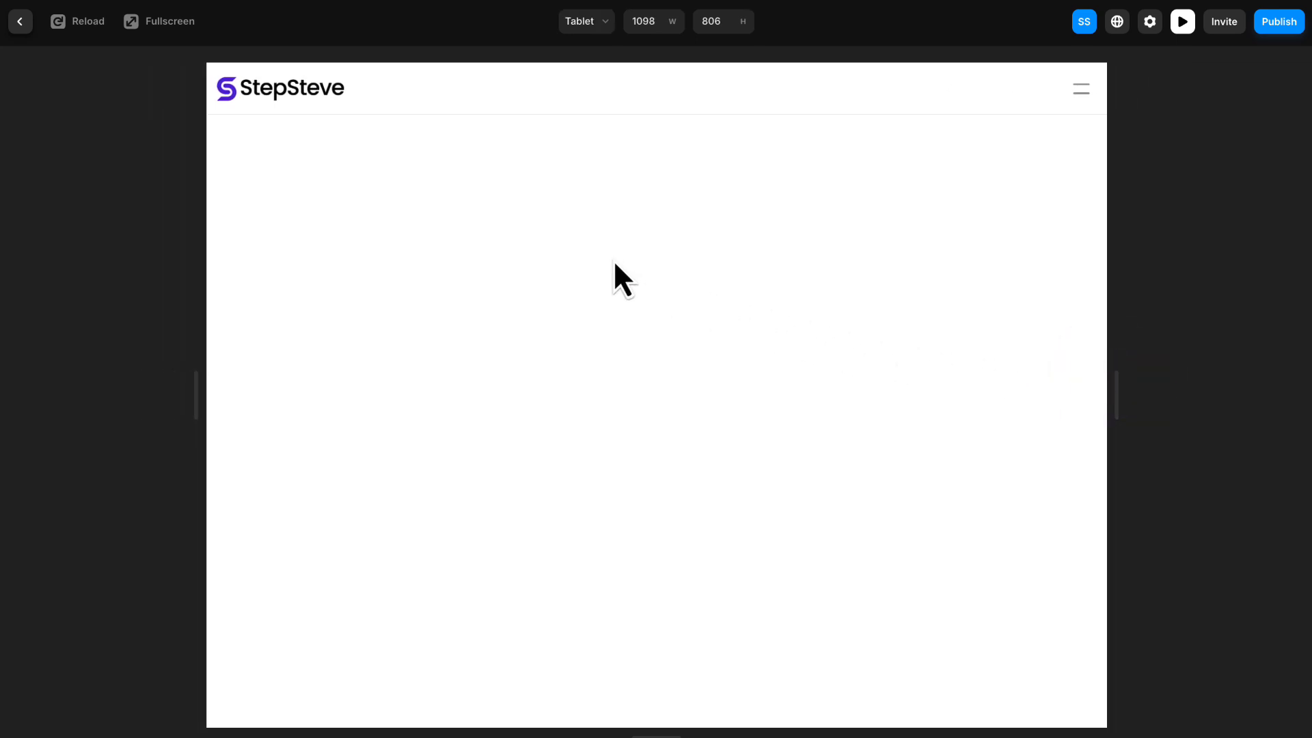
click(20, 21)
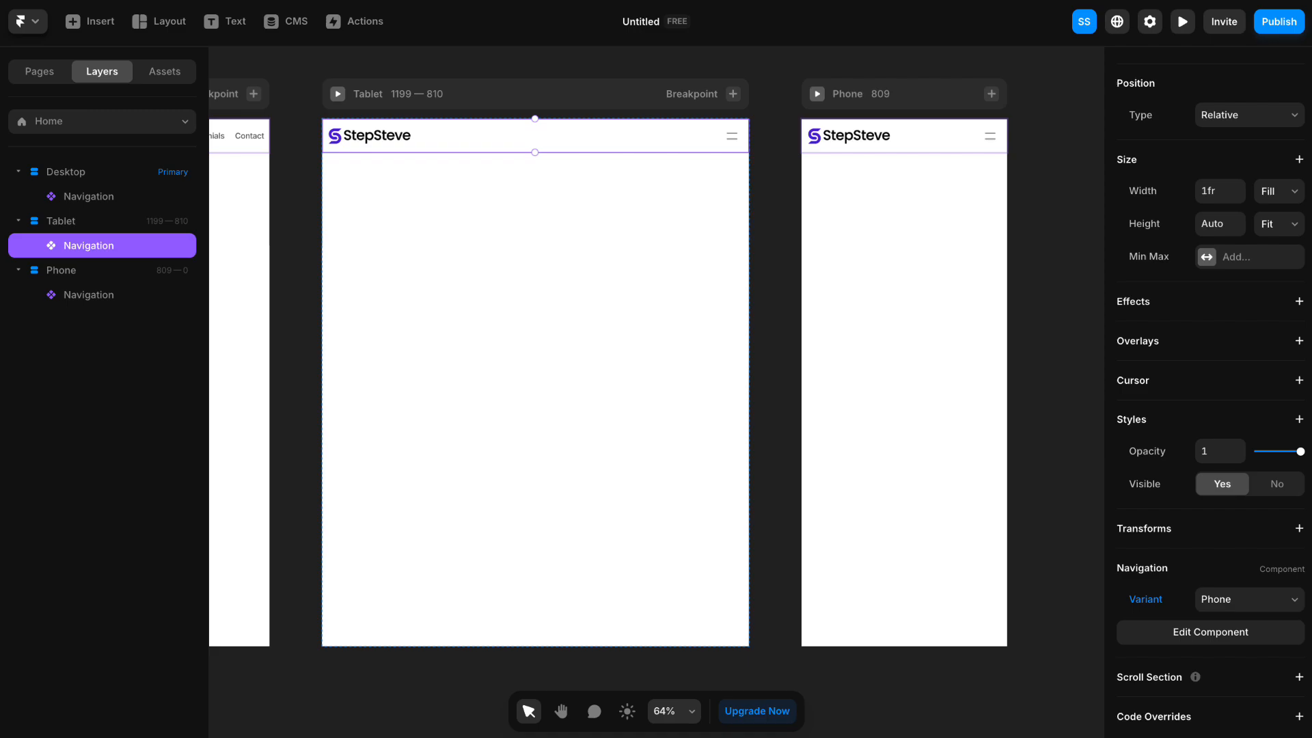
- Wrap the Desktop breakpoint's navigation in a new stack and rename that stack Wrapper
drag(395, 68, 1002, 80)
click(544, 134)
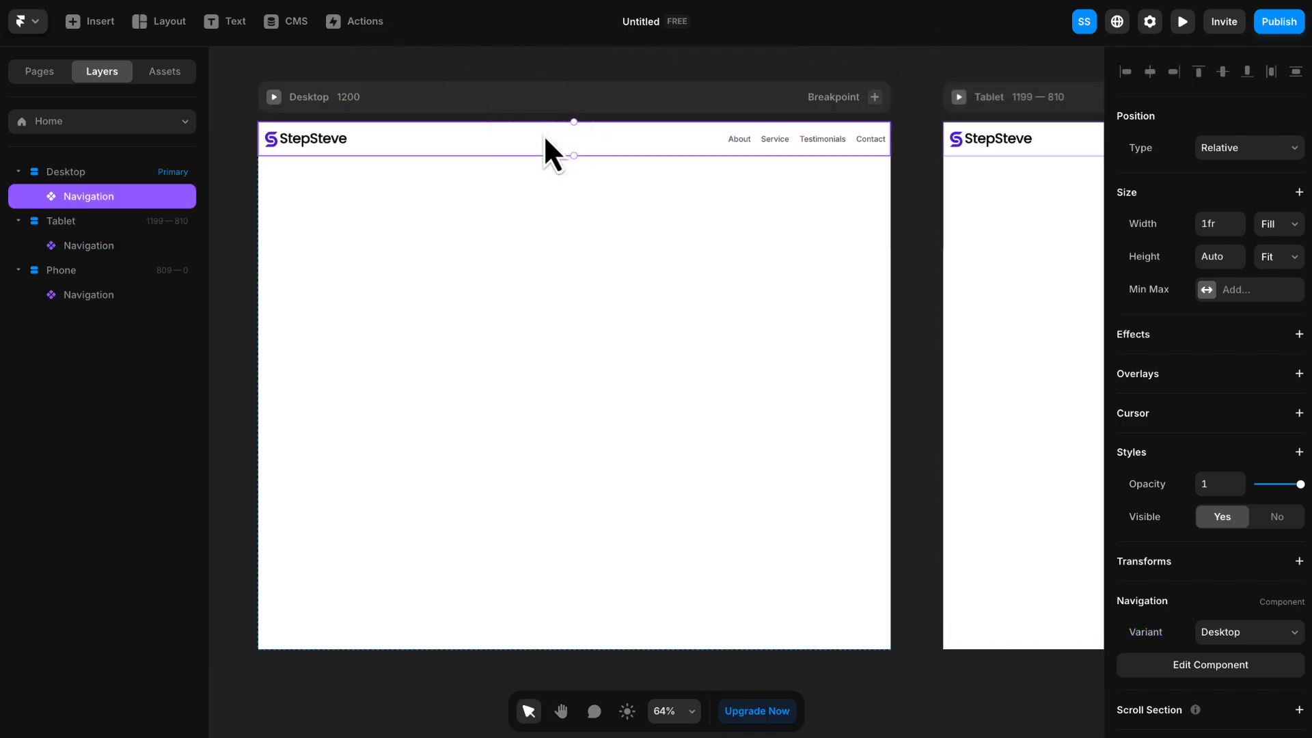
click(308, 149)
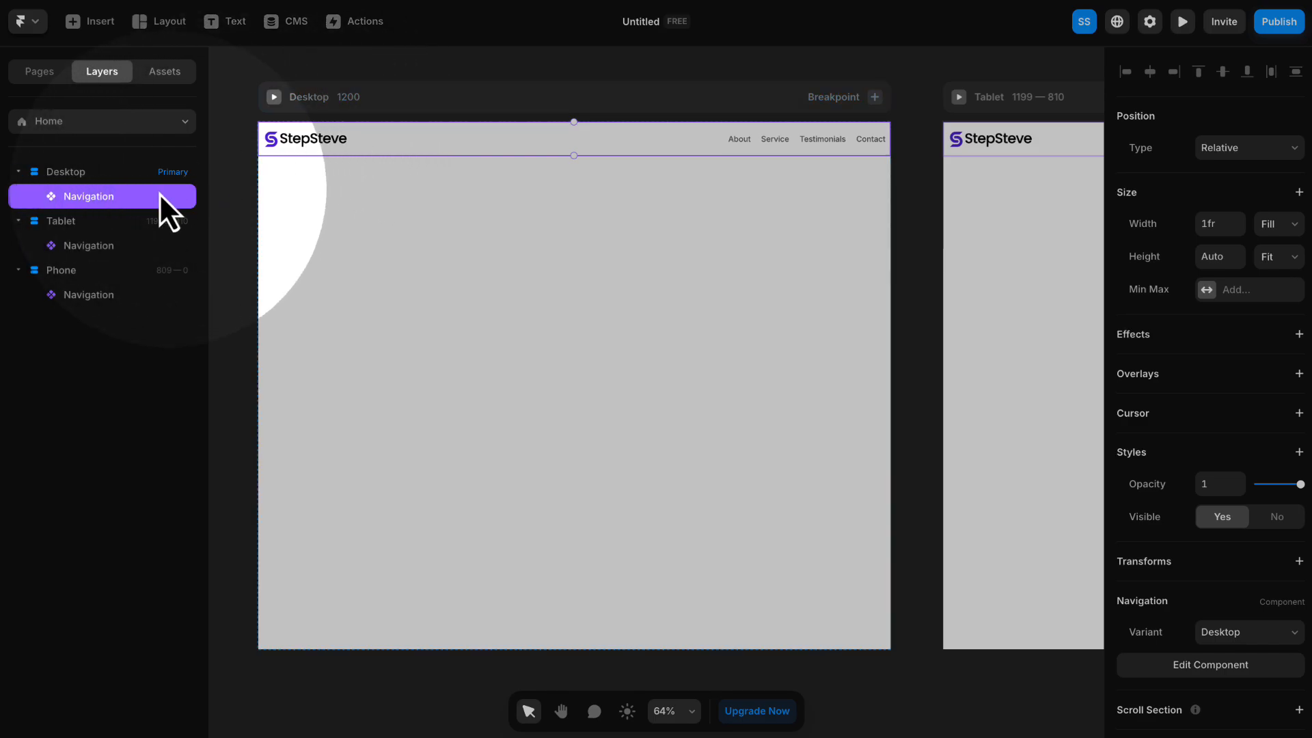
click(112, 202)
right_click(124, 196)
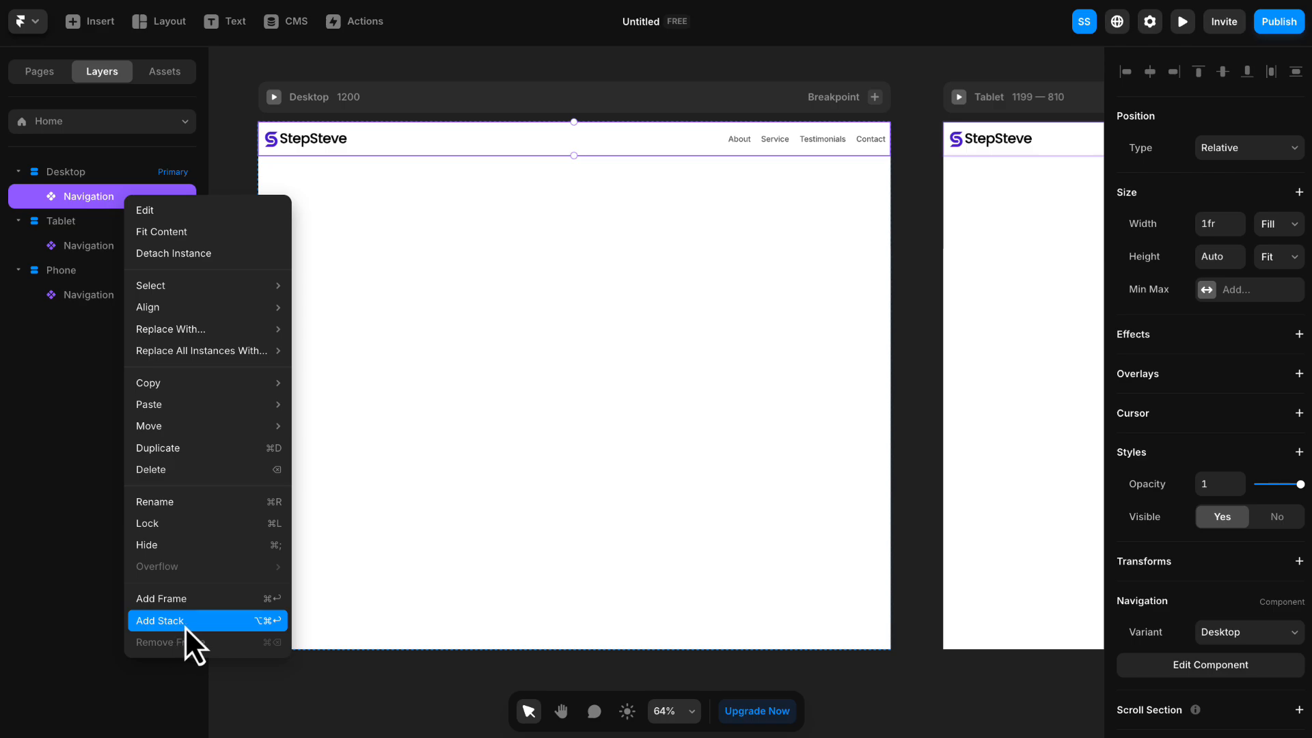
click(184, 622)
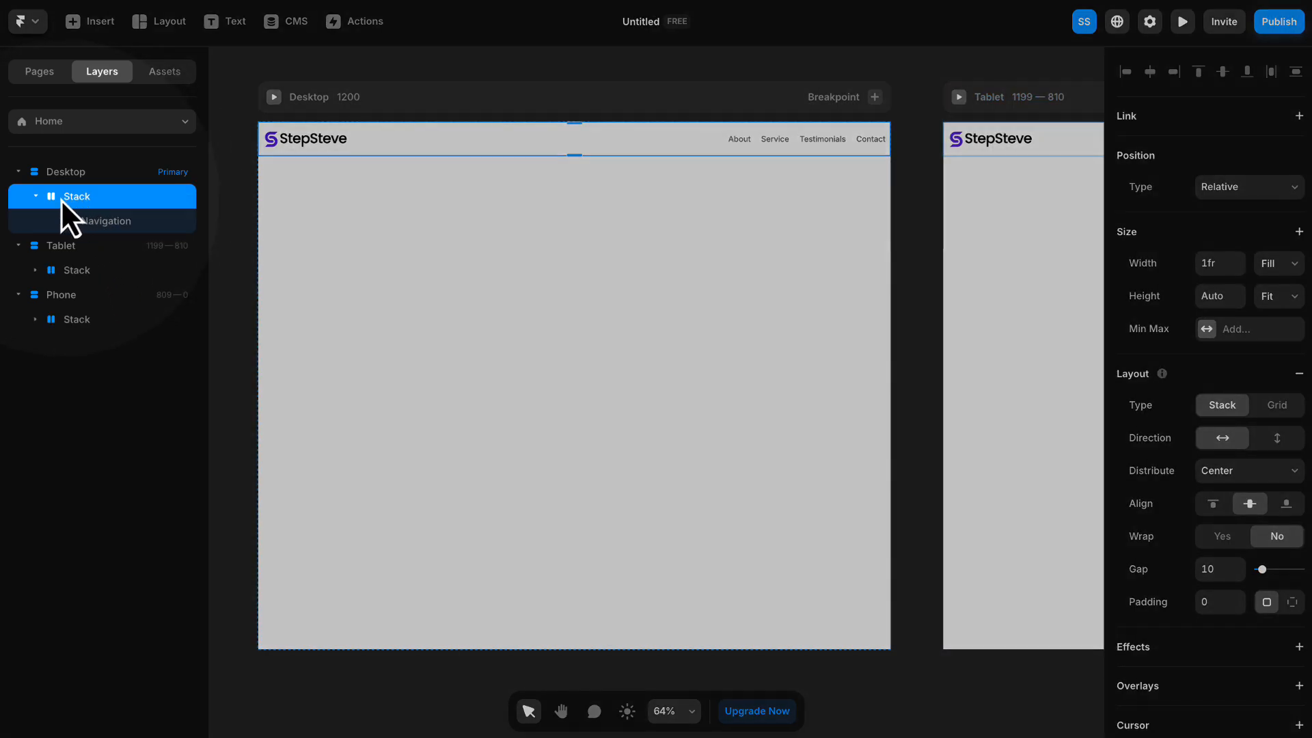
double_click(90, 197)
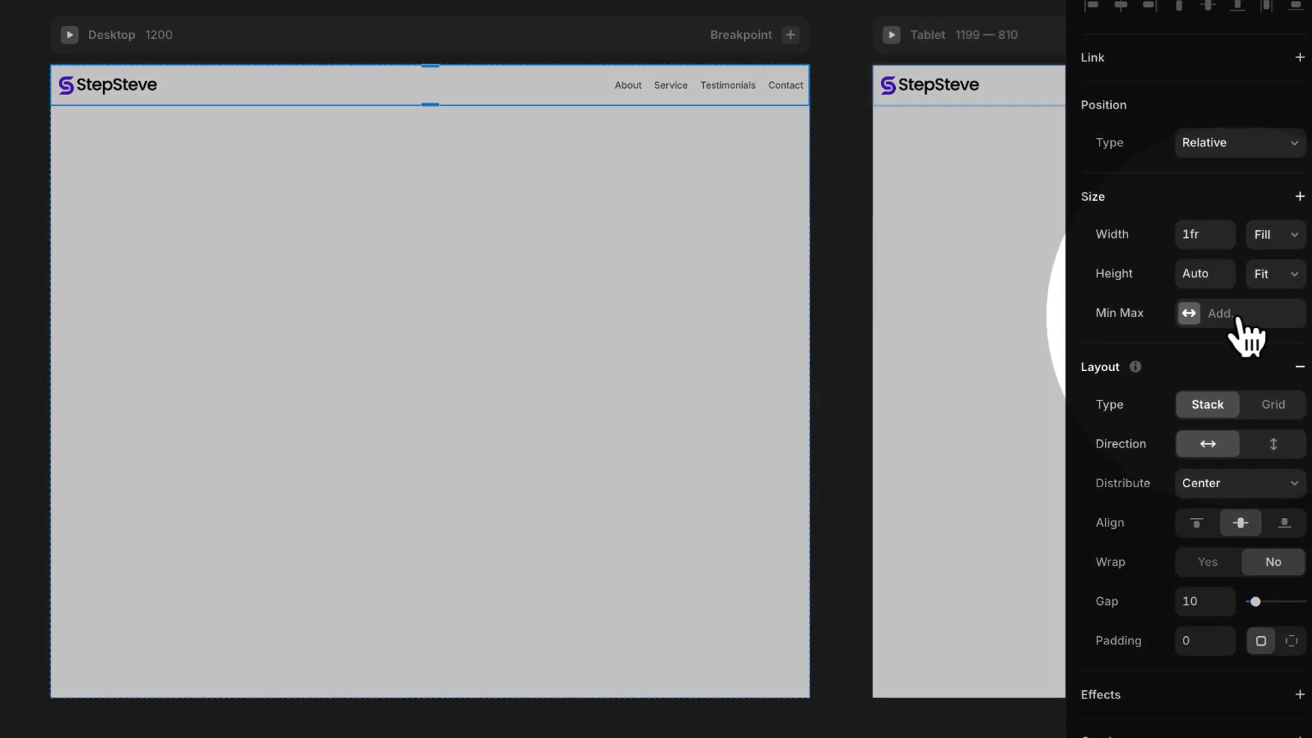
- Add a maximum width to the Wrapper stack and make it fixed at 1200
click(1239, 316)
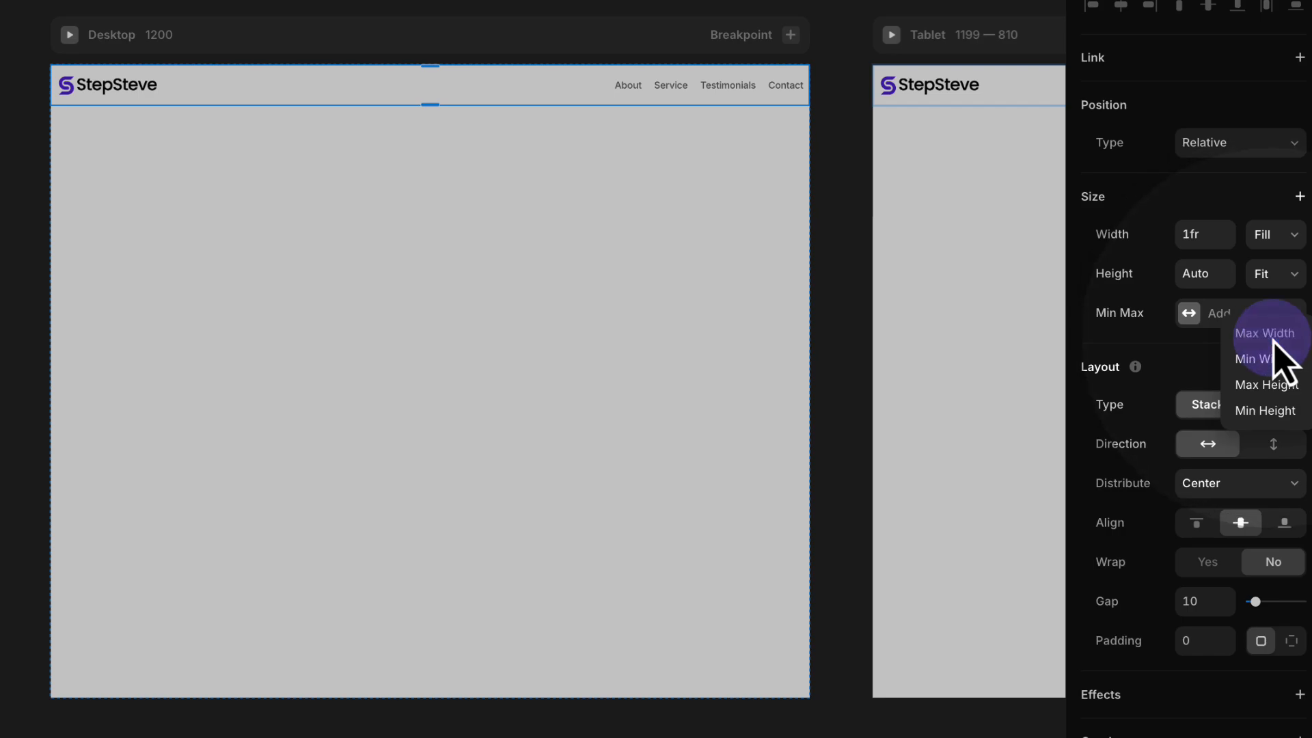
click(1270, 335)
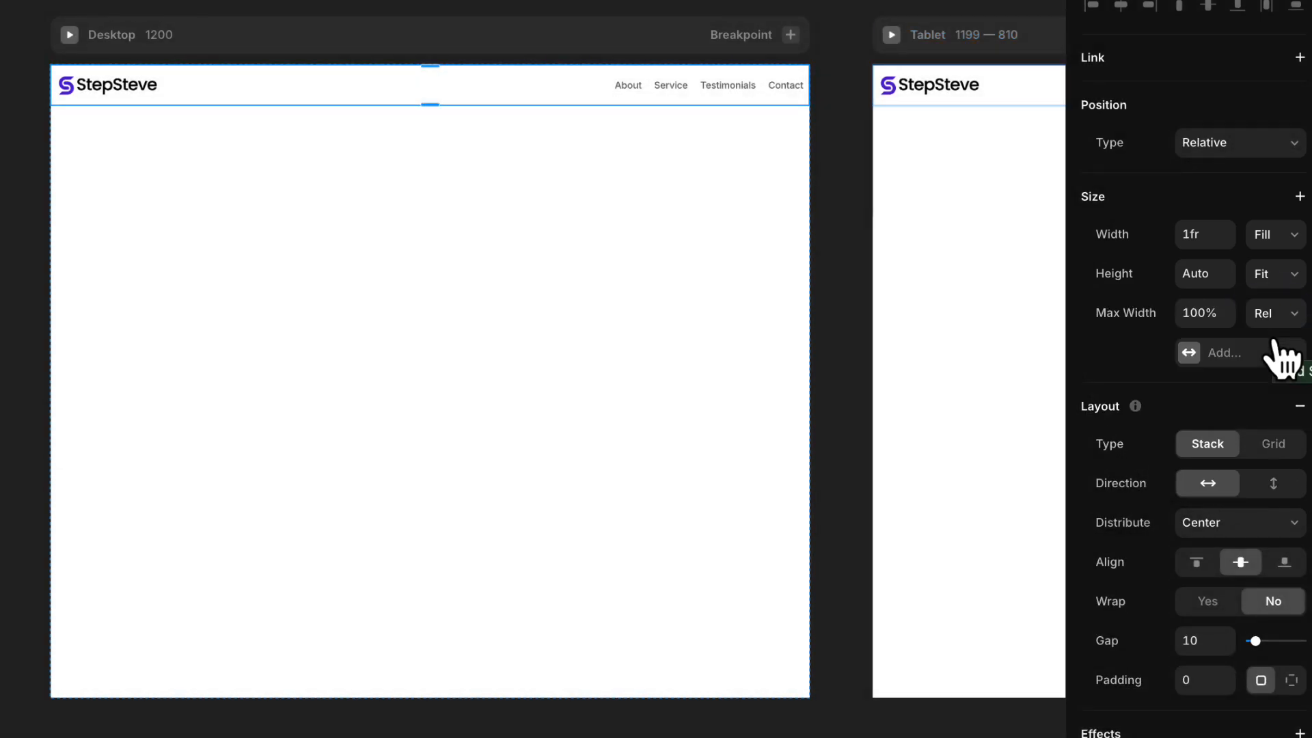
click(1275, 319)
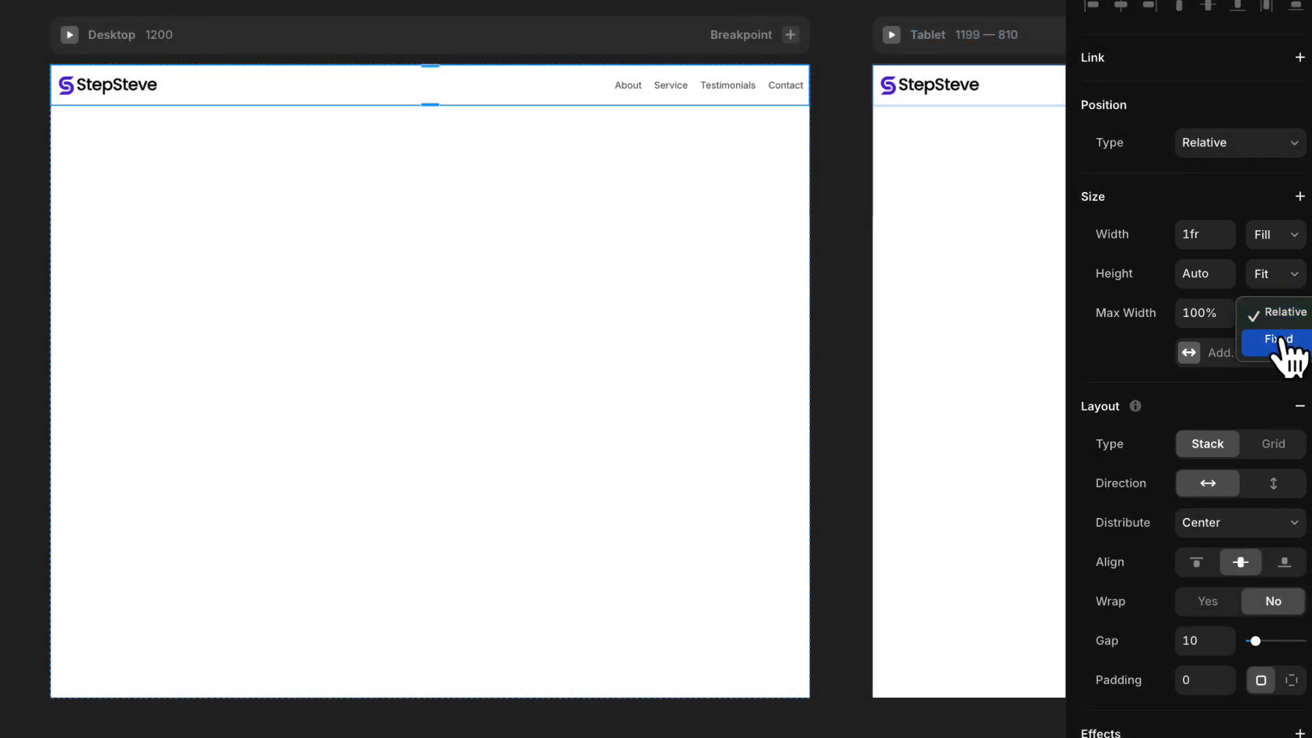
click(1278, 338)
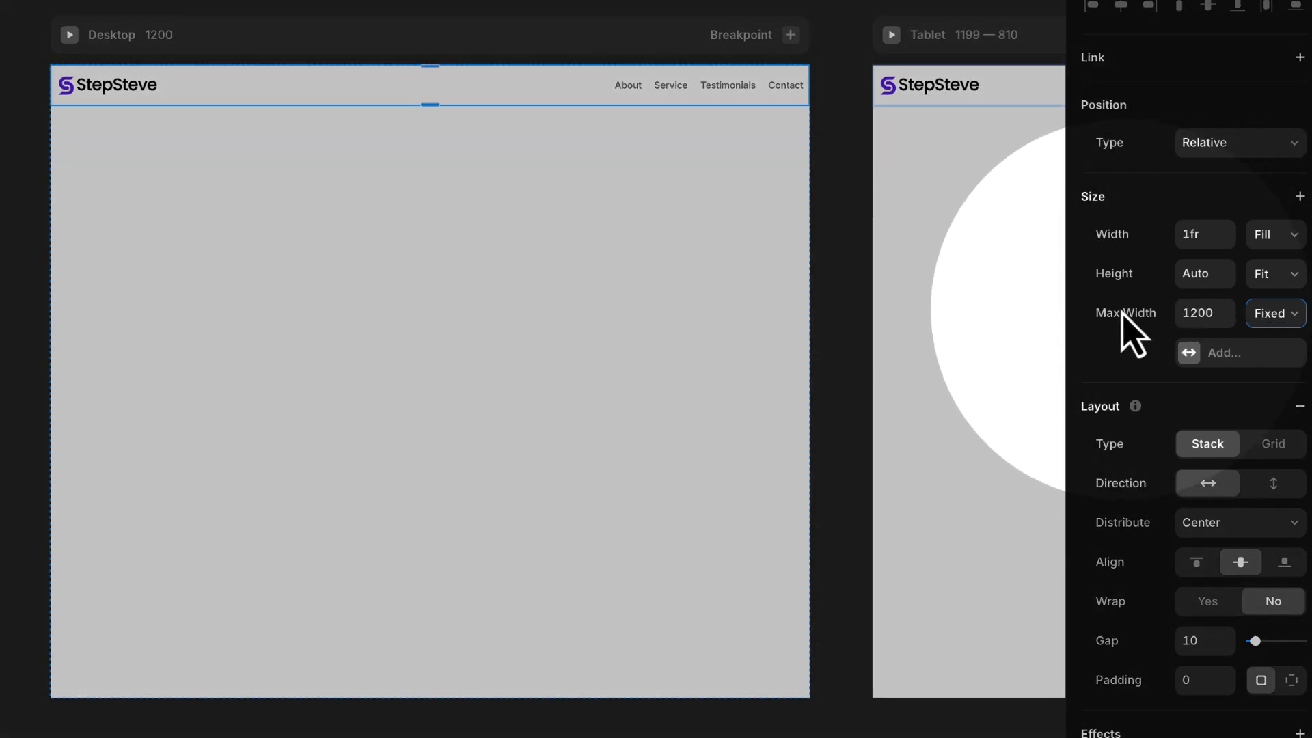
click(1204, 313)
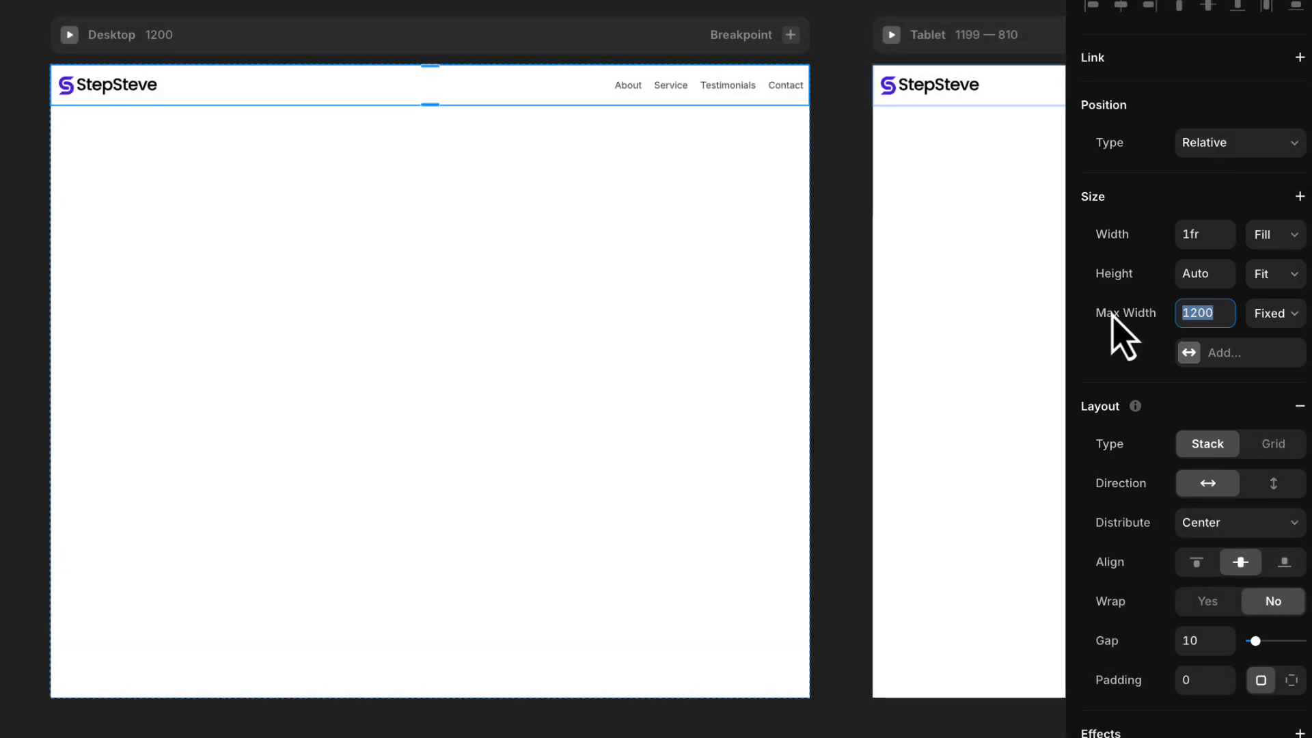
click(1108, 346)
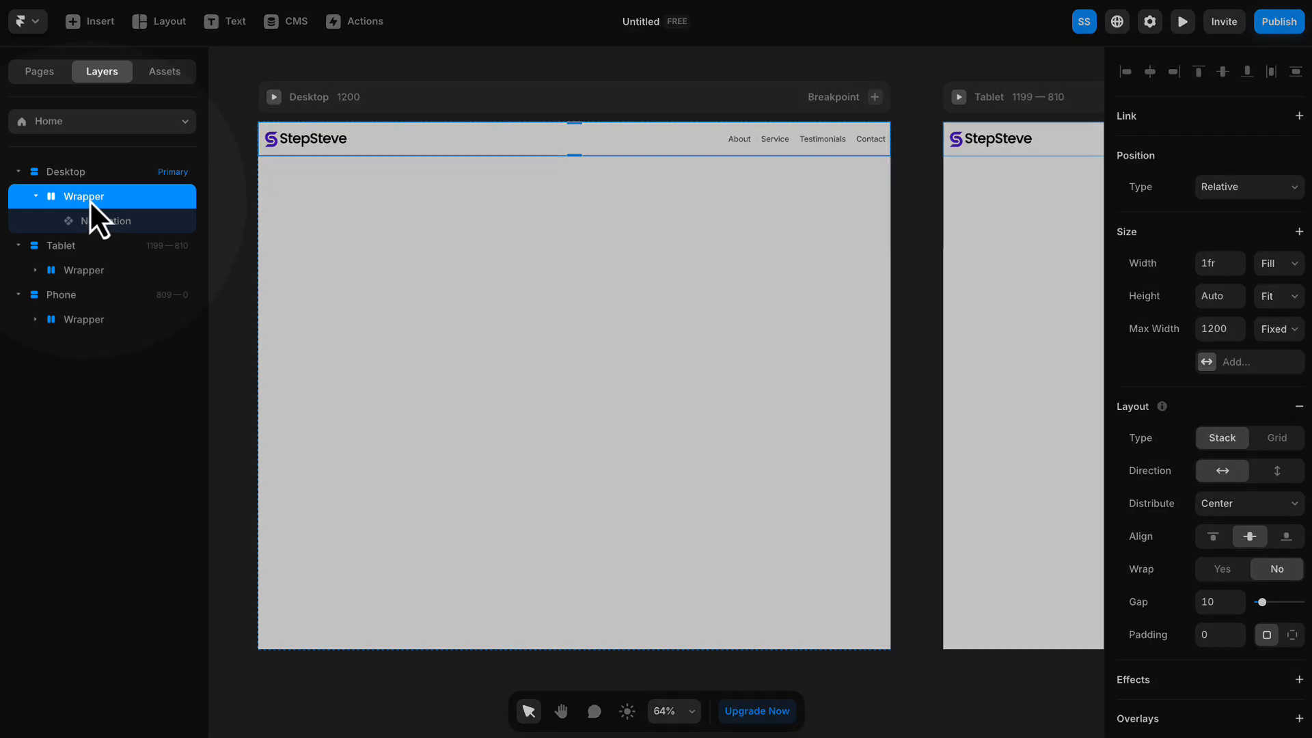
- Wrap the Wrapper stack in another stack and rename the outer stack Header Section
right_click(89, 200)
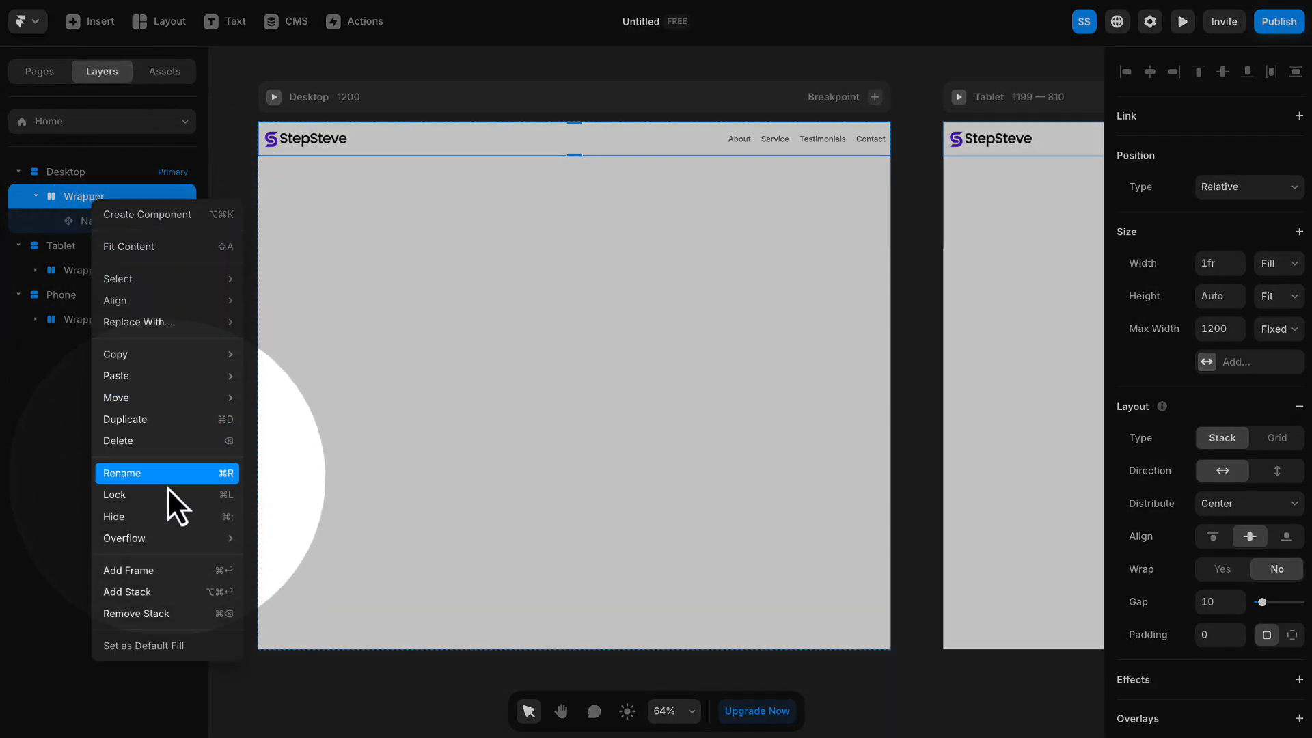
click(161, 593)
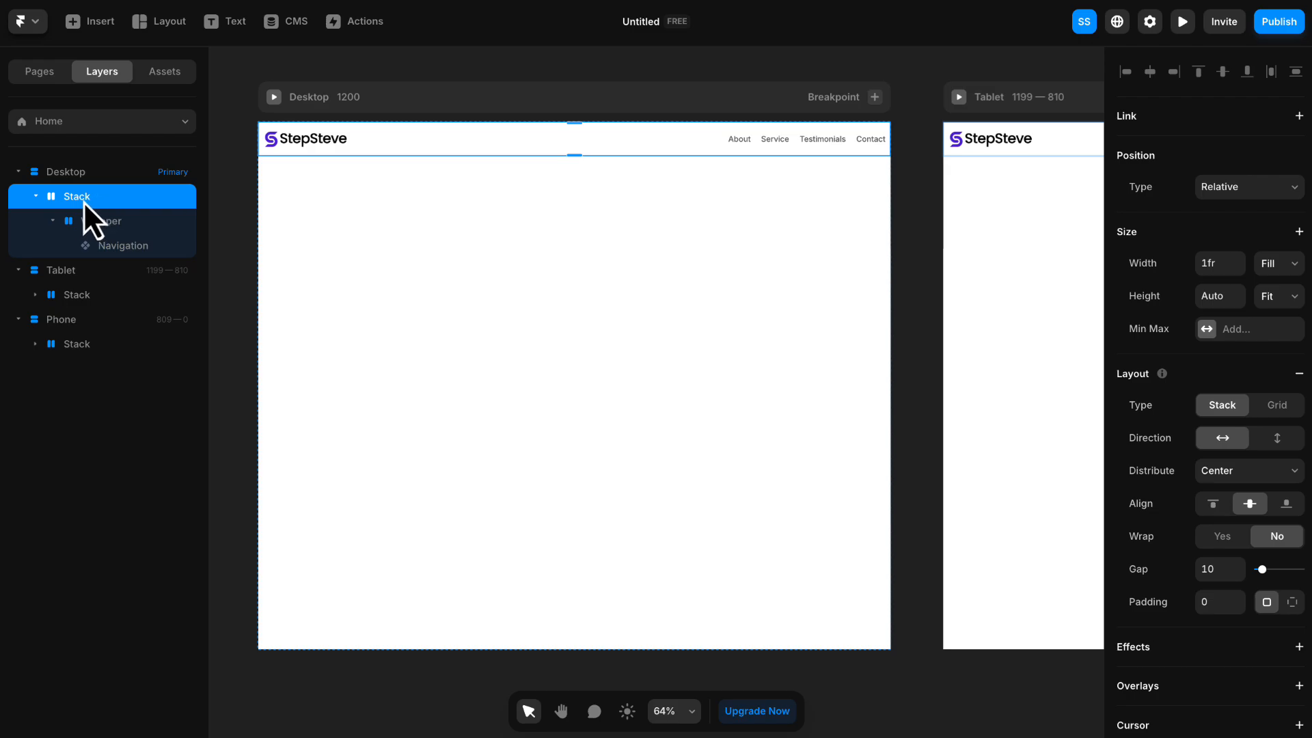
double_click(84, 201)
text(dH)
key(Caps_Lock)
text(eader)
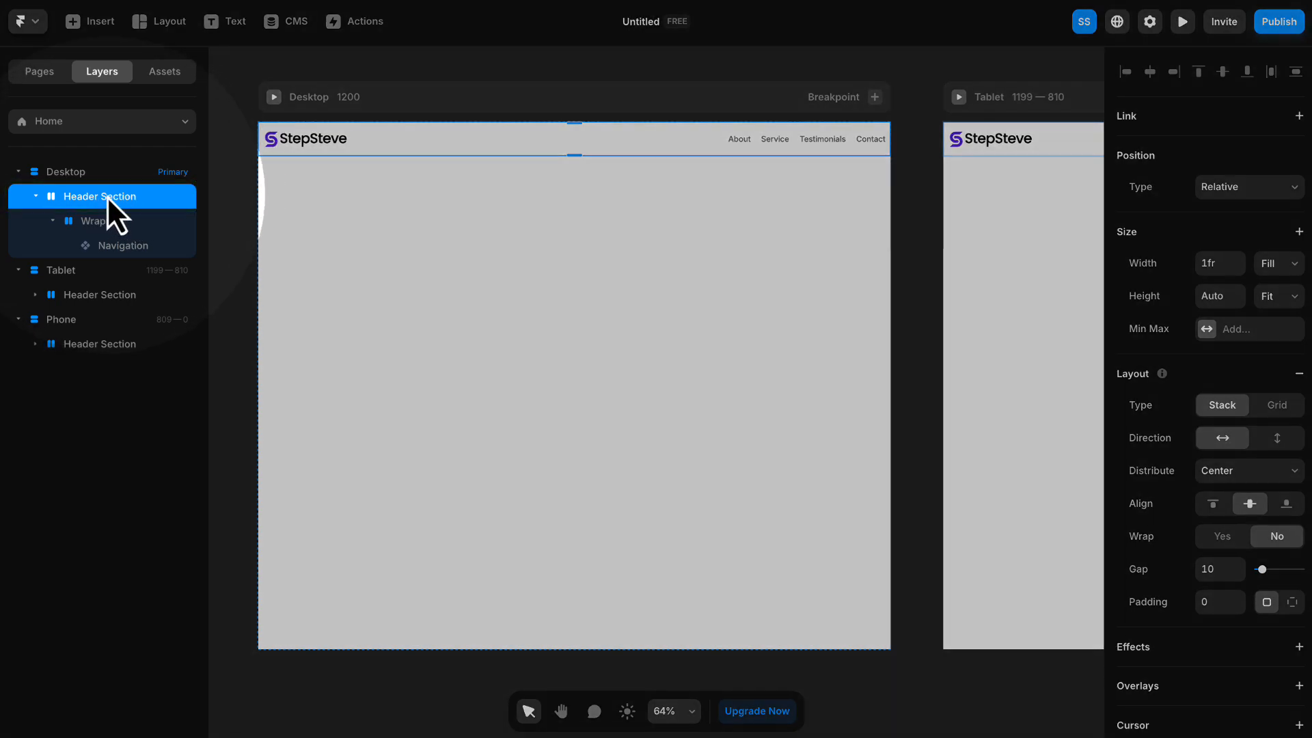
- Compare the size and layout settings of the Header Section and its nested Wrapper on the Desktop breakpoint
click(111, 223)
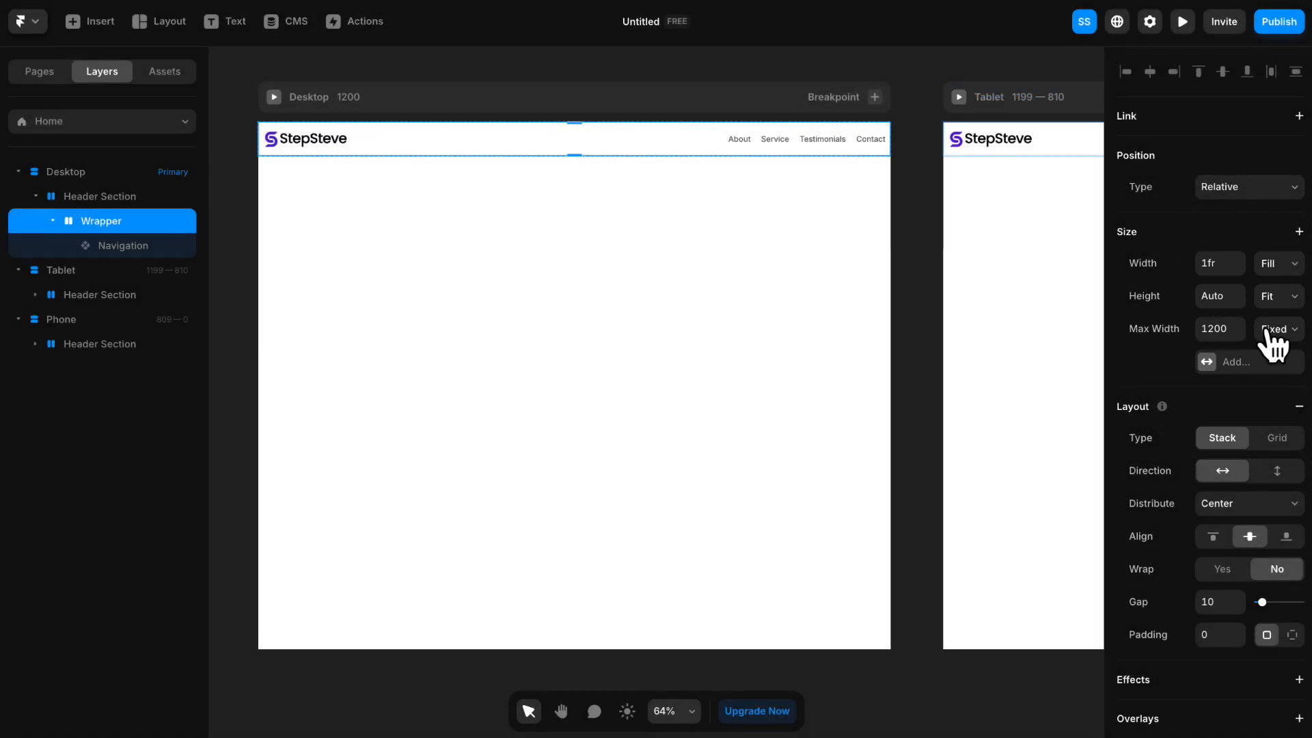
click(88, 196)
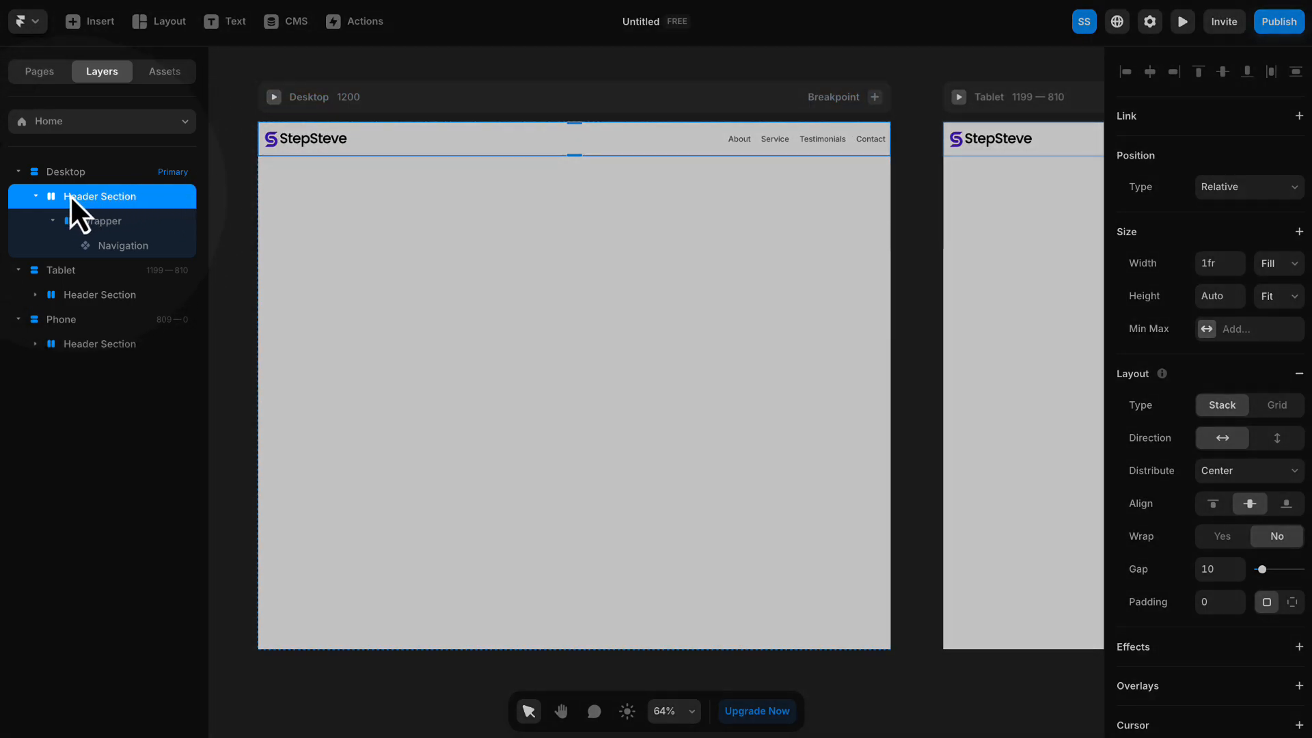
click(102, 222)
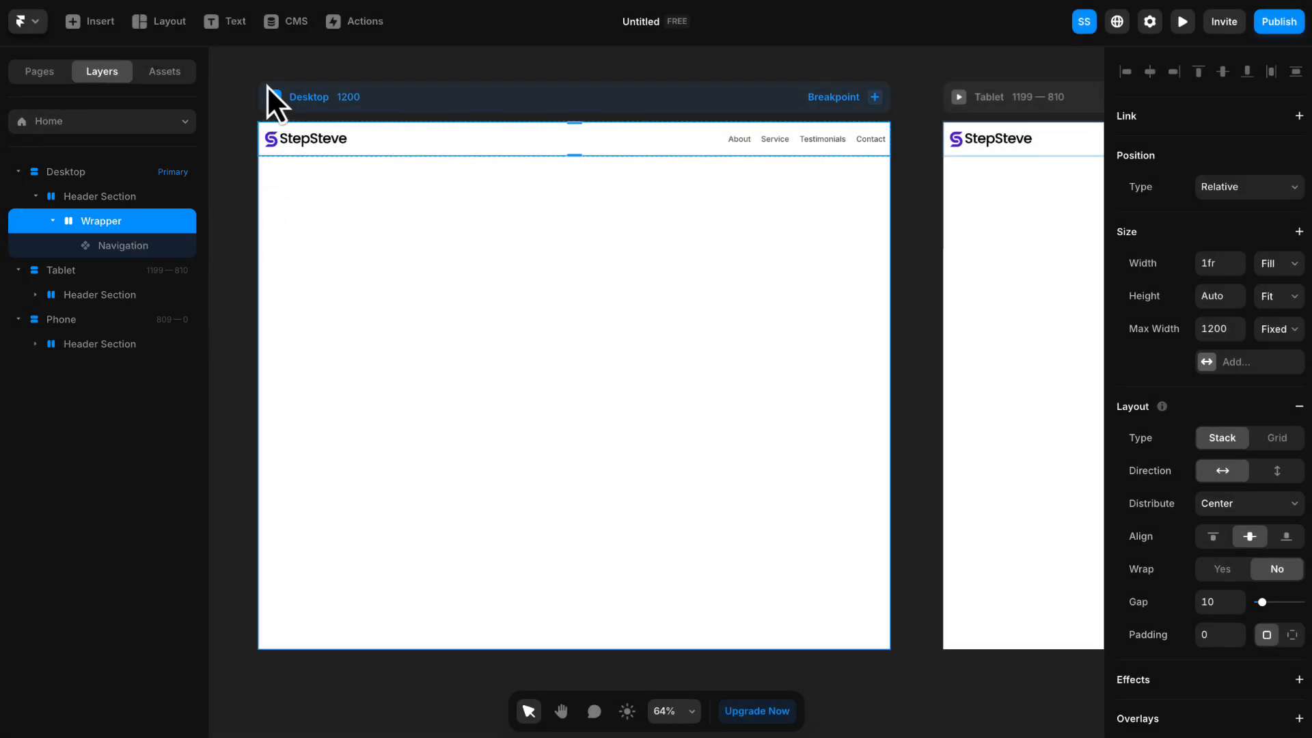
click(123, 197)
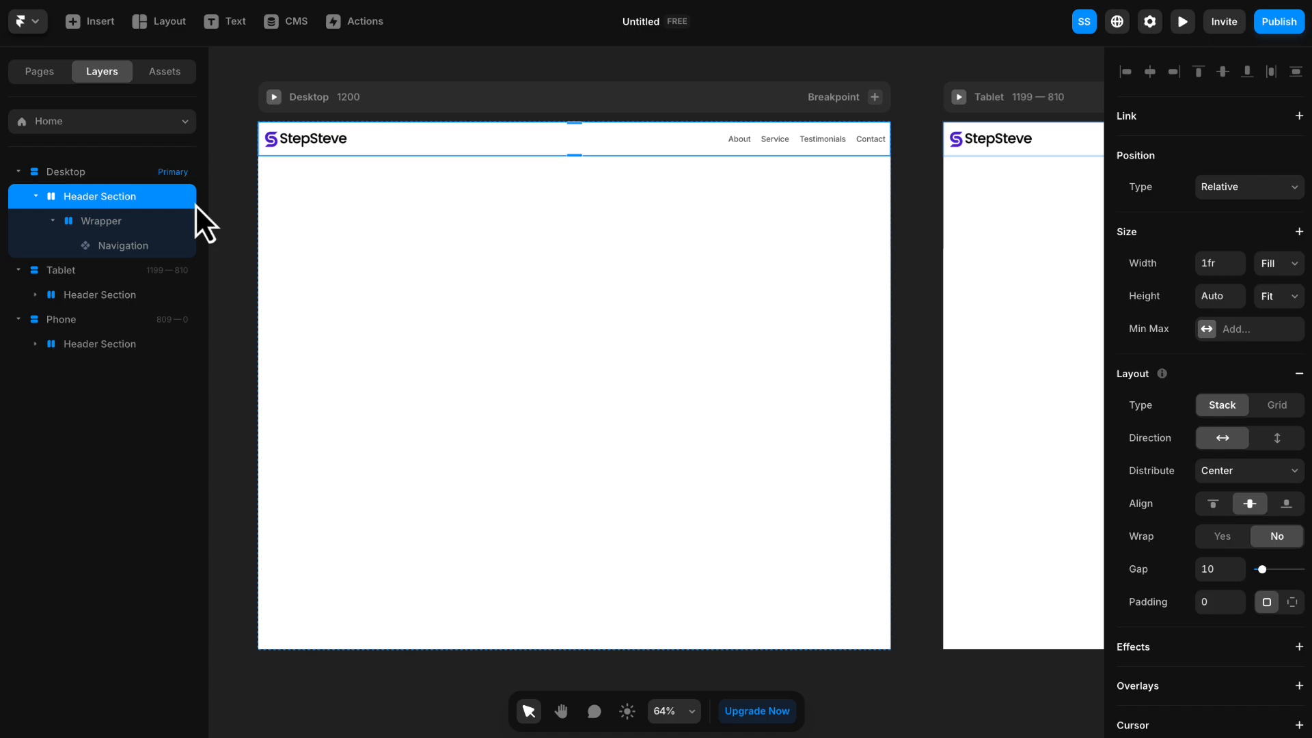
click(128, 221)
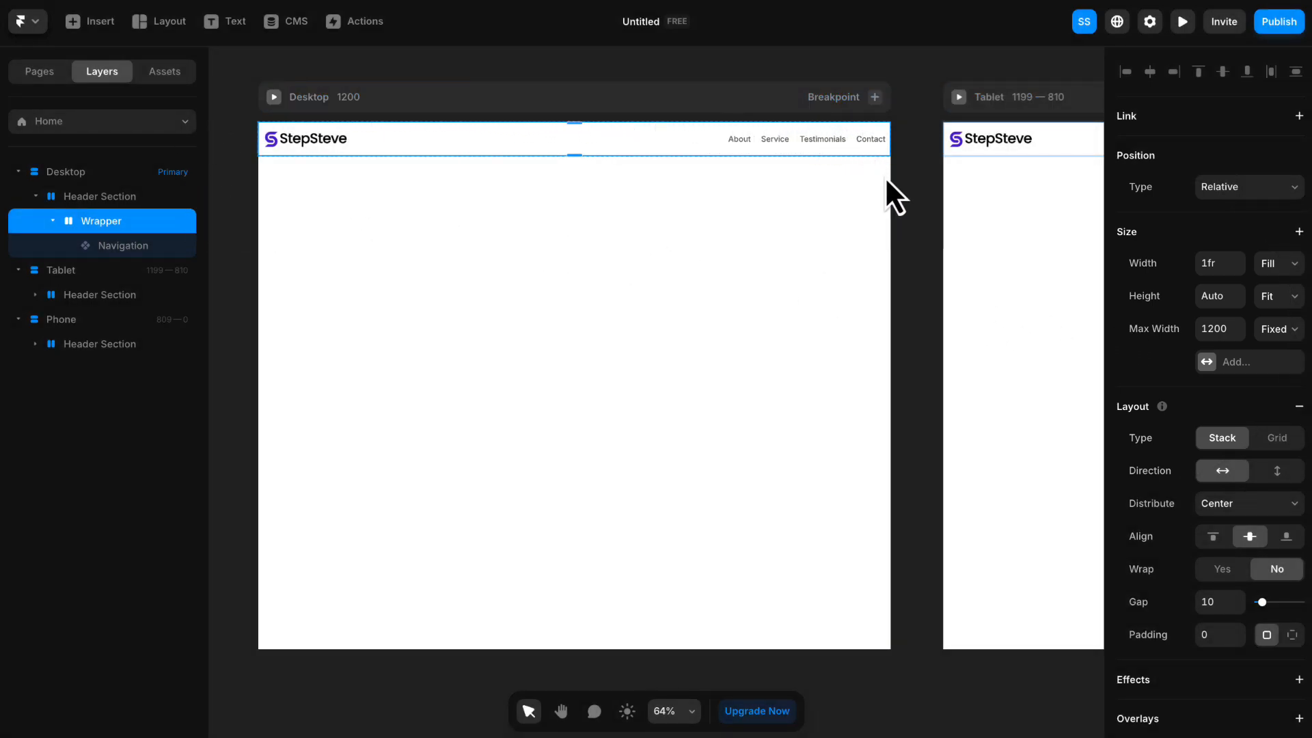
scroll(896, 199, down, 4)
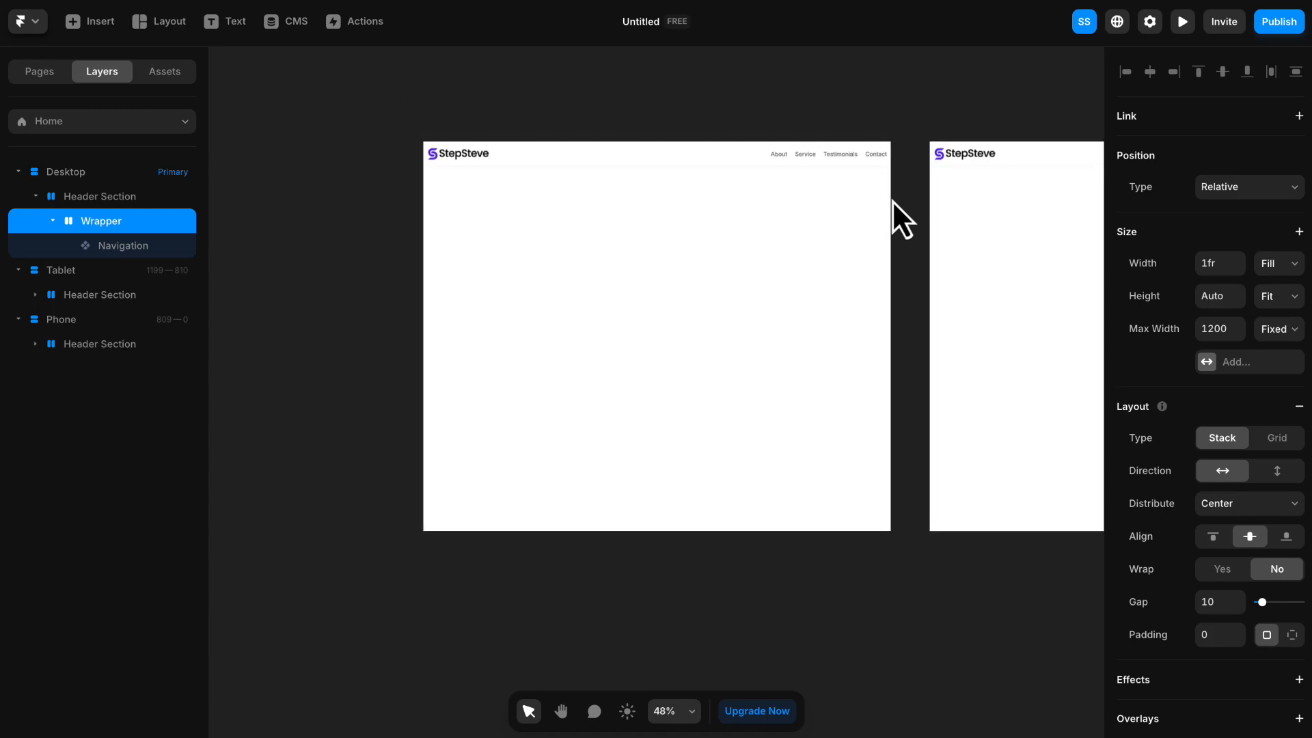
drag(912, 199, 674, 269)
scroll(685, 247, down, 3)
key(v)
scroll(550, 268, up, 5)
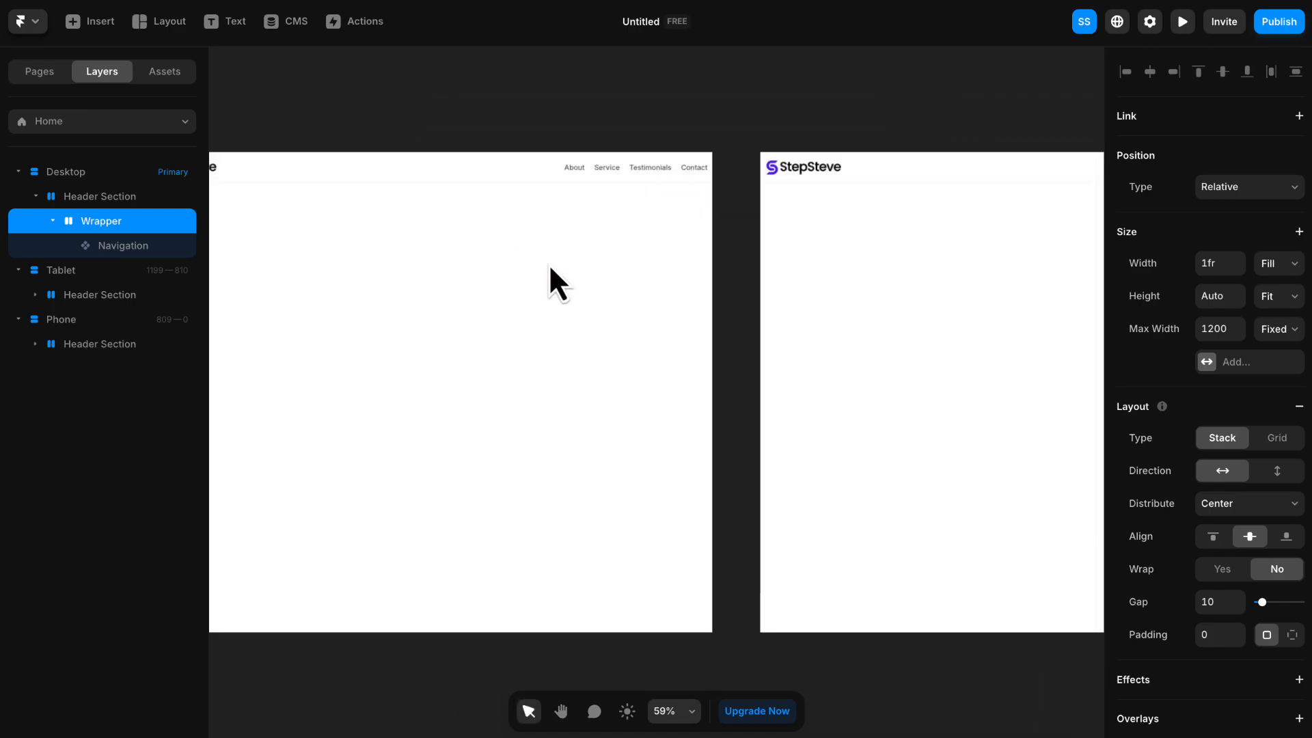
drag(550, 268, 814, 260)
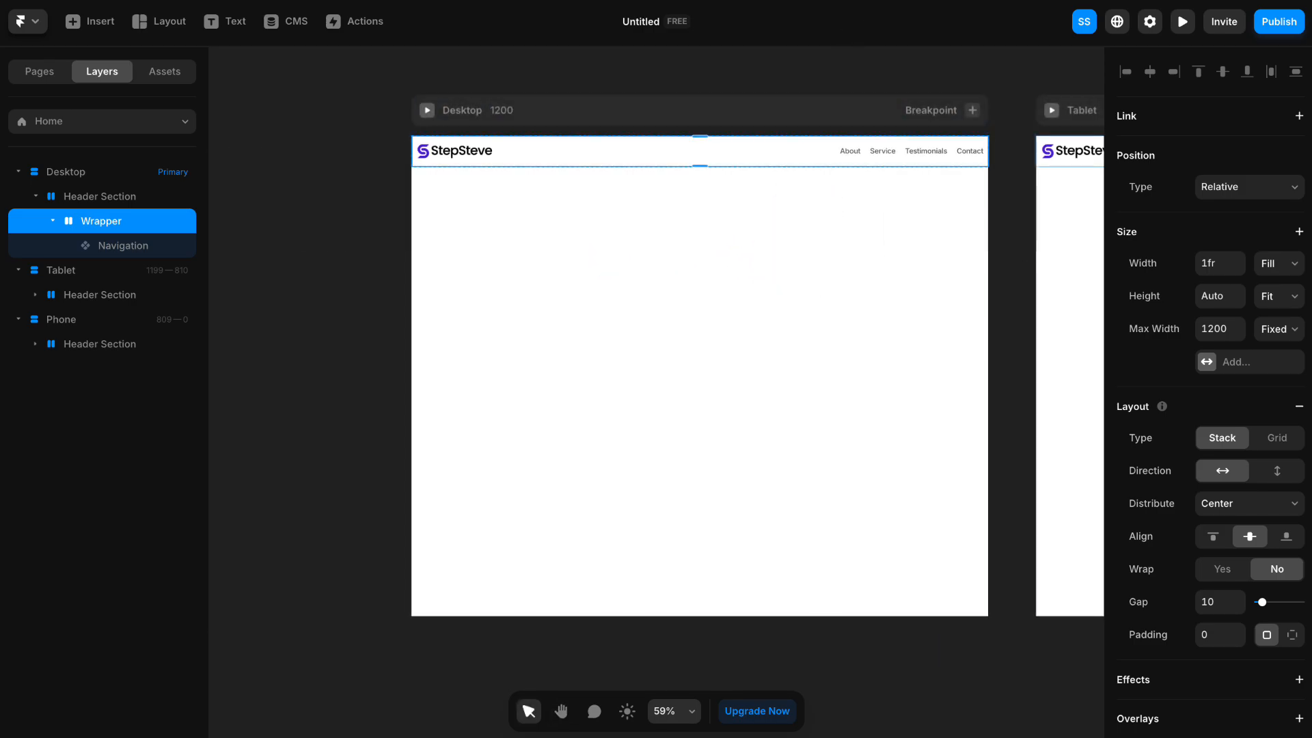
click(782, 51)
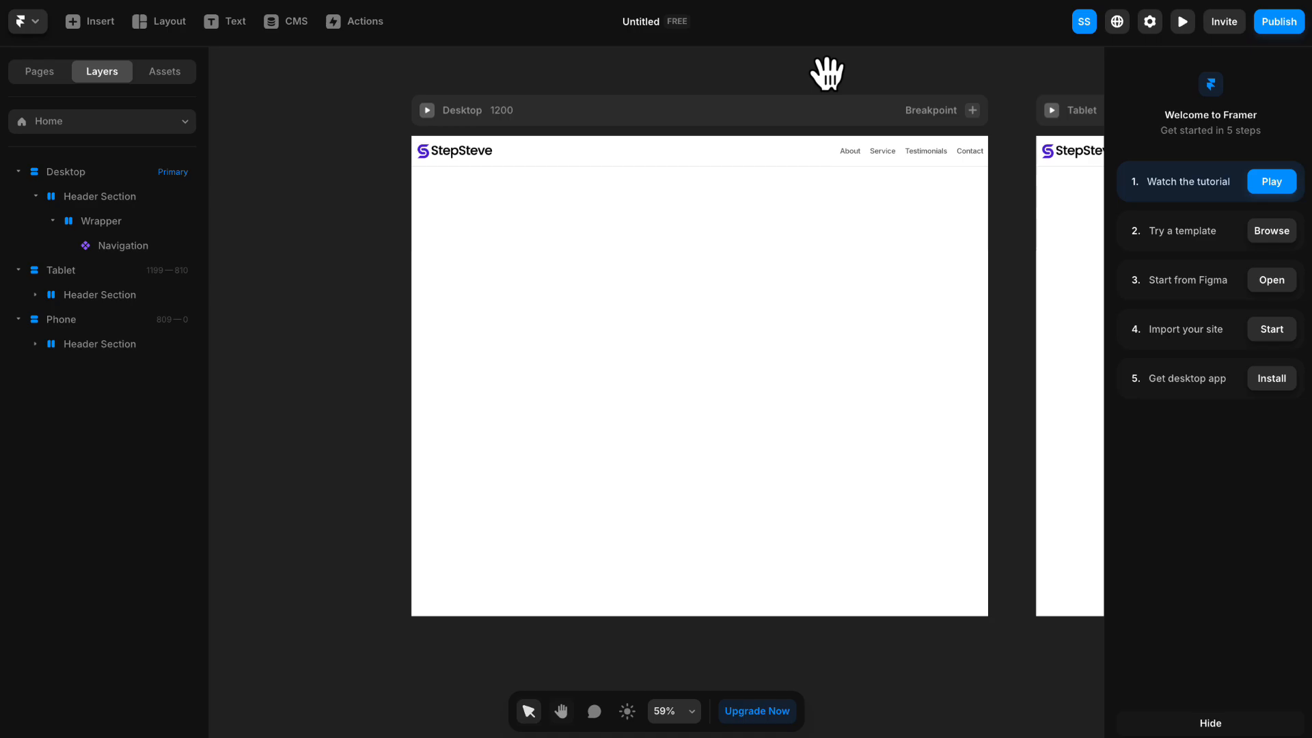
drag(827, 70, 739, 74)
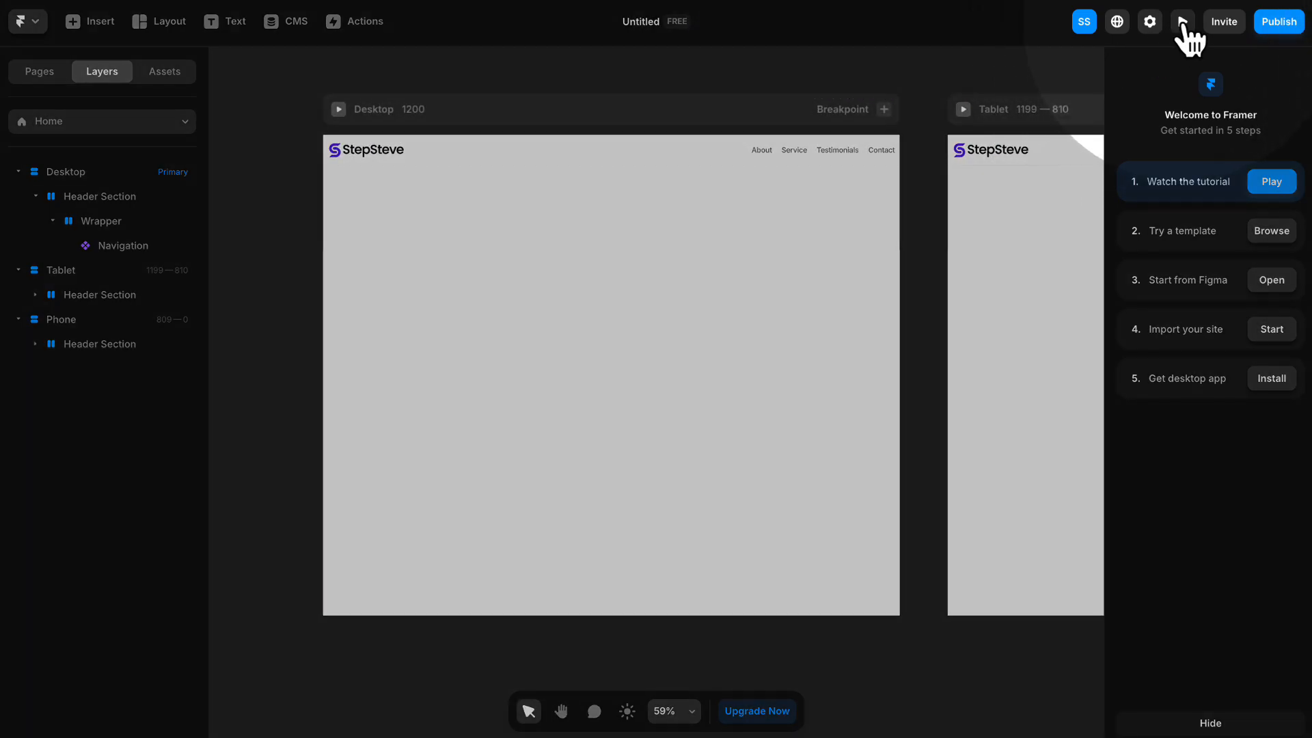
- Preview the page, widen it to about 1561 and narrow it to about 1481 to check the header, and return to the editor
click(1183, 21)
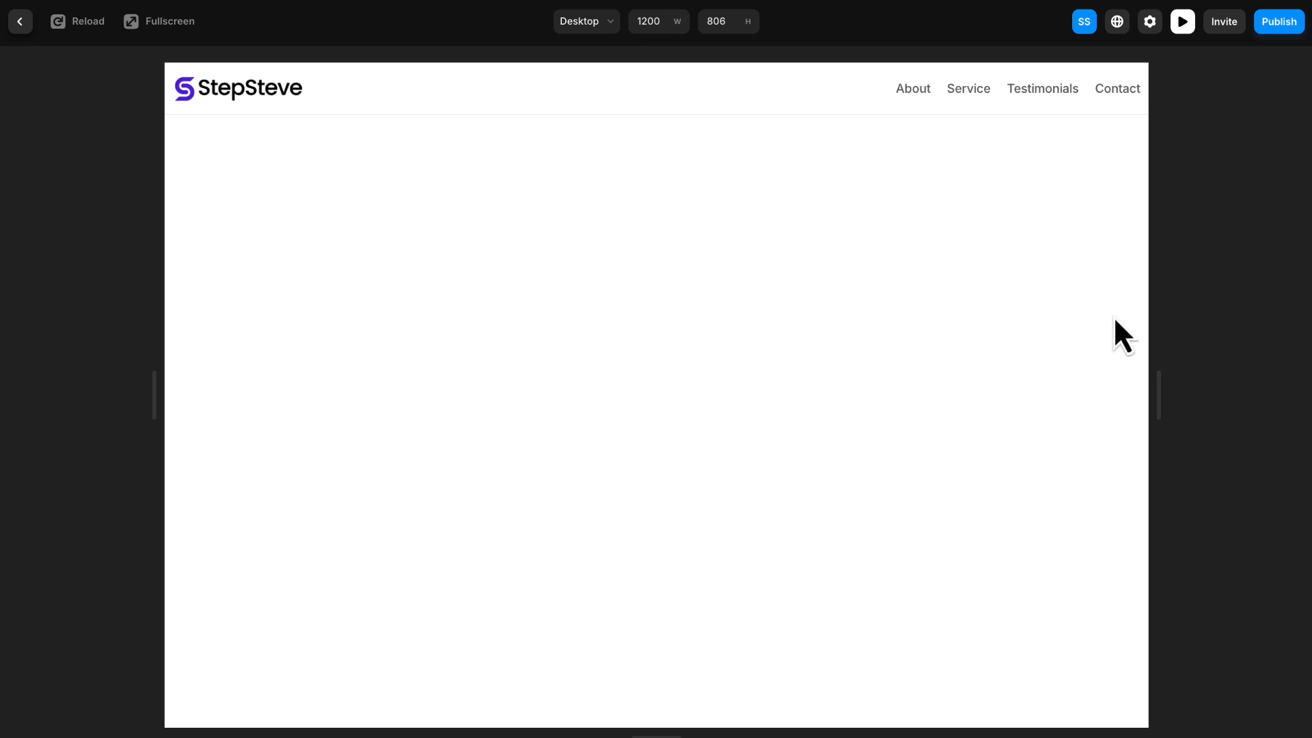
drag(1158, 389, 1305, 383)
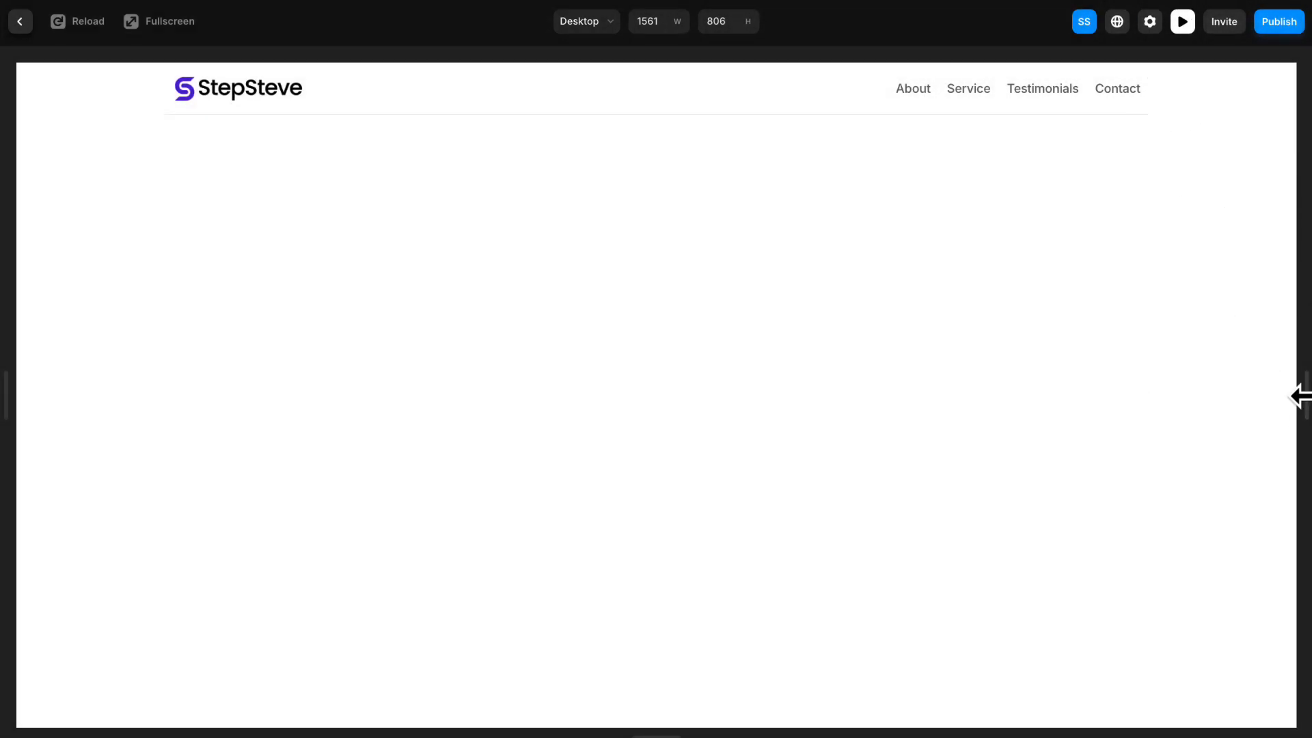
drag(1300, 396, 1276, 388)
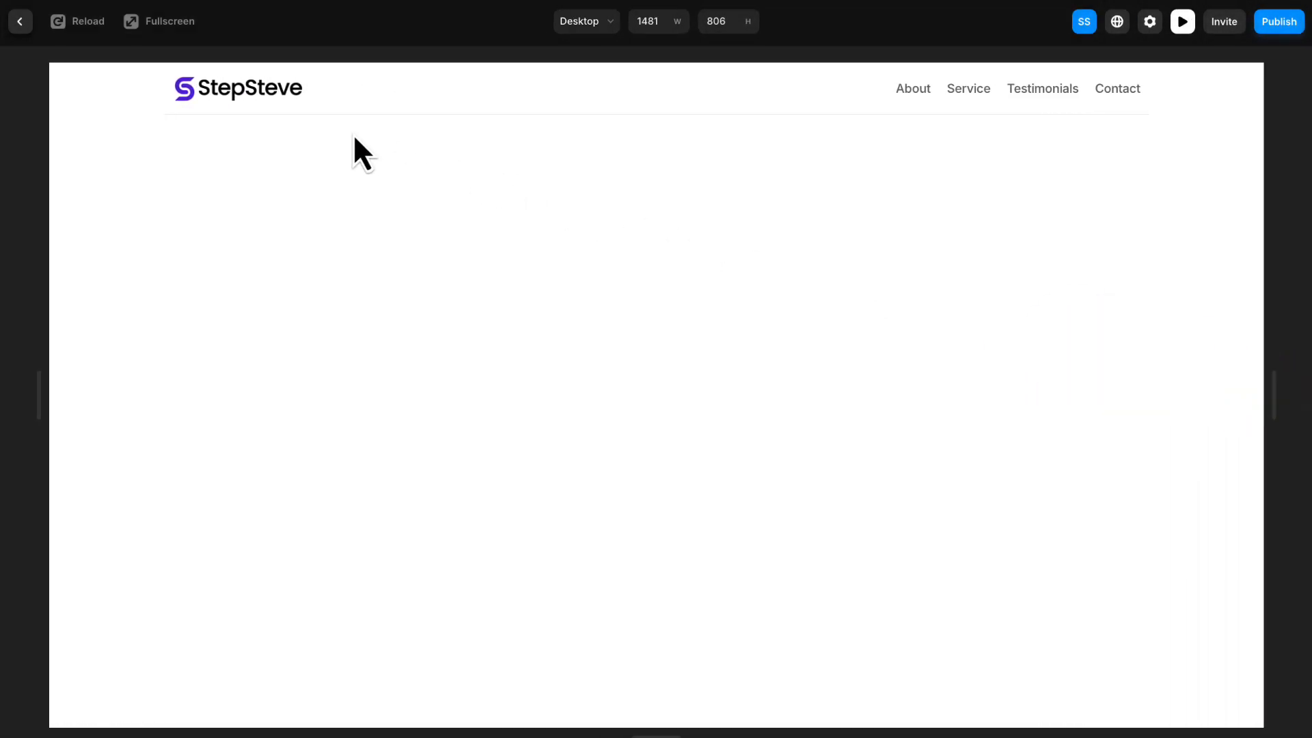
click(20, 22)
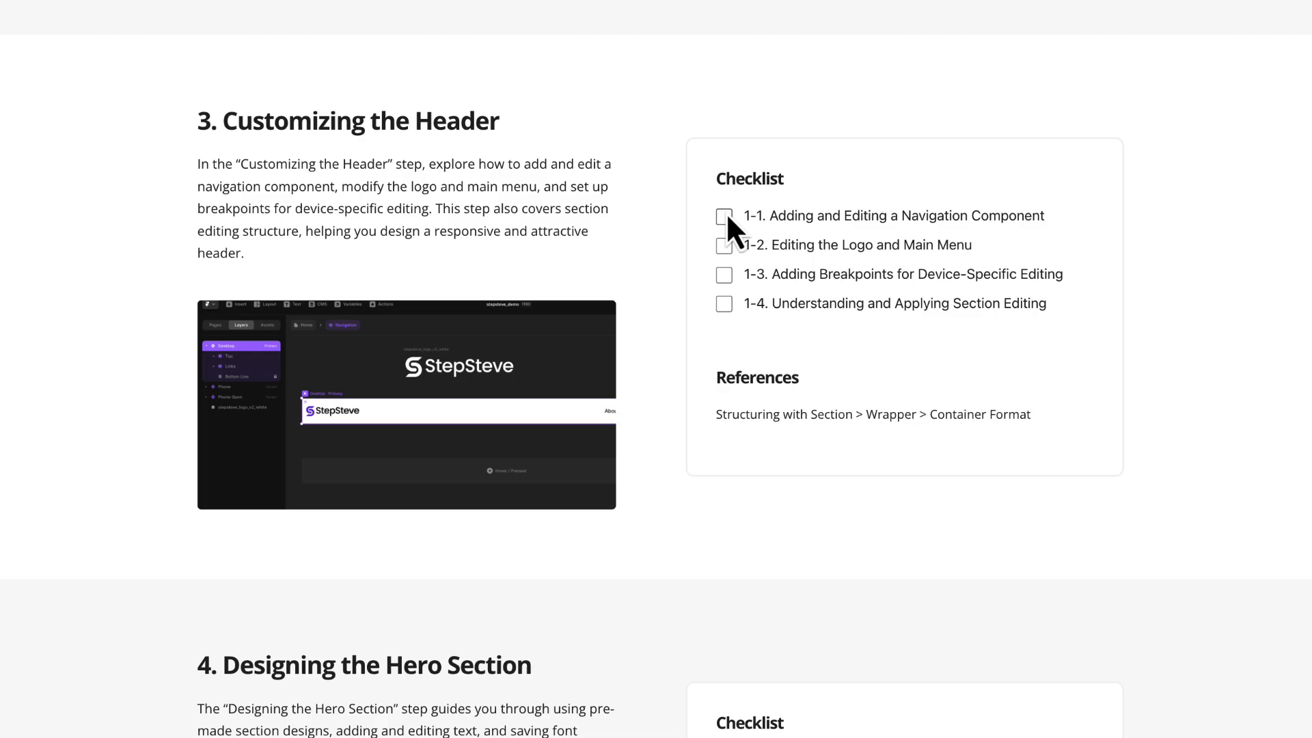
- In the course guide web page, tick all four Customizing the Header checklist items and go to the Designing the Hero Section checklist
click(725, 303)
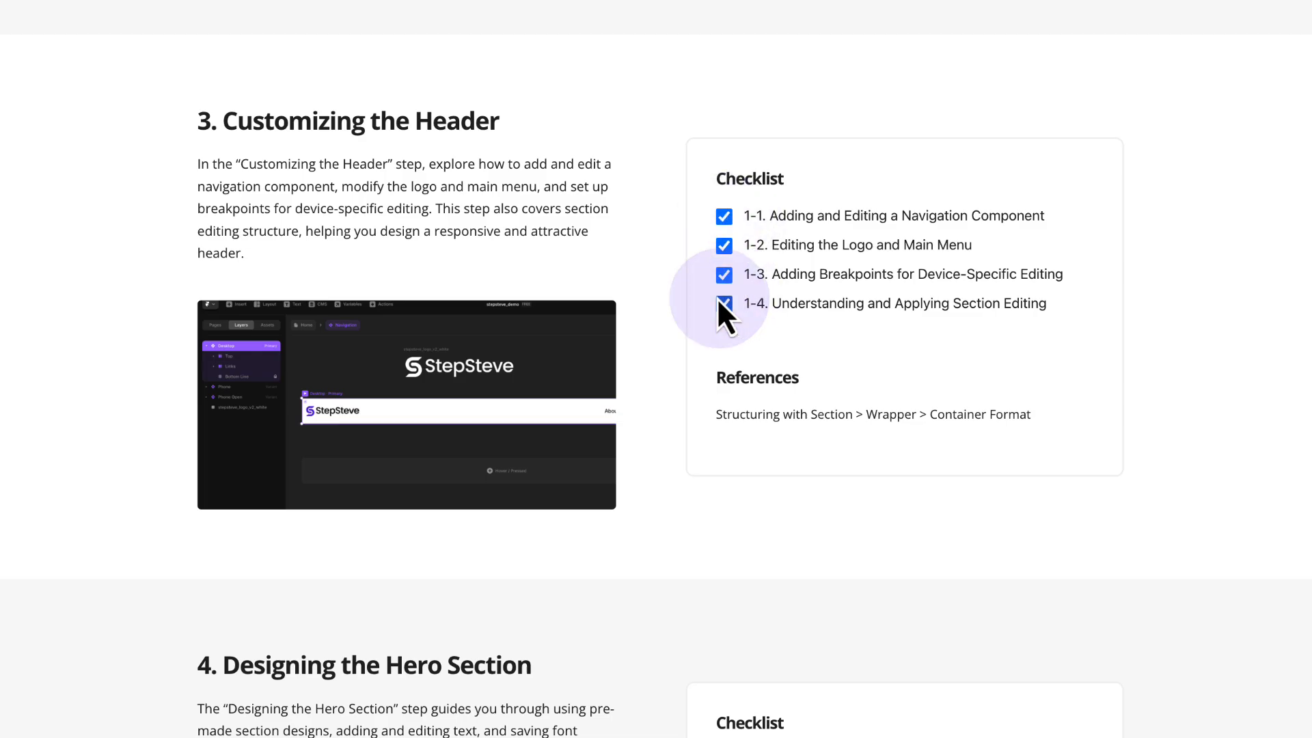
scroll(647, 258, down, 5)
scroll(648, 261, down, 2)
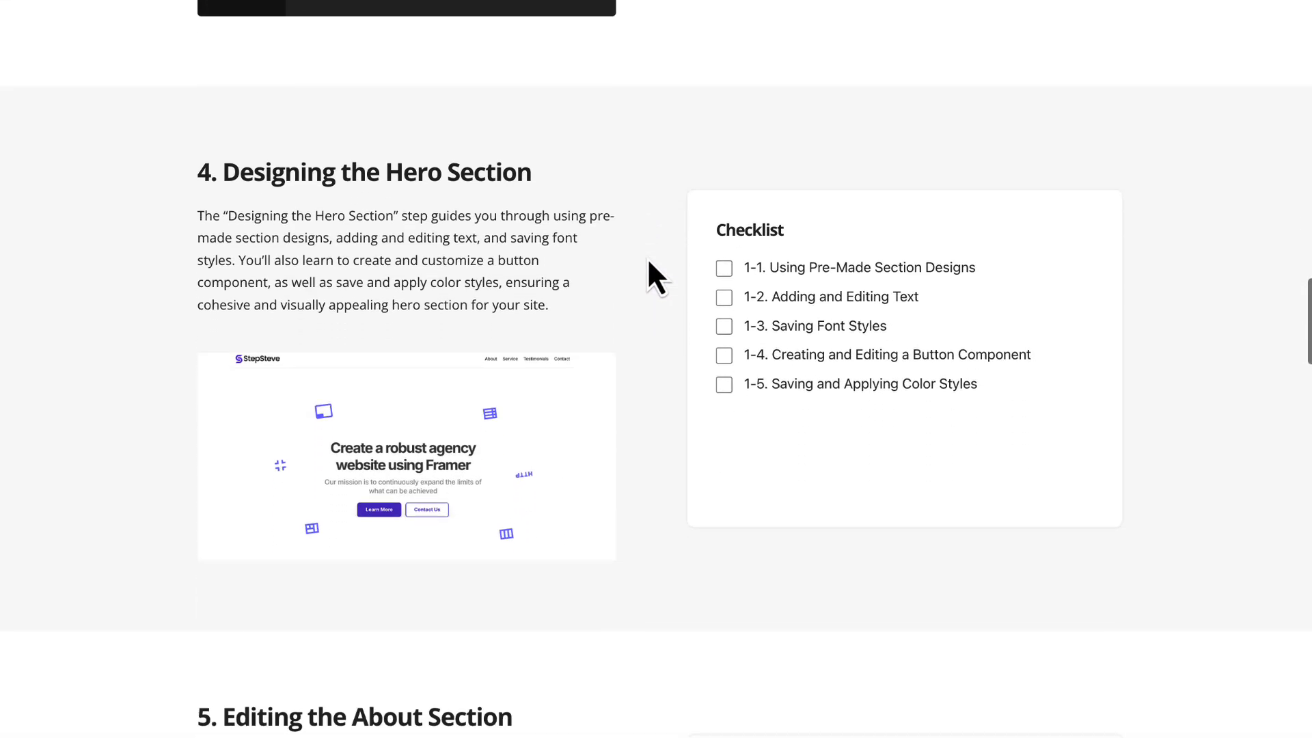
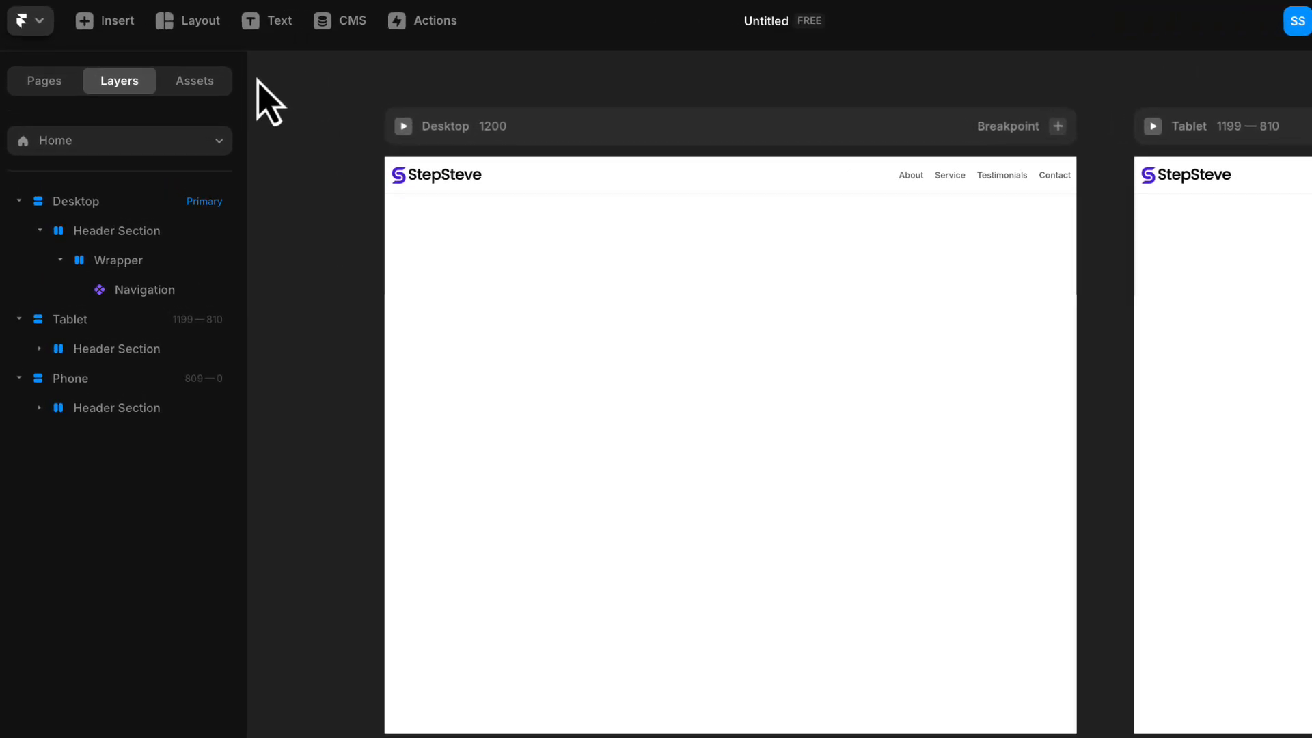
- Insert the white centred "Ship sites with style." section from the Sections library beneath the header on the Desktop breakpoint
click(117, 22)
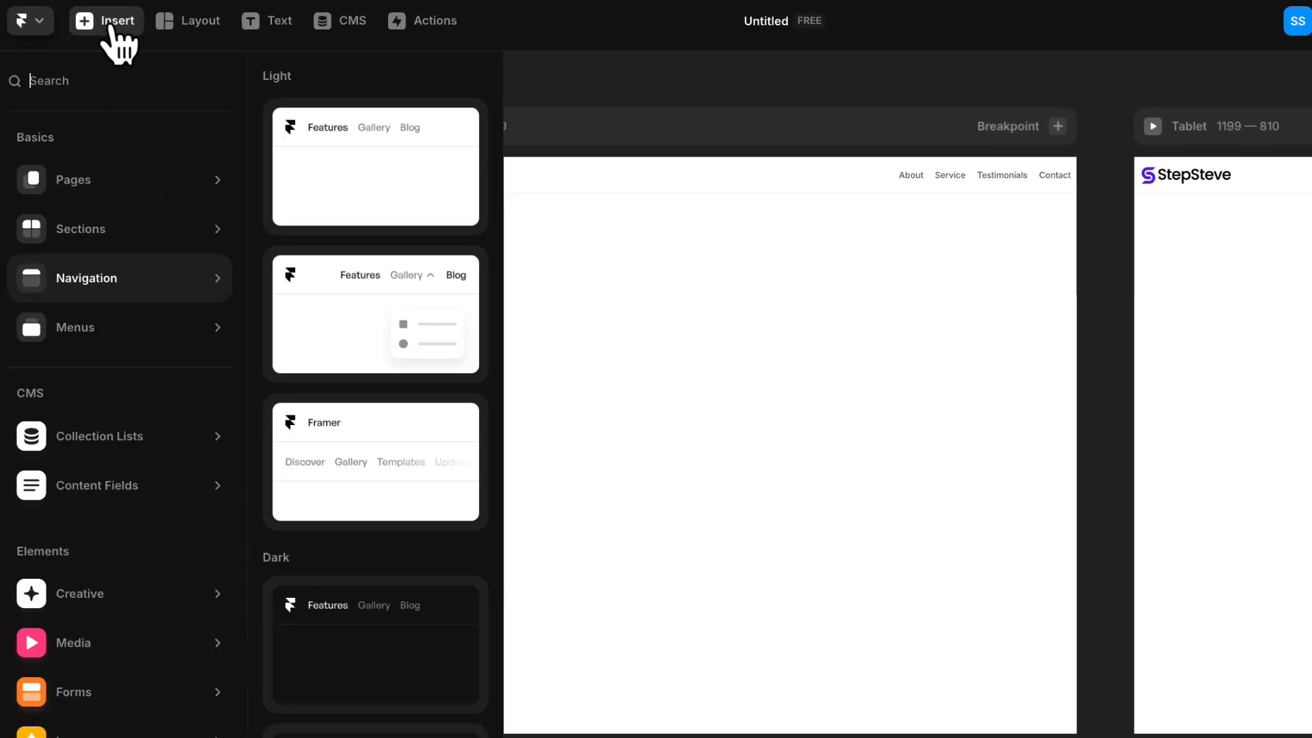
mouse_move(113, 231)
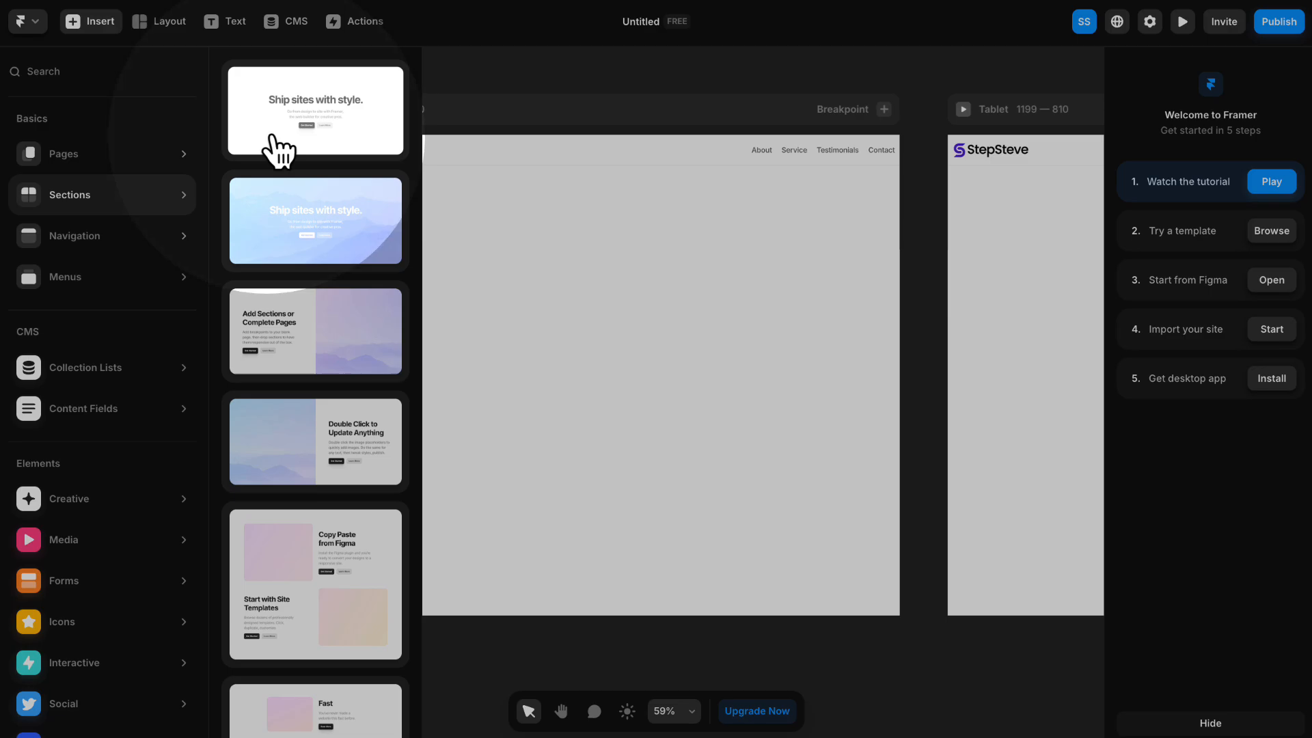
click(346, 153)
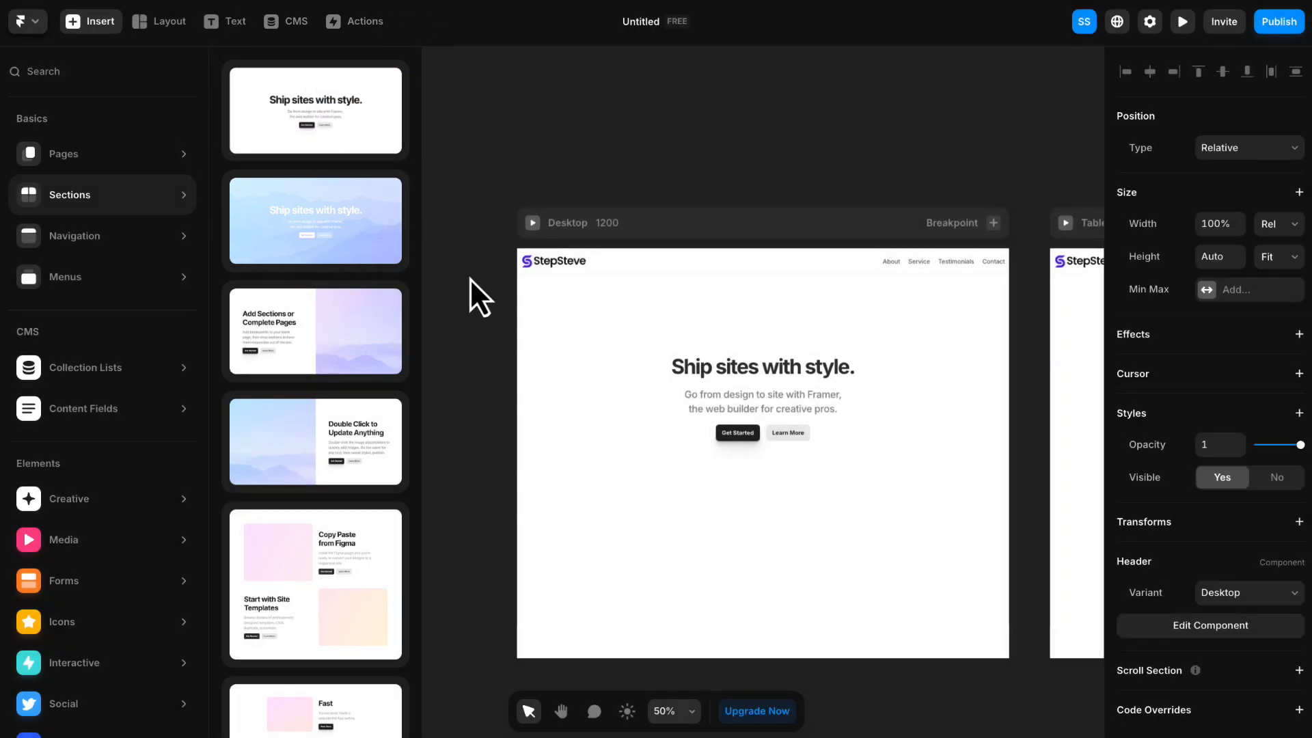
click(482, 370)
drag(482, 375, 352, 226)
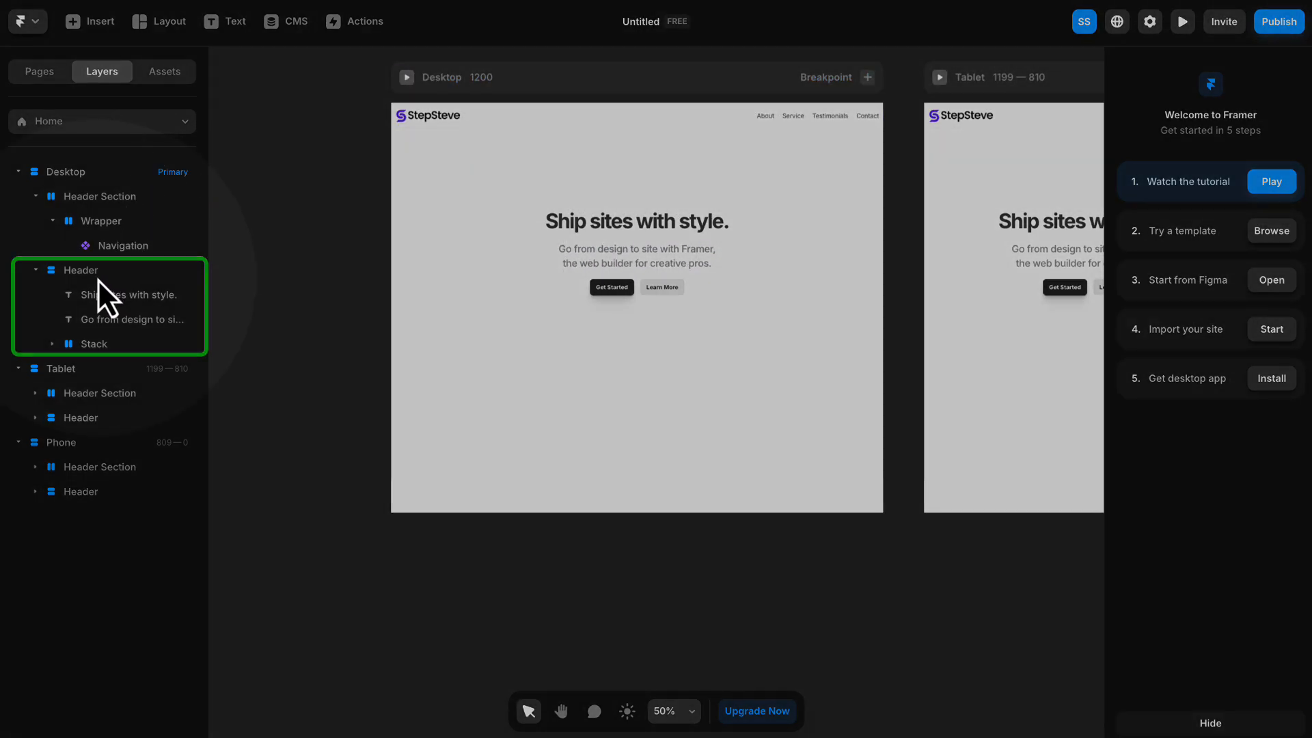
- Rename the newly inserted Header stack on the Desktop breakpoint as Wrapper
click(97, 279)
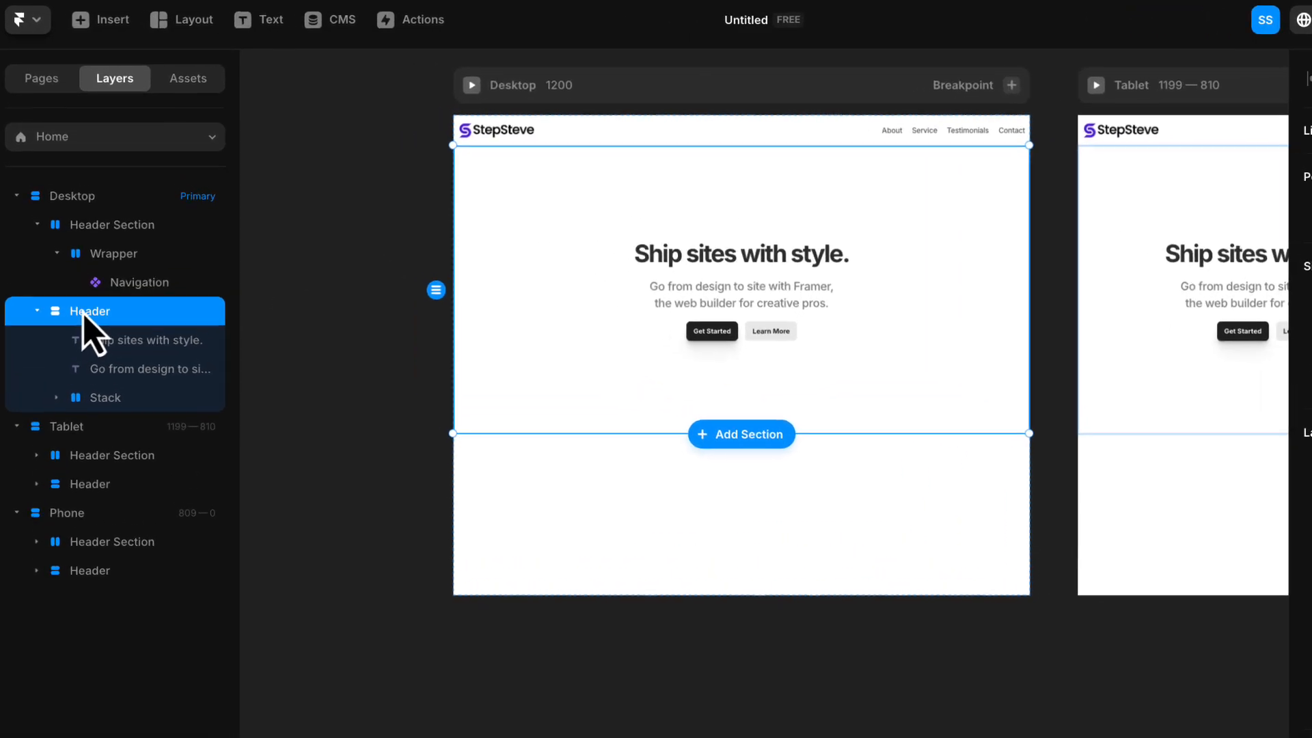
double_click(89, 311)
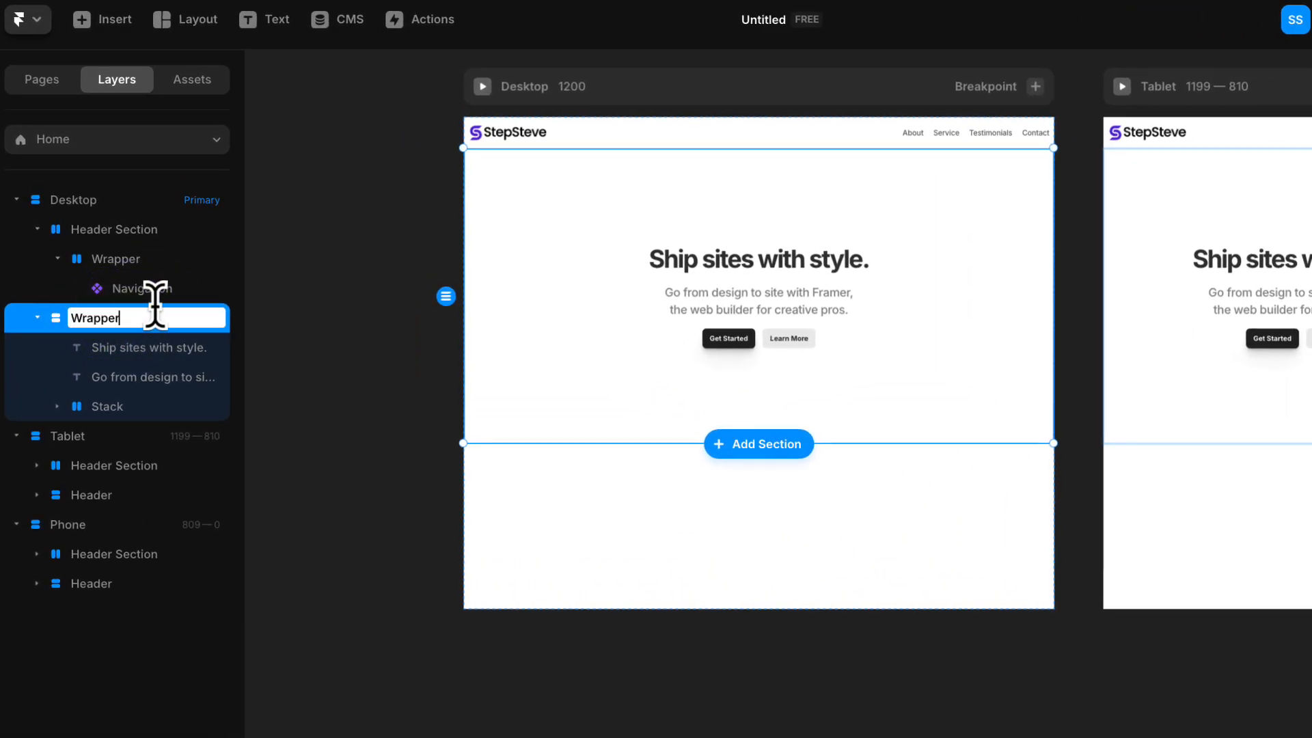
key(Return)
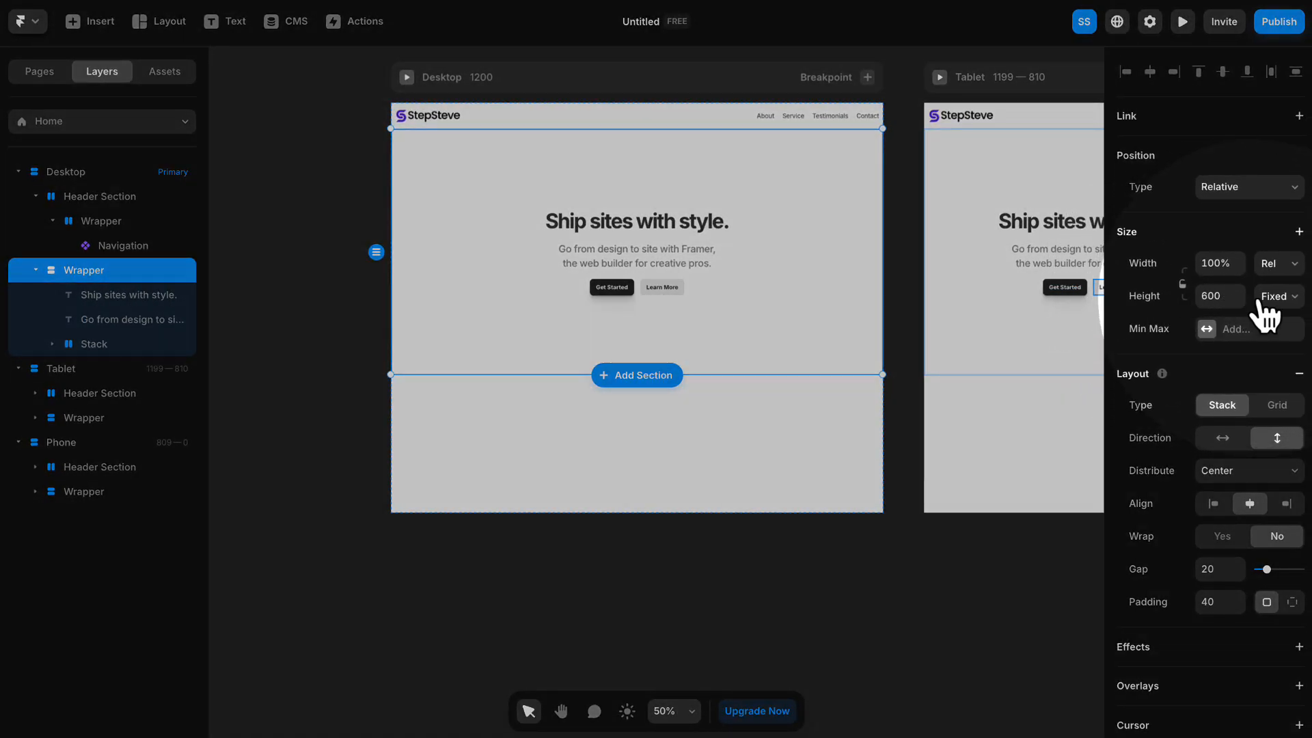
- Set the hero Wrapper's height to Fit, its max width to a fixed 1200 and its padding to 0
click(1277, 297)
click(1284, 362)
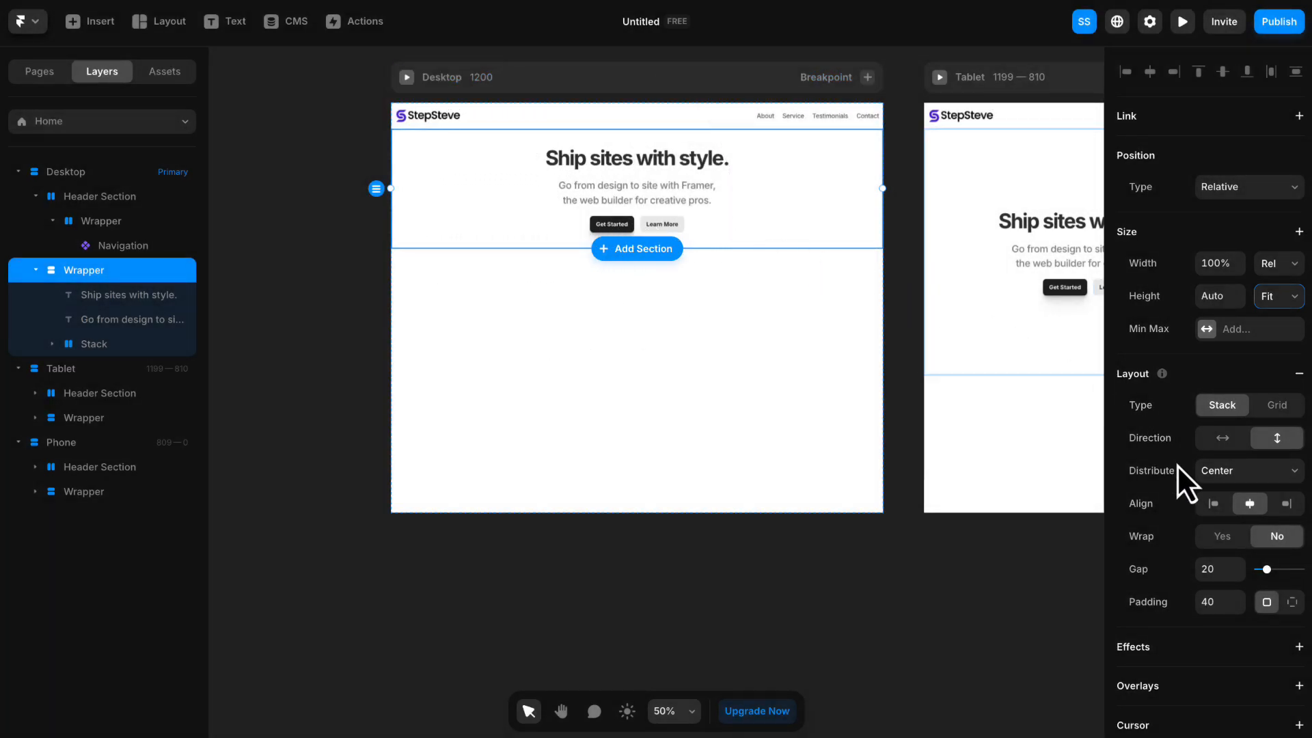
click(1242, 330)
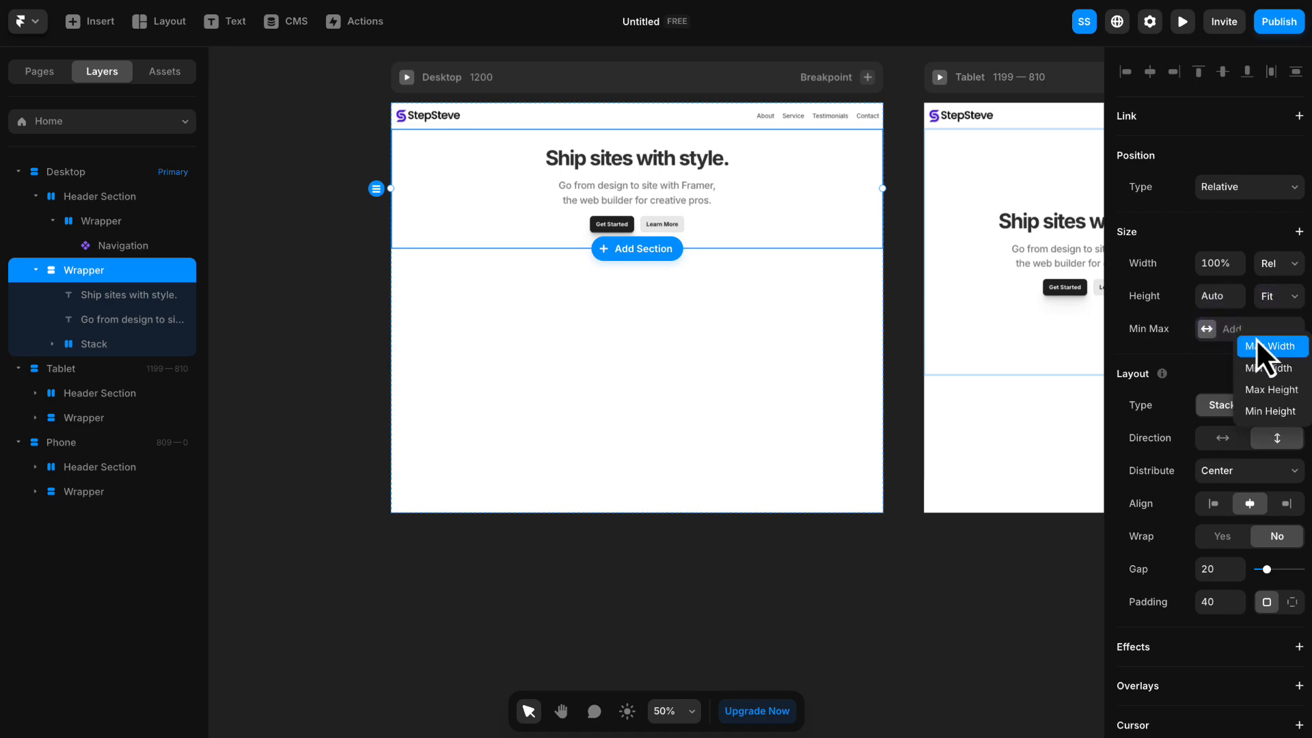
click(1265, 347)
click(1278, 334)
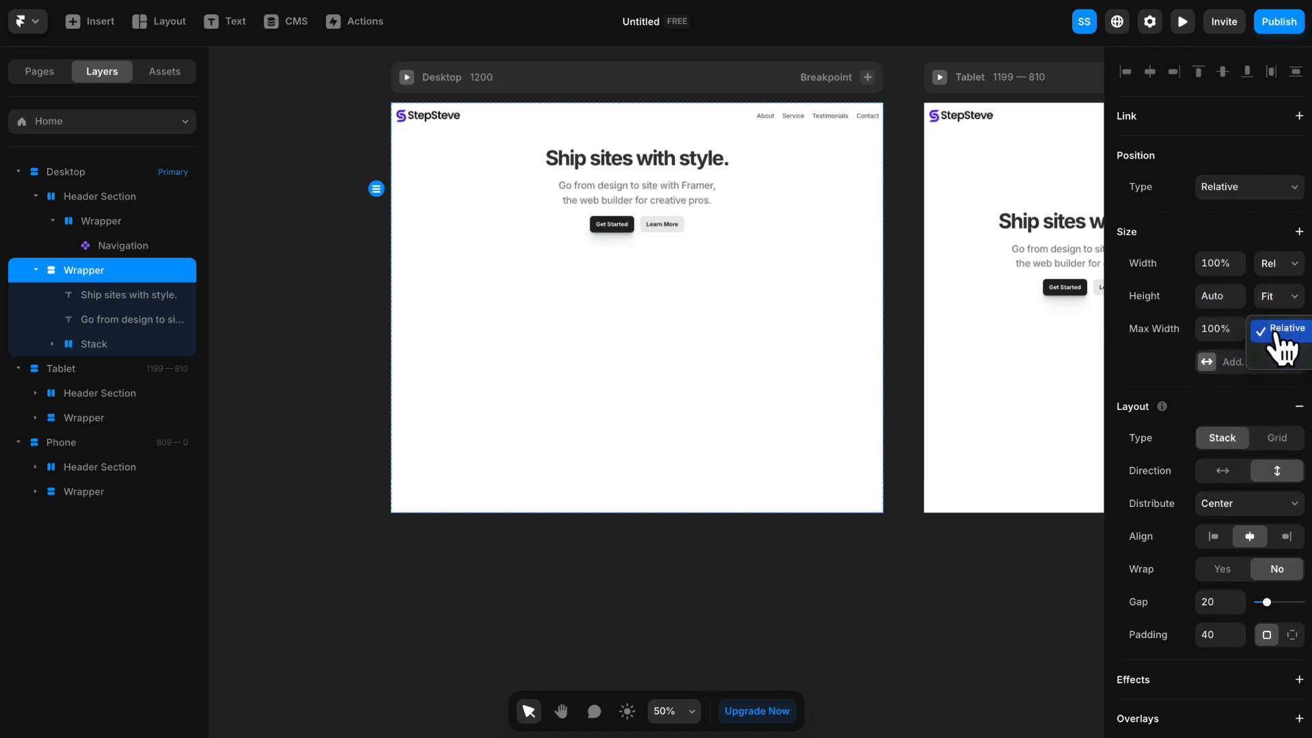
click(1279, 358)
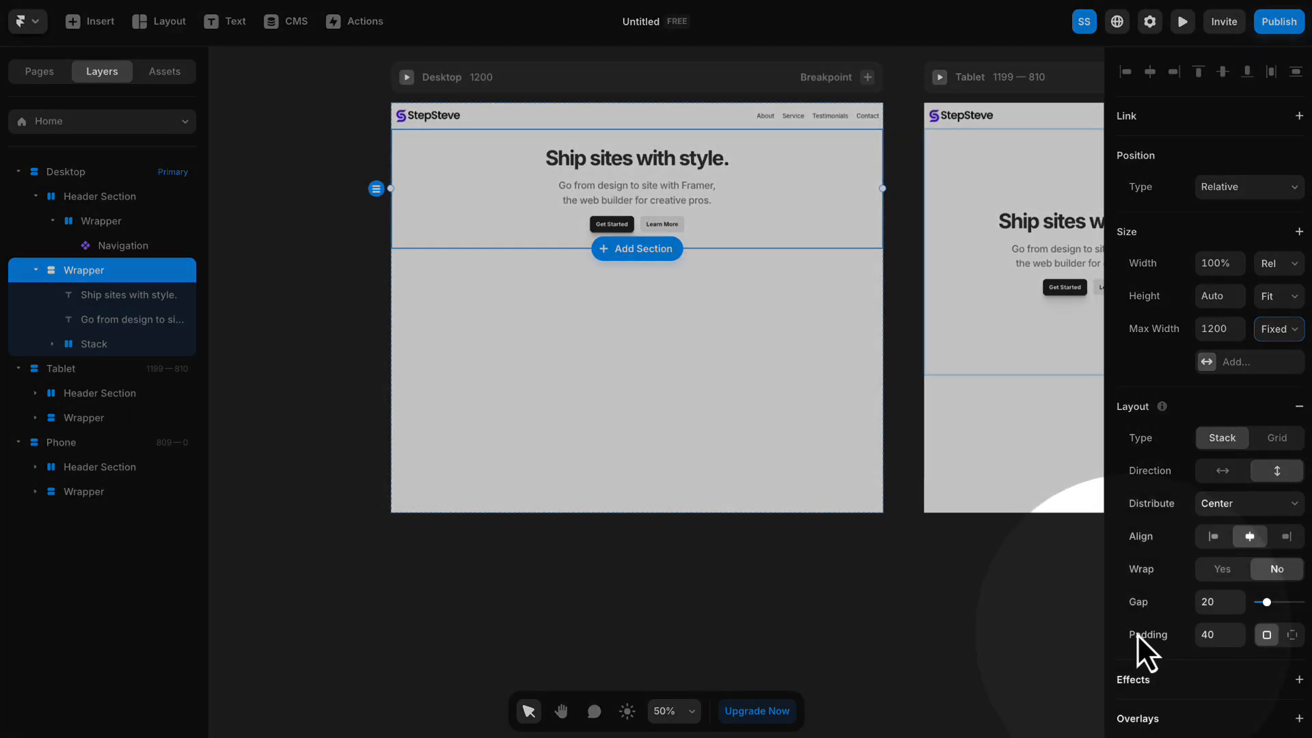
click(1212, 637)
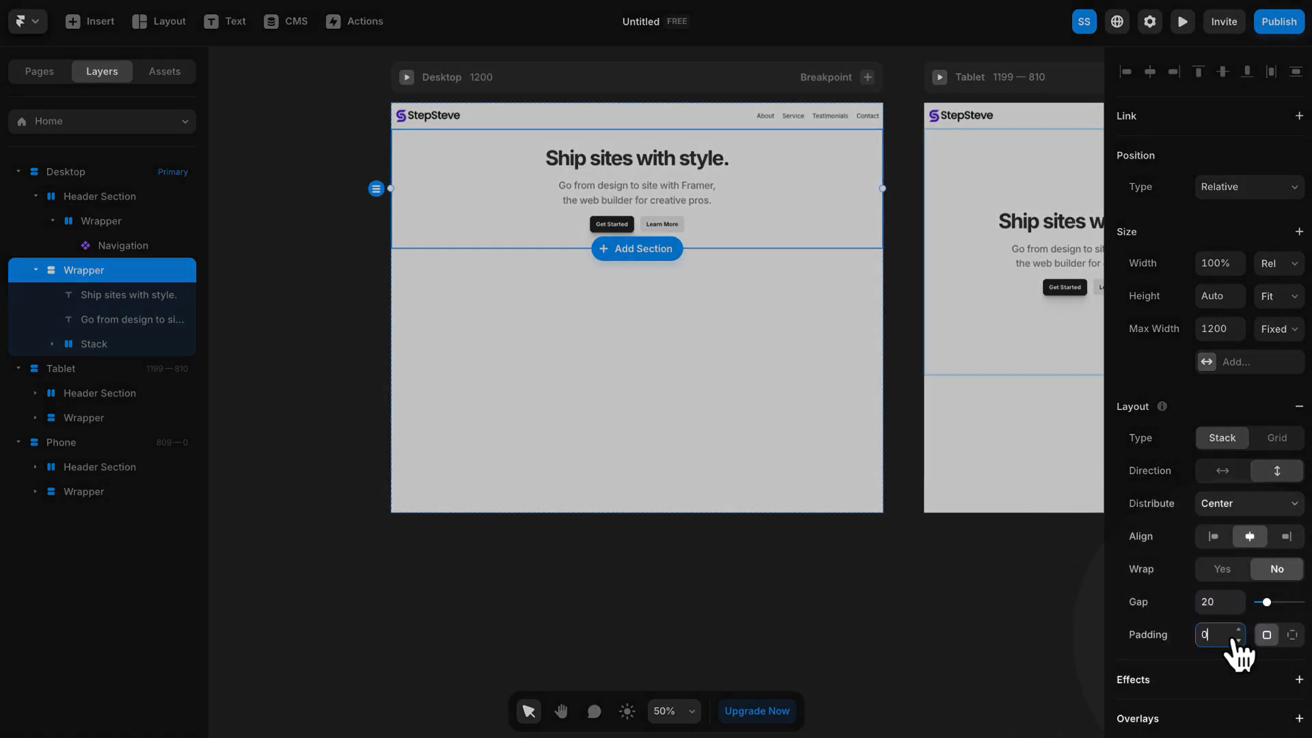
key(Return)
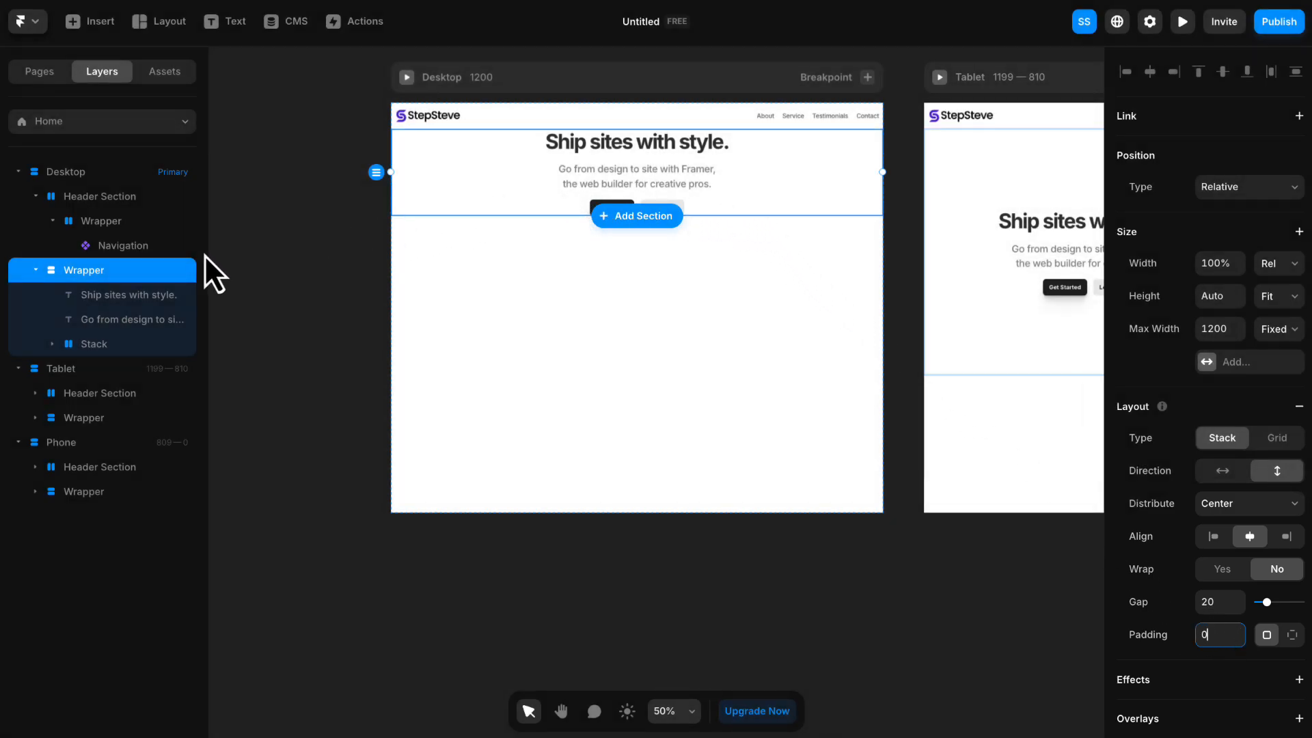
- Wrap the hero Wrapper in another stack and rename the outer stack Hero Section
right_click(83, 275)
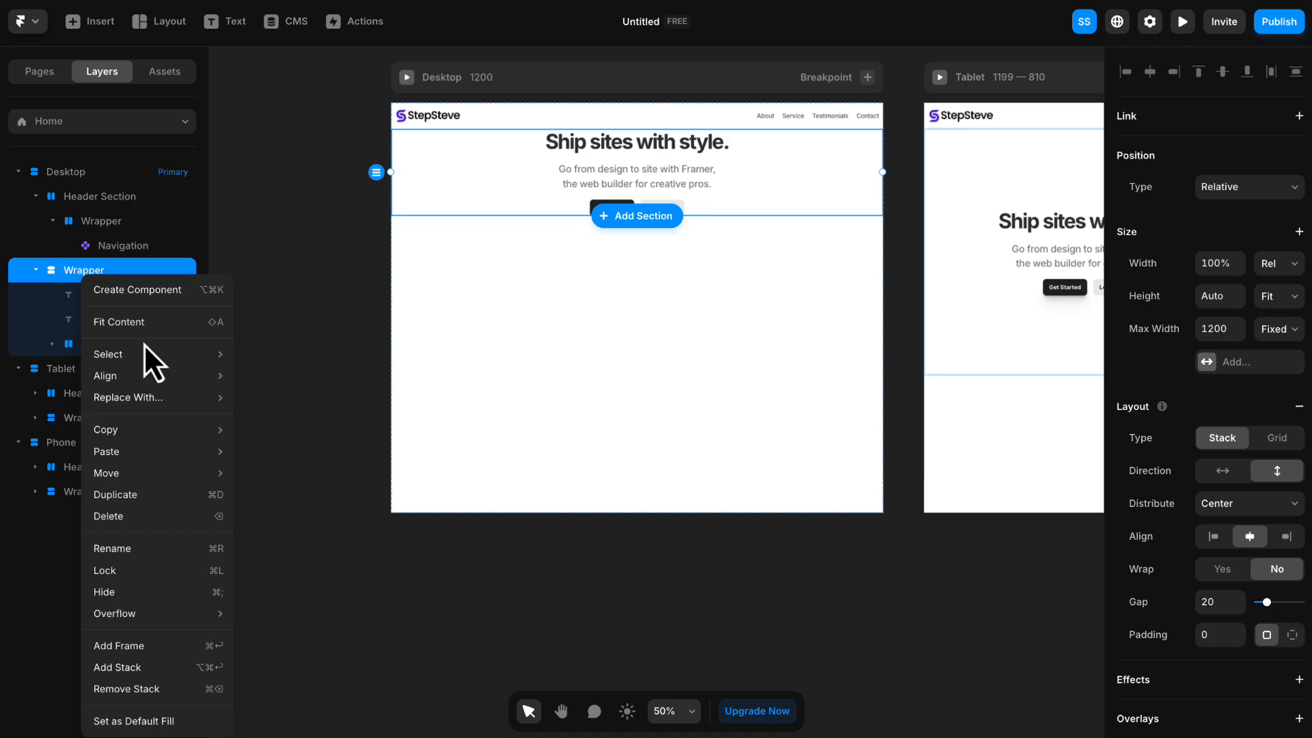
click(121, 666)
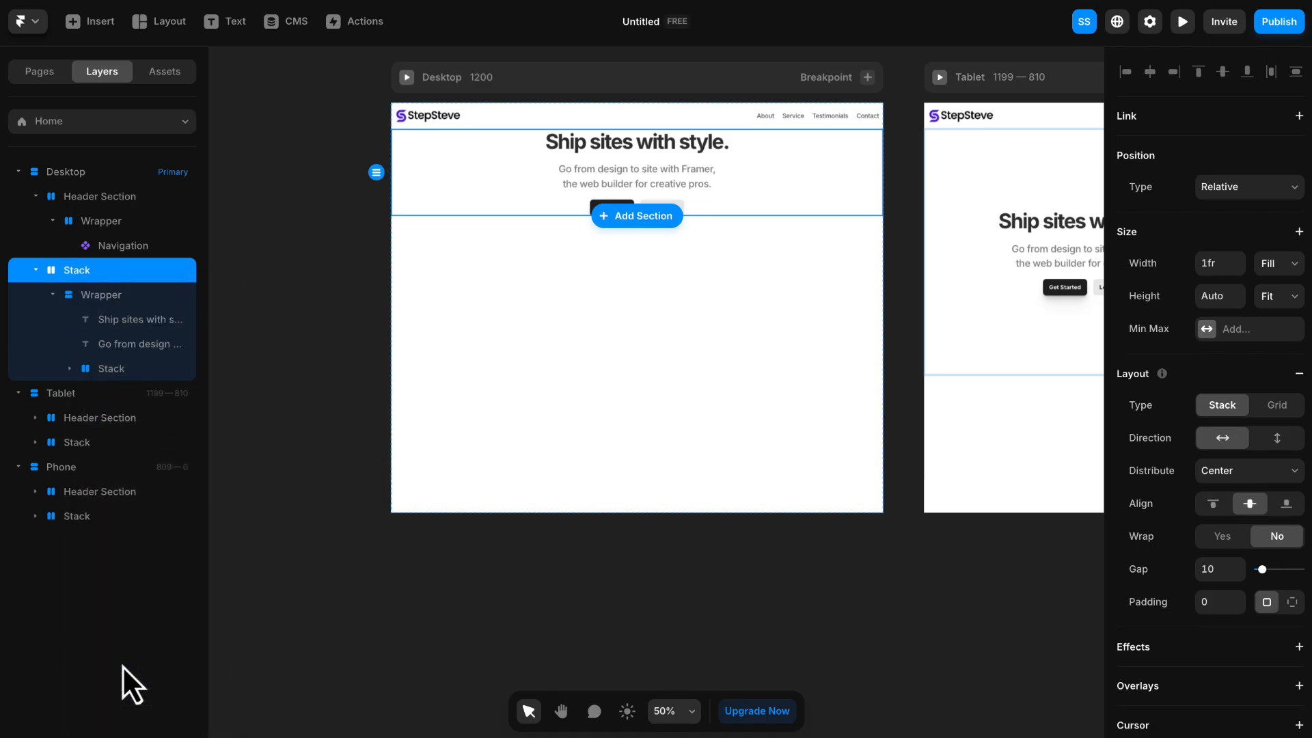
double_click(81, 273)
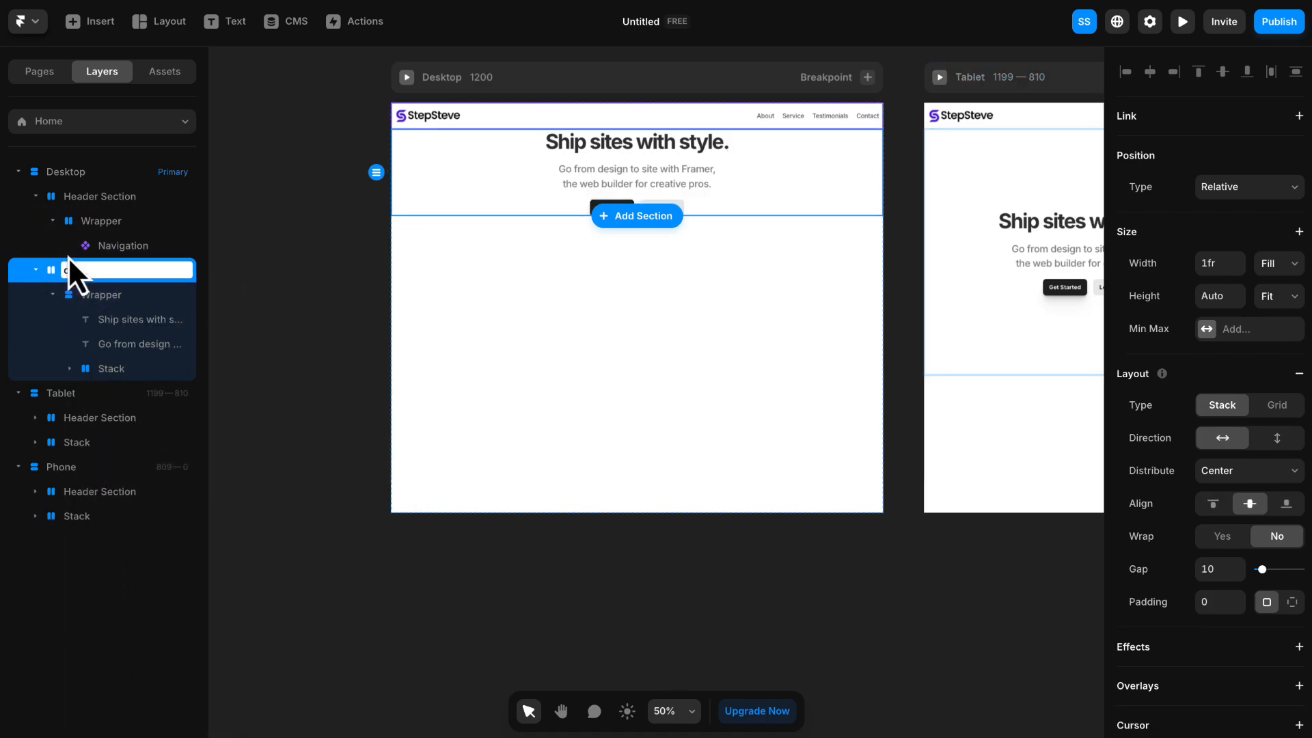
text(Hero se)
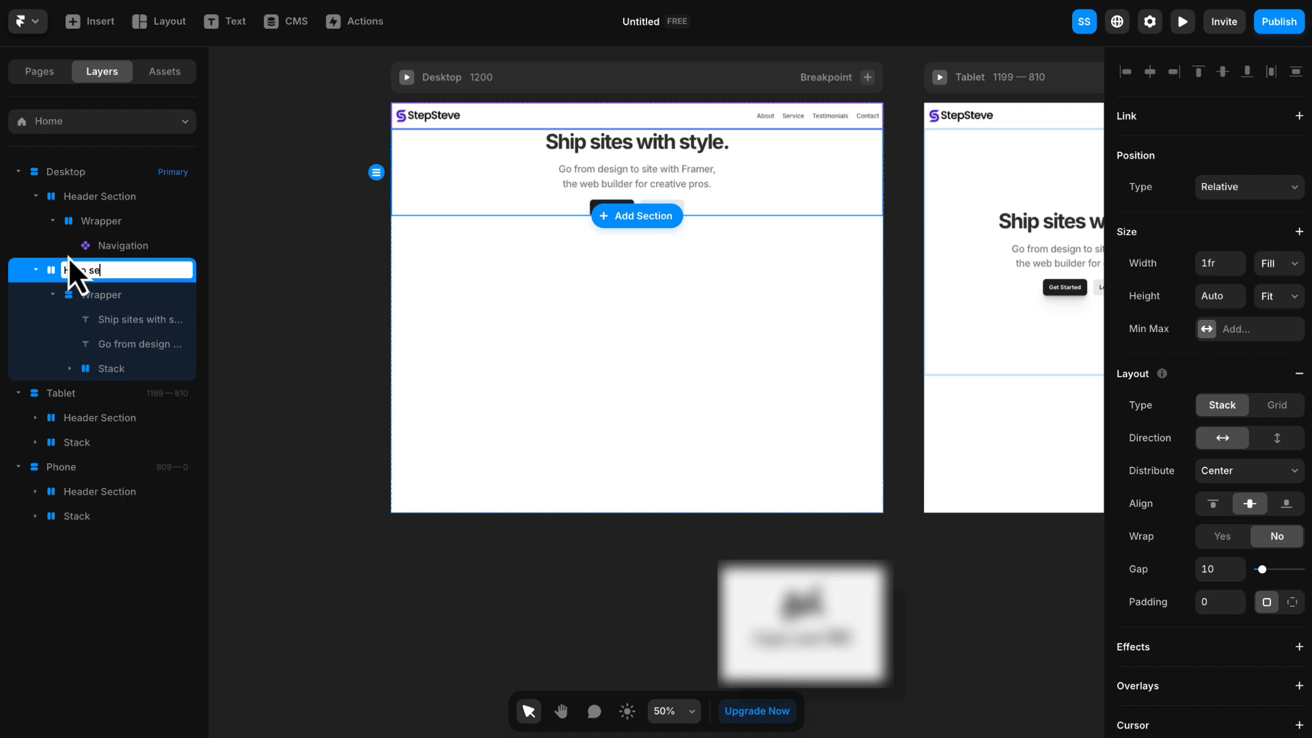
text(ction)
key(Return)
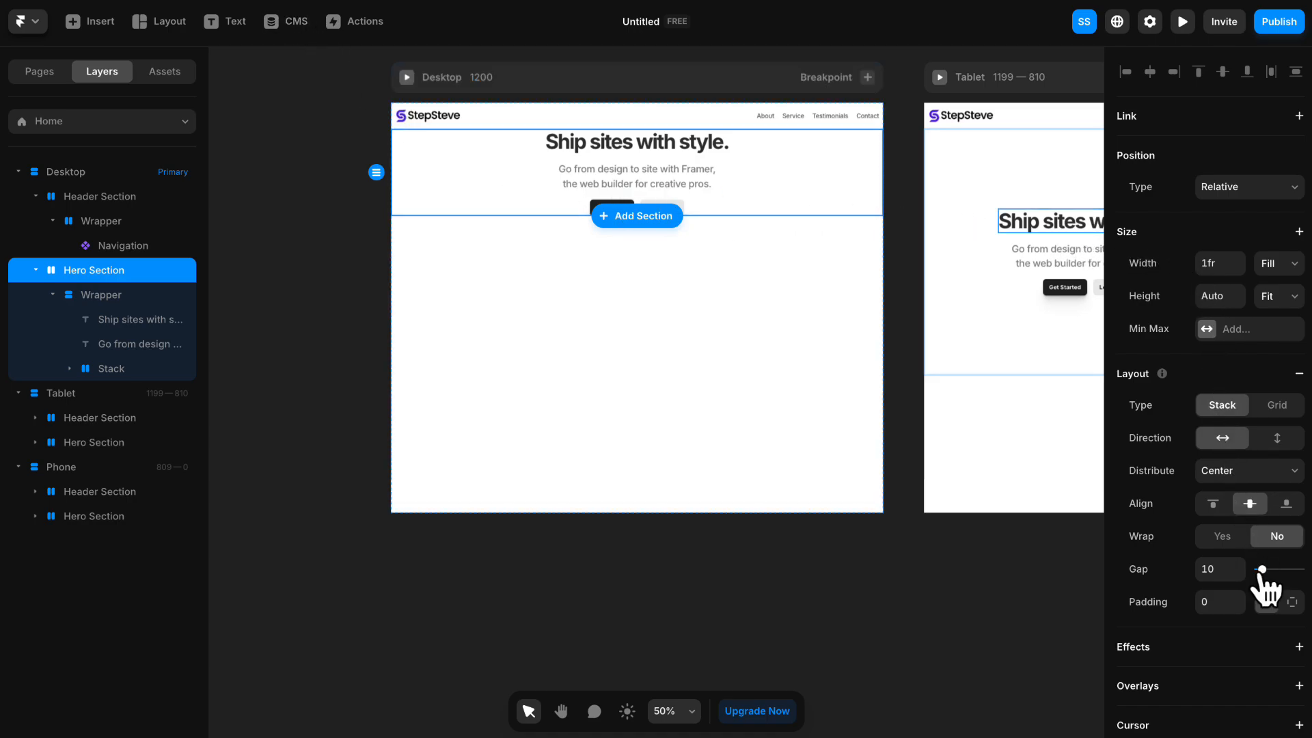
- Give the Hero Section individual padding of 250 at the top and bottom and 15 on the right and left
scroll(1265, 588, down, 4)
click(1293, 437)
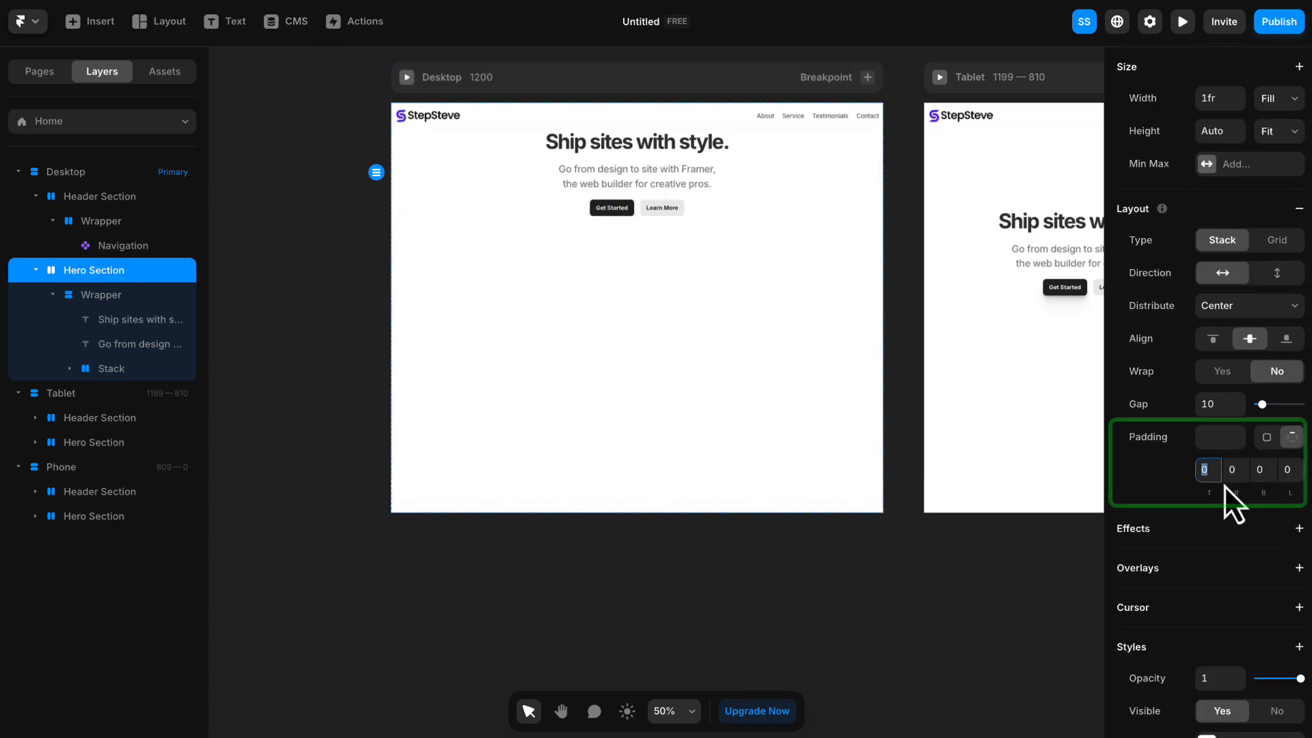
text(250)
key(Tab)
key(Tab)
text(250)
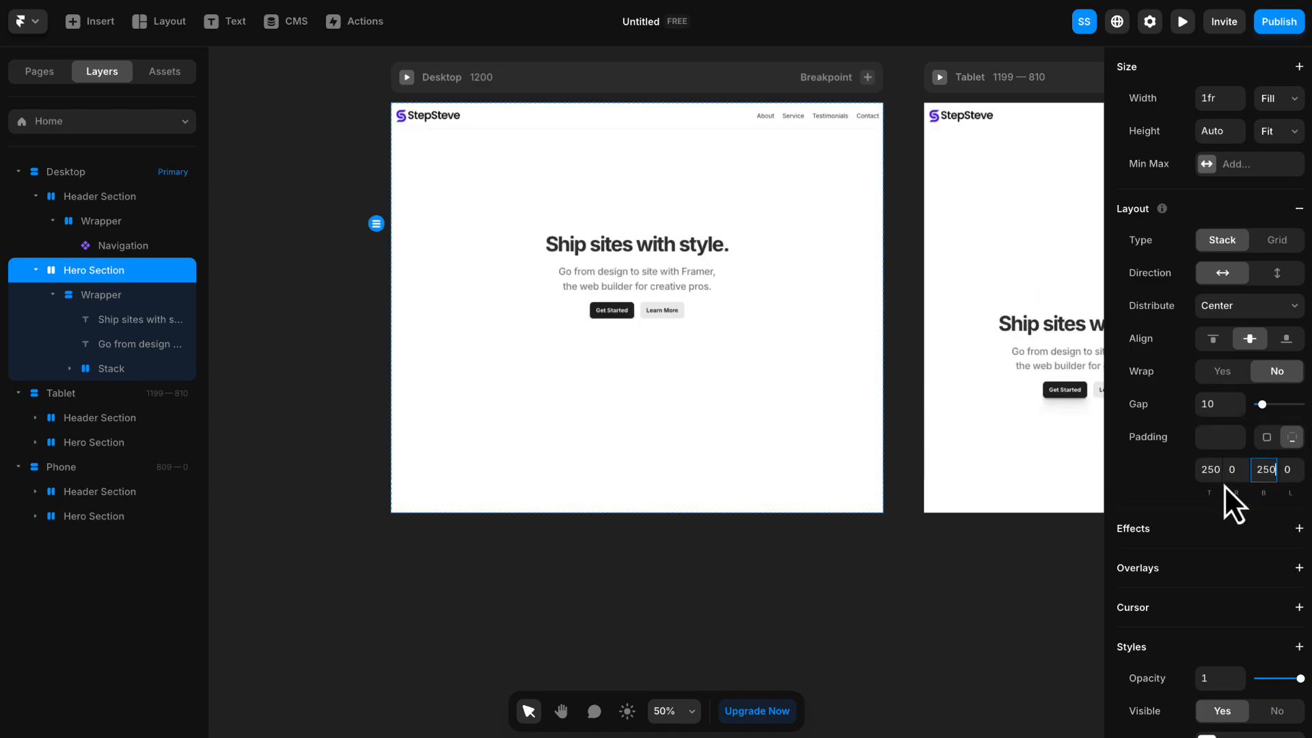
click(1243, 461)
text(15)
key(Tab)
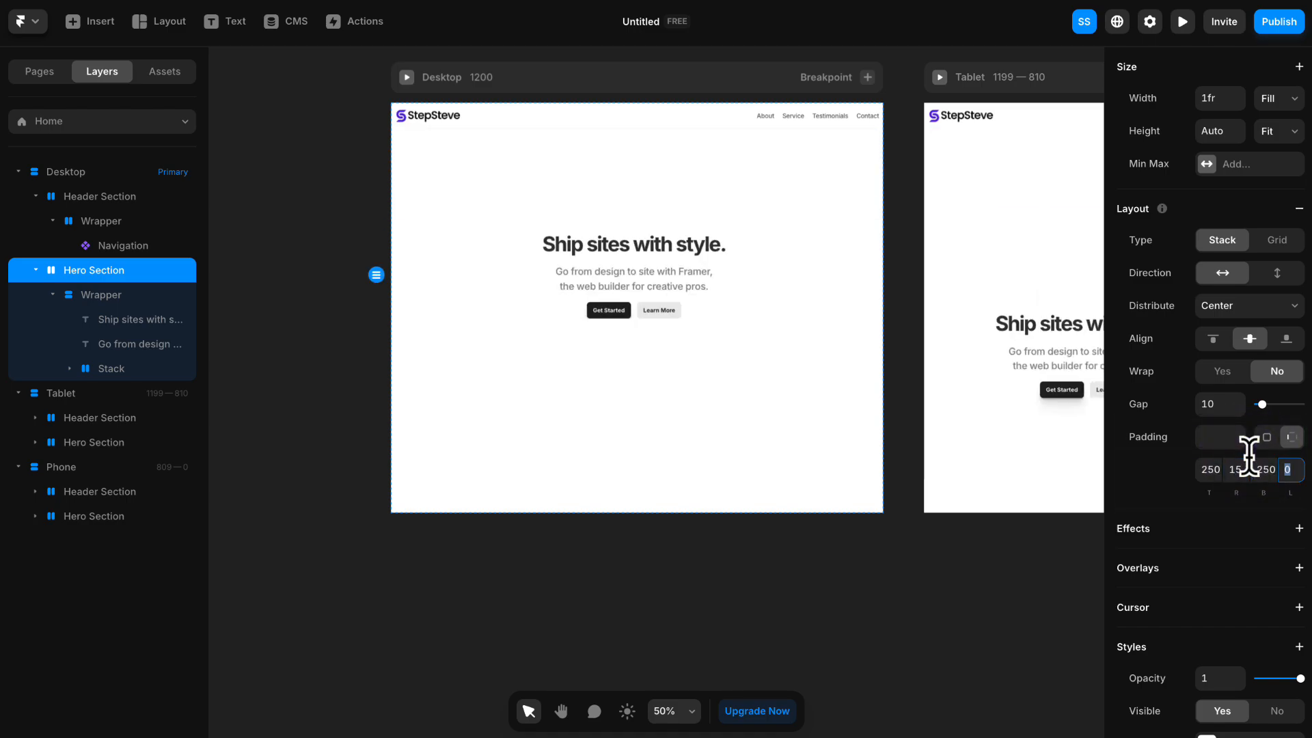
text(15)
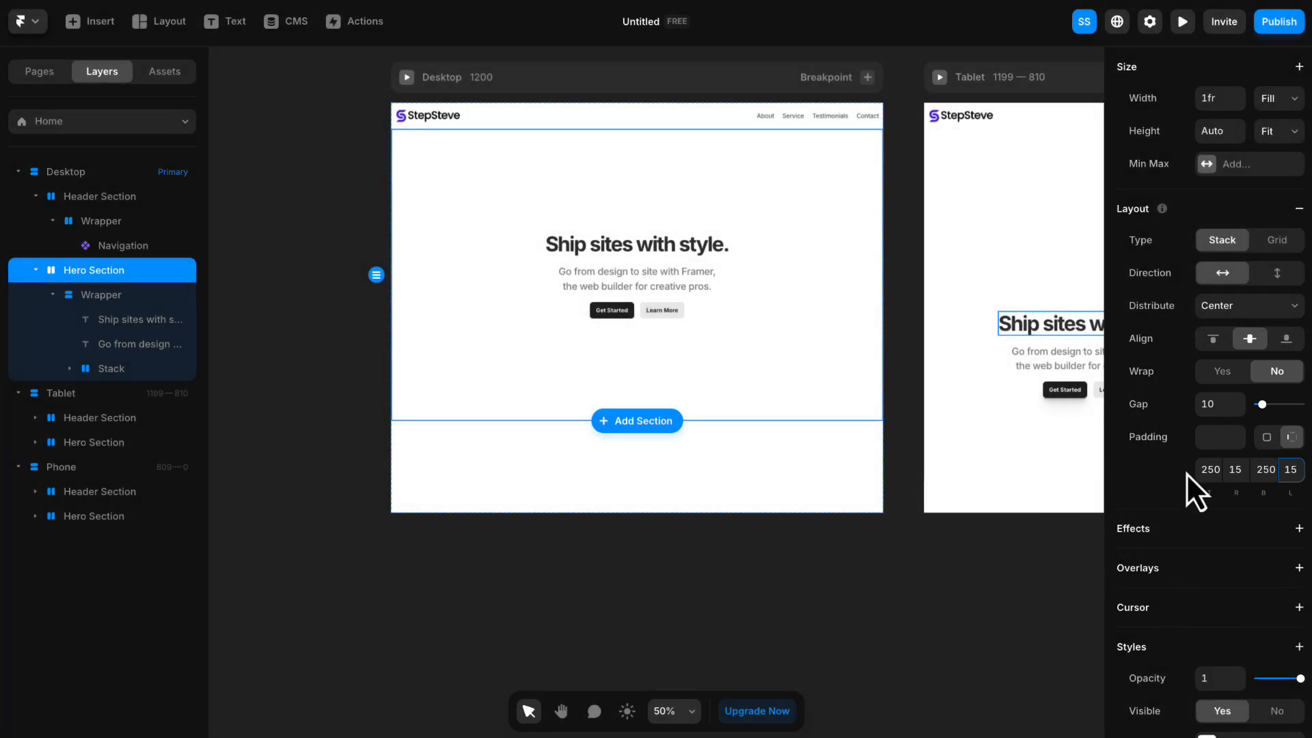
- Replace the hero heading text with "Create a robust agency website using Framer"
click(598, 252)
double_click(620, 256)
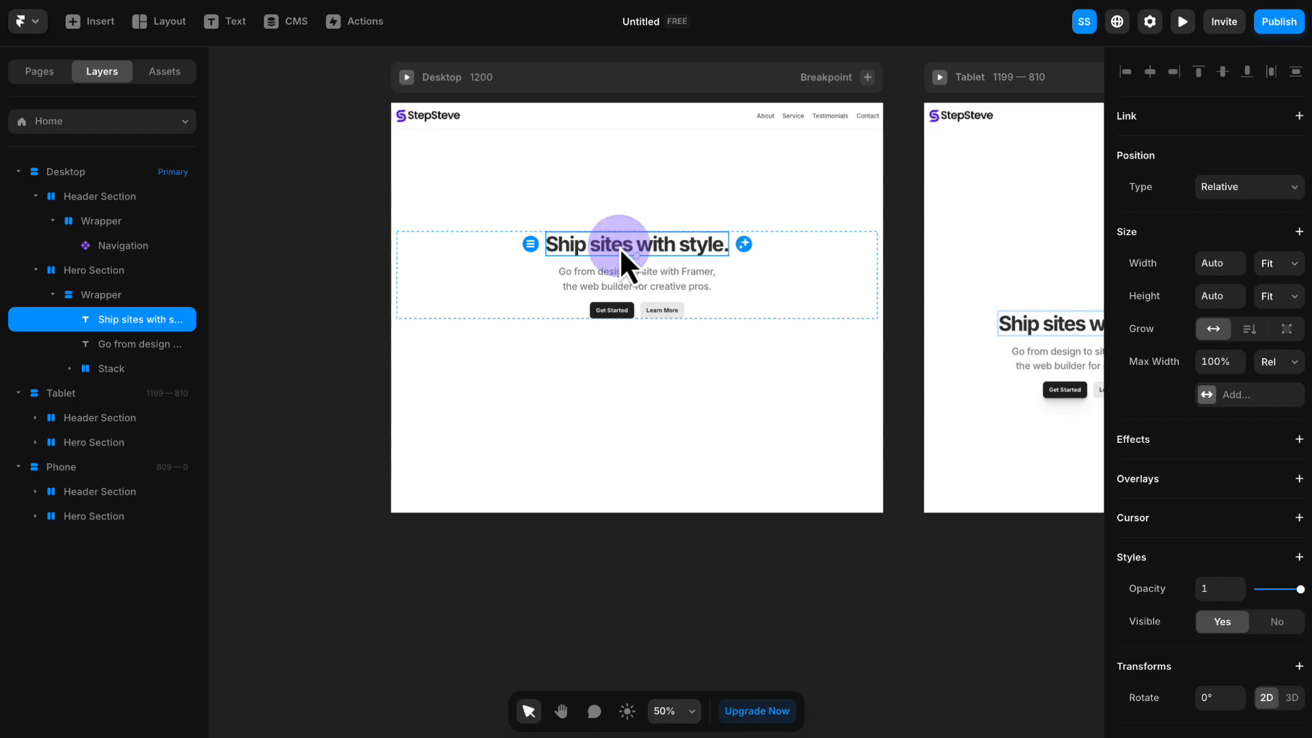
key(ctrl+a)
text(Create a robust agency website using Framer)
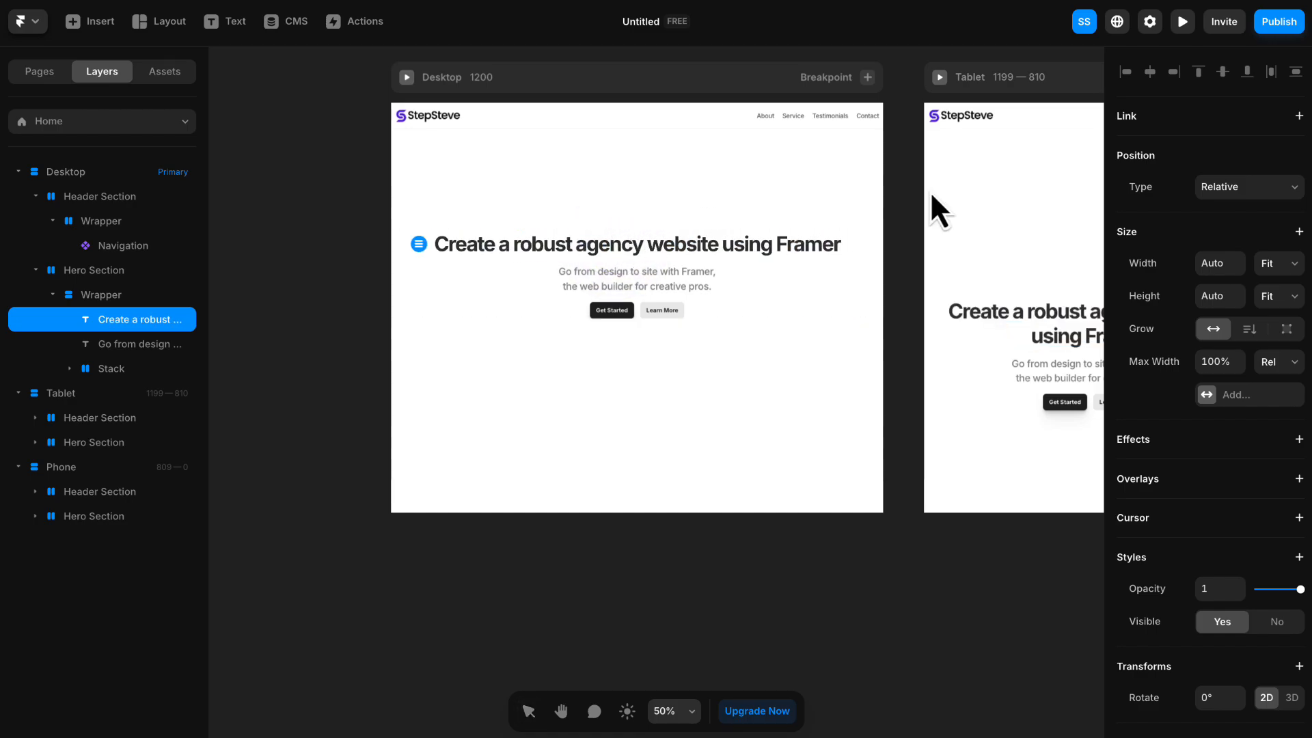
- Replace the hero description text with "Our mission is to continuously expand the limits of what can be achieved"
click(633, 270)
click(638, 275)
double_click(638, 275)
key(ctrl+a)
text(Our mission is to continuously expand the limits of what can be achieved)
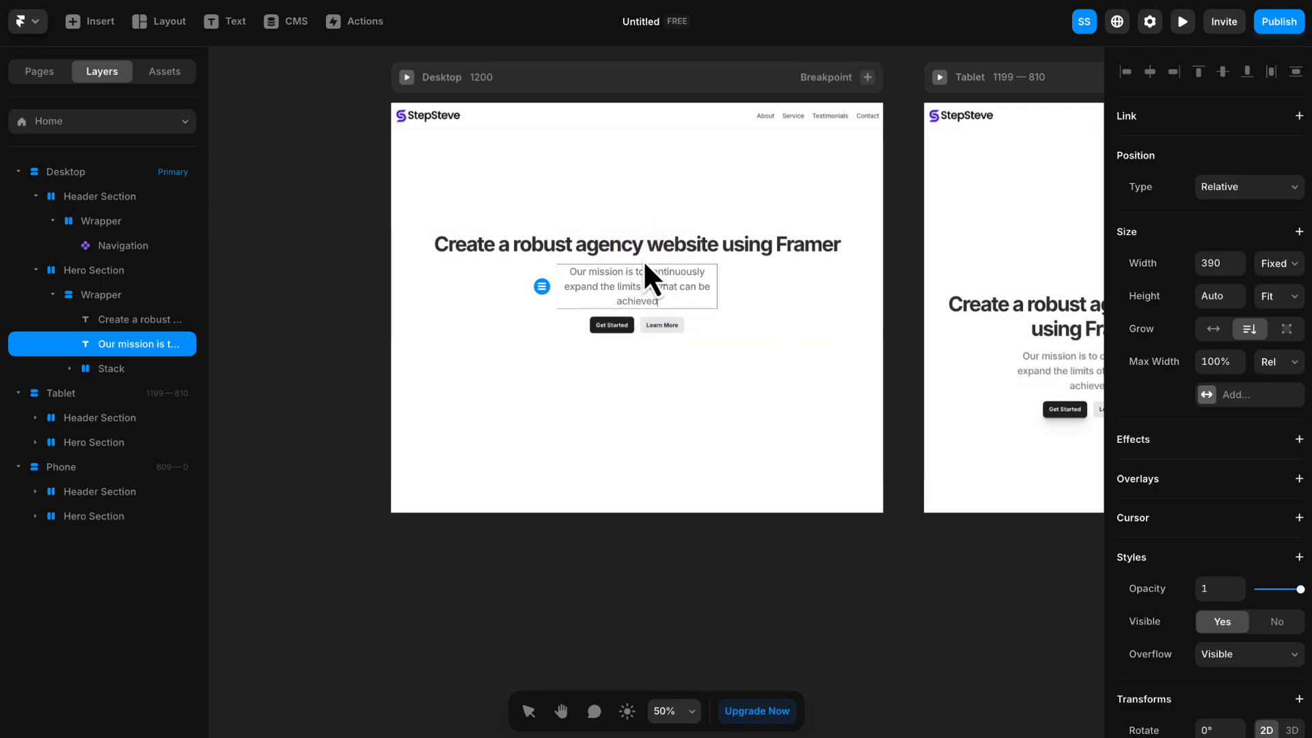
- Break the hero heading onto two lines after the word "agency"
double_click(646, 244)
key(BackSpace)
key(BackSpace)
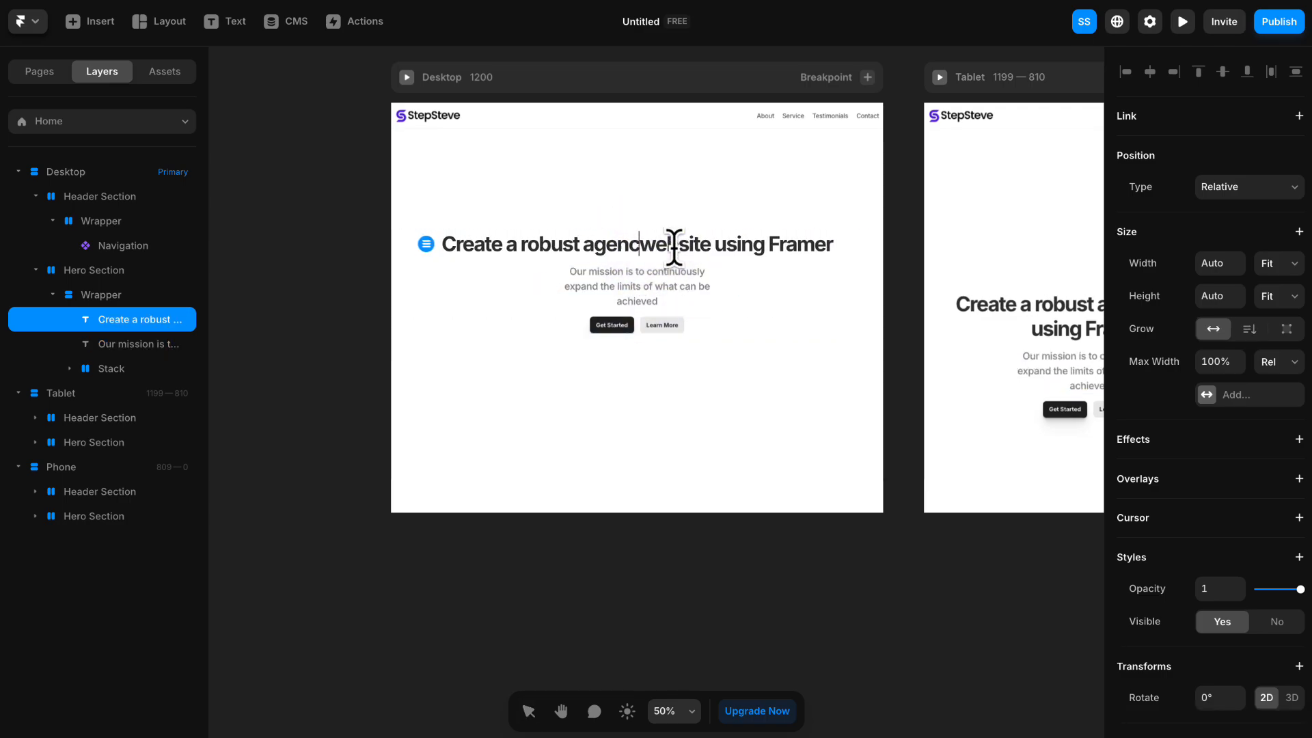
text(y)
key(Return)
click(487, 235)
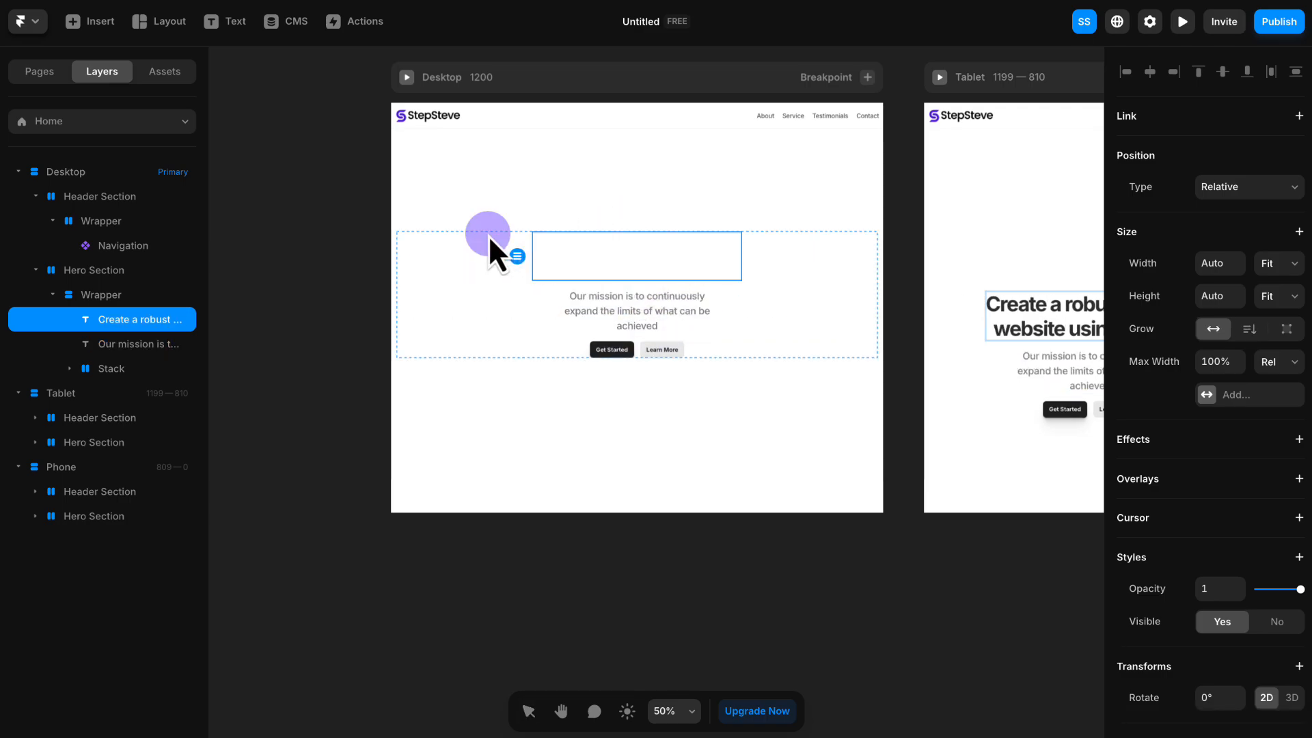
- Create a new Heading 1 text style from the hero heading
scroll(1169, 320, down, 2)
scroll(1169, 320, down, 5)
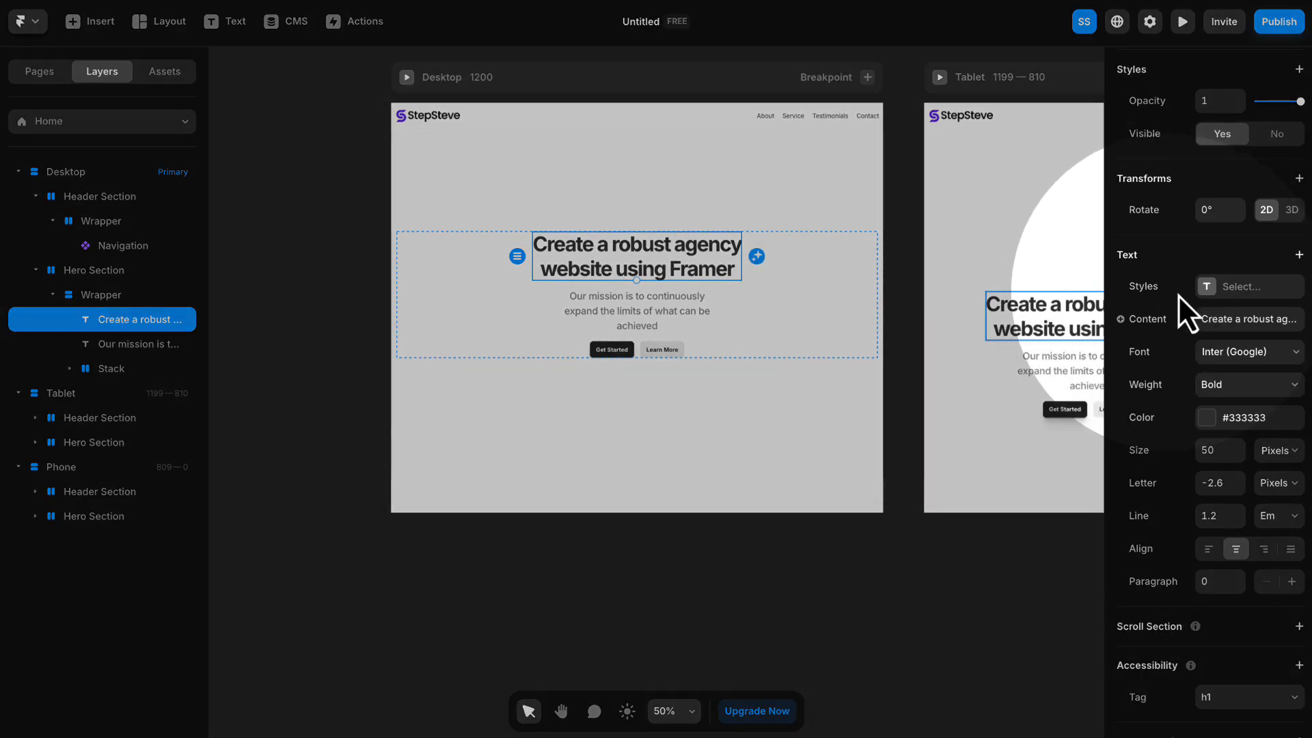
click(1252, 293)
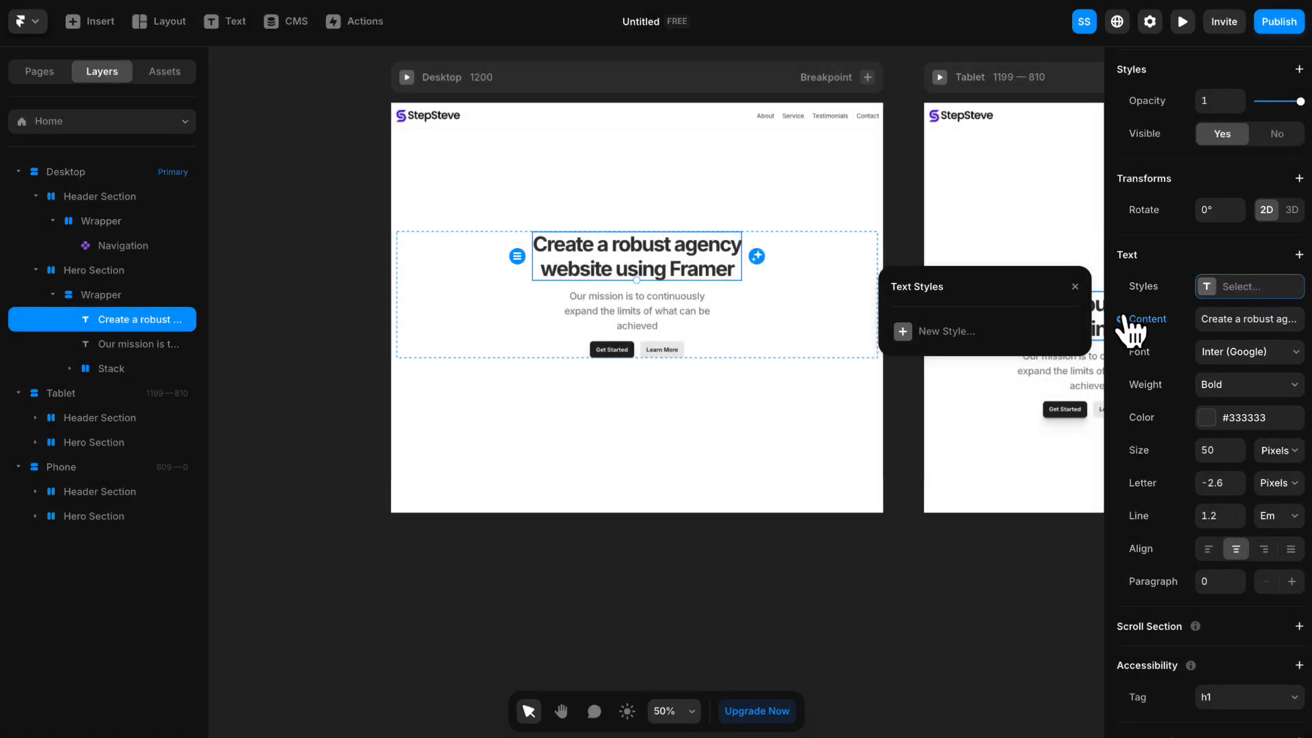
click(947, 333)
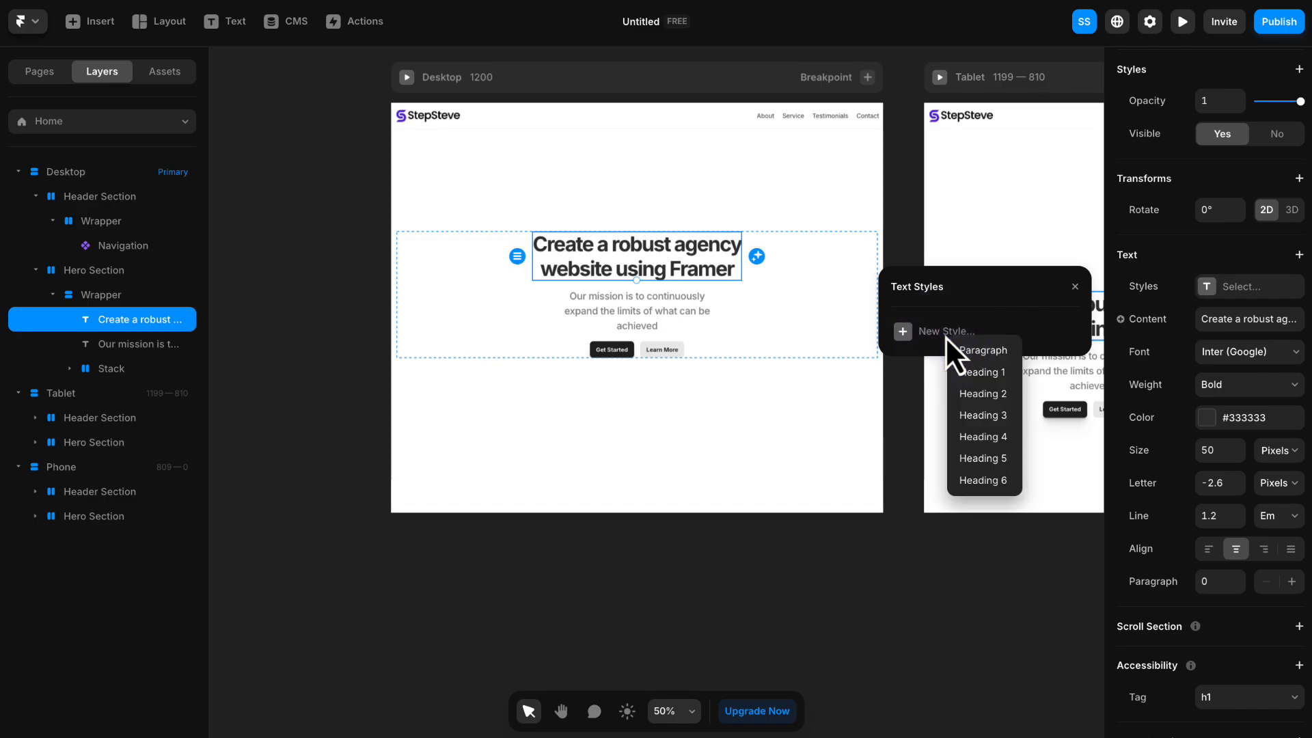
click(982, 380)
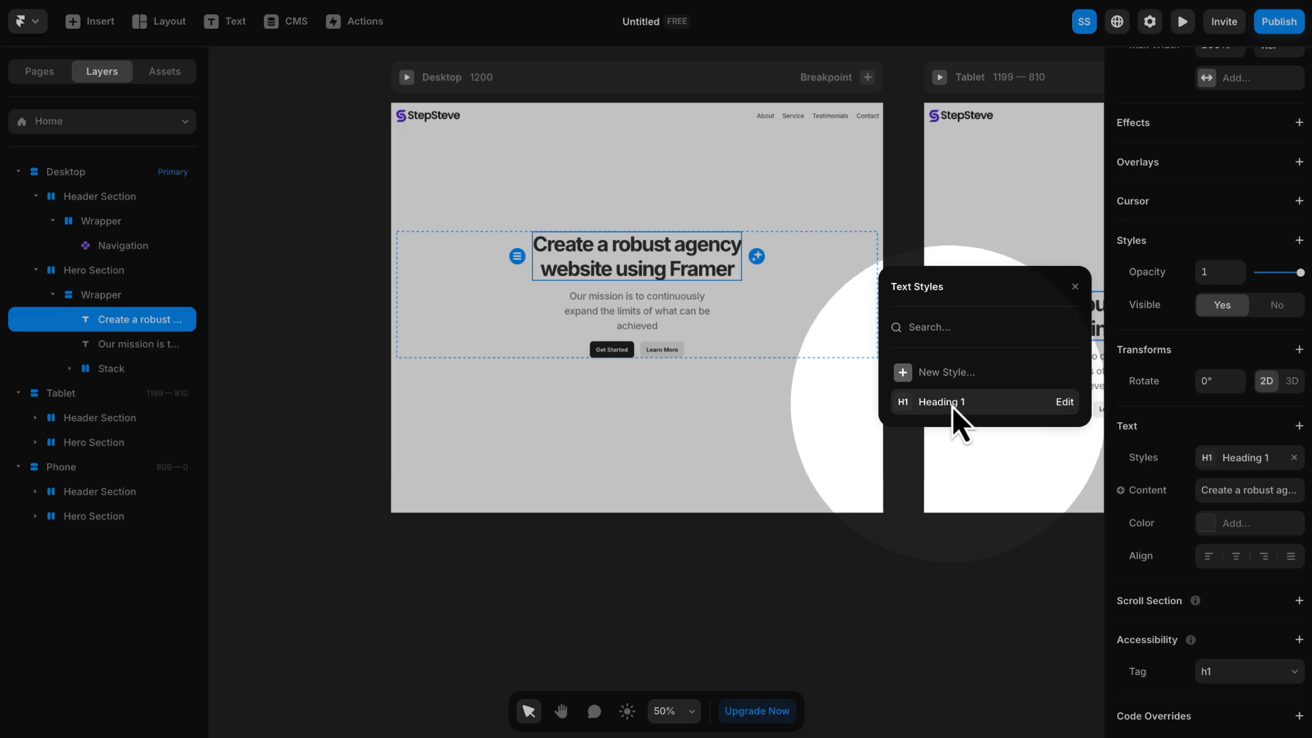
- Examine the font, colour, alignment and breakpoint settings of the Heading 1 text style and close them
click(1065, 402)
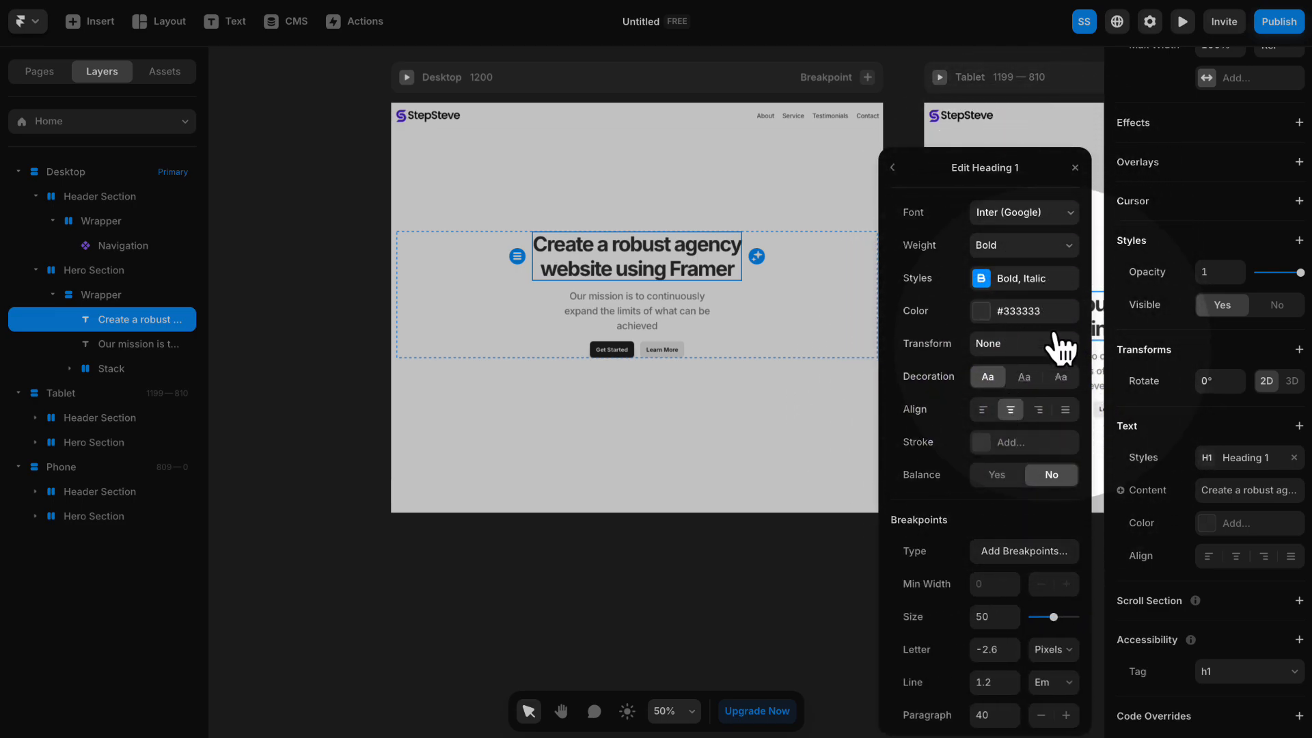
scroll(1012, 123, down, 1)
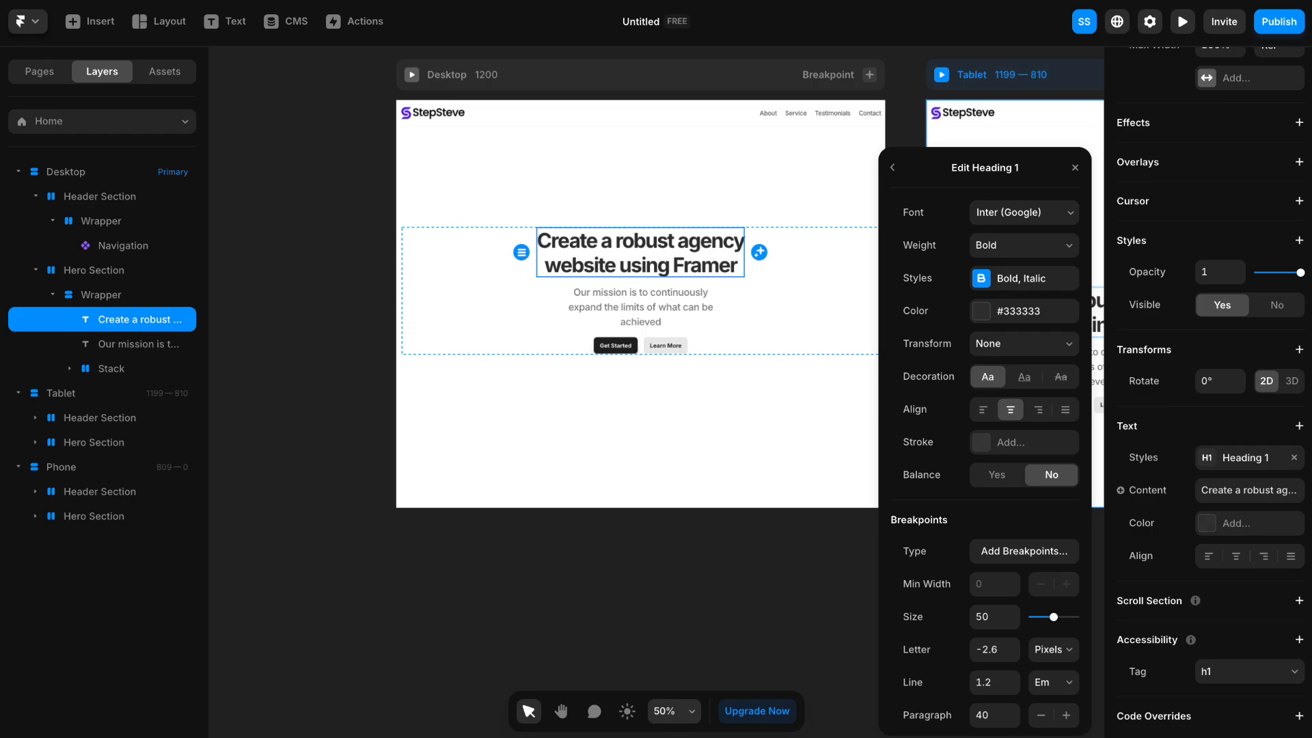
click(1076, 168)
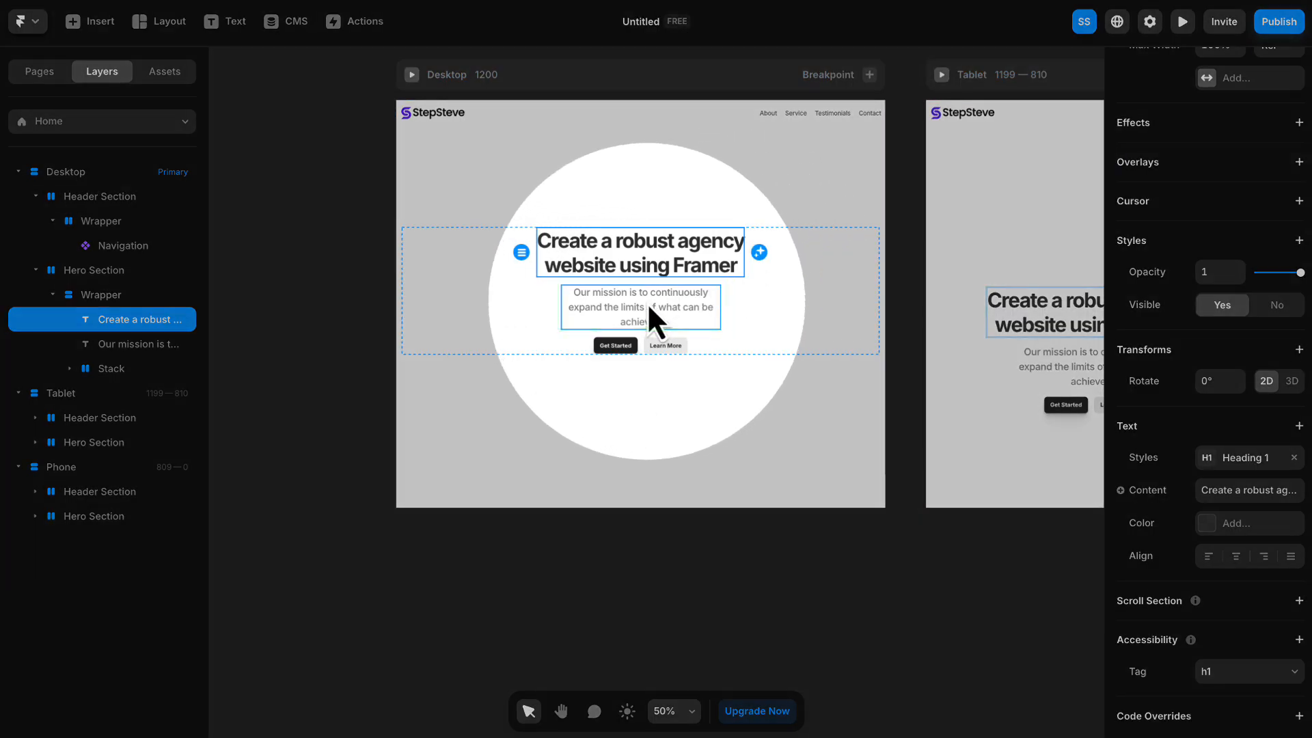
- Change the hero description text's width from a fixed size to Fit Content
click(646, 302)
scroll(646, 302, up, 1)
scroll(646, 302, up, 5)
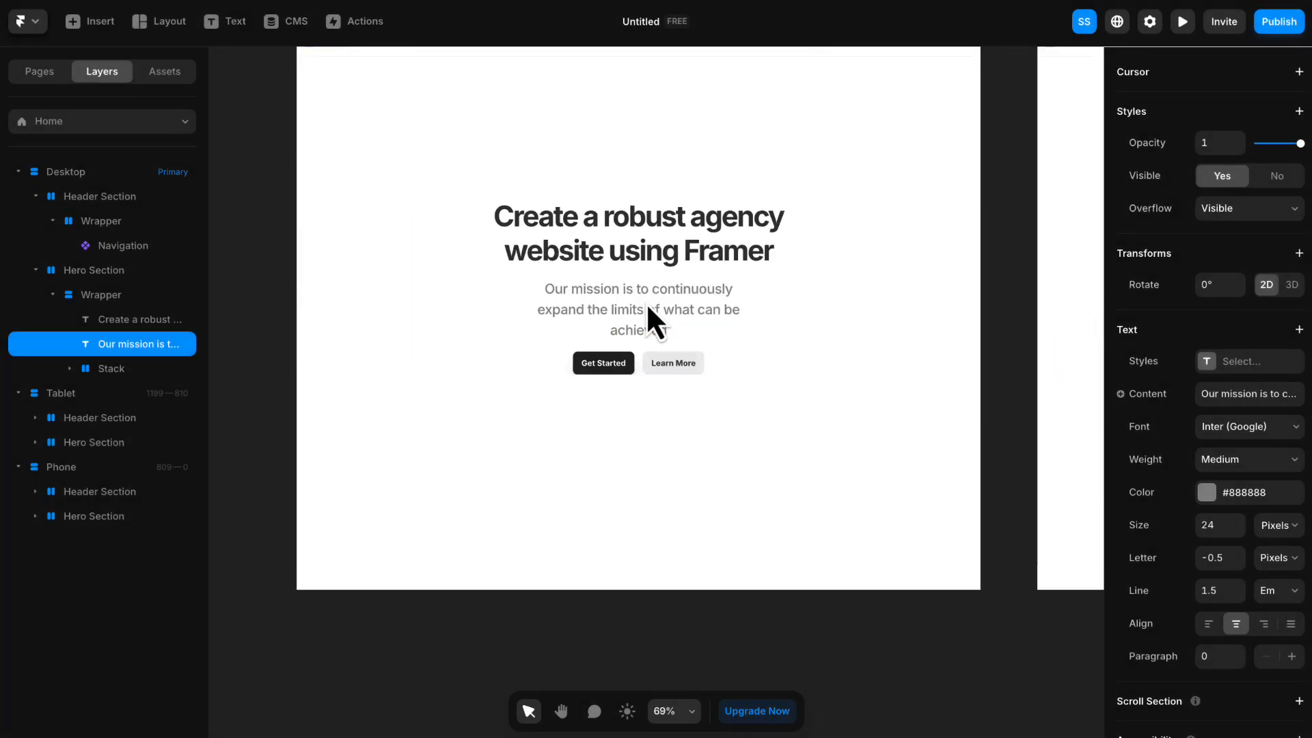
key(space)
drag(658, 303, 649, 332)
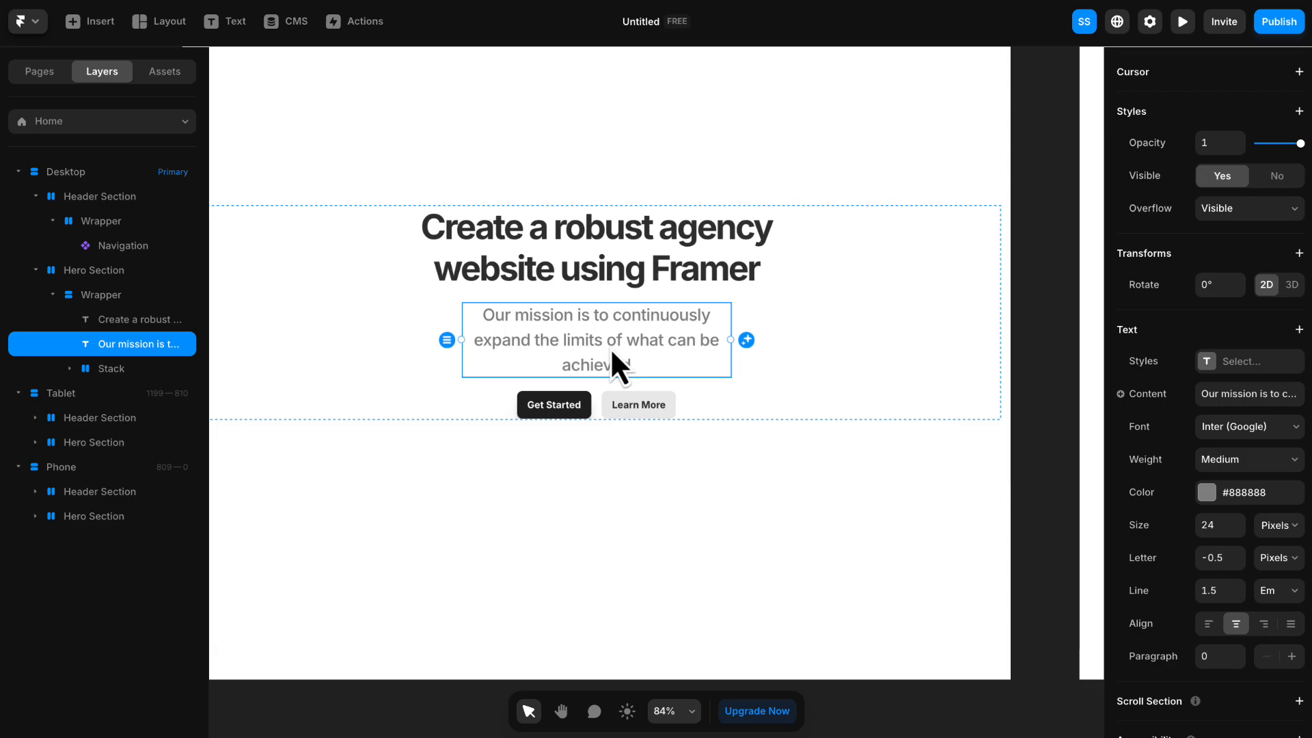
scroll(1182, 318, up, 6)
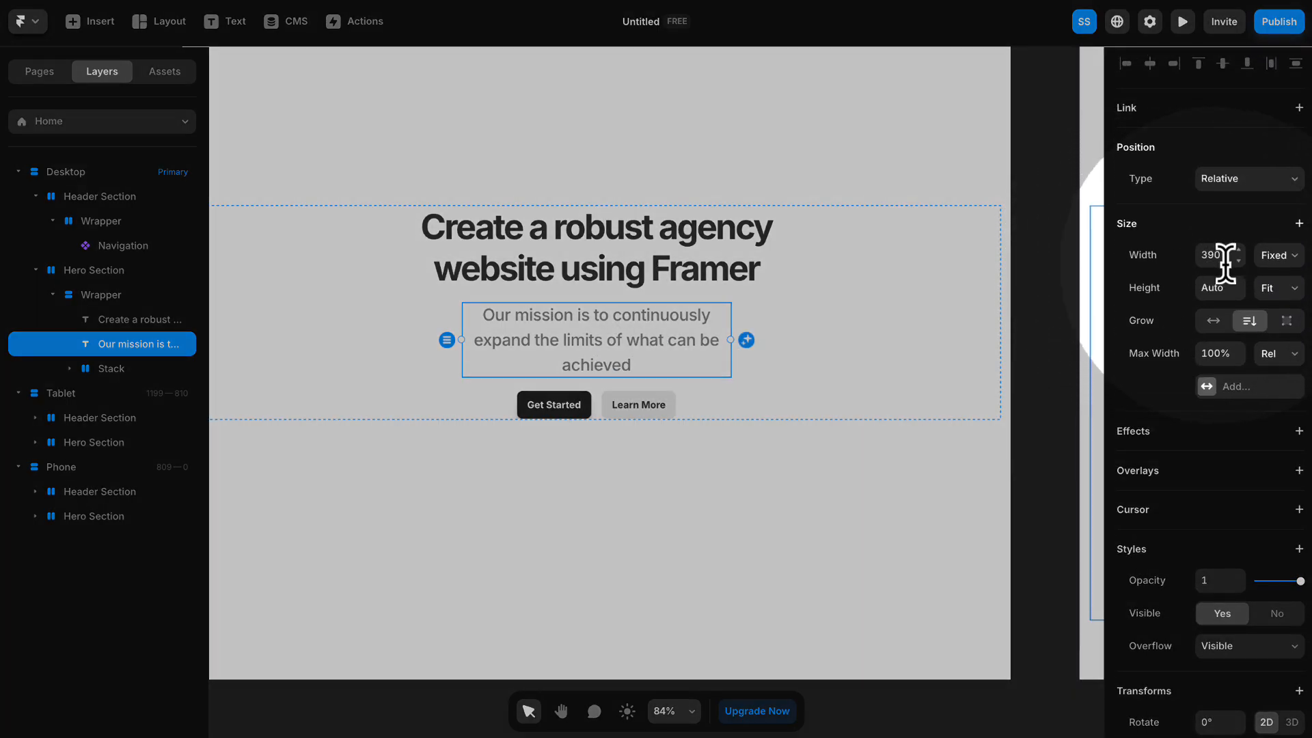
click(1278, 255)
click(1288, 321)
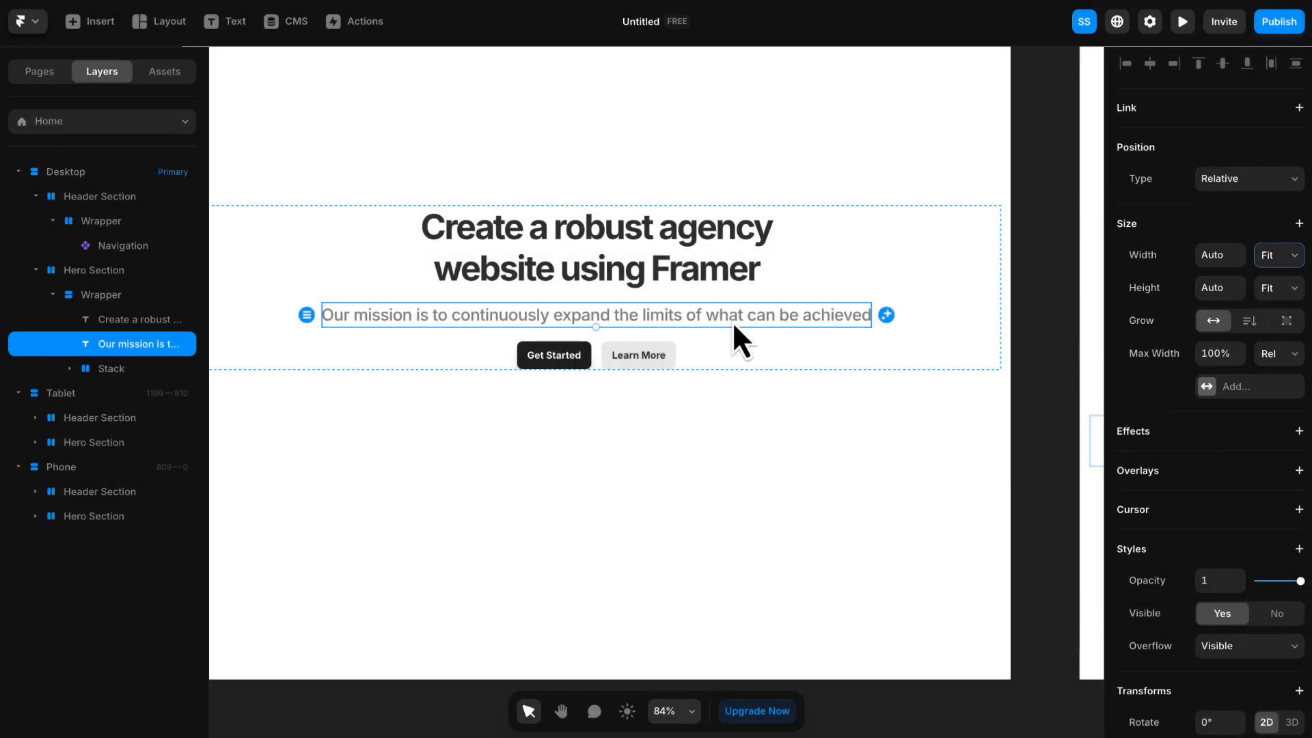
- Break the hero description onto two lines before the word "what"
double_click(725, 319)
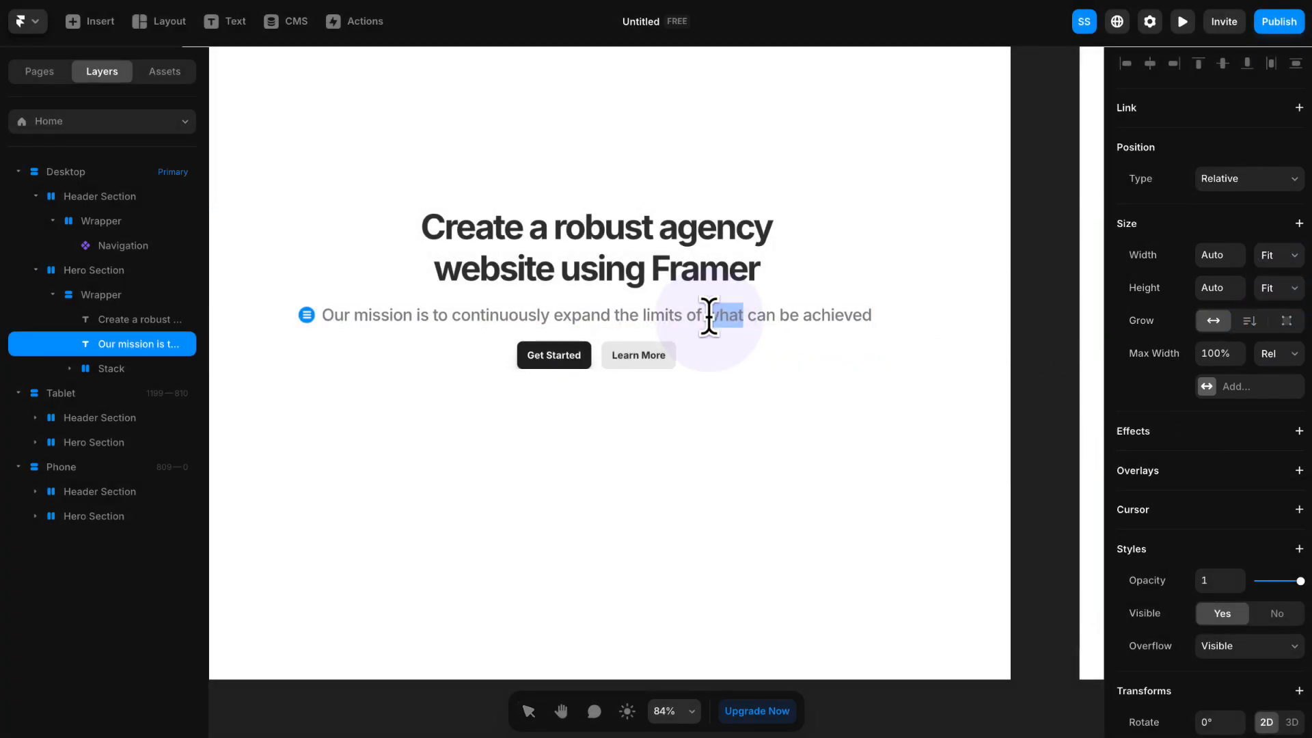
key(Return)
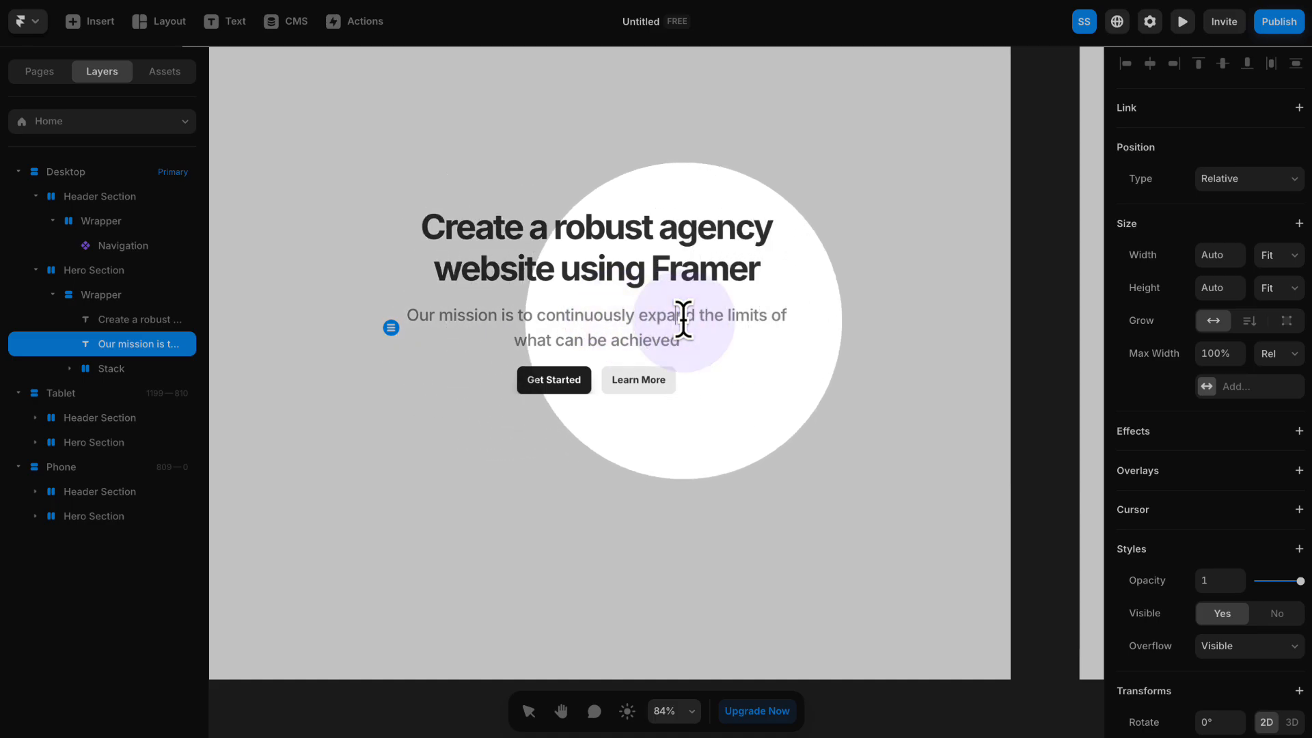
key(Escape)
- Set the hero description's font size to 20 pixels and its line height to 1.3 em
scroll(1220, 383, down, 7)
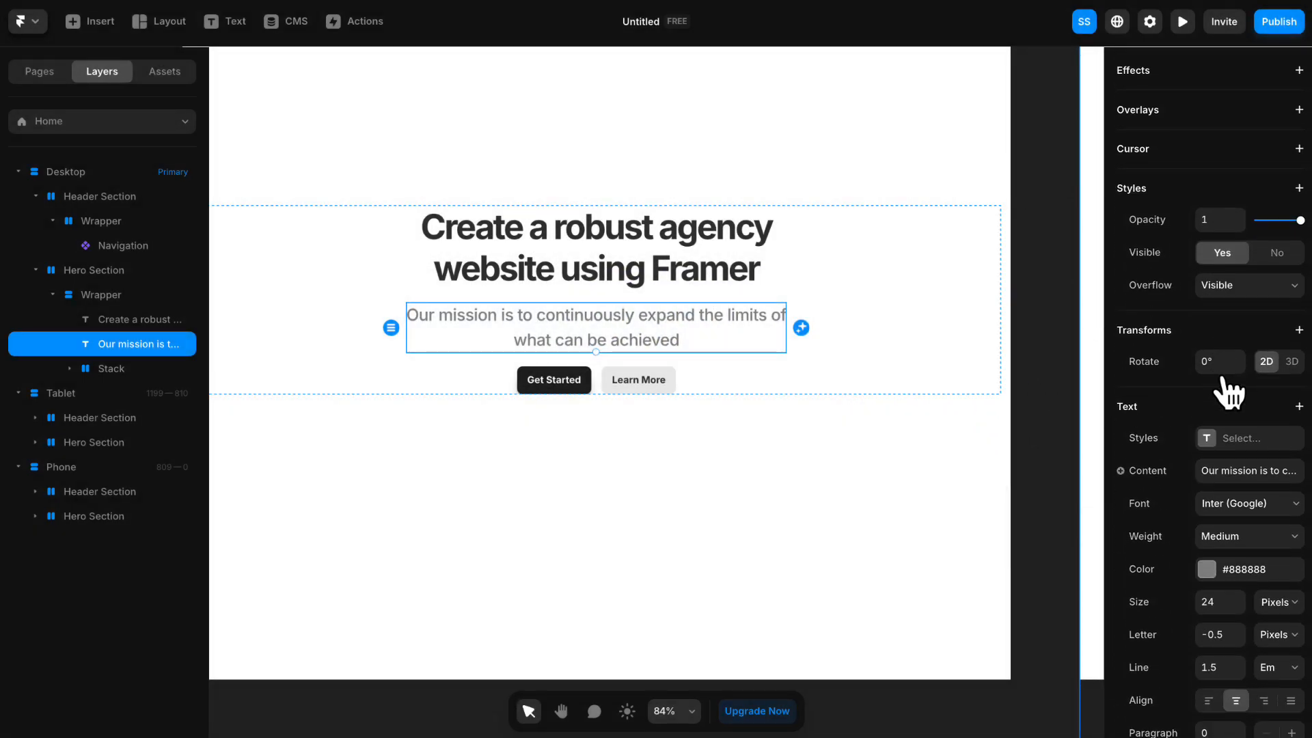
scroll(1227, 393, down, 2)
click(1239, 430)
click(1238, 430)
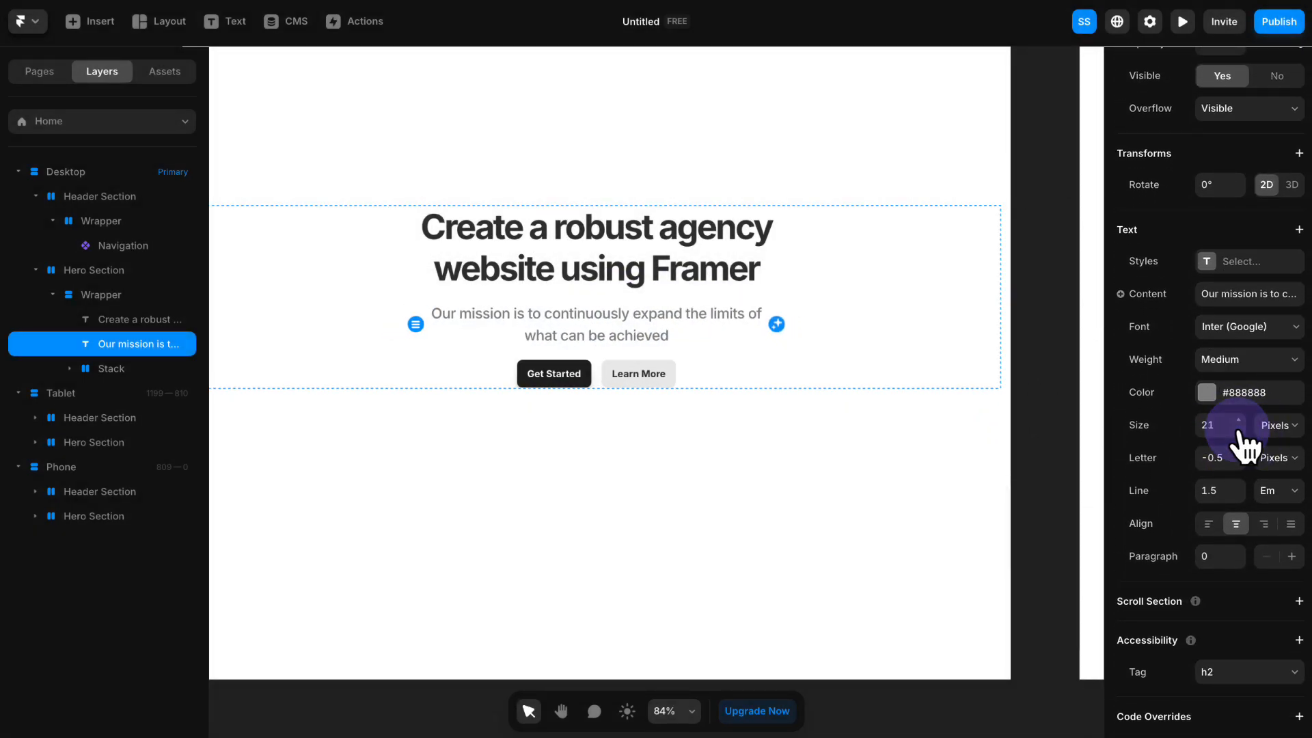
click(1239, 431)
click(1238, 430)
click(1238, 497)
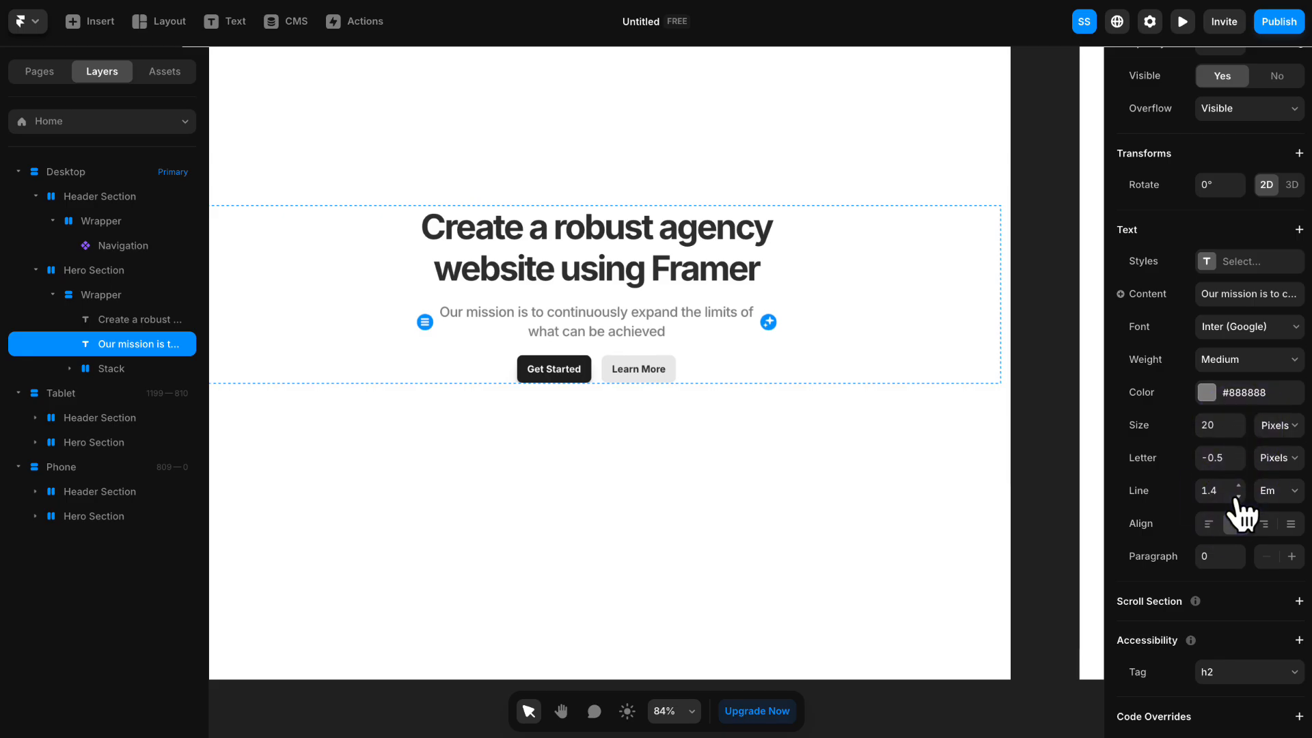
click(1238, 496)
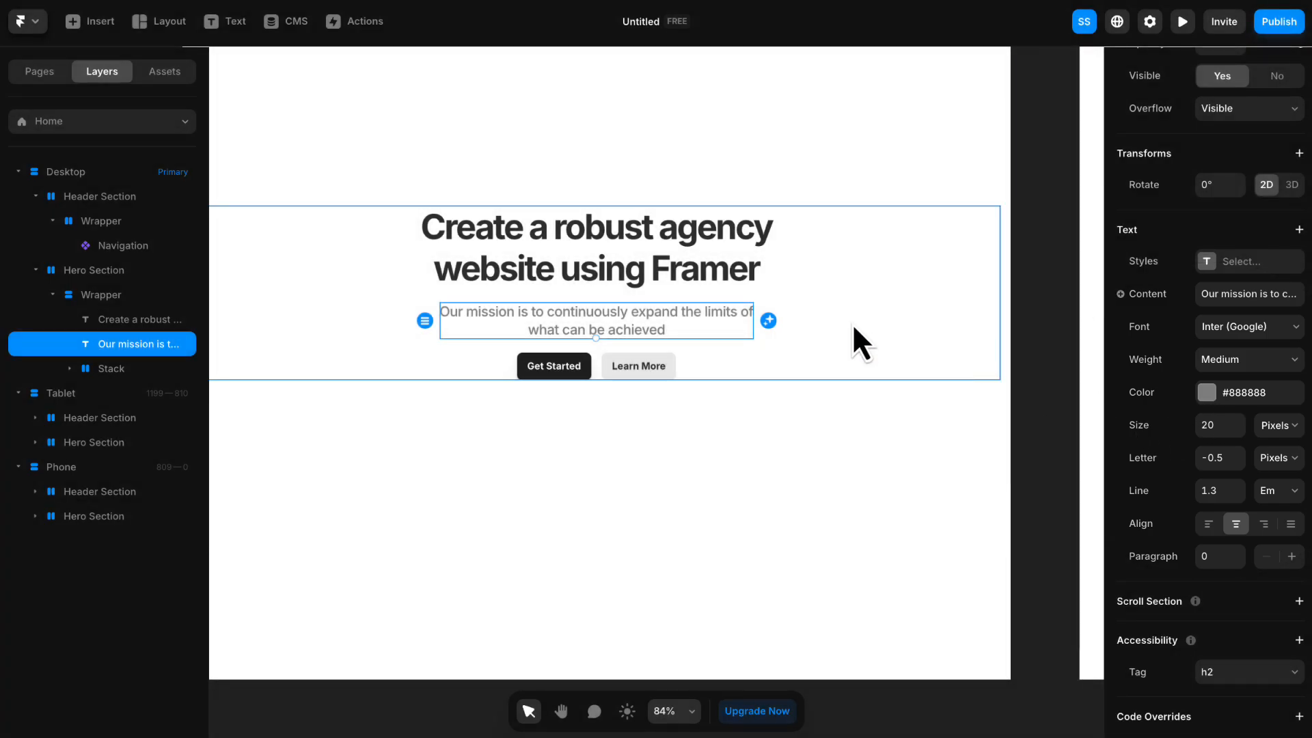
- Set the gap of the Wrapper stack in the desktop Hero Section to 25
click(582, 182)
key(space)
drag(527, 182, 642, 229)
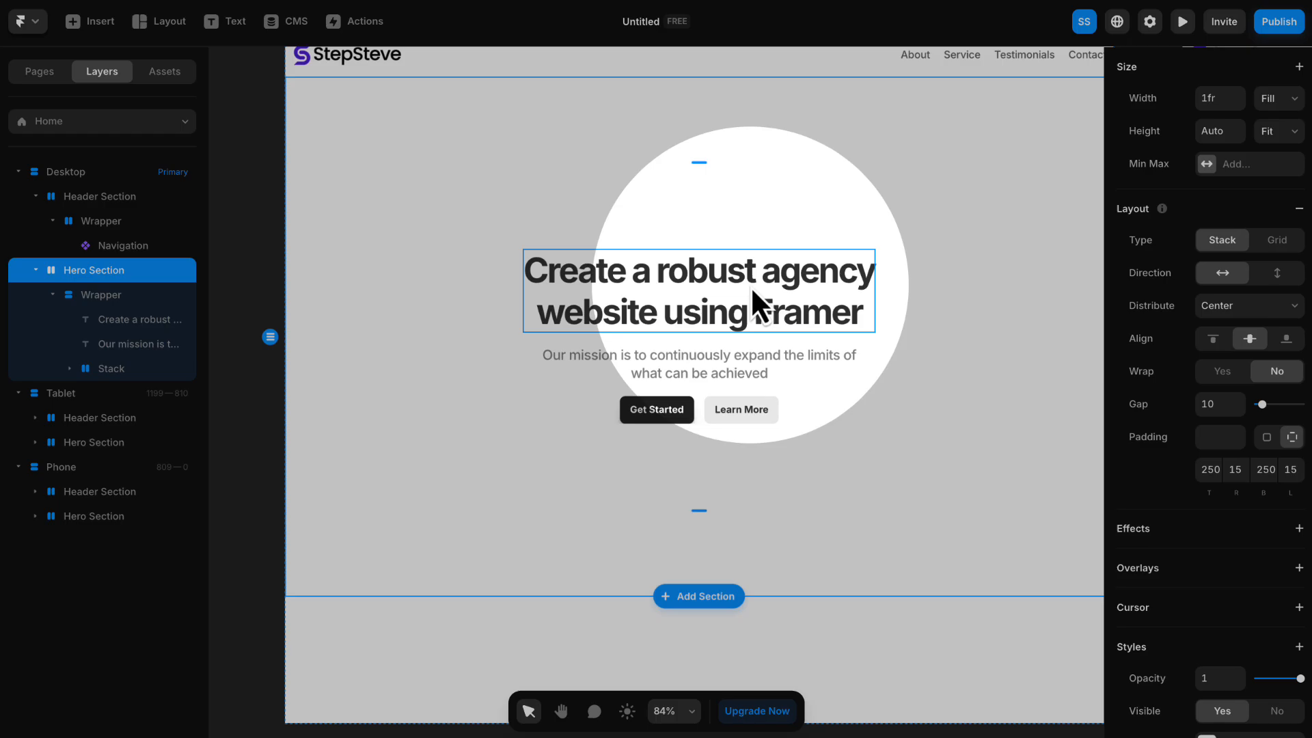
click(751, 286)
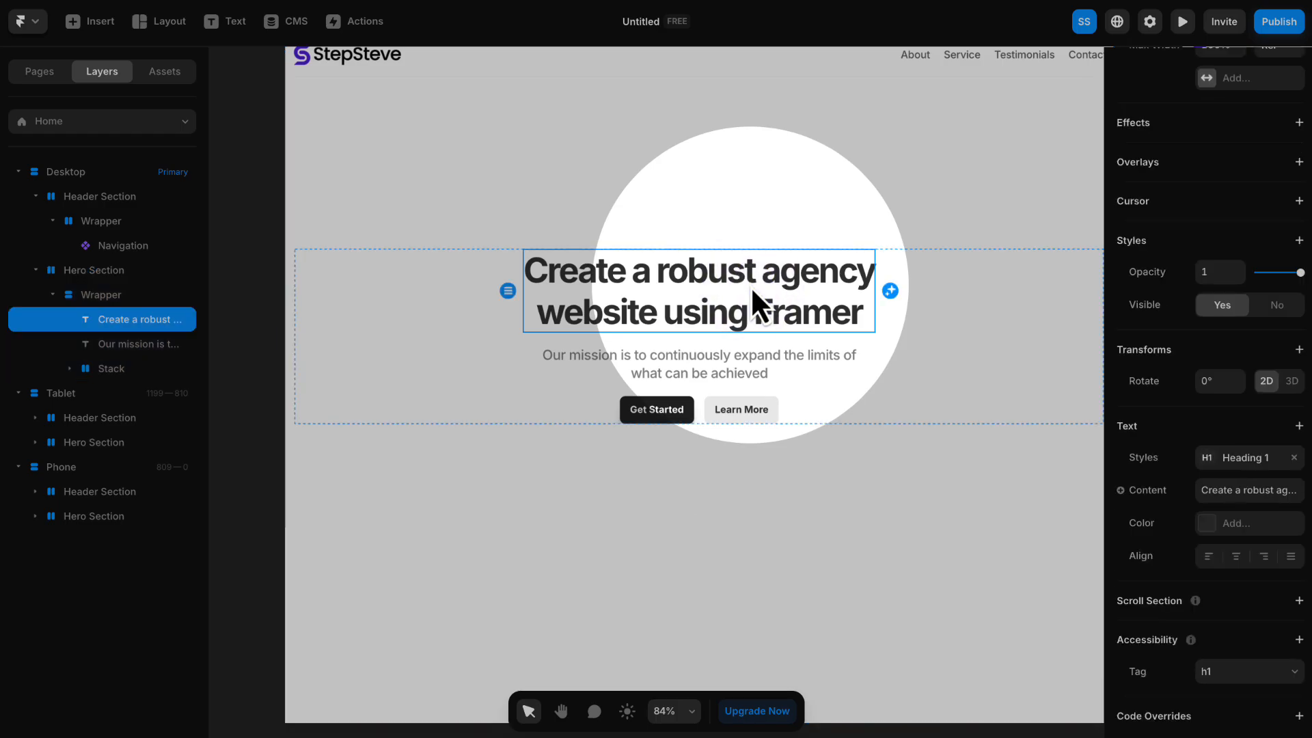
click(113, 301)
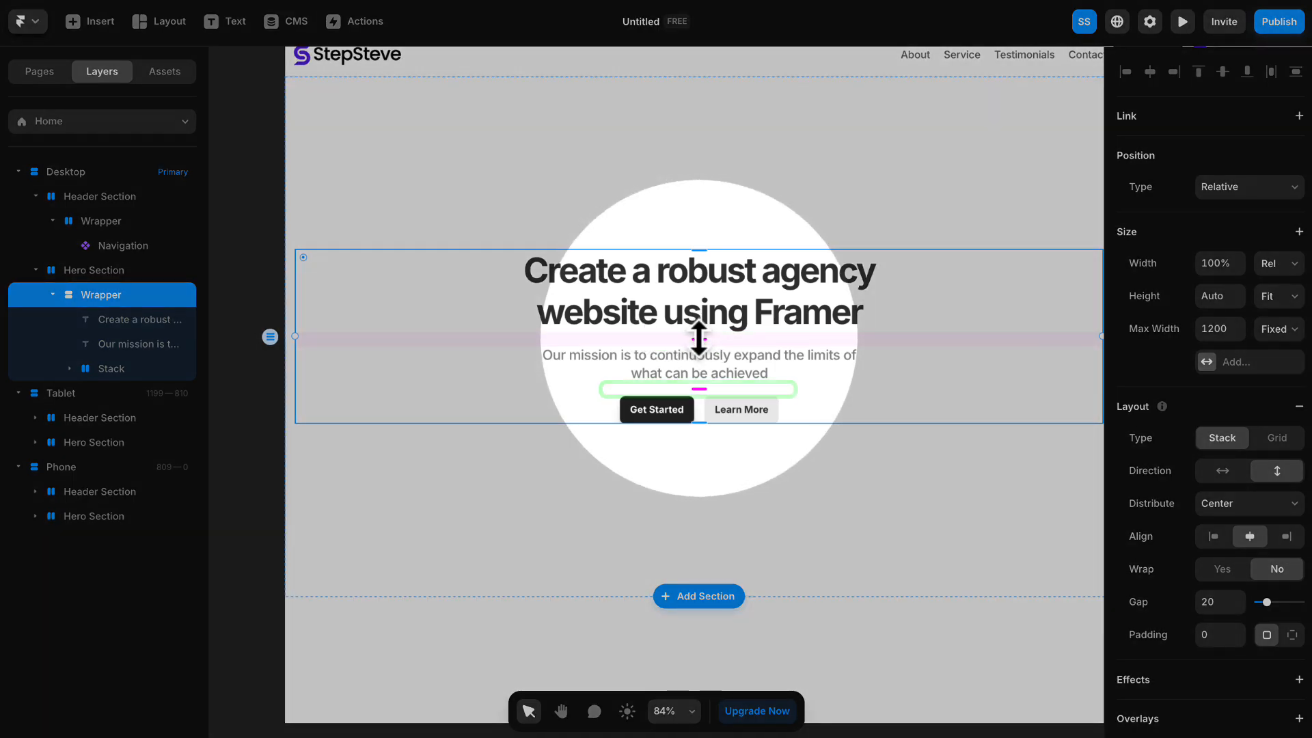
mouse_move(705, 337)
mouse_down()
mouse_move(704, 376)
mouse_move(715, 334)
mouse_up()
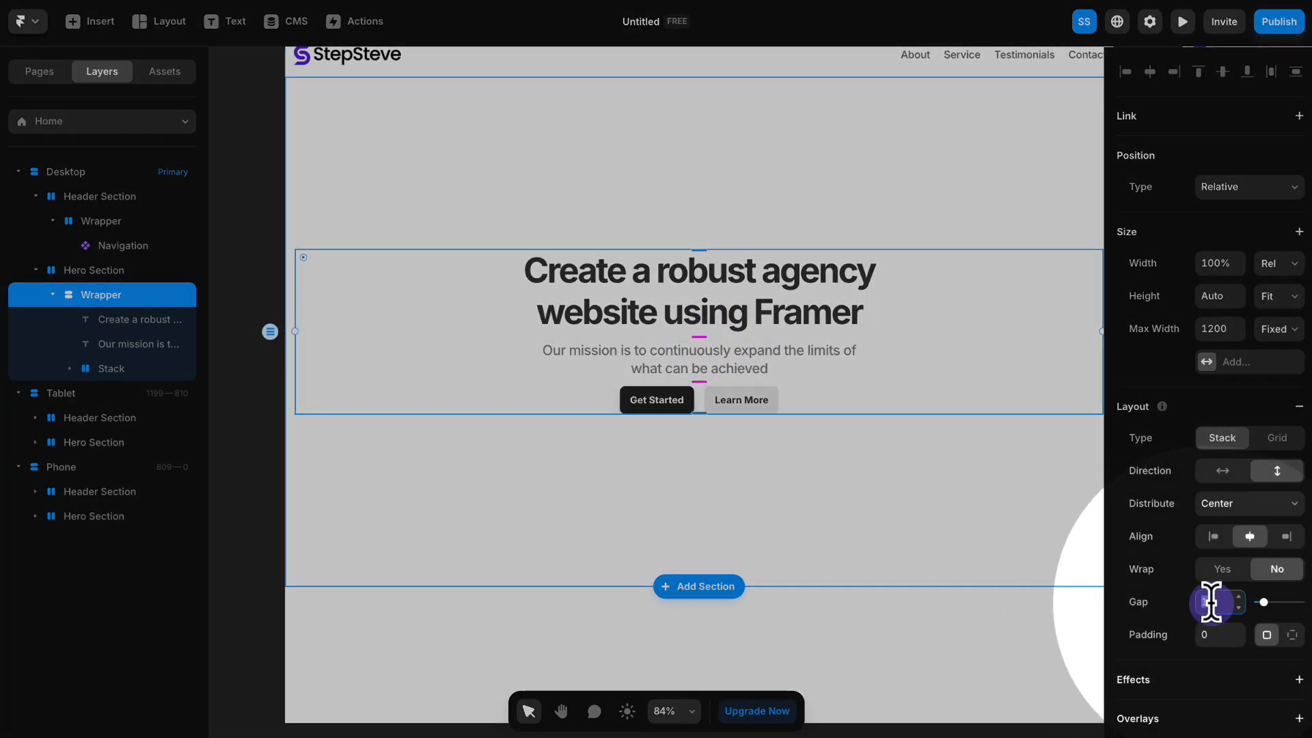
click(1221, 601)
text(25)
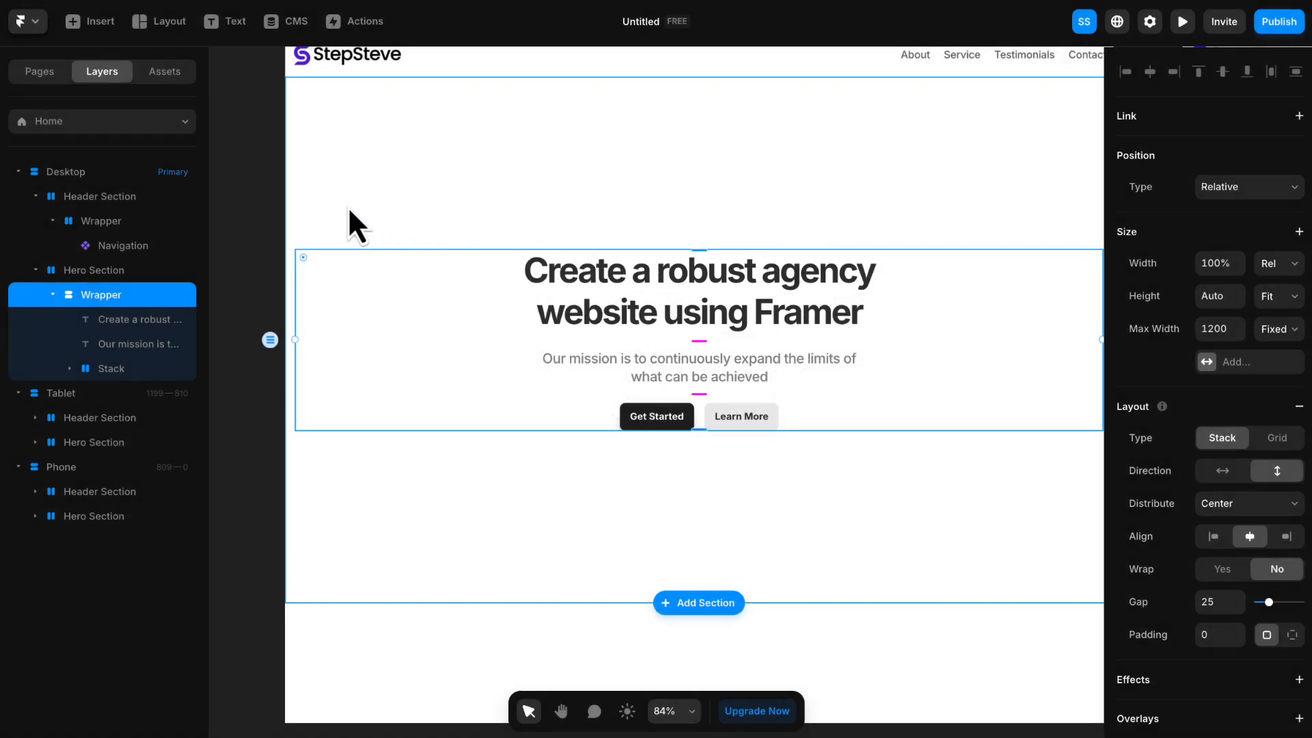
click(261, 193)
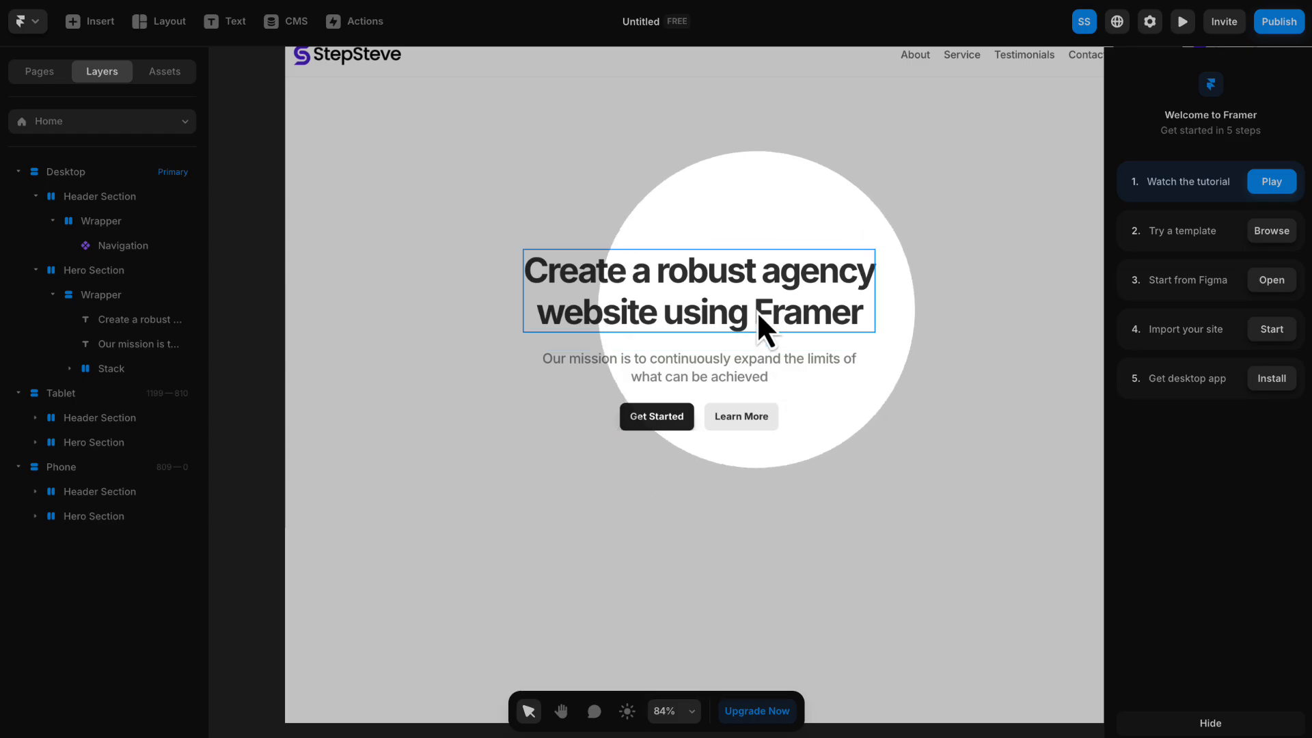
- Group the hero heading and description in a new stack and rename it "Container"
click(700, 312)
shift+click(704, 369)
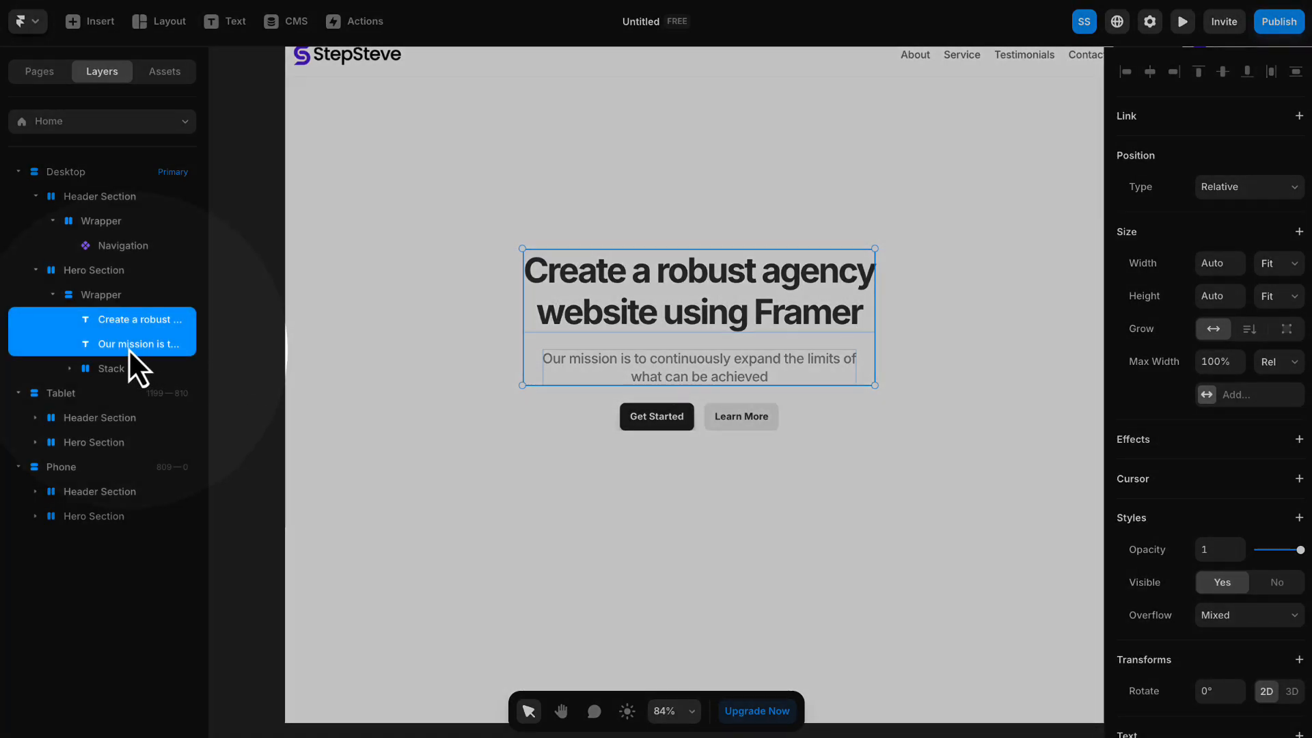
right_click(123, 321)
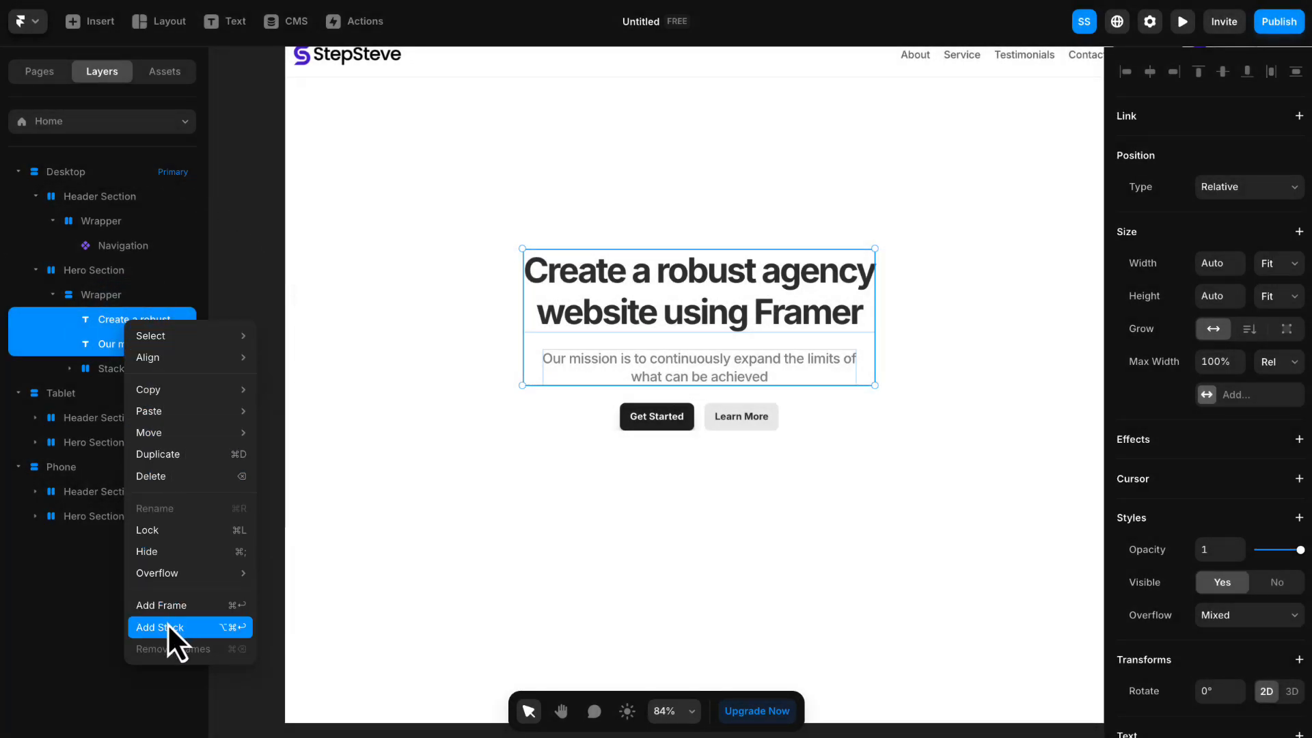
click(166, 626)
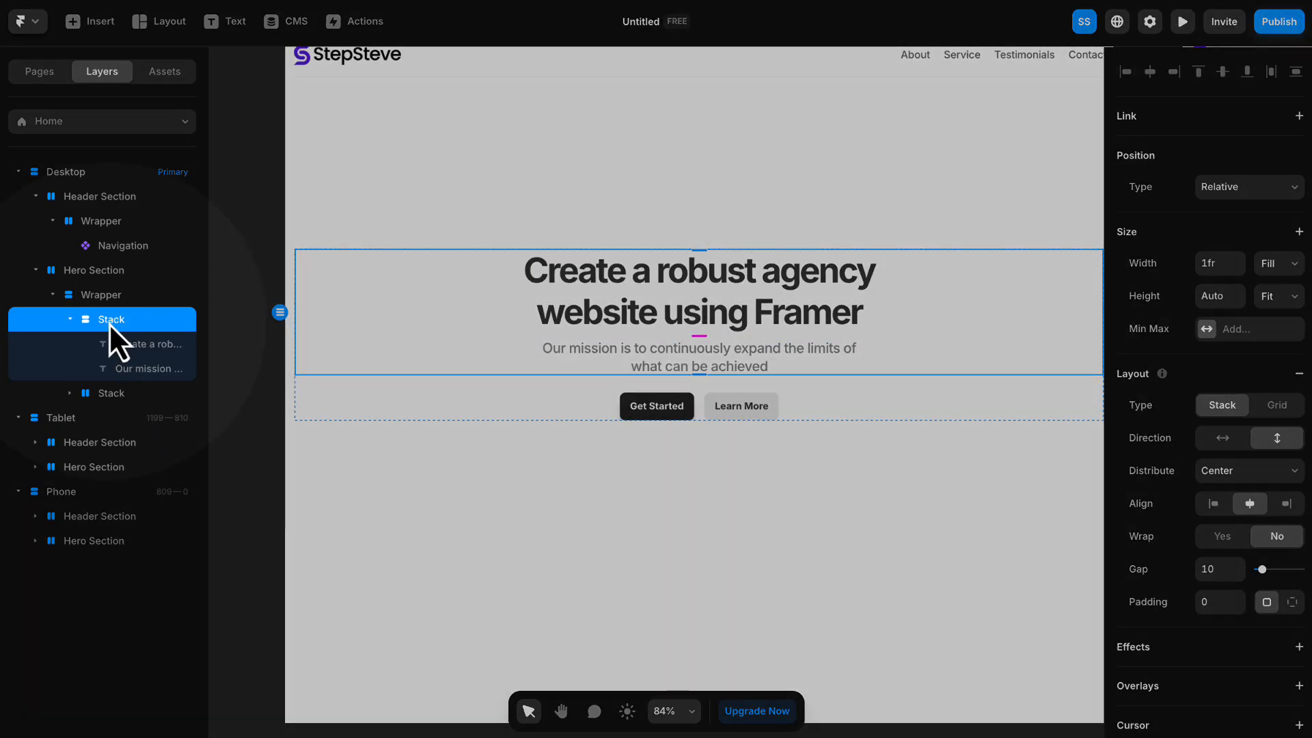
double_click(109, 322)
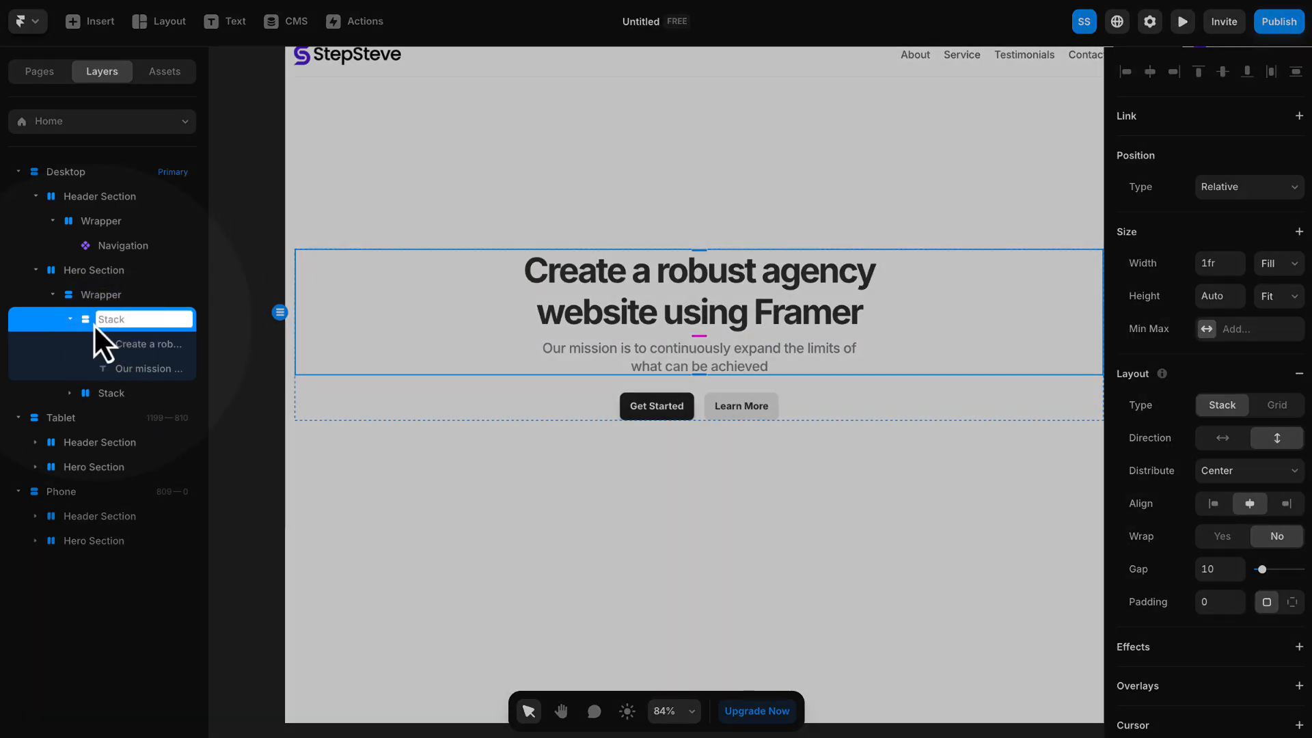
text(Container)
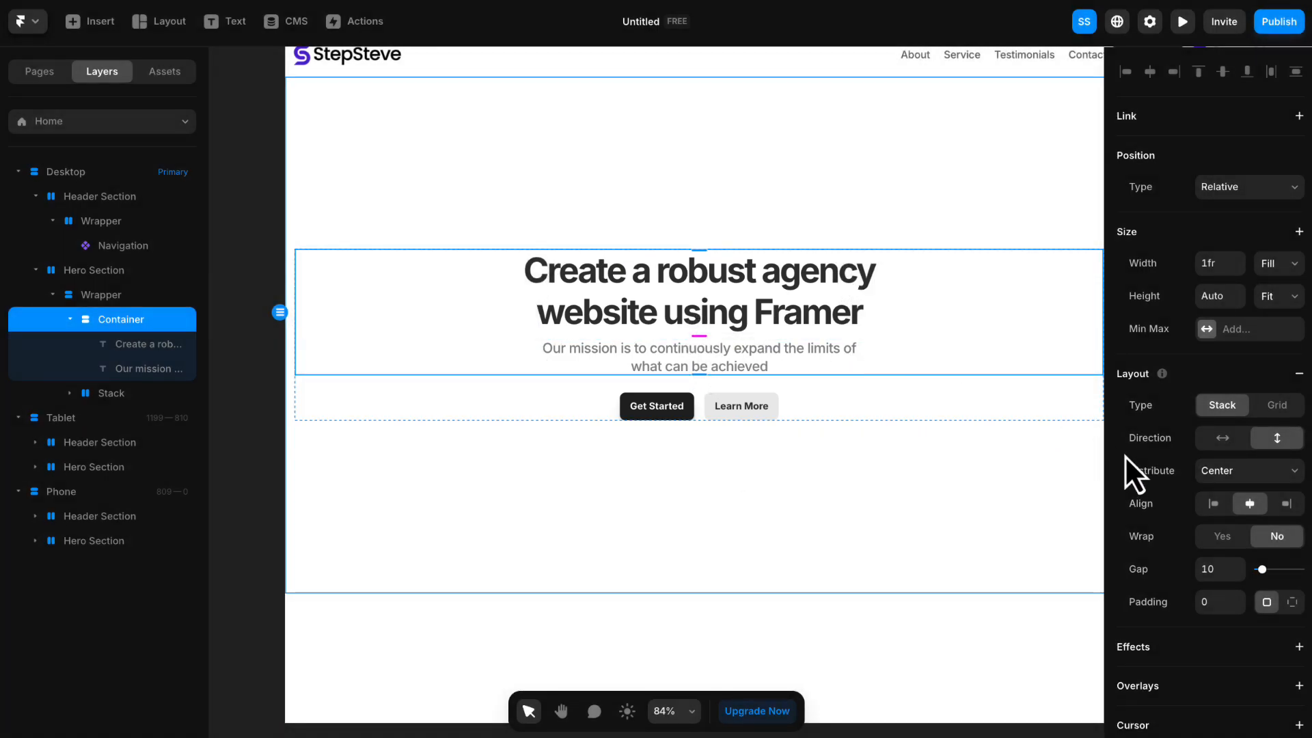
- Set the gap between the heading and description in the Container stack to 15
click(1218, 569)
text(15)
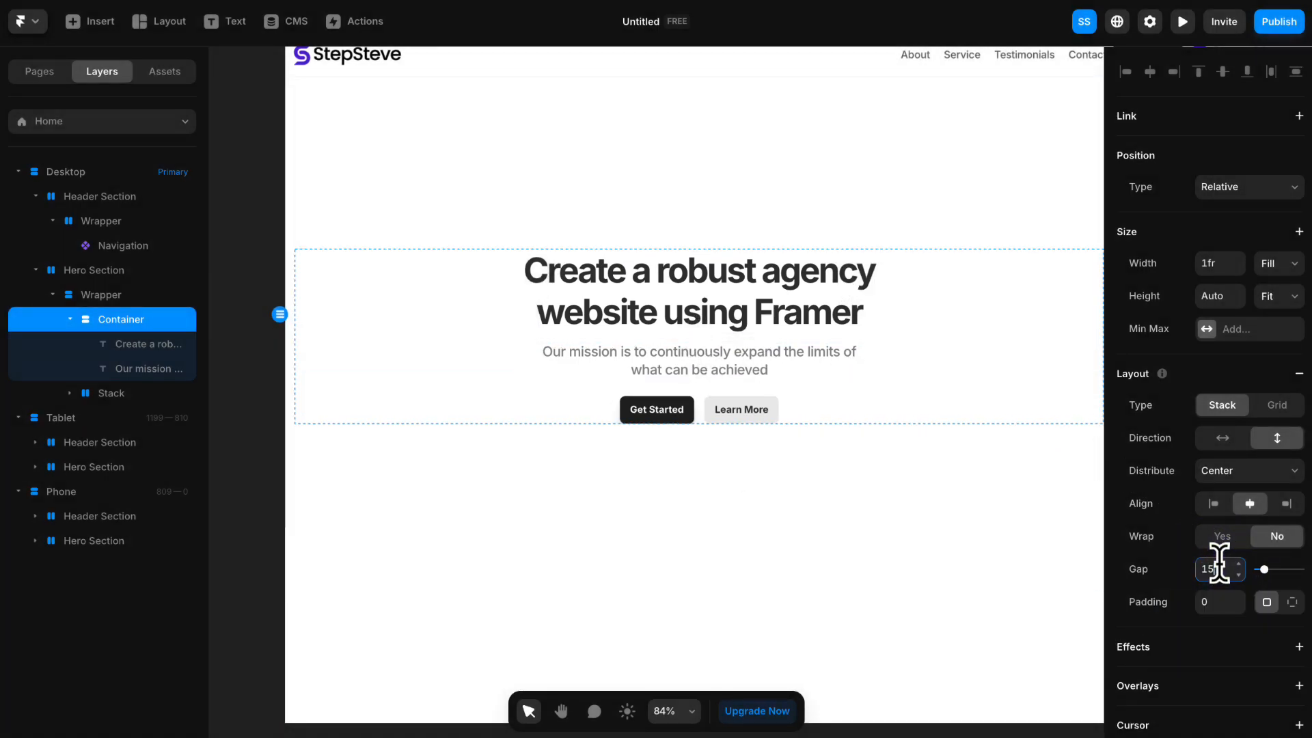
key(Return)
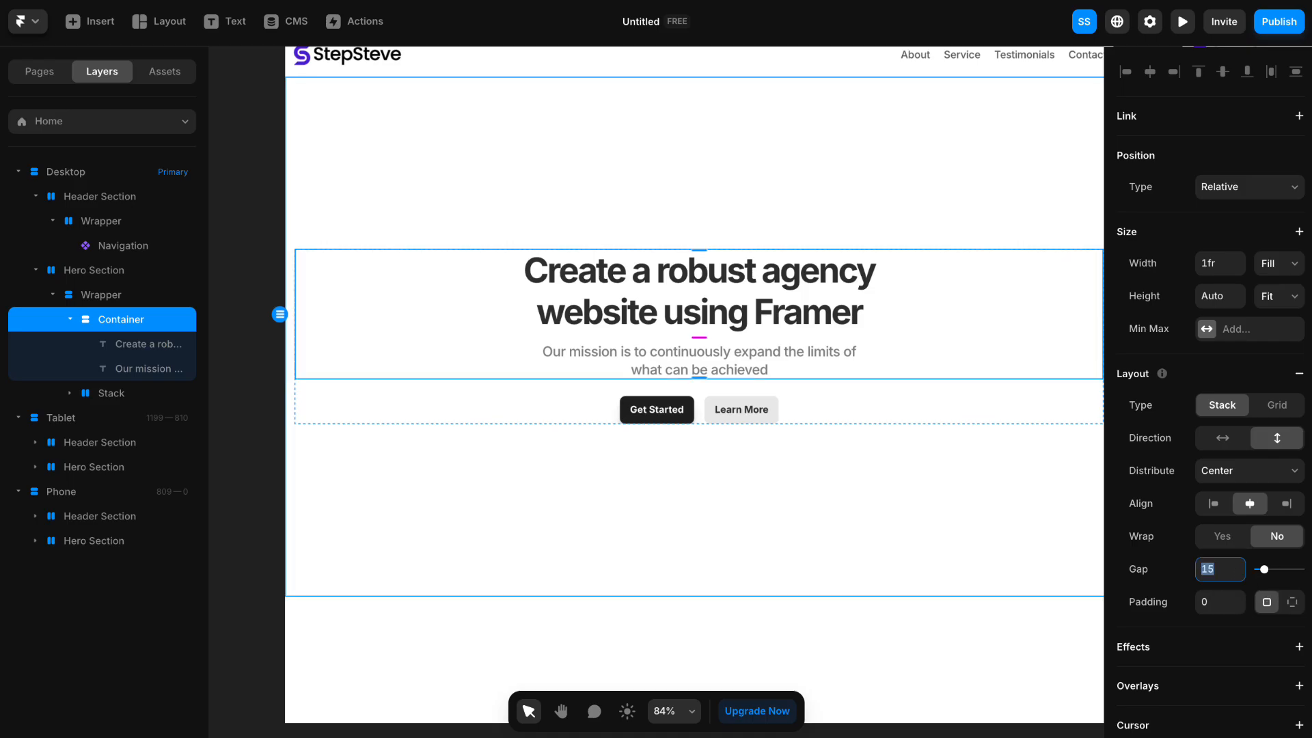
- Set the font size of the "Get Started" button's text to 17 pixels
click(683, 360)
scroll(698, 418, up, 3)
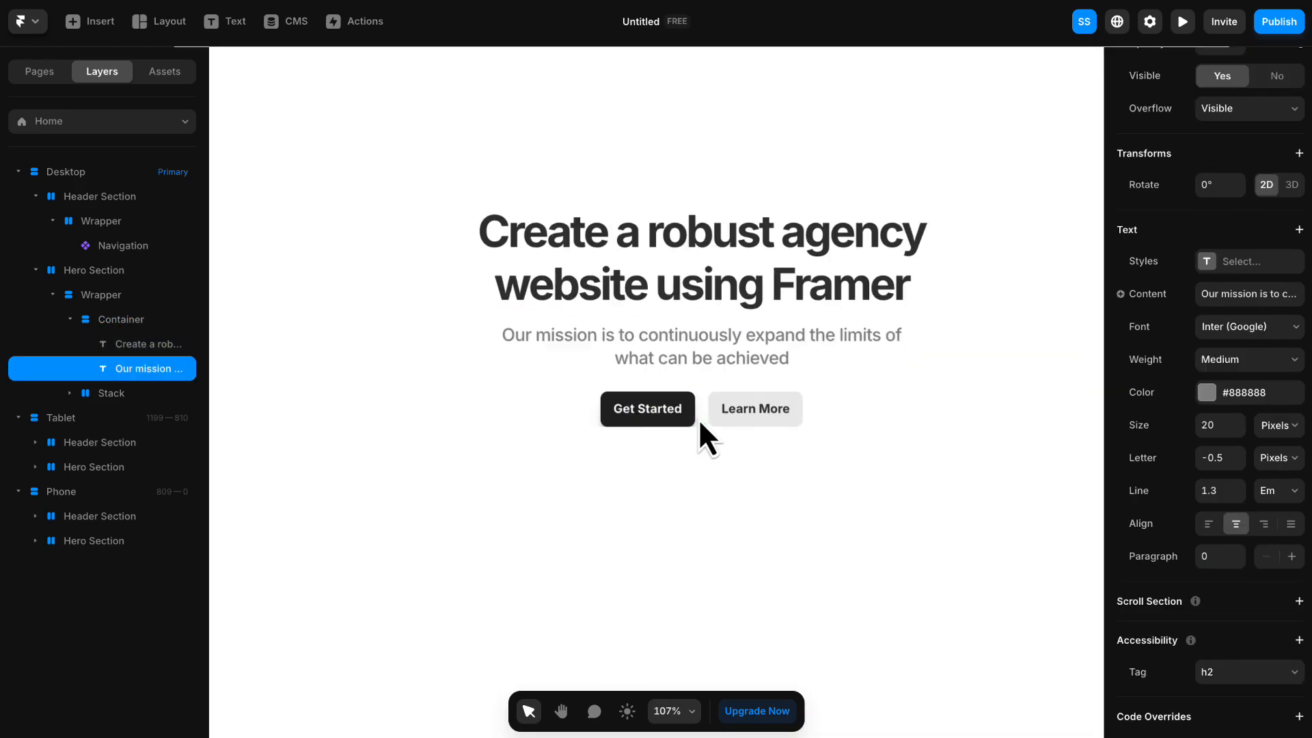
scroll(698, 418, up, 1)
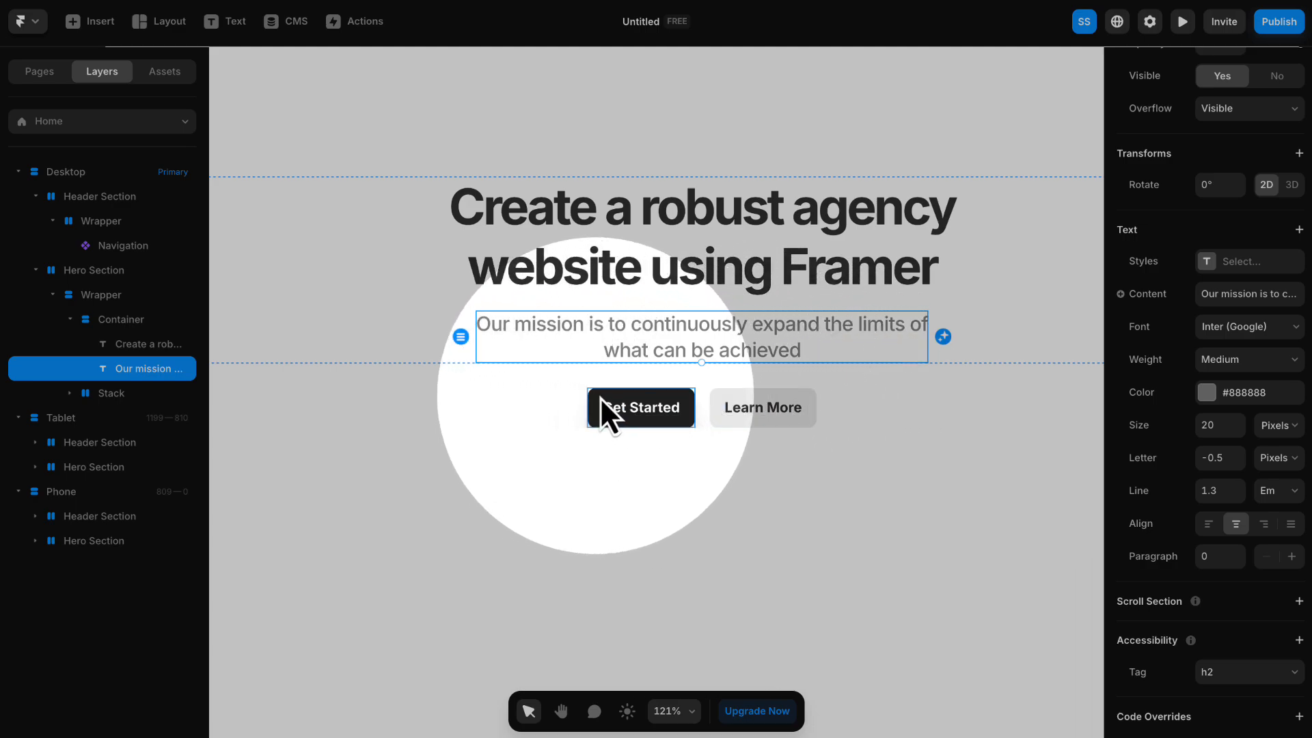
click(677, 405)
click(689, 406)
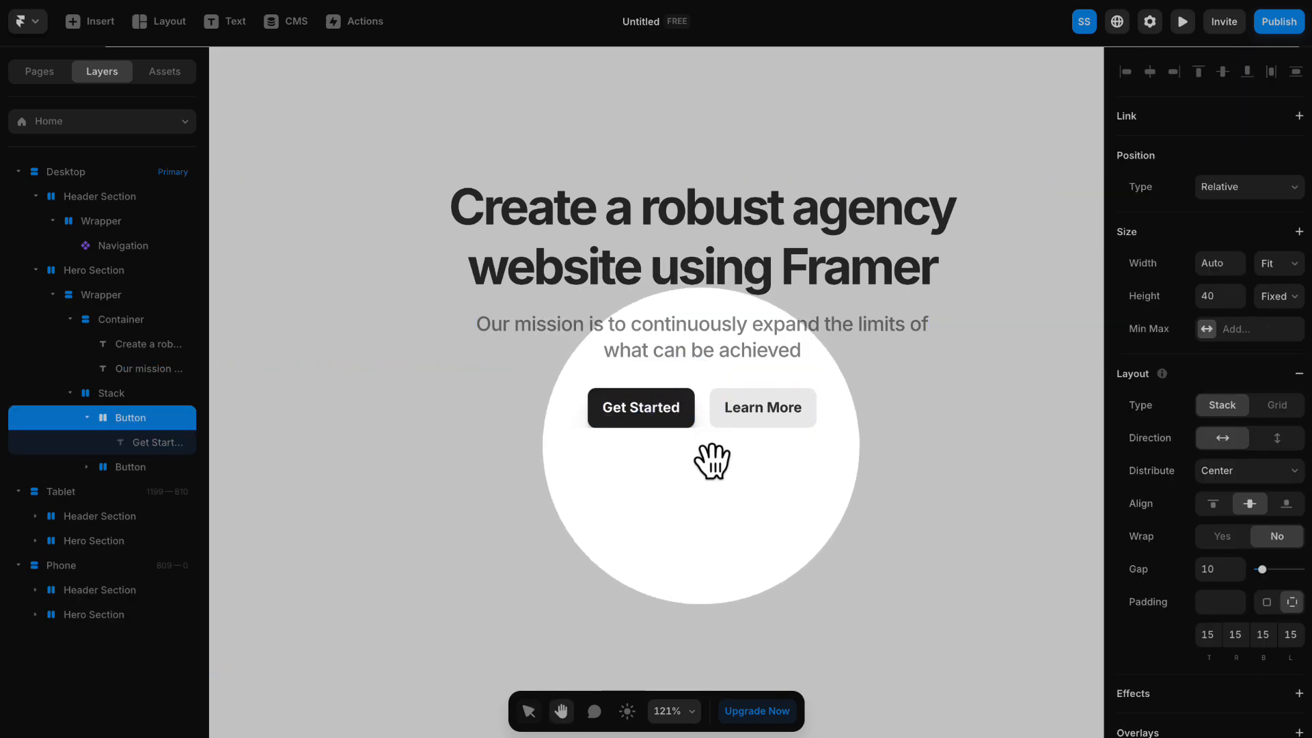
drag(711, 460, 644, 448)
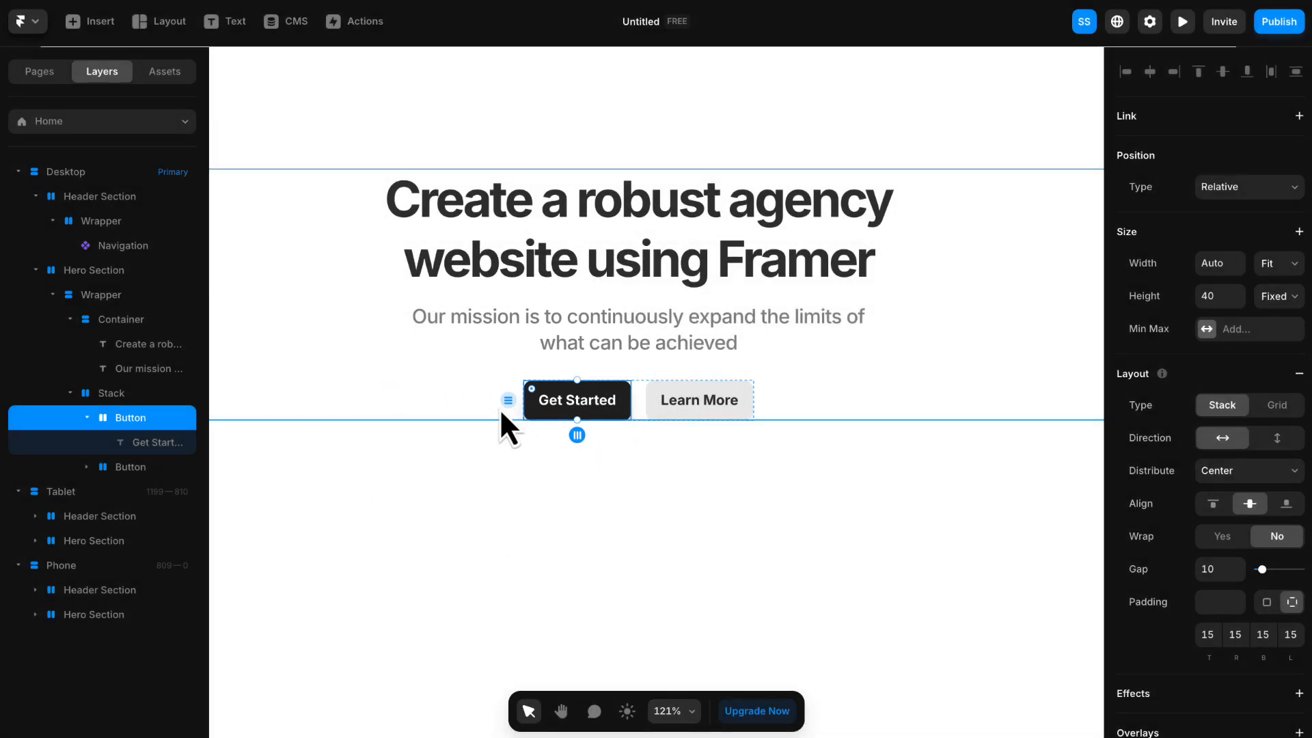
click(555, 403)
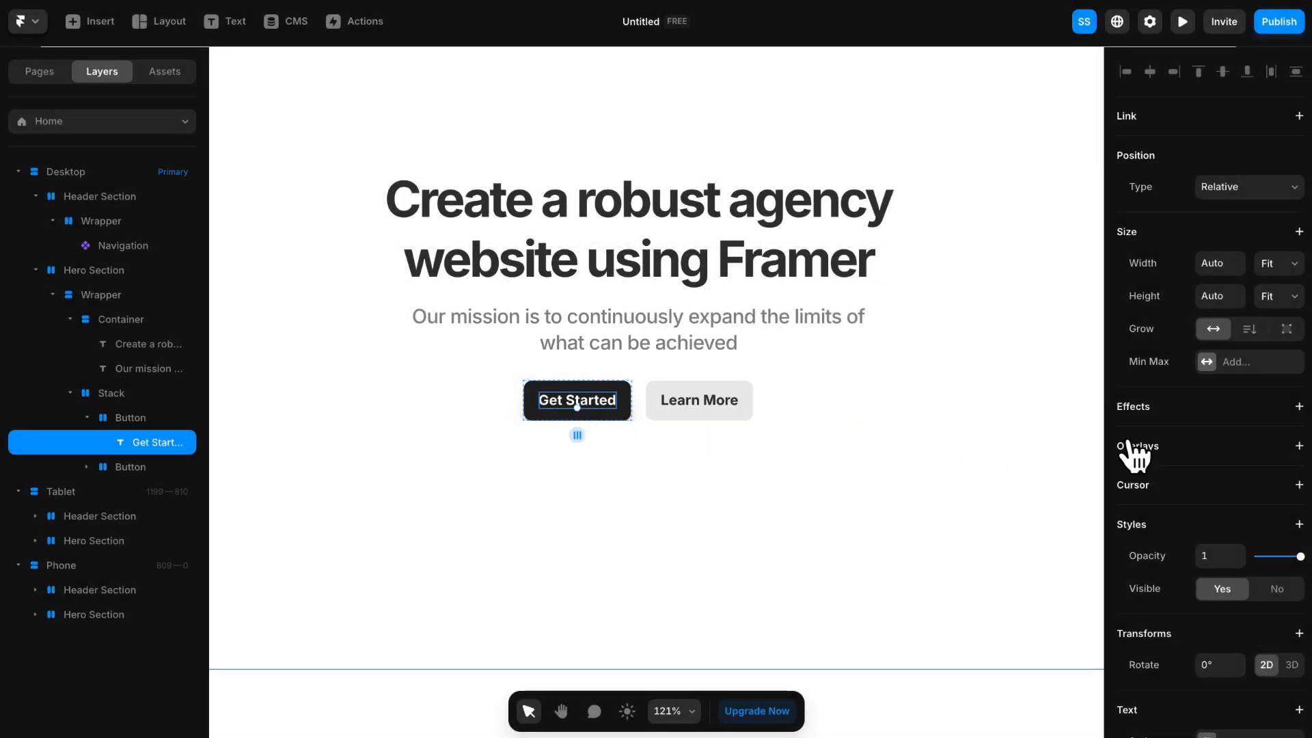
scroll(1136, 443, down, 7)
click(1240, 421)
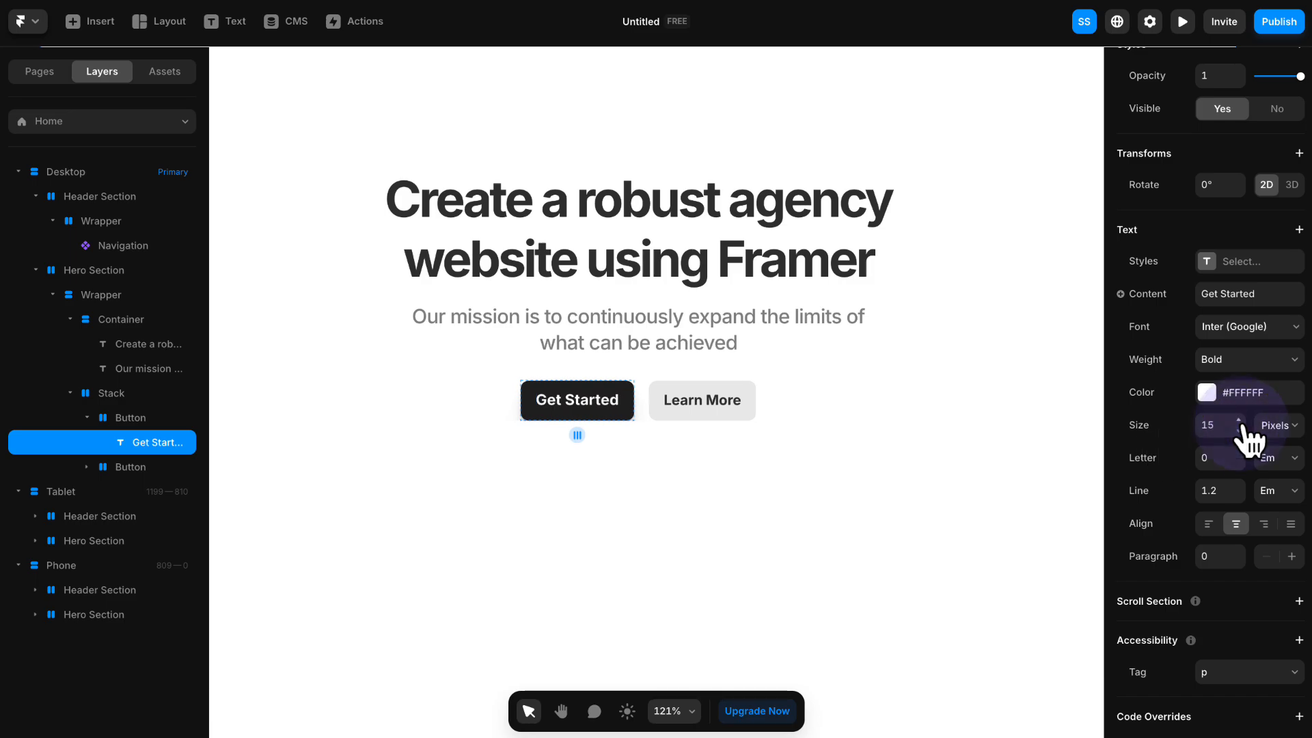
click(1240, 422)
click(1240, 421)
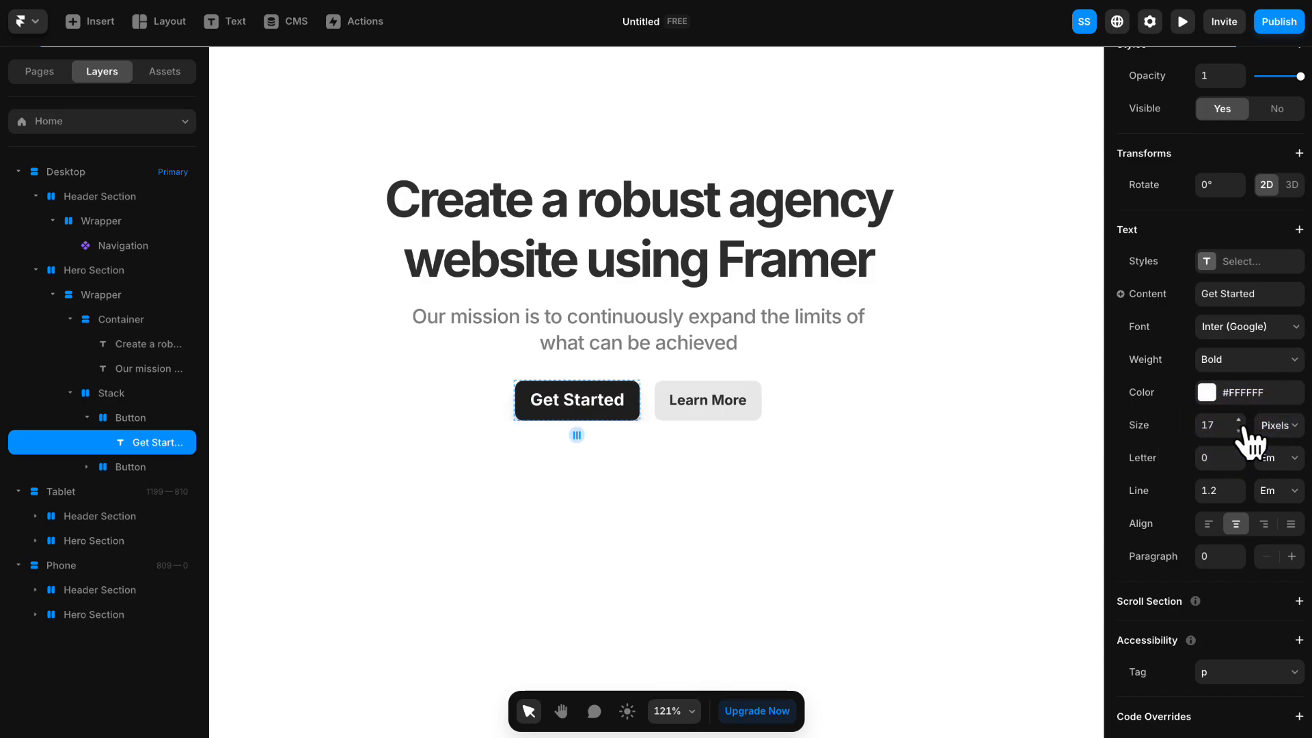
- Change the "Get Started" button's height from a fixed size to Fit Content
click(543, 388)
scroll(1201, 482, down, 1)
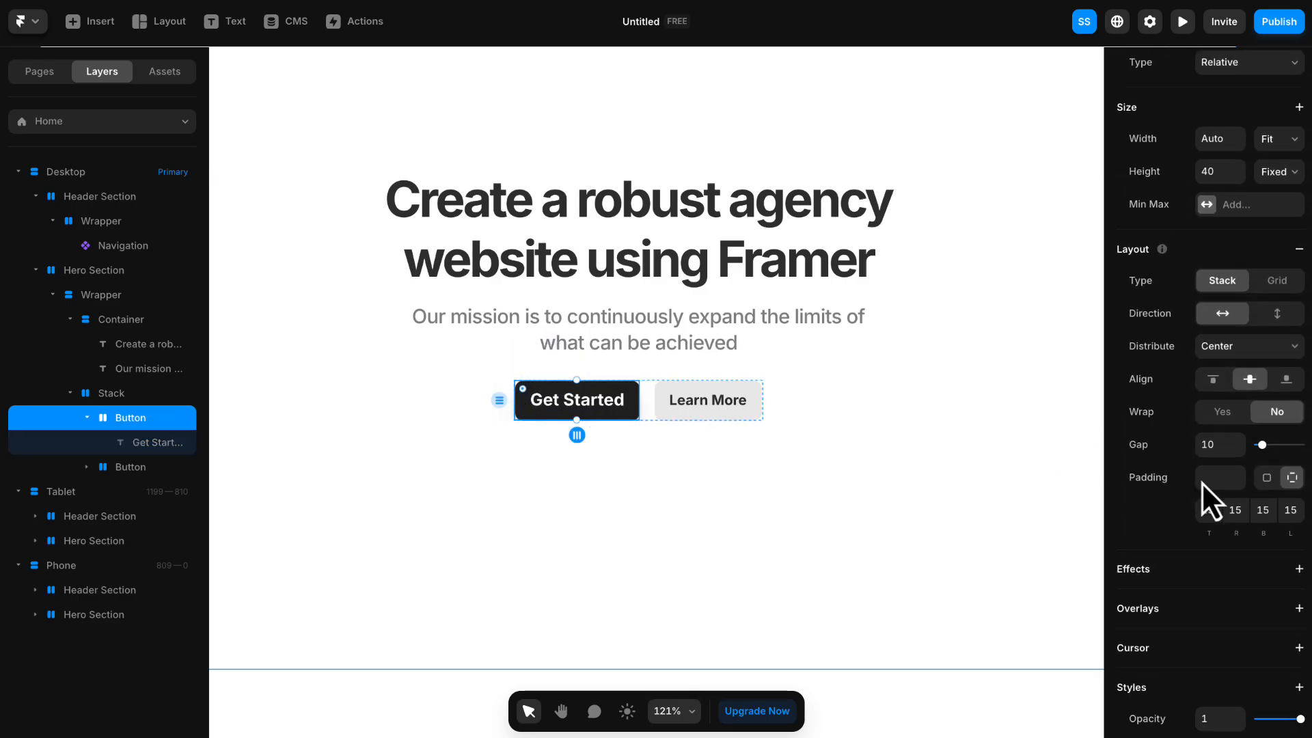
scroll(1202, 478, up, 1)
click(1276, 212)
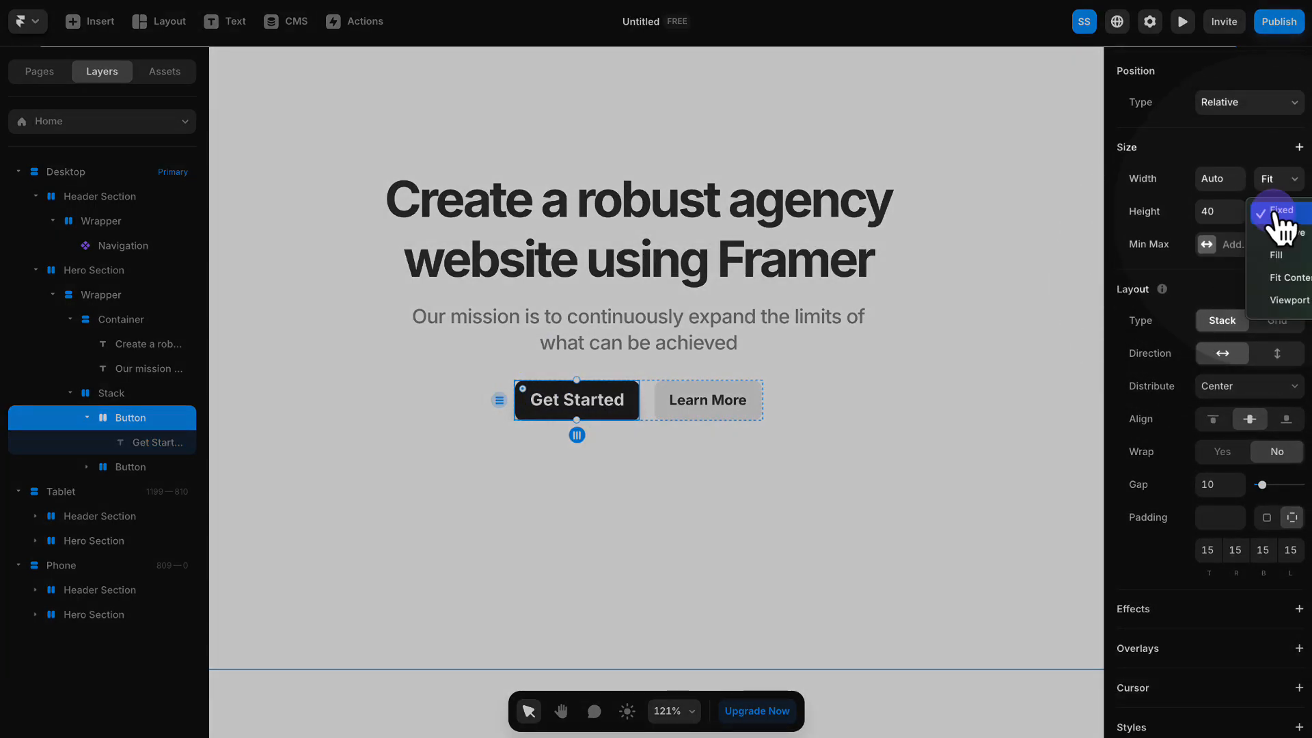
click(1282, 278)
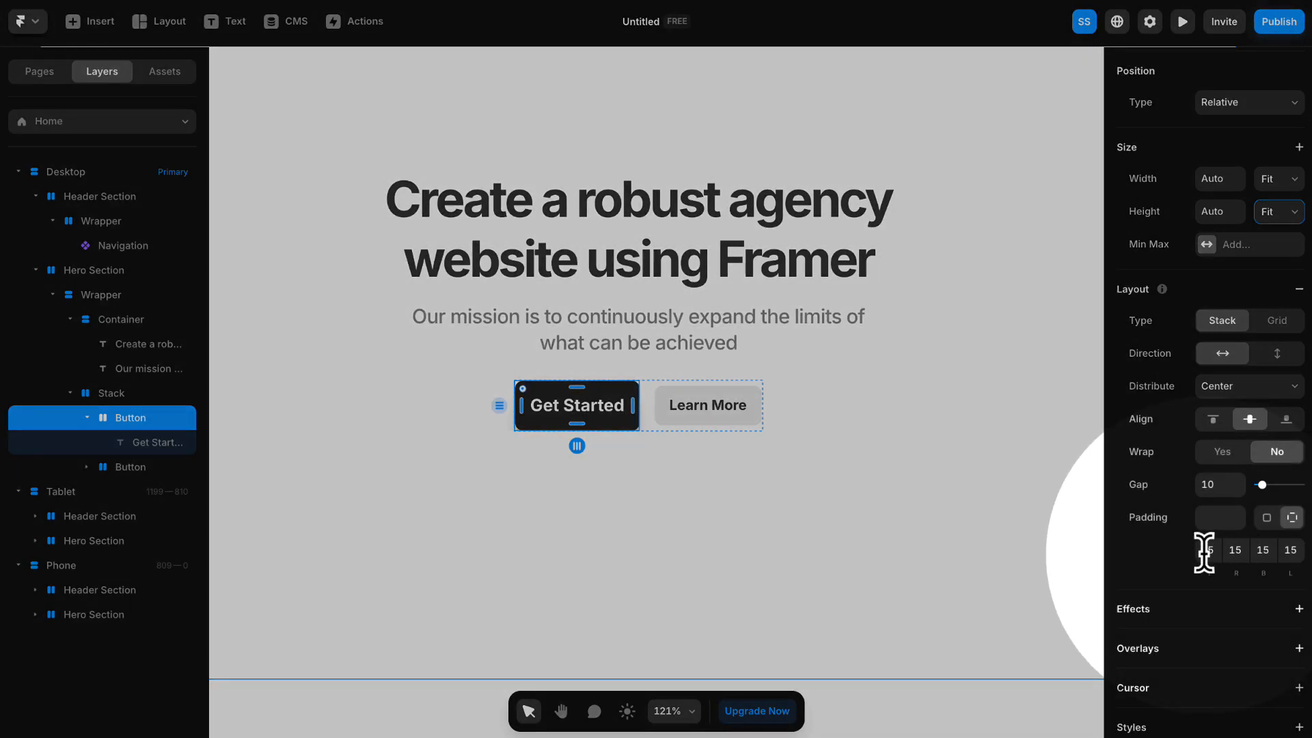
- Set the "Get Started" button's right and left padding to 30 each
click(1206, 550)
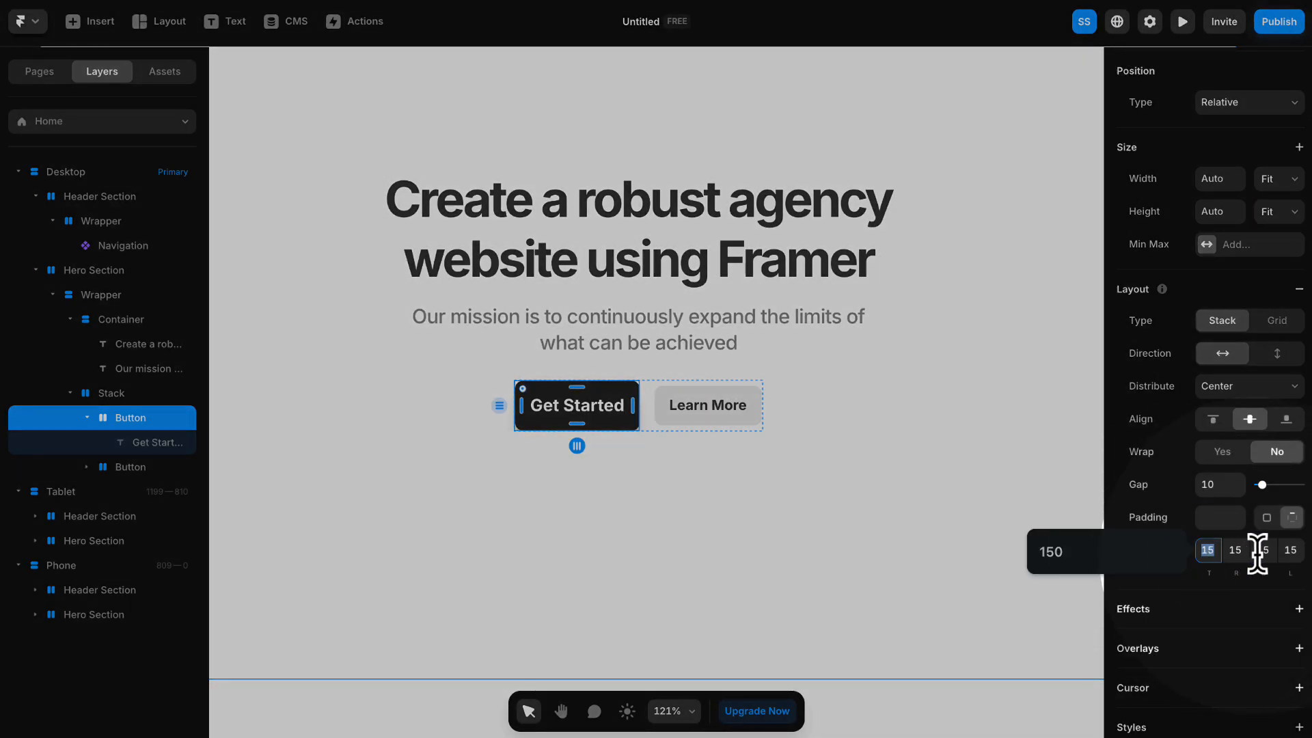
click(1235, 551)
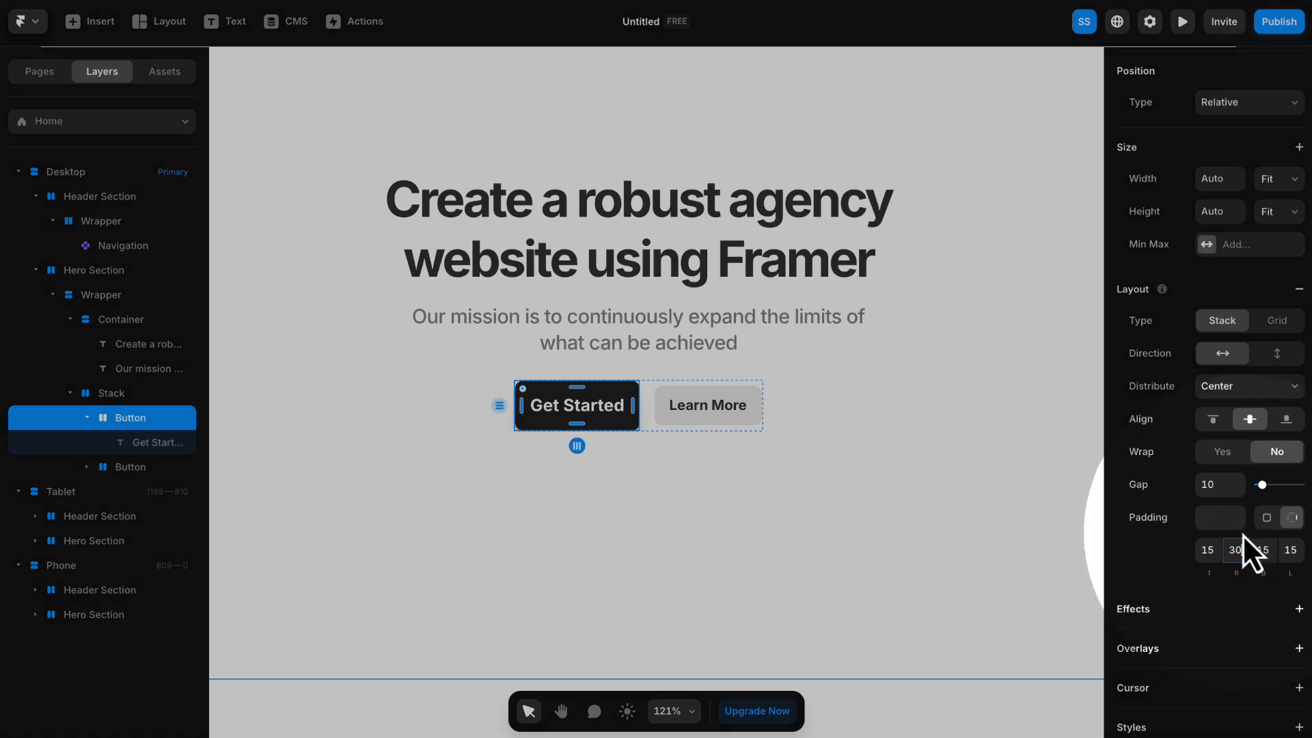
text(30)
key(Tab)
key(Tab)
text(30)
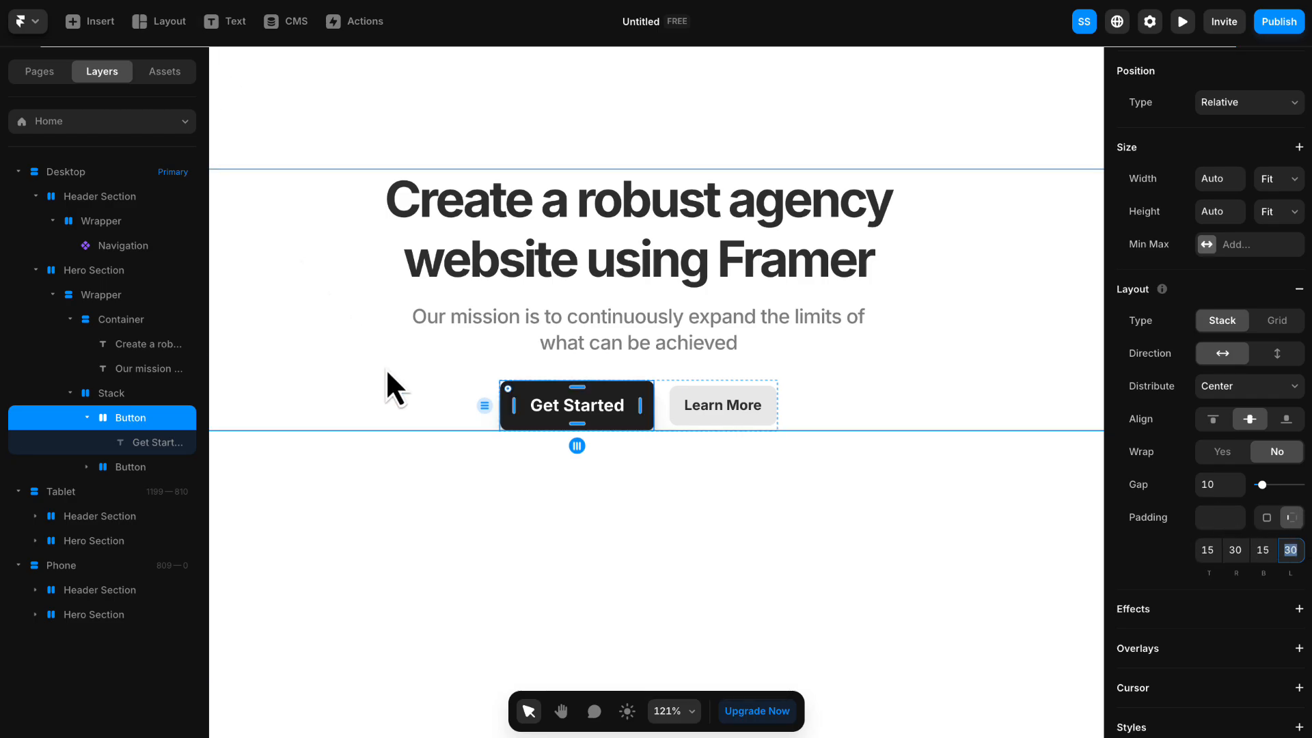
- Create a color style named "Primary" with hex #482BBD and apply it as the "Get Started" button's fill
click(443, 405)
click(511, 400)
scroll(1193, 416, down, 8)
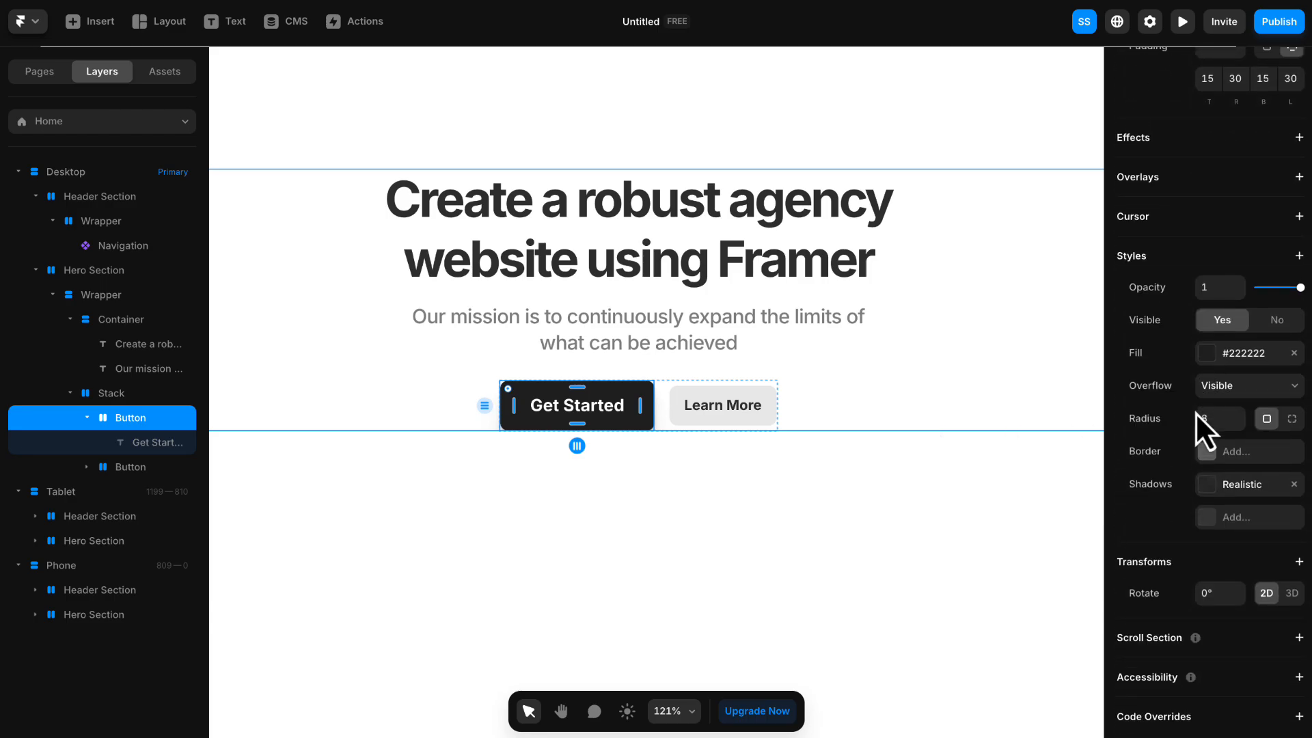
click(1220, 354)
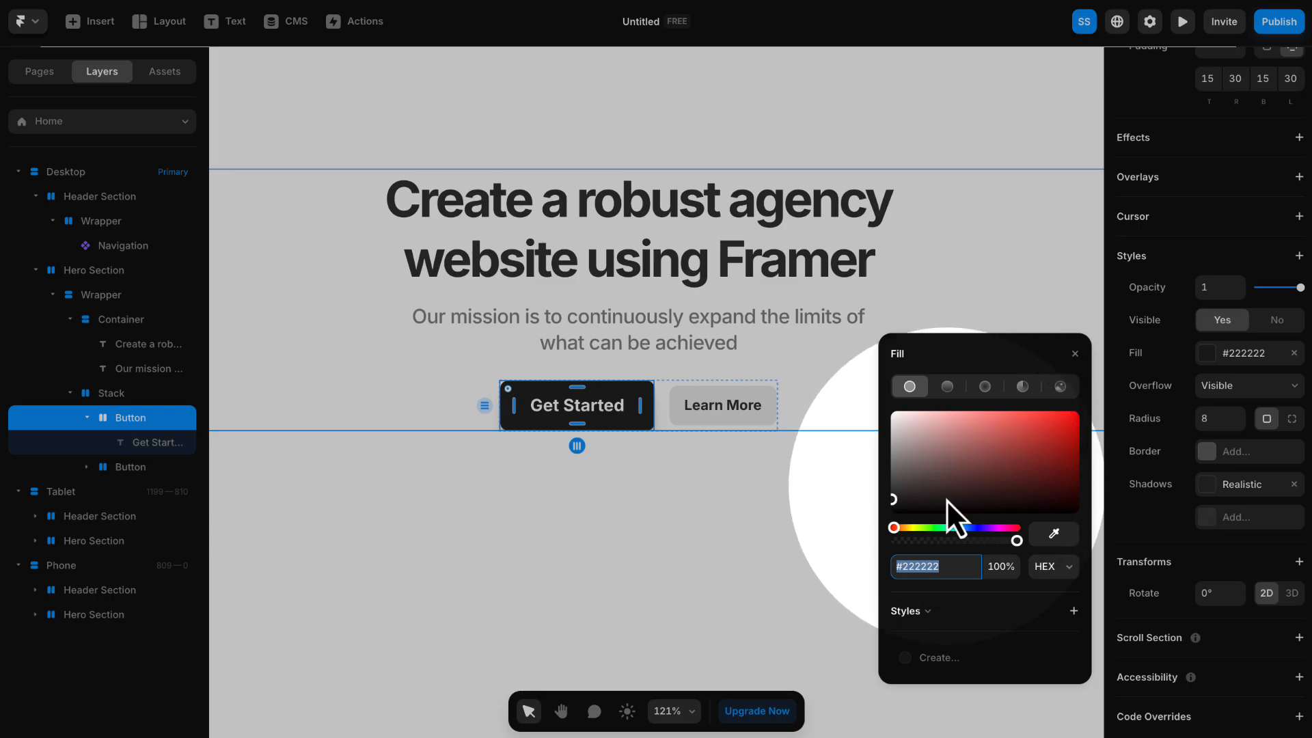
click(1074, 610)
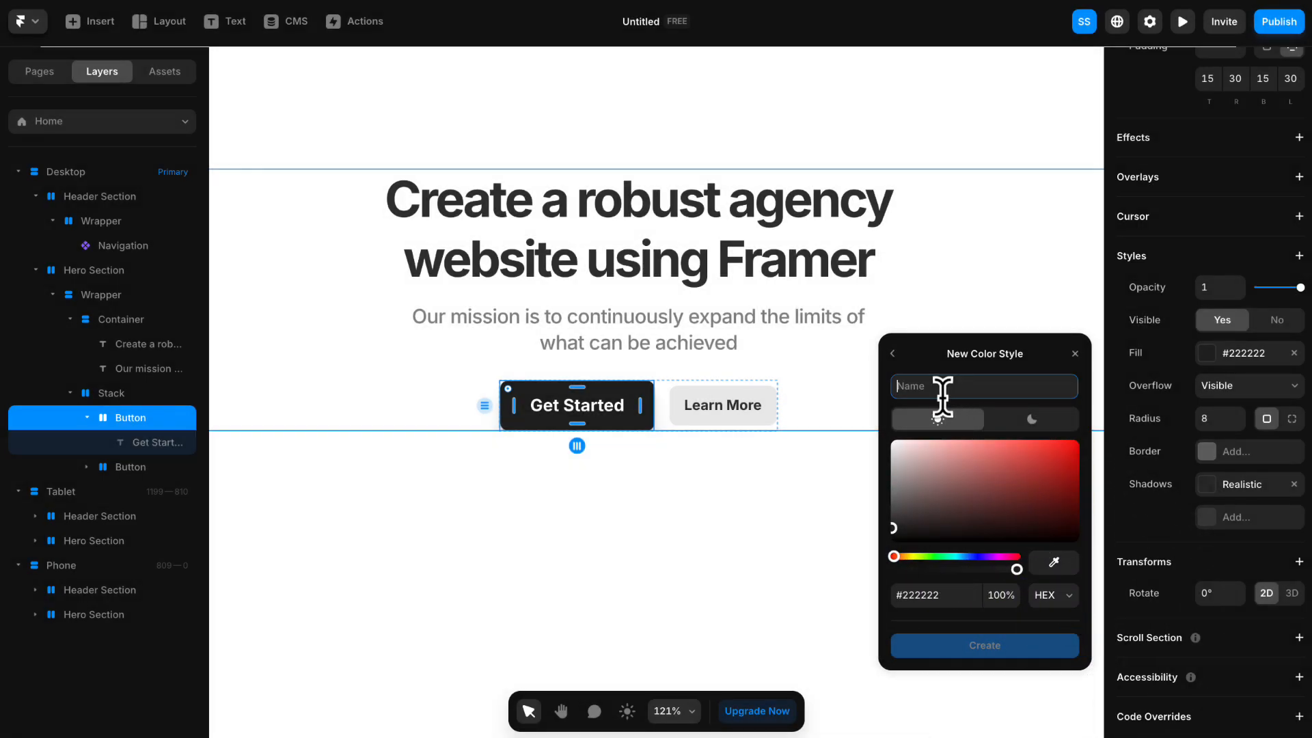
text(d)
key(BackSpace)
text(Primary)
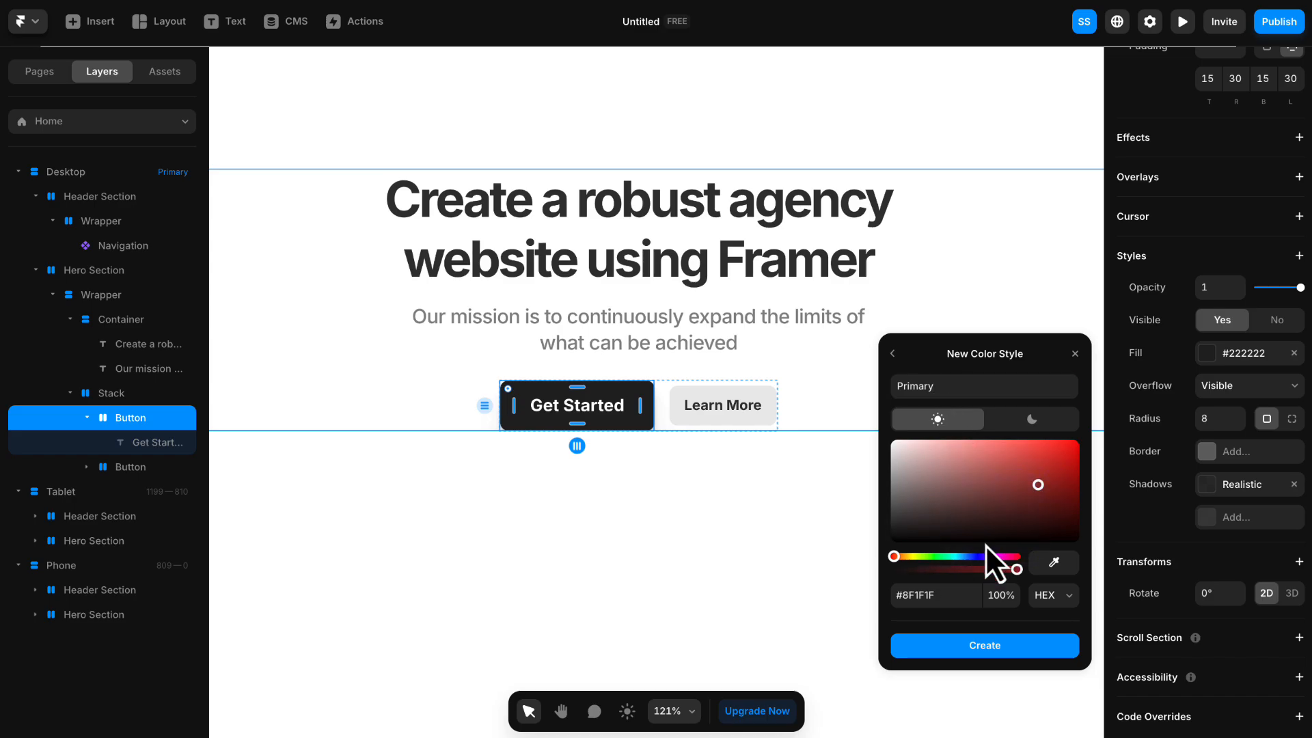
text(482BBD)
key(Return)
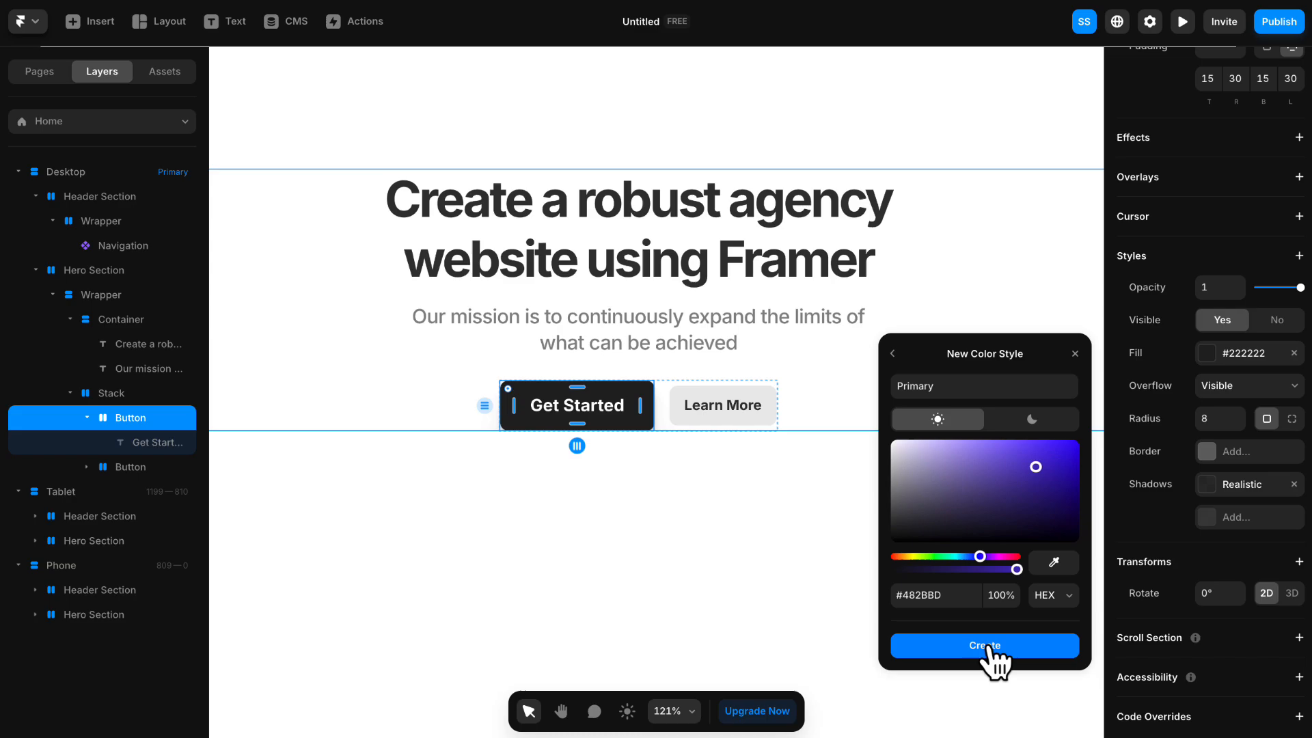
click(989, 648)
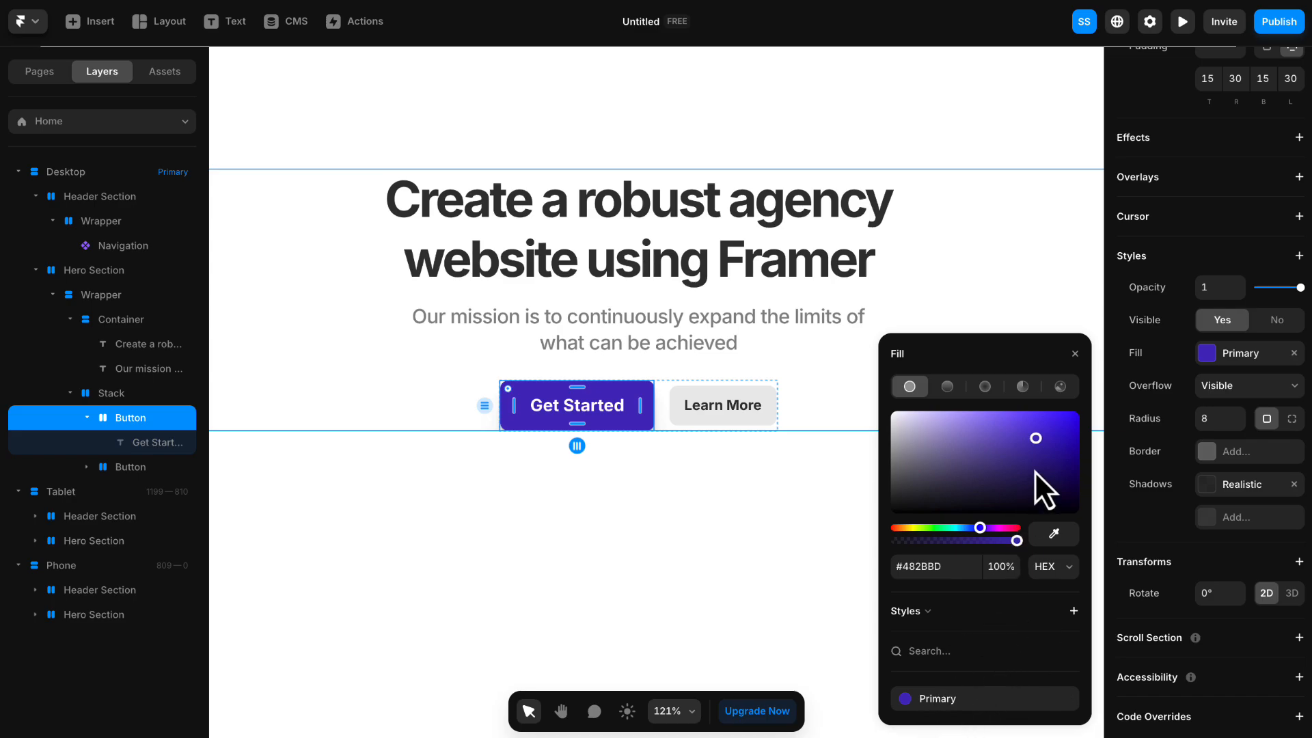
click(1076, 354)
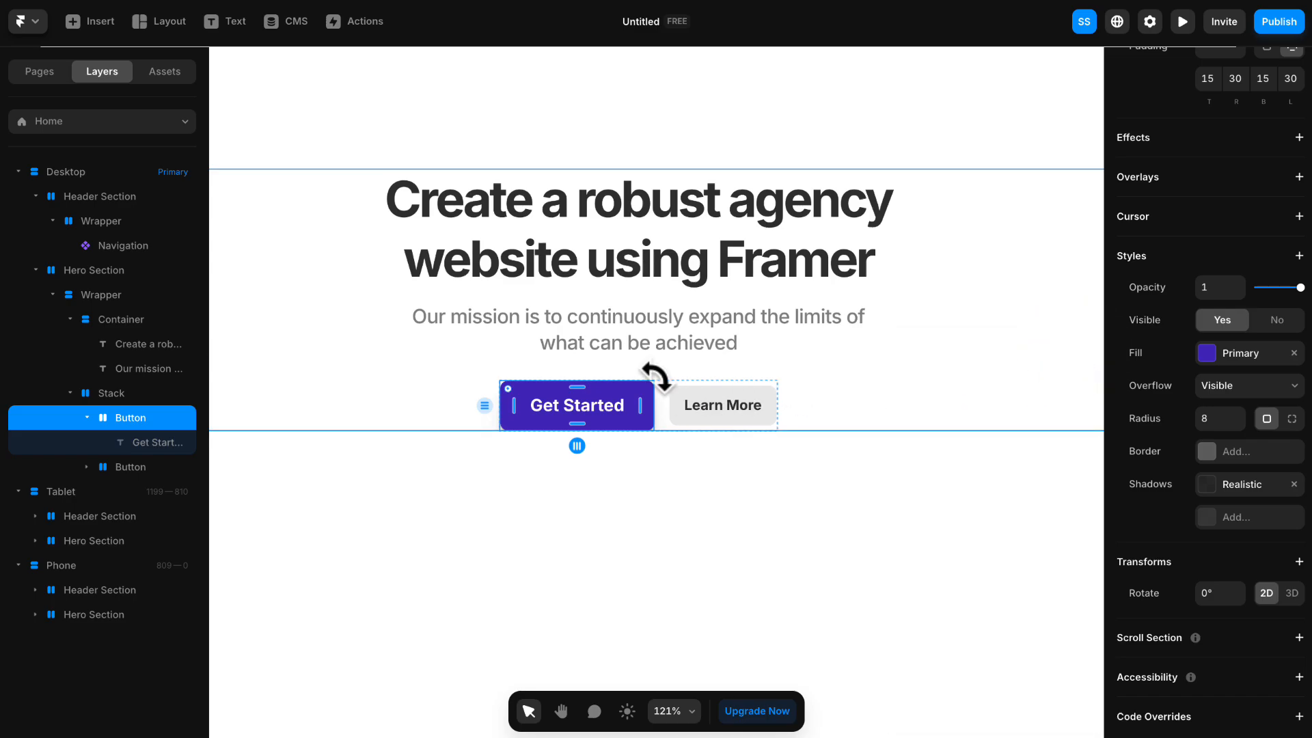
- Convert the "Get Started" button into a component named "Button"
right_click(630, 391)
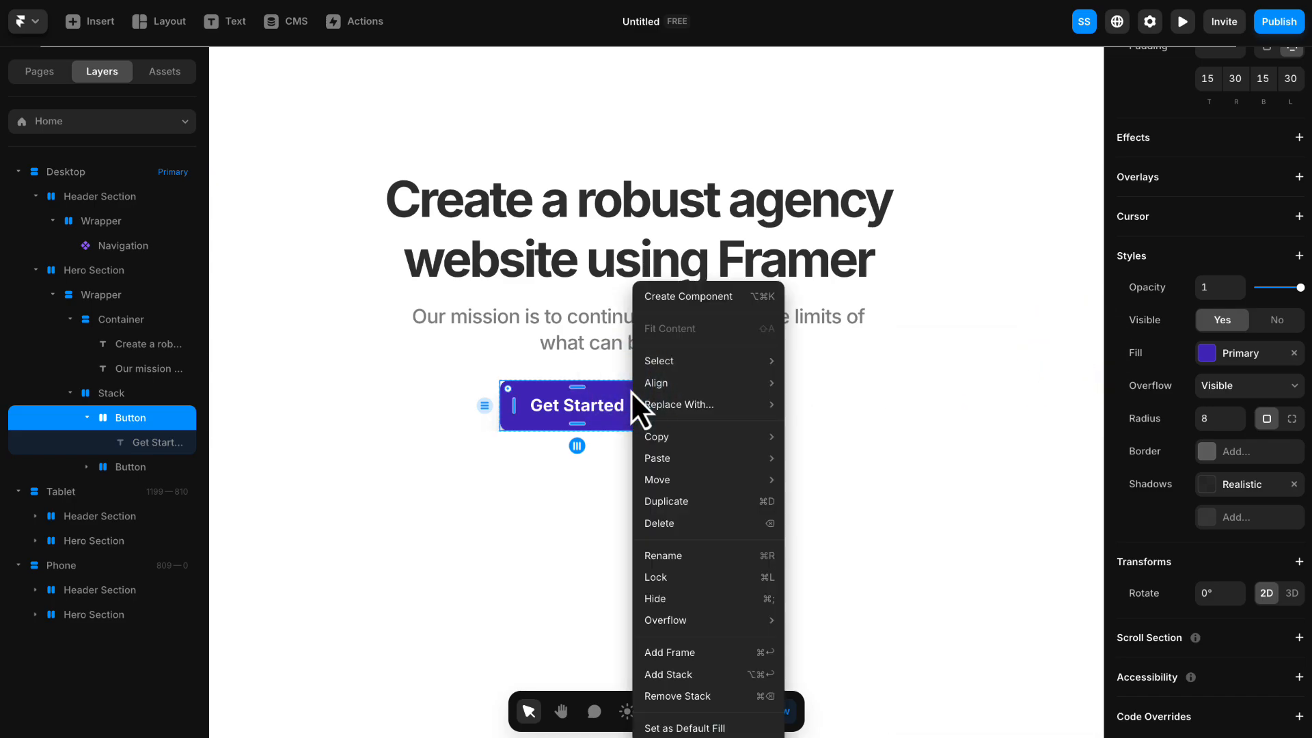
mouse_move(632, 391)
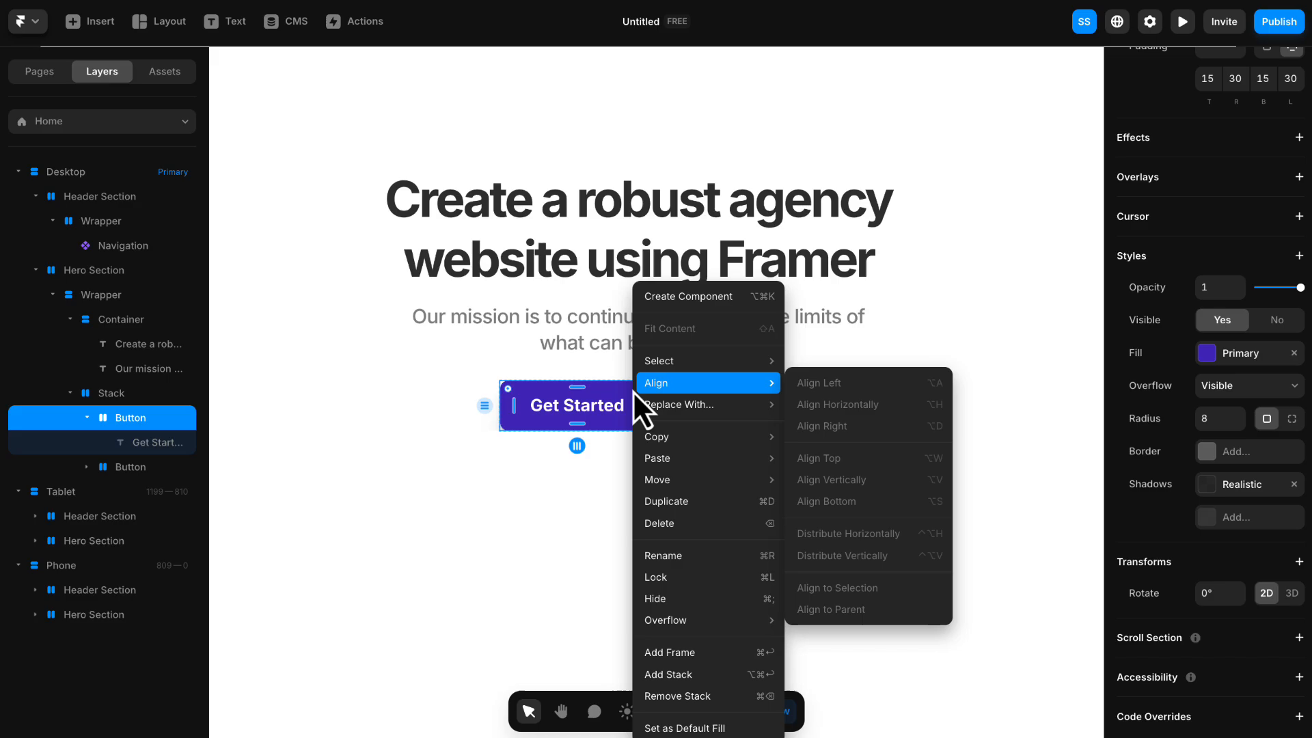
click(707, 300)
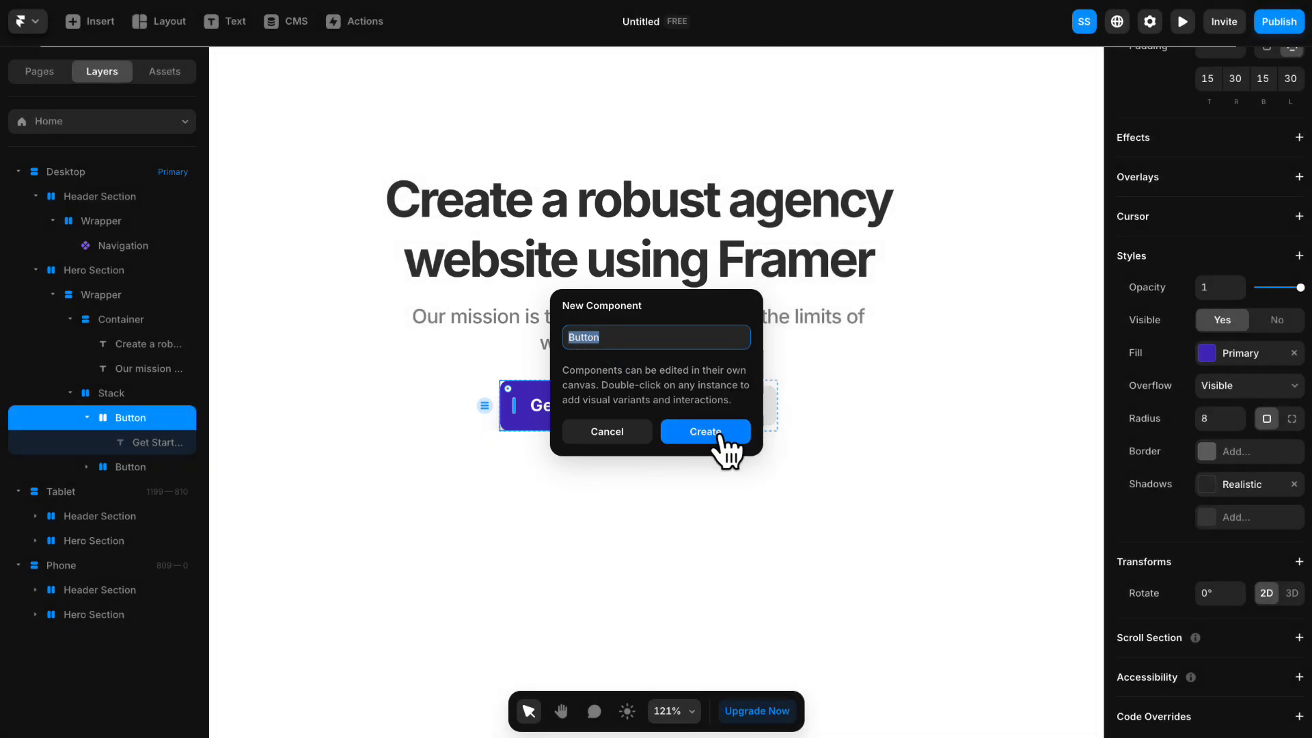
click(718, 434)
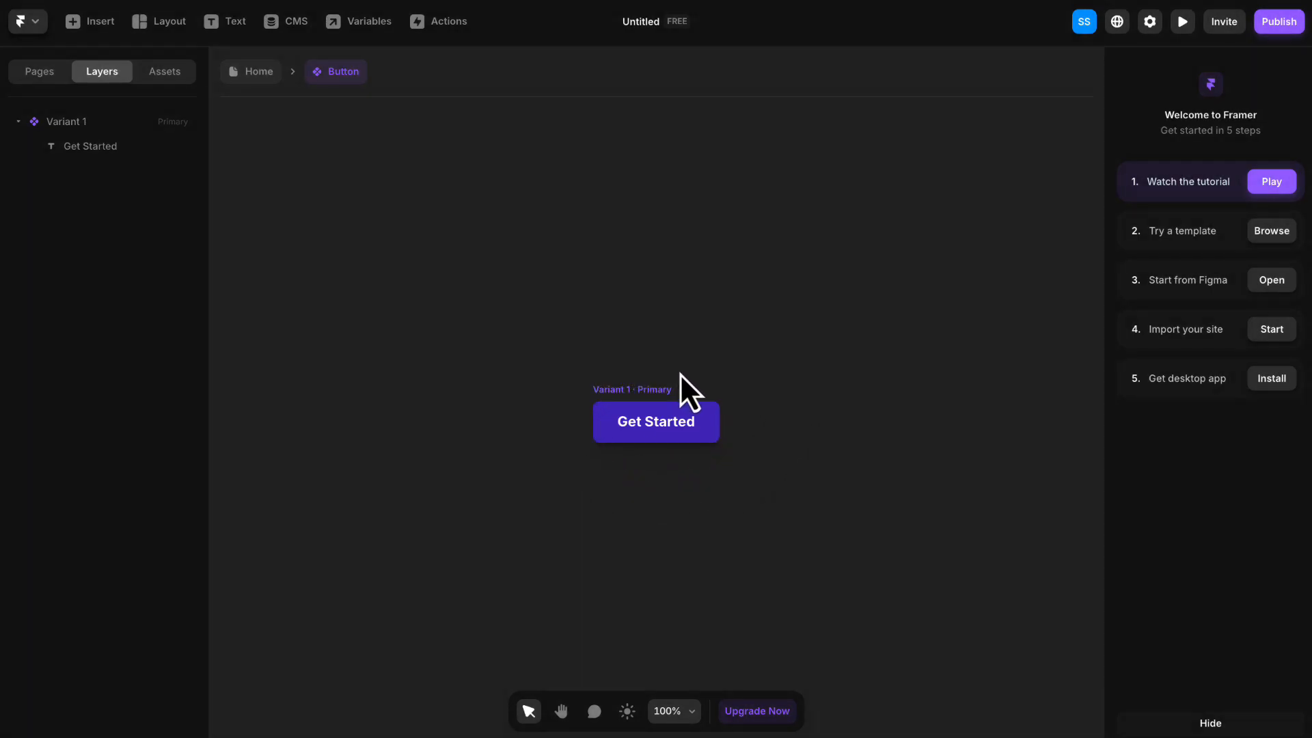
- Add a Hover state variant to the Button component's primary variant
click(633, 402)
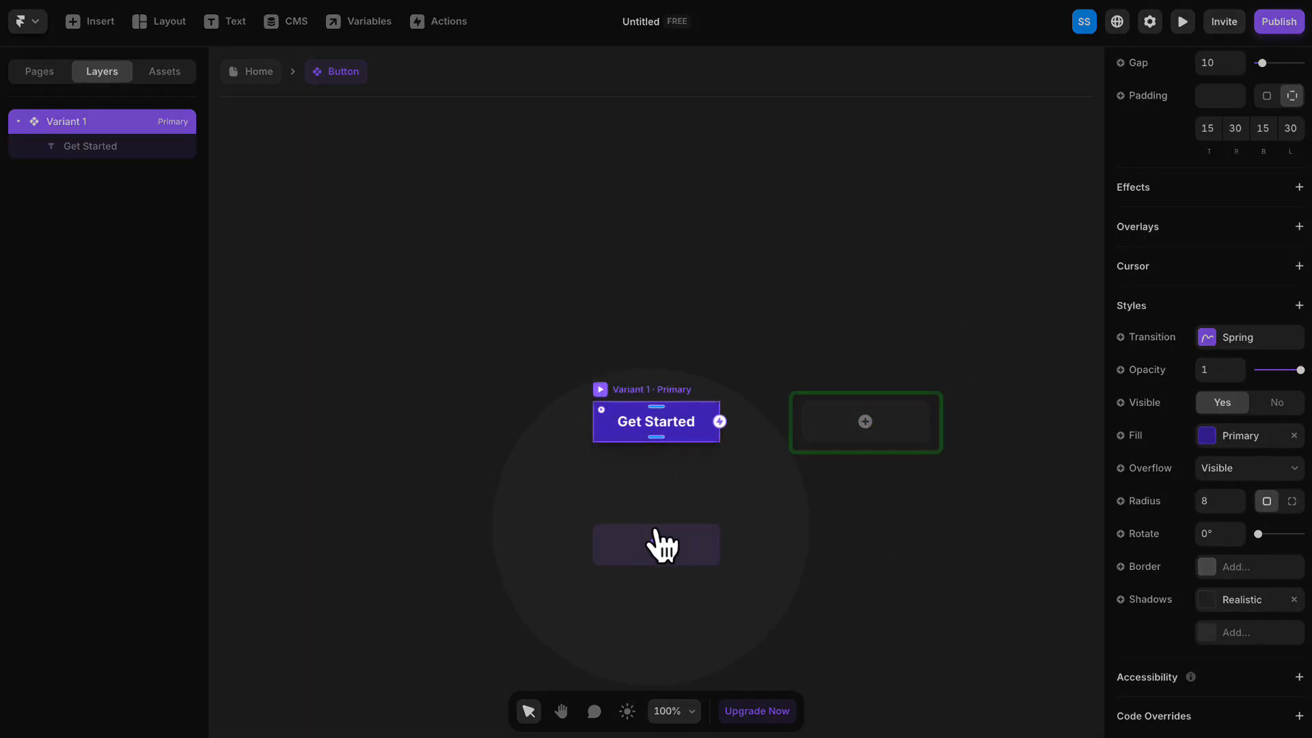
drag(823, 538, 757, 411)
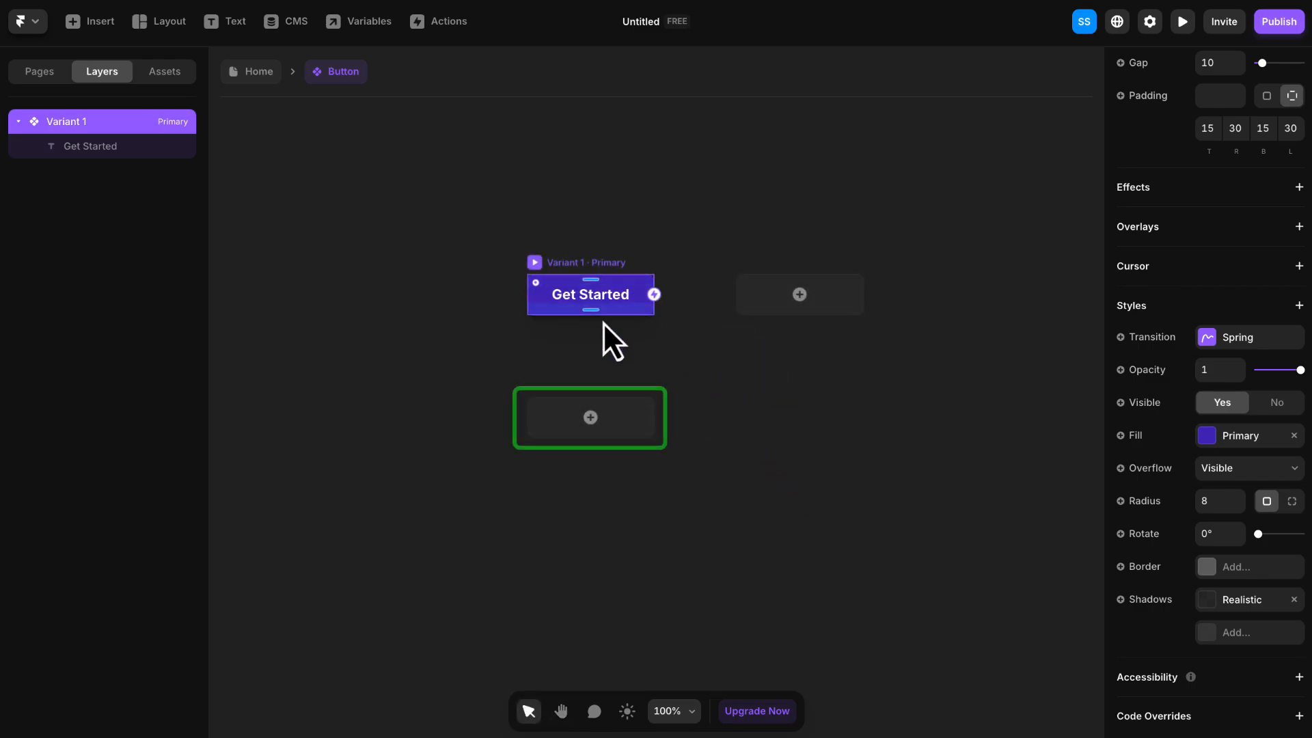
click(607, 418)
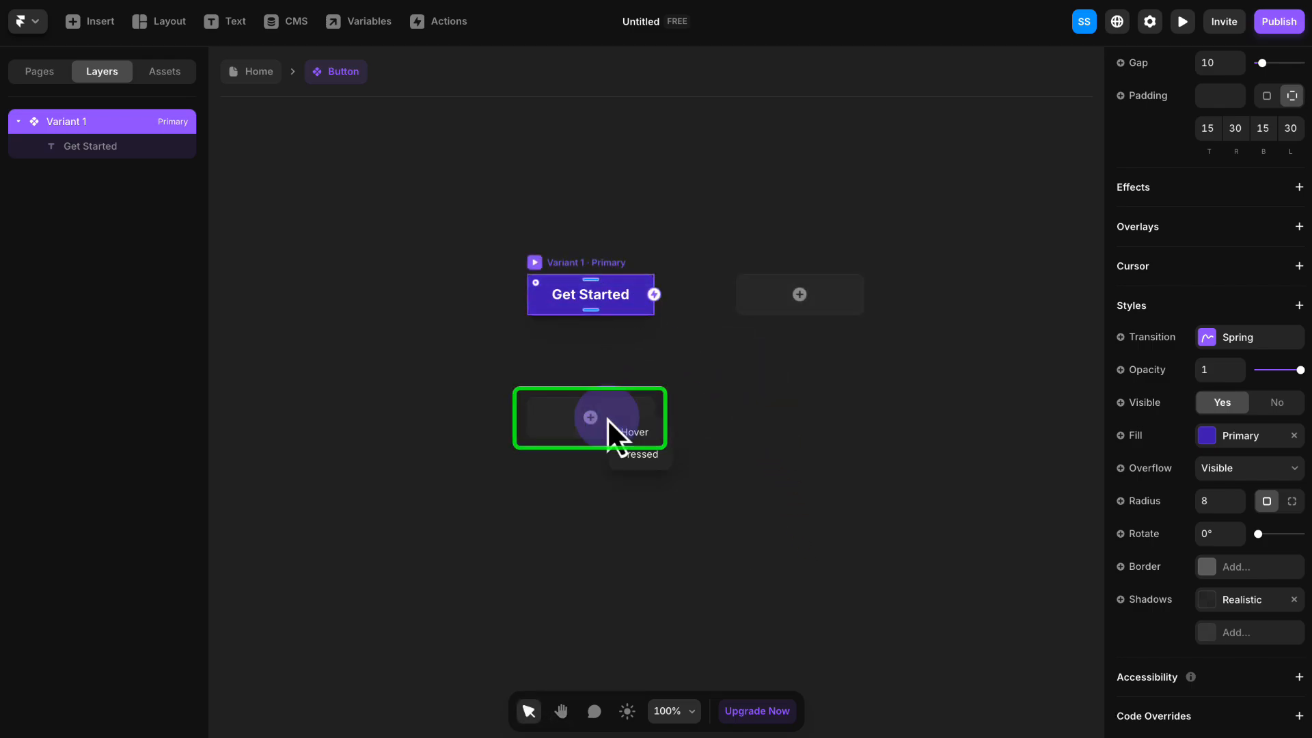
click(662, 438)
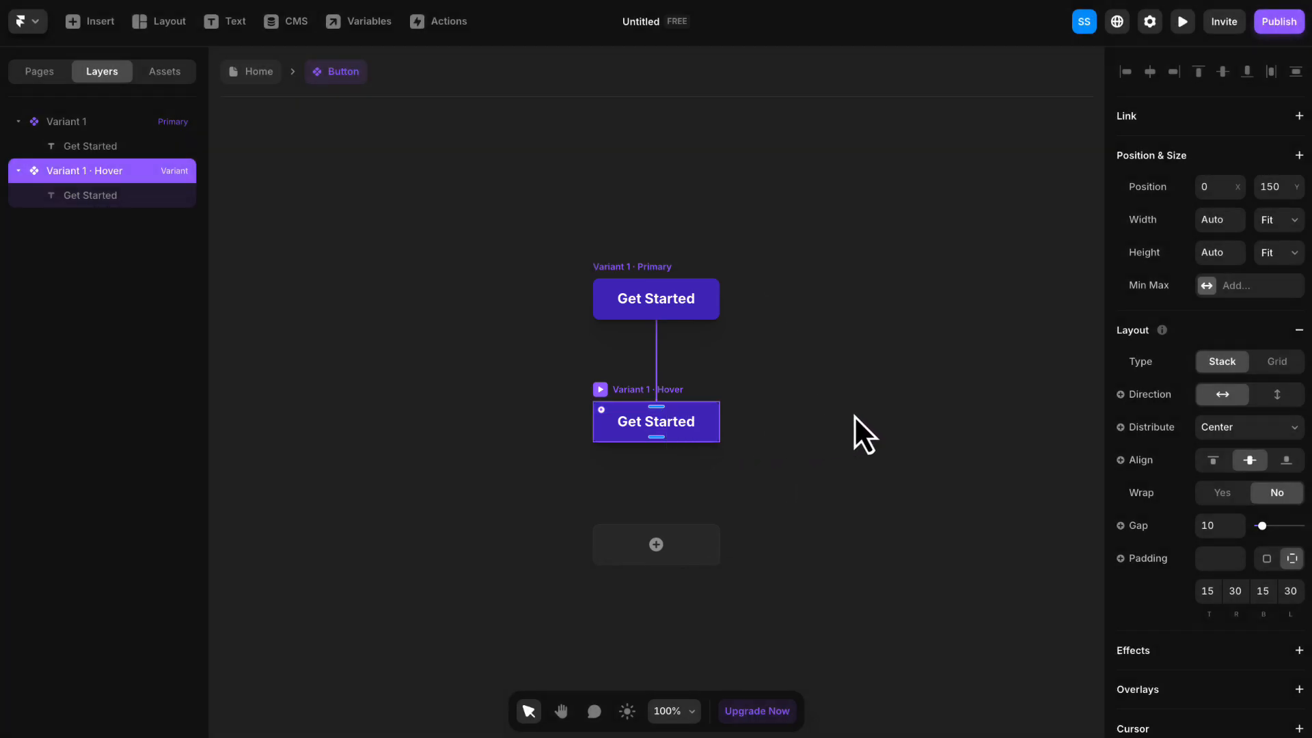
- Darken the fill of the button's Hover variant to #3318A1
scroll(1177, 429, down, 6)
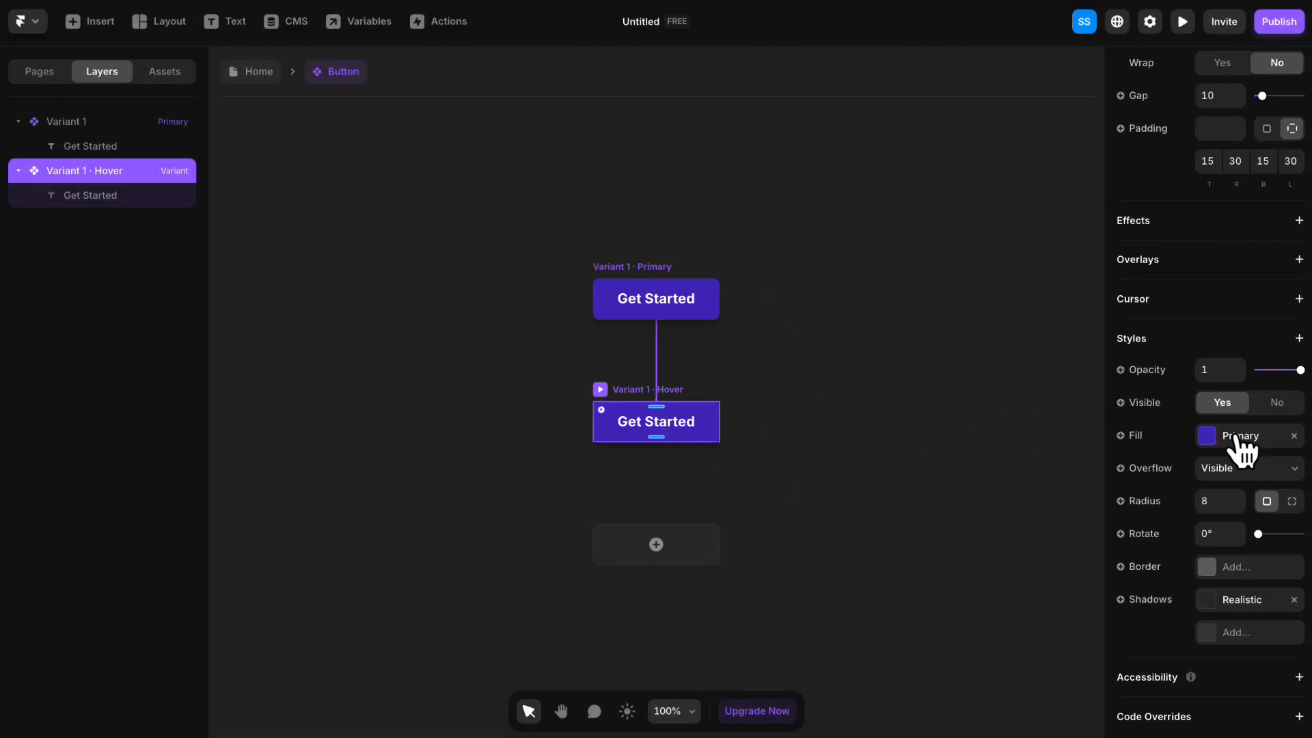
click(1241, 437)
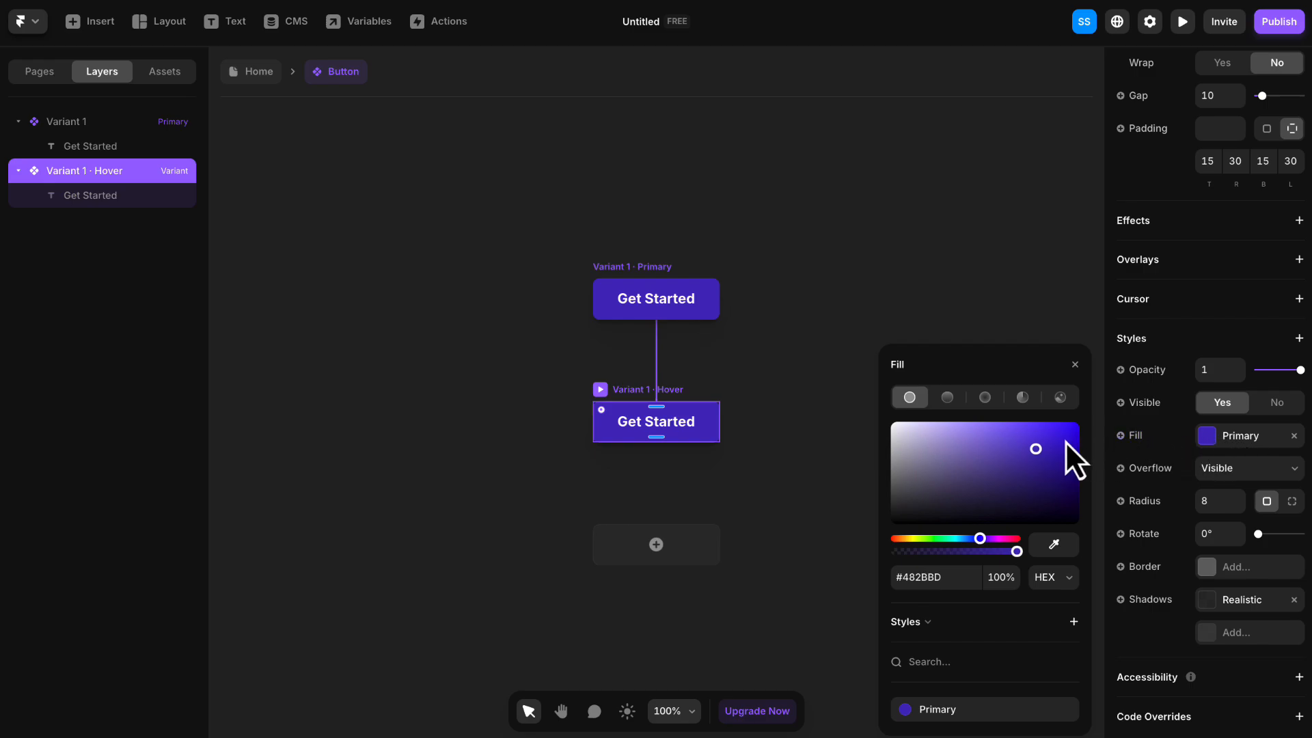
click(1045, 457)
drag(1046, 460, 1049, 462)
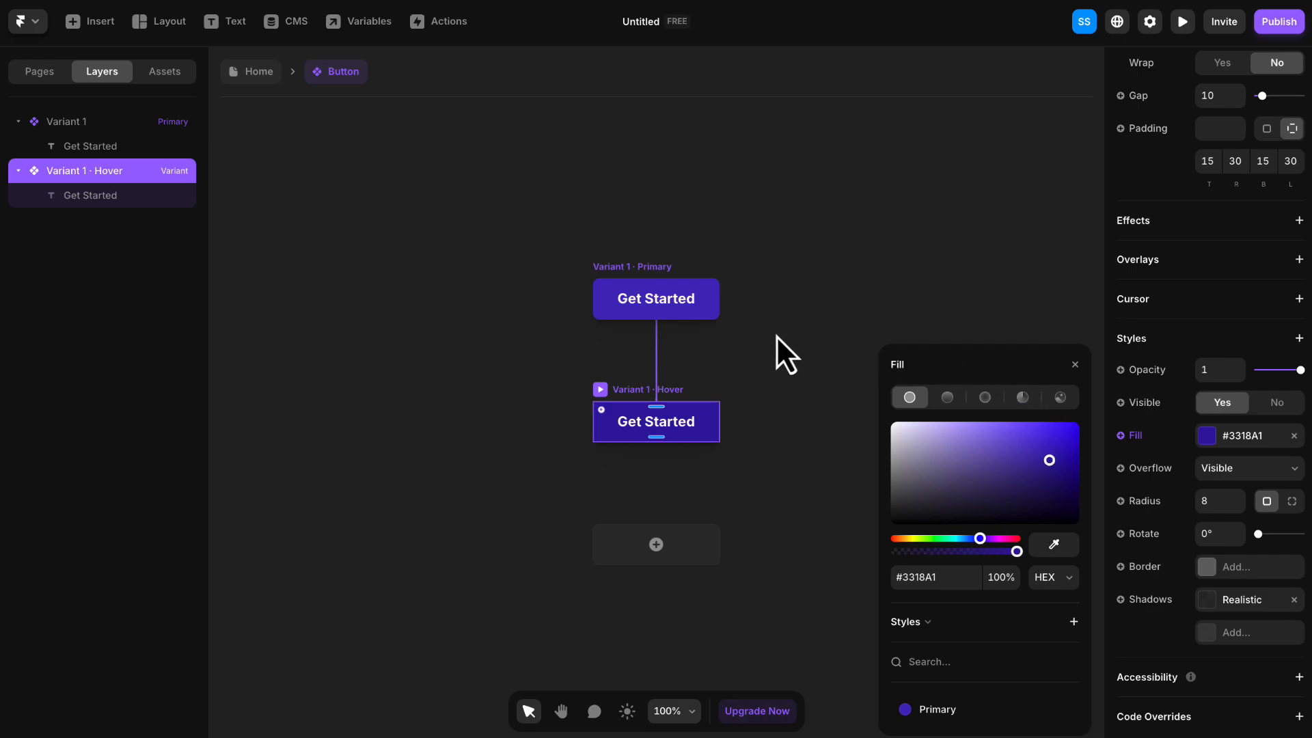
click(639, 269)
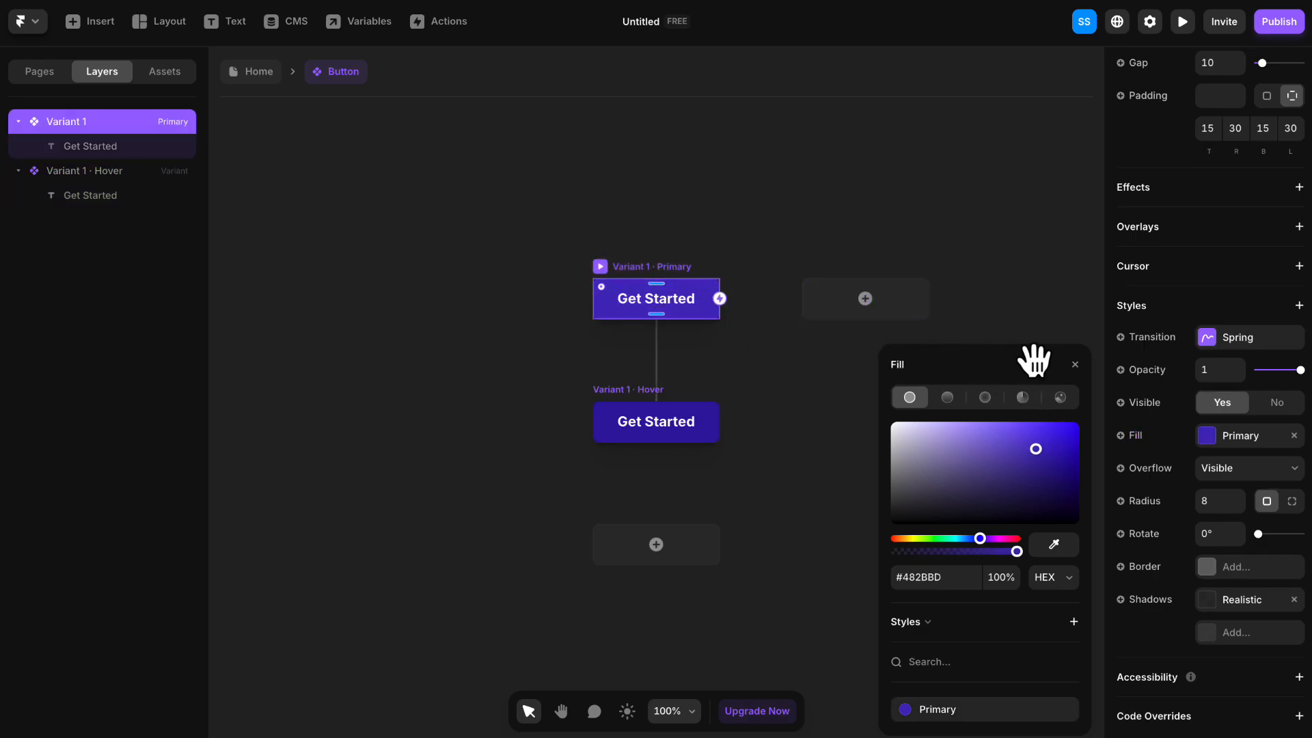
click(1075, 364)
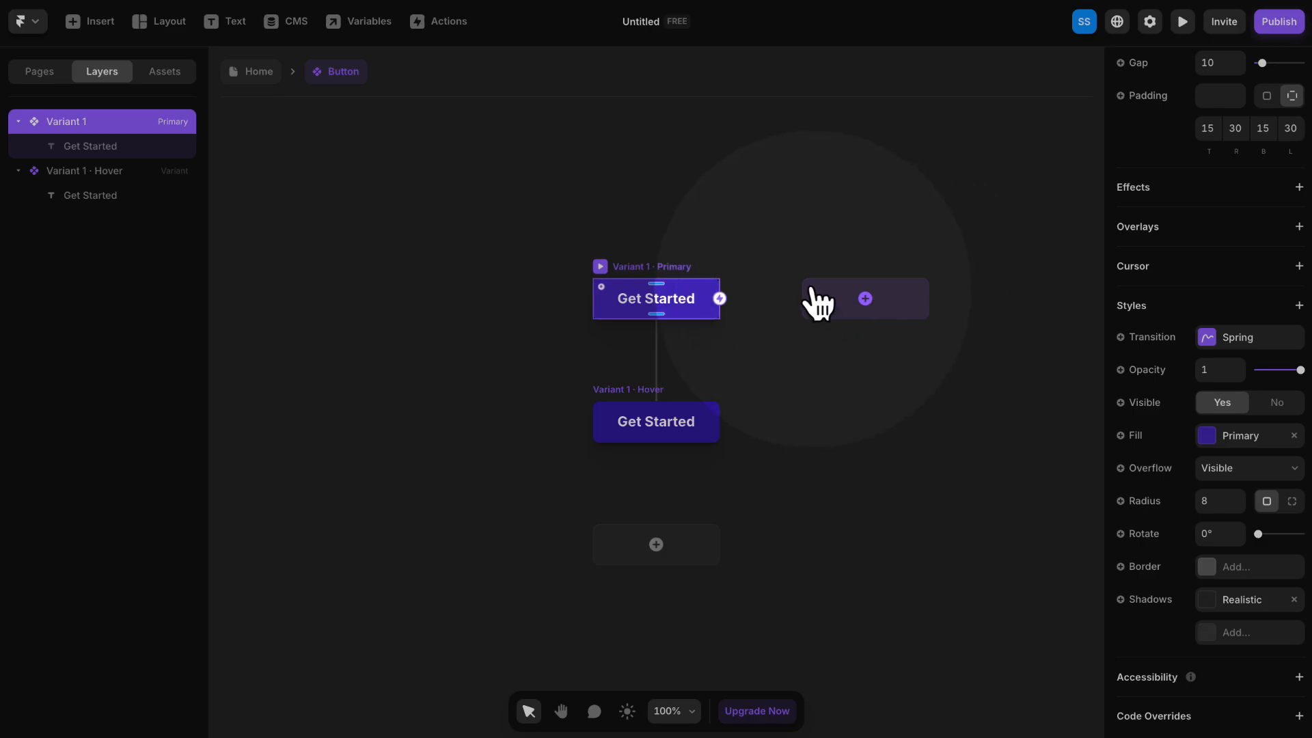
- Add a second variant of the Button component beside the primary variant
click(845, 279)
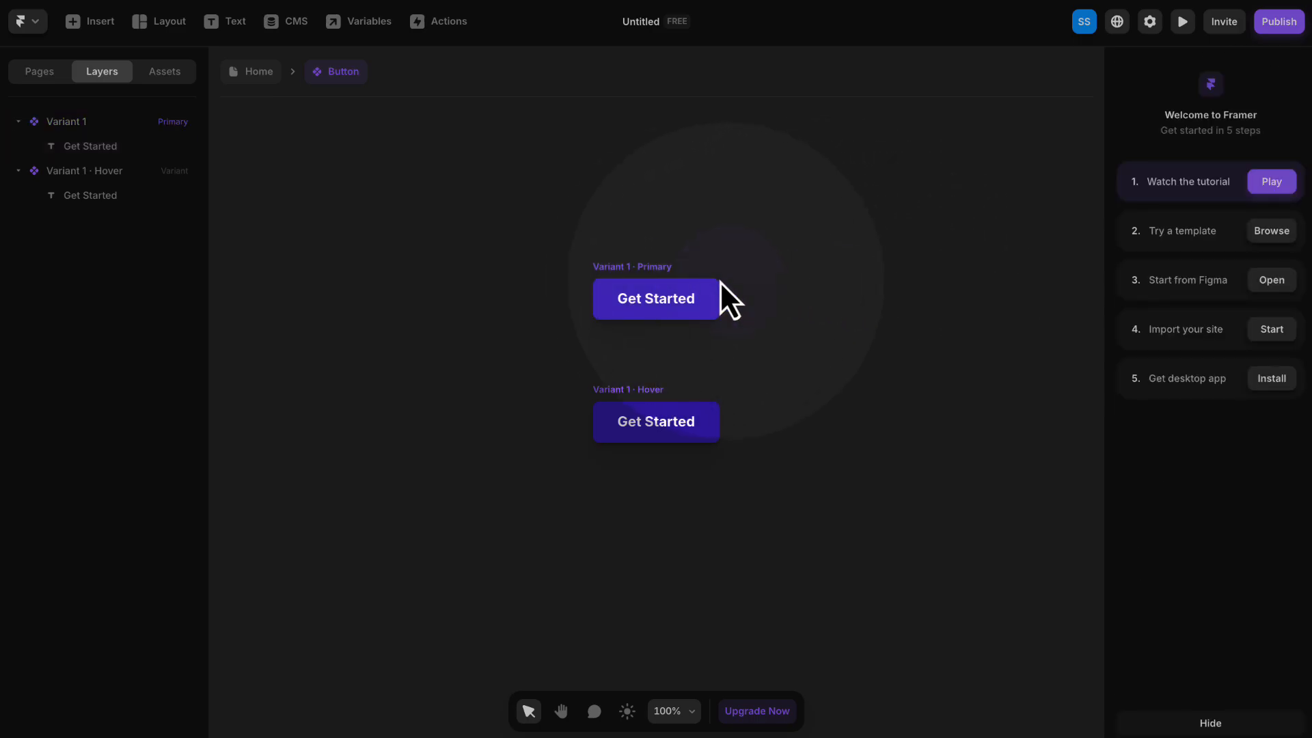
click(660, 281)
click(854, 301)
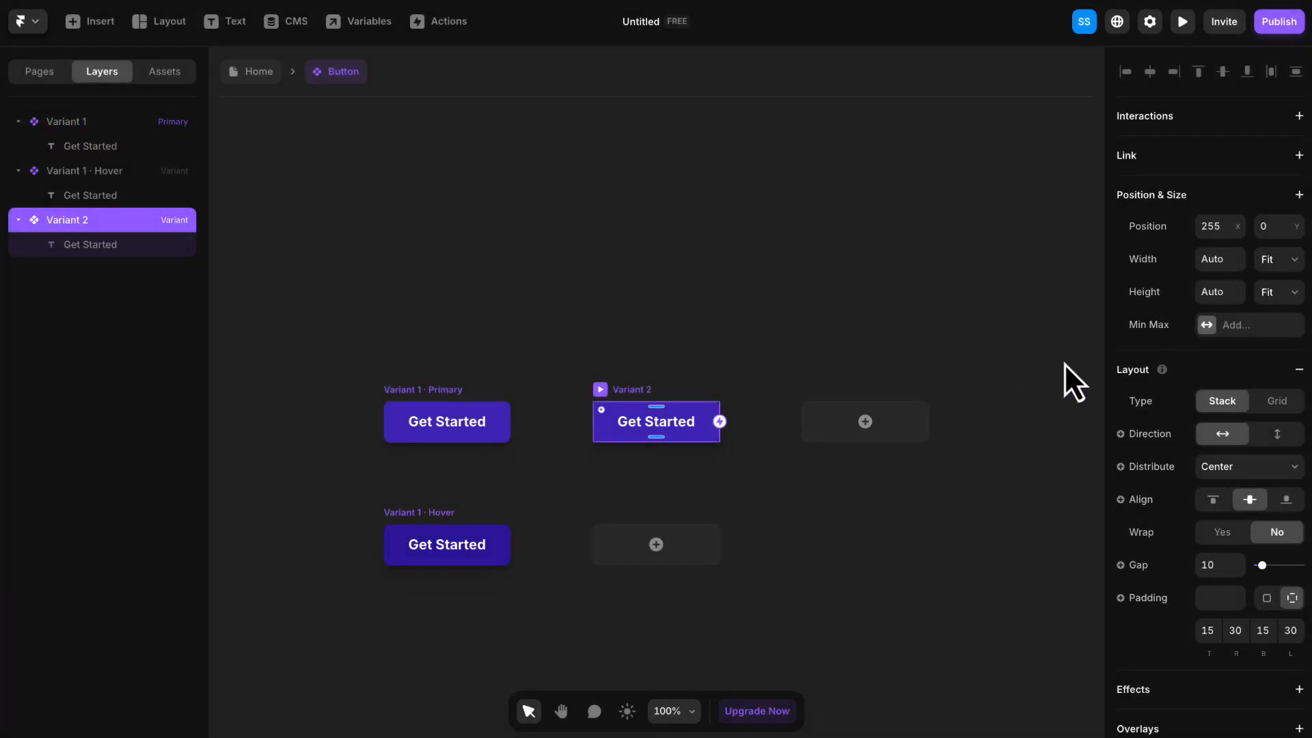
- Remove Variant 2's fill and give it a solid border of width 2 in the Primary color style
scroll(1157, 405, down, 7)
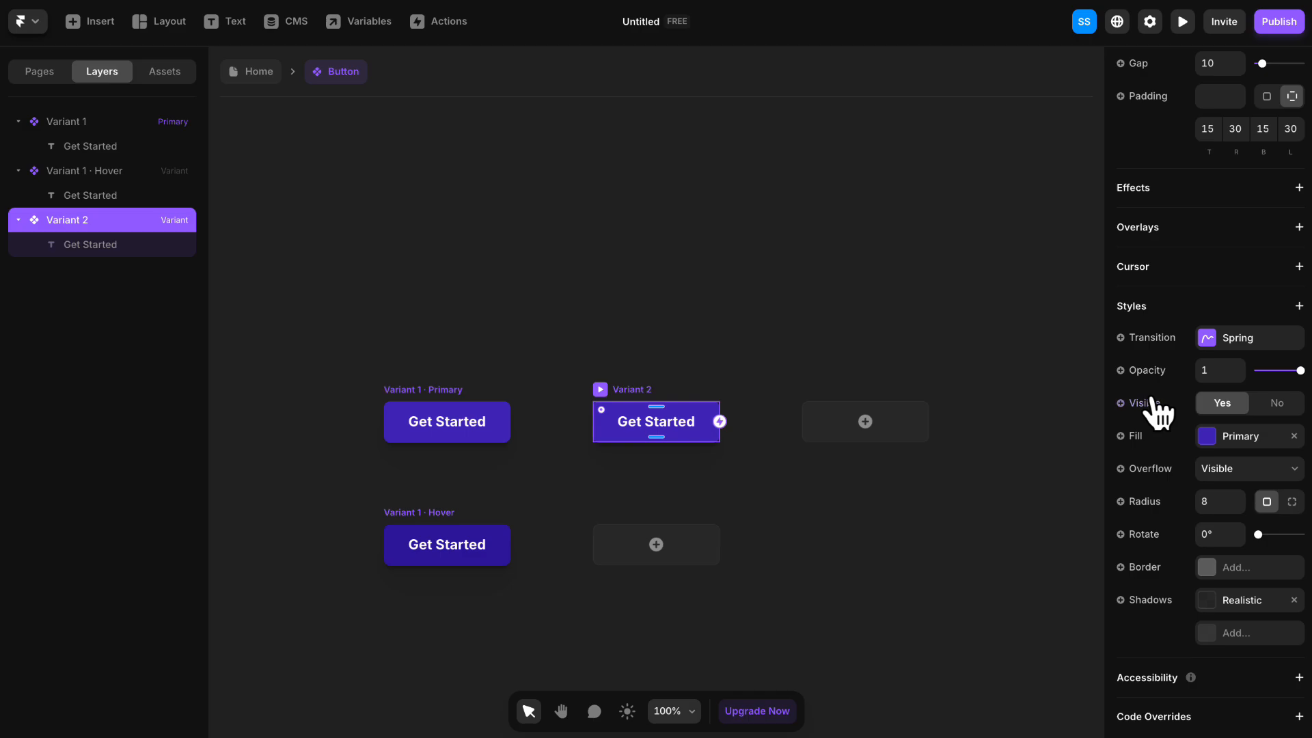
click(1294, 436)
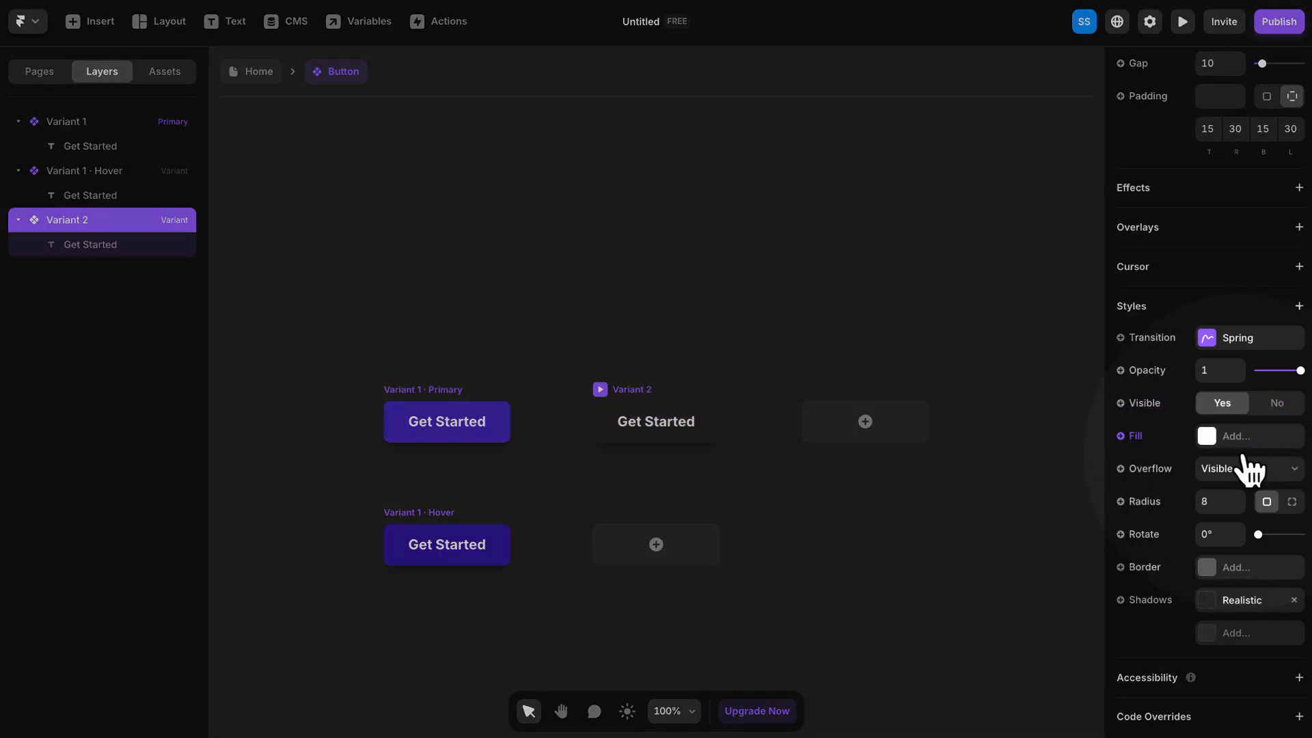
click(1228, 567)
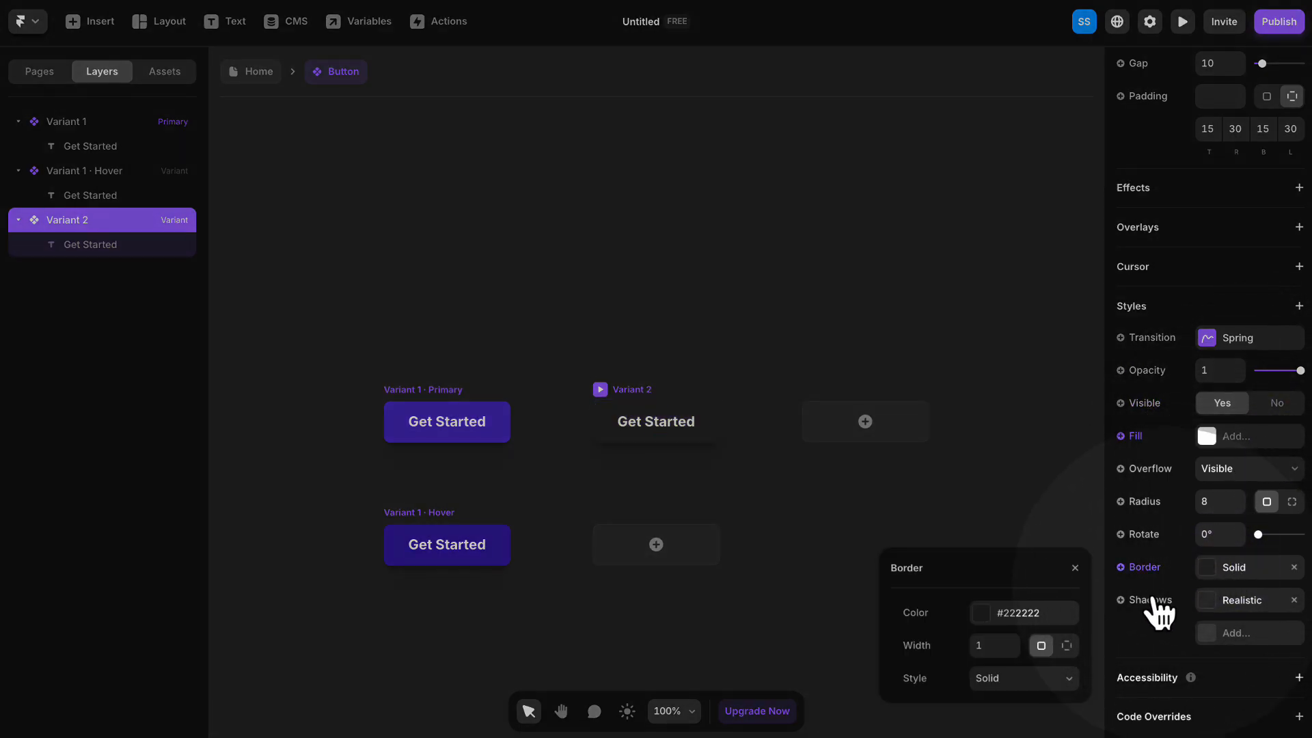
click(981, 645)
click(1017, 611)
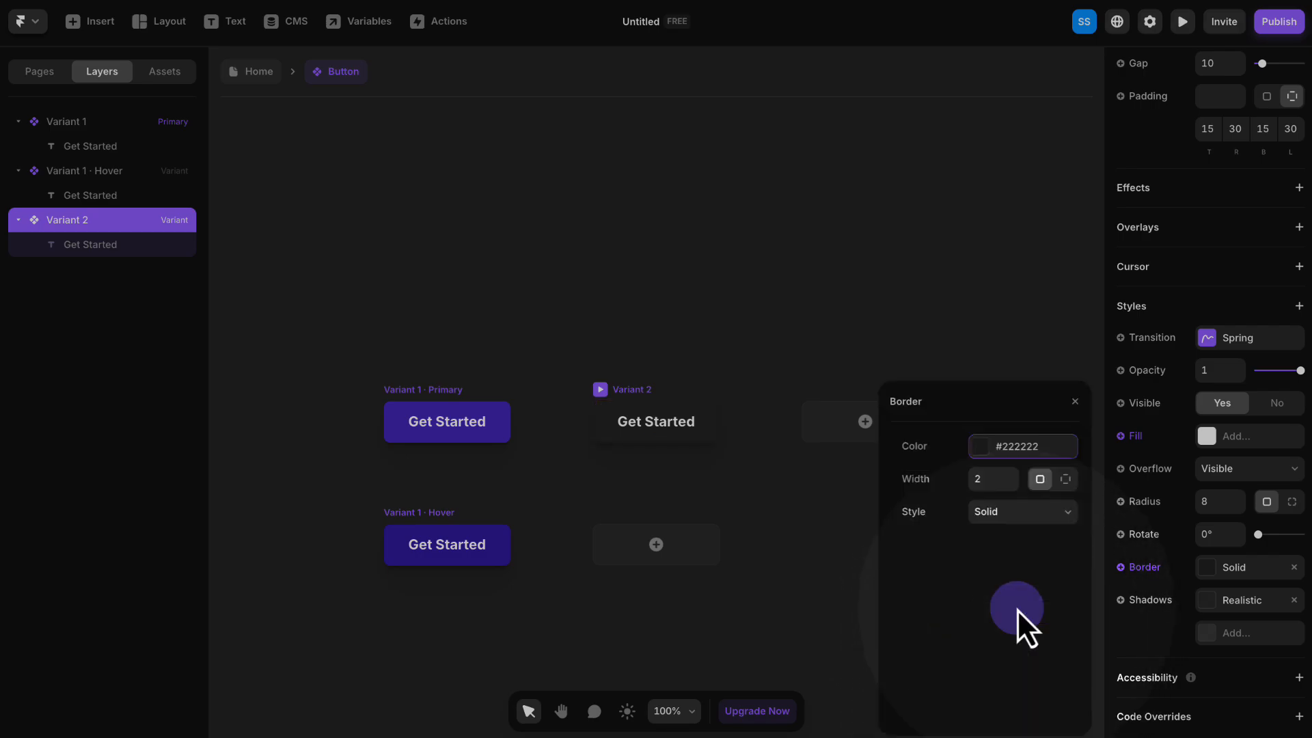
click(938, 709)
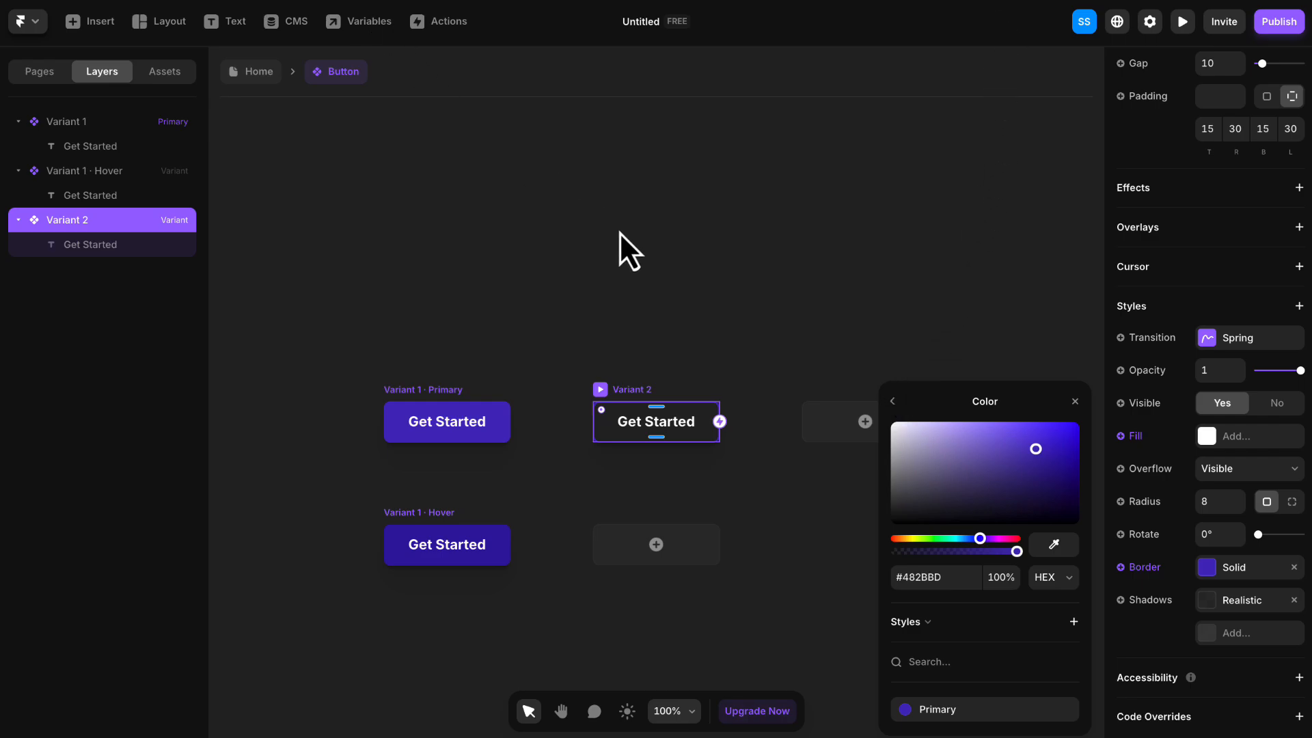
- Apply the Primary color style to the "Get Started" text in Variant 2 and select the variant itself
click(674, 426)
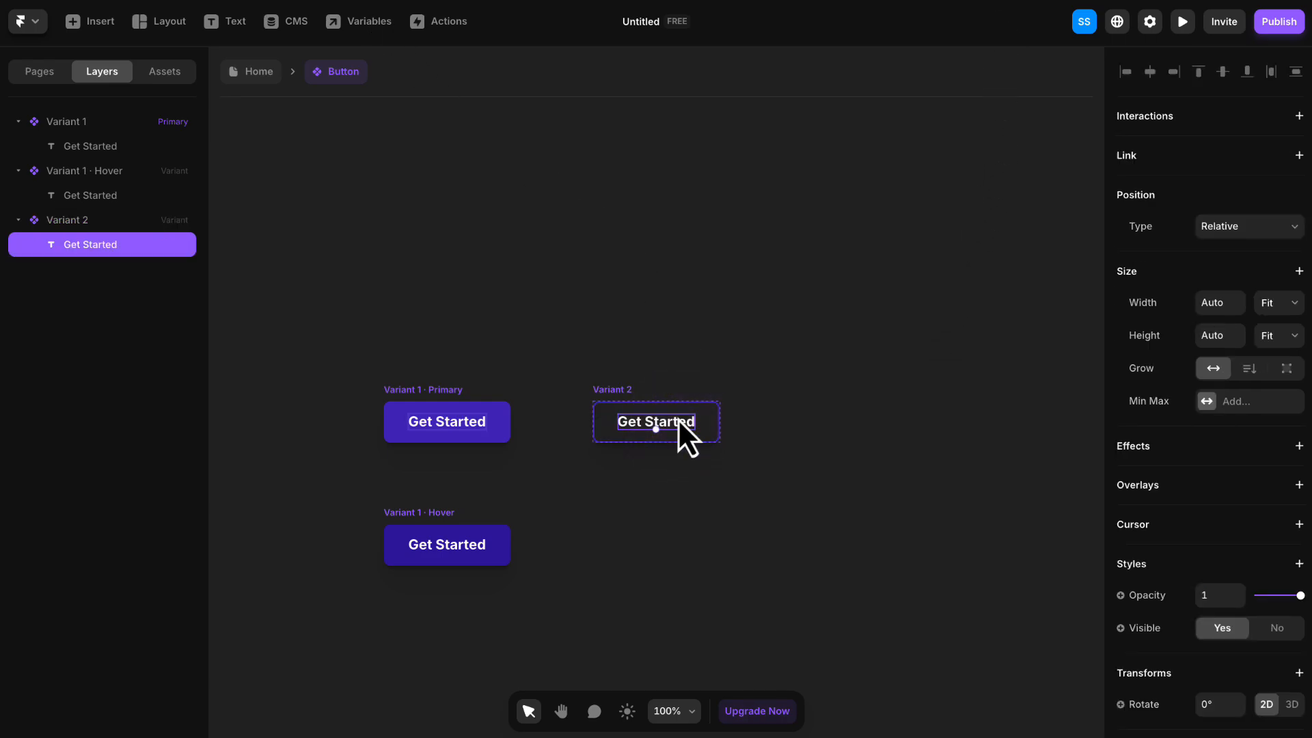
scroll(1183, 477, down, 2)
scroll(1181, 478, down, 3)
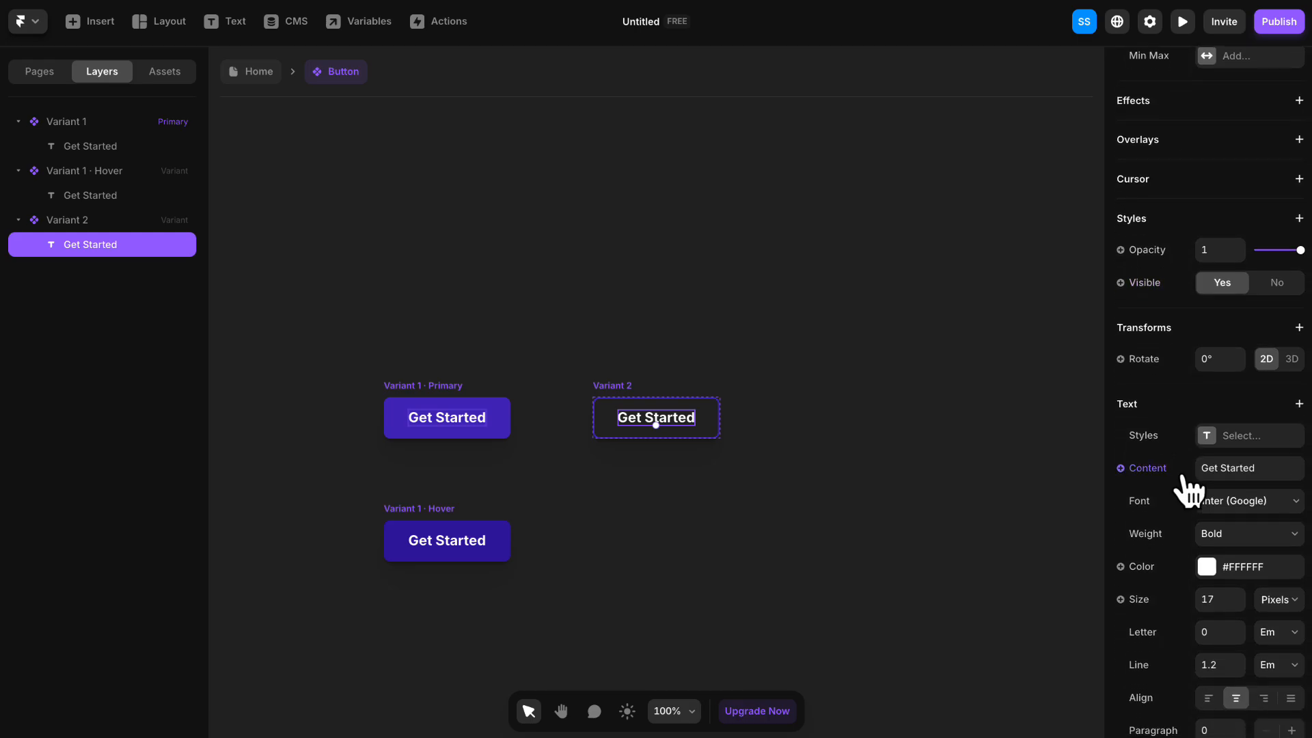
click(1241, 566)
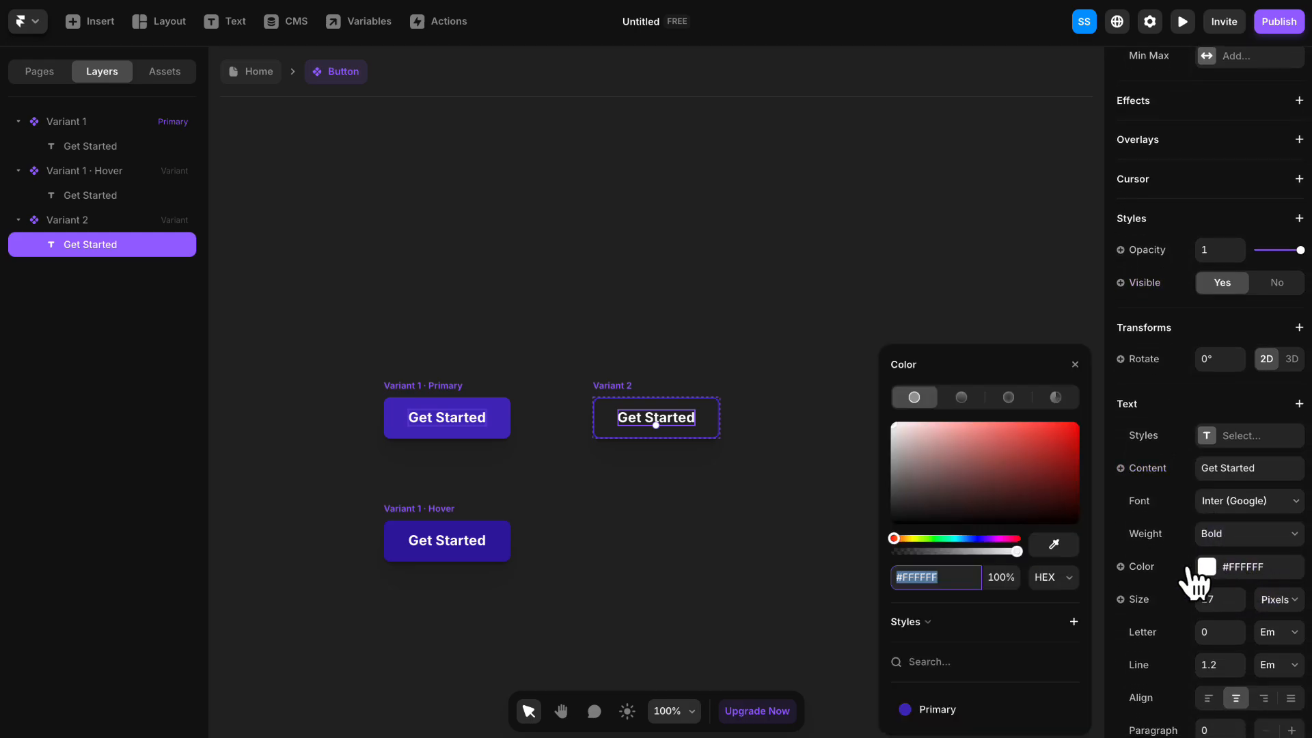
click(931, 710)
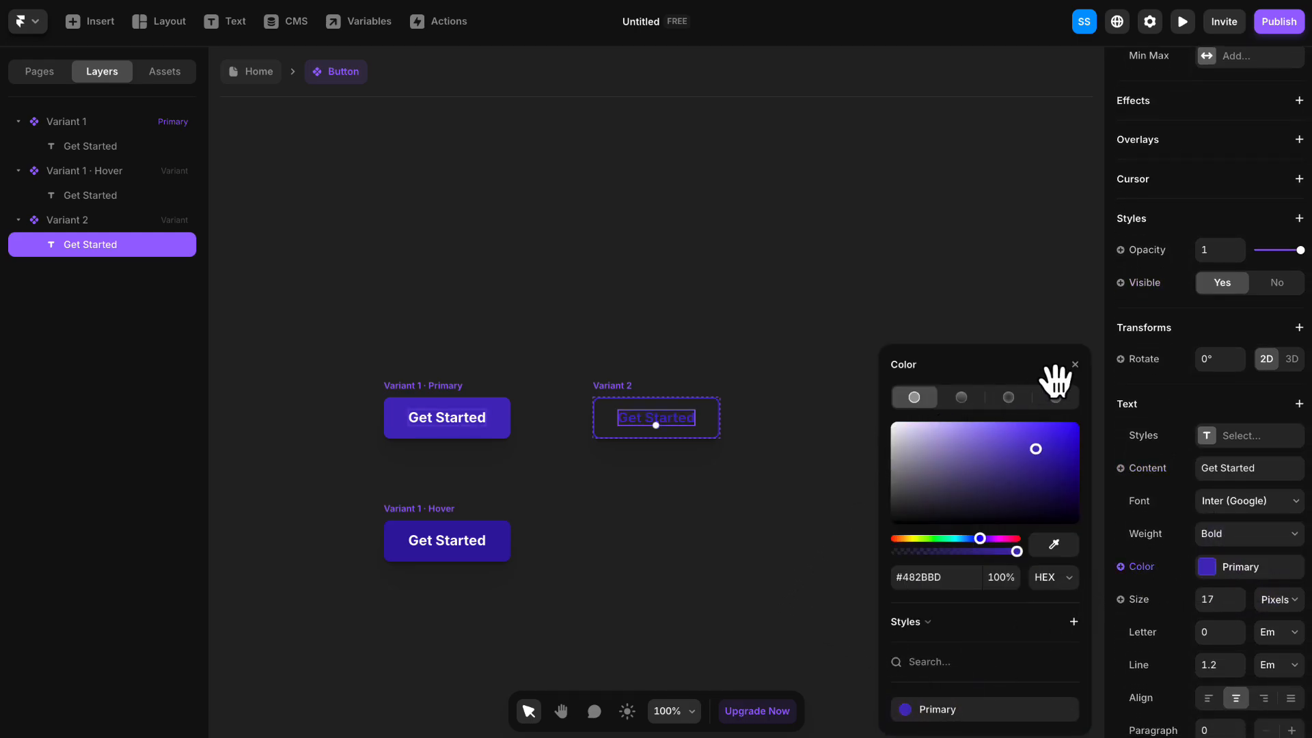
click(1076, 363)
click(618, 388)
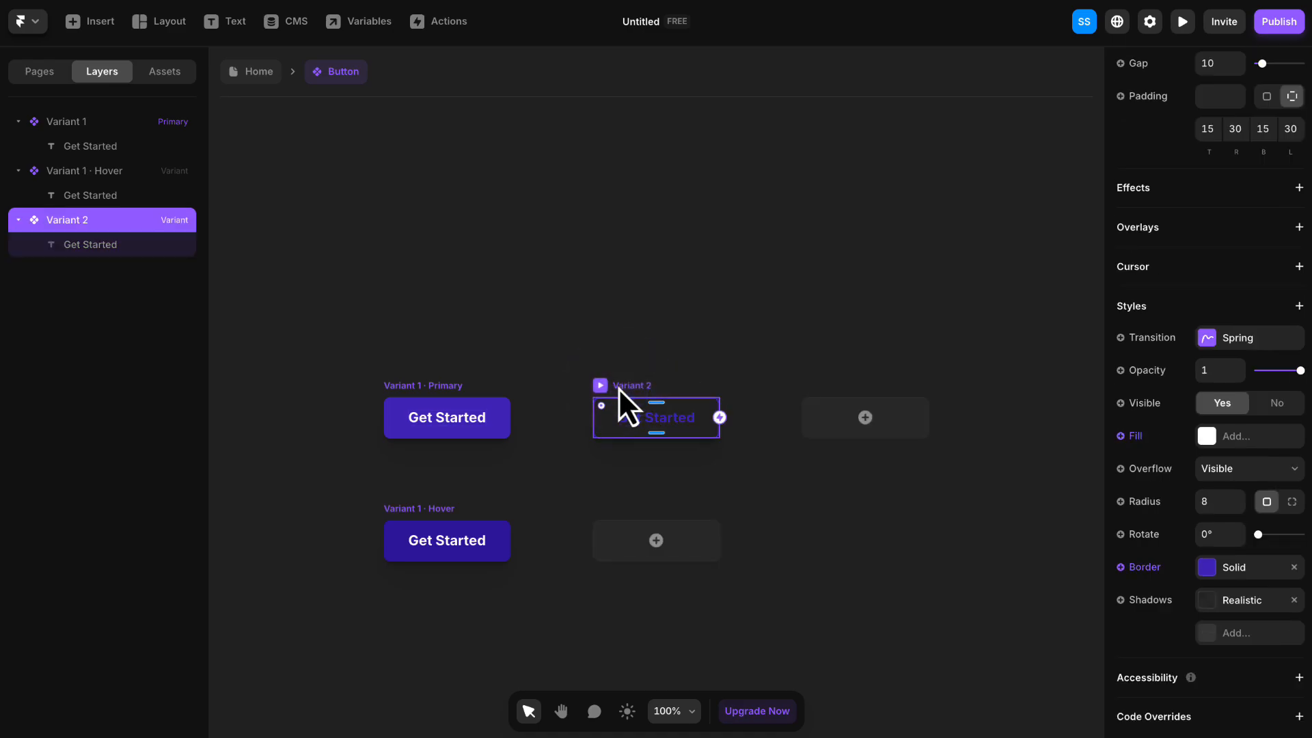
- Add a Hover variant to Variant 2 that has the Primary color style as fill and no border
click(655, 543)
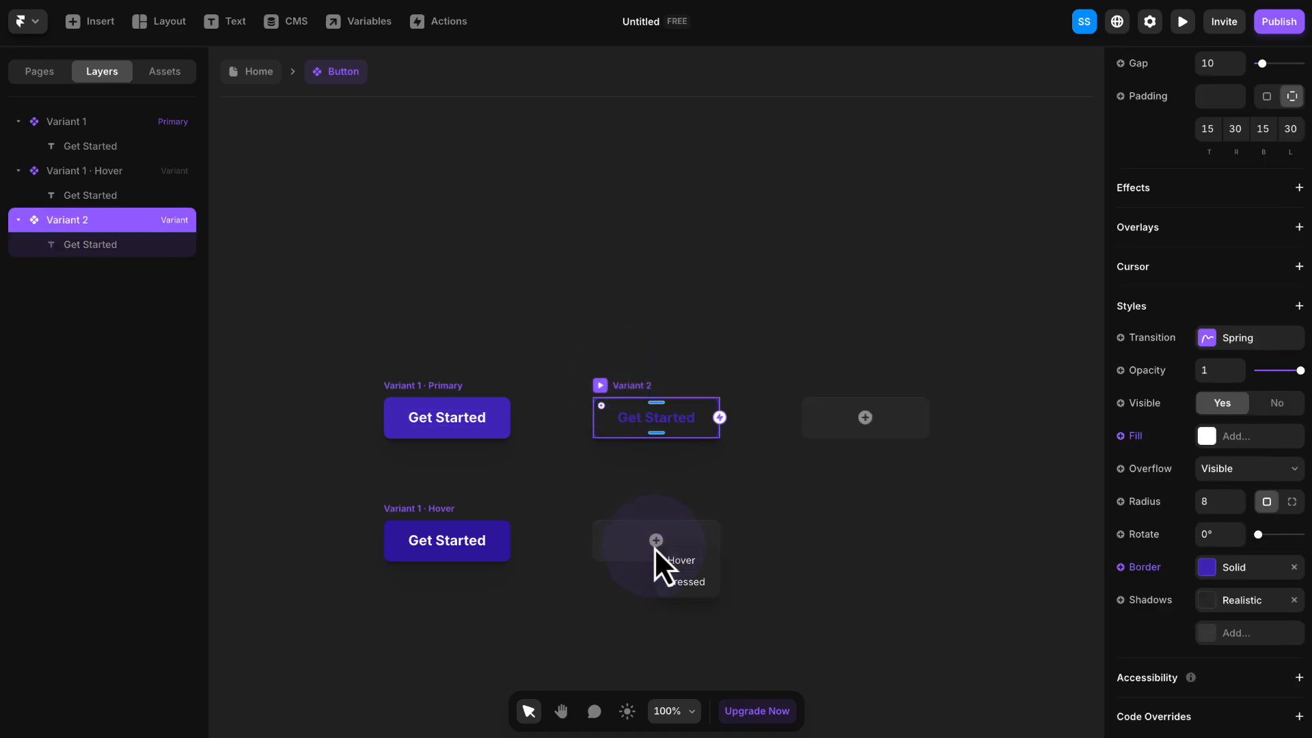
click(701, 564)
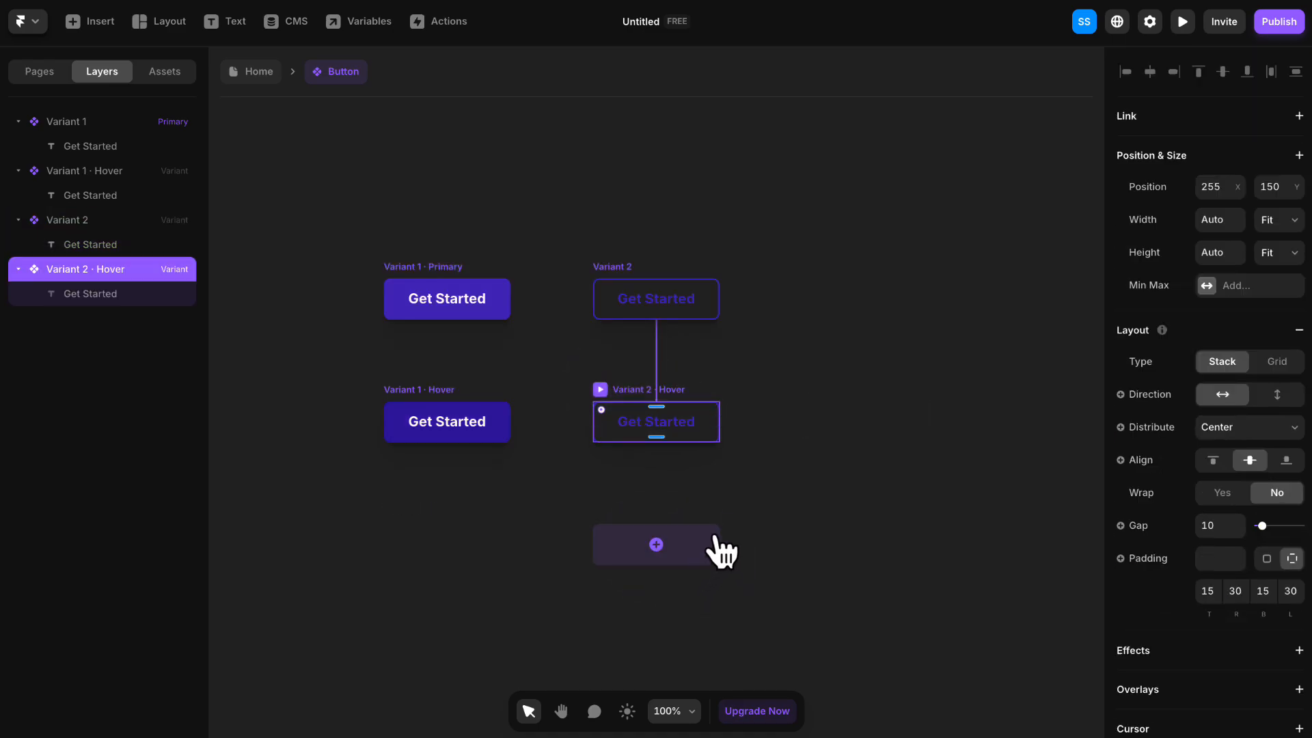
scroll(1148, 390, down, 5)
scroll(1155, 390, down, 1)
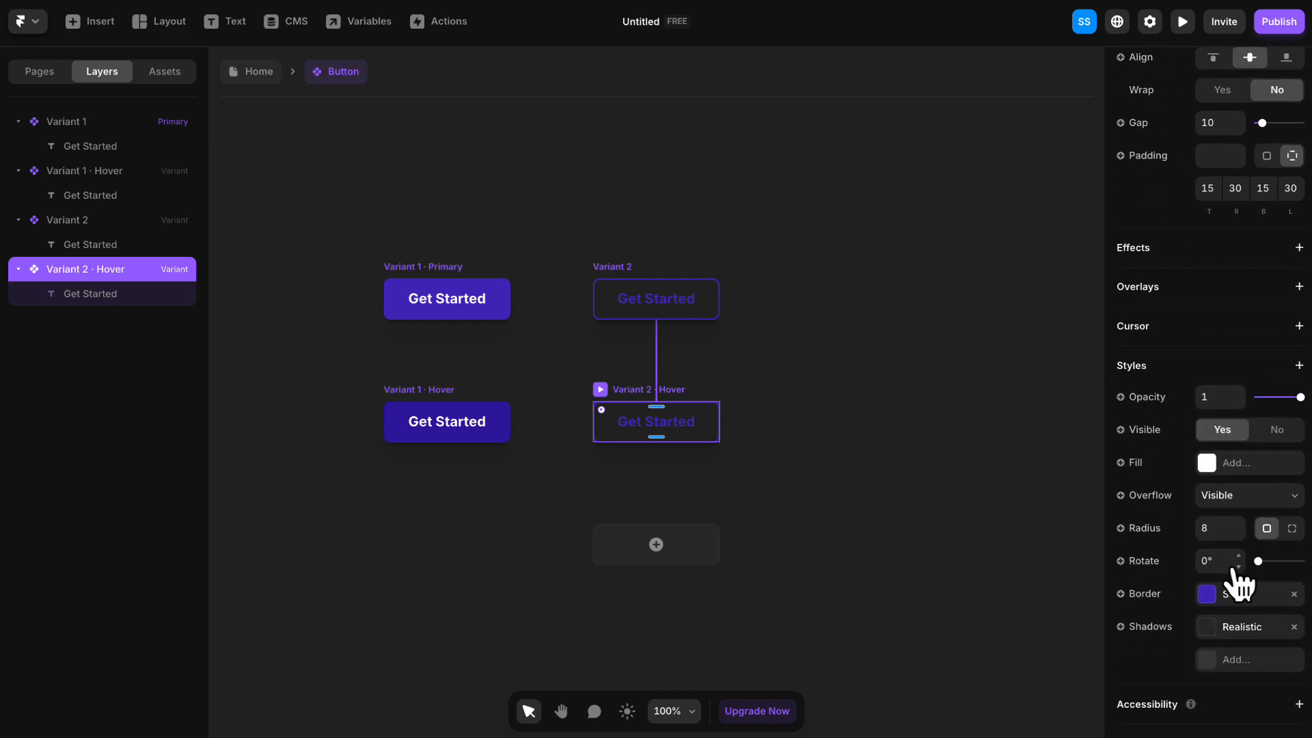
click(1244, 463)
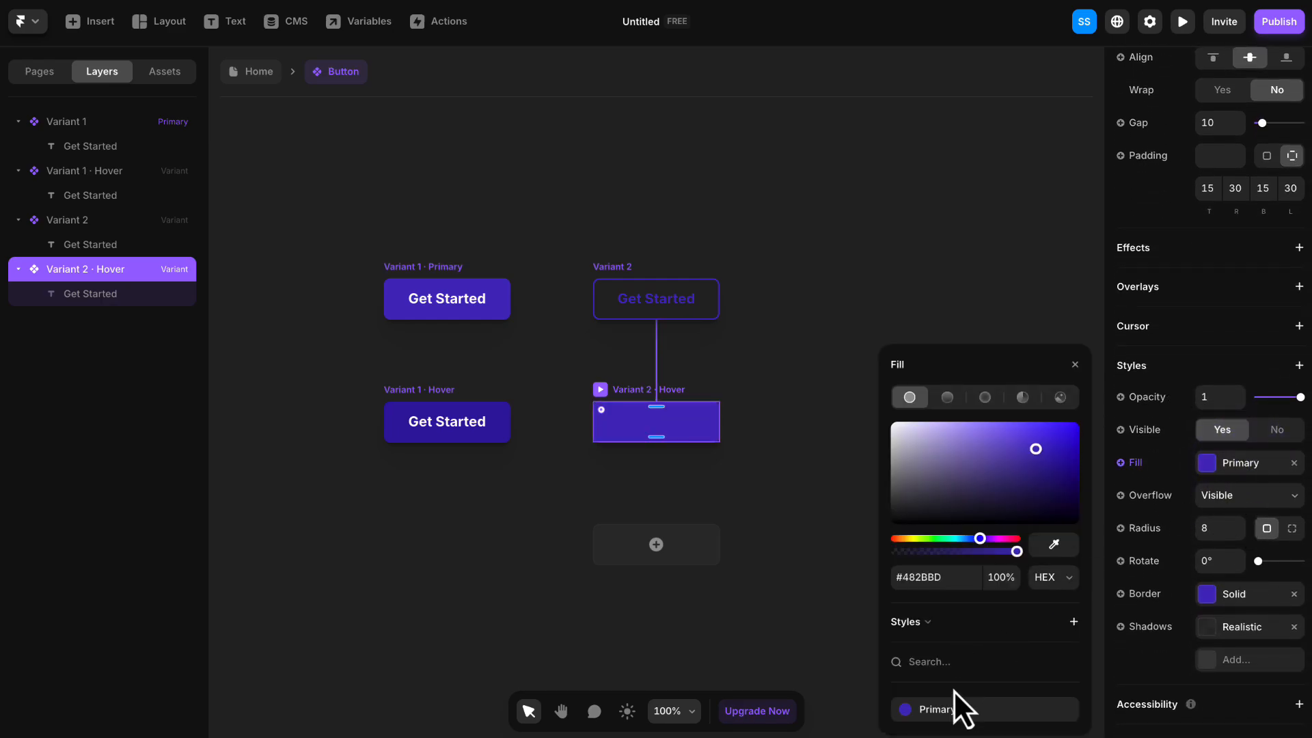
click(1293, 594)
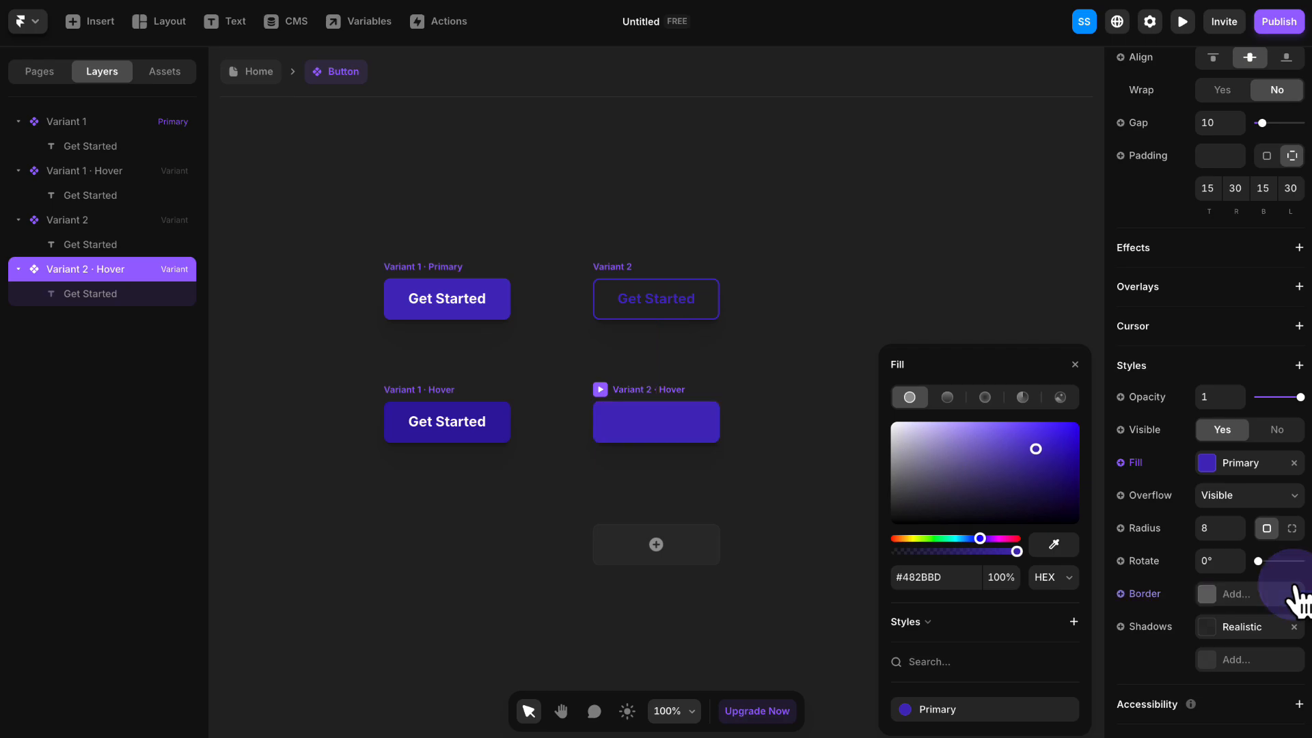
click(1074, 365)
- Set the color of the "Get Started" text in Variant 2's Hover variant to #FFFFFF
click(650, 421)
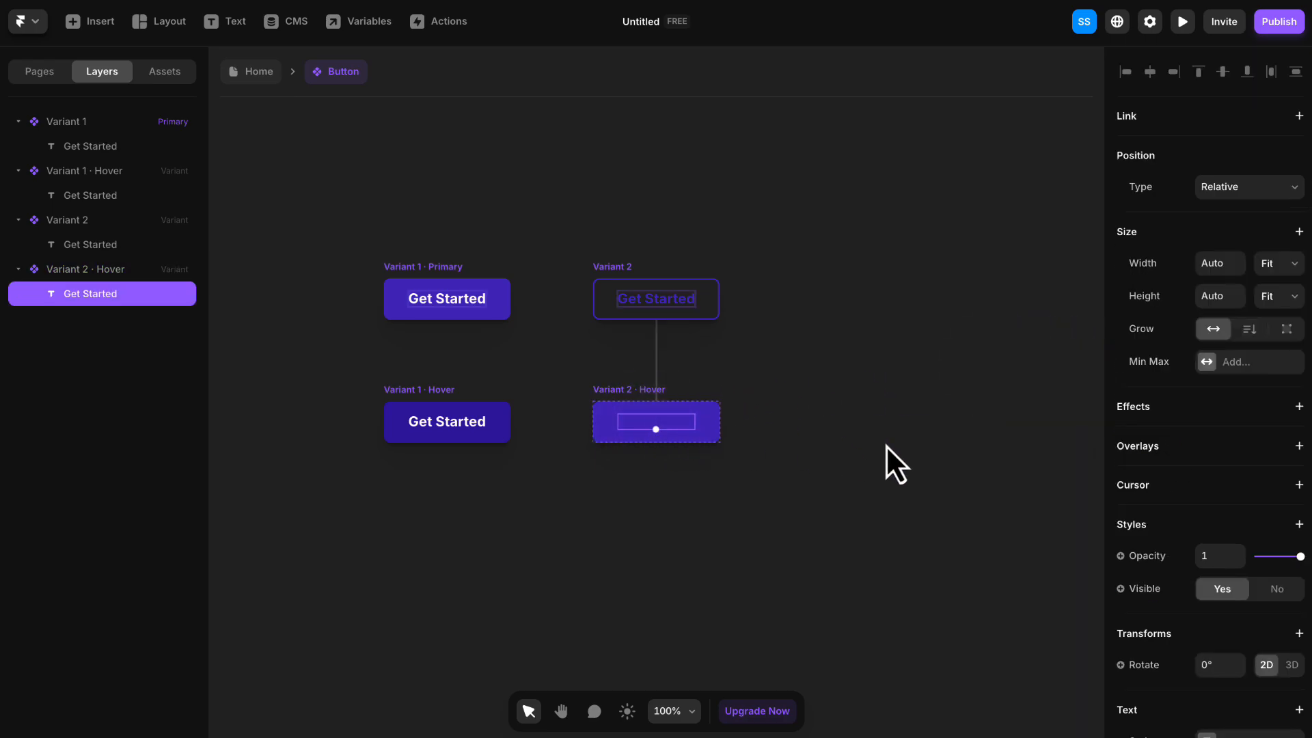
scroll(1237, 501, down, 6)
click(1233, 437)
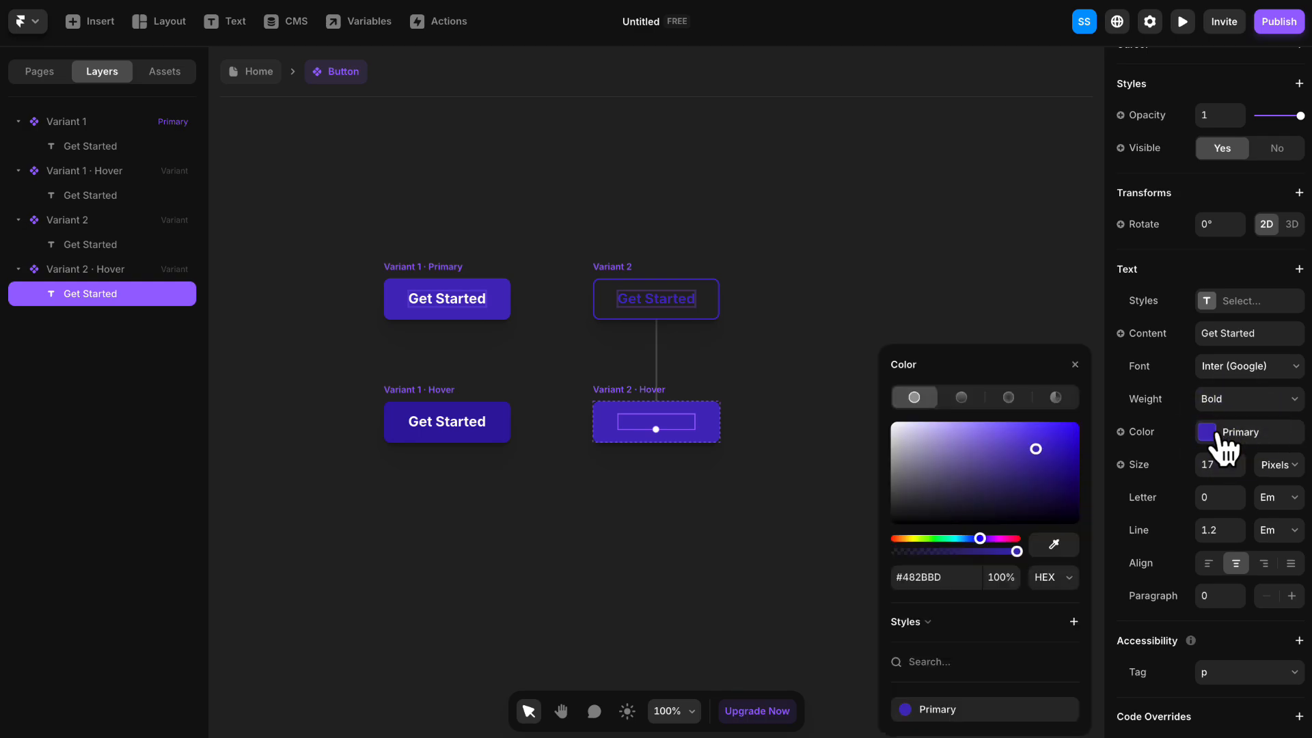
drag(1025, 448, 883, 409)
click(1074, 365)
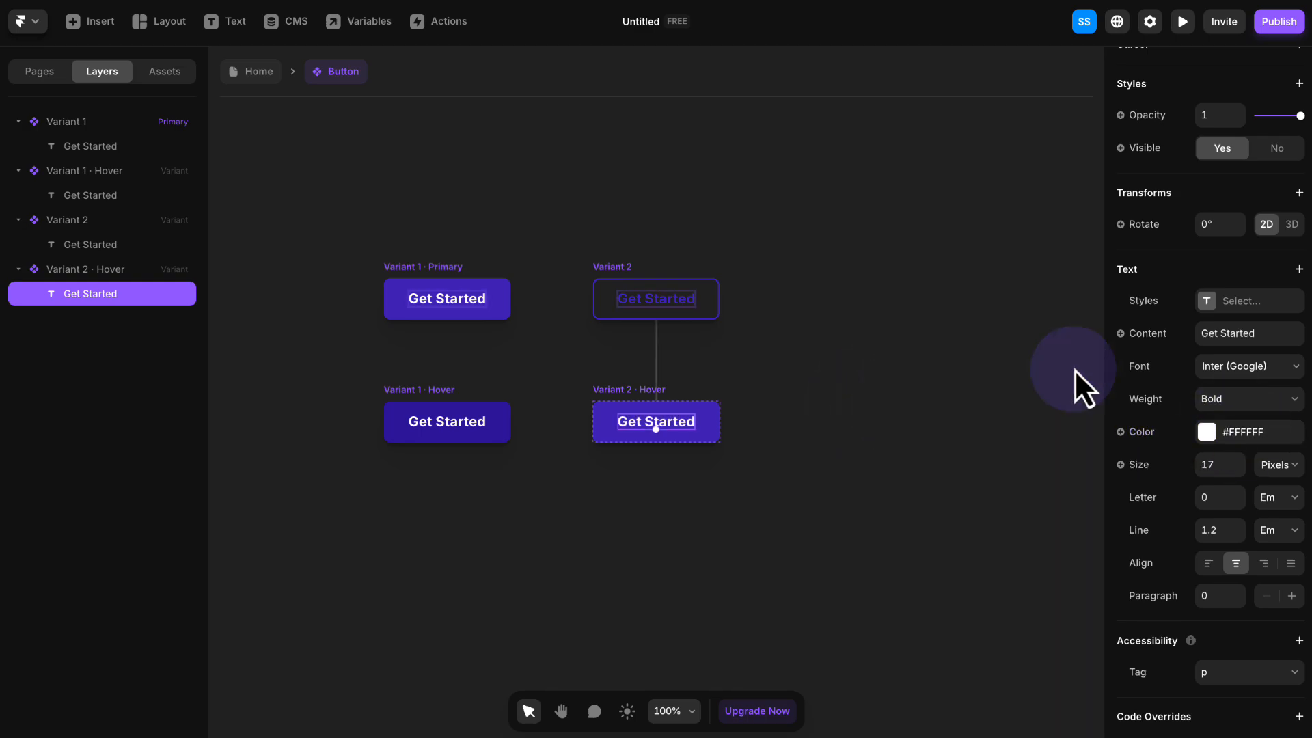
- Rename the primary variant, Variant 1, as primaryButton
click(570, 232)
key(h)
drag(425, 229, 566, 248)
key(v)
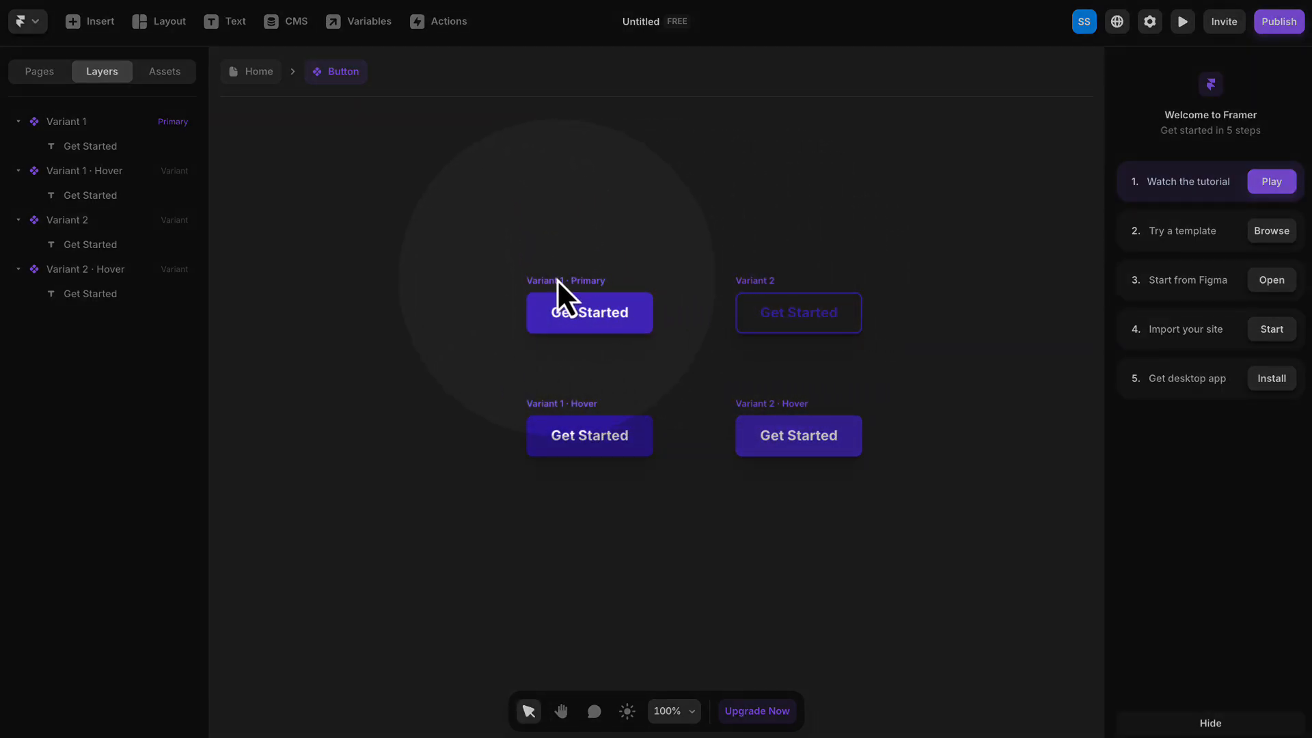
click(556, 280)
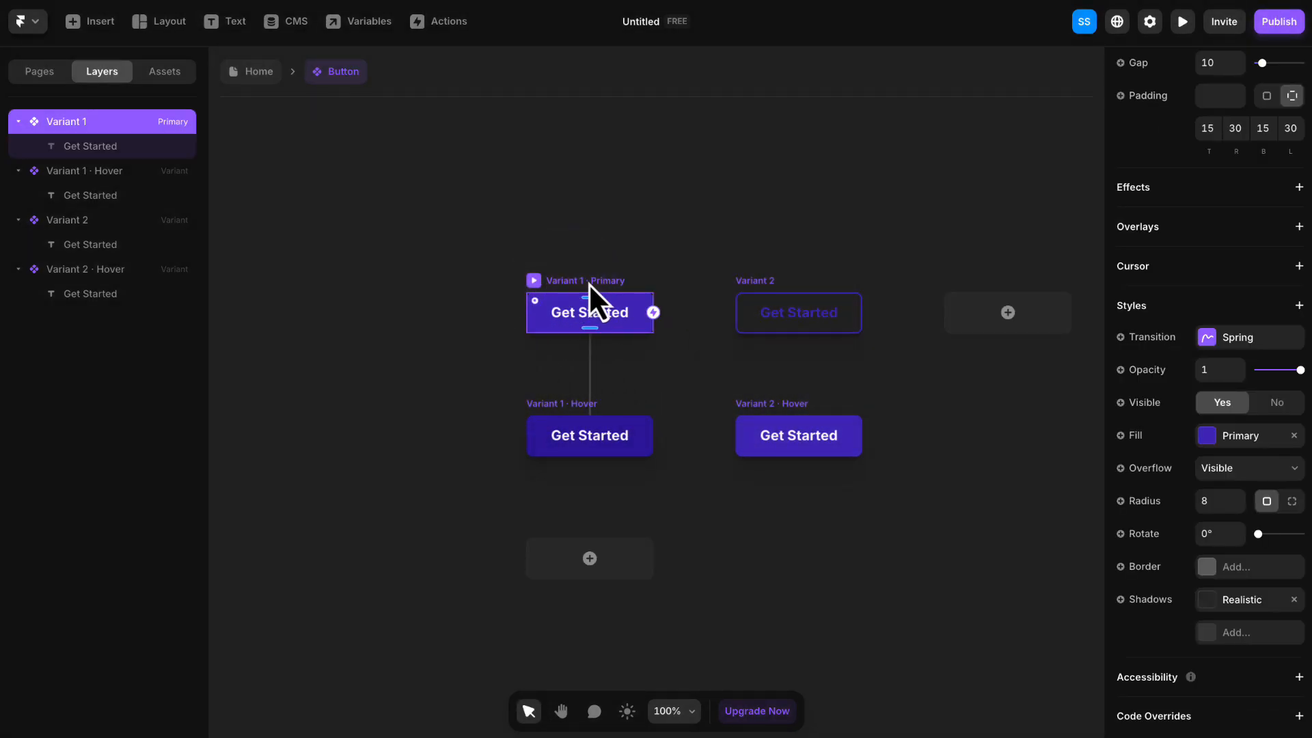
double_click(76, 124)
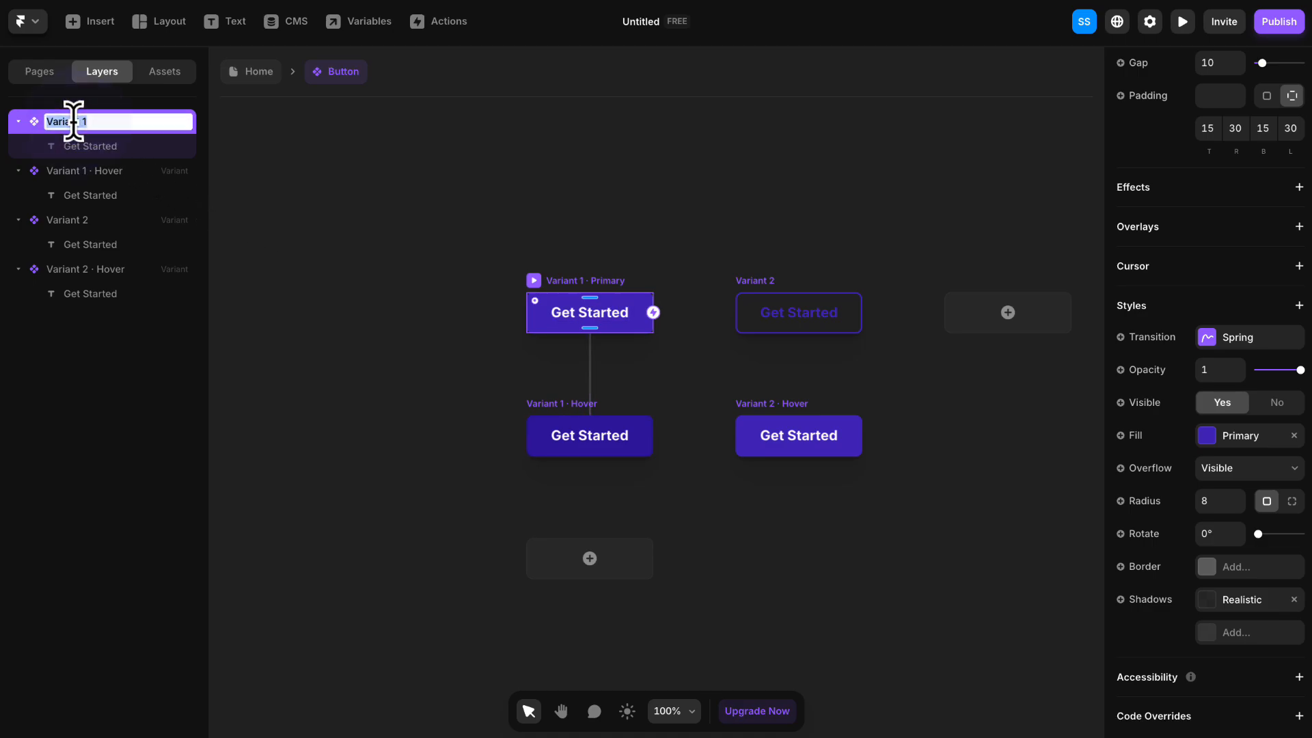
text(primary/Button)
key(Return)
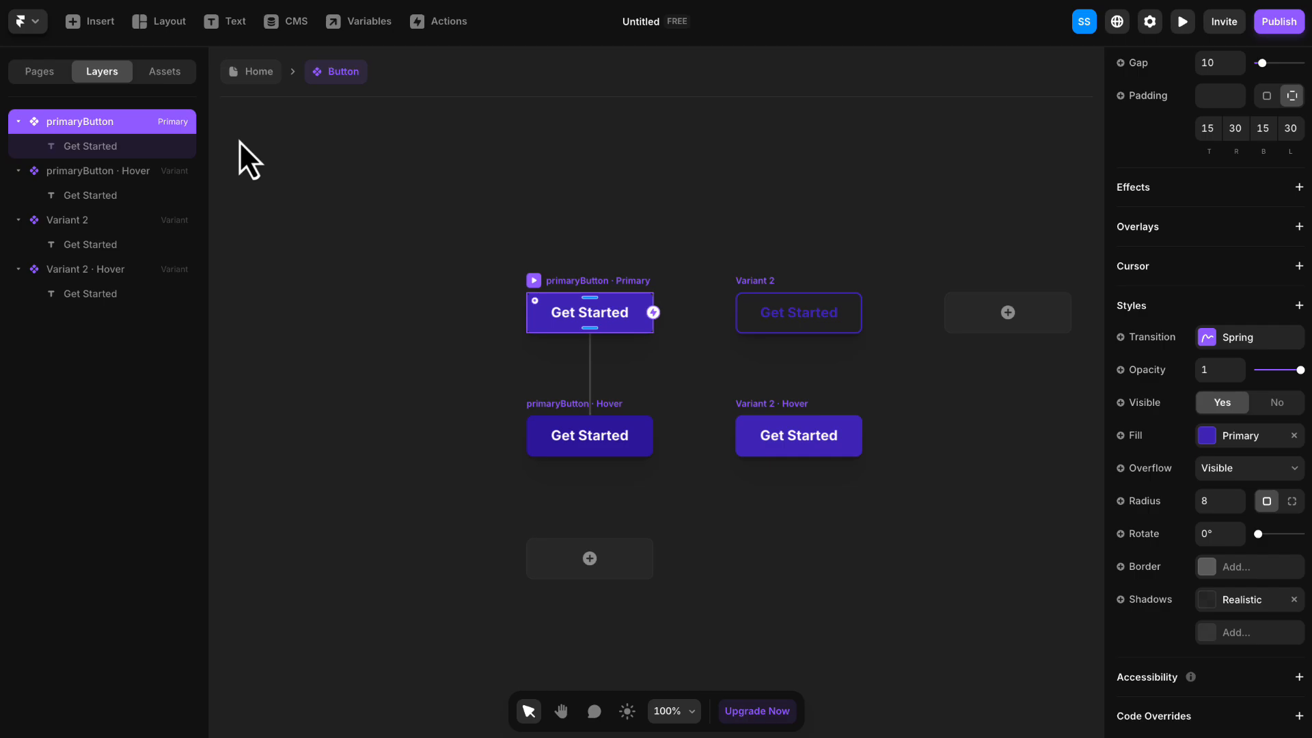
- Rename Variant 2 as outlinedButton and deselect it
click(750, 294)
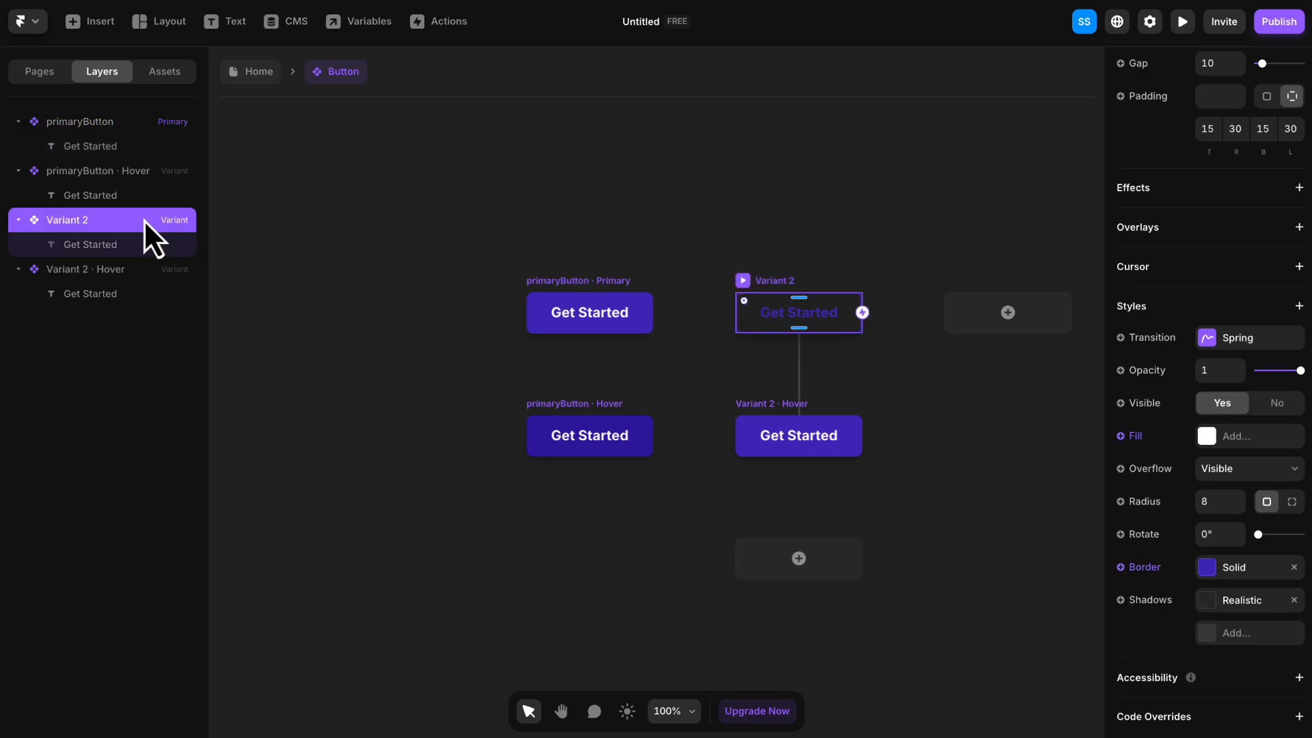
double_click(61, 218)
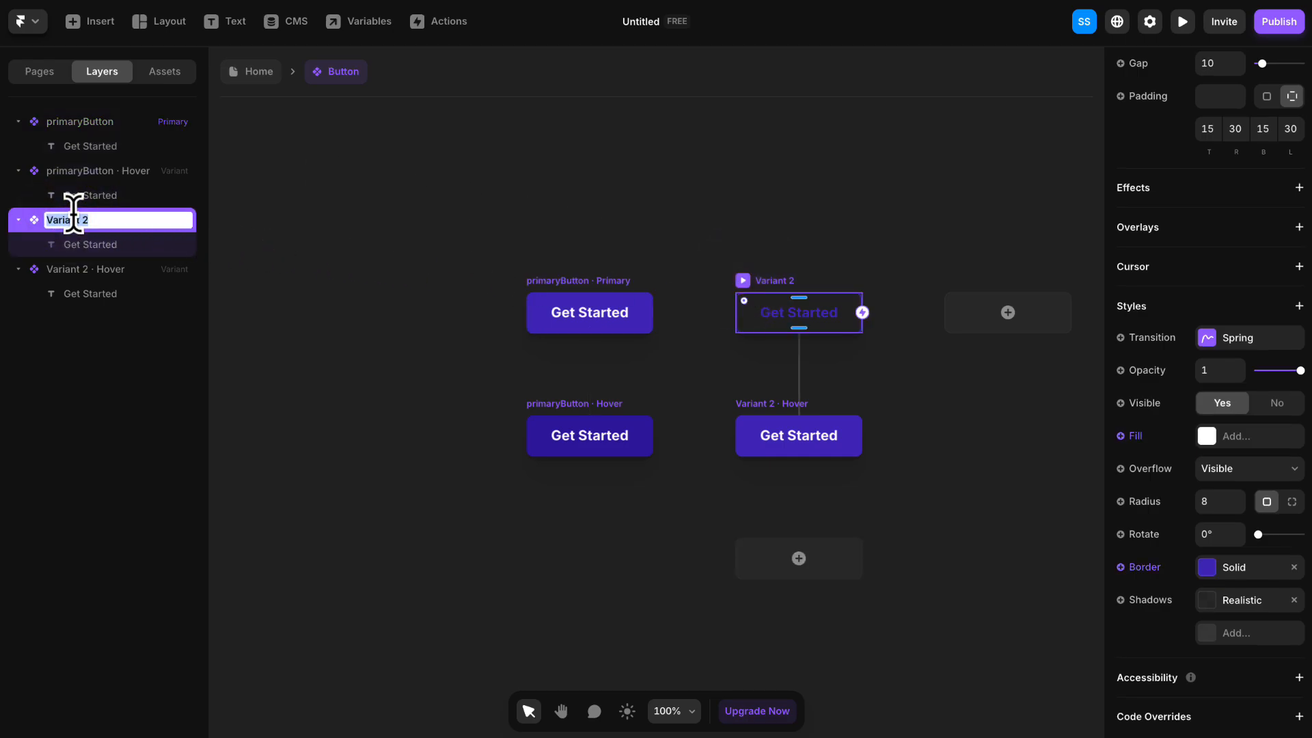
text(outlinedButton)
key(Return)
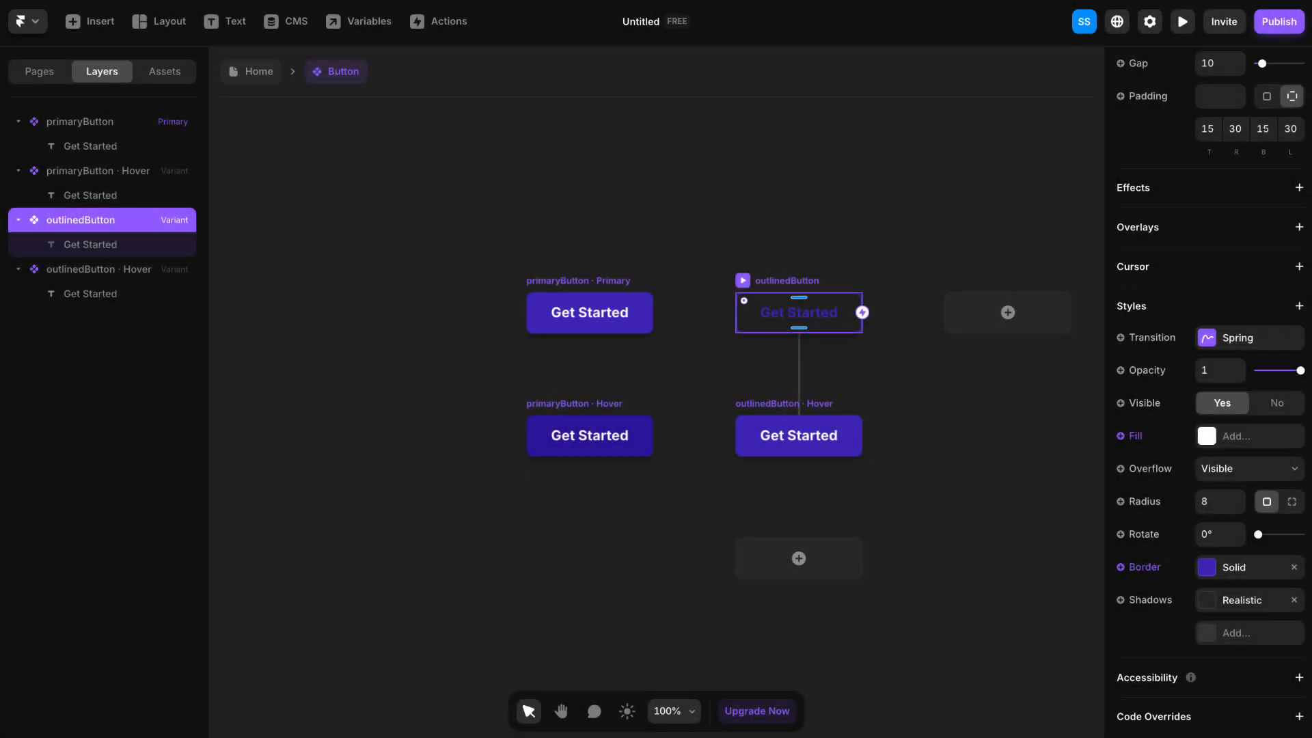
click(677, 203)
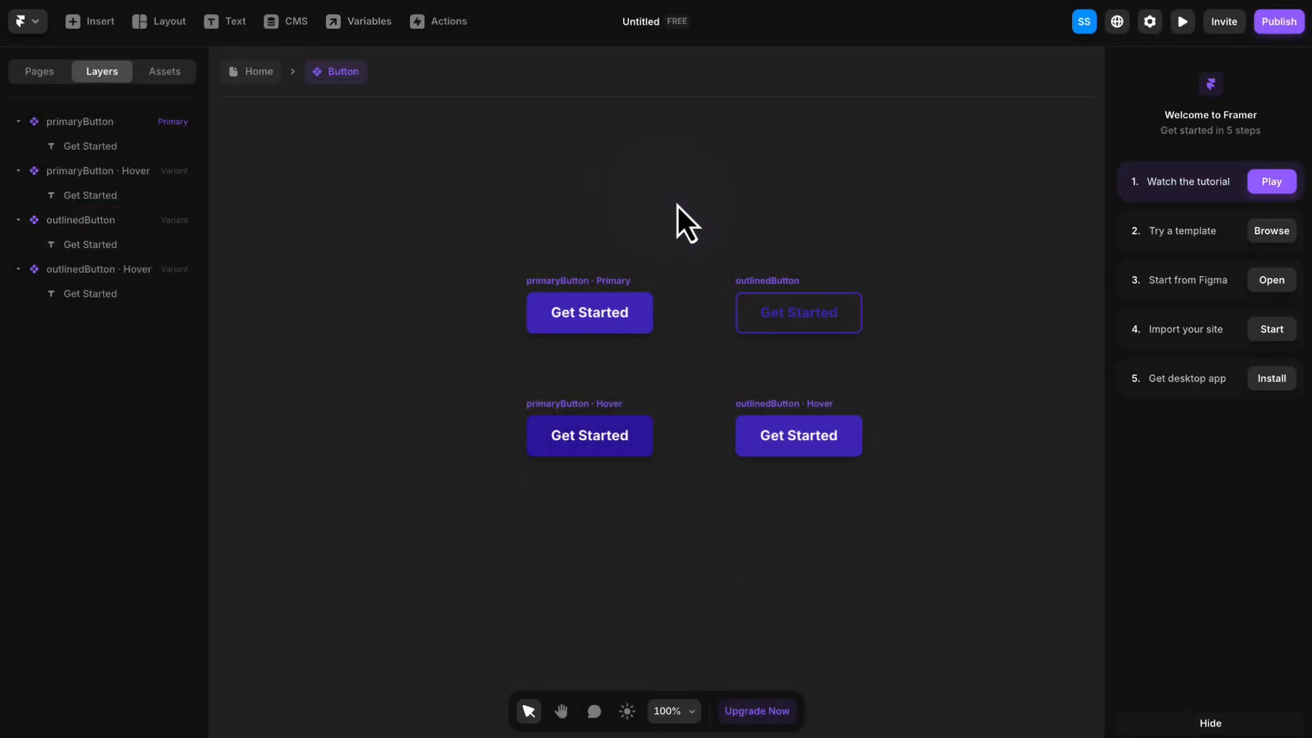
- Create a Plain Text variable for the content of the "Get Started" text in primaryButton, keeping the default variable settings
key(h)
drag(786, 240, 748, 218)
key(v)
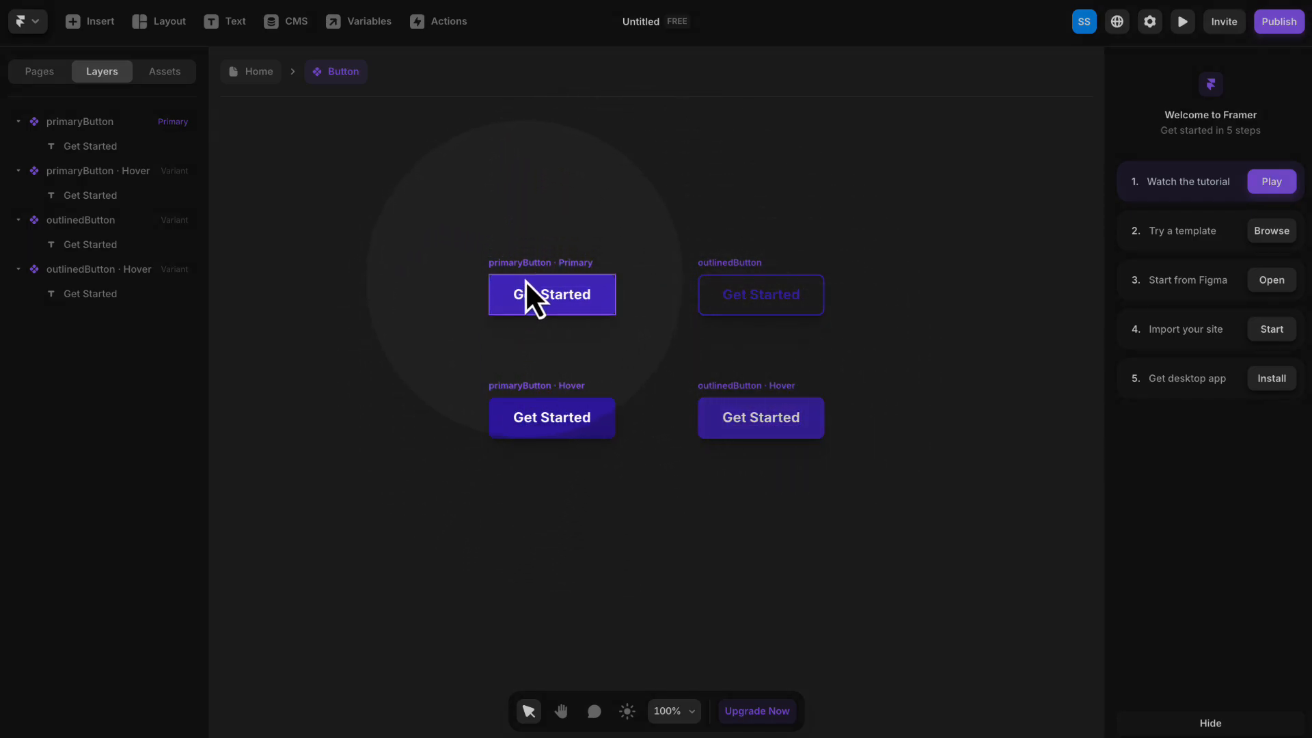
click(522, 261)
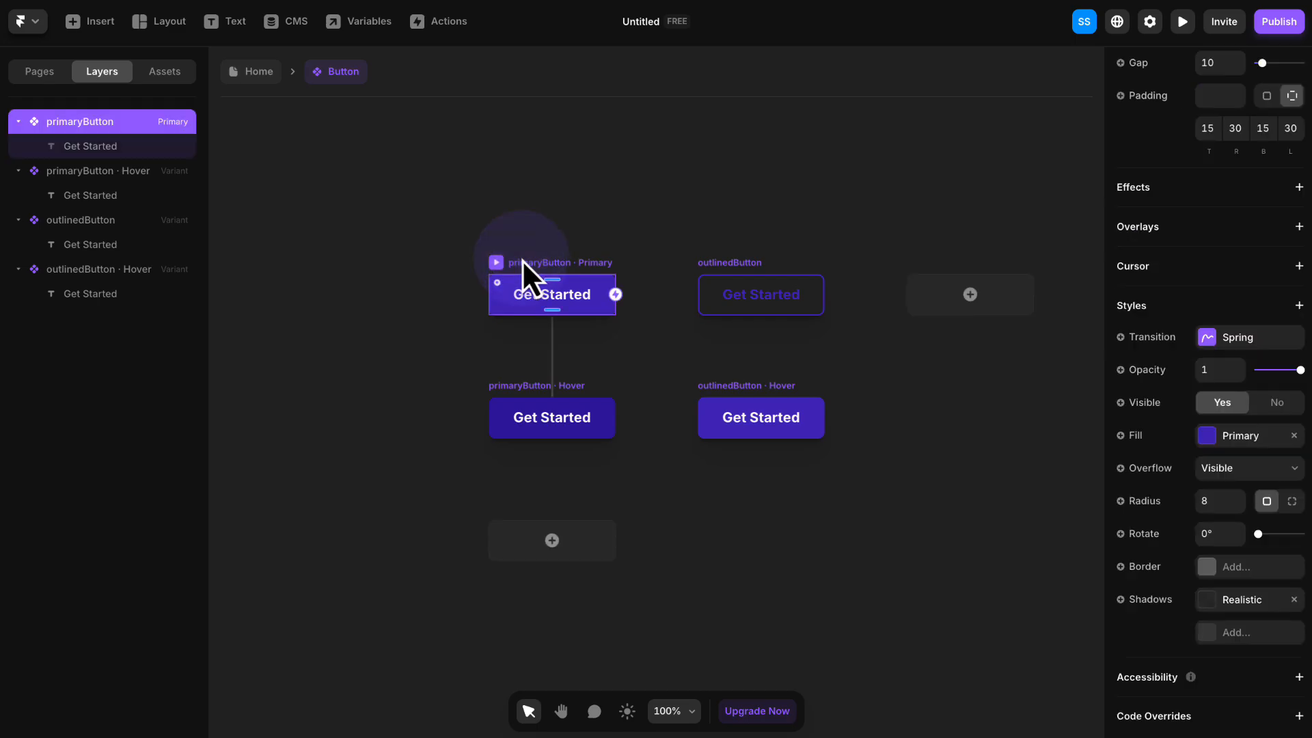
click(550, 296)
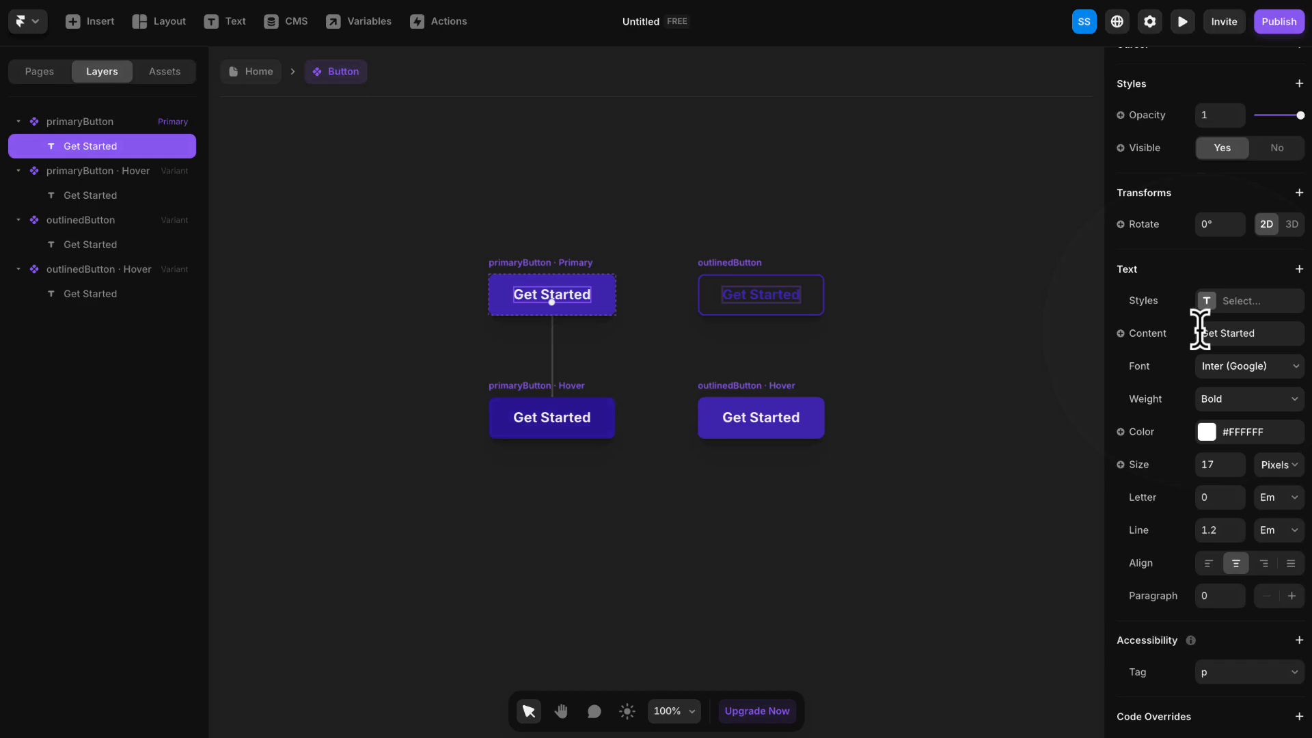
click(1120, 333)
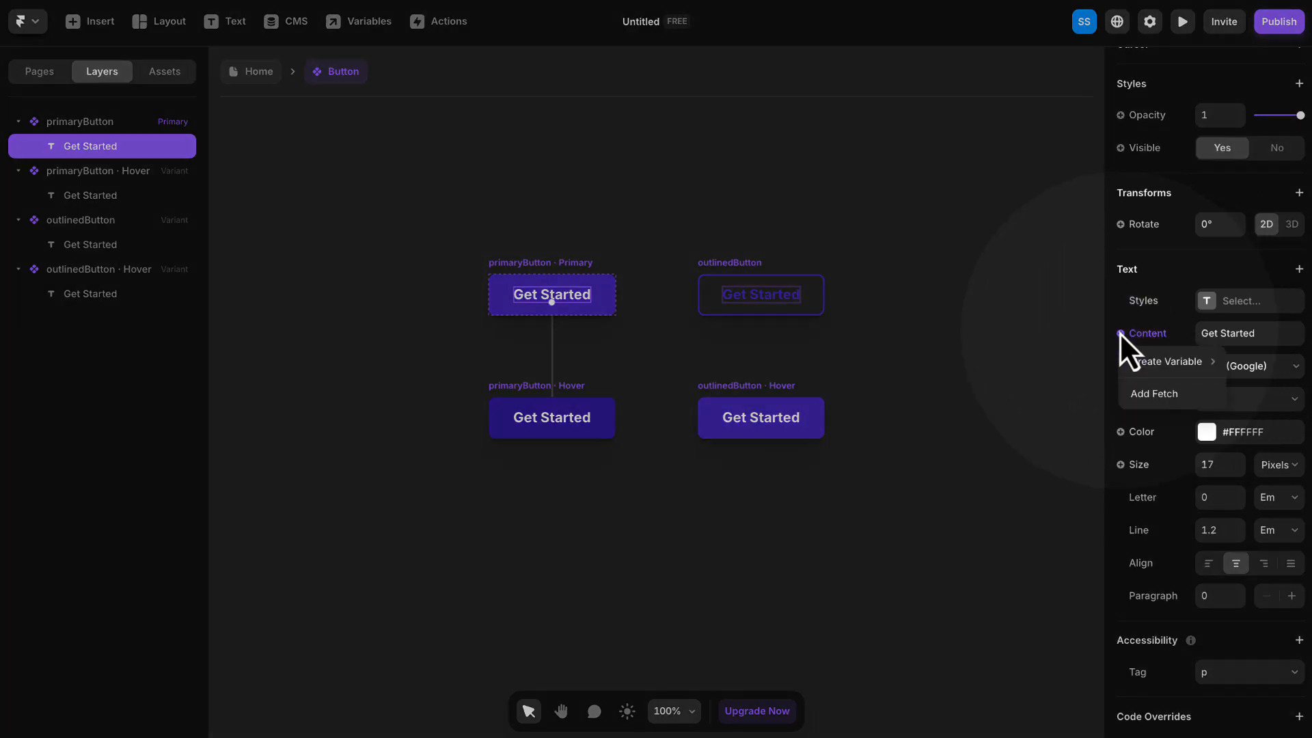
mouse_move(1139, 368)
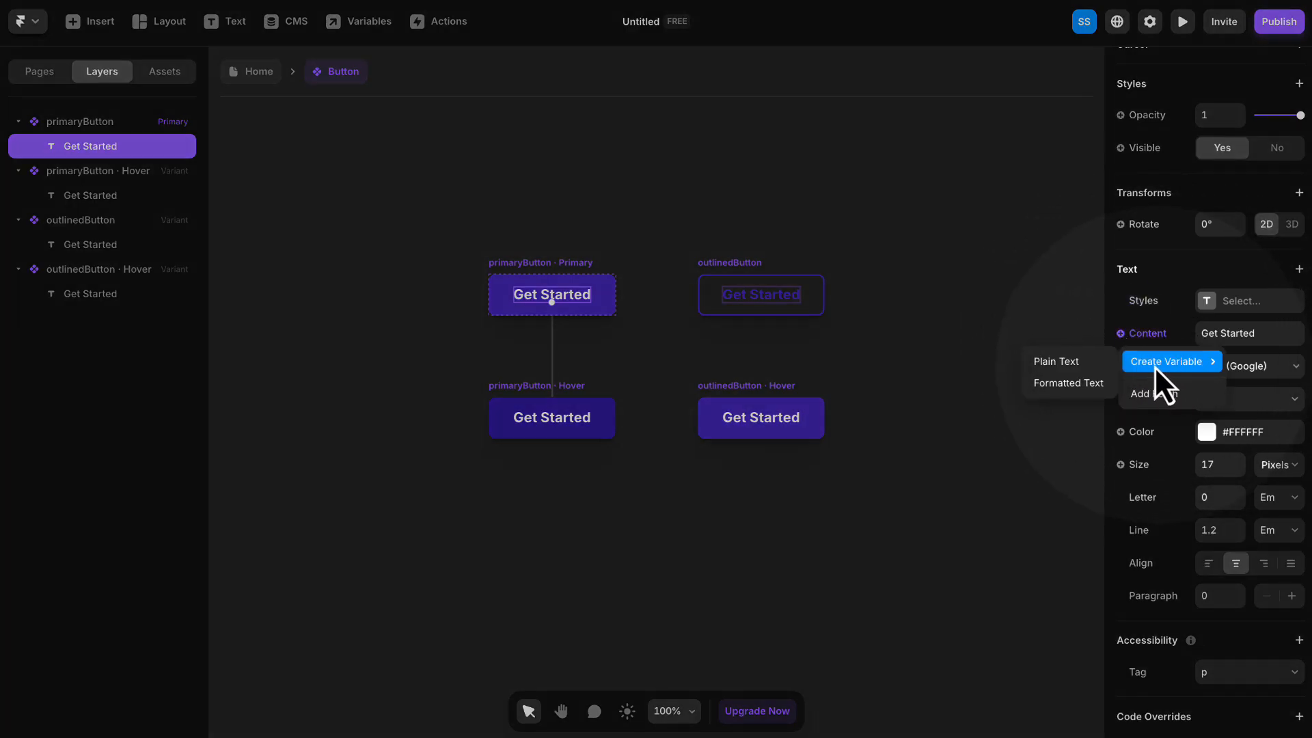
click(1053, 367)
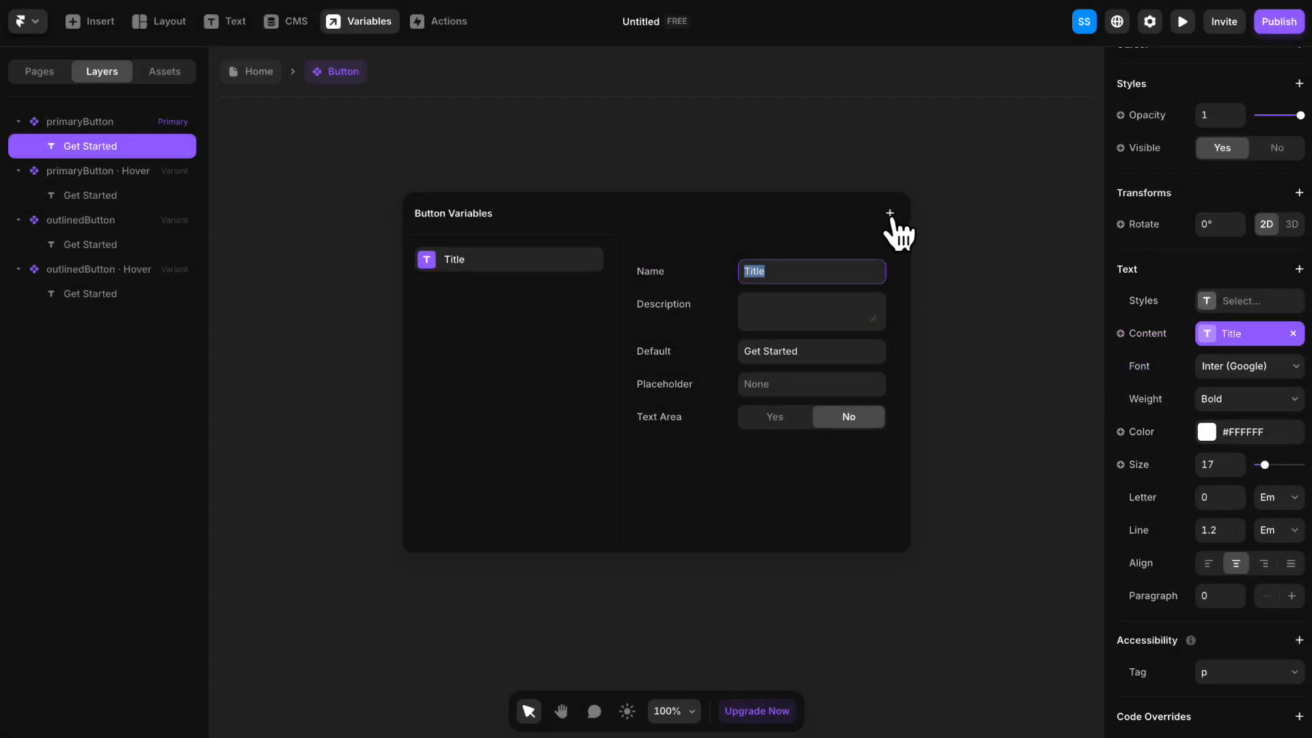
click(935, 190)
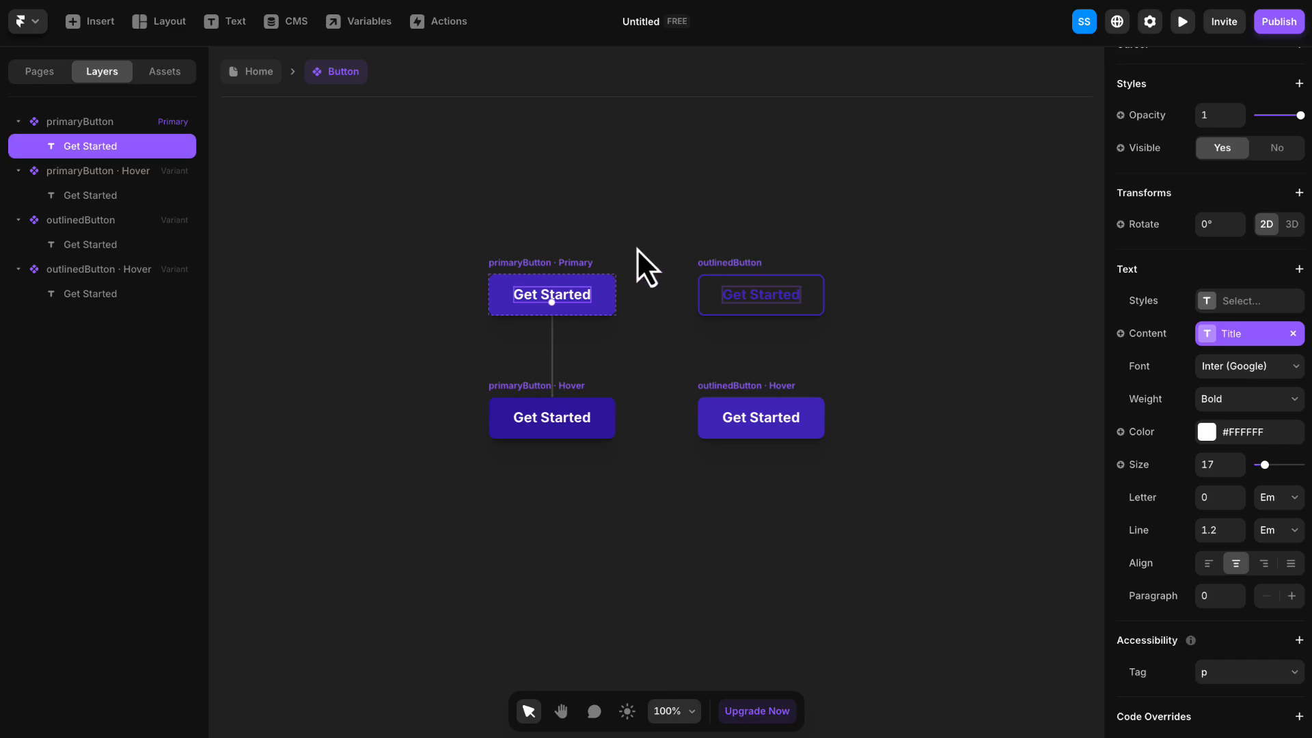
- Add a link to primaryButton driven by a new variable, with New Tab set to No and Scroll set to Smooth
click(501, 282)
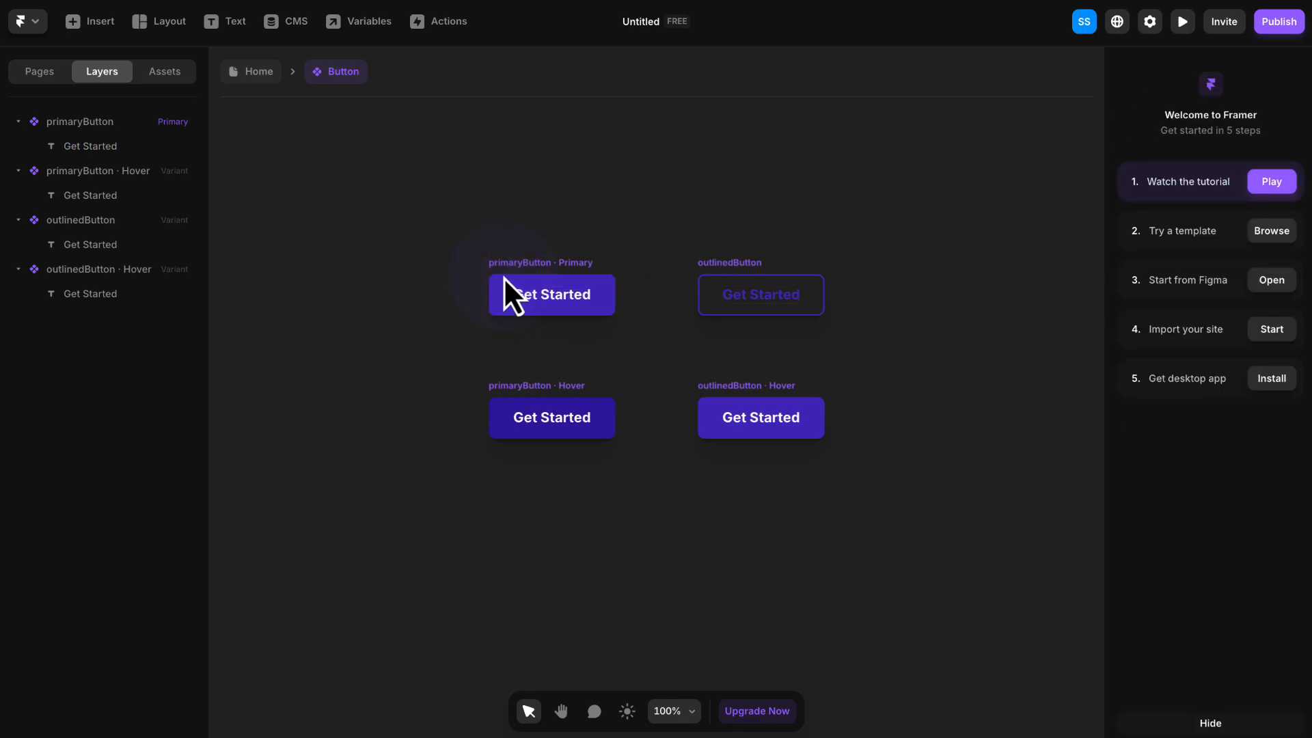
click(515, 277)
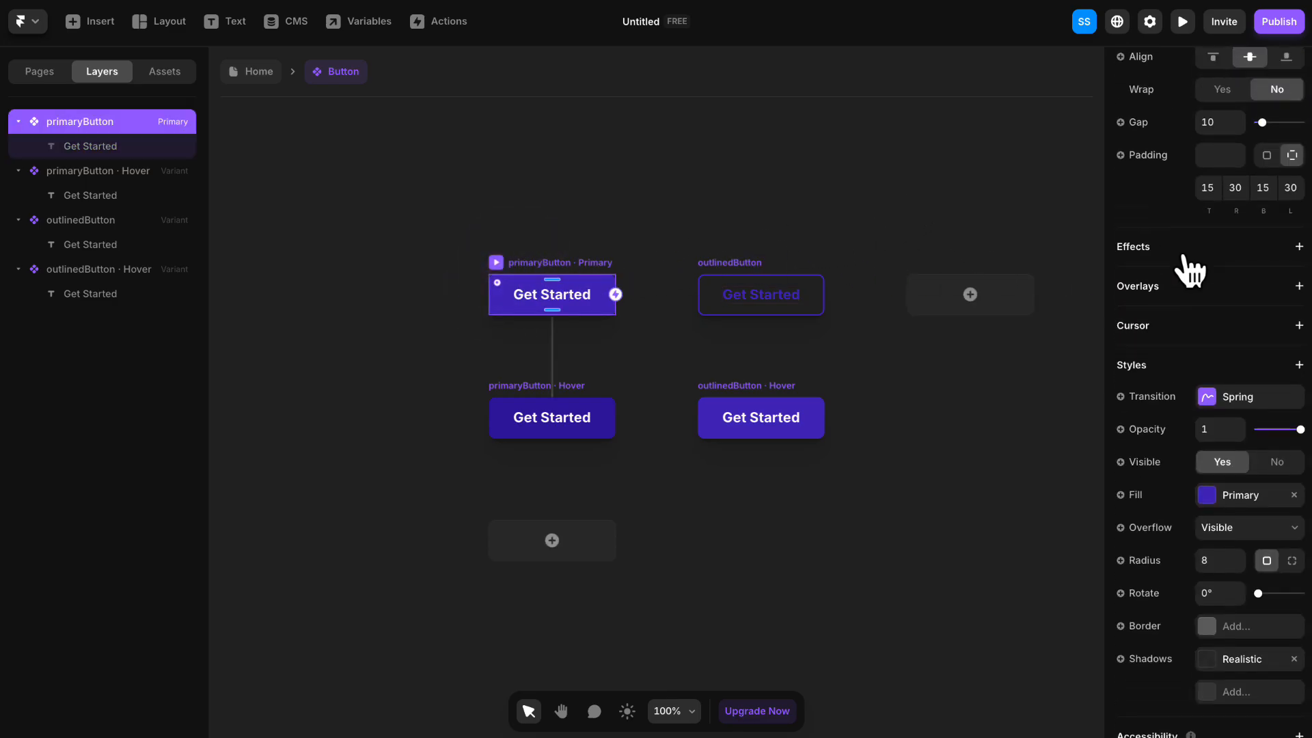
scroll(1187, 264, up, 7)
click(1151, 163)
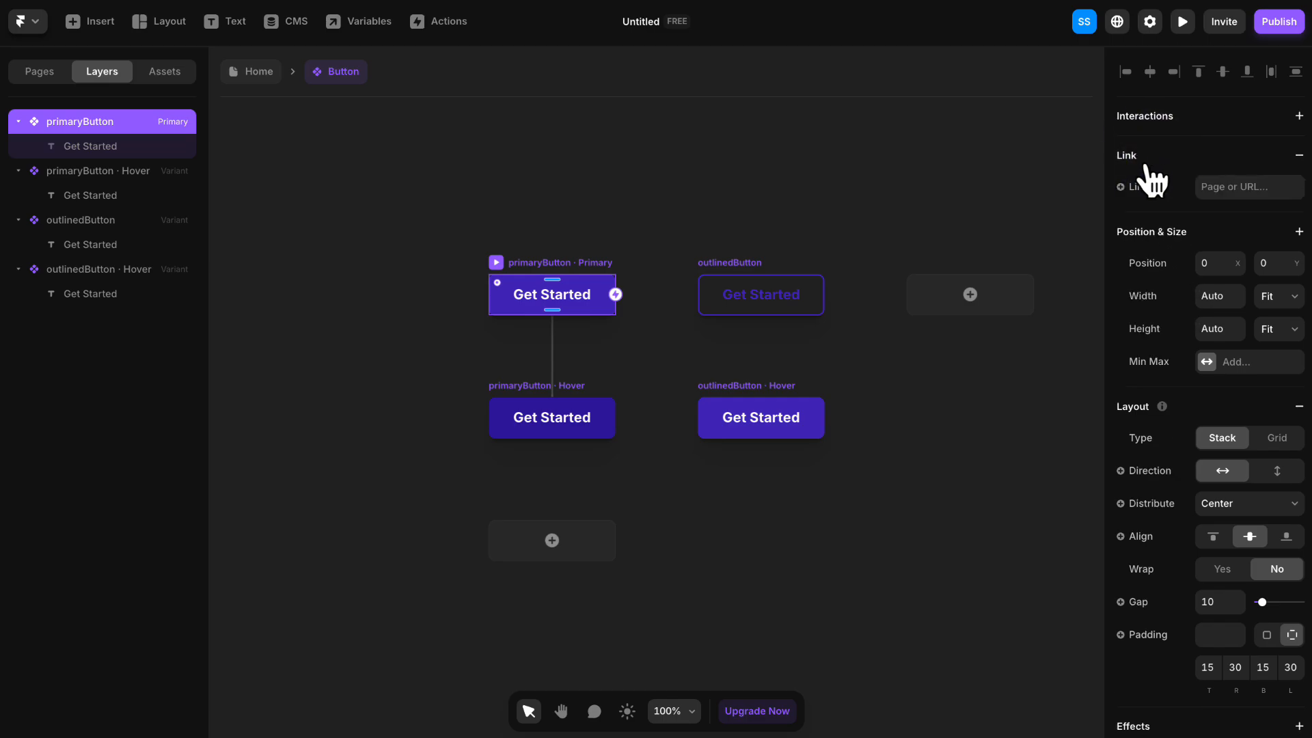
click(1120, 185)
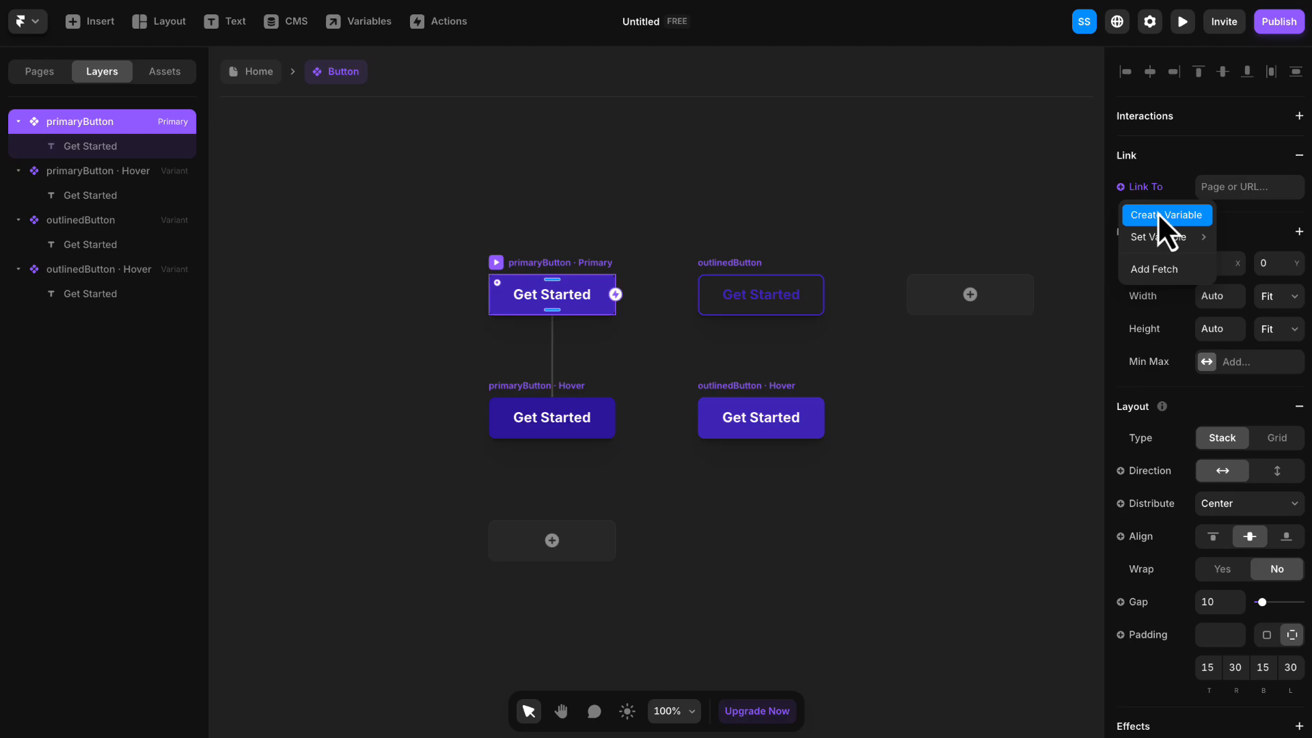
click(1118, 187)
click(1118, 187)
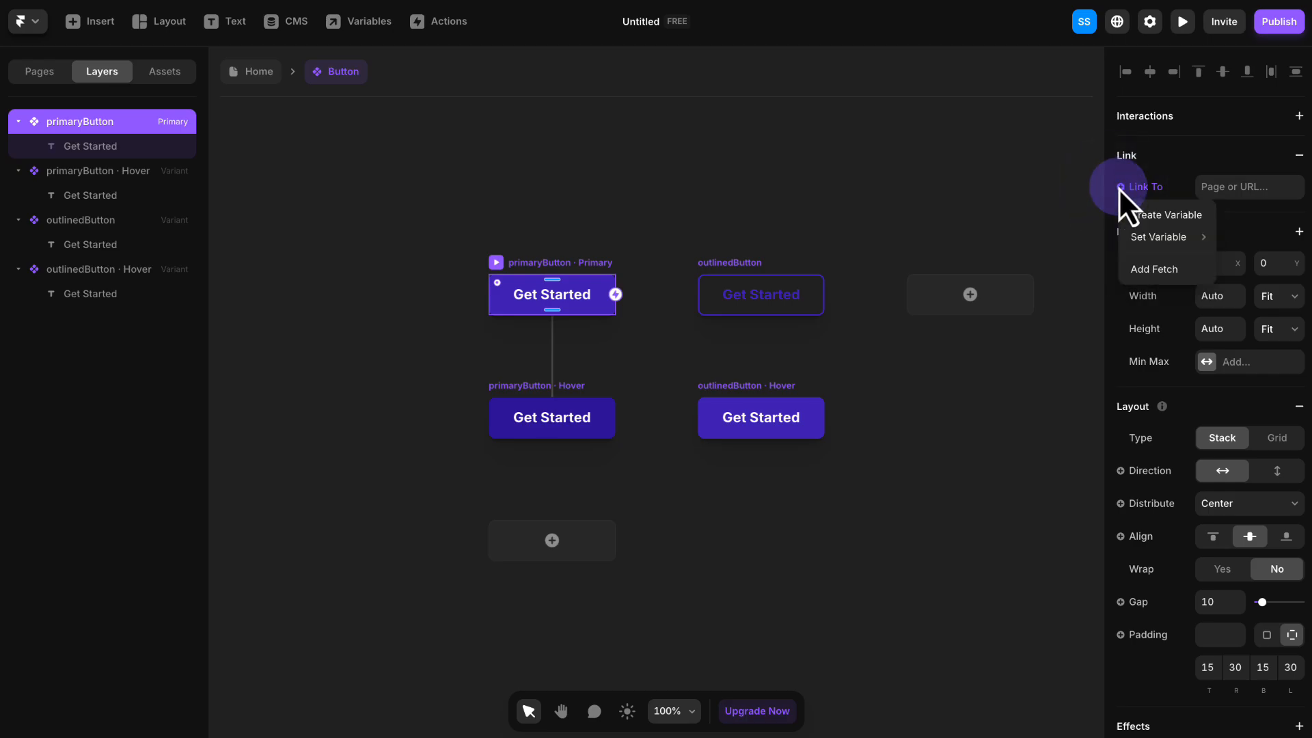
click(1181, 217)
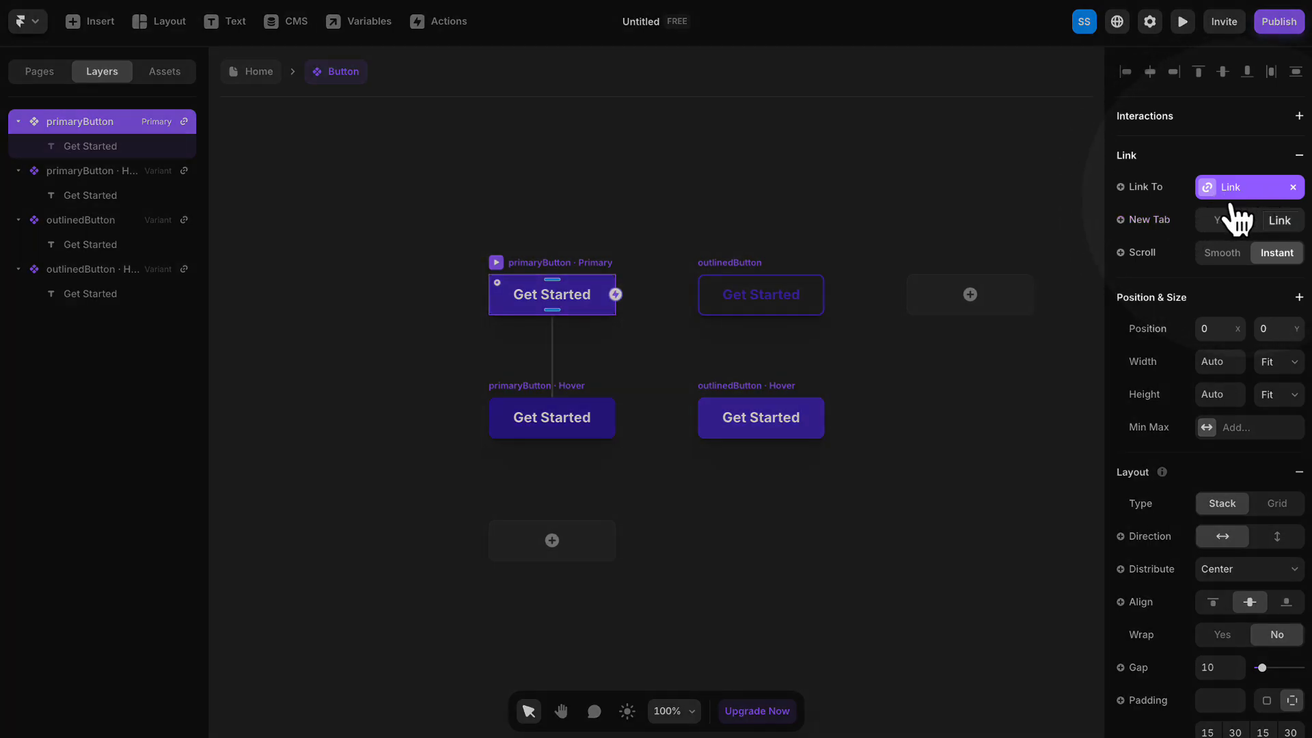
click(1269, 226)
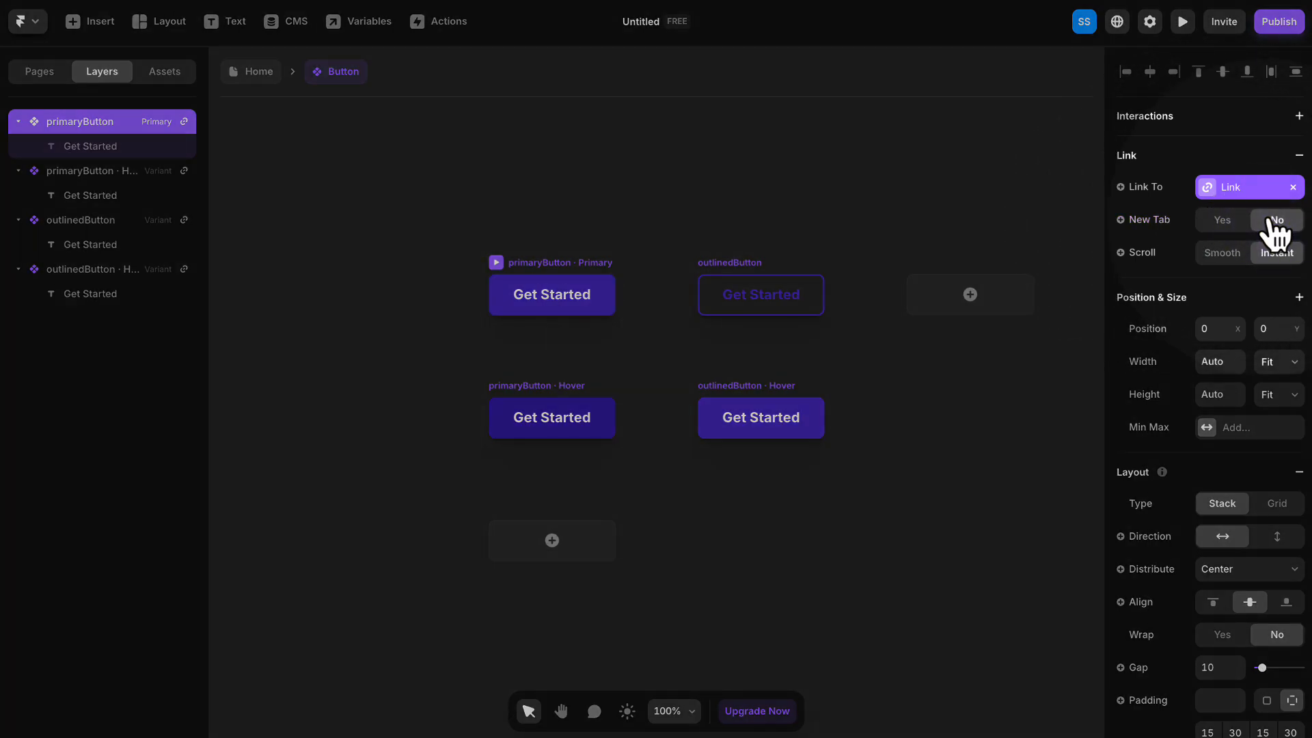
click(1216, 253)
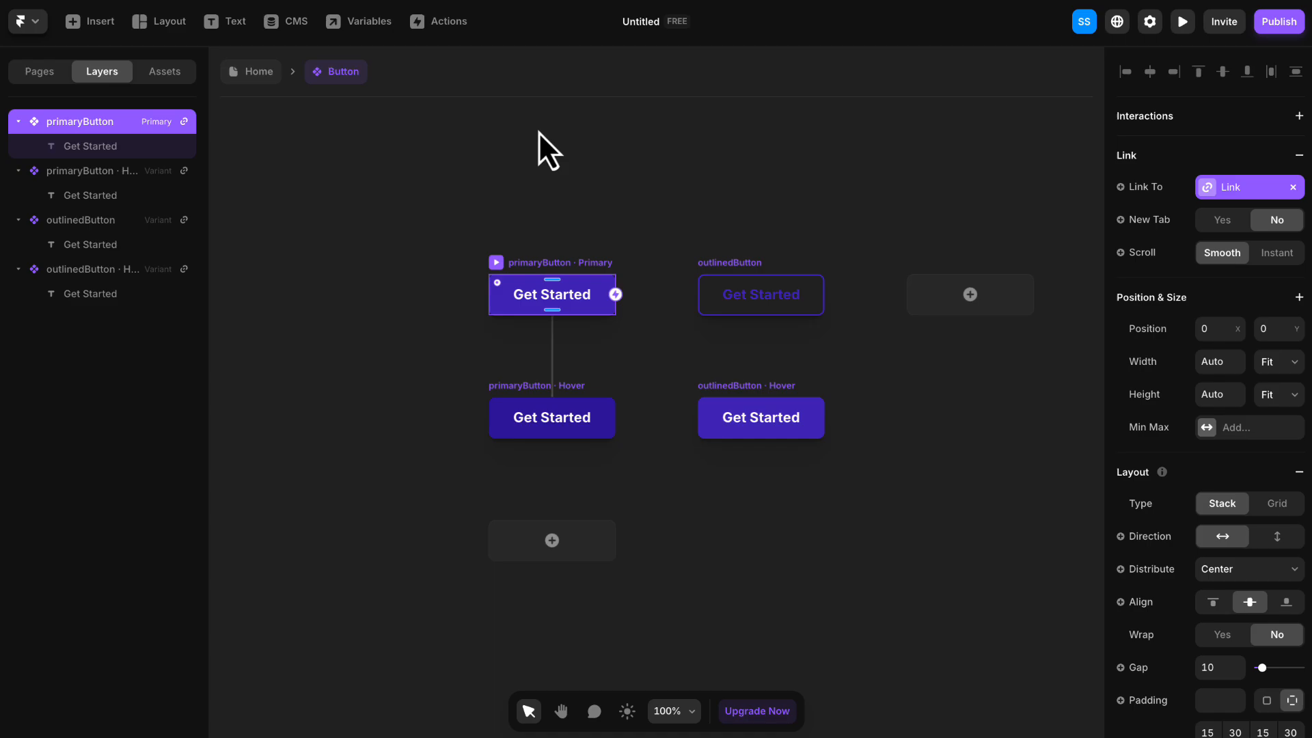
- Return to the Home page and set the title of the hero's "Get Started" button instance to "Learn More"
click(268, 75)
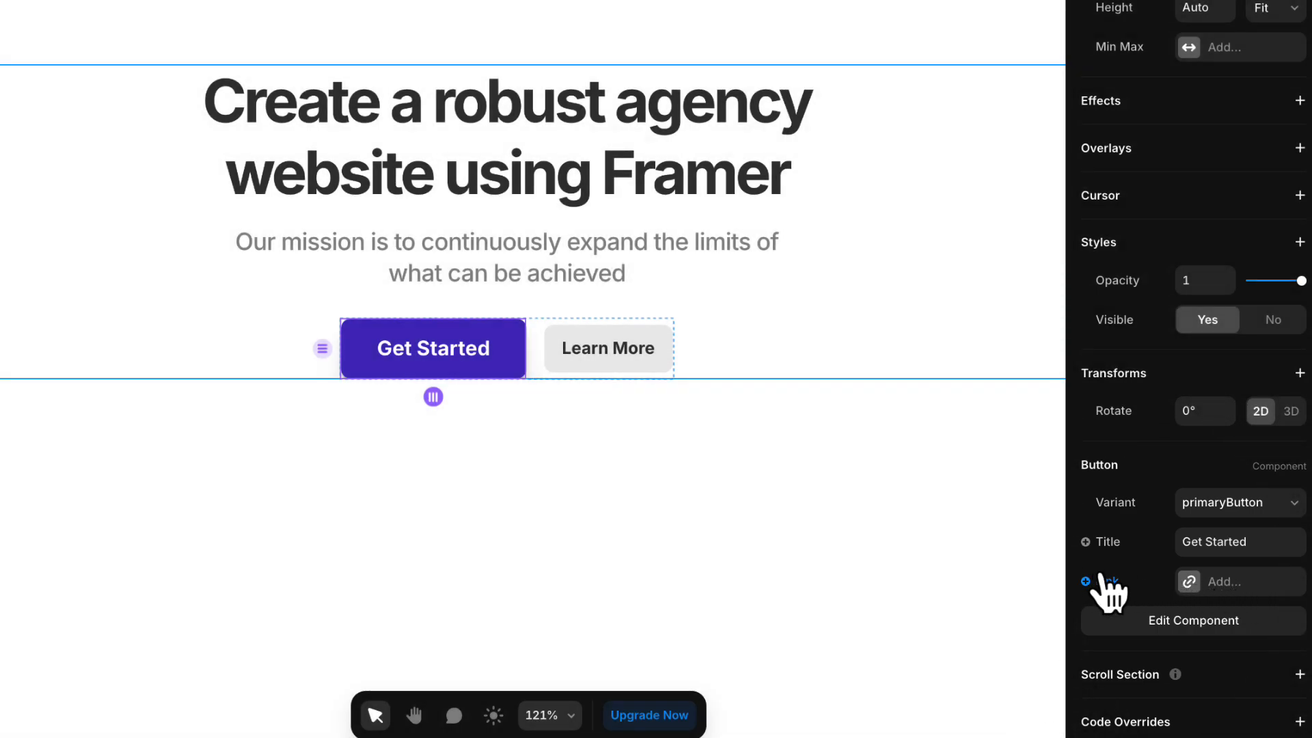
click(1206, 540)
text(Learn More)
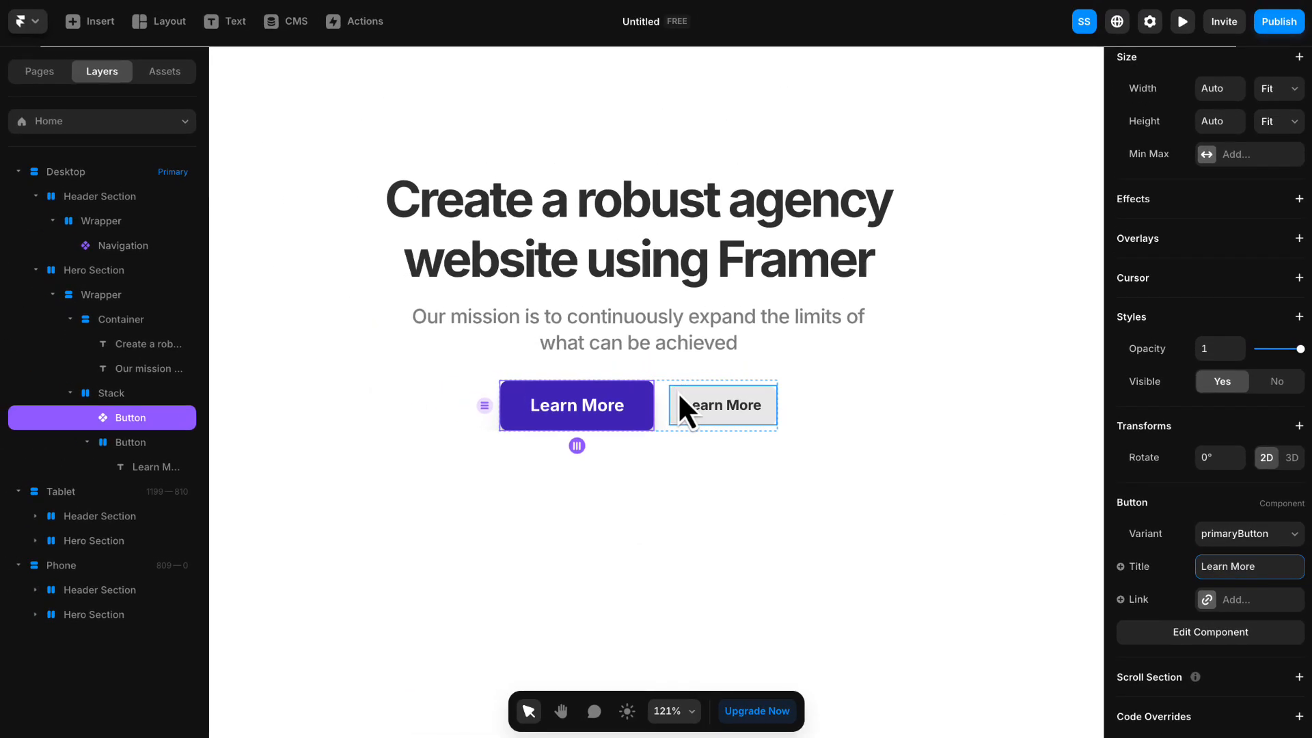
- Delete the old grey "Learn More" button from the hero's button stack
click(678, 393)
right_click(678, 393)
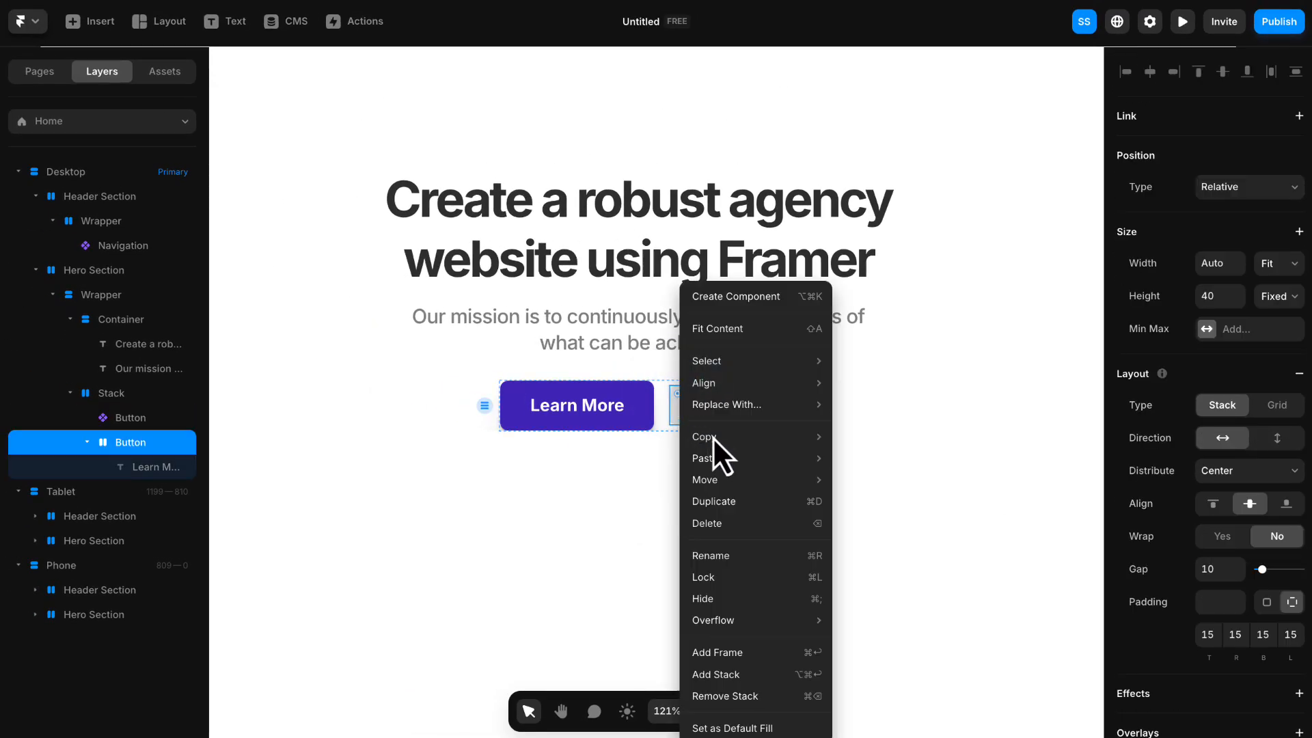
click(737, 527)
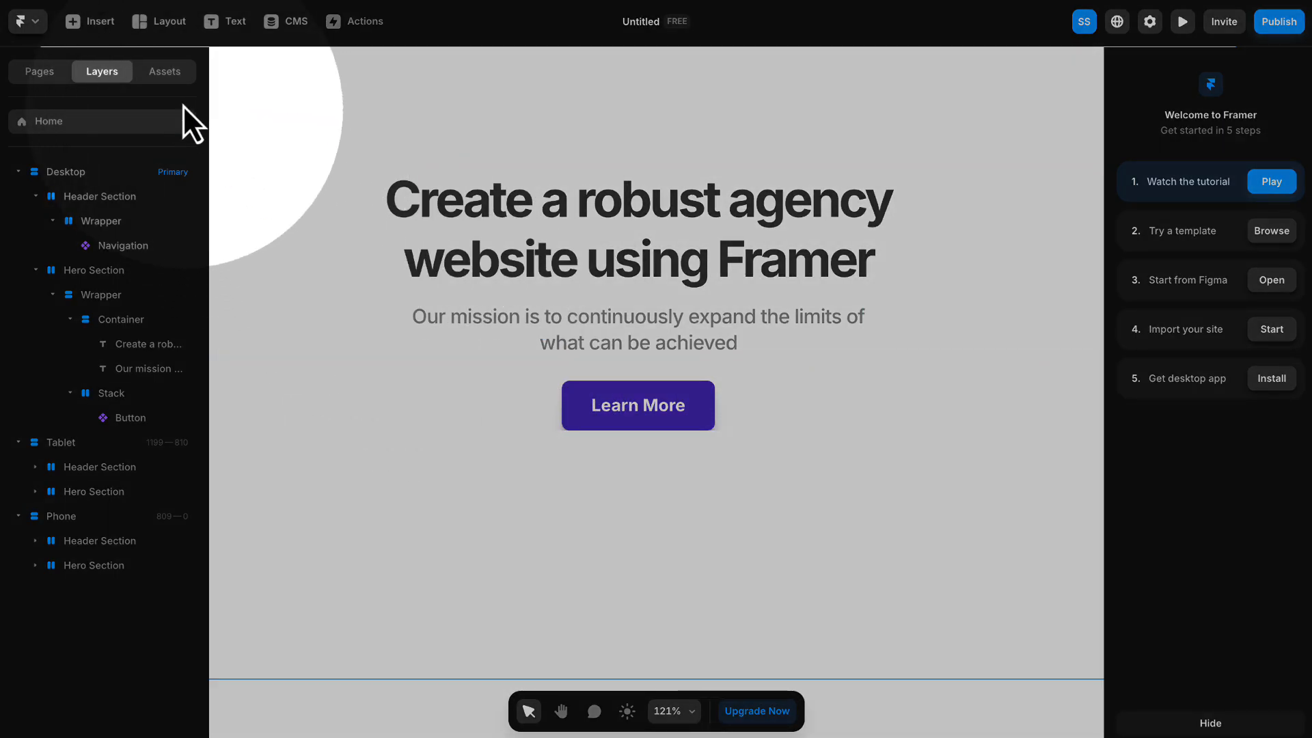
- Add a second Button component instance beside the hero's "Learn More" button and set its variant to outlinedButton
click(163, 74)
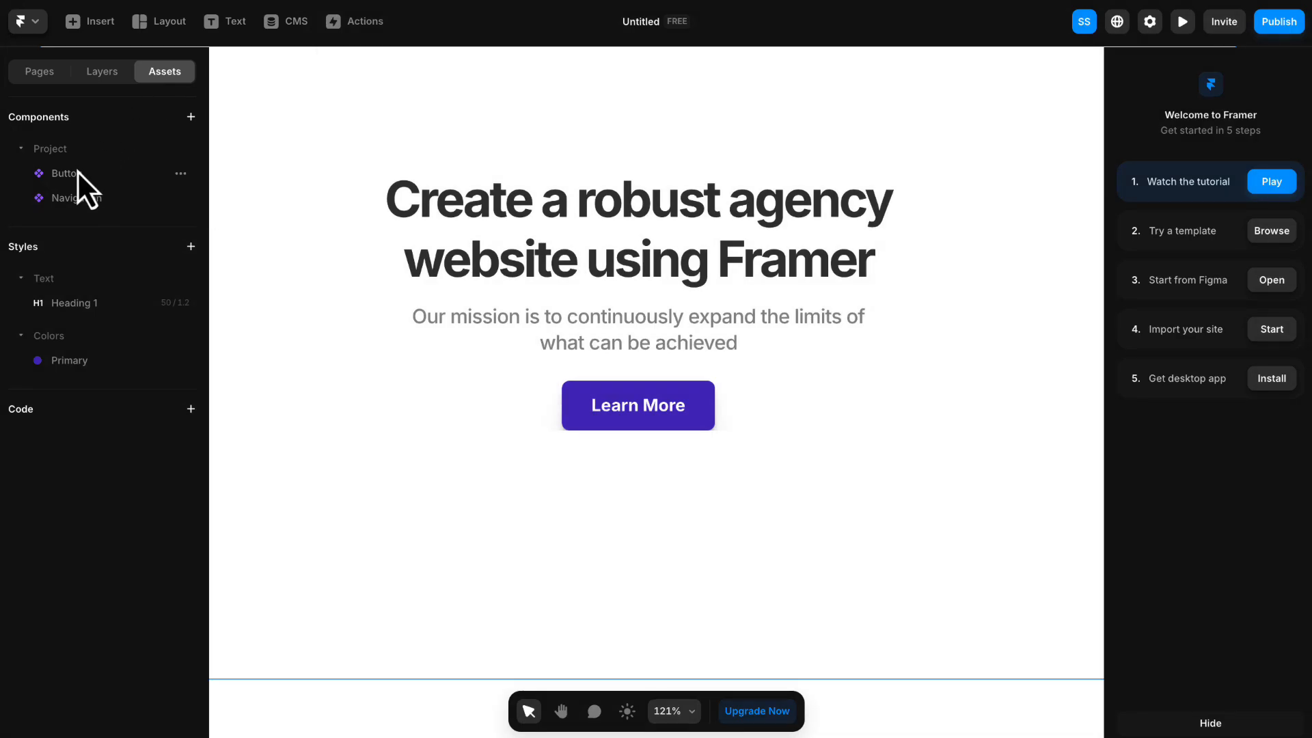
drag(66, 173, 711, 408)
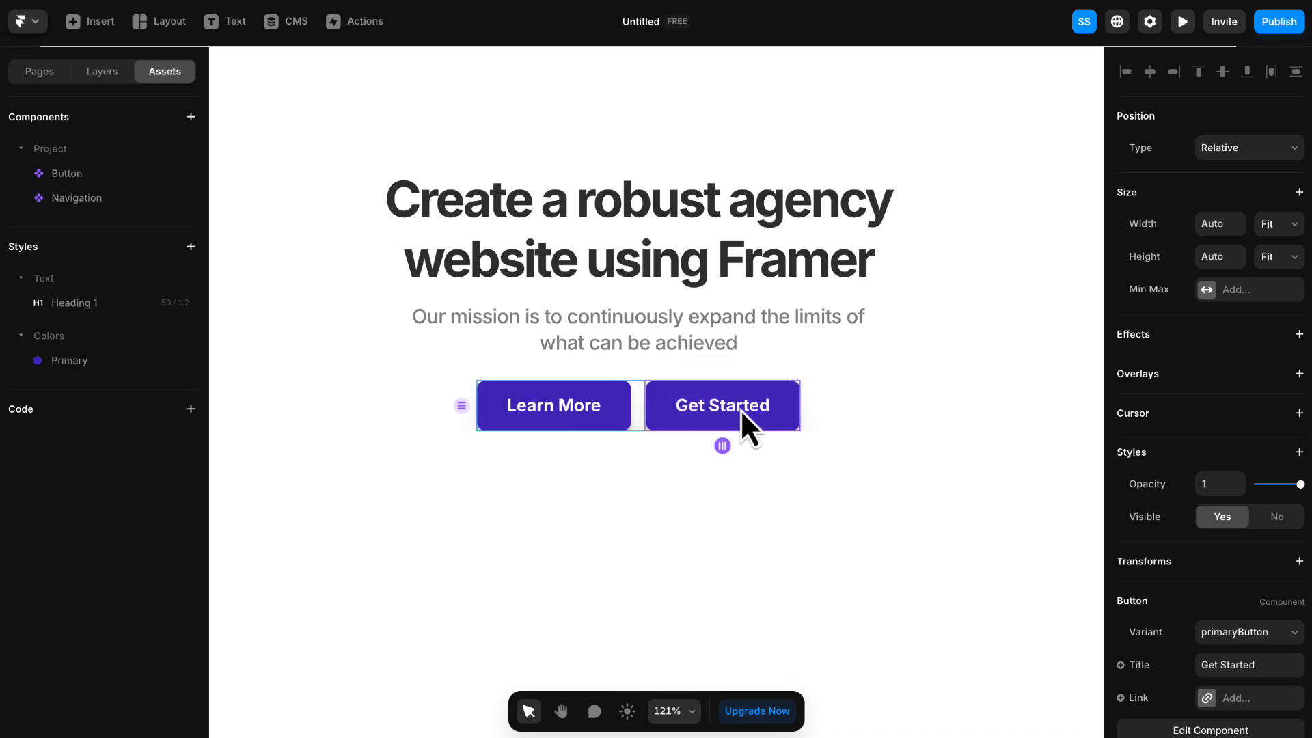
scroll(1233, 467, down, 2)
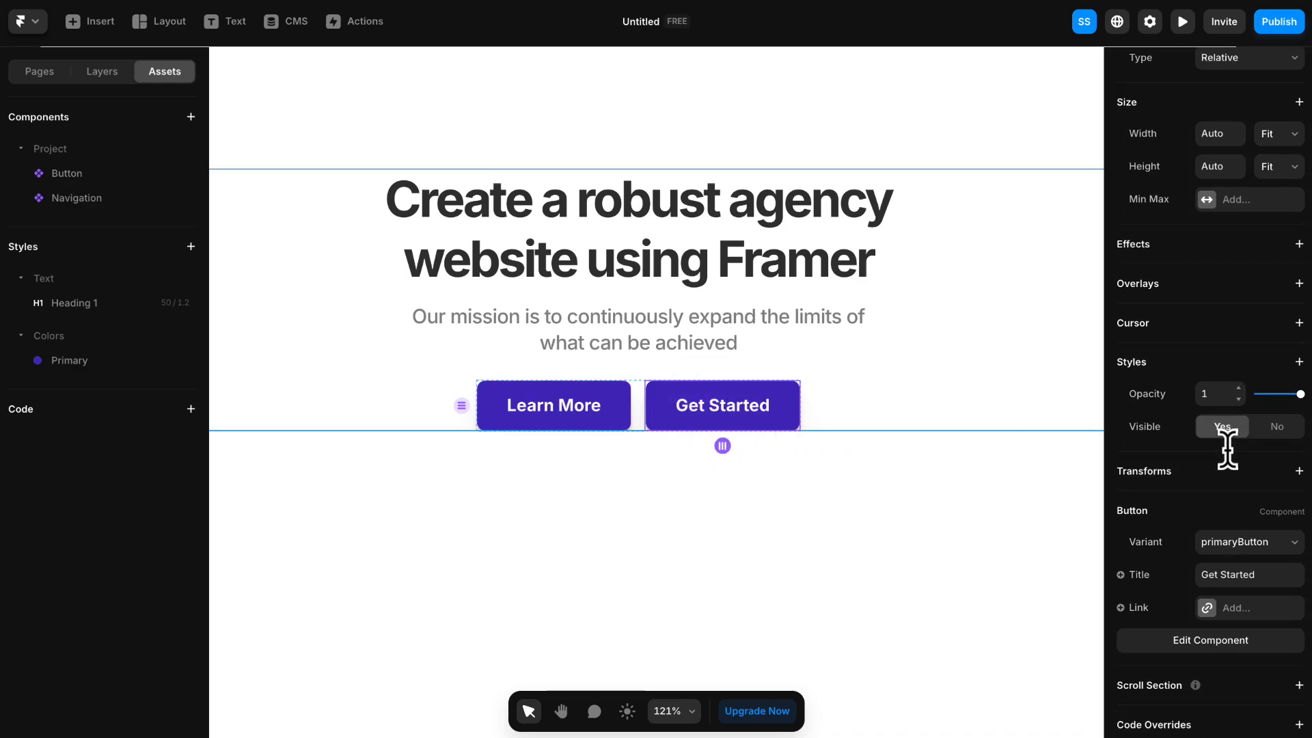
click(1243, 541)
click(1241, 564)
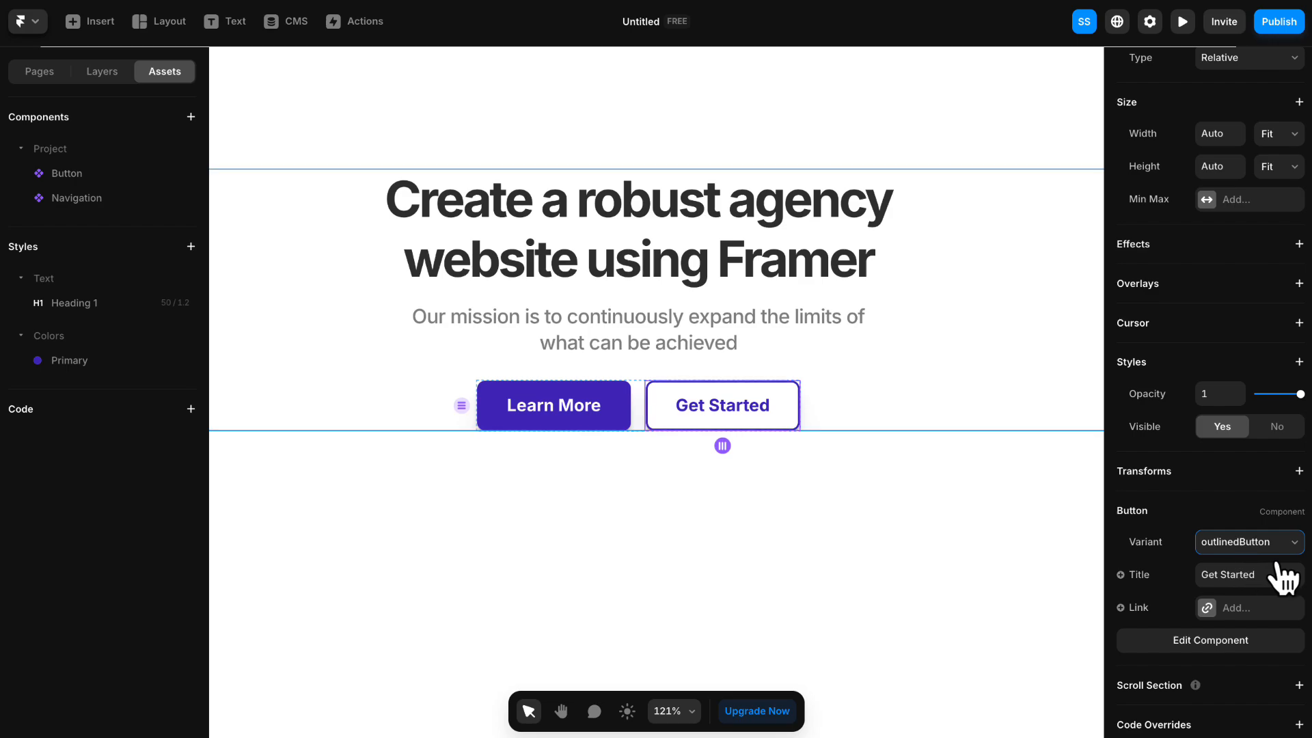
- Set the title of the hero's outlined button to "Contact Us"
click(1264, 574)
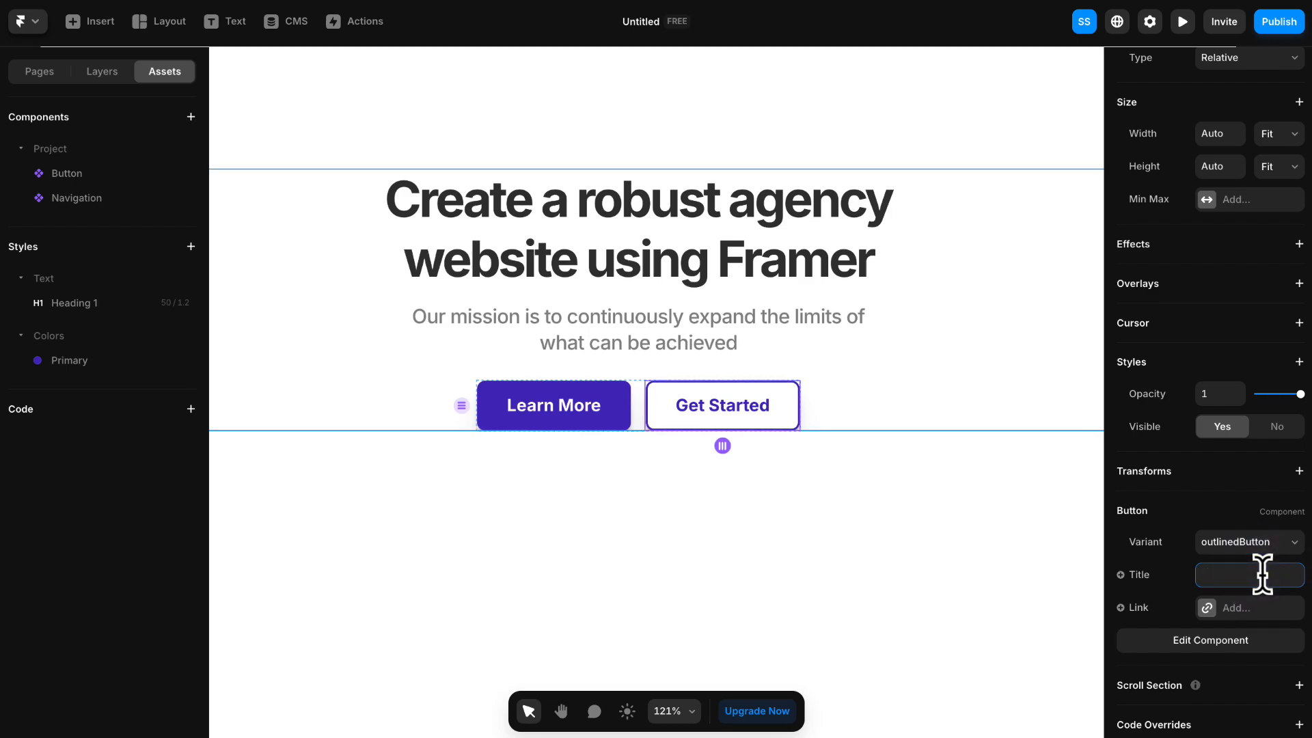
text(Contact Us)
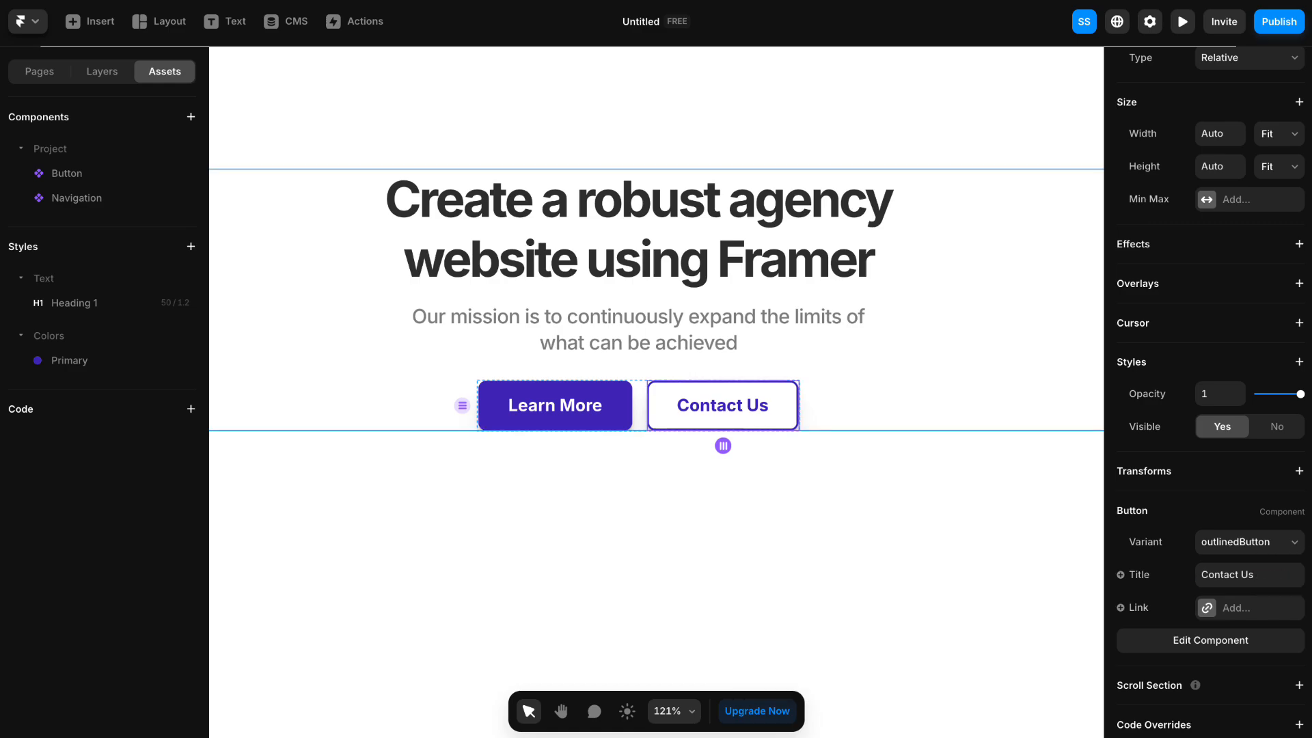
click(796, 307)
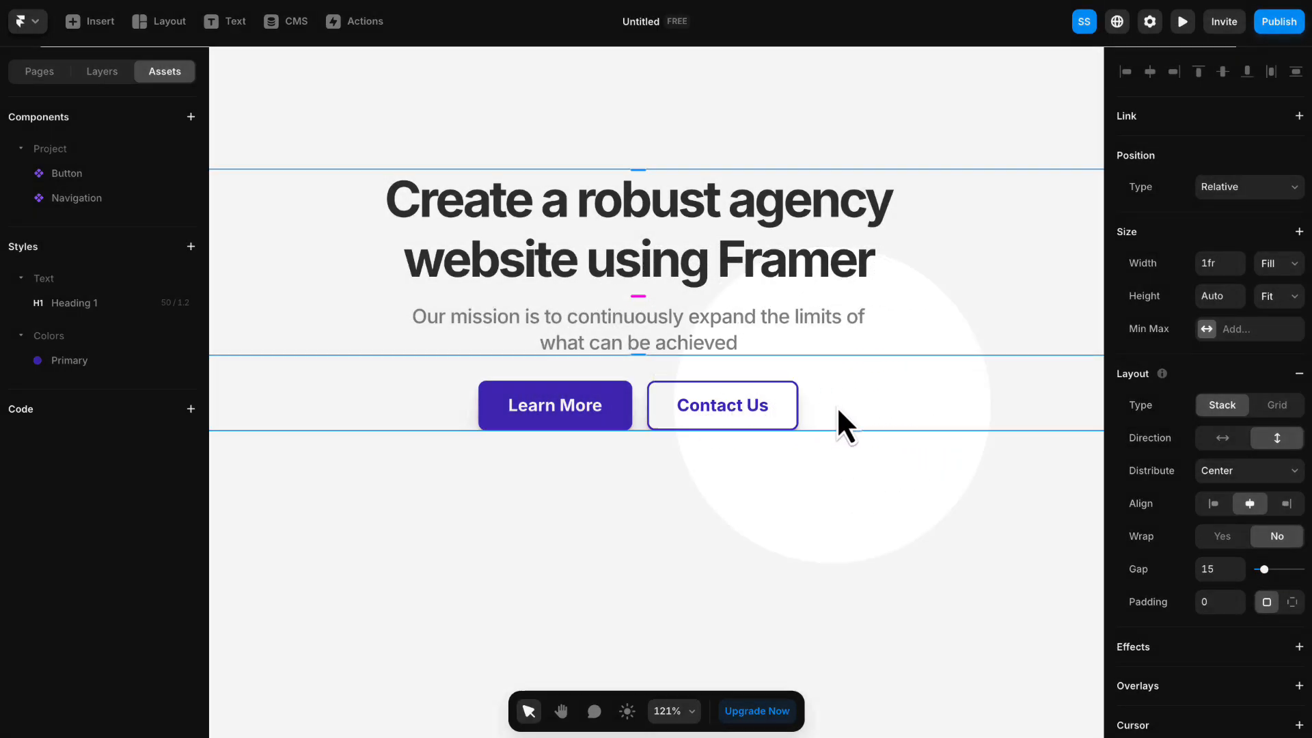
- Set the height of the hero wrapper in the Tablet breakpoint to Fit Content
click(838, 407)
scroll(843, 406, down, 5)
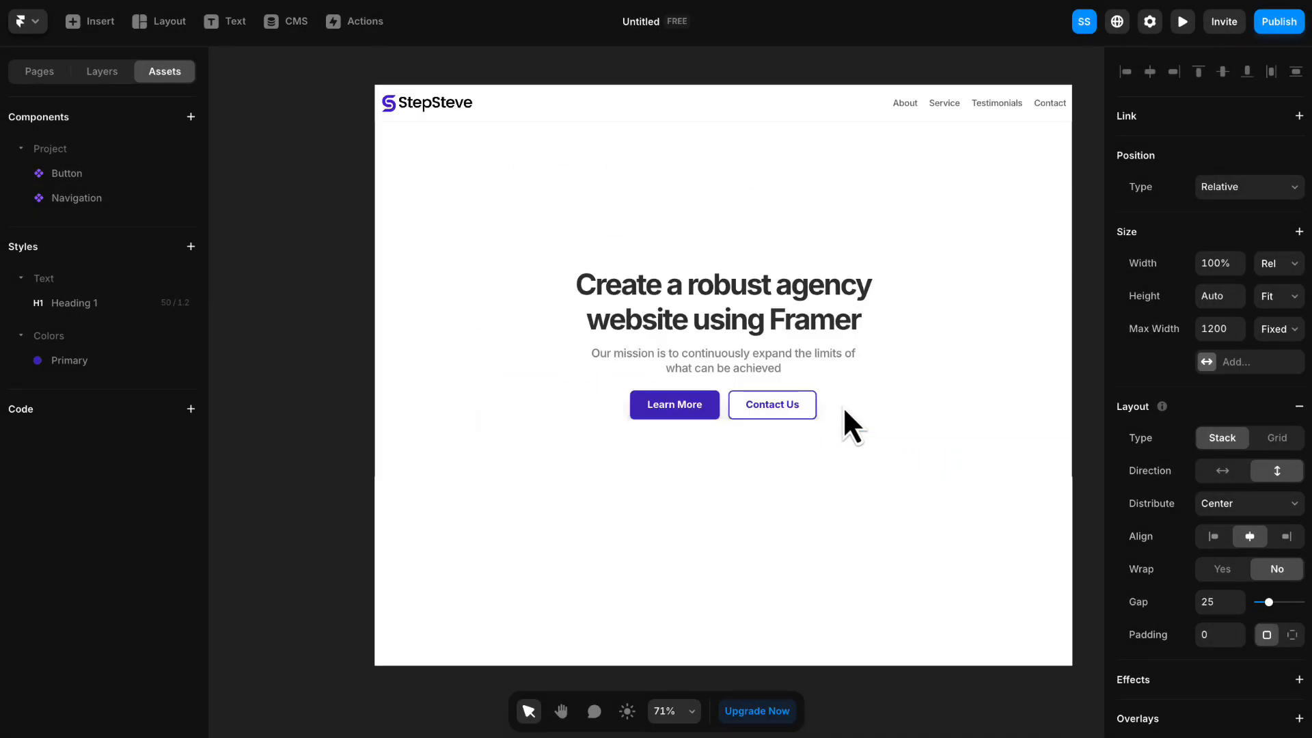
key(space)
drag(915, 387, 441, 368)
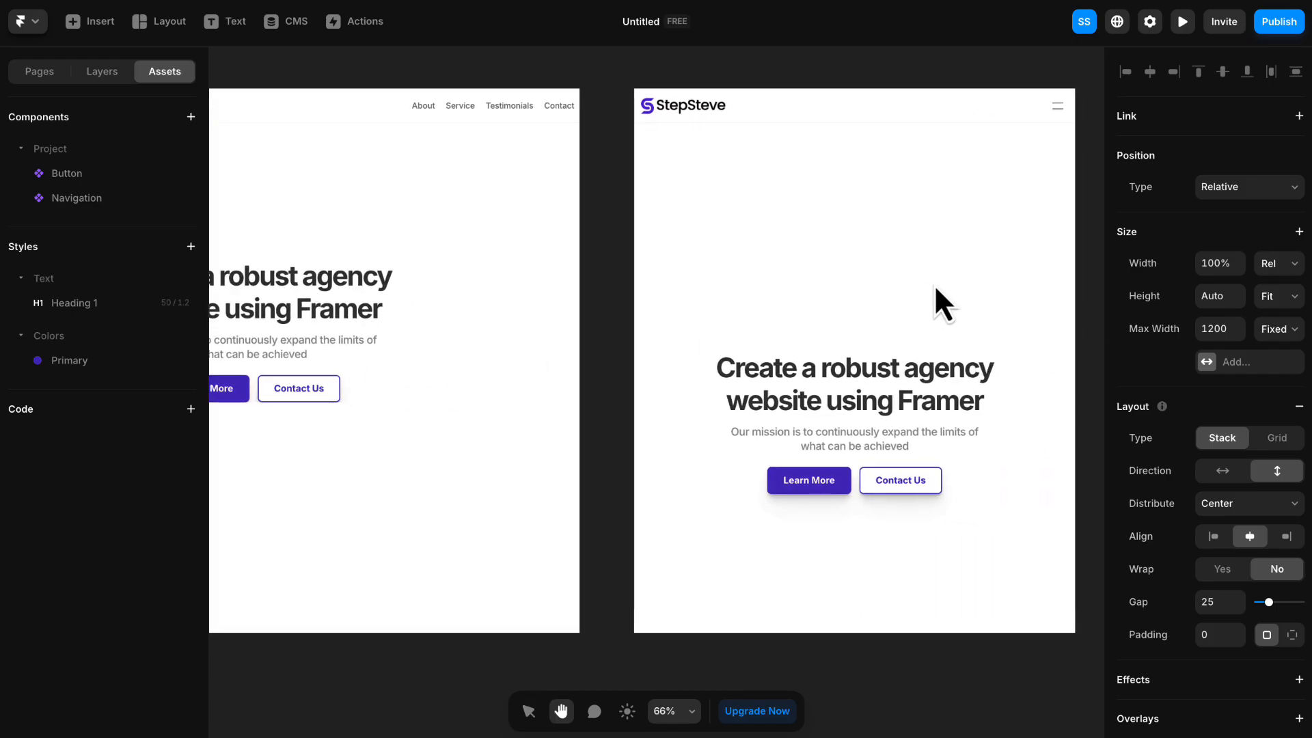
drag(962, 293, 703, 284)
scroll(798, 291, down, 1)
drag(836, 286, 829, 307)
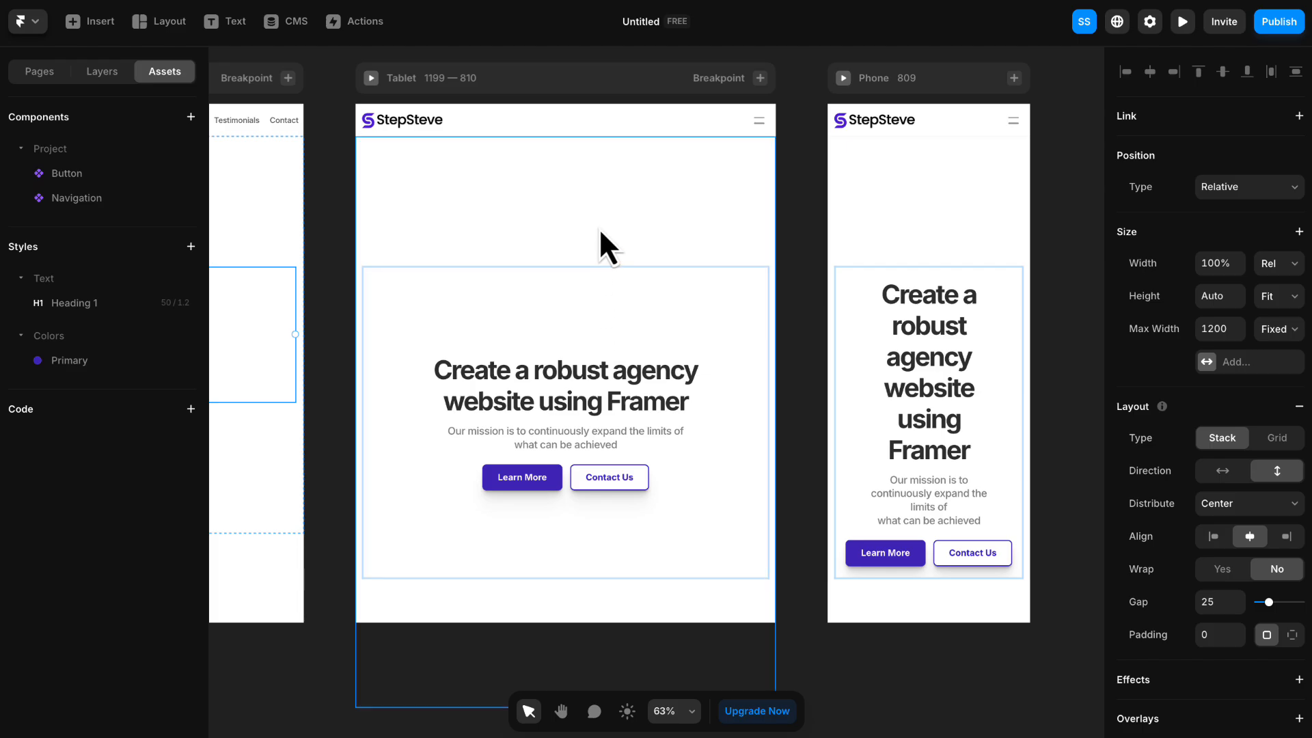
click(610, 231)
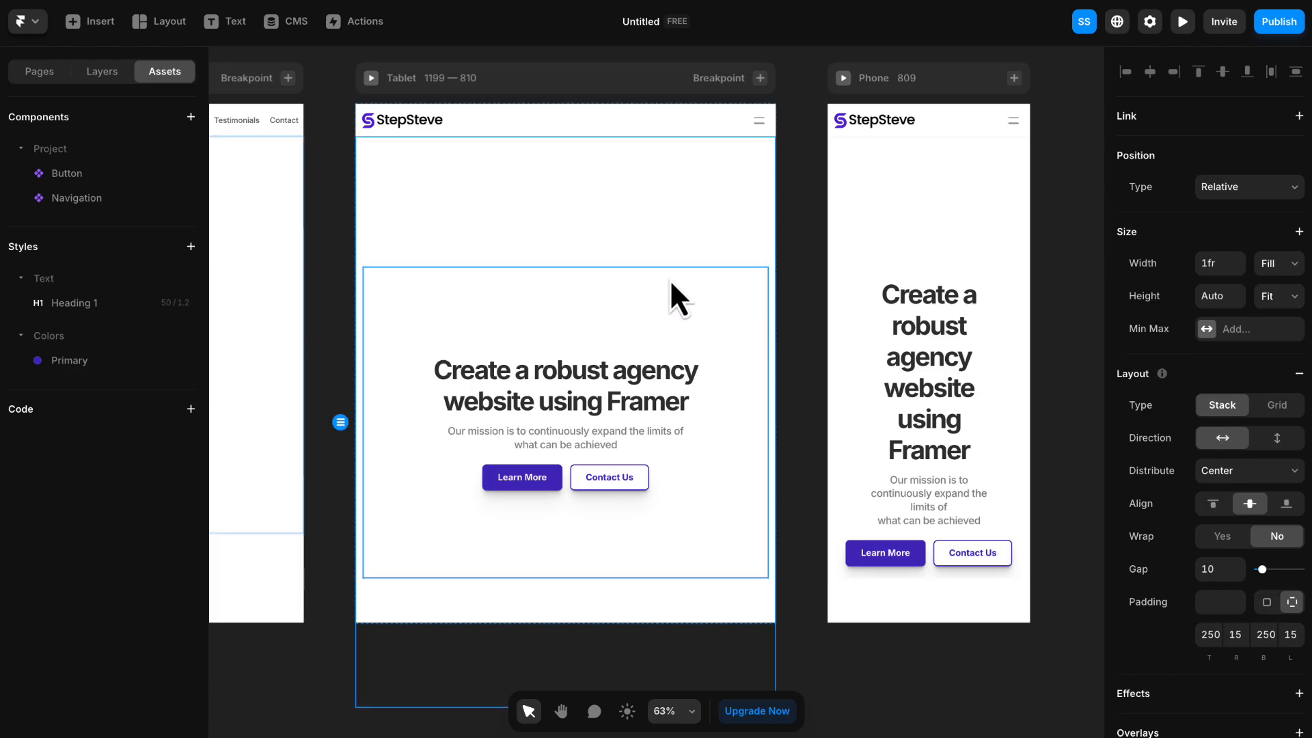
click(686, 311)
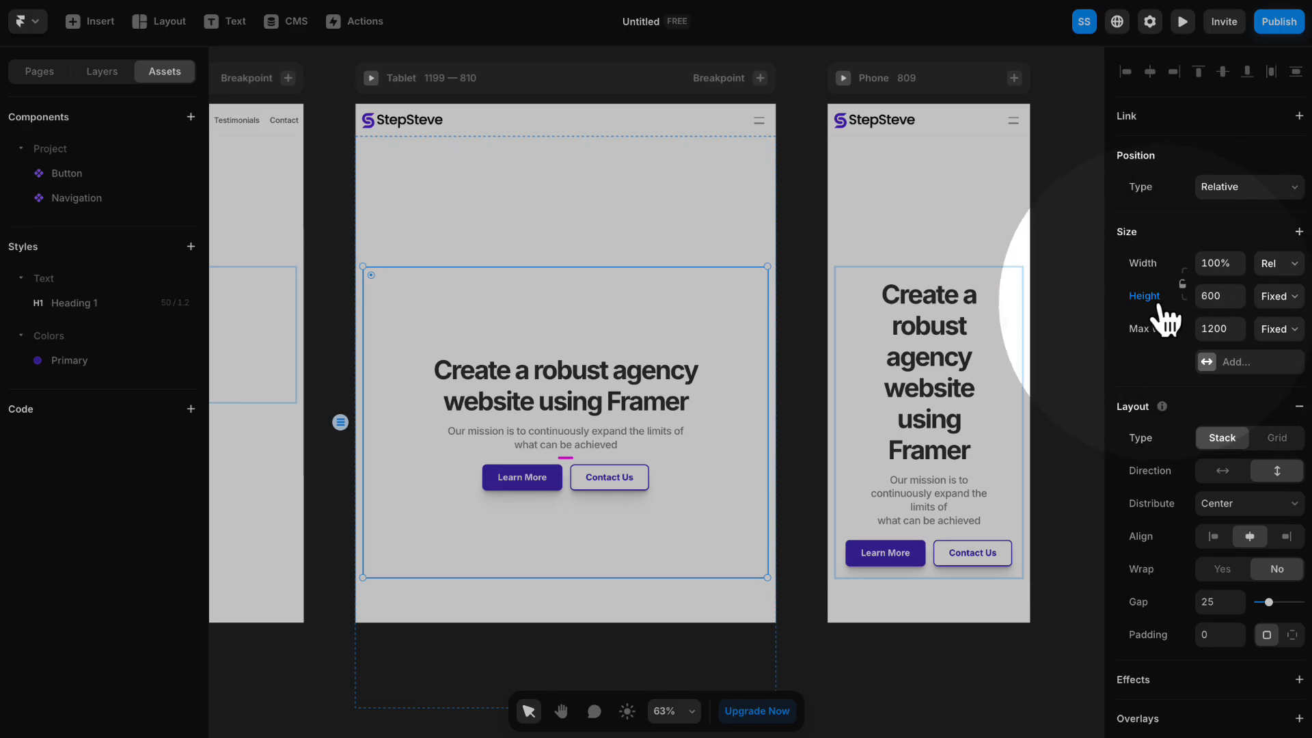
click(1276, 301)
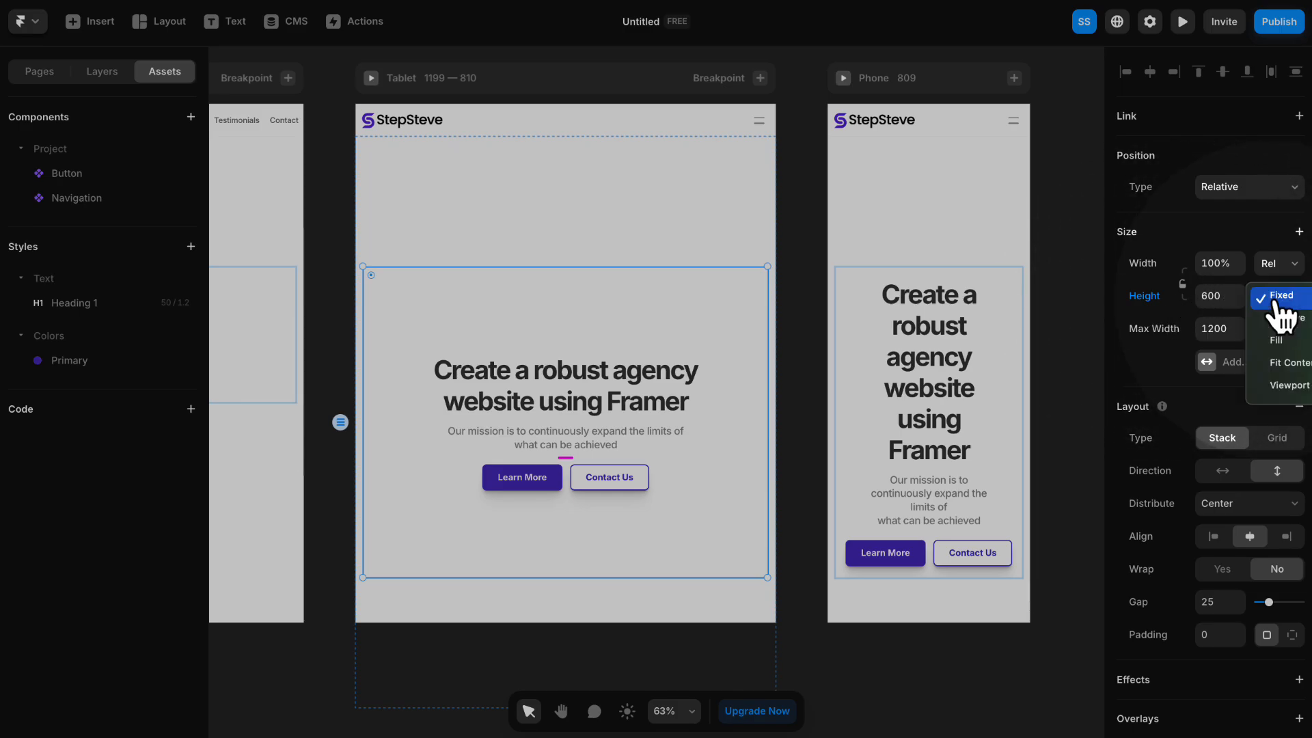
click(1287, 373)
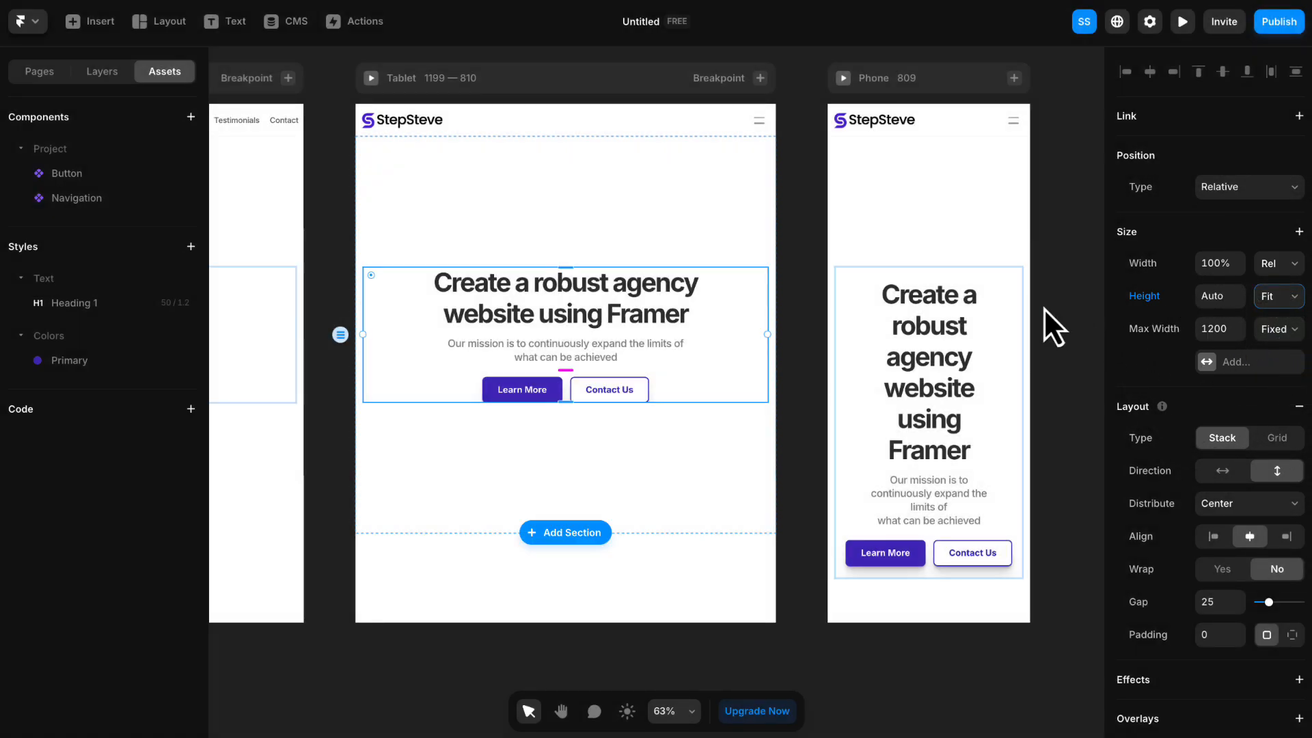
- Set the Phone breakpoint's hero wrapper to Fit Content height with a padding of 0
click(1009, 302)
click(1273, 297)
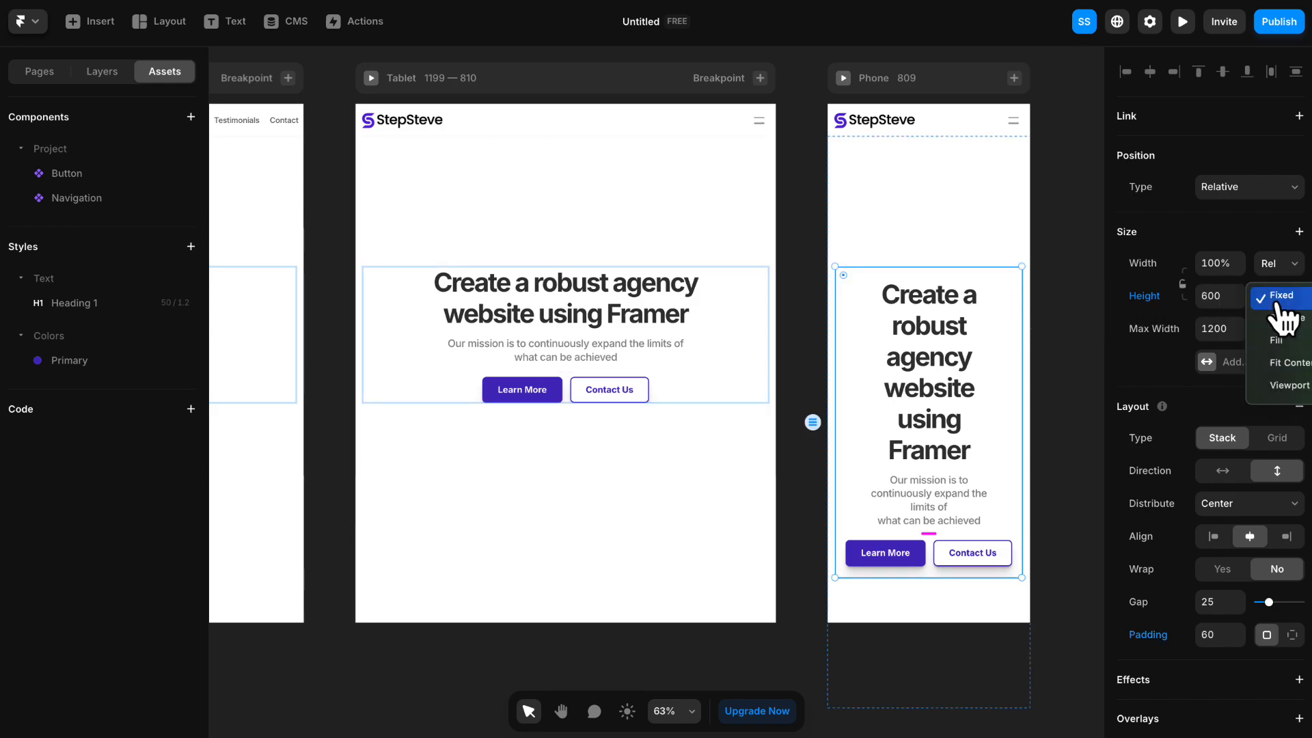
click(1277, 364)
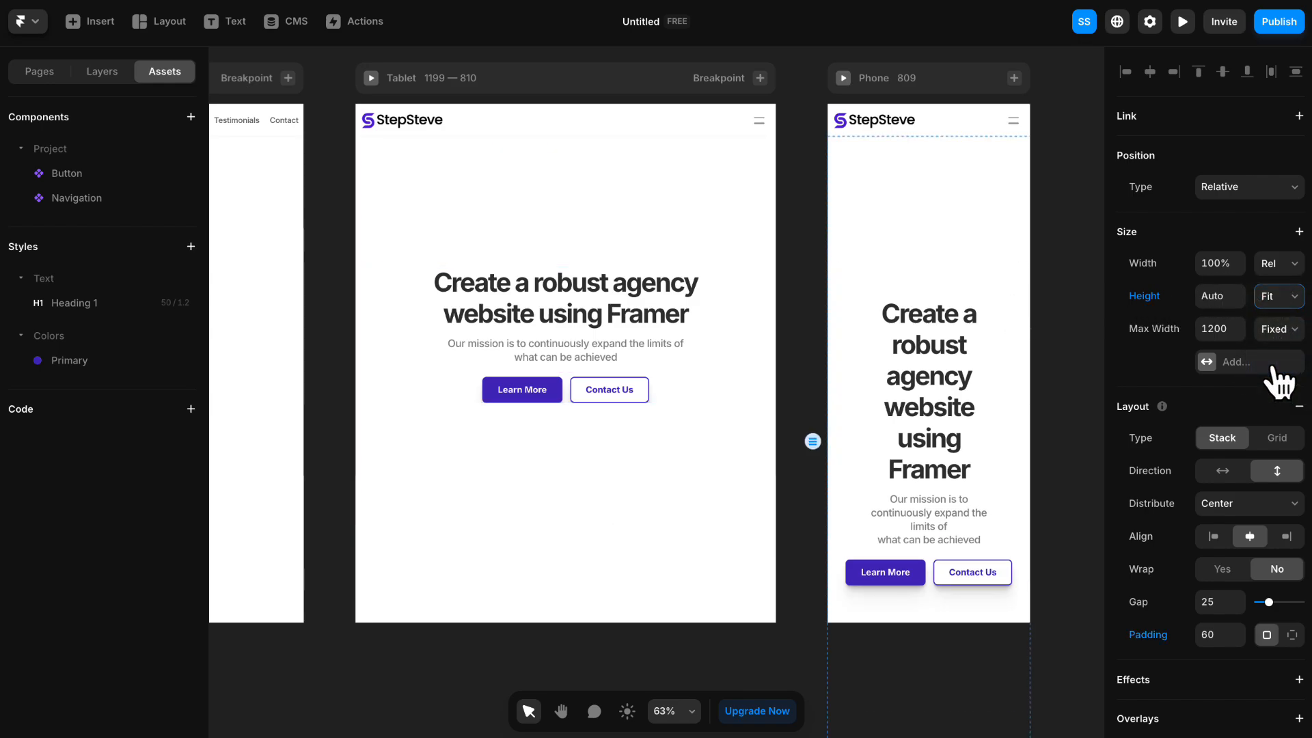
click(1290, 314)
click(1285, 300)
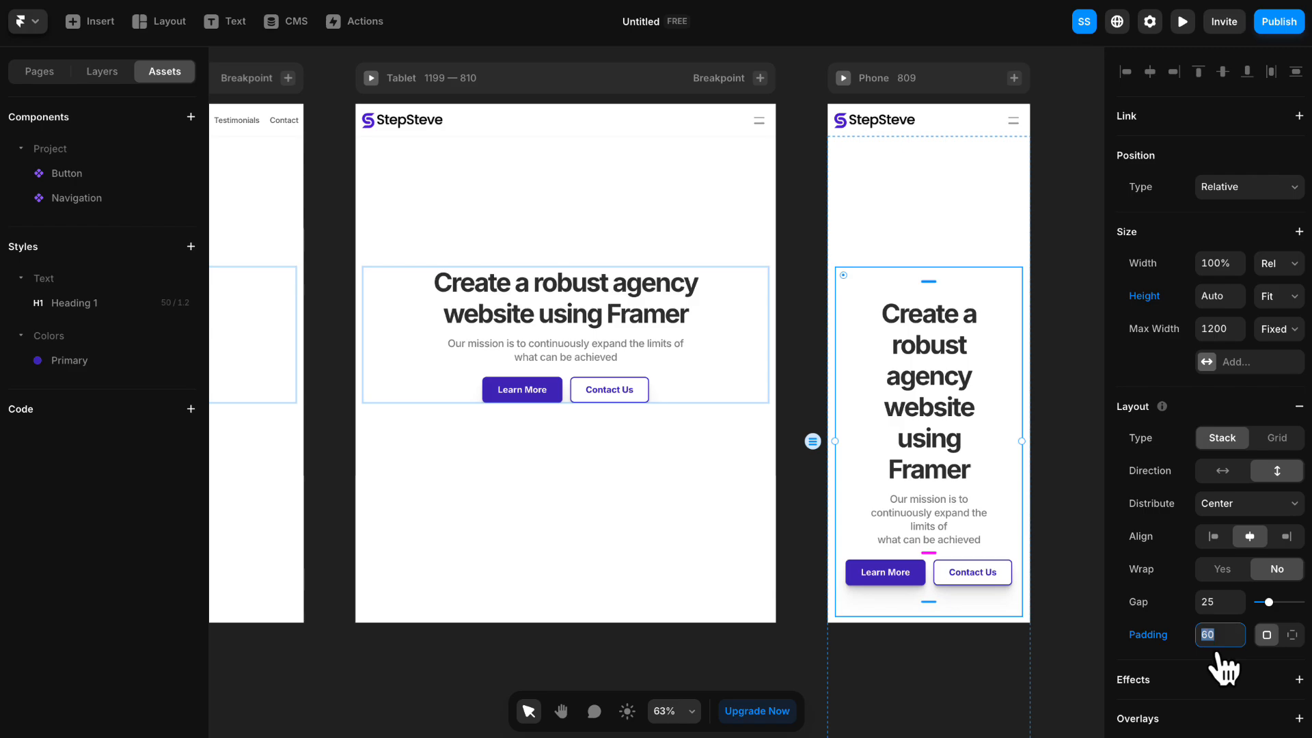
text(0)
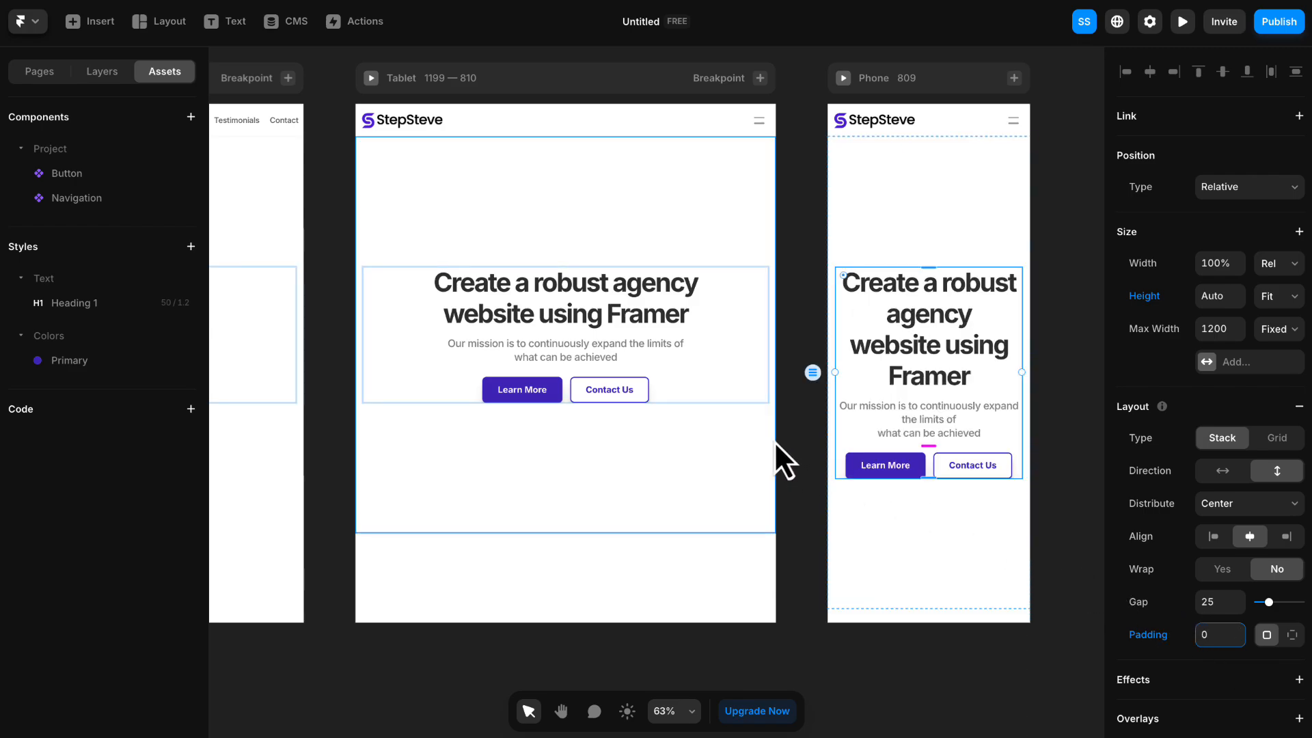
- Set the top and bottom padding of the Phone breakpoint's hero section to 100
click(901, 216)
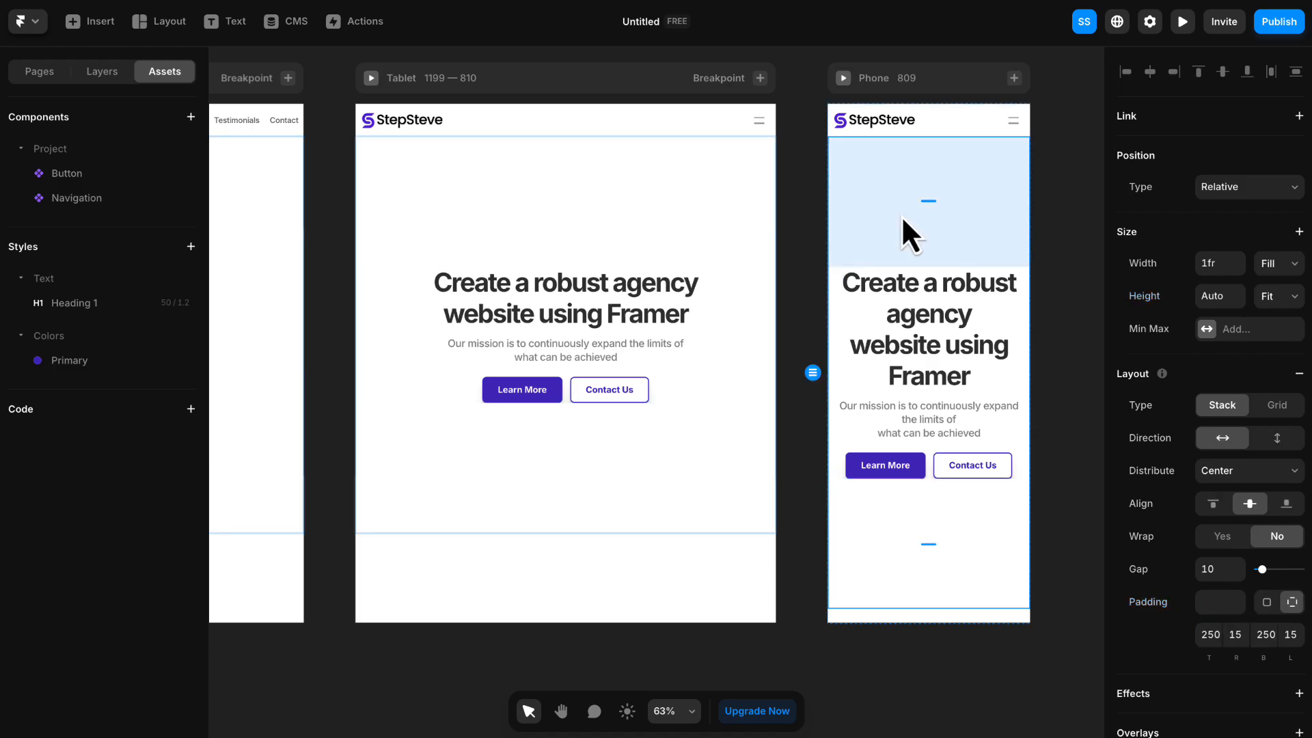
scroll(1187, 401, down, 2)
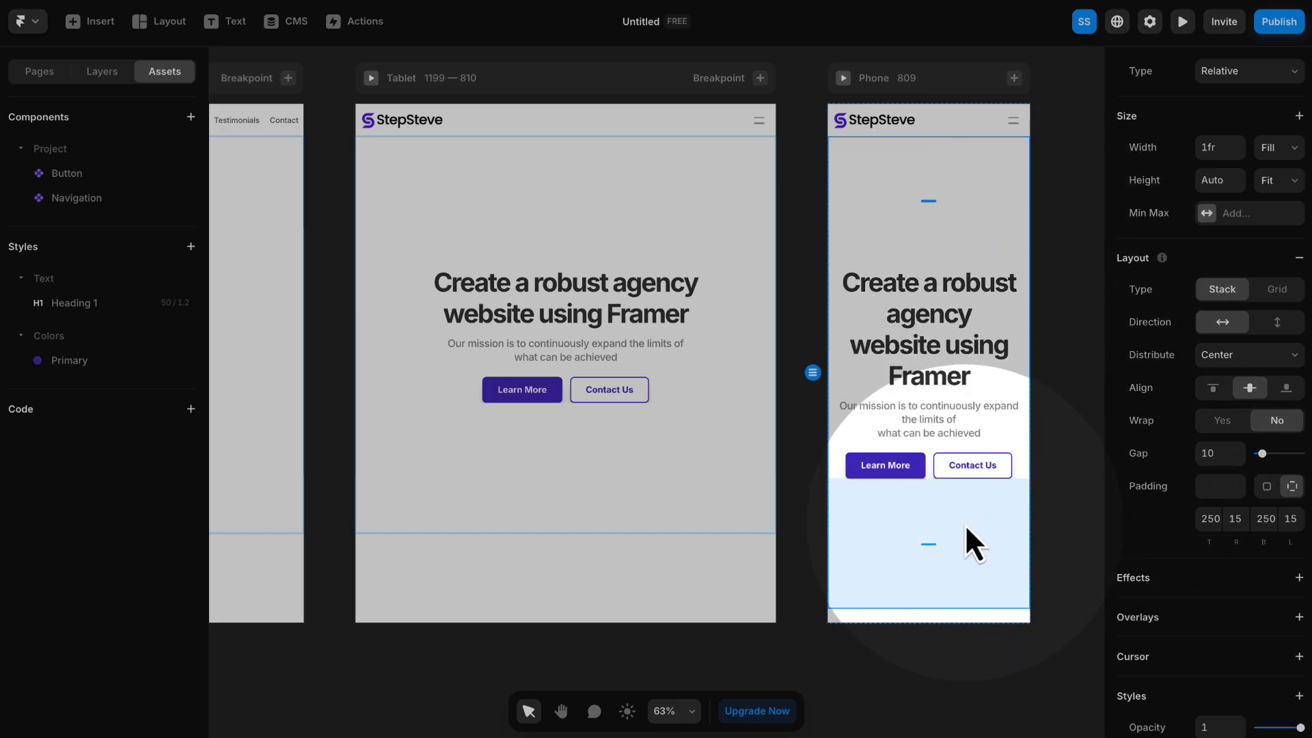
click(1208, 519)
text(100)
key(Tab)
key(Tab)
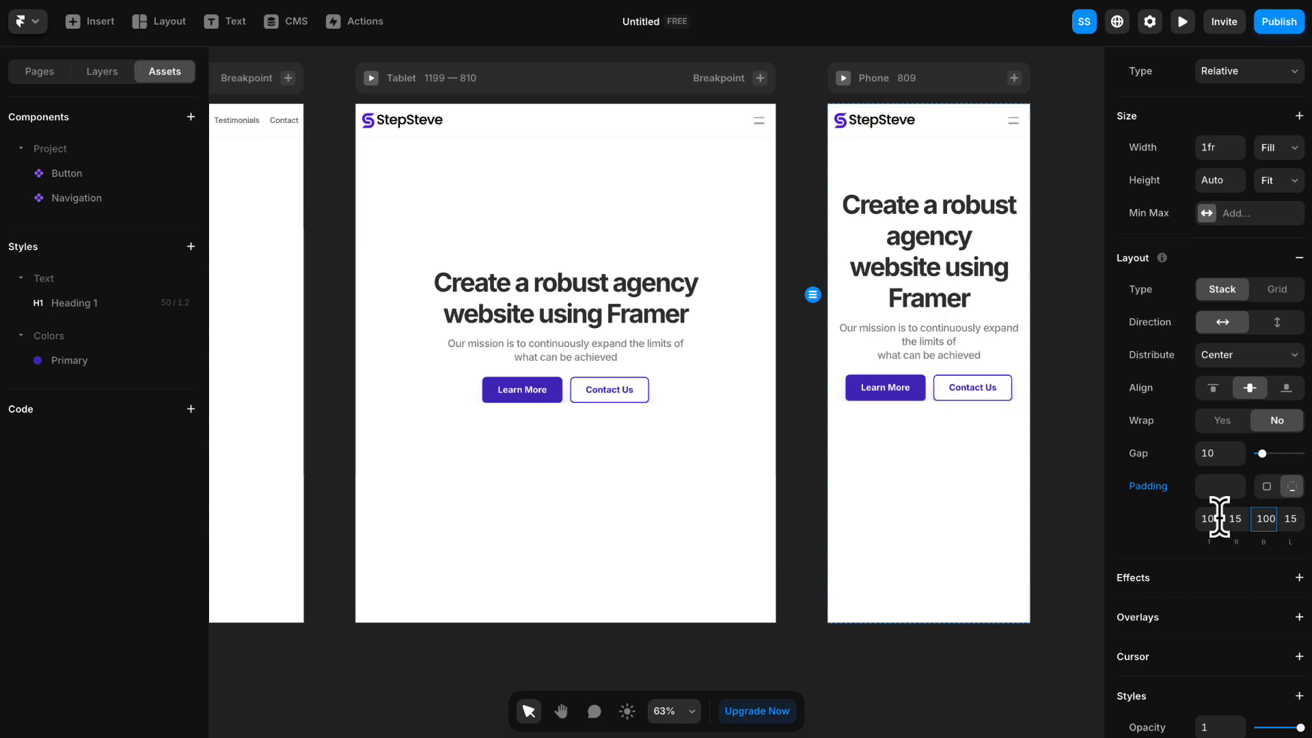
key(Return)
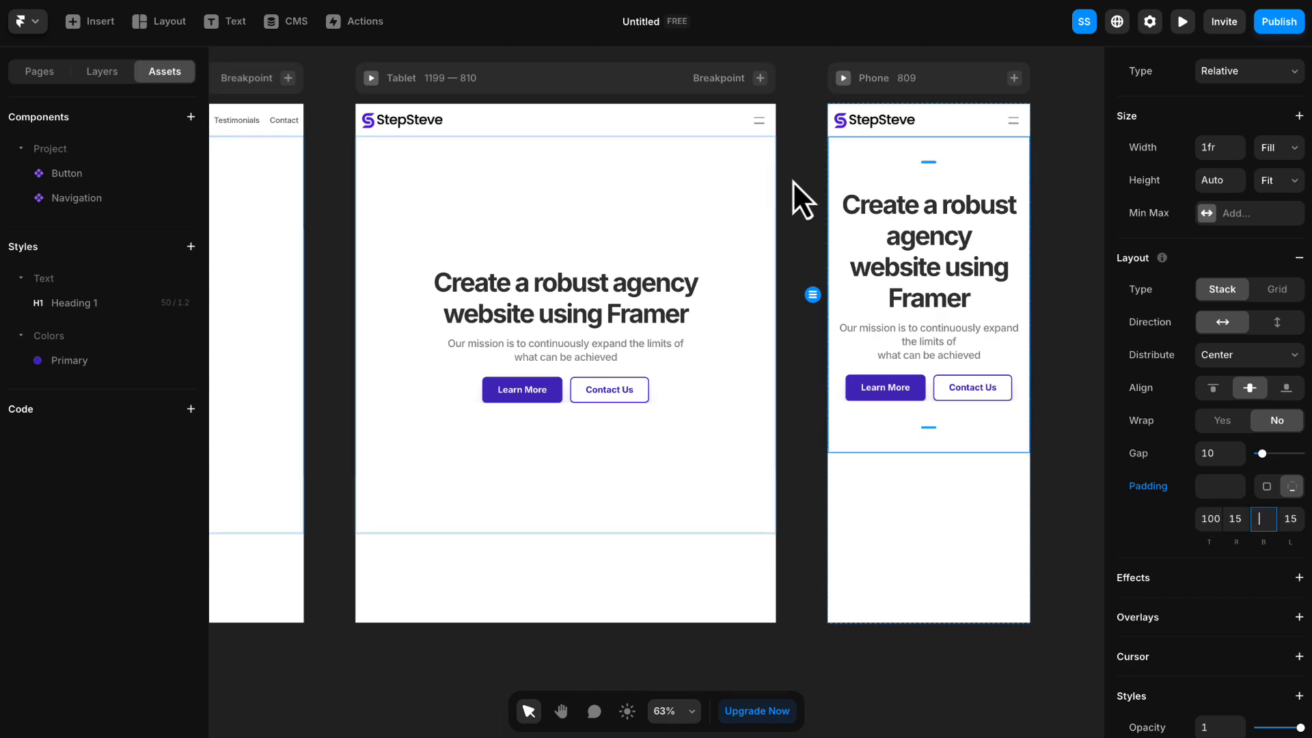
- Compare the hero heading and layout across the Desktop, Tablet and Phone breakpoints
ctrl+scroll(790, 179, down, 4)
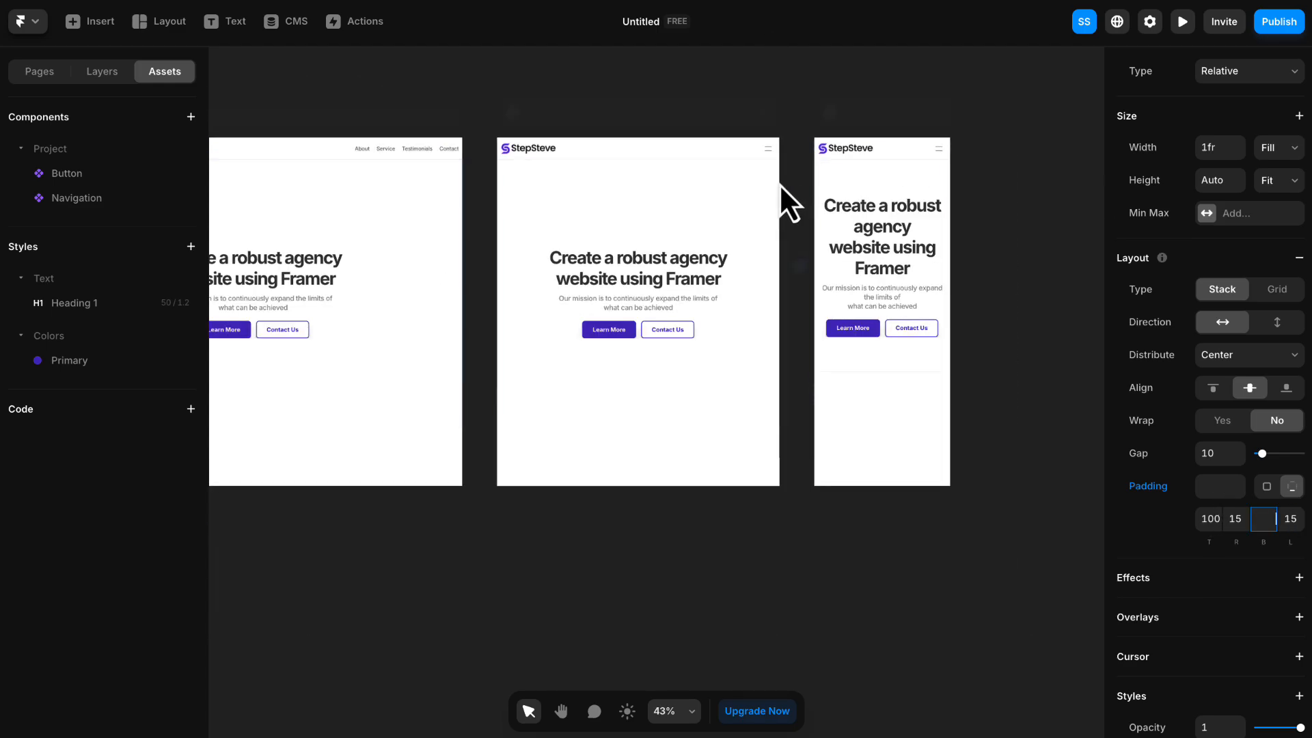
click(749, 187)
click(683, 99)
drag(683, 99, 861, 108)
click(1058, 212)
click(868, 249)
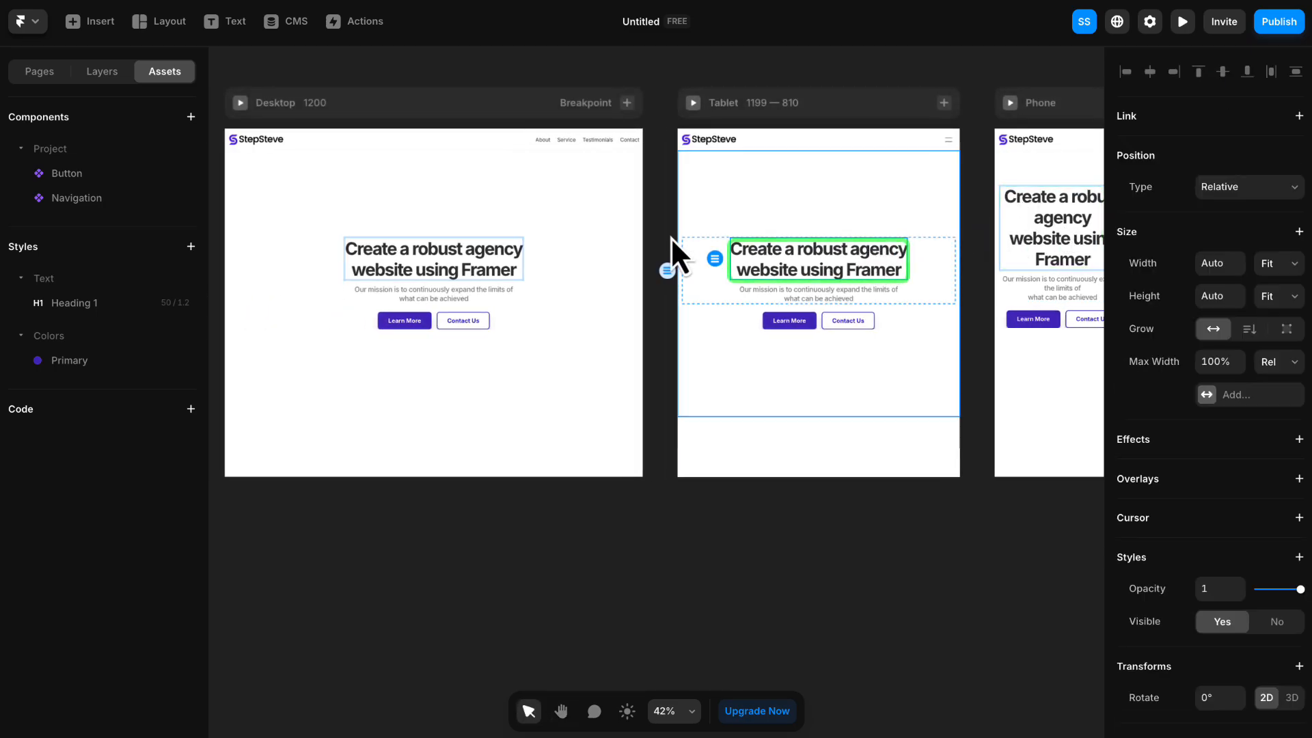
scroll(749, 101, down, 5)
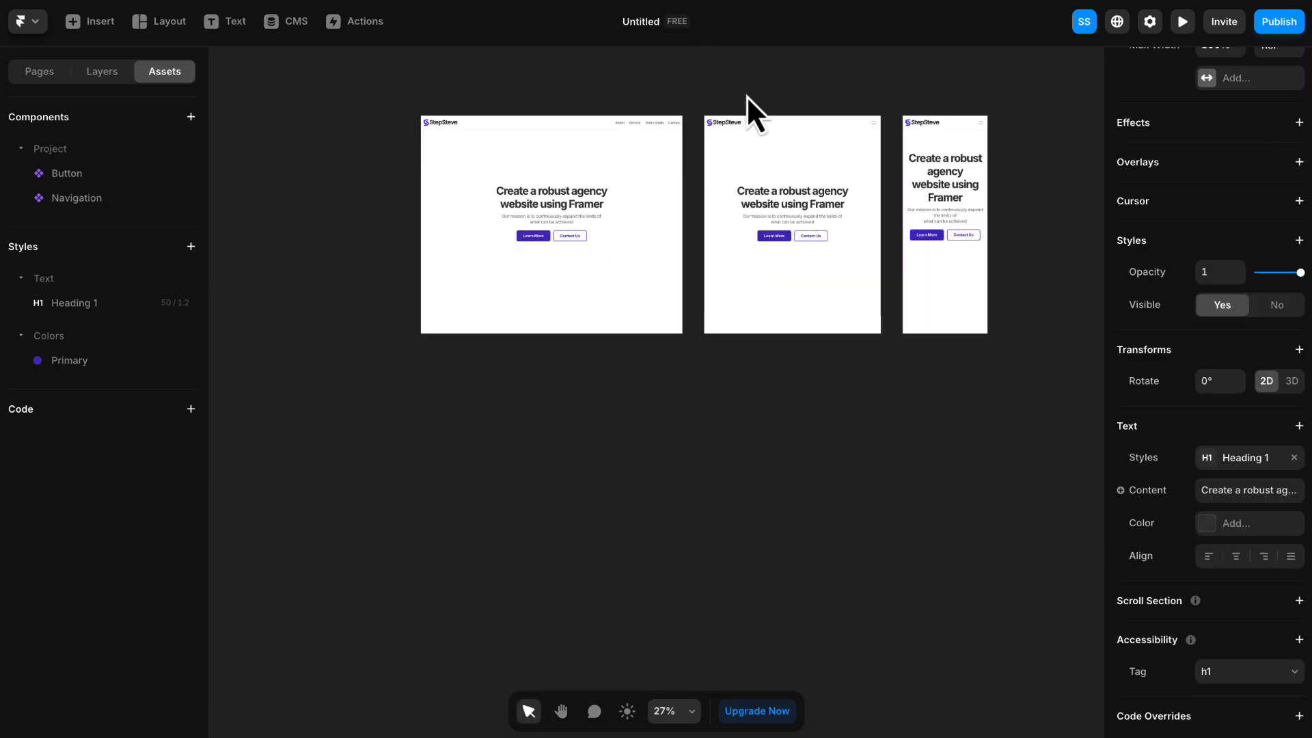
scroll(745, 100, up, 2)
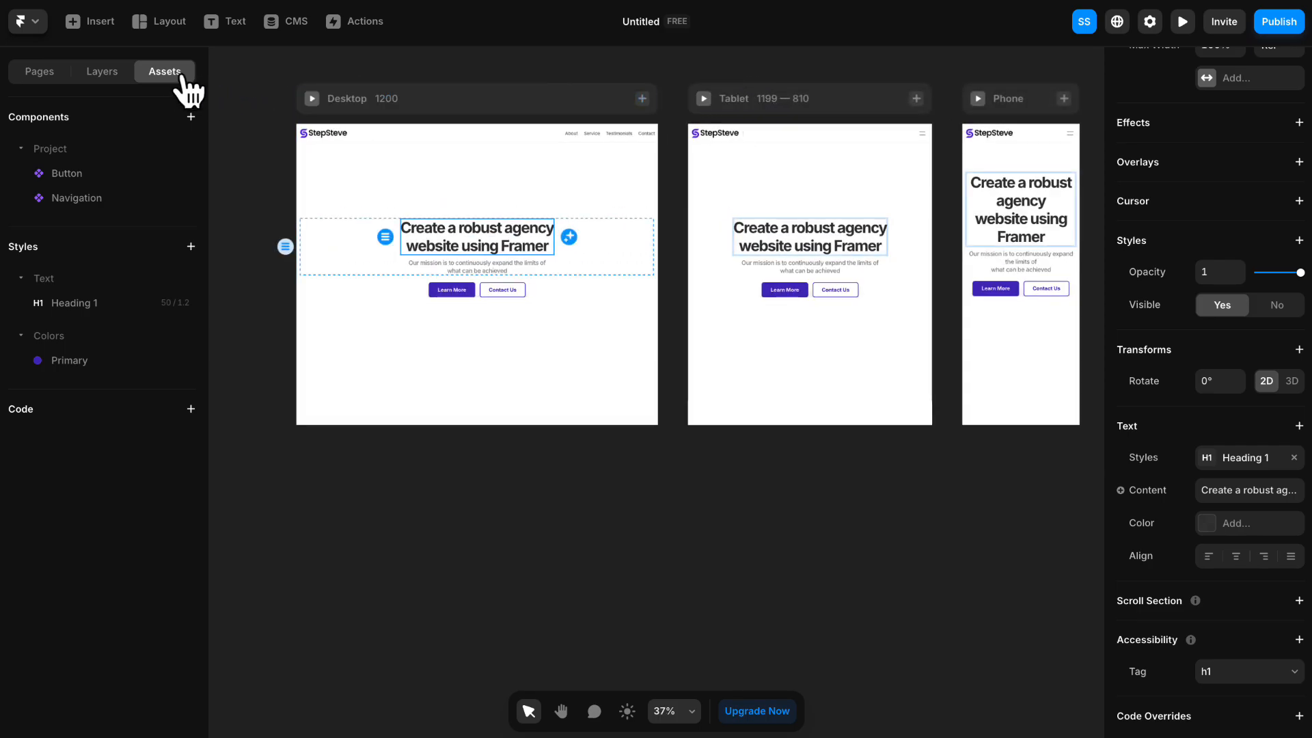
- Add responsive size breakpoints to the Heading 1 text style, keeping the default sizes, and close the style editor
click(75, 303)
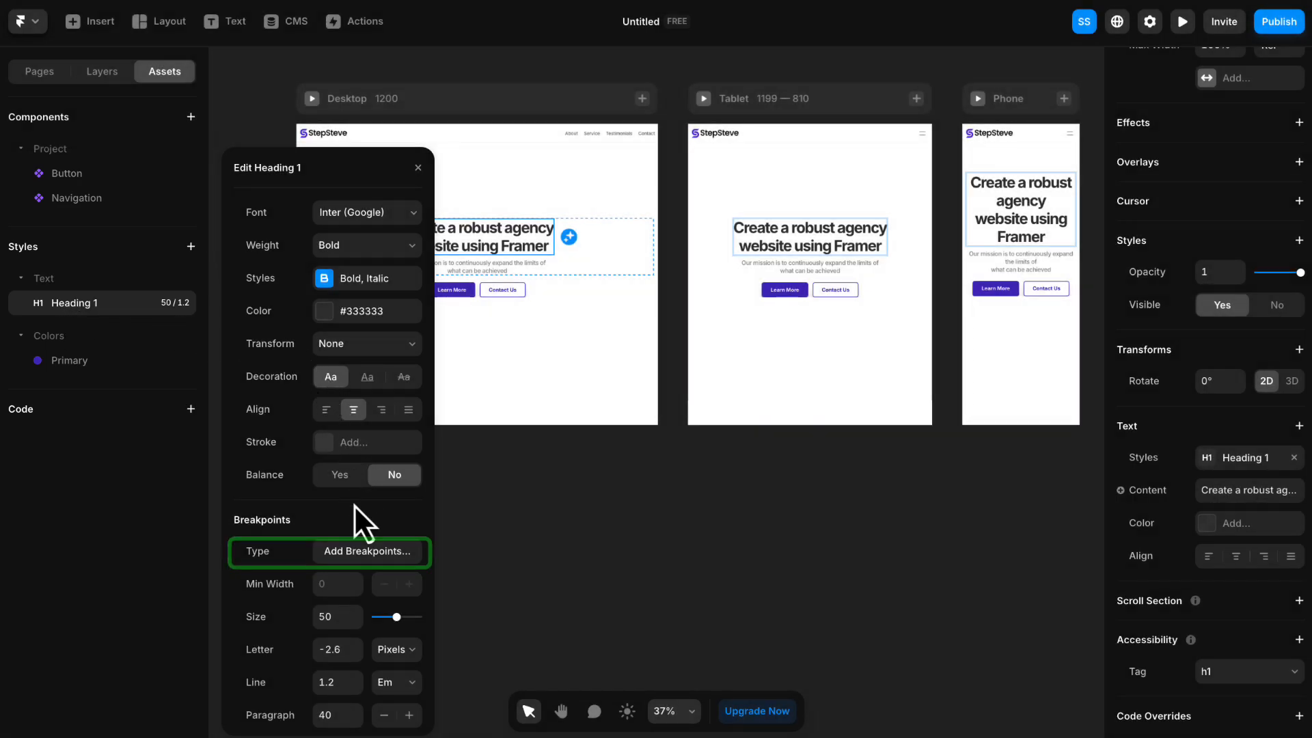
click(365, 553)
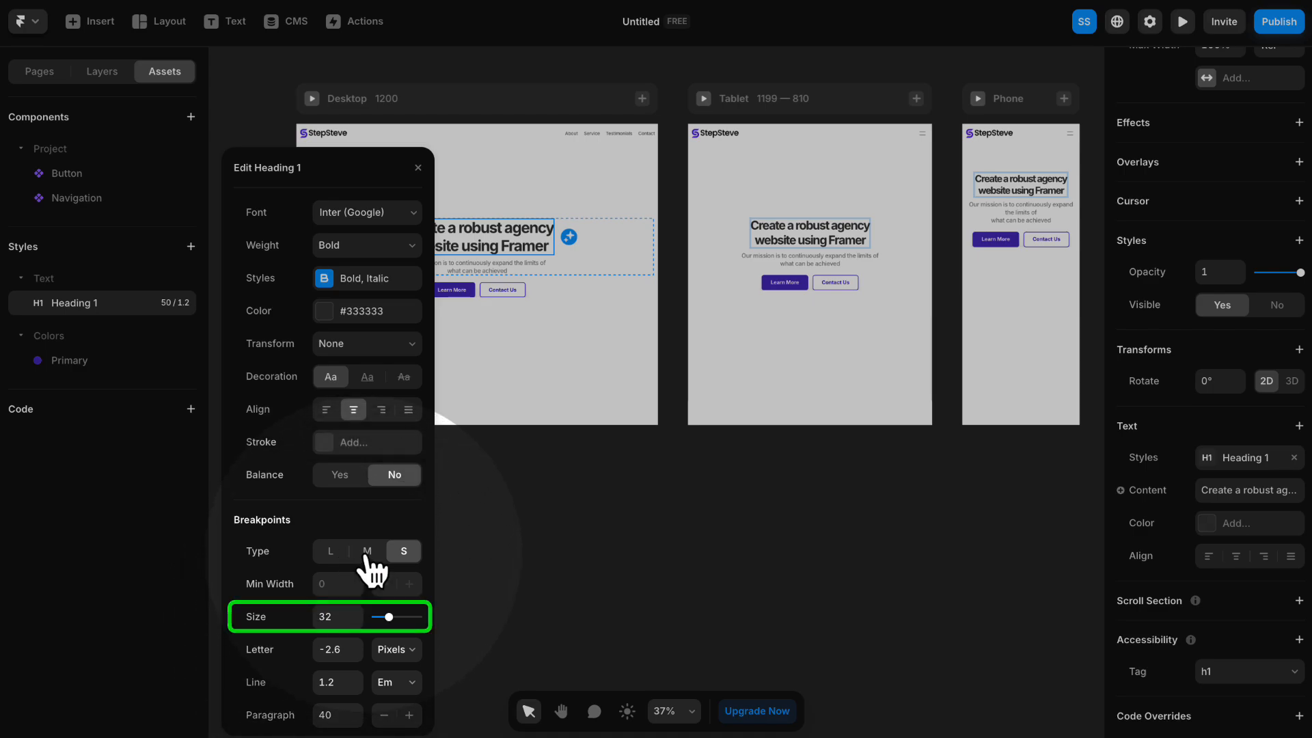
click(367, 551)
click(331, 551)
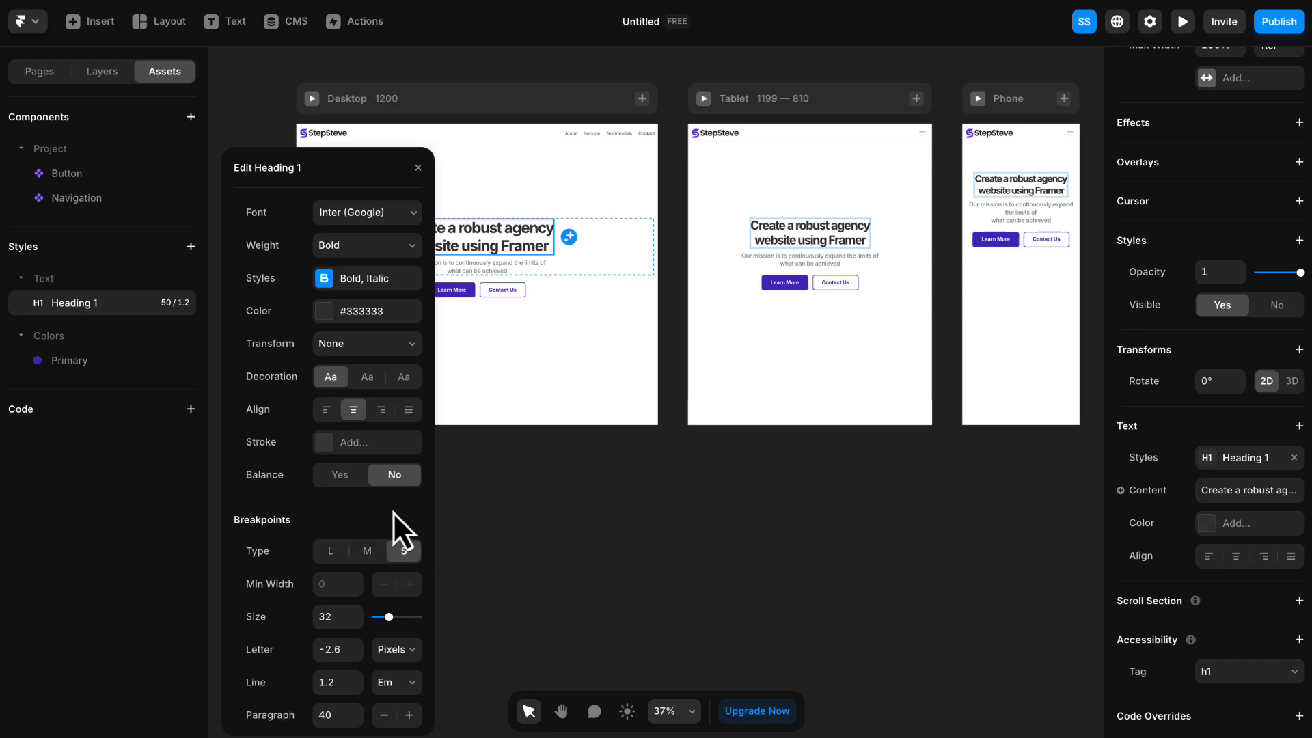
click(437, 202)
click(638, 502)
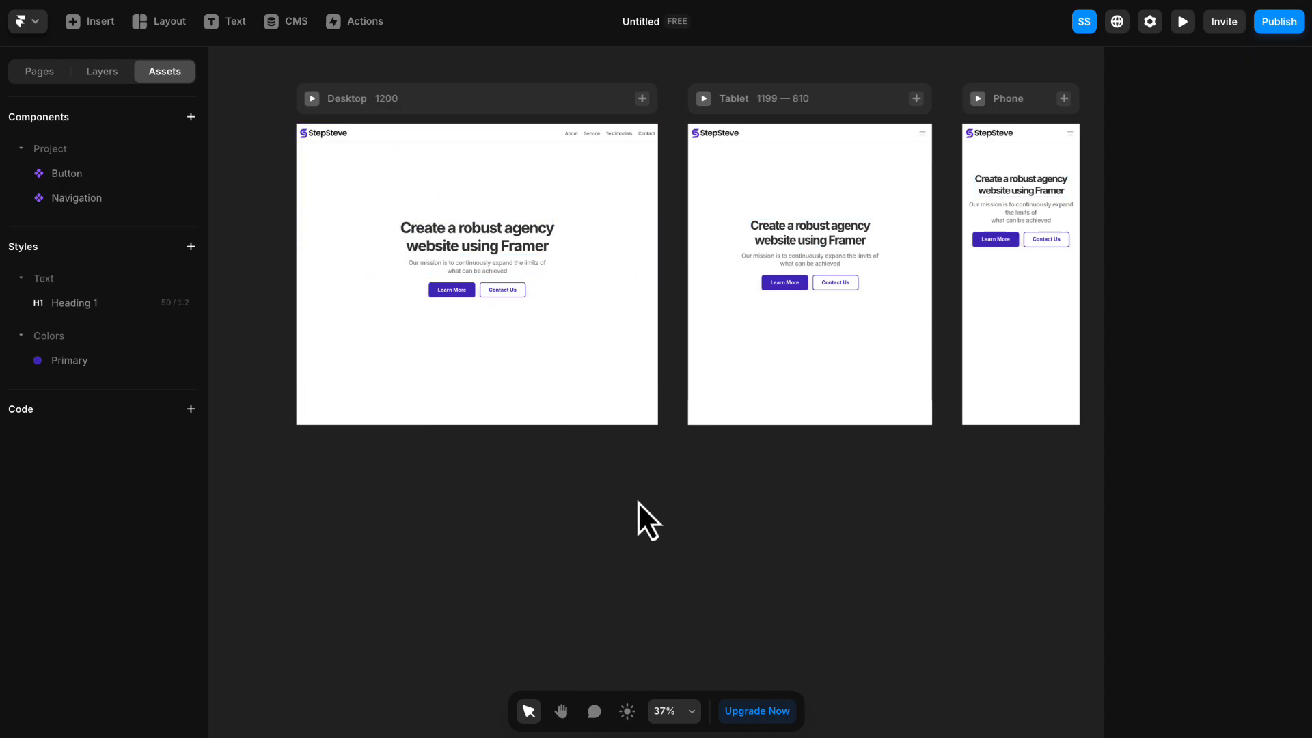
- Check how the responsive heading and hero section fit the Desktop, Tablet and Phone layouts
drag(791, 261, 731, 297)
scroll(673, 275, up, 1)
scroll(673, 275, up, 3)
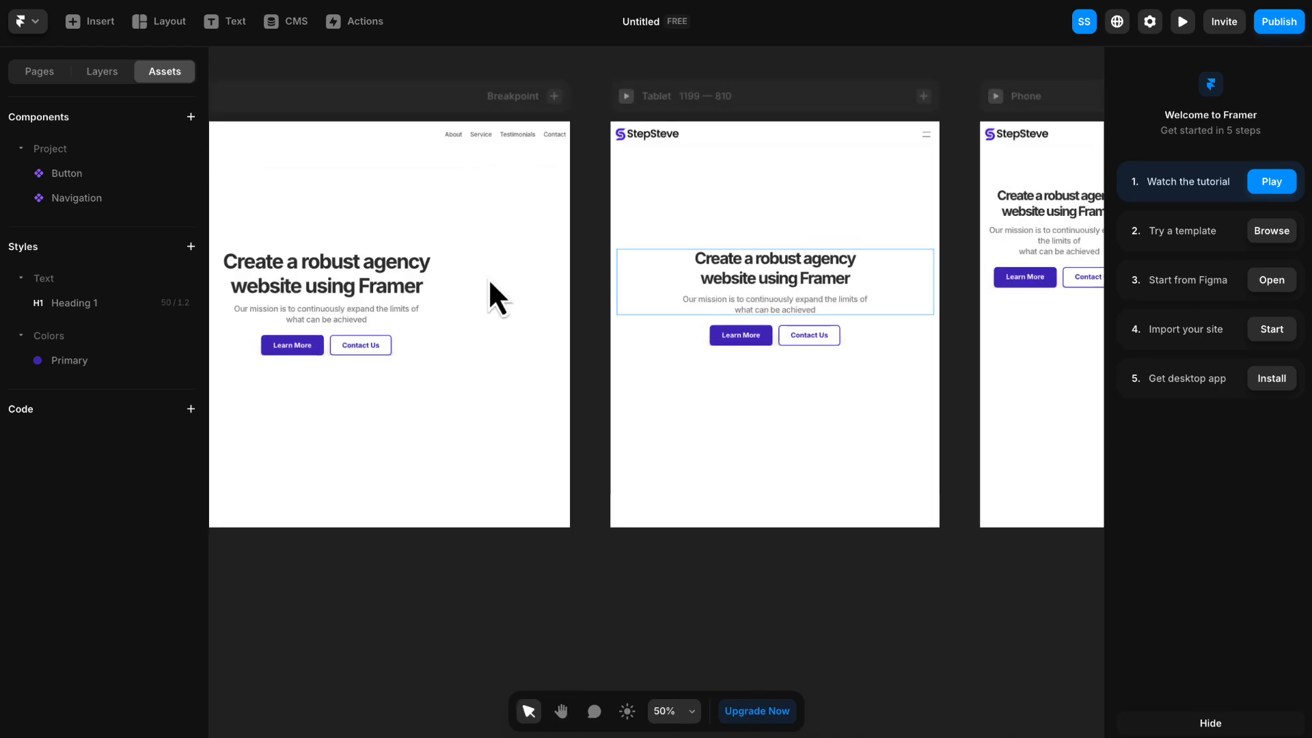
drag(382, 77, 568, 94)
scroll(754, 331, up, 3)
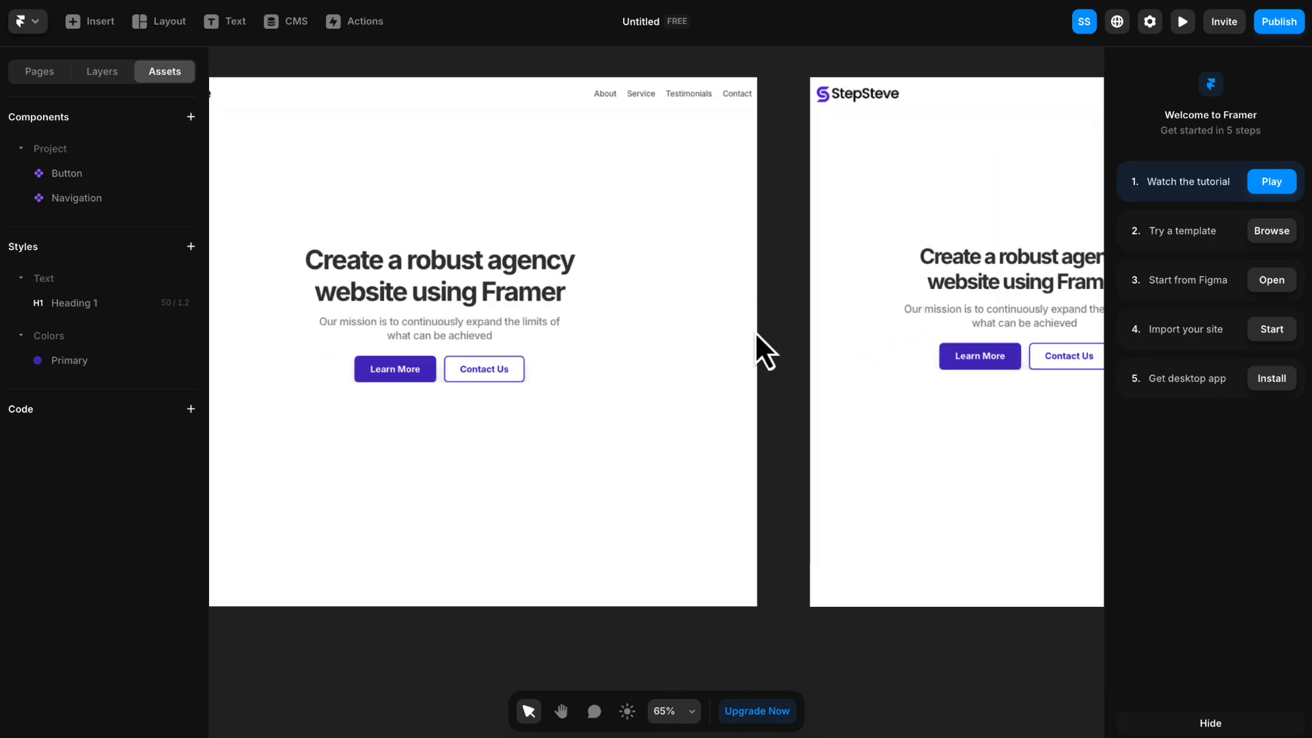
drag(812, 340, 402, 337)
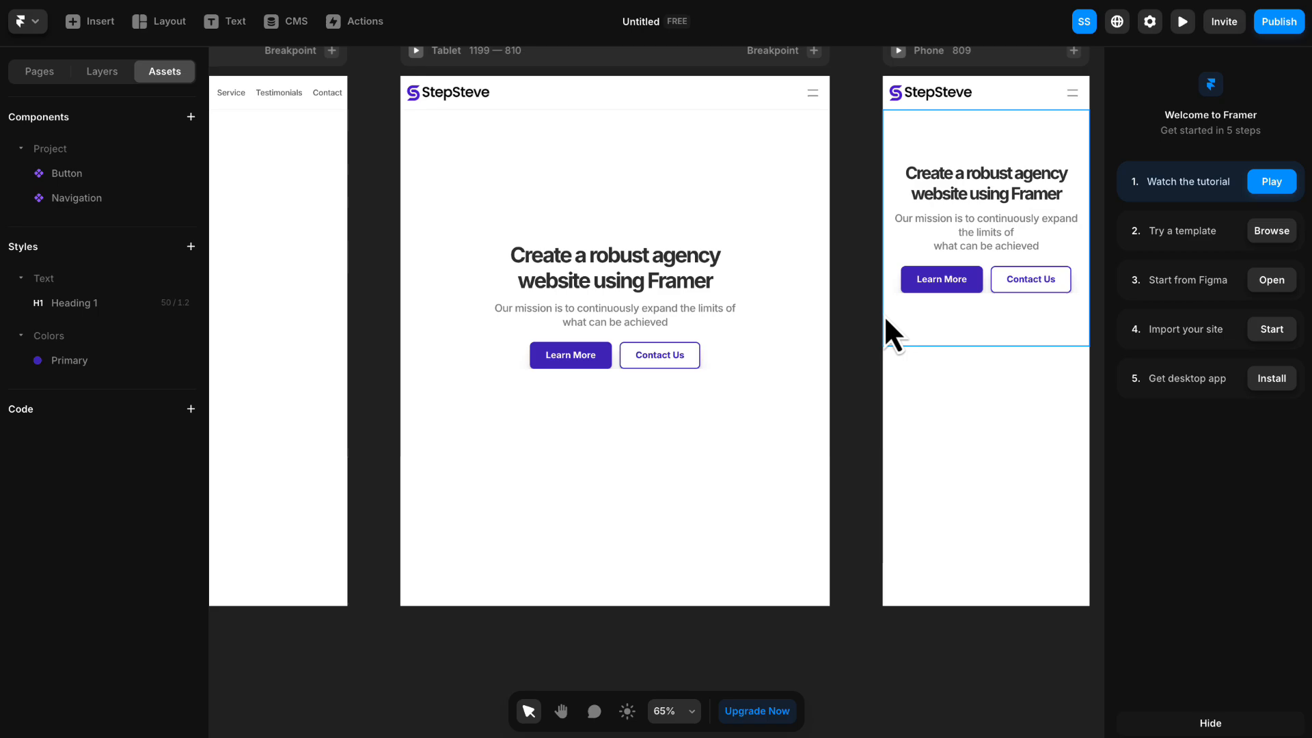
drag(886, 328, 835, 337)
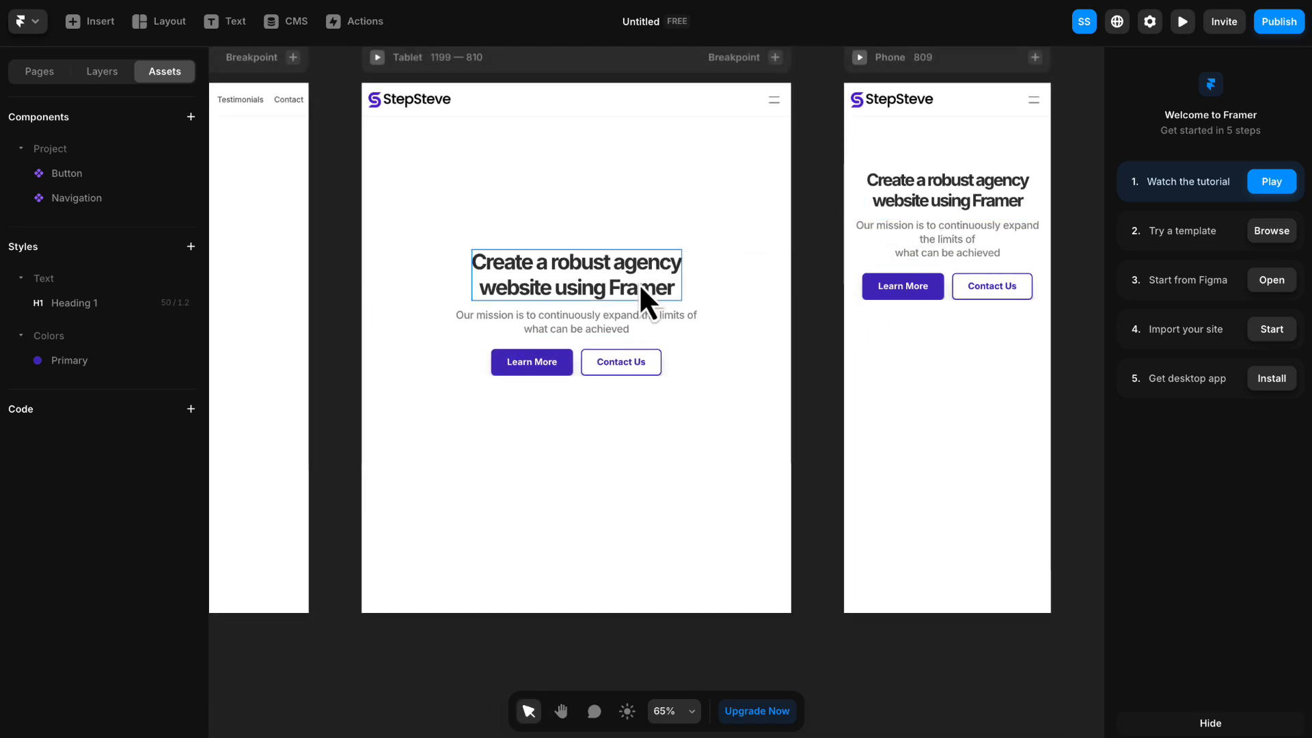
drag(371, 309, 1017, 352)
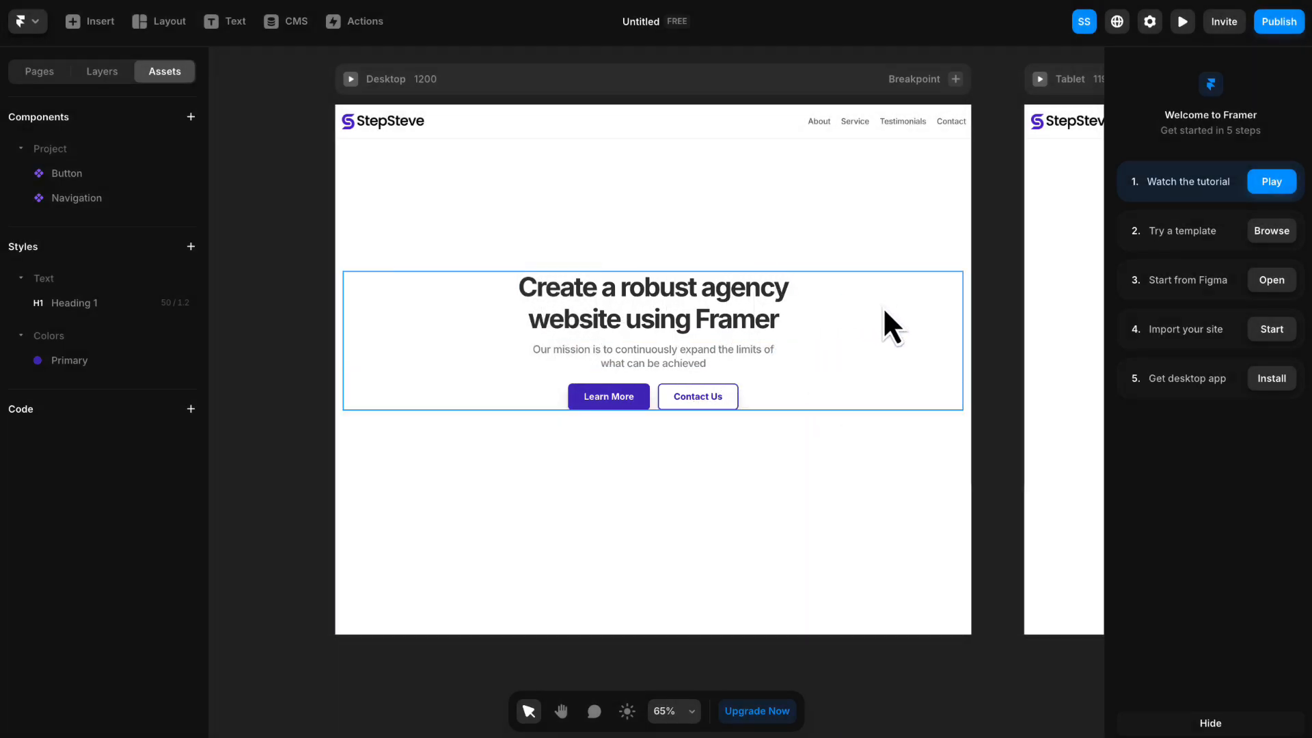
scroll(887, 305, down, 1)
scroll(890, 304, down, 1)
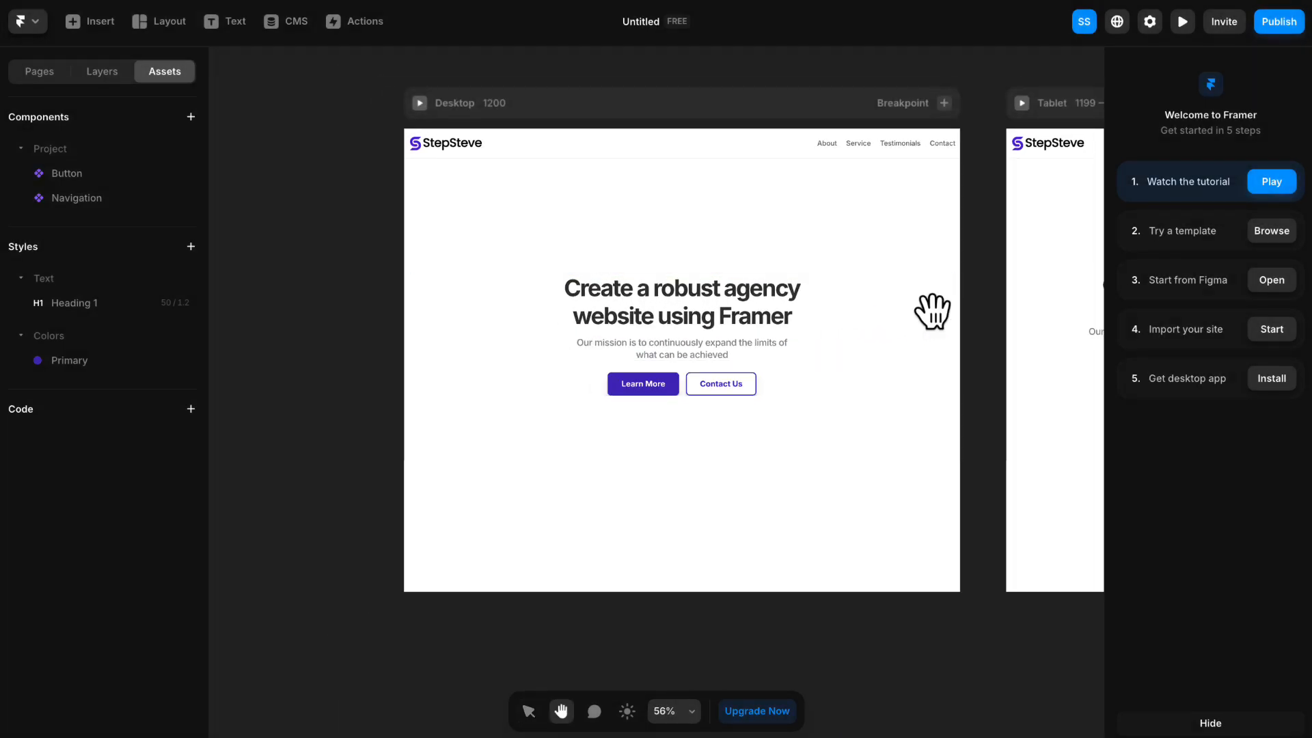
- Switch to the tutorial checklist page, tick 1-5 Saving and Applying Color Styles, and review the About section's checklist
drag(932, 313, 829, 313)
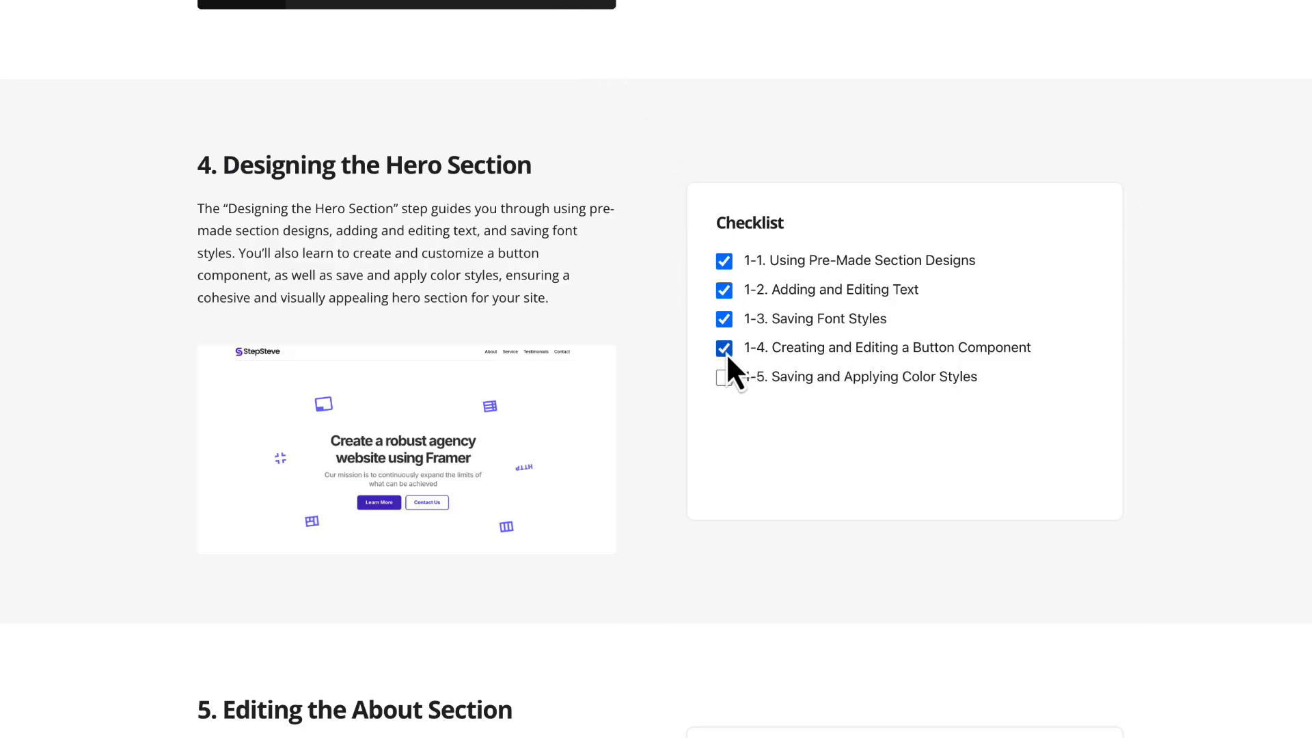
click(725, 378)
scroll(636, 304, down, 10)
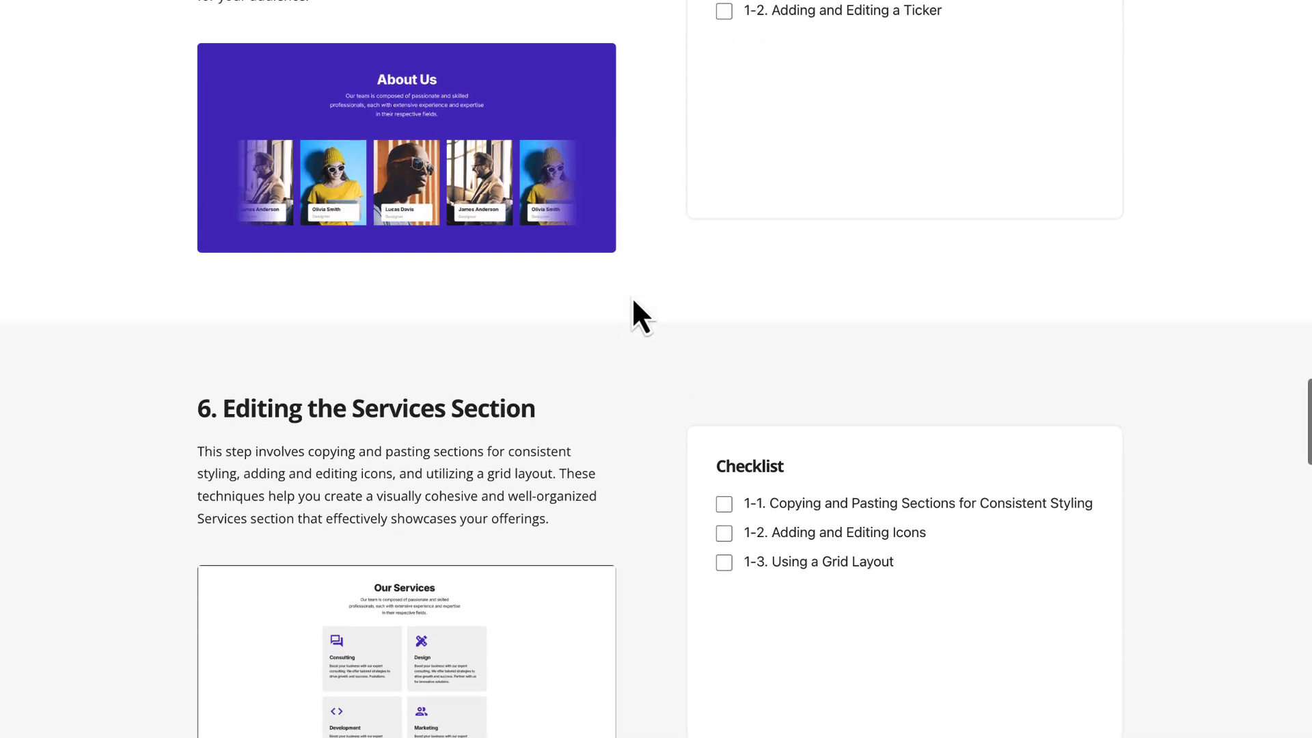
scroll(633, 301, up, 5)
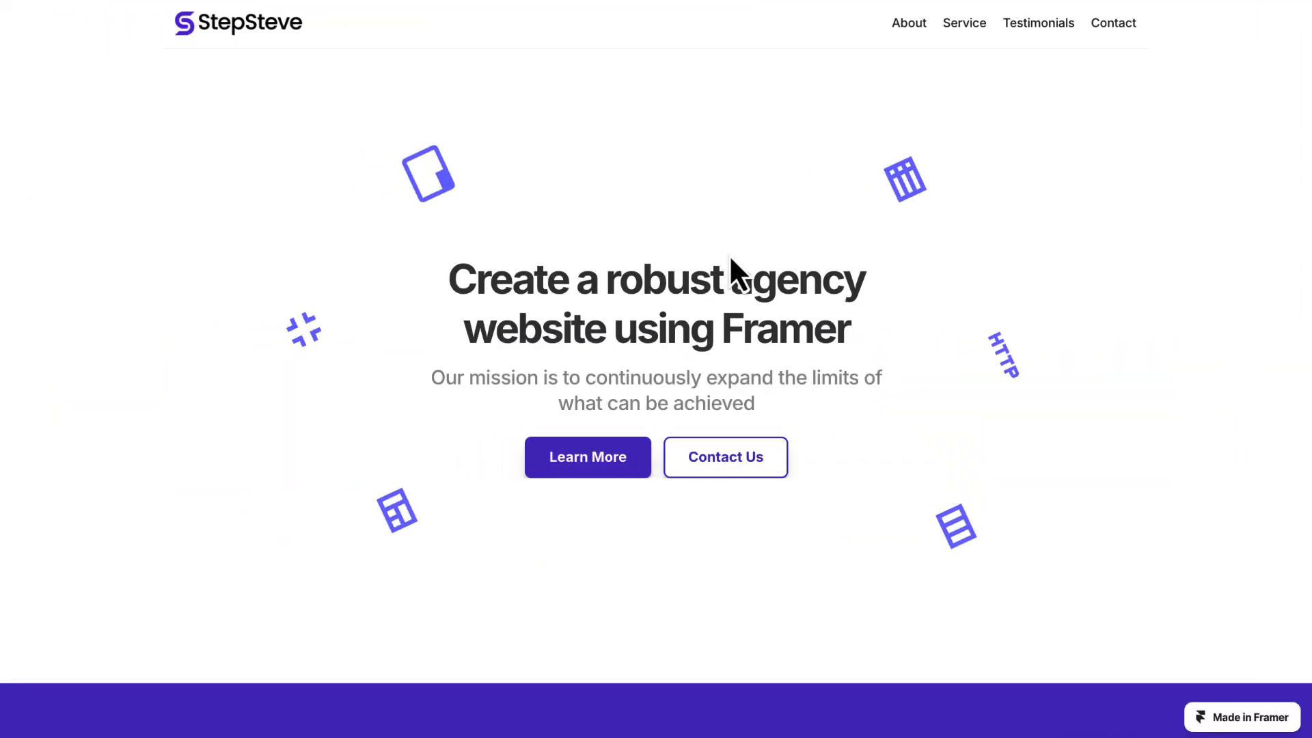
scroll(734, 270, down, 5)
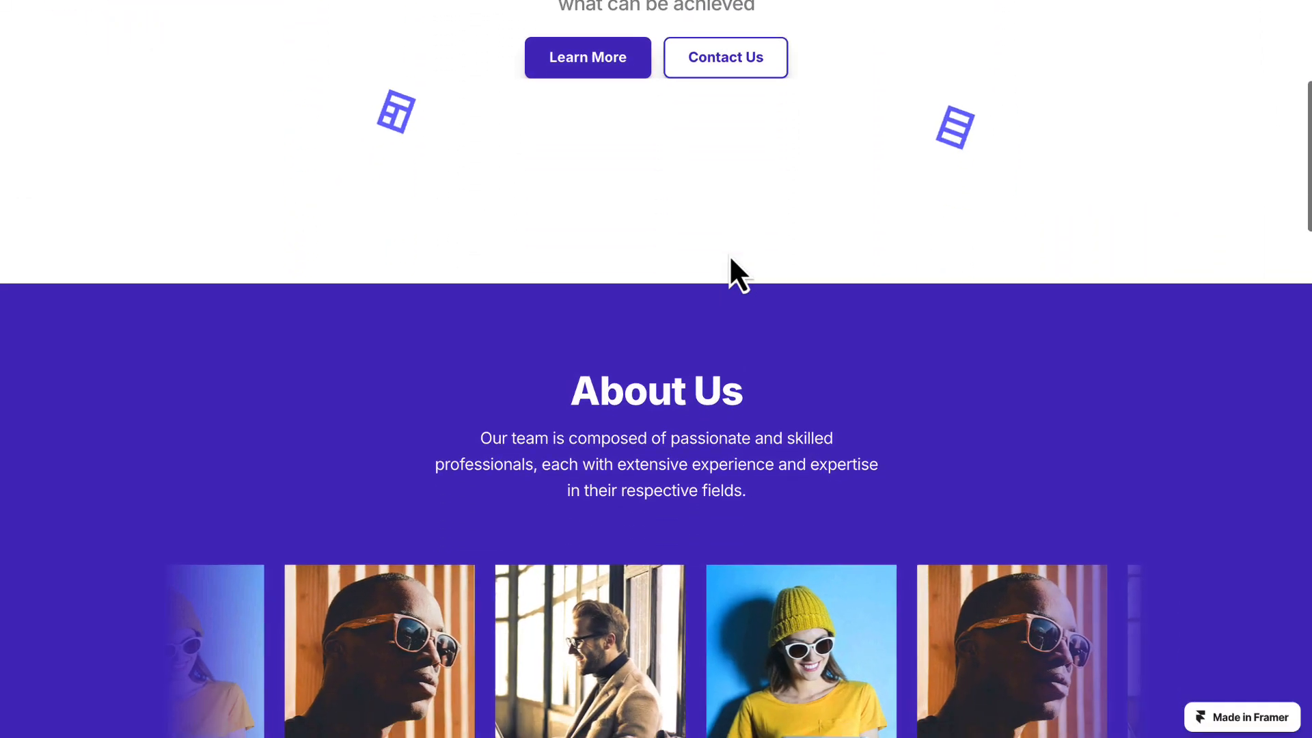
- Examine the About Us section's heading, description and team ticker on the finished example site
scroll(730, 263, down, 3)
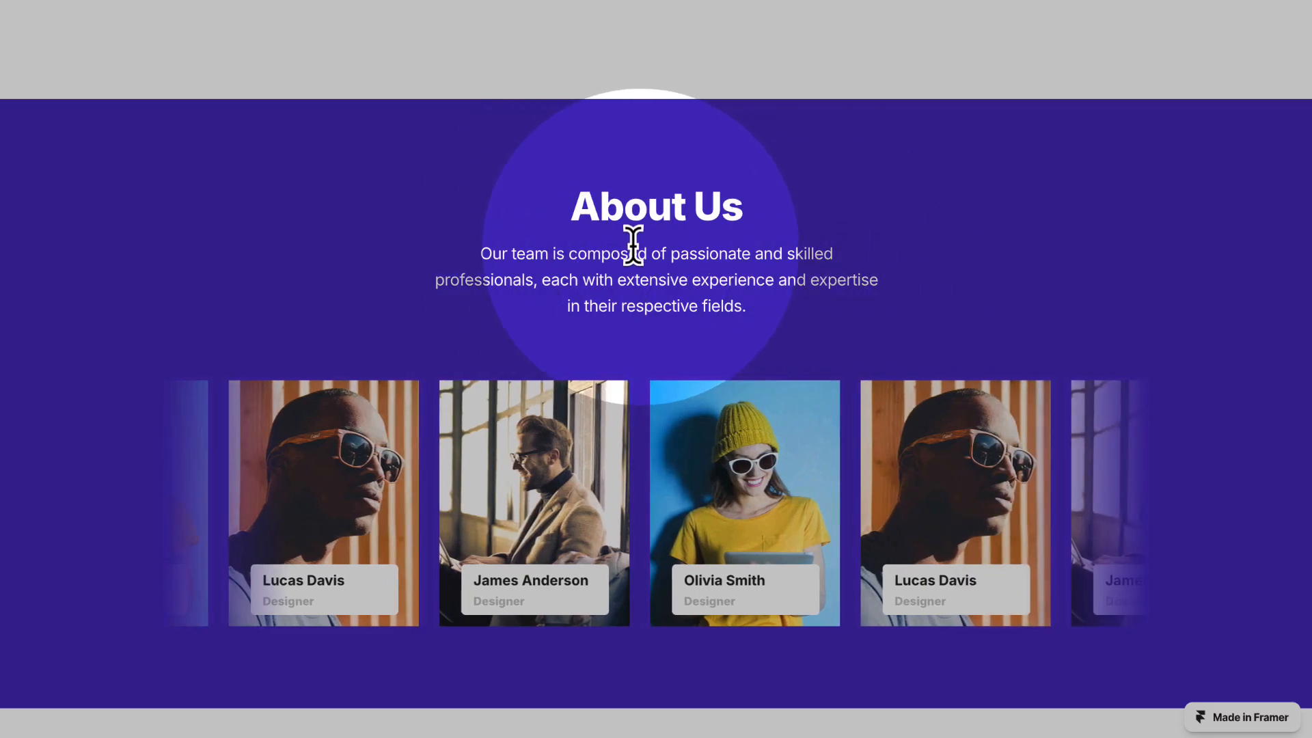
scroll(711, 244, down, 1)
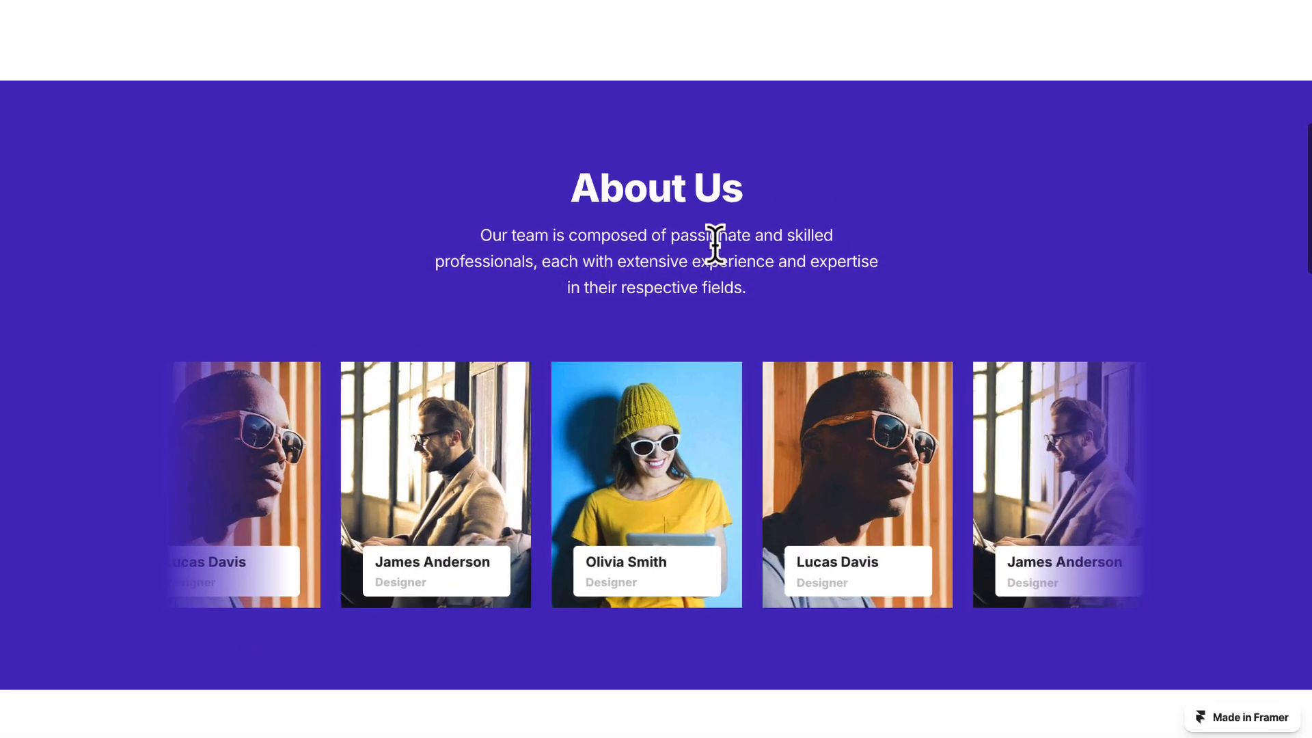
scroll(716, 244, down, 2)
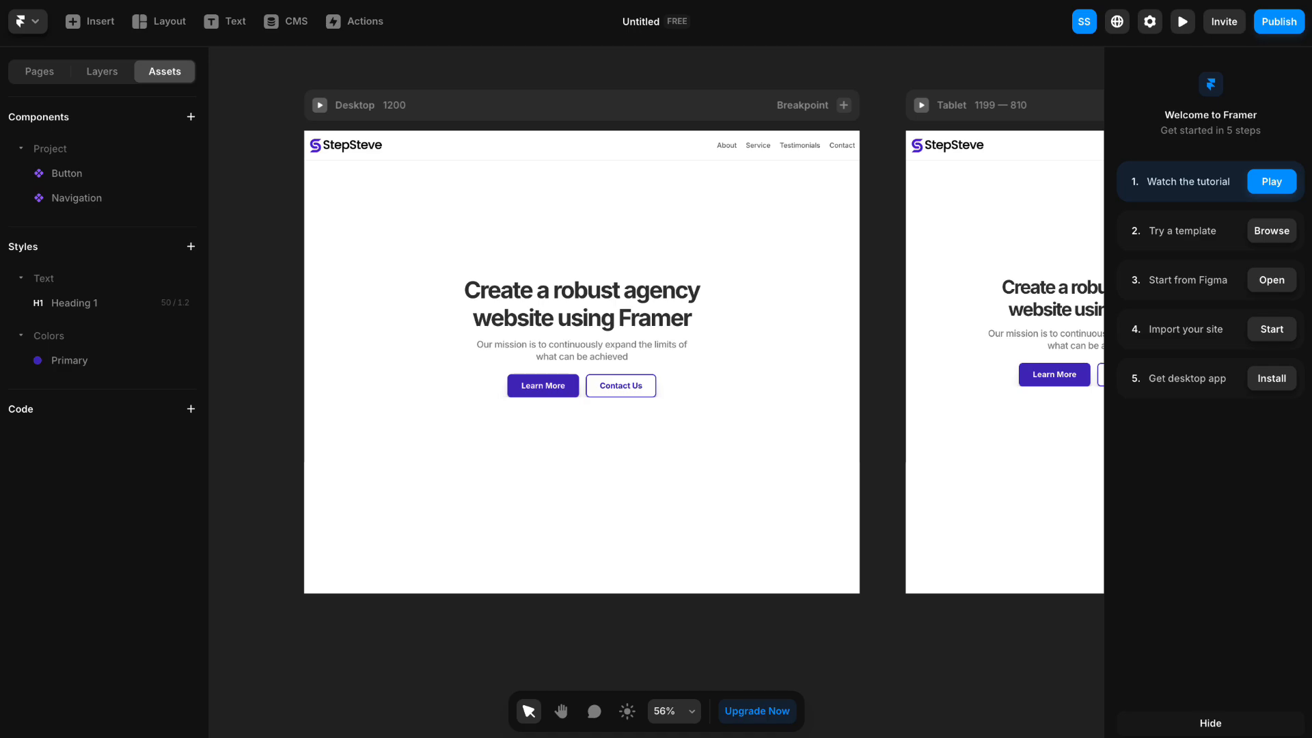
- Return to the Framer project and draw a frame about 889 by 294 across the lower edge of the Desktop page
key(space)
drag(284, 239, 379, 203)
key(space)
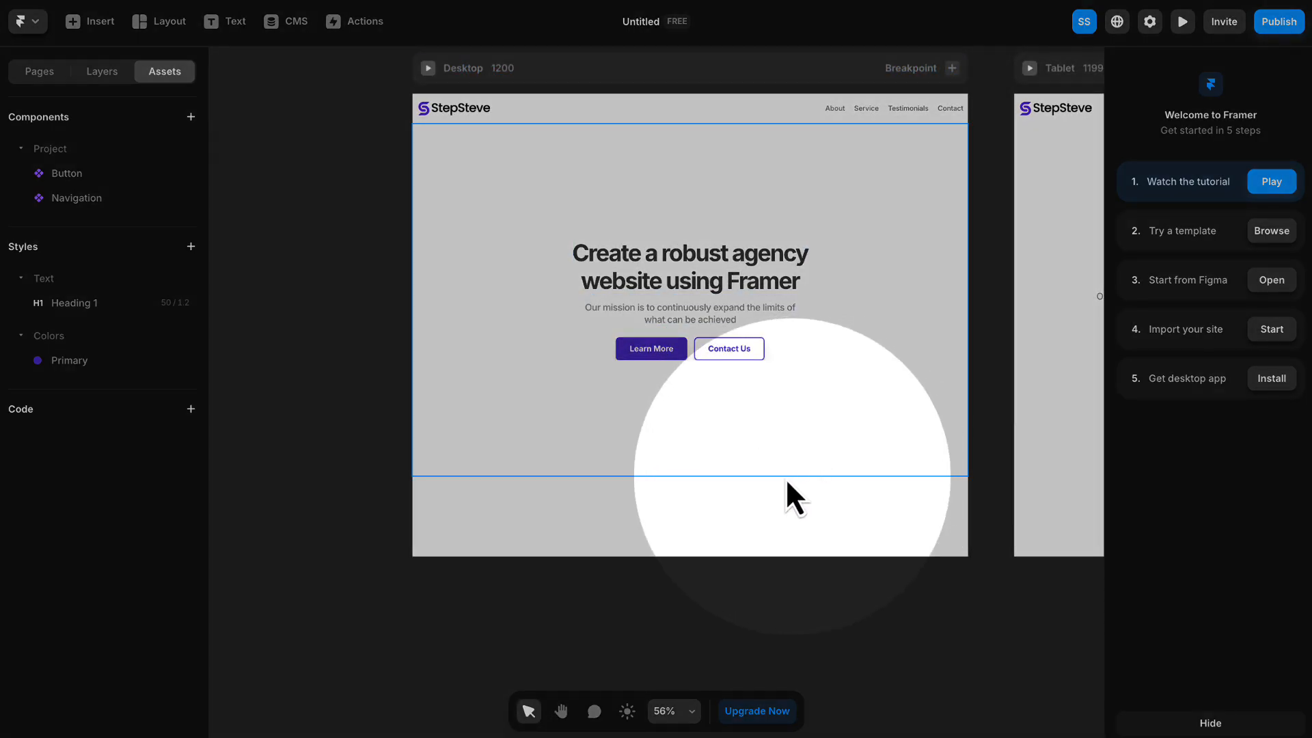
click(156, 21)
click(179, 68)
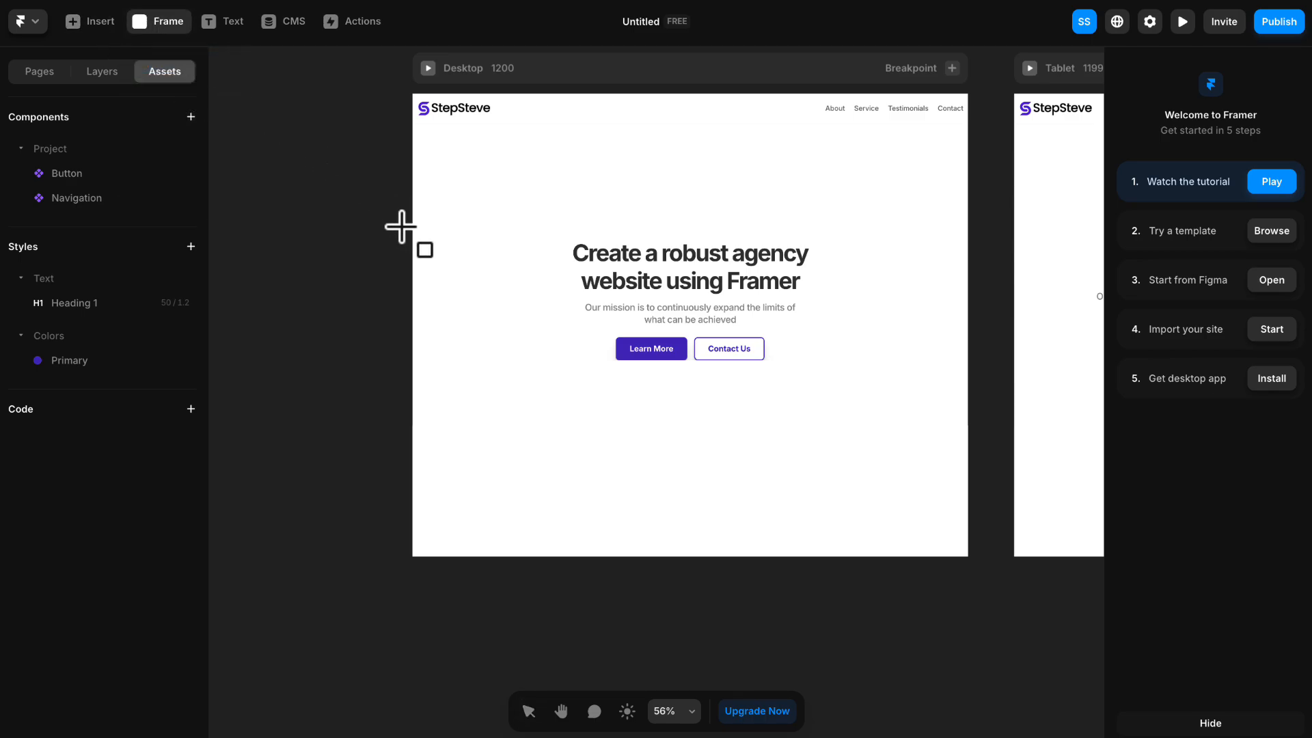
mouse_move(486, 470)
mouse_down()
mouse_move(593, 522)
mouse_move(897, 605)
mouse_up()
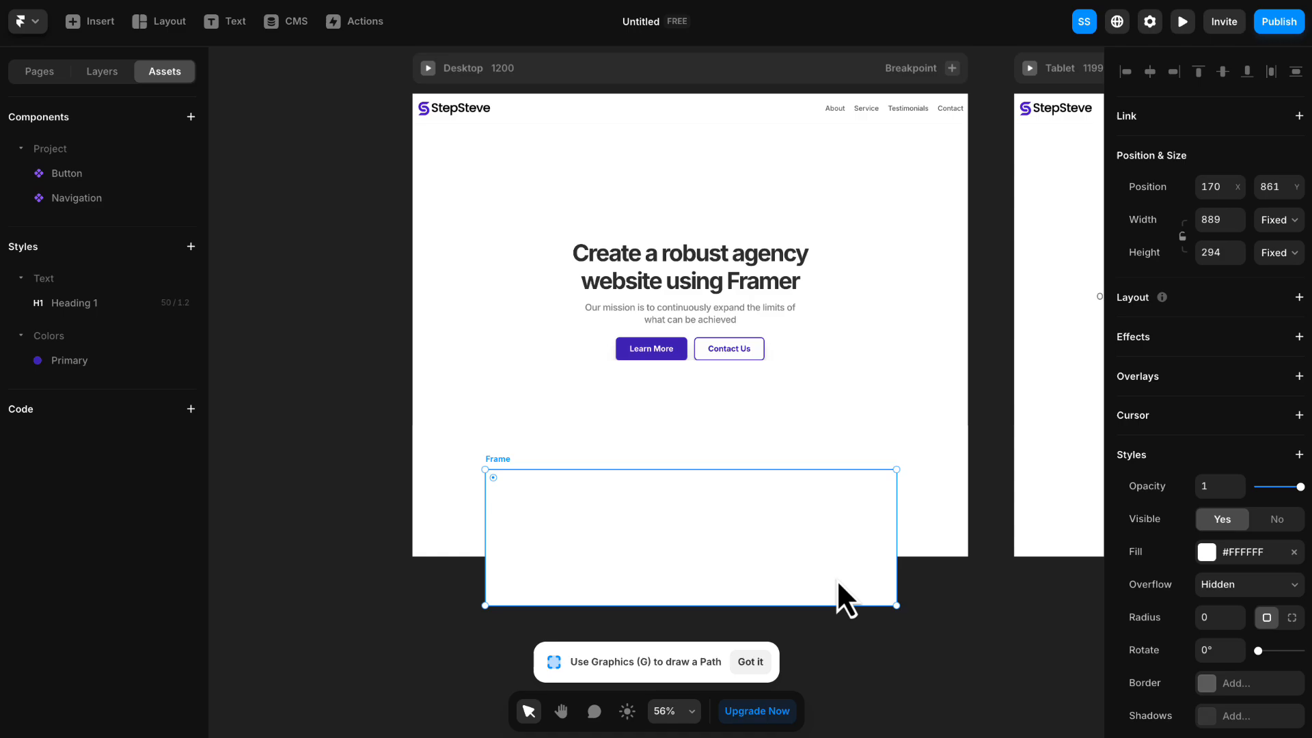
drag(838, 583, 836, 568)
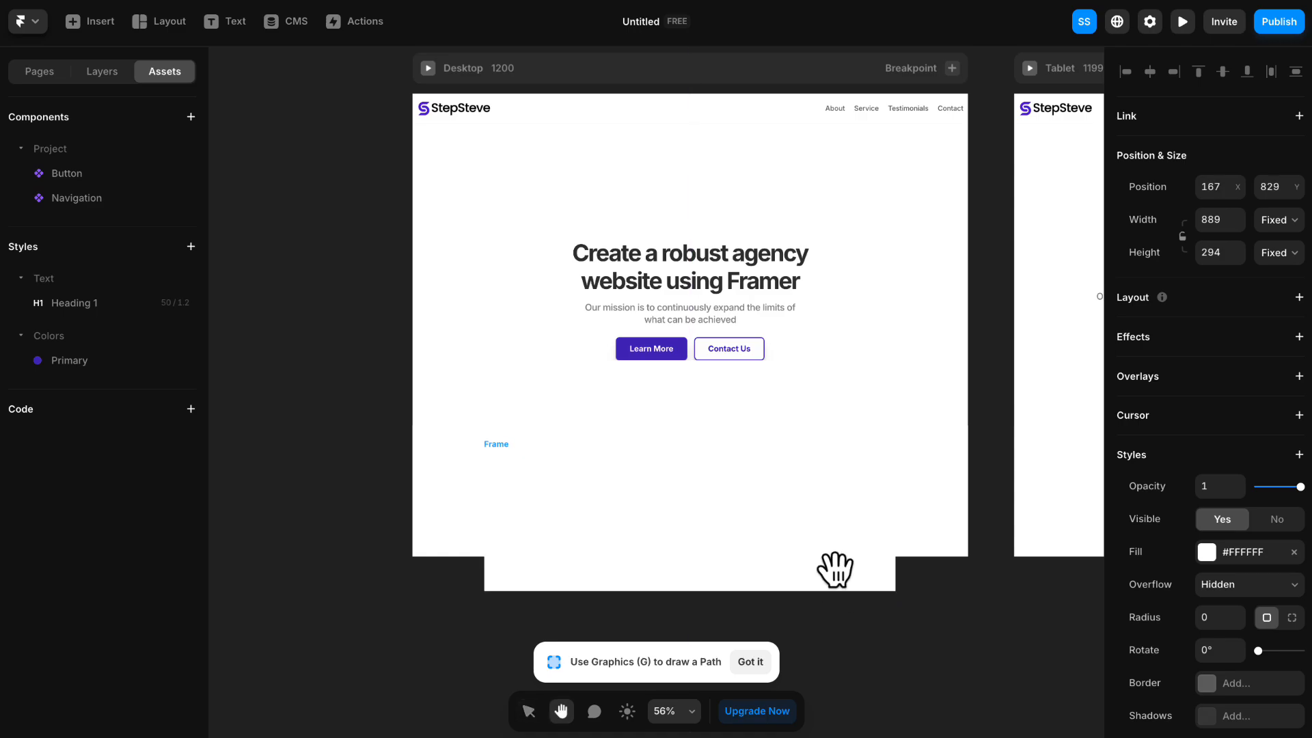
drag(834, 565, 776, 574)
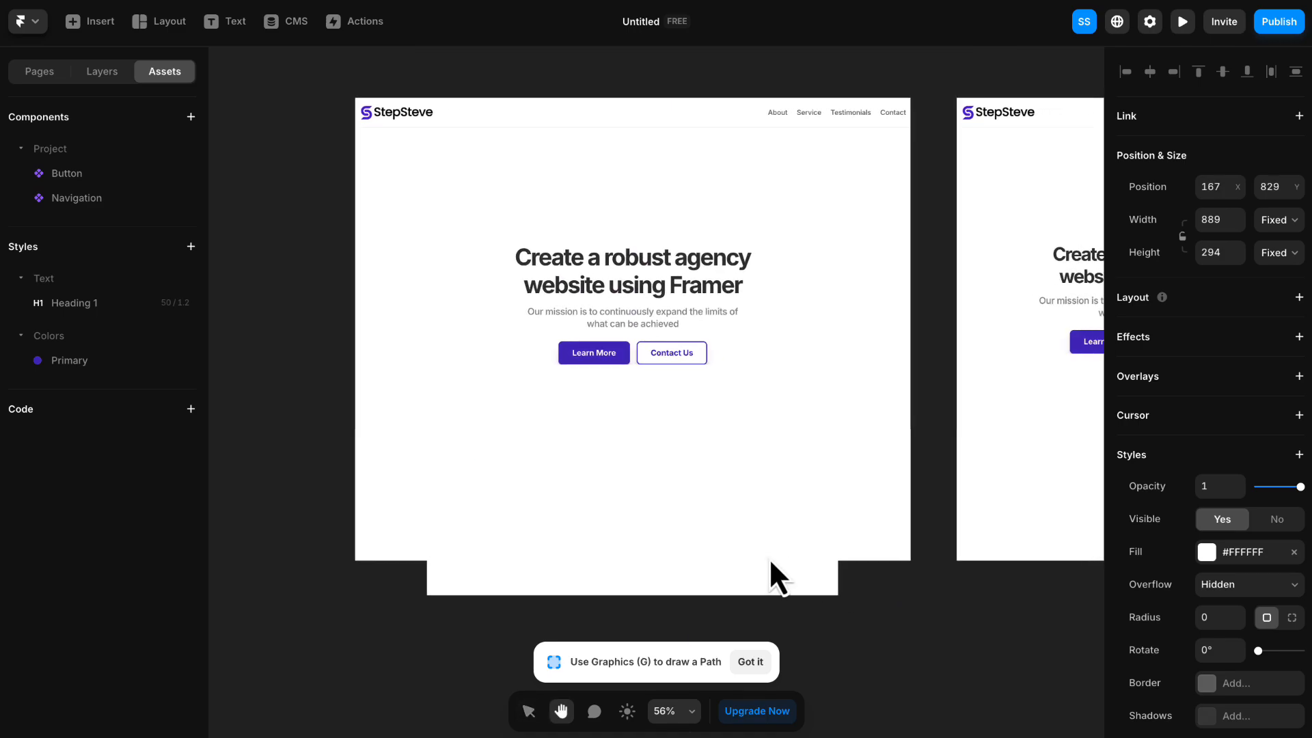
- Fill the new frame with the Primary color style and place it in the Desktop page directly below the hero section
click(1209, 554)
click(938, 711)
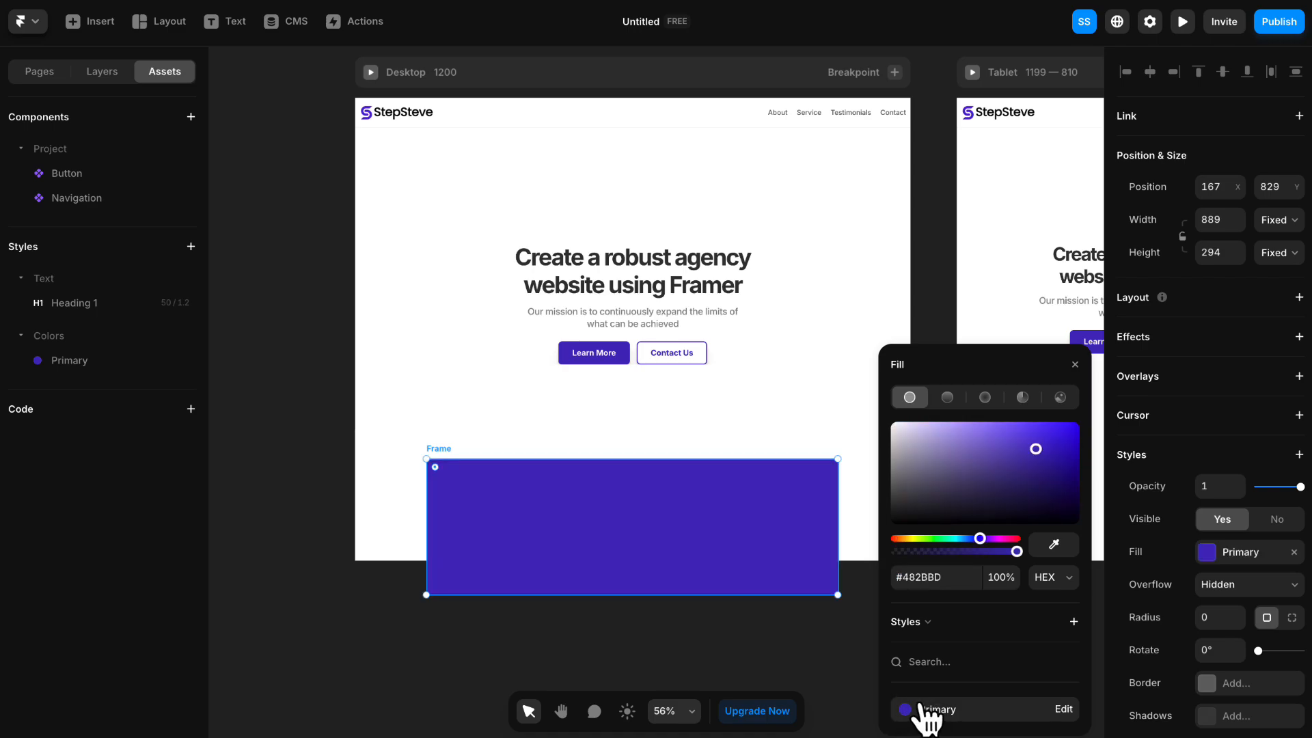
click(1076, 366)
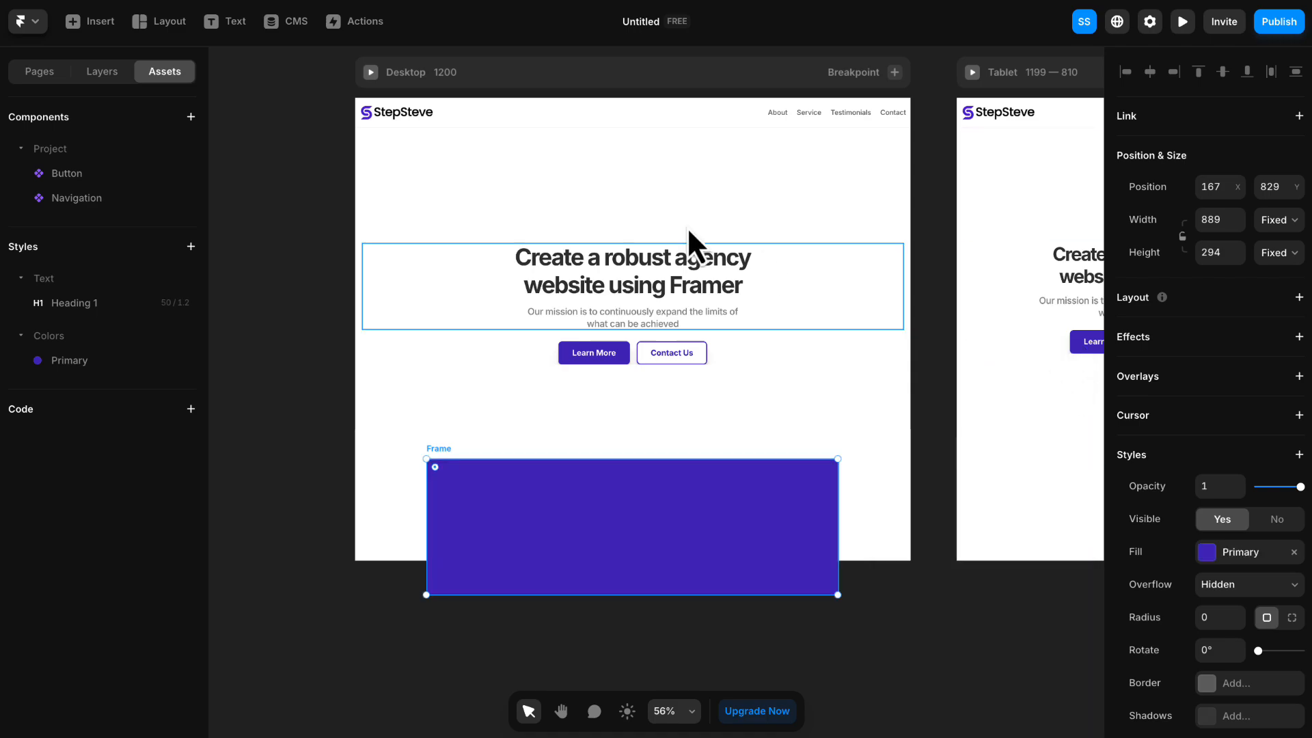
drag(644, 592, 654, 547)
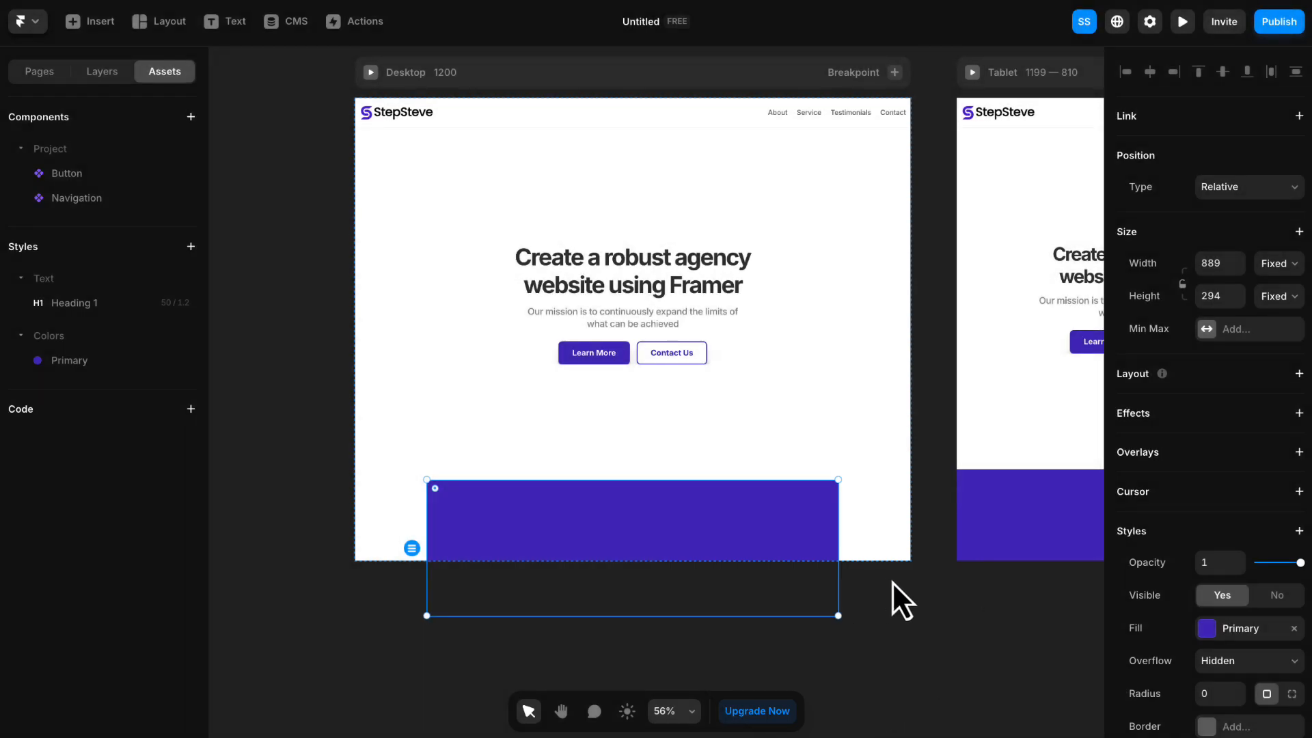
- Set the Desktop breakpoint's height to 5000, keeping the Fixed height type
key(space)
drag(898, 610, 872, 637)
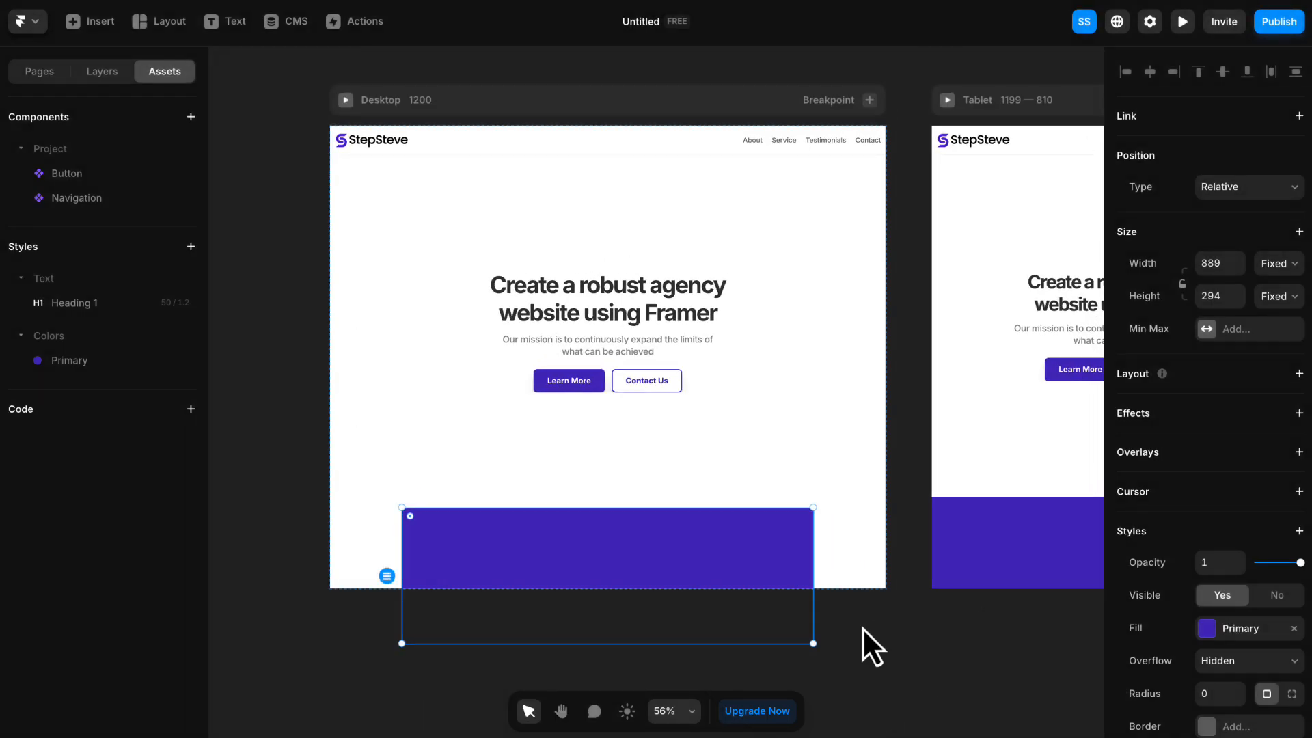
click(443, 106)
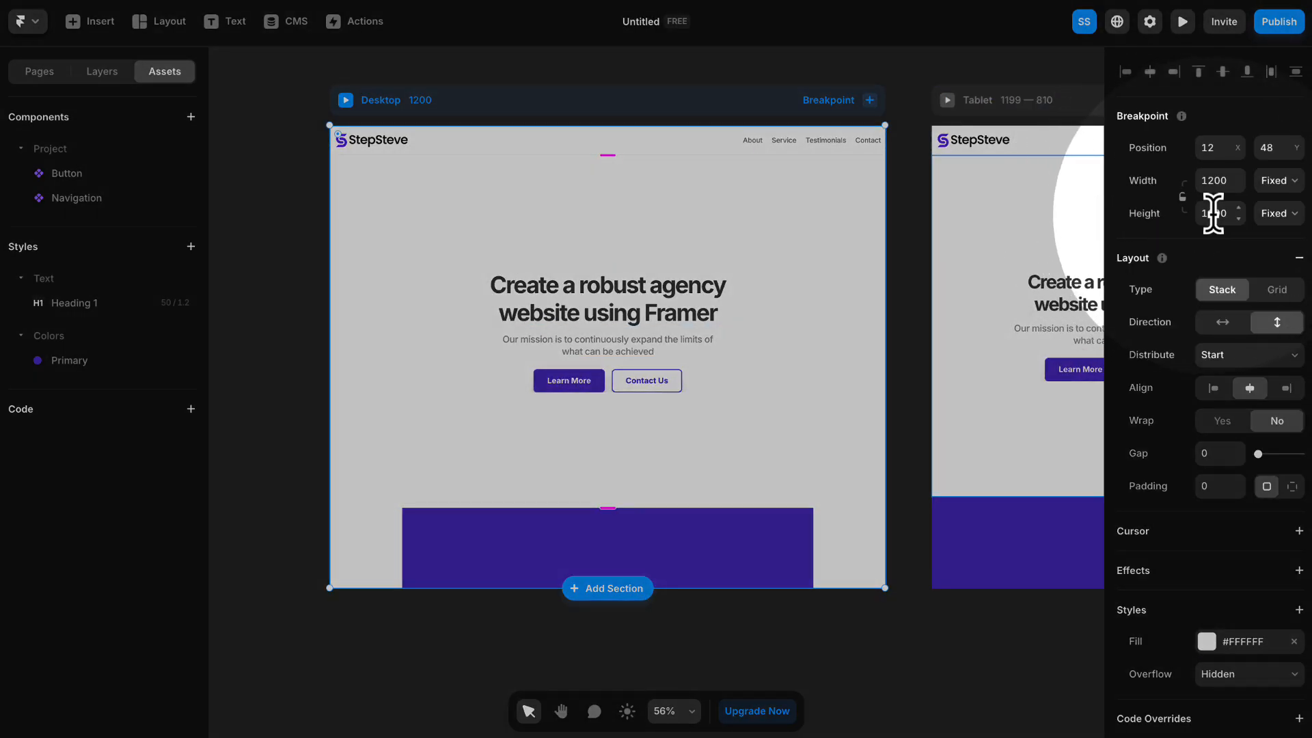
click(1214, 213)
text(5000)
key(Return)
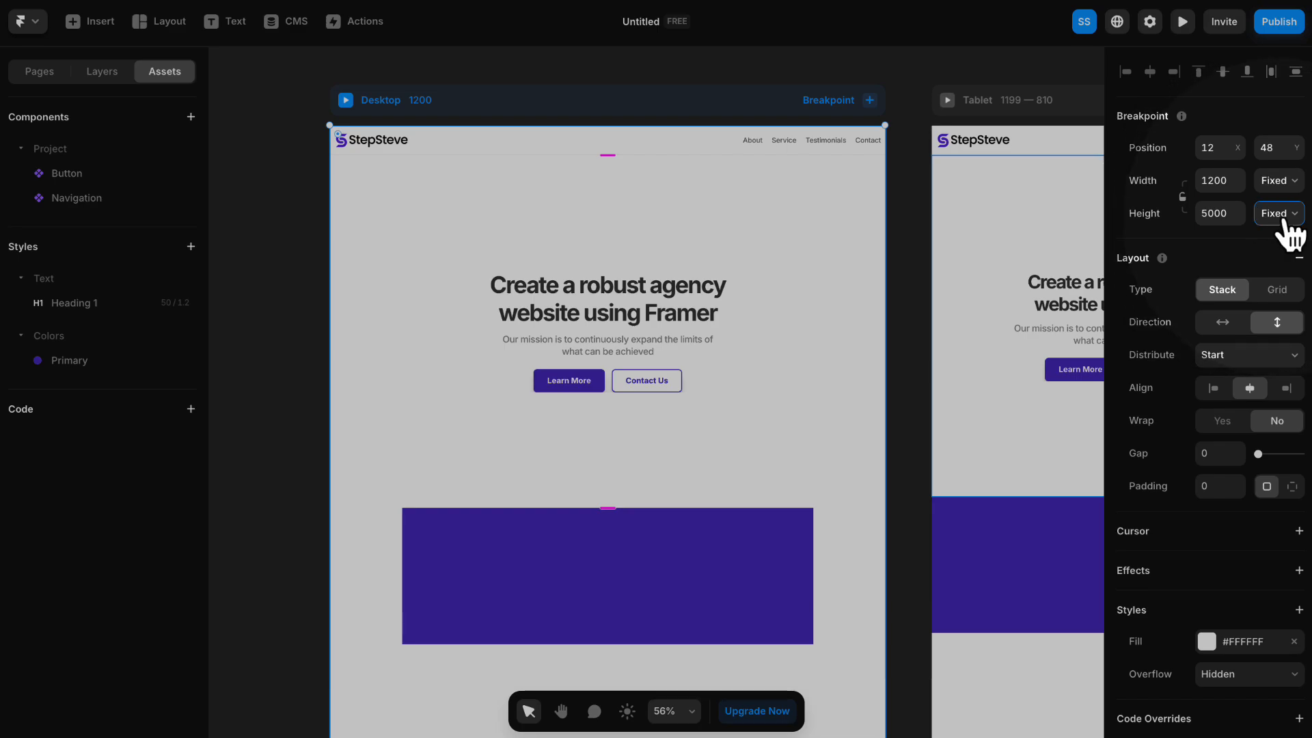
click(1278, 215)
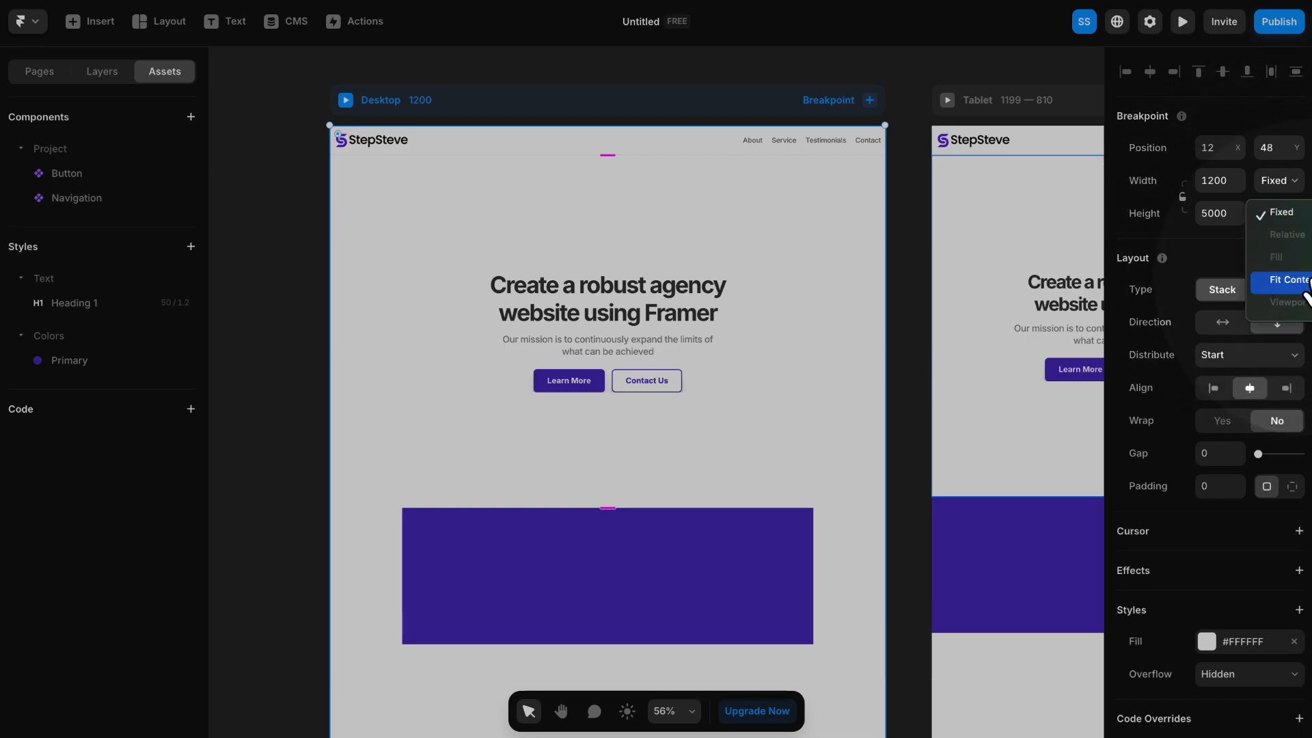
click(1199, 240)
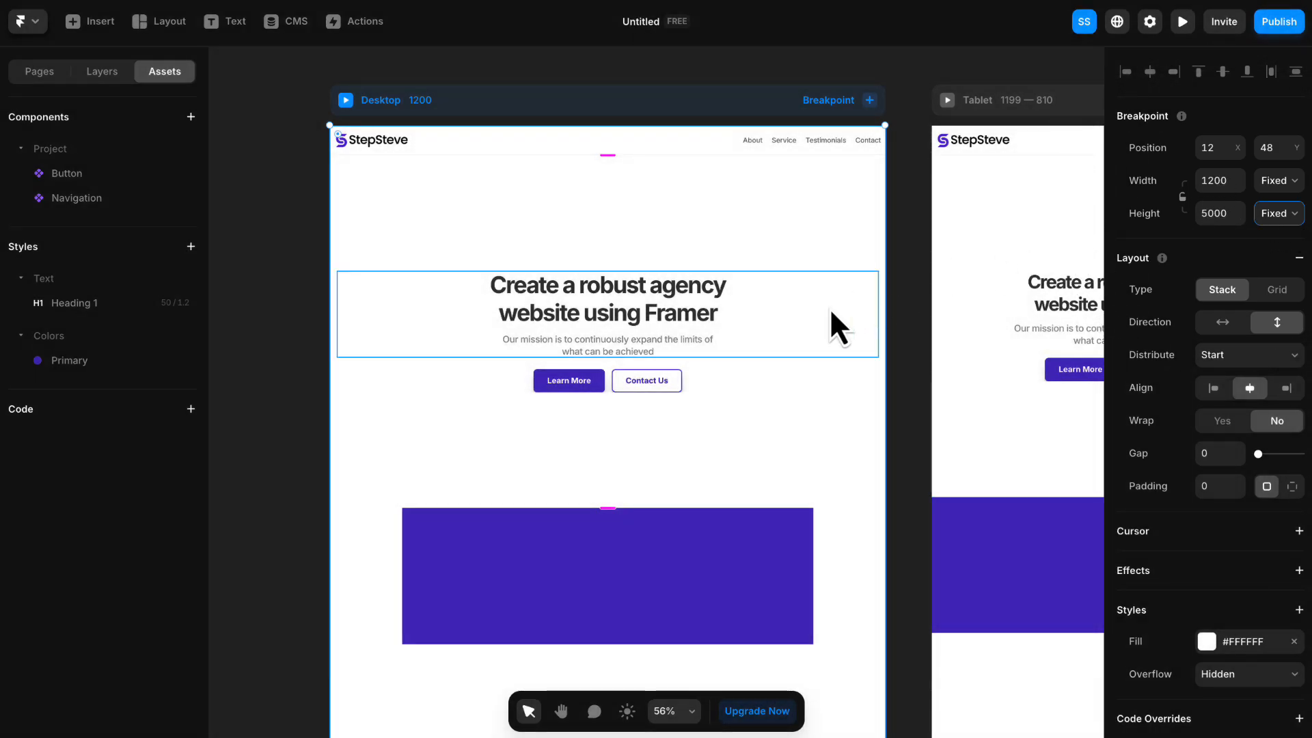
- Examine the lengthened page and the purple frame across the Desktop, Tablet and Phone breakpoints
scroll(790, 342, up, 1)
scroll(790, 340, down, 5)
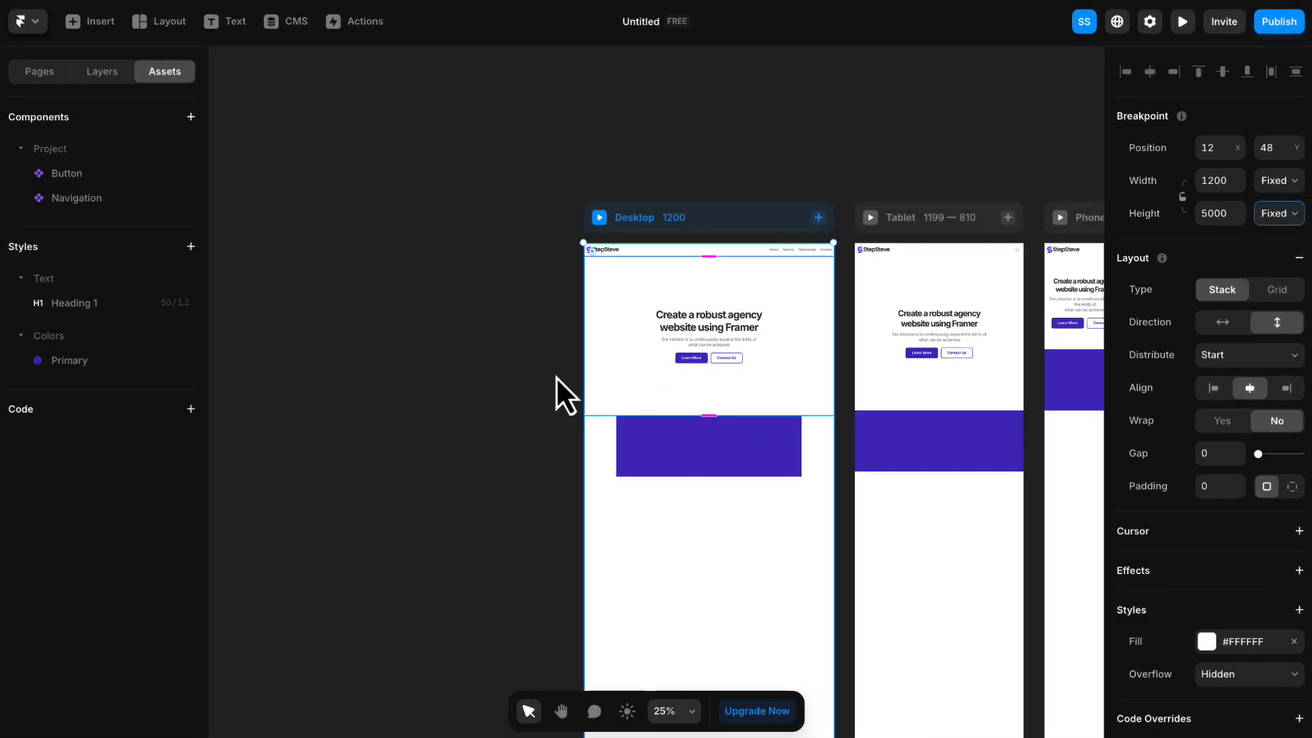
click(486, 395)
key(space)
drag(513, 463, 472, 234)
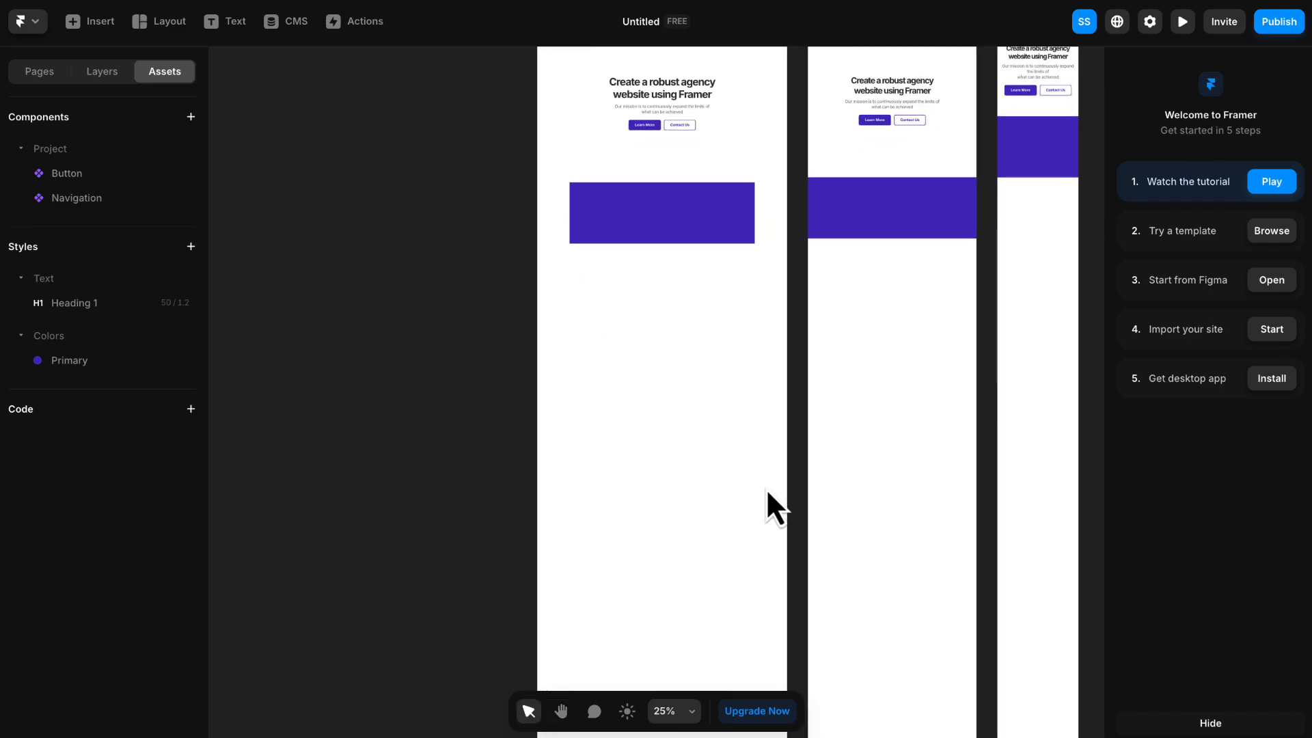
scroll(766, 487, down, 3)
scroll(763, 482, down, 3)
scroll(757, 482, up, 10)
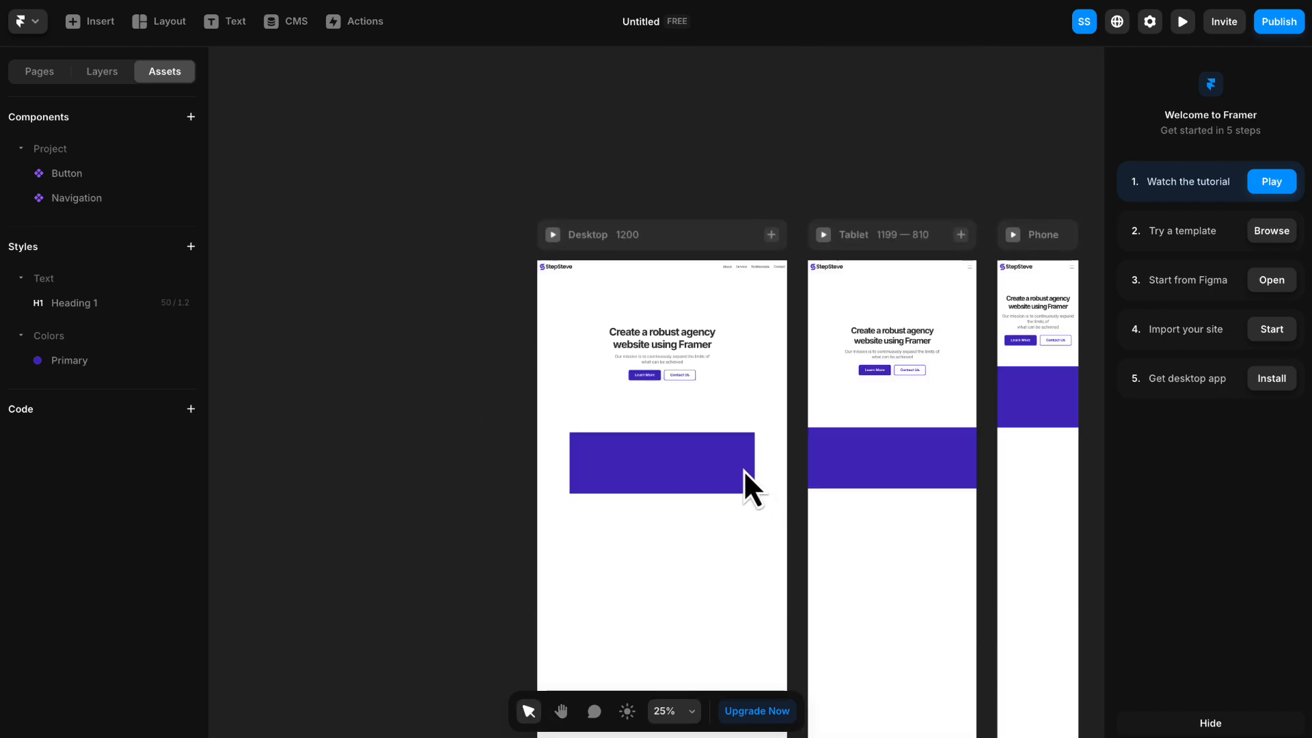
scroll(744, 469, up, 3)
scroll(744, 469, up, 2)
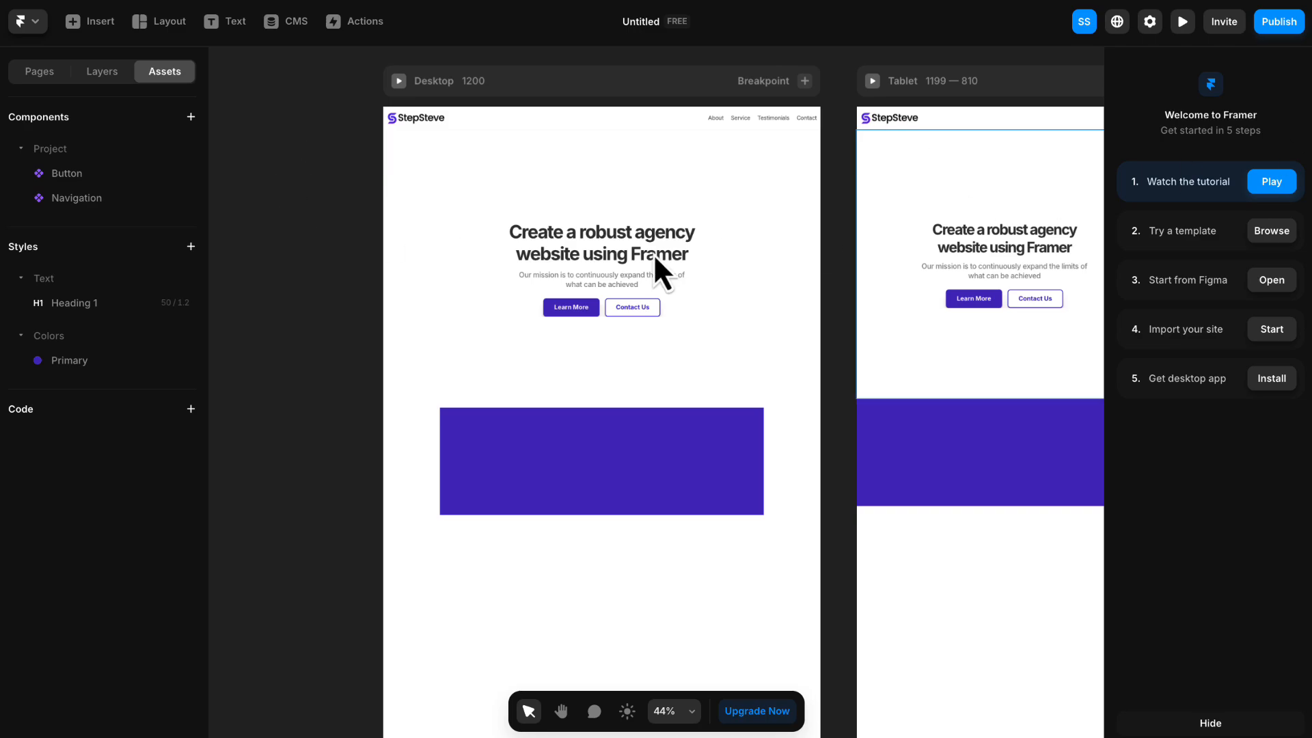
- Rename the purple frame's layer as About Section
click(609, 465)
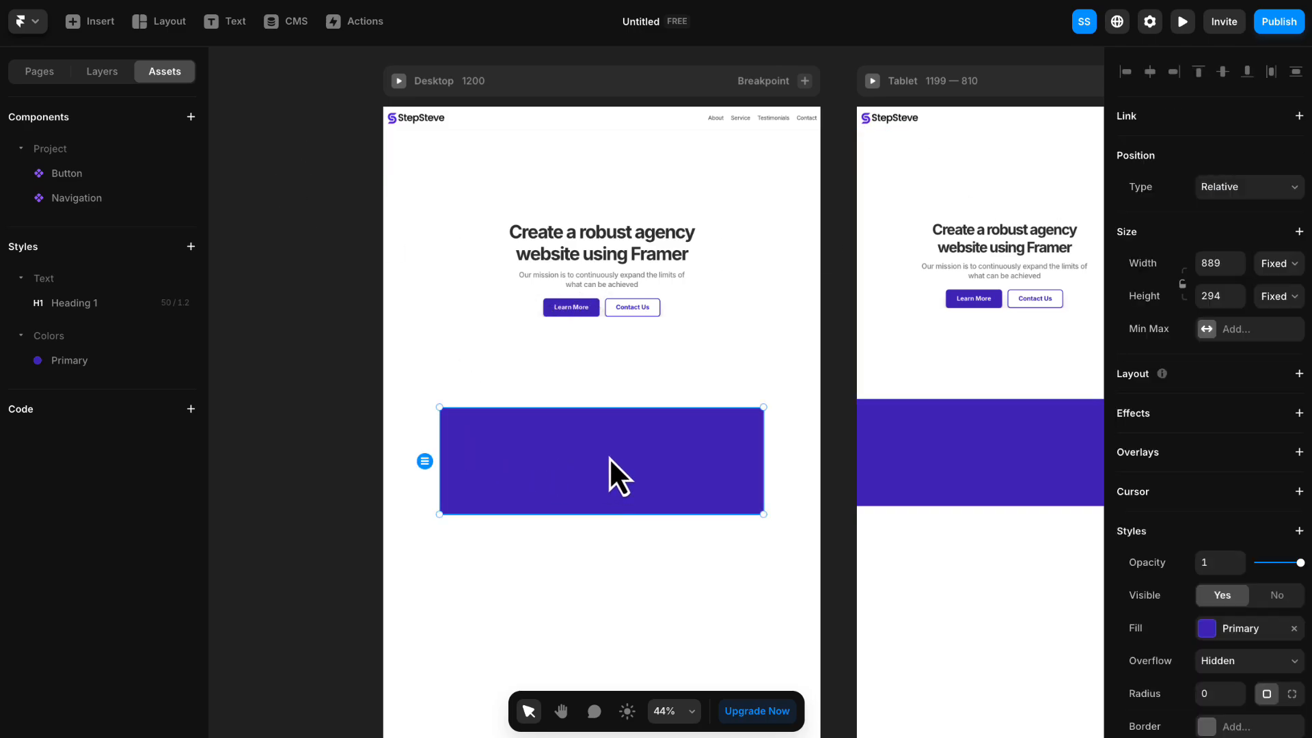
click(116, 70)
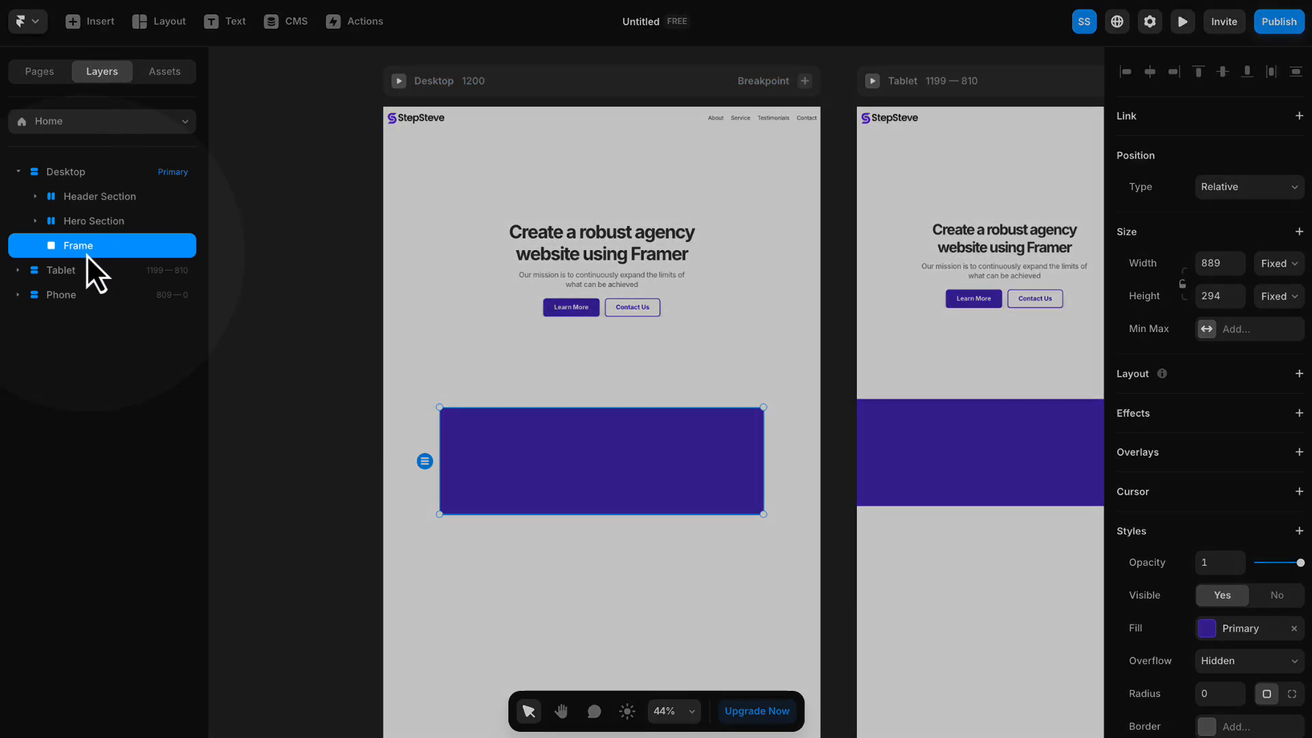
double_click(89, 250)
text(About Section)
key(Return)
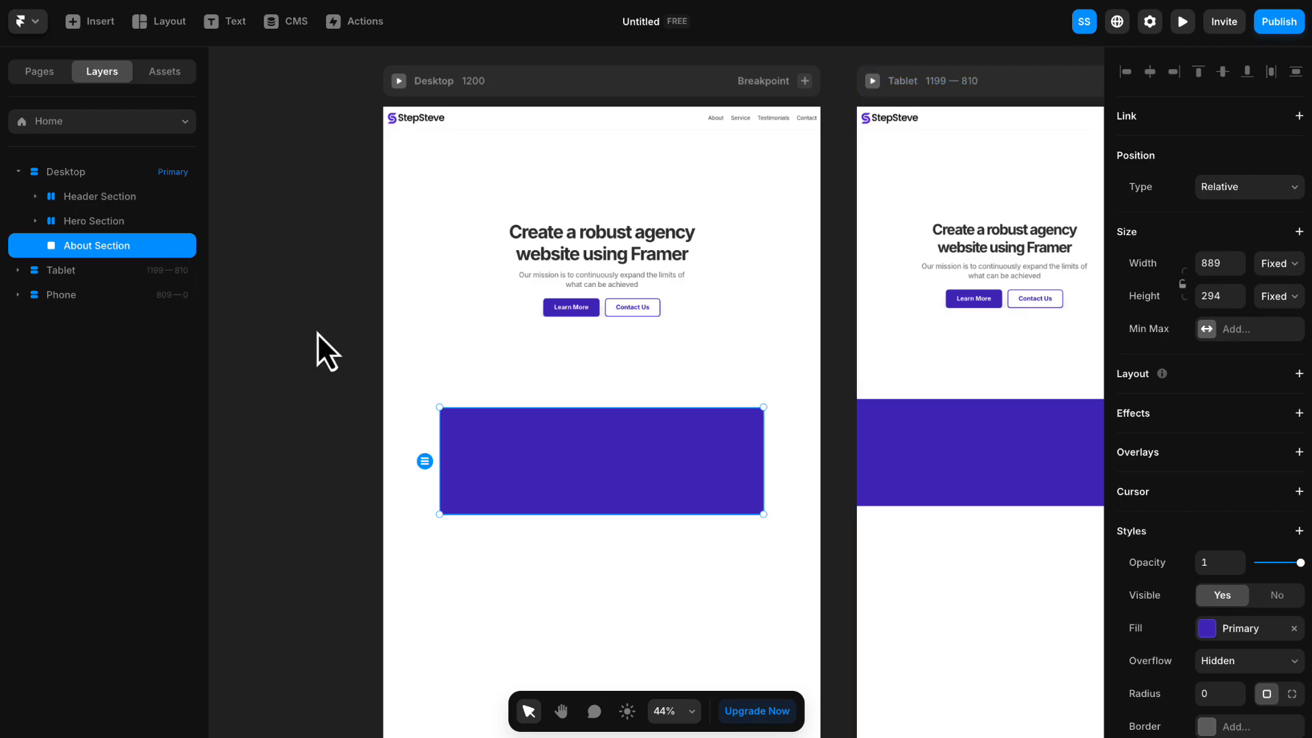
- Set the About Section's width to Fill so it spans the Desktop page
click(319, 335)
click(584, 468)
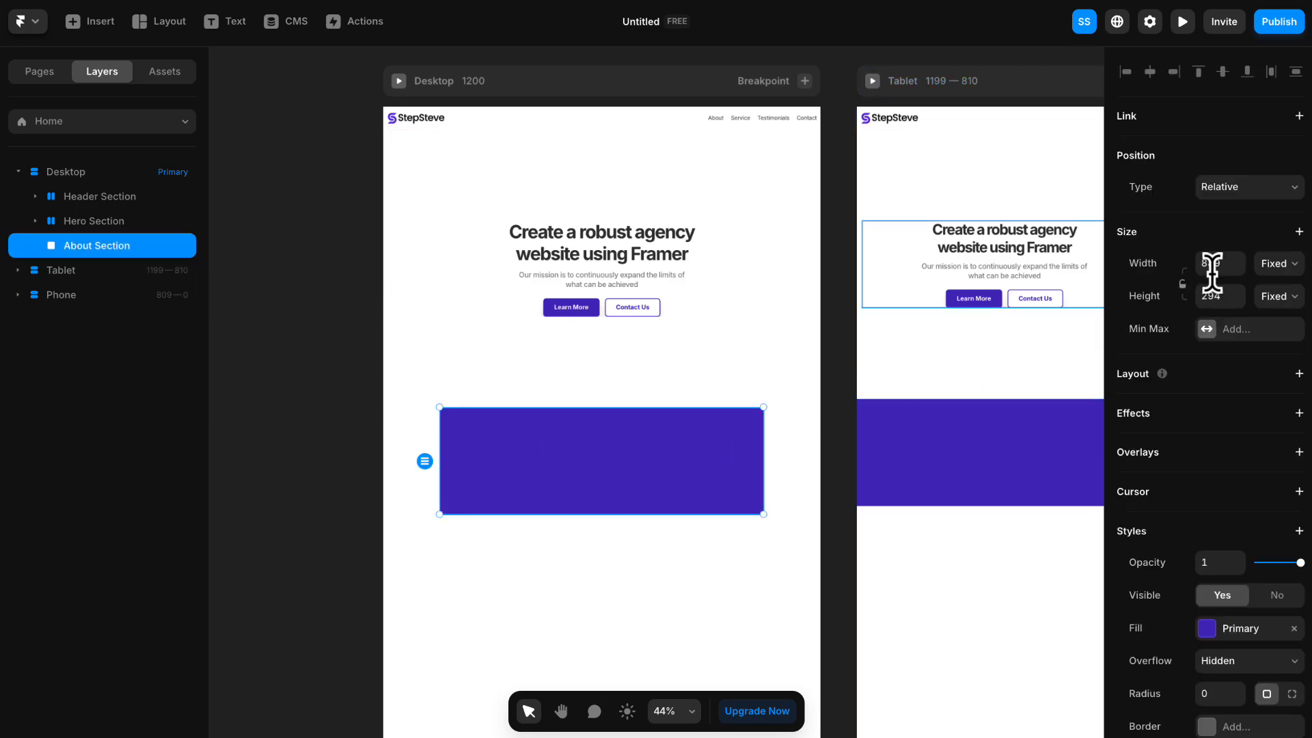
click(1275, 263)
click(1277, 316)
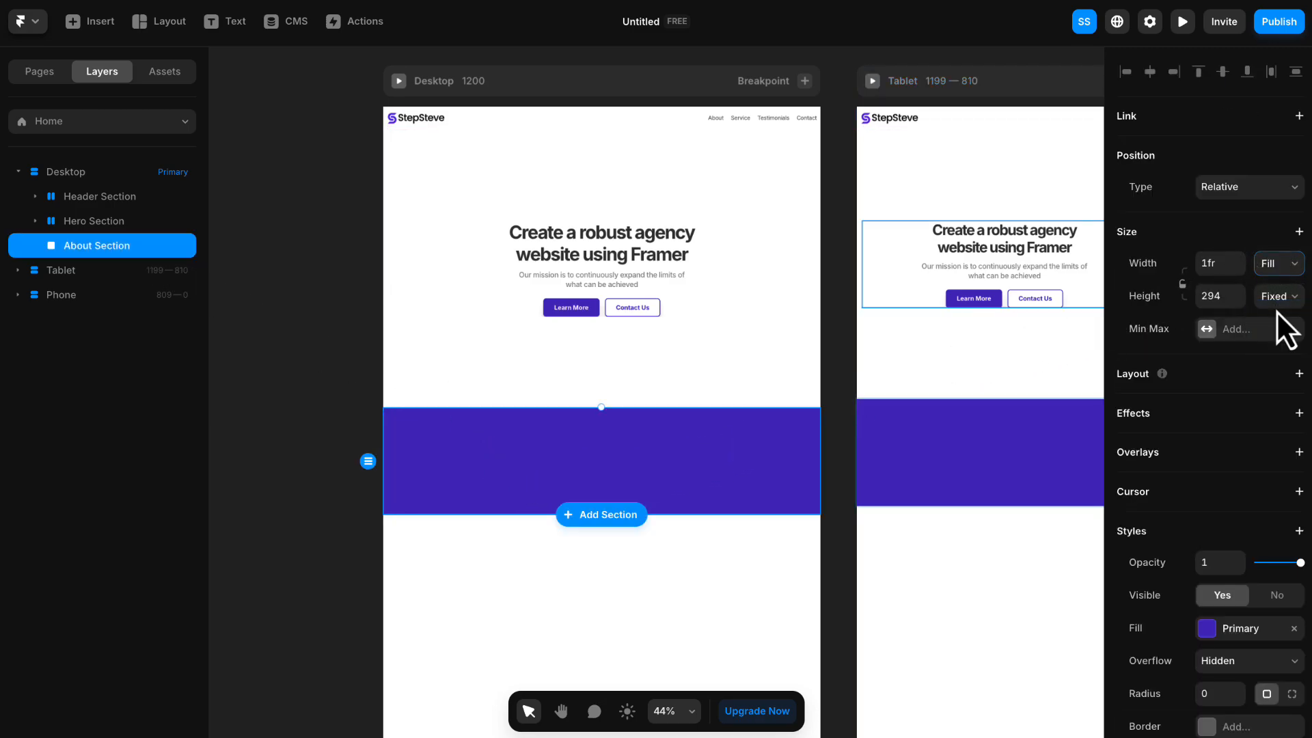
- Add the text "About Us" inside the purple About Section
scroll(597, 450, up, 3)
scroll(597, 450, up, 1)
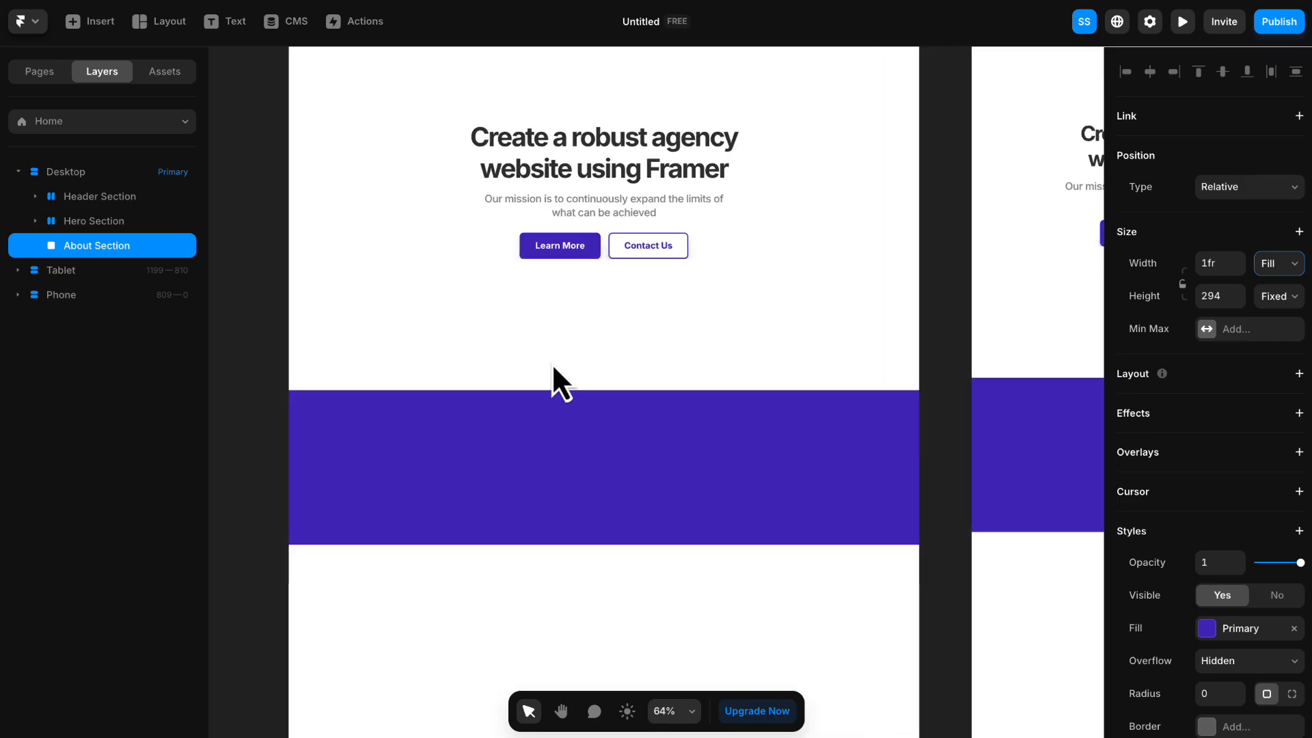
click(232, 23)
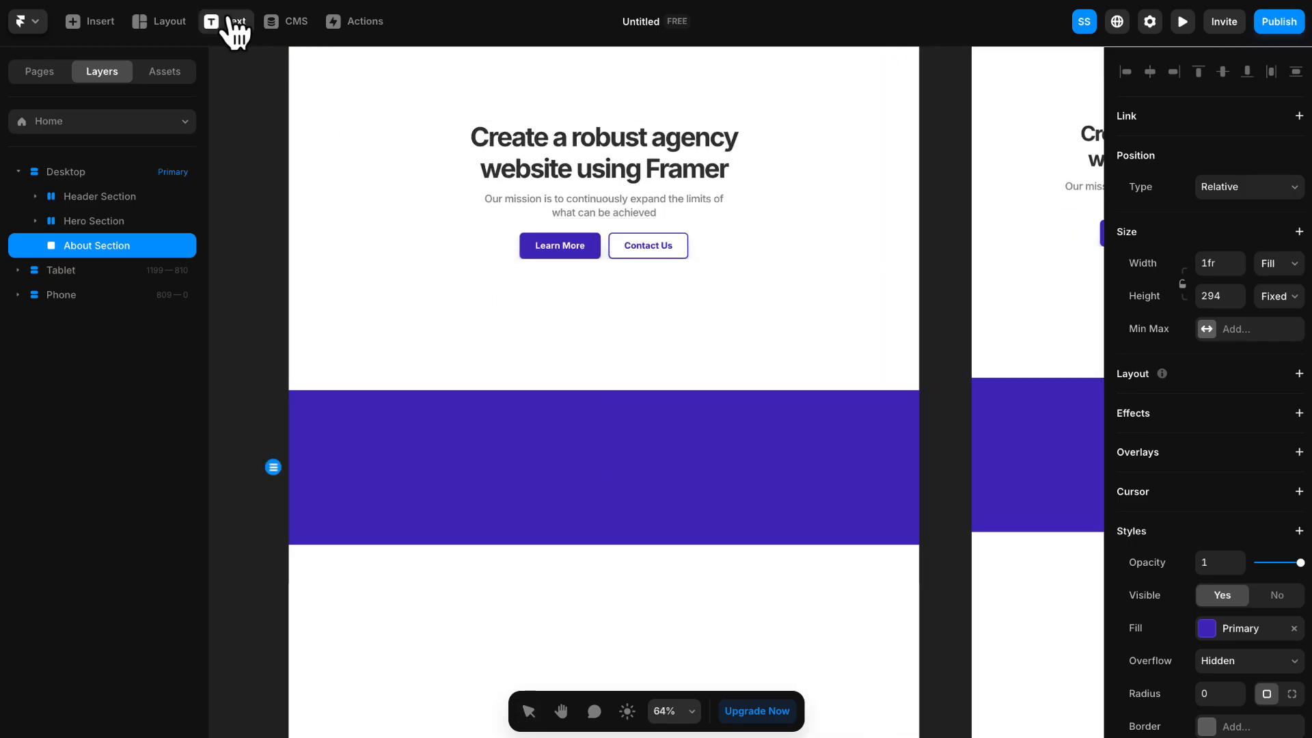
click(546, 446)
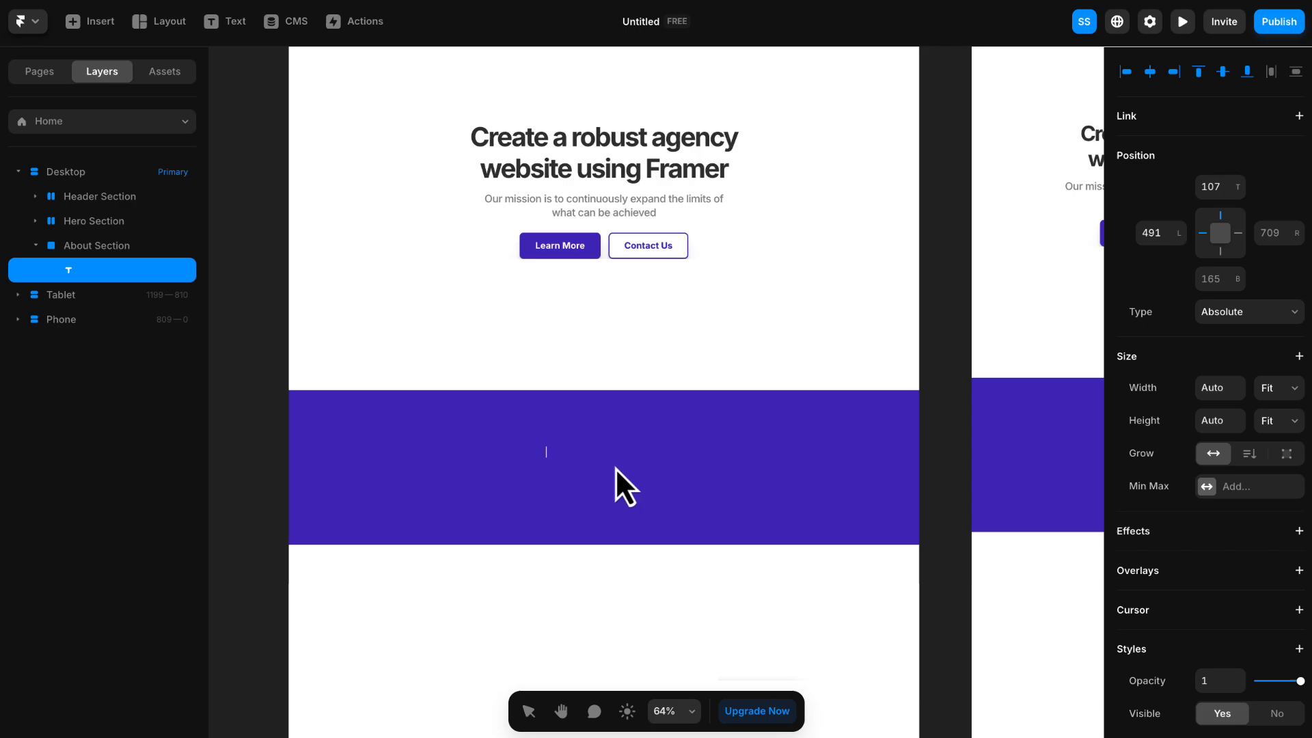
text(About Us)
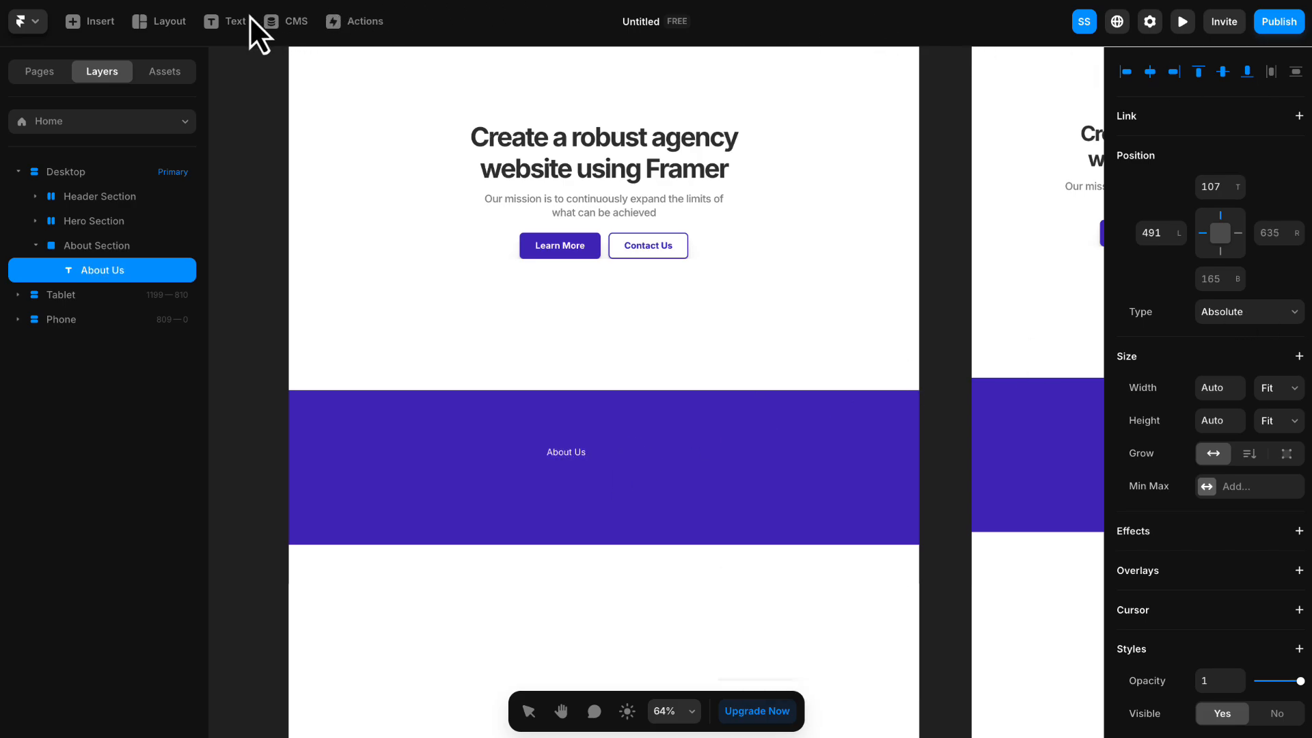
- Add below About Us the text "Our team is composed of passionate and skilled professionals, each with extensive experience and expertise in their respective fields."
click(226, 21)
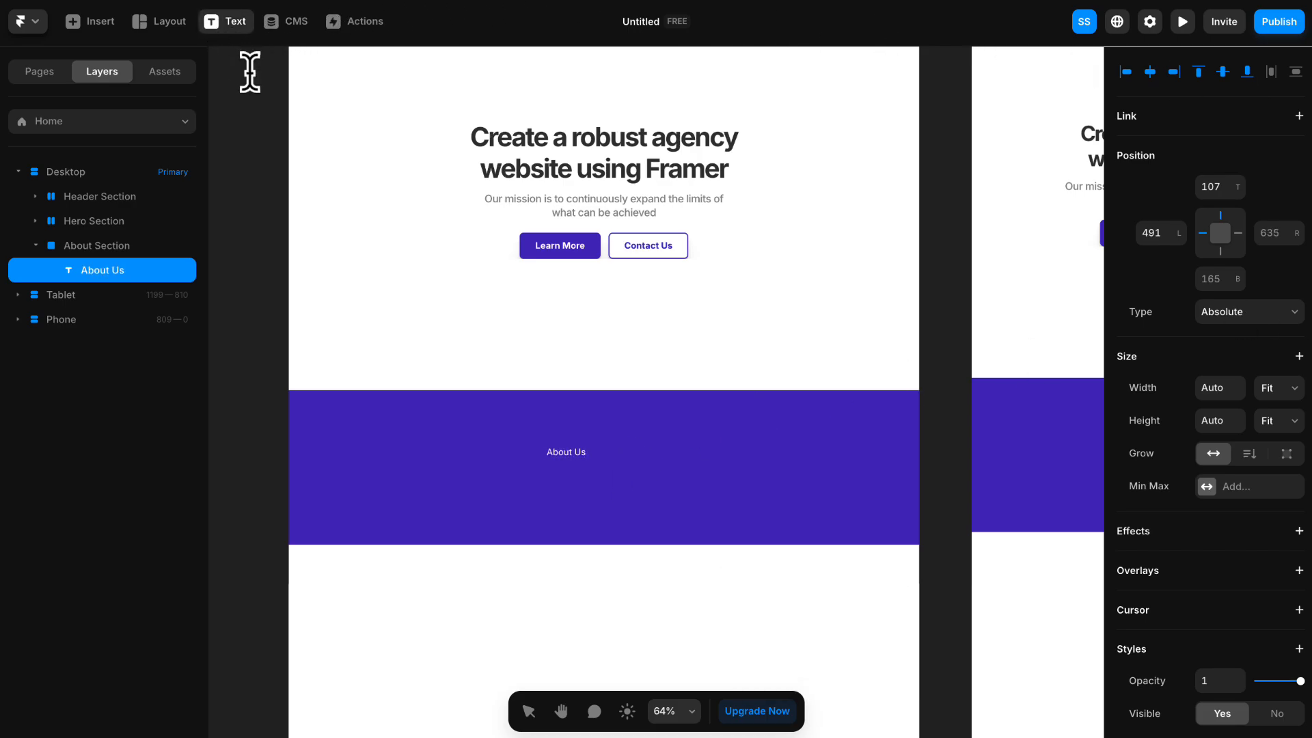
click(536, 488)
text(Our team is composed of passionate and skilled professionals, each with extensive experience and expertise in their respective fields.)
key(Escape)
drag(603, 490, 415, 486)
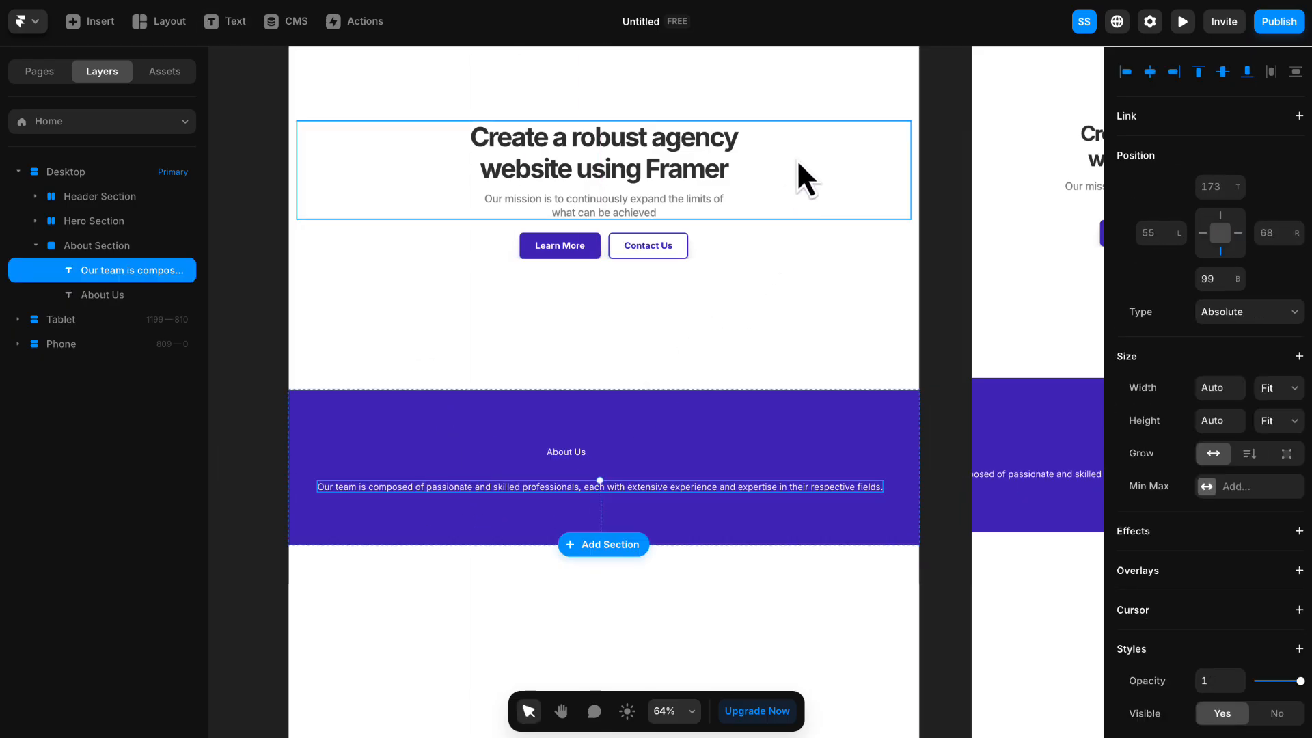
- Examine the About Section on the canvas and its two nested text layers in the page's layer structure
scroll(947, 301, down, 3)
scroll(621, 358, up, 2)
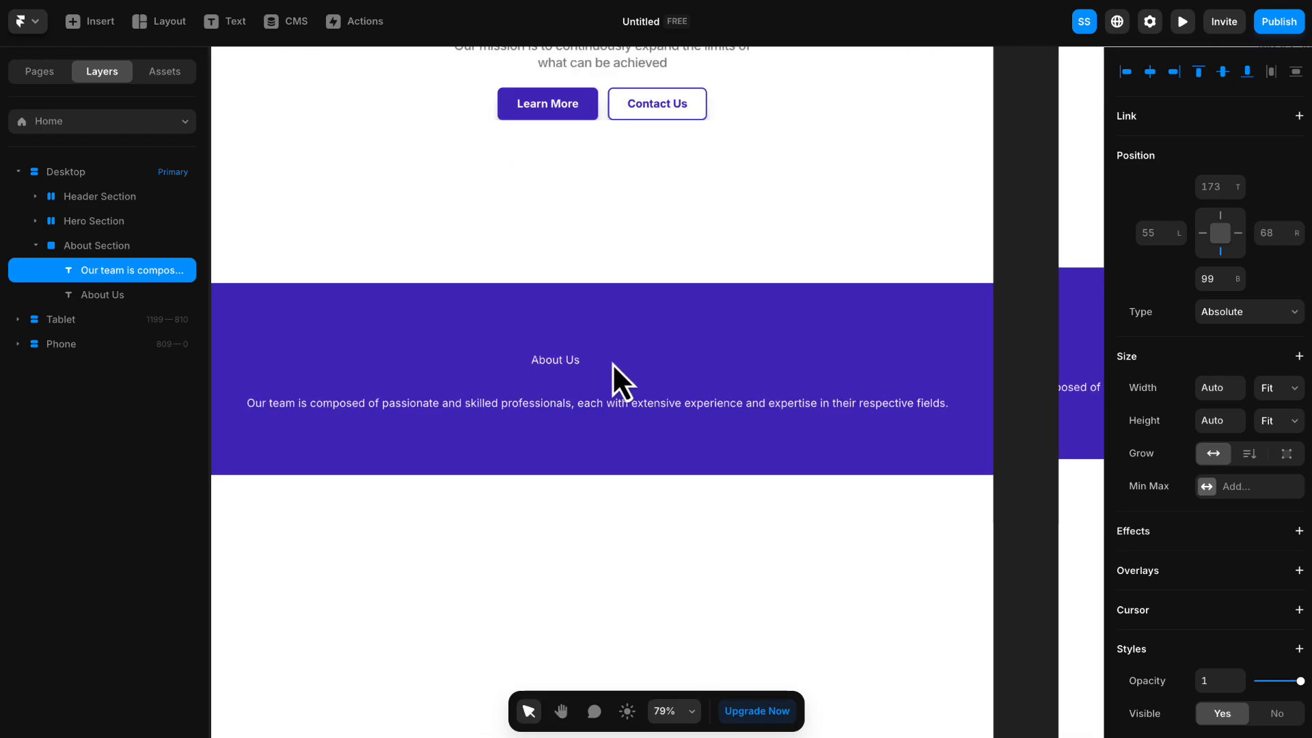
scroll(612, 363, up, 1)
scroll(609, 369, down, 1)
click(549, 321)
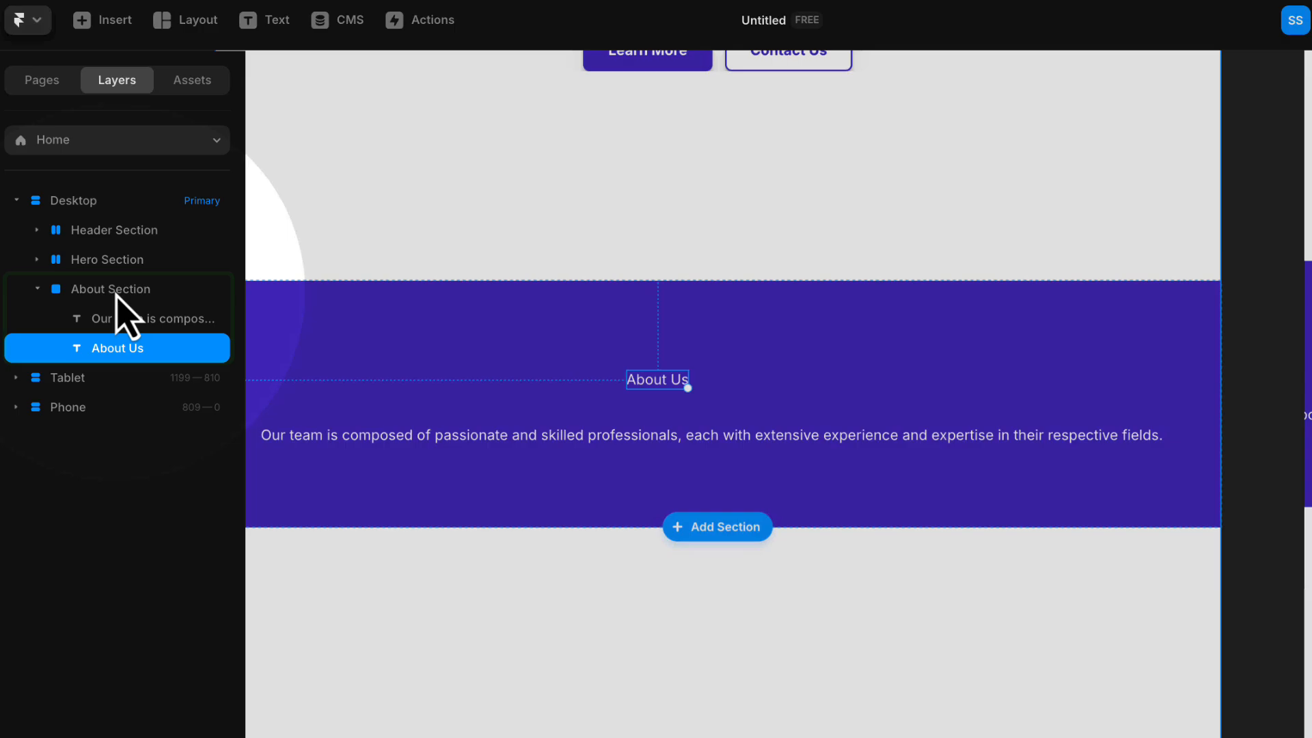
click(102, 247)
click(123, 321)
click(123, 350)
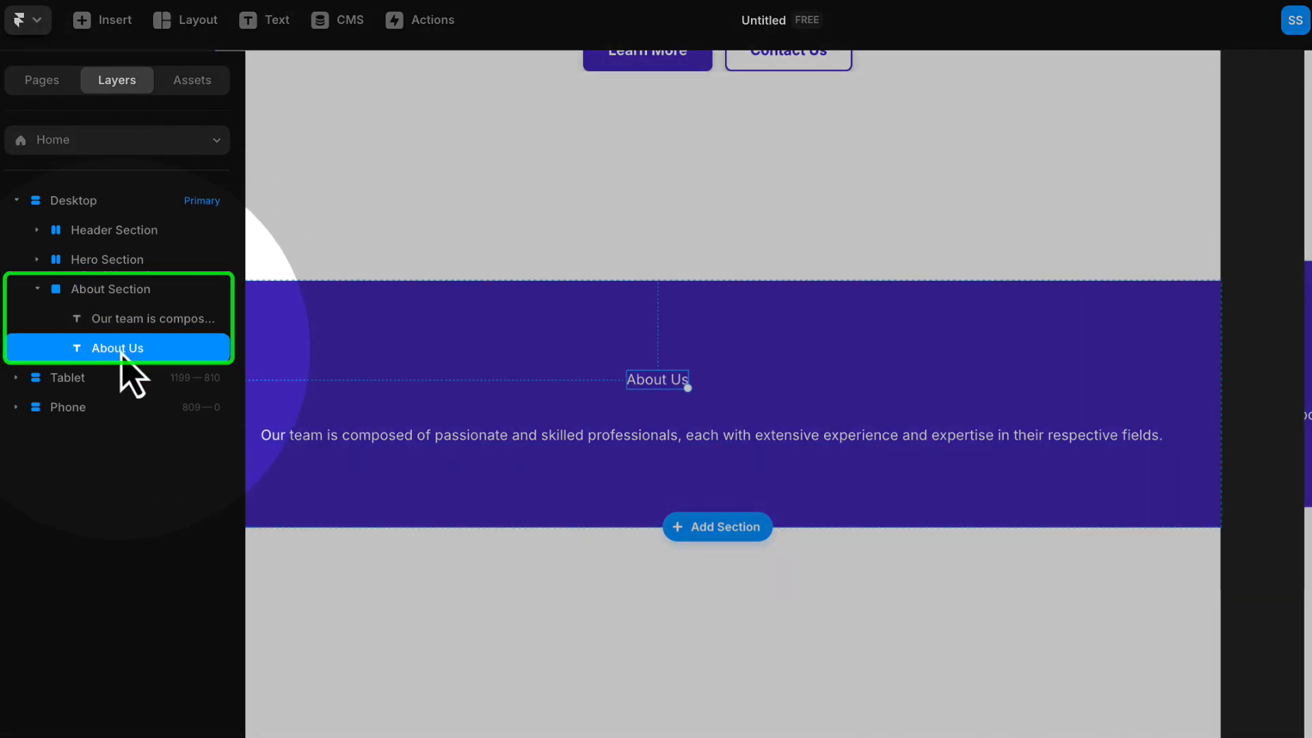
click(123, 321)
click(110, 291)
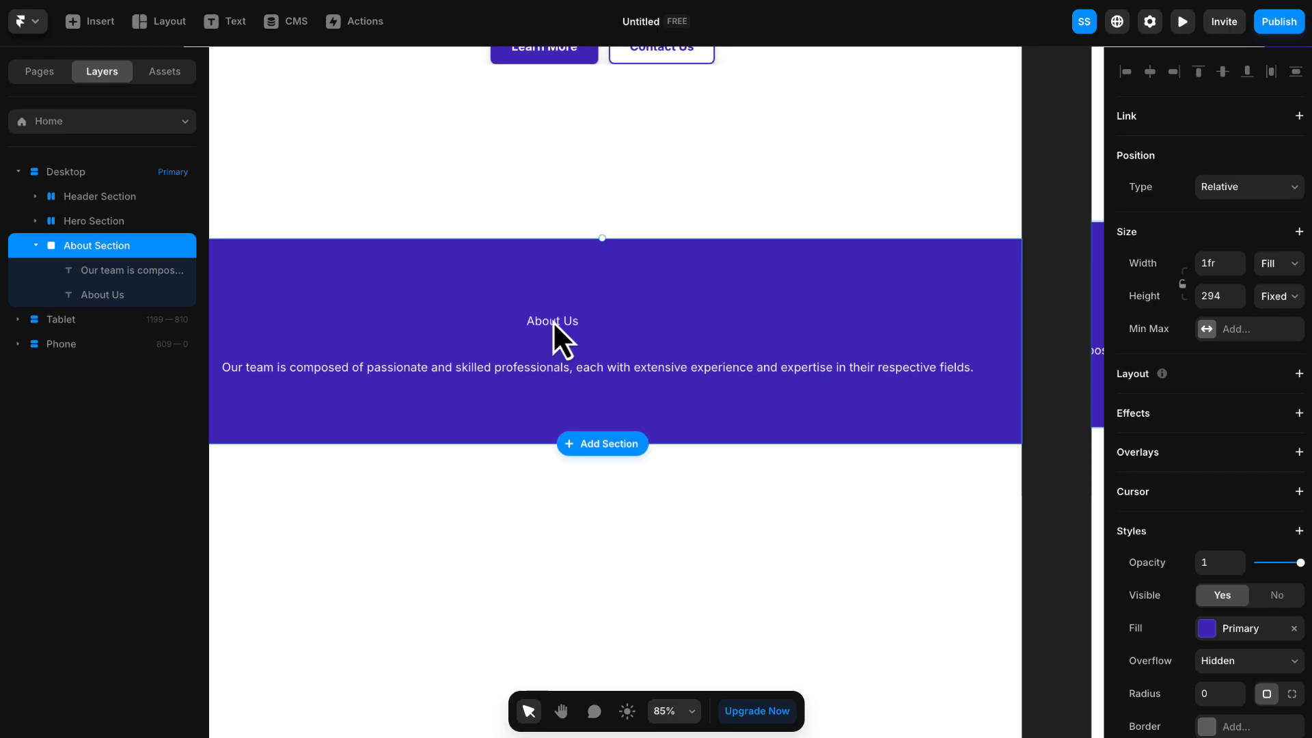
click(551, 234)
- Set the About Us heading's font weight to Extra Bold and its size to 48 pixels
click(544, 319)
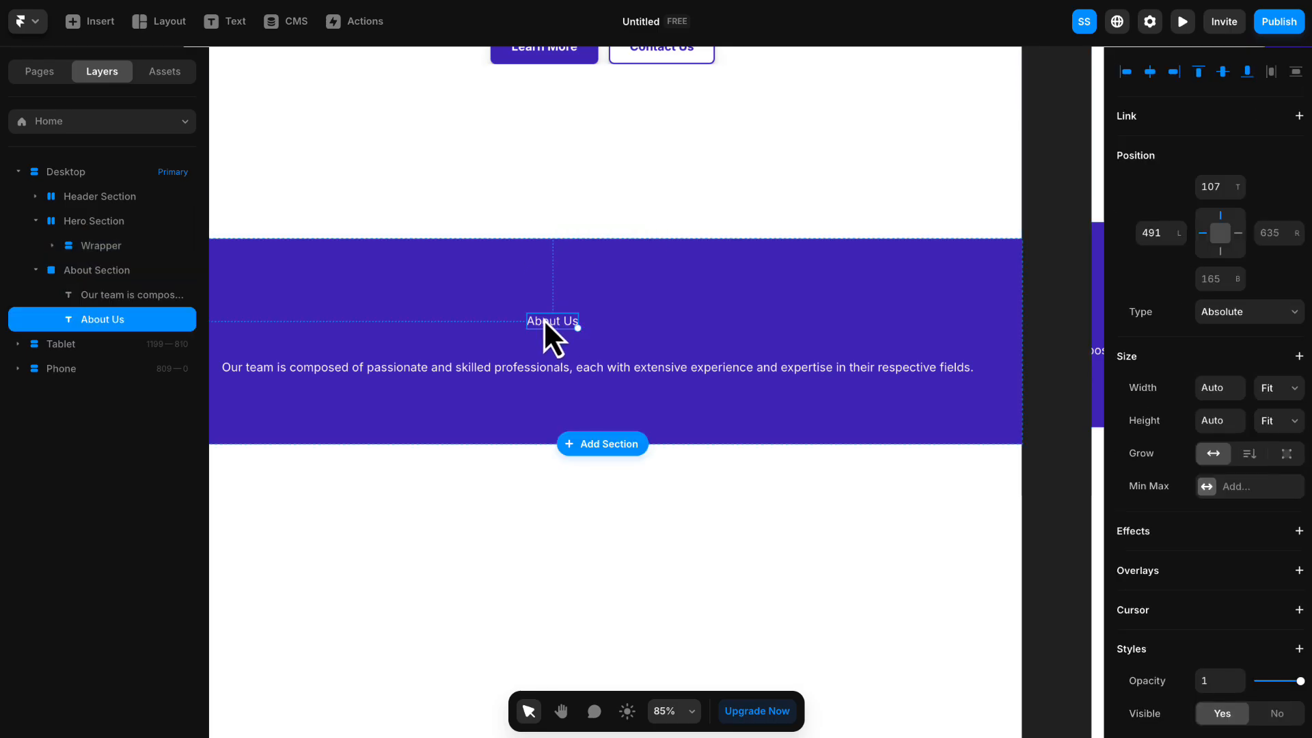
scroll(1264, 407, down, 5)
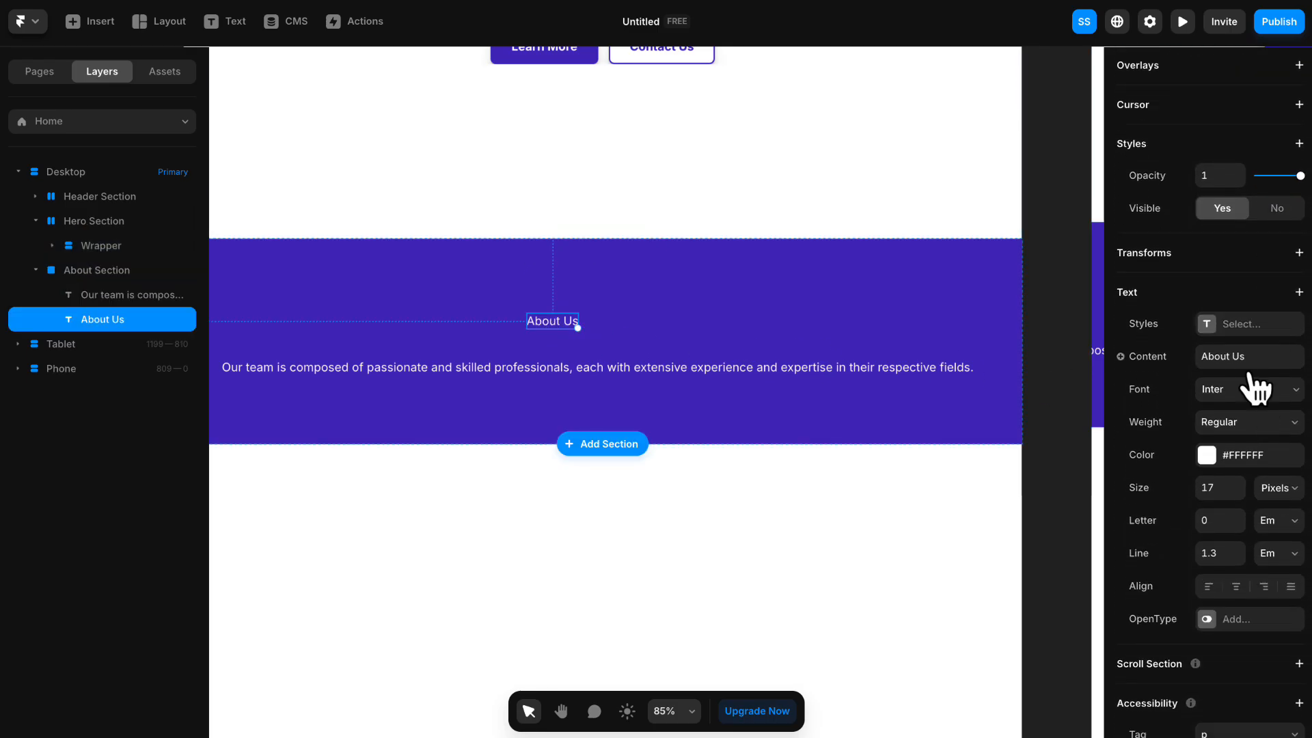
click(1251, 420)
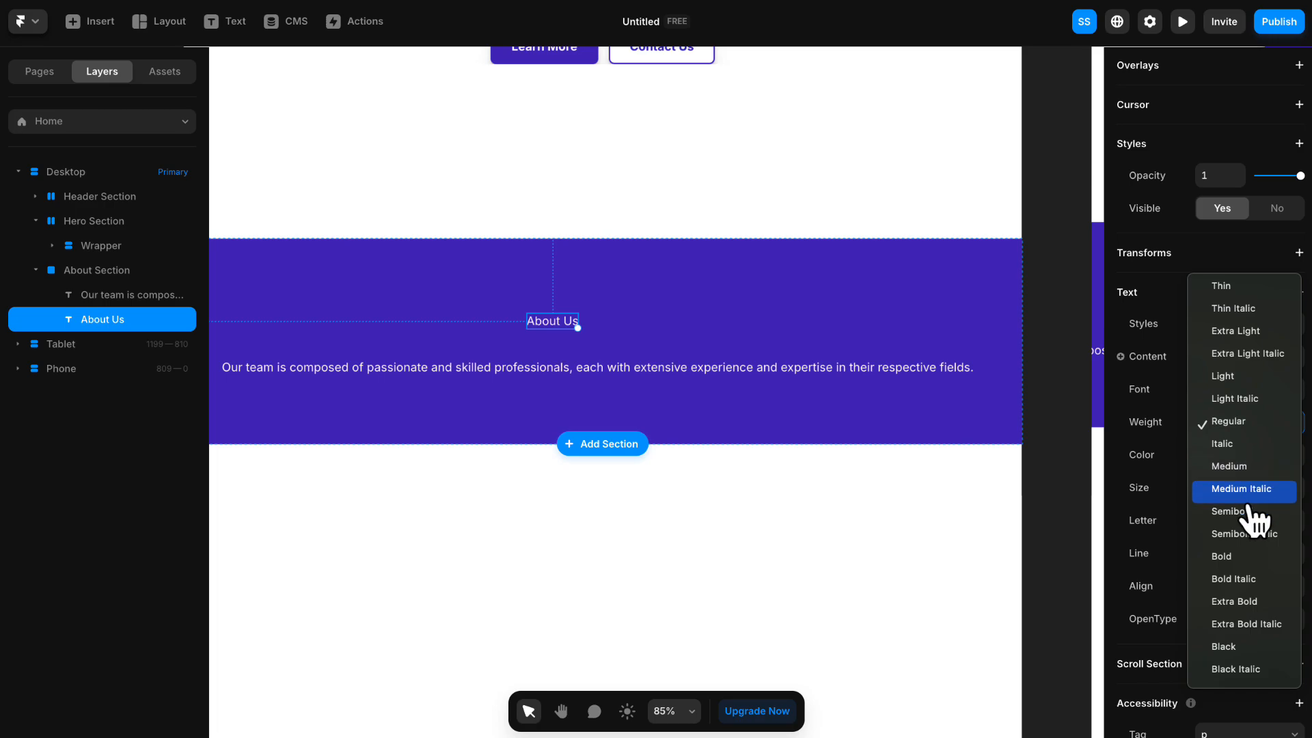
click(1251, 602)
click(1221, 487)
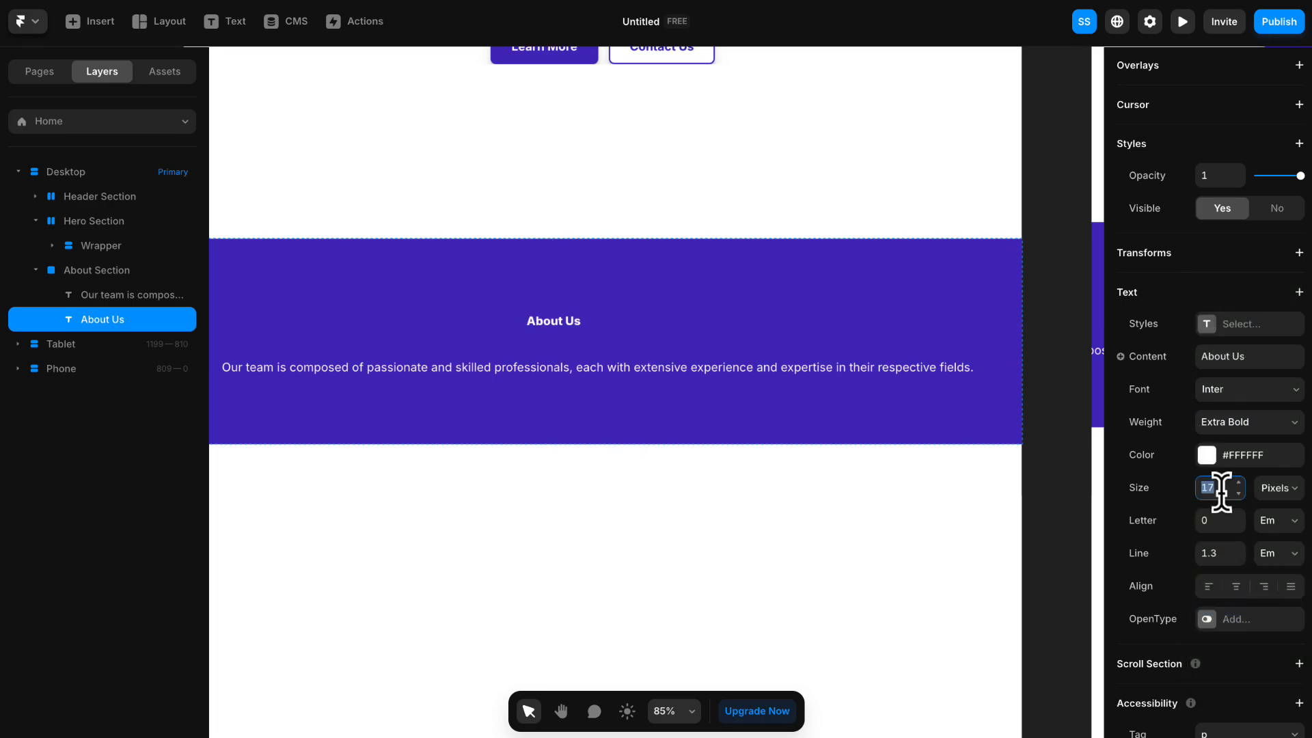
text(48)
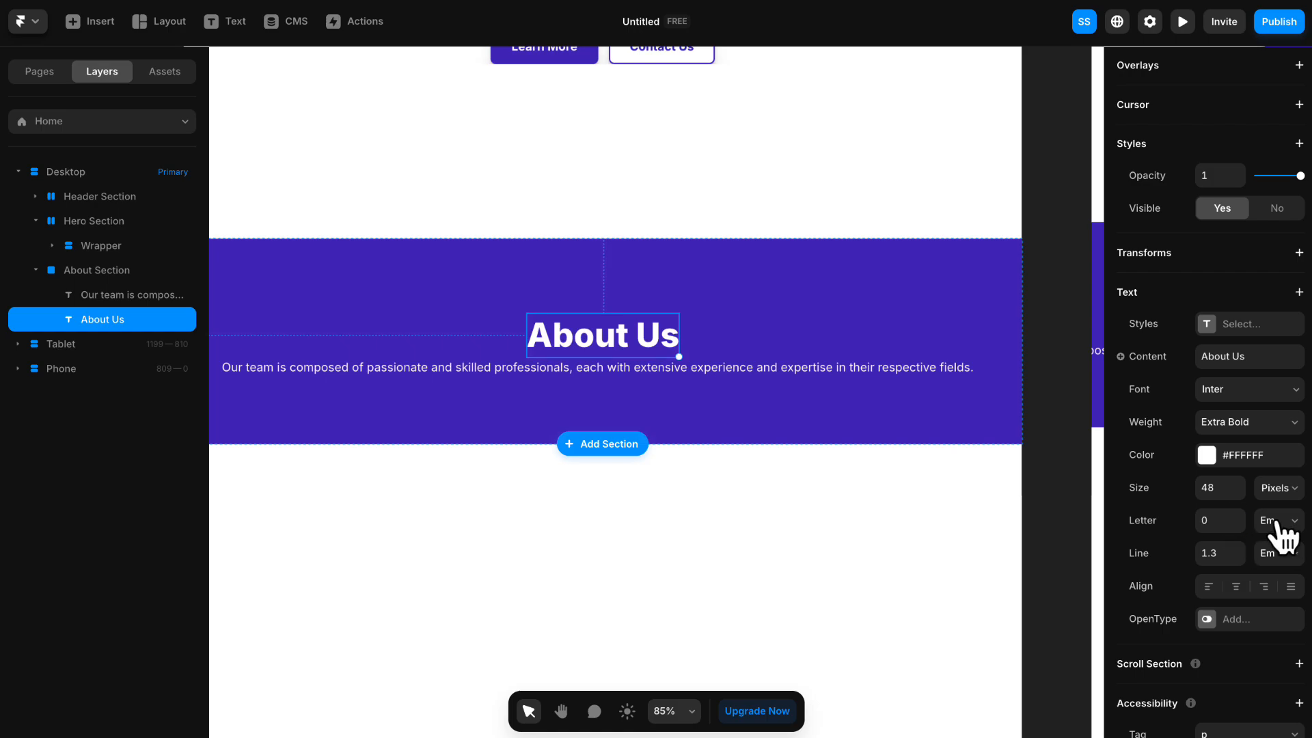
- Set the About Us heading's letter spacing to -1 pixels and move the heading up, centred horizontally above the paragraph
click(1285, 537)
click(1274, 537)
click(1216, 519)
text(-)
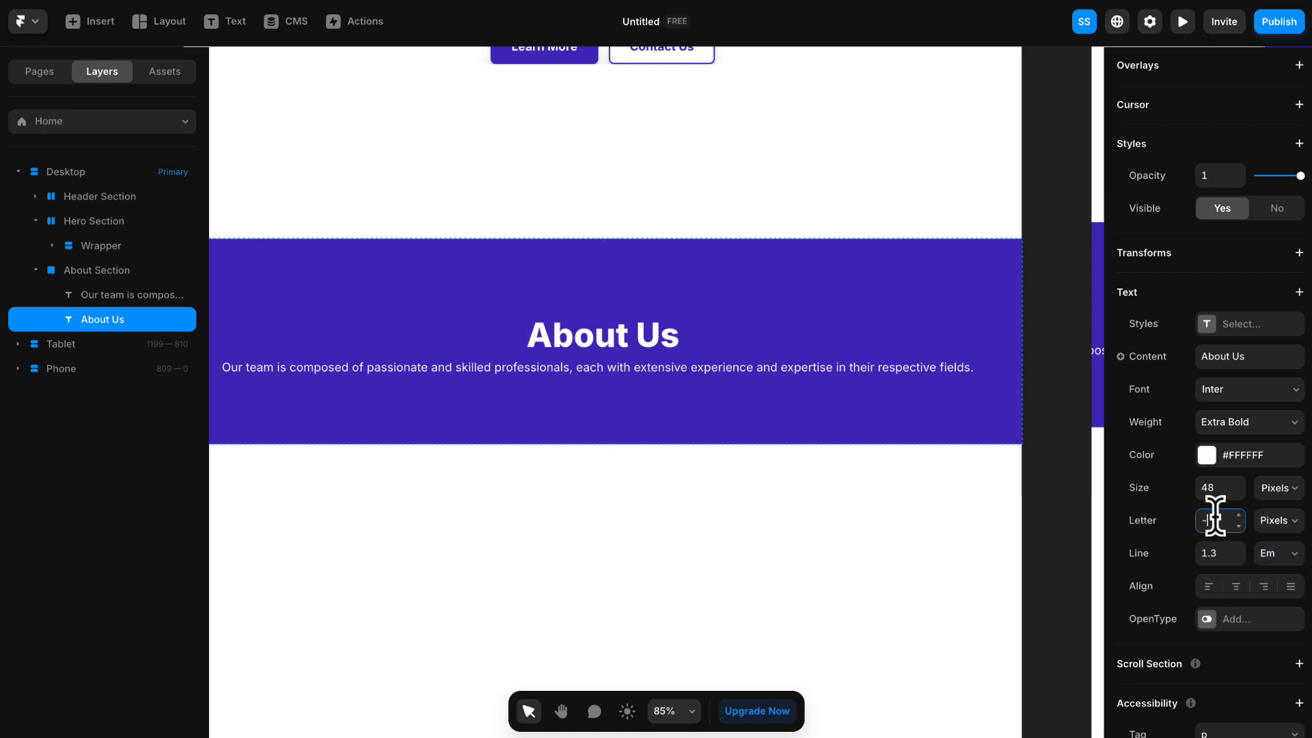
text(1)
drag(646, 346, 576, 323)
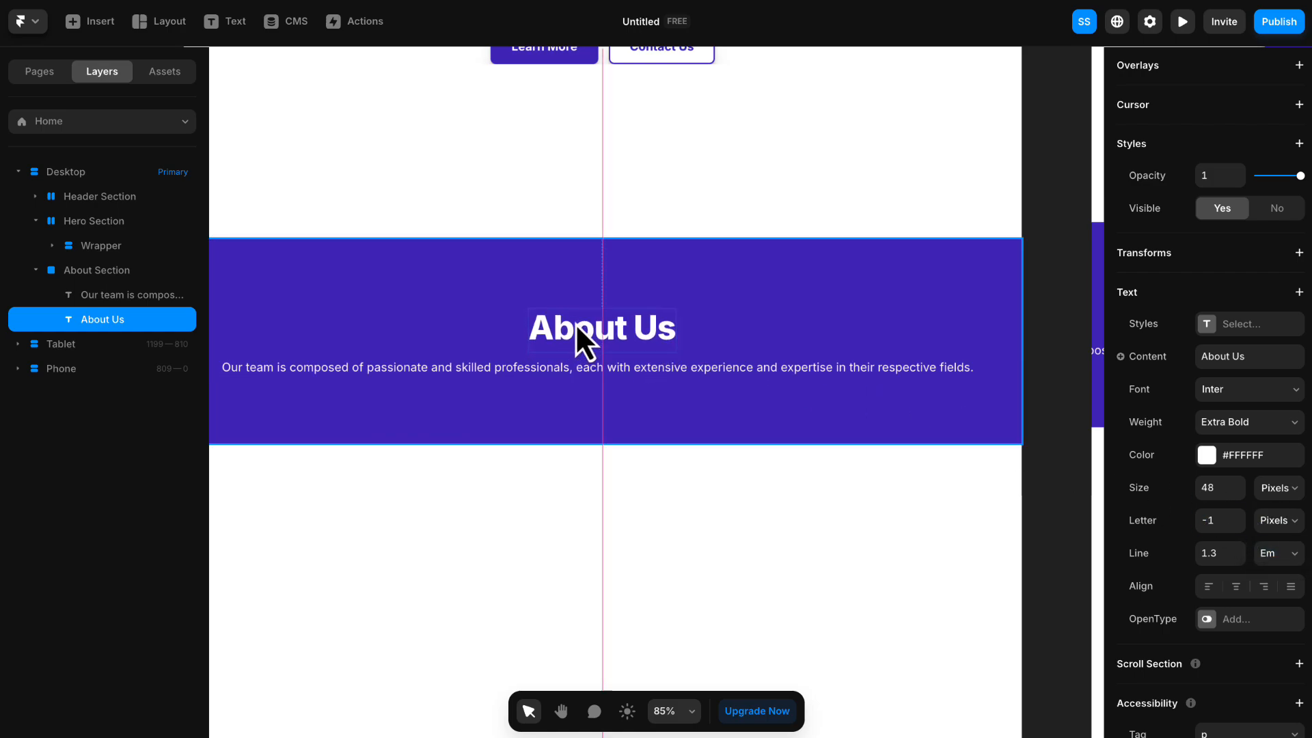
- Save the About Us heading's formatting as a new Heading 2 text style
click(1242, 325)
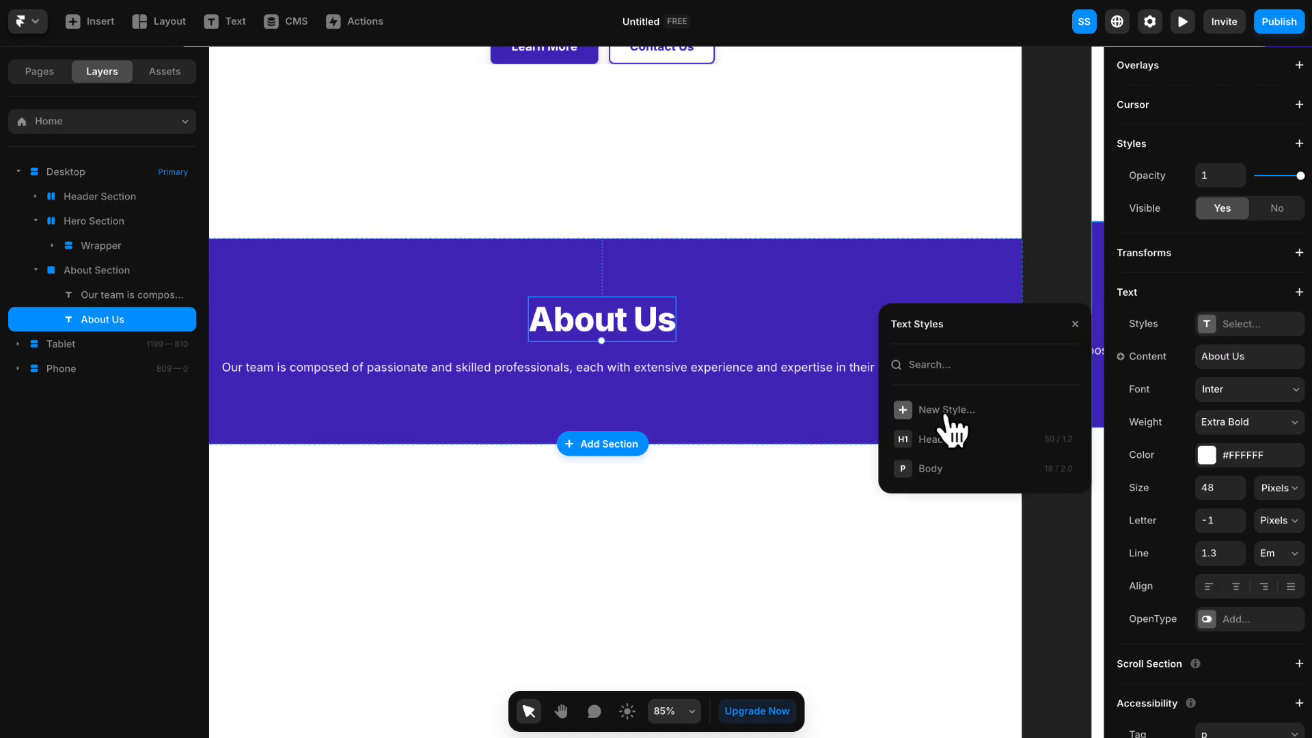
click(906, 411)
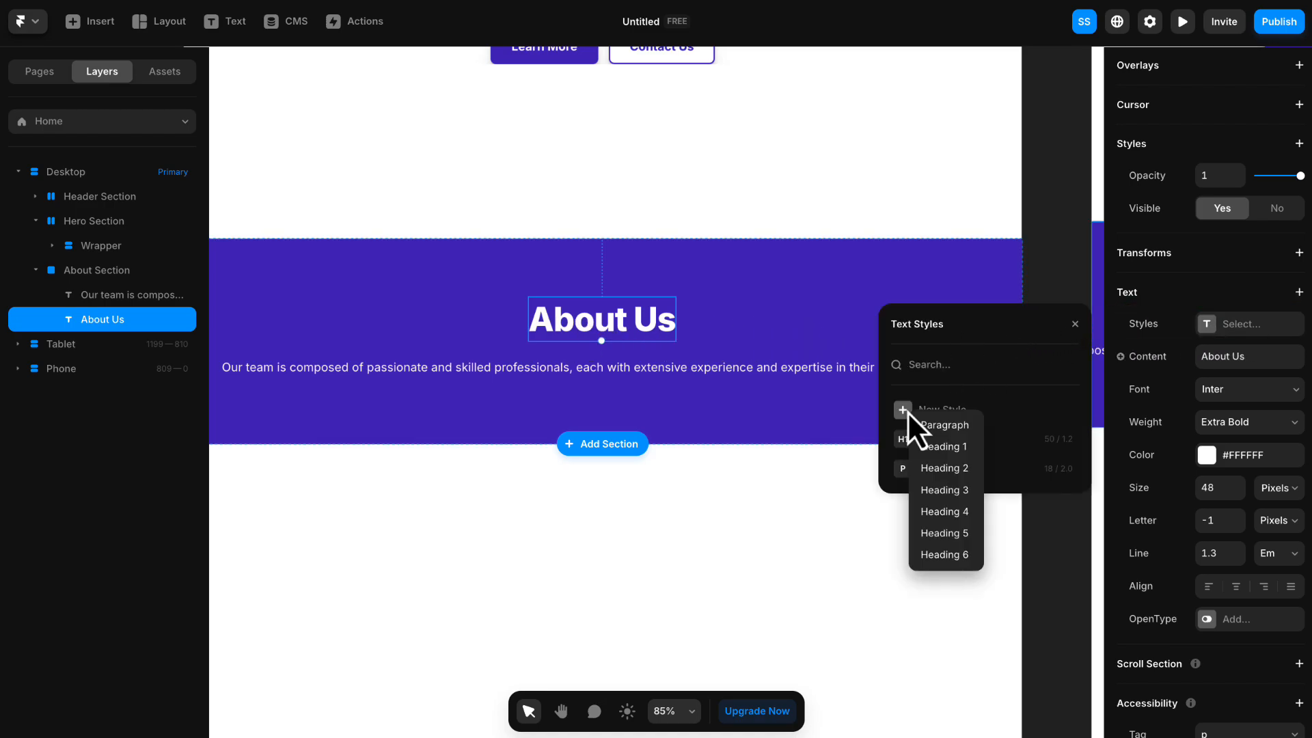
click(945, 468)
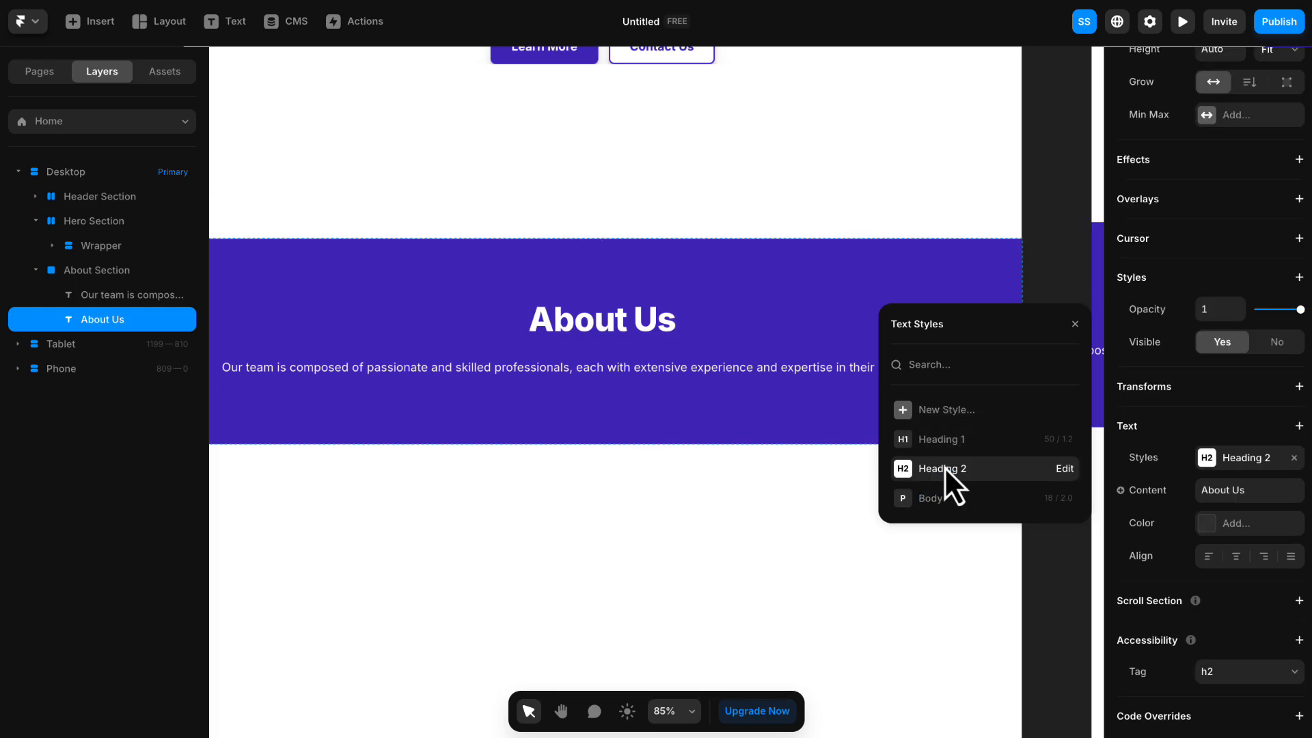
click(1076, 325)
- Set the "Our team is composed" paragraph's font size to 20 pixels and its line height to 1.6 em
click(748, 369)
key(space)
drag(730, 384, 781, 373)
scroll(1181, 437, down, 8)
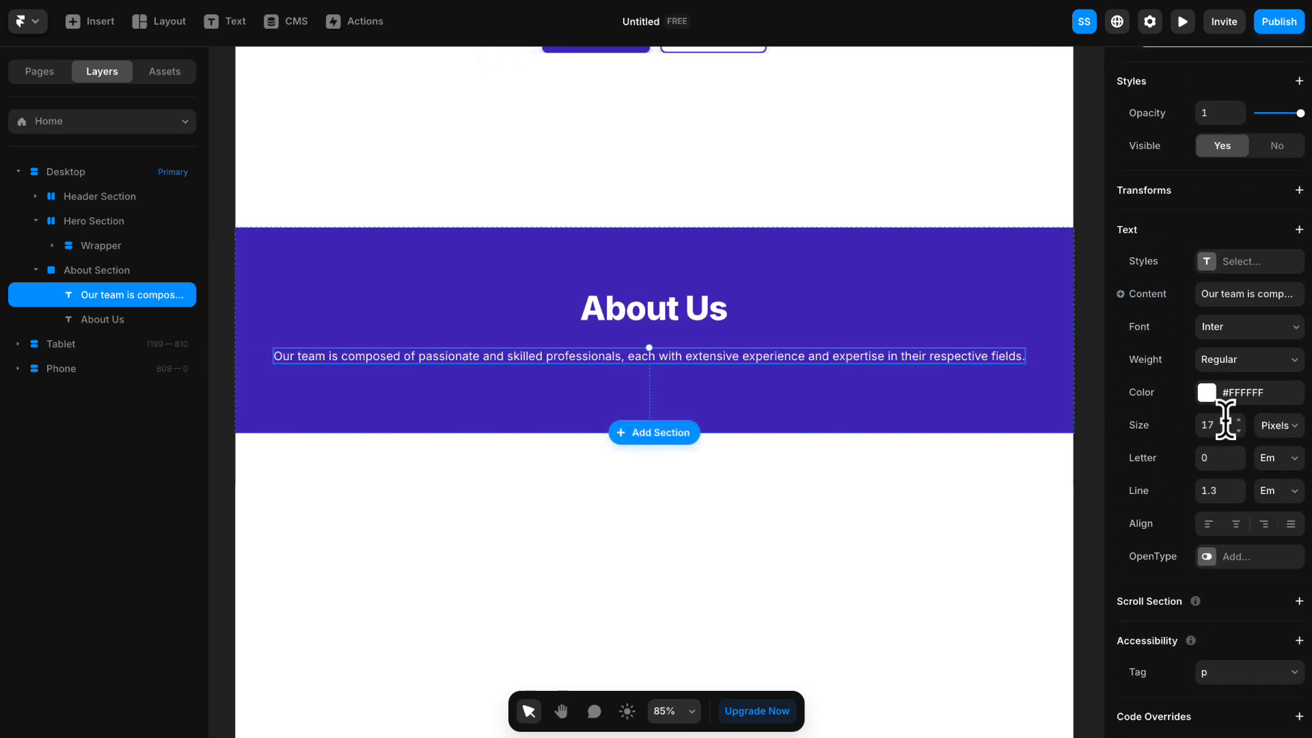
click(1238, 420)
click(1239, 420)
click(1239, 419)
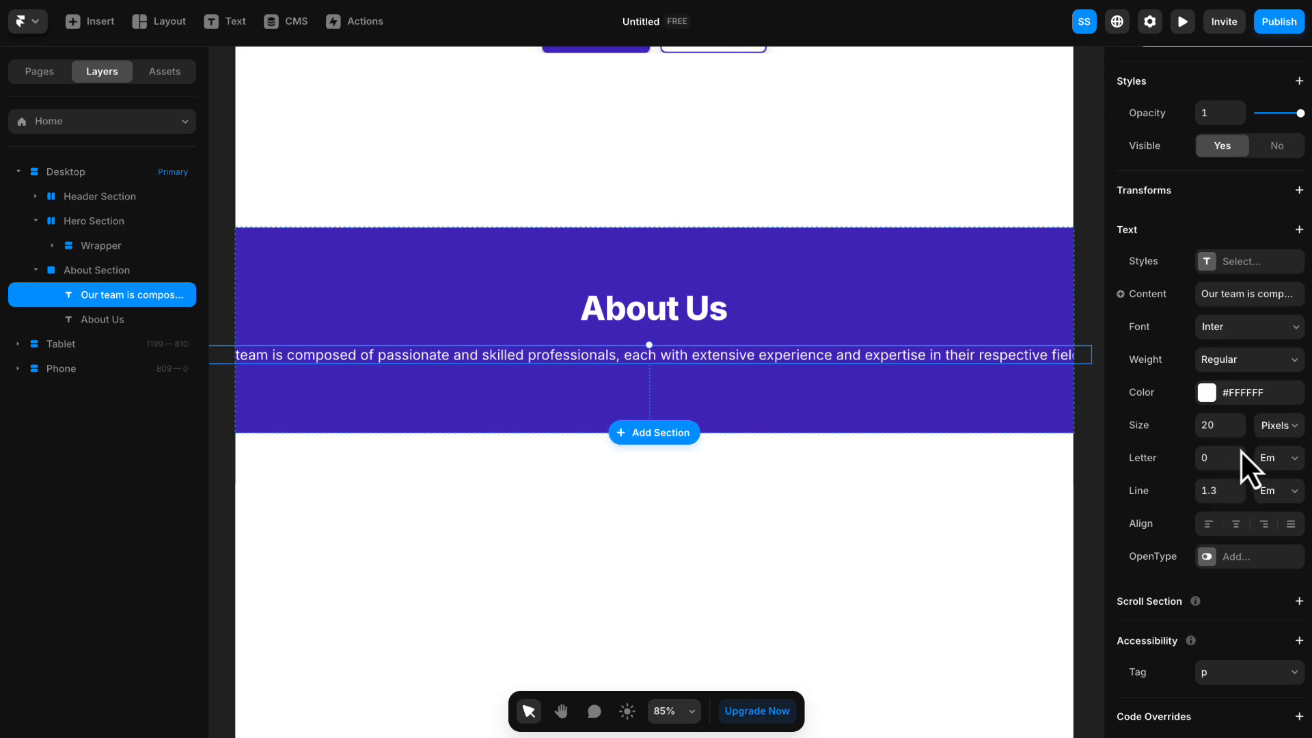
click(1239, 486)
click(1239, 486)
click(1239, 486)
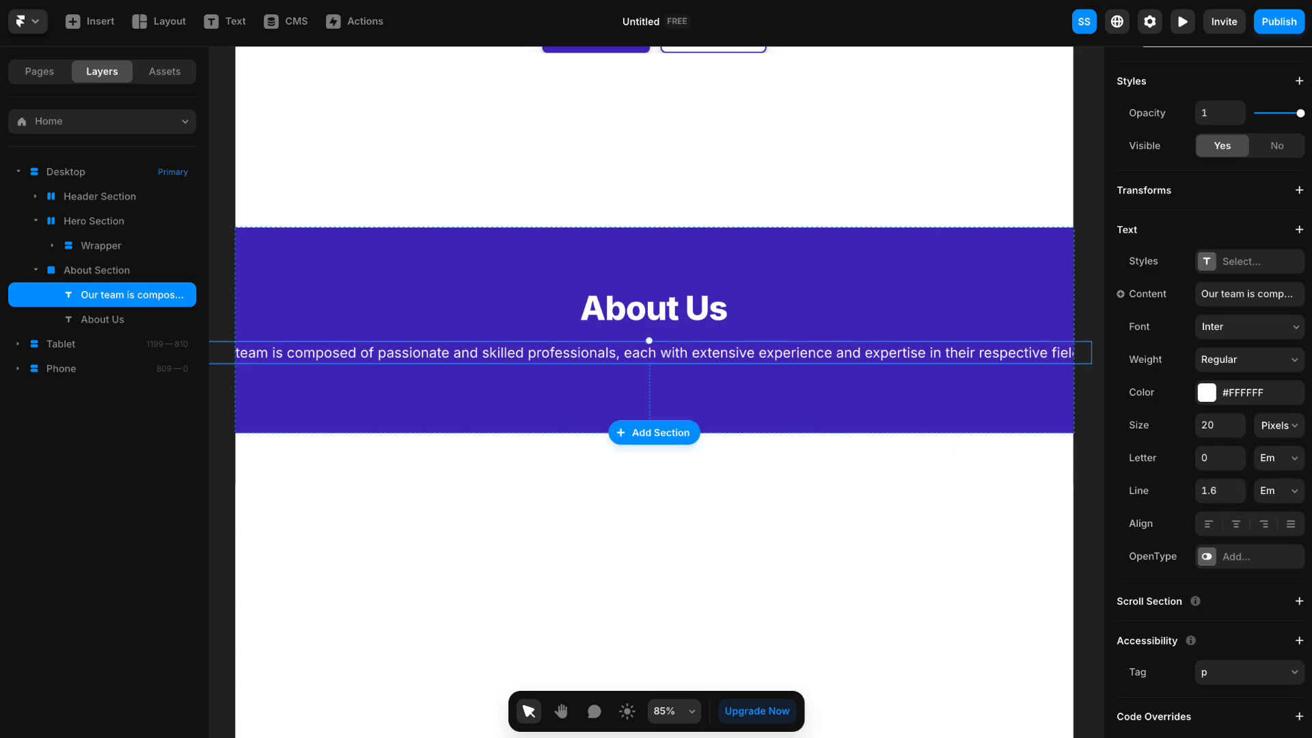
- Add a vertical, centred Stack layout to the About Section
click(685, 240)
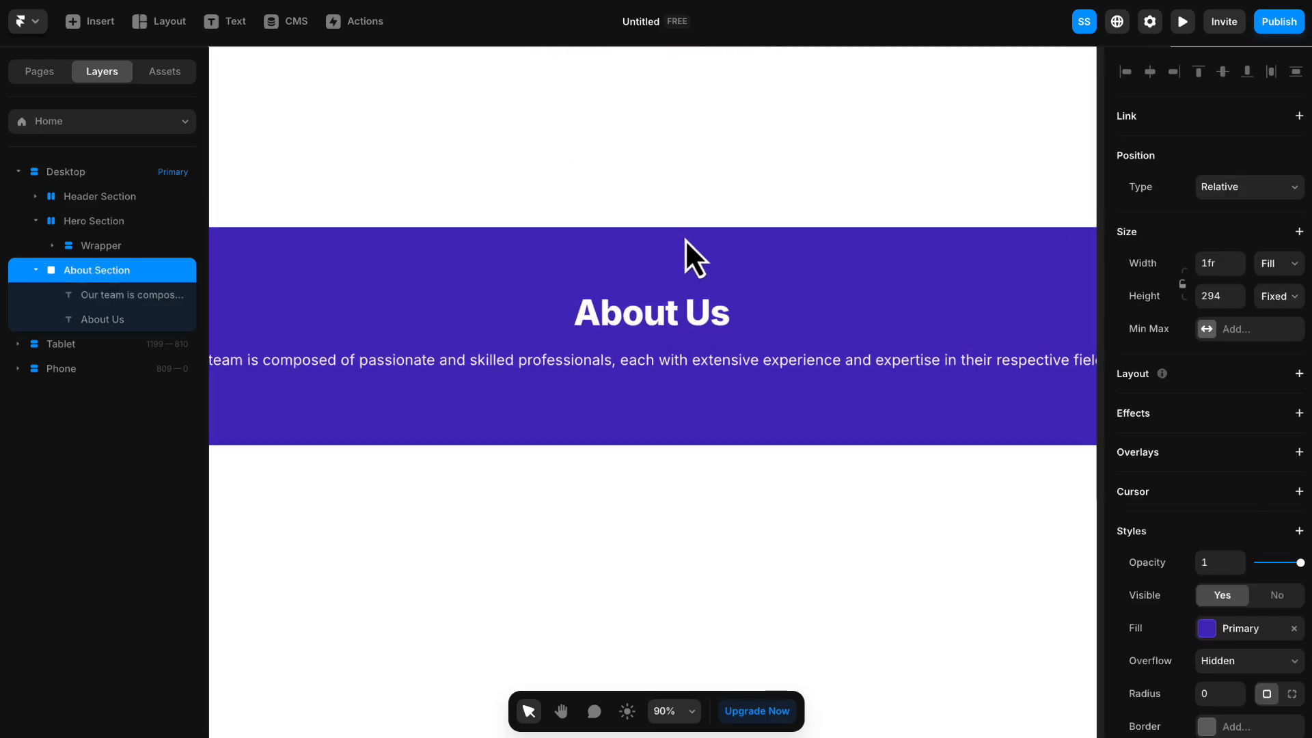
scroll(685, 240, down, 3)
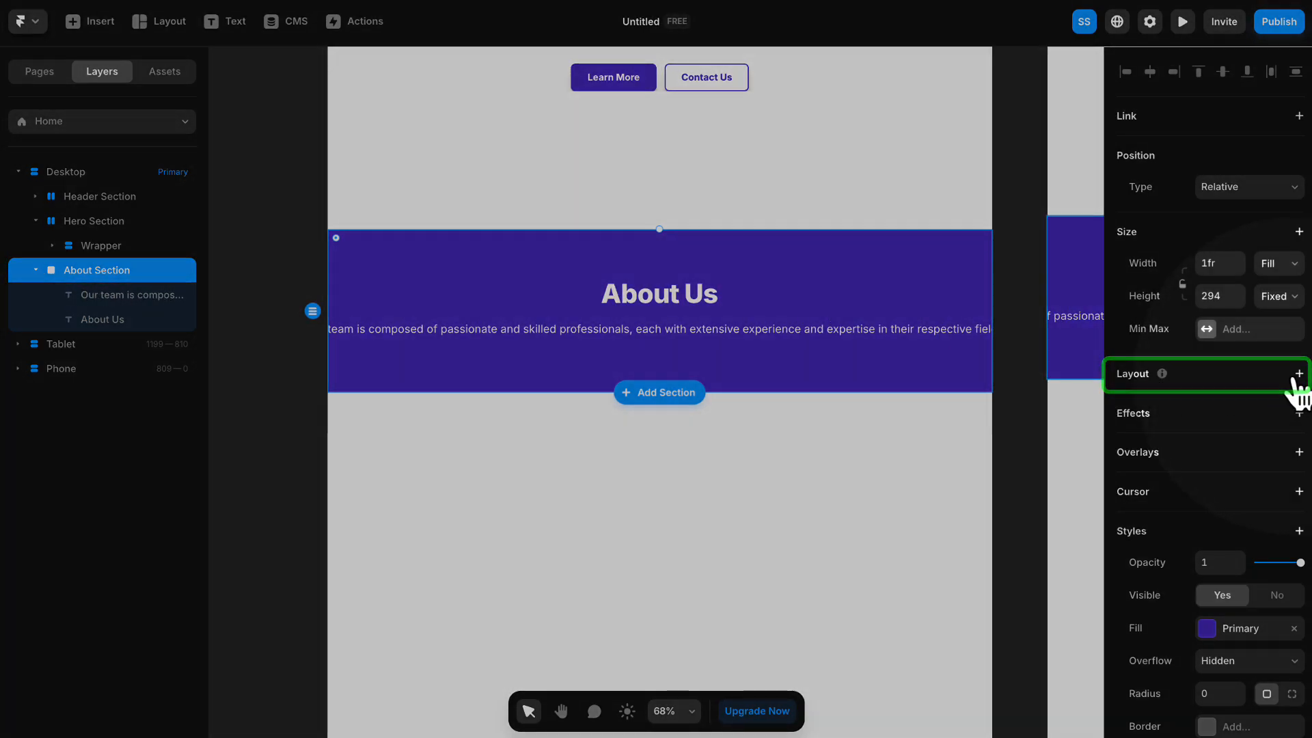
click(1299, 374)
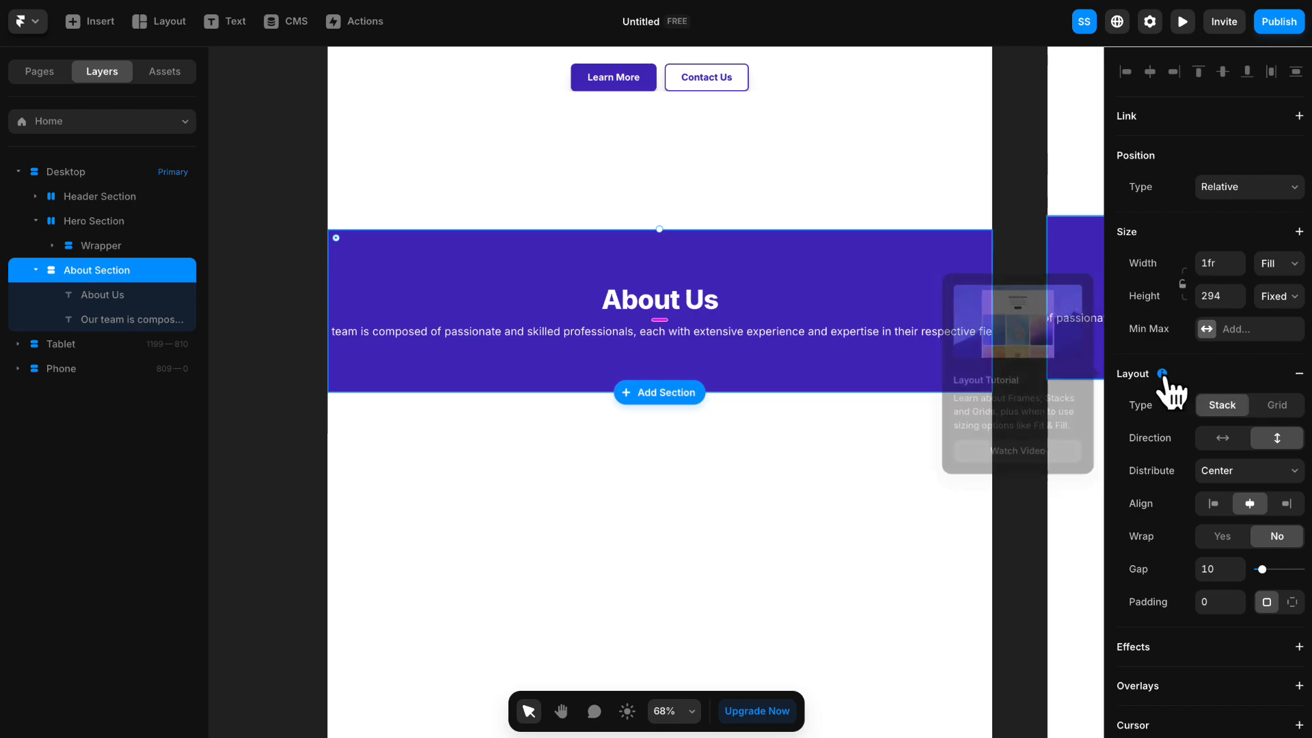
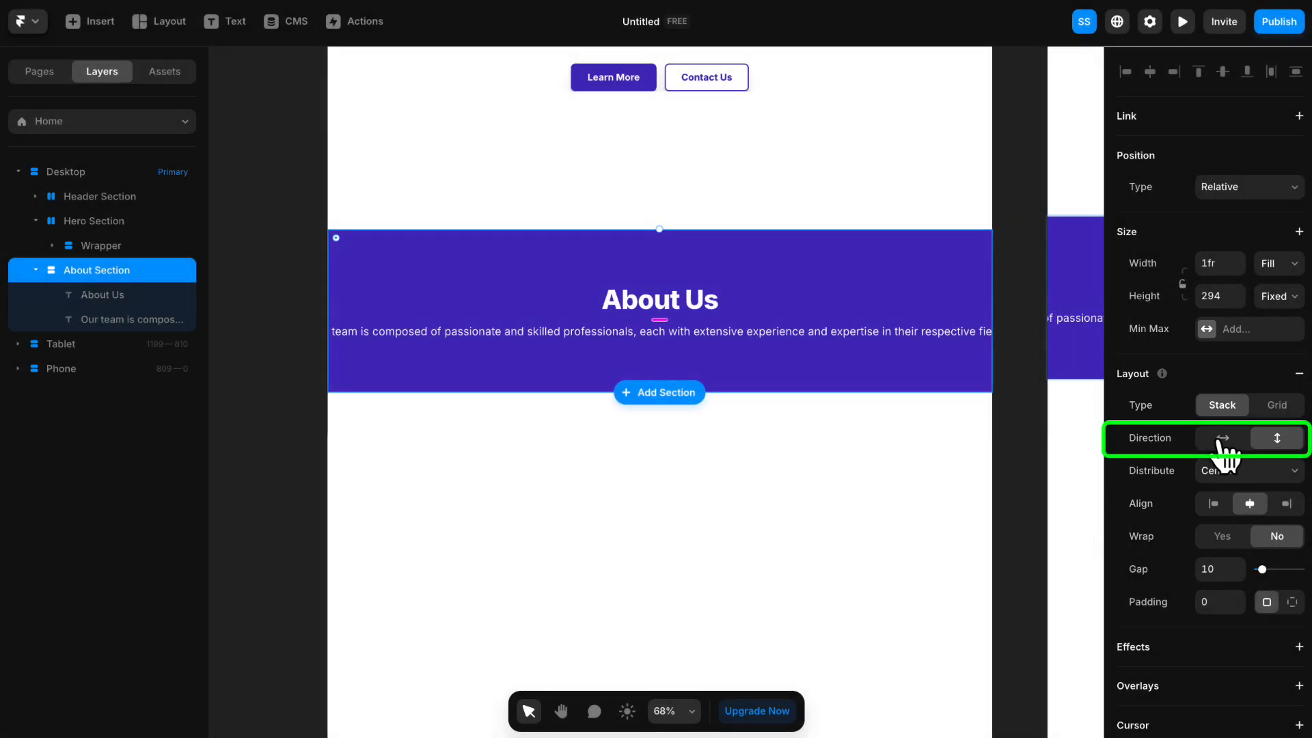
- Try the horizontal direction for the About Section's stack, then return it to vertical
click(1221, 439)
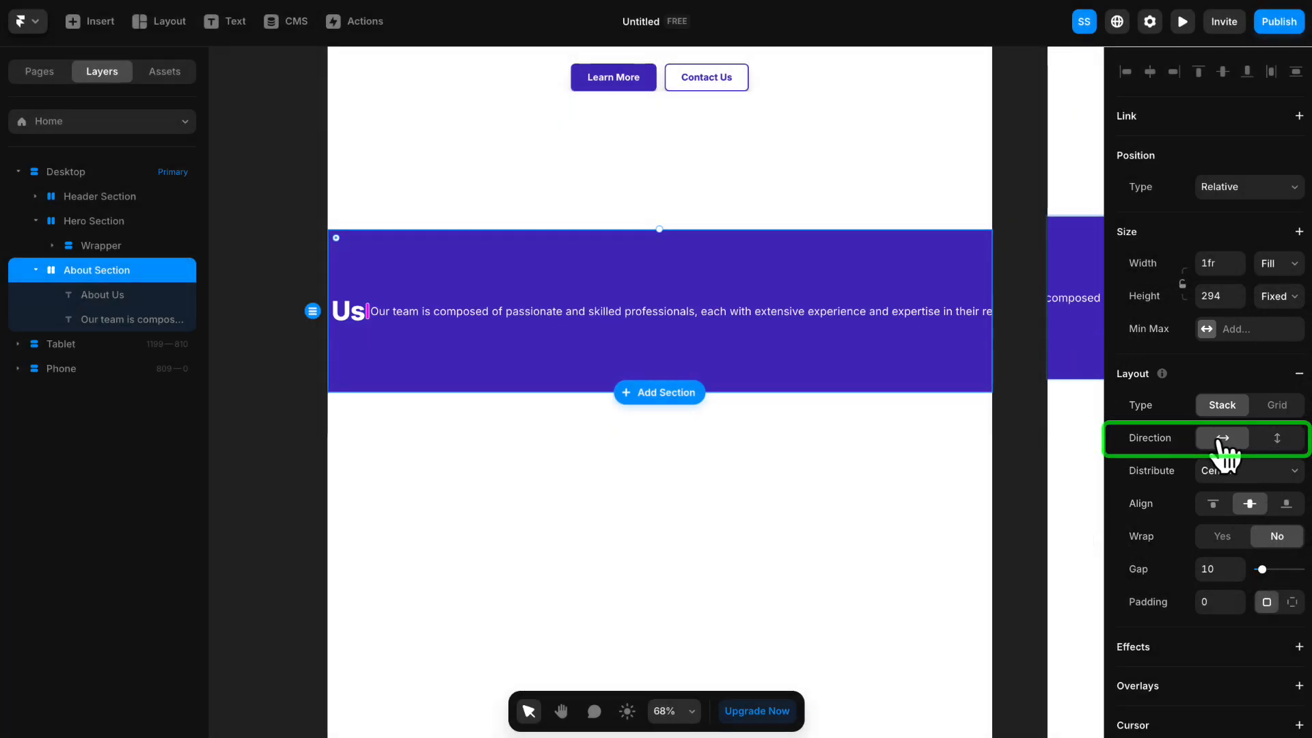
click(1276, 440)
click(1221, 439)
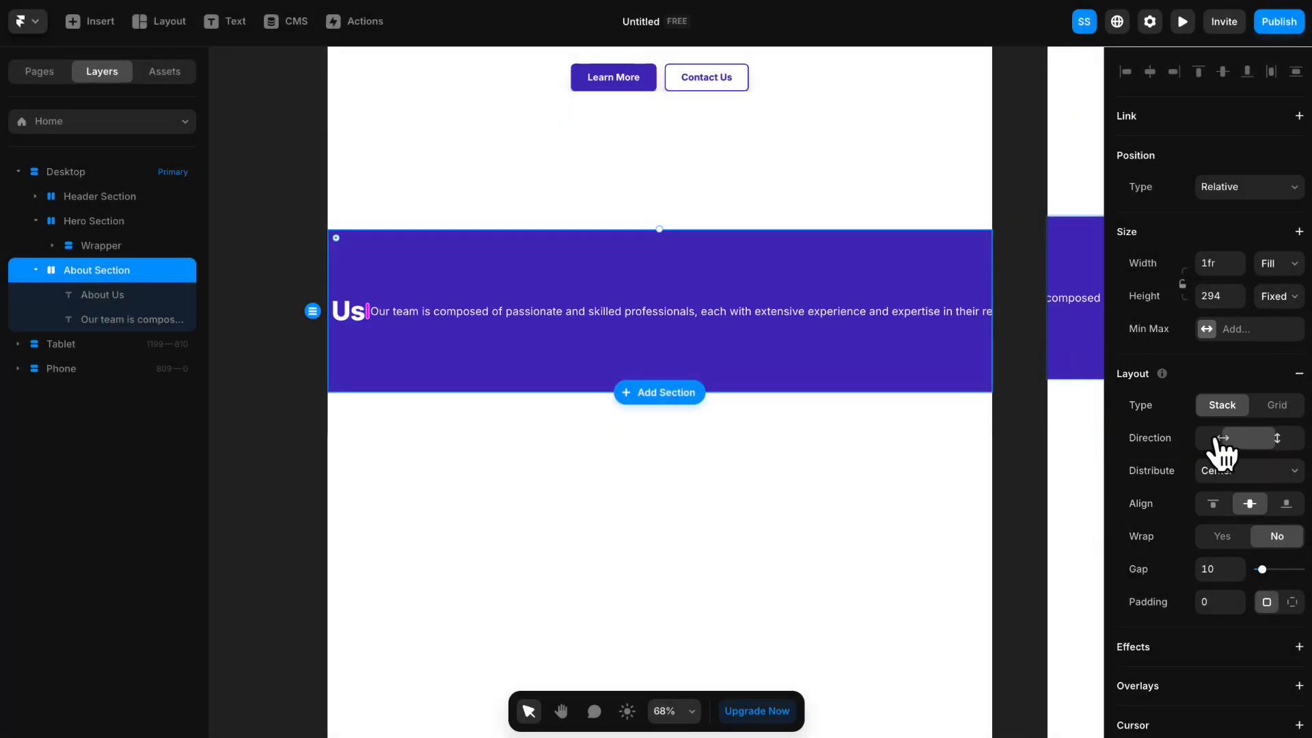
click(1277, 439)
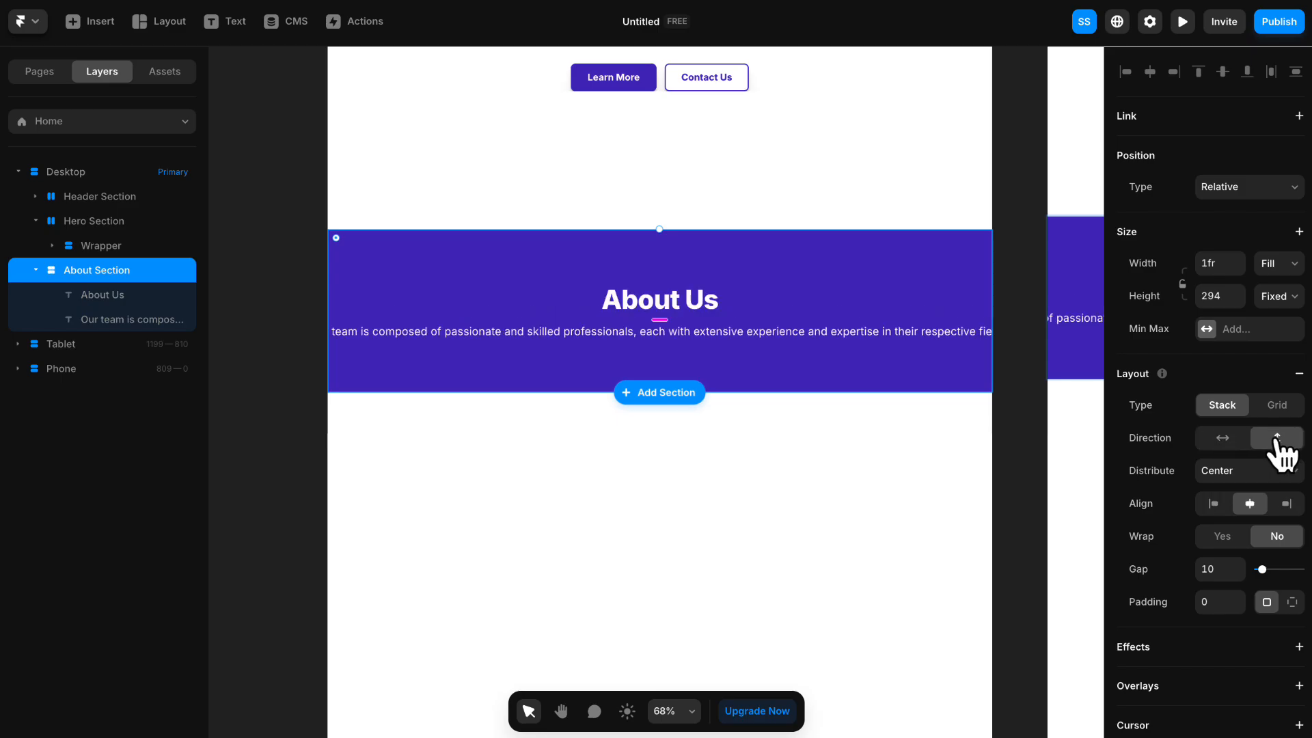
- Add a fixed maximum width of 550 to the "Our team is composed" paragraph
click(761, 336)
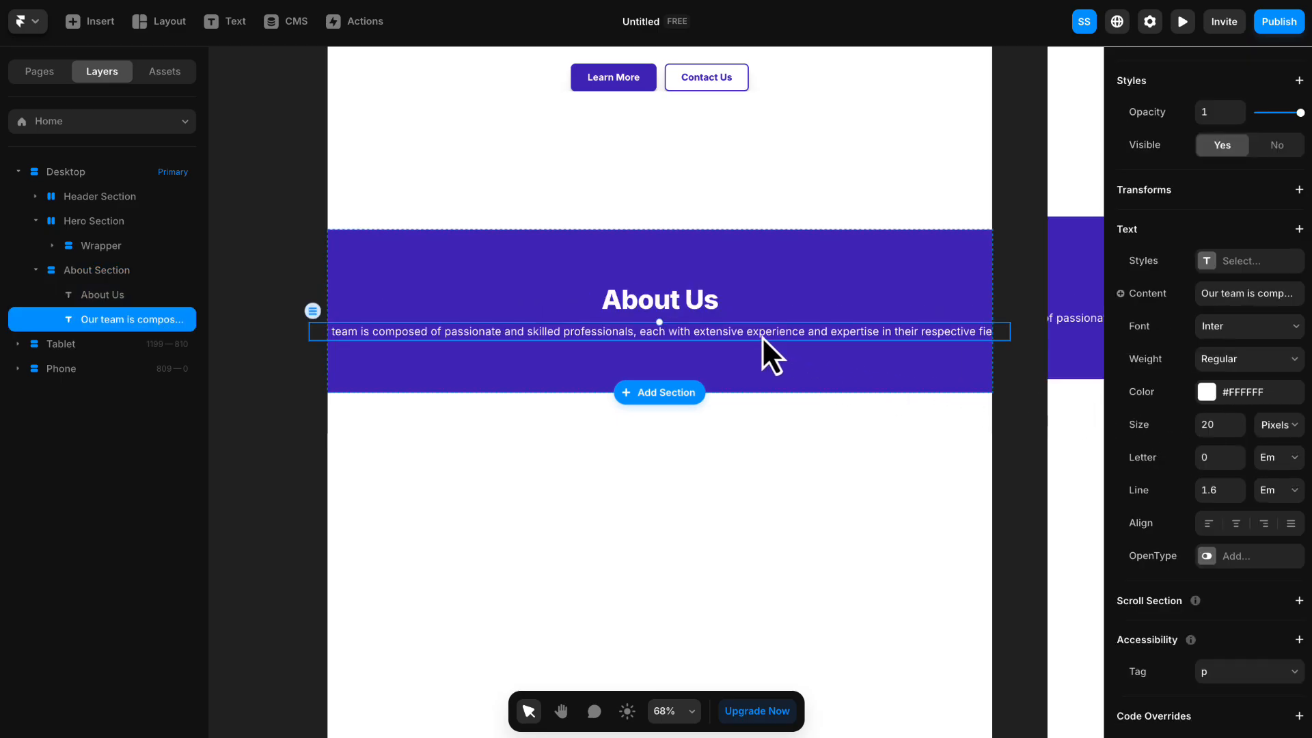
scroll(1217, 344, up, 6)
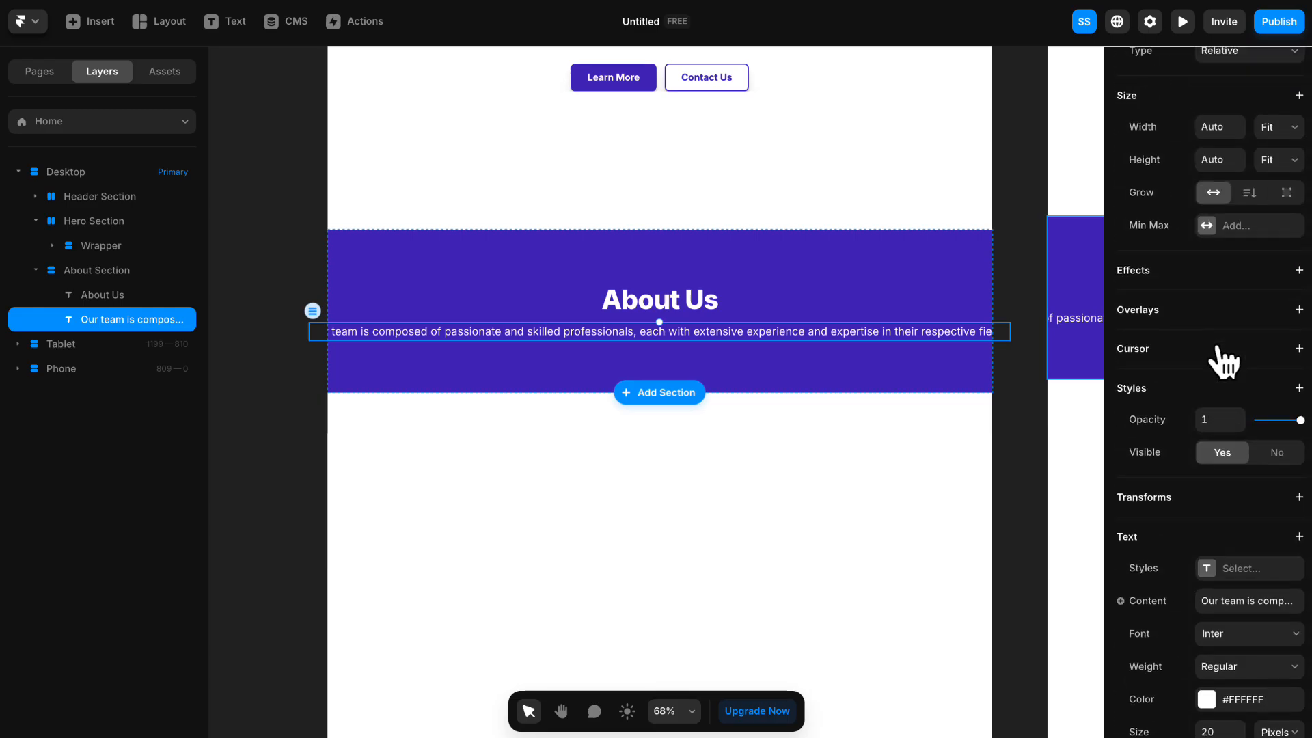
click(1240, 363)
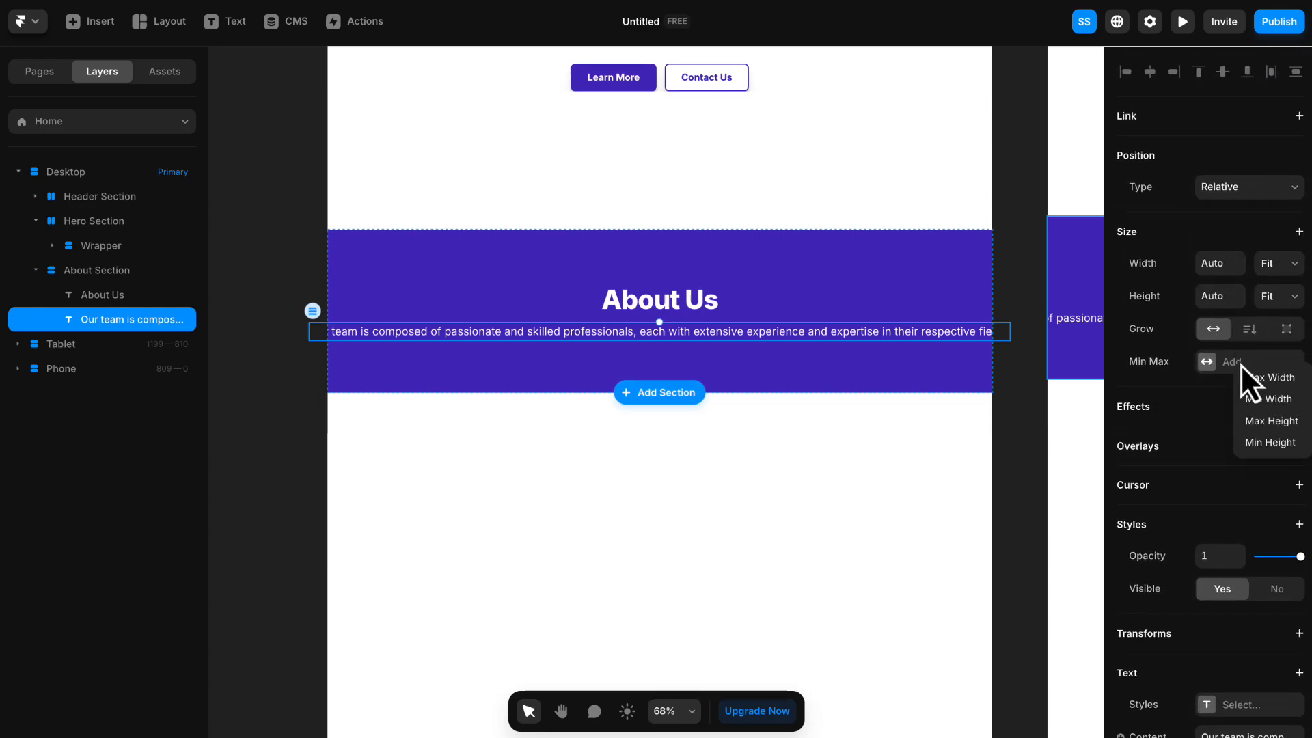
click(1259, 378)
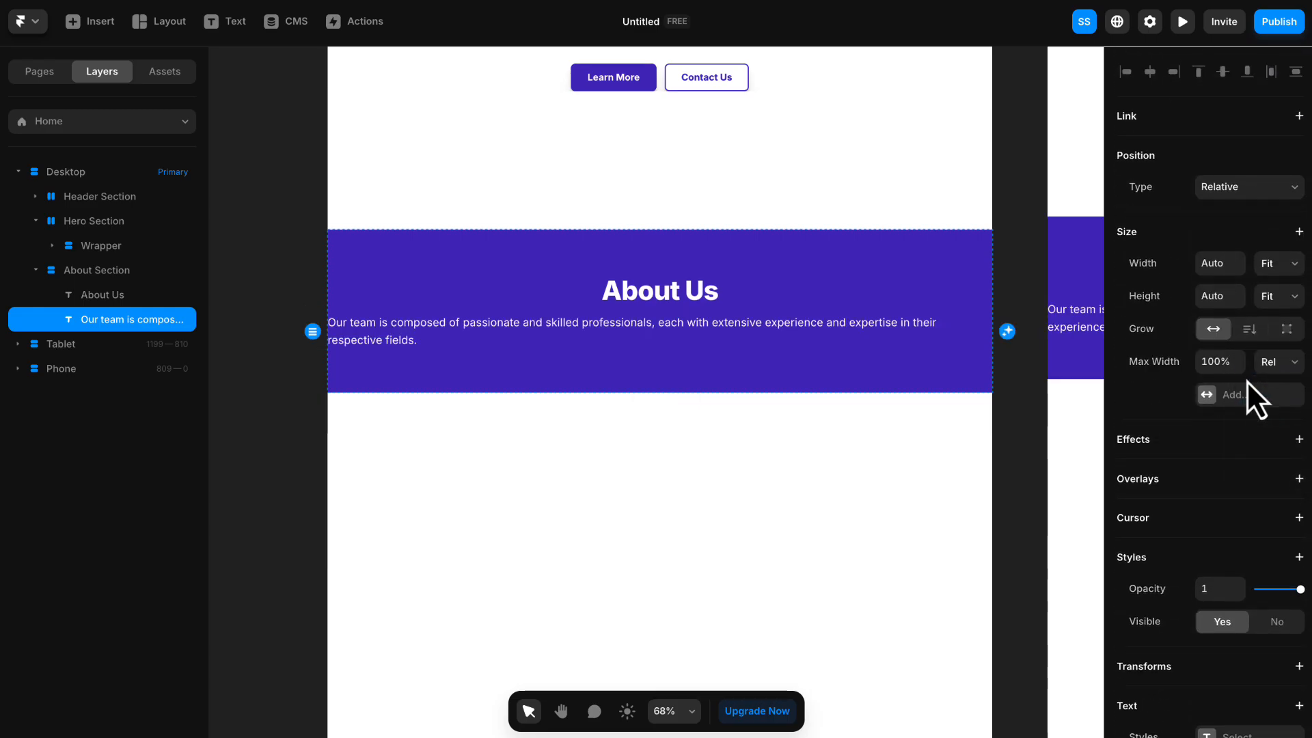
click(1289, 374)
click(1284, 383)
click(1217, 361)
text(55)
key(Return)
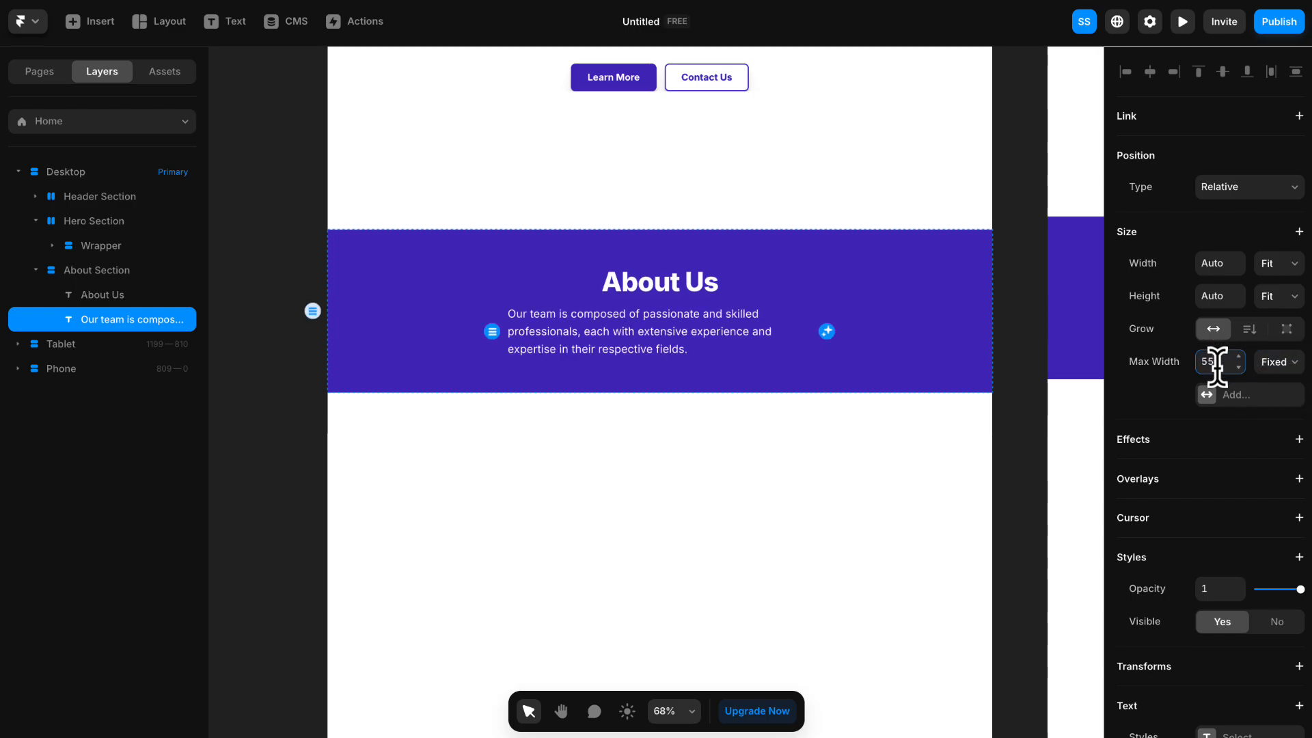
- Centre-align the text of the "Our team is composed" paragraph
scroll(1219, 371, down, 10)
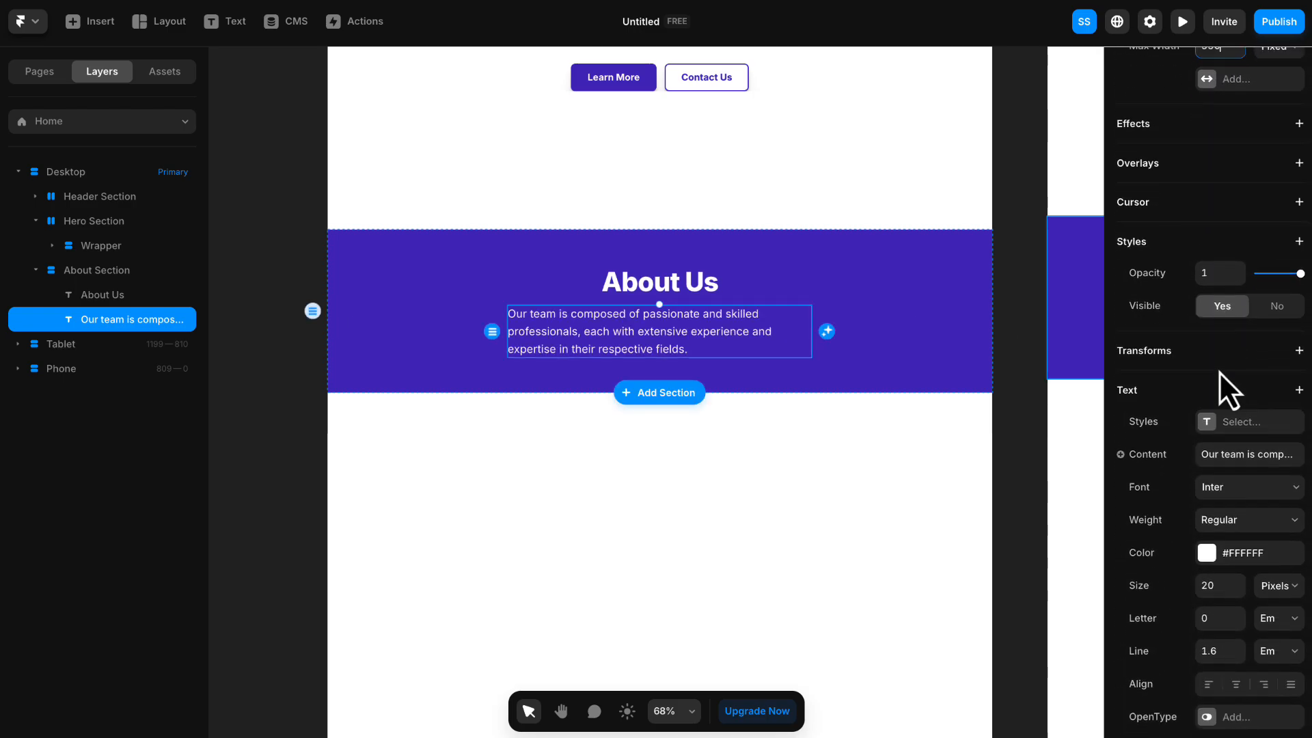
click(1237, 597)
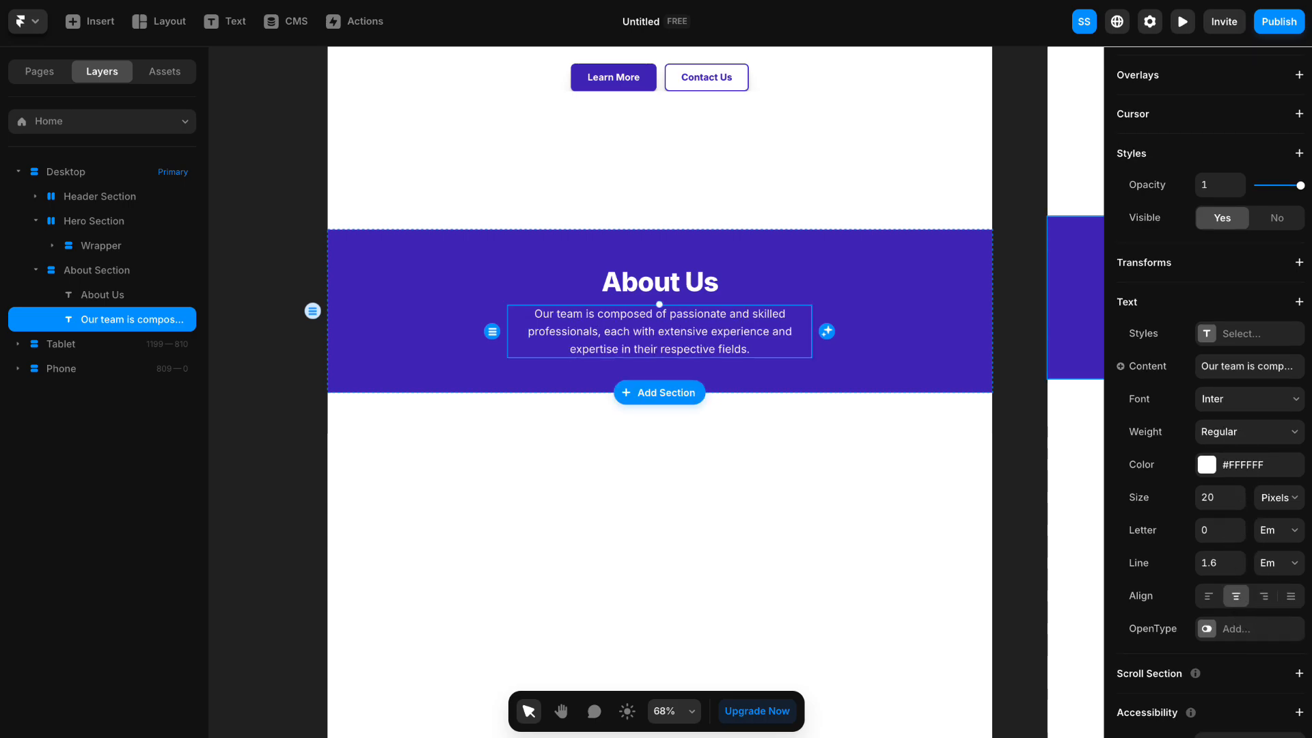
click(269, 228)
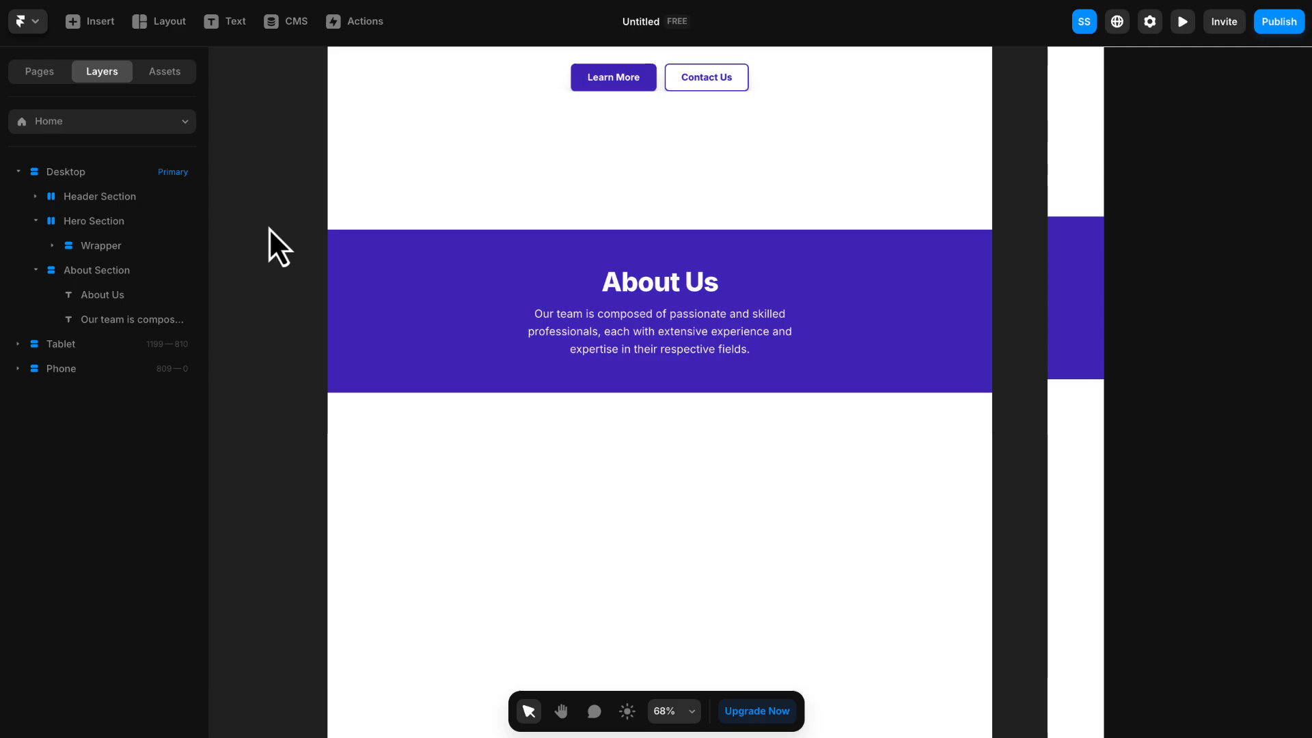
- Set the About Section's height to Fit Content
click(375, 255)
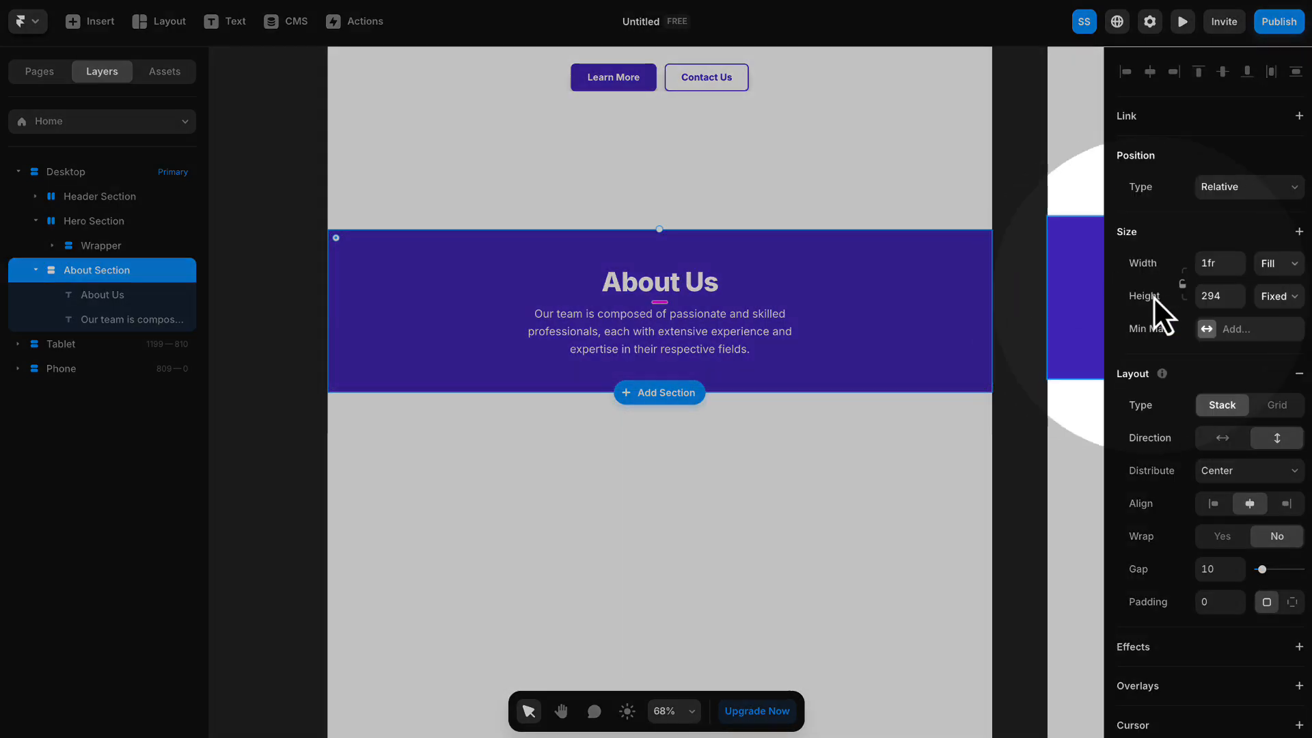
click(1275, 297)
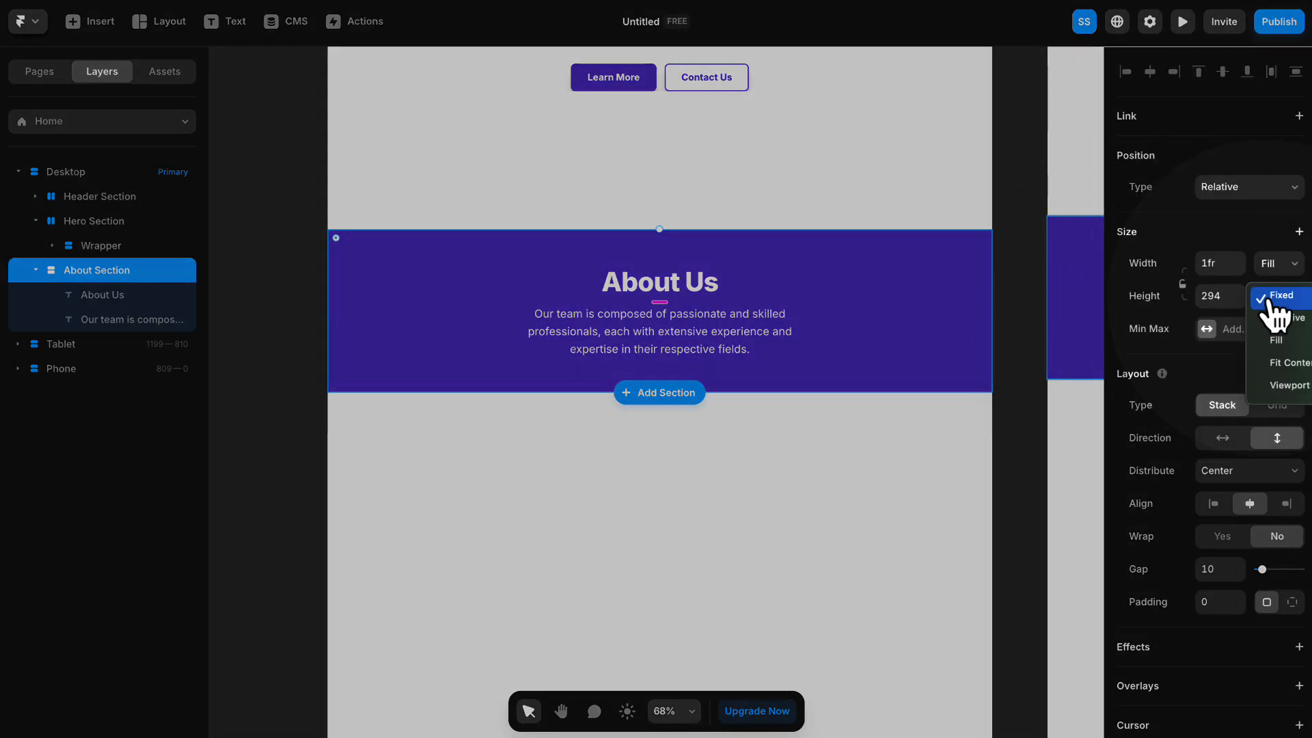
click(1289, 364)
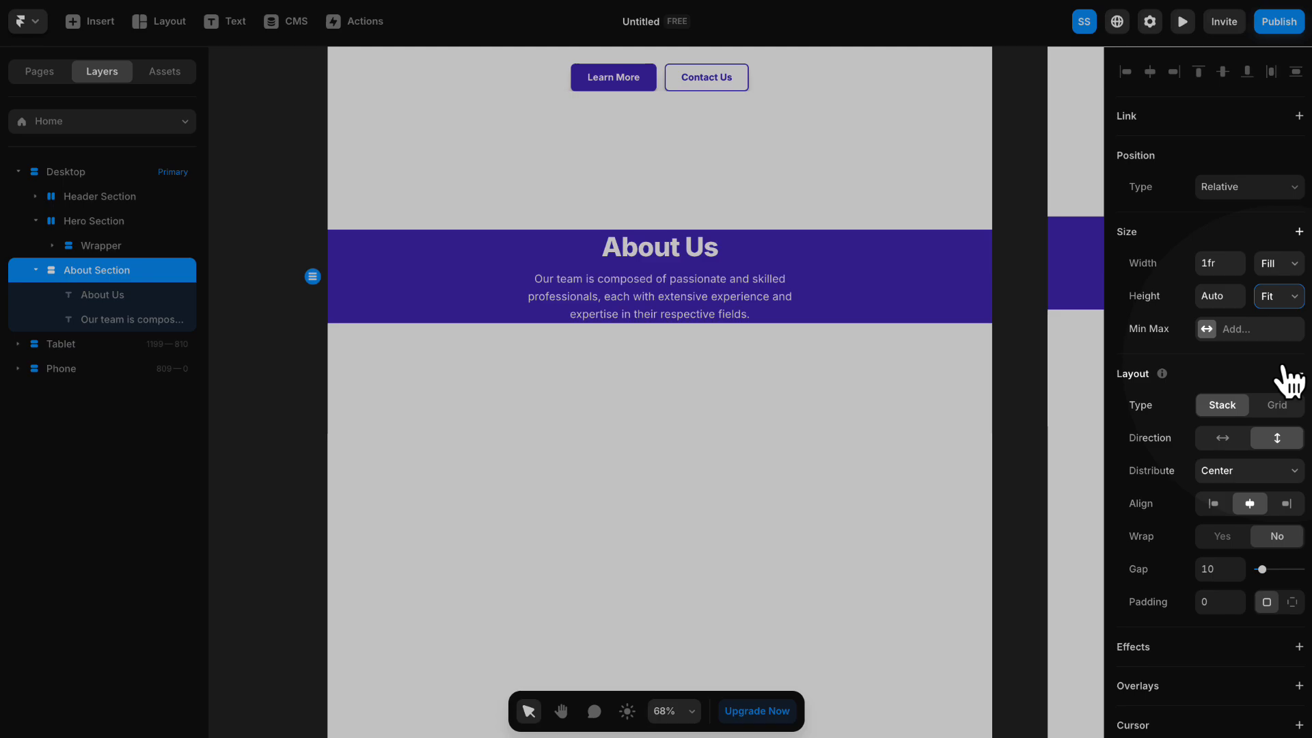
- Give the About Section individual padding of 100 at the top and bottom and 15 on the right and left
scroll(1262, 385, down, 1)
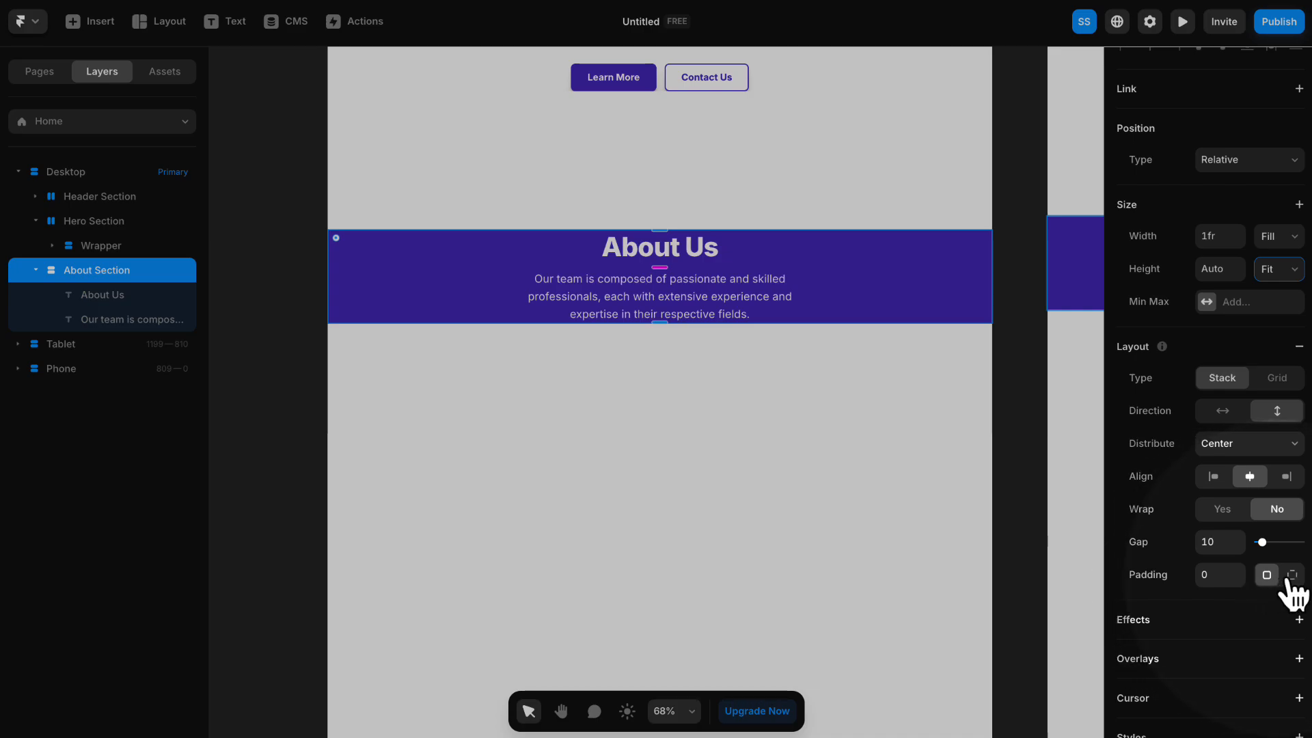
click(1292, 575)
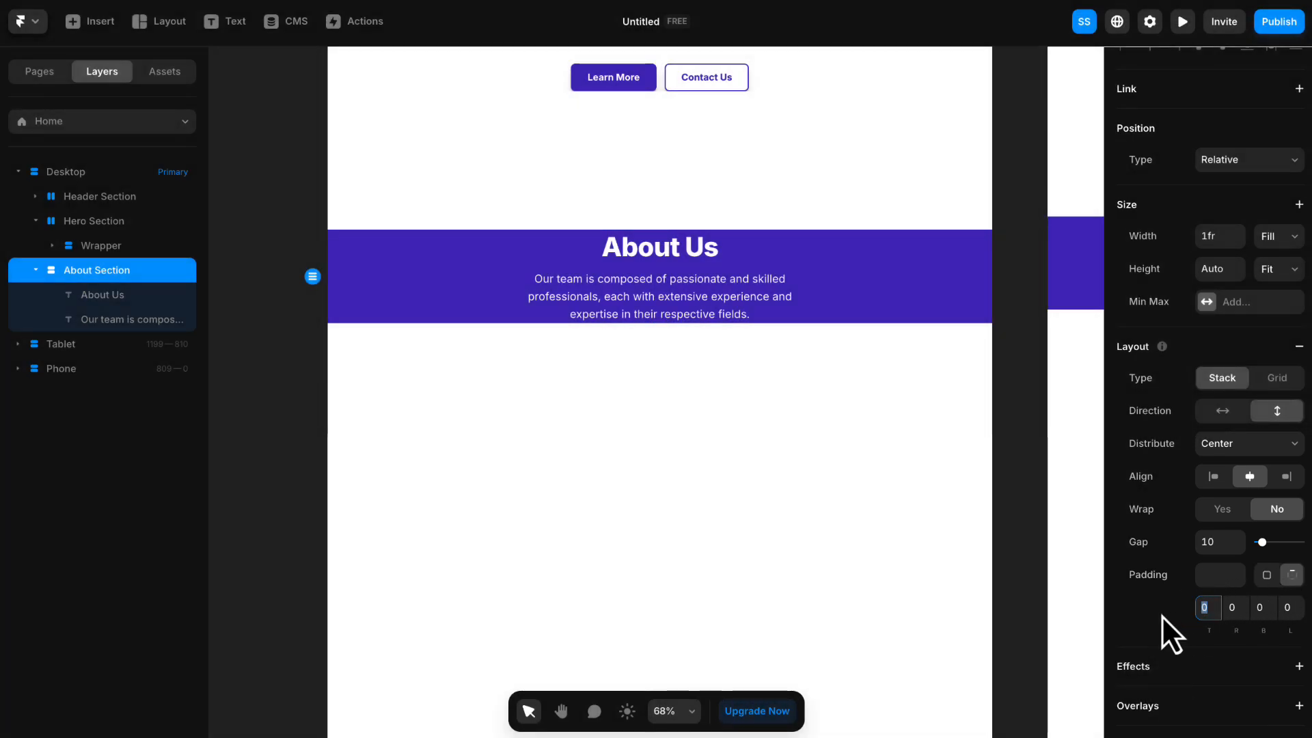
text(100)
key(Tab)
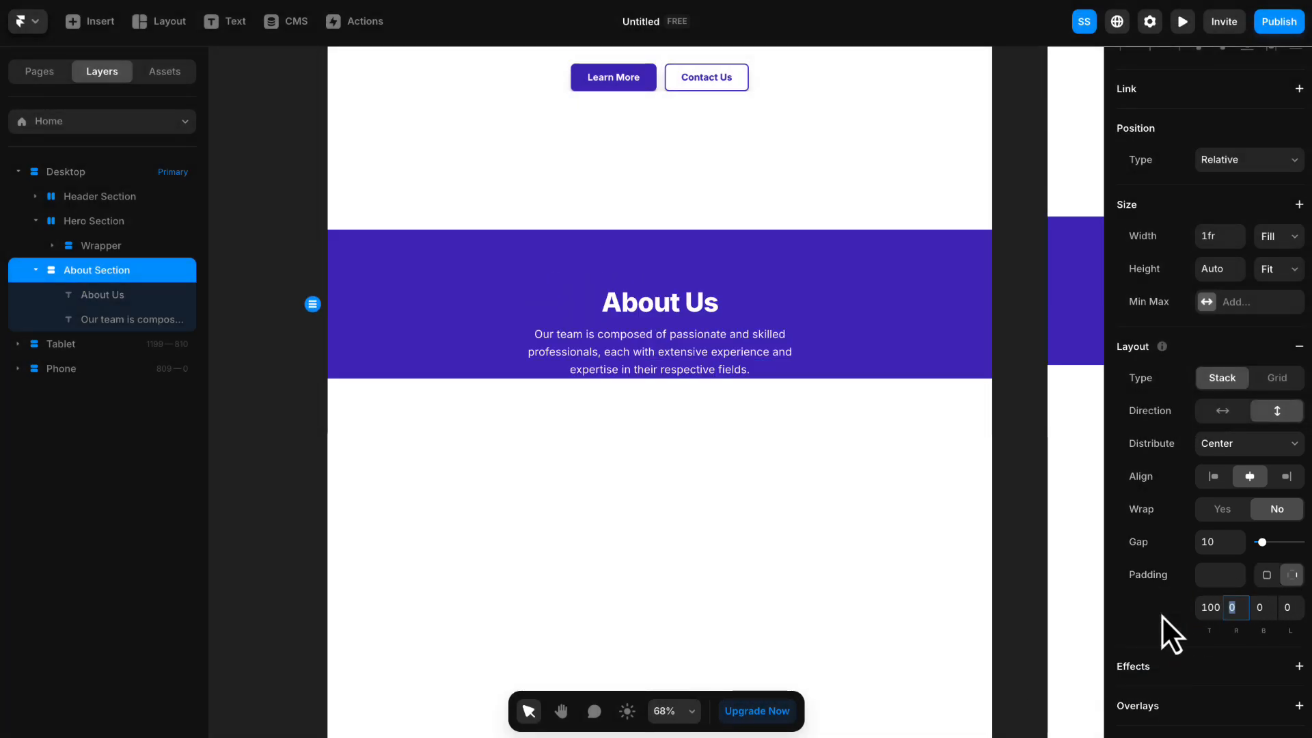
key(Tab)
text(100)
click(1238, 609)
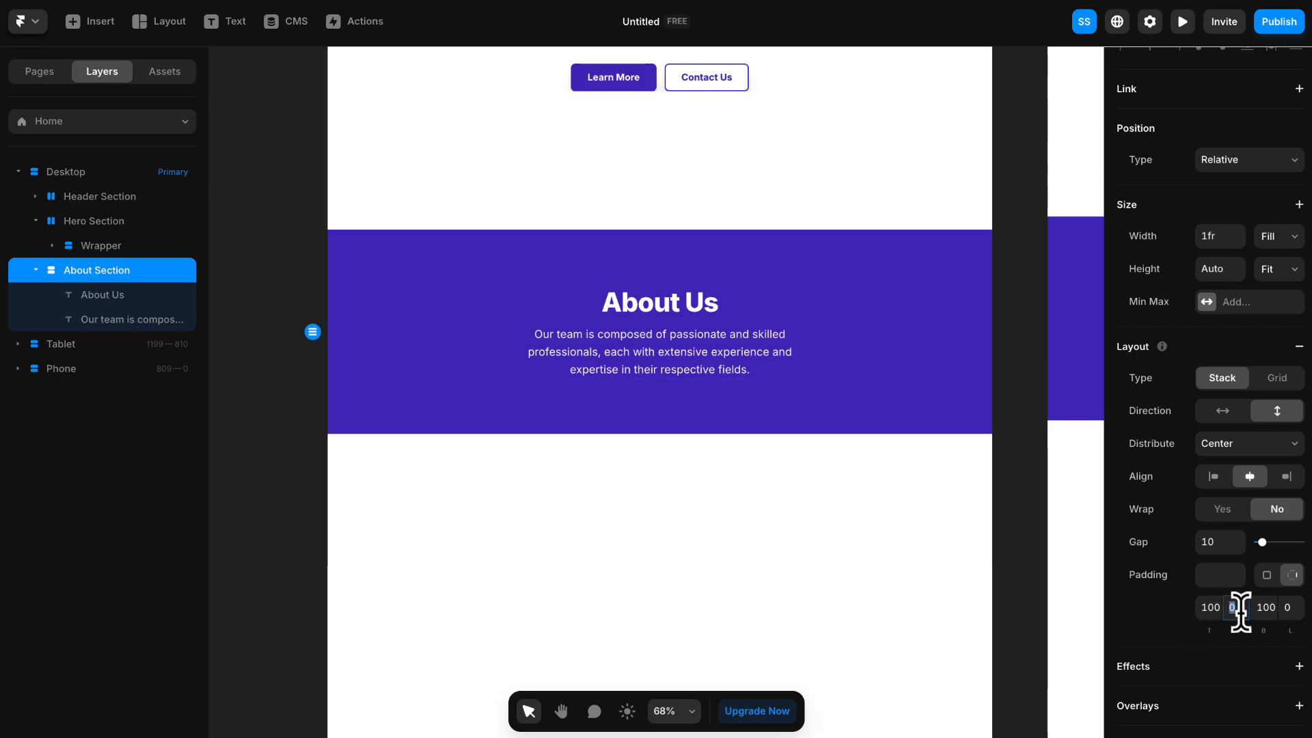
text(15)
key(Tab)
text(15)
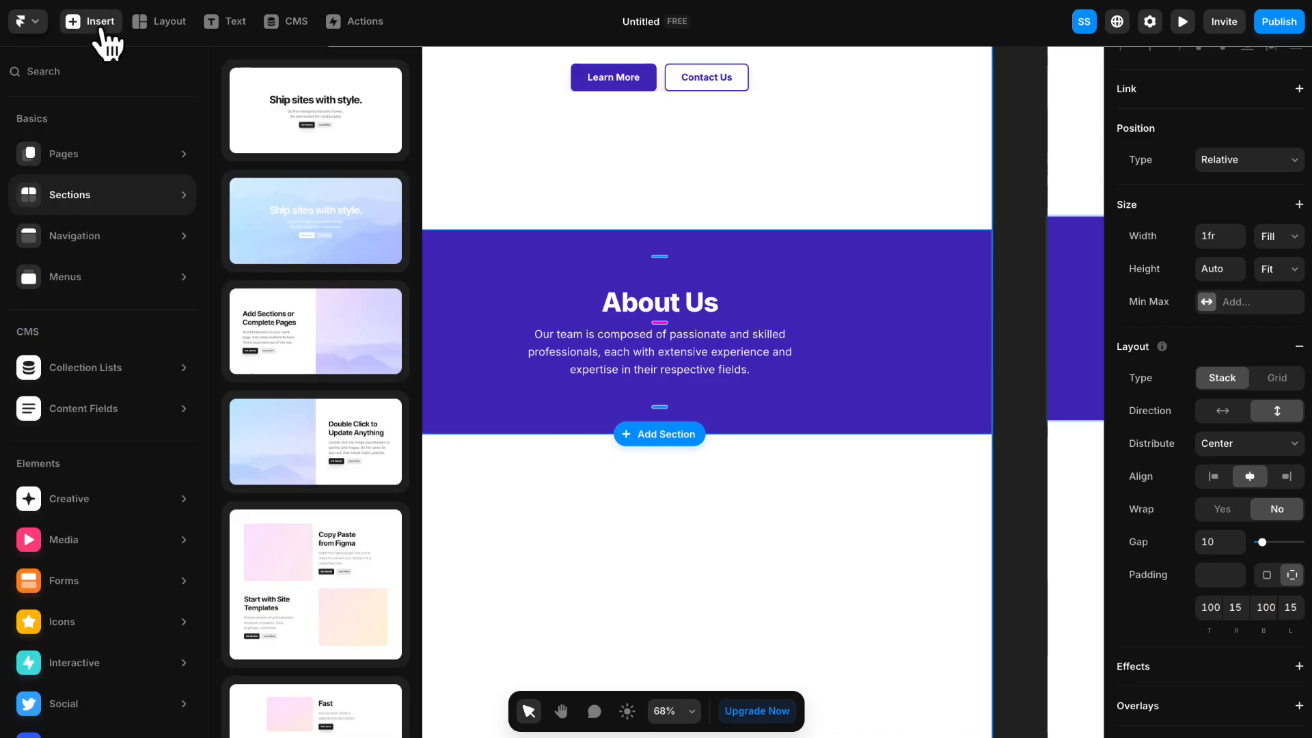
- Insert an interactive Ticker component into the About Section below the paragraph
scroll(100, 416, down, 1)
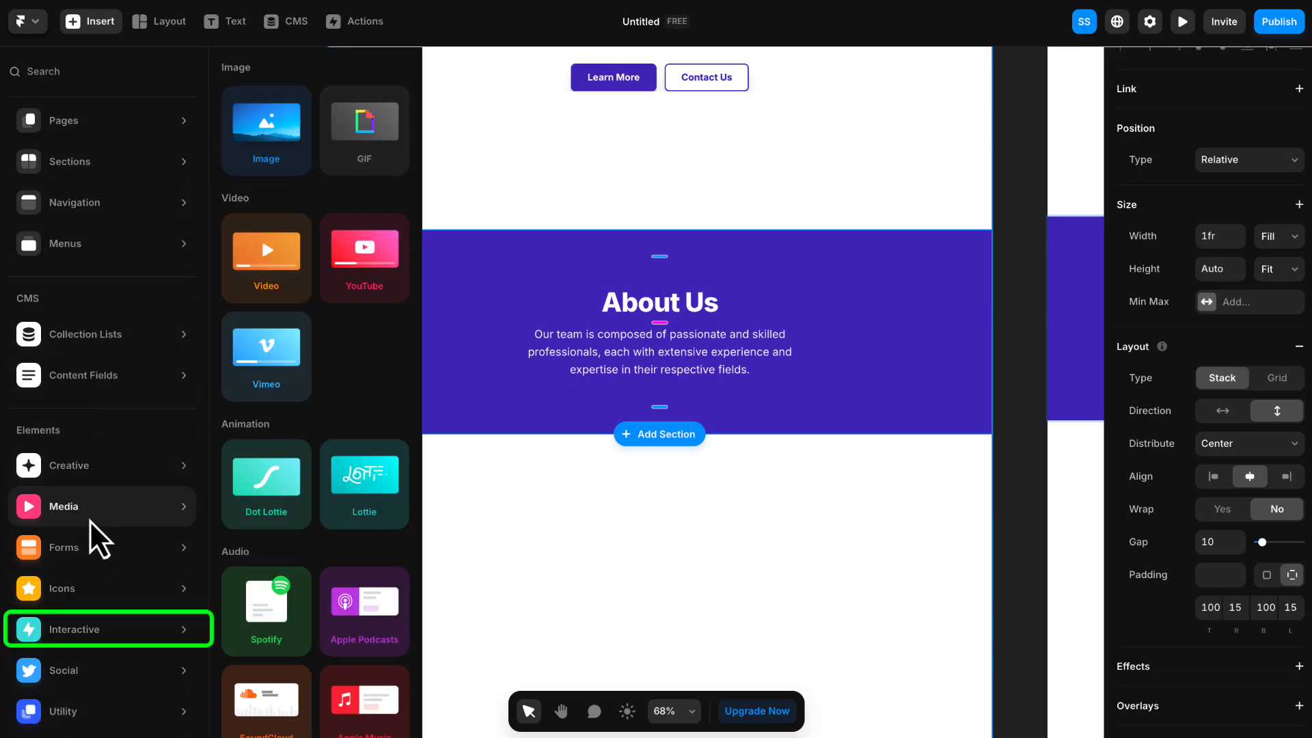
mouse_move(85, 629)
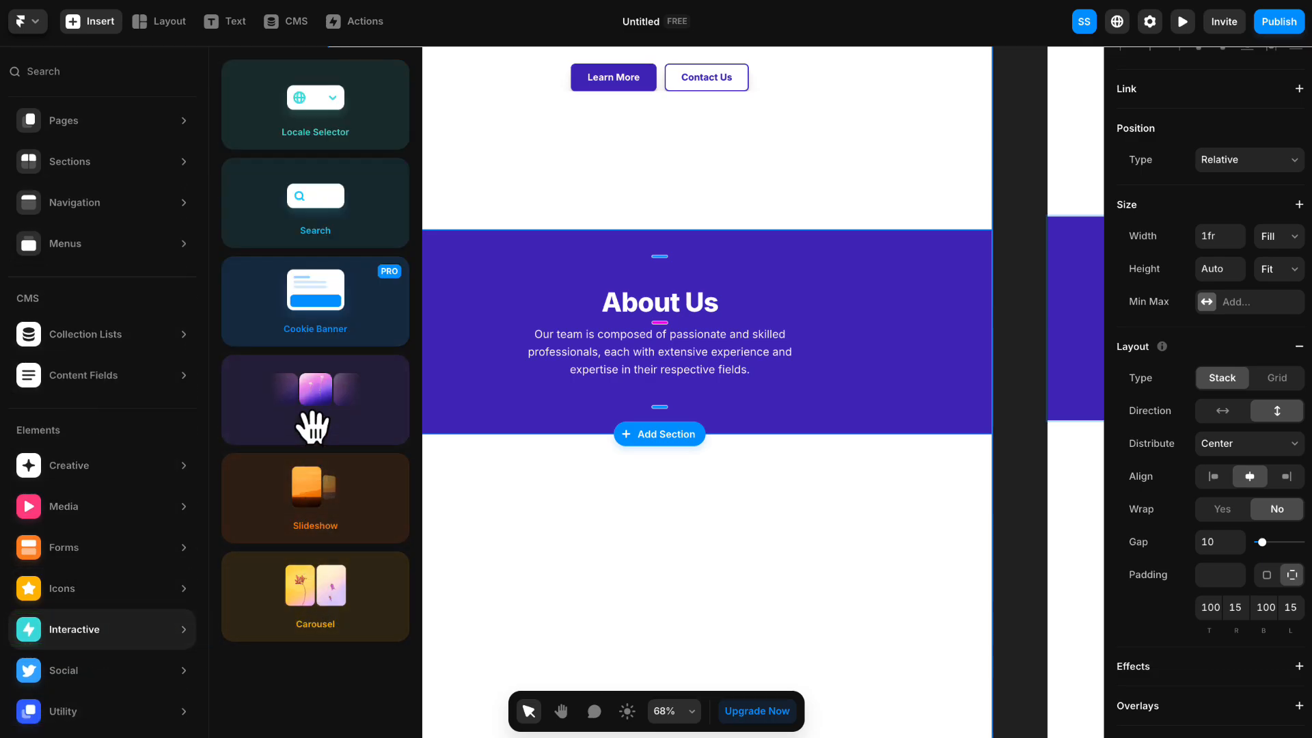
drag(311, 410, 603, 388)
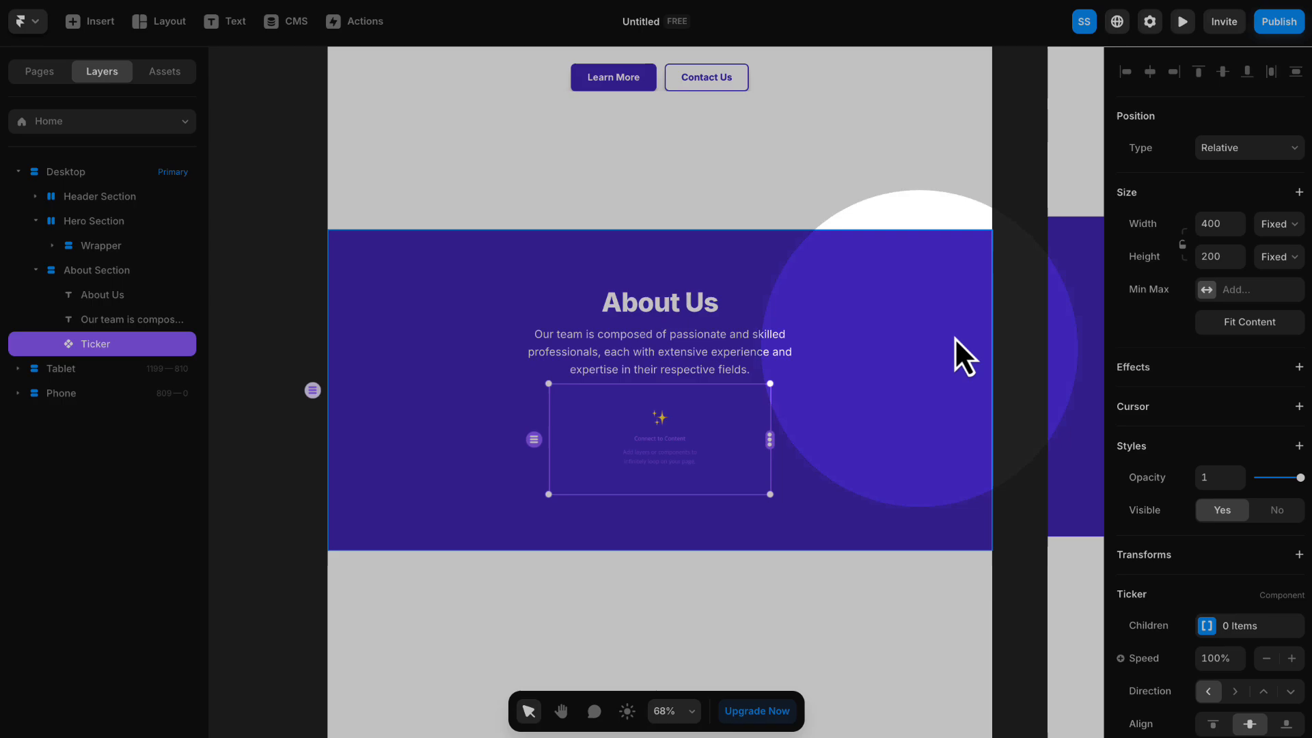
- Set the Ticker's width to Fill and its height to a fixed 300
click(1273, 229)
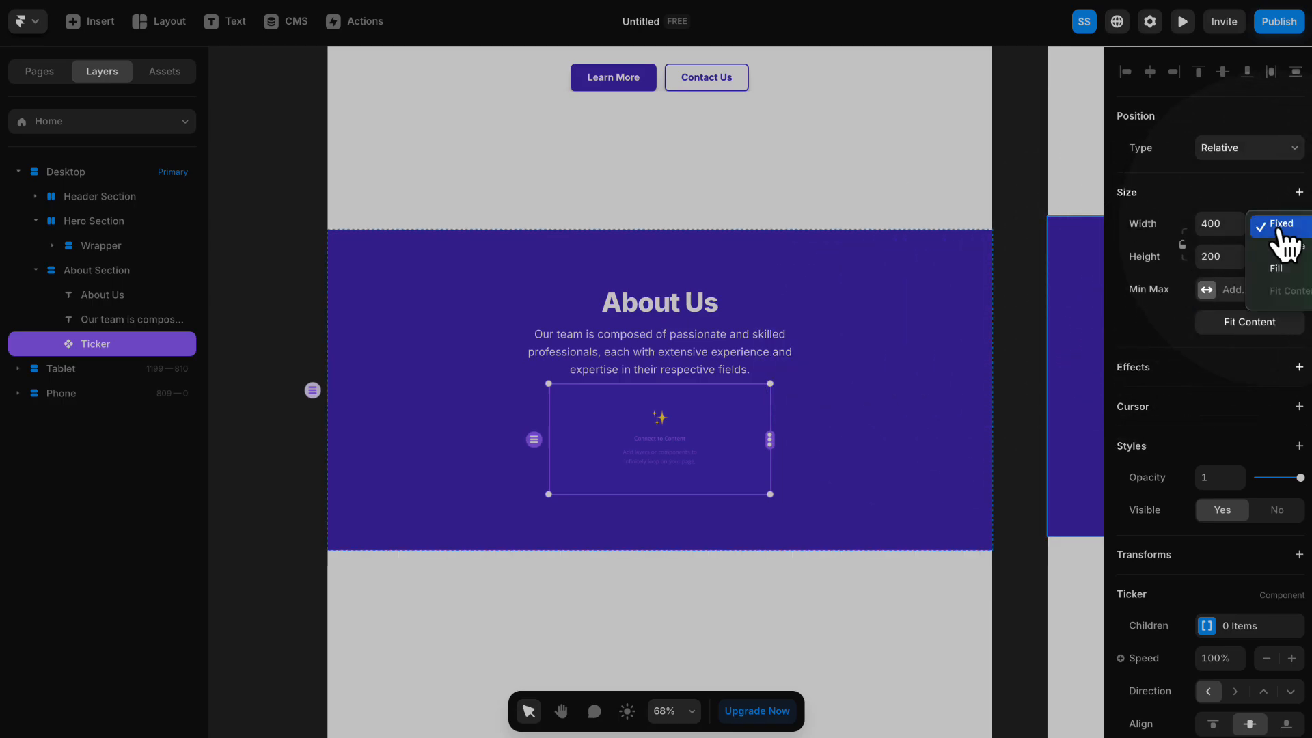
click(1270, 273)
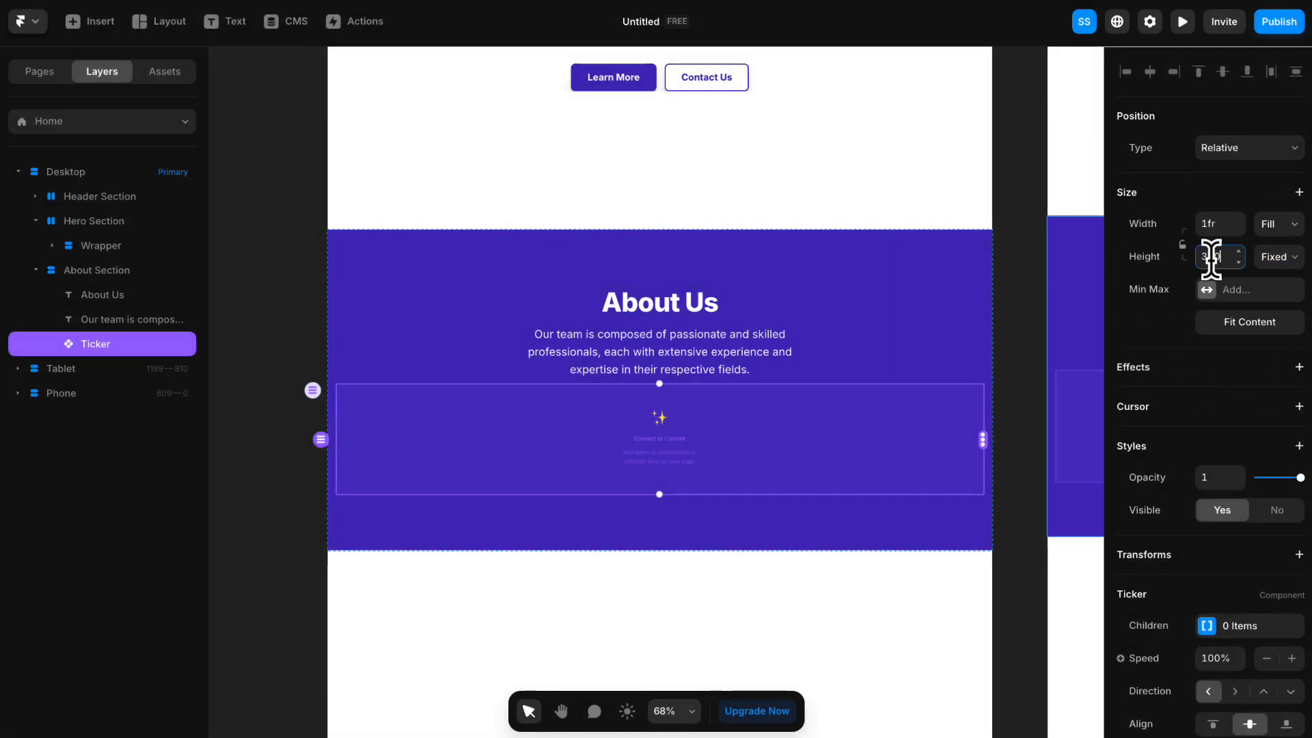
key(Return)
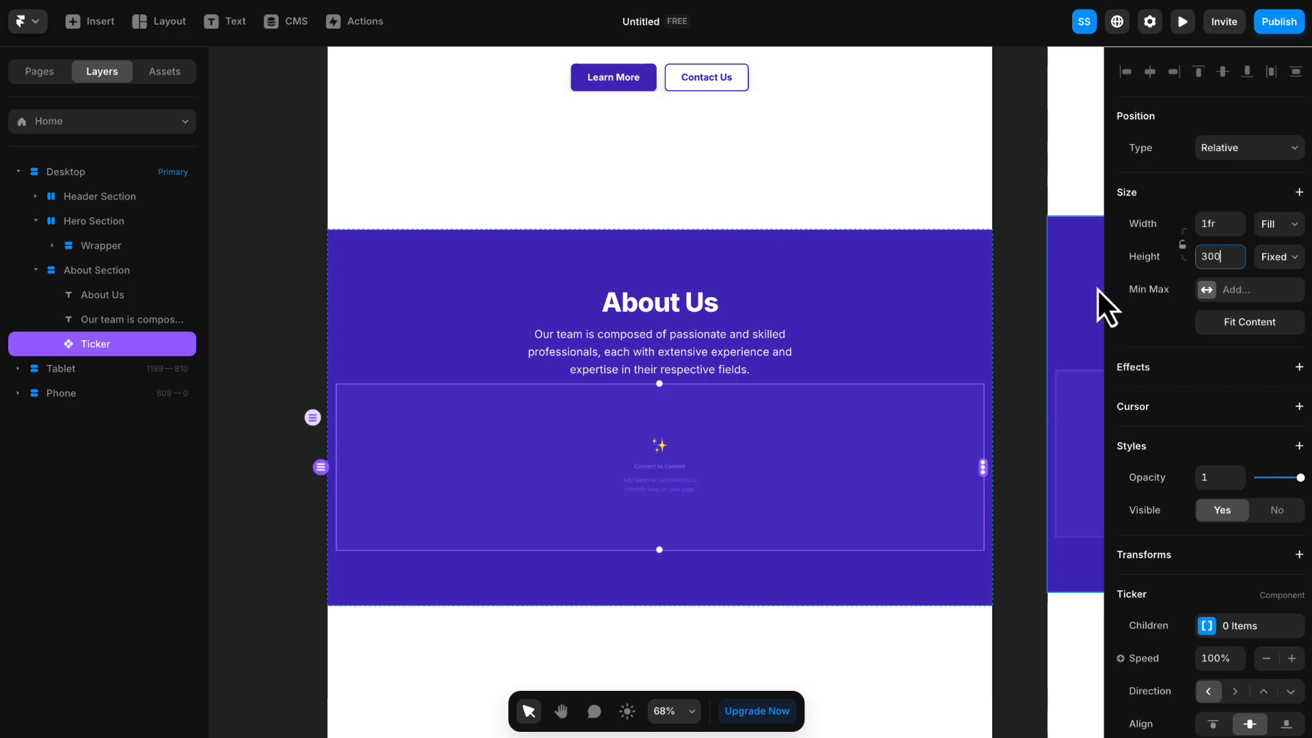
- Add the profile_example2 picture from the computer to the empty canvas beside the desktop page
click(287, 342)
key(space)
drag(271, 376, 511, 311)
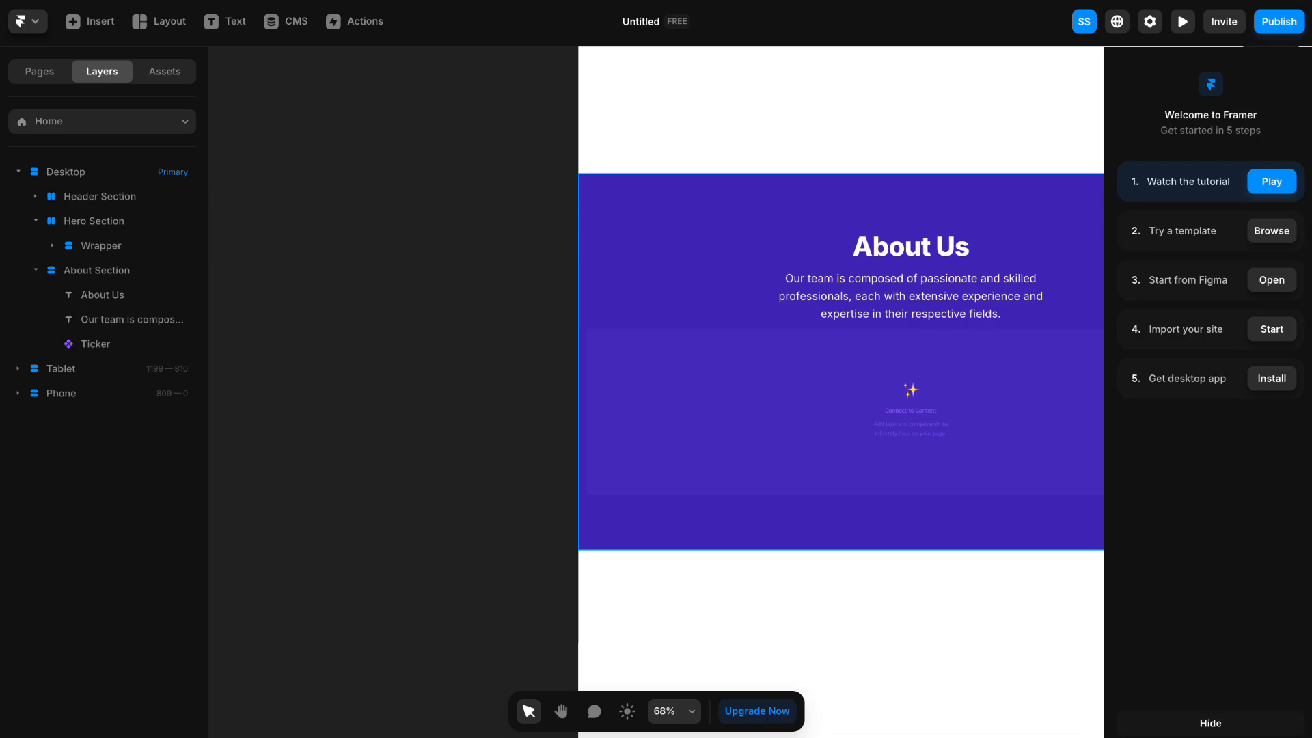
drag(1311, 175, 365, 338)
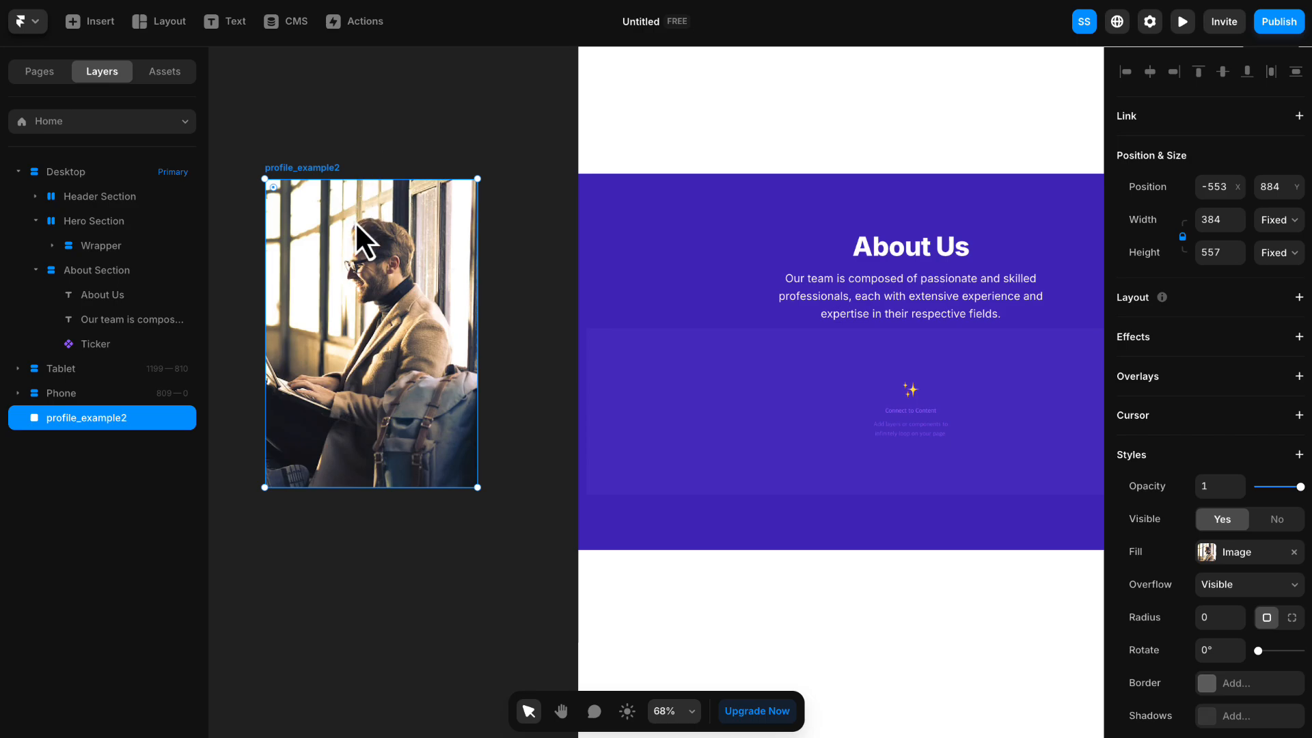
key(space)
drag(356, 230, 437, 226)
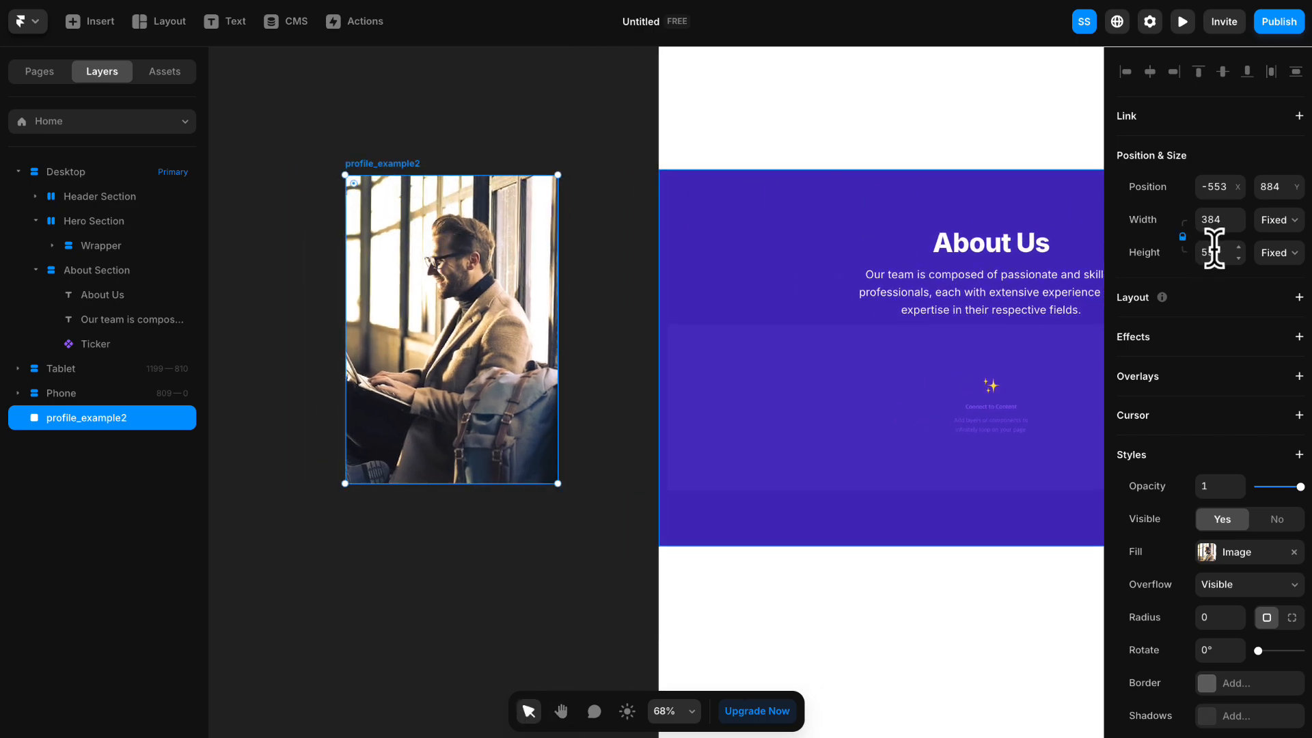
- Set the profile_example2 picture's height to 300 with its proportions locked and move it closer to the About Section
text(30)
key(Return)
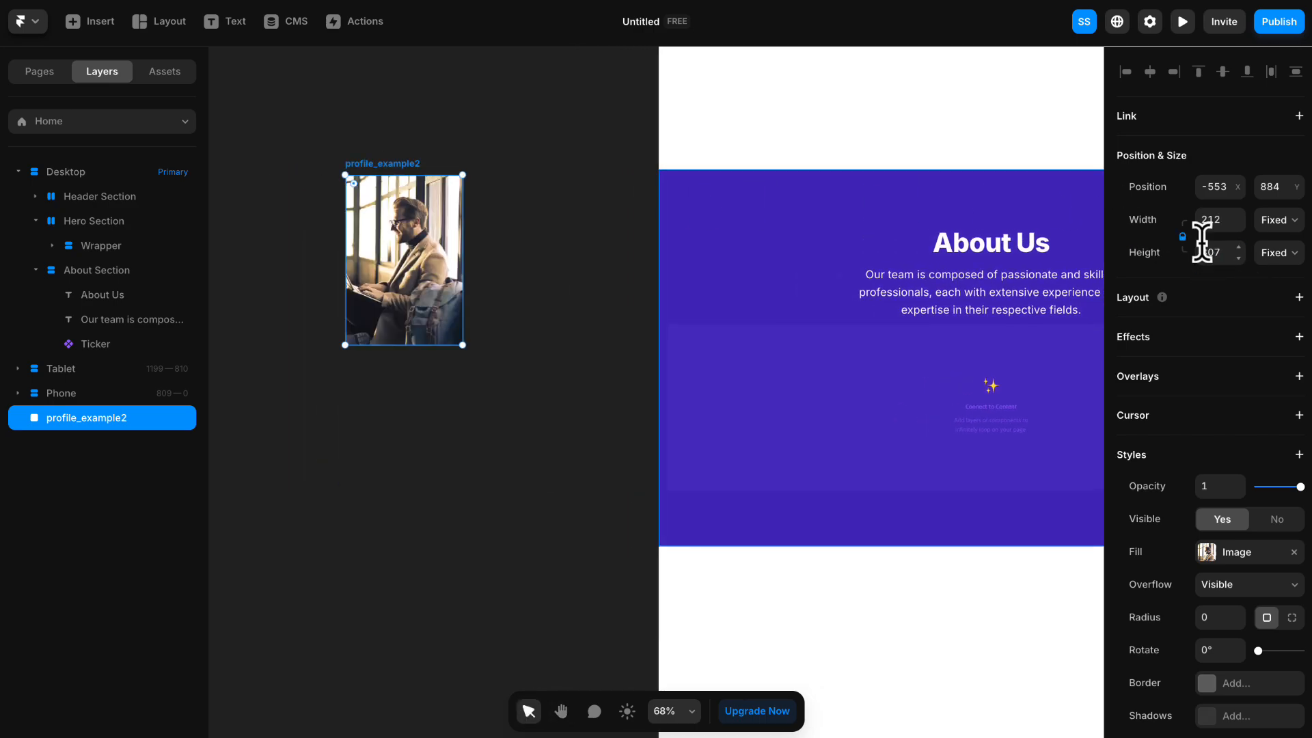
text(0)
key(Return)
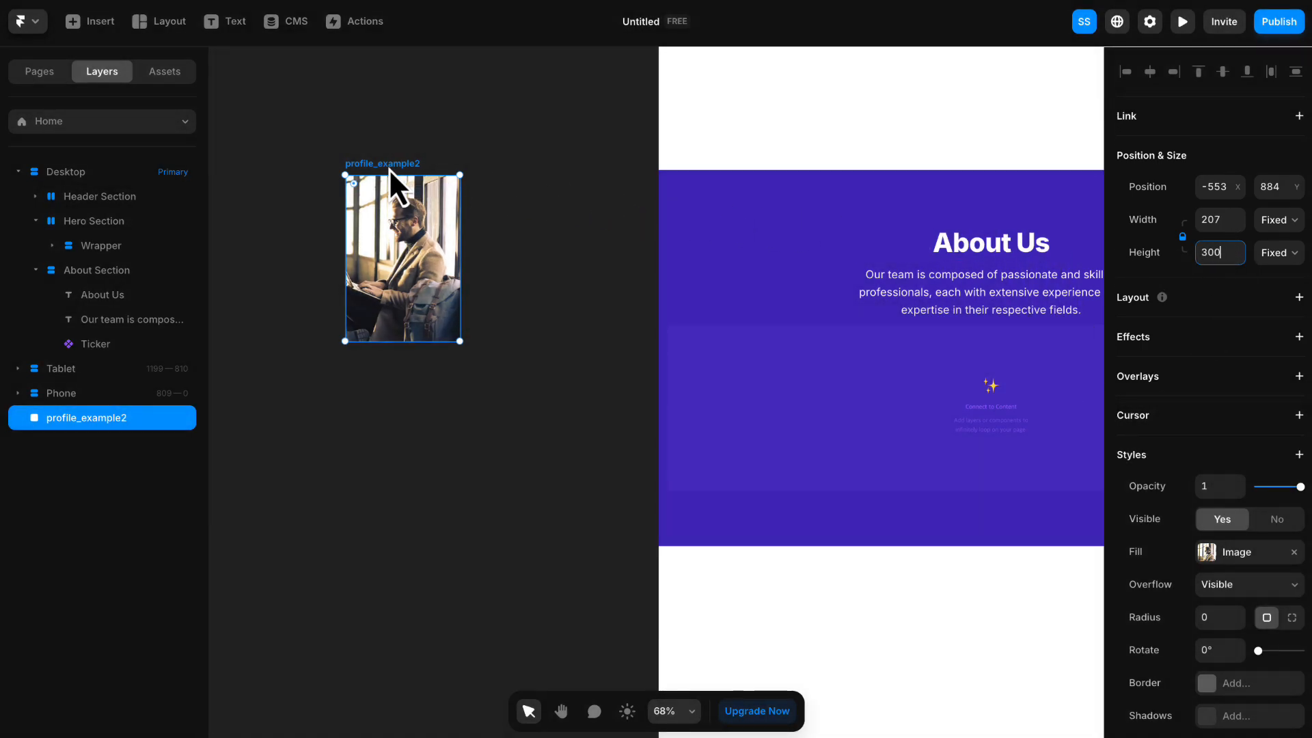
drag(389, 168, 518, 297)
- Draw a frame about 162 by 79 over the lower part of the profile_example2 picture and centre it horizontally
scroll(518, 296, up, 5)
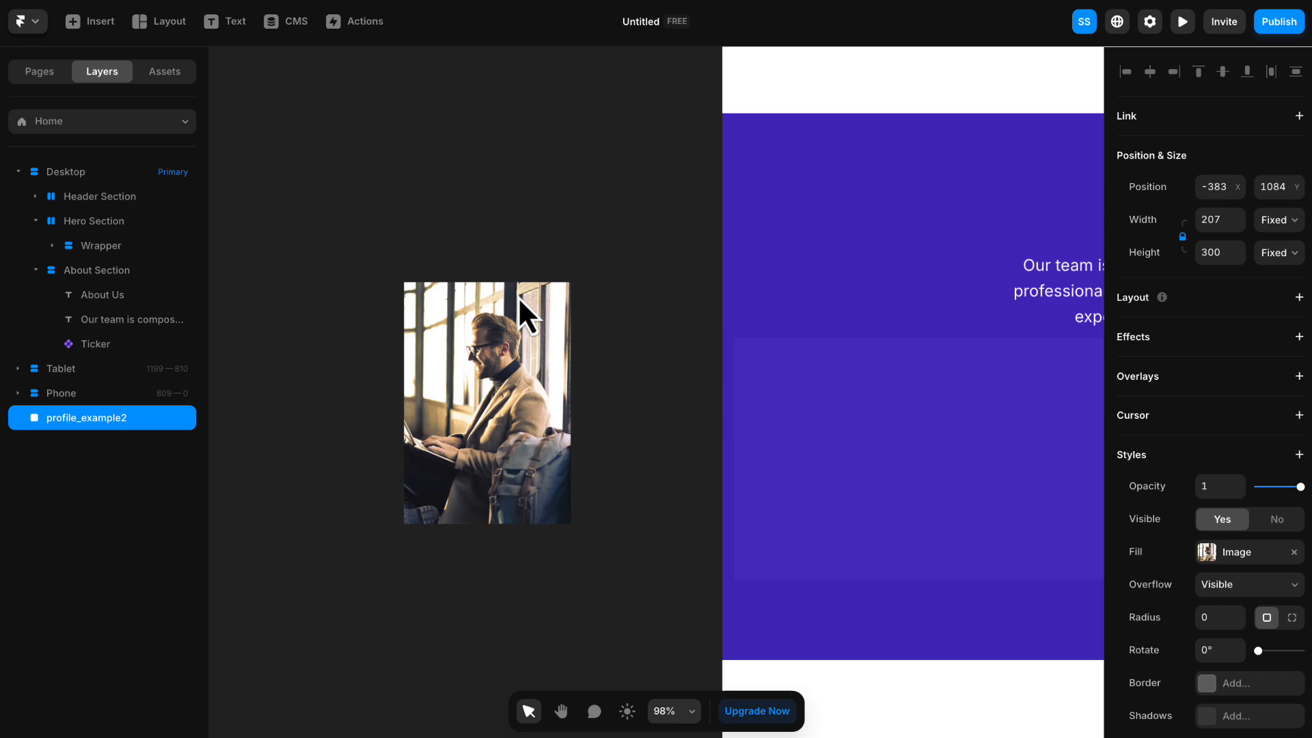
scroll(519, 296, up, 1)
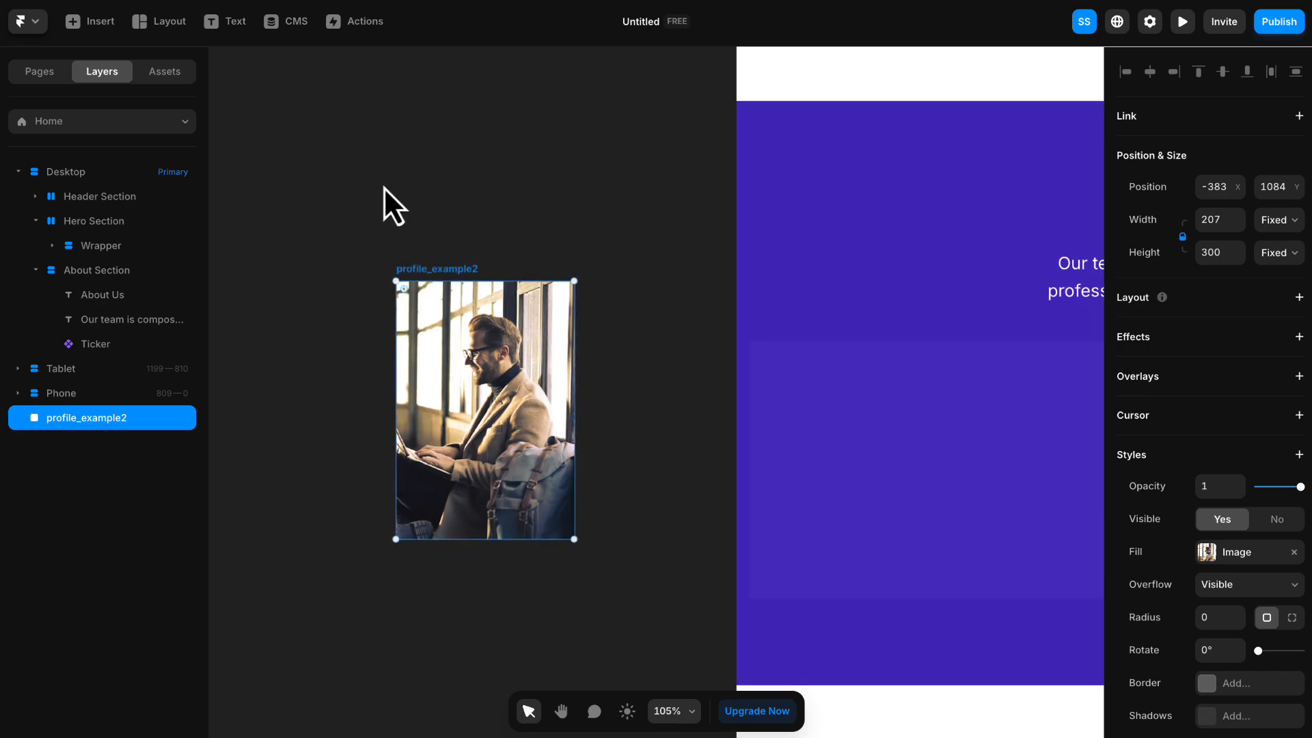
click(164, 25)
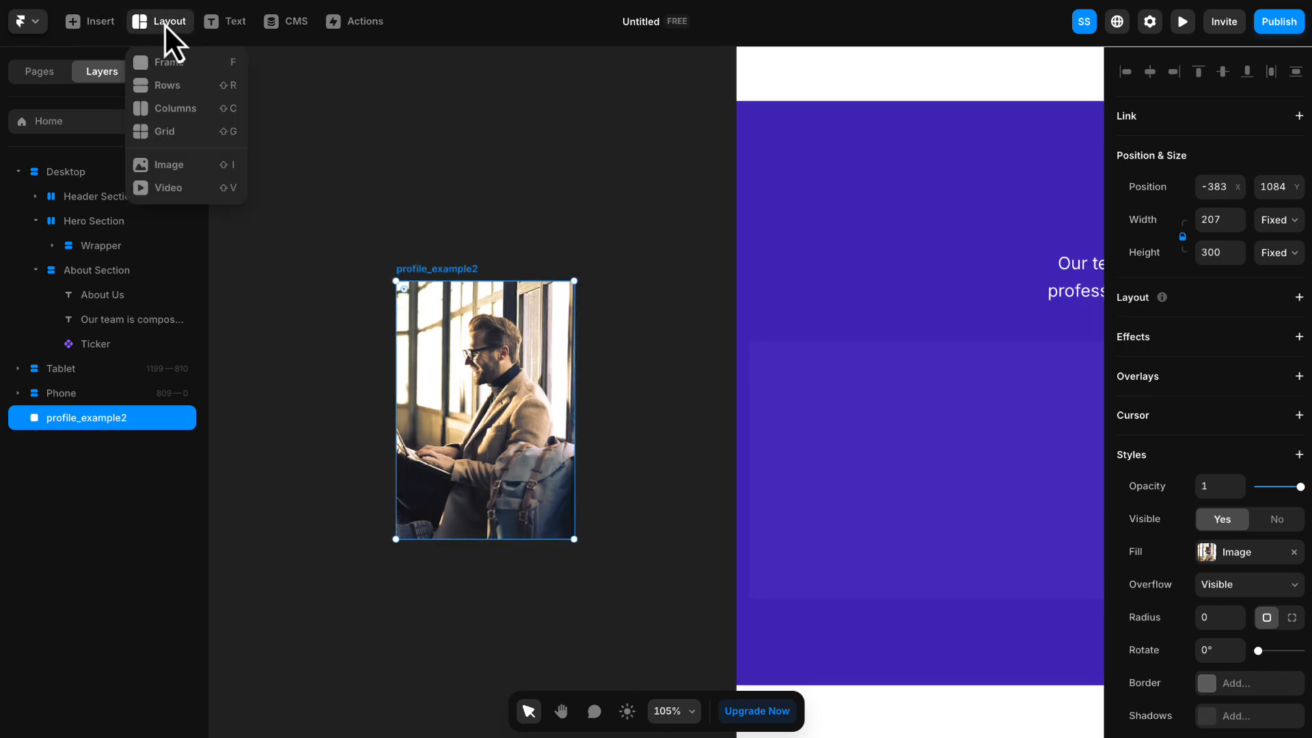
click(170, 64)
mouse_move(412, 453)
mouse_down()
mouse_move(551, 520)
mouse_move(493, 486)
mouse_up()
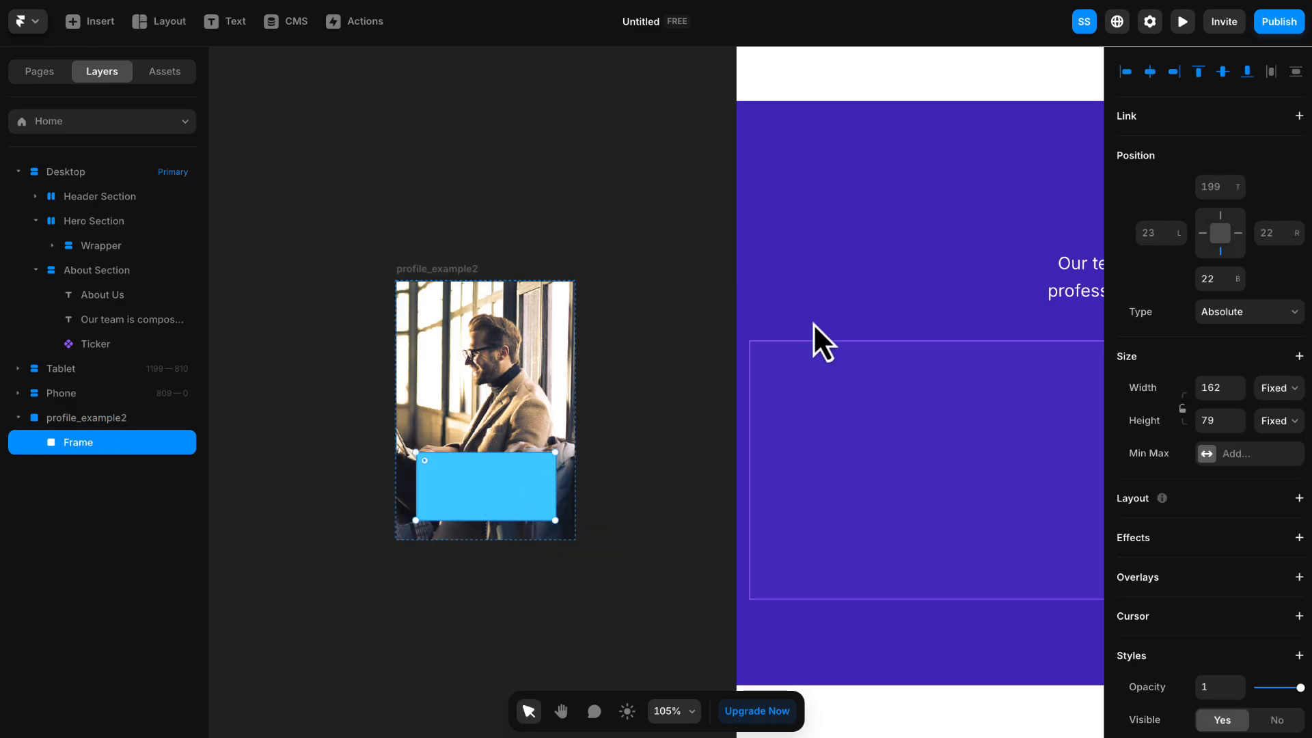
click(1154, 76)
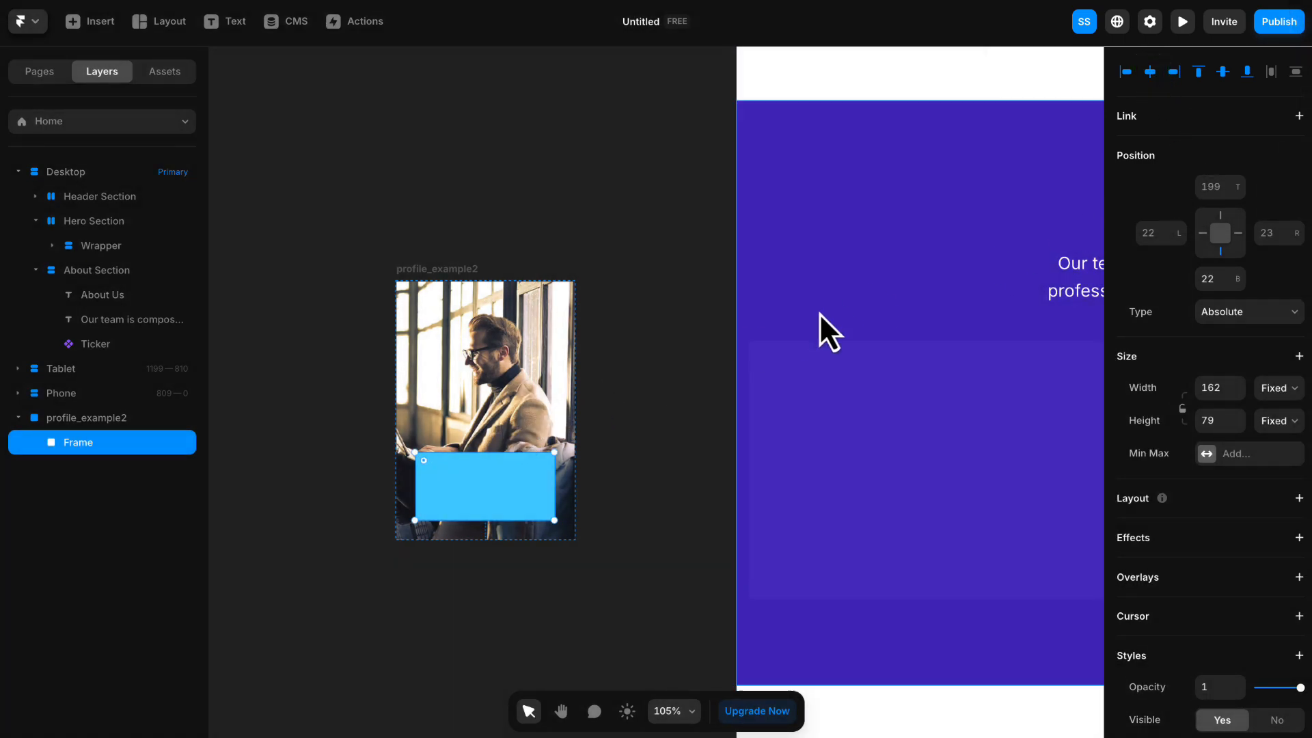
- Place the new frame 10 from the picture's bottom edge and set its size to 180 by 70
text(0)
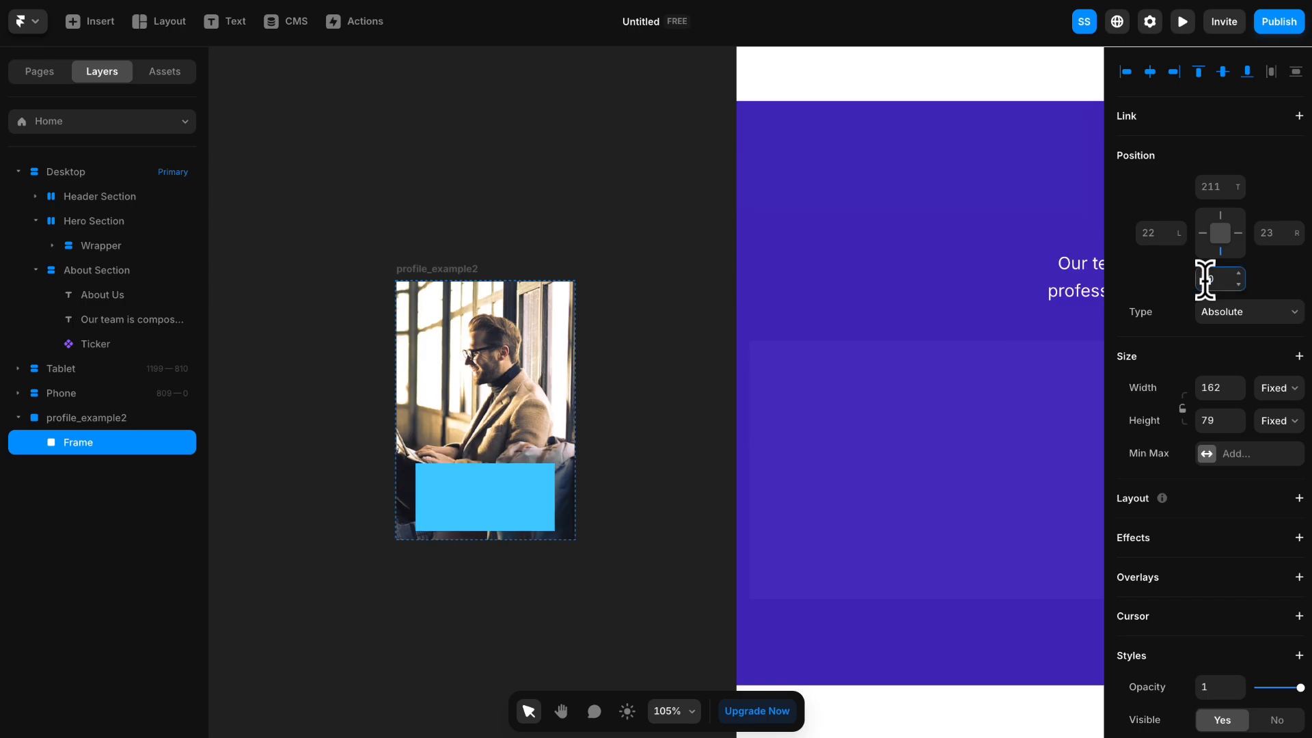
key(Return)
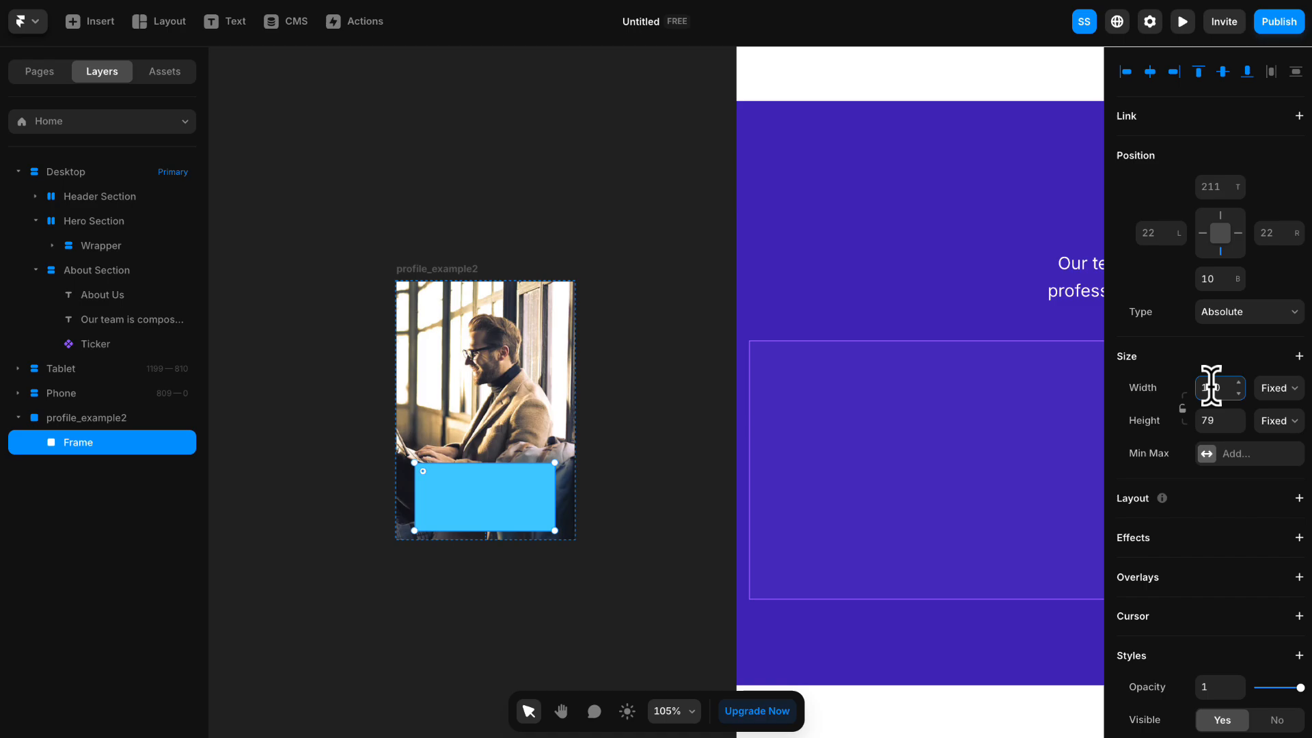
click(1208, 420)
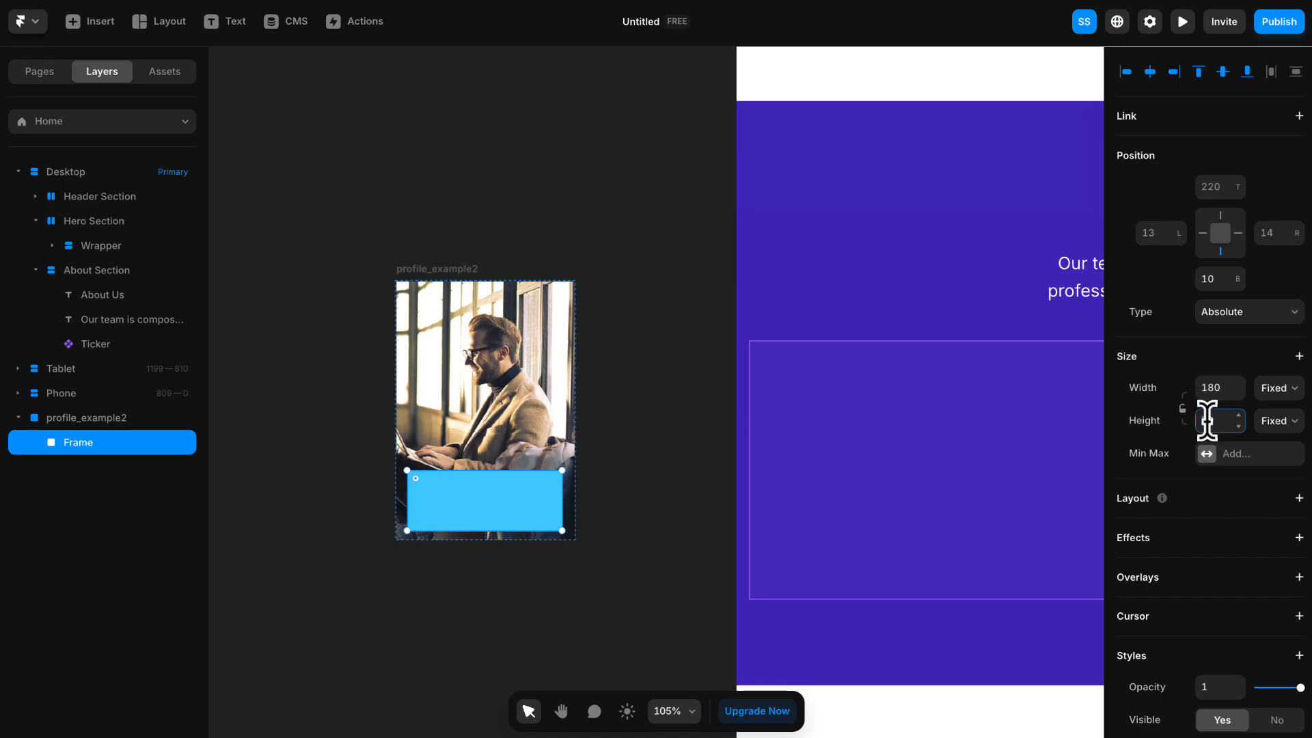
text(70)
- Give the frame on the profile picture a white #FFFFFF fill and a corner radius of 5
scroll(1208, 420, down, 2)
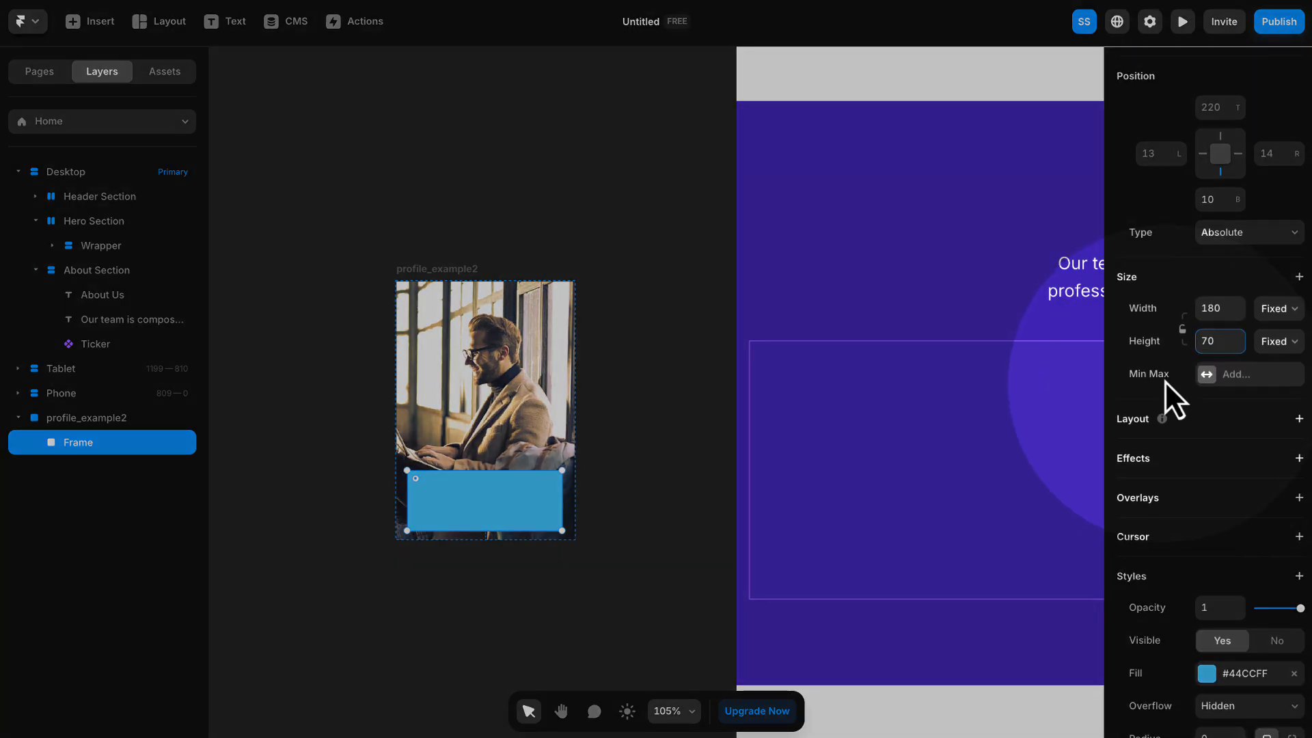
scroll(1242, 410, down, 1)
click(1249, 624)
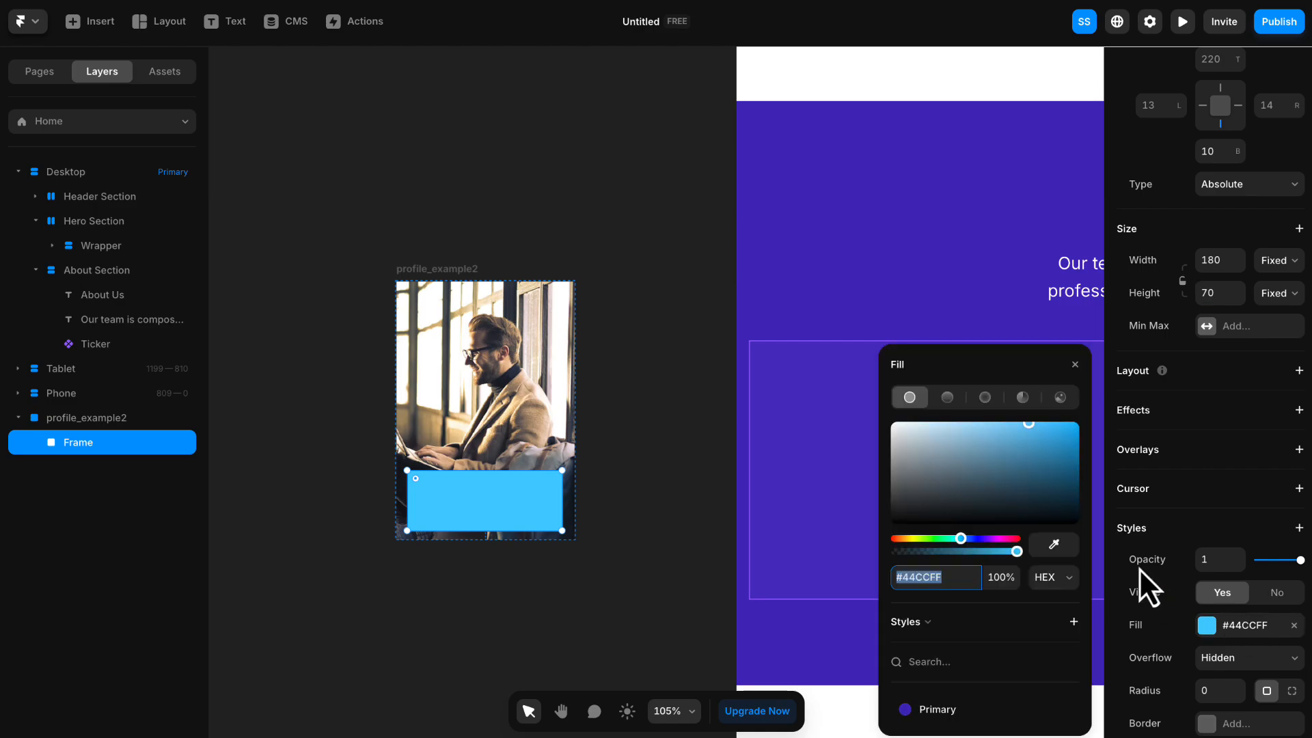
click(983, 466)
drag(962, 458, 871, 411)
click(1076, 365)
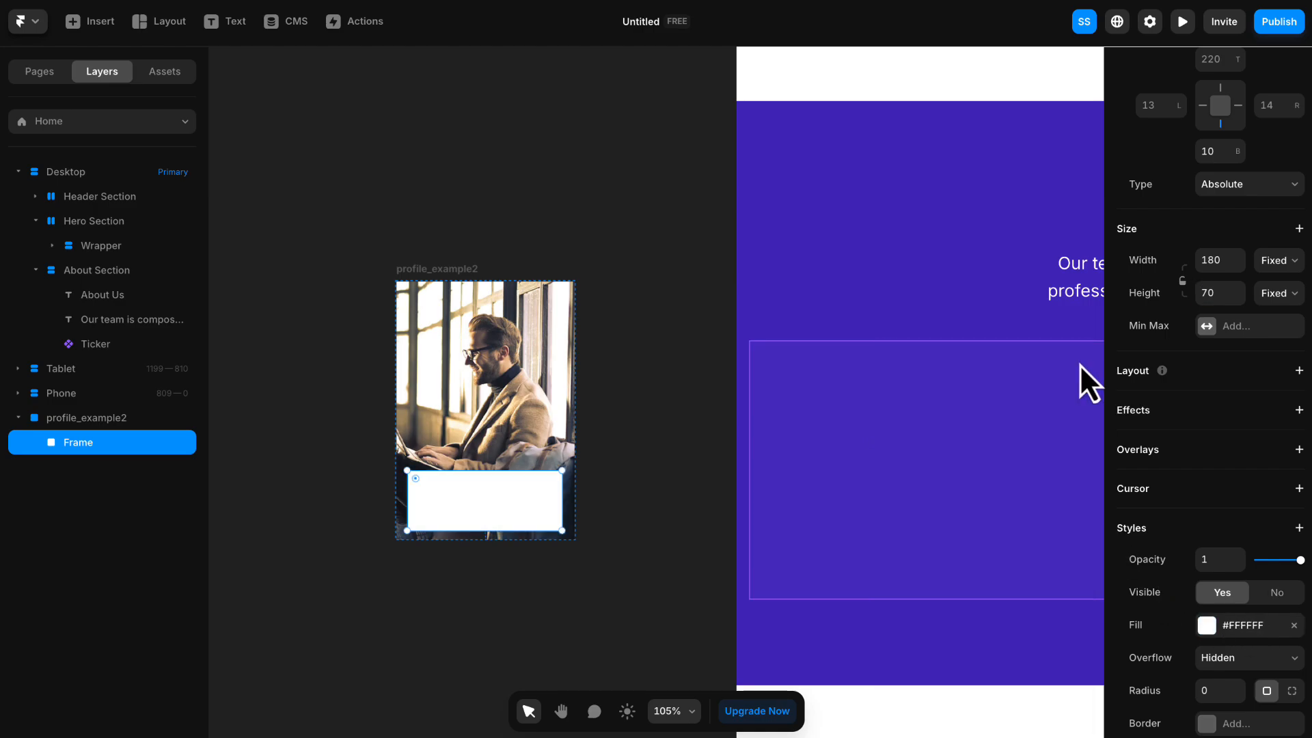
scroll(1249, 490, down, 1)
scroll(1249, 490, down, 3)
click(1211, 488)
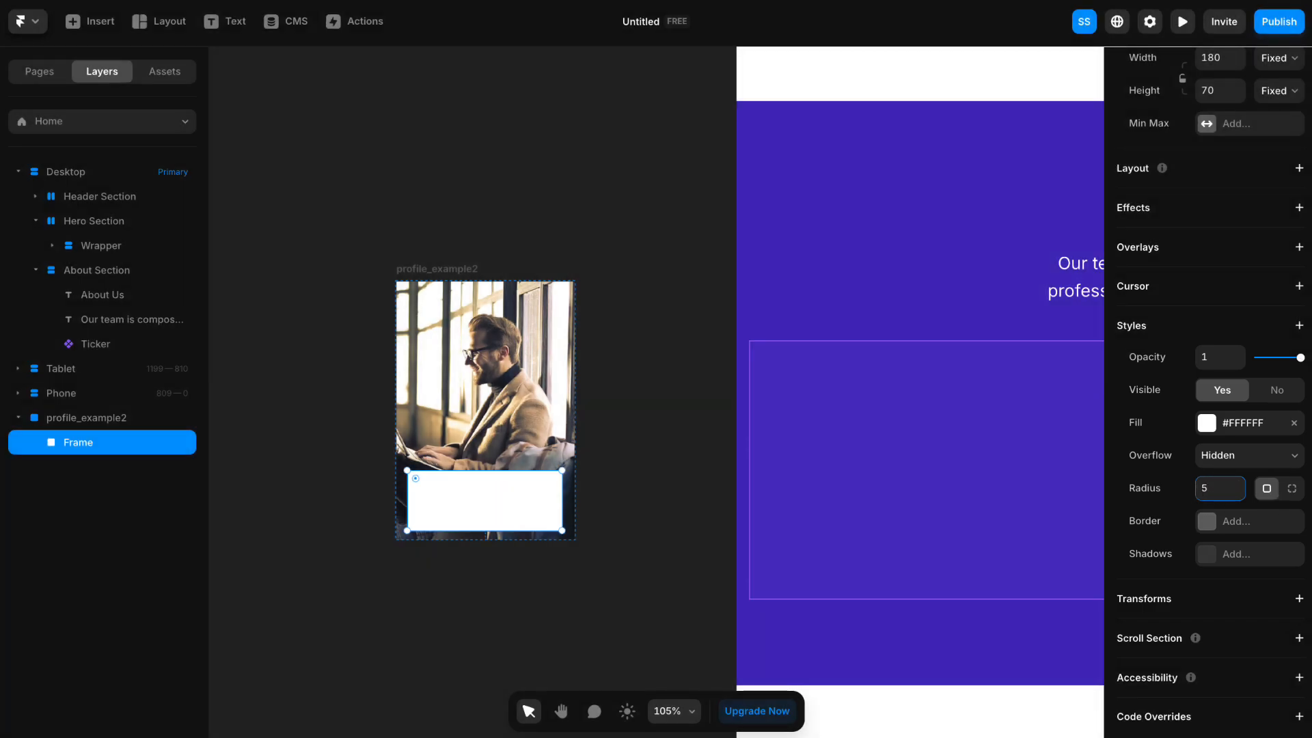
click(378, 159)
- Add the team member's full name as text inside the white frame and centre it horizontally near the frame's top edge
scroll(413, 196, down, 2)
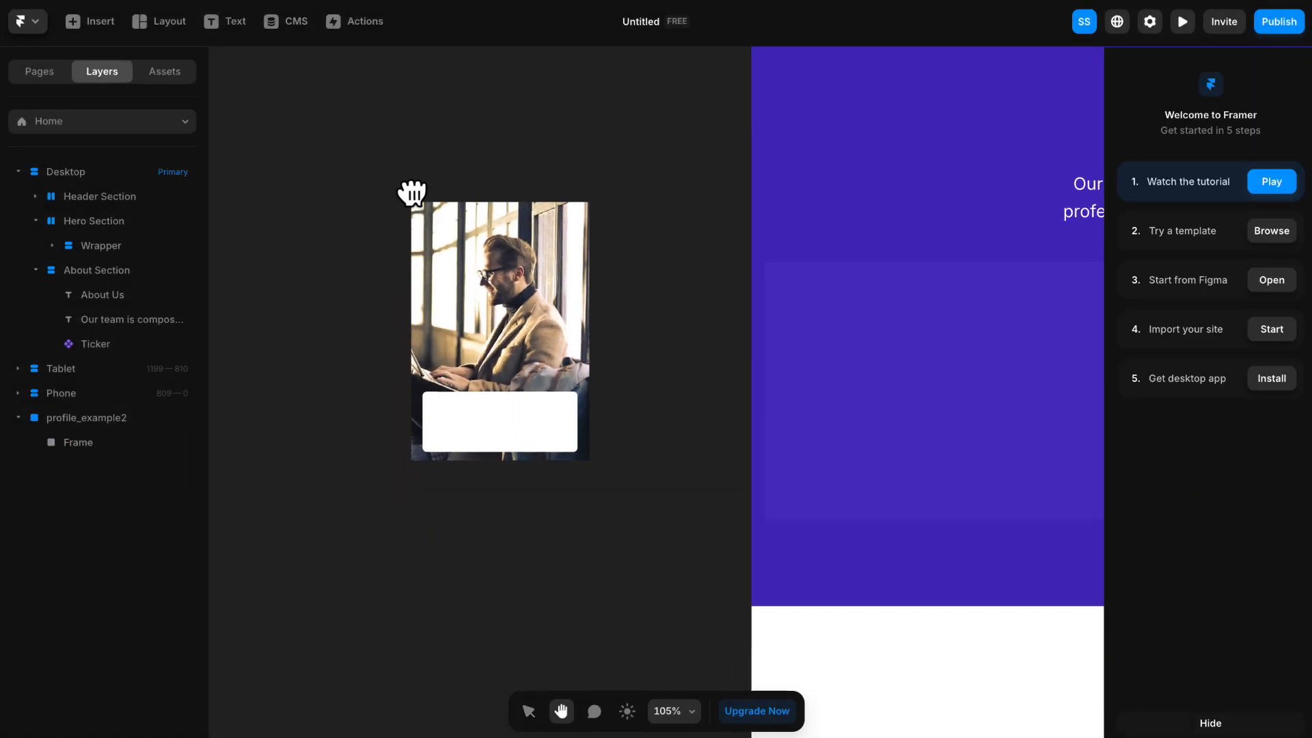
scroll(464, 326, up, 2)
scroll(464, 326, up, 1)
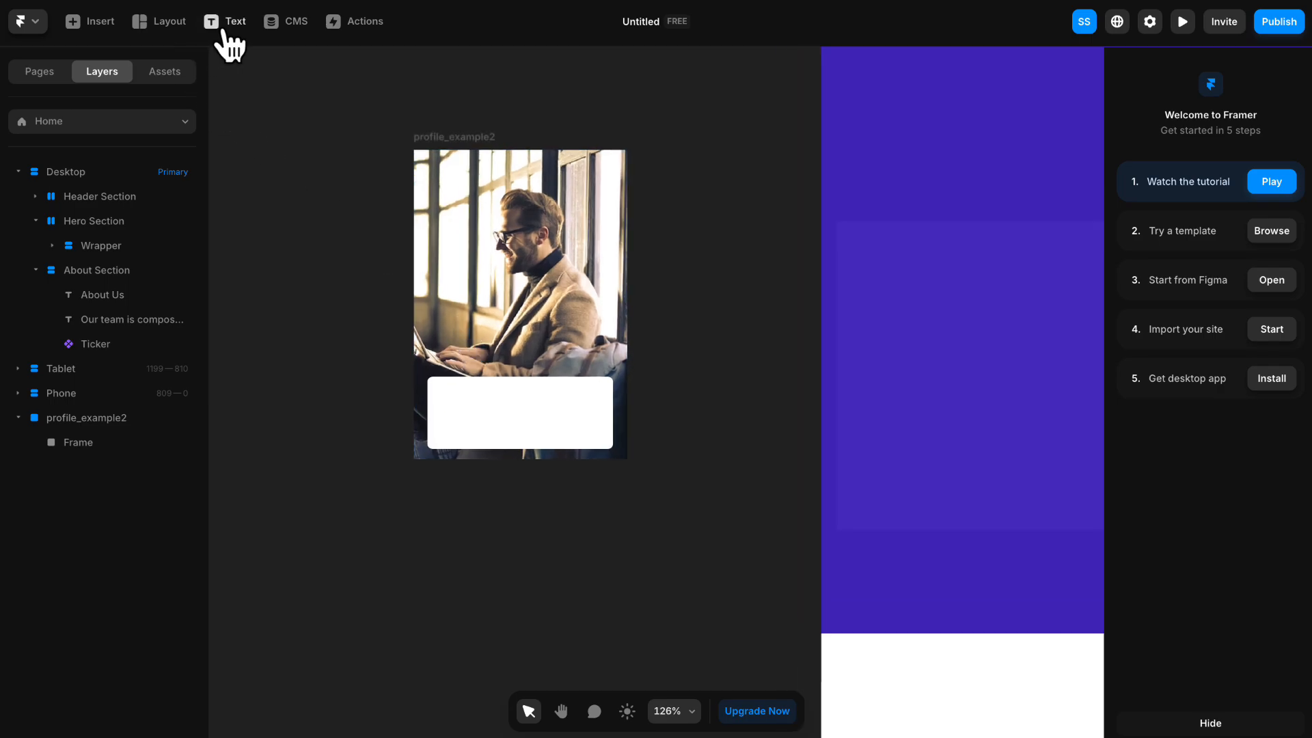
click(465, 401)
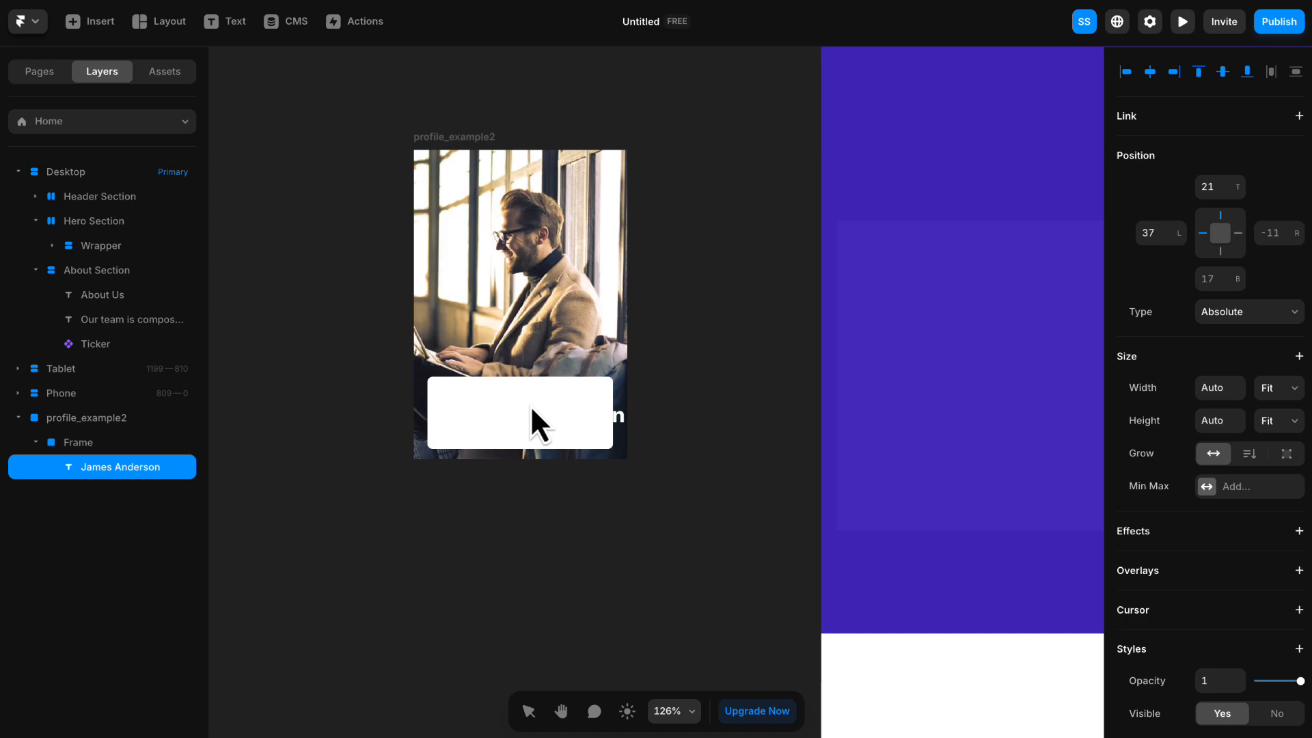
drag(561, 420, 535, 407)
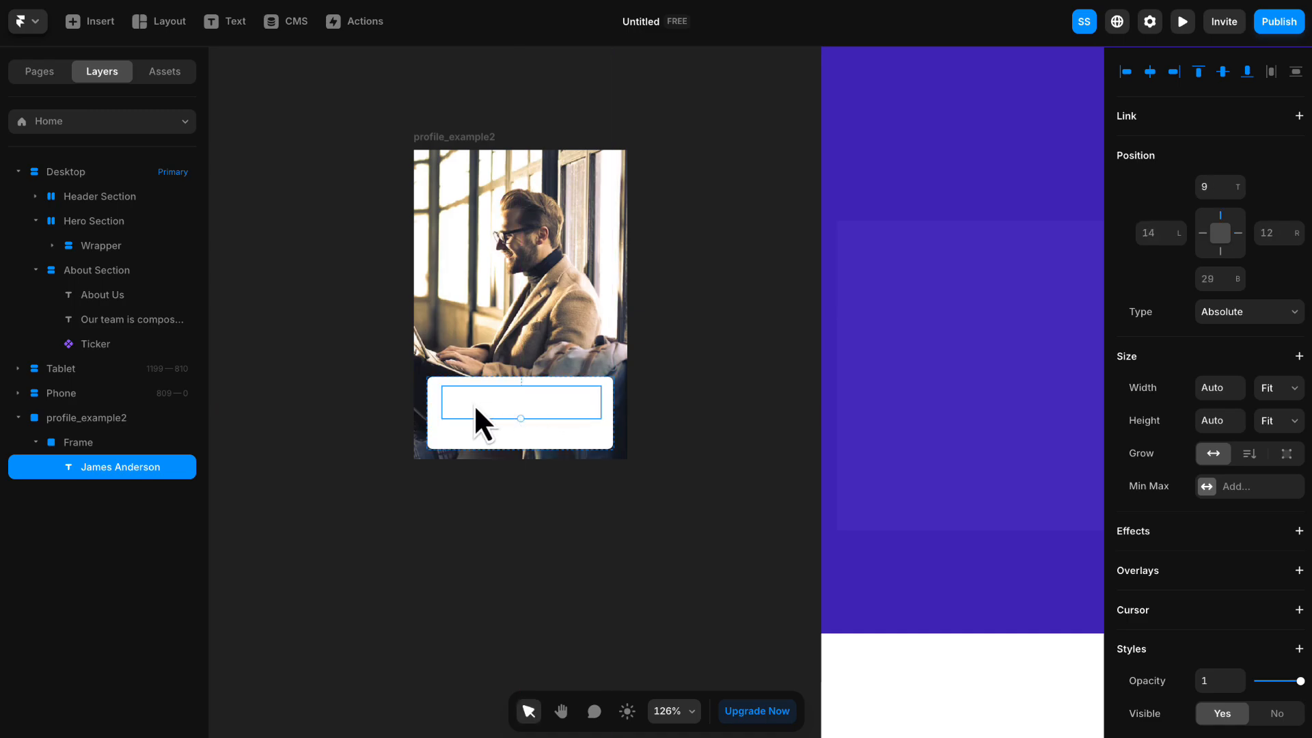
- Set the name text's colour to black #000000 and its weight to Bold, keeping it centred in the white frame
scroll(1162, 451, down, 1)
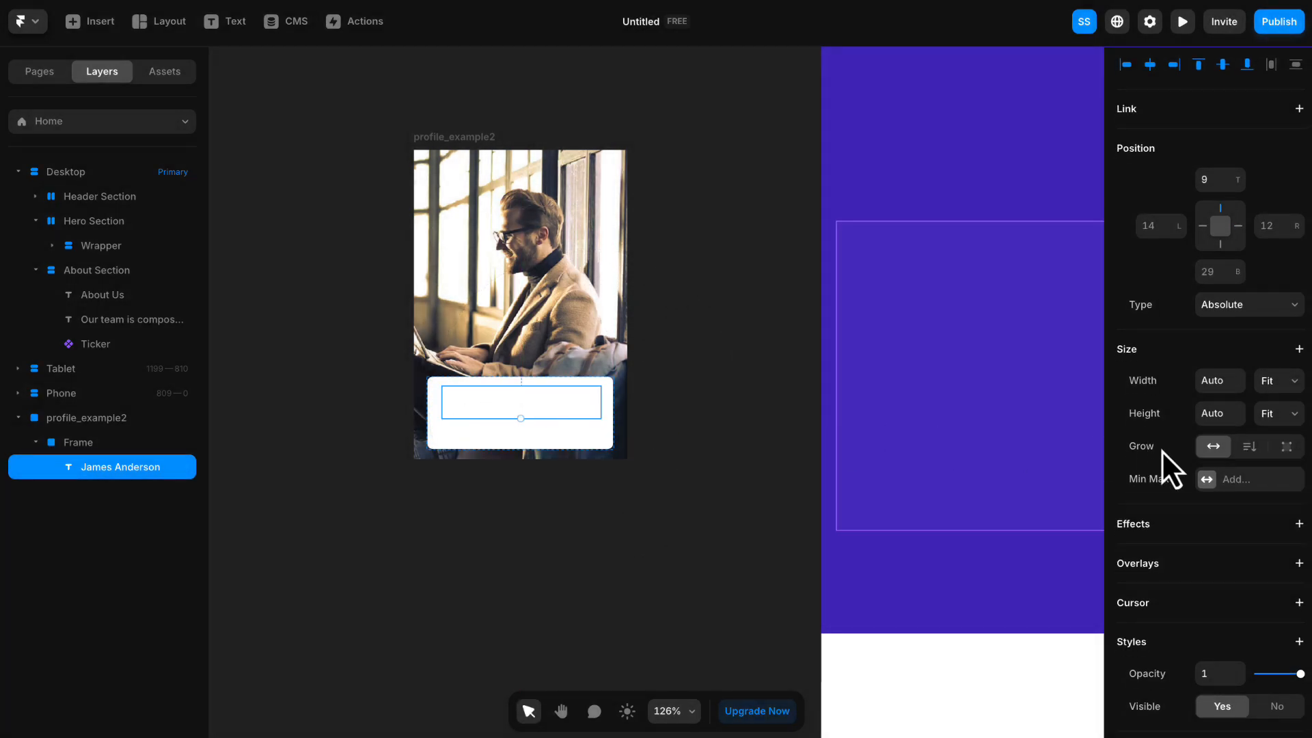
scroll(1162, 451, down, 7)
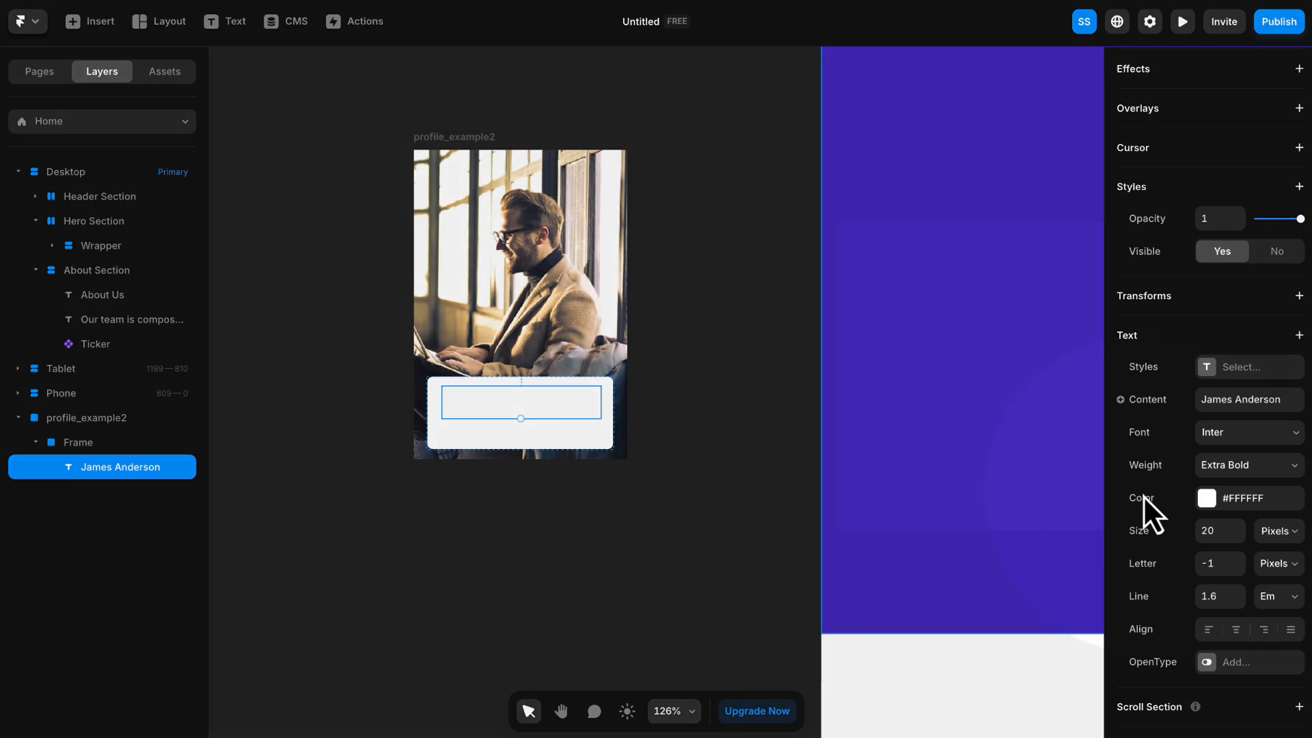
click(1224, 498)
drag(1076, 515, 842, 555)
click(1073, 366)
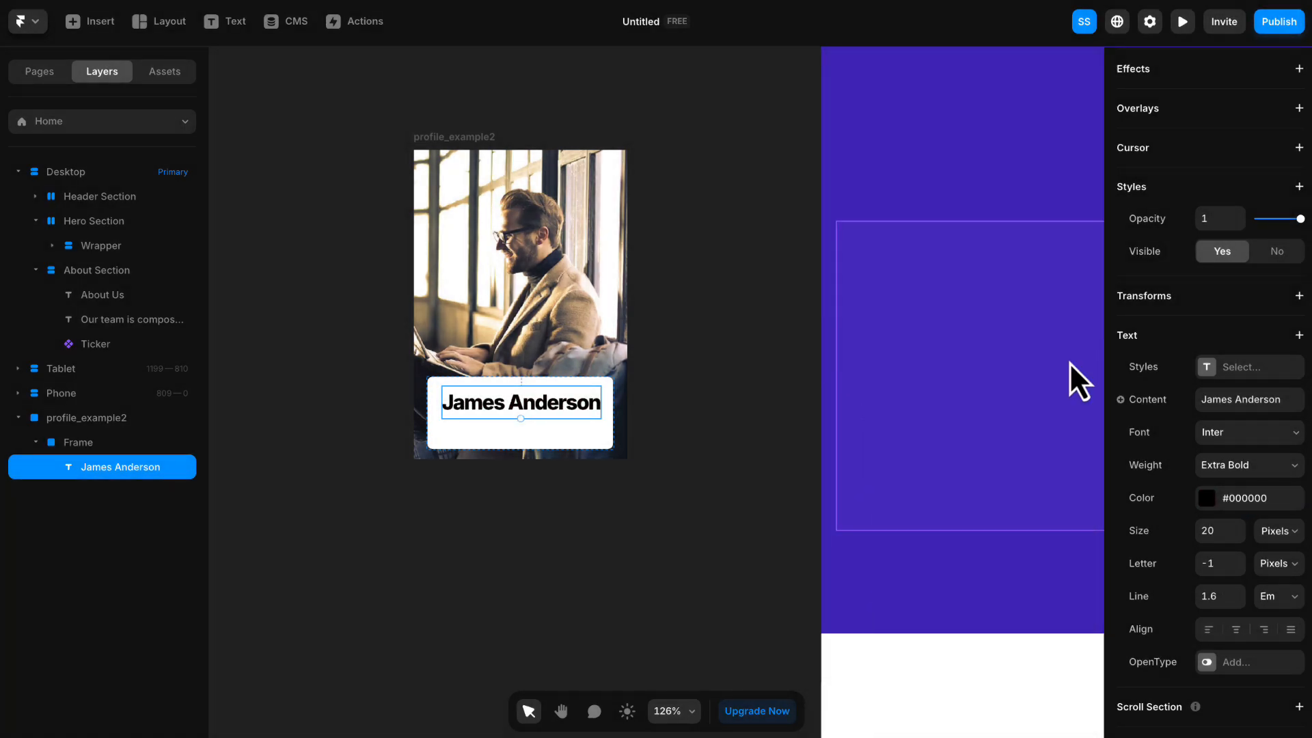
click(1244, 467)
click(1224, 419)
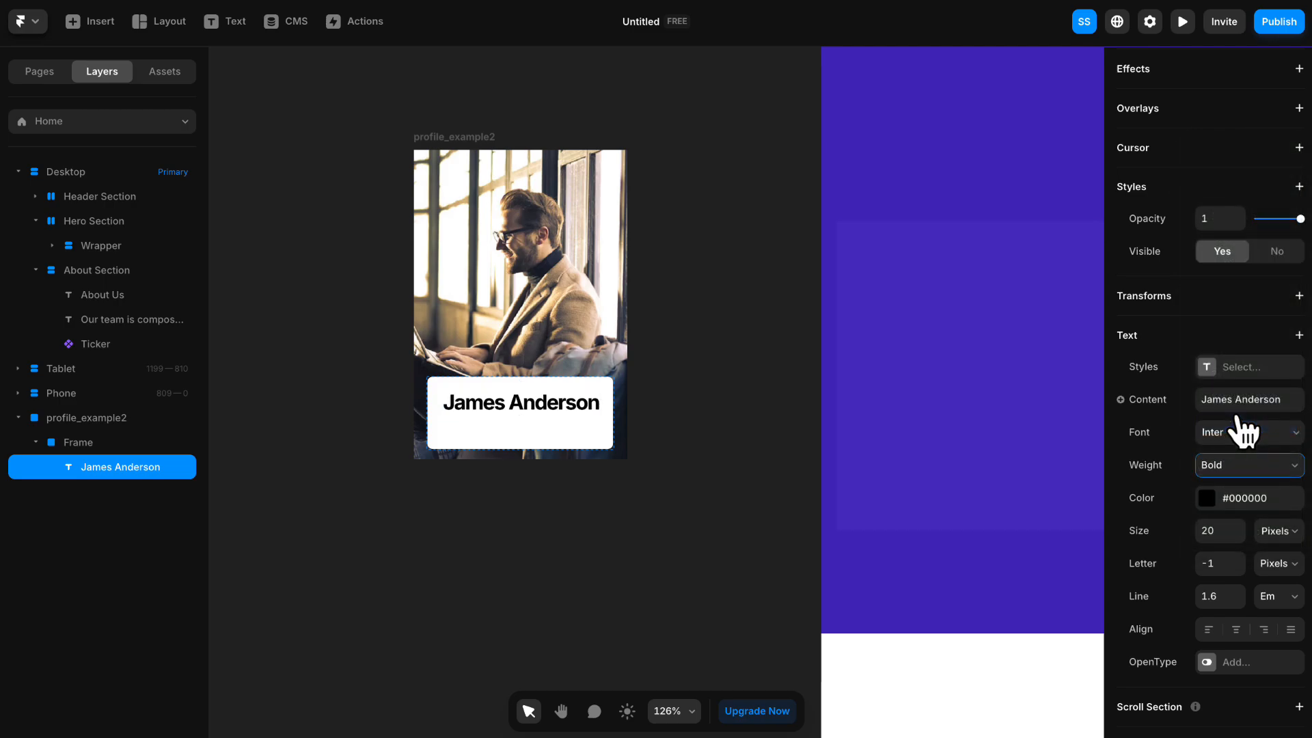
drag(551, 410, 547, 400)
- Add the text "Designer" to the white frame and position it beneath the name
click(245, 30)
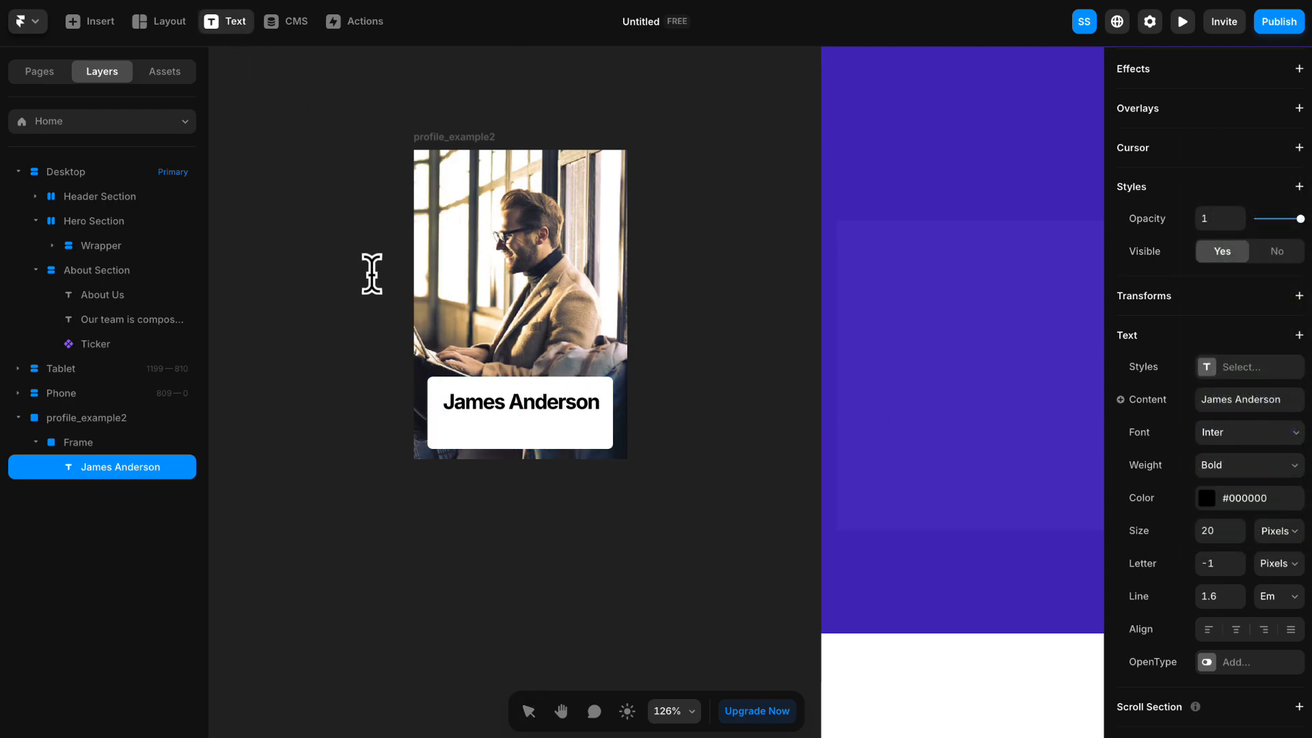
click(463, 427)
text(d)
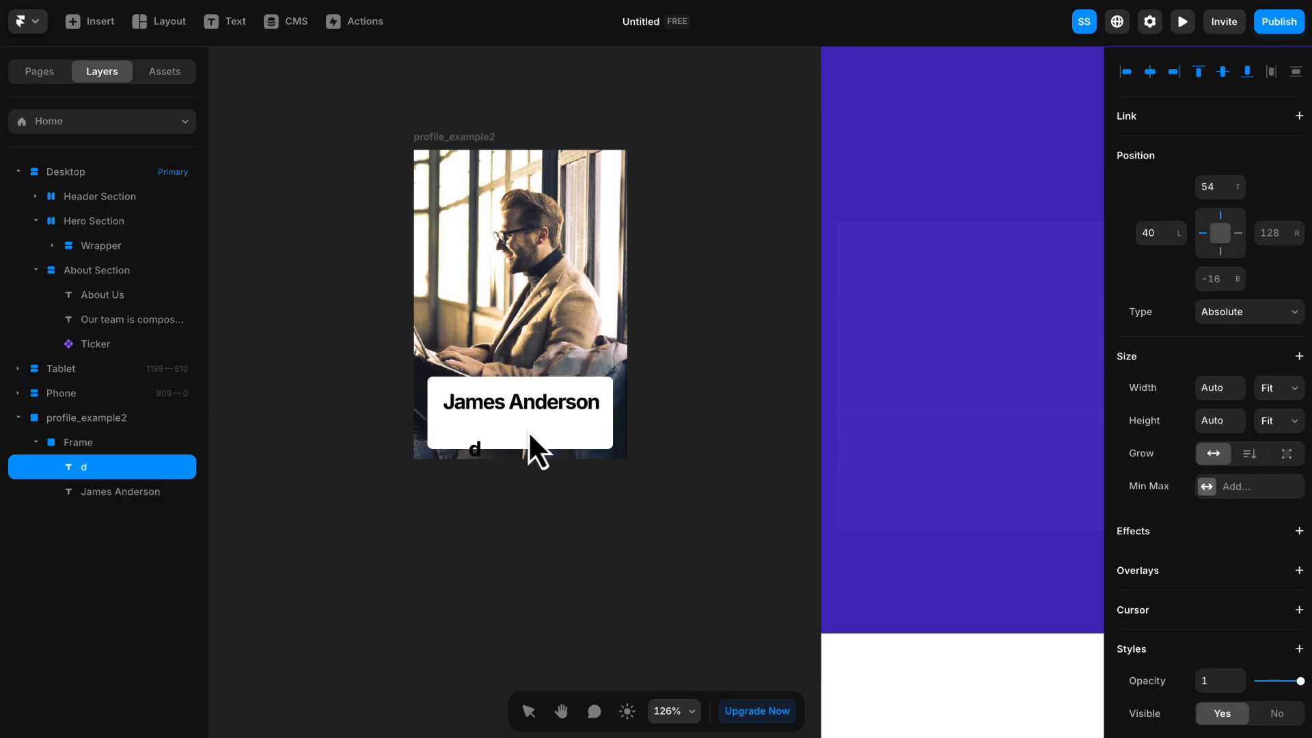
text(esigner)
key(Escape)
drag(514, 440, 503, 431)
- Set the "Designer" text's weight to Regular and its size to 16 pixels
scroll(1230, 463, down, 5)
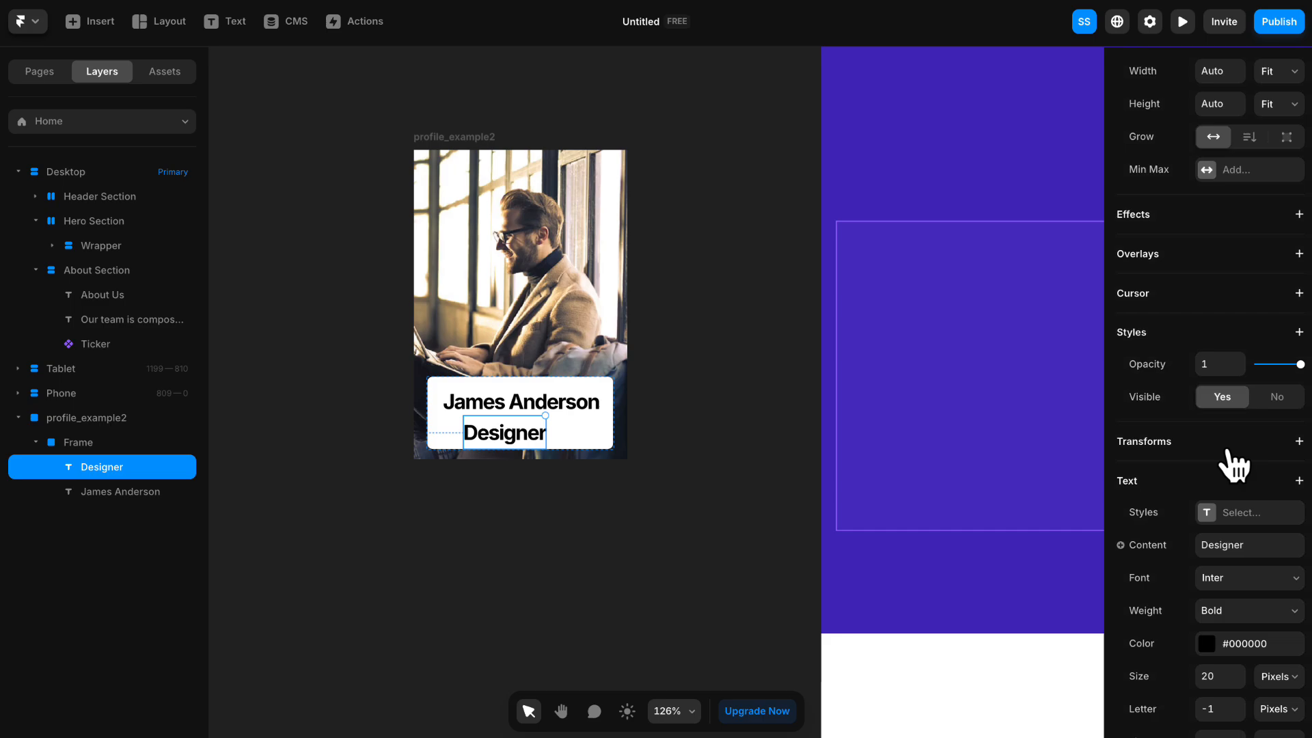
scroll(1233, 467, down, 4)
click(1237, 340)
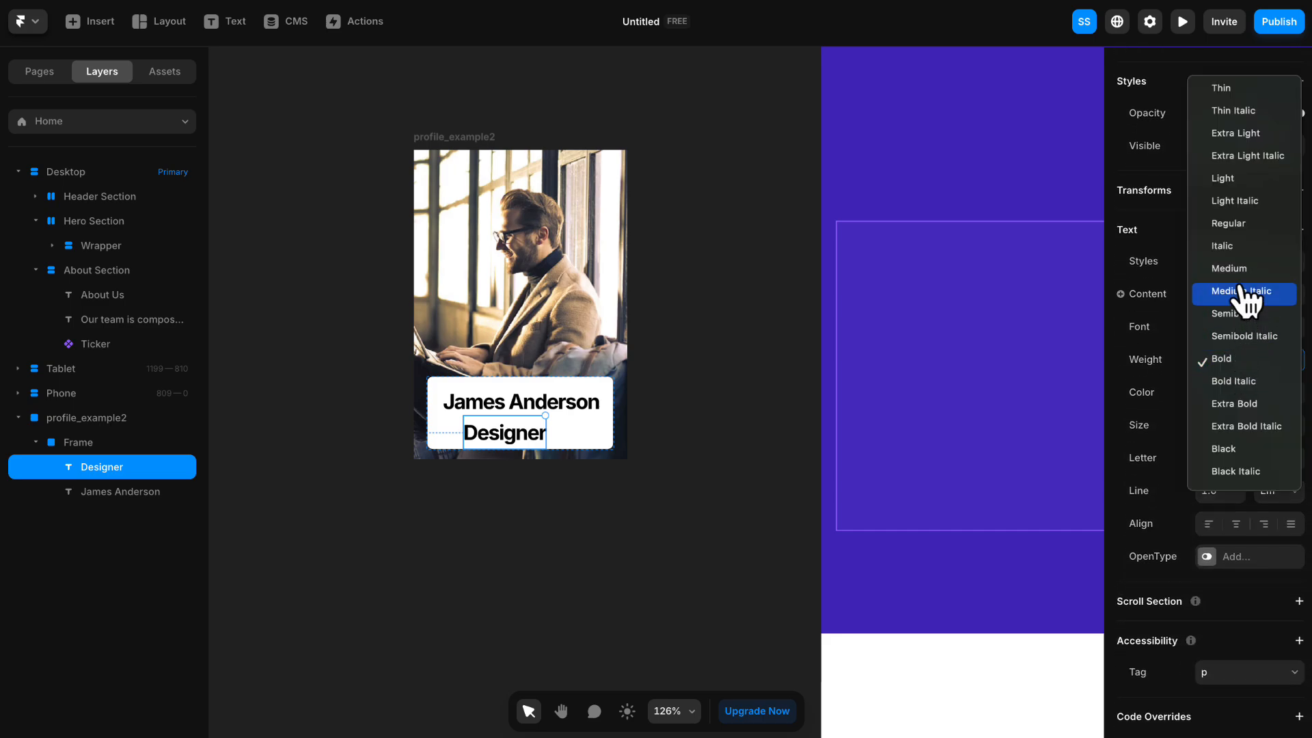
click(1230, 223)
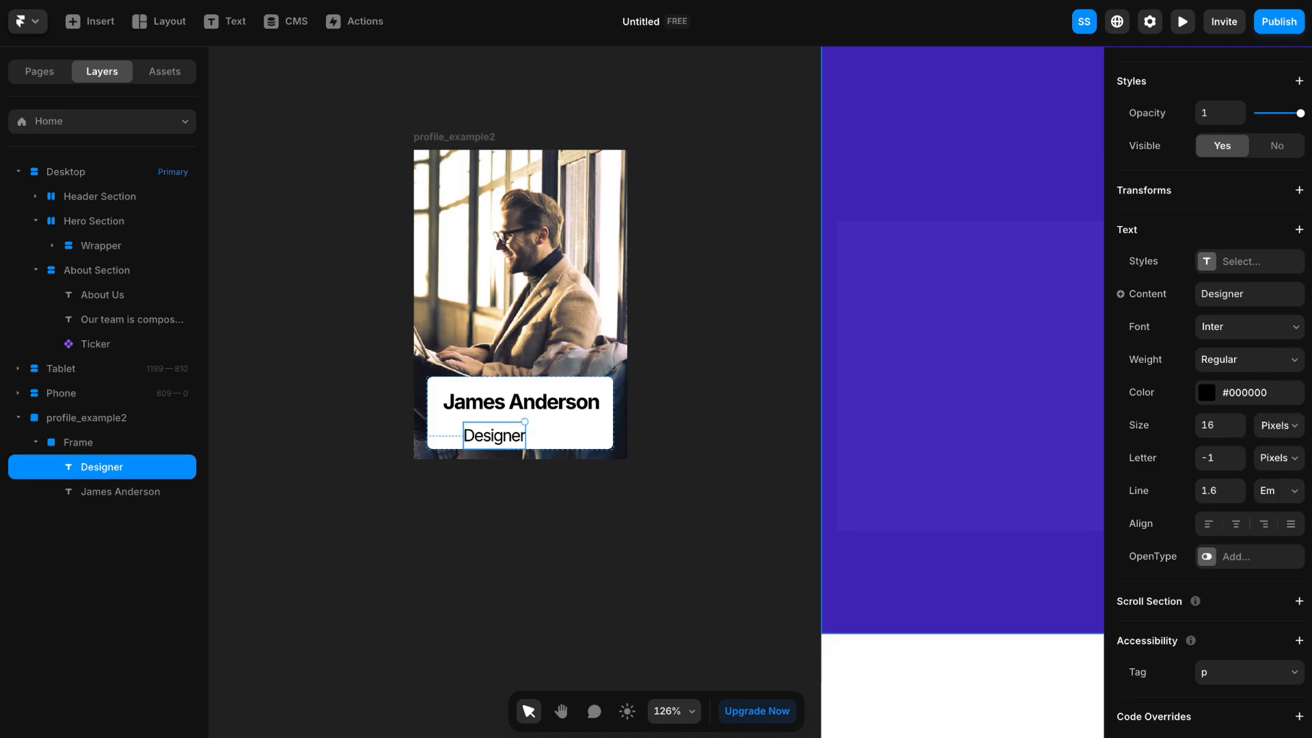
- Apply a vertical, centre-distributed stack layout with a gap of 0 to the white frame holding the name and "Designer"
click(443, 398)
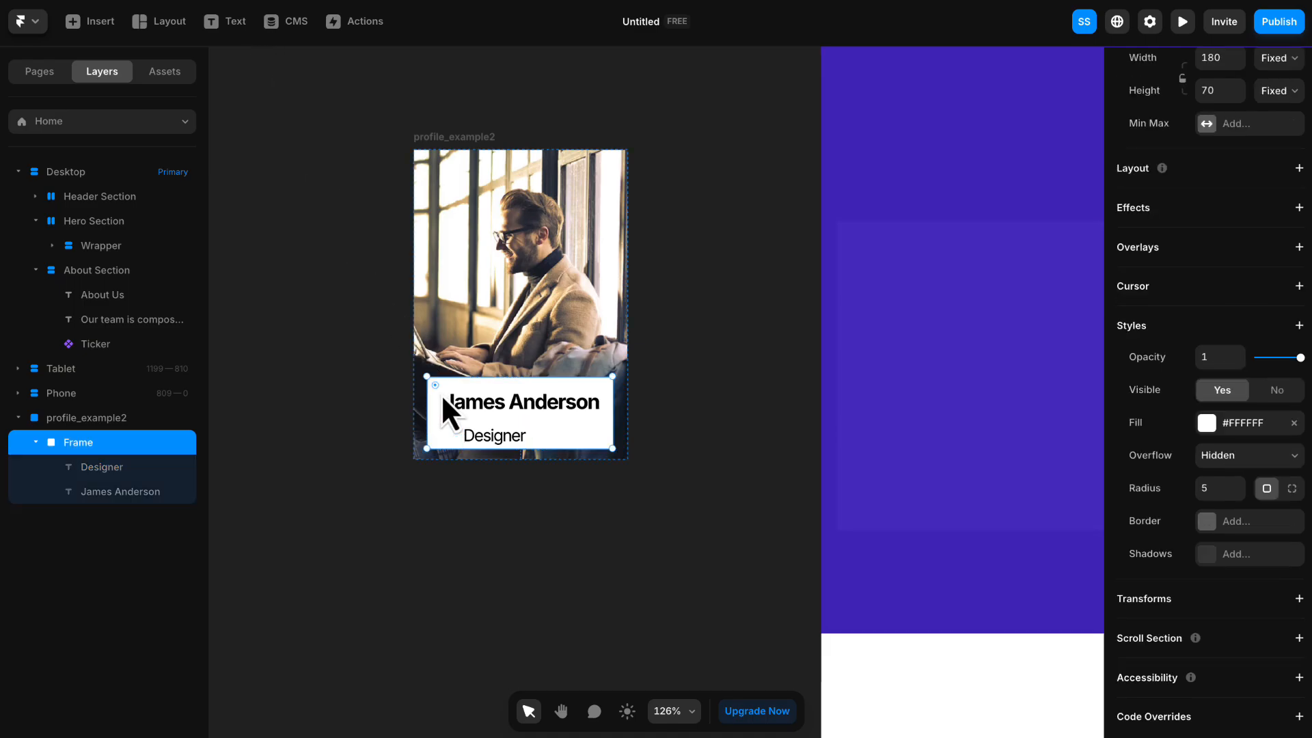
click(657, 416)
click(610, 434)
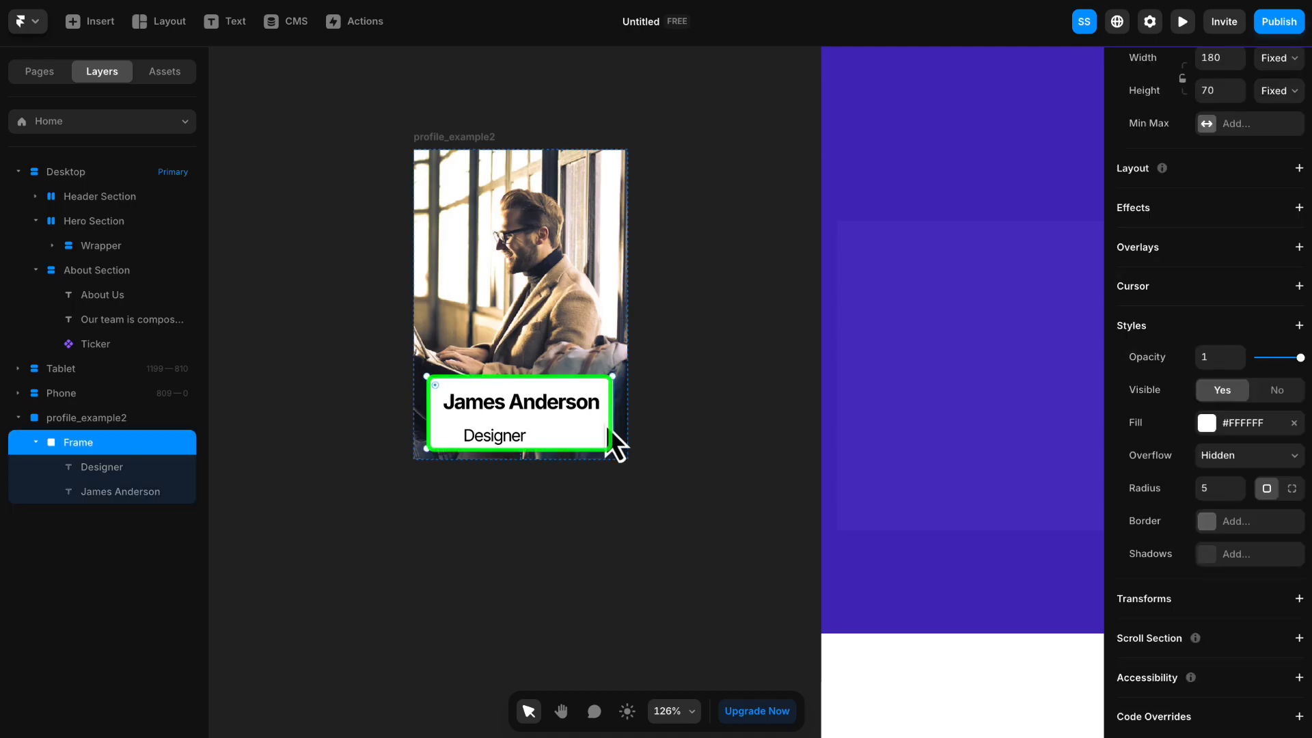
scroll(1239, 287, up, 2)
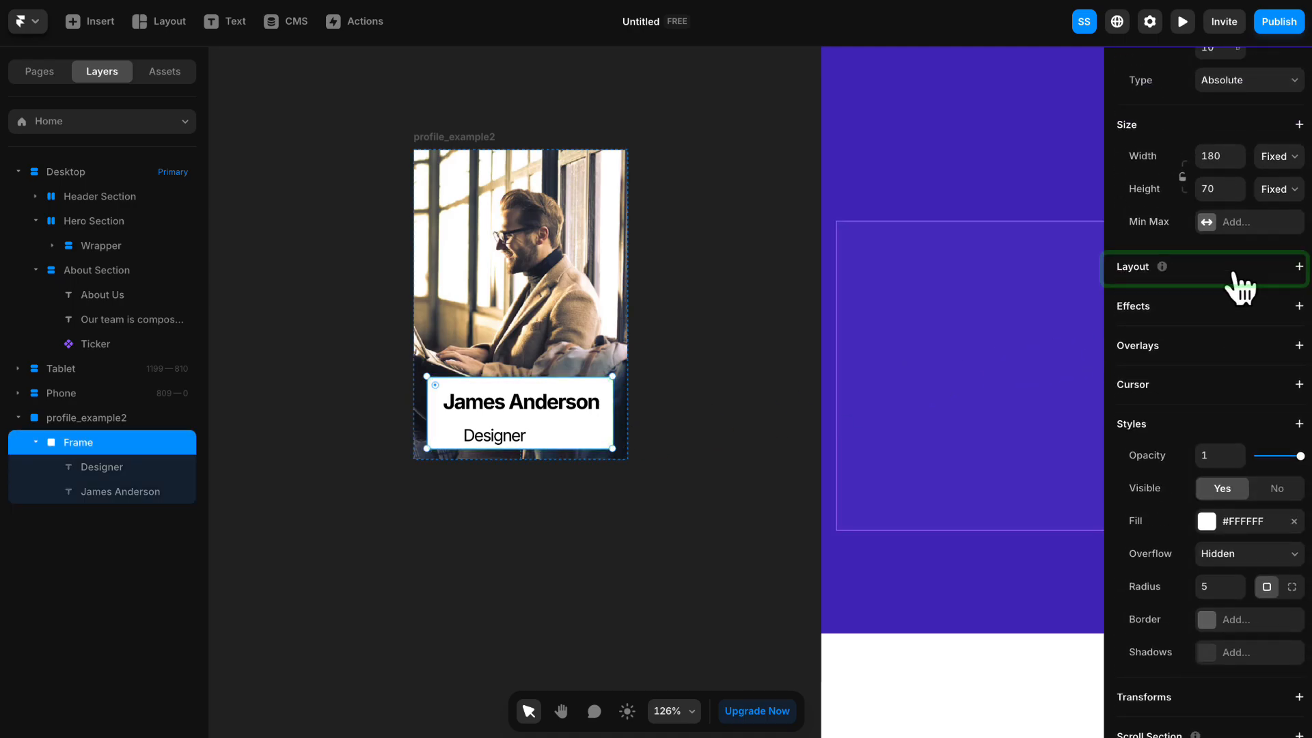
click(1299, 267)
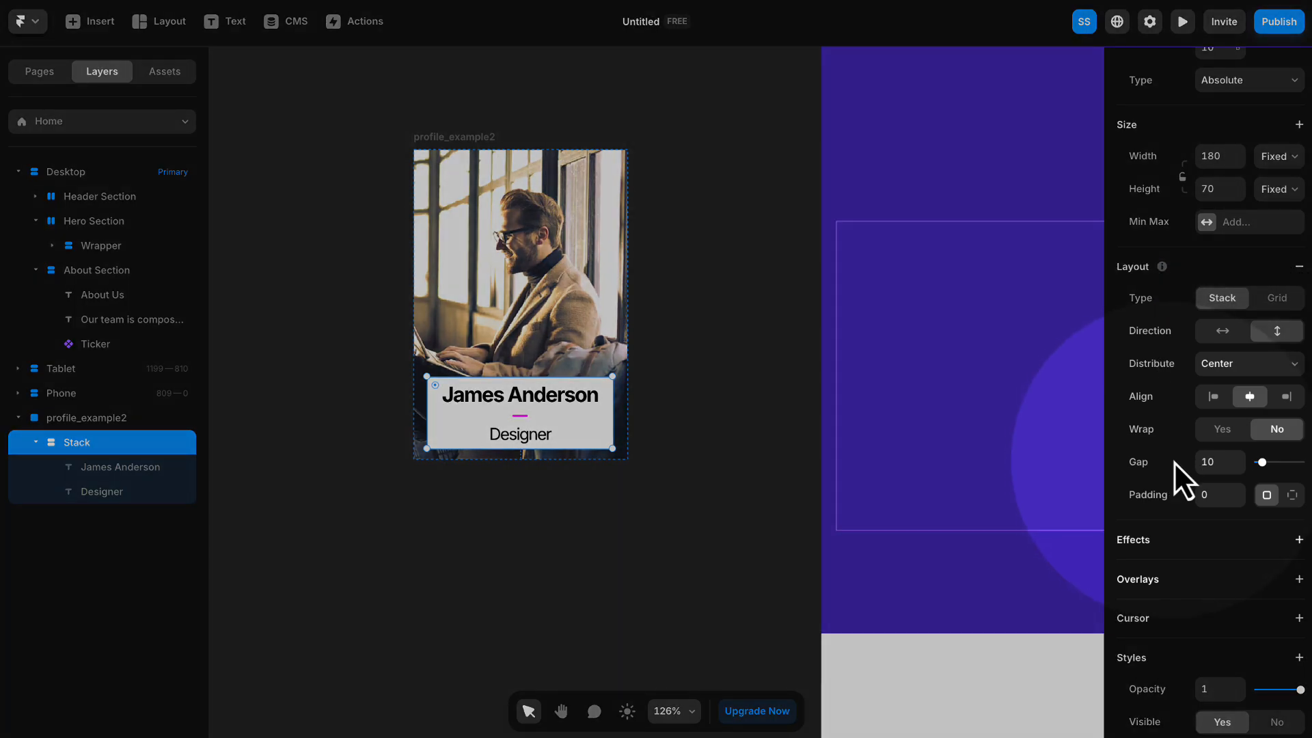
click(1210, 462)
text(0)
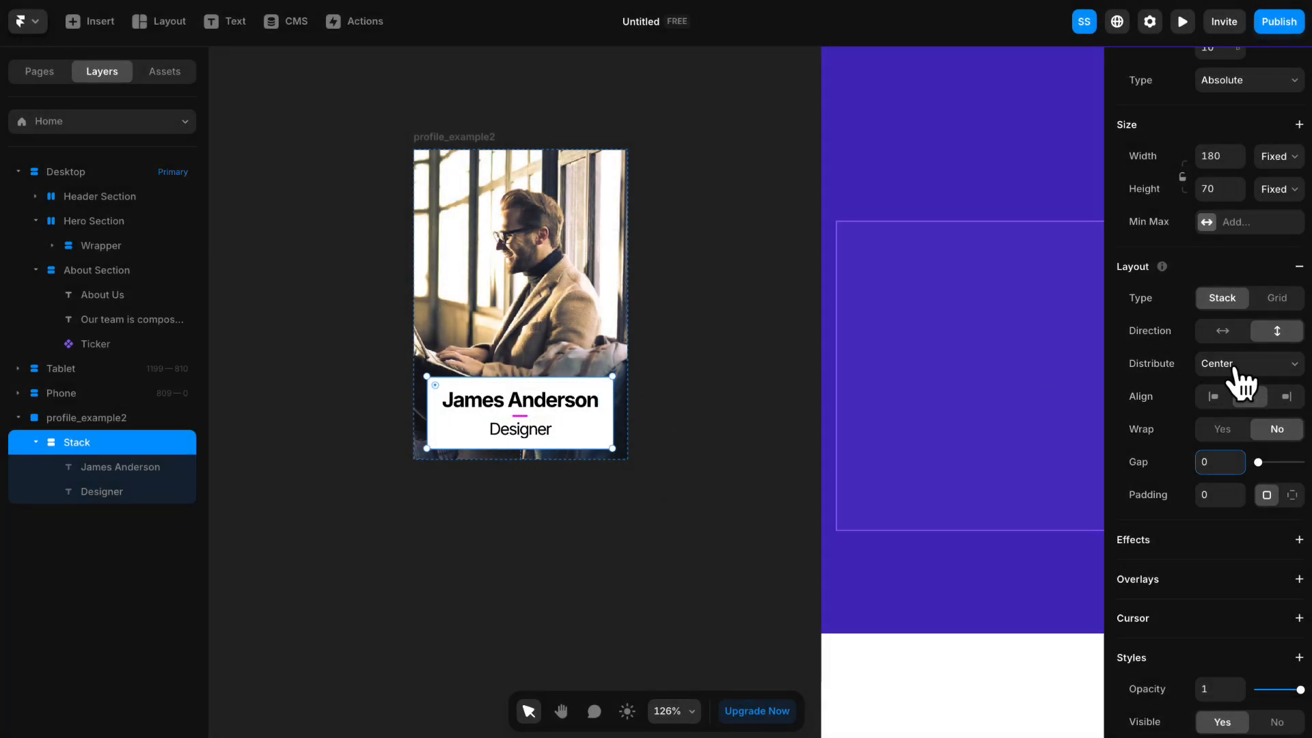
click(1234, 371)
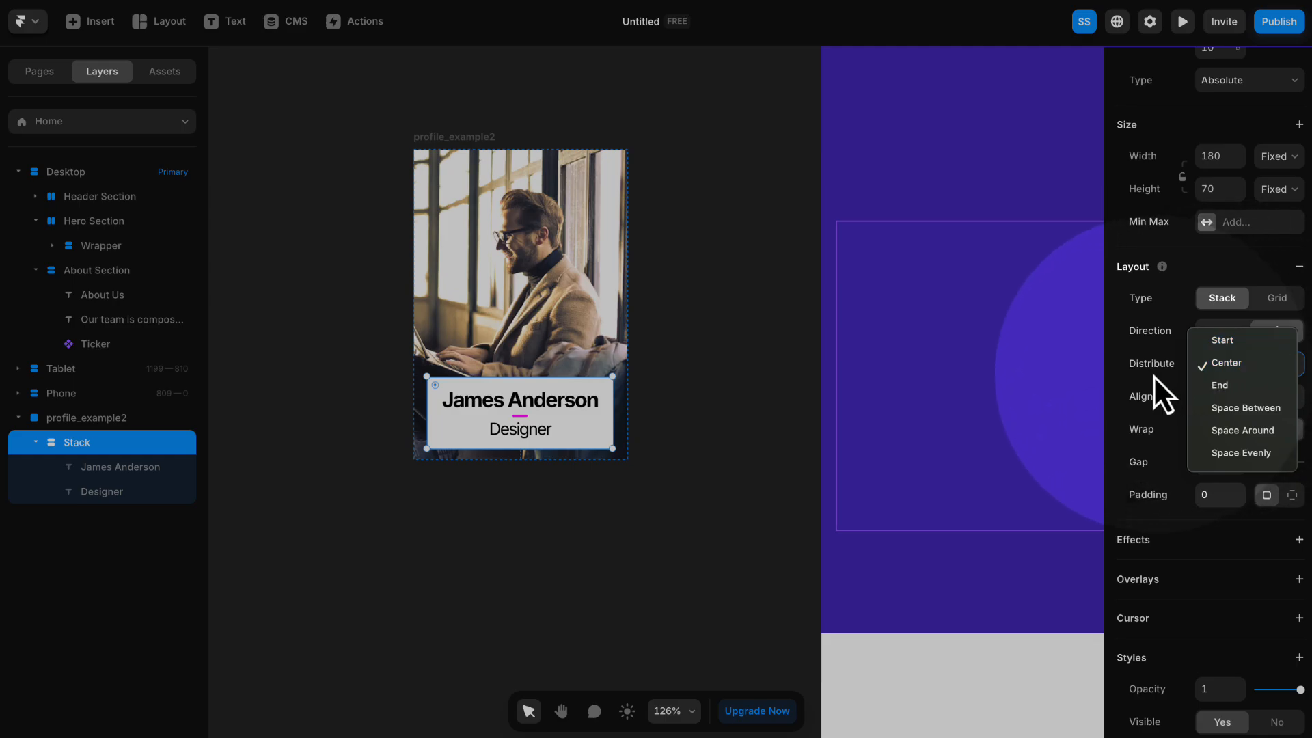
click(1155, 379)
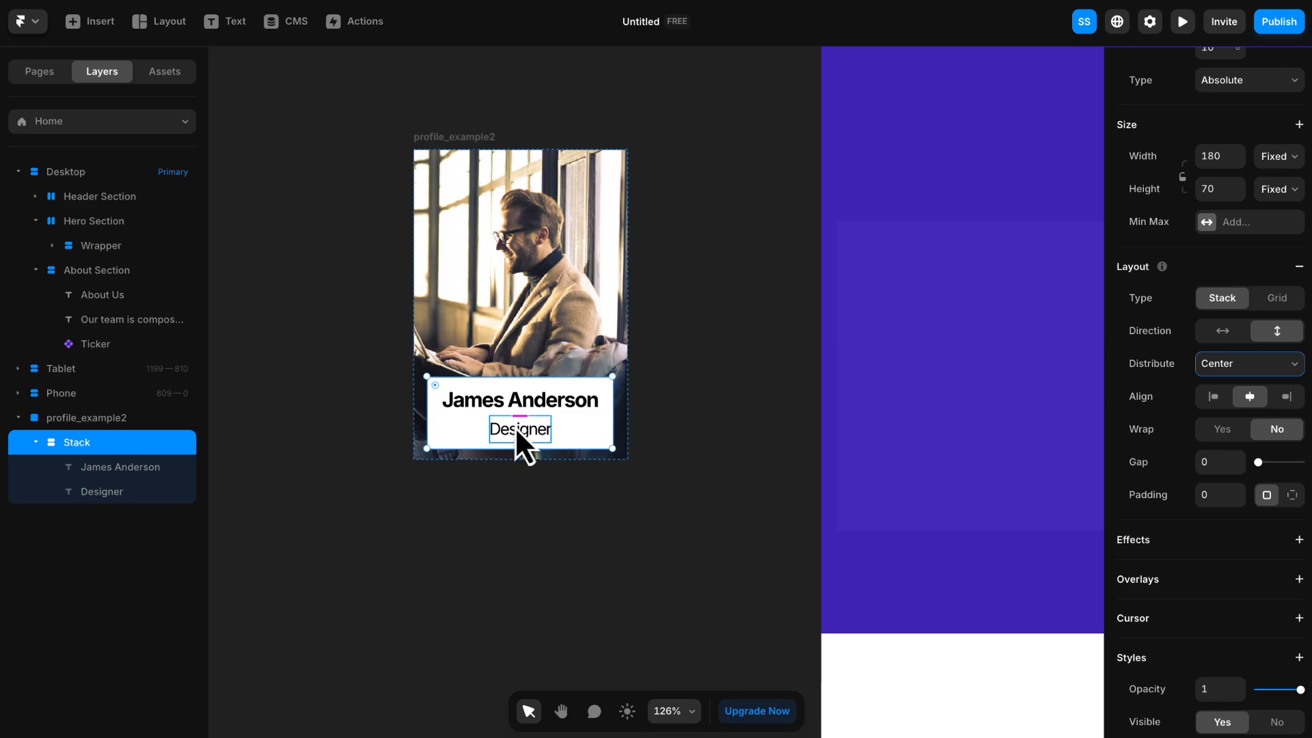
- Move the profile_example2 card farther from the desktop page and duplicate it
click(469, 162)
scroll(570, 332, up, 1)
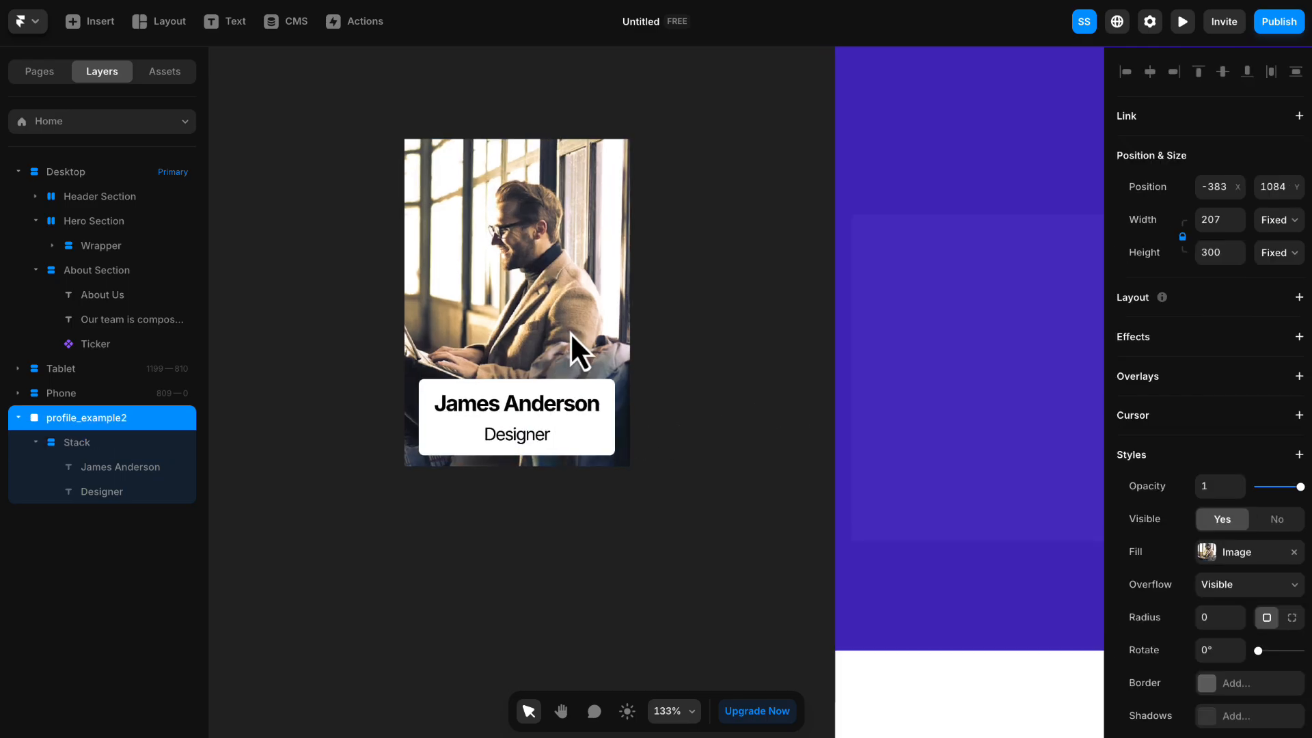
scroll(570, 332, down, 5)
drag(522, 233, 346, 232)
right_click(363, 232)
click(414, 450)
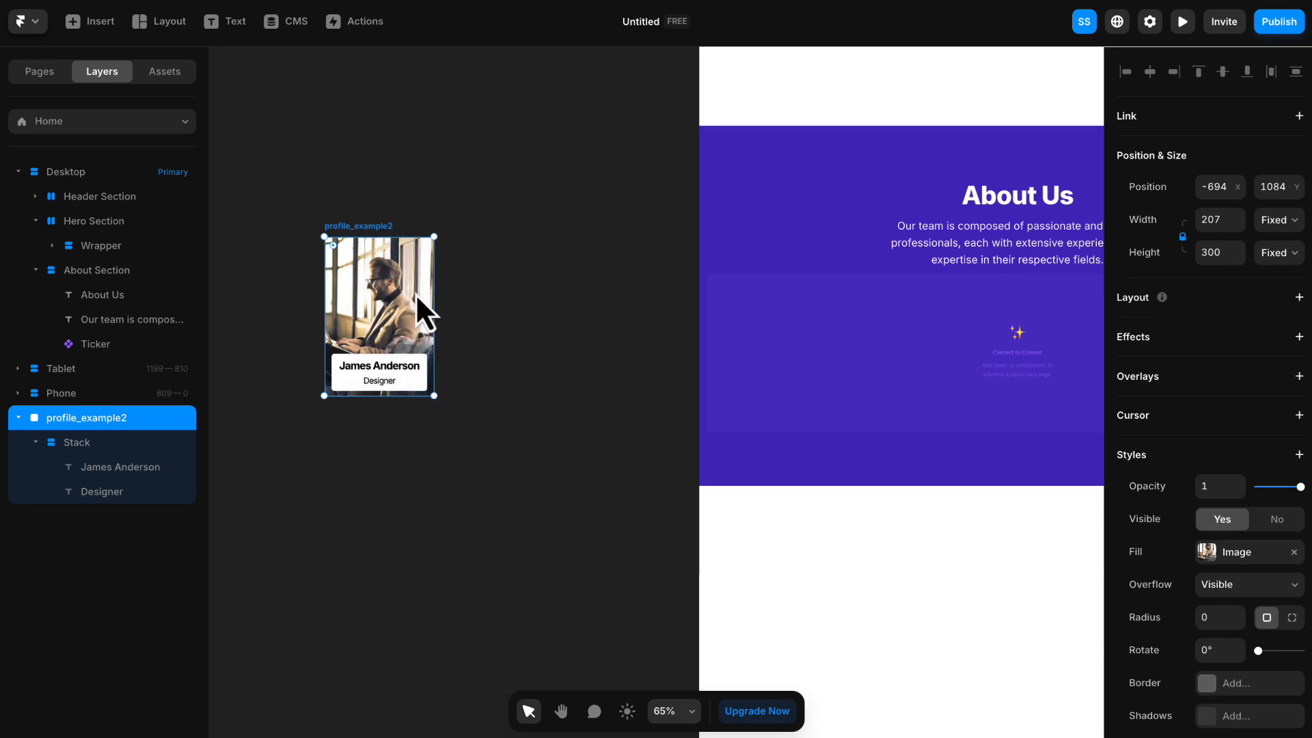
click(407, 212)
- Move both profile cards together away from the desktop page, and duplicate the card nearest the page to make a third
click(510, 306)
shift+click(633, 306)
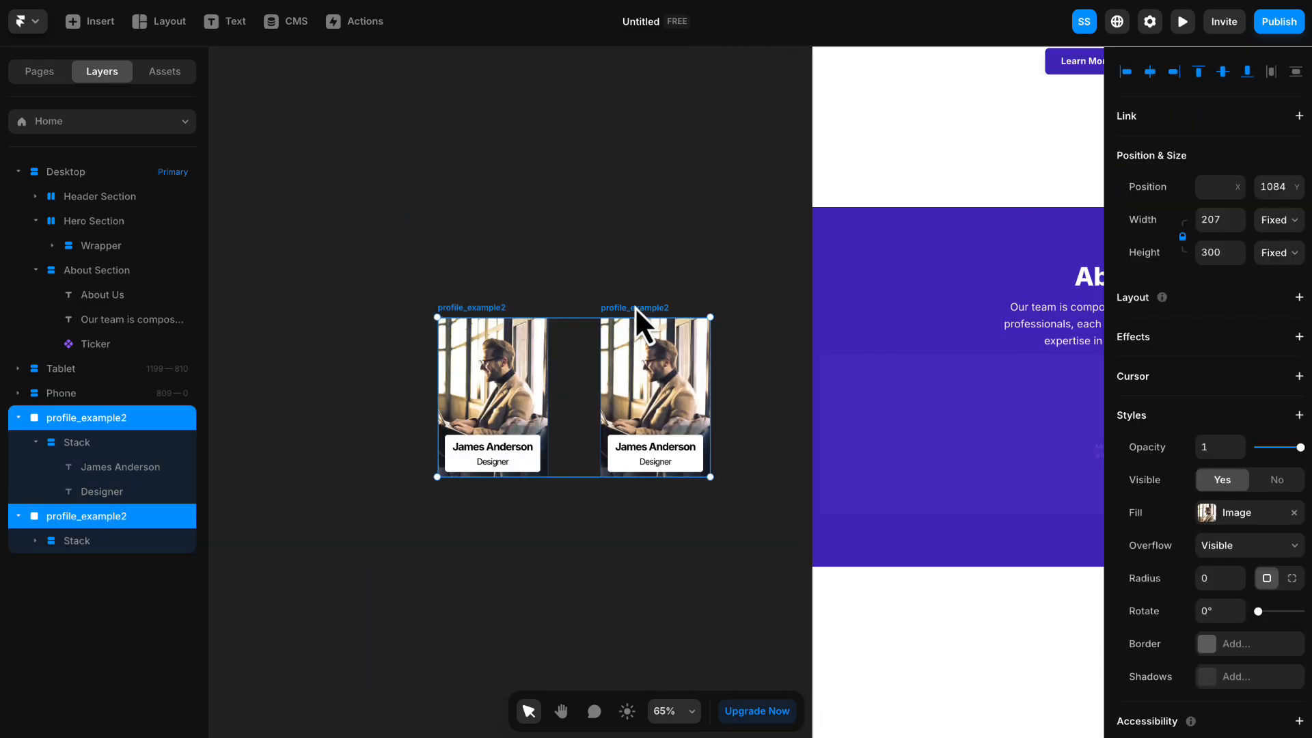
drag(635, 306, 462, 280)
right_click(458, 307)
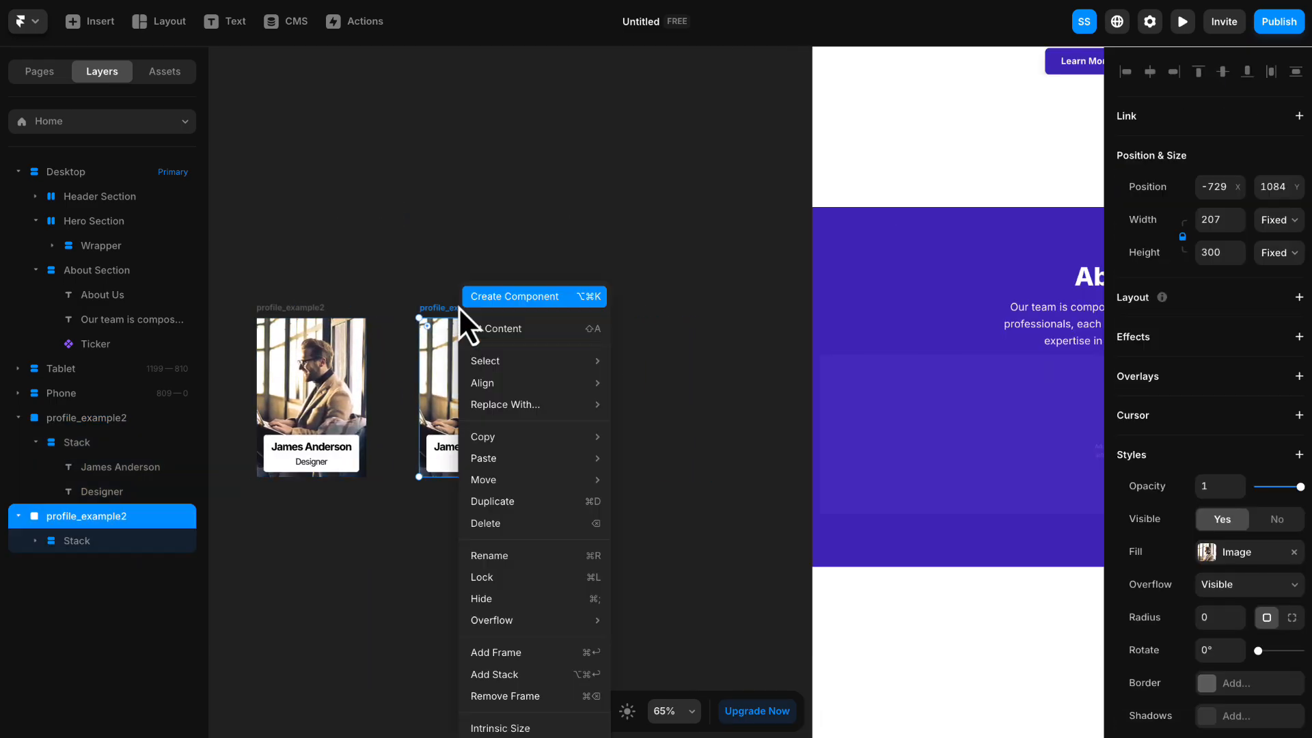
click(511, 502)
click(618, 274)
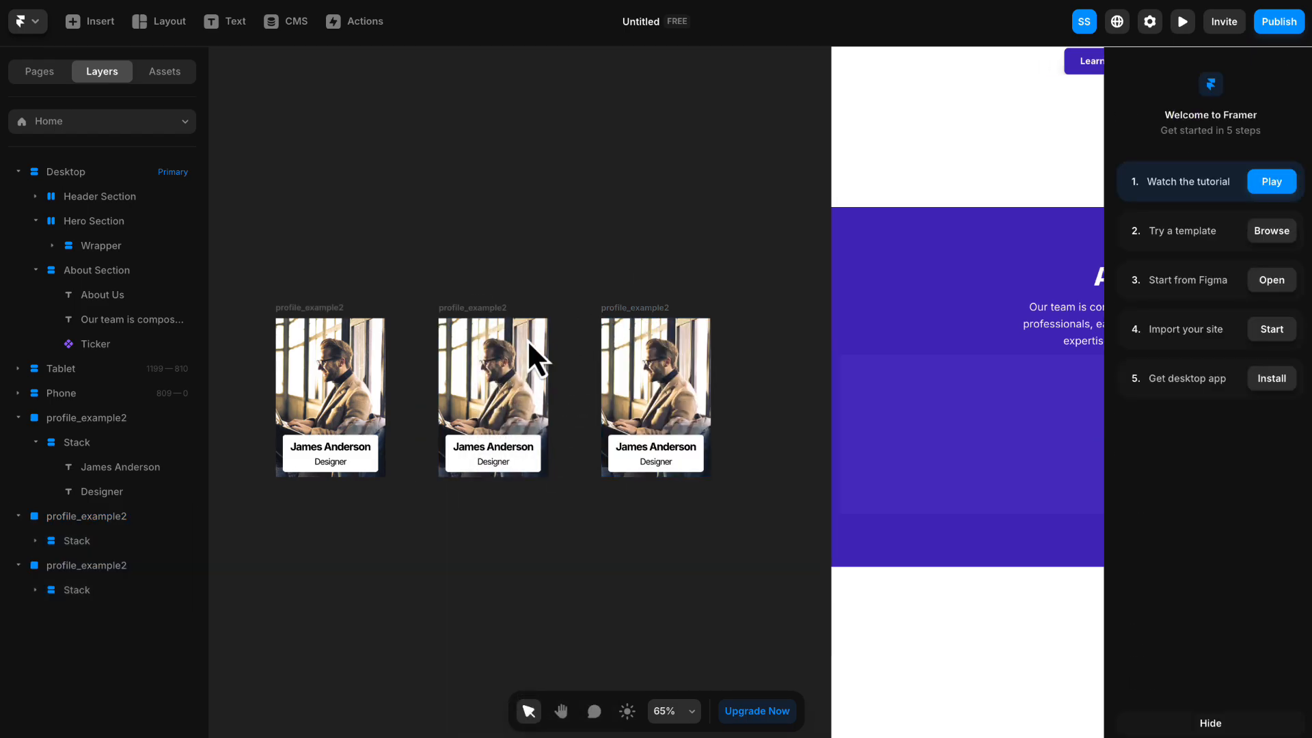
click(496, 313)
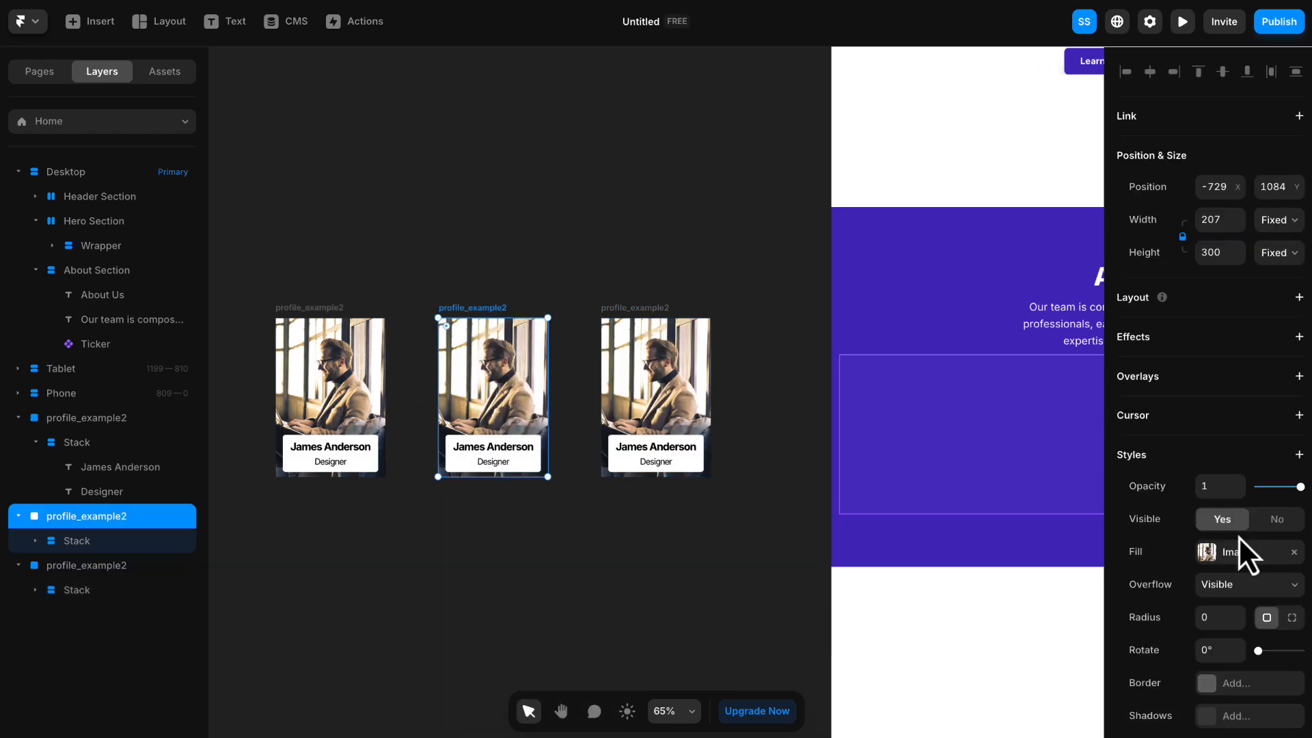
click(1246, 556)
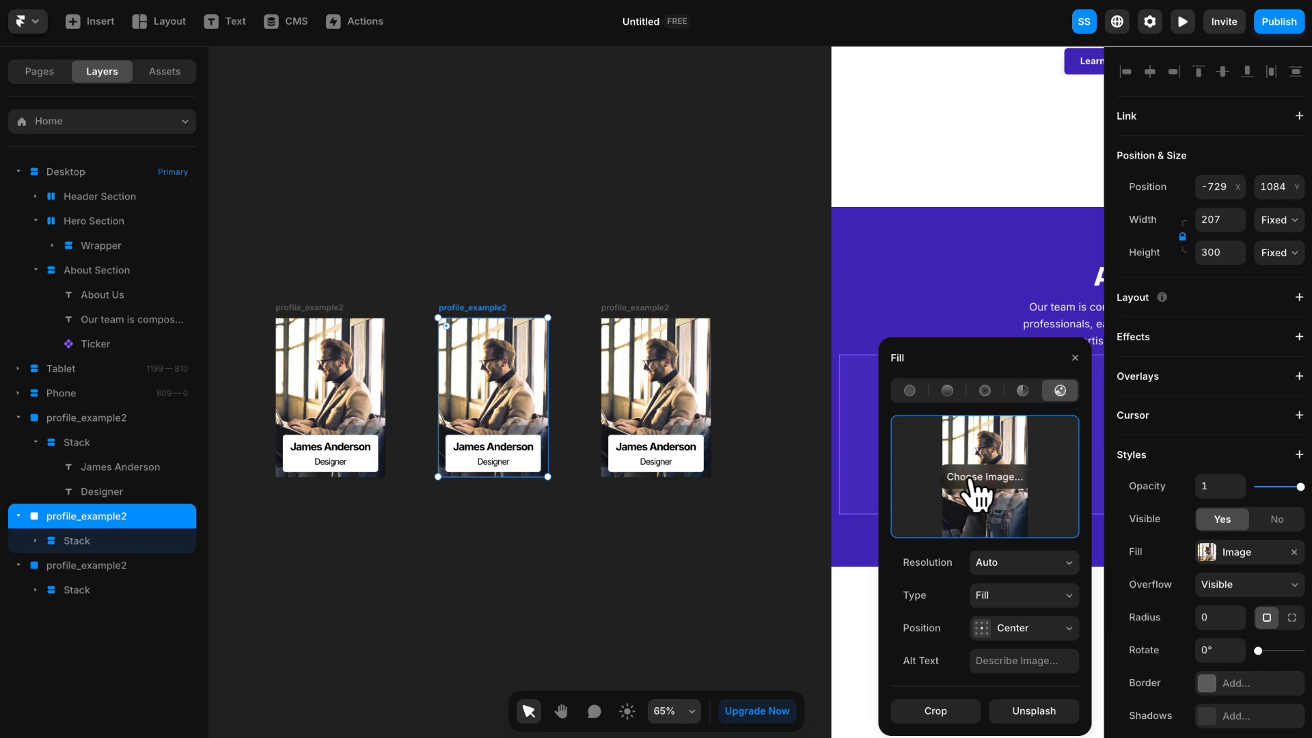
click(722, 420)
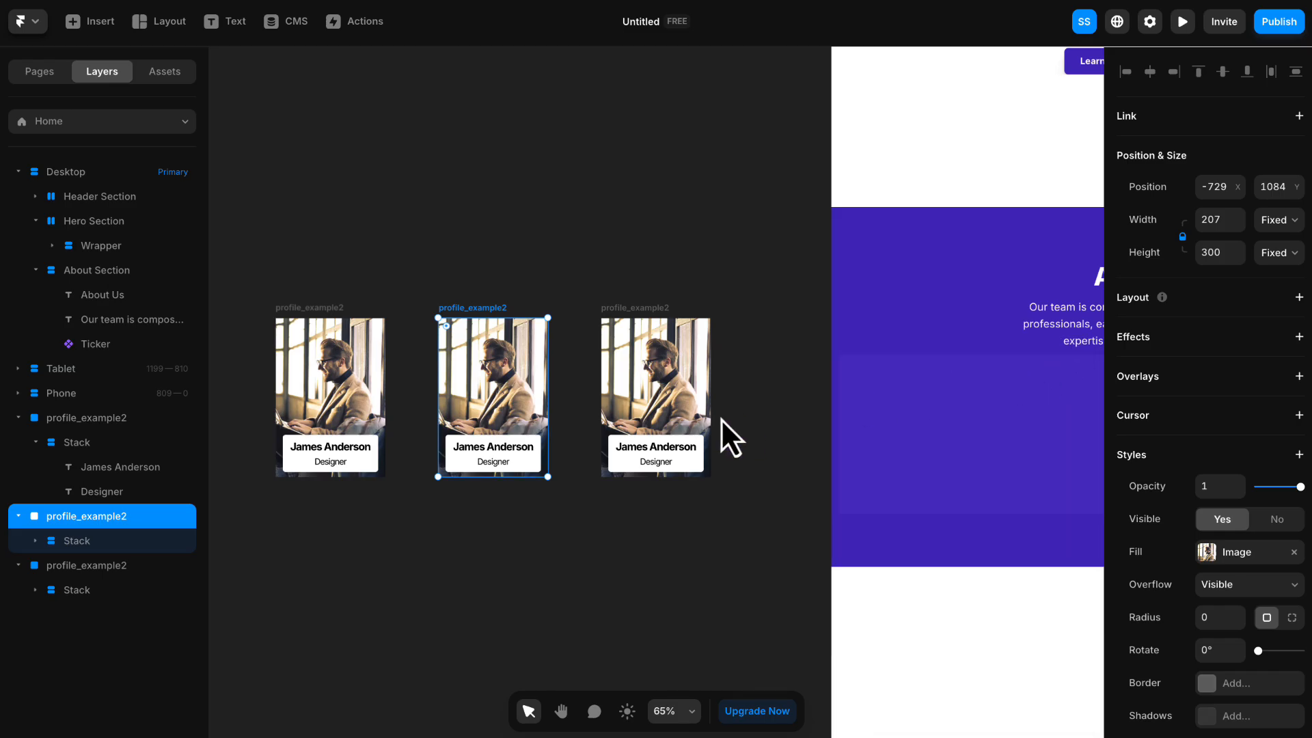
click(514, 452)
click(494, 463)
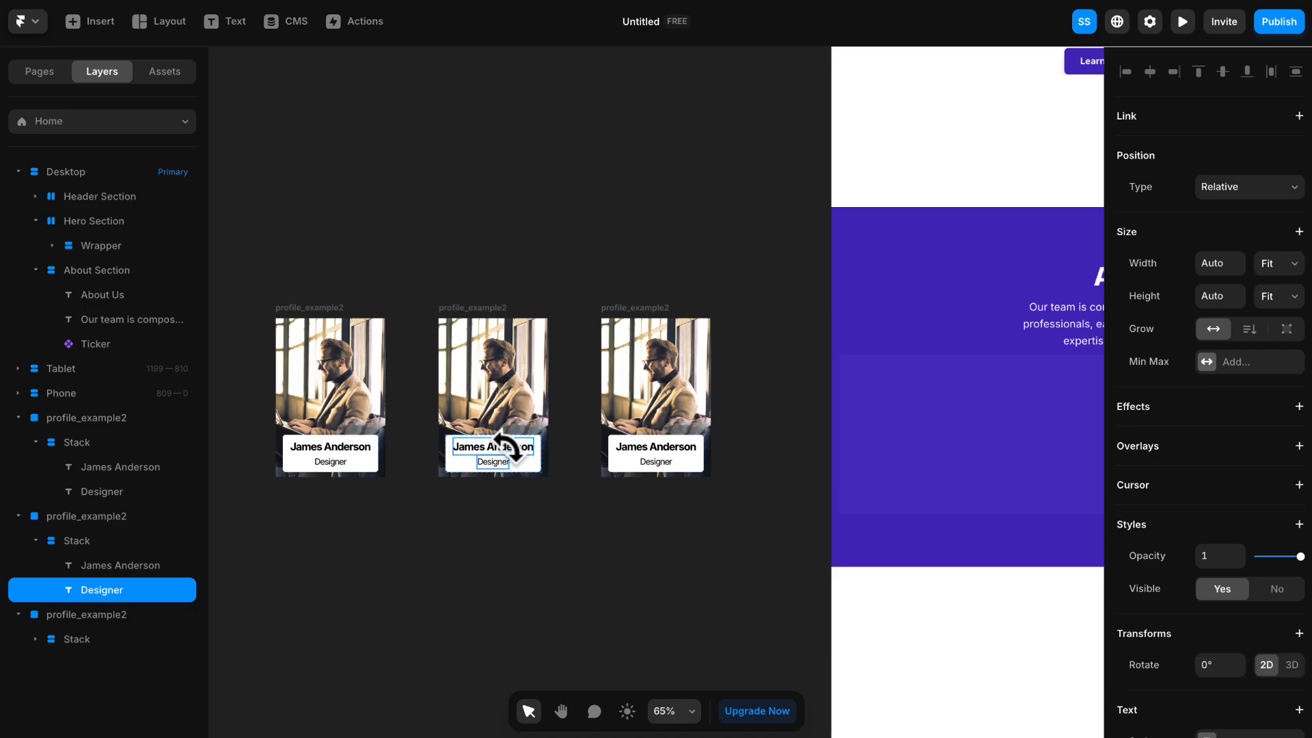
click(558, 514)
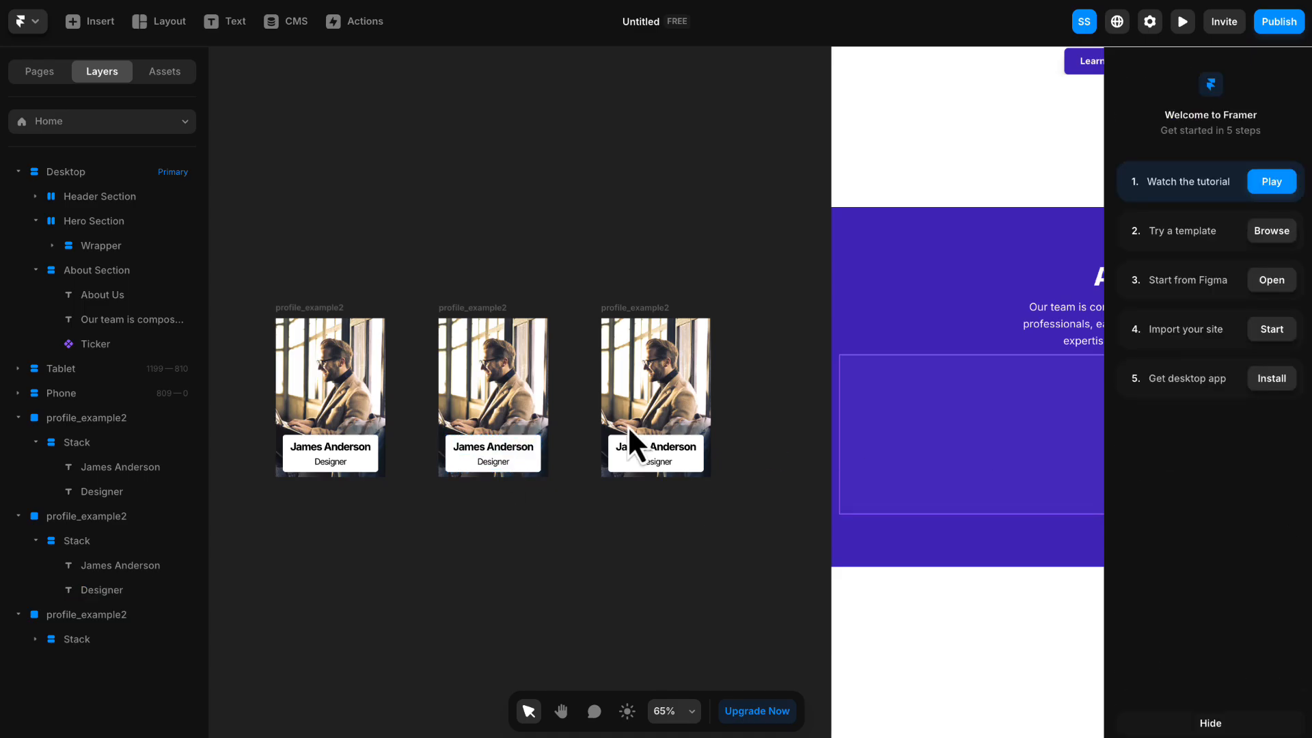
- Replace the names on the second and third profile cards with two other team members' full names
scroll(502, 443, up, 1)
double_click(501, 448)
click(518, 497)
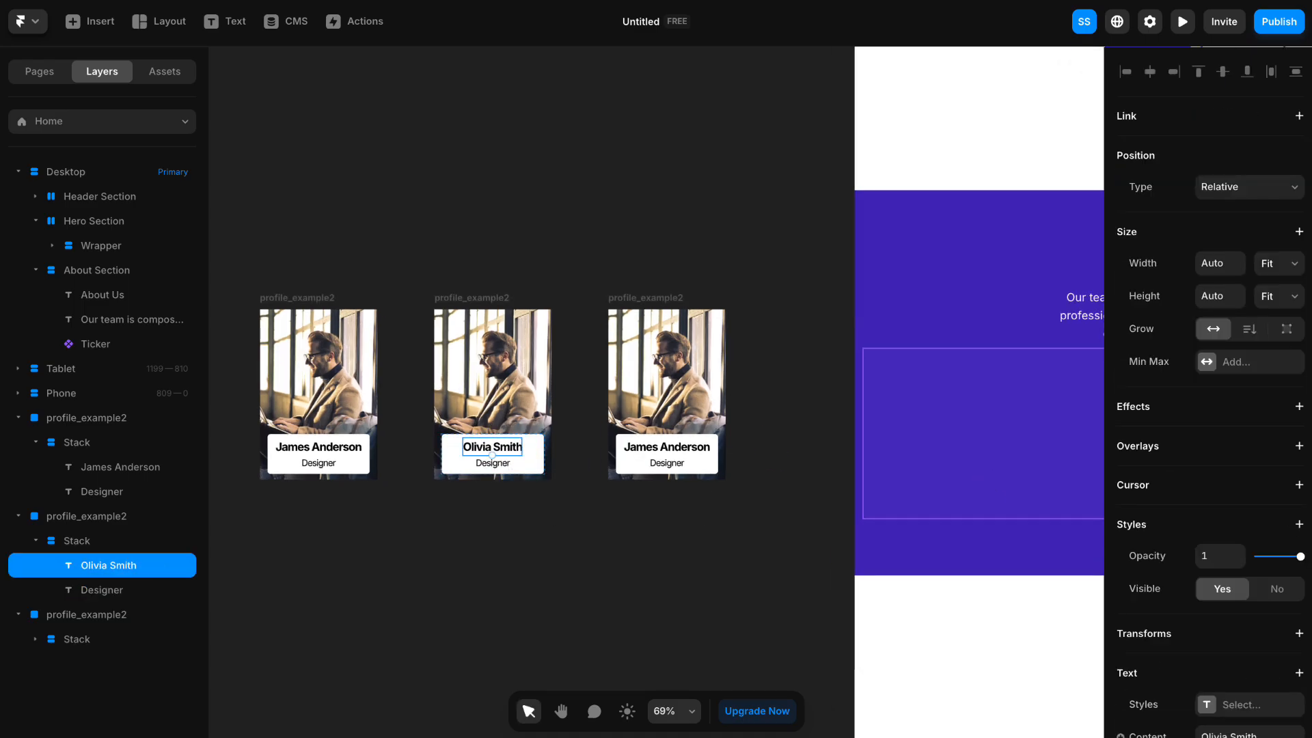
double_click(677, 447)
click(662, 496)
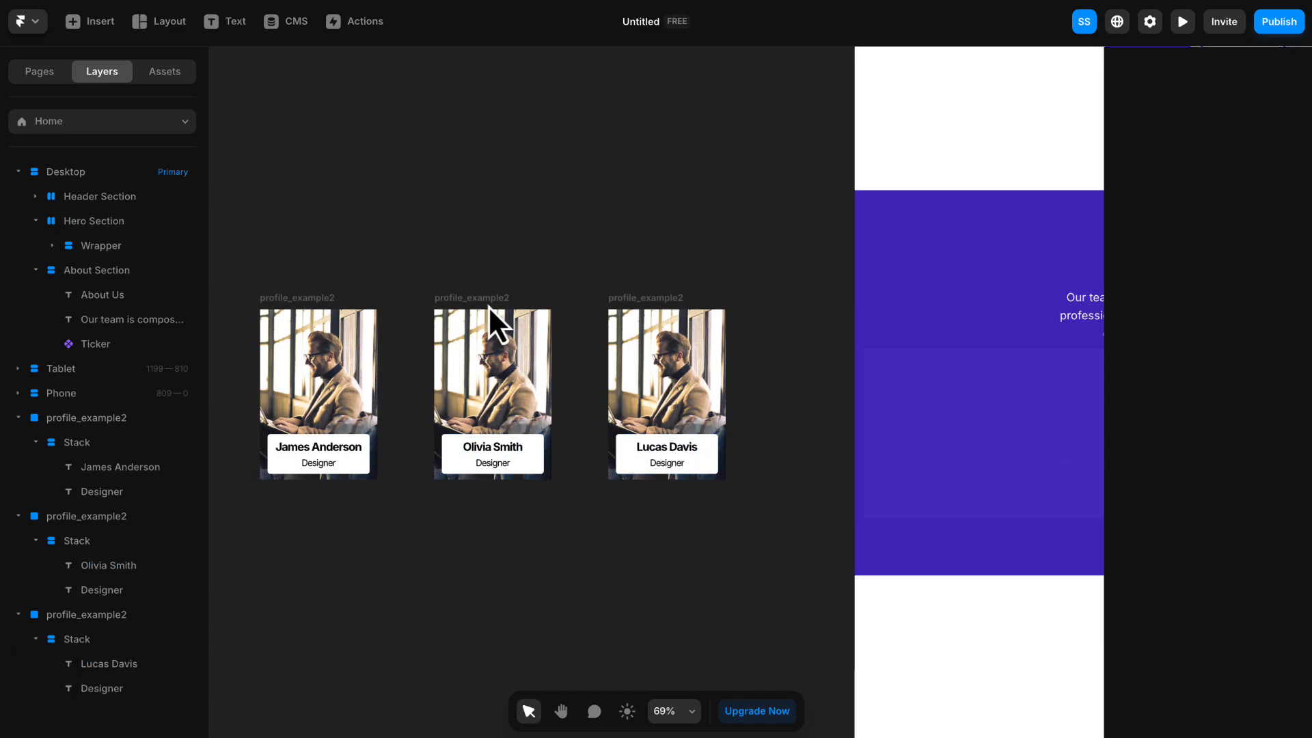
- Replace the image fills of the second and third profile cards with the yellow-beanie portrait and the orange-background portrait
click(490, 311)
click(1213, 551)
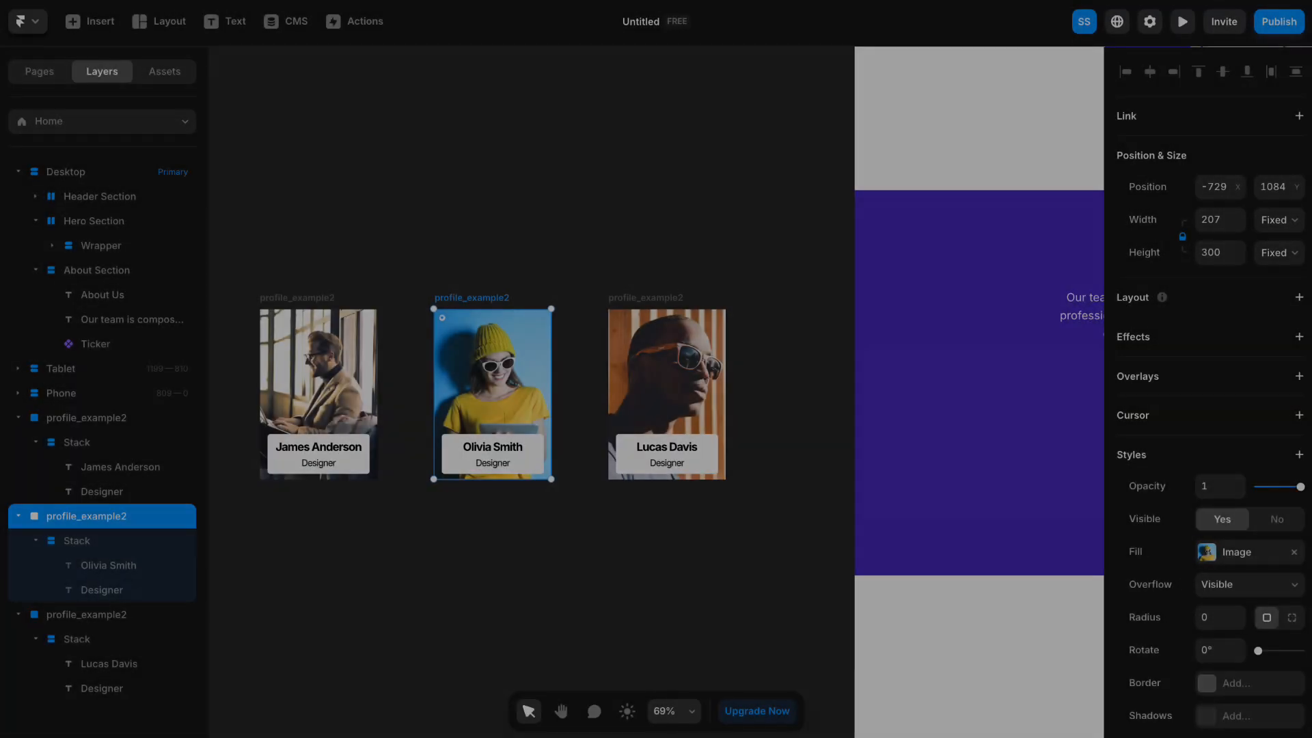
right_click(714, 221)
click(677, 215)
- Move the first profile card above the other two, close to the desktop page
scroll(771, 238, up, 1)
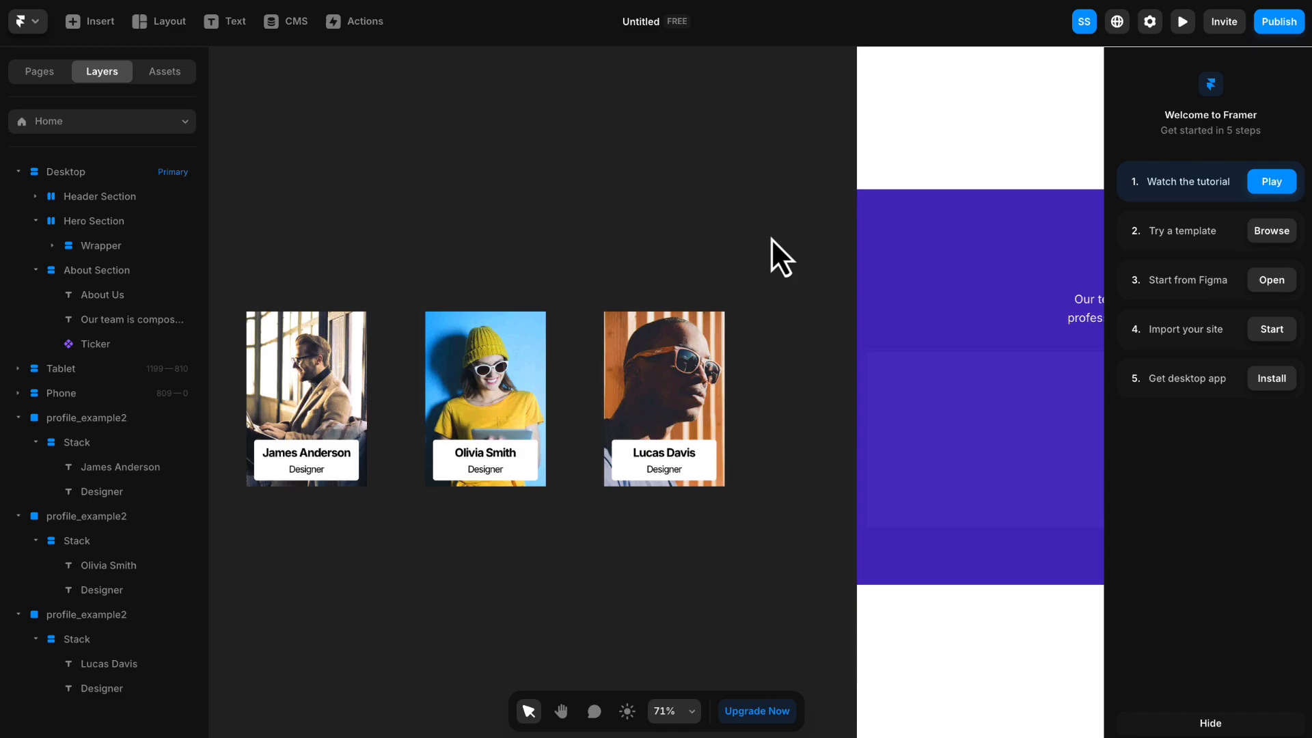
scroll(771, 238, down, 4)
scroll(771, 238, down, 1)
key(space)
drag(785, 244, 539, 297)
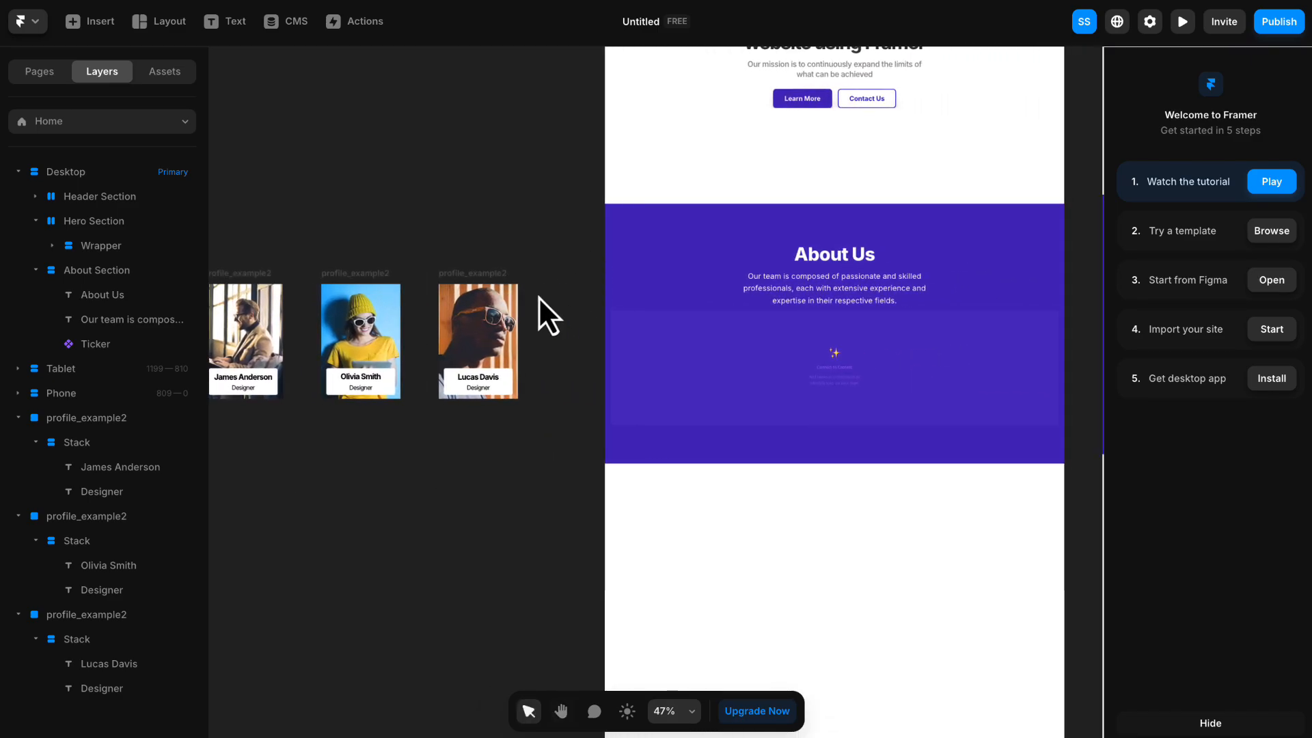
drag(242, 276, 520, 133)
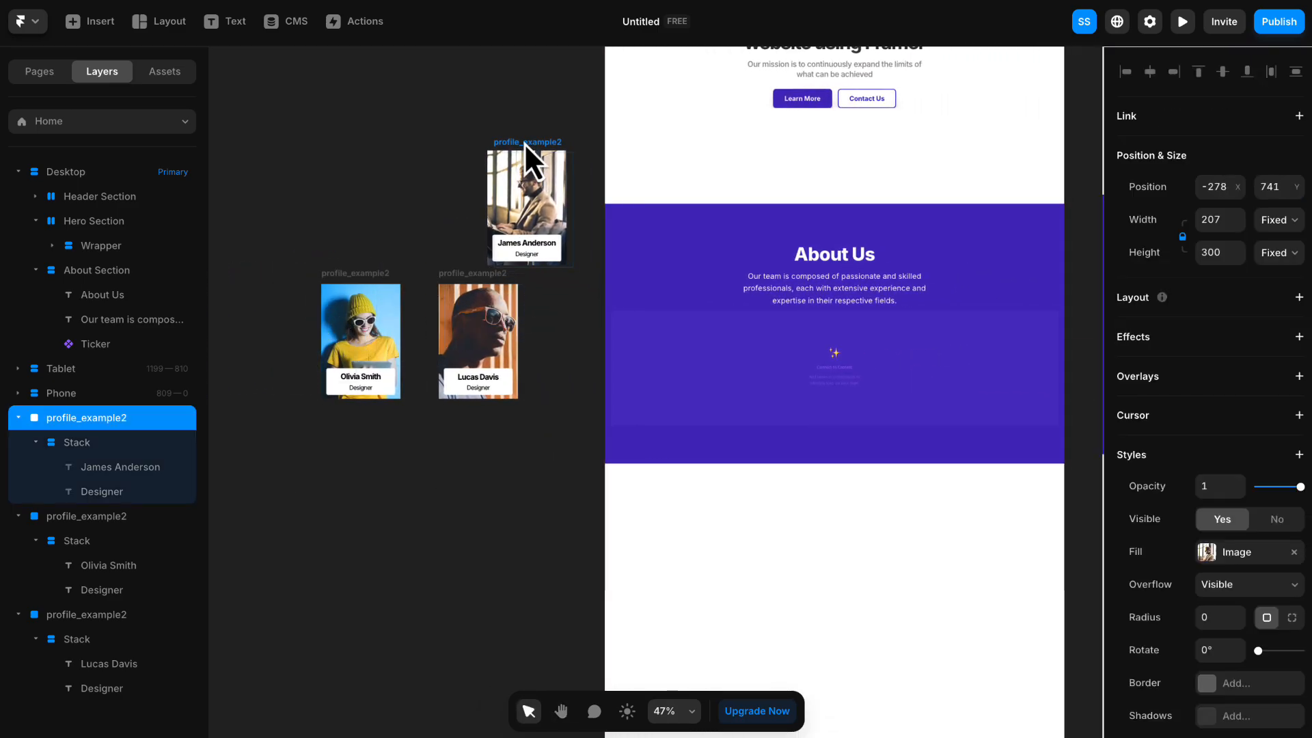
- Connect the About section's Ticker to the raised profile card as its first item
scroll(820, 287, down, 1)
click(999, 337)
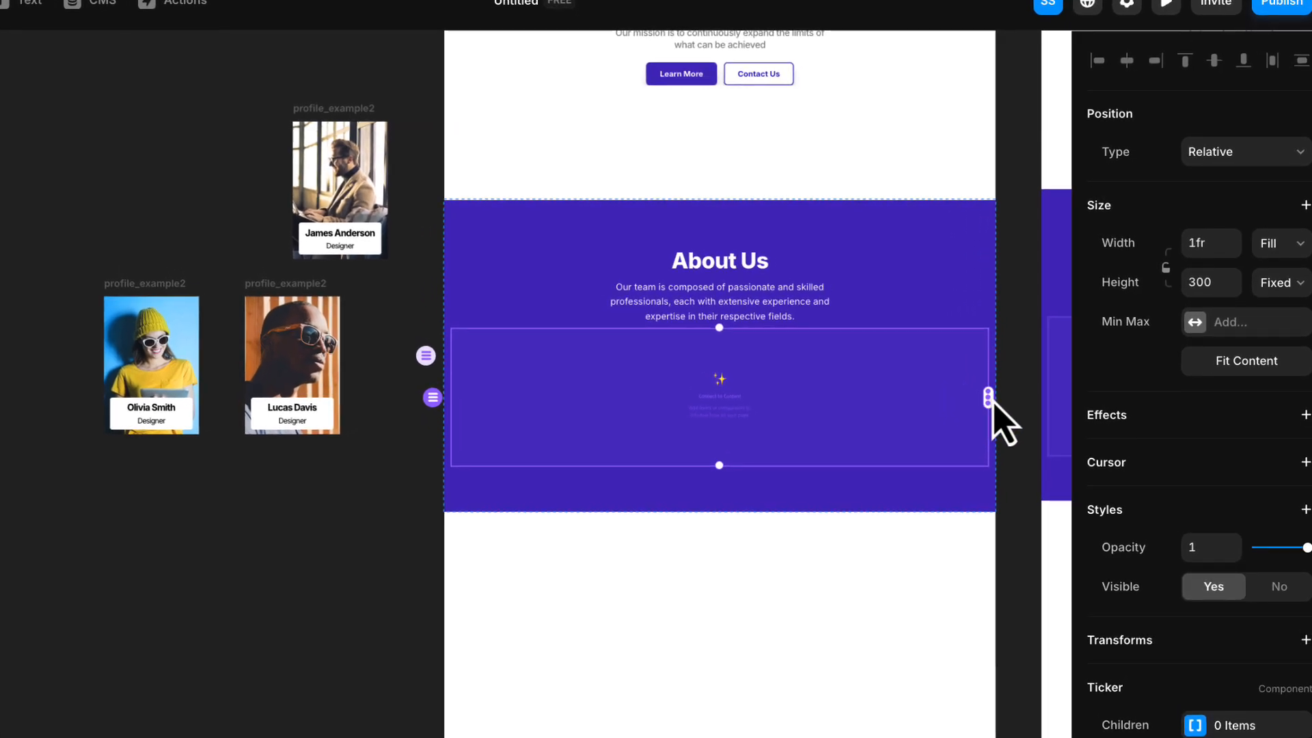
drag(990, 400, 405, 214)
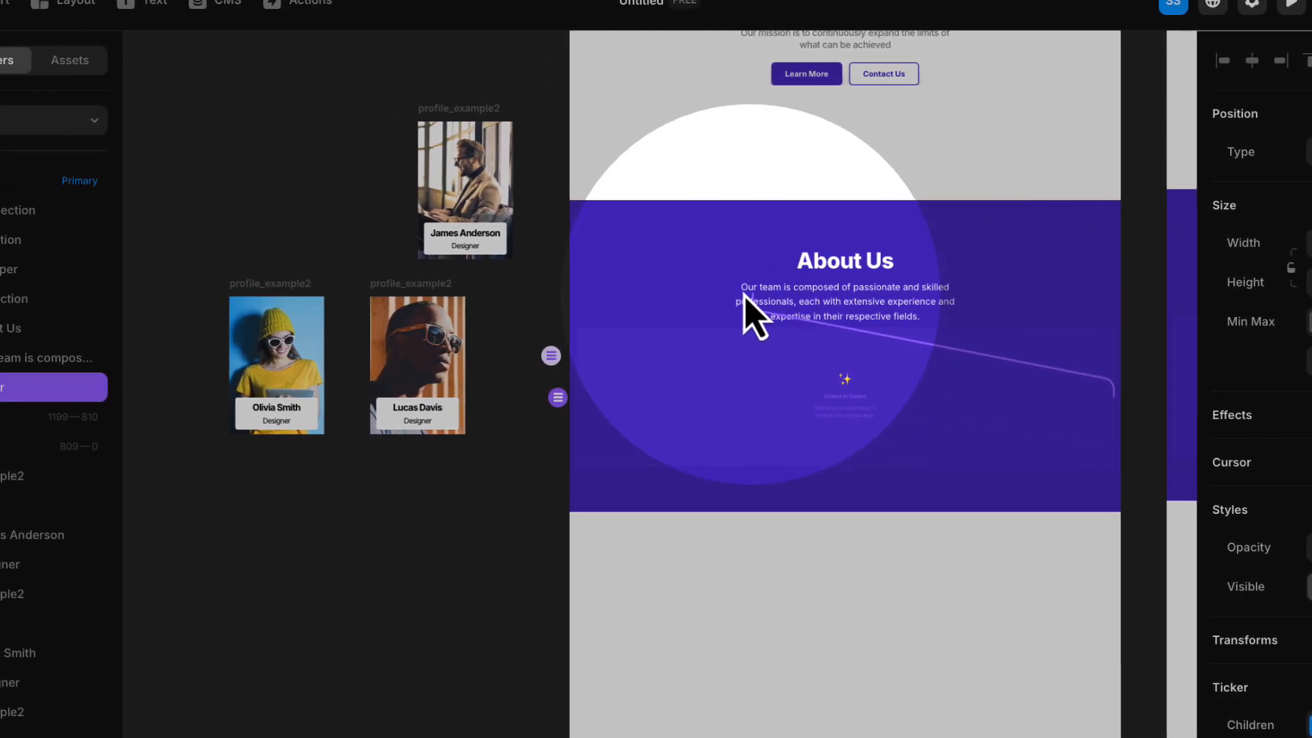
drag(559, 236, 522, 214)
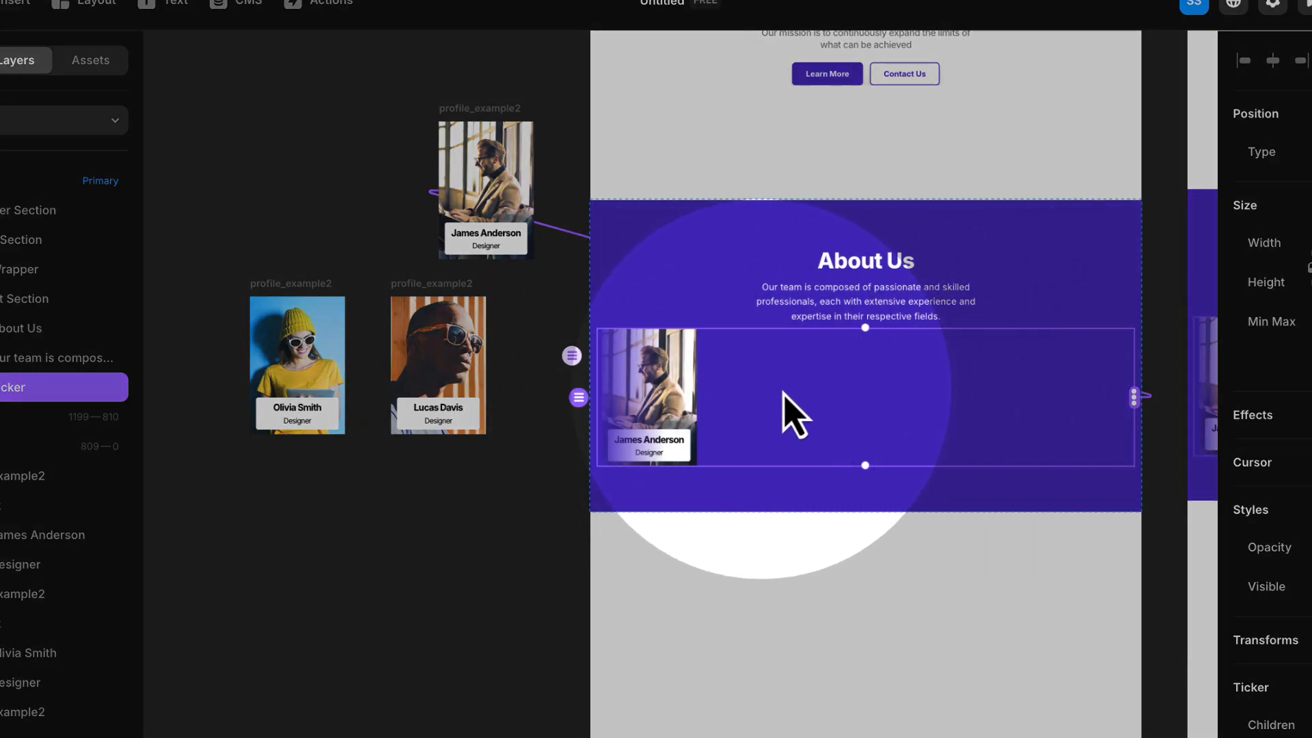
- Connect the Ticker to the orange-background card and then the blue-background card, and place the blue card directly beside the orange one
drag(1134, 398, 479, 387)
drag(1136, 398, 329, 373)
drag(307, 288, 342, 291)
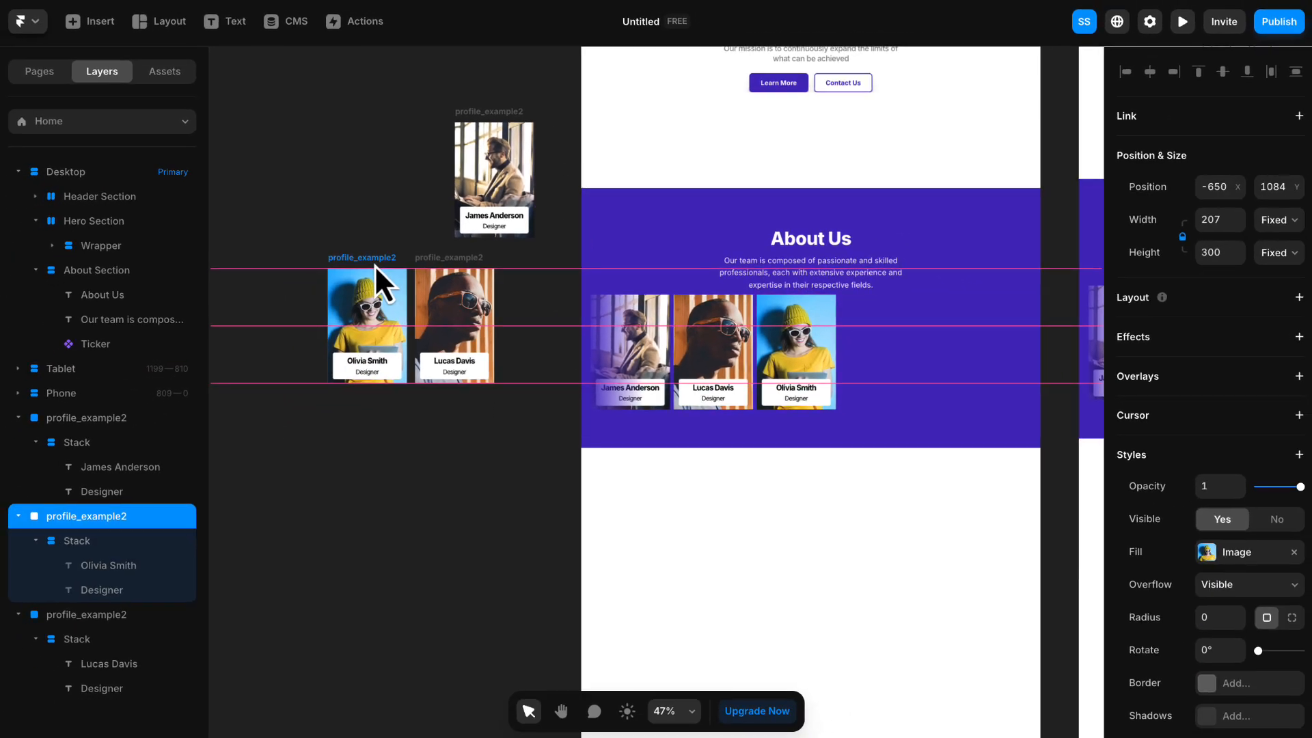
shift+click(446, 270)
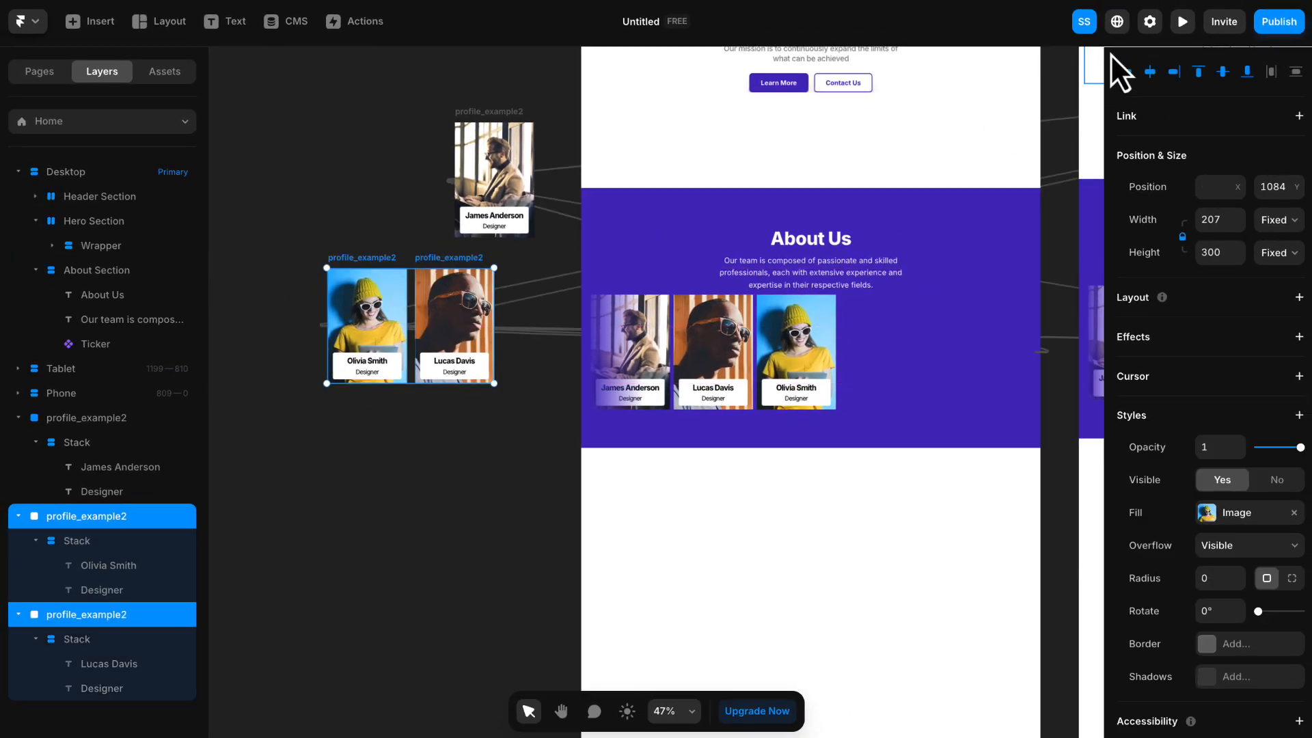
- Preview the site at the About Us section, check the moving team cards at a narrower 1094 width, and return to the editor
click(1183, 22)
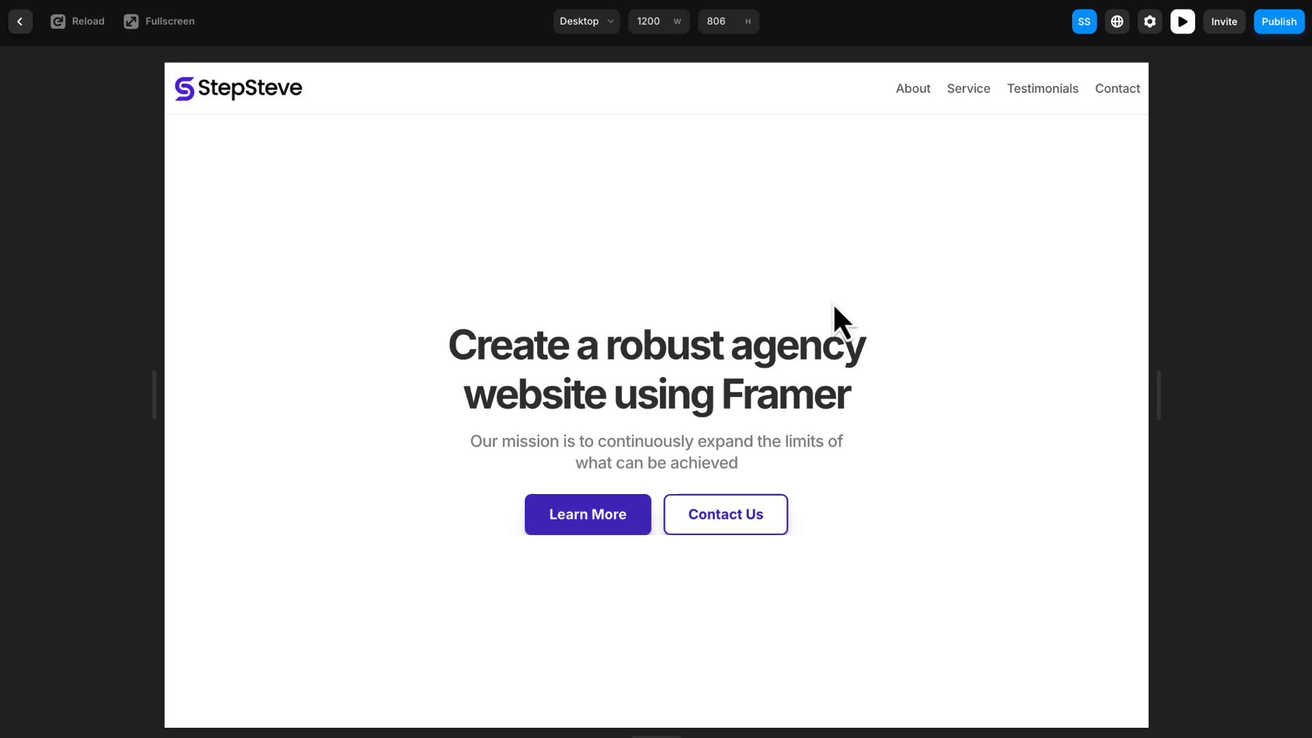
scroll(834, 306, down, 9)
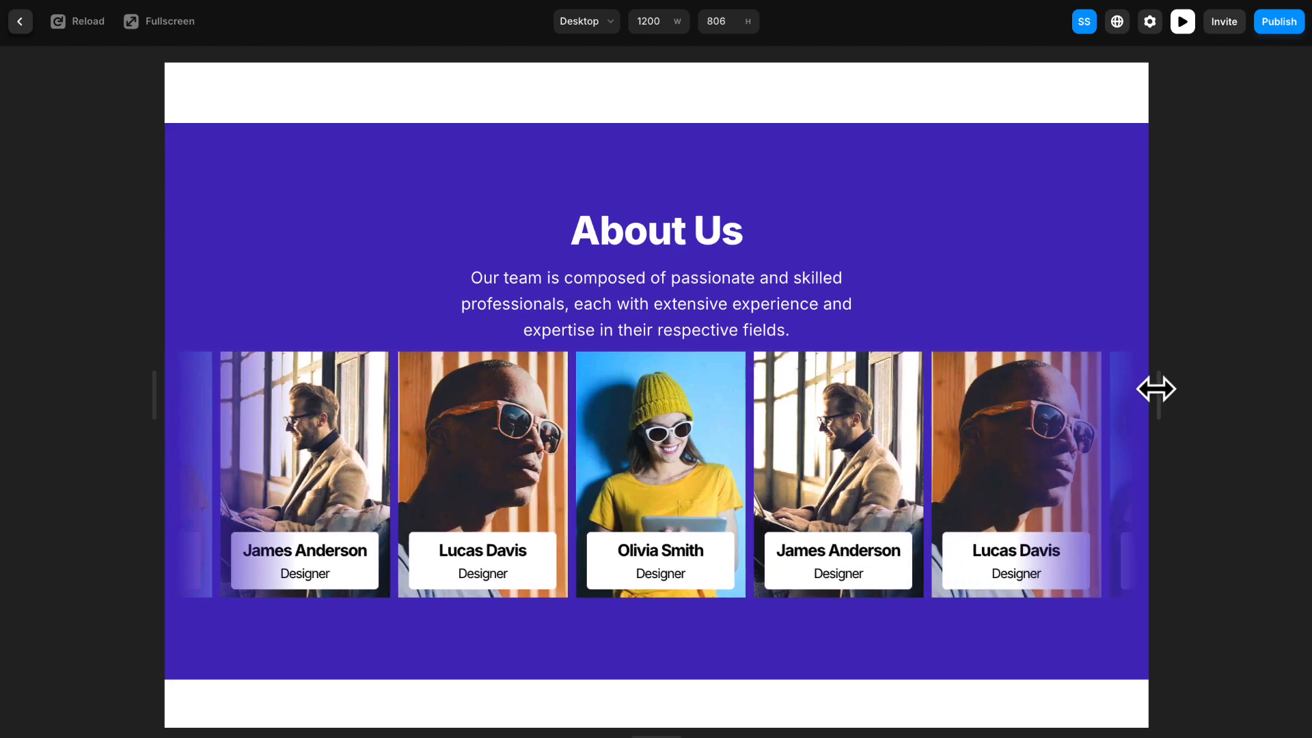
drag(1157, 387, 1112, 376)
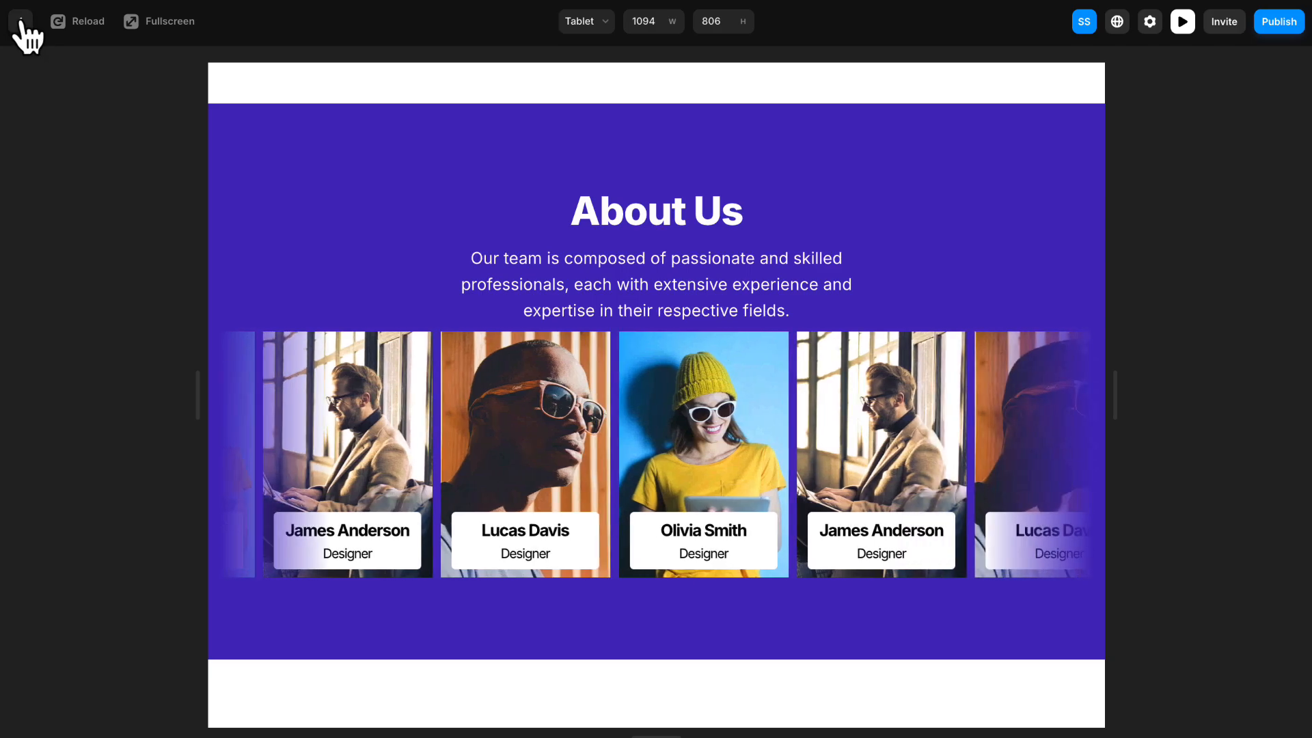
click(21, 23)
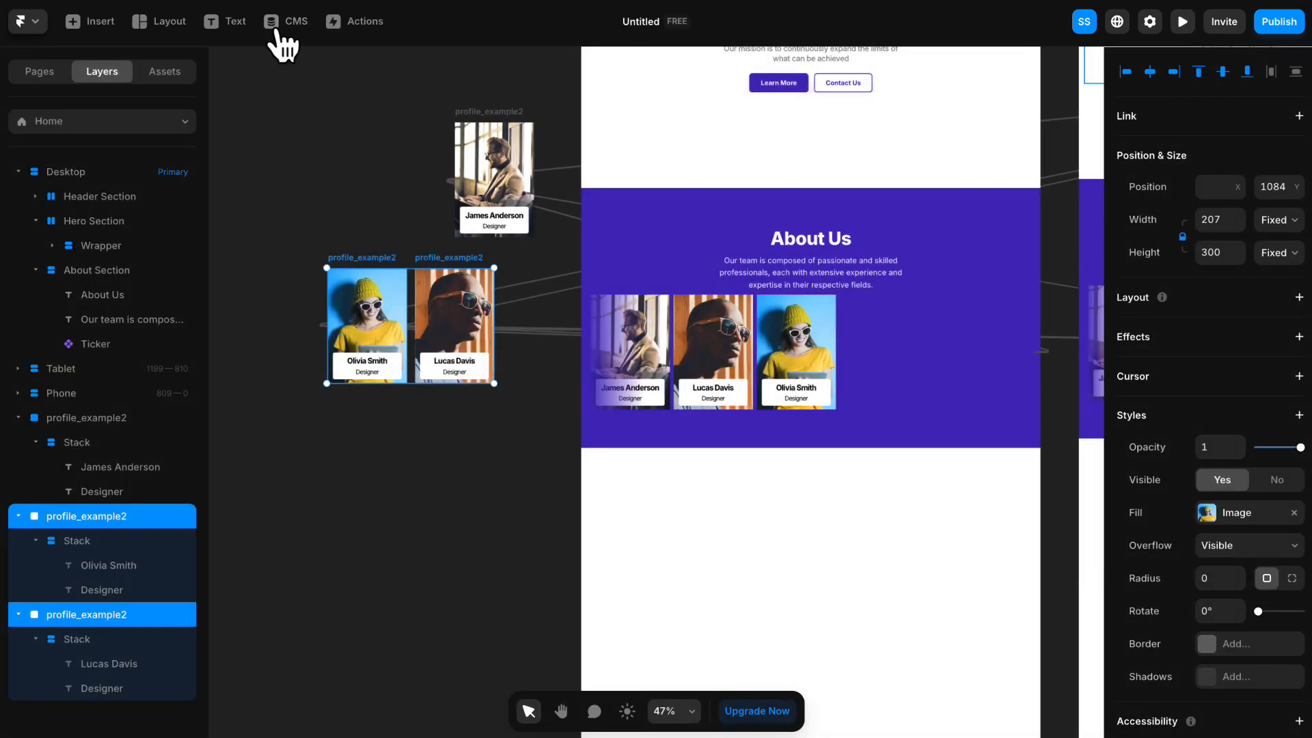
- Set the Ticker's speed to 60% and its gap to 25
click(875, 322)
scroll(1176, 375, down, 2)
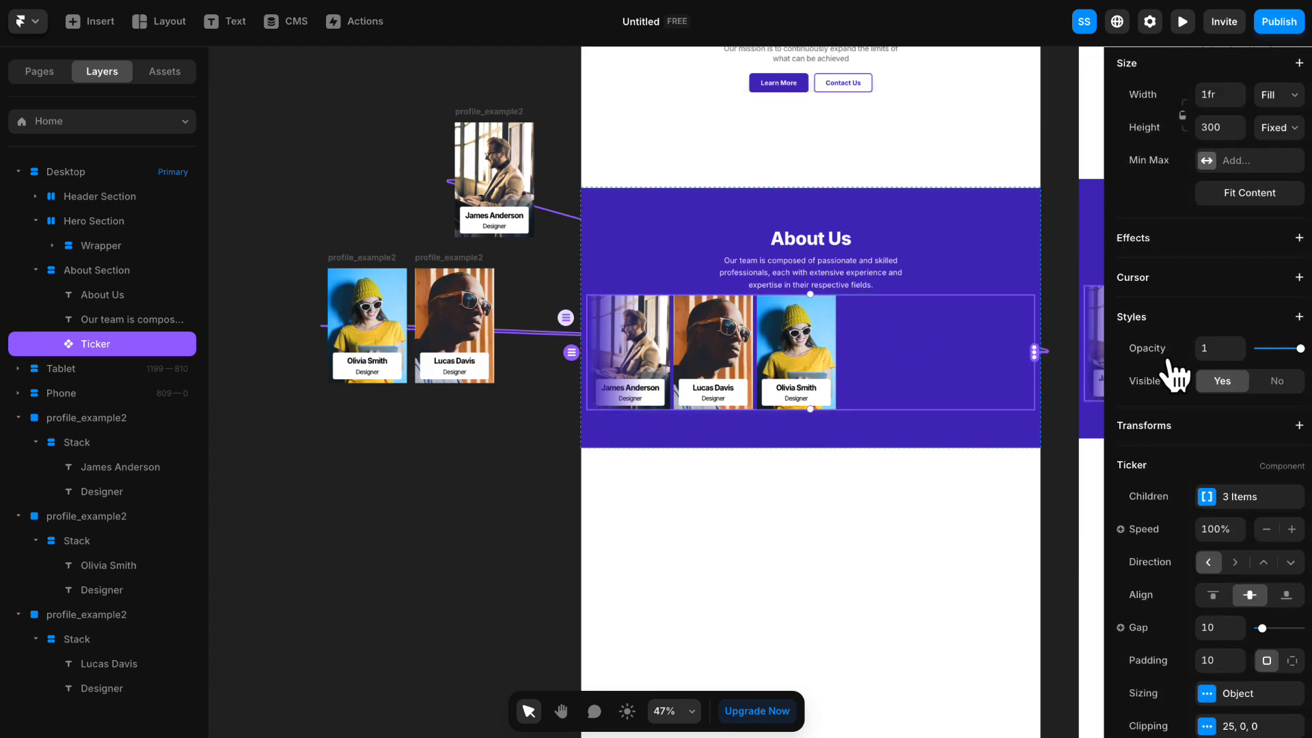
scroll(1170, 363, down, 2)
click(1218, 429)
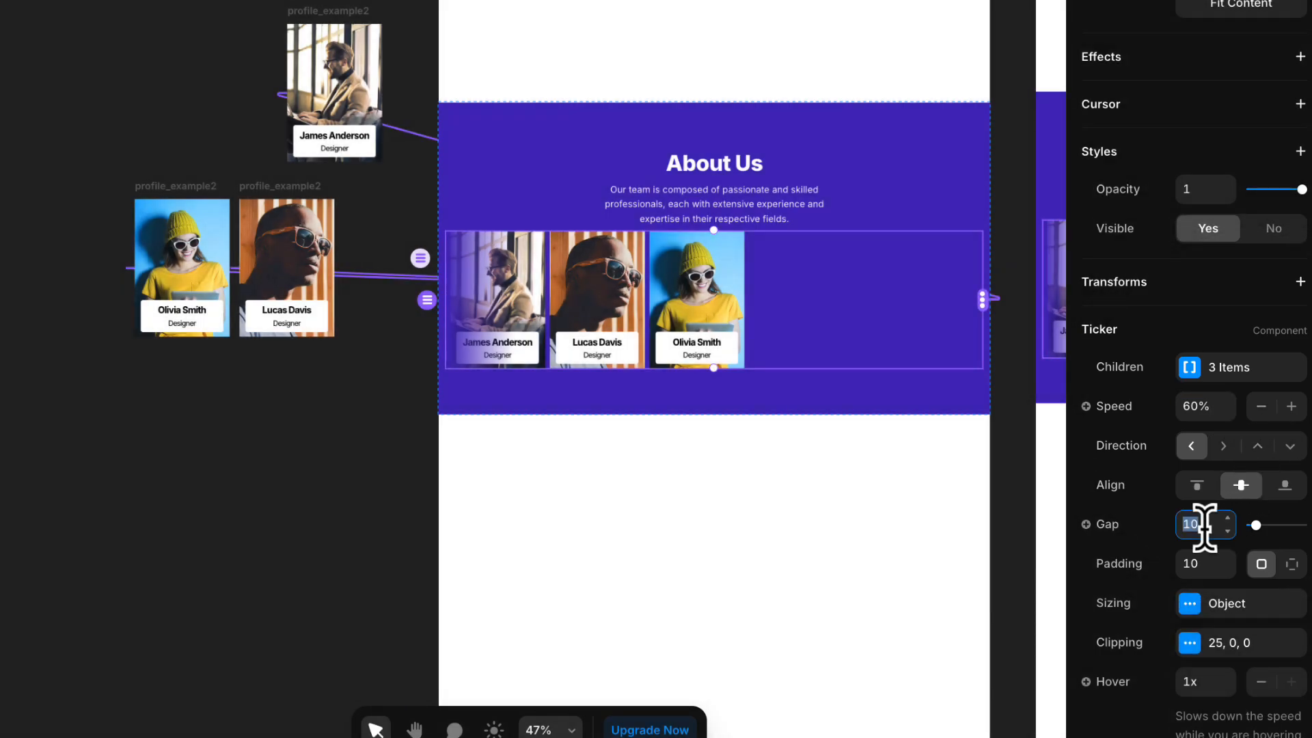
key(Return)
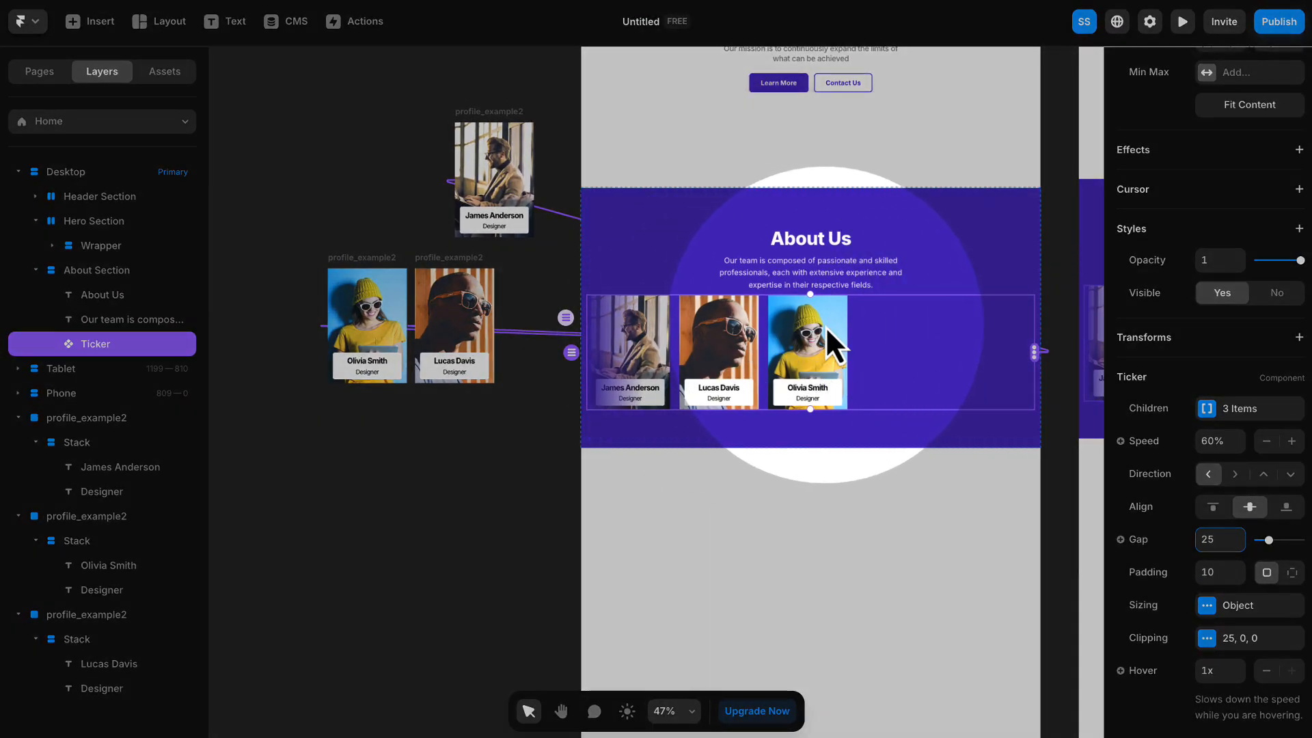
- Wrap the "About Us" heading, the team description and the Ticker in a stack named "Wrapper"
click(779, 243)
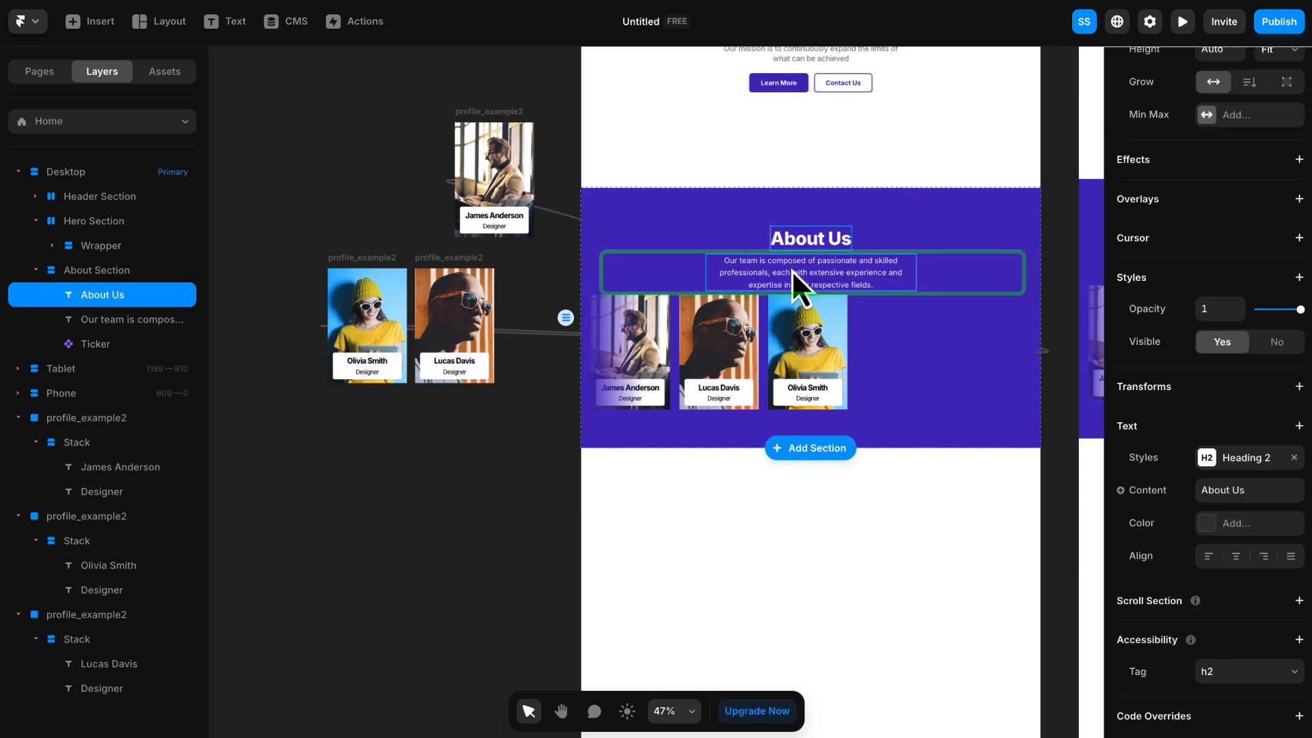
shift+click(791, 270)
shift+click(897, 326)
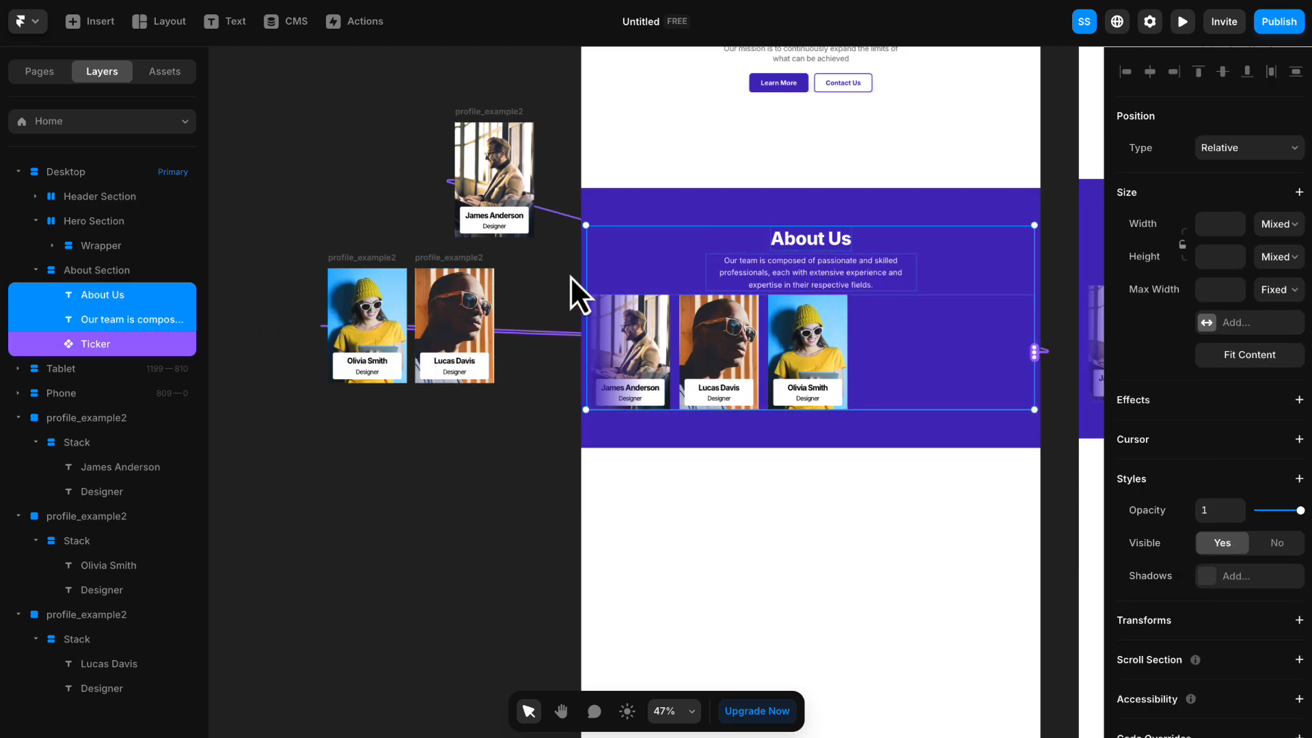
right_click(736, 265)
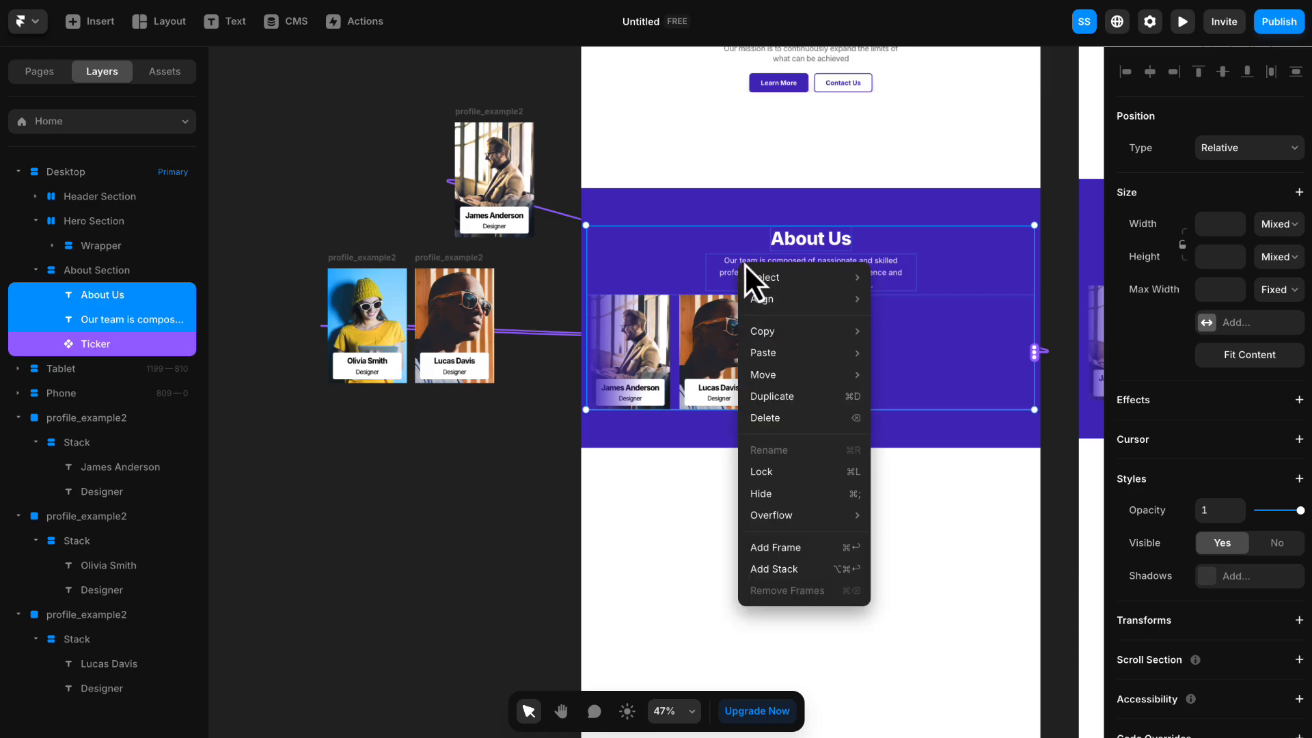
click(794, 569)
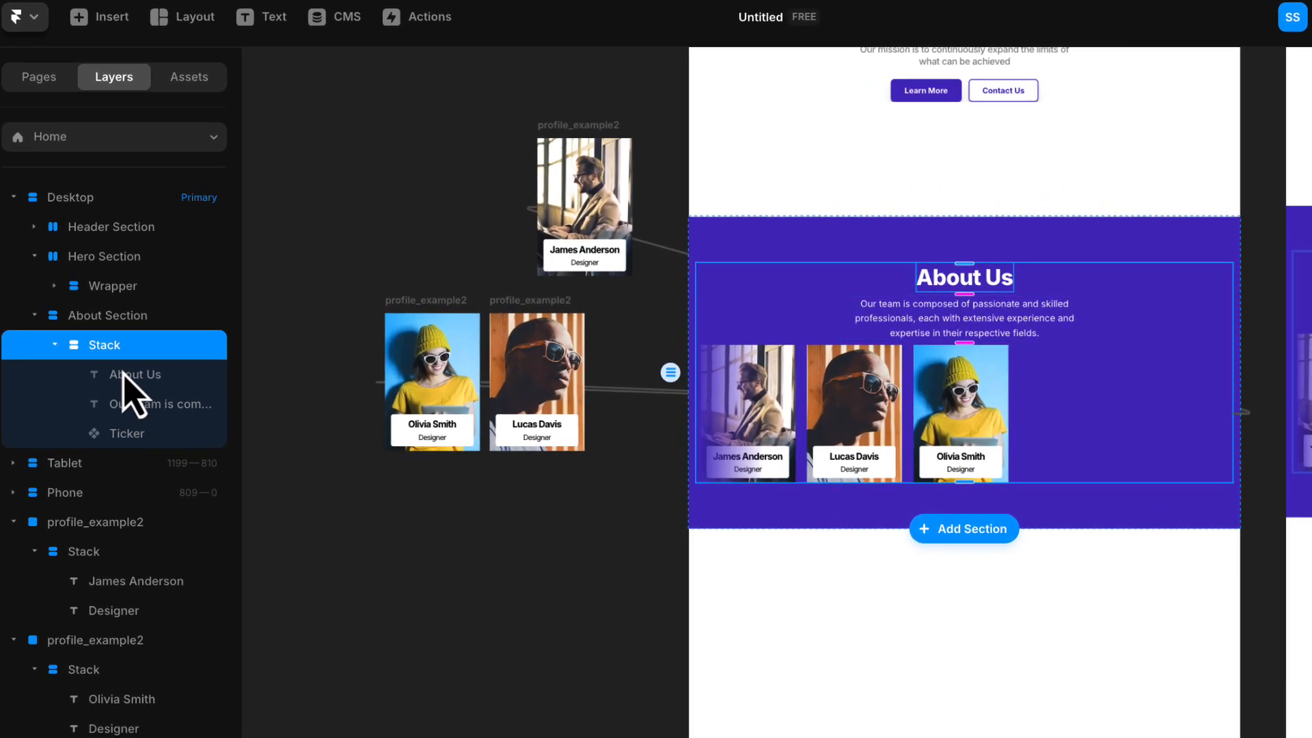
text(Wrapper)
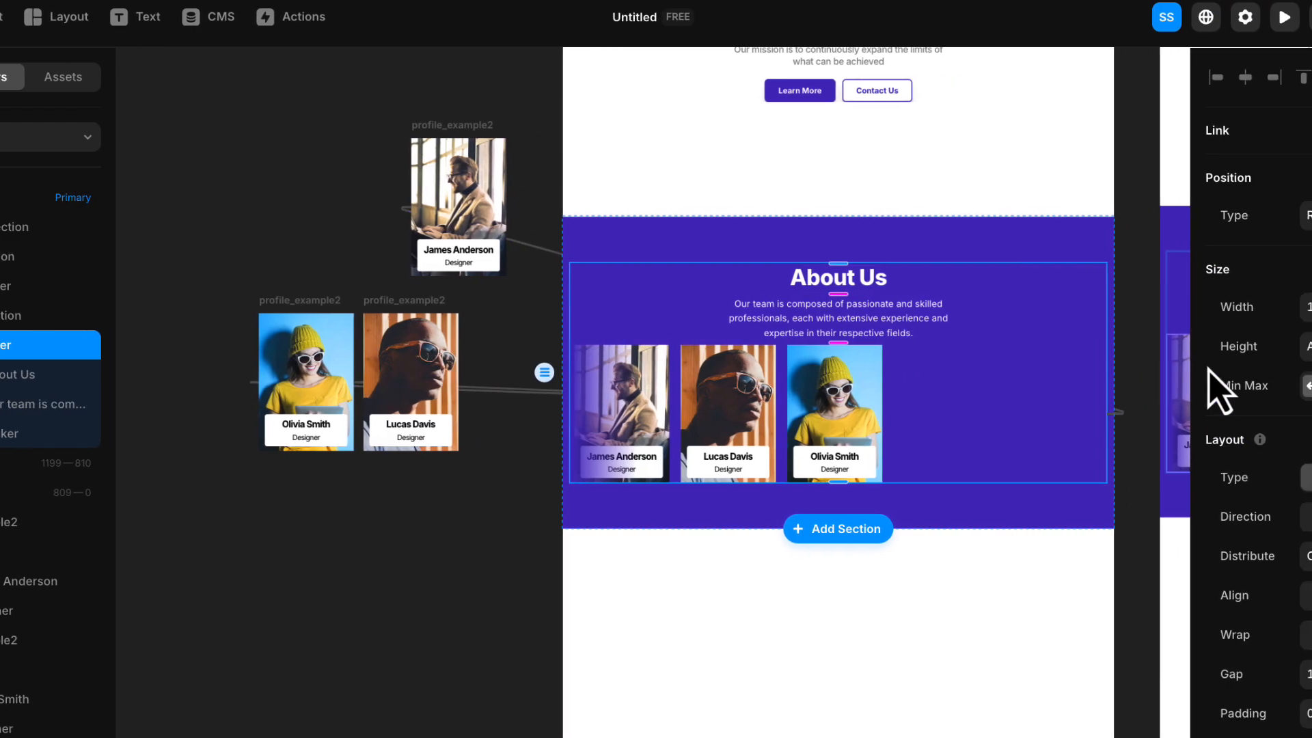
- Give the About section's Wrapper a maximum width of 1200 and a gap of 75
click(1219, 386)
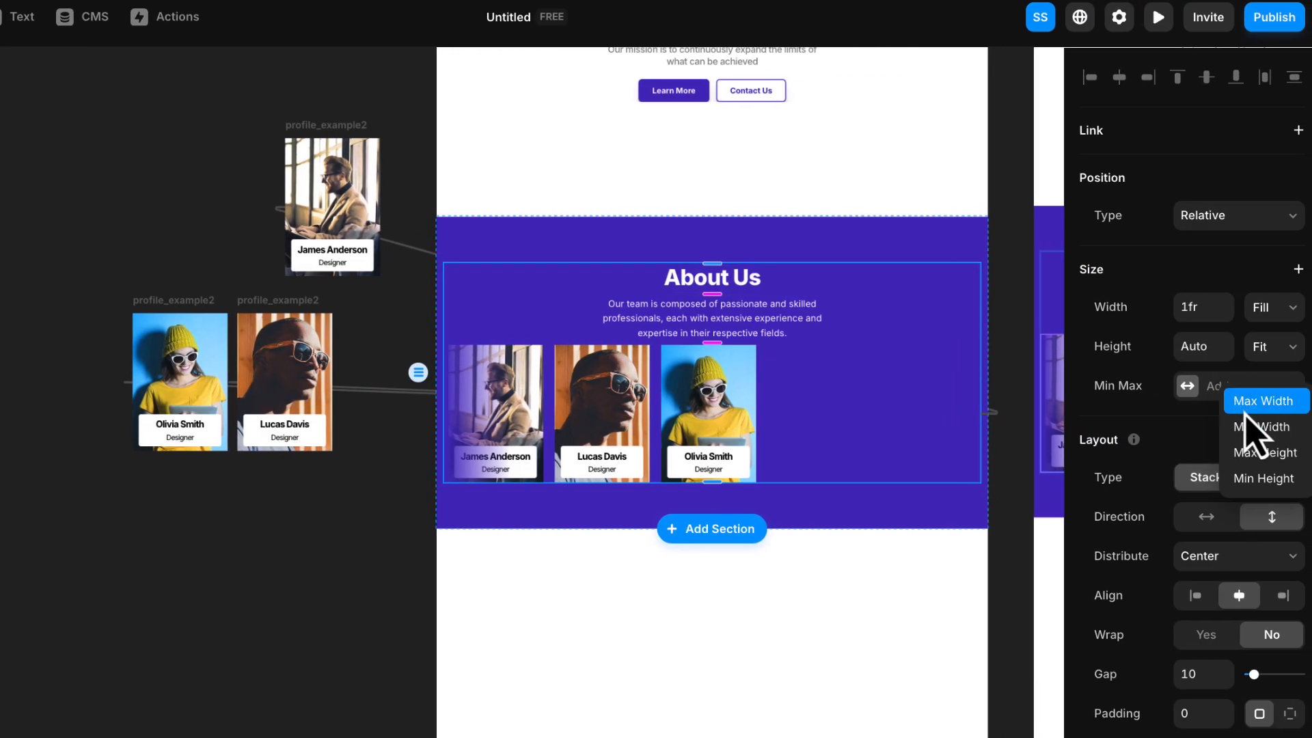
click(1245, 408)
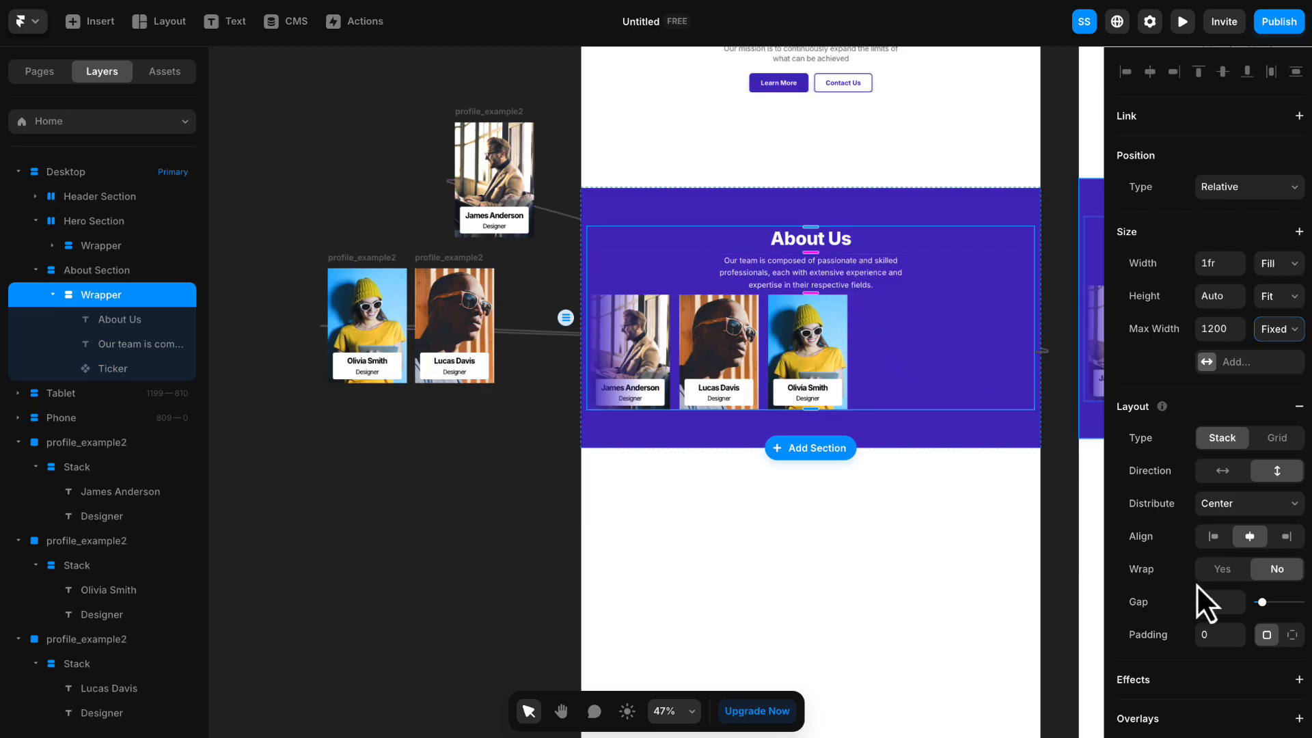
text(5)
key(Return)
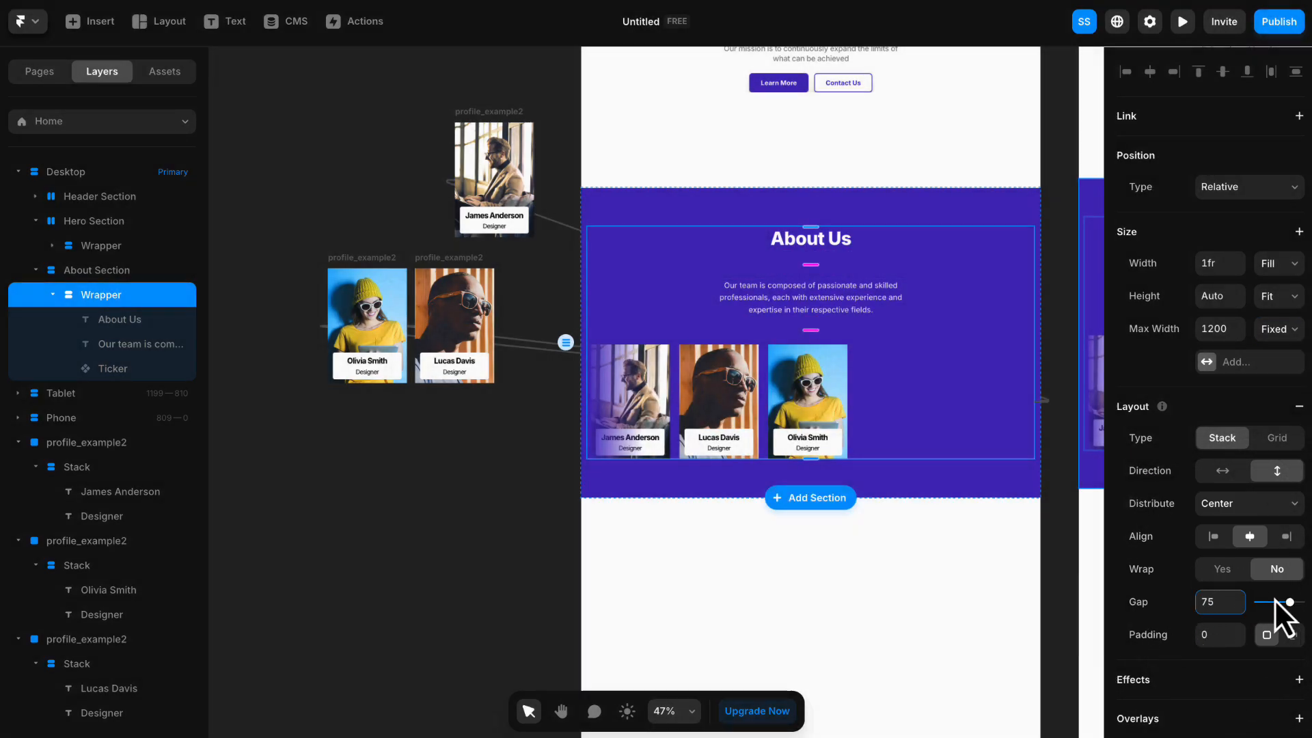
- Group the "About Us" heading and the team description in their own stack with a gap of 15
click(806, 244)
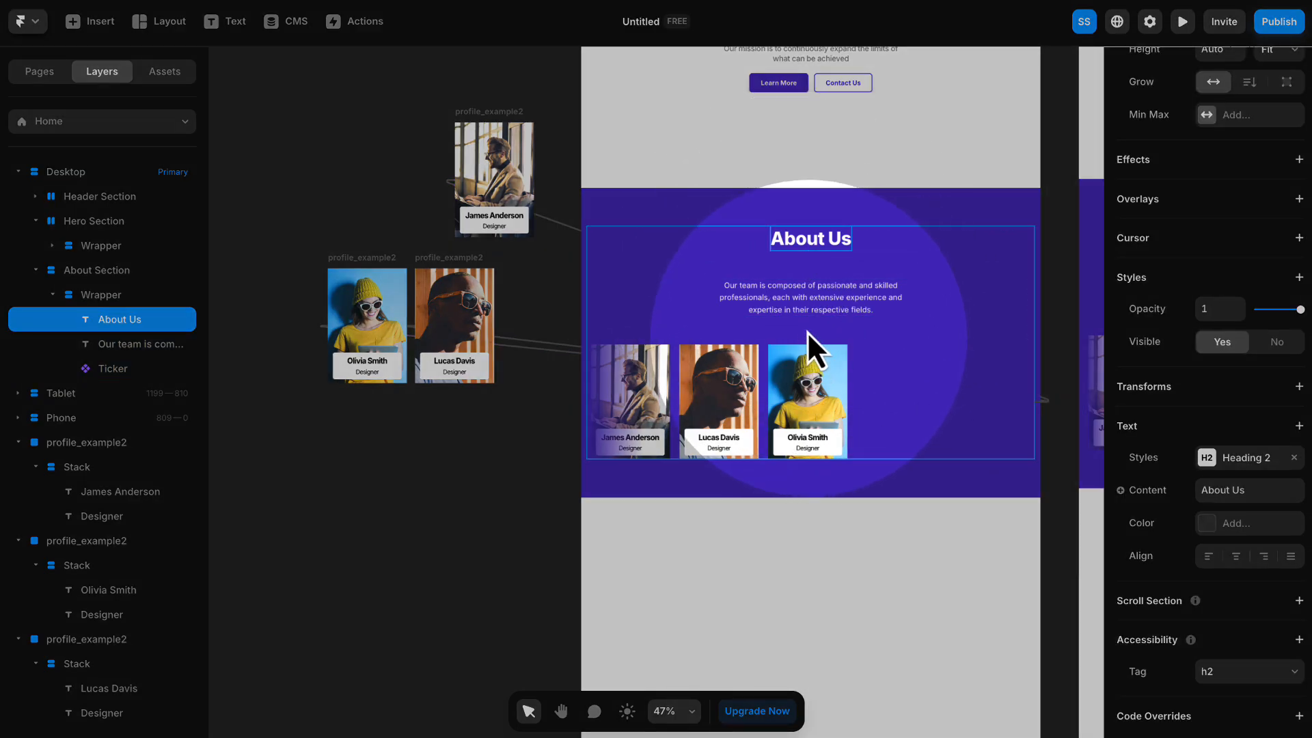
click(815, 304)
shift+click(821, 243)
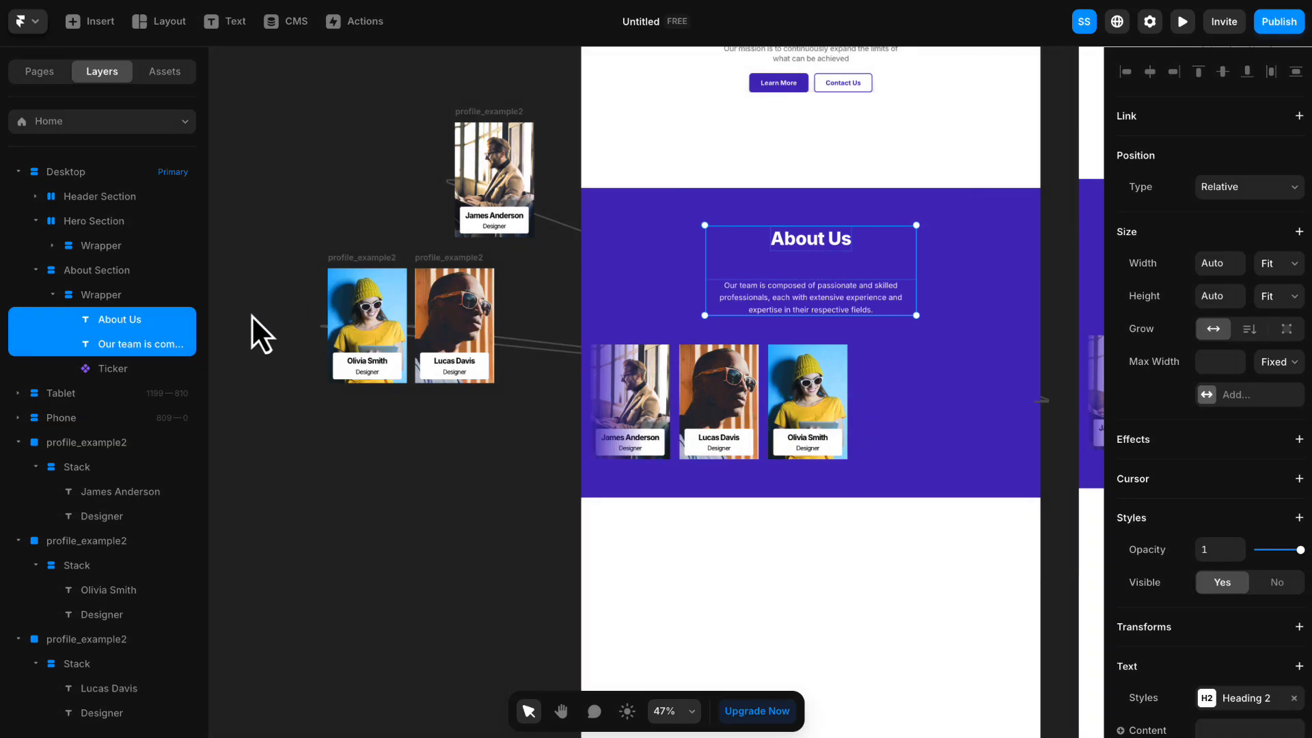
right_click(162, 321)
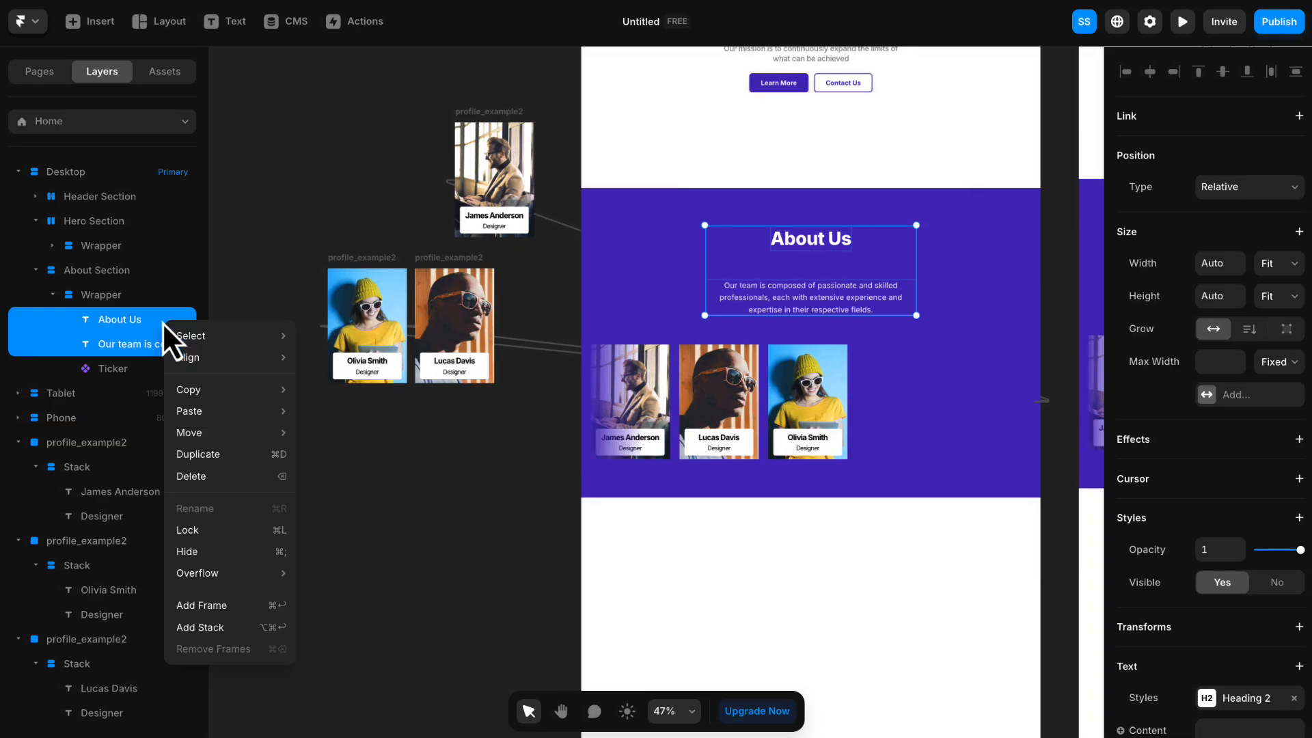
click(208, 626)
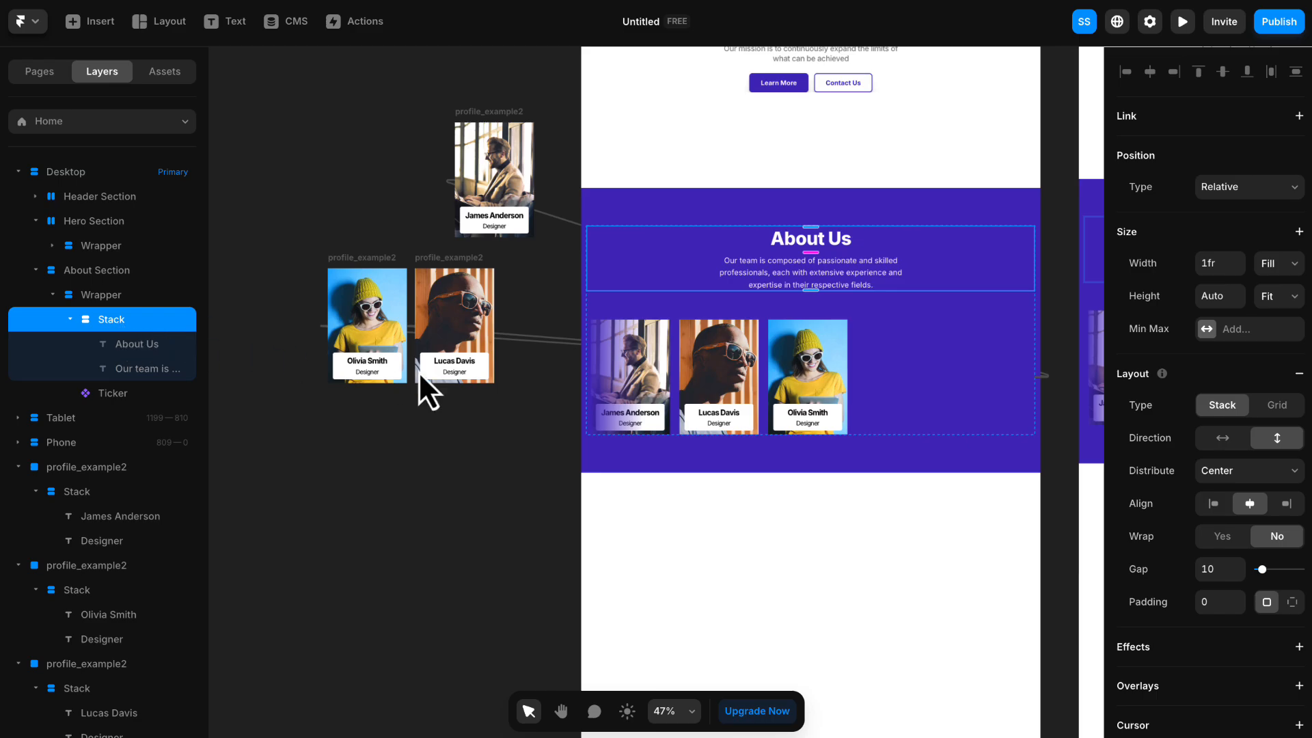
click(1215, 568)
text(15)
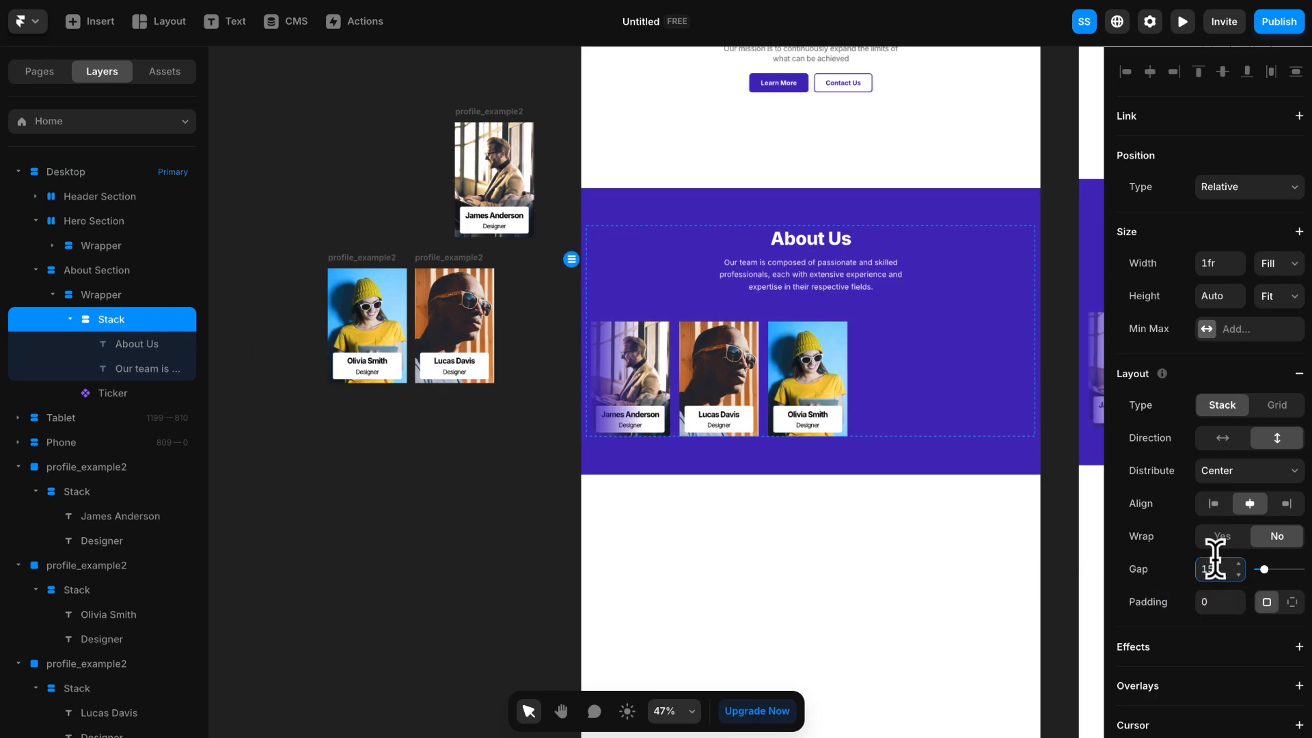
key(Return)
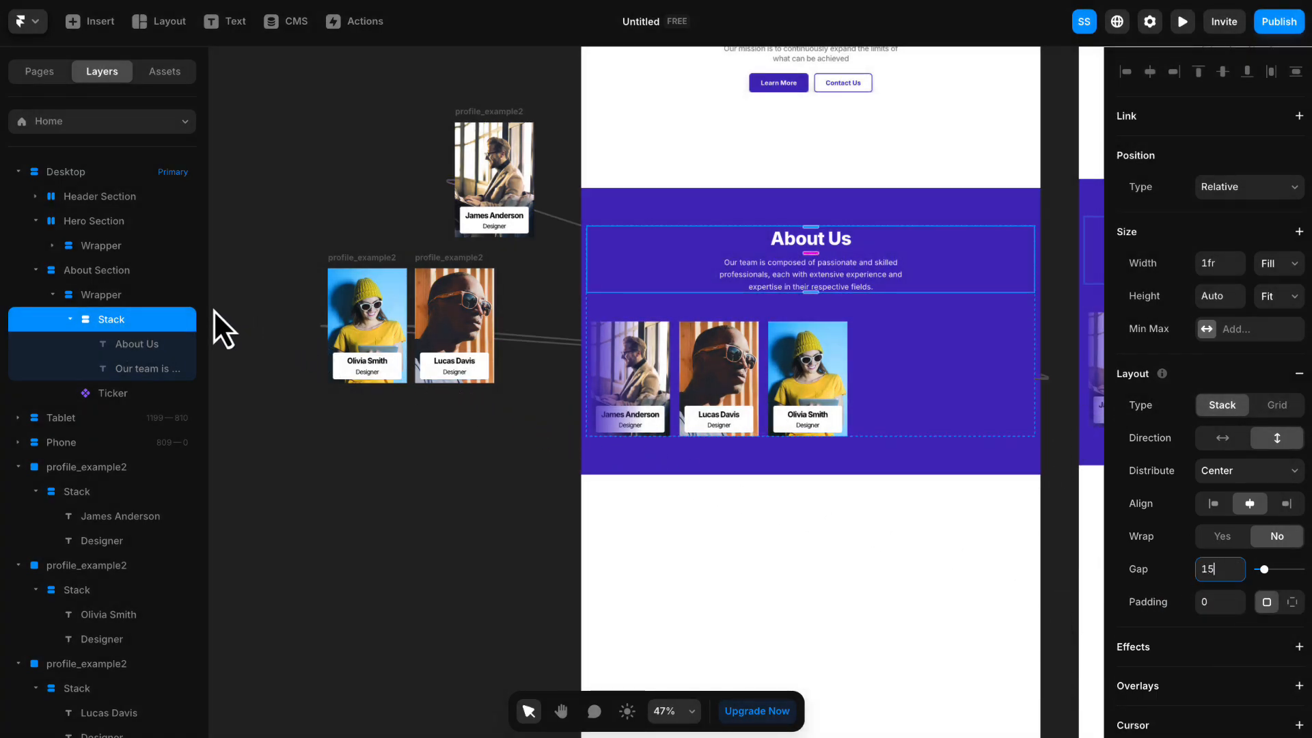
- Rename the stack holding the "About Us" heading and team description as "Container"
text(c)
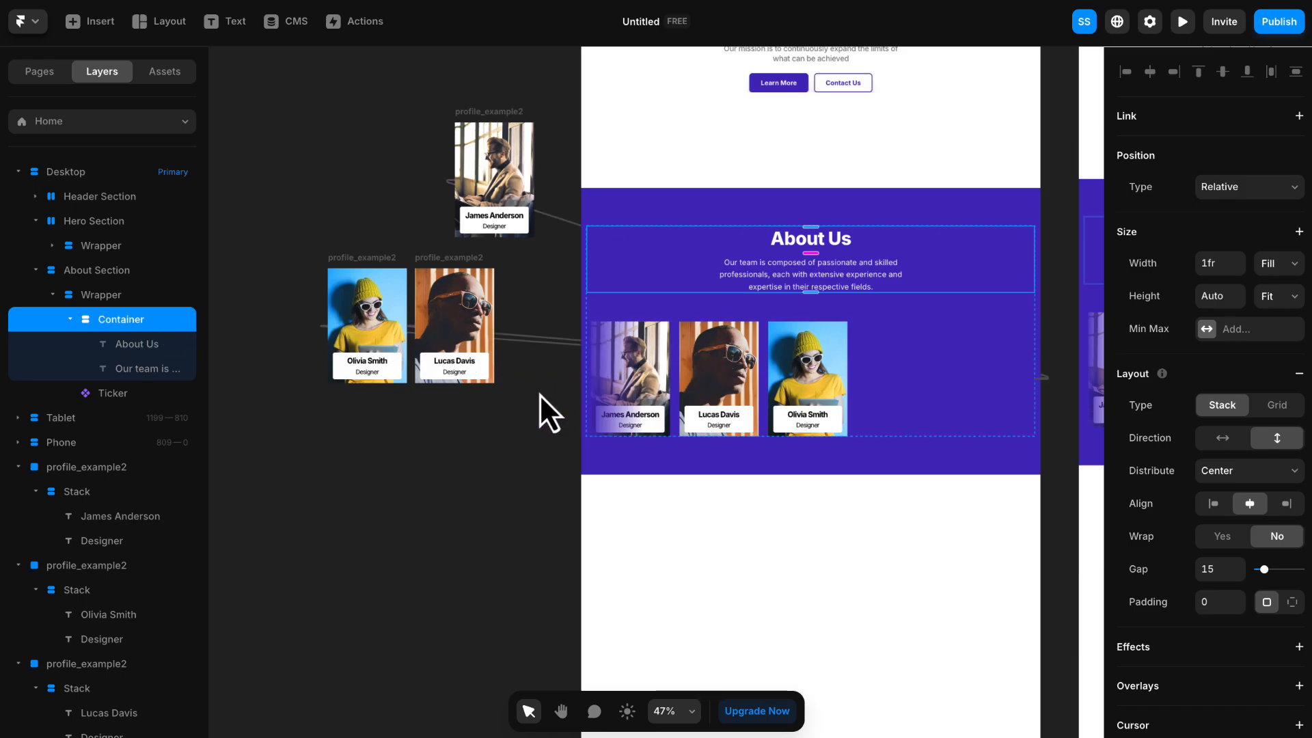
click(525, 403)
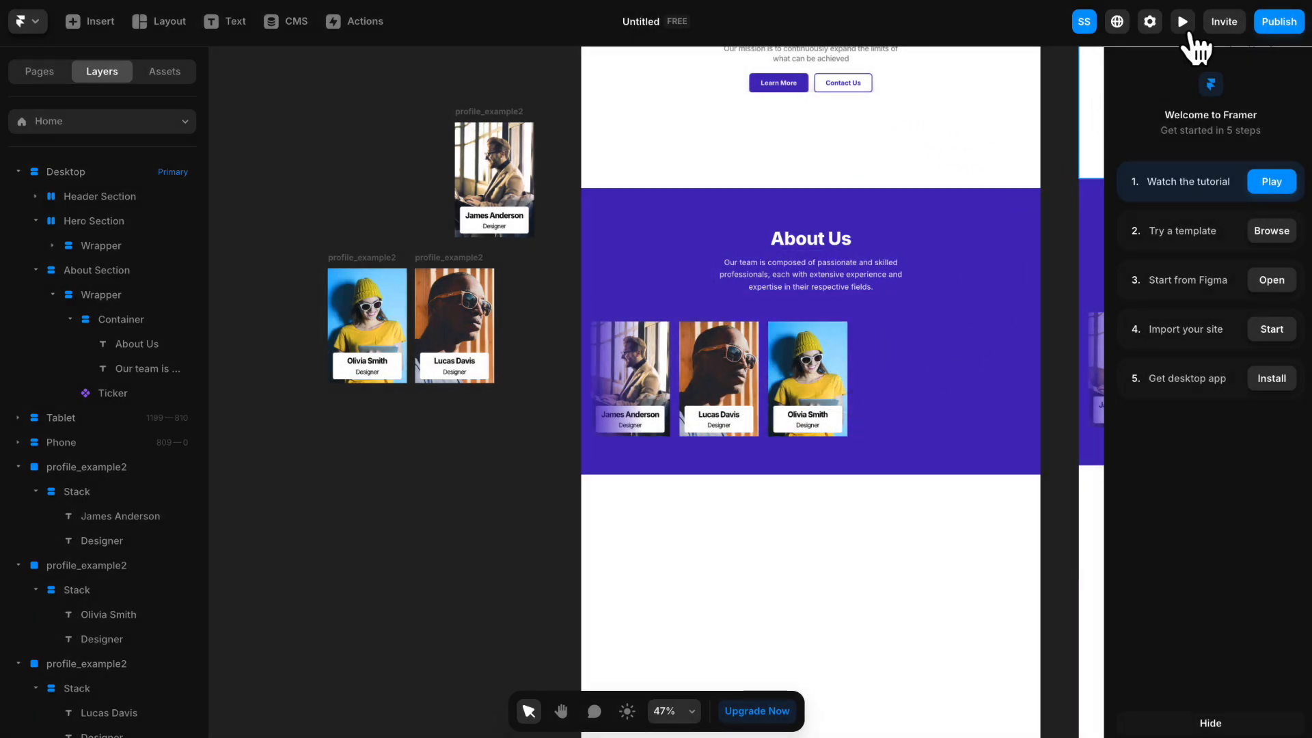
- Preview the page and check the About section's Ticker with the preview widened to 1520
click(1183, 21)
scroll(681, 236, down, 10)
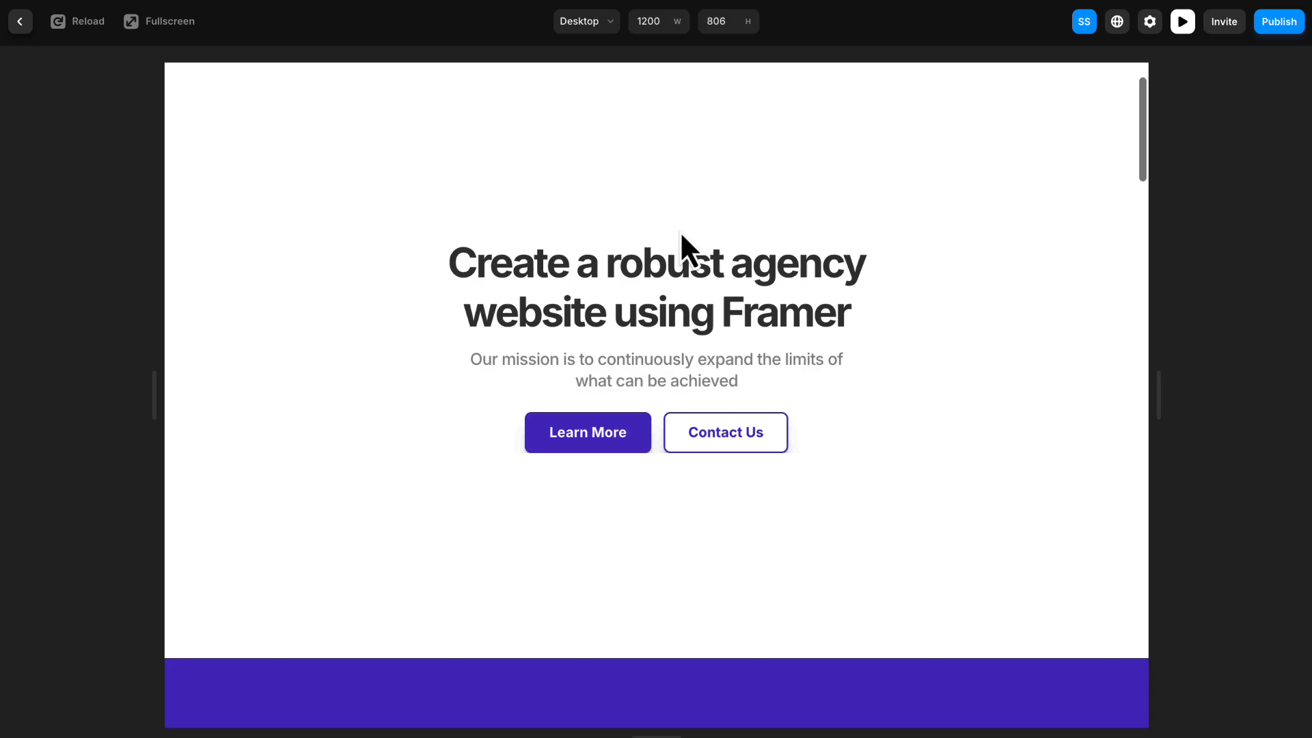
scroll(680, 231, up, 1)
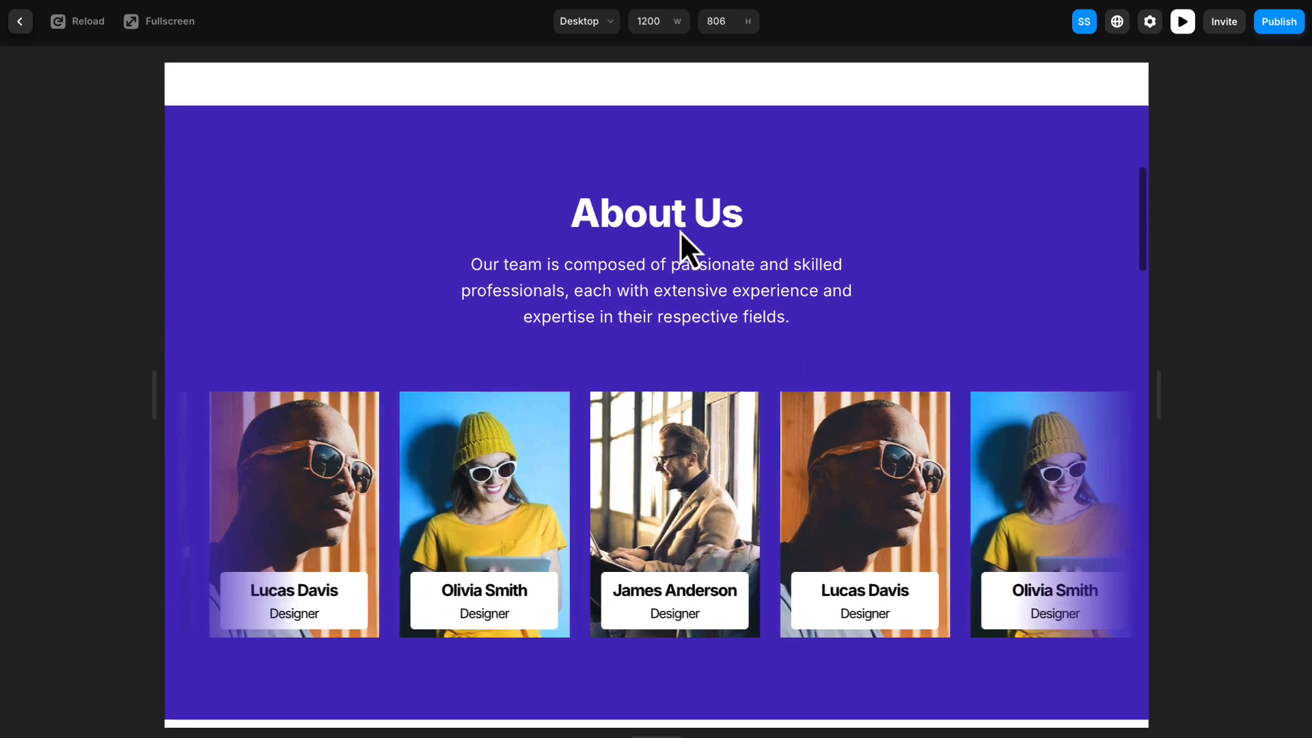
drag(1157, 360, 1290, 390)
scroll(1209, 425, down, 3)
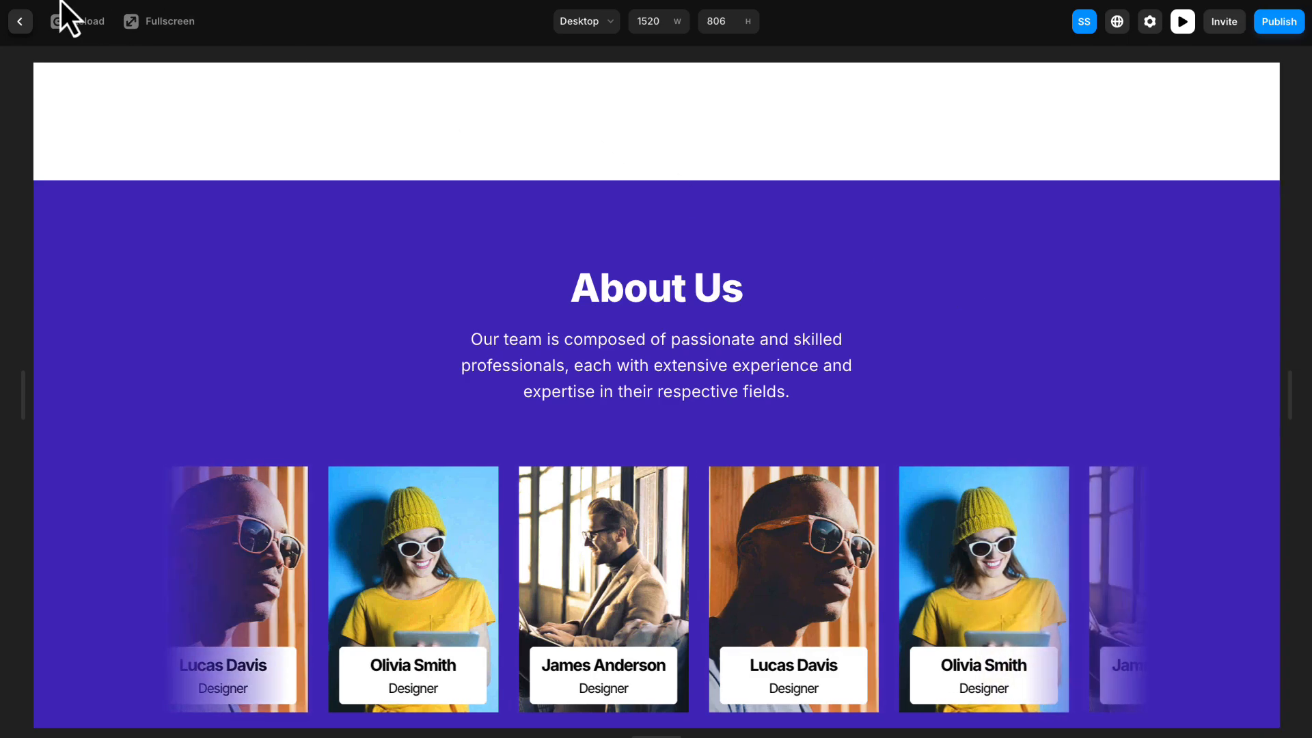
click(19, 22)
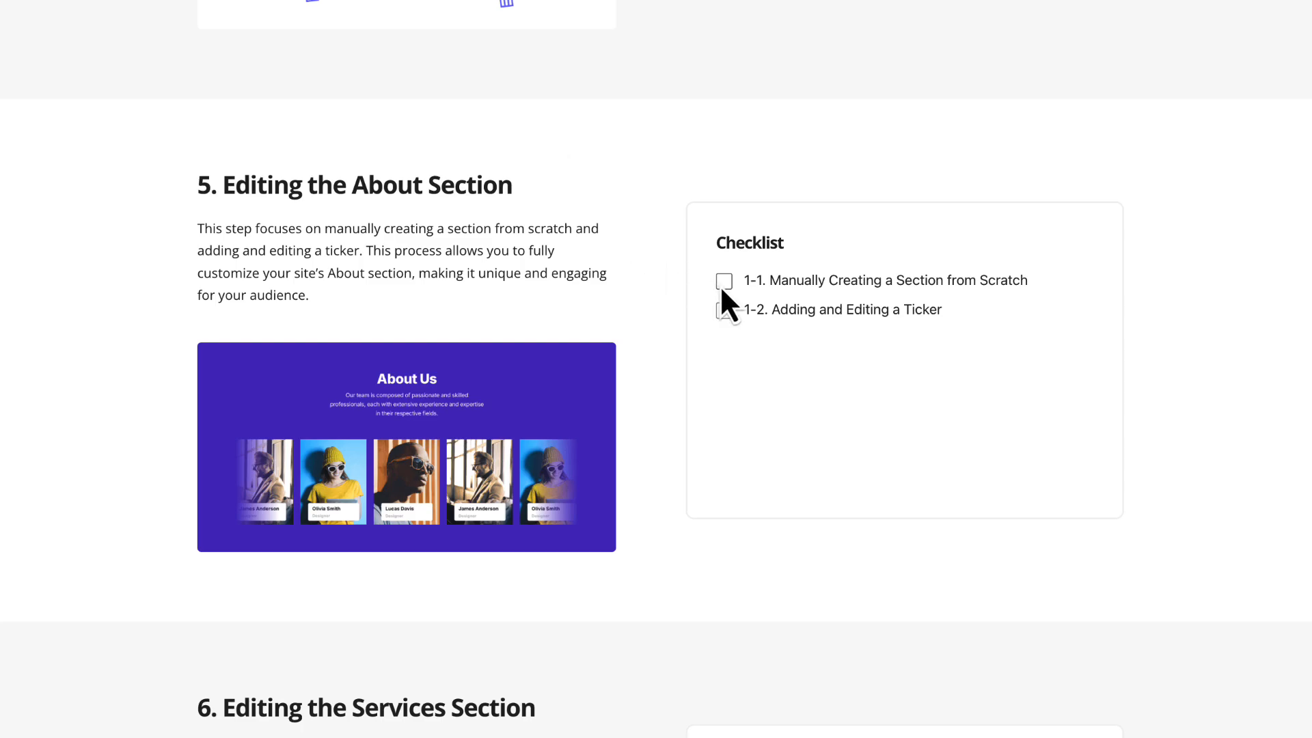
- Examine the finished sample site's About section and its services section with the four service cards
scroll(633, 194, down, 8)
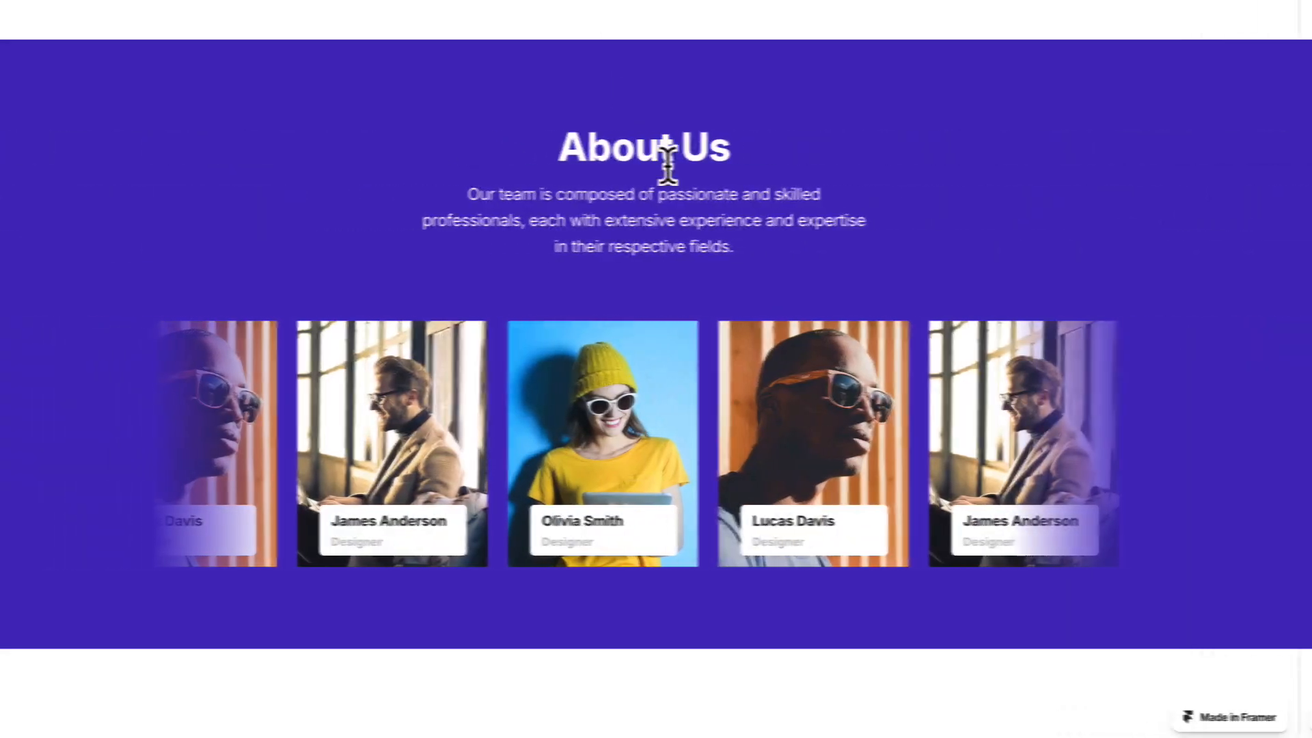
scroll(690, 241, down, 10)
scroll(688, 245, down, 3)
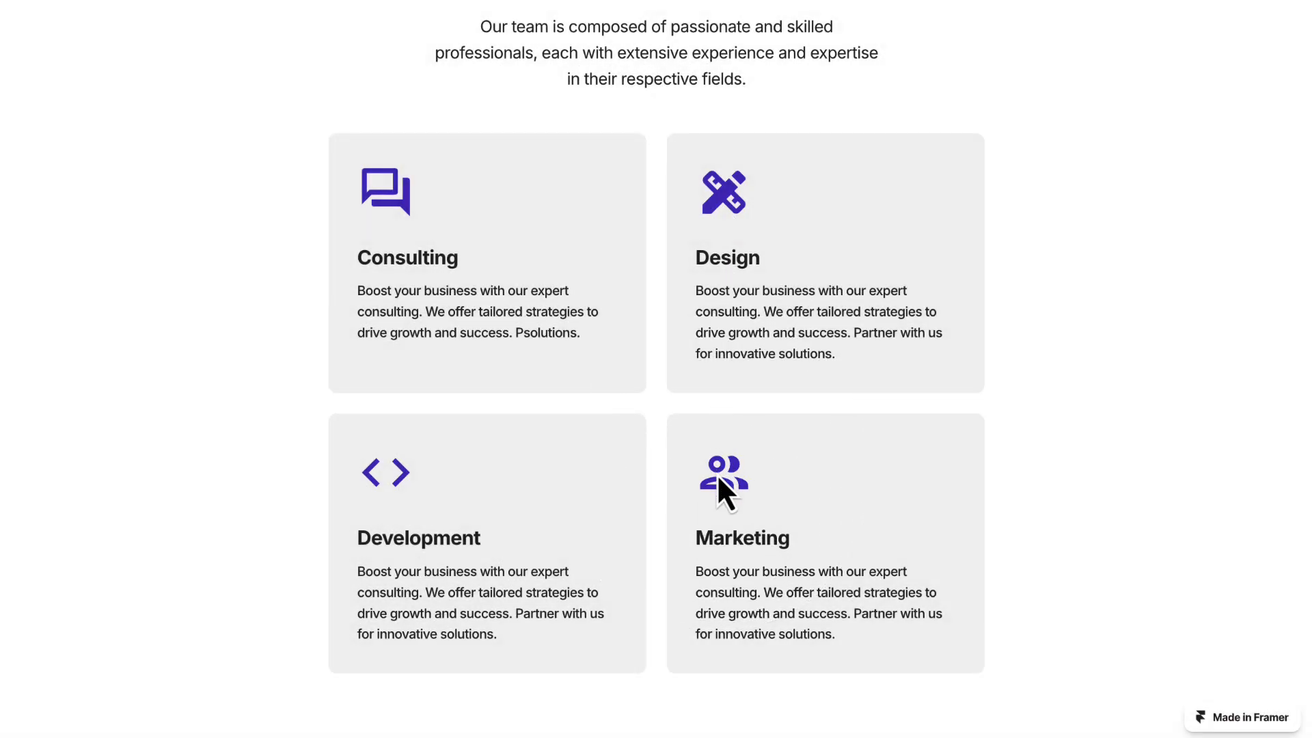
scroll(717, 471, down, 1)
scroll(718, 458, up, 2)
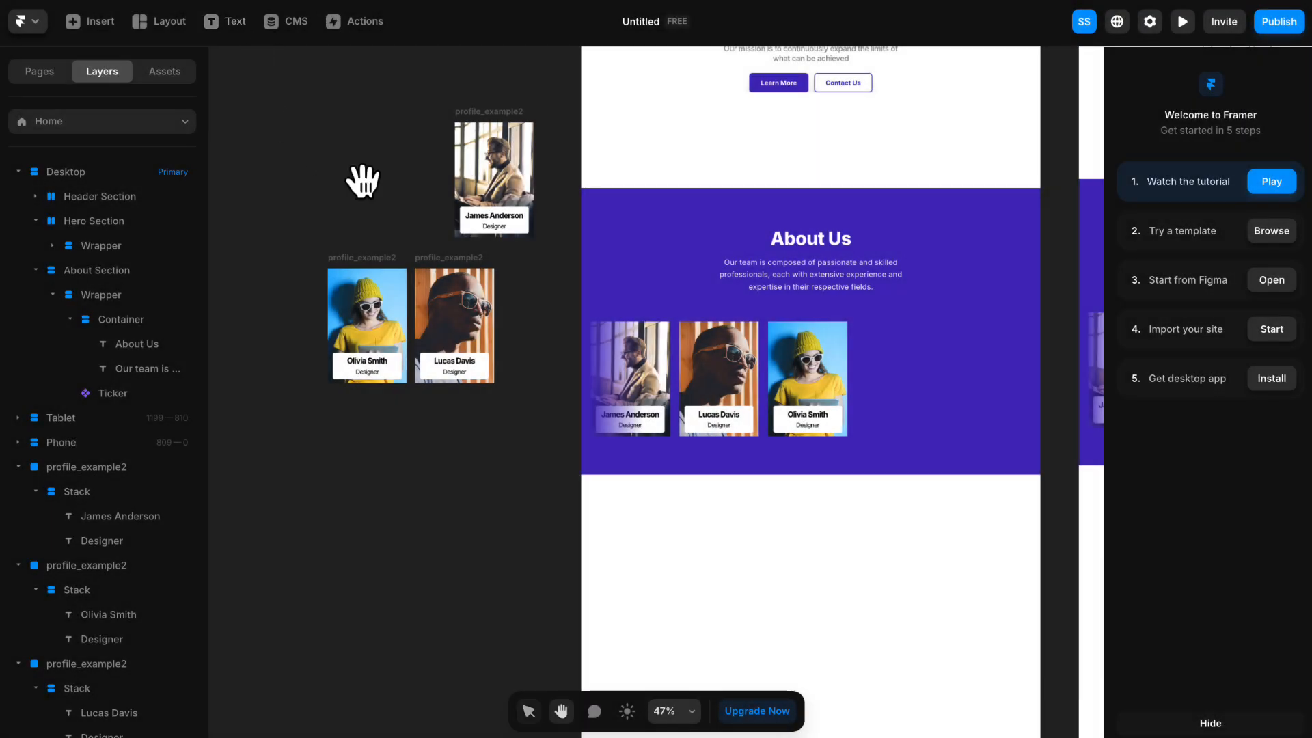
- Review how the About Section nests its Wrapper and Container, and collapse the section's layers
drag(362, 181, 272, 152)
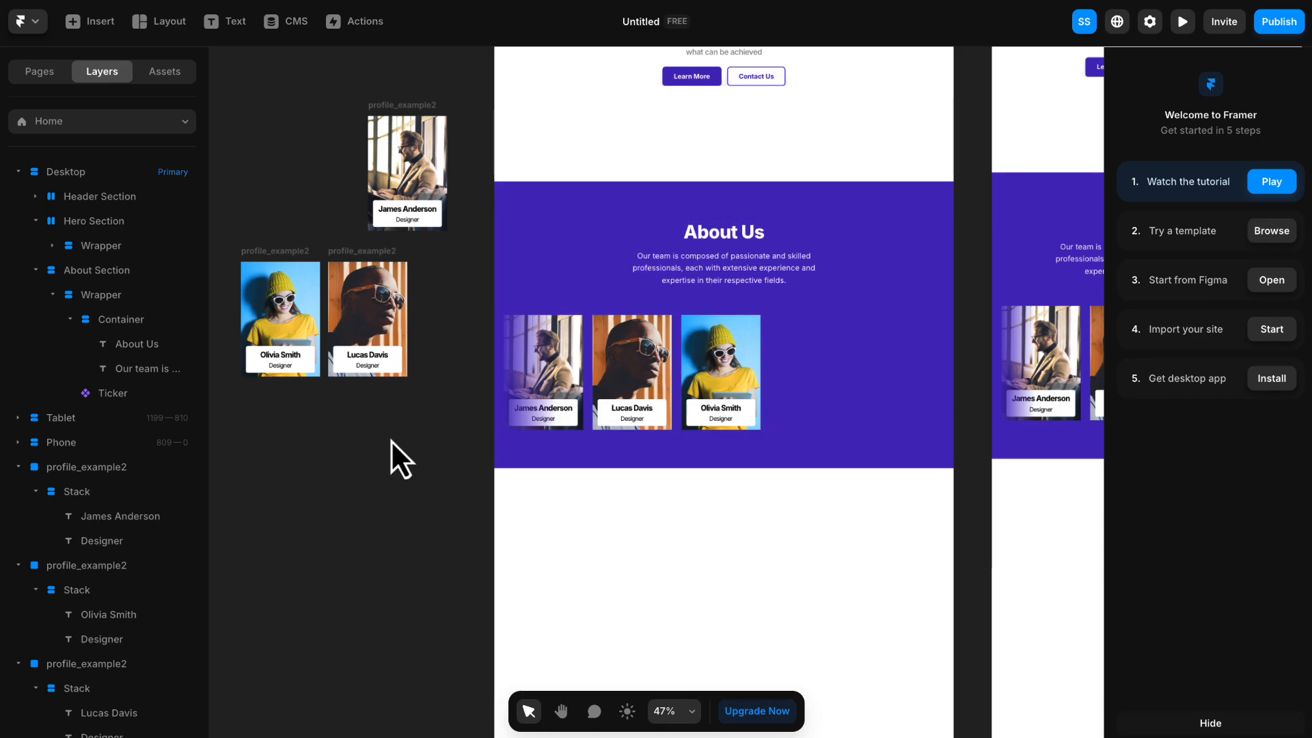
drag(386, 496, 372, 431)
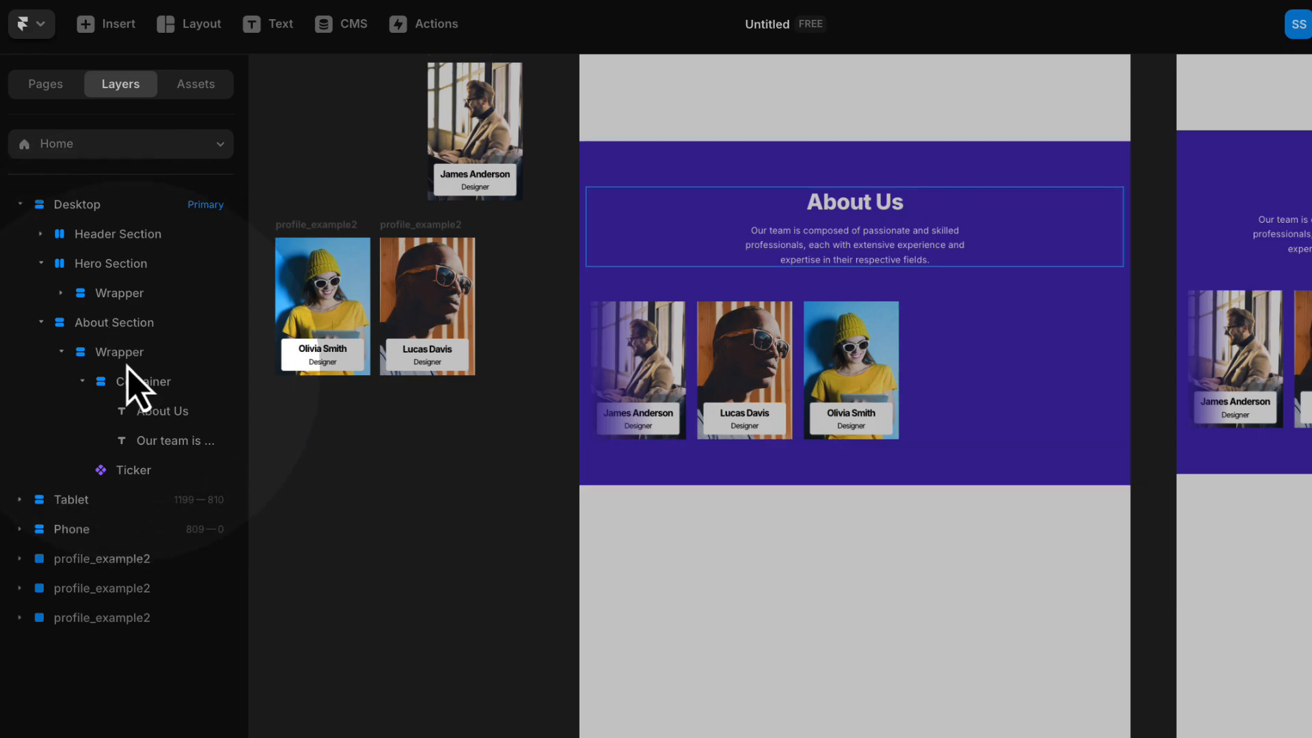
click(110, 323)
click(120, 361)
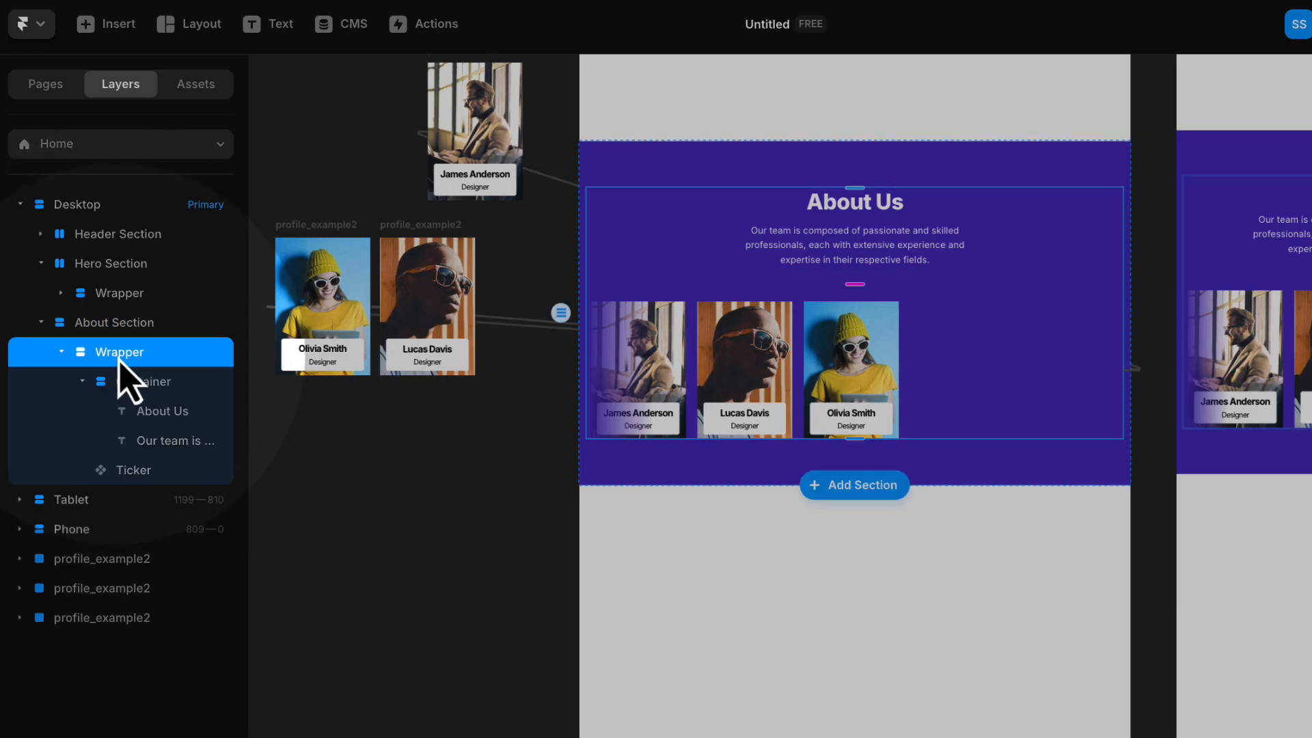
click(132, 380)
click(130, 356)
click(128, 333)
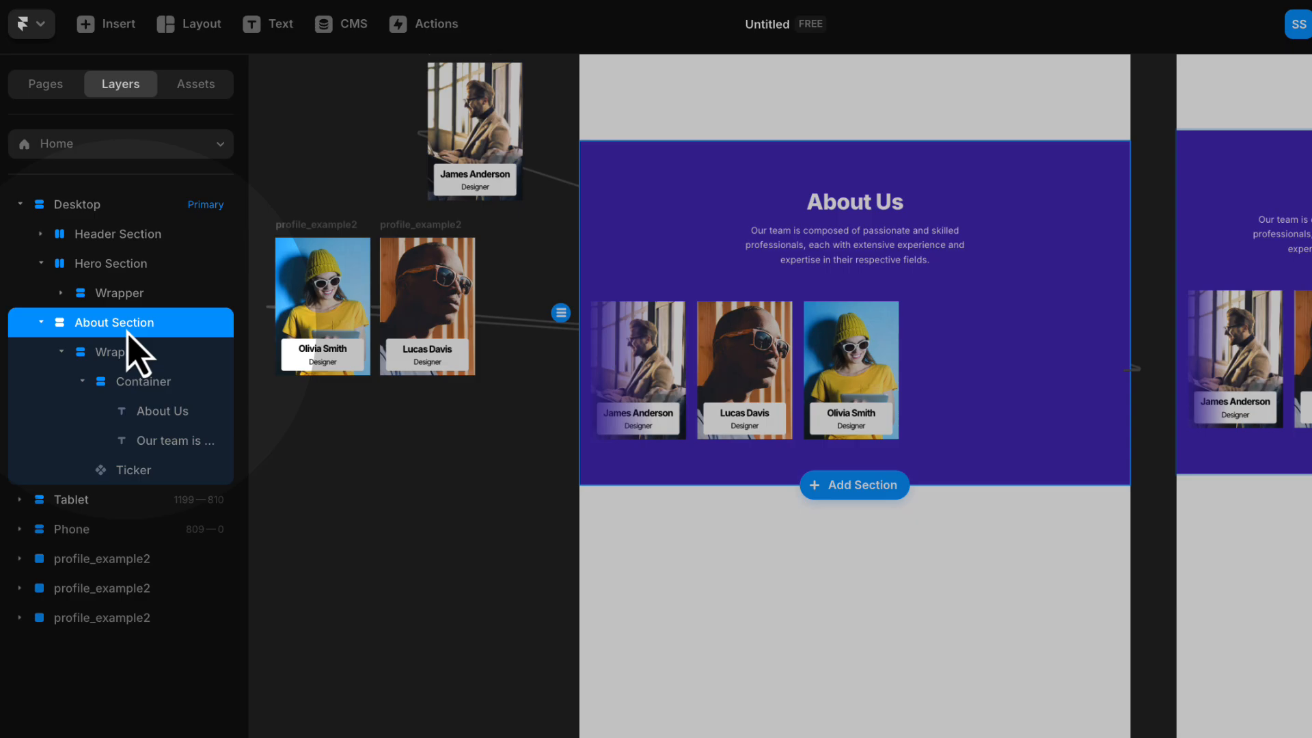
click(41, 322)
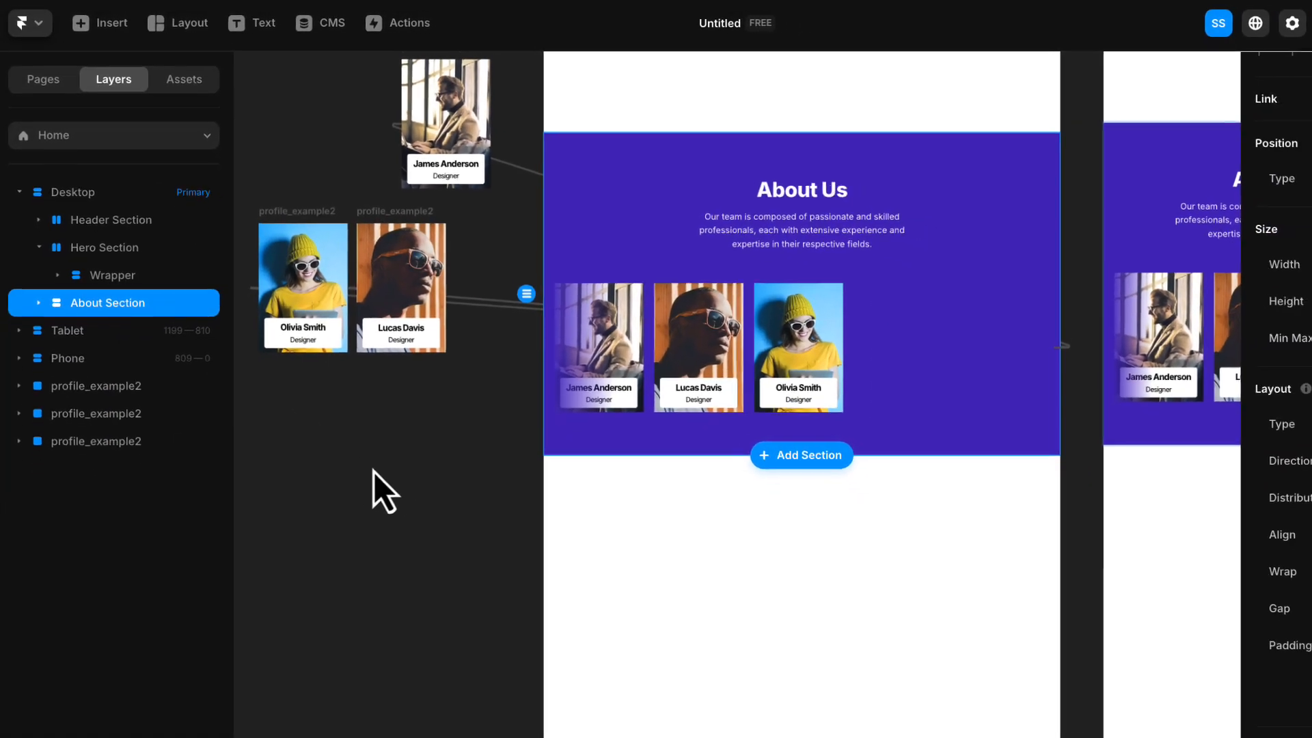
- Duplicate the About Section and rename the copy "Service Section"
click(484, 561)
key(space)
drag(449, 506, 330, 403)
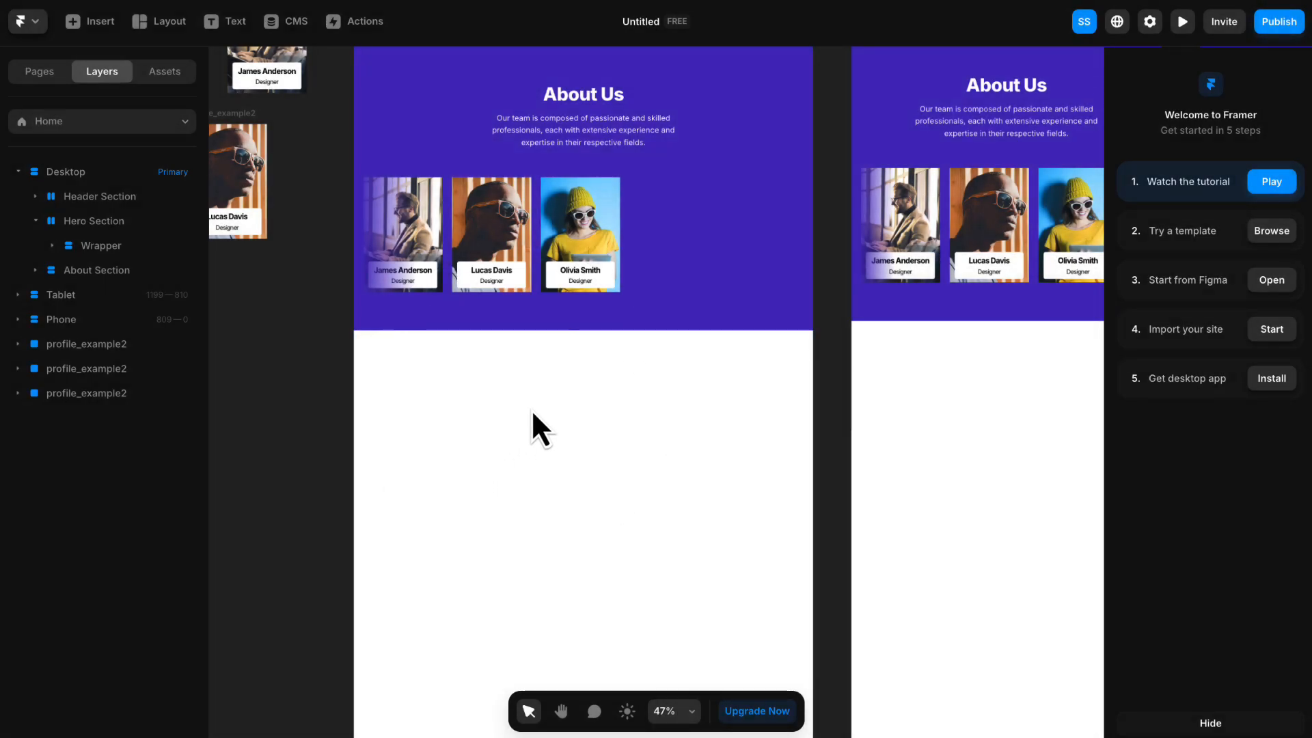
click(104, 271)
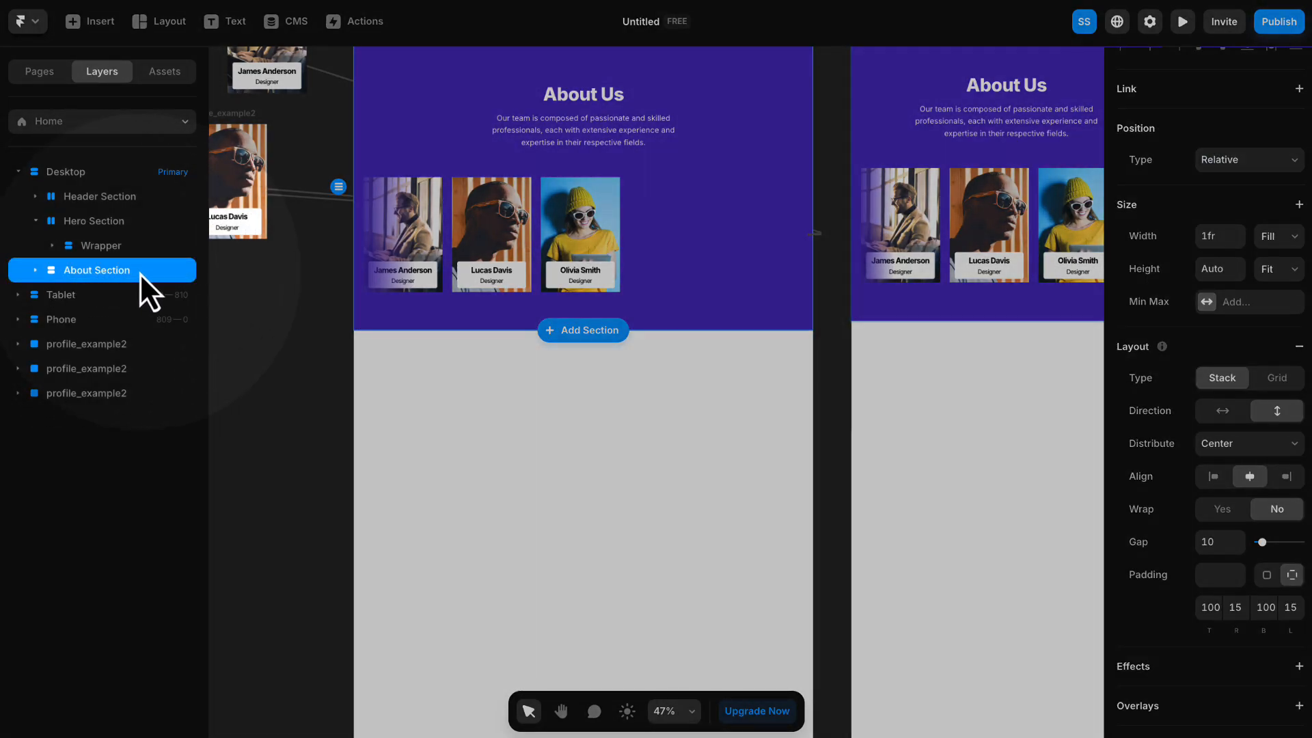
right_click(134, 274)
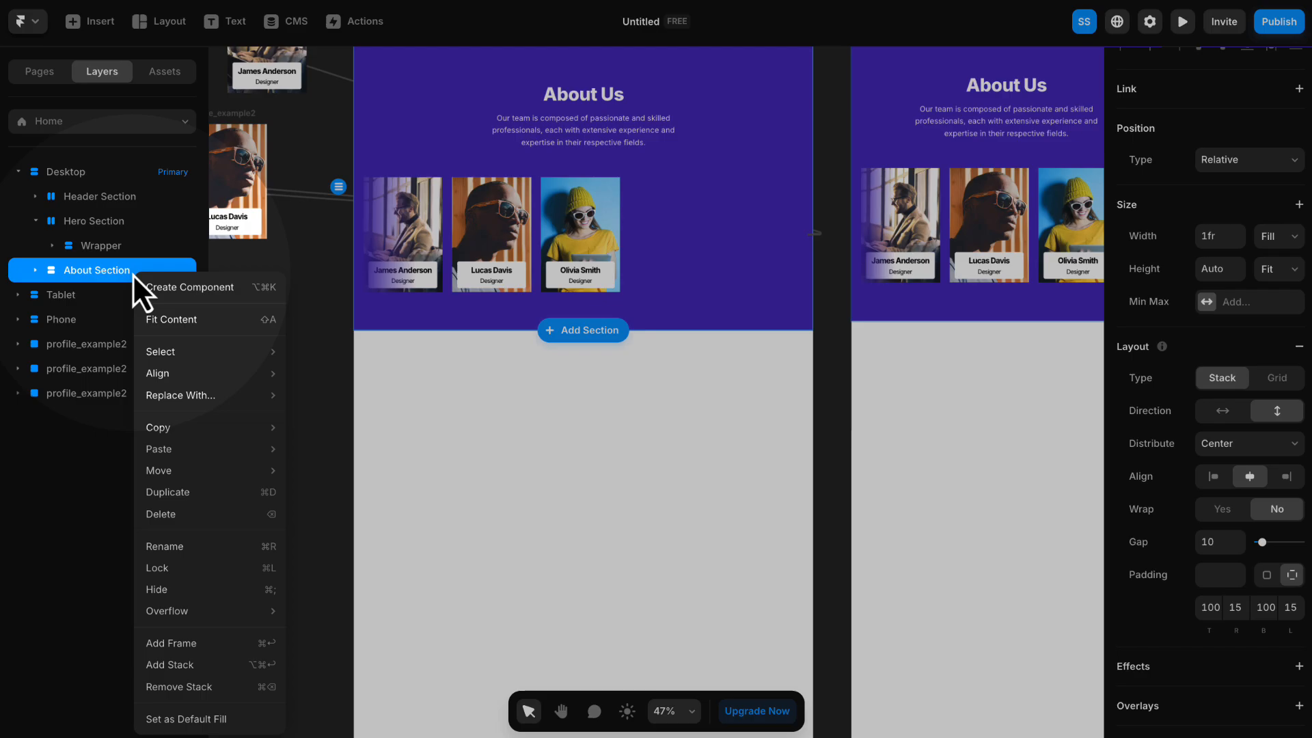
click(176, 492)
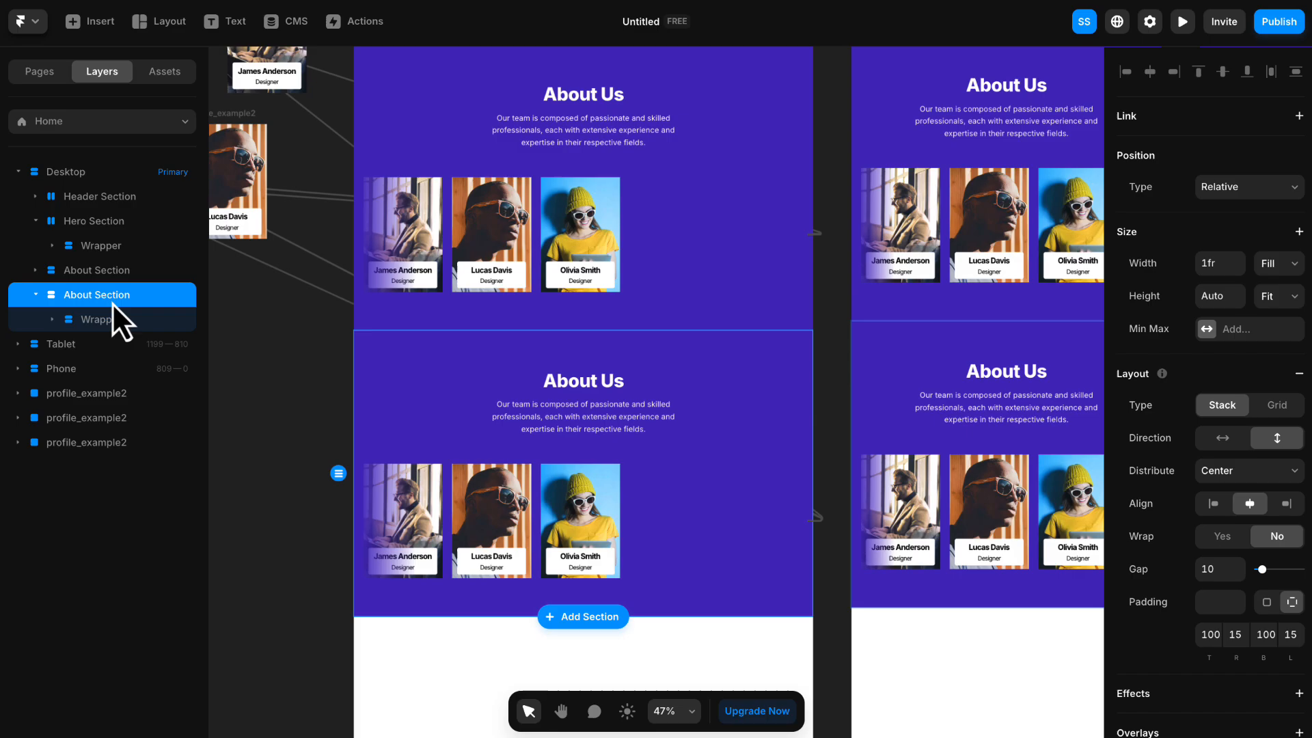
double_click(75, 295)
double_click(74, 295)
- Set the text color of the Service Section's heading and description to #000000
scroll(284, 346, down, 2)
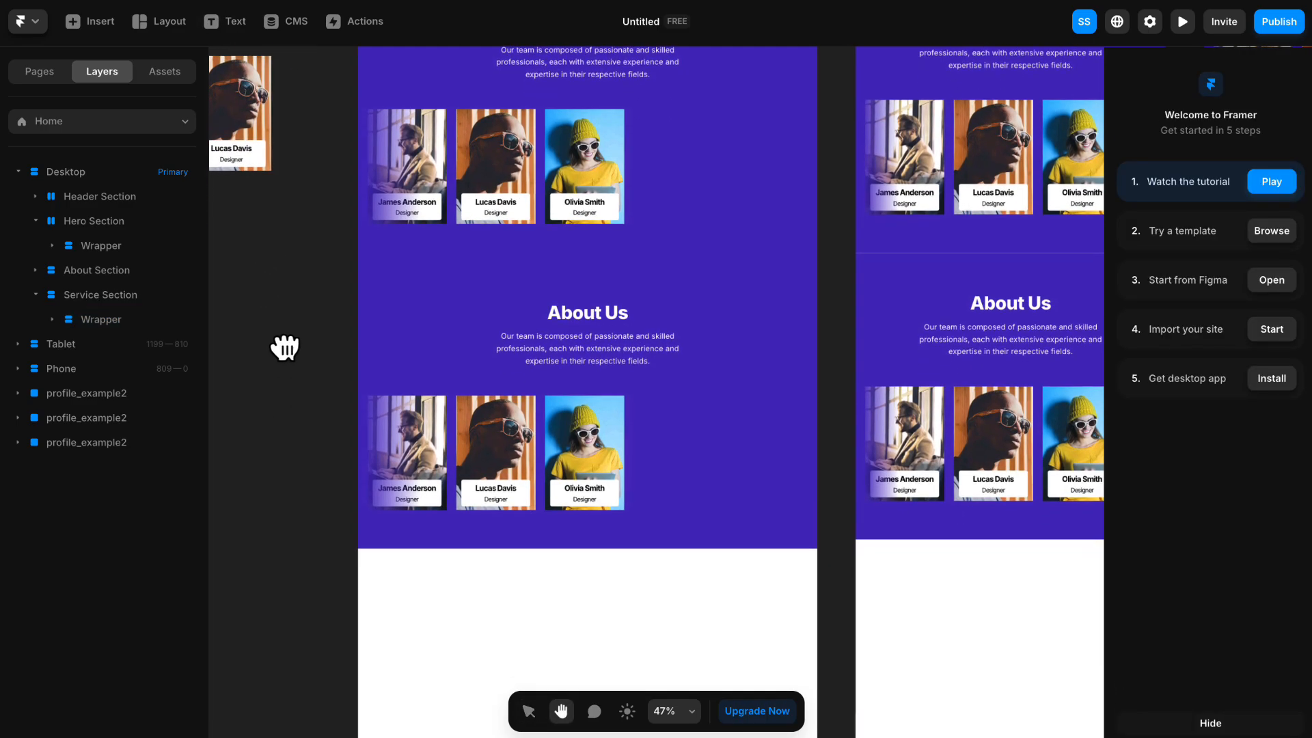
scroll(597, 326, up, 3)
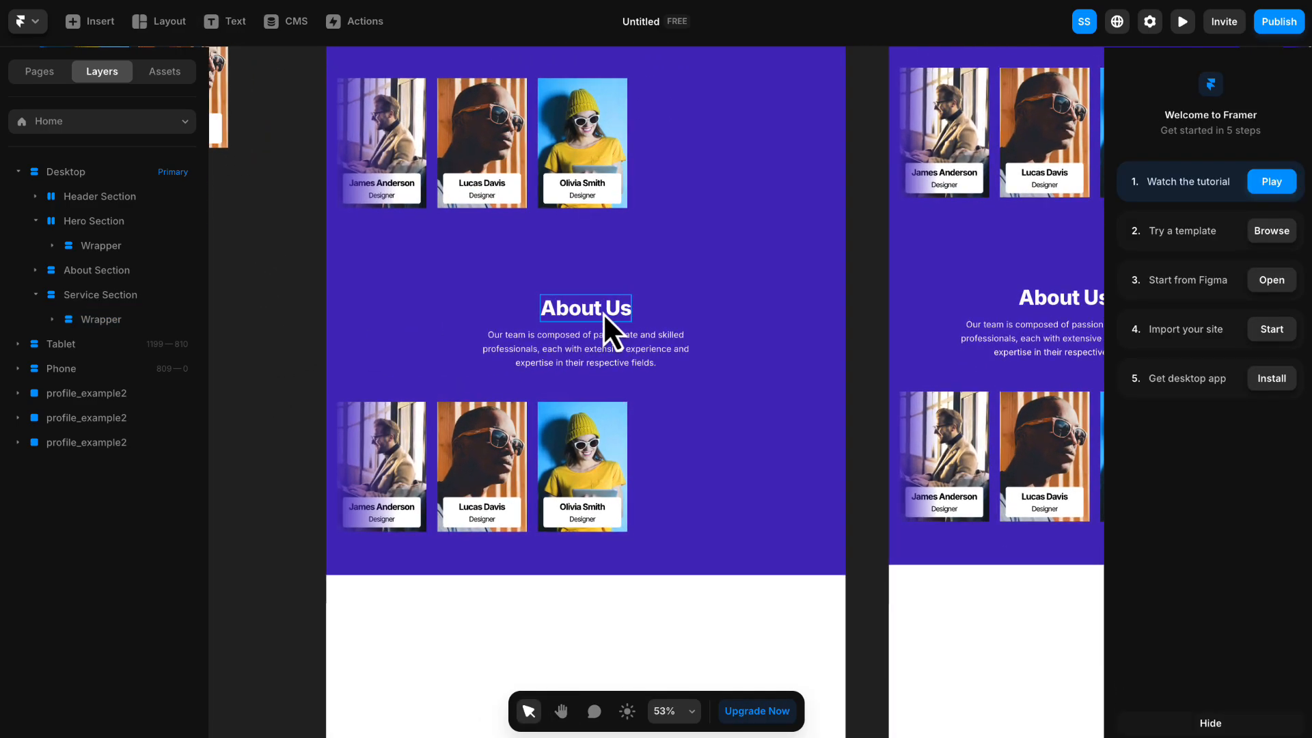
click(603, 313)
shift+click(601, 340)
scroll(1219, 420, down, 5)
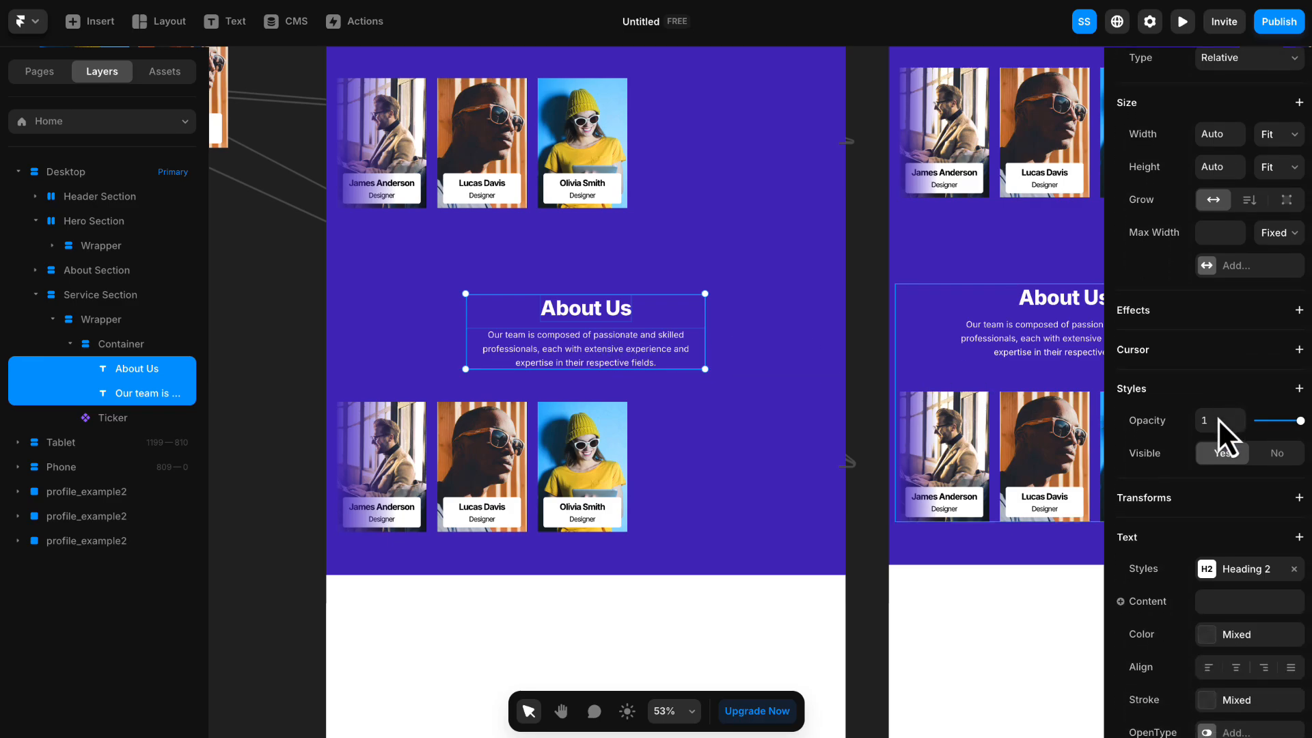
click(1237, 471)
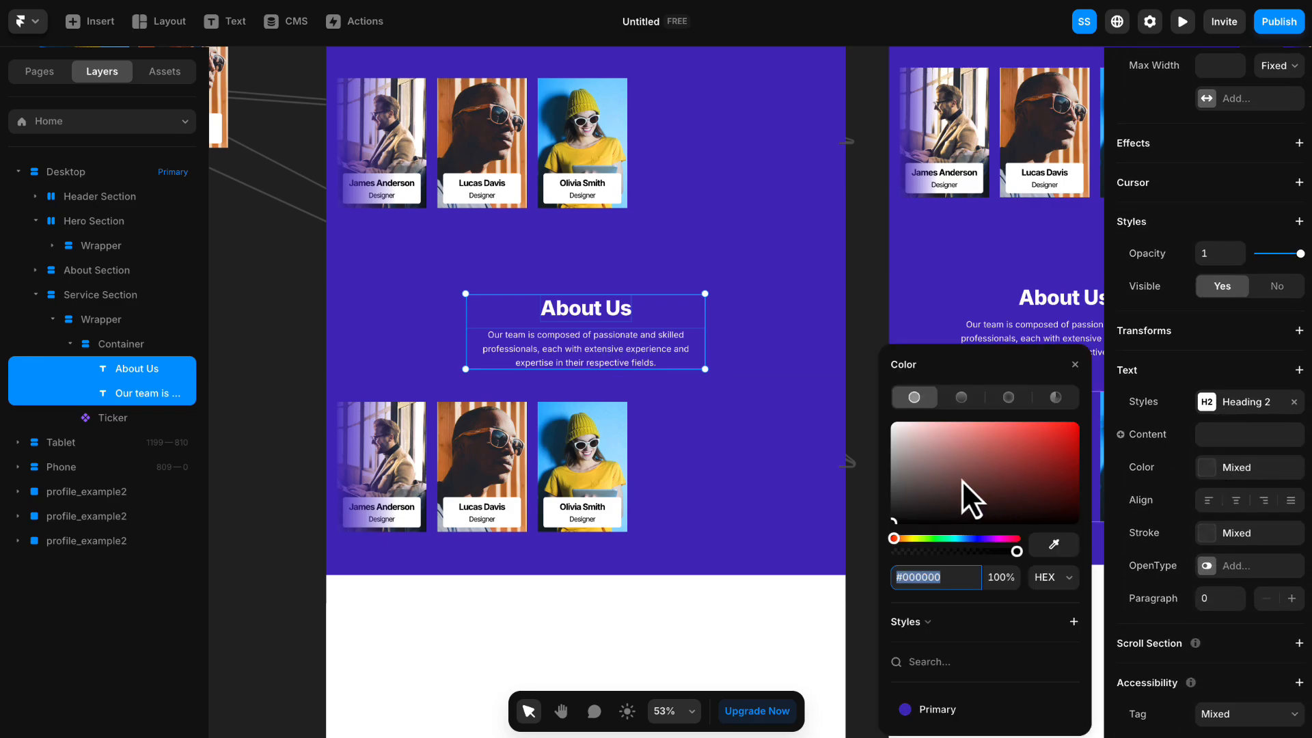
click(1075, 364)
- Delete the Ticker from the Service Section and remove the section's Primary fill
click(654, 433)
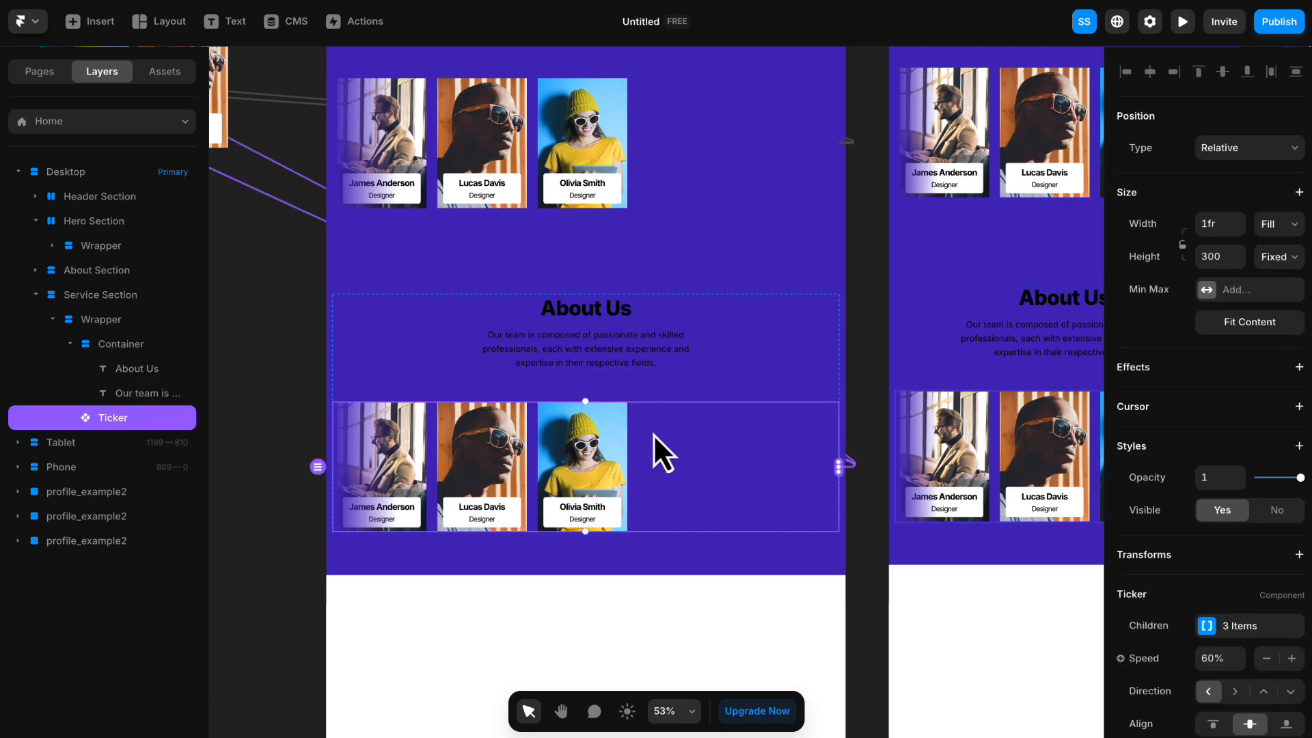
key(Delete)
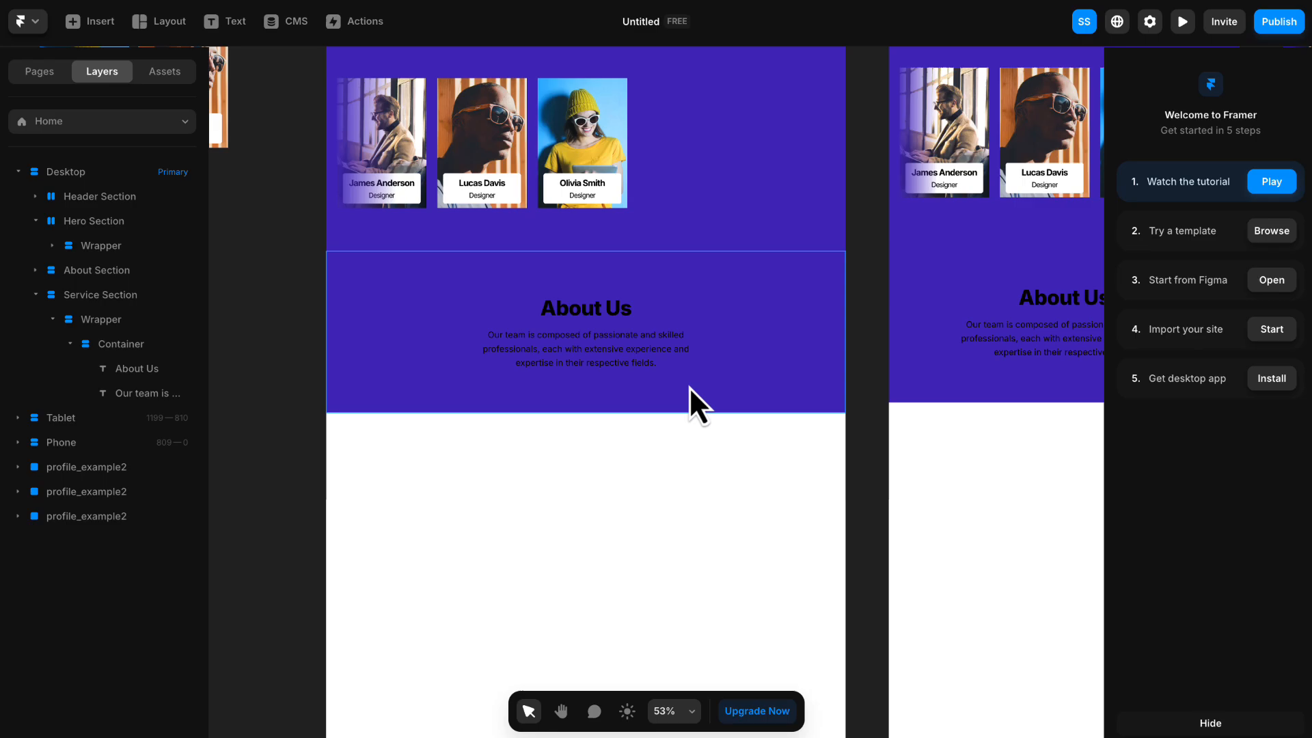
click(389, 403)
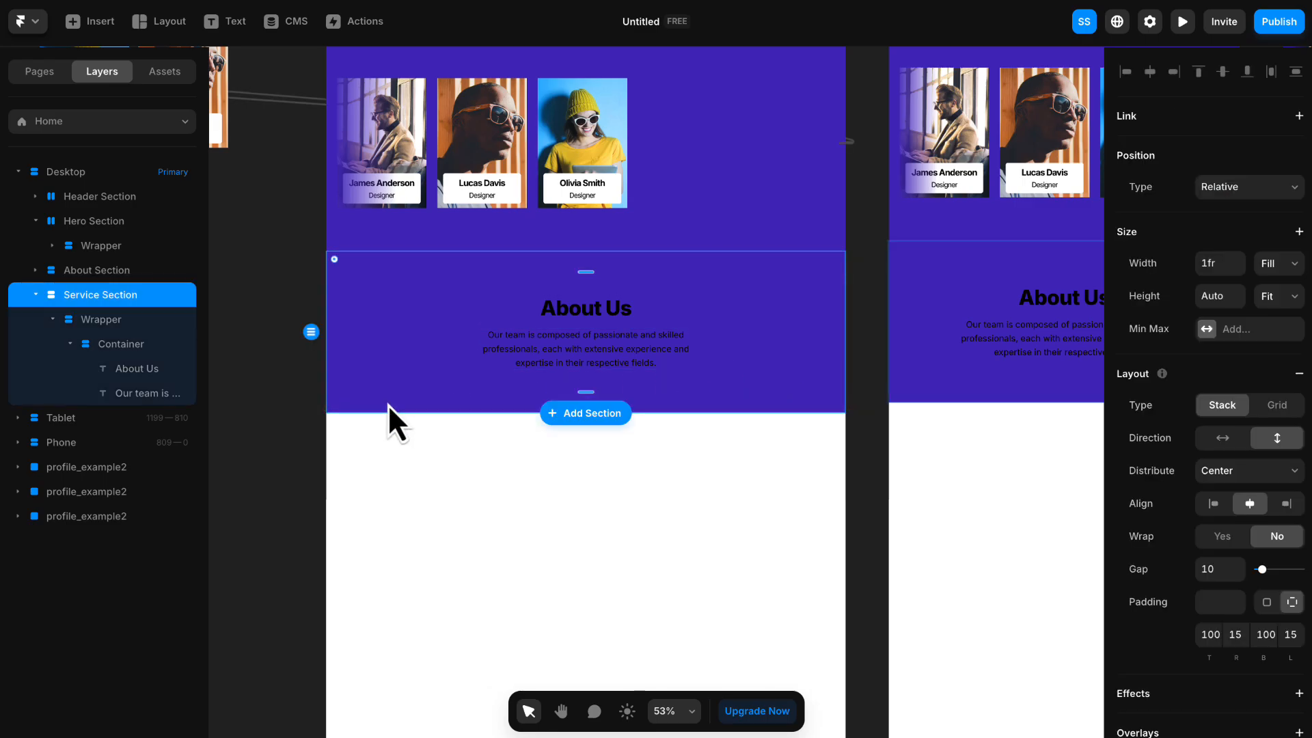
scroll(1170, 441, down, 5)
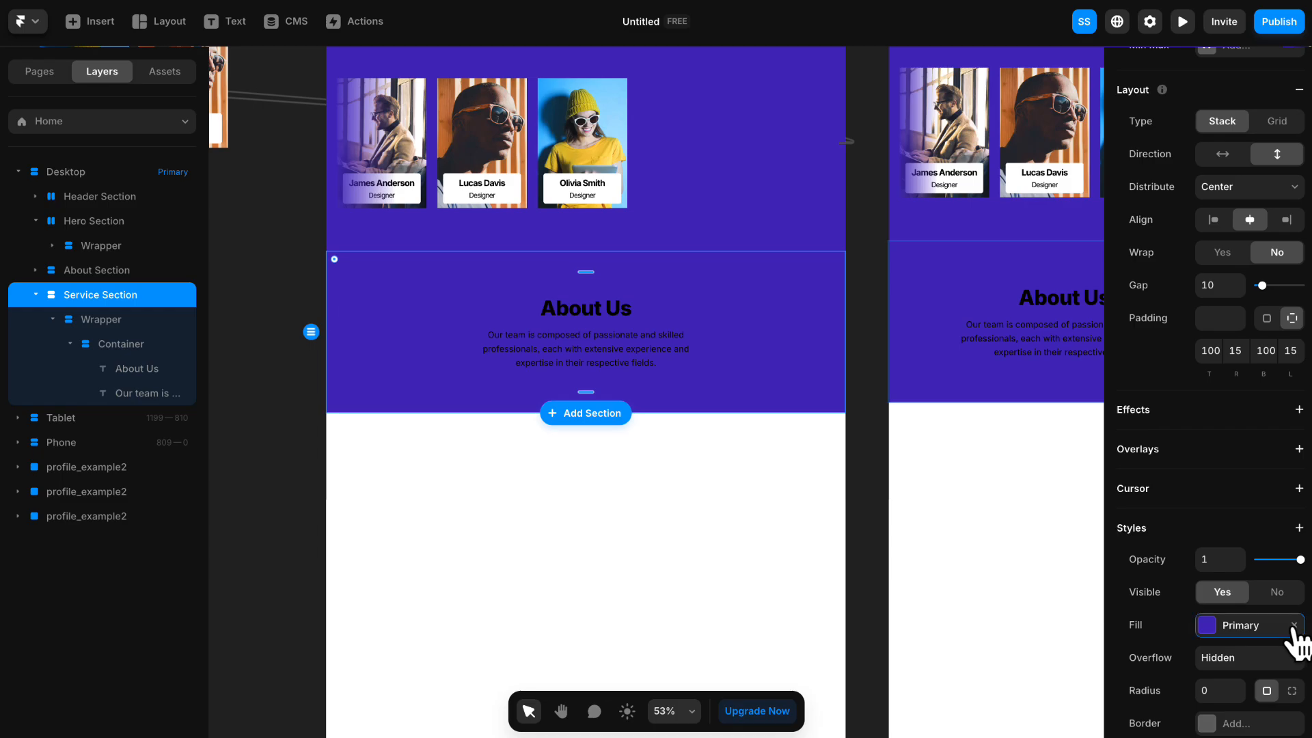
click(1294, 625)
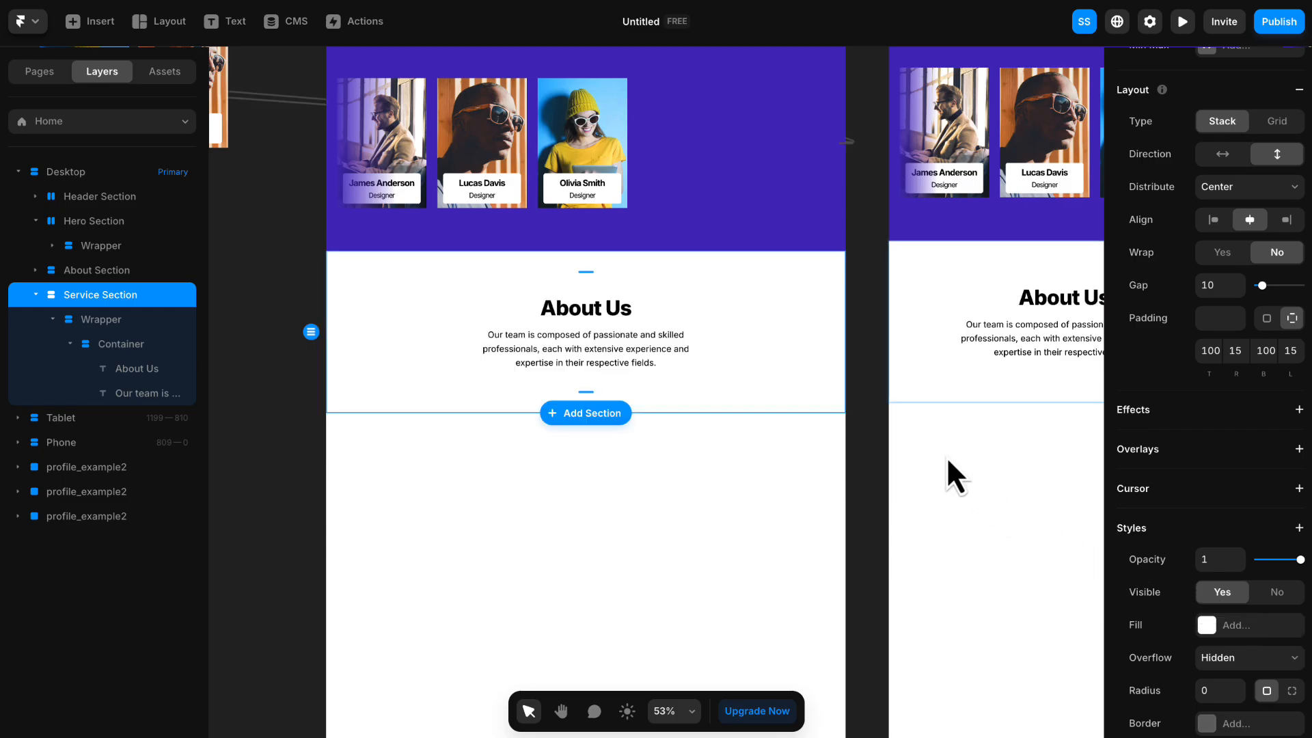
click(851, 402)
- Change the Service Section's heading text to "Our Services"
scroll(492, 311, up, 5)
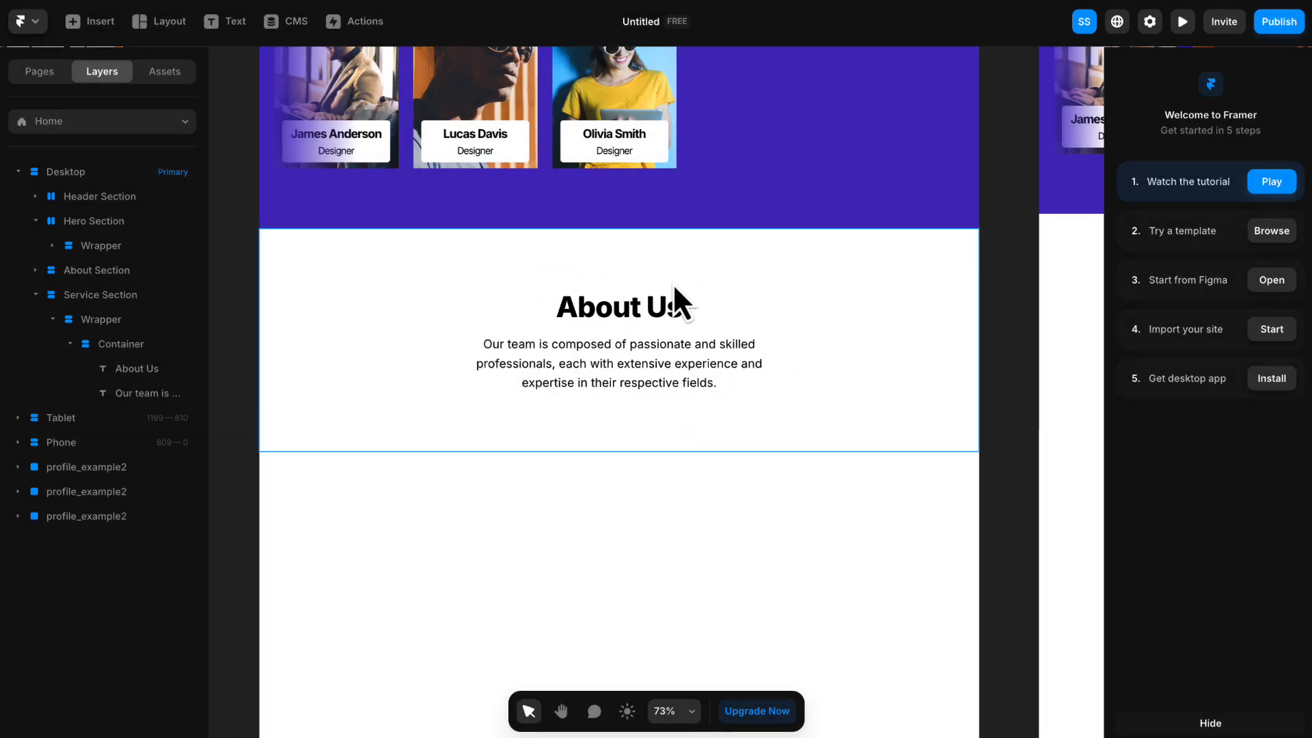
click(622, 309)
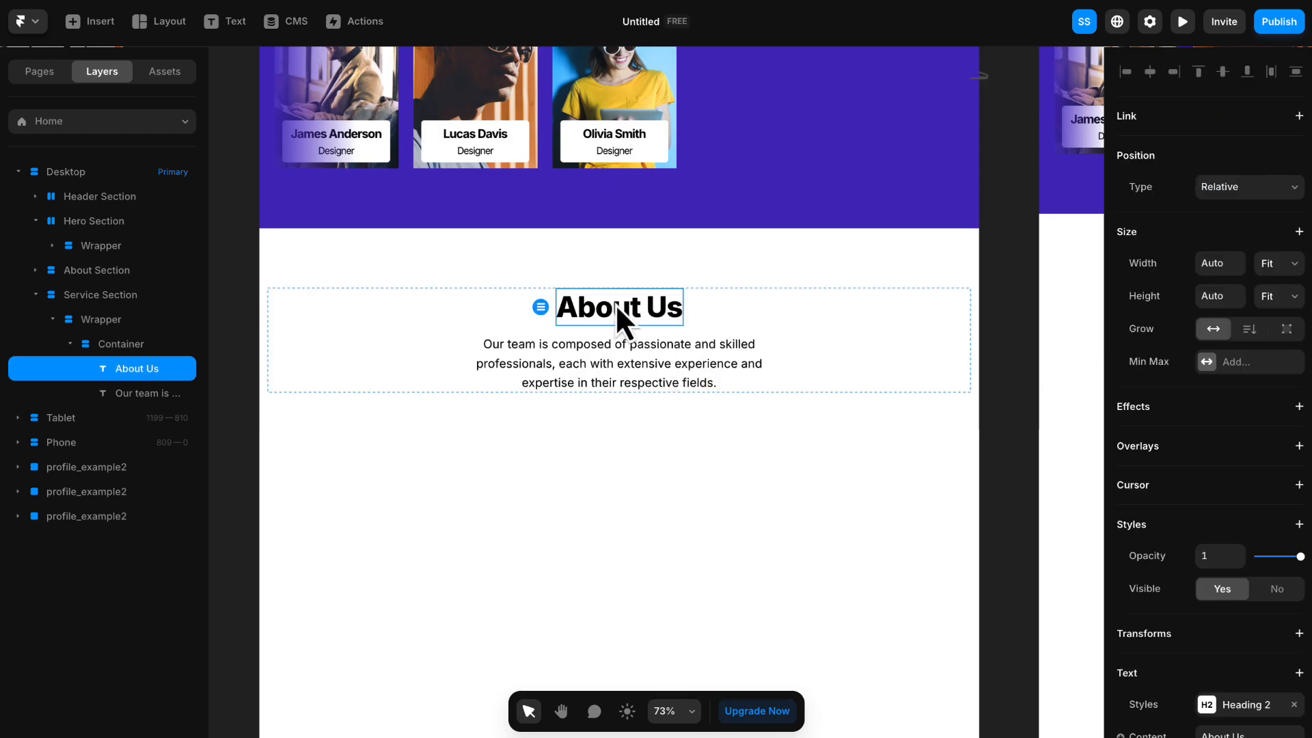
double_click(617, 306)
text(d)
key(BackSpace)
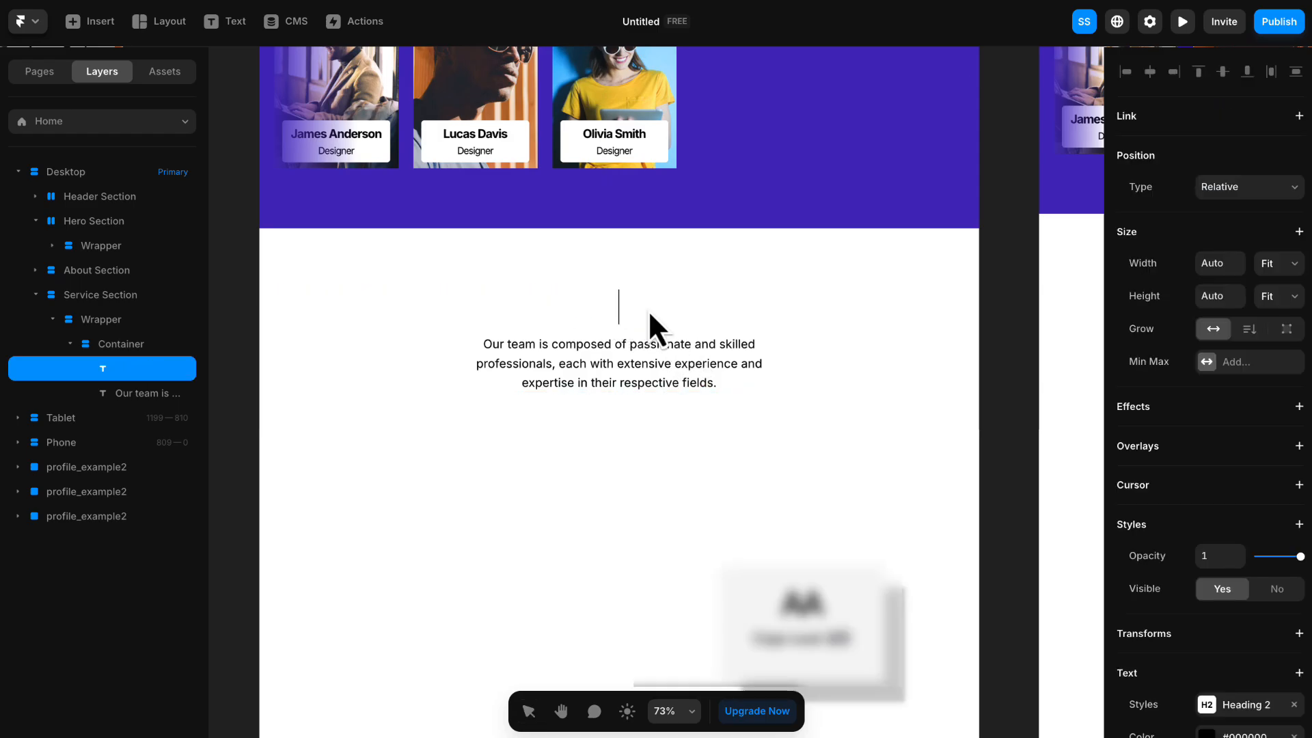
text(Our Services)
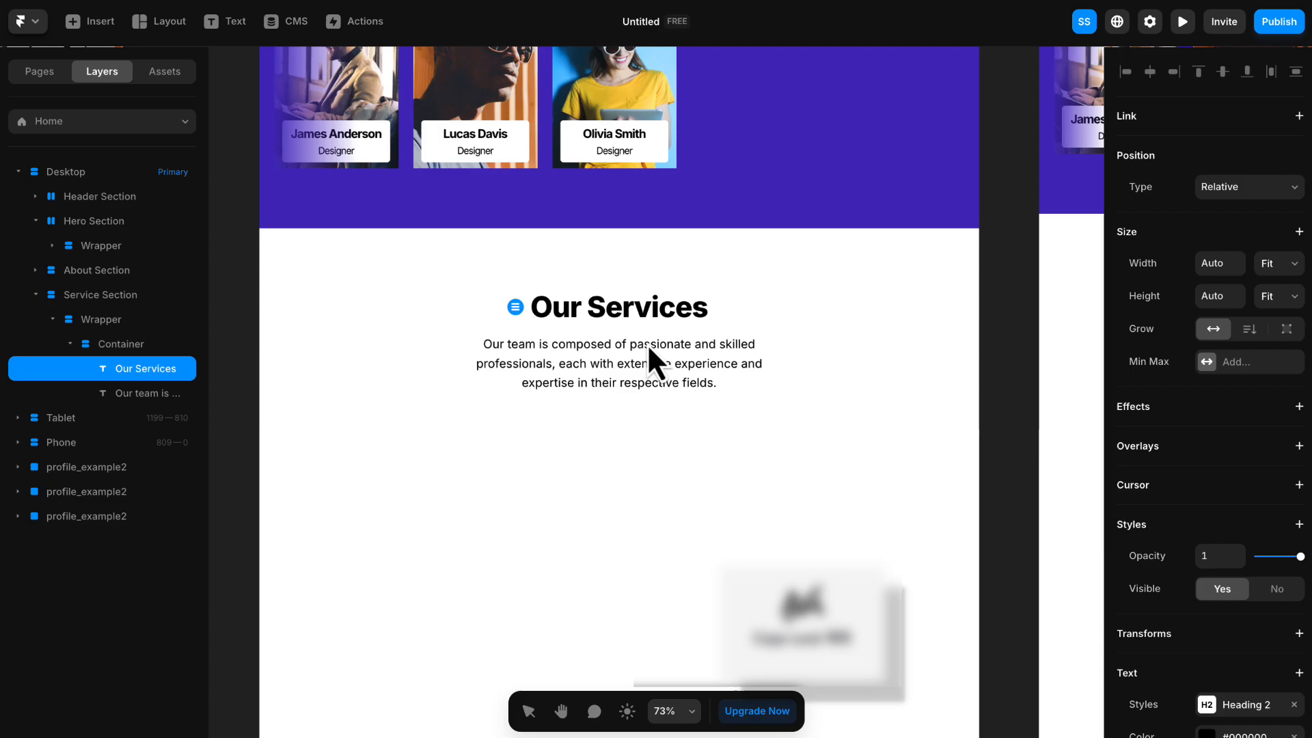
- Replace the Service Section's description with the copied text beginning "We create impactful digital experiences through innovative web development"
double_click(646, 343)
key(ctrl+a)
text(We create impactful digital experiences through innovative web development, user-centric design, and strategic consulting, ensuring your brand stands out and succeeds online.)
key(Escape)
click(982, 343)
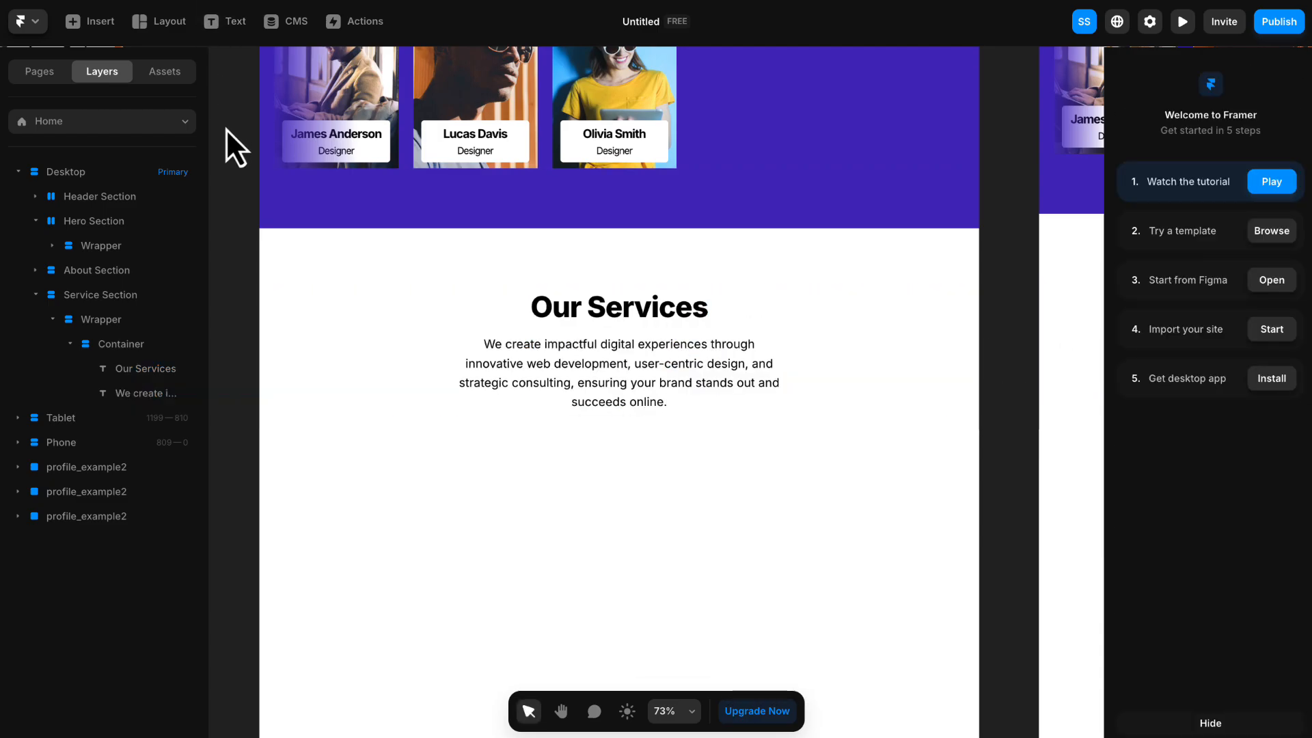
- Draw a frame about 315 wide and 381 high on the empty canvas beside the desktop page
key(space)
drag(243, 156, 547, 110)
click(176, 17)
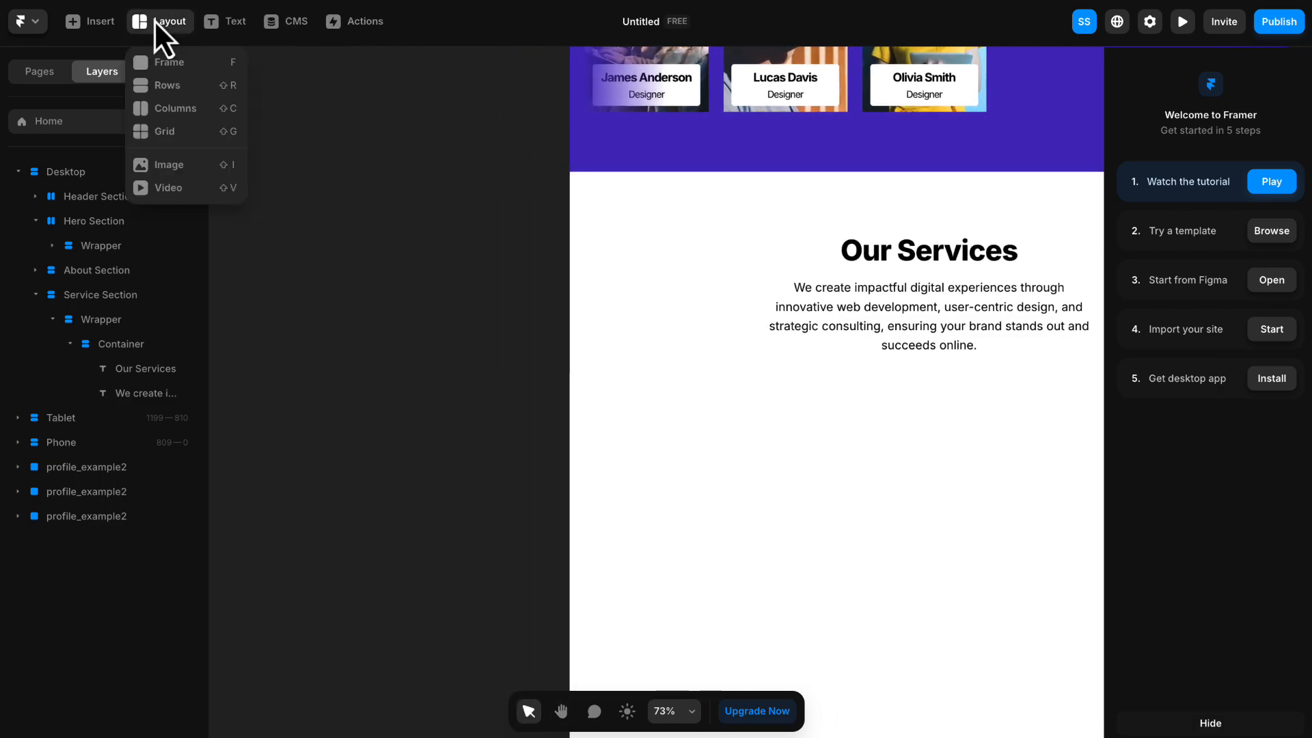
click(179, 63)
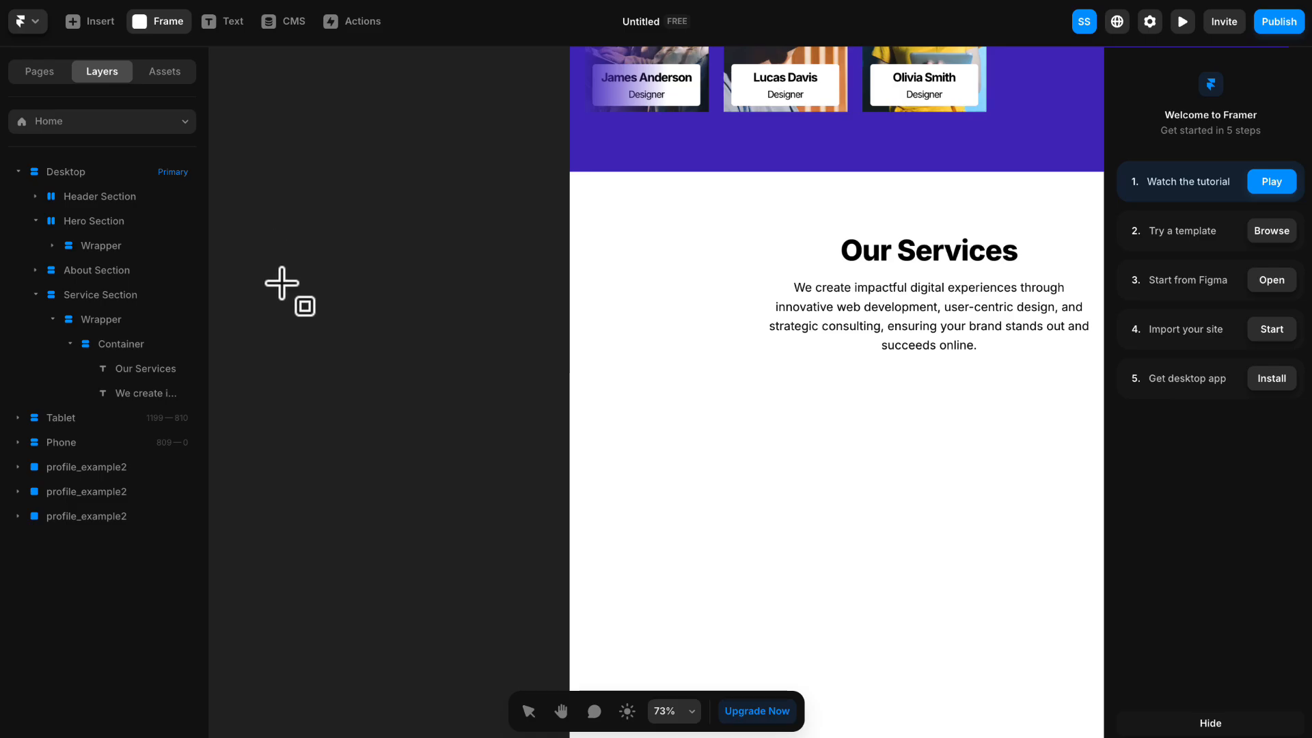
drag(278, 278, 466, 507)
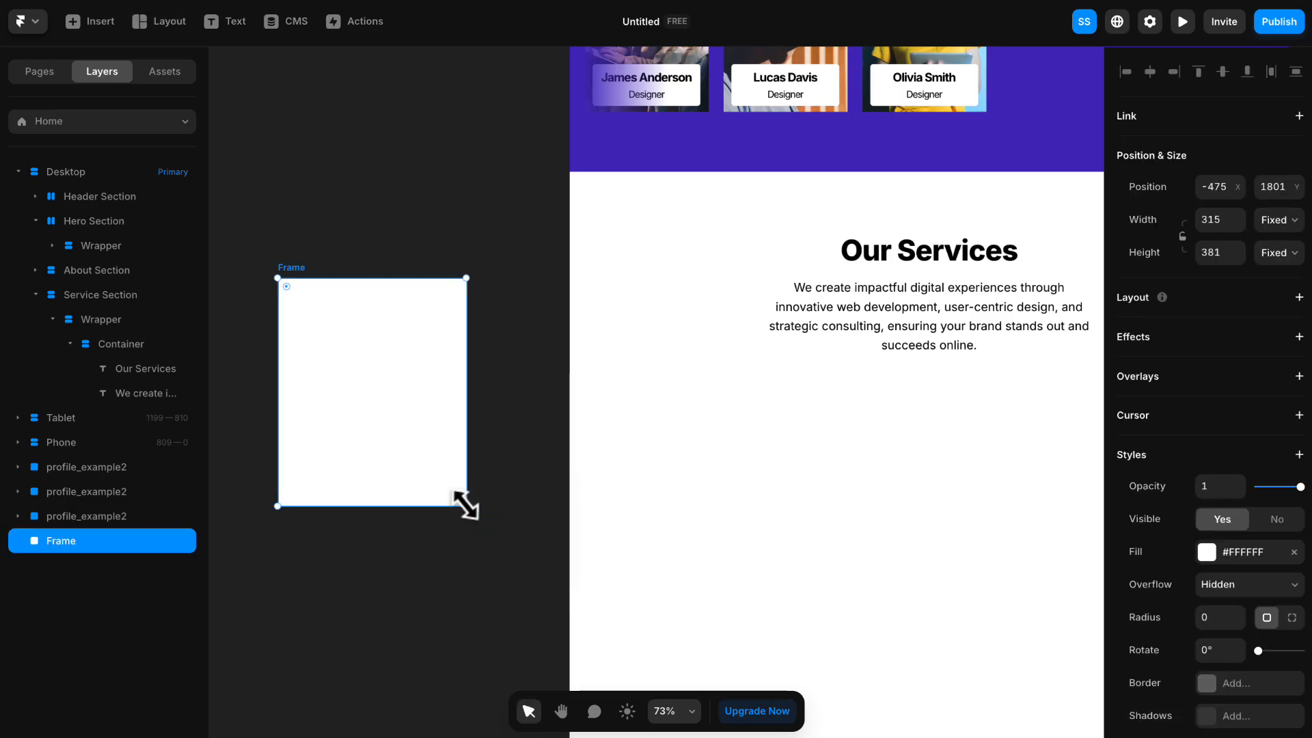
- Move the new frame to about X -459, Y 1928 beside the desktop page and fill it with #F1F1F1
drag(393, 423, 471, 300)
key(space)
drag(471, 300, 473, 353)
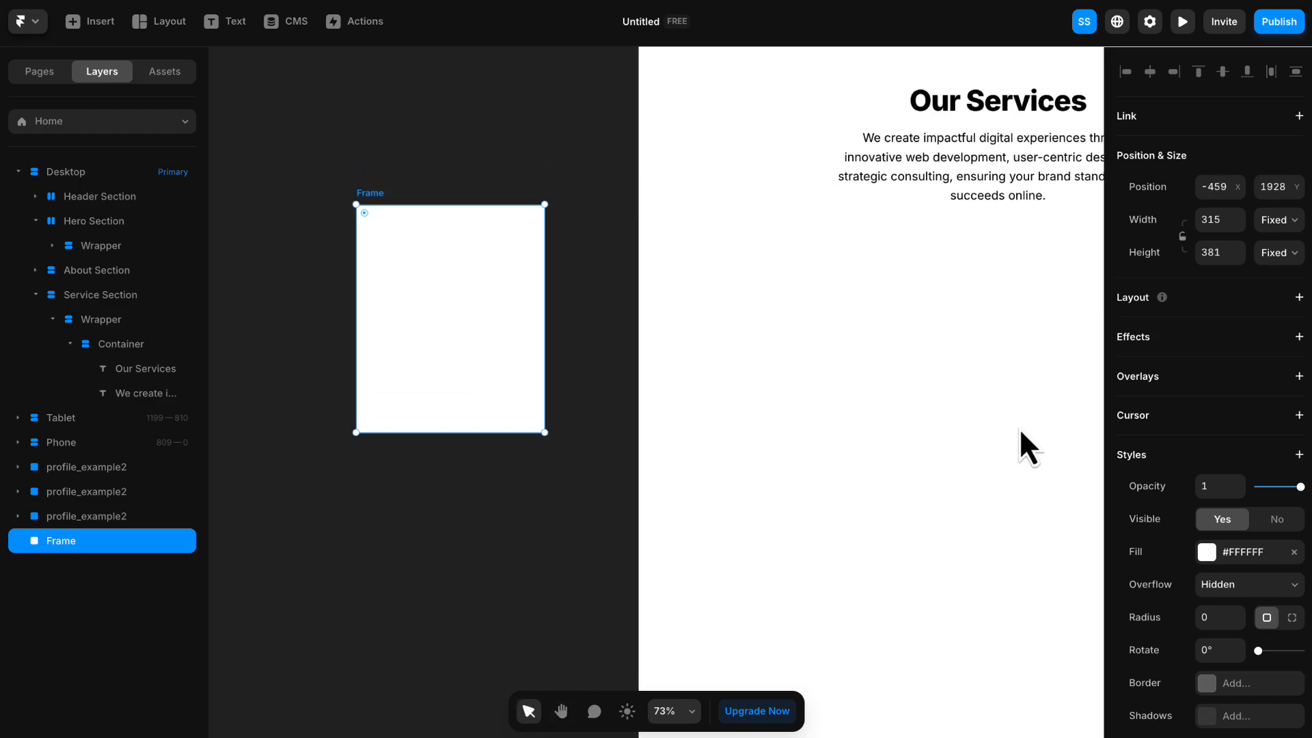
click(1239, 561)
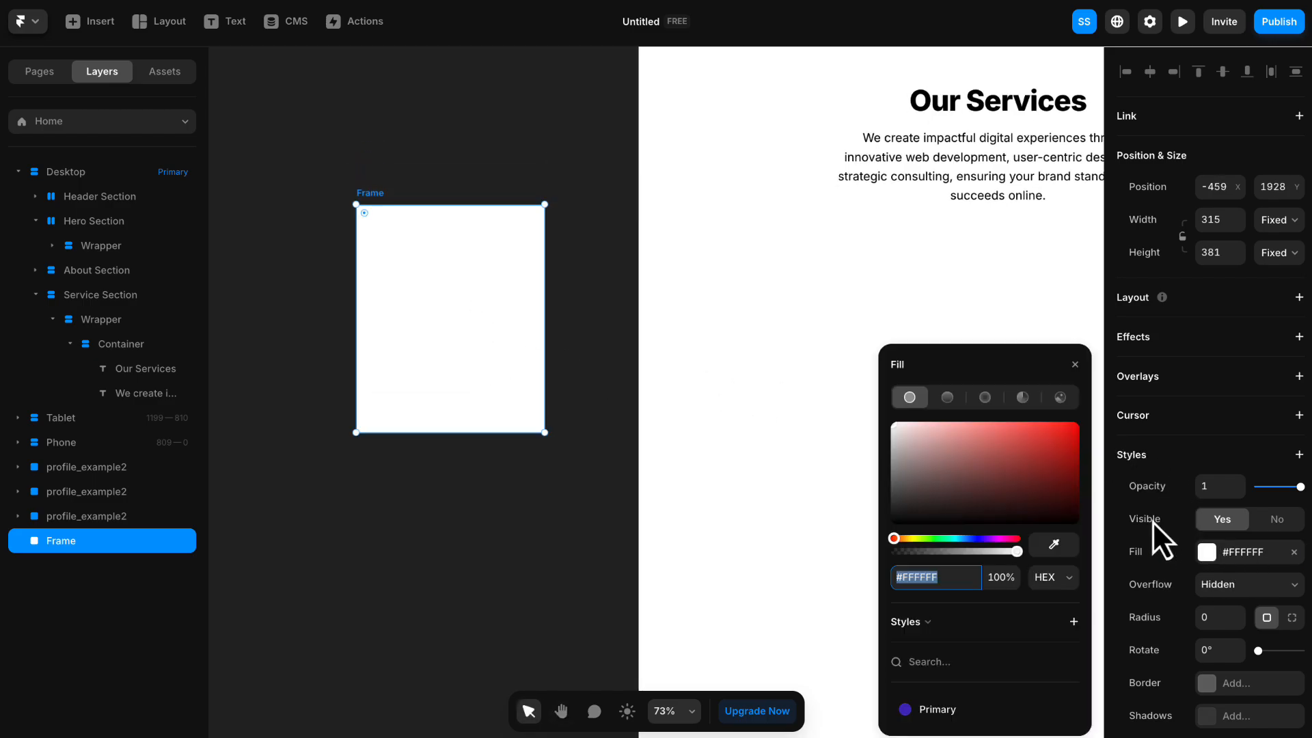
text(F1F1F1)
key(Return)
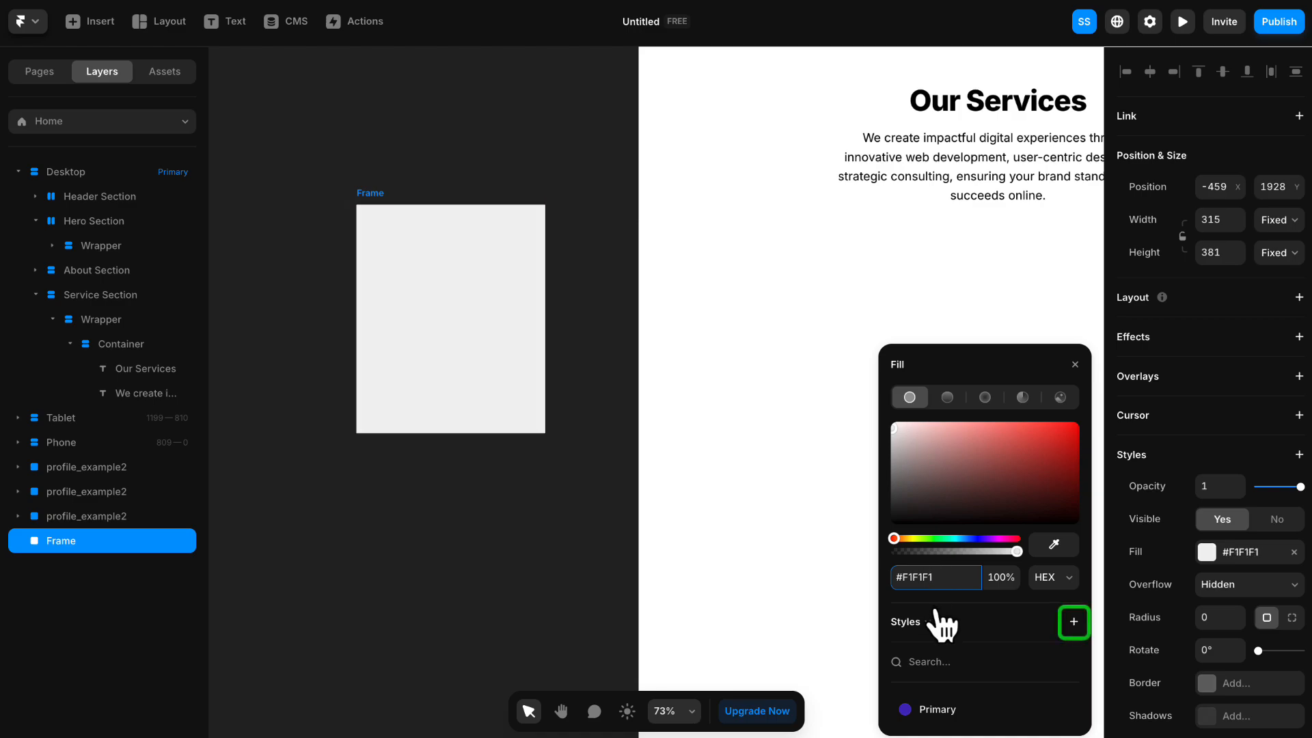
- Save the frame's fill as a new color style named "Gray Bg"
click(1074, 621)
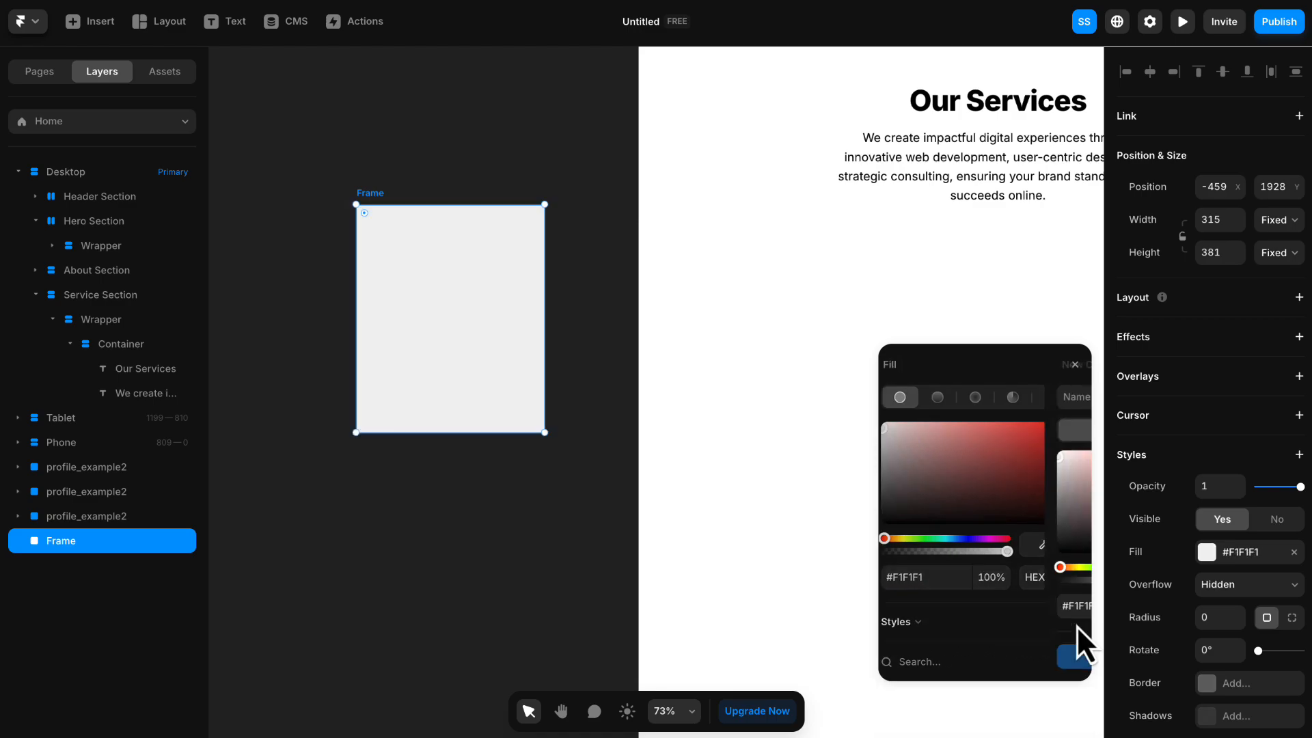
text(Gray B)
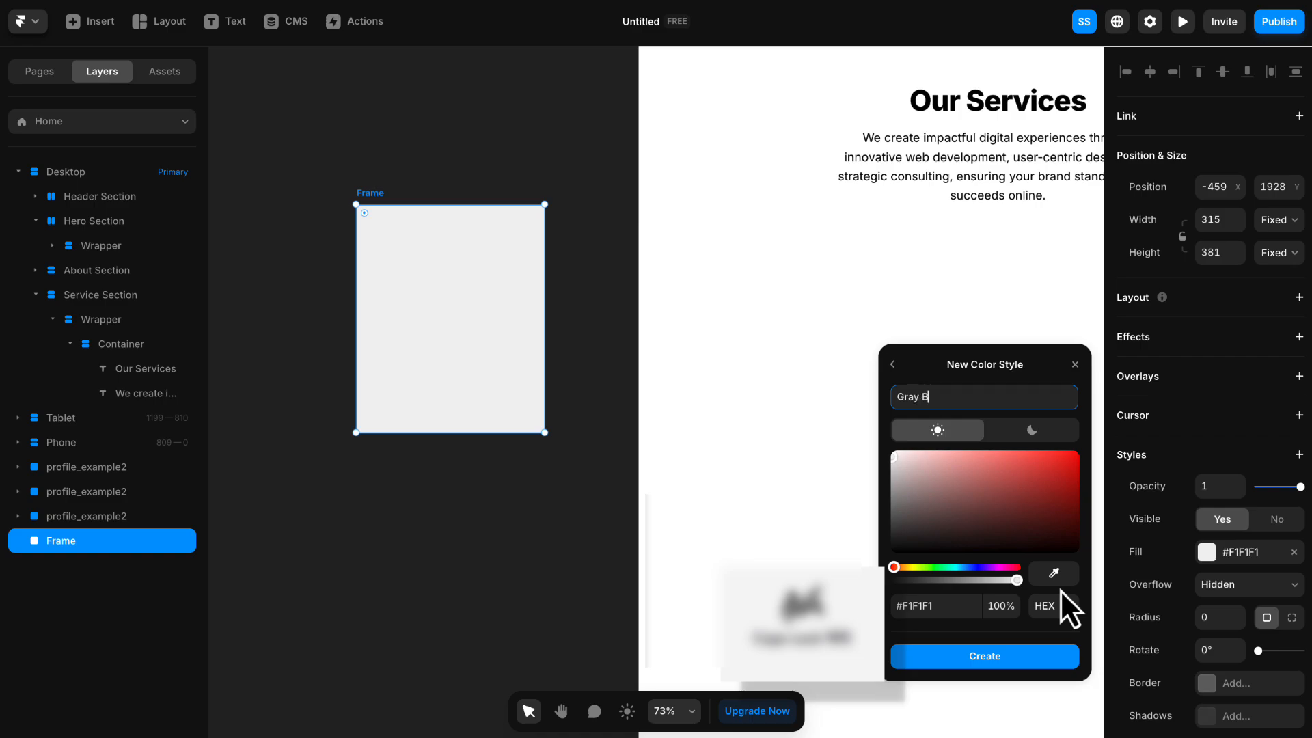
text(g)
key(Return)
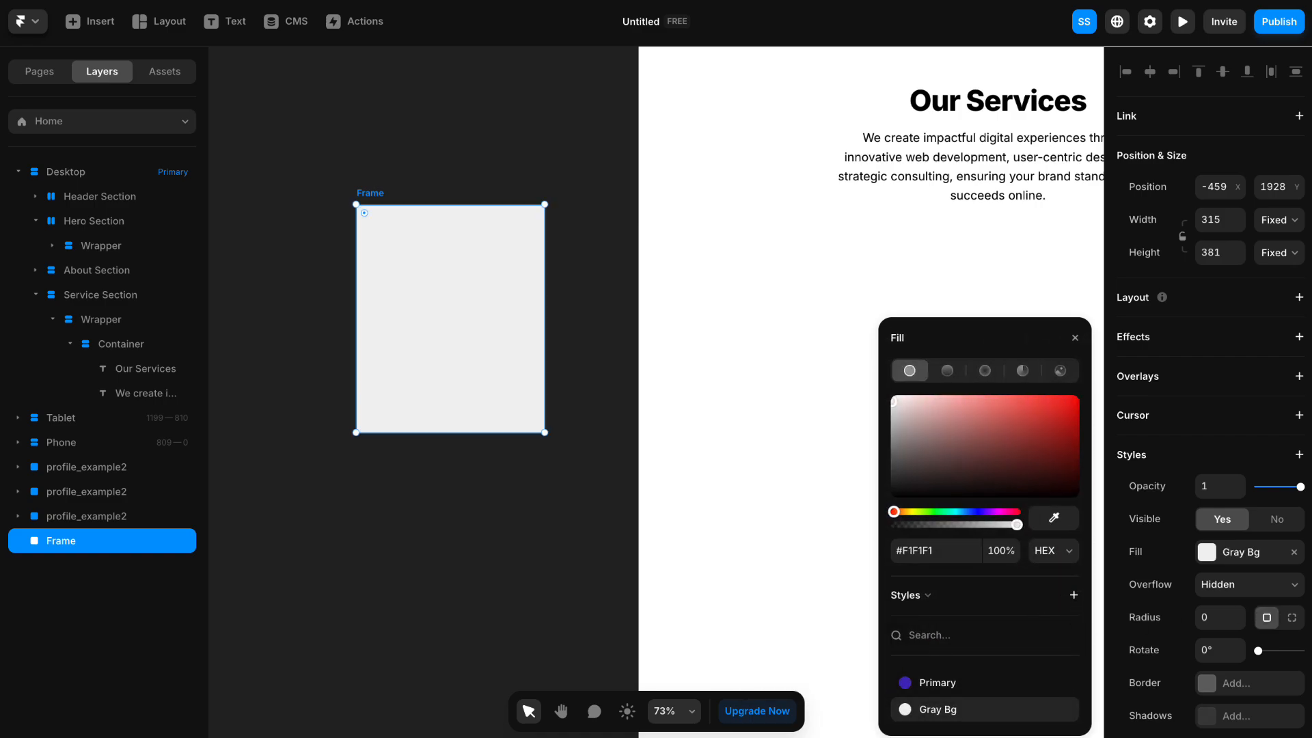
click(302, 146)
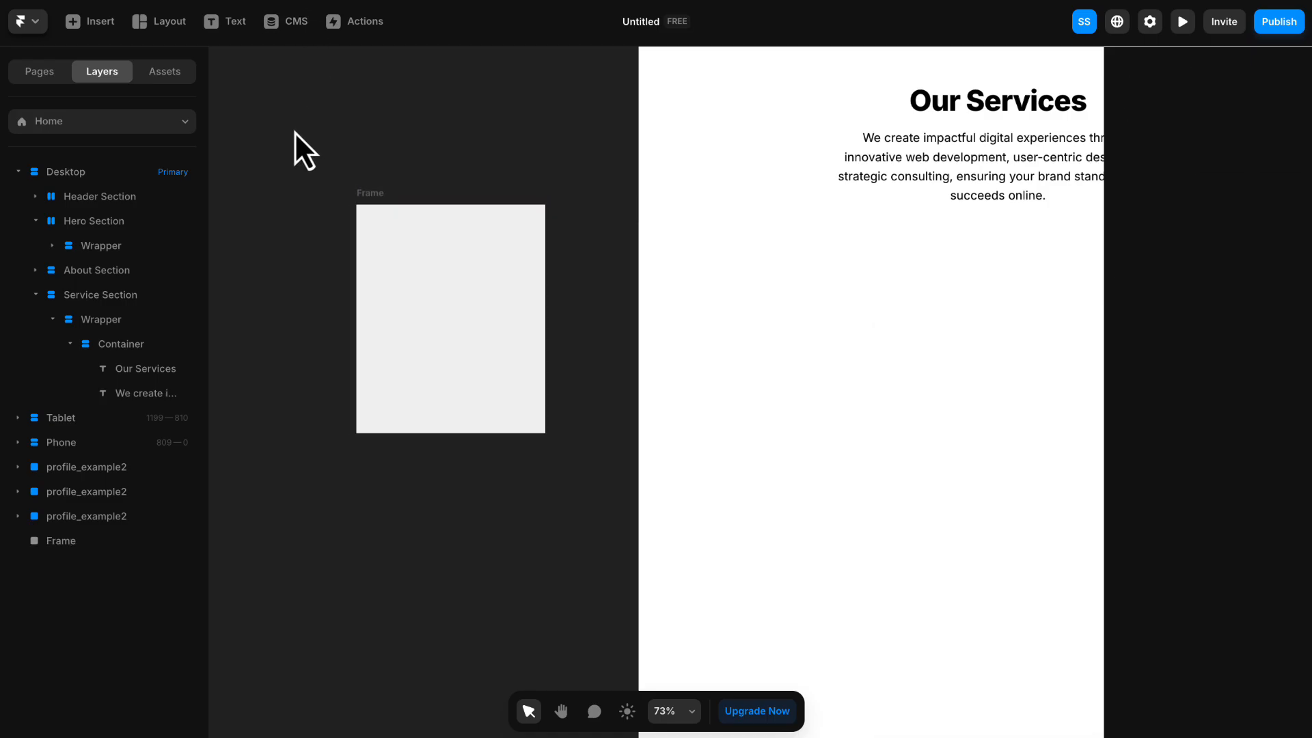
- Move the gray frame farther from the desktop page, to about X -615, Y 1925
scroll(410, 161, left, 5)
click(524, 199)
drag(524, 198, 433, 192)
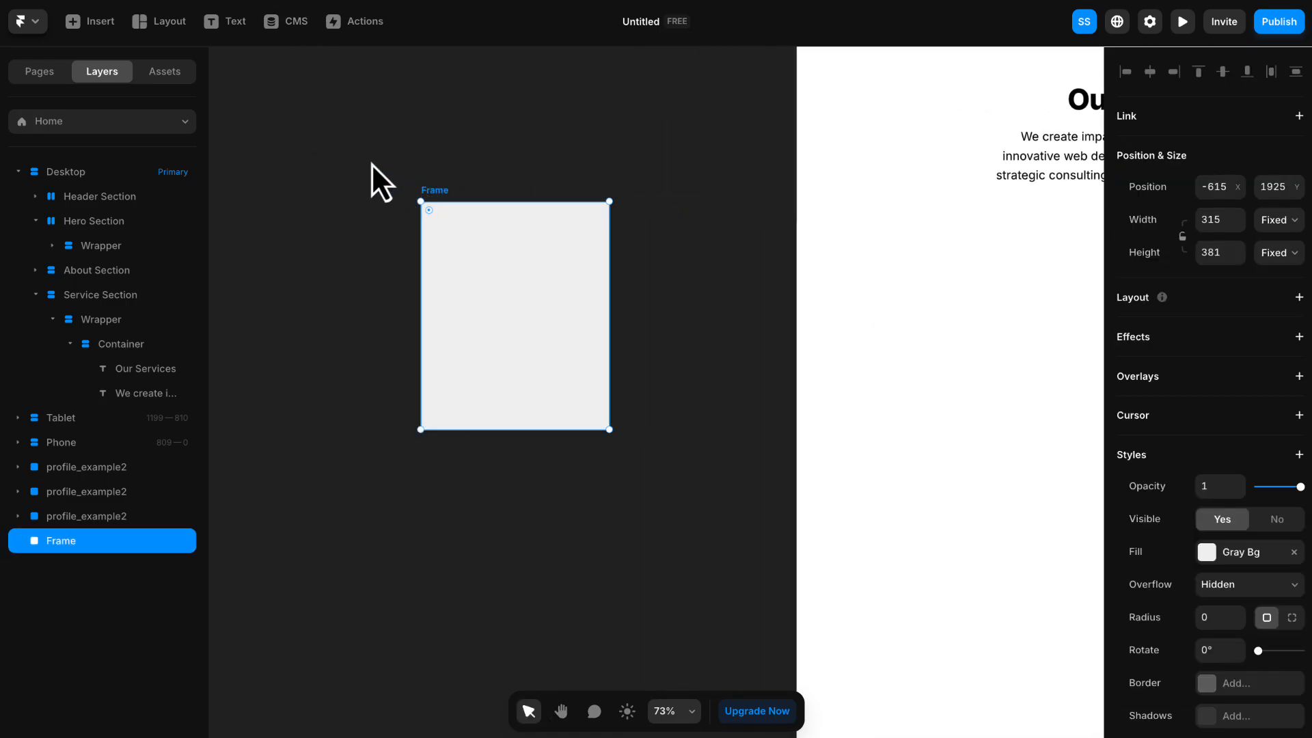
- Insert a Material icon onto the empty canvas beside the gray frame
click(103, 28)
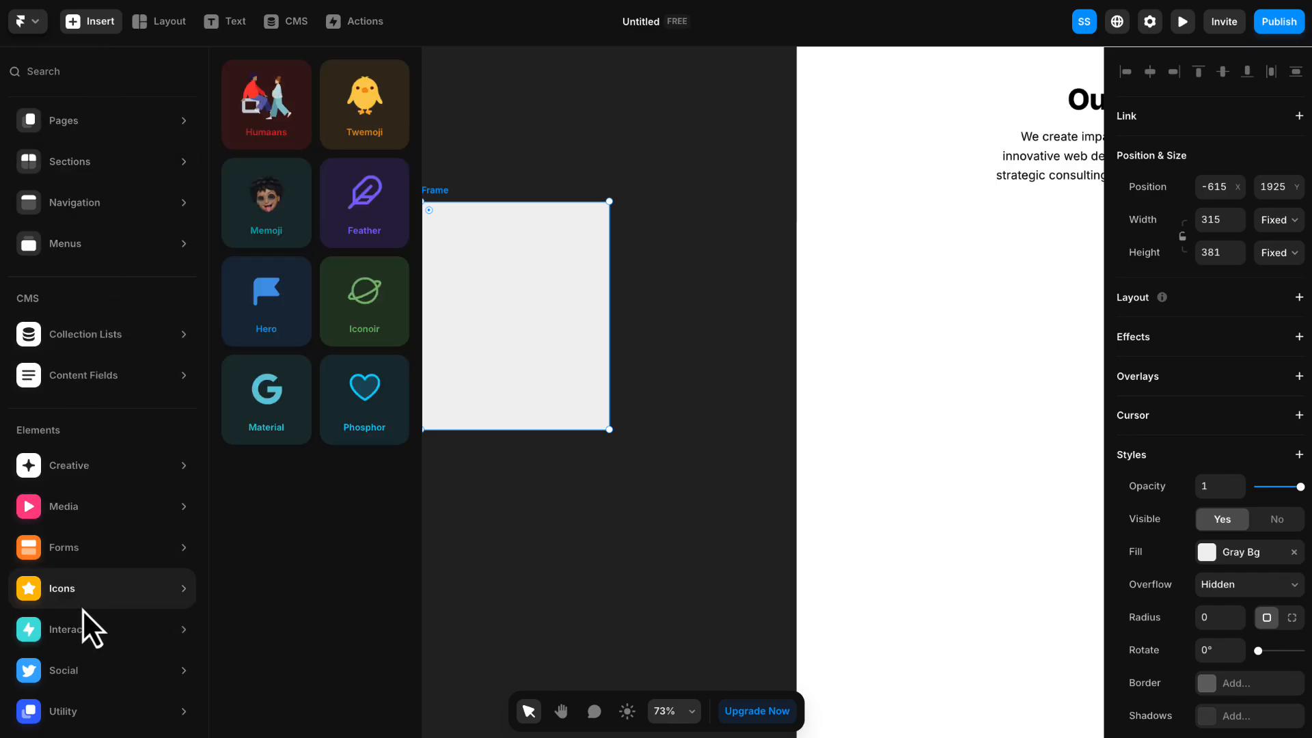
mouse_move(95, 583)
click(288, 427)
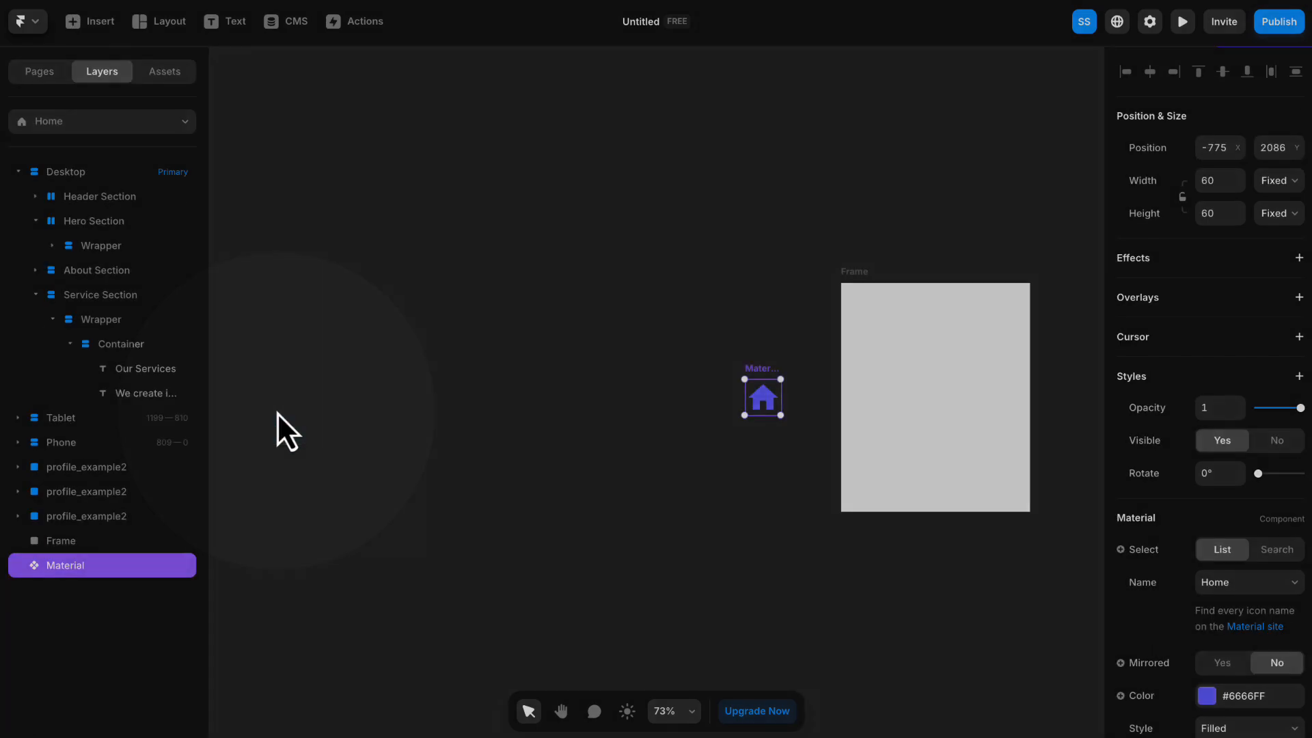
scroll(623, 444, right, 5)
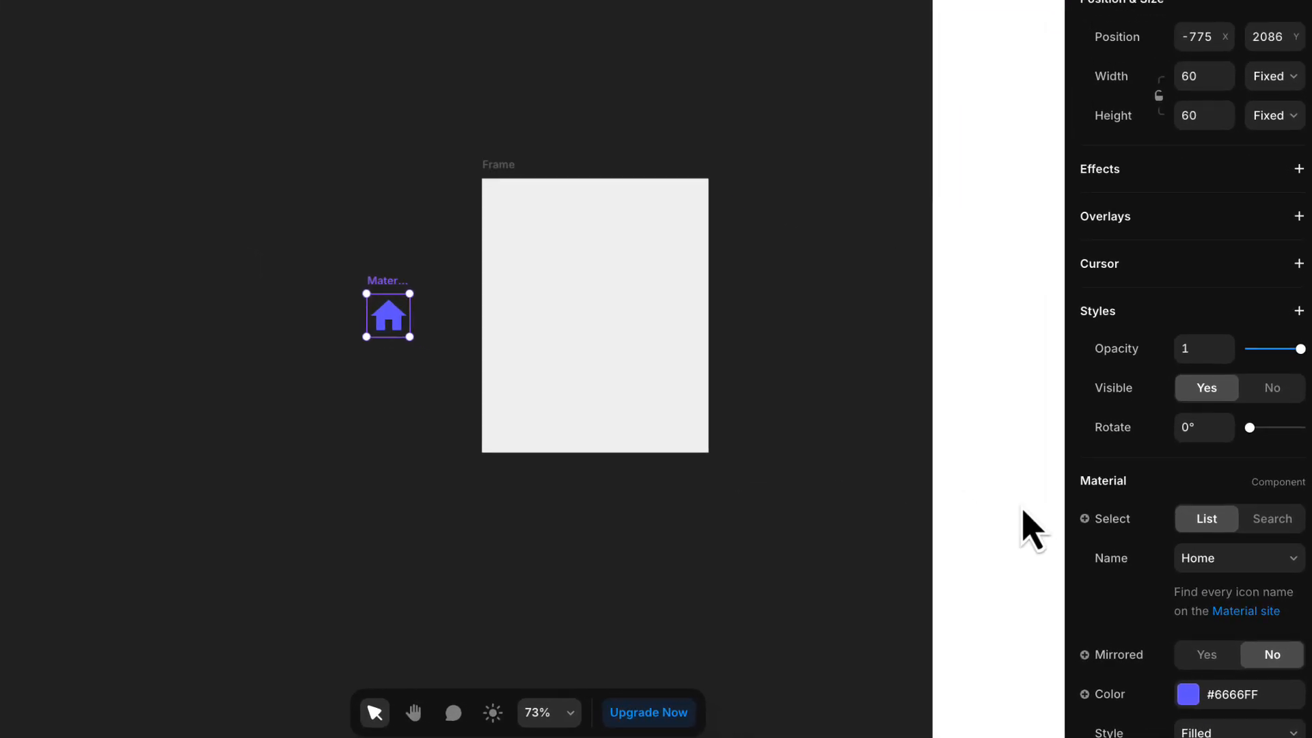
- Open the Material icon site, search for "chat" and look up the name of the overlapping speech bubbles icon
click(1245, 612)
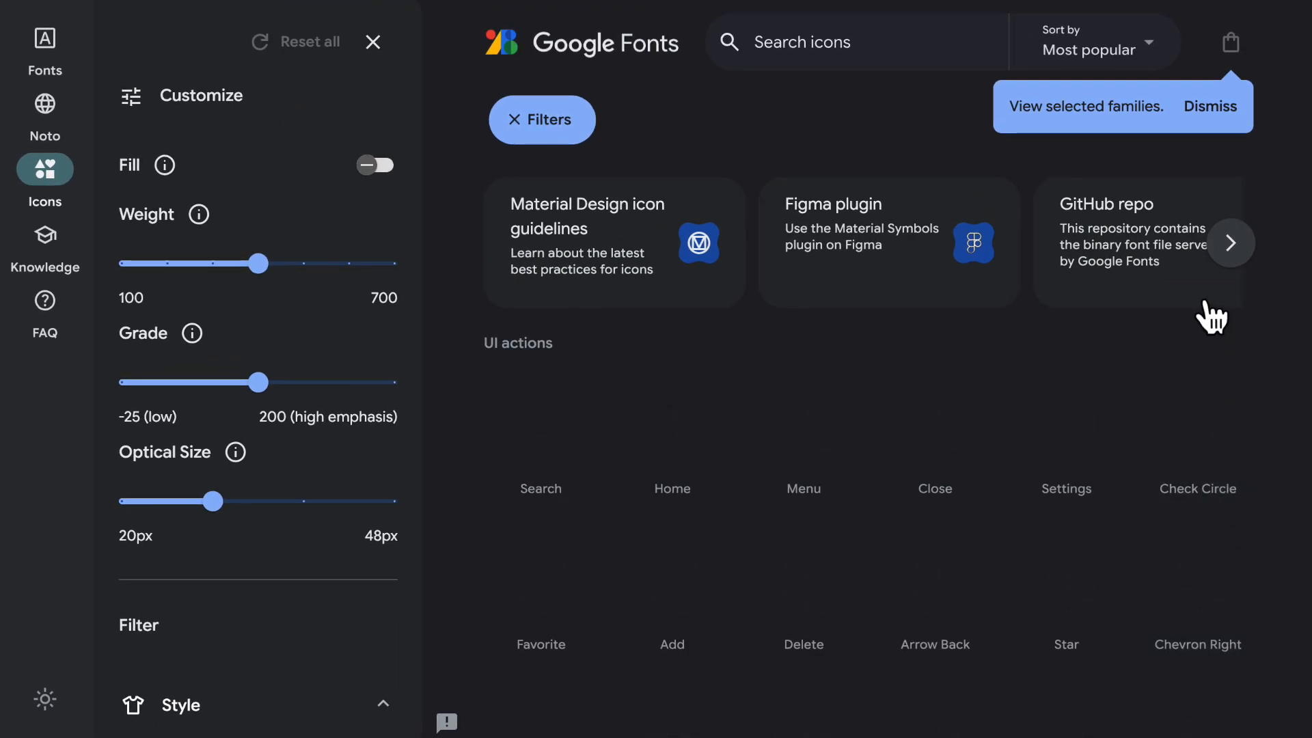
click(1212, 125)
click(500, 483)
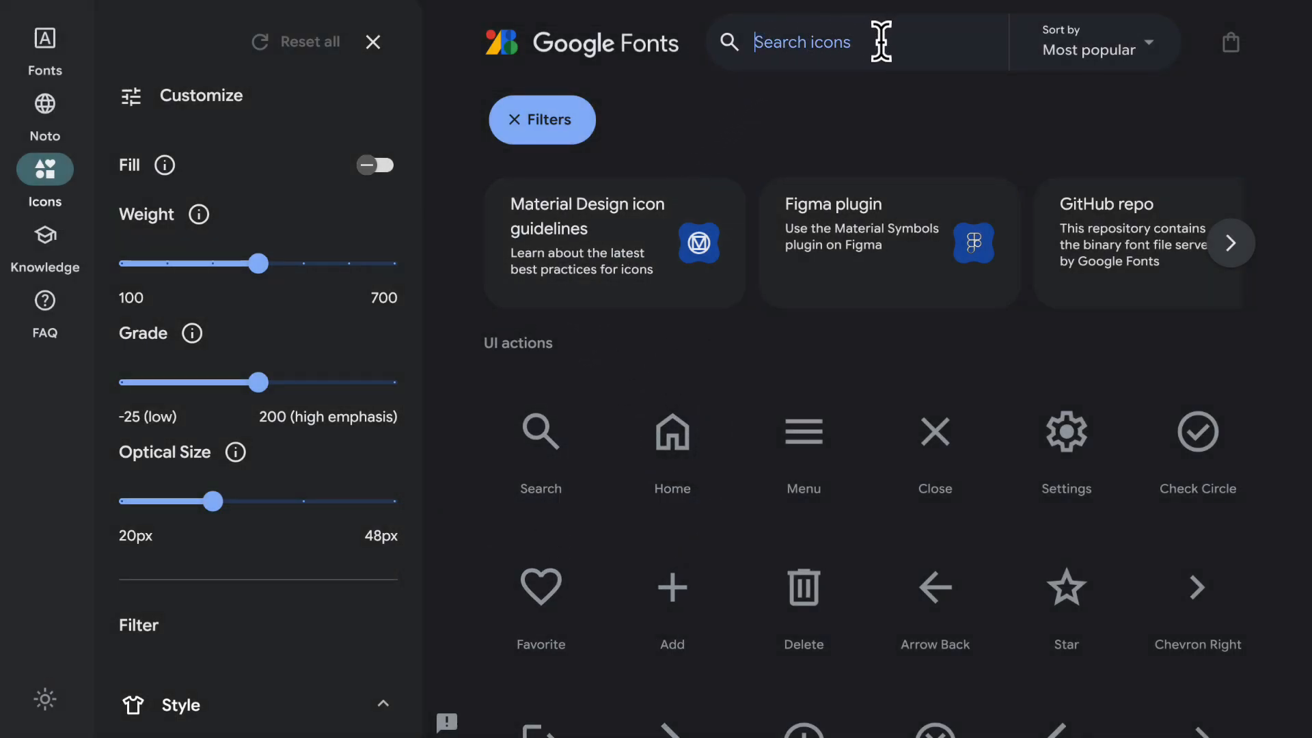
text(chat)
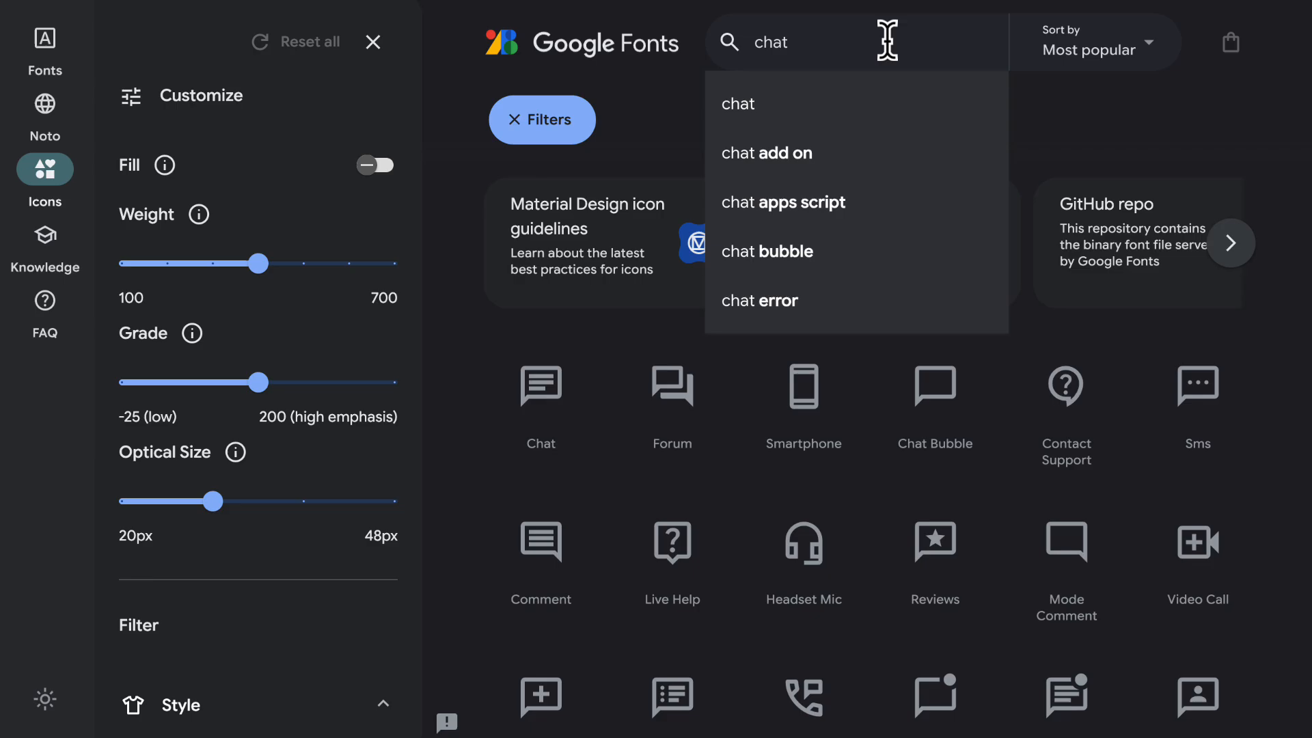
key(Return)
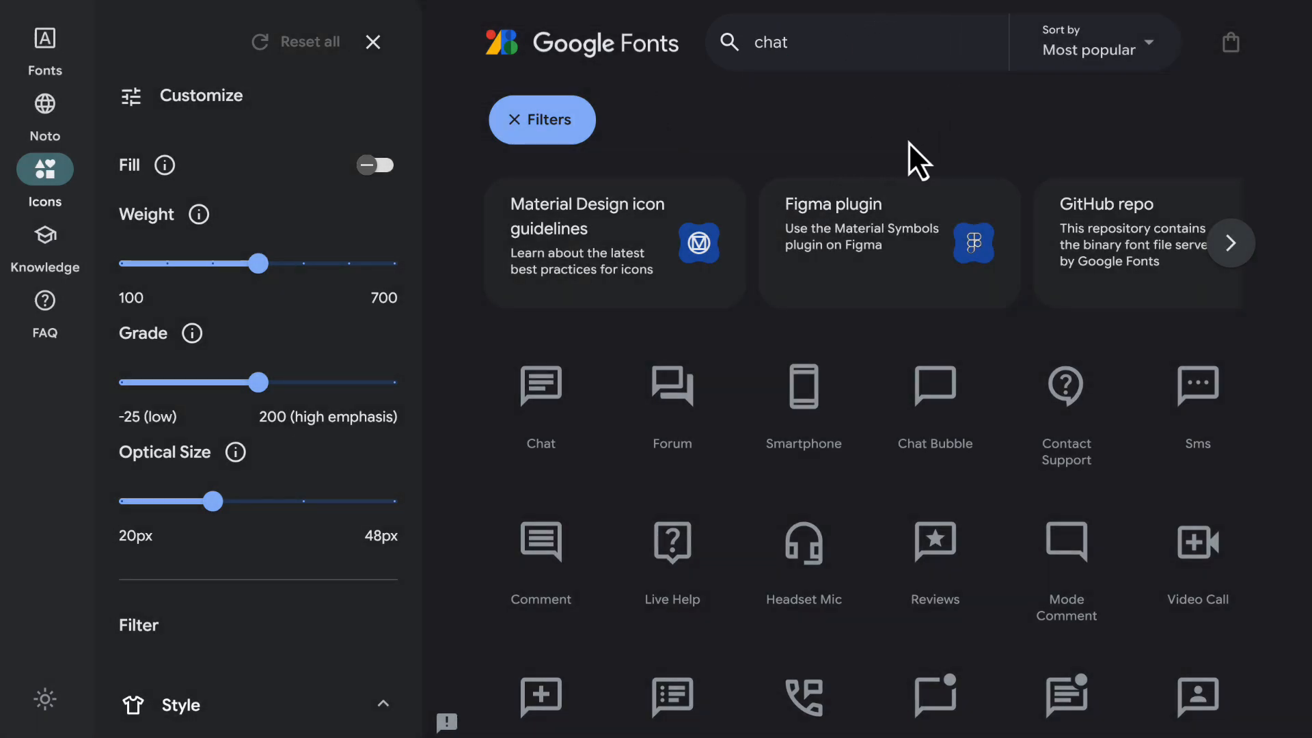
scroll(888, 260, down, 1)
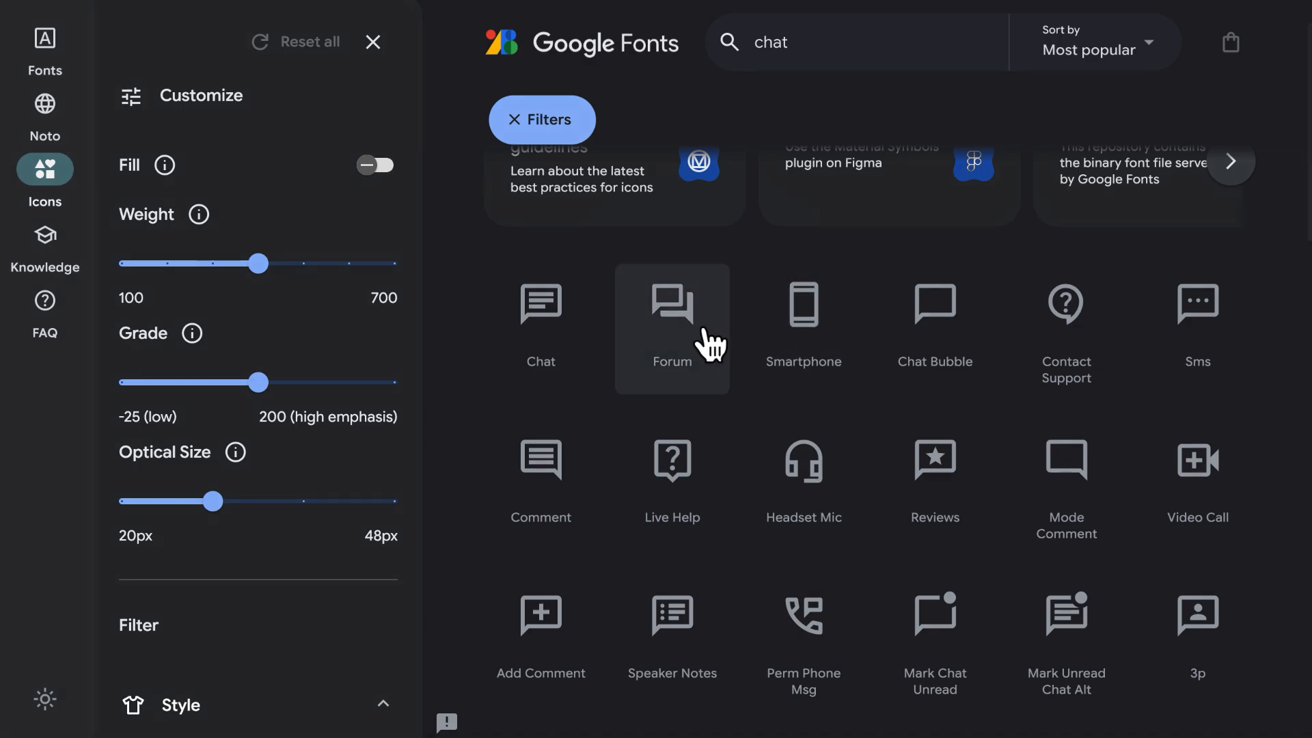
click(658, 348)
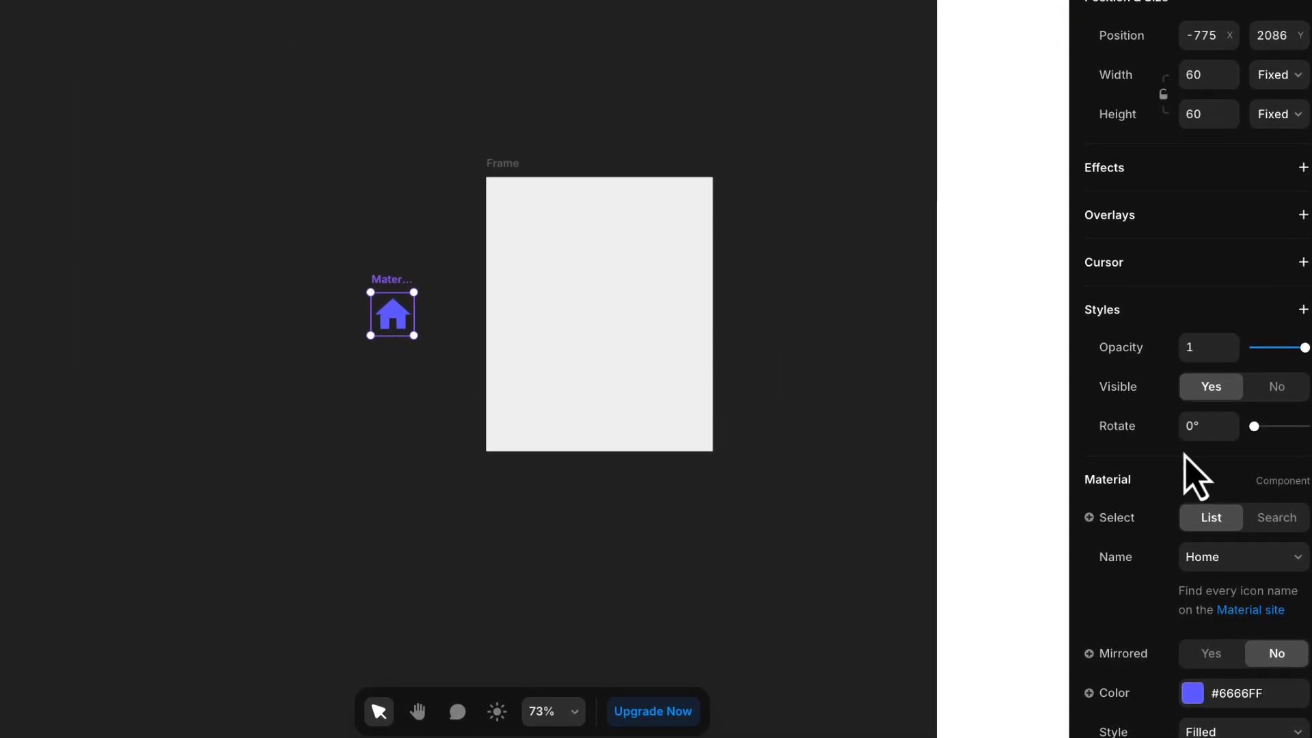
- Switch the Material icon's selection mode to Search and set its name to "Forum"
click(1262, 518)
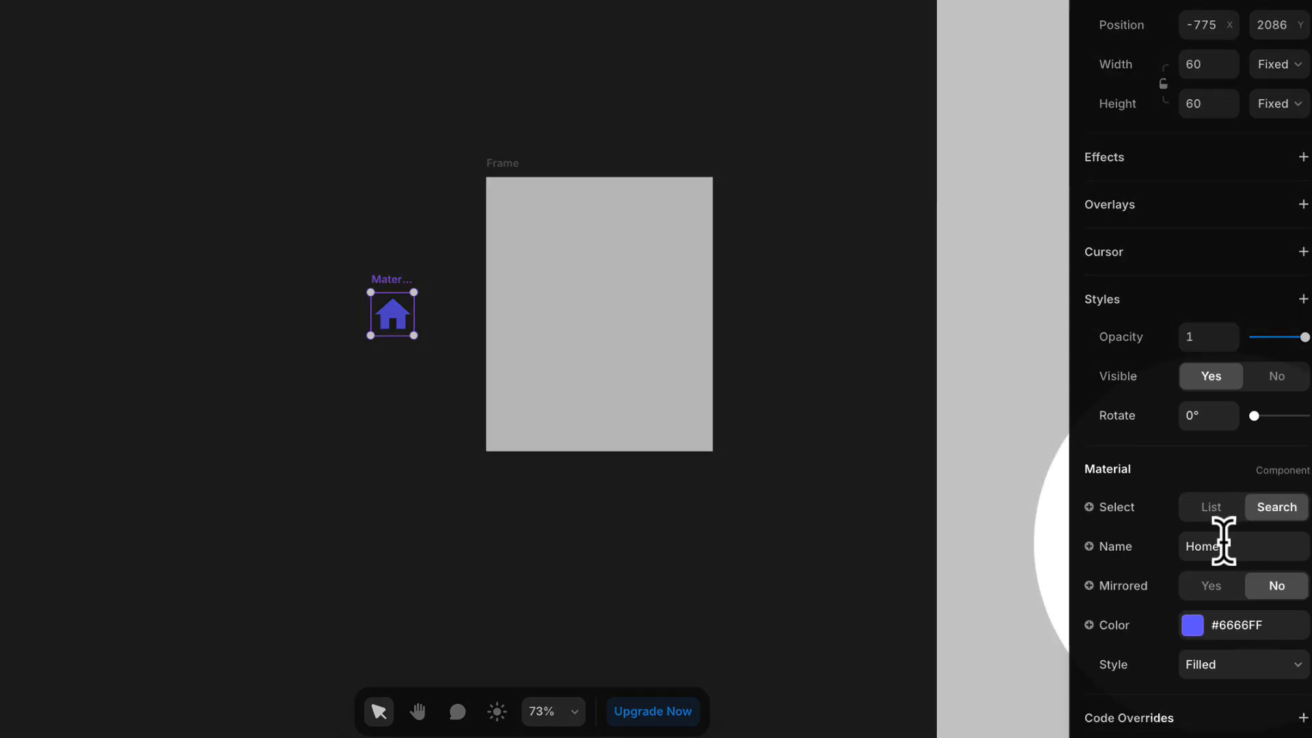
click(1223, 544)
text(fFro)
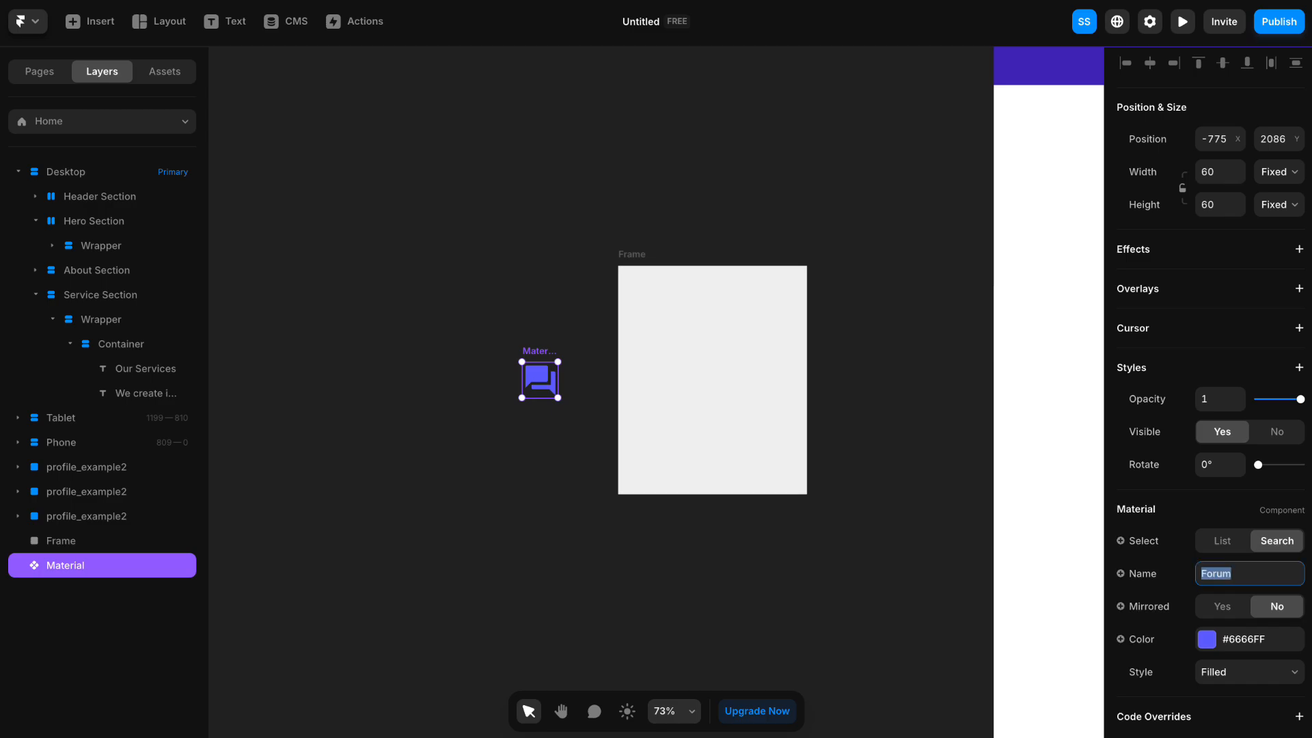
click(545, 398)
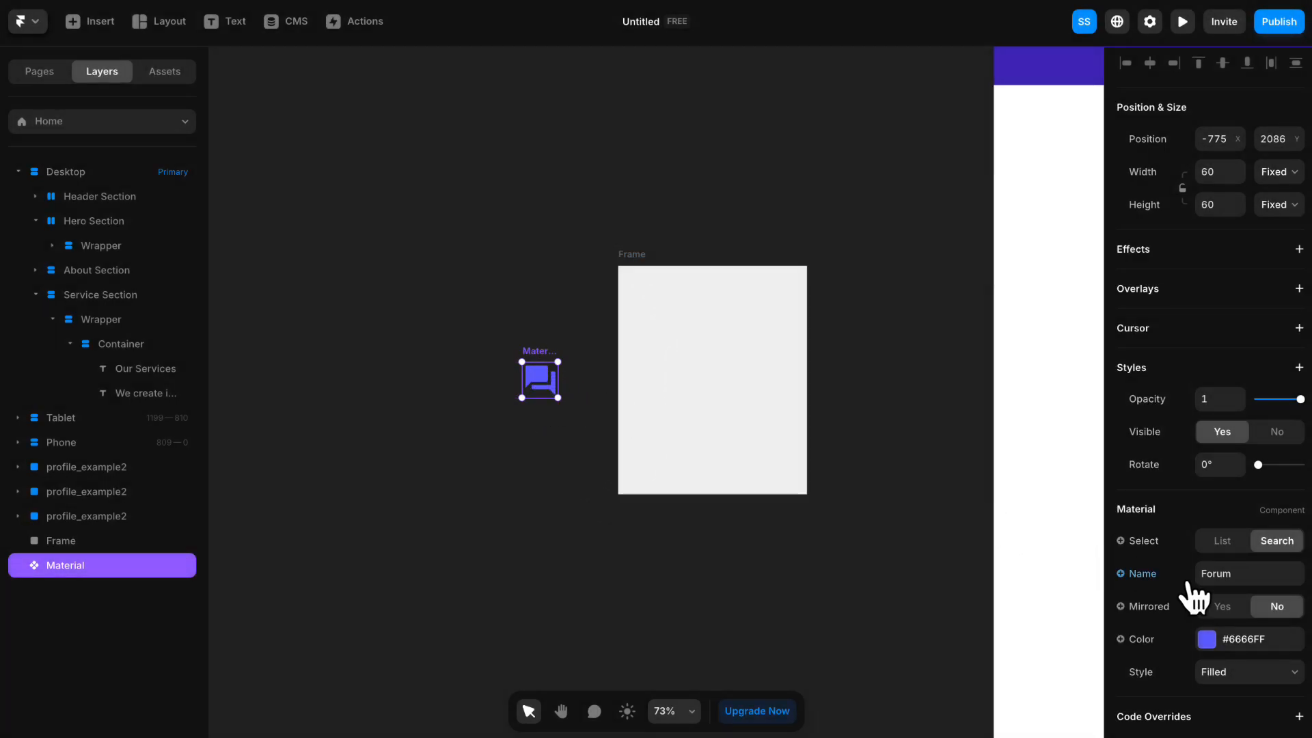
- Set the Forum icon's style to Outlined and place it inside the gray frame near its upper-left corner
click(1220, 676)
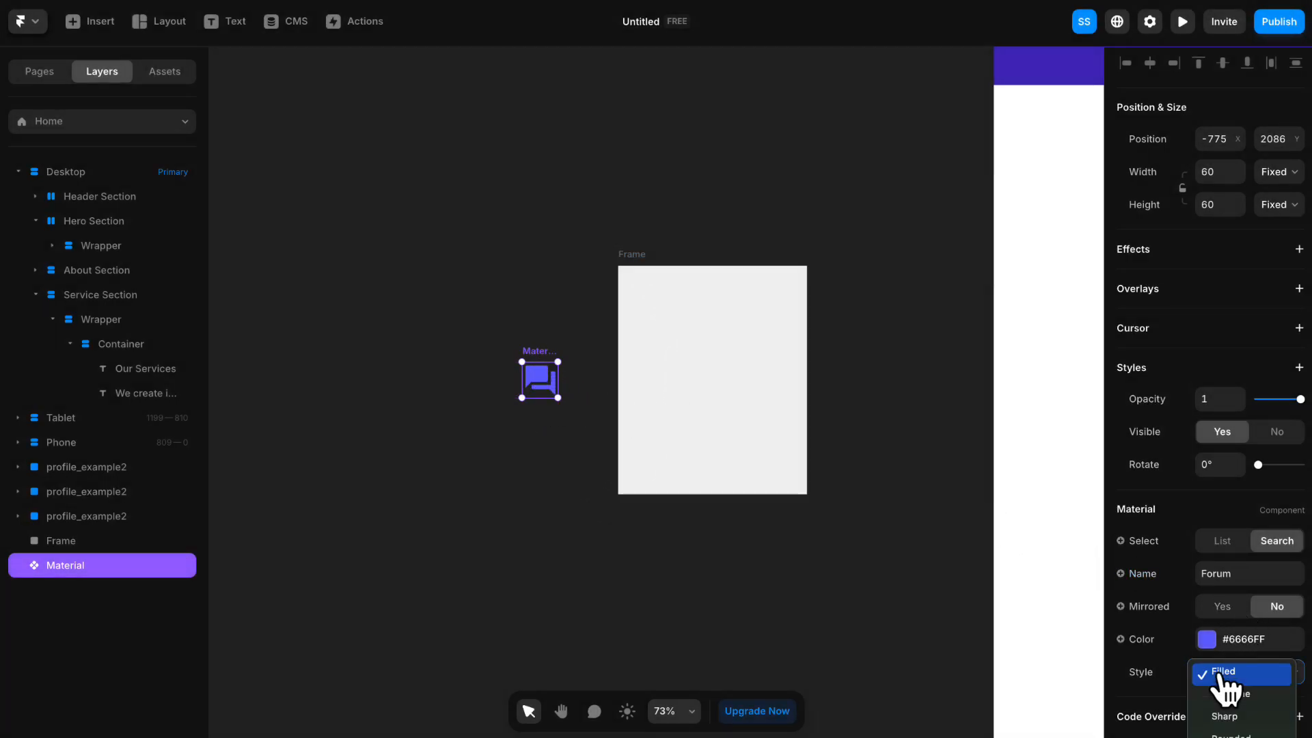
click(1205, 694)
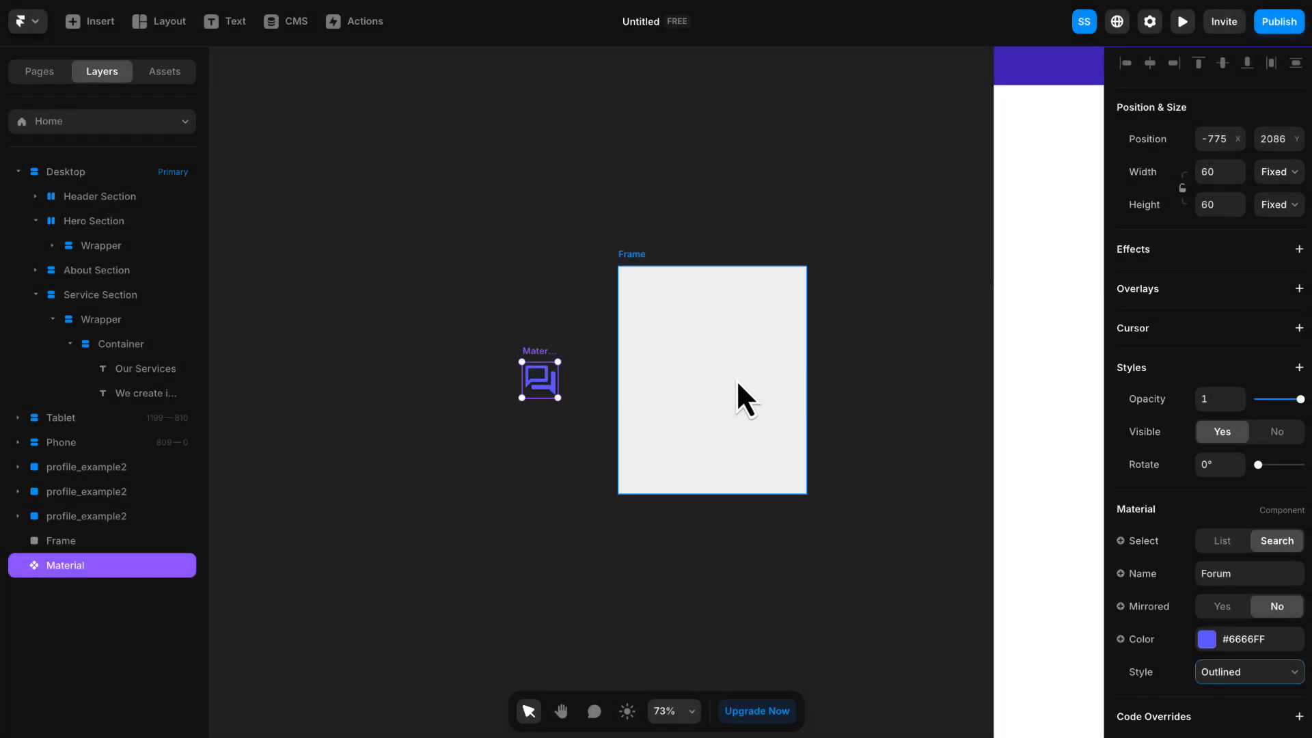
drag(613, 333, 656, 318)
click(806, 498)
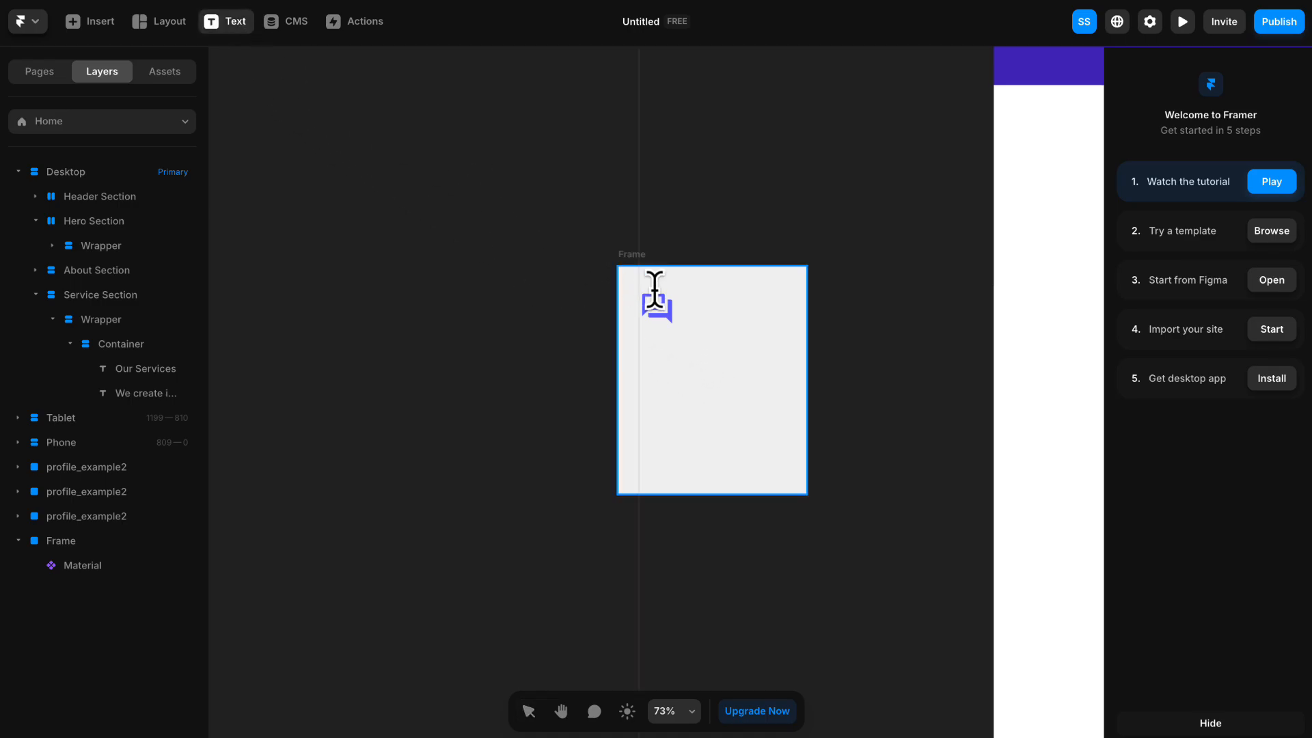
- Add the text "Consulting" below the icon in the gray frame
click(648, 357)
text(Consulting)
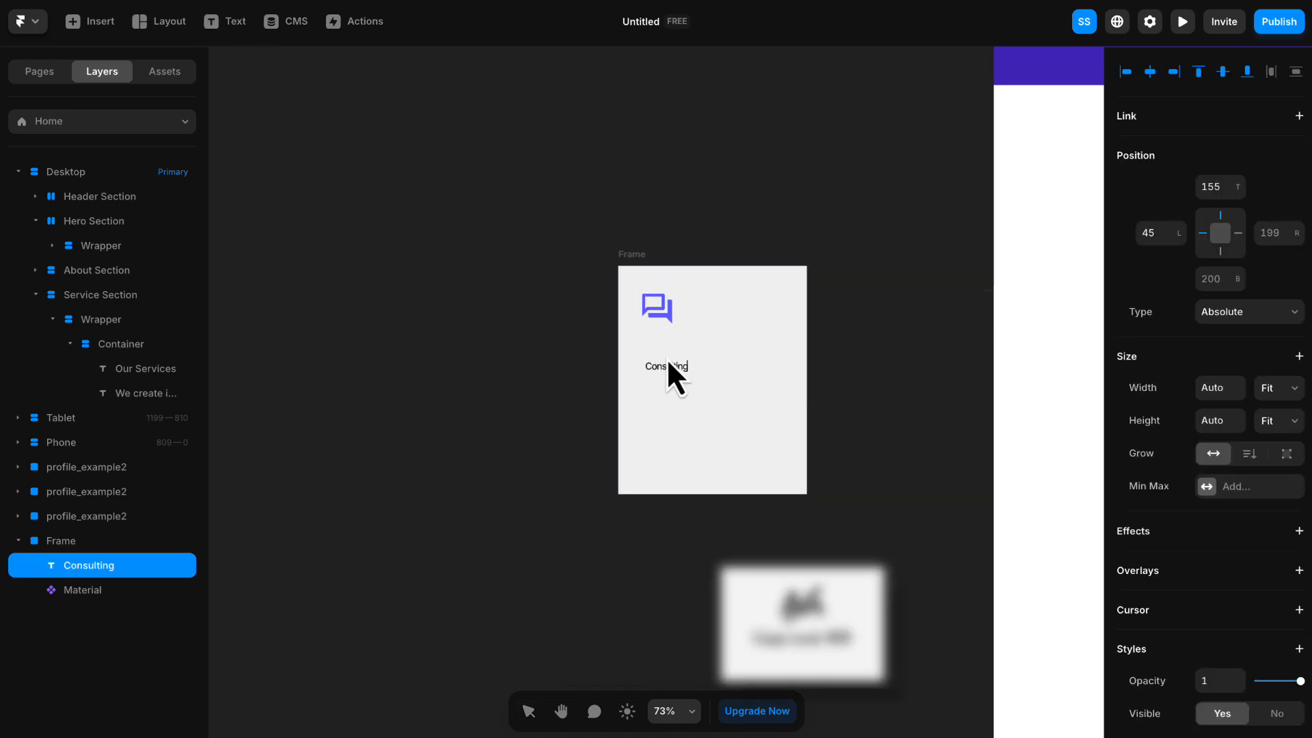
key(Escape)
click(567, 376)
- Add a text box about 227 by 129 below "Consulting" and fill it with the copied description beginning "Boost your business with our expert consulting"
click(220, 27)
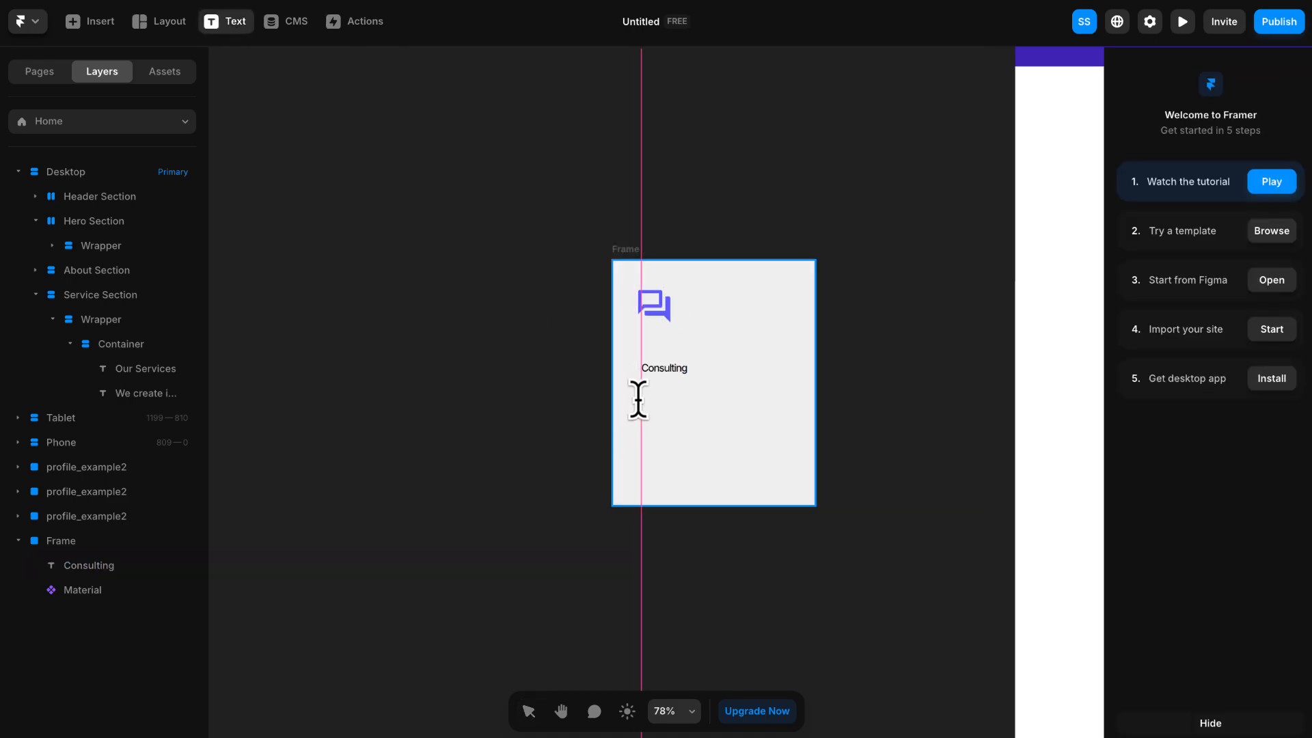
drag(640, 400, 787, 483)
text(Boost your business with our expert consulting. We offer tailored strategies to drive growth and success. Psolutions.)
key(Escape)
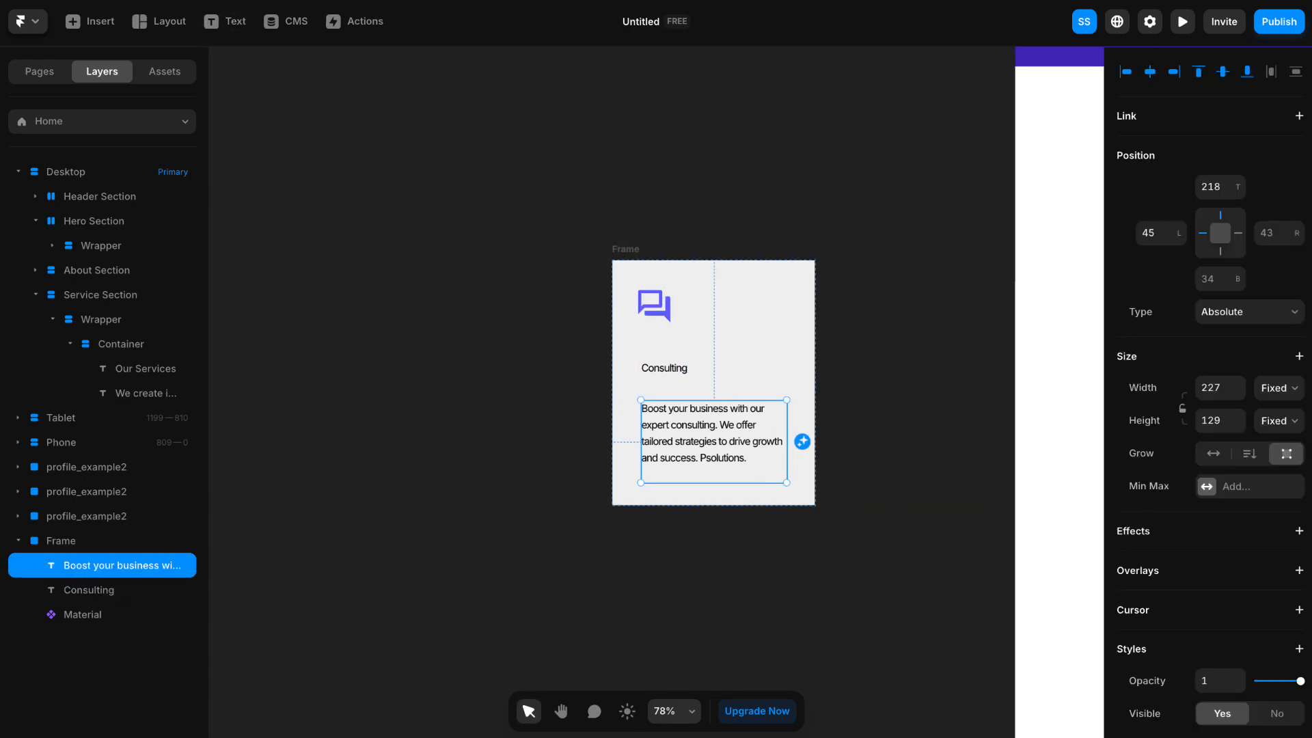
click(378, 196)
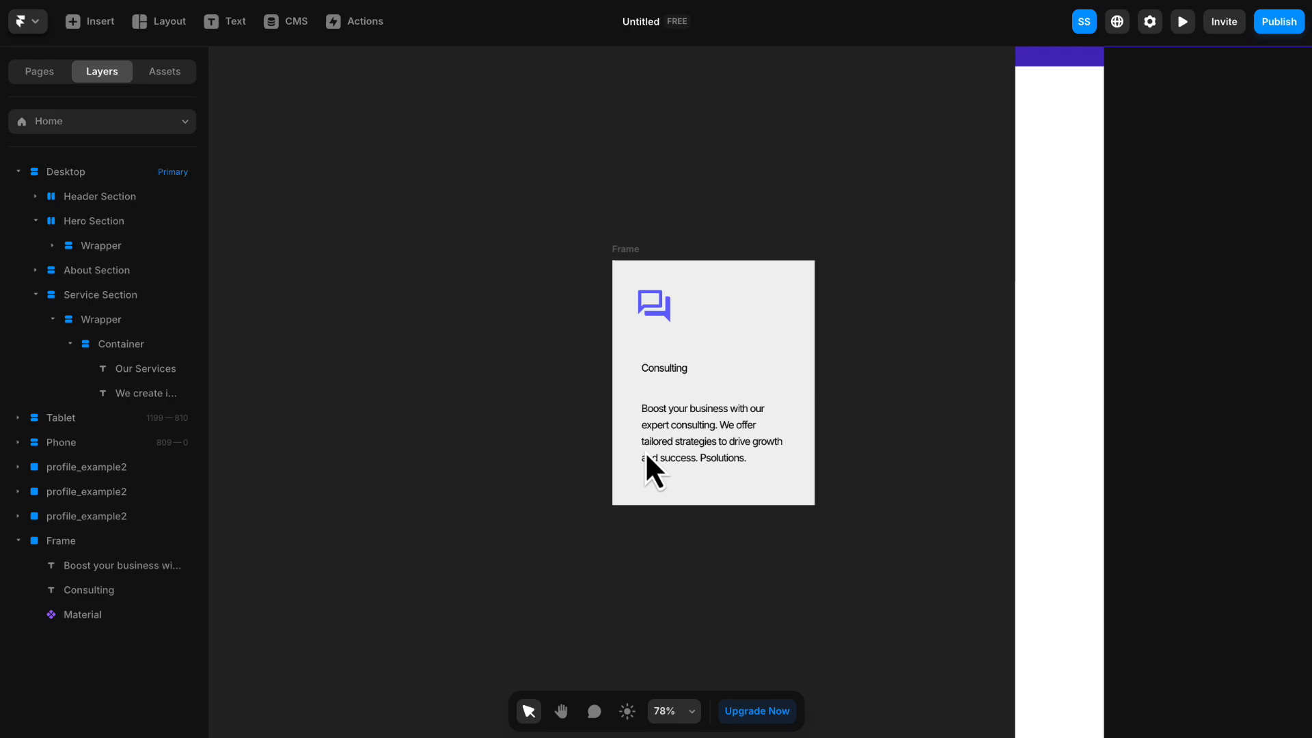
- Link the Forum icon's width and height and enlarge it to 70 by 74
scroll(830, 529, up, 5)
scroll(851, 479, down, 4)
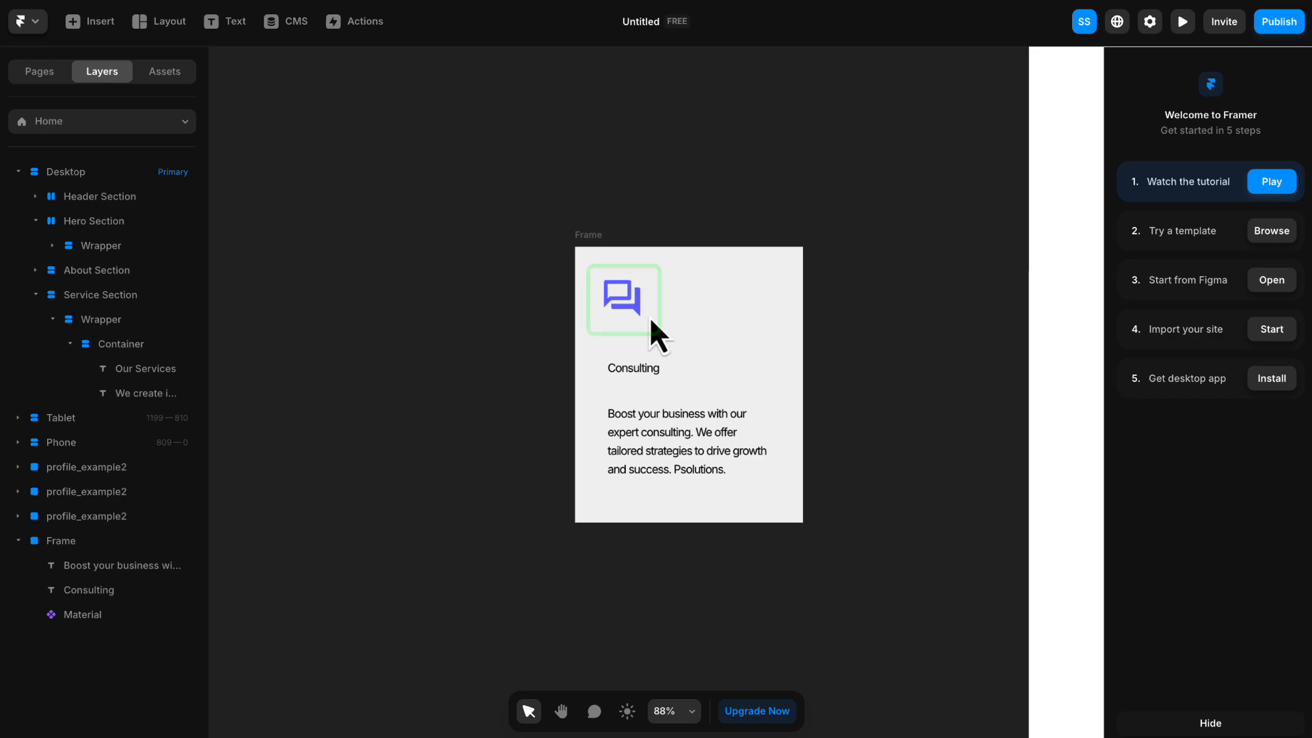
click(630, 295)
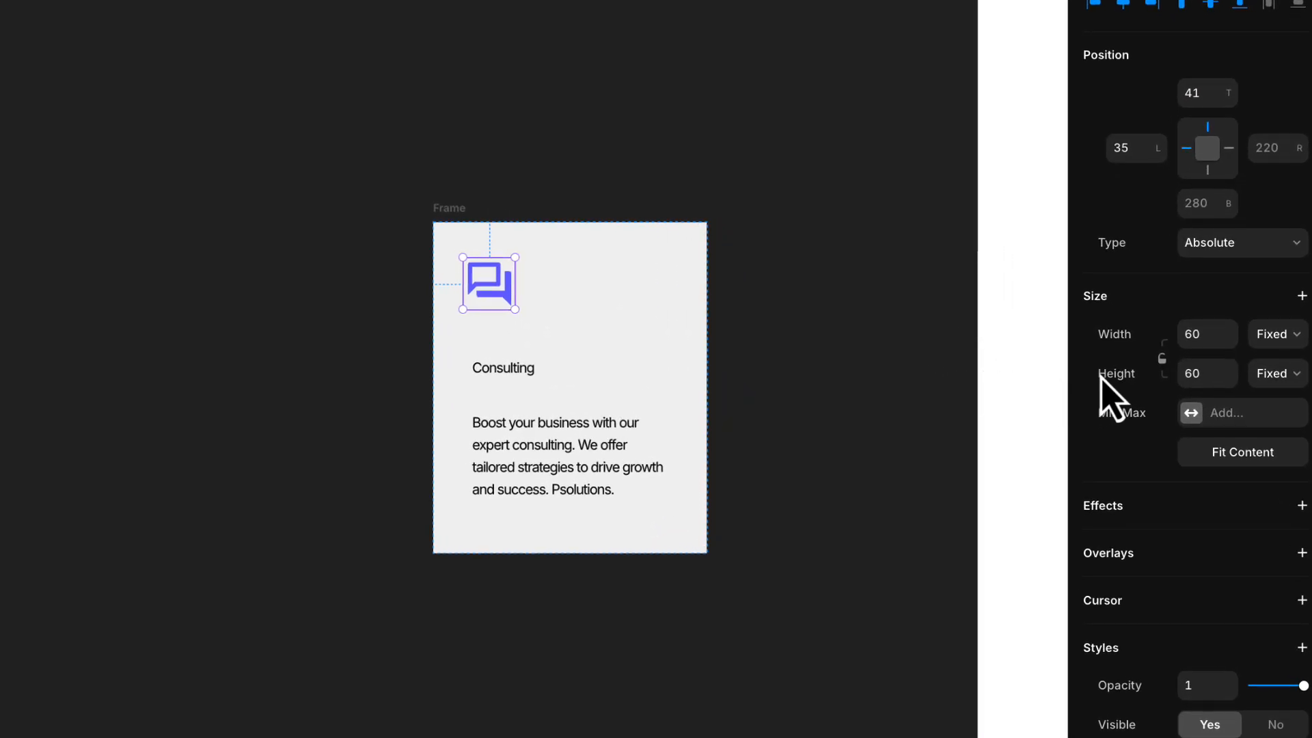
click(1162, 359)
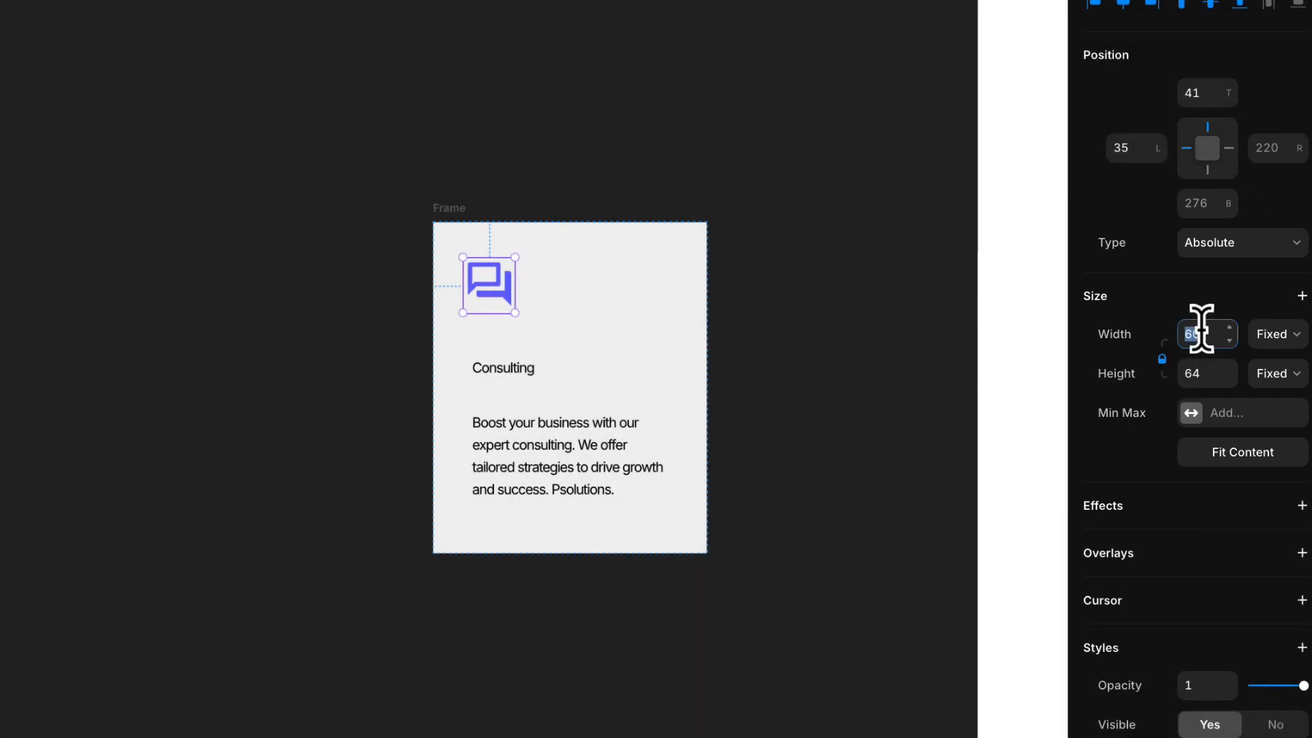
key(Return)
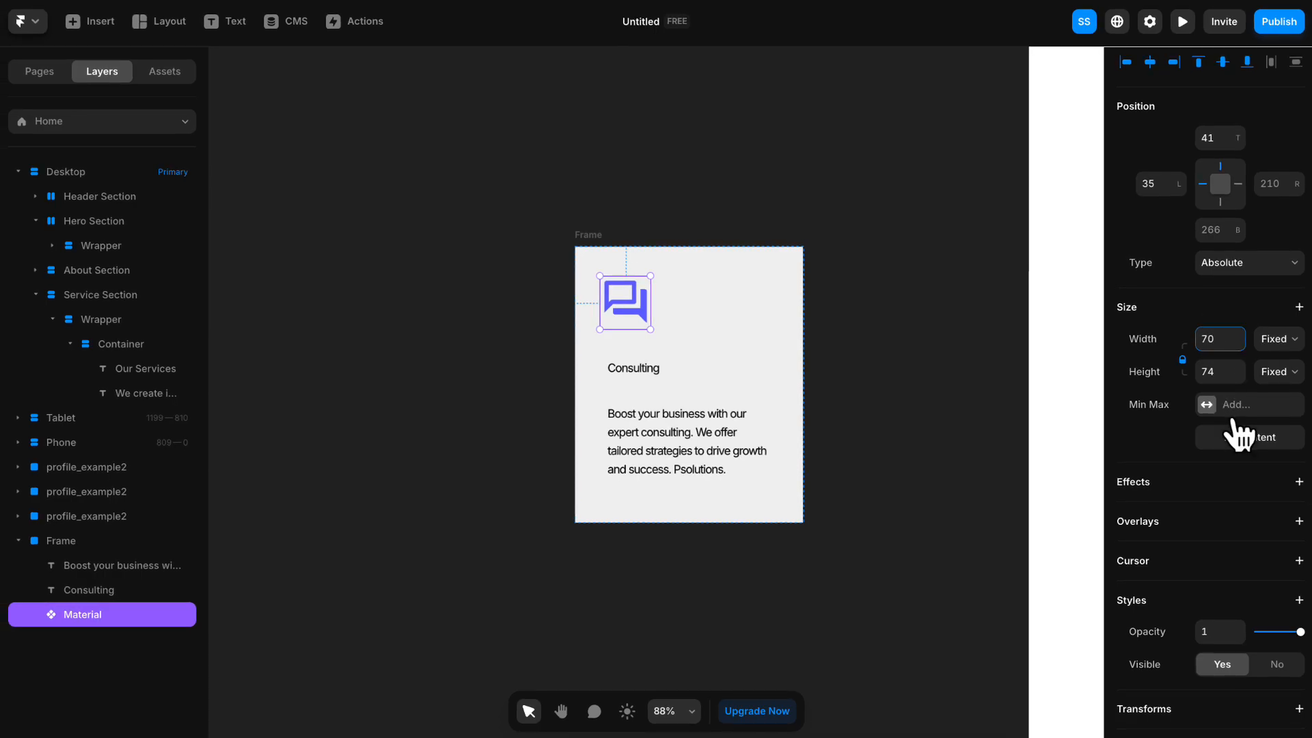
- Apply the Primary color style to the Forum icon
scroll(1233, 432, down, 5)
click(1242, 602)
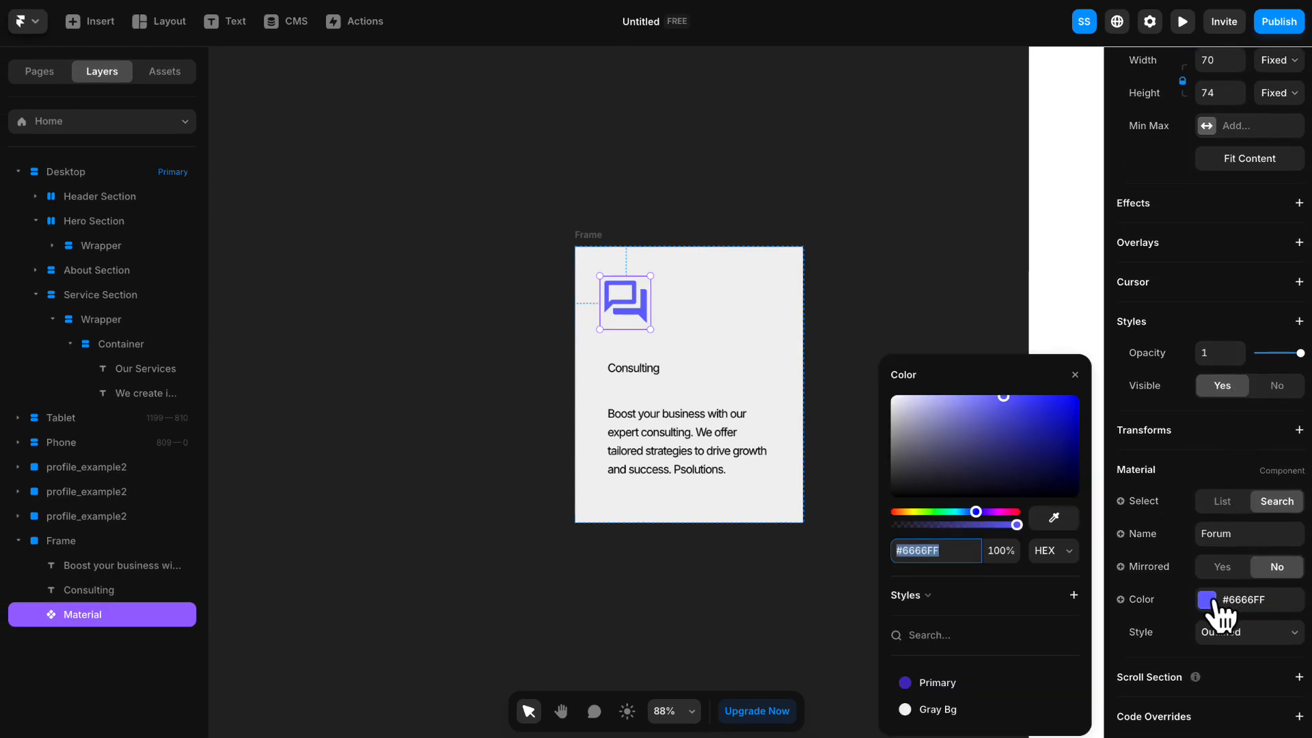
click(947, 682)
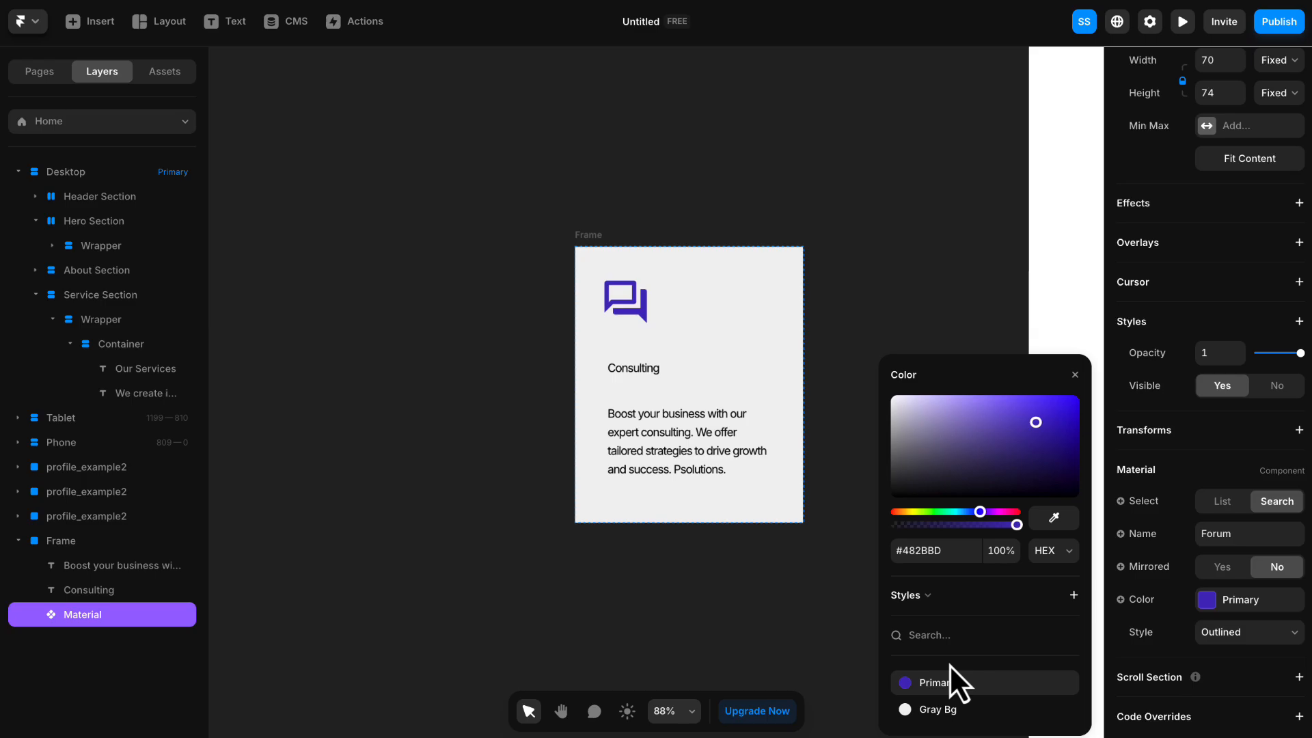
click(1075, 374)
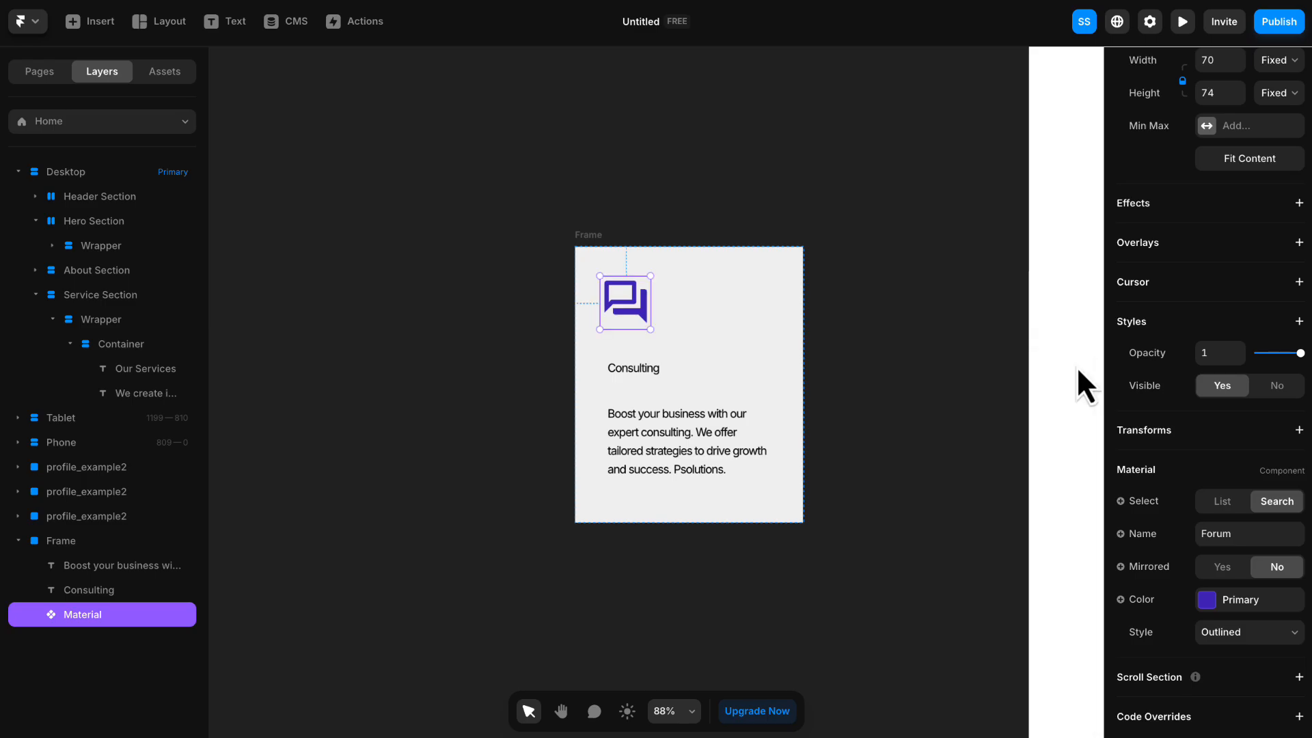
- Make the "Consulting" title in the card Bold with a font size of 24 pixels
click(638, 367)
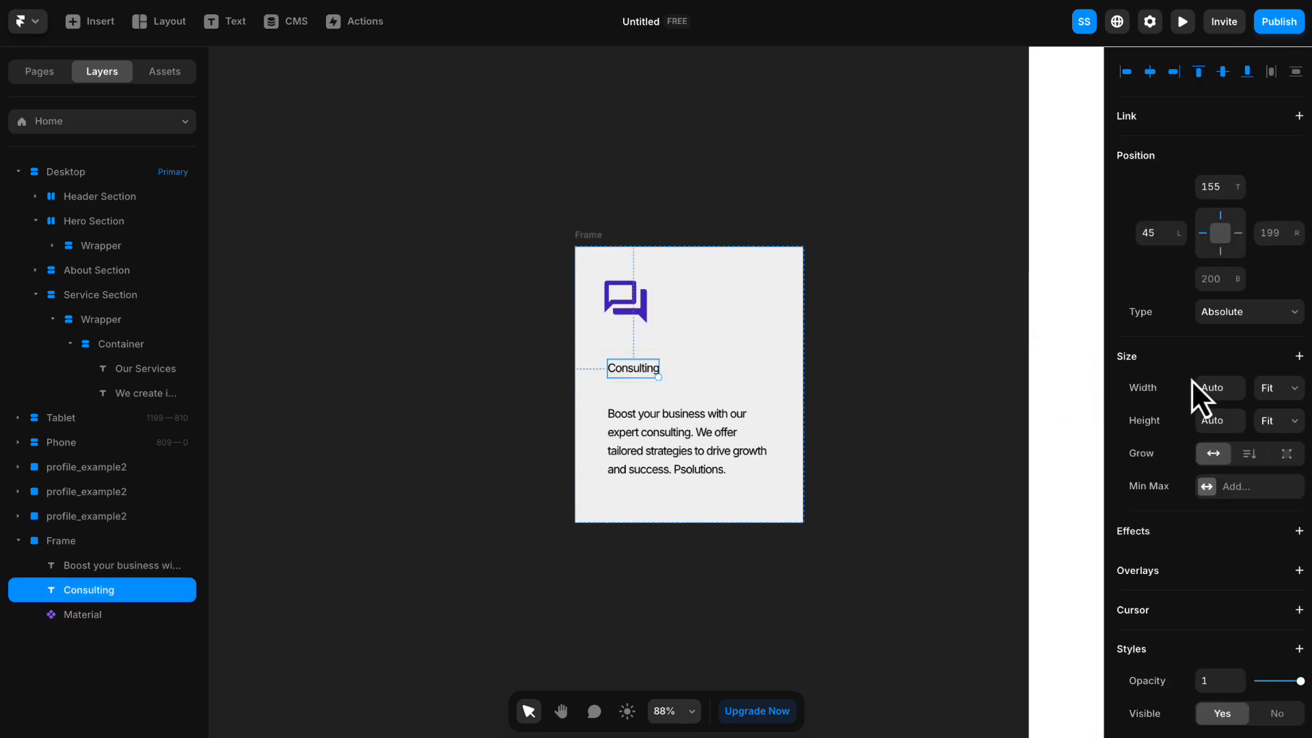
scroll(1196, 390, down, 8)
click(1217, 359)
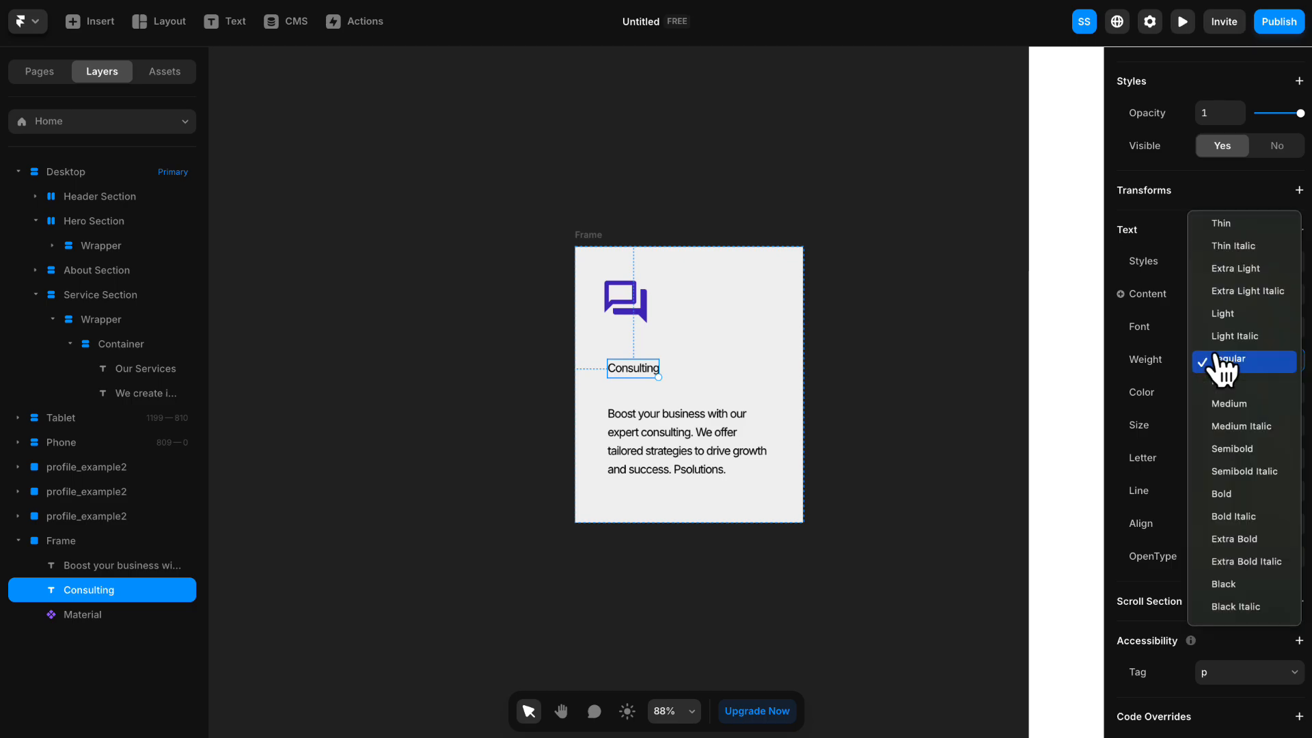
click(1223, 493)
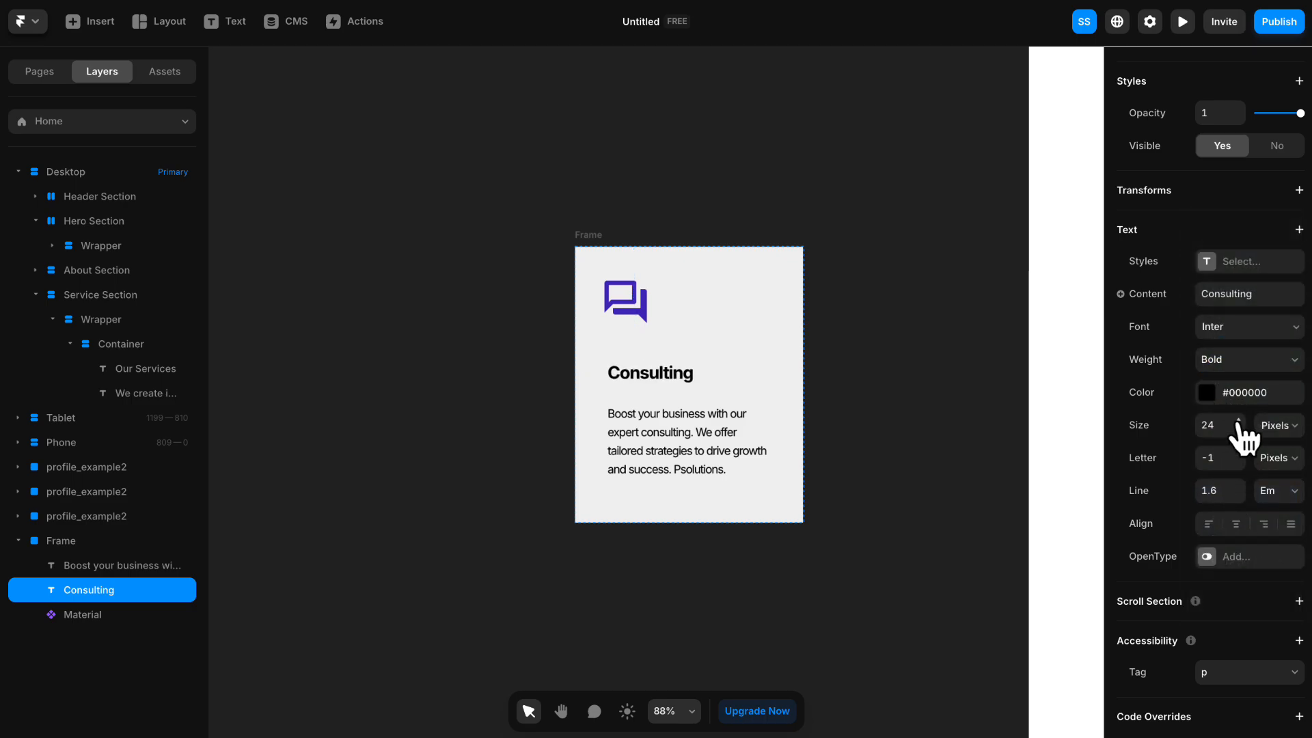
- Set the weight of the card's description text below "Consulting" to Medium
click(723, 432)
scroll(1169, 417, down, 10)
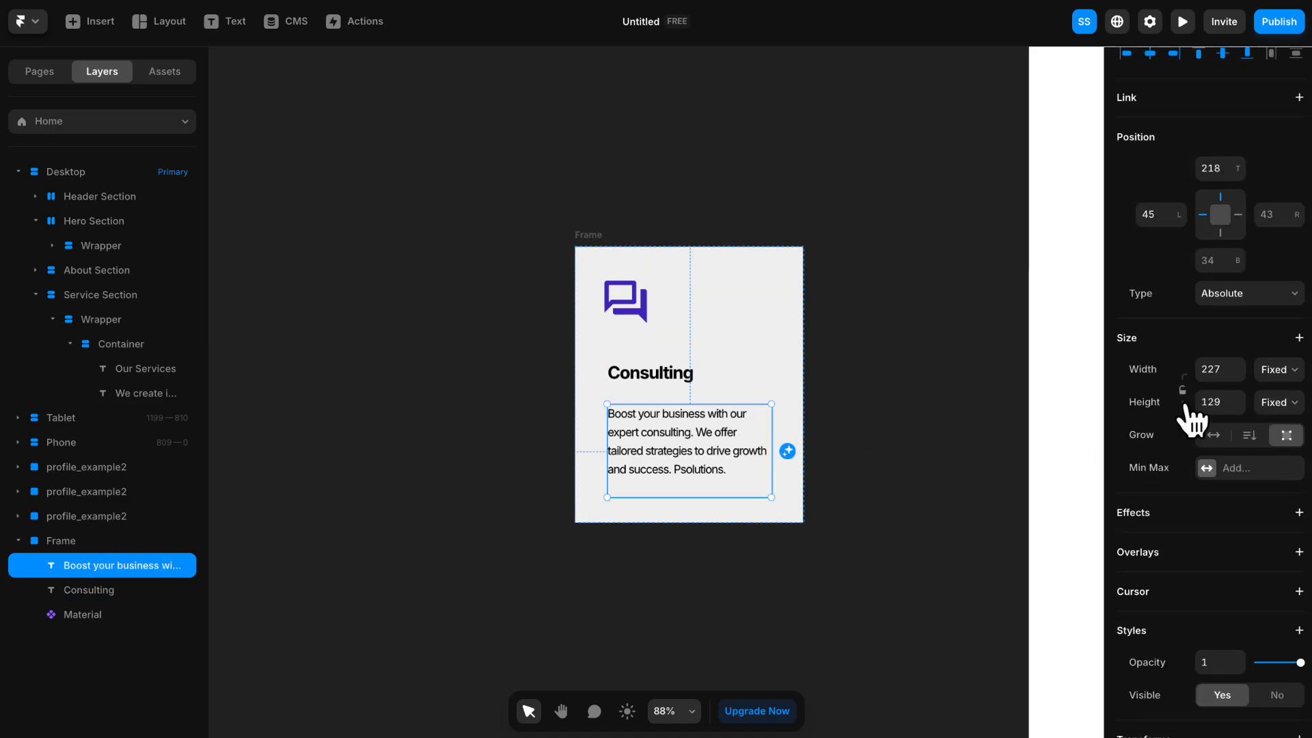
click(1227, 330)
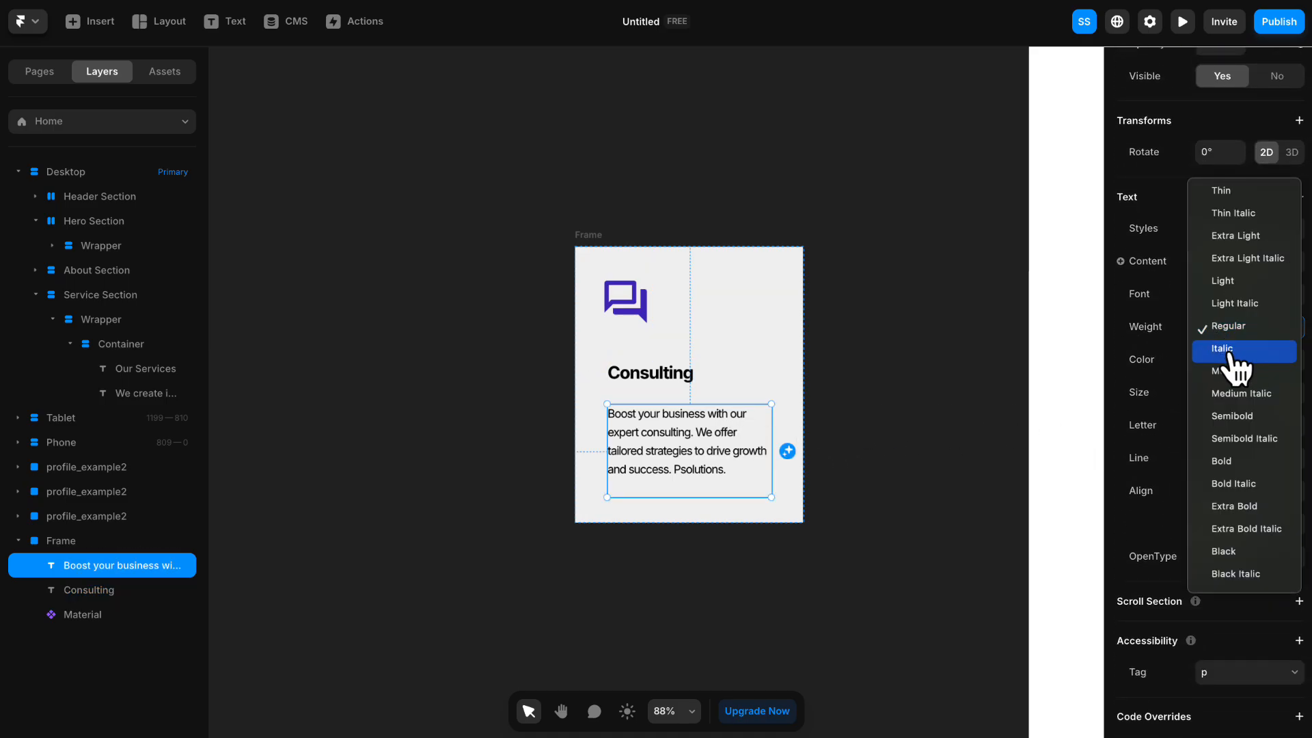
click(1229, 374)
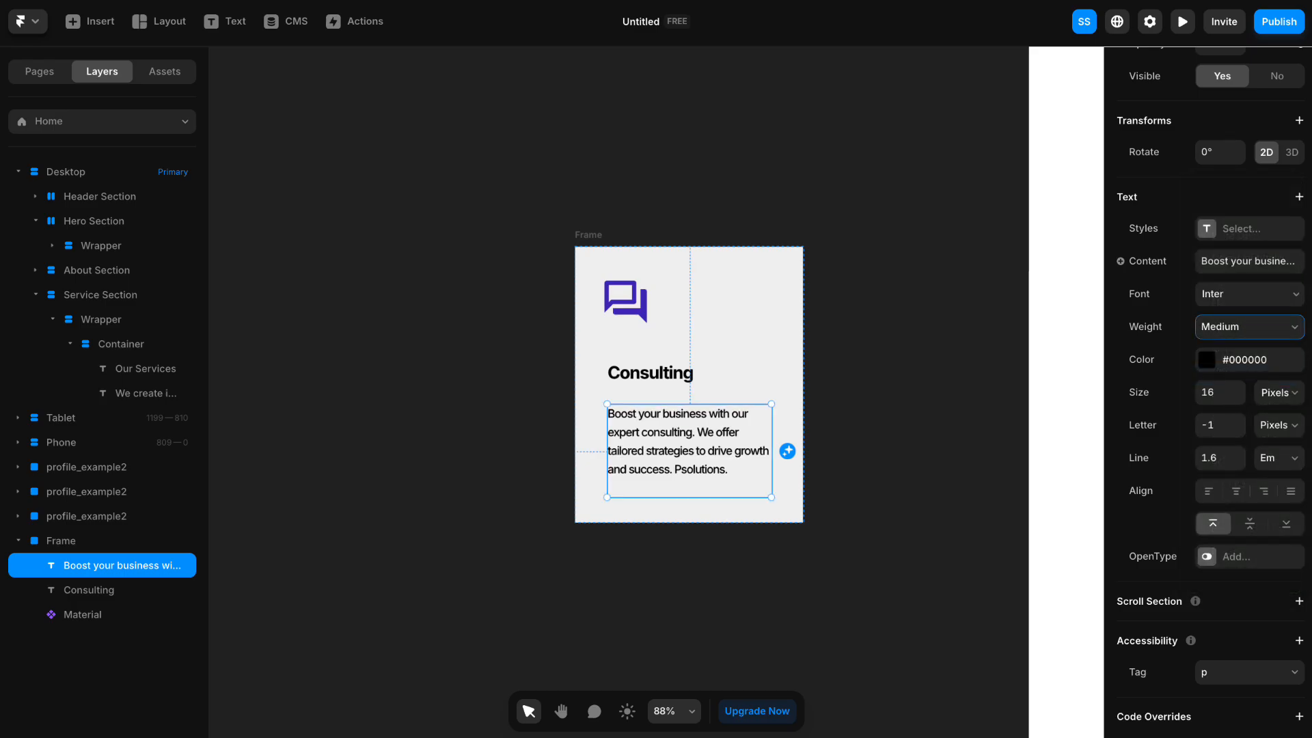
- Move the gray card frame slightly upward on the canvas and turn it into a vertical stack by adding a layout
click(588, 234)
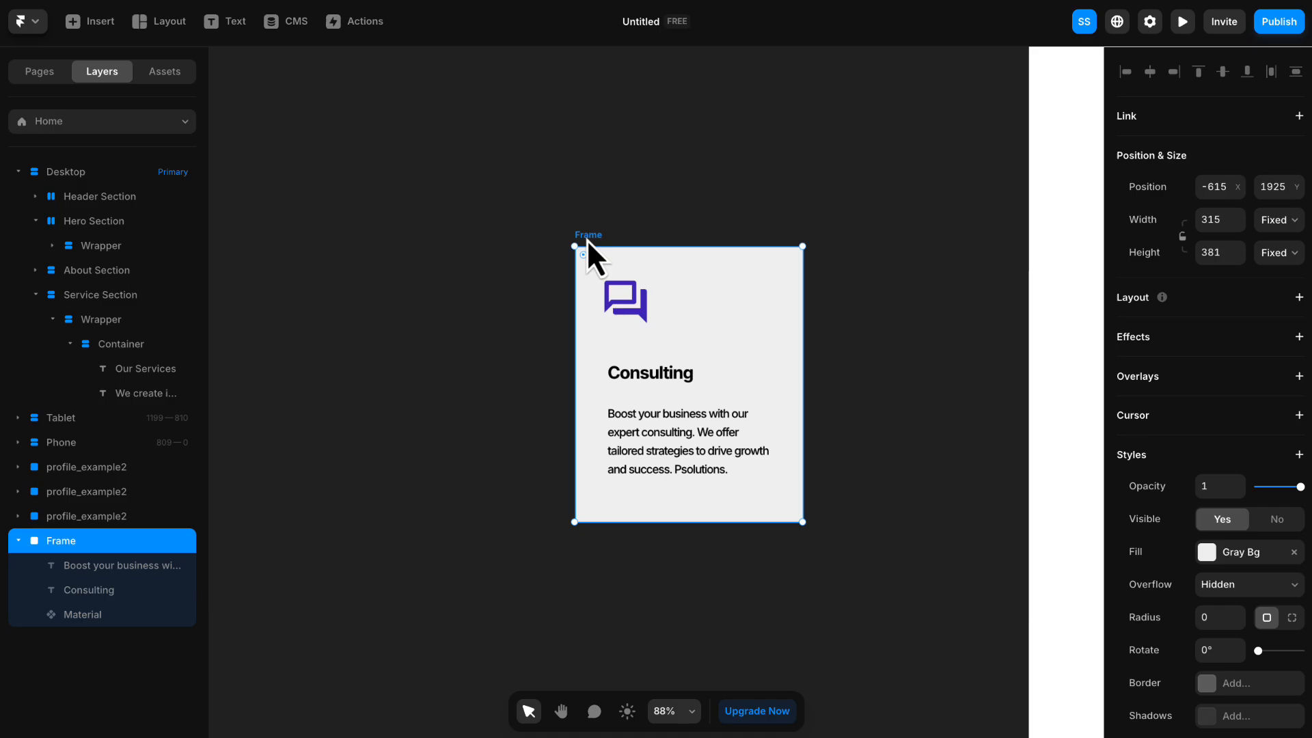
drag(587, 240, 577, 198)
click(488, 196)
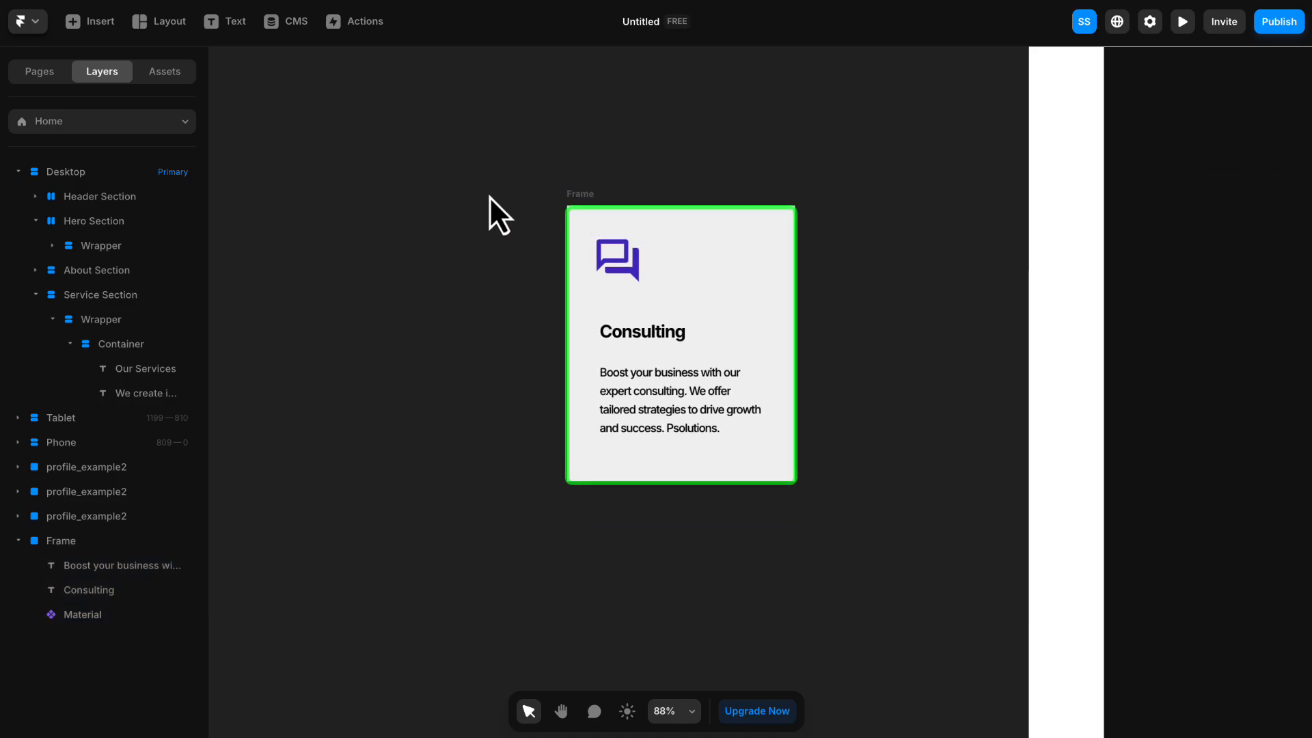
click(576, 197)
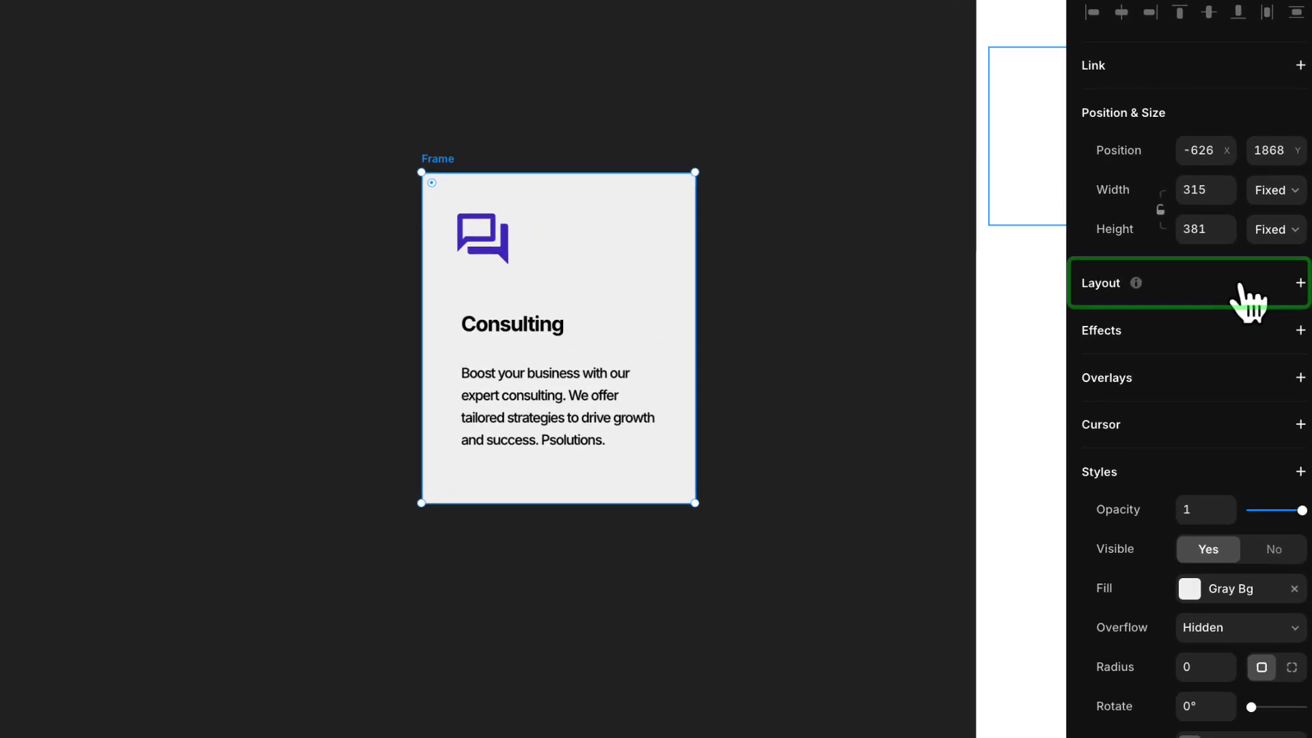
click(1301, 285)
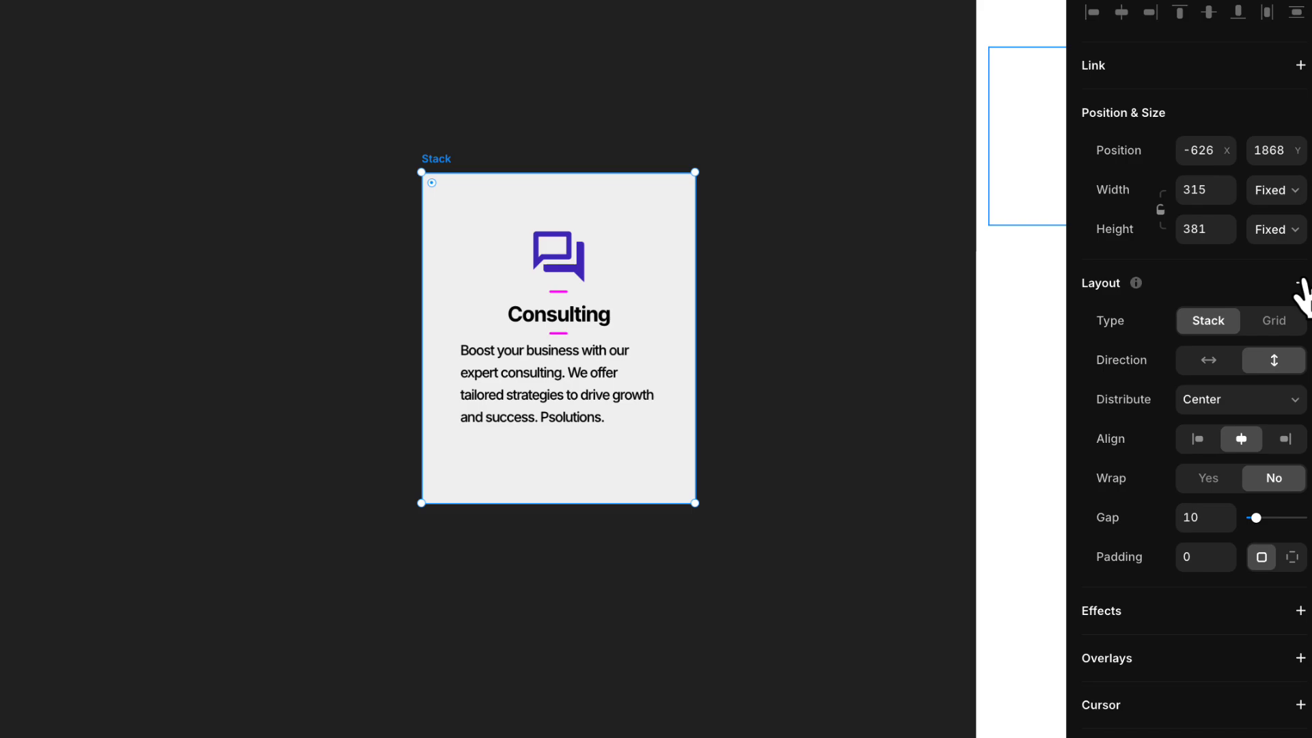
- Set the card stack to distribute from Start and align left, with a gap of 25 and padding of 35
click(1206, 400)
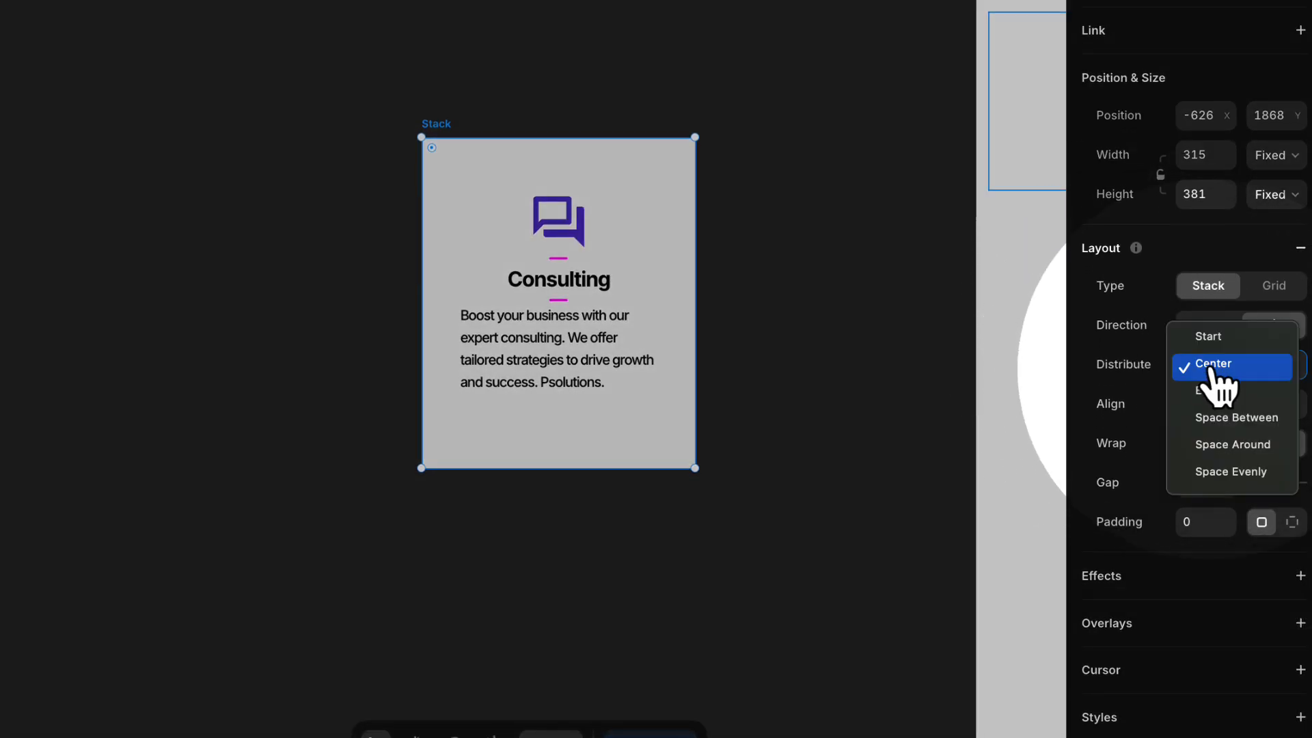
click(1224, 368)
click(1198, 406)
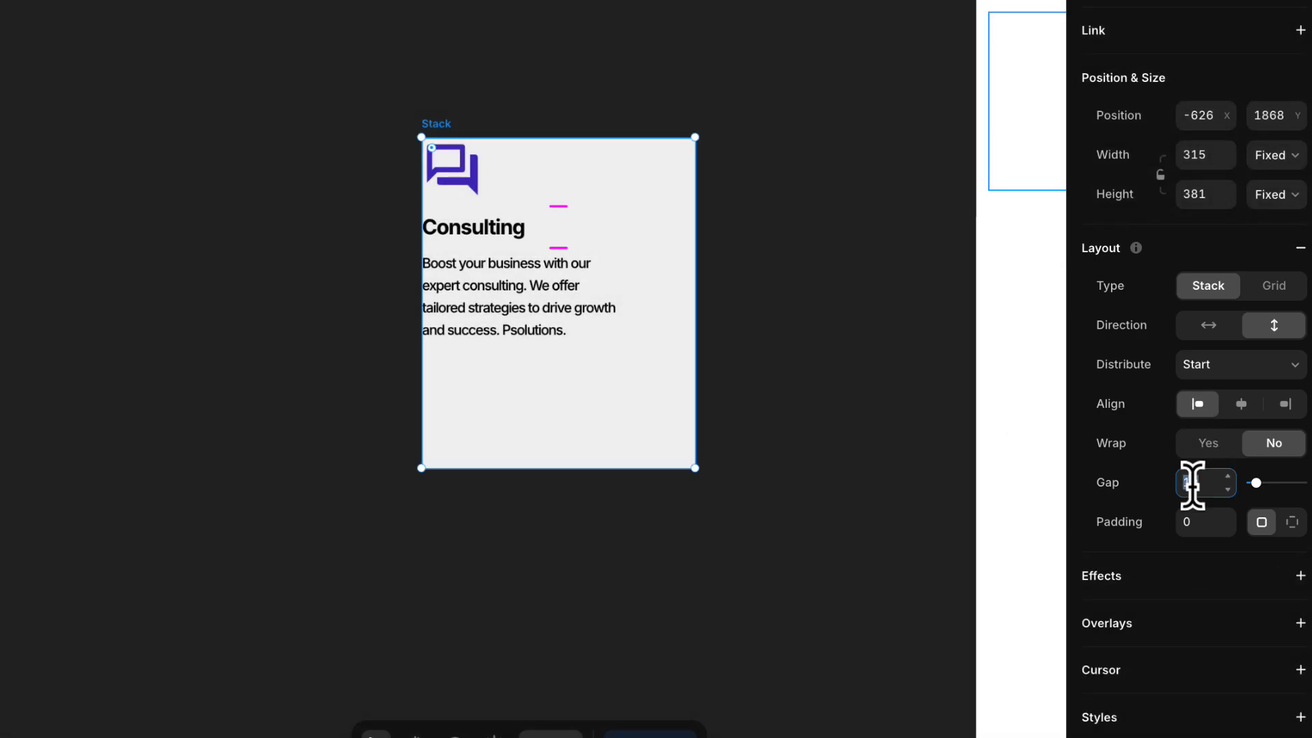
text(20)
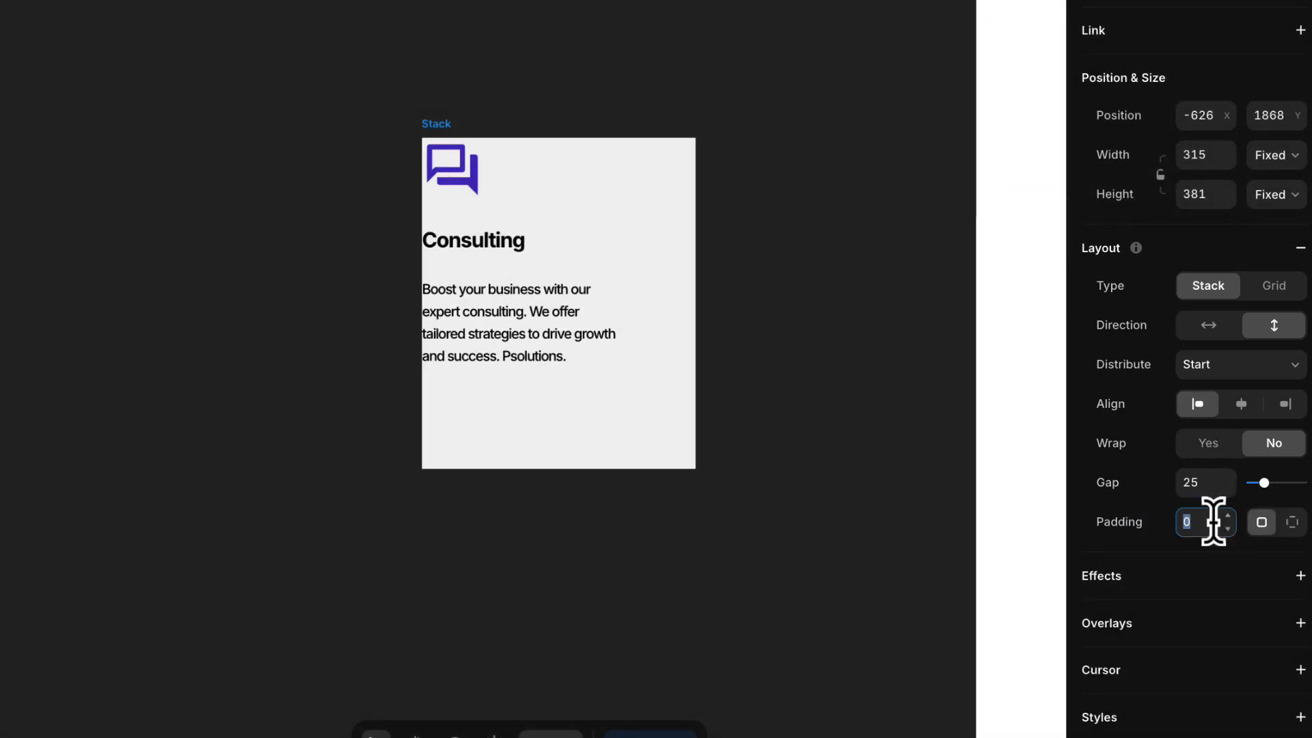
text(35)
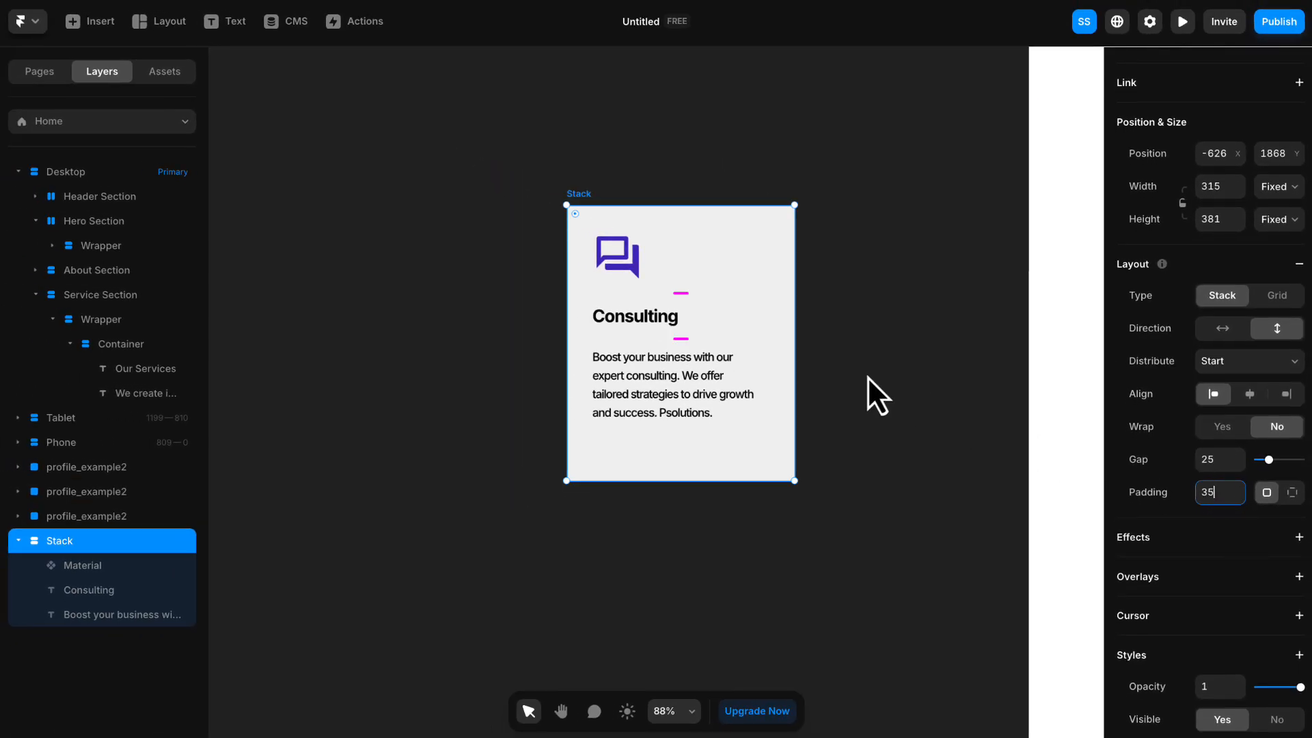
- Wrap the "Consulting" title and its description in a nested stack and align its contents left
click(622, 314)
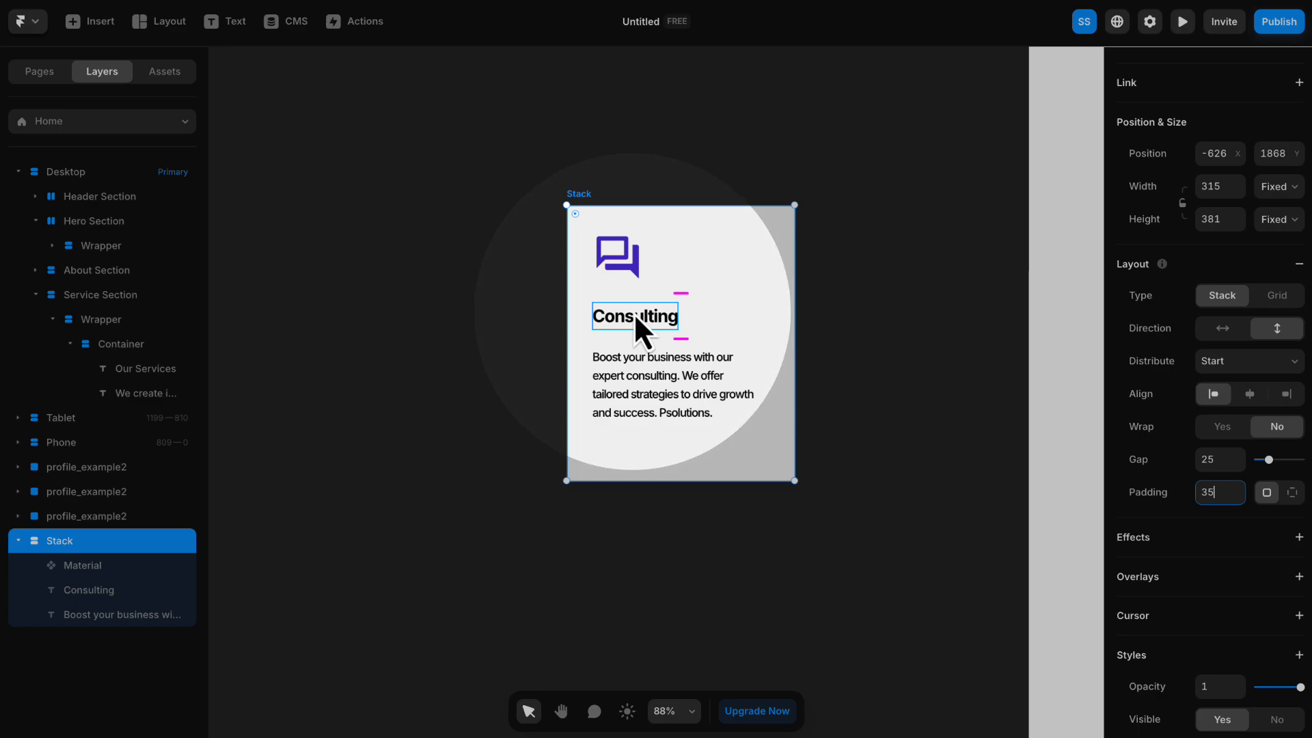
click(655, 320)
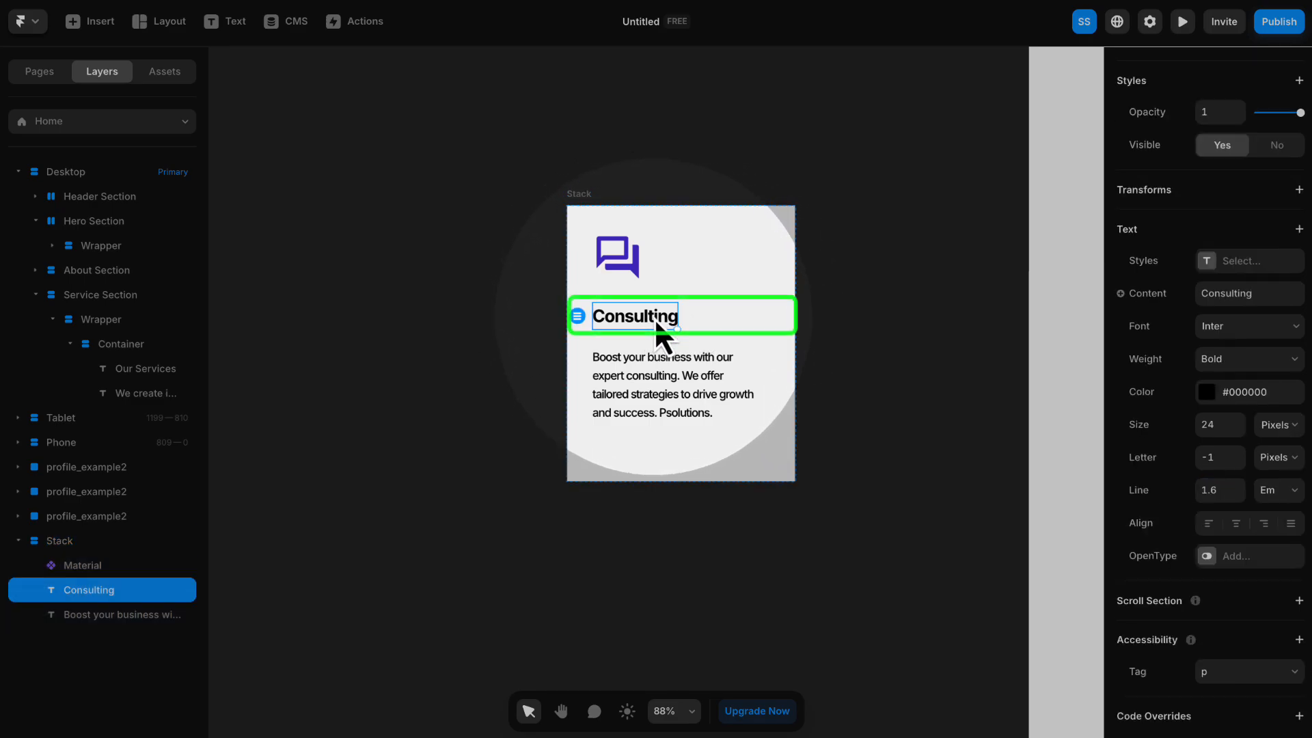
shift+click(661, 364)
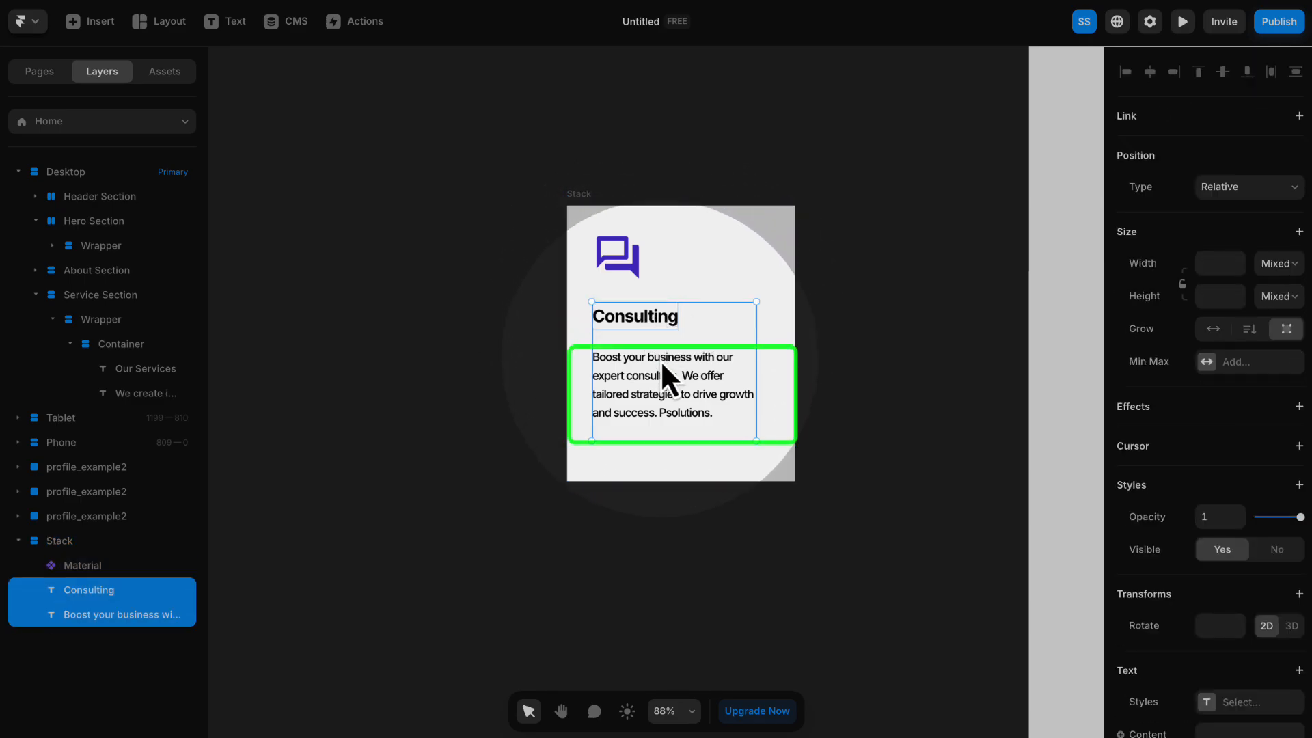
right_click(658, 319)
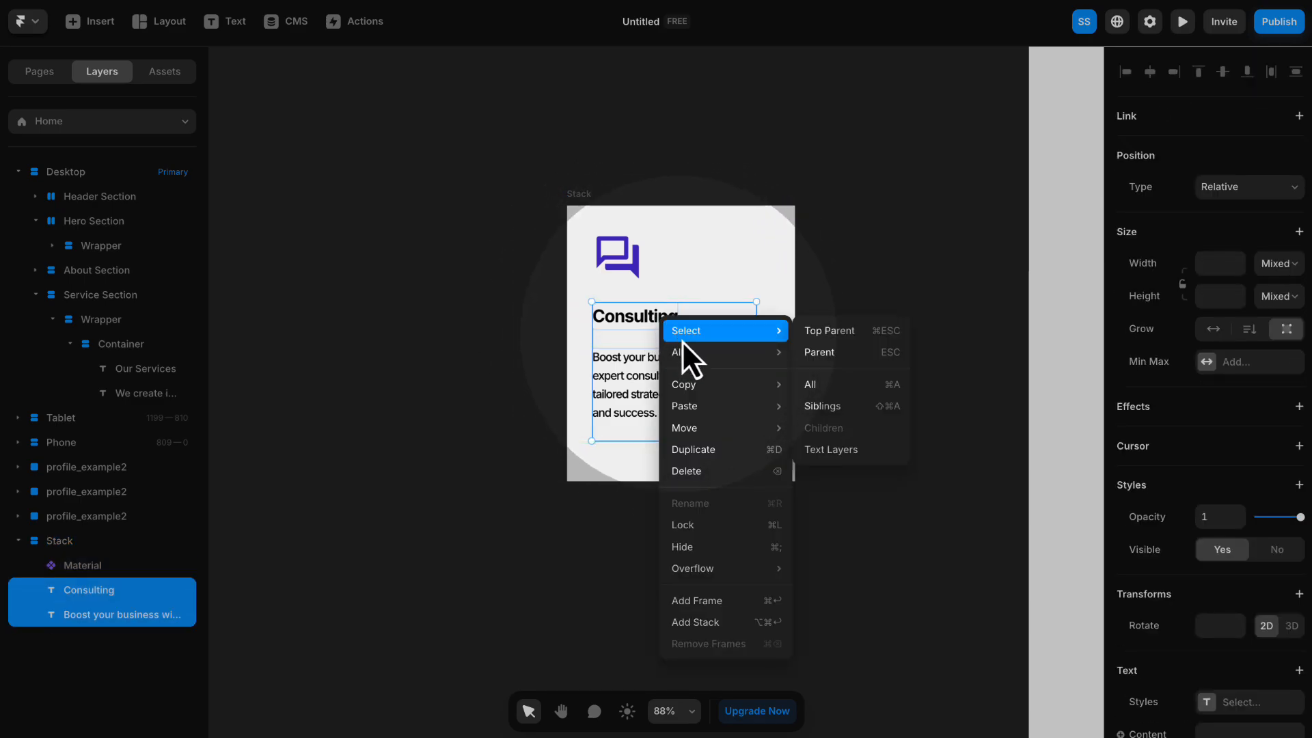
click(731, 622)
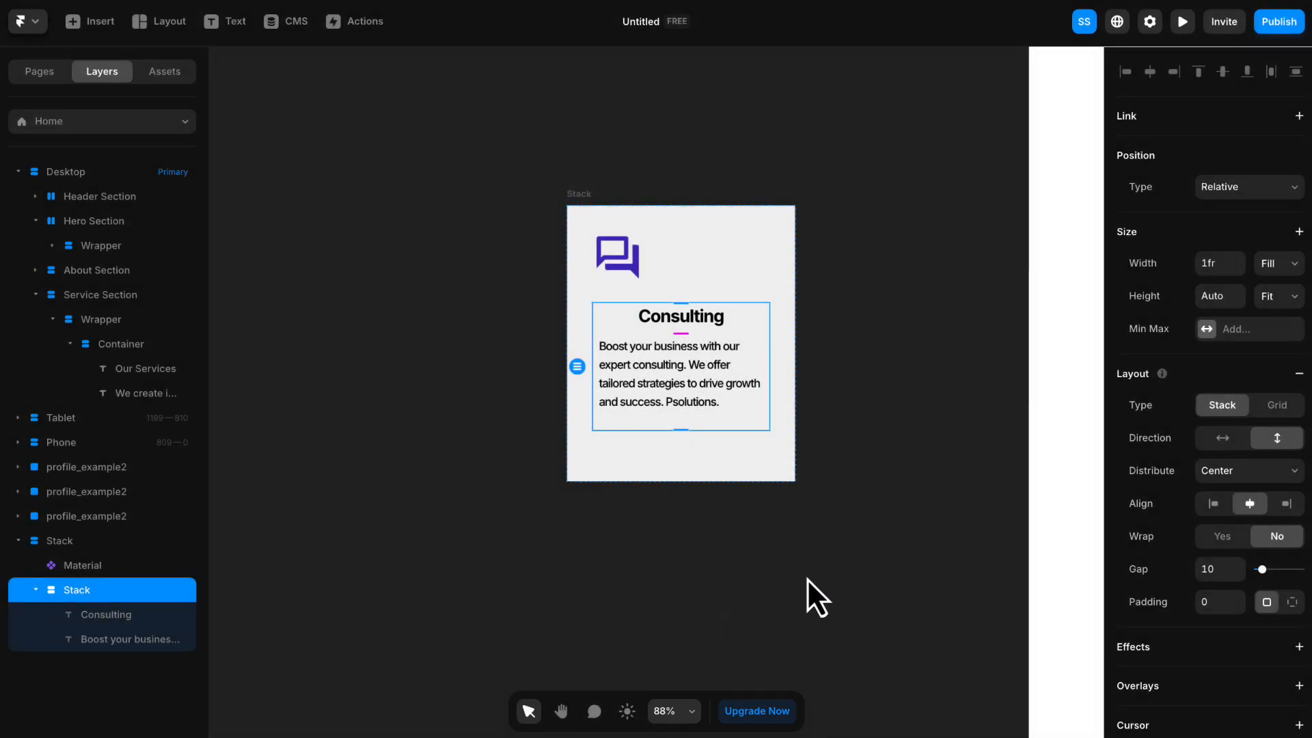
click(1213, 504)
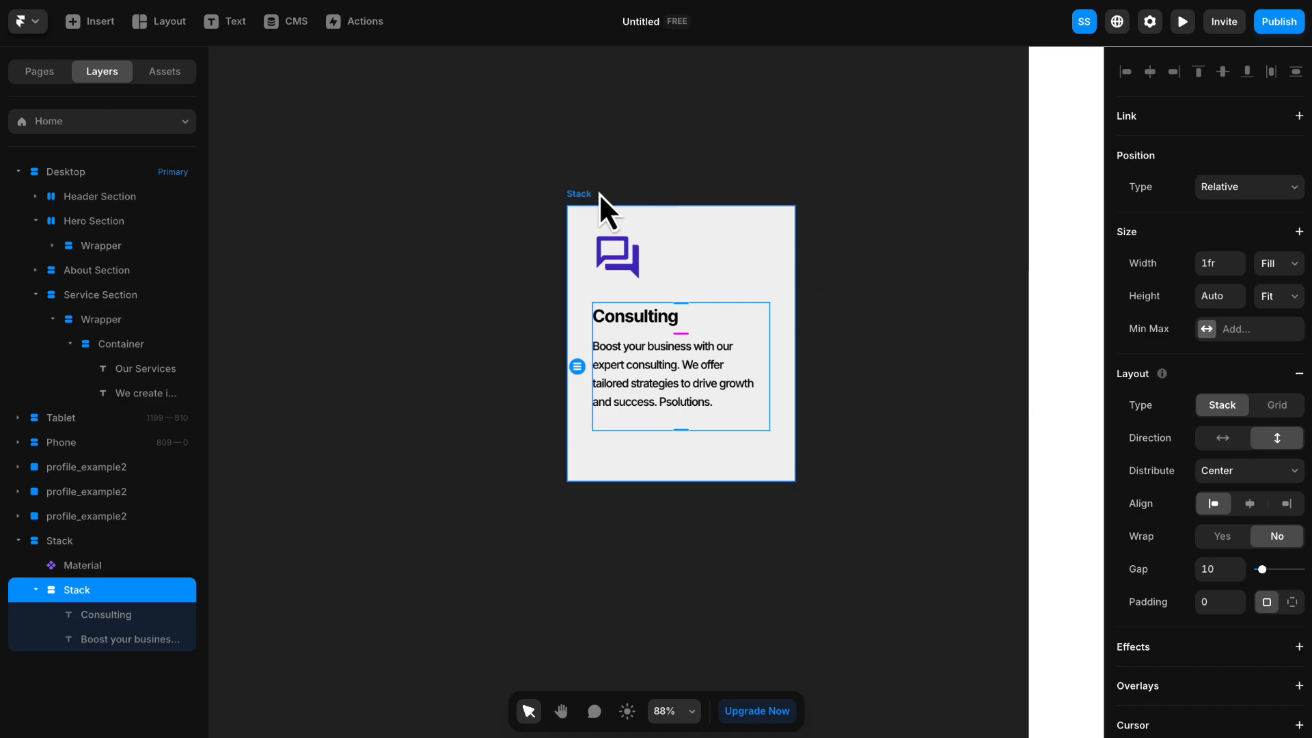
- Set the outer card stack's height to Fit and shift the card slightly left and down on the canvas
click(572, 194)
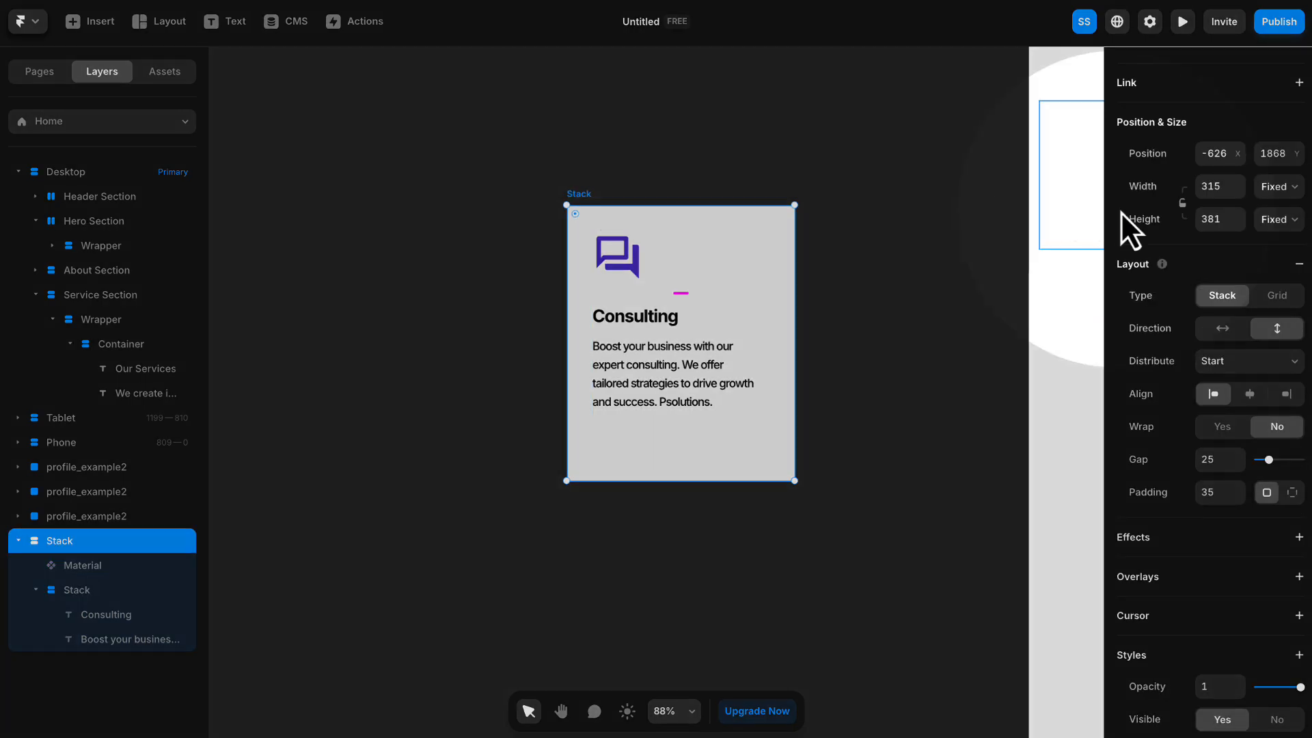
click(1275, 220)
click(1285, 287)
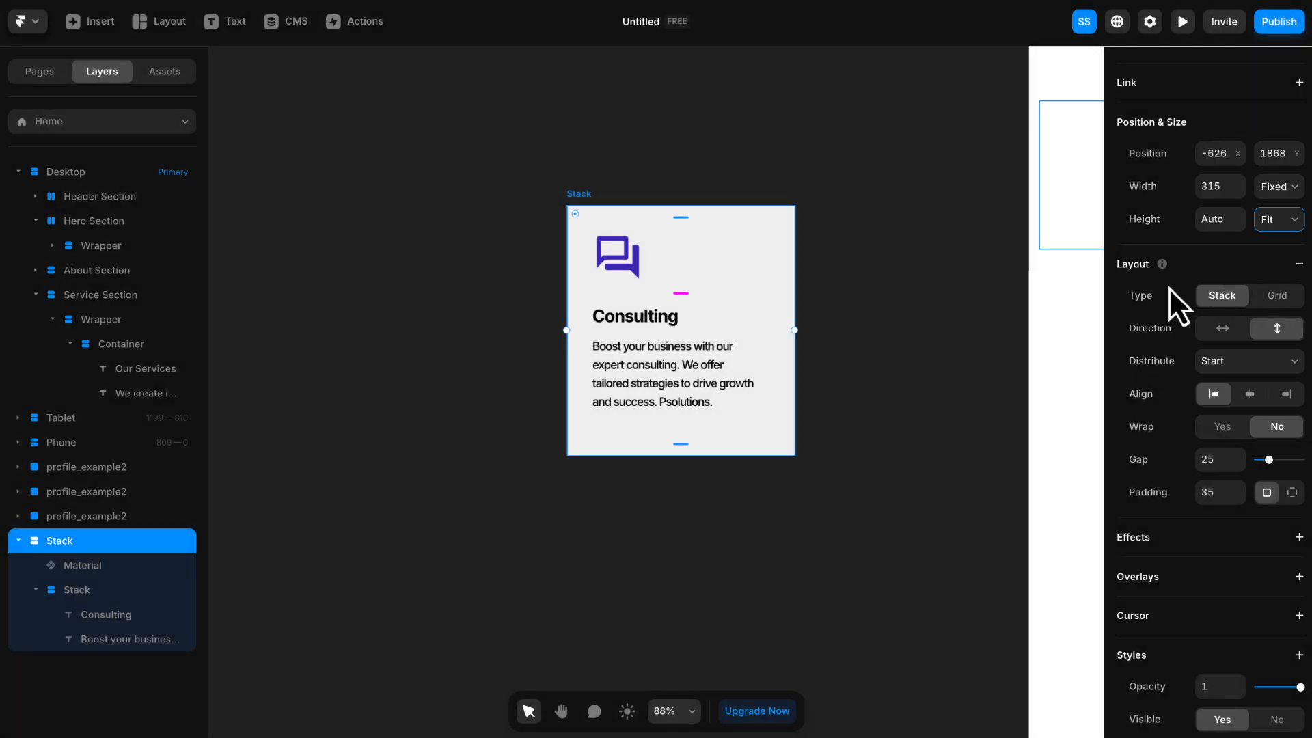
drag(683, 328, 664, 339)
scroll(664, 340, down, 1)
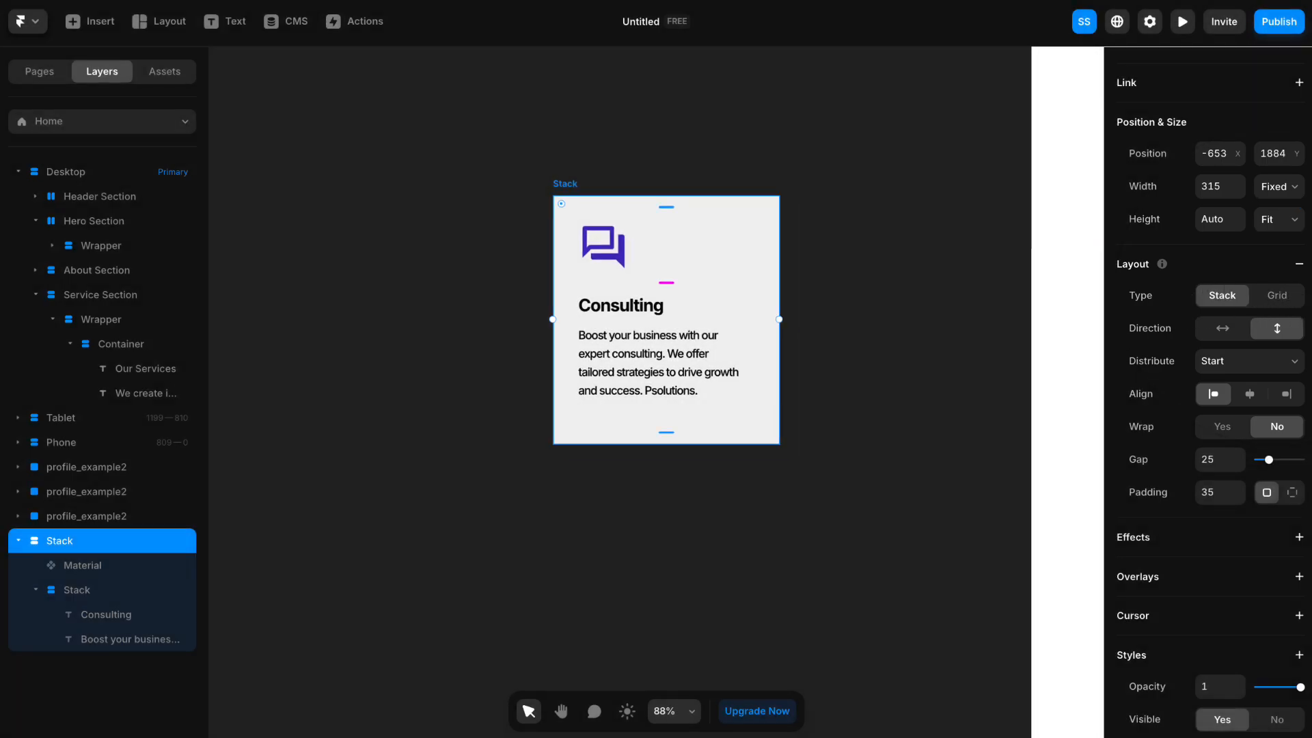
- Move the card stack into the Service Section's Wrapper, directly below the Container holding the "Our Services" heading
scroll(933, 225, down, 5)
key(h)
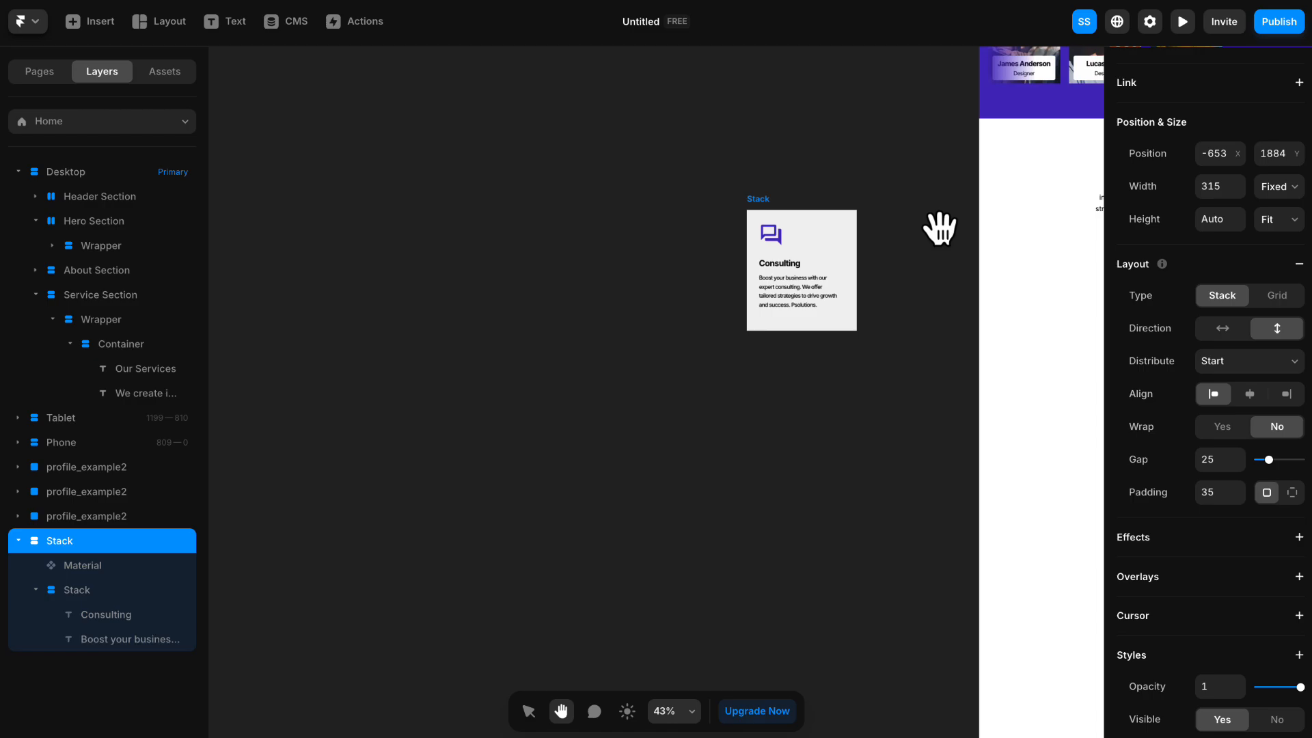
drag(937, 228, 682, 244)
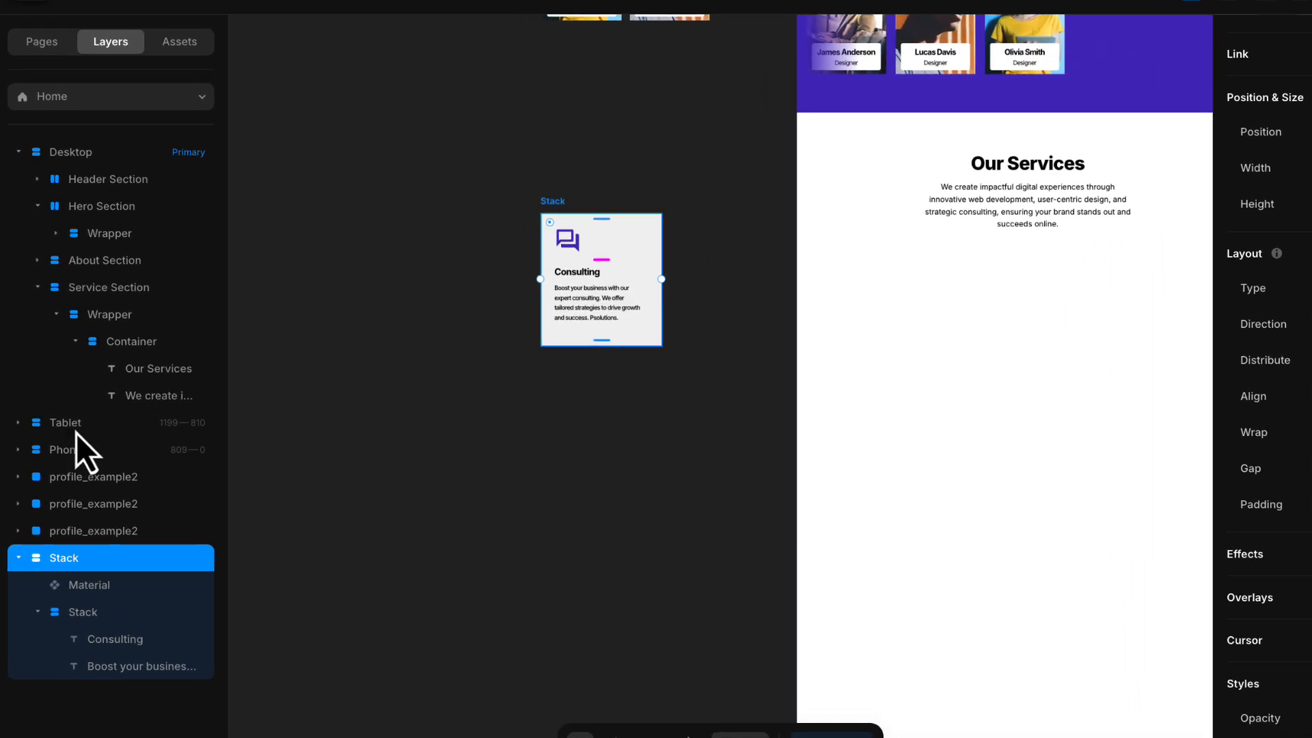
click(70, 344)
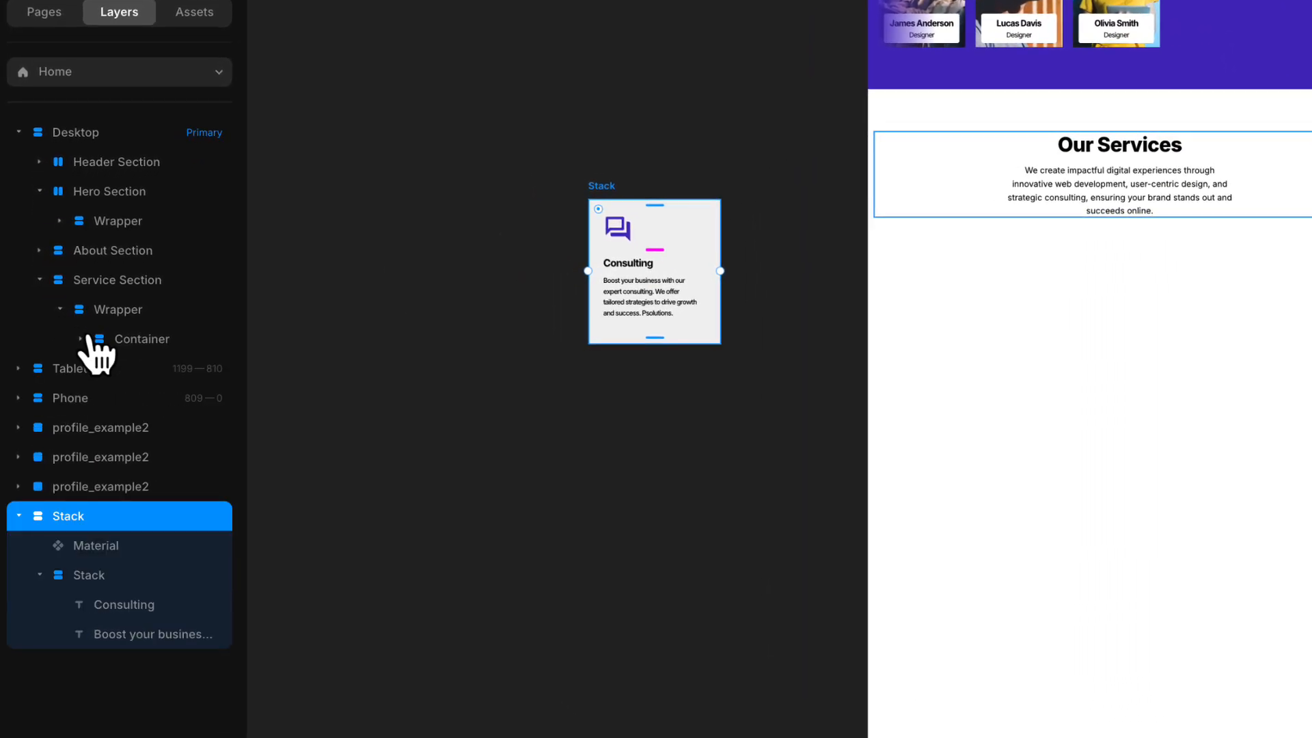
click(137, 337)
drag(76, 520, 143, 361)
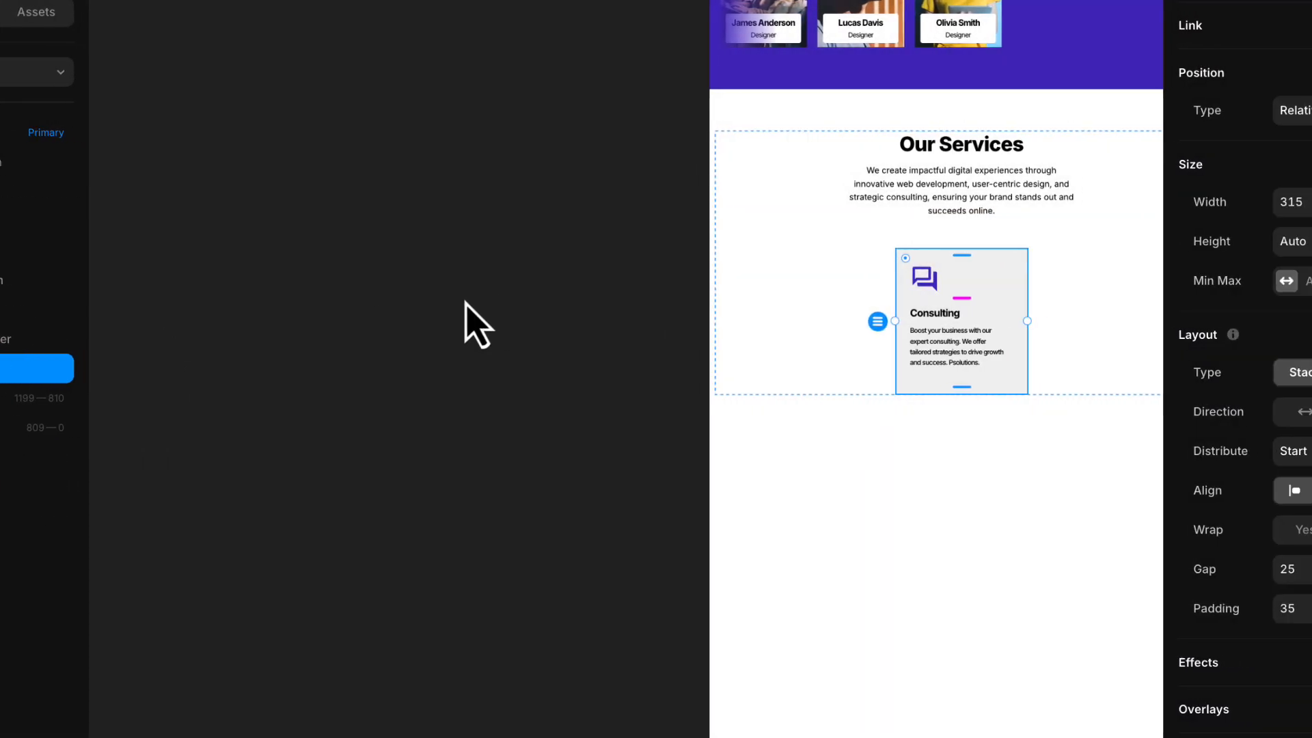
- Duplicate the Consulting card in the Our Services section three times to make four cards
click(792, 305)
drag(796, 305, 486, 320)
drag(235, 320, 183, 322)
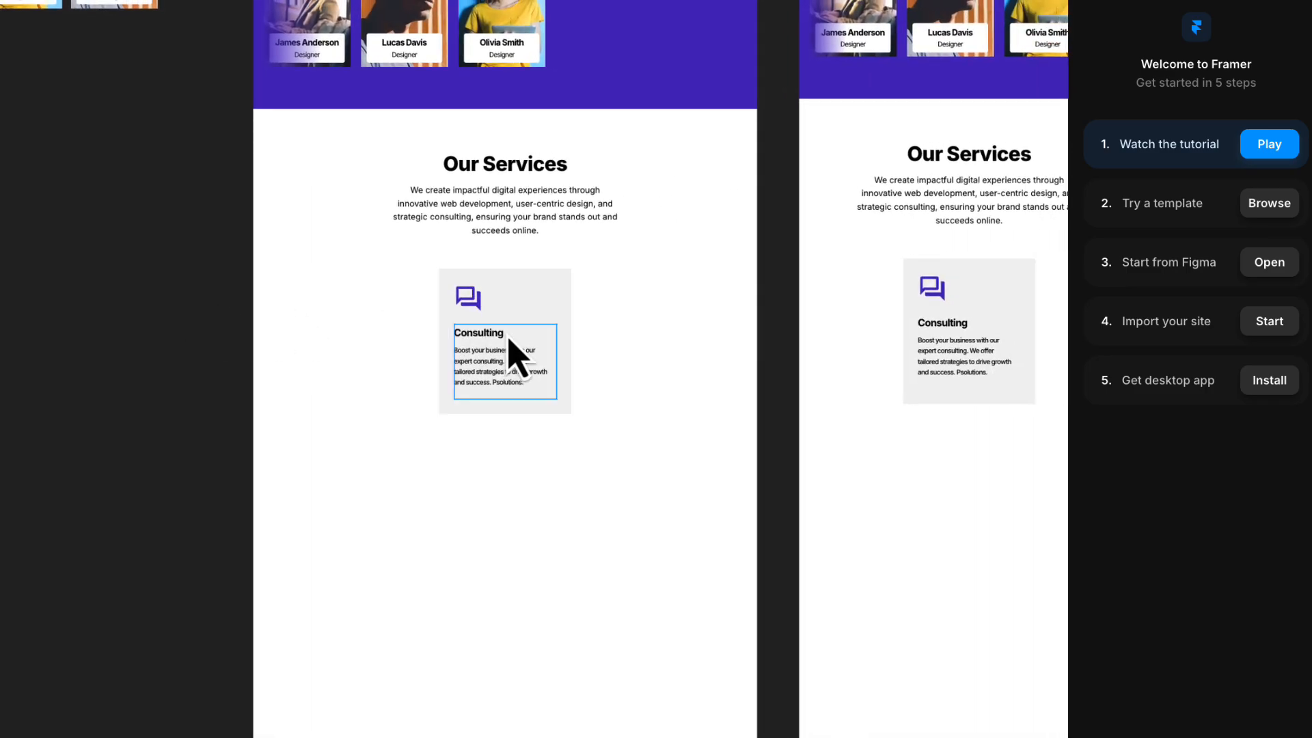
click(530, 287)
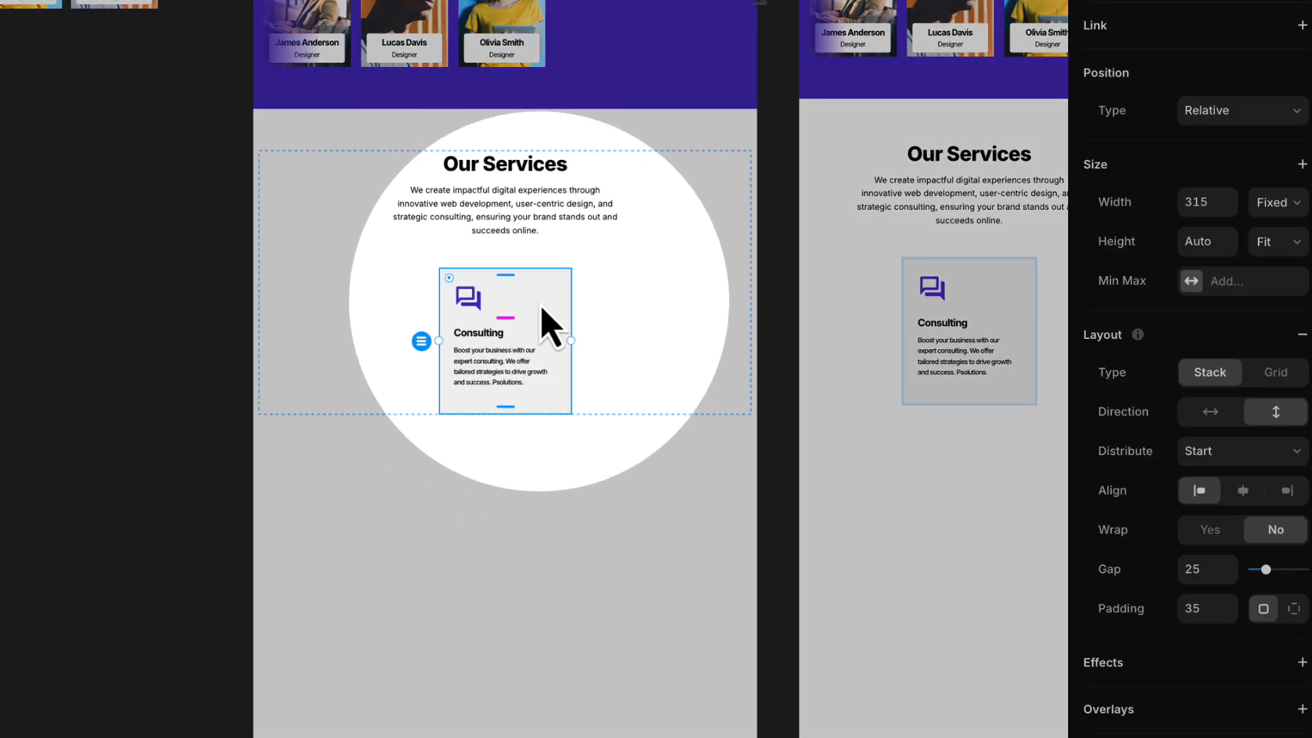
right_click(545, 316)
click(579, 527)
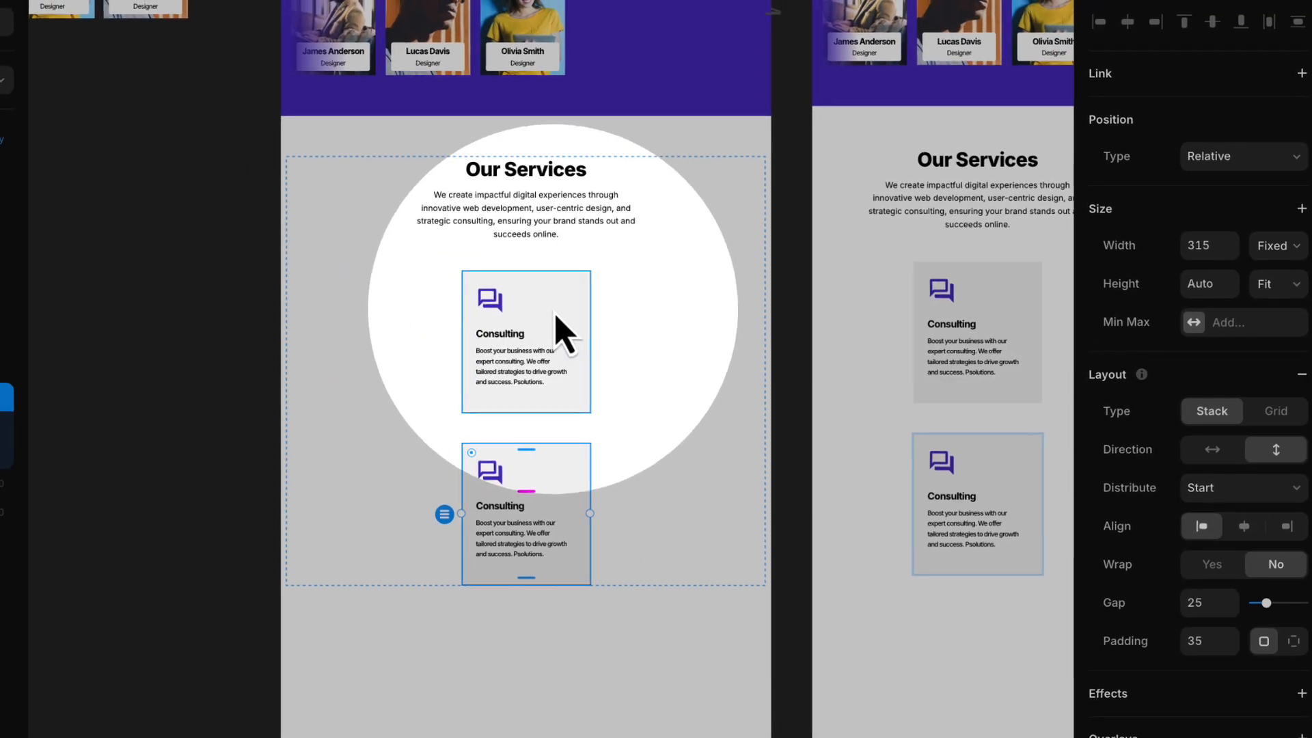
right_click(552, 311)
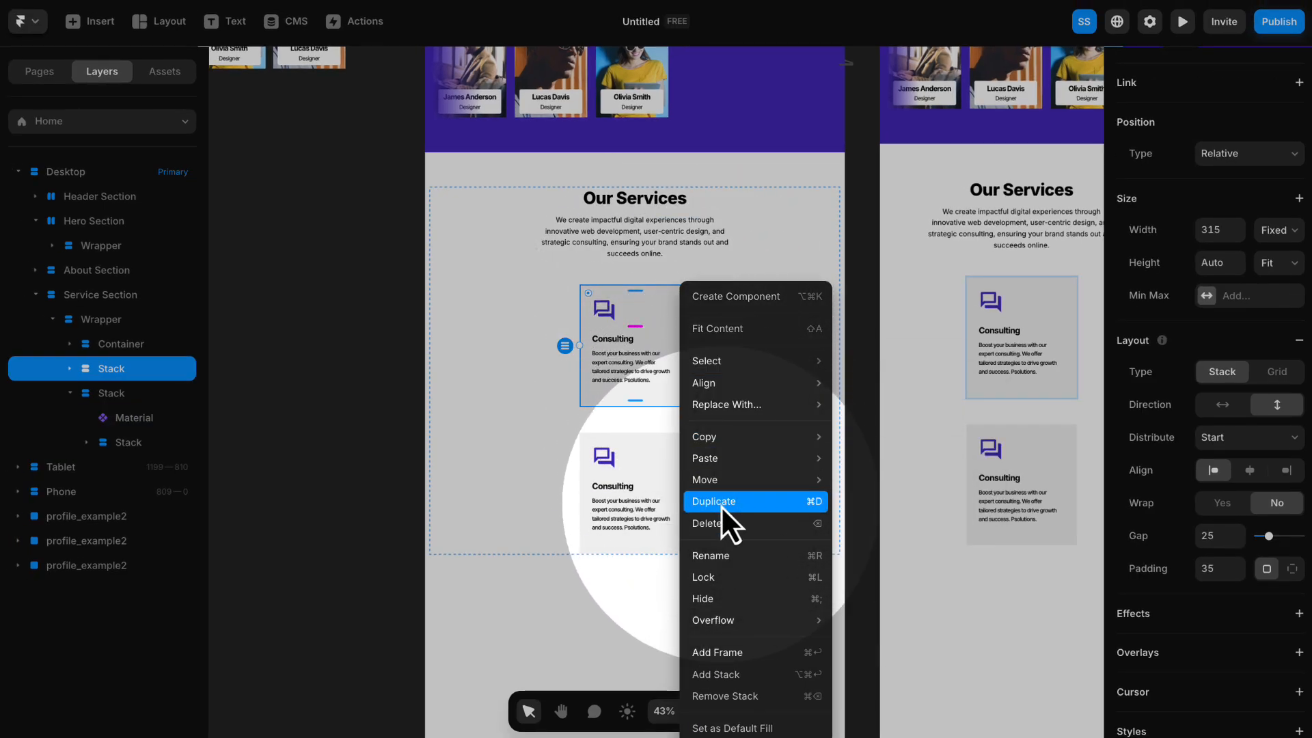
click(720, 506)
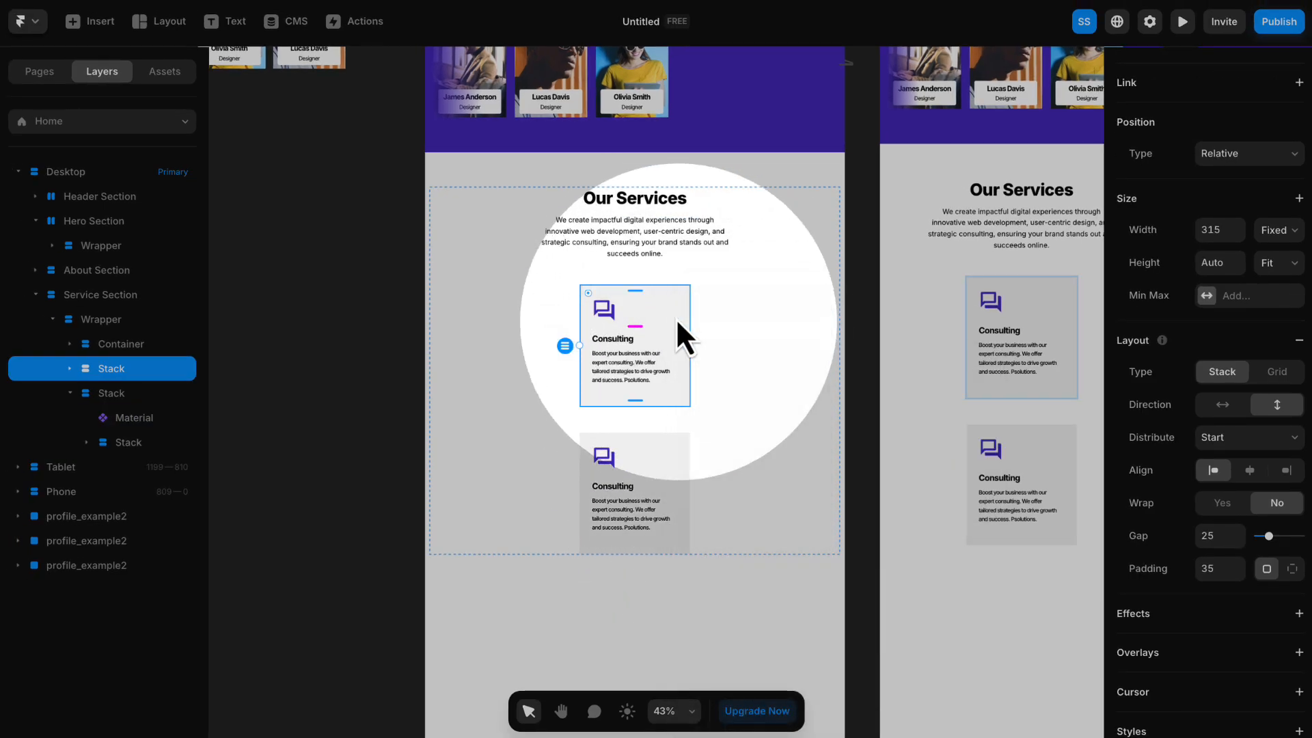
right_click(668, 309)
click(705, 498)
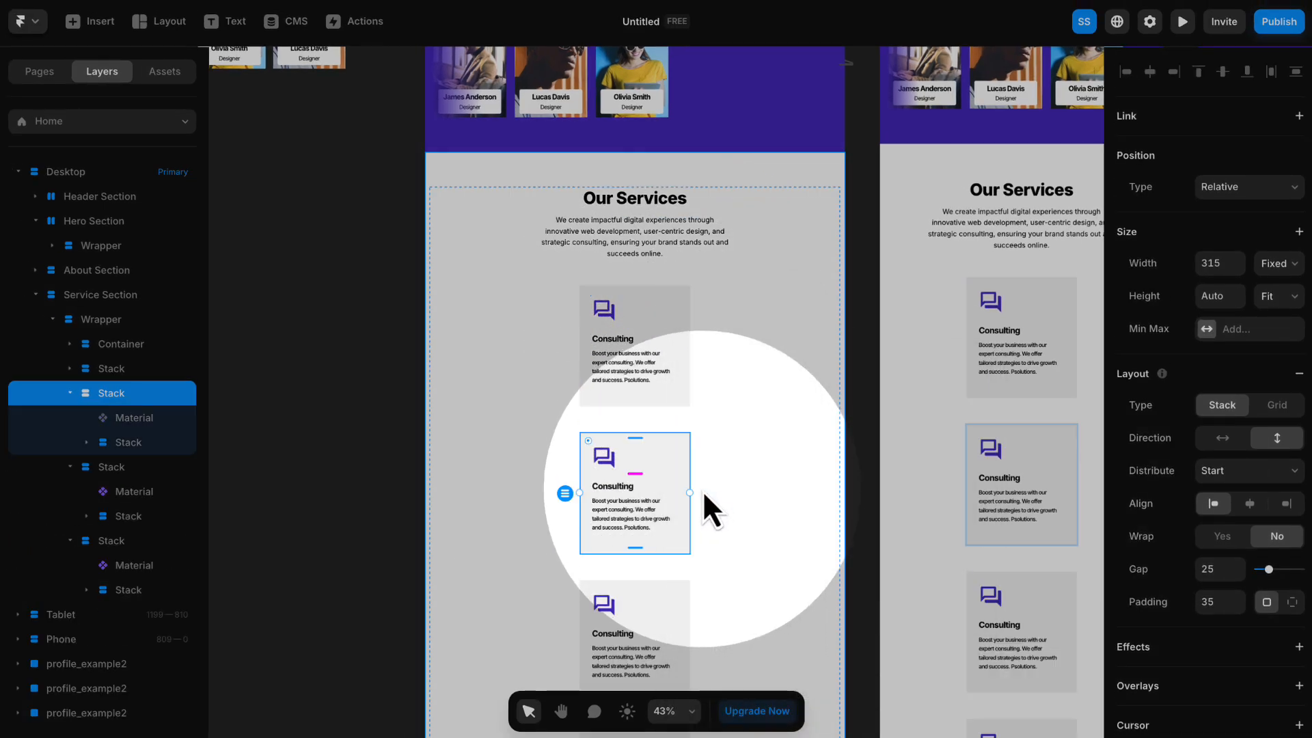
- Wrap the four Consulting cards in a new stack and change its layout type to Grid
scroll(637, 157, down, 3)
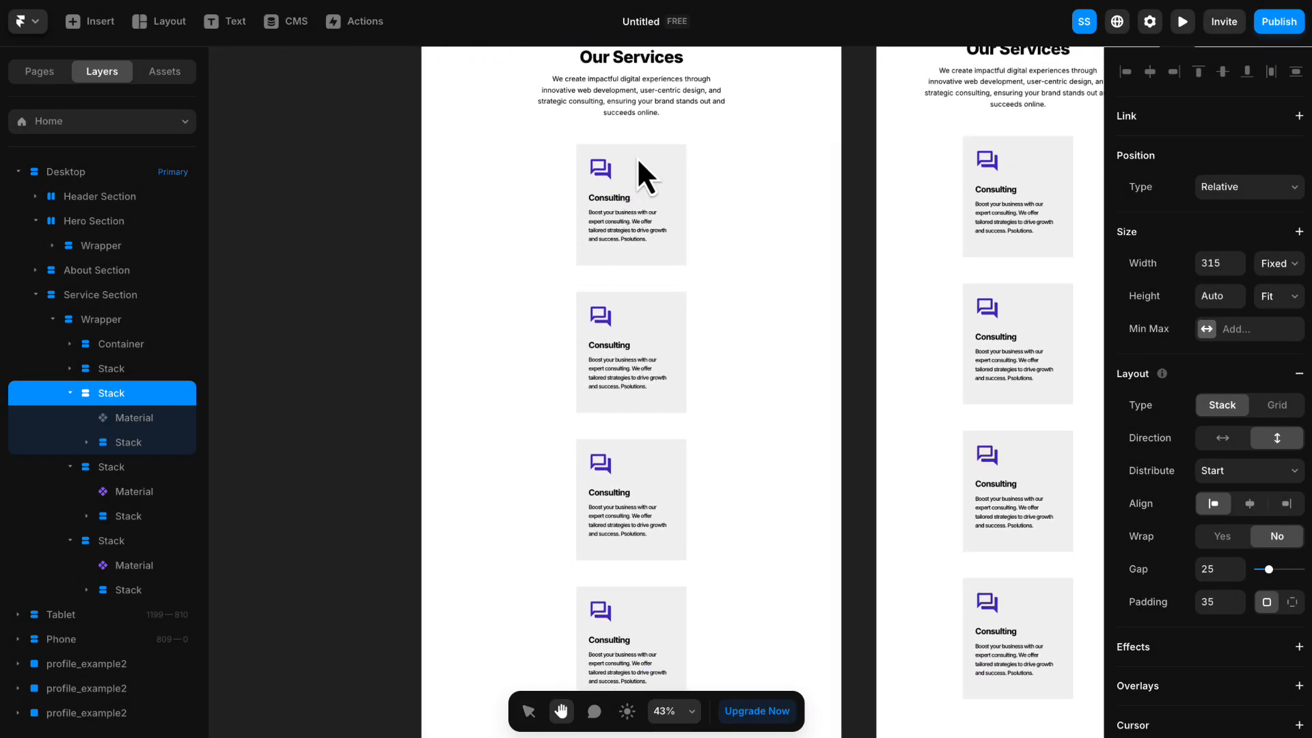
shift+click(666, 338)
shift+click(660, 457)
shift+click(664, 628)
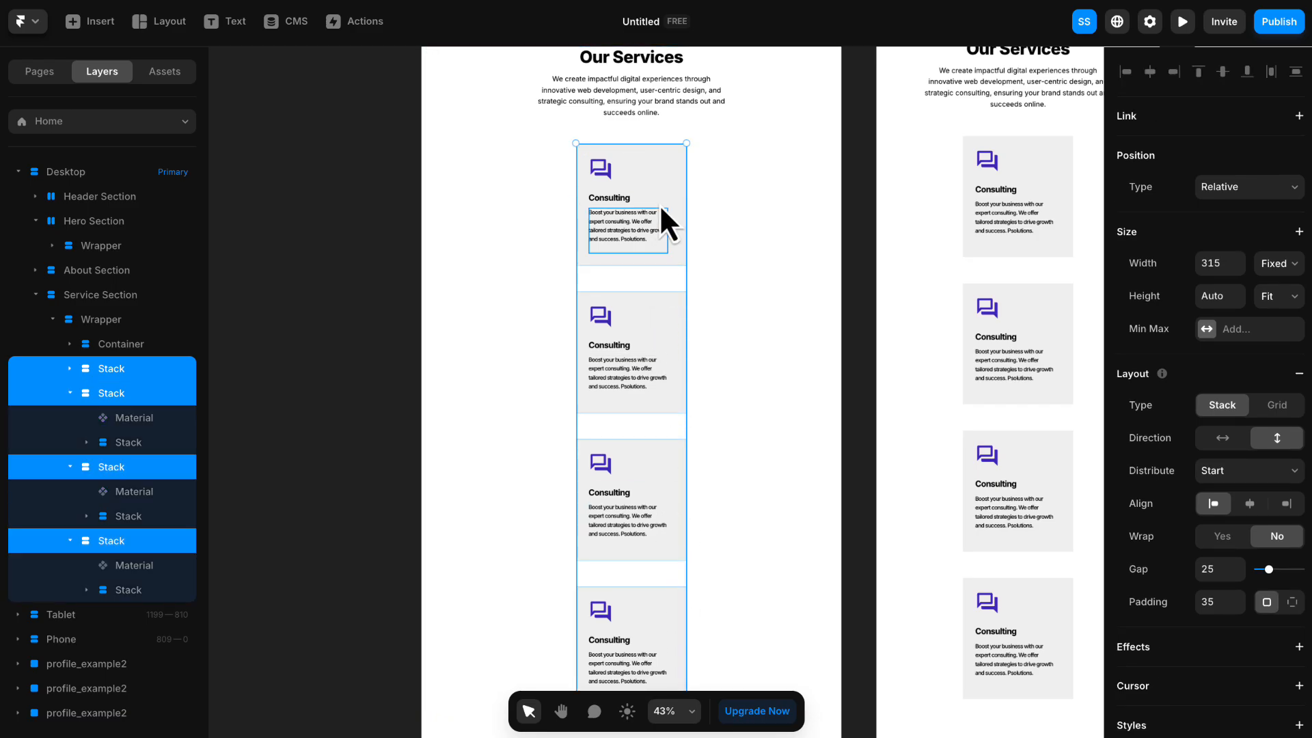
right_click(662, 172)
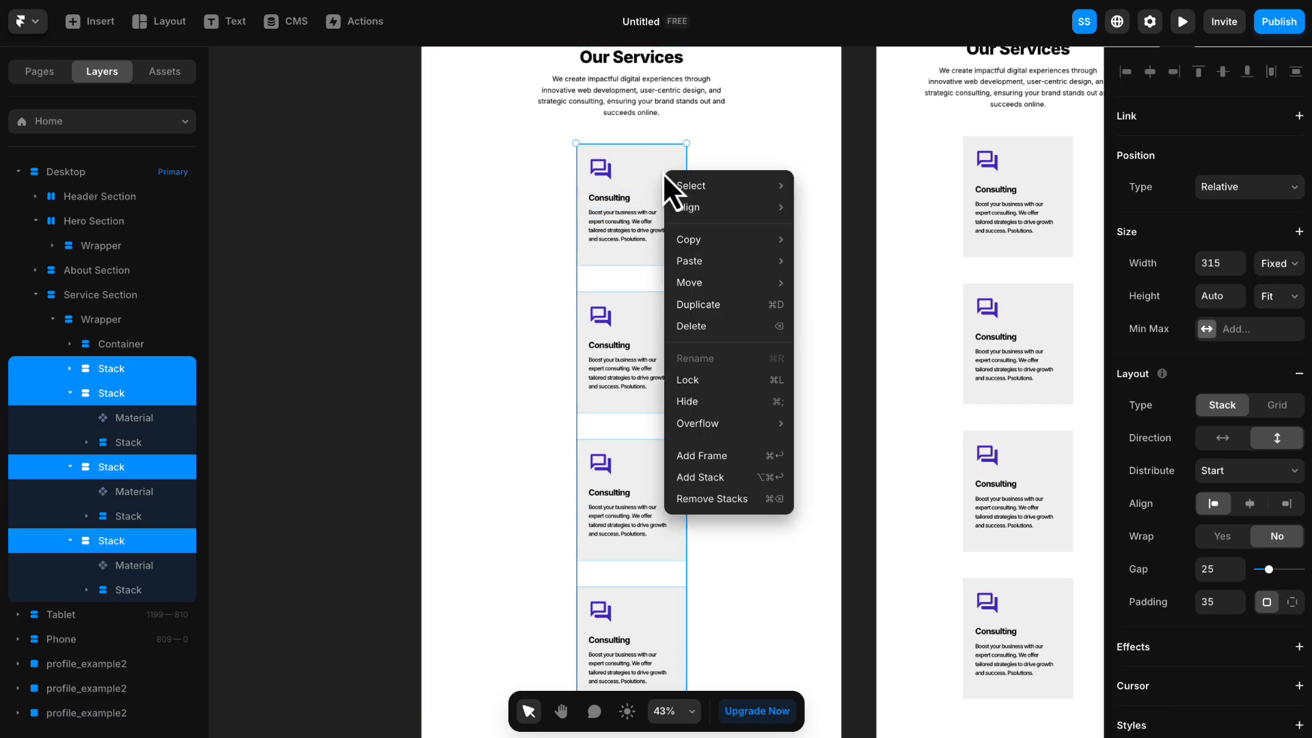
click(712, 477)
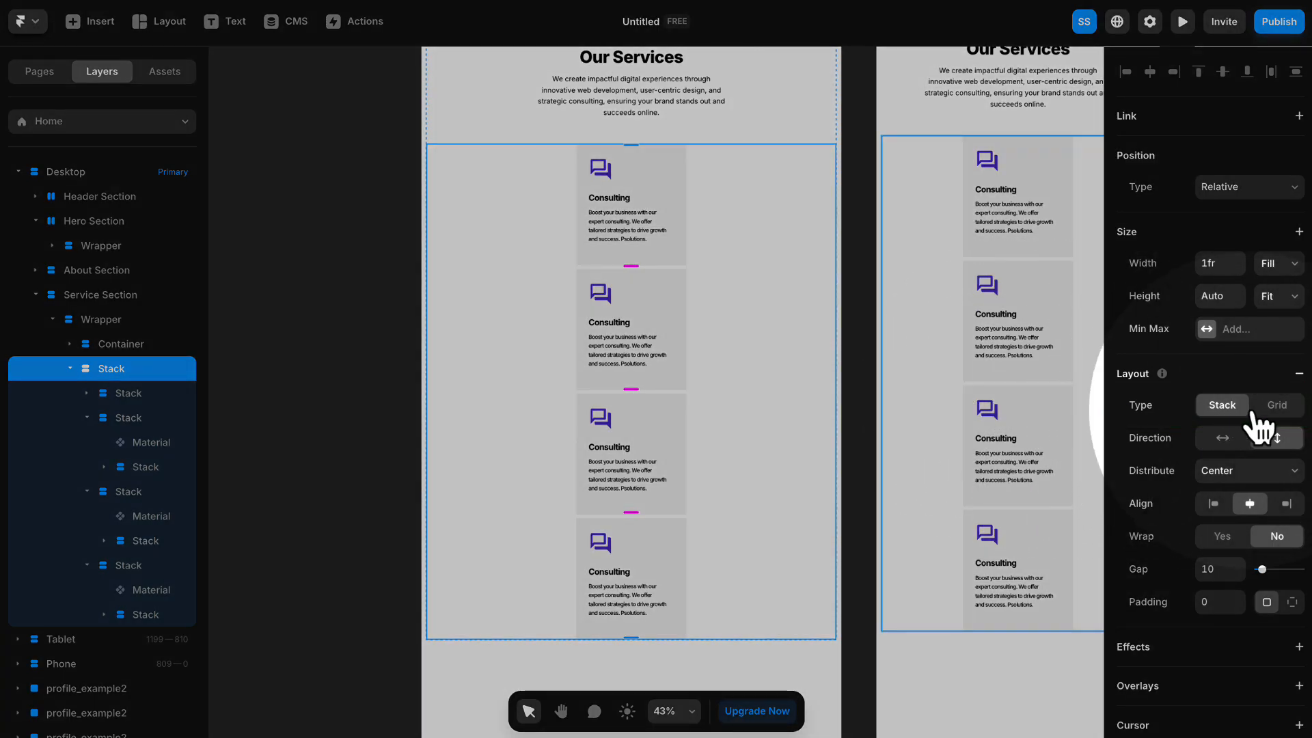
click(1271, 408)
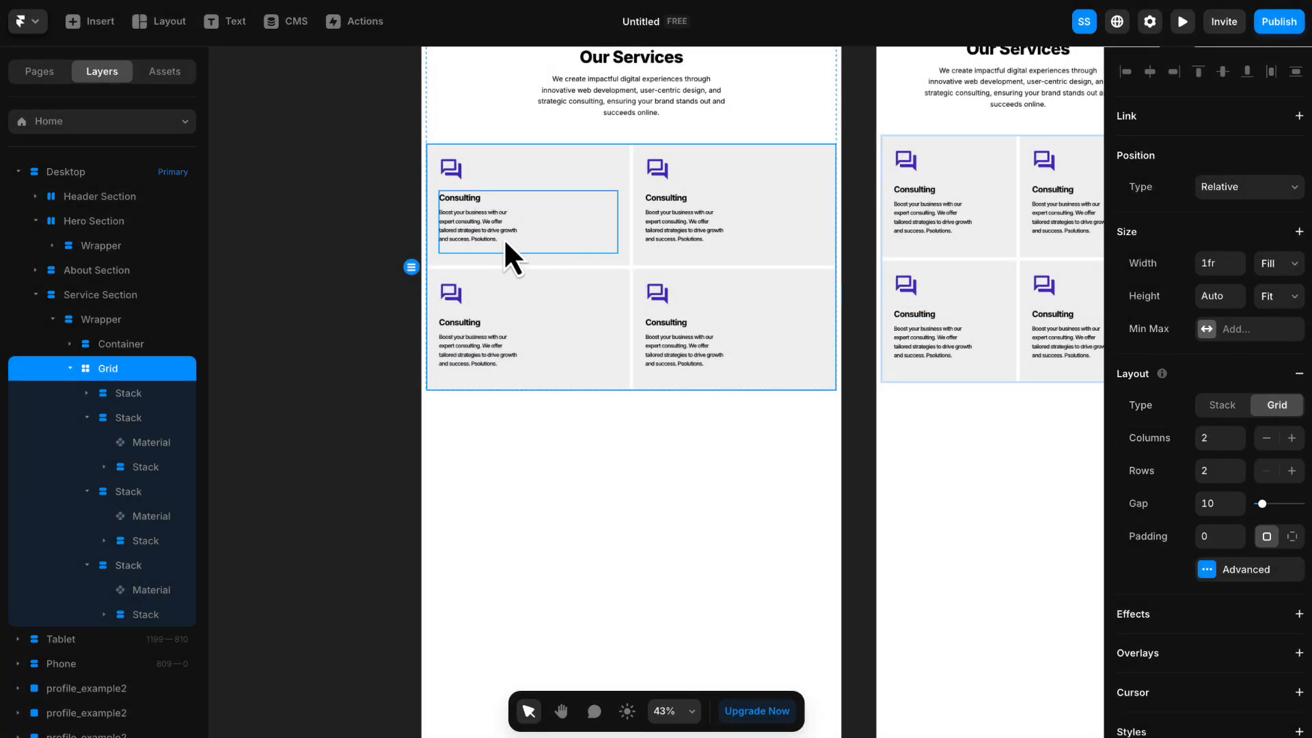
- Set the gap of the grid holding the service cards to 25
scroll(412, 238, up, 1)
scroll(641, 272, up, 2)
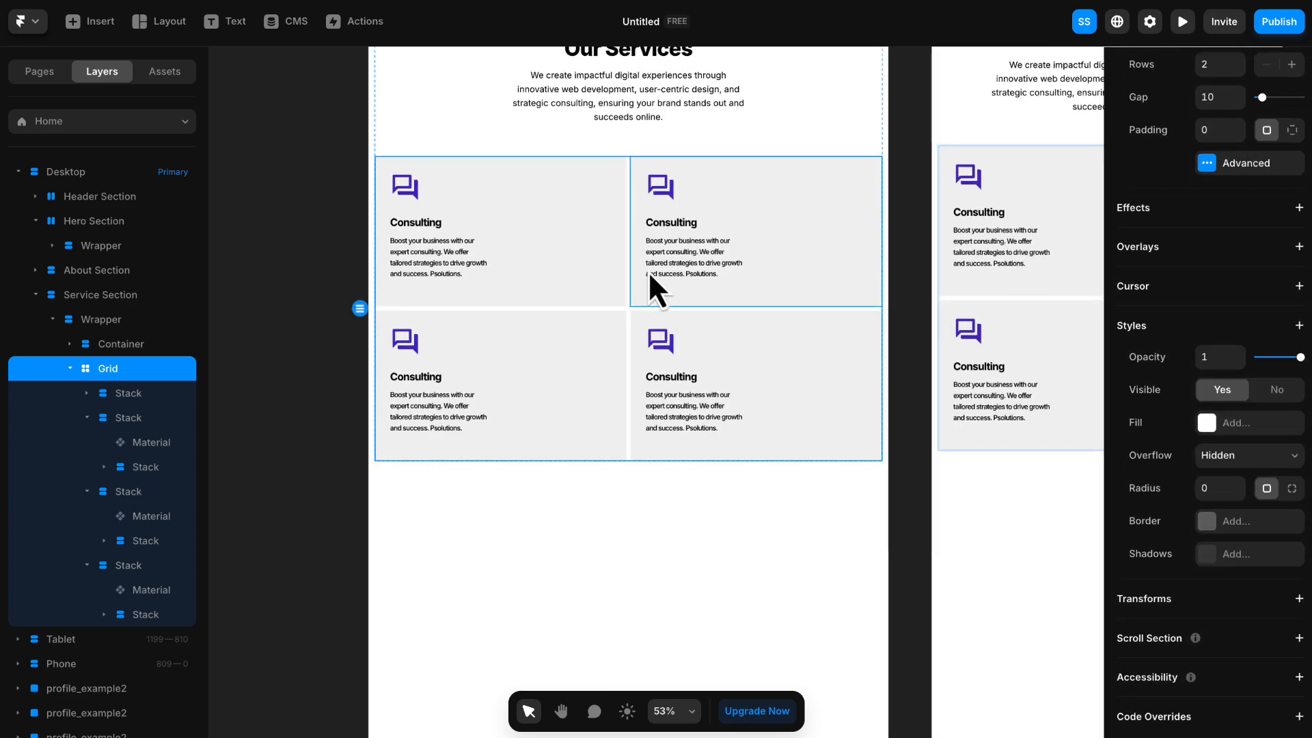
click(977, 240)
click(905, 235)
scroll(912, 281, up, 3)
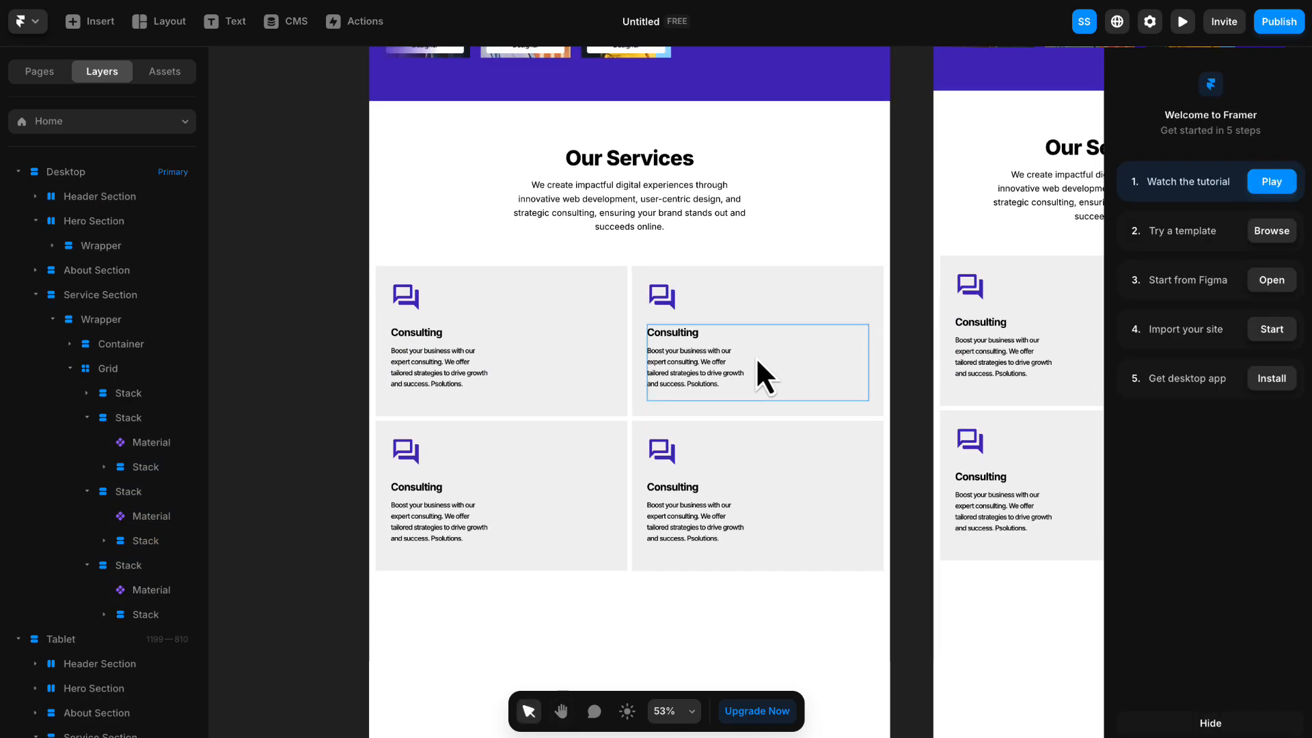
click(580, 350)
click(137, 400)
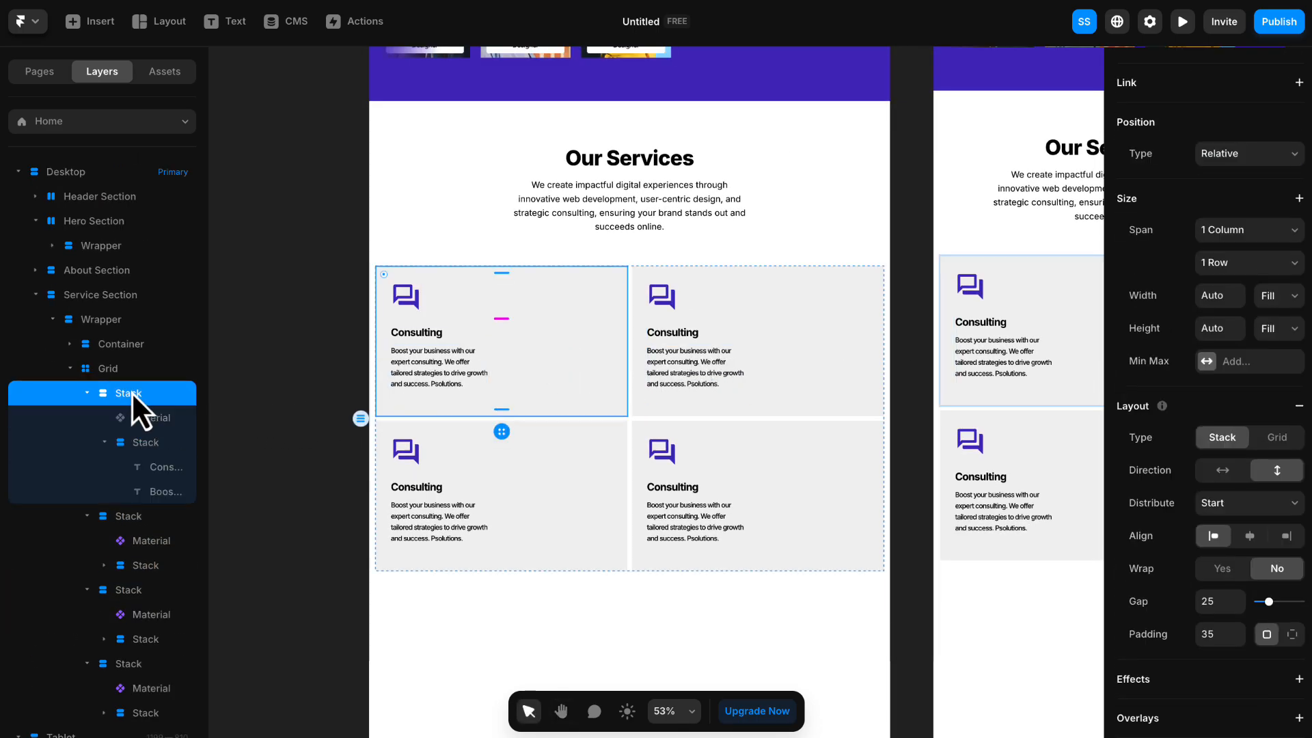
click(120, 371)
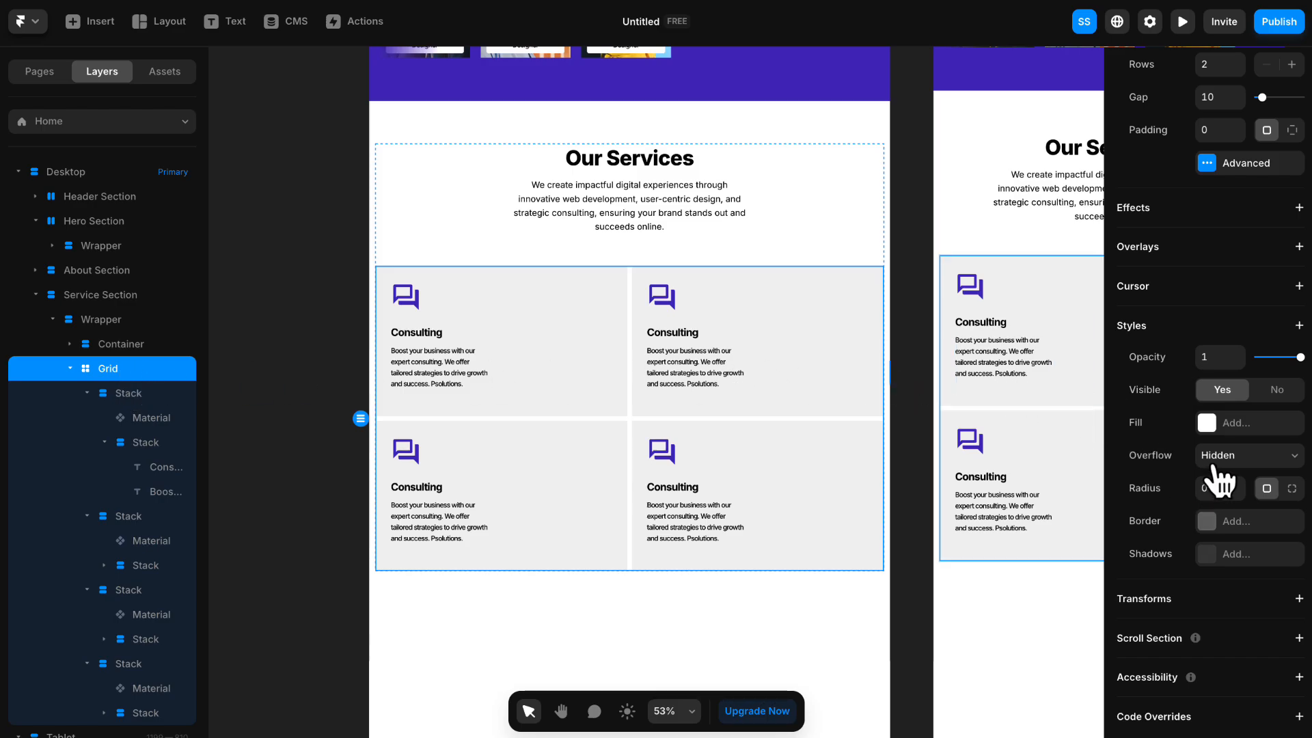
scroll(1227, 464, up, 5)
click(1224, 410)
text(25)
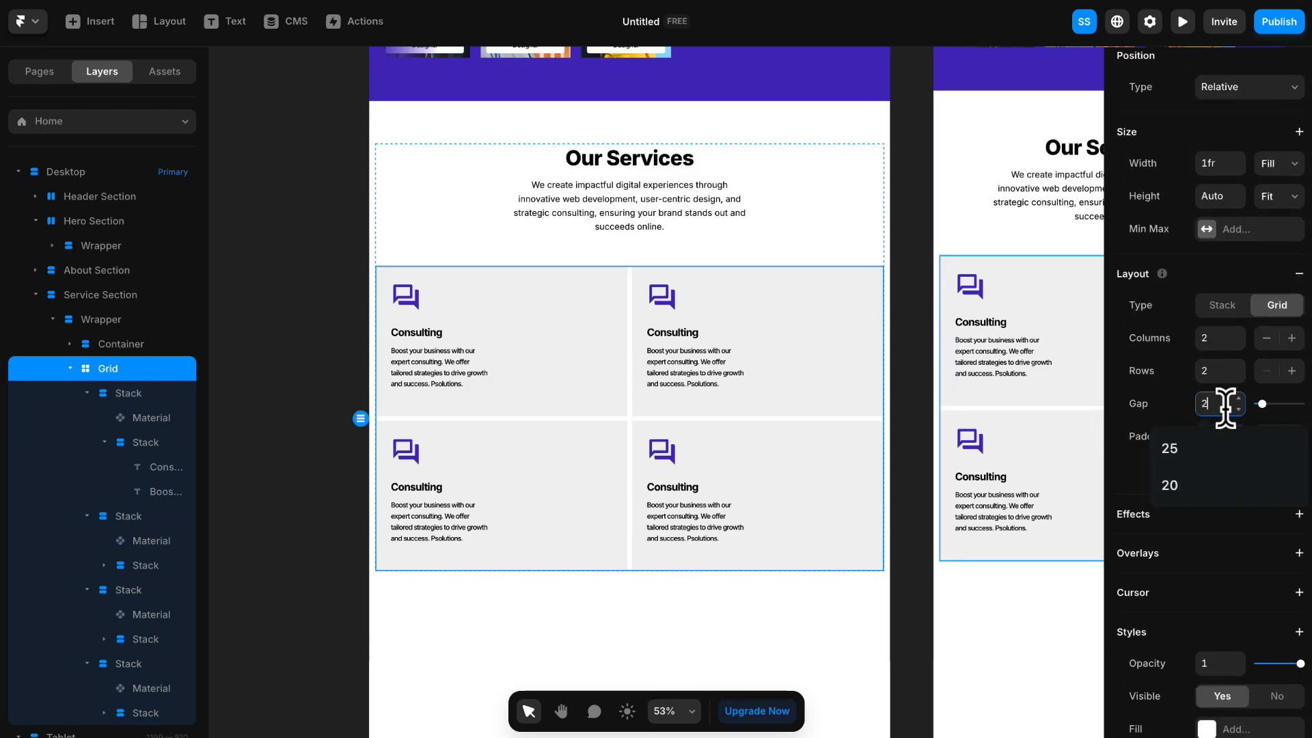
- Rename the Grid layer in the Service Section to Container
double_click(108, 378)
text(Cib)
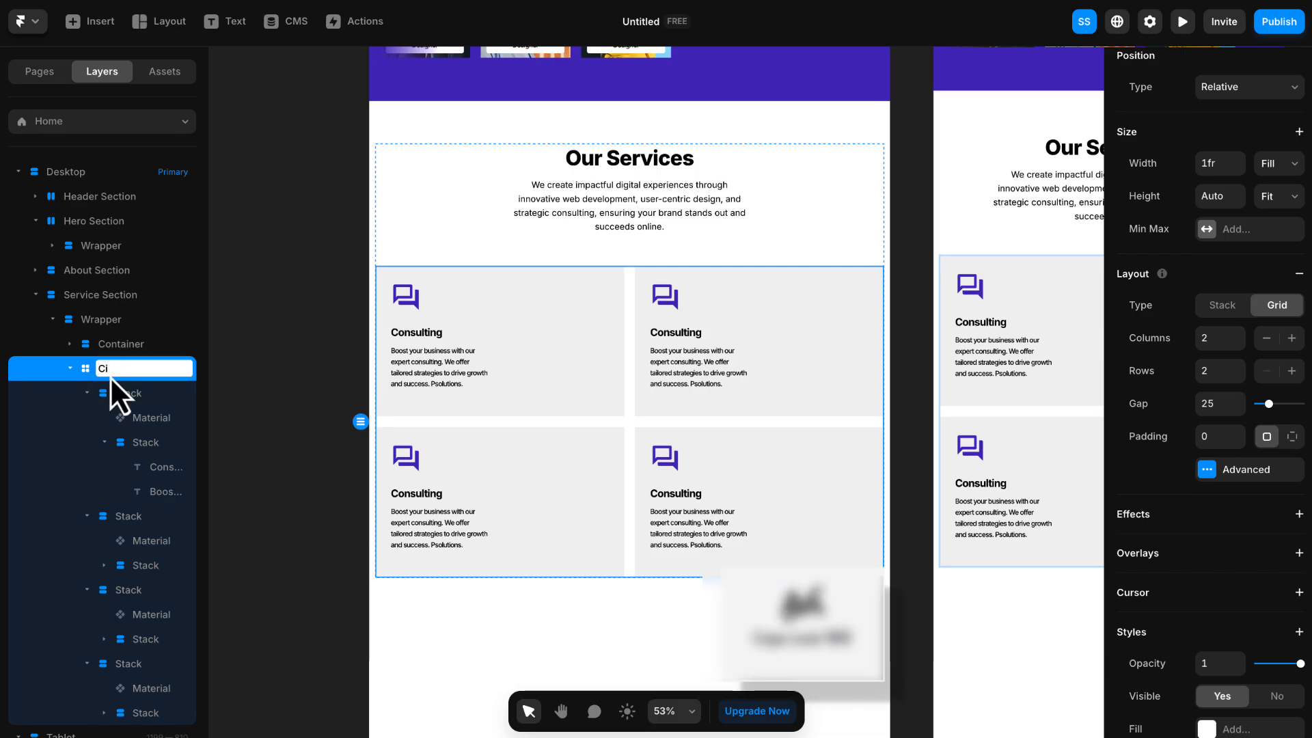
text(ntainer)
key(Return)
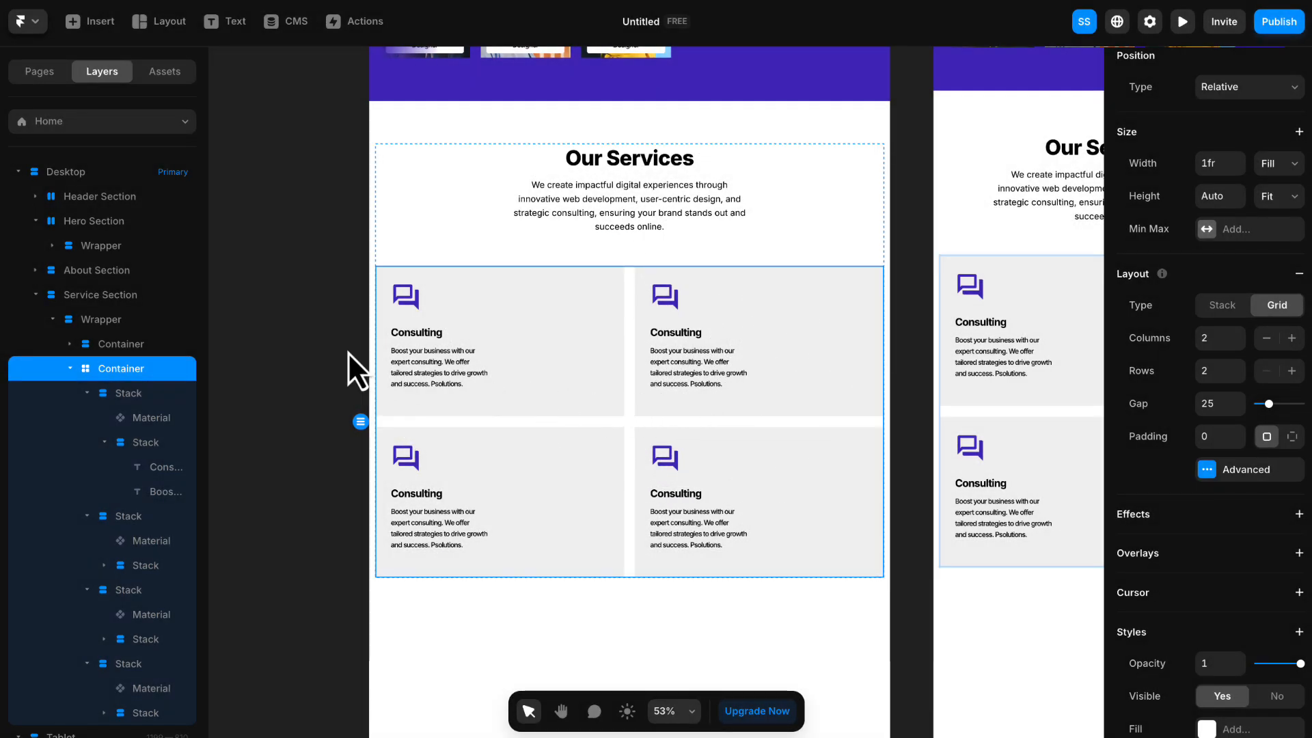
- Set the maximum width of the Service Section's Wrapper to 800
click(106, 325)
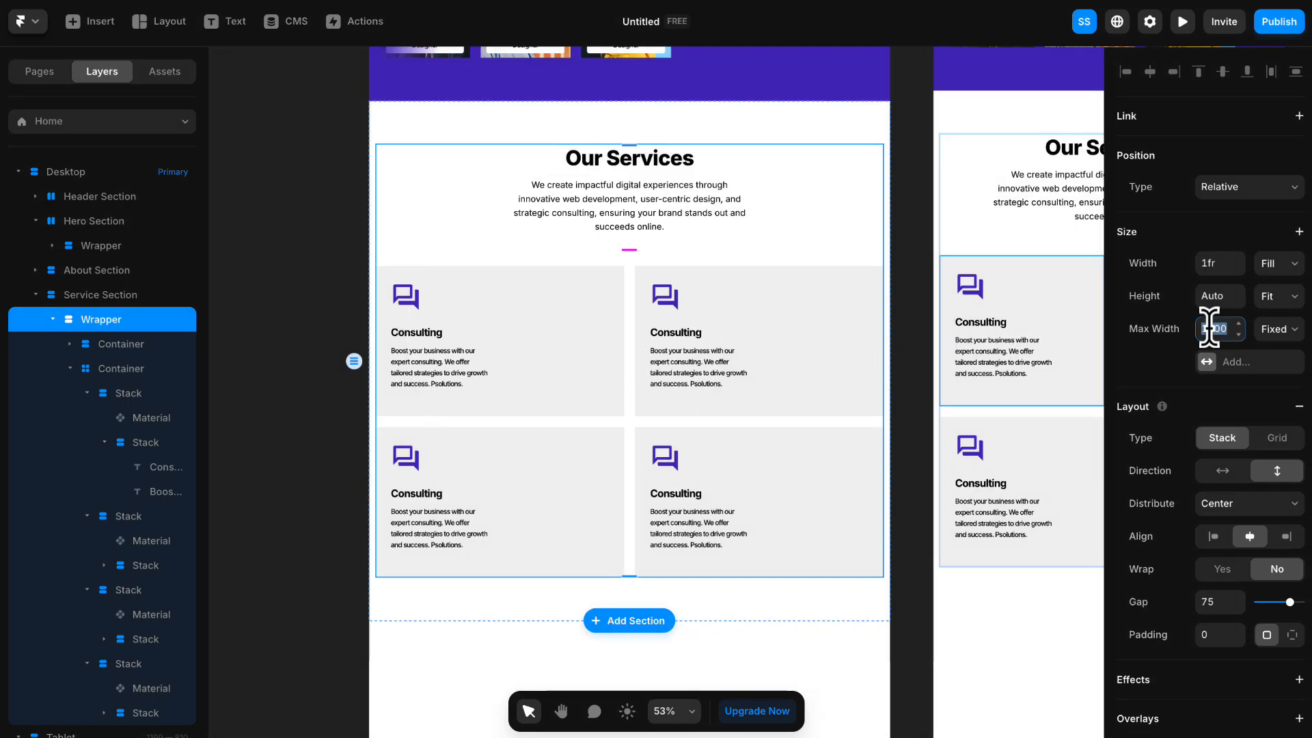
key(Return)
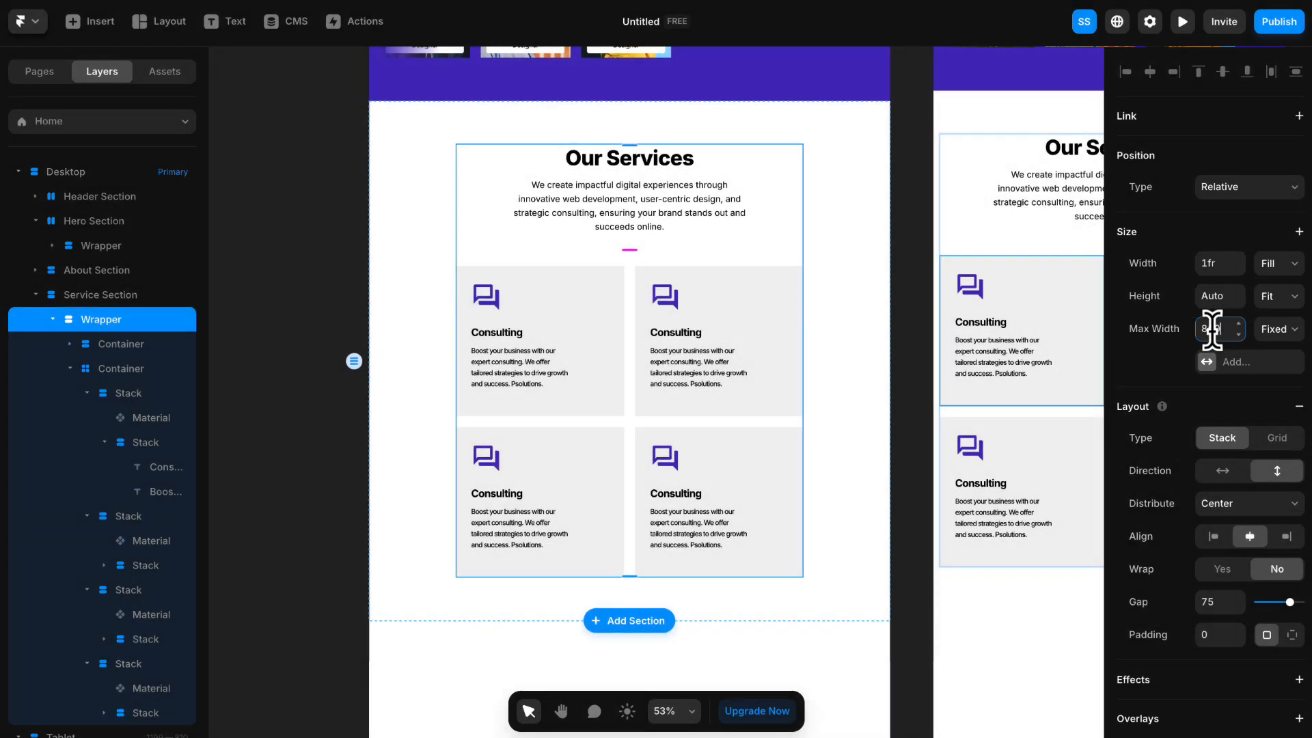
click(908, 334)
key(space)
drag(925, 317, 923, 340)
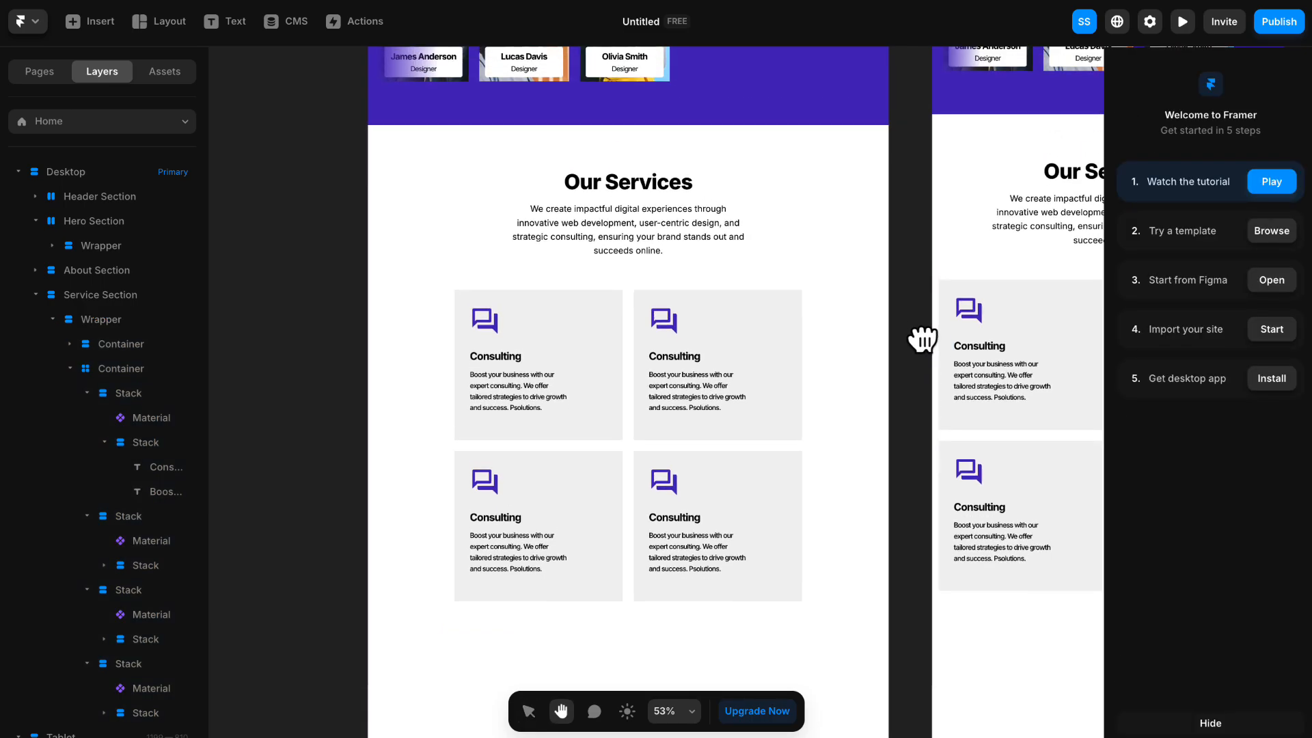
- Set the width of the description text in all four service cards to Fill
click(681, 330)
click(673, 361)
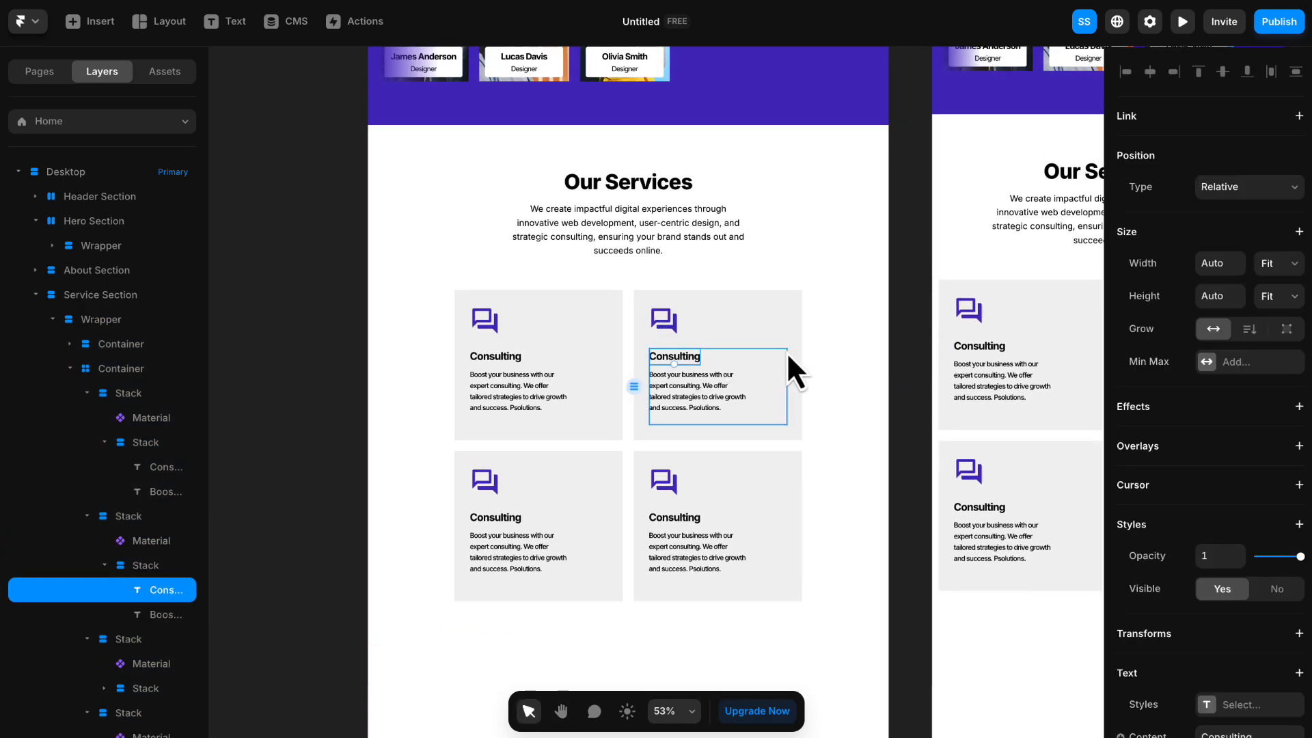
click(859, 350)
super+click(545, 391)
shift+super+click(681, 388)
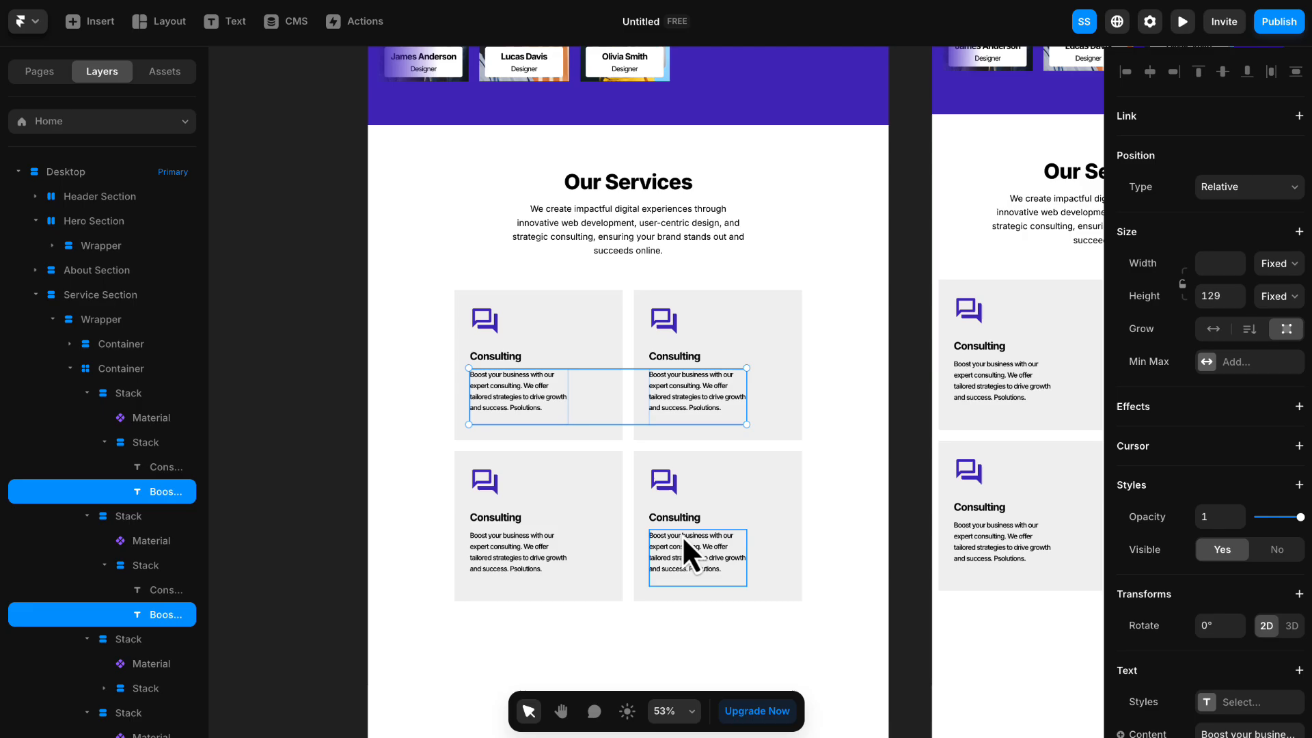
shift+super+click(683, 538)
shift+super+click(546, 543)
click(1280, 264)
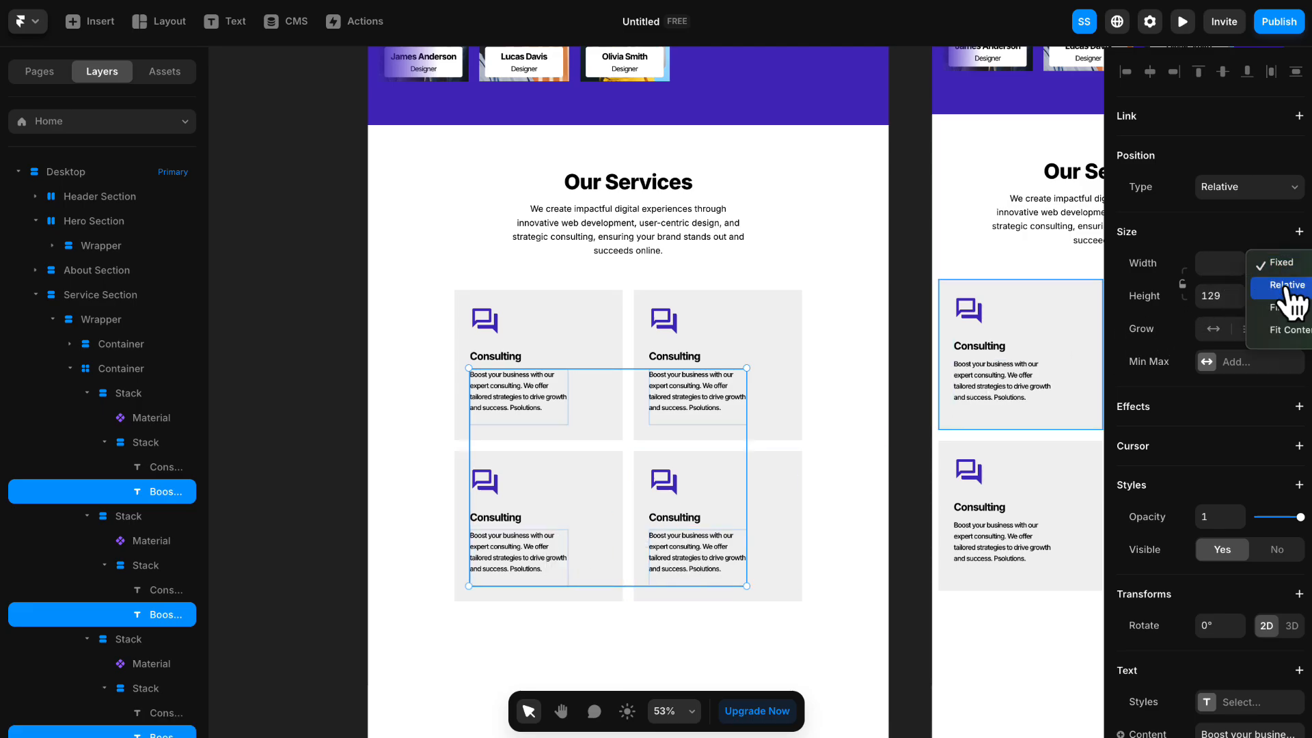
click(1286, 285)
click(908, 403)
scroll(606, 359, up, 3)
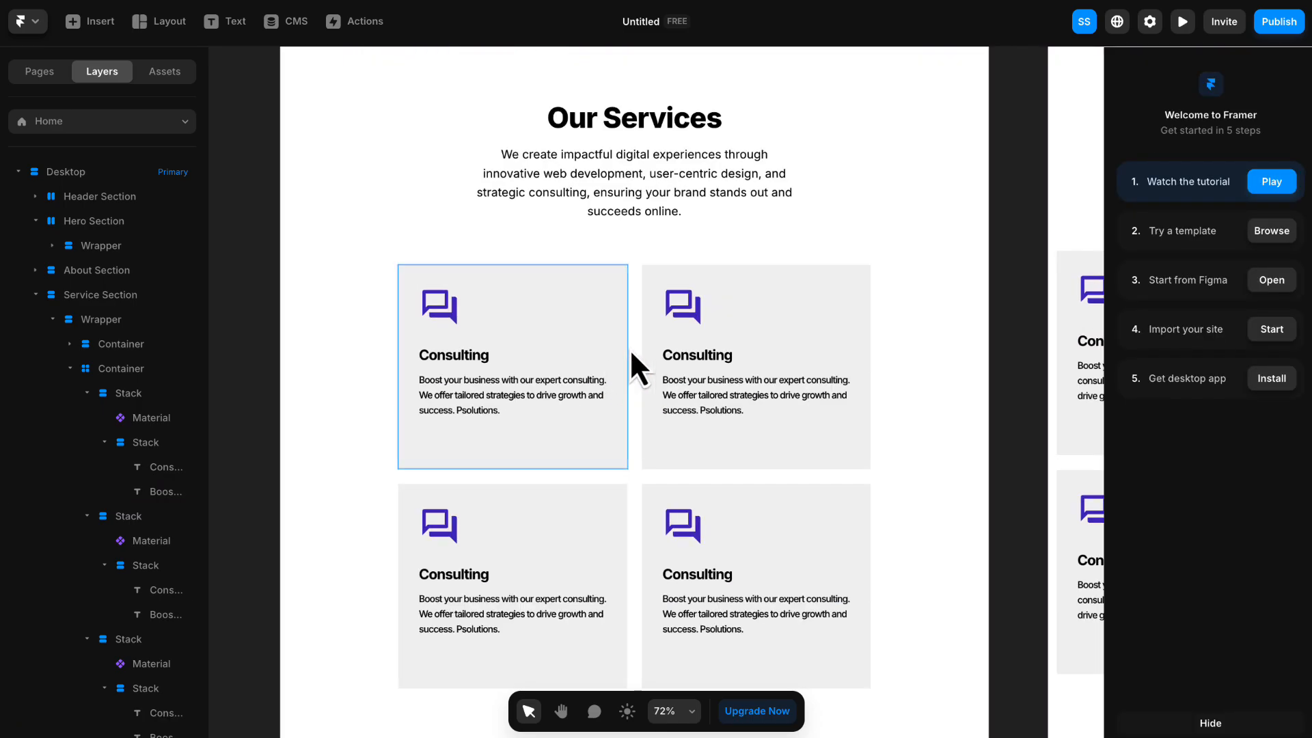
- Change the icons and titles of the three duplicated cards to Design, Development and Marketing
click(690, 322)
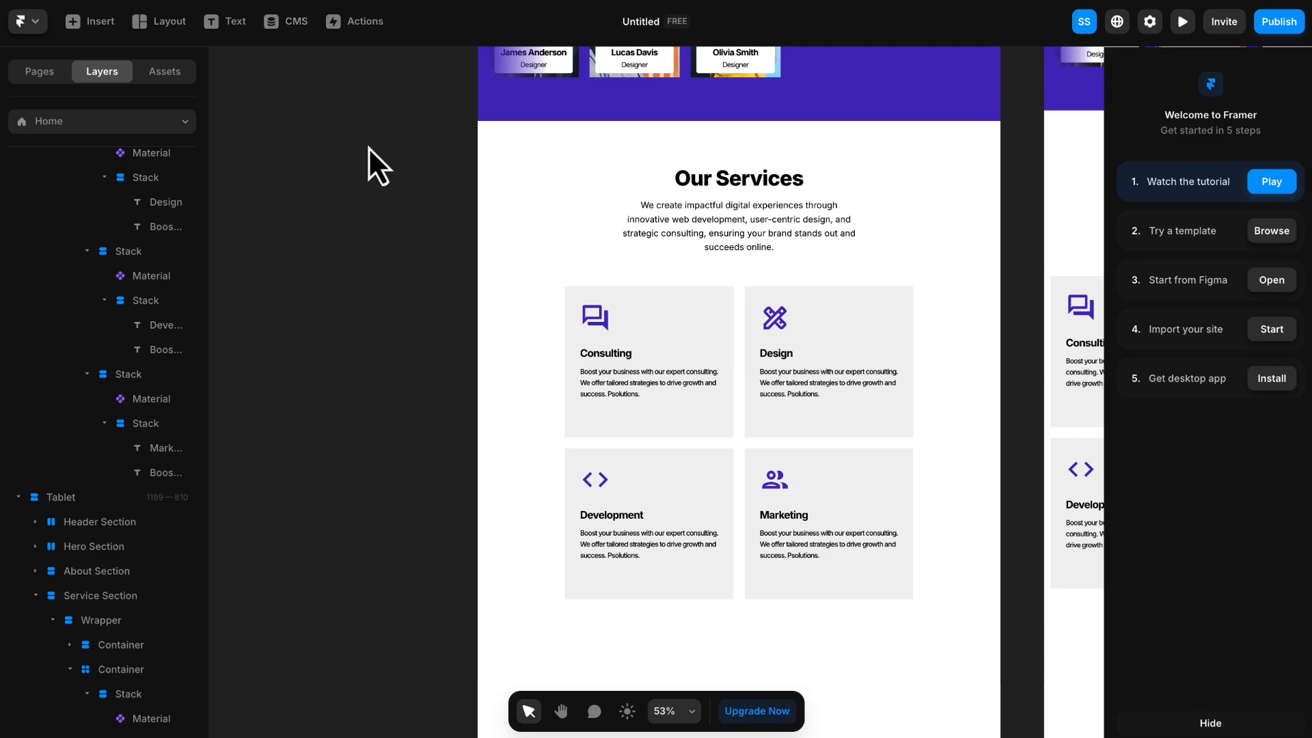
key(space)
drag(422, 179, 315, 178)
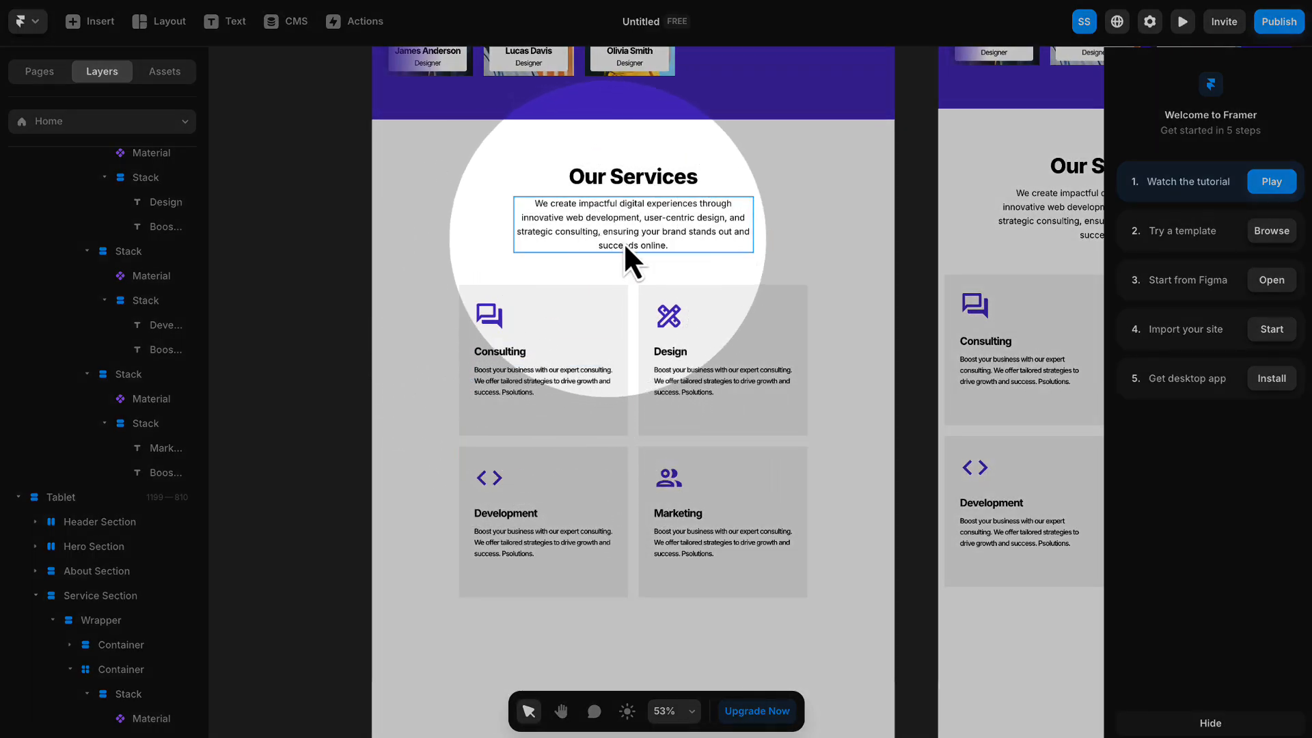
- Compare the layout of the service cards across the Desktop, Tablet and Phone breakpoints
scroll(845, 410, down, 3)
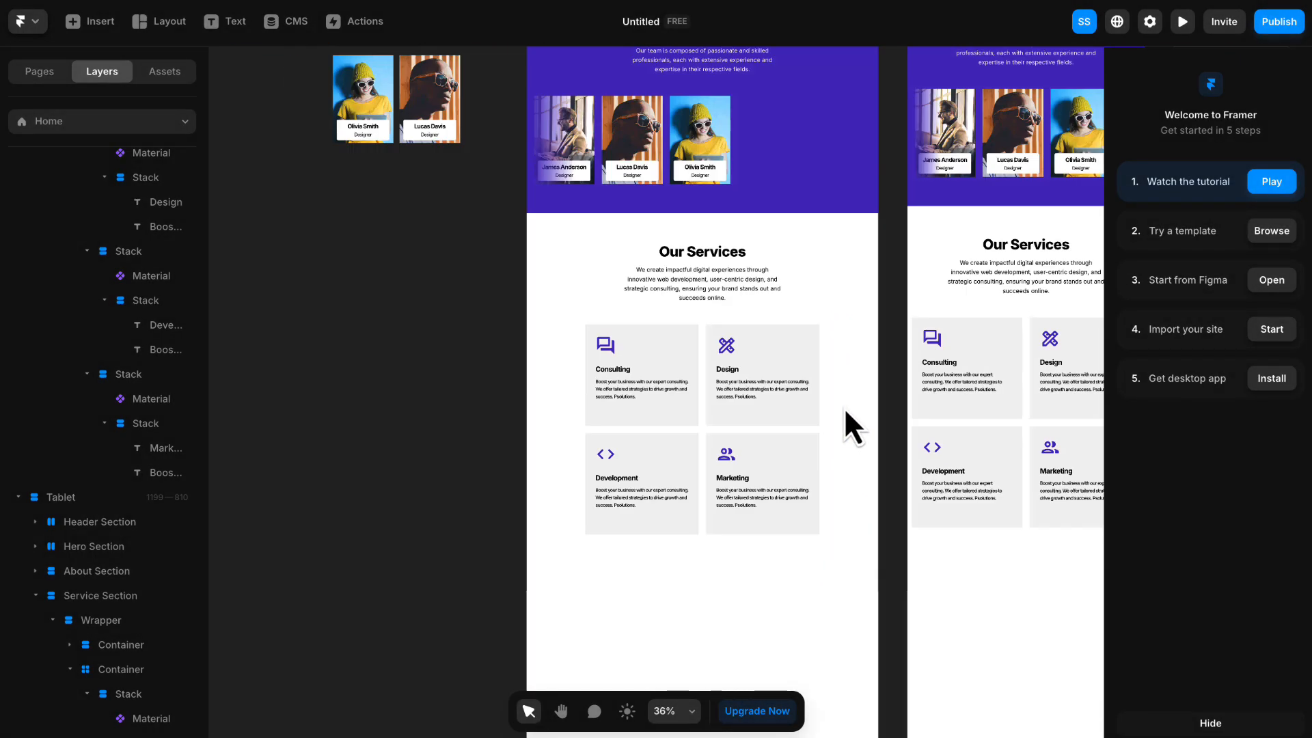
key(space)
drag(884, 372, 609, 342)
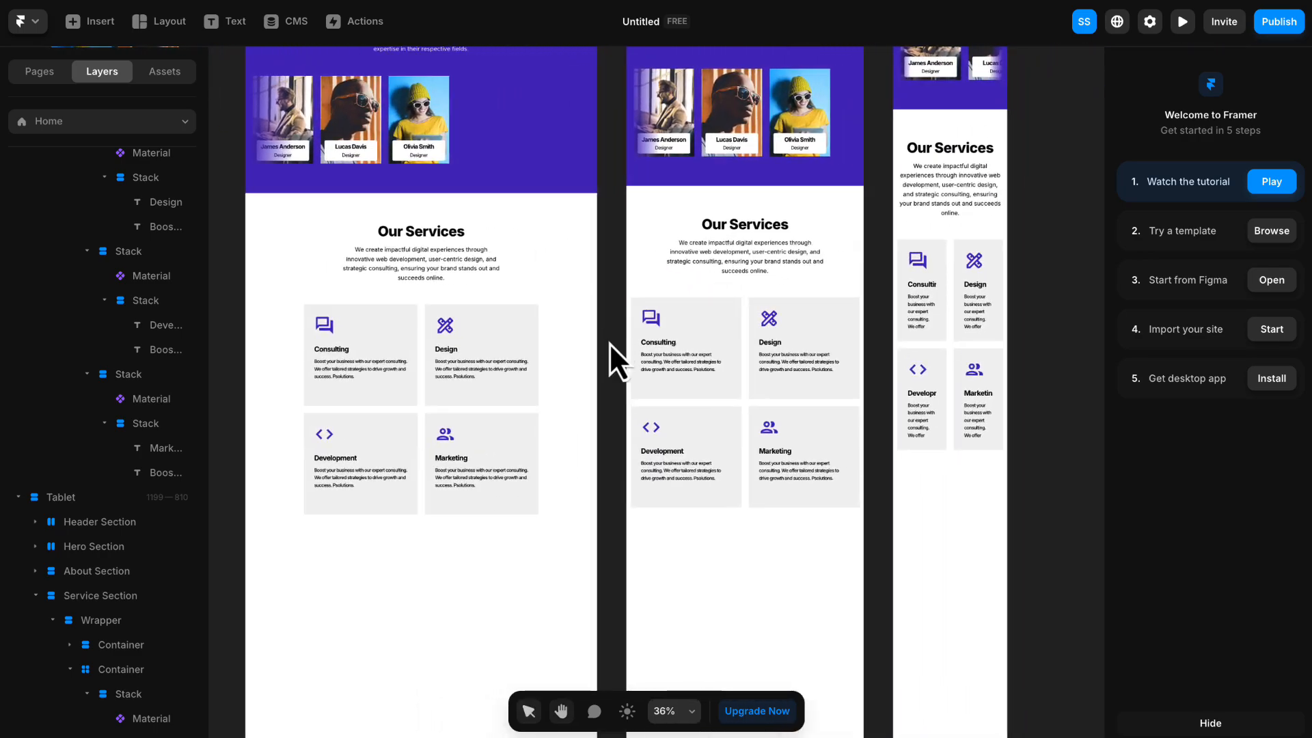
scroll(892, 339, up, 3)
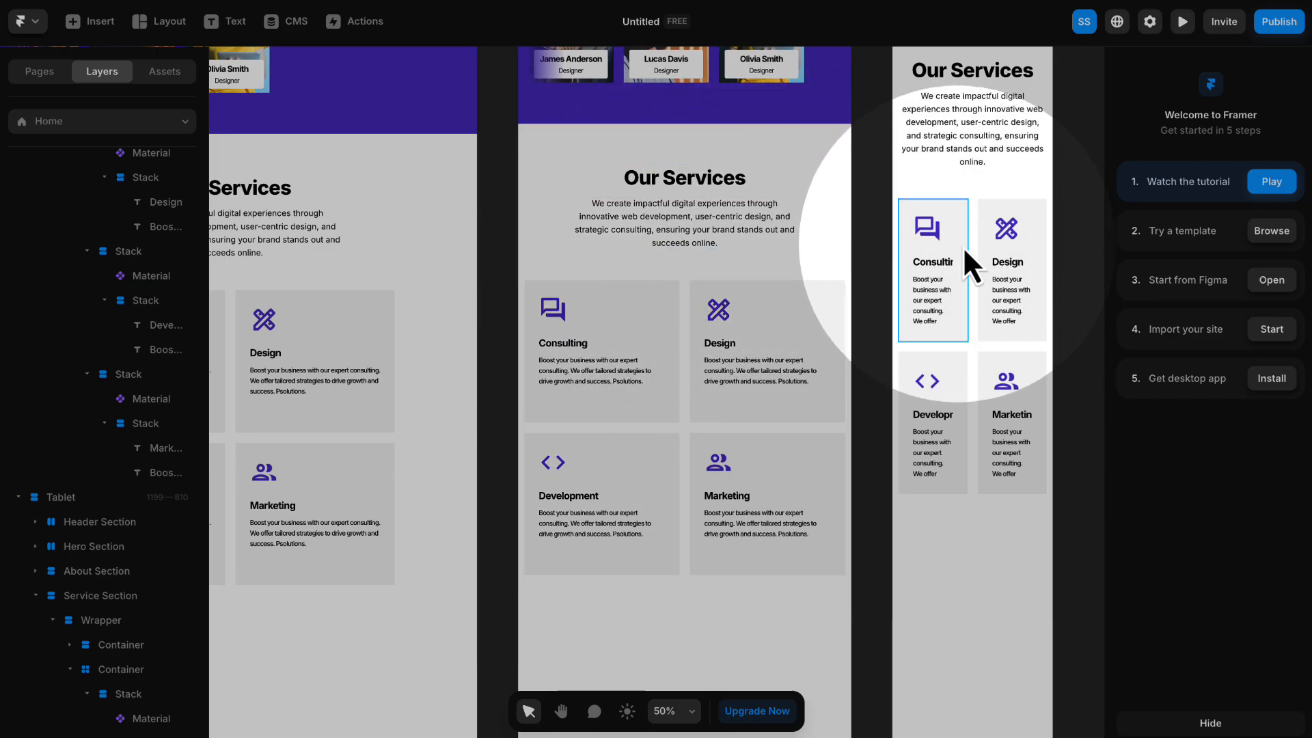
scroll(977, 291, down, 1)
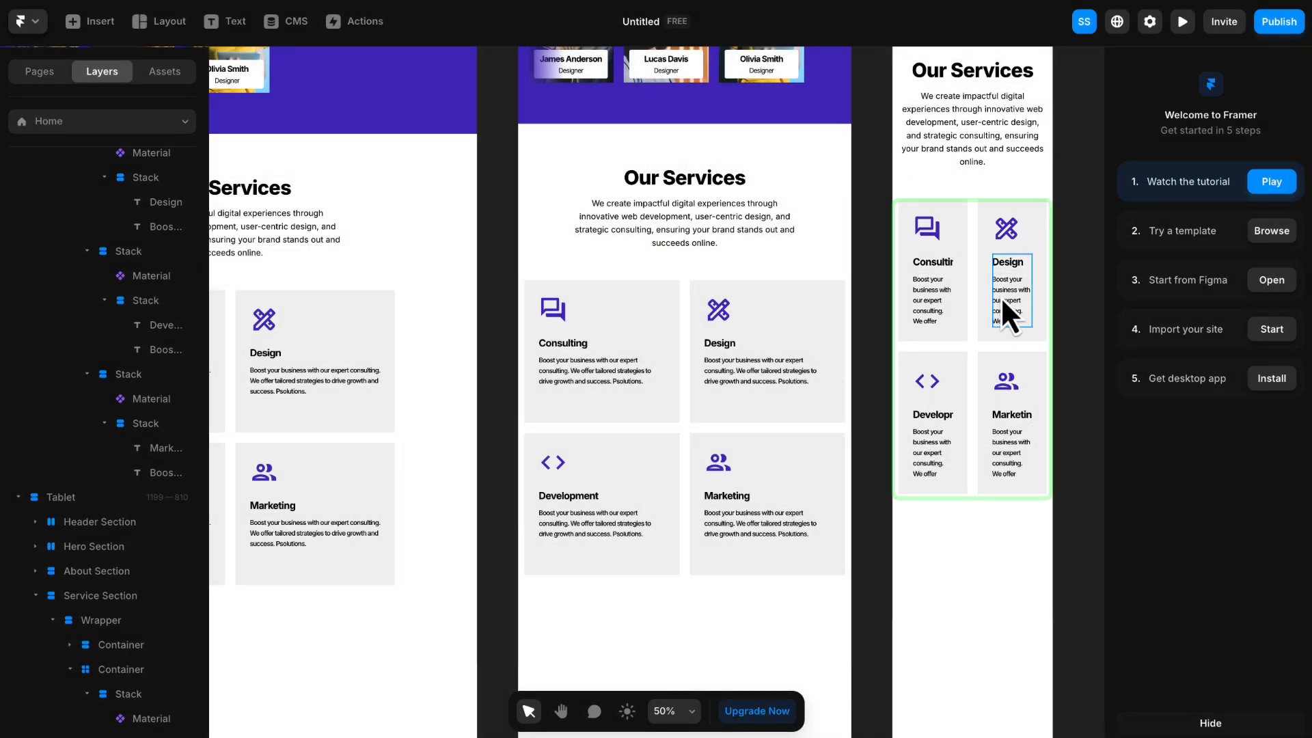
scroll(1002, 301, up, 3)
key(space)
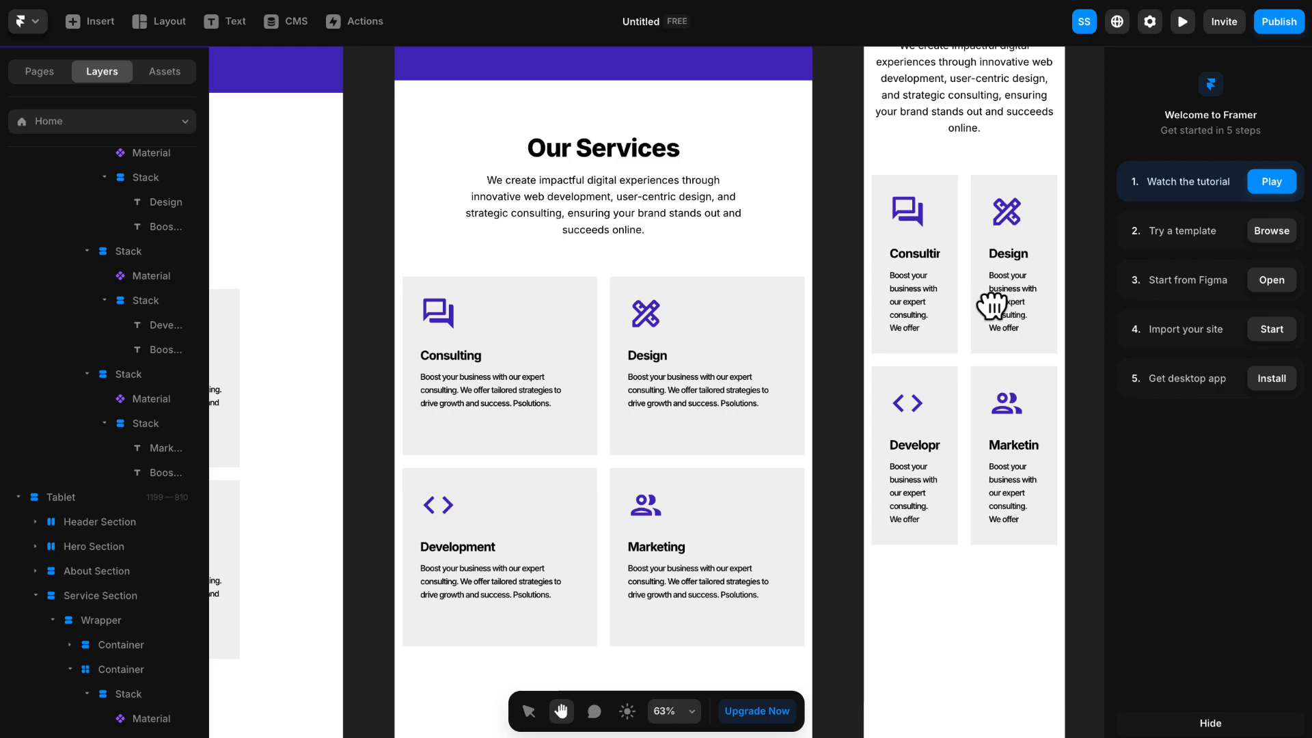
drag(991, 302, 846, 433)
- Reduce the service card grid in the Phone breakpoint to one column
click(792, 346)
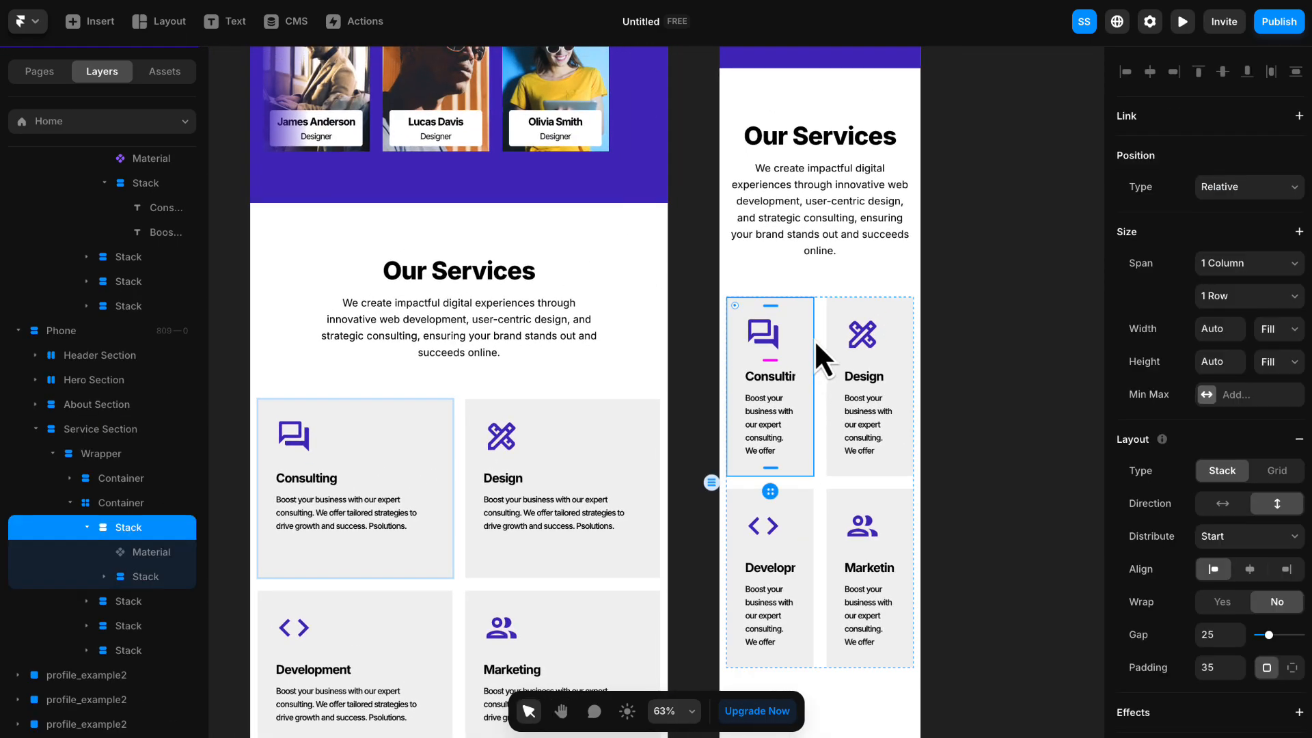
scroll(813, 281, down, 2)
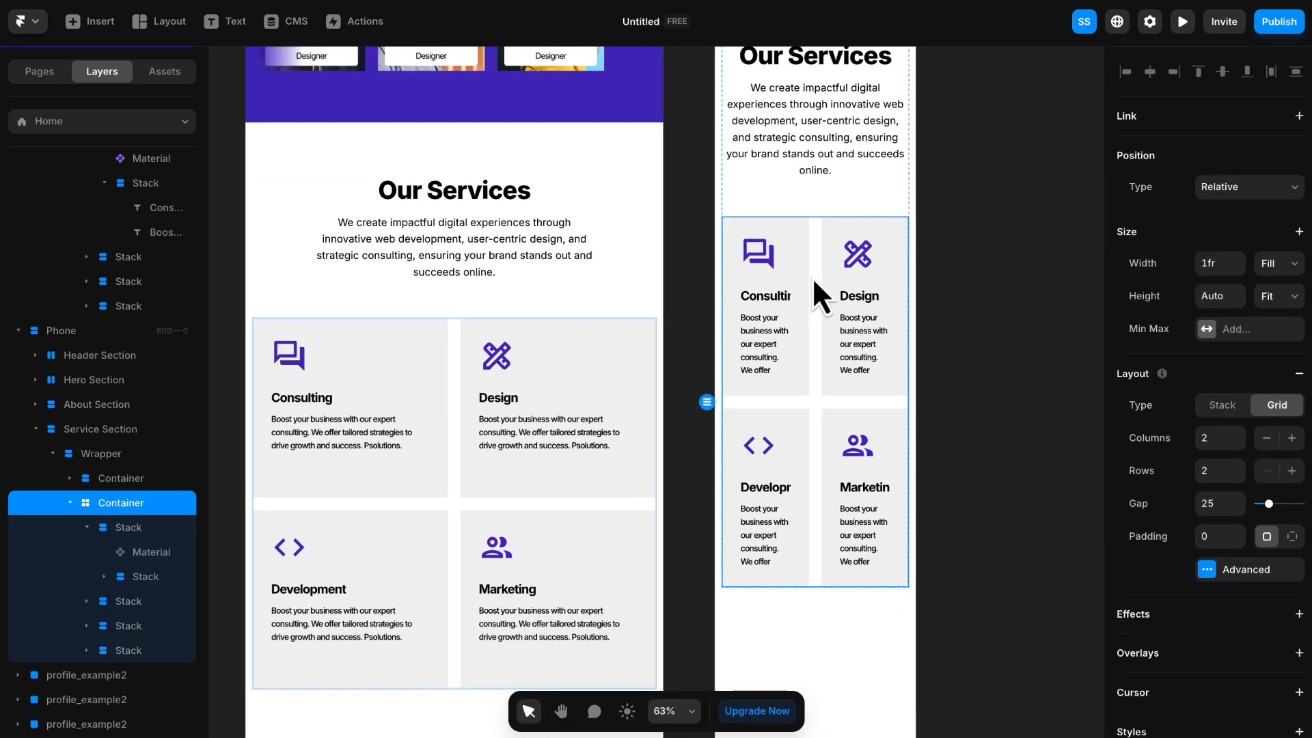
scroll(814, 277, down, 2)
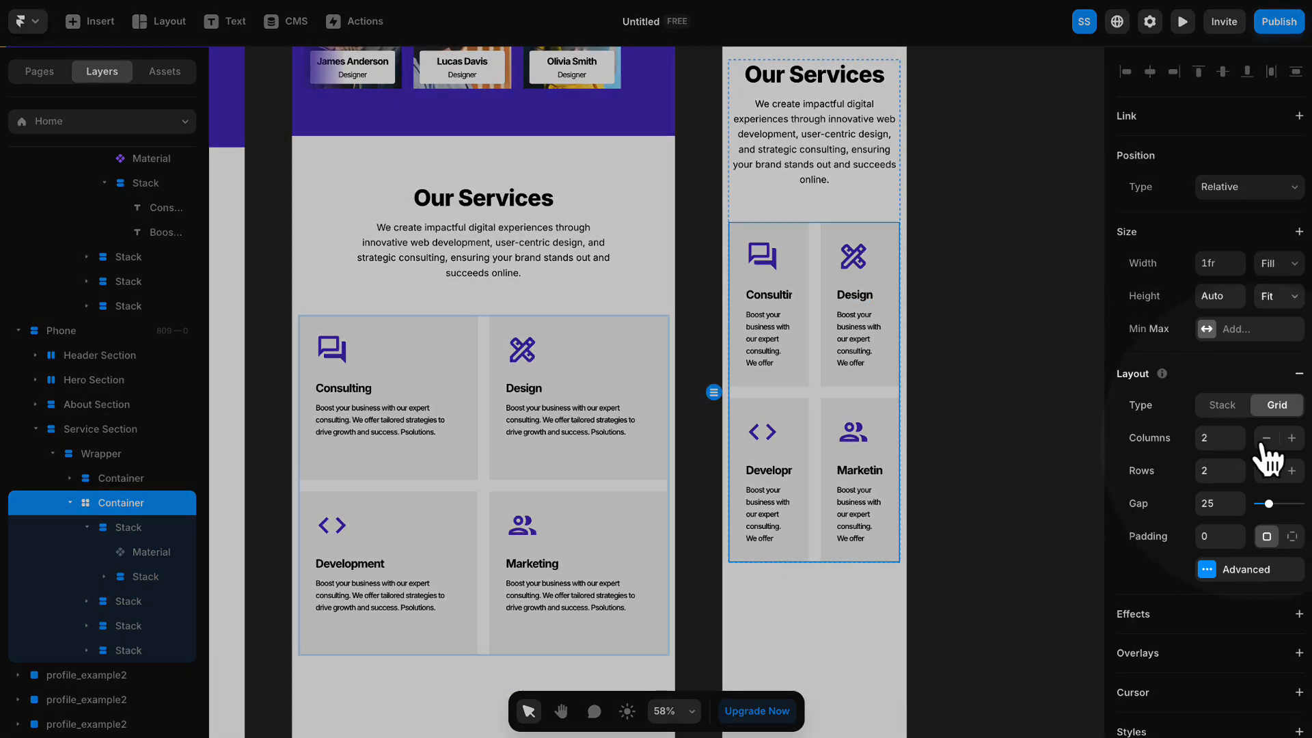
click(1266, 439)
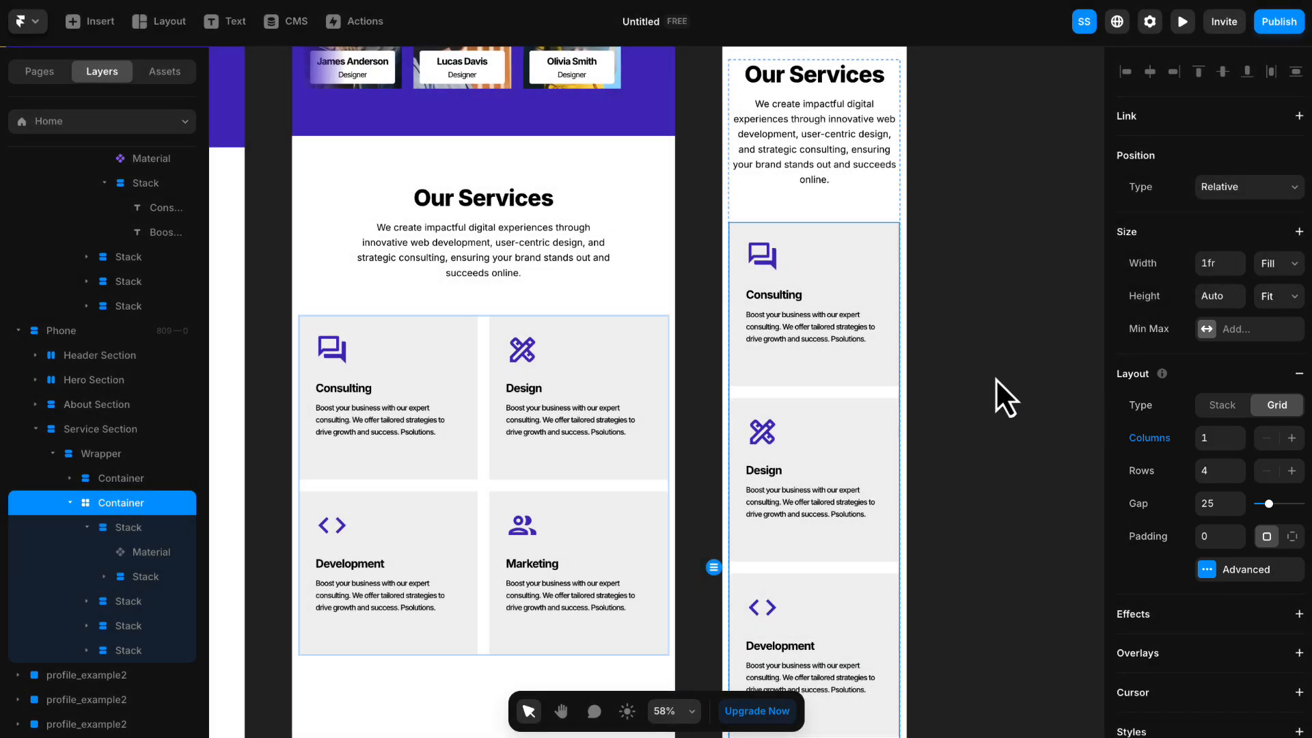
click(946, 371)
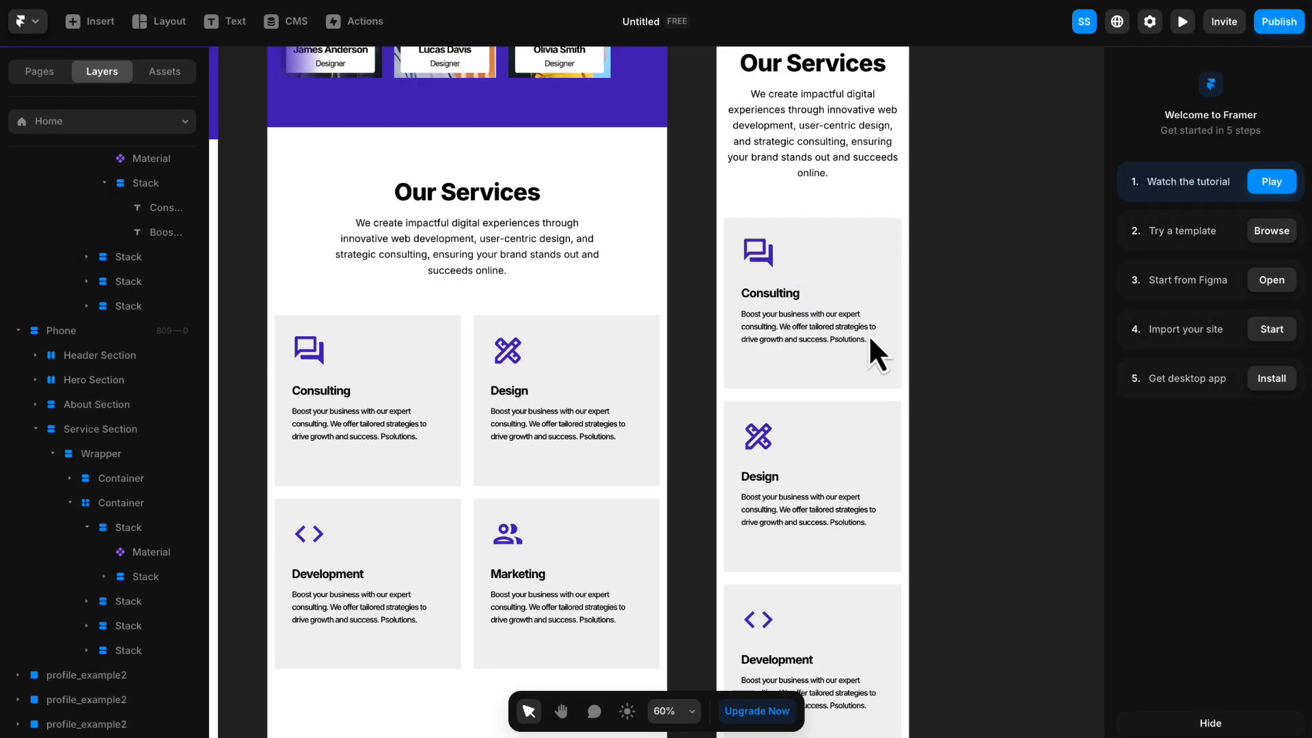
scroll(870, 339, down, 3)
scroll(868, 334, down, 3)
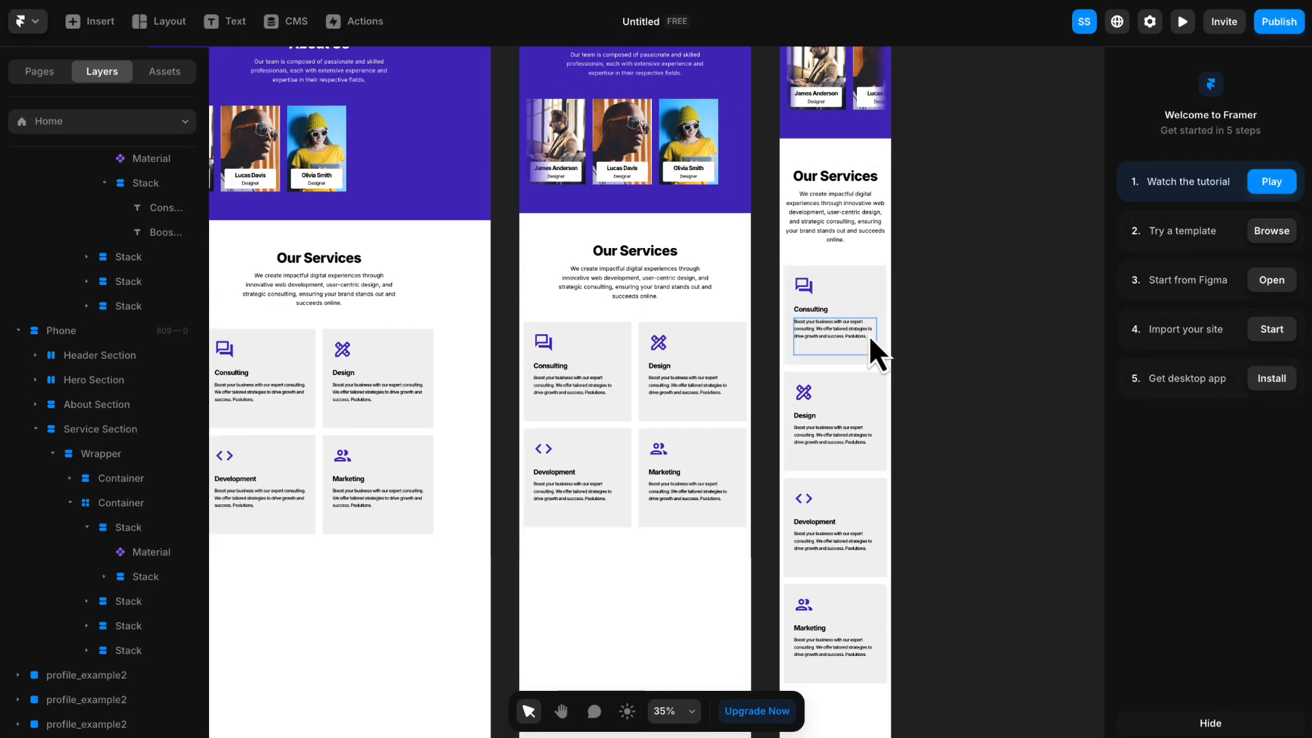
key(h)
drag(886, 337, 1035, 303)
key(v)
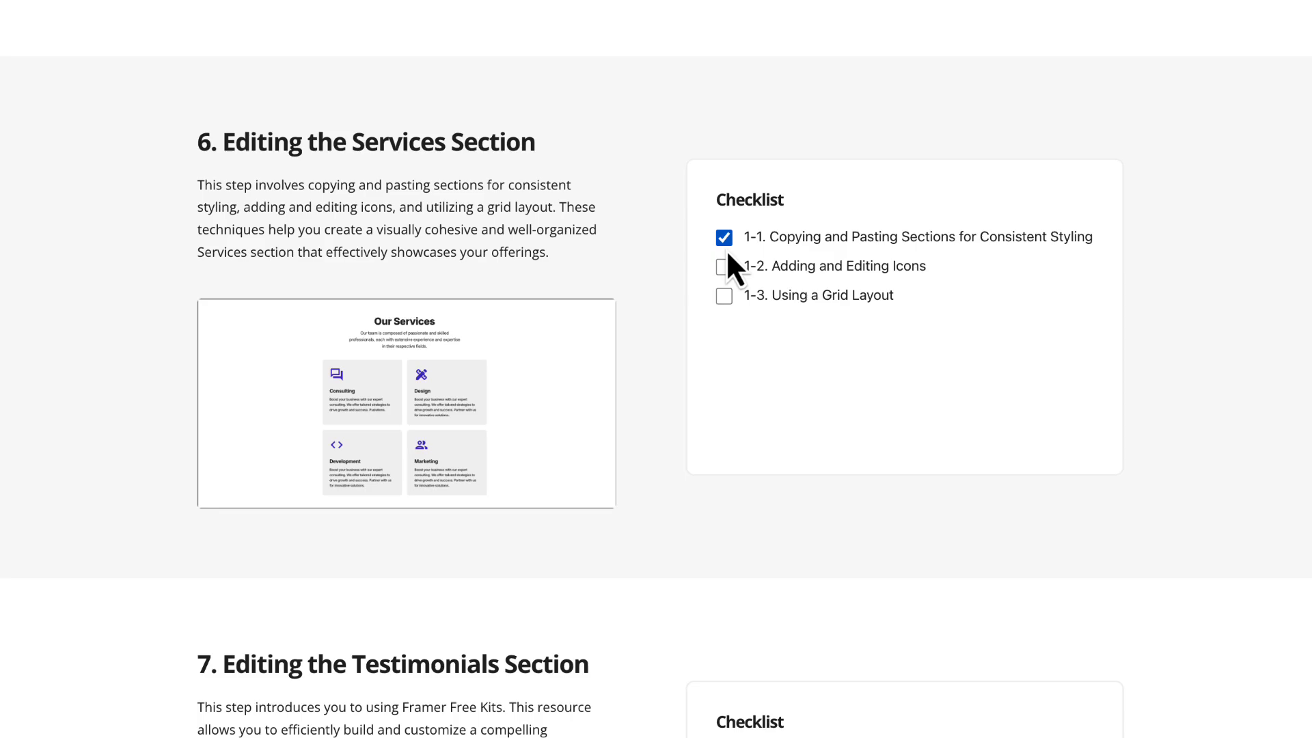
- Switch to the course page and review the Testimonials Section instructions and the example site's "What Our Clients Say" section
scroll(935, 179, down, 7)
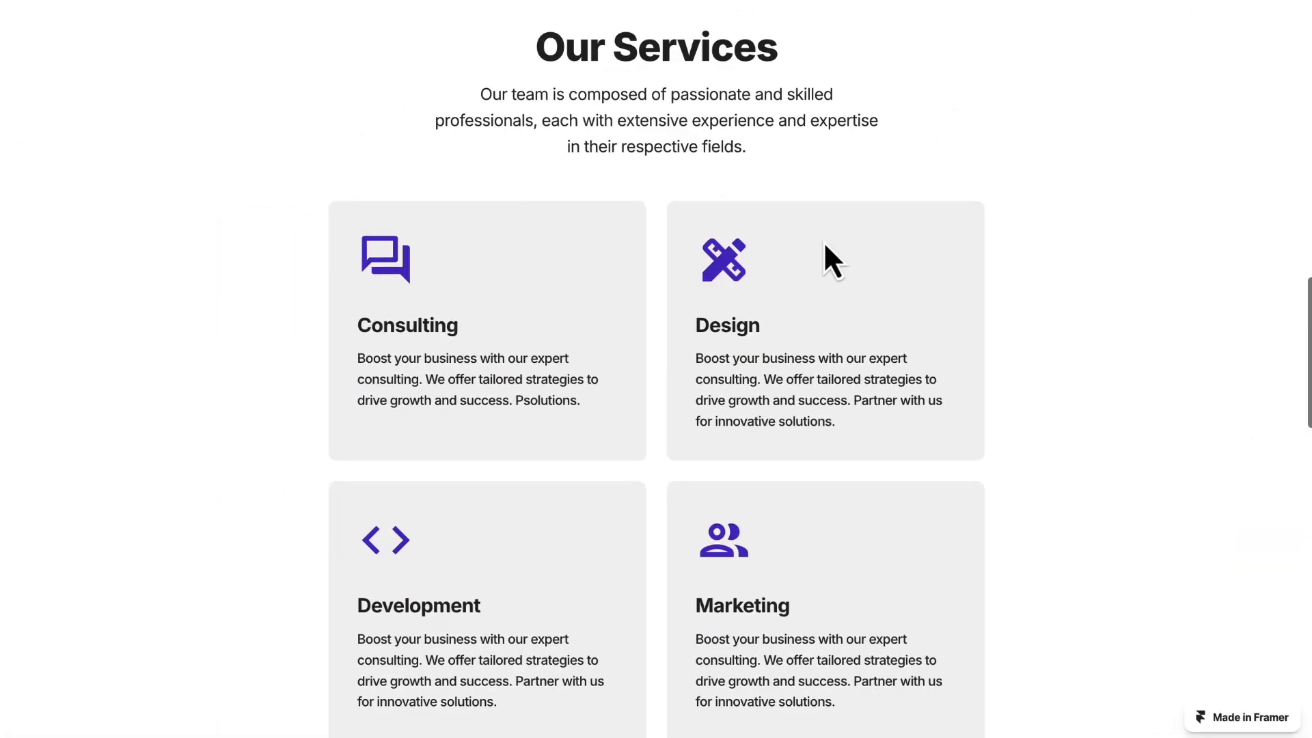
scroll(820, 242, down, 8)
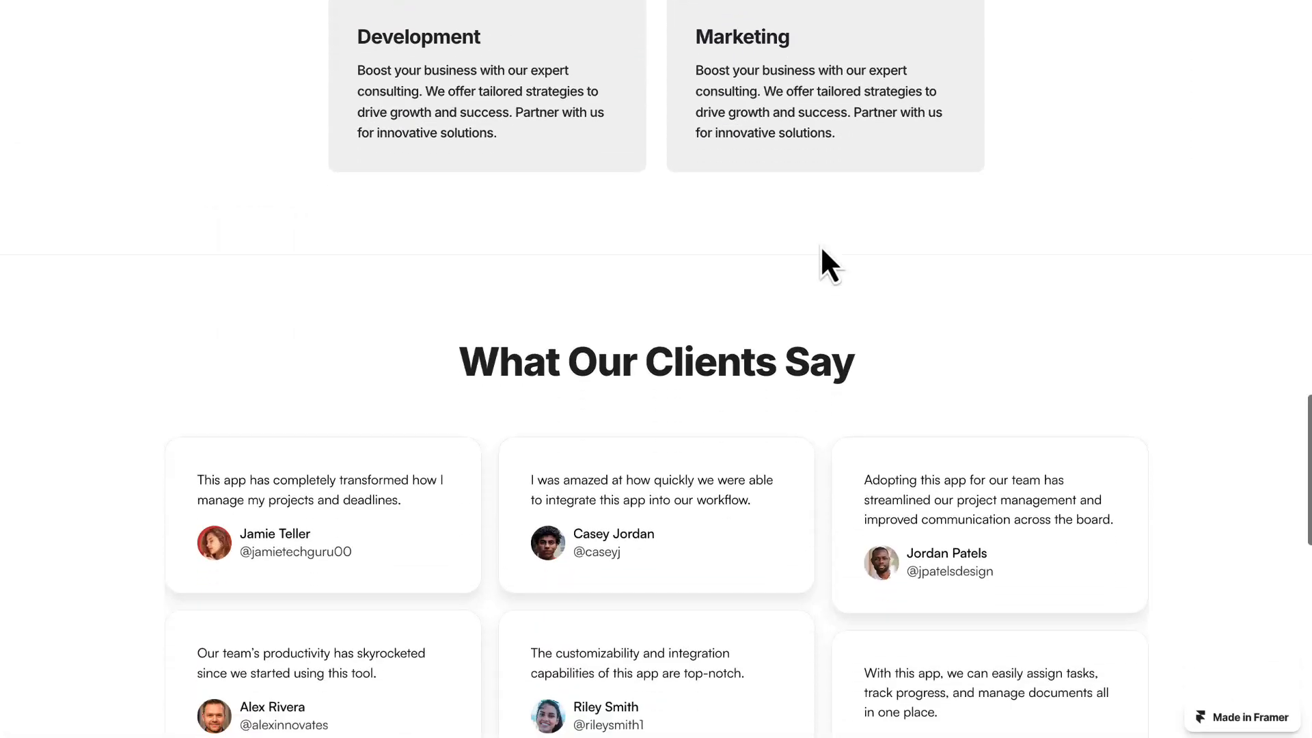
scroll(820, 243, down, 2)
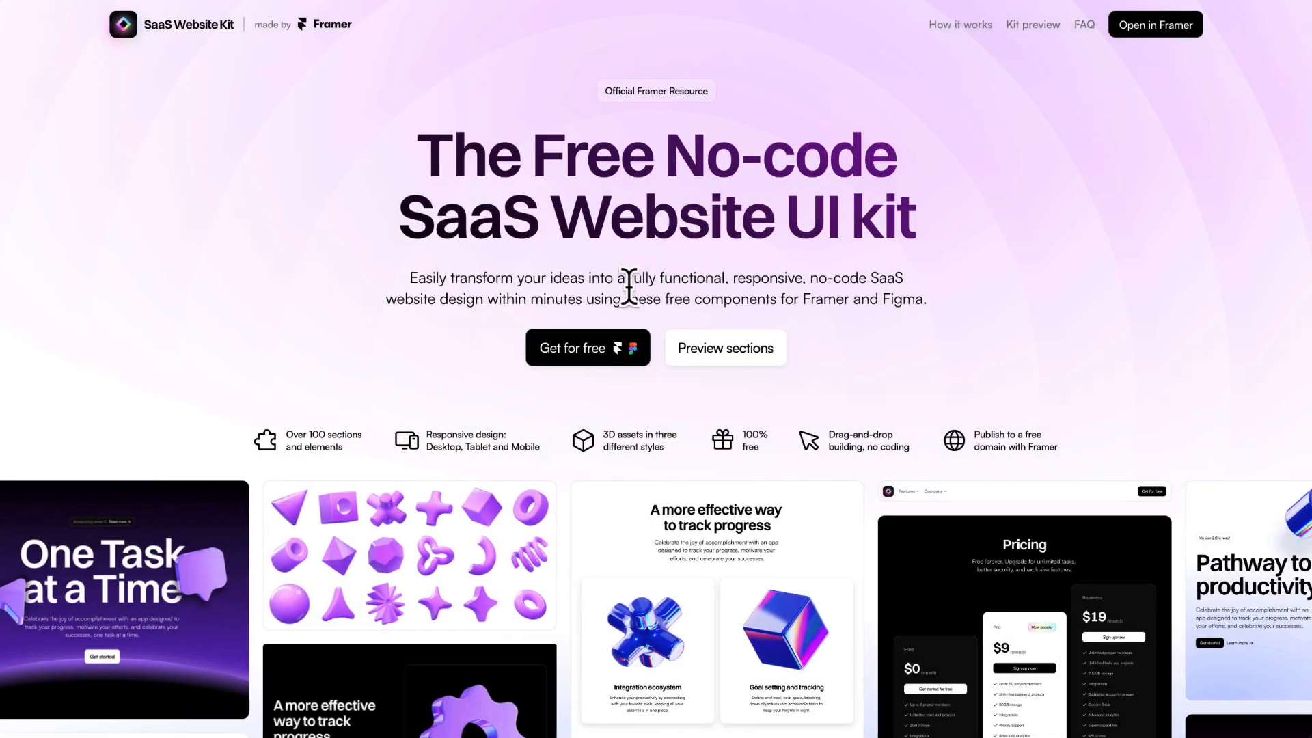
- Look through the free SaaS Website Kit page, from its overview to the 3D Assets, Banner and Navigation elements
click(600, 309)
scroll(602, 318, down, 10)
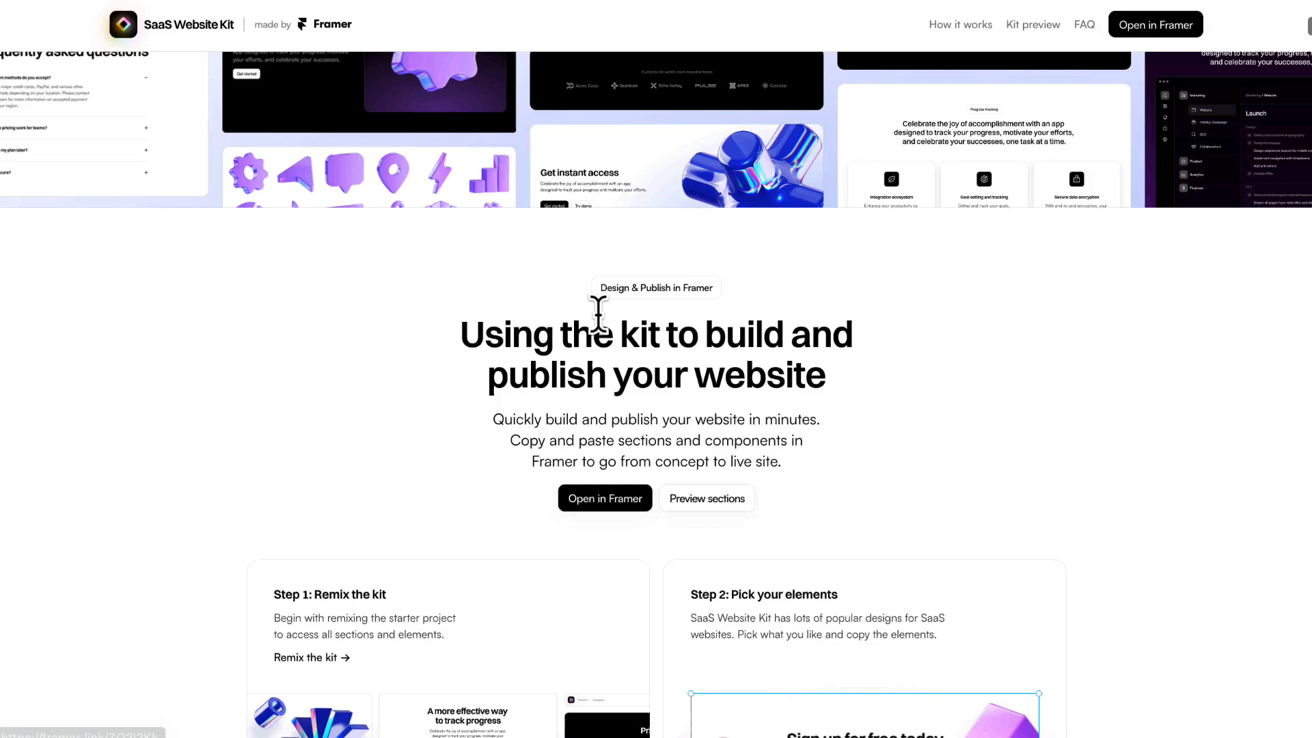
scroll(599, 318, down, 15)
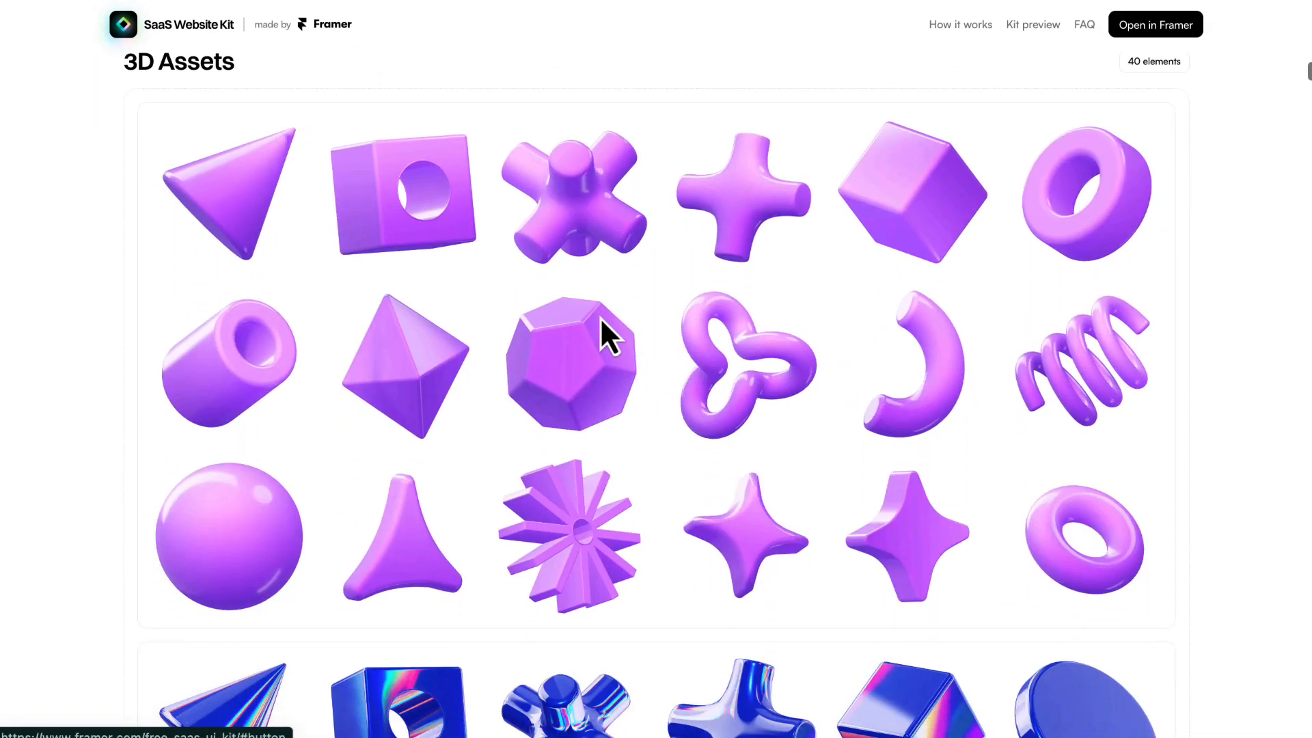
scroll(600, 318, down, 15)
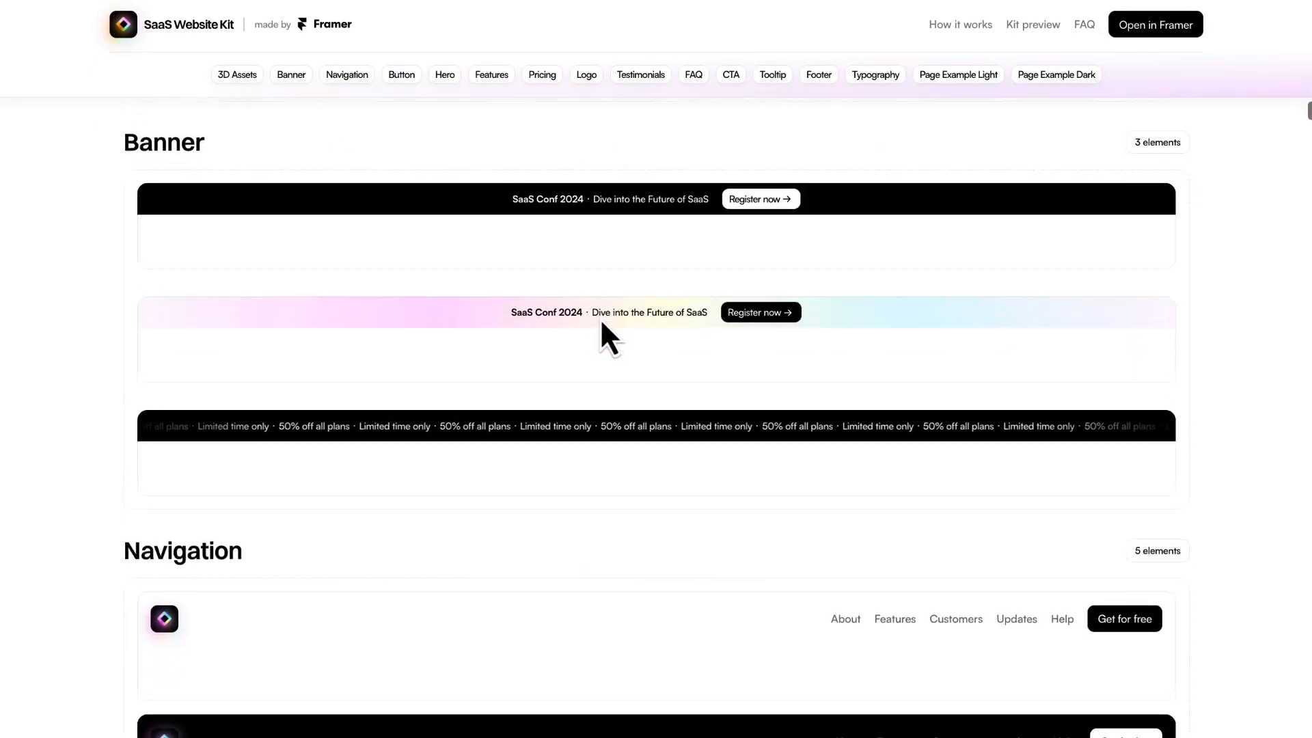
scroll(600, 318, down, 15)
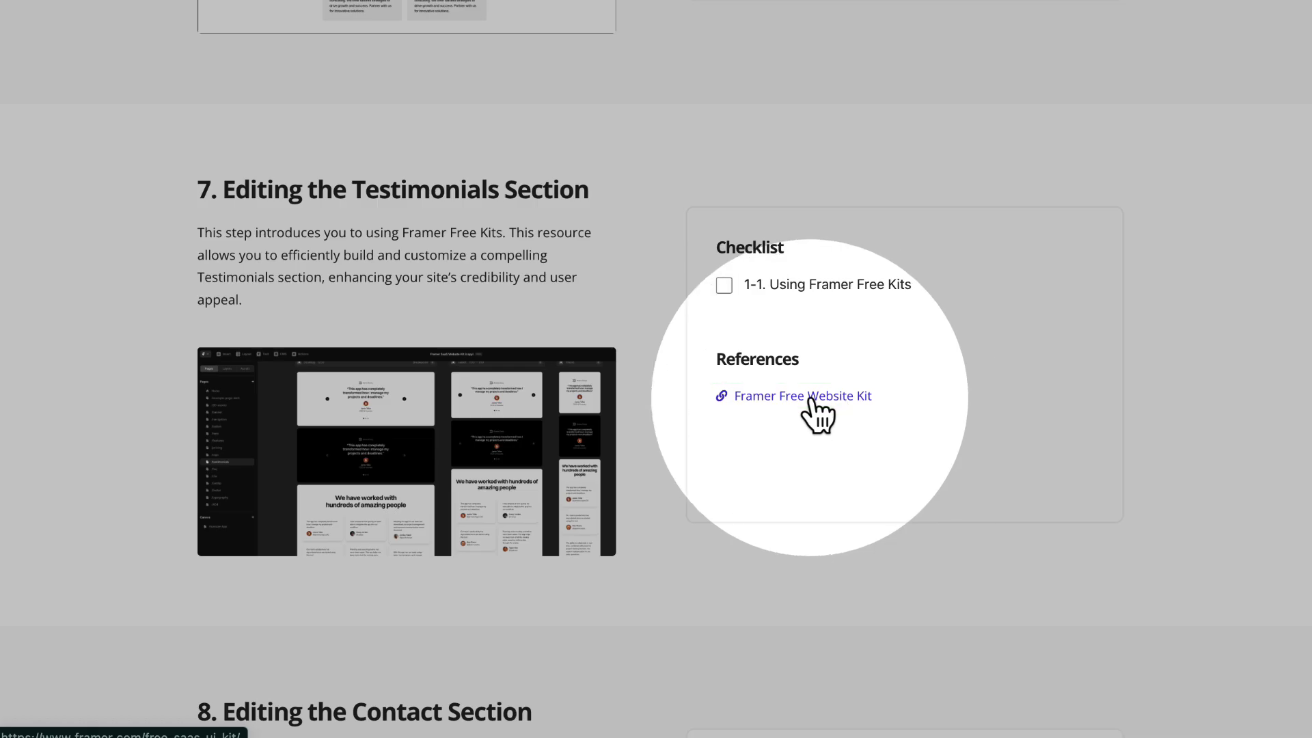
- Open the Framer Free Website Kit from the course references as a Framer project and go to its testimonials page
click(811, 399)
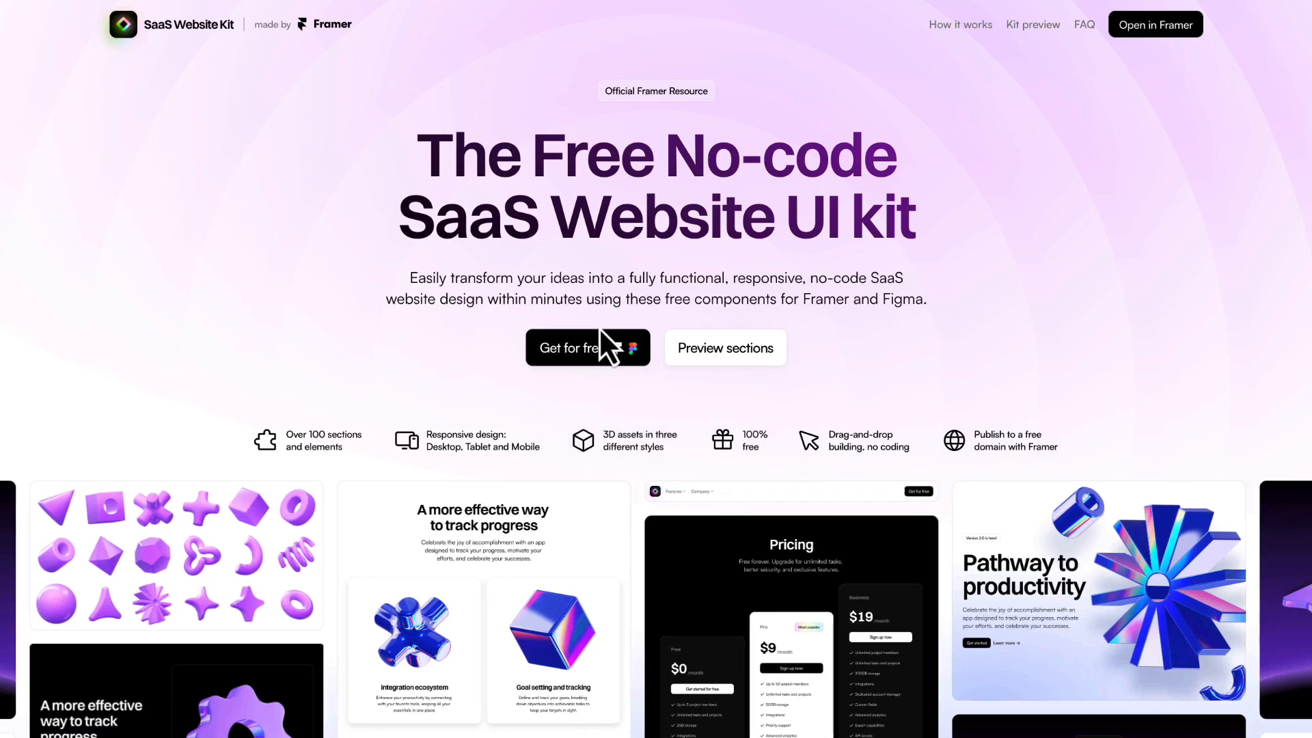
mouse_move(595, 347)
click(591, 396)
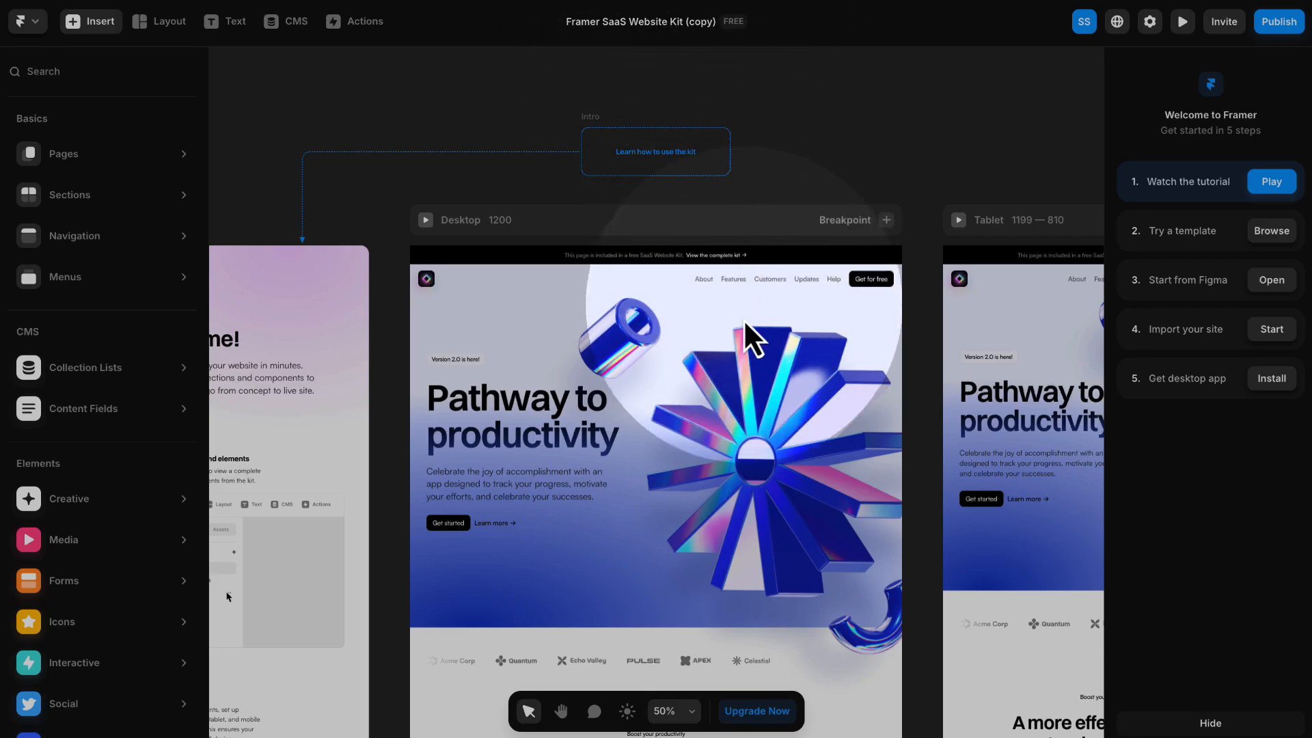
click(564, 319)
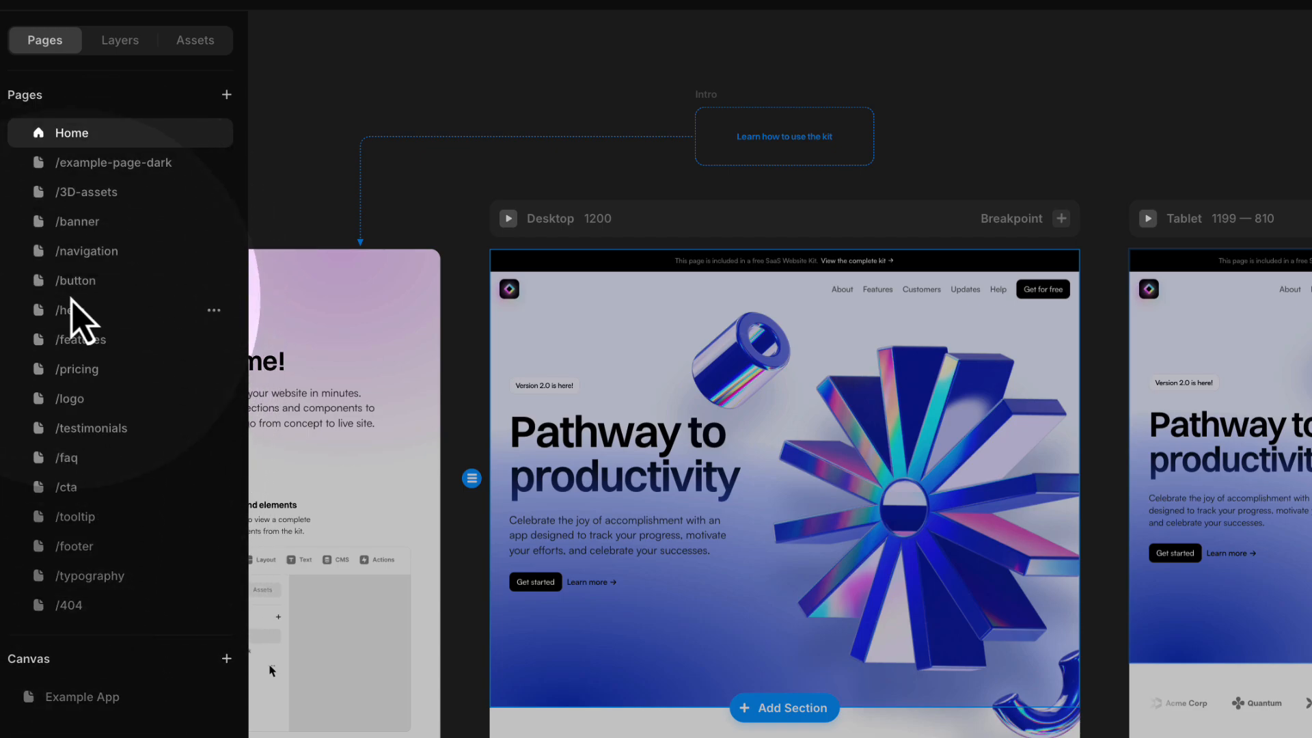
click(110, 427)
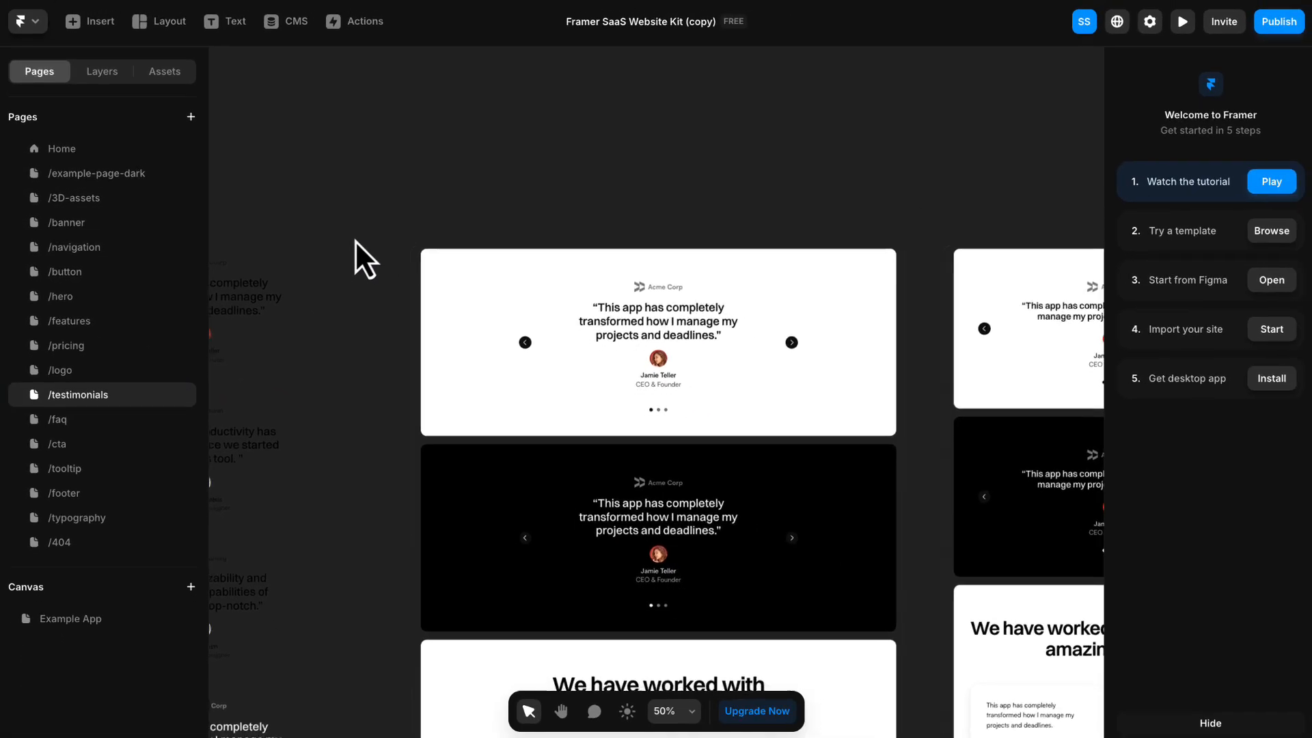
- Copy the light "We have worked with hundreds of amazing people" section from the kit's testimonials page
scroll(419, 242, down, 3)
scroll(352, 240, down, 8)
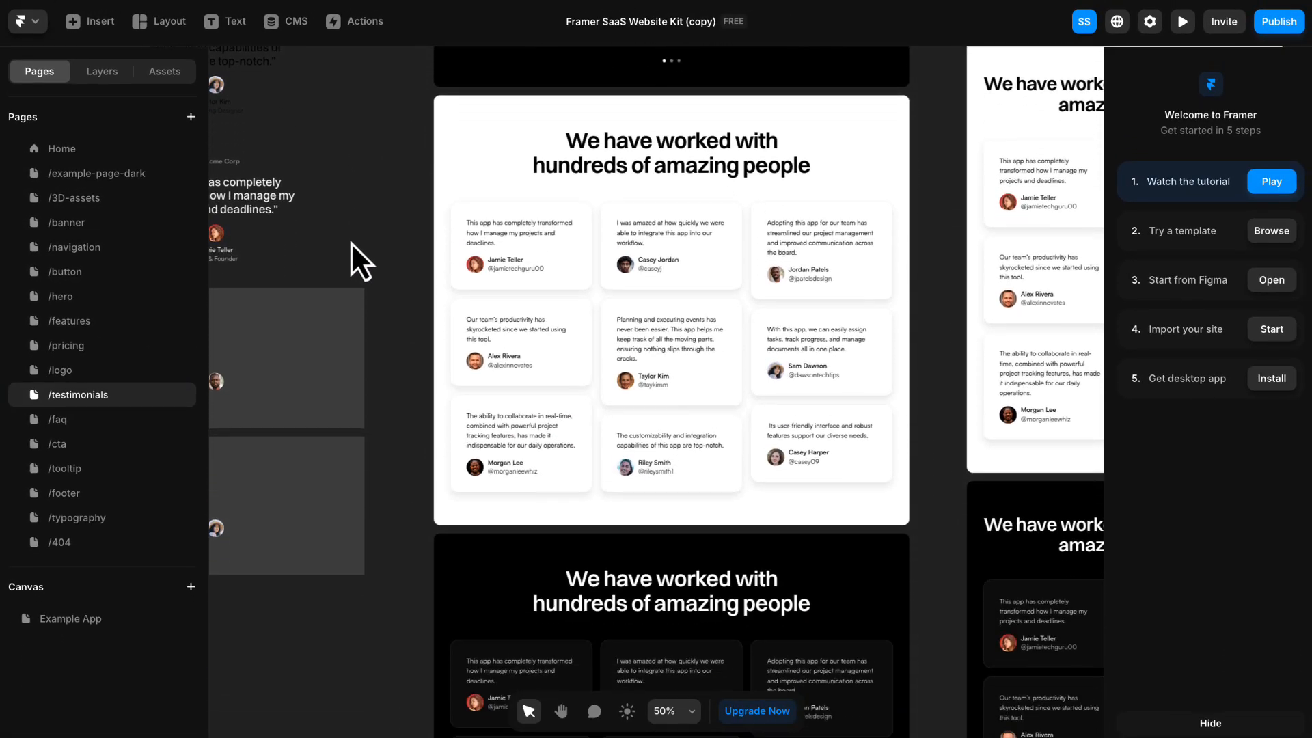
scroll(348, 244, up, 5)
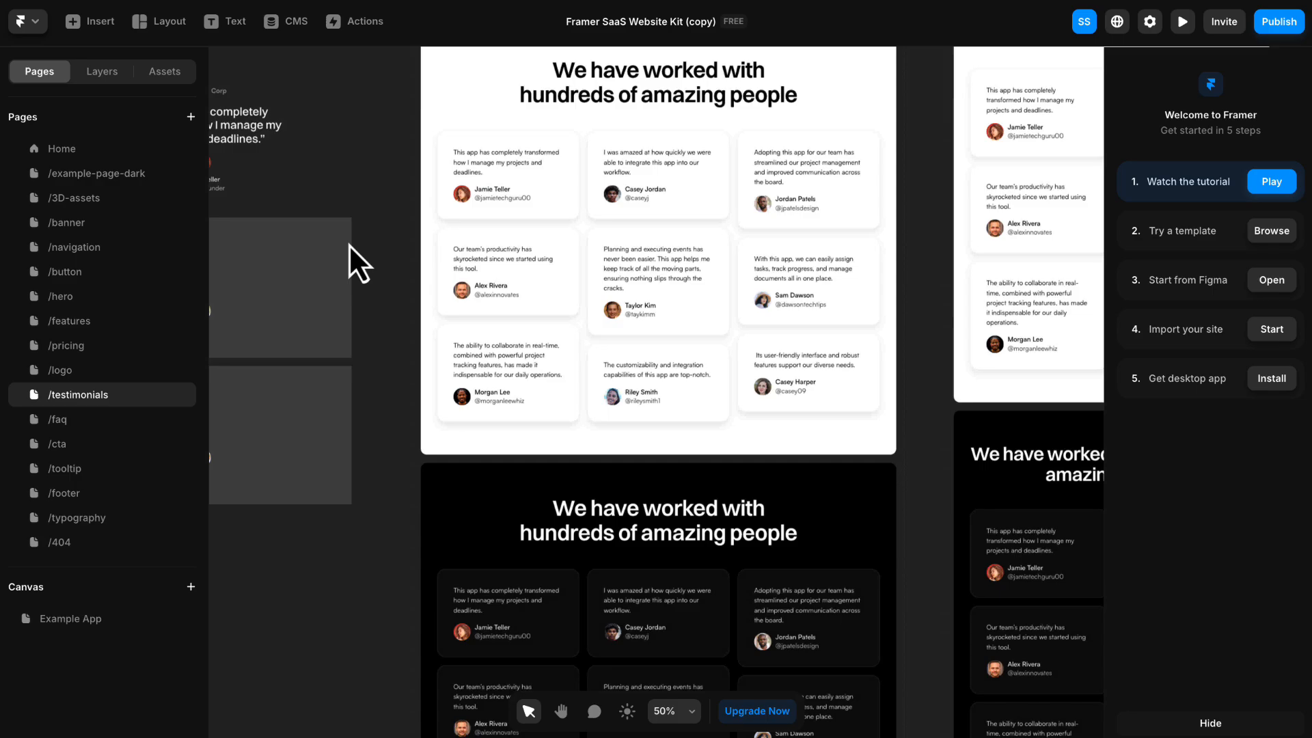
click(478, 211)
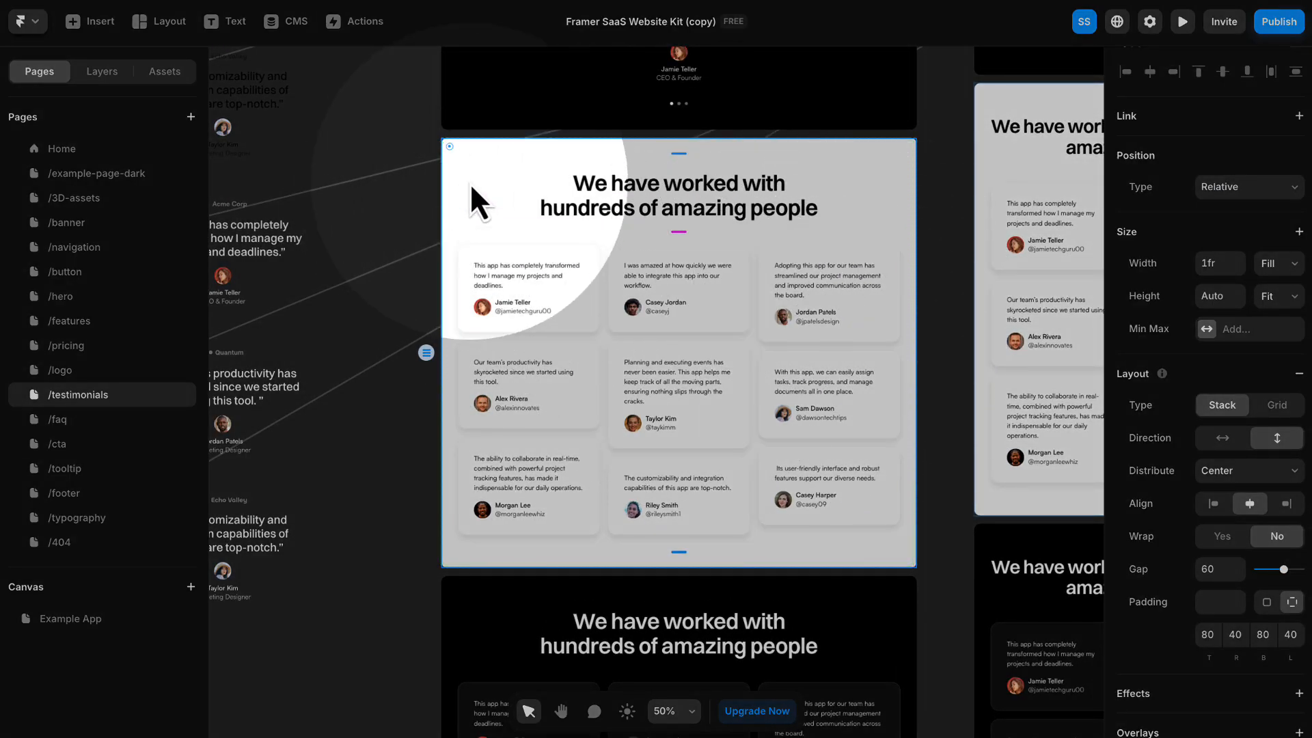
right_click(477, 179)
mouse_move(525, 334)
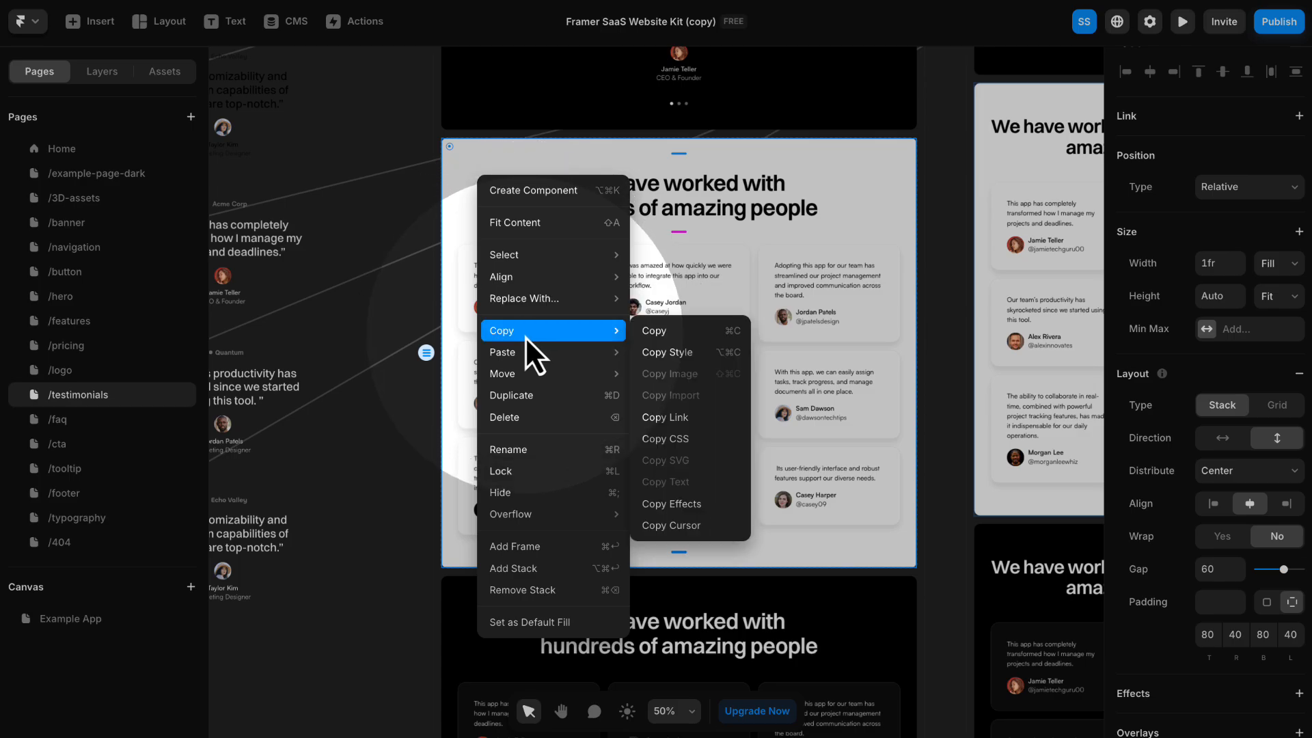
click(650, 333)
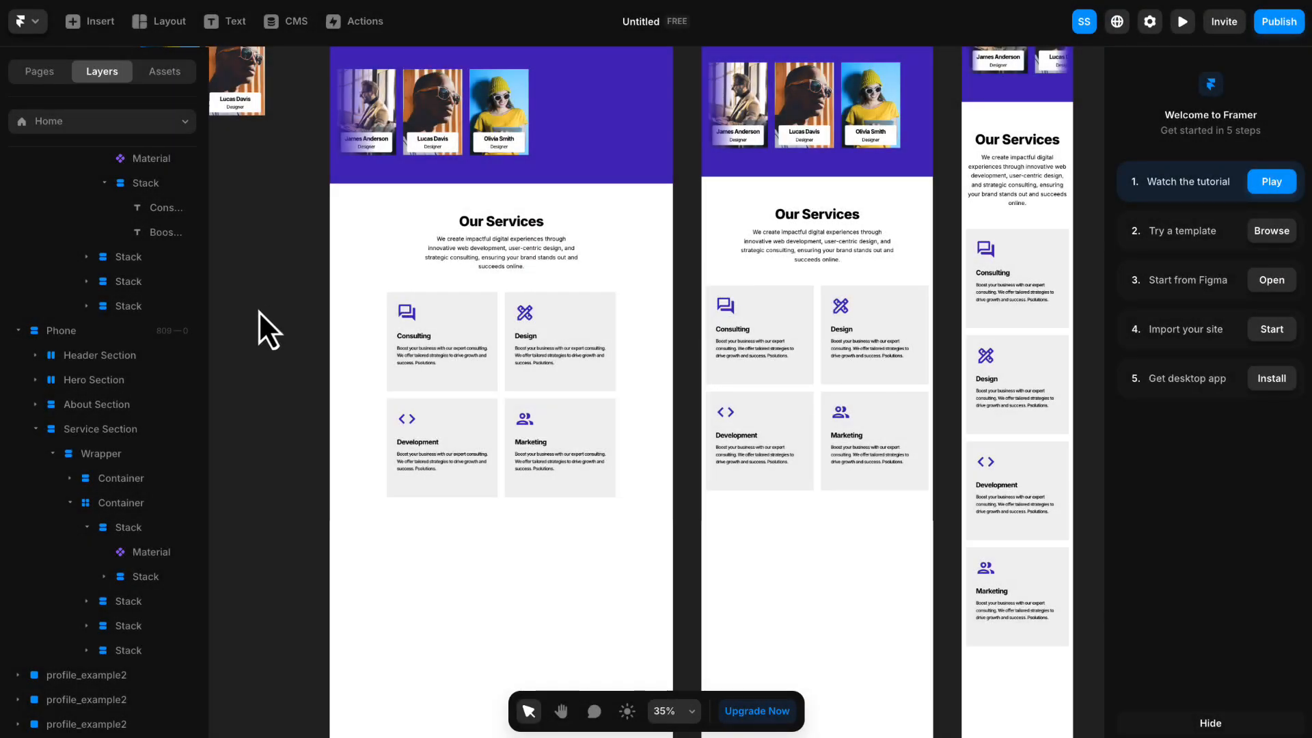
- Paste the copied testimonials section into the Untitled agency project and place it below the services section in the Desktop breakpoint
drag(264, 328, 503, 205)
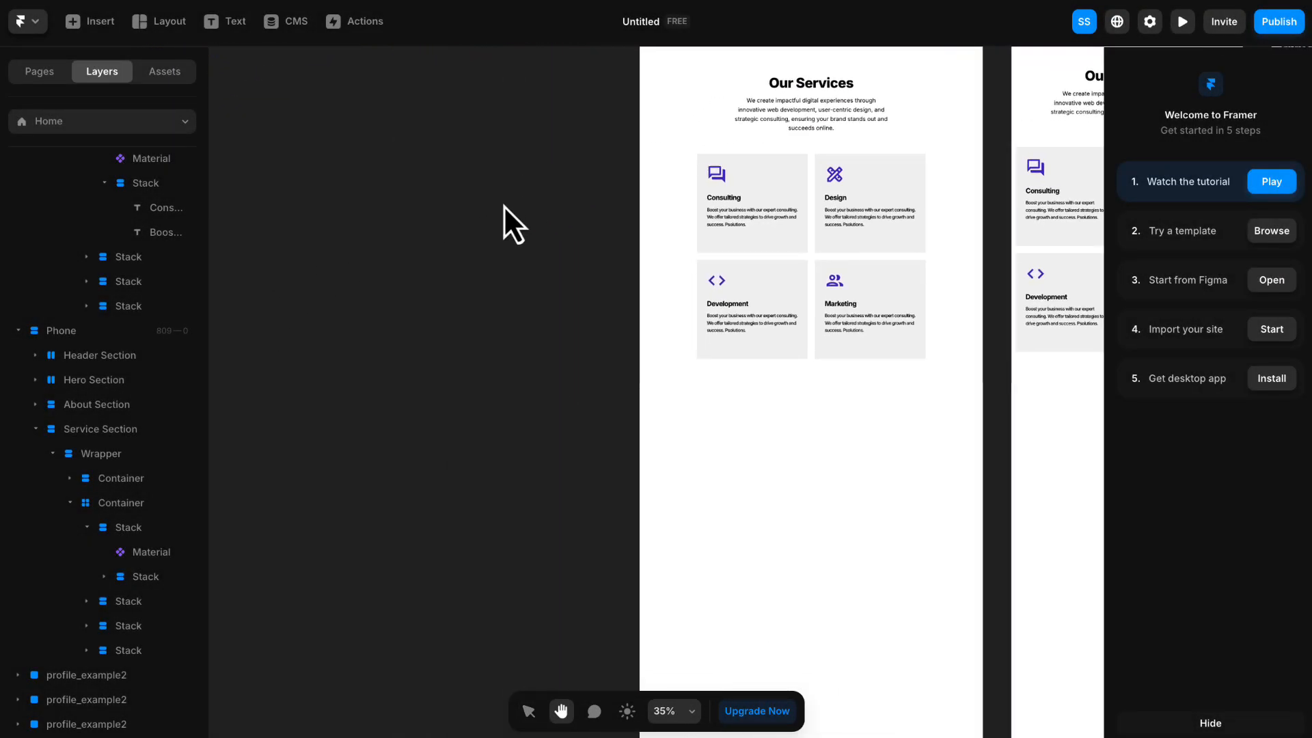
right_click(333, 269)
click(365, 284)
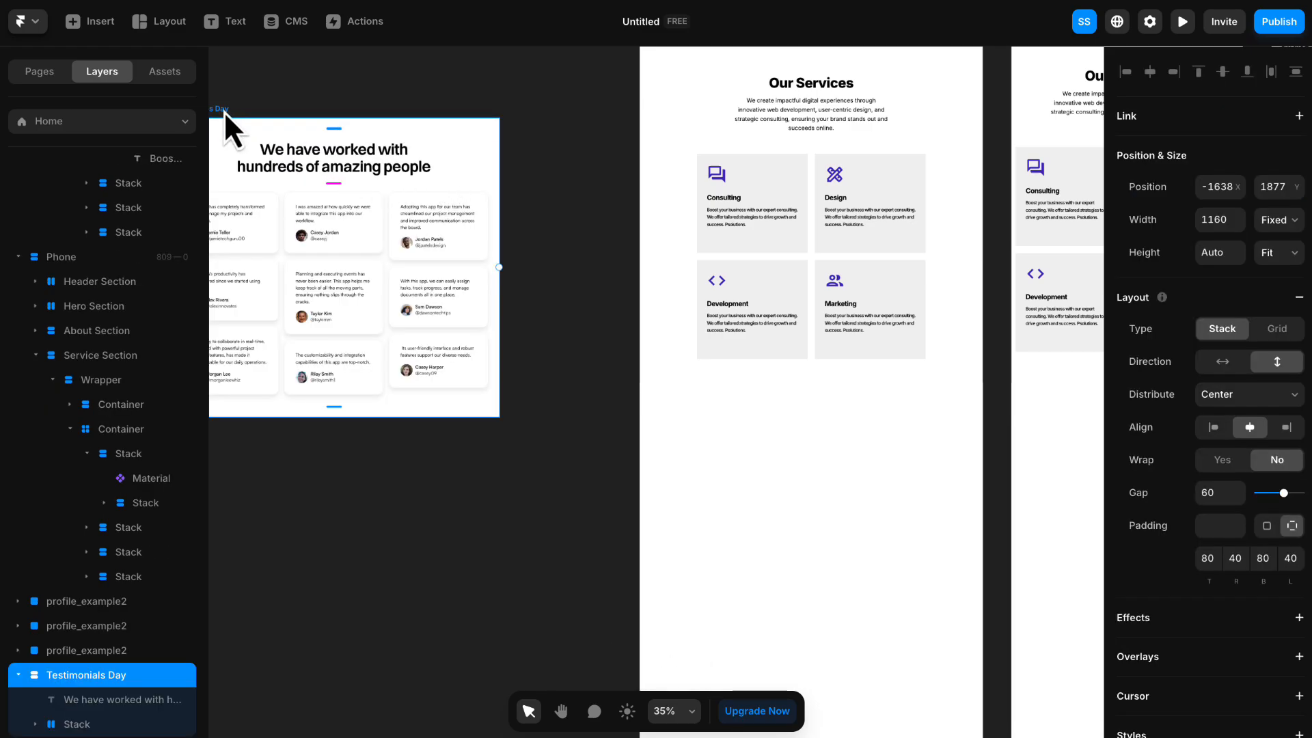
drag(223, 111, 707, 199)
key(space)
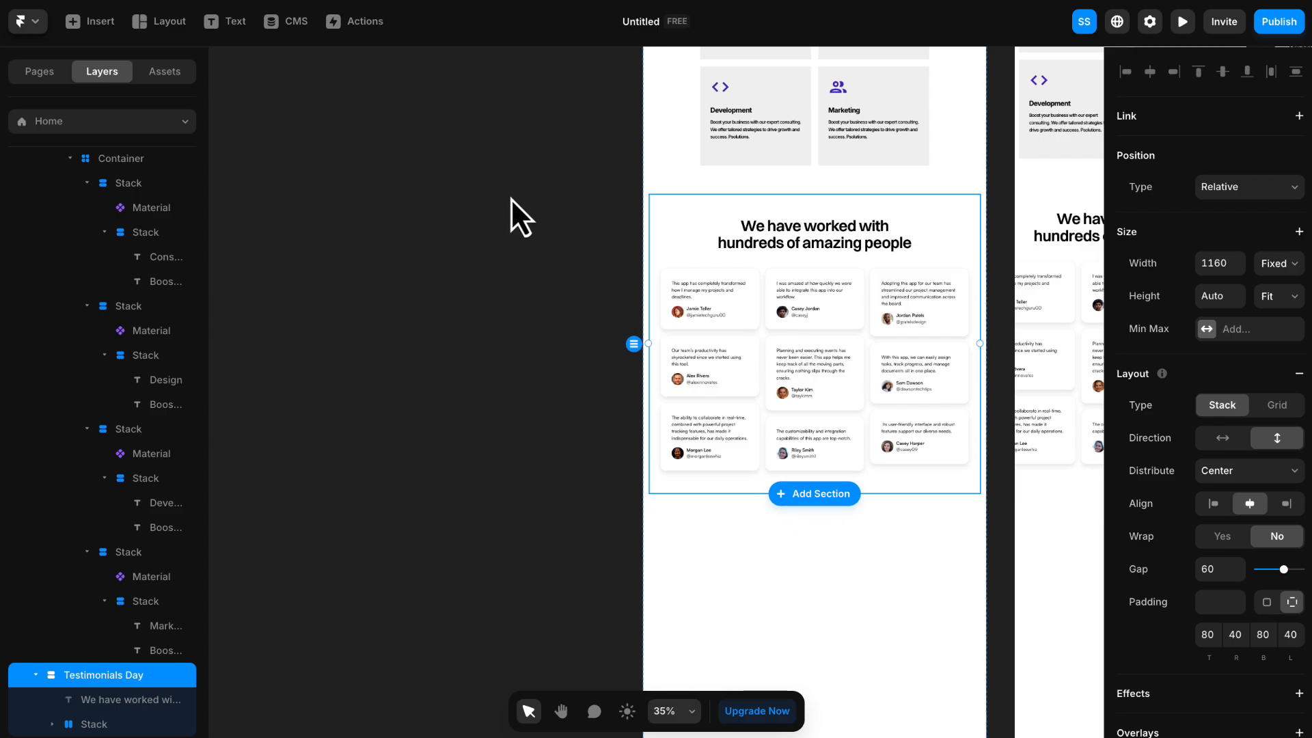
- Set the Testimonials Day stack's width to Fill, its gap to 75 and its padding to 0
scroll(62, 185, up, 4)
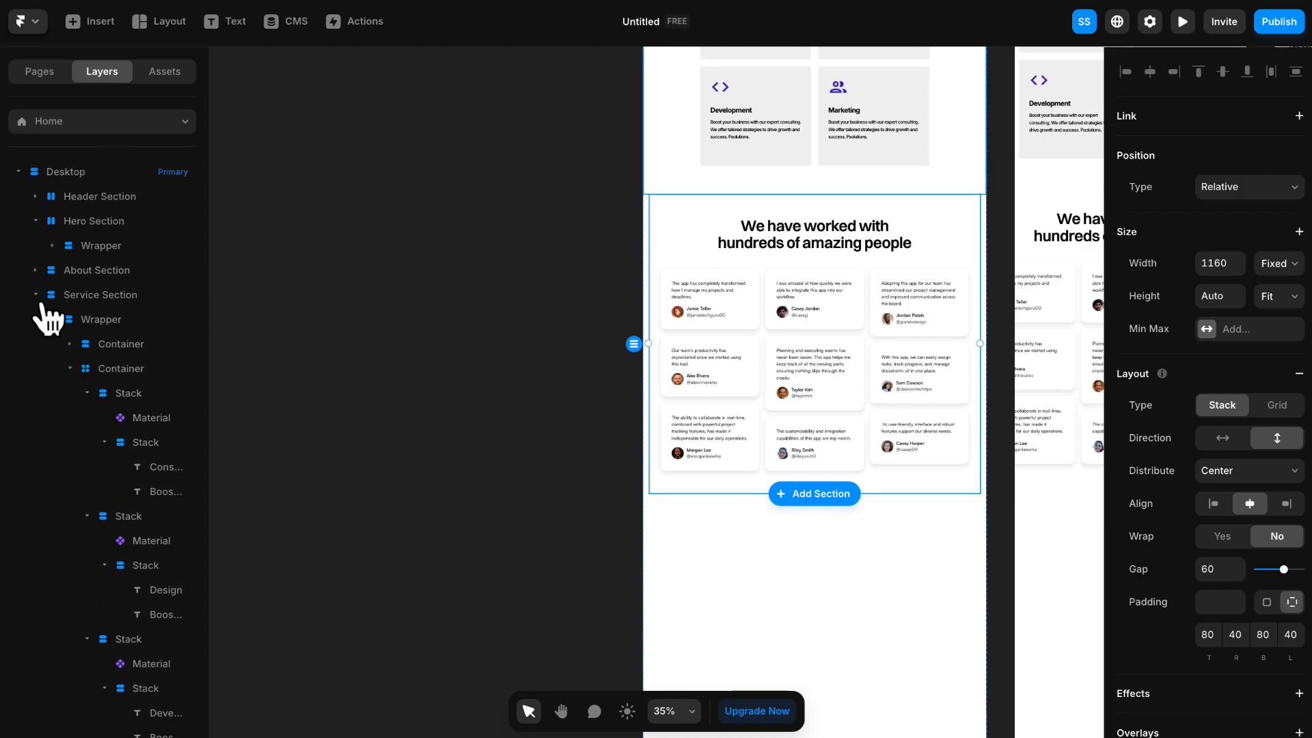
click(37, 297)
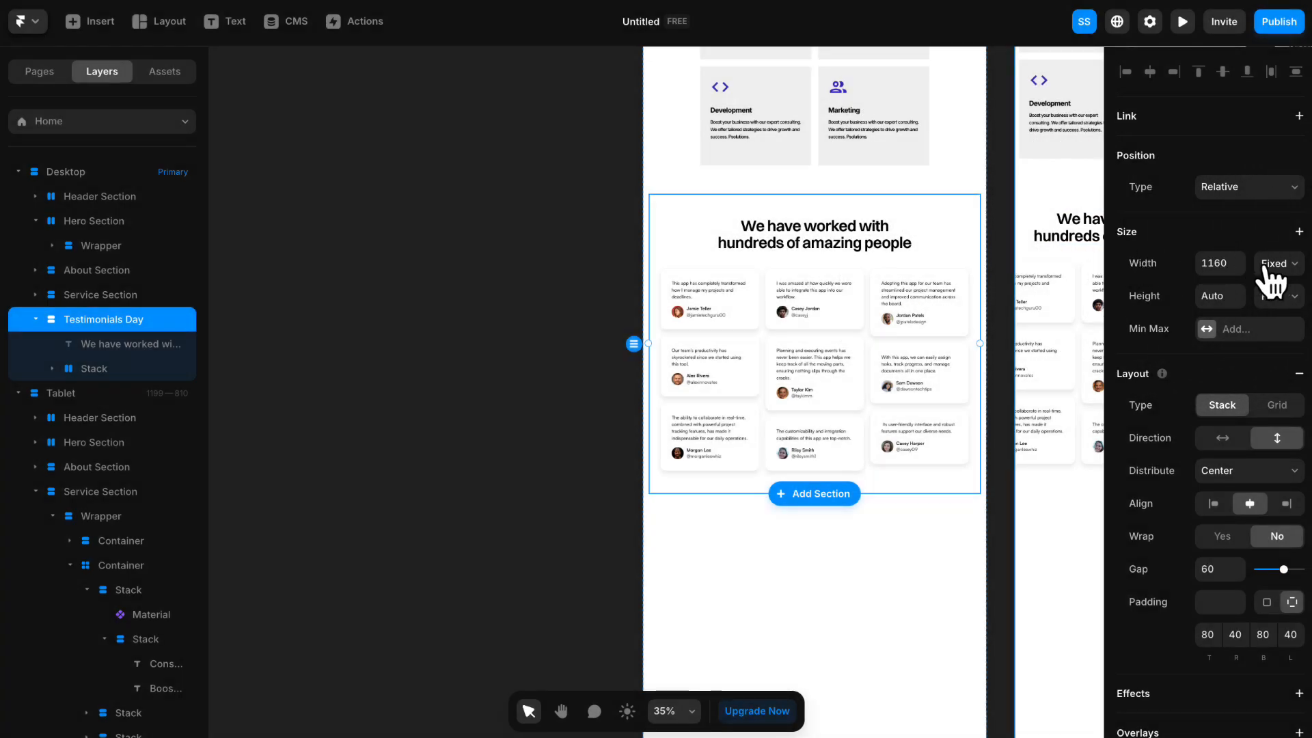
click(1277, 265)
click(1278, 309)
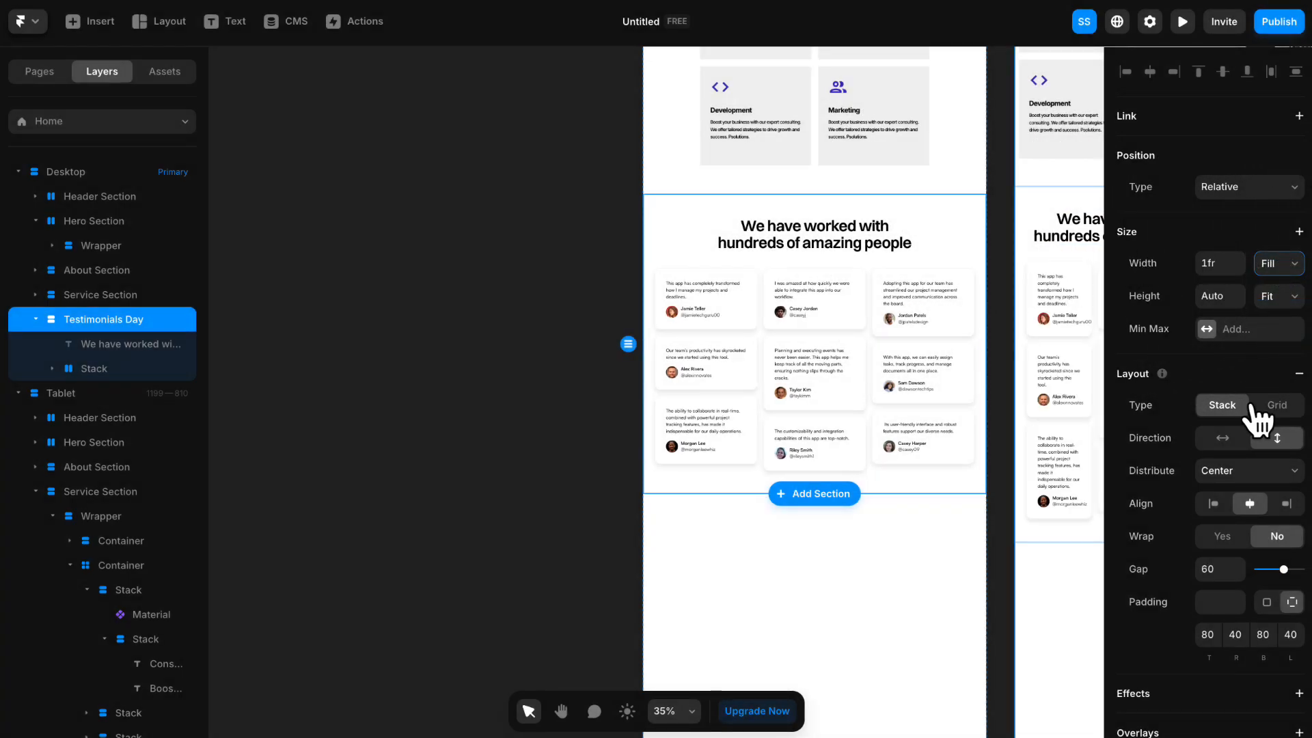
click(1211, 559)
text(75)
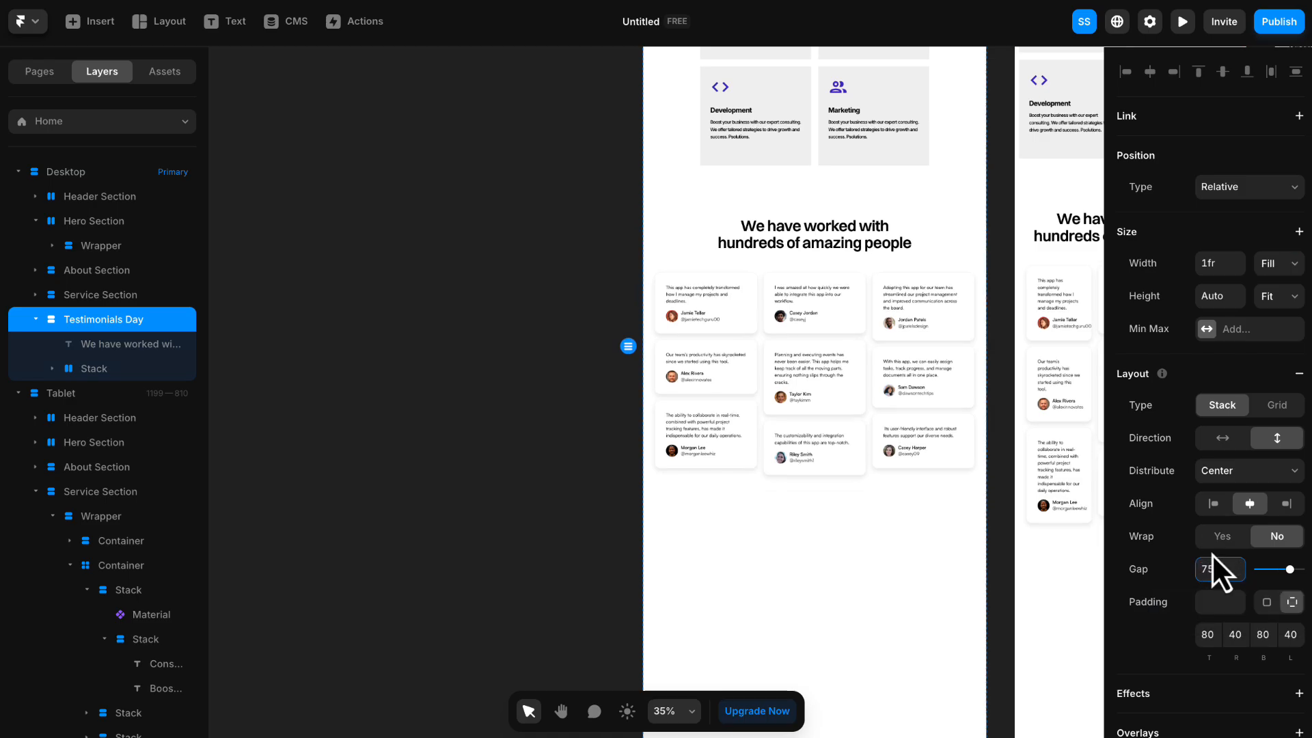
click(1206, 600)
text(0)
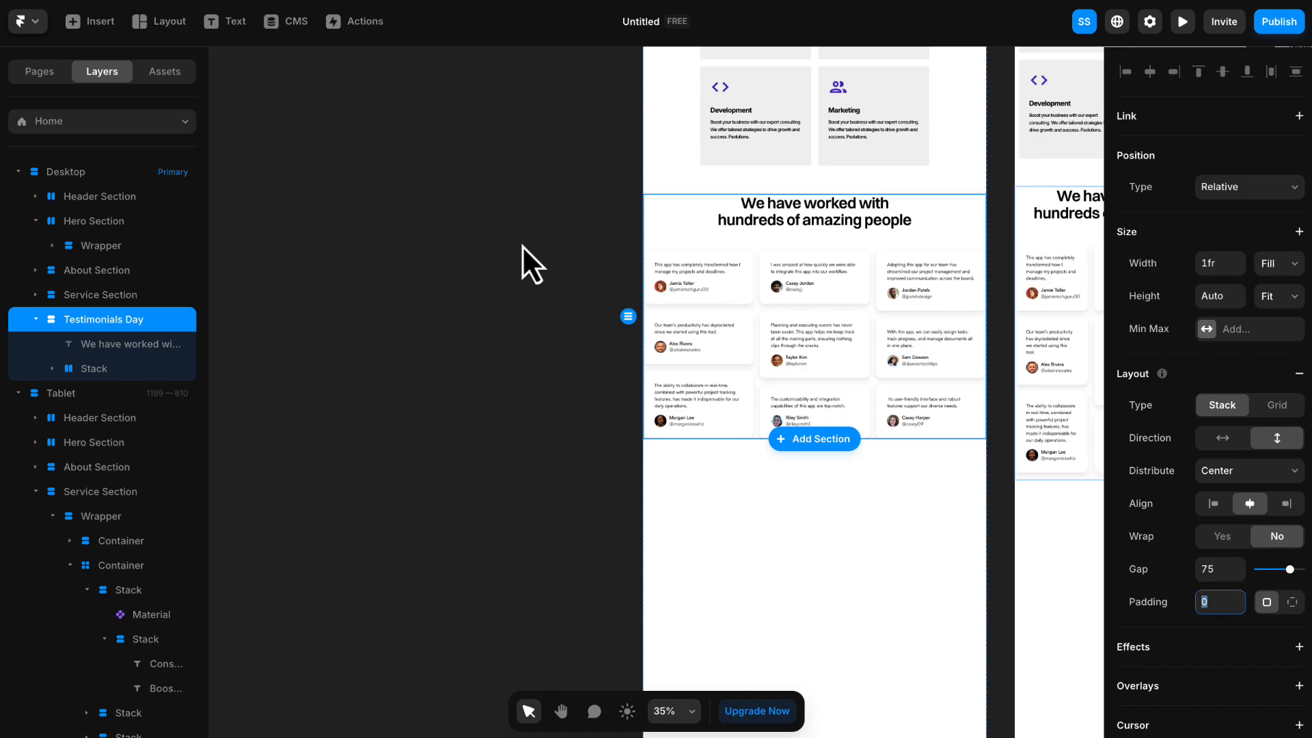
- Rename the Testimonials Day layer as Container
scroll(522, 245, up, 5)
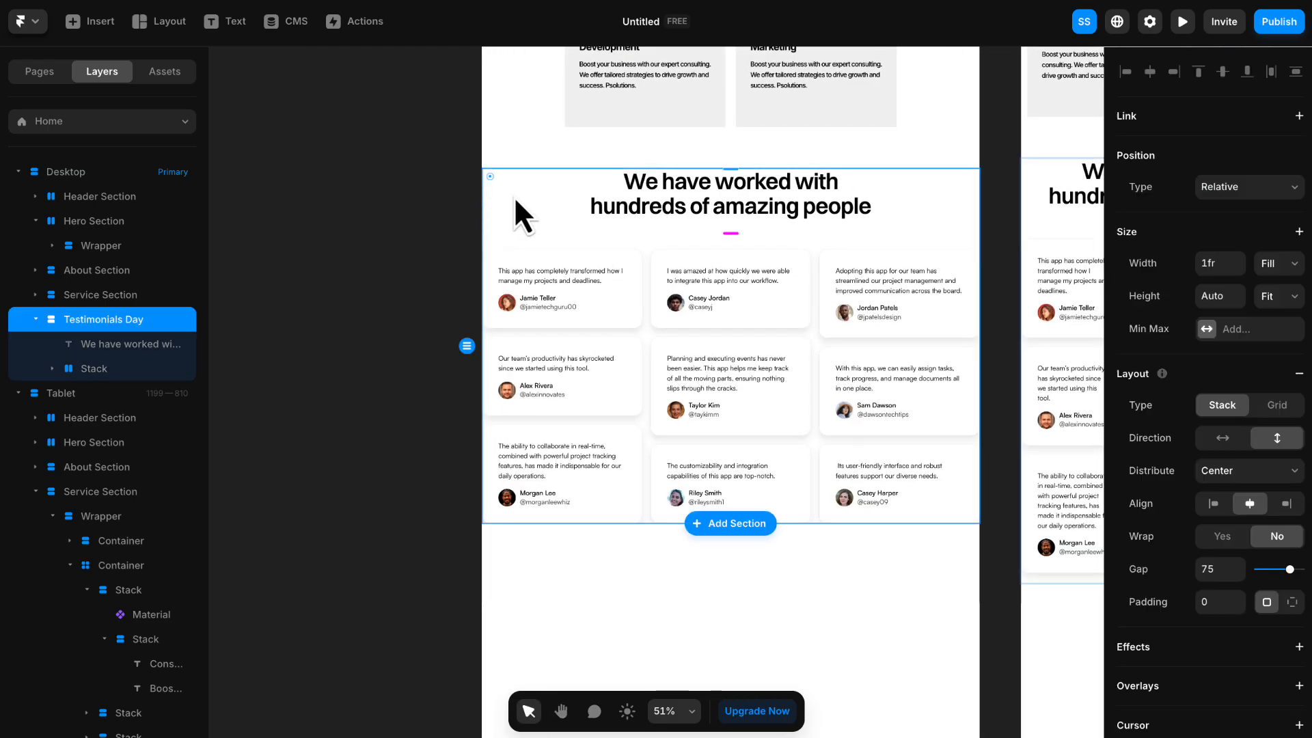
right_click(112, 321)
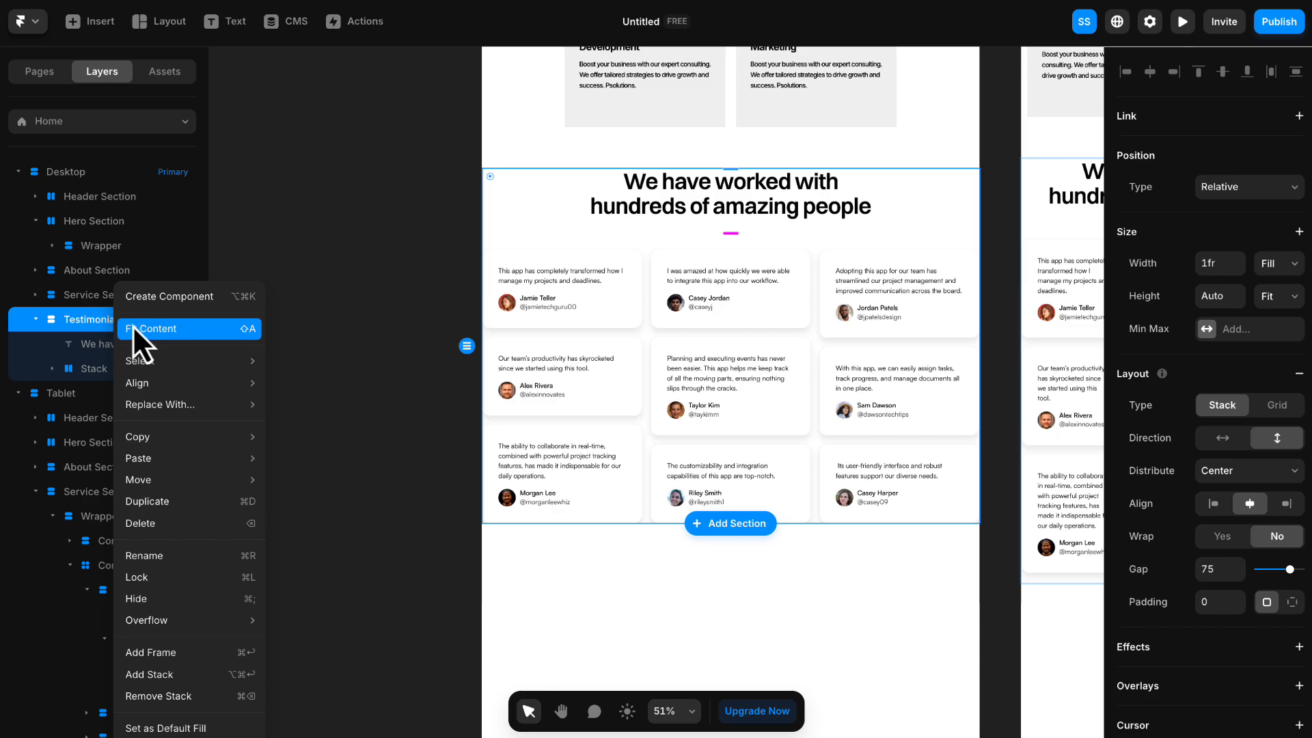
double_click(83, 318)
text(Container)
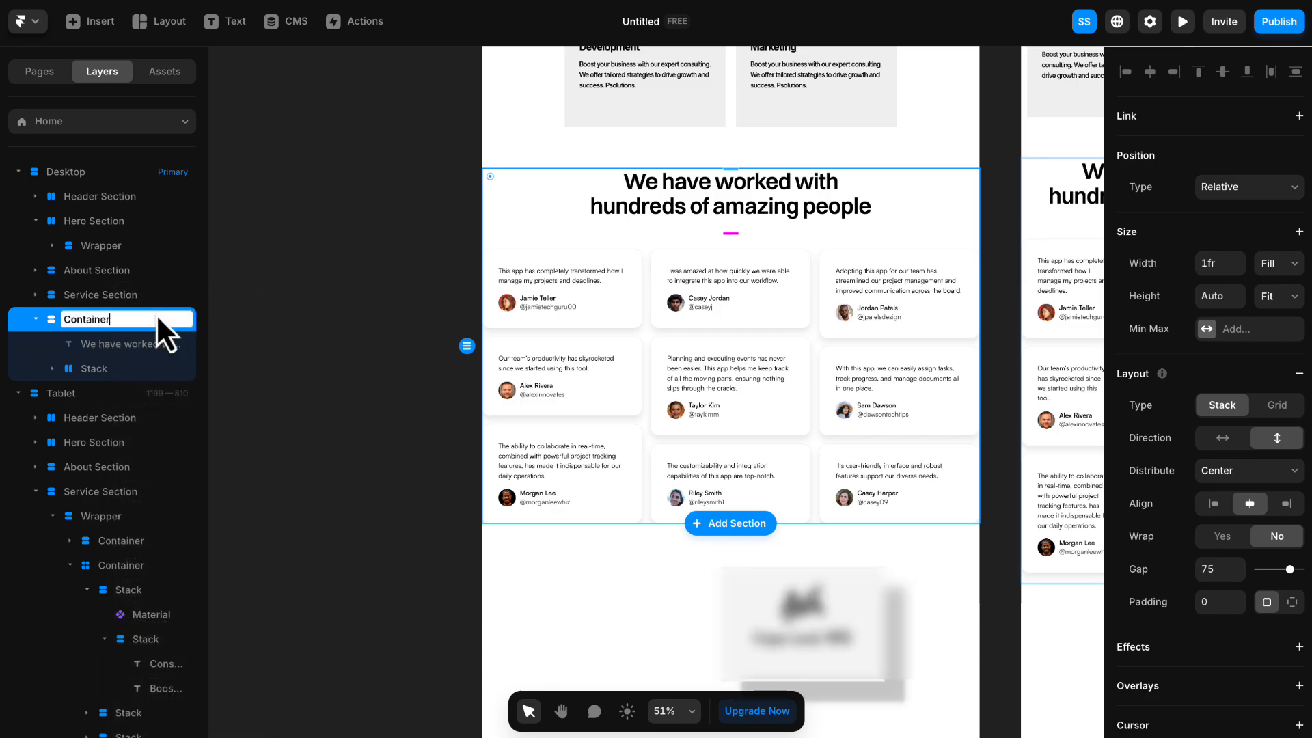
key(Return)
- Wrap the testimonials Container in a new stack and name that stack Wrapper
right_click(96, 322)
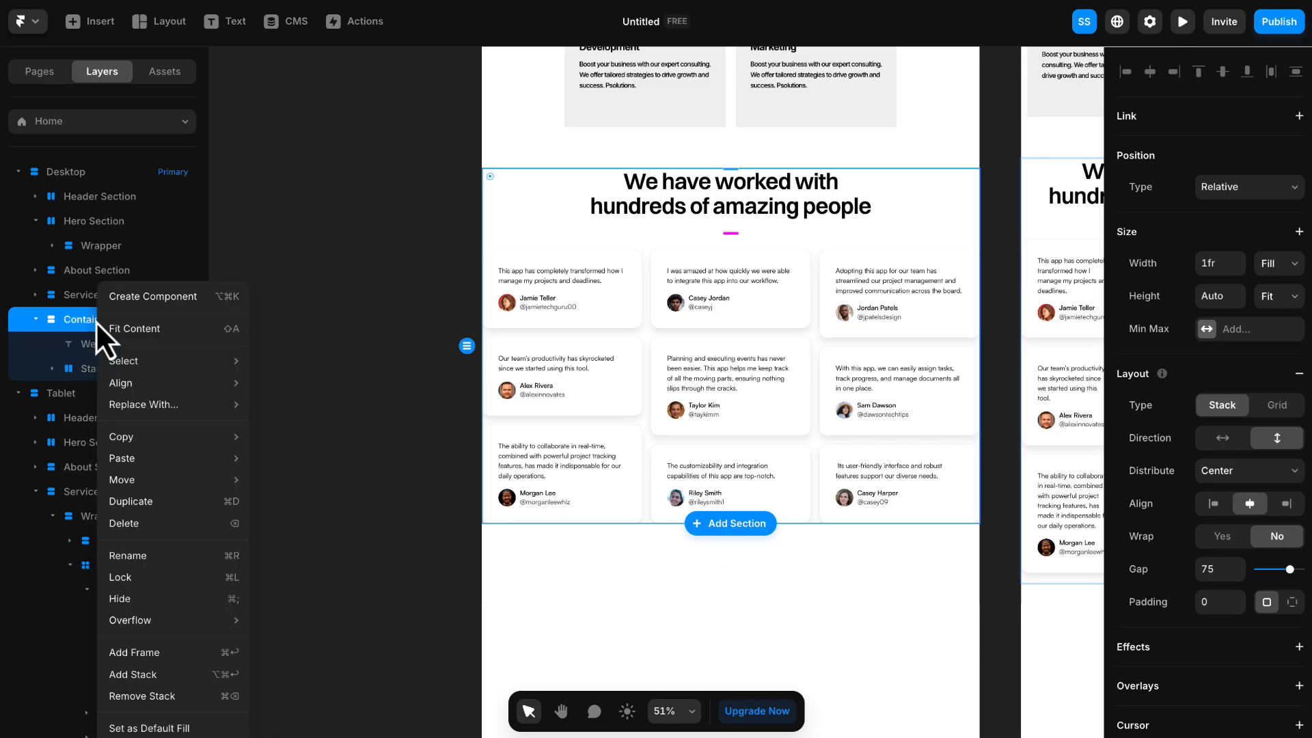
click(143, 673)
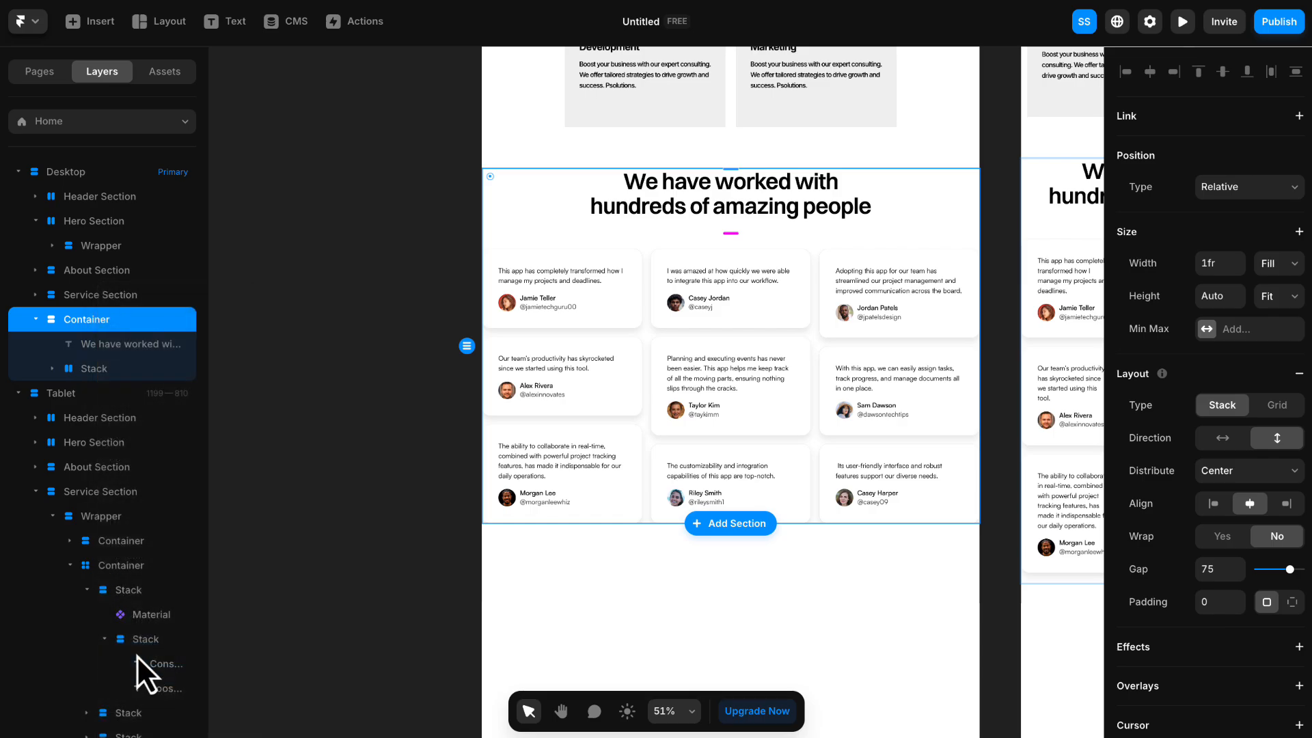
double_click(77, 316)
text(Wrapper)
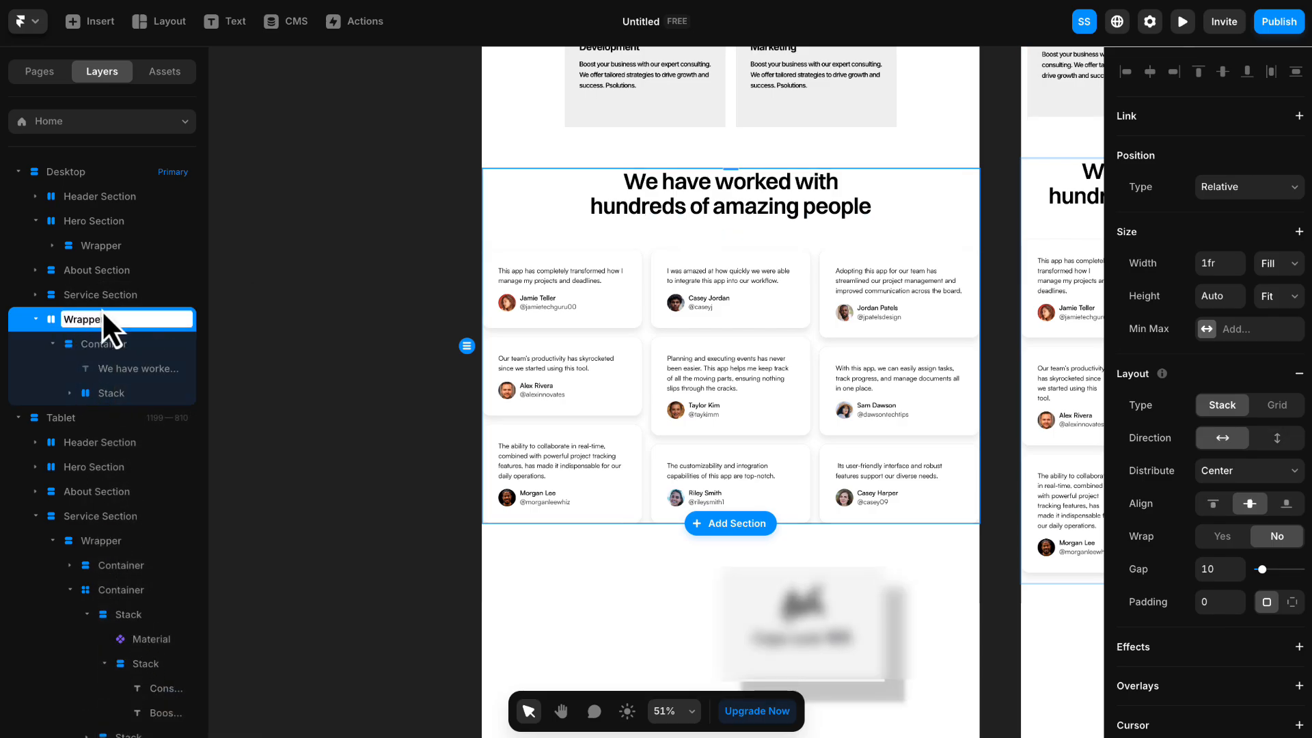
key(Return)
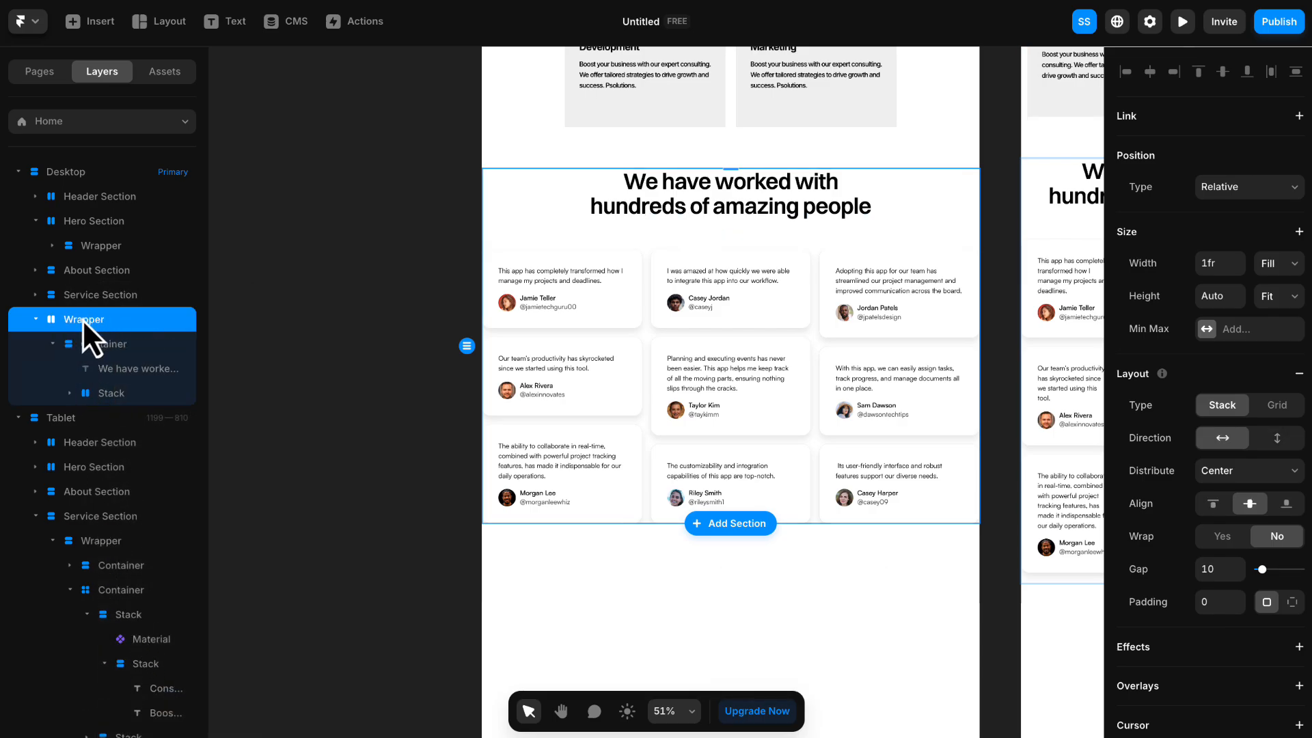
- Add a fixed max width of 1200 to the testimonials Wrapper
click(1233, 328)
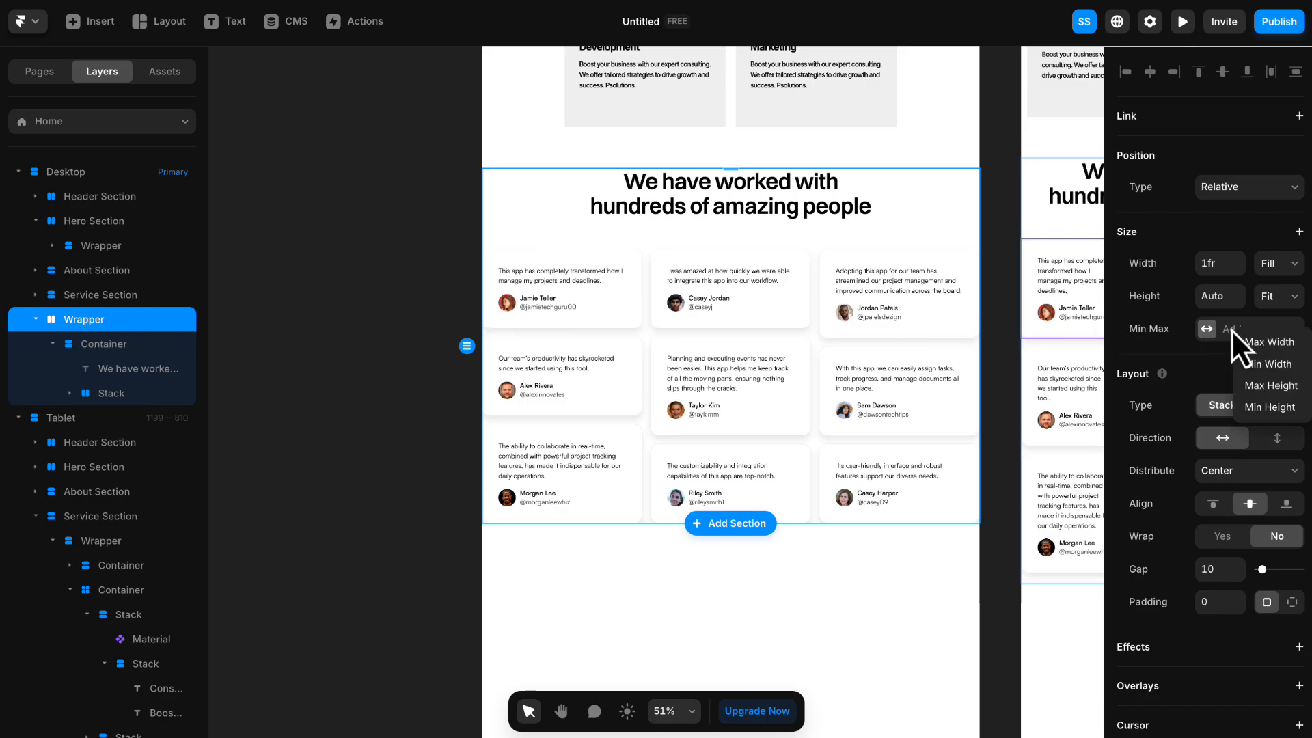
click(1254, 343)
click(1264, 335)
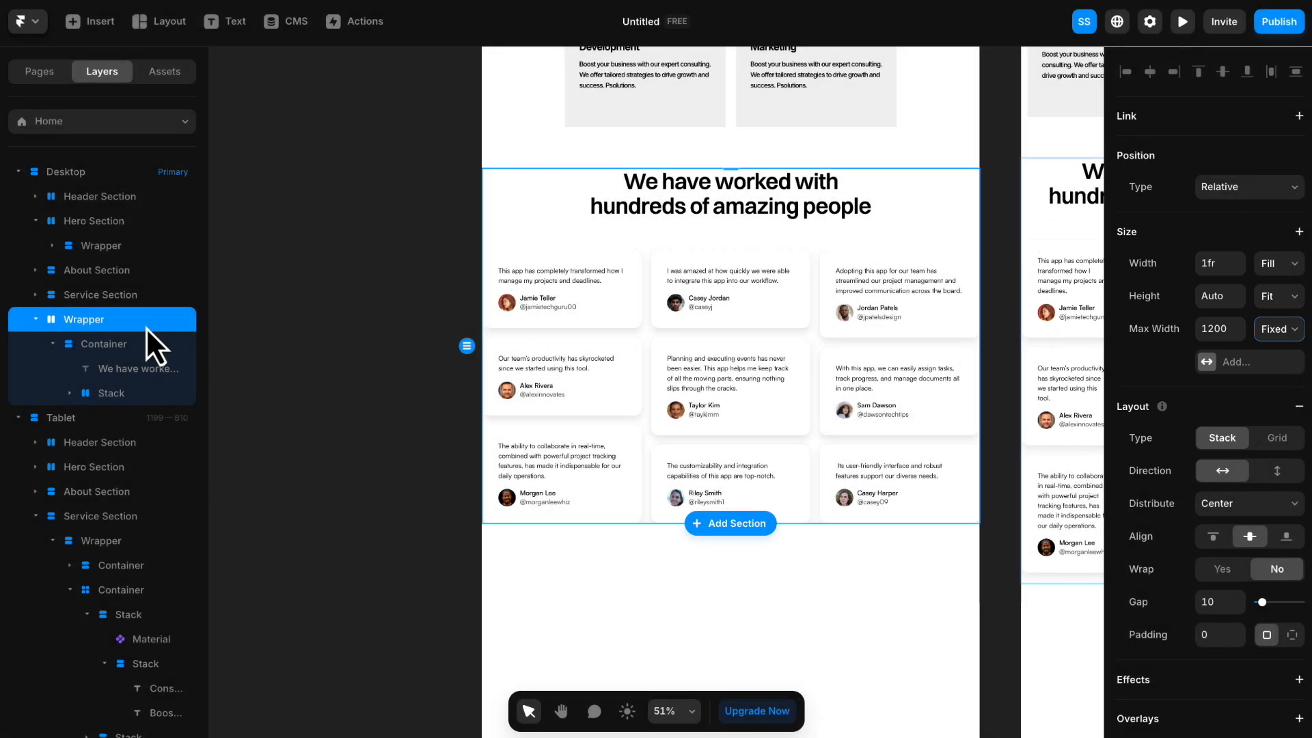
- Wrap the testimonials Wrapper in another stack and name it Testimonial Section
right_click(101, 320)
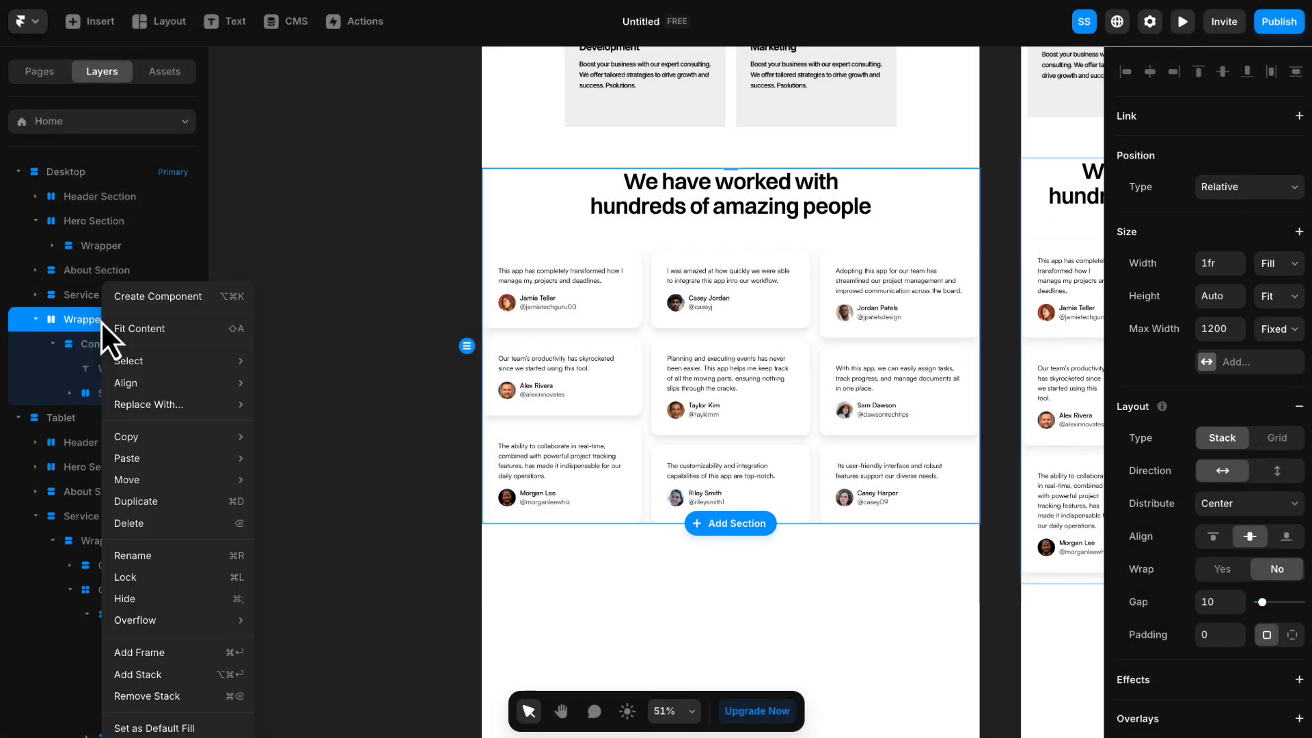
click(148, 675)
double_click(143, 319)
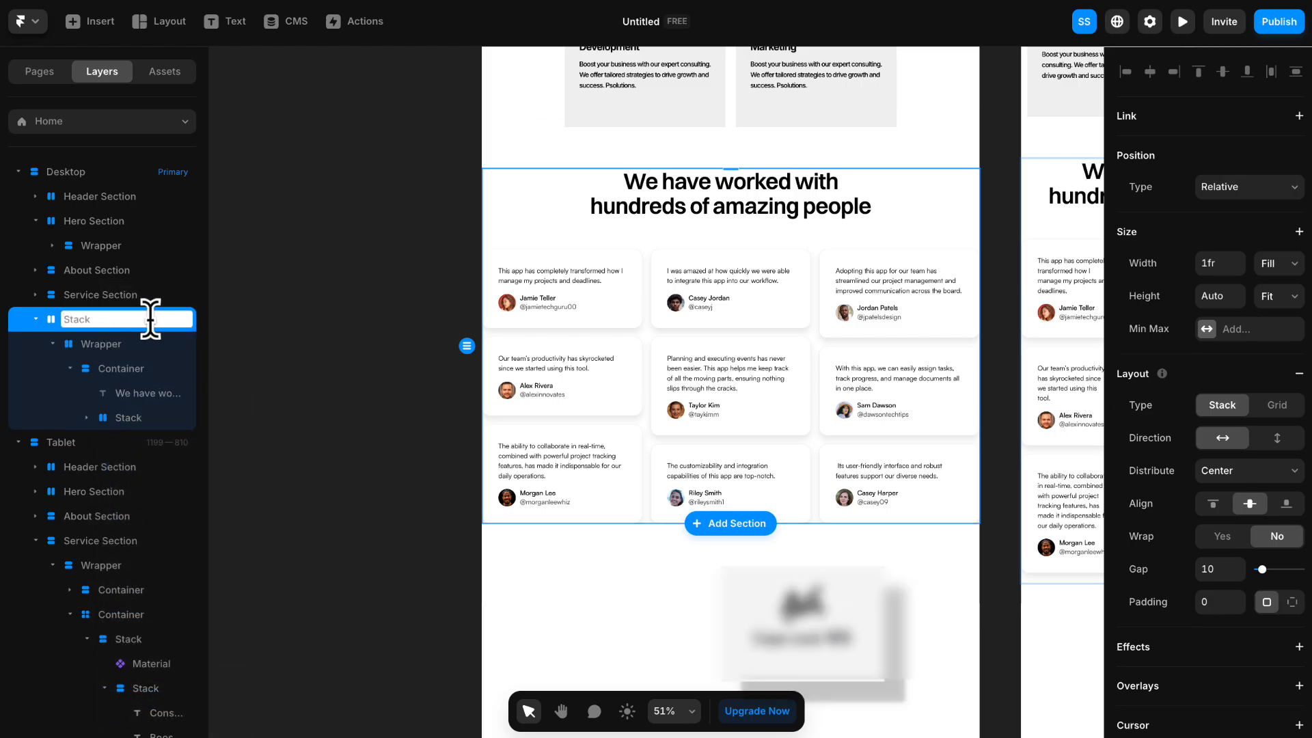
text(Testimonial Section)
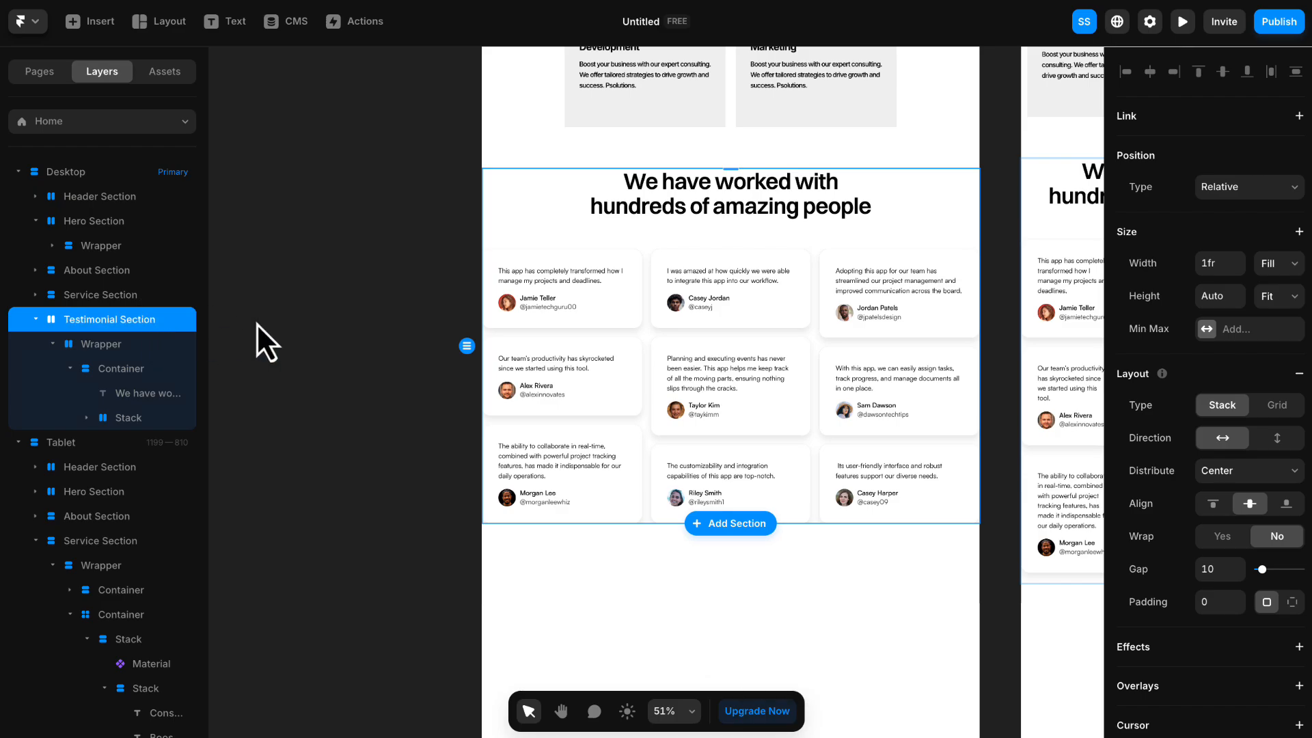
- Set the Testimonial Section's padding individually to 100 top, 15 right, 100 bottom and 15 left
scroll(1220, 410, down, 2)
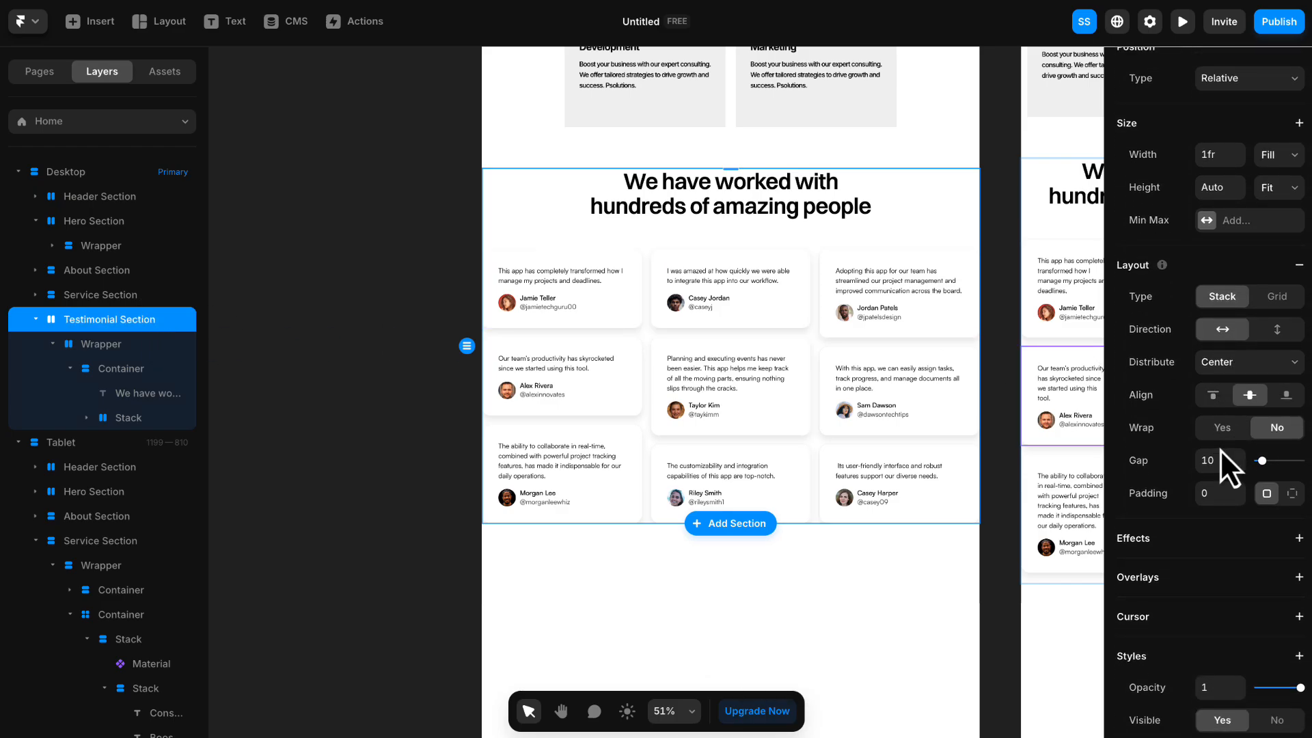
click(1292, 493)
text(10)
key(Tab)
text(15)
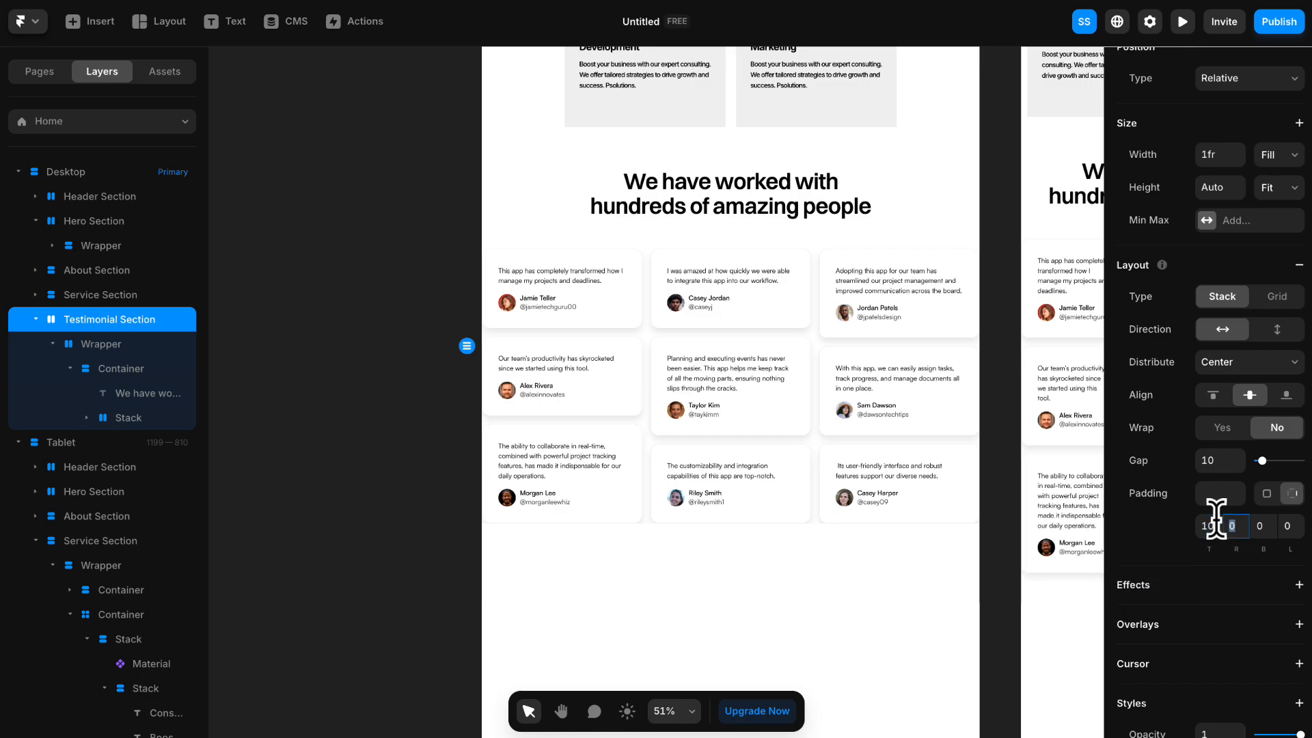
key(Tab)
text(15)
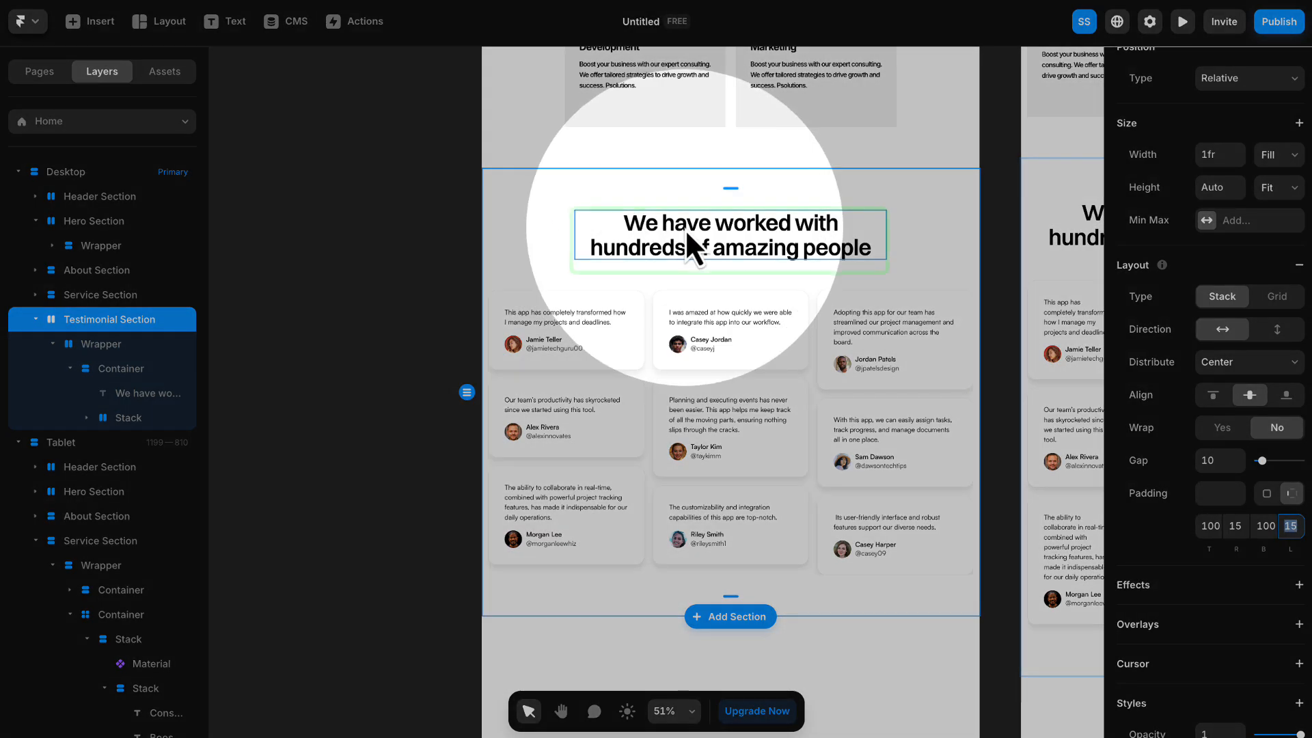
- Replace the testimonials heading text with "What Our Clients Say"
click(718, 239)
double_click(778, 228)
key(ctrl+a)
text(What Our Clients Say)
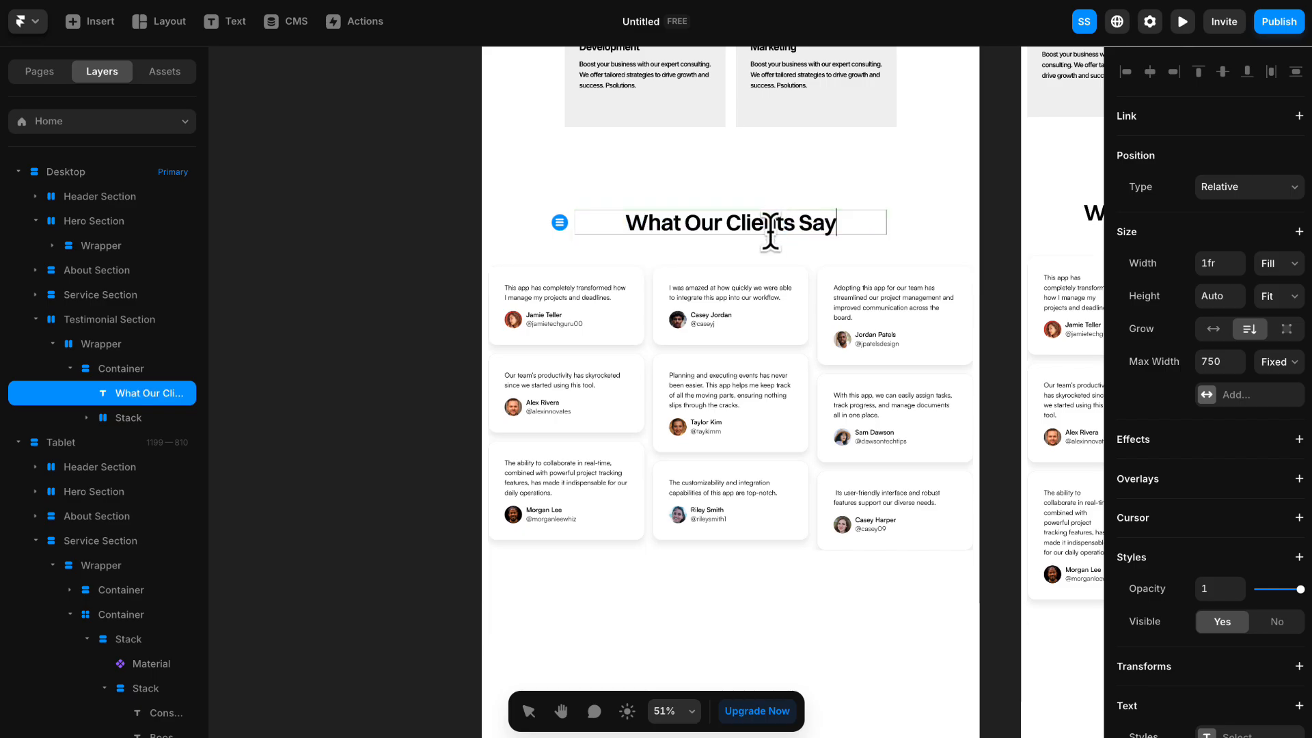
key(Escape)
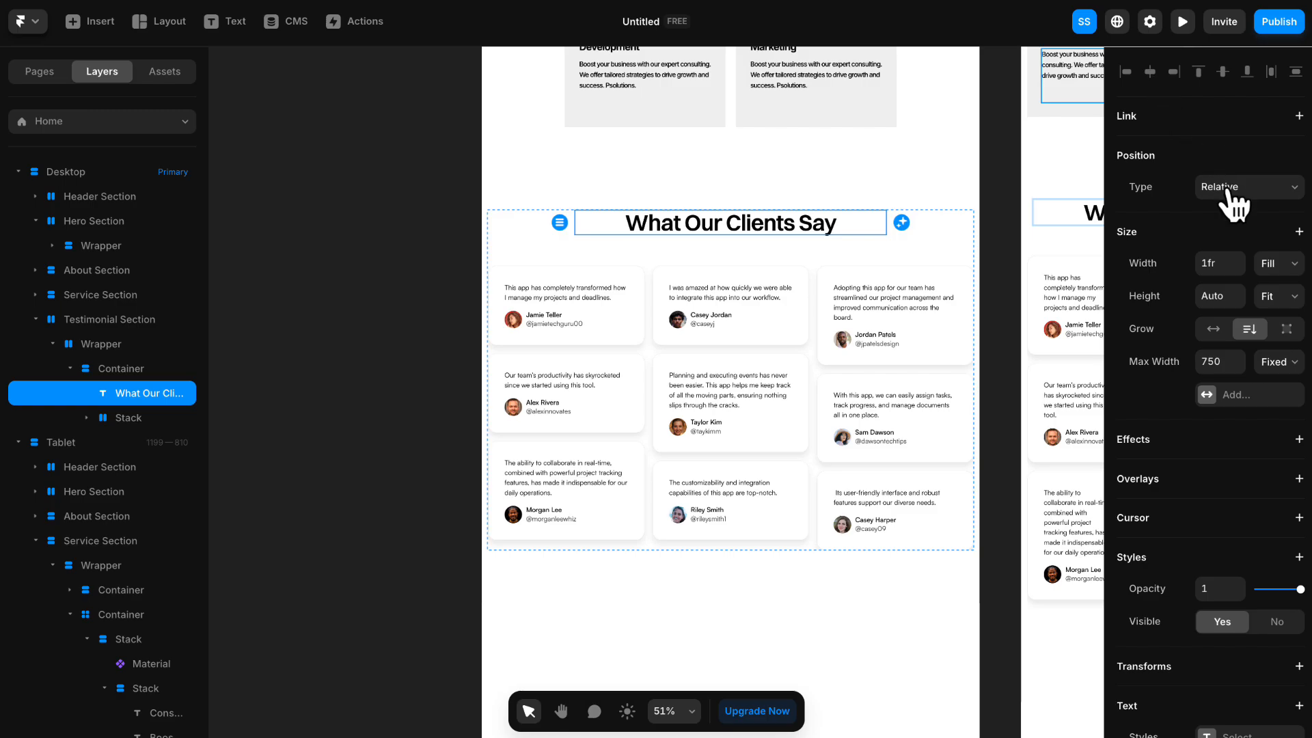
- Apply the Heading 2 text style to the testimonials heading, with color #000000 and center alignment
scroll(1229, 209, down, 6)
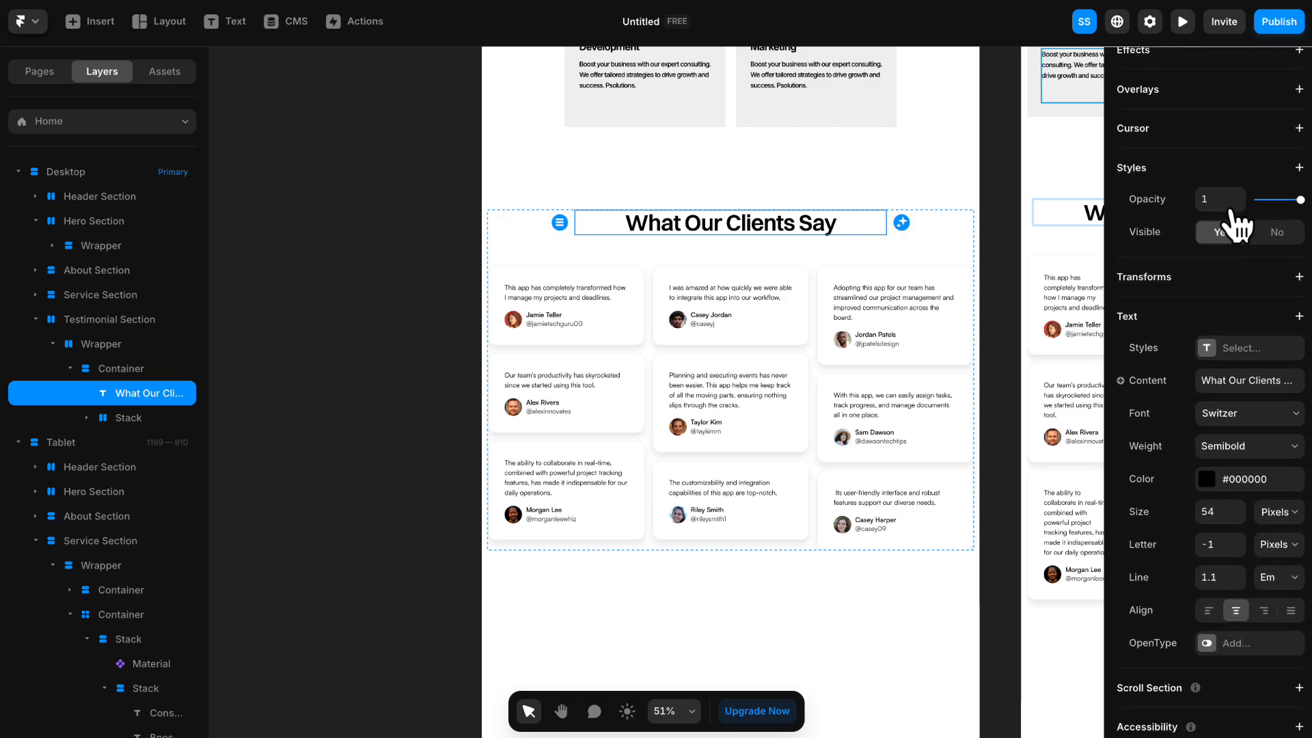
click(1249, 337)
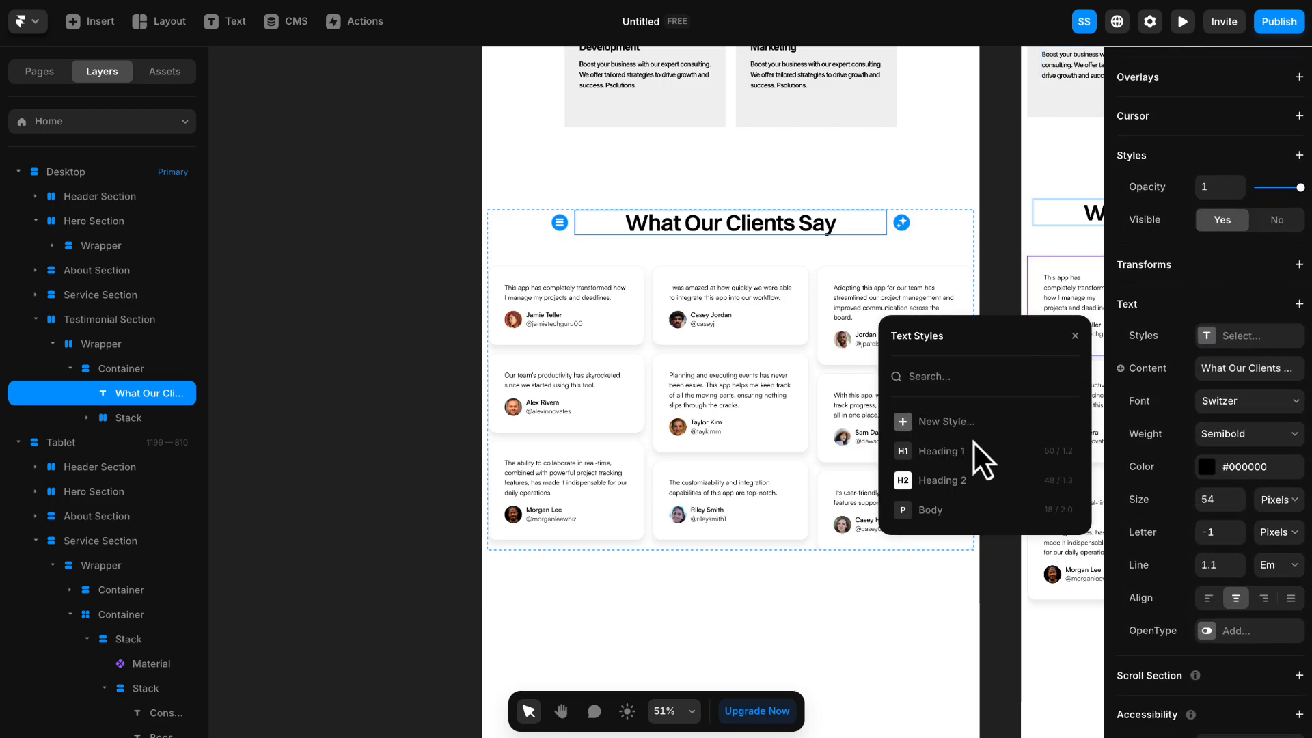
click(937, 482)
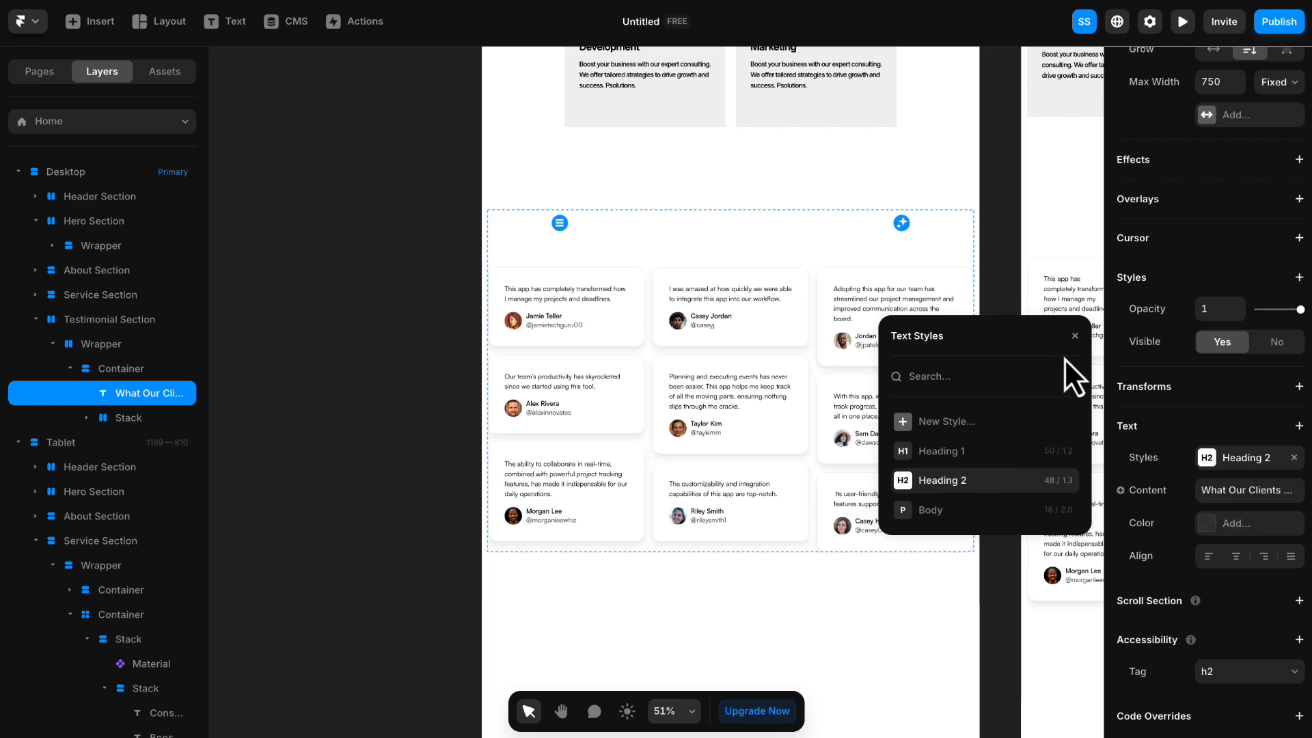
click(1075, 335)
click(1244, 524)
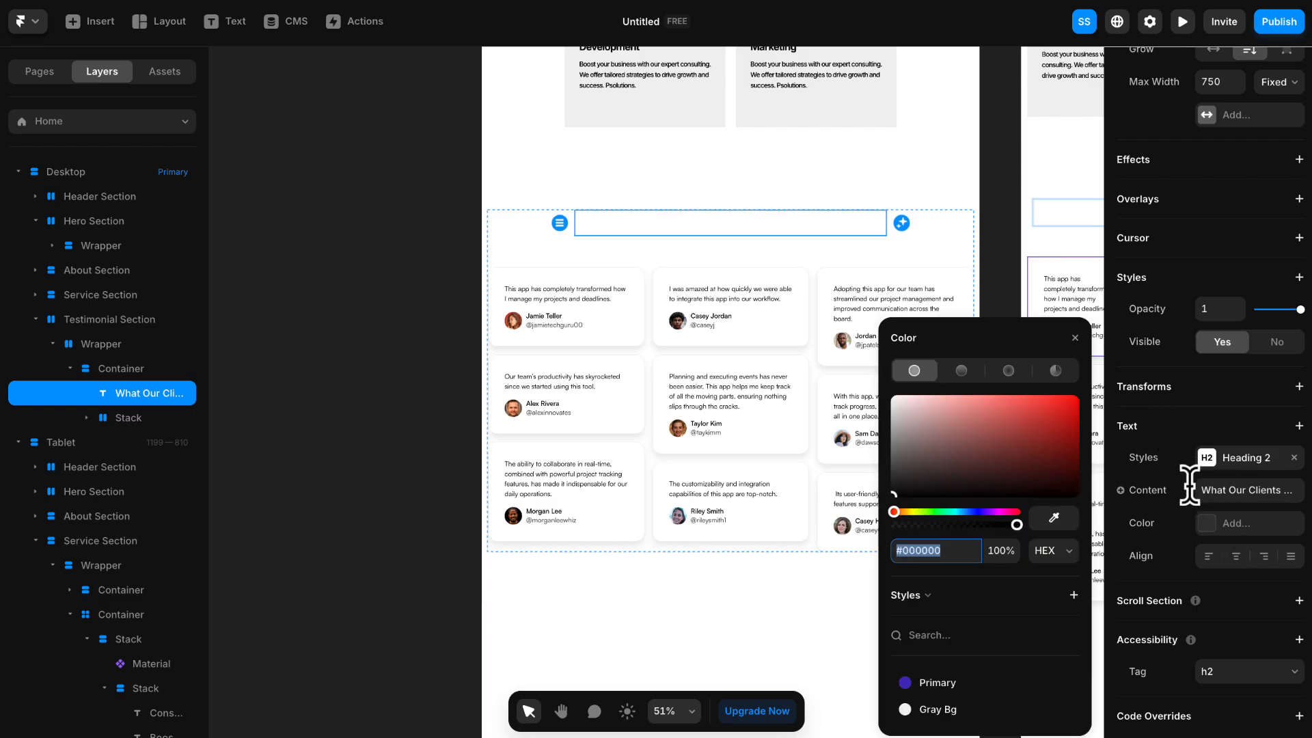
click(1074, 337)
click(1237, 556)
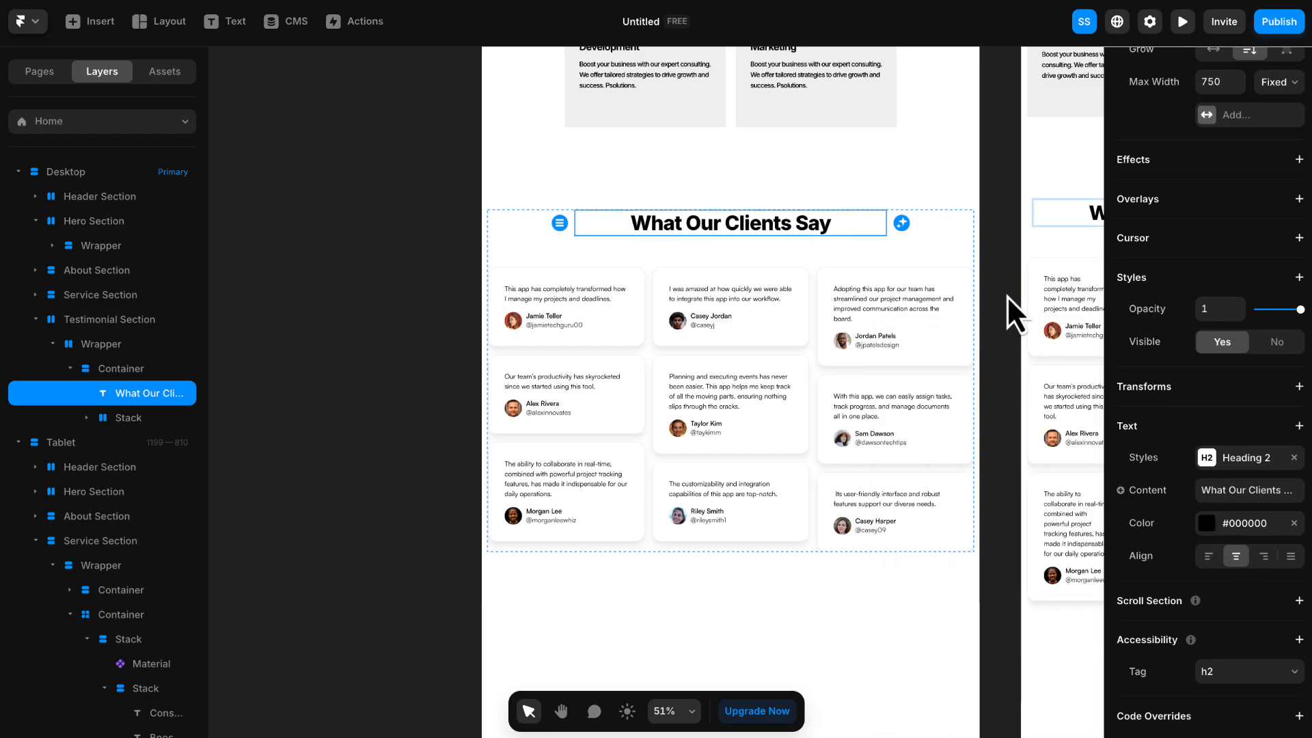
click(1003, 259)
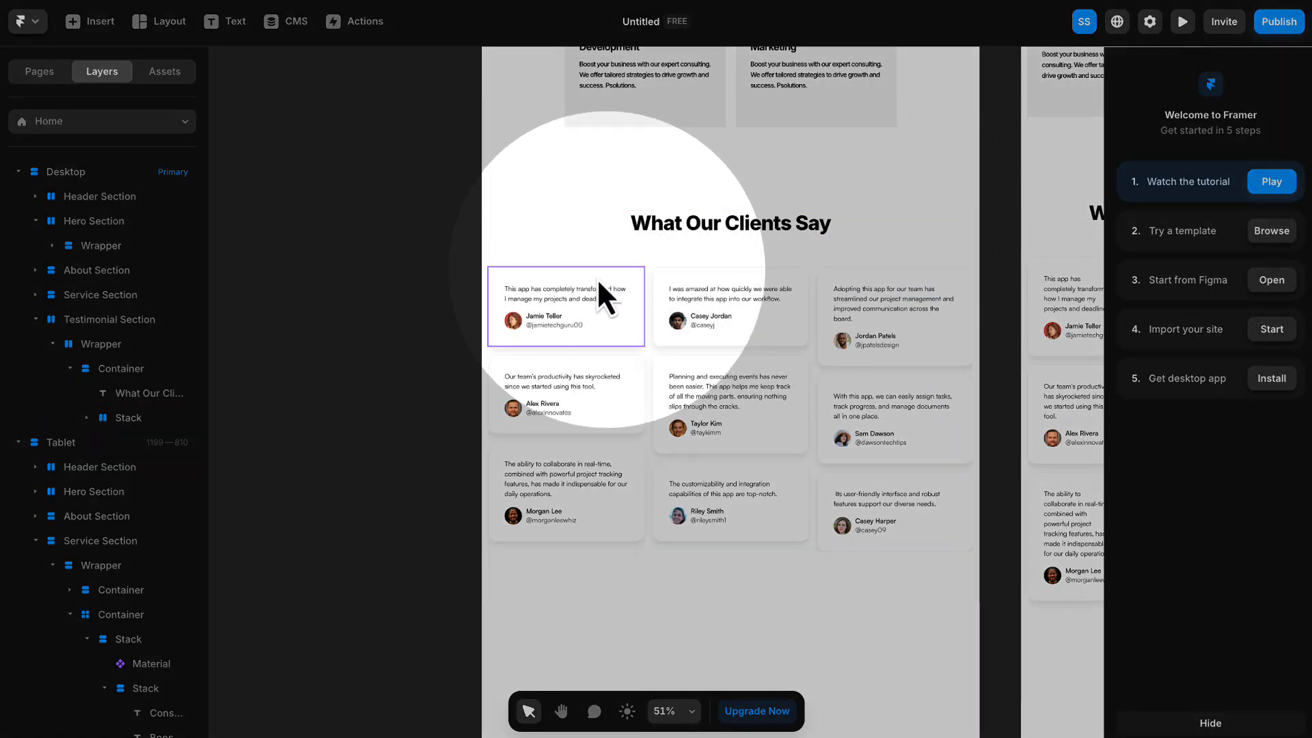
- Set the direction of the stack holding the testimonial cards to vertical in the Phone breakpoint
scroll(928, 404, down, 5)
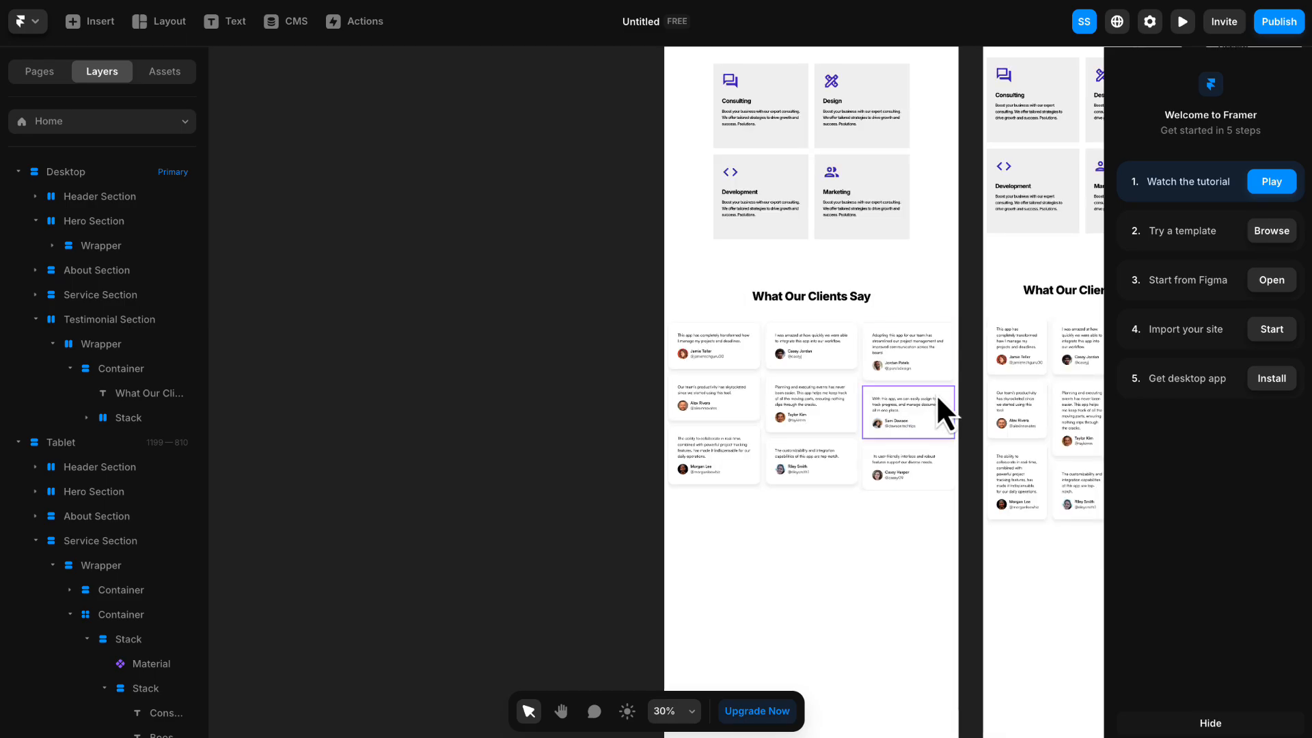
drag(975, 384, 623, 492)
drag(832, 424, 782, 423)
scroll(887, 503, down, 8)
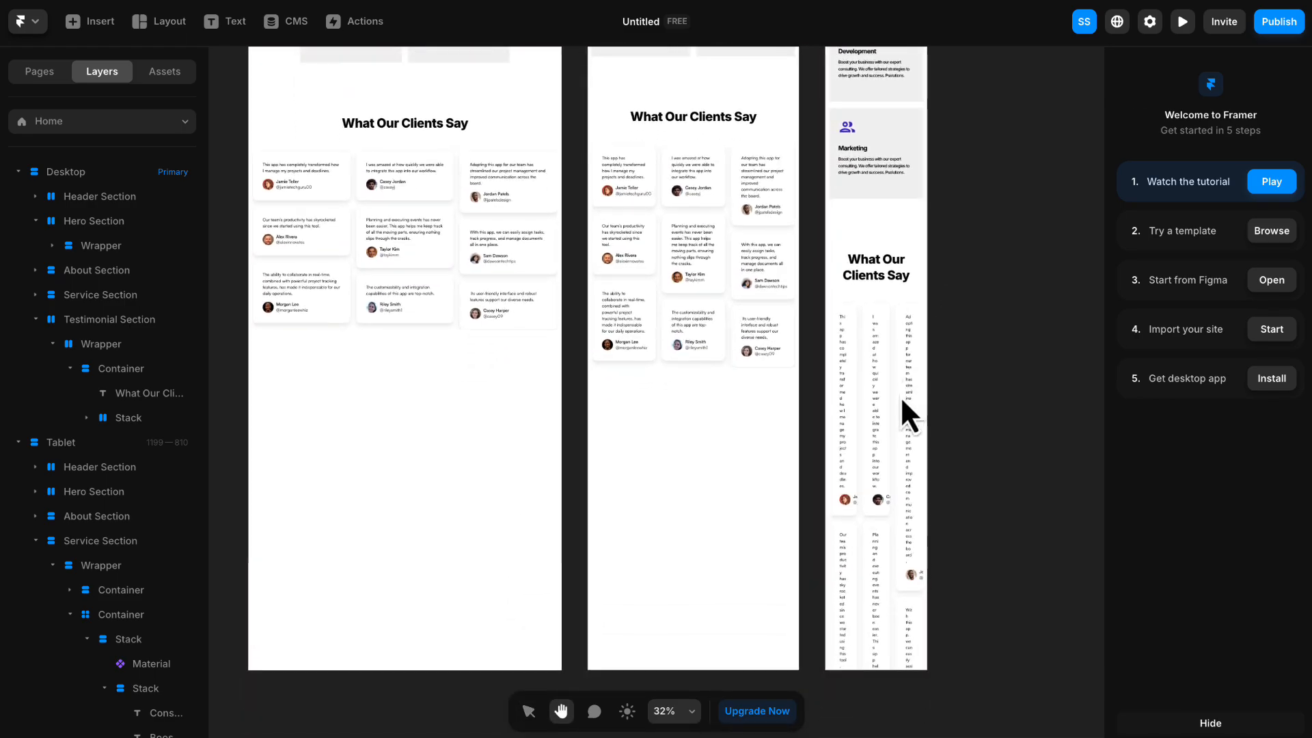
scroll(891, 405, up, 3)
scroll(892, 405, up, 1)
drag(974, 441, 1006, 344)
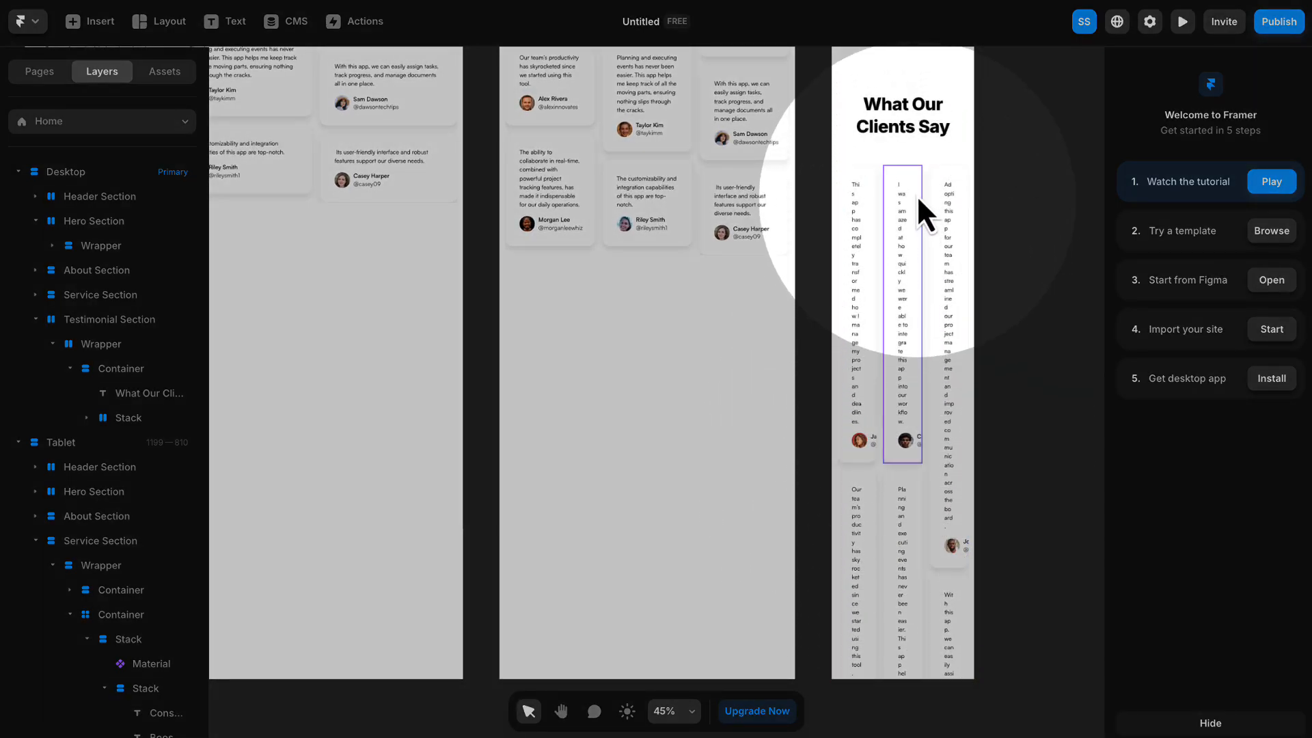
click(904, 161)
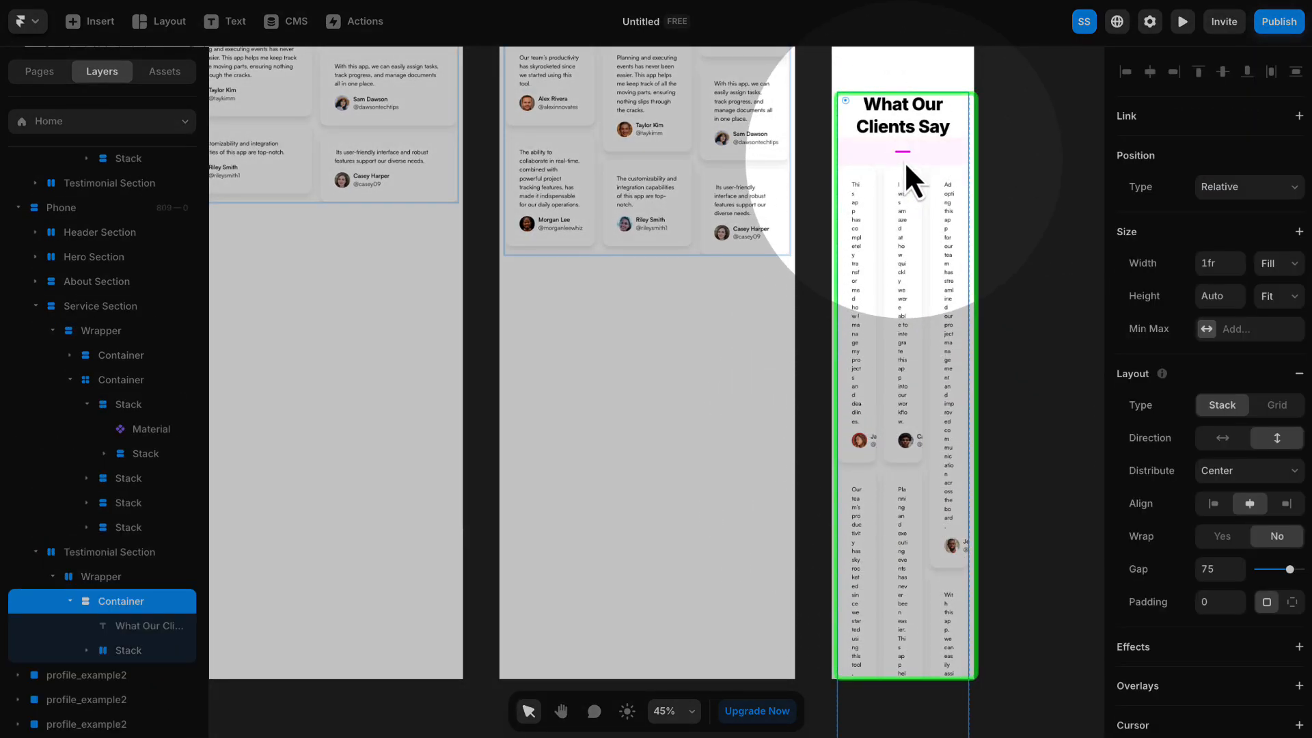
click(882, 191)
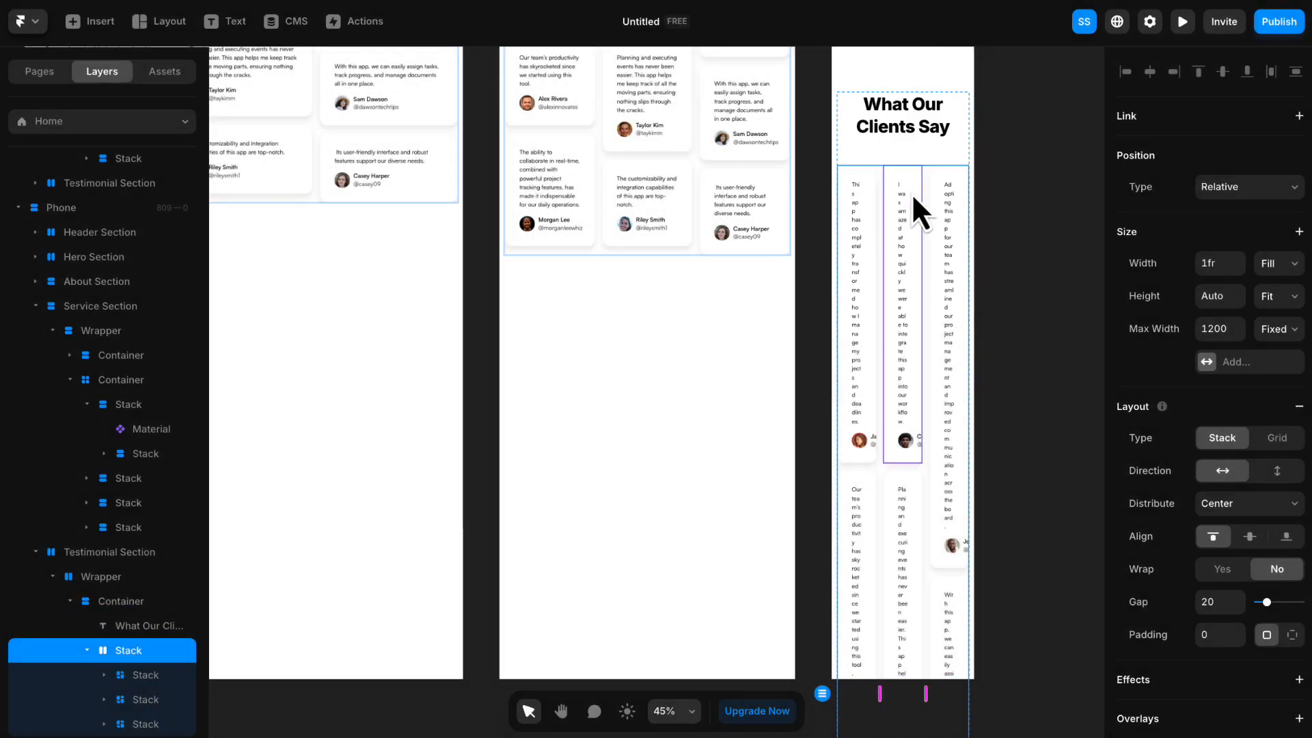
click(1276, 471)
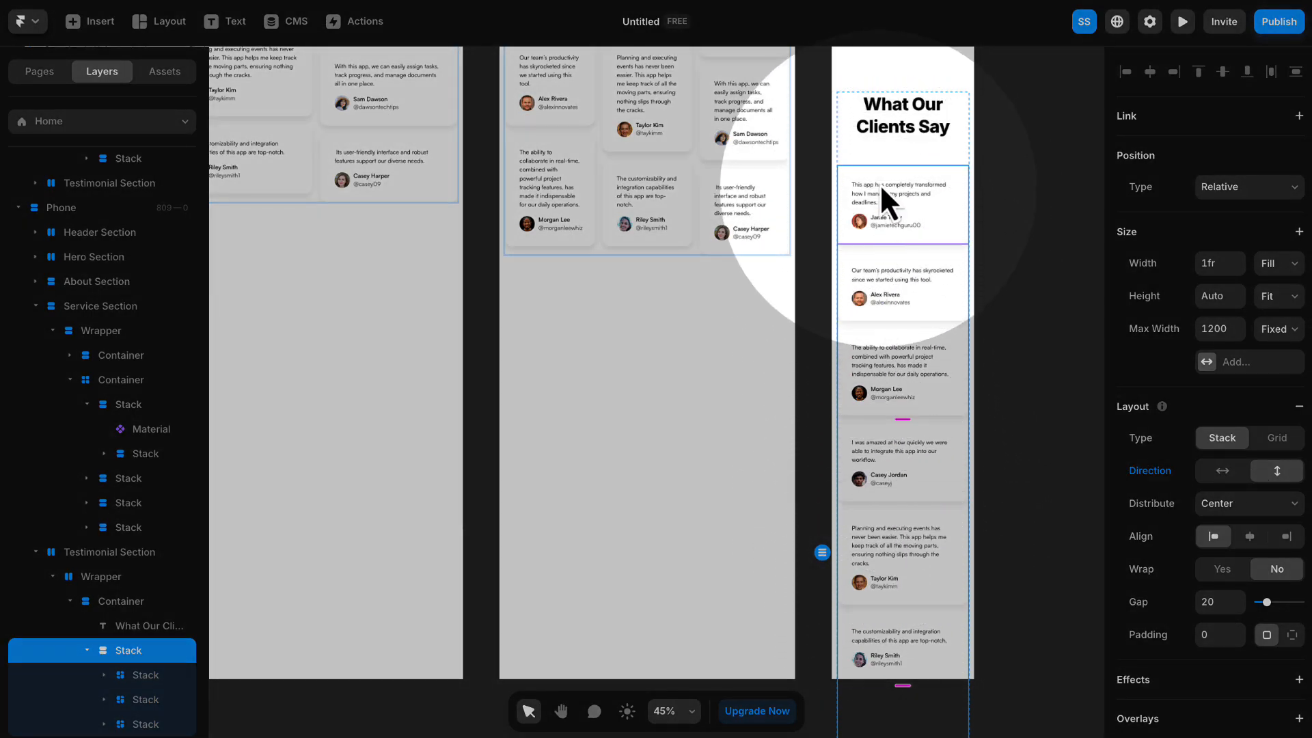
scroll(620, 160, up, 1)
scroll(619, 159, down, 5)
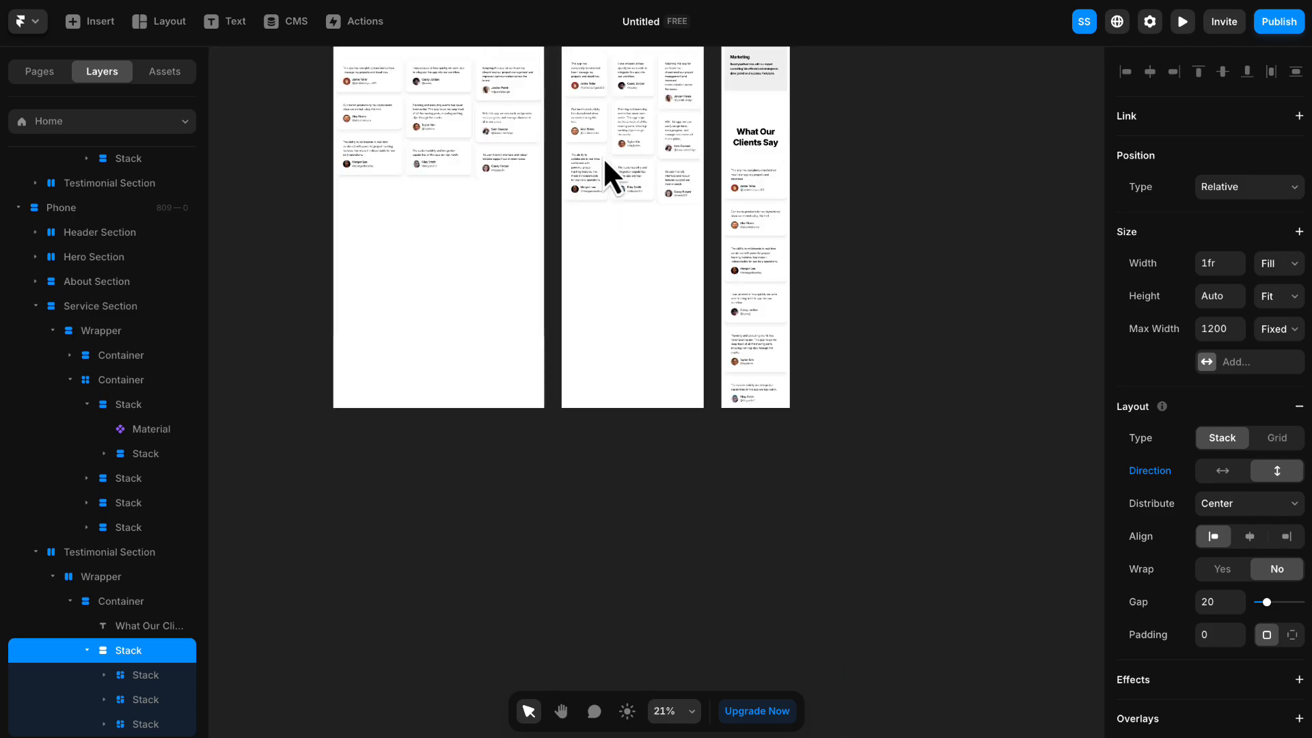
click(904, 179)
key(space)
drag(905, 178, 1005, 600)
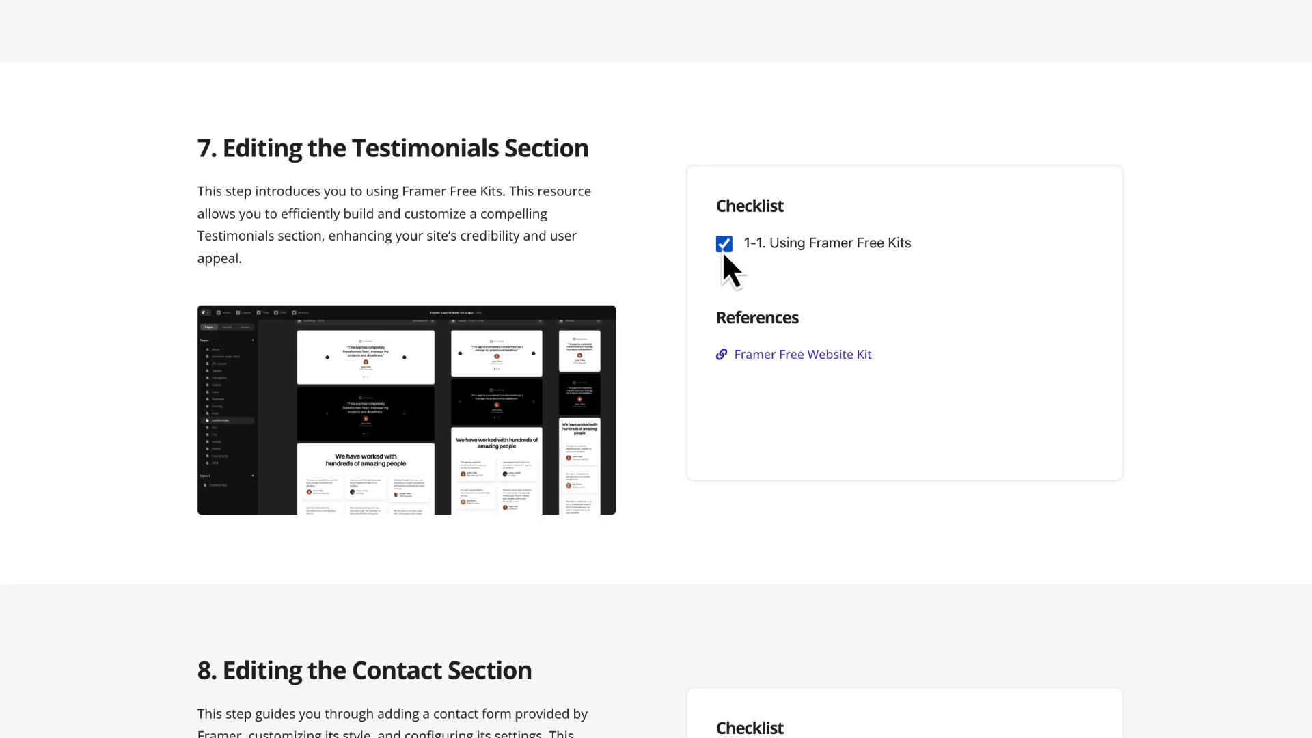
- Review the Contact Section checklist in the course guide and the contact form on the finished sample website
scroll(724, 239, down, 8)
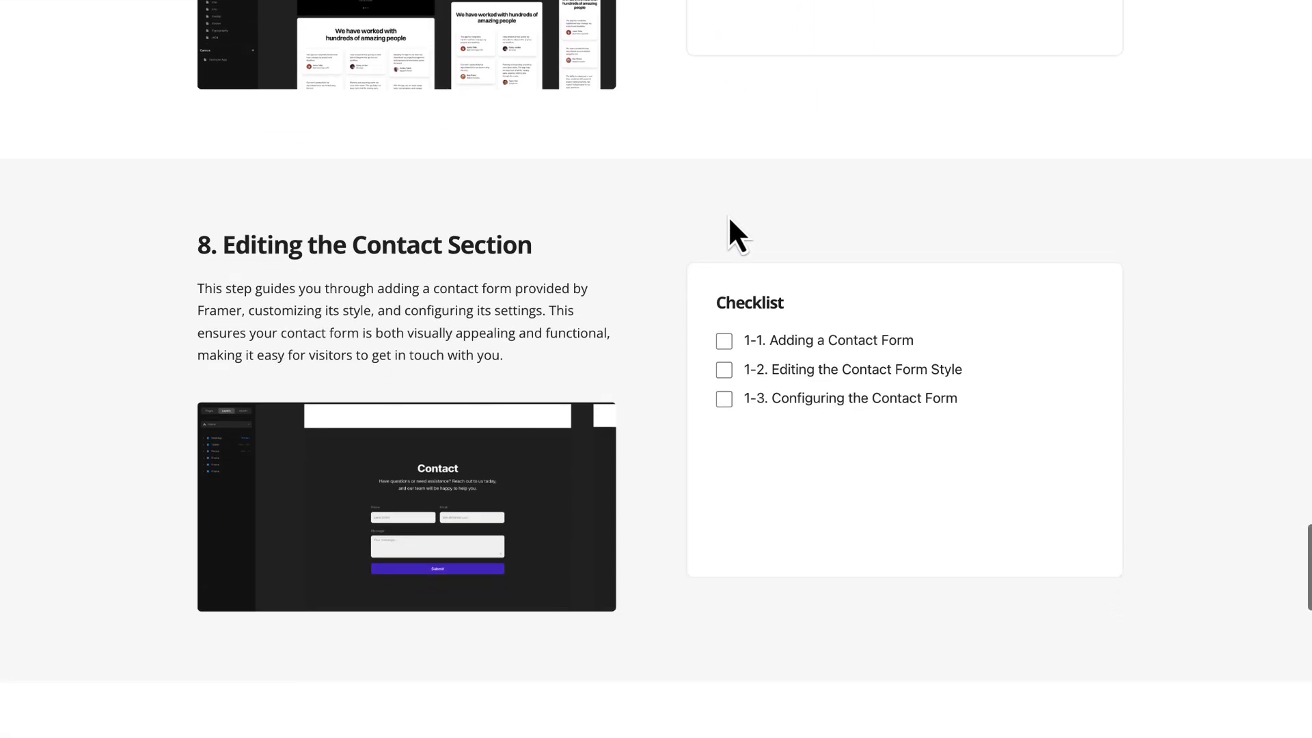
scroll(730, 220, up, 1)
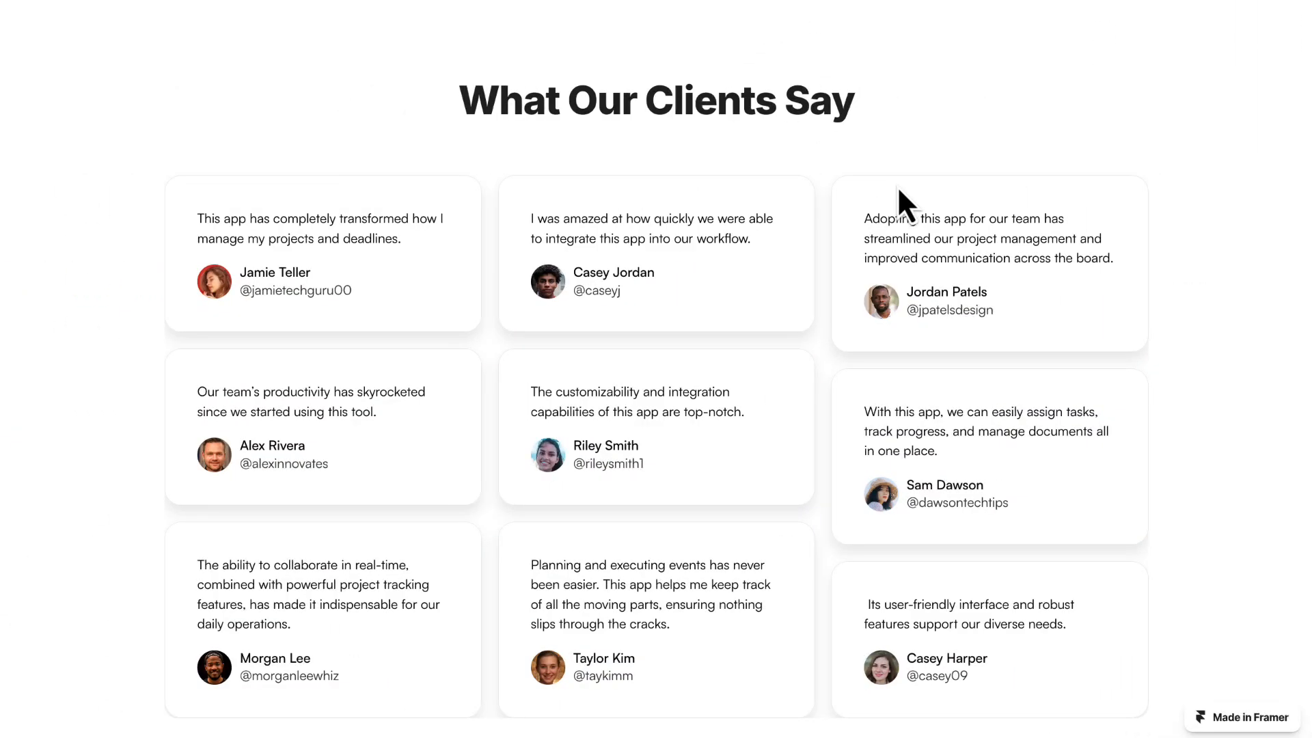
scroll(897, 194, down, 6)
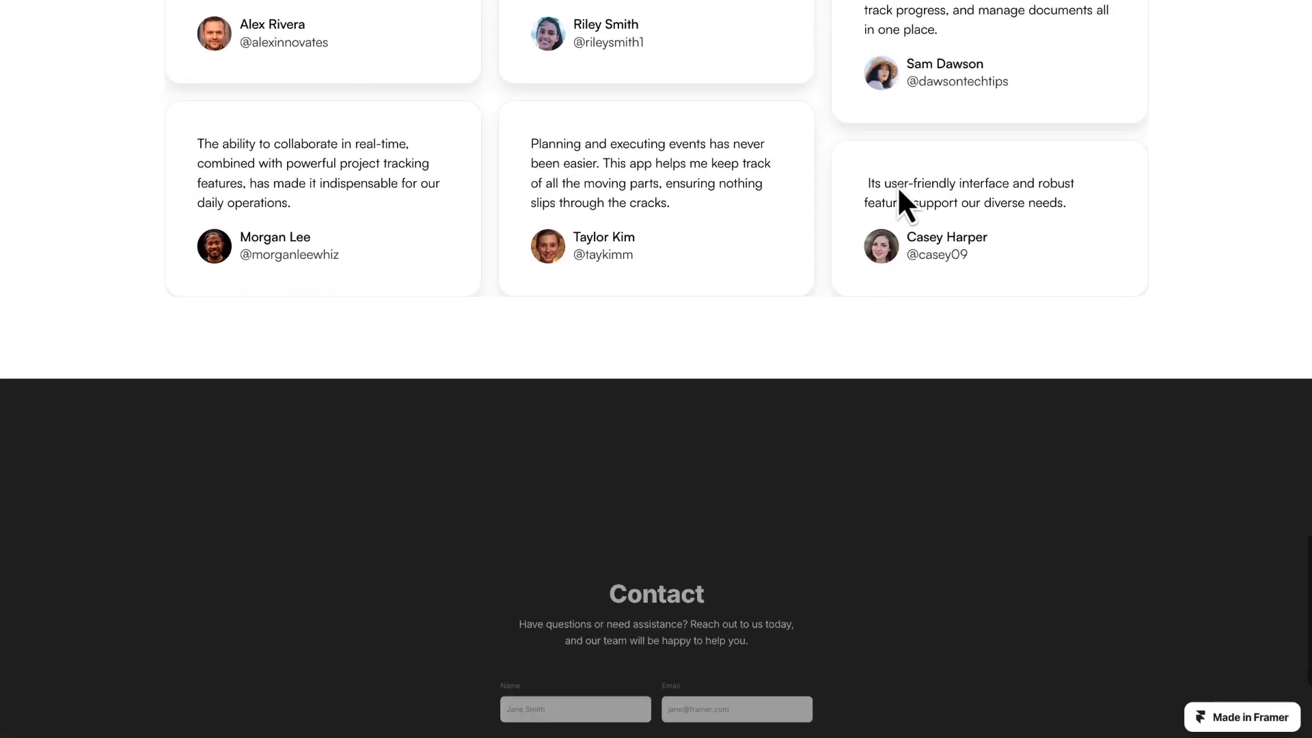
scroll(896, 187, down, 5)
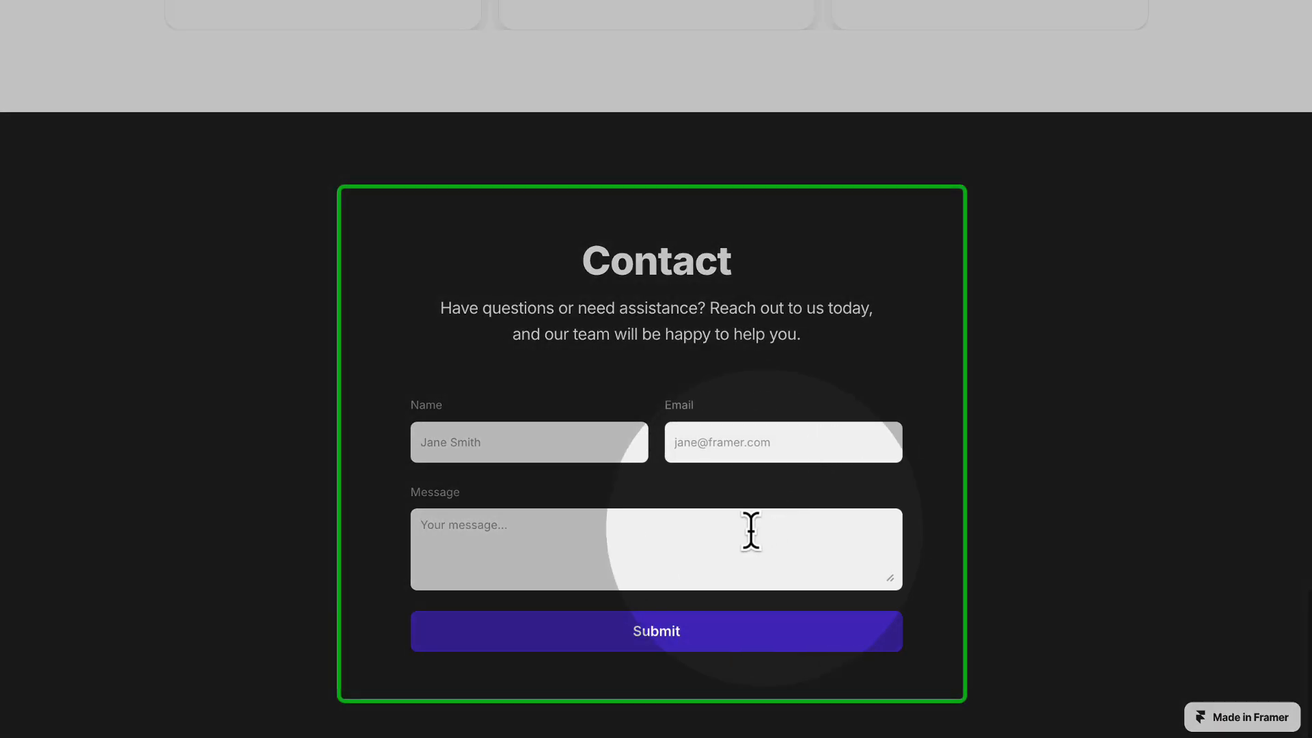
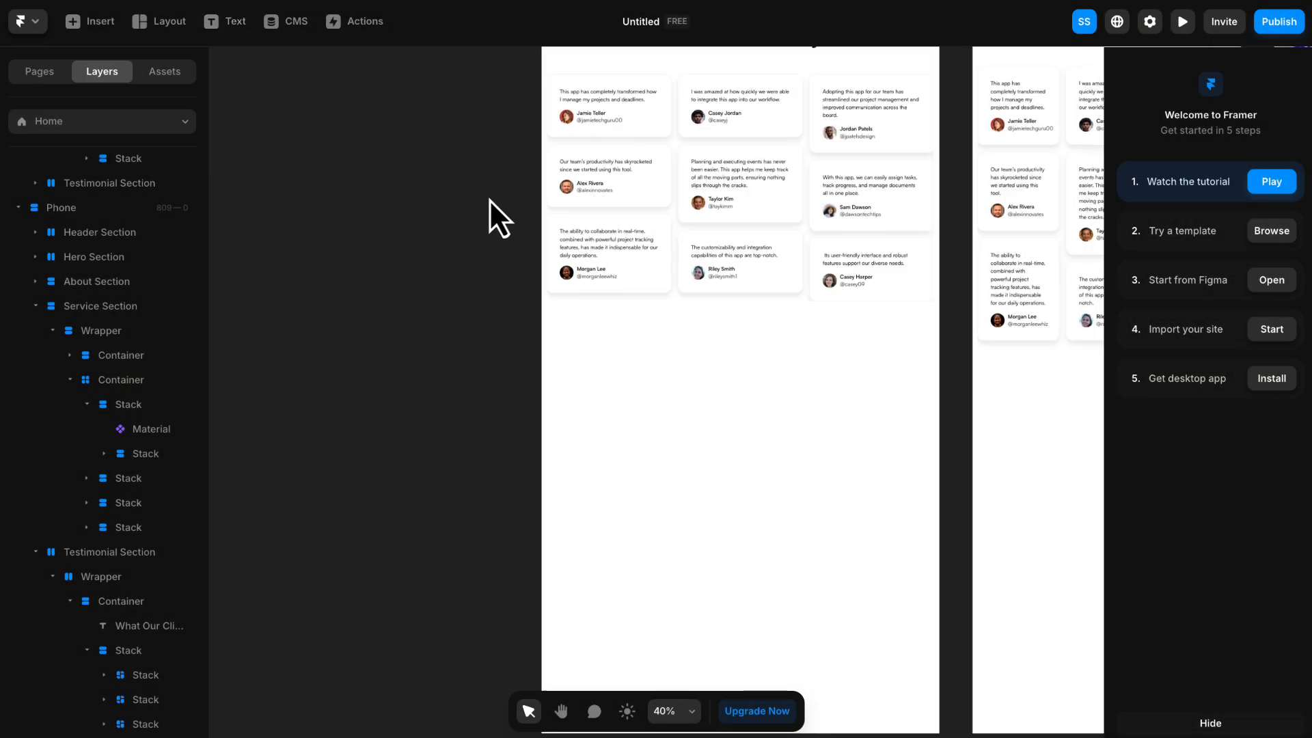
- Copy the About Section of the Desktop breakpoint
scroll(489, 199, down, 3)
key(space)
drag(482, 181, 483, 390)
drag(477, 191, 454, 347)
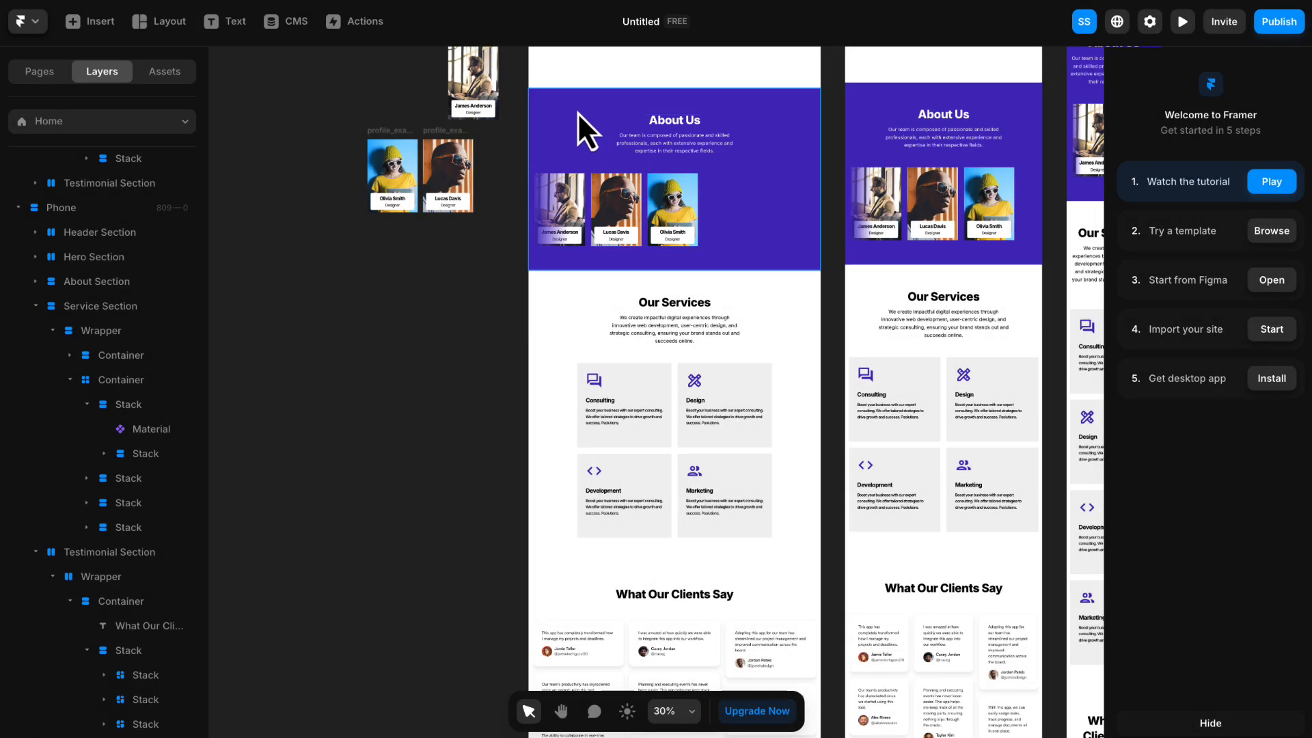
click(580, 108)
right_click(580, 107)
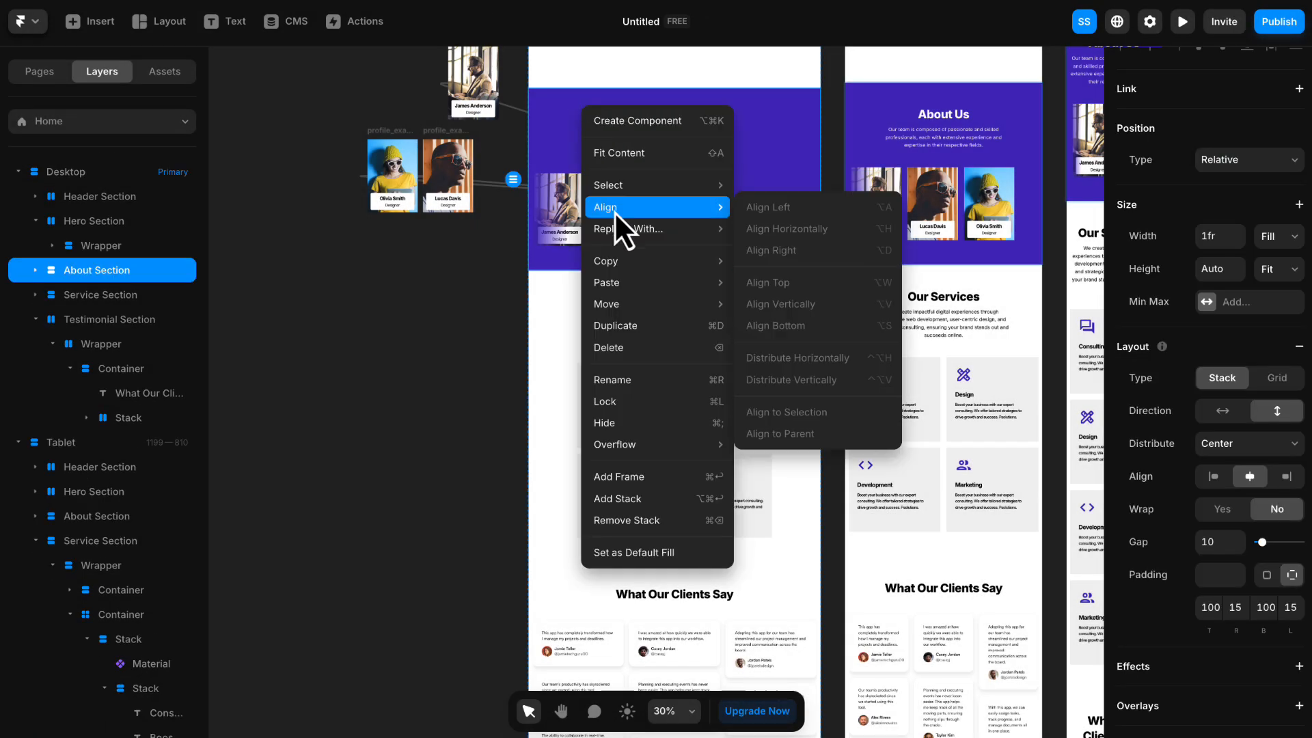
mouse_move(640, 258)
click(752, 264)
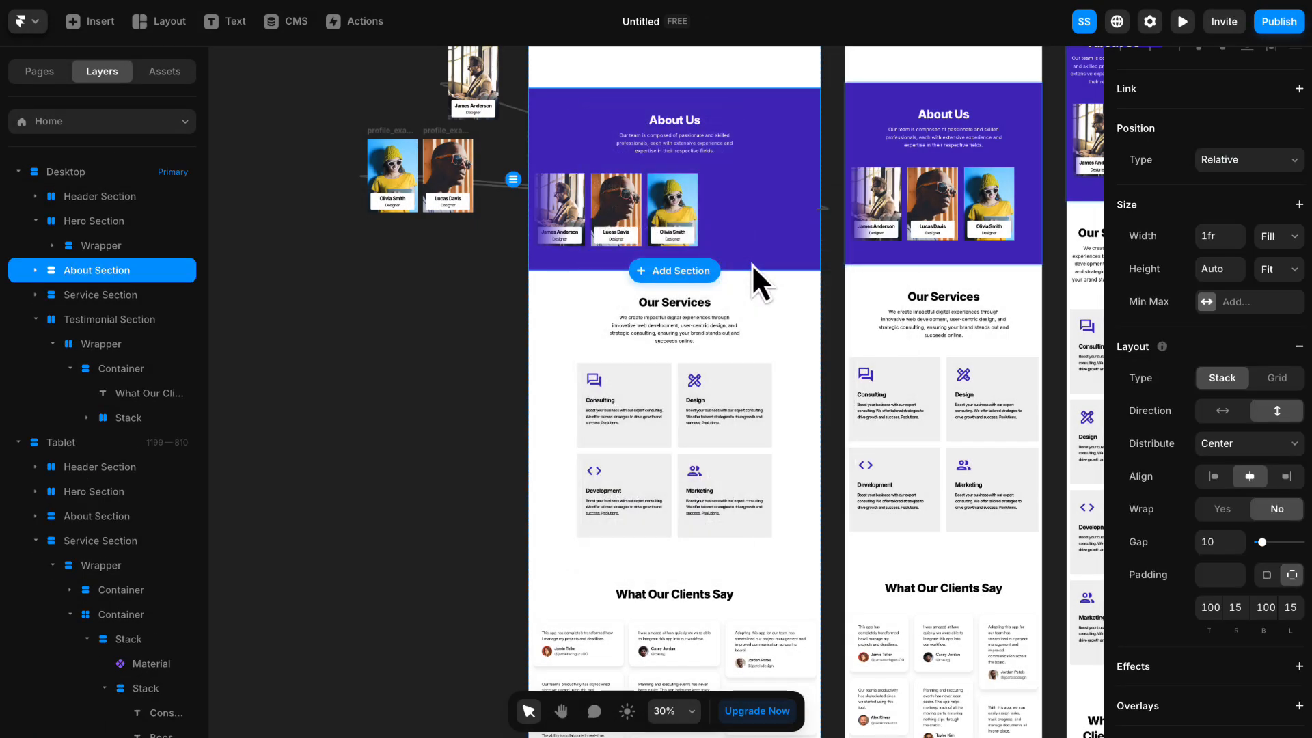
click(347, 352)
- Paste the copied About Section onto the empty canvas and move it into the Desktop breakpoint below the Testimonial Section
key(space)
drag(376, 510, 424, 194)
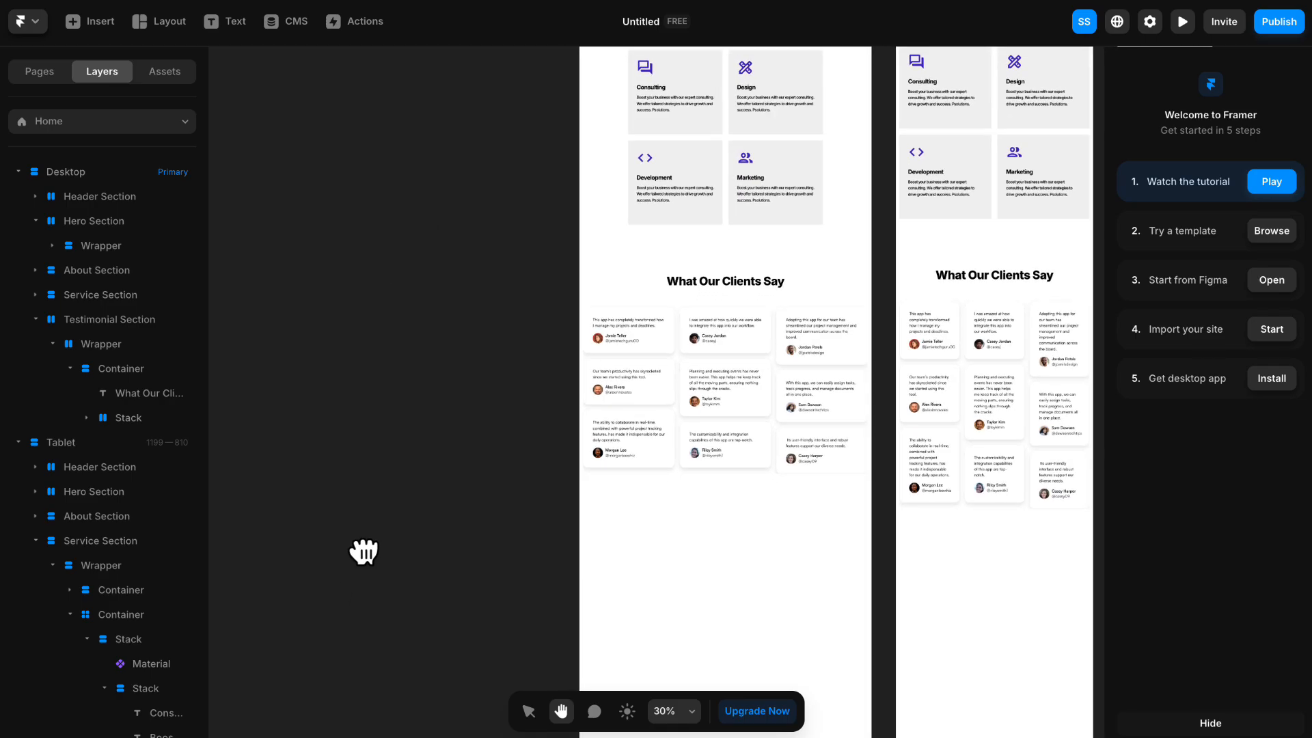
drag(362, 564, 483, 369)
right_click(450, 371)
click(471, 383)
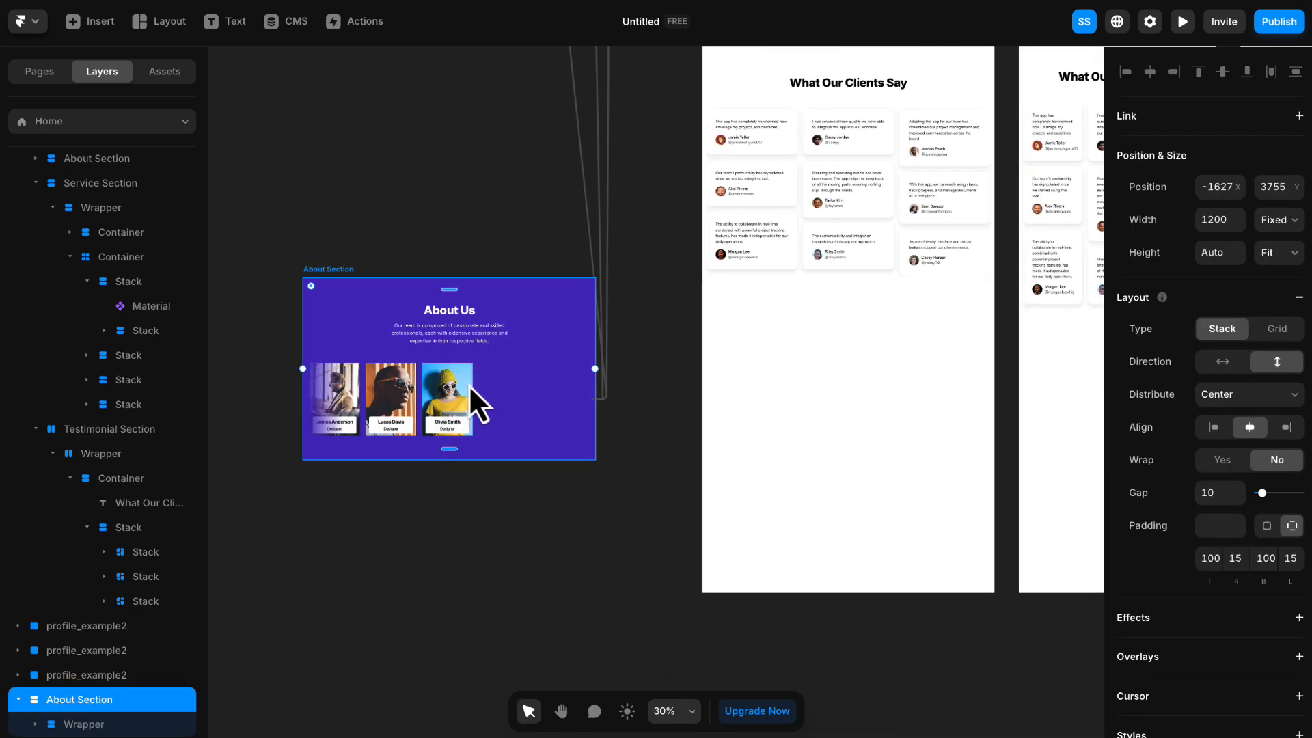
drag(342, 282, 675, 254)
key(space)
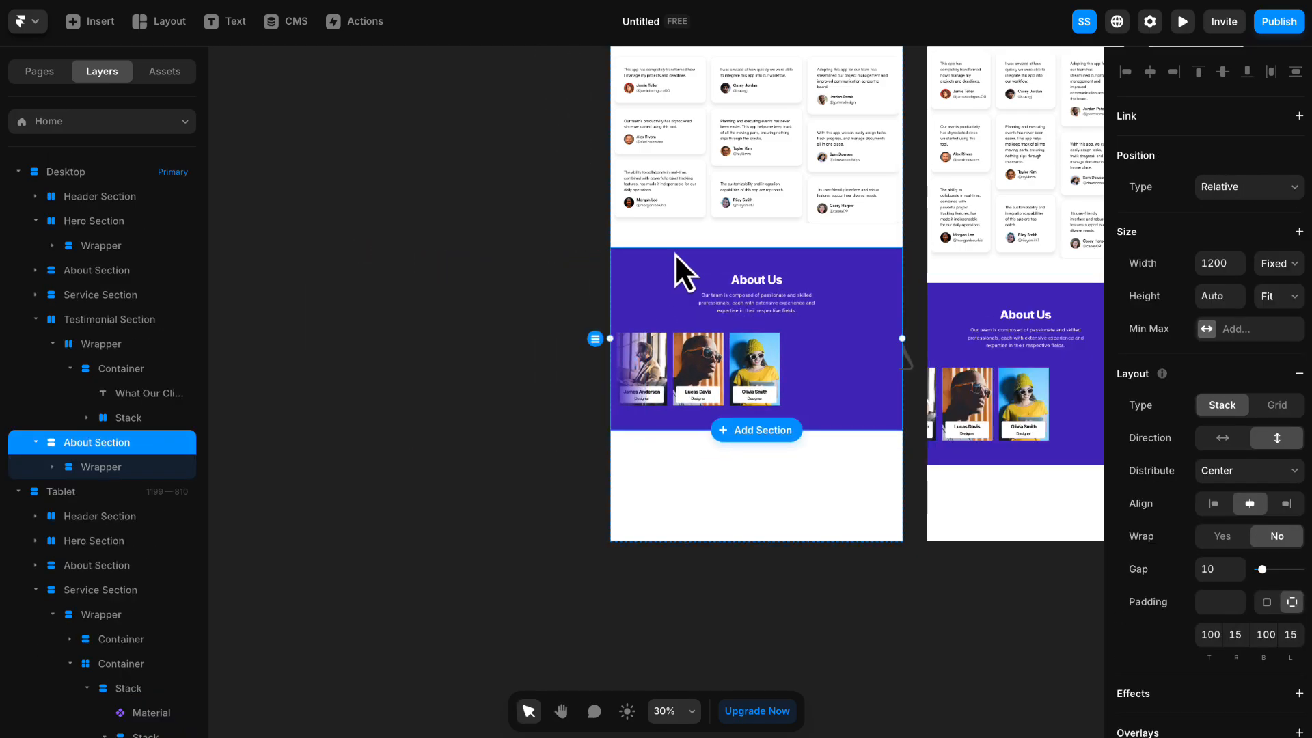
- Rename the pasted About Section layer as "Contact Section"
scroll(767, 315, up, 5)
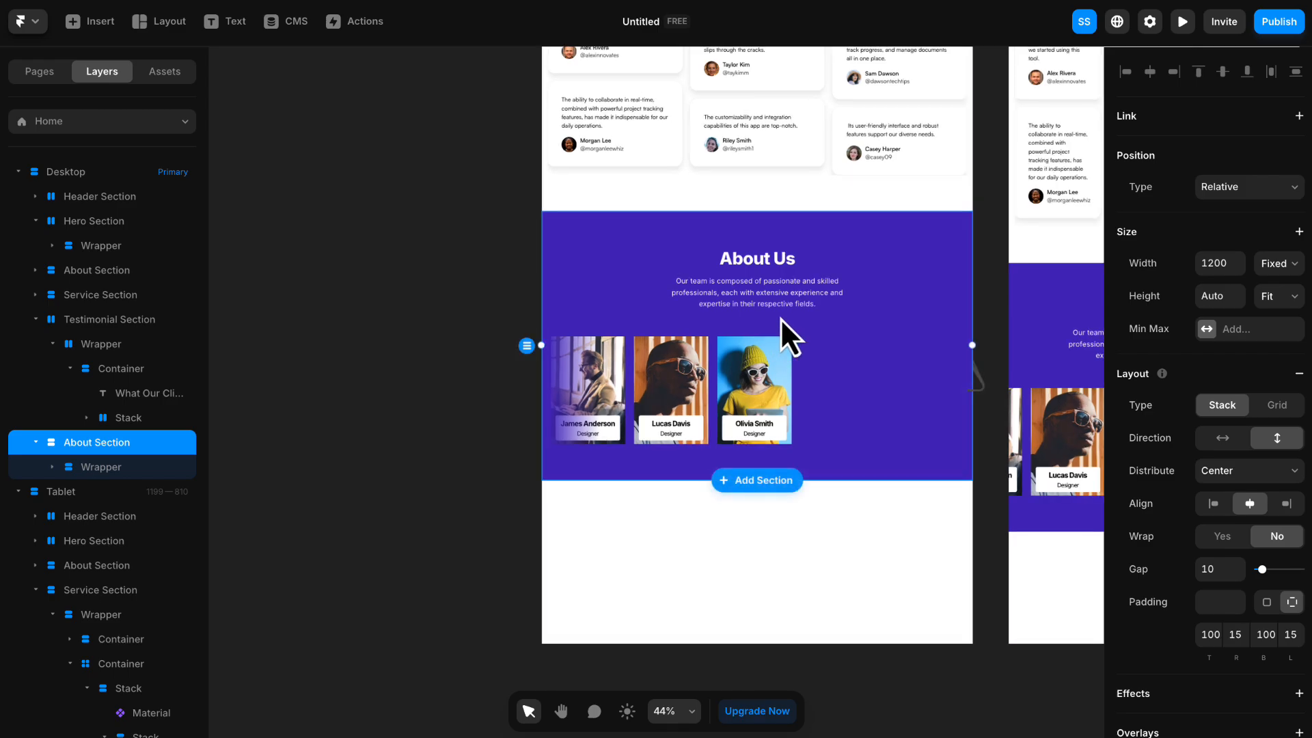
double_click(84, 444)
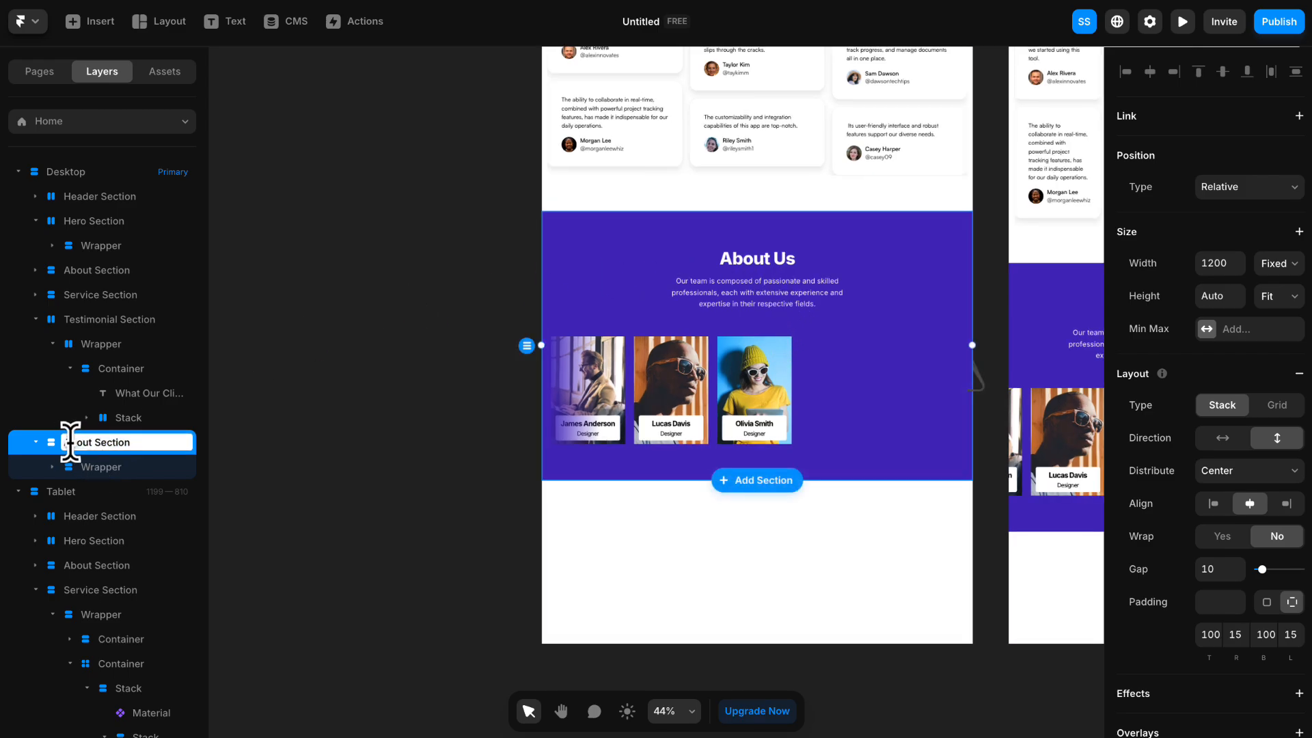
double_click(74, 442)
text(Contact)
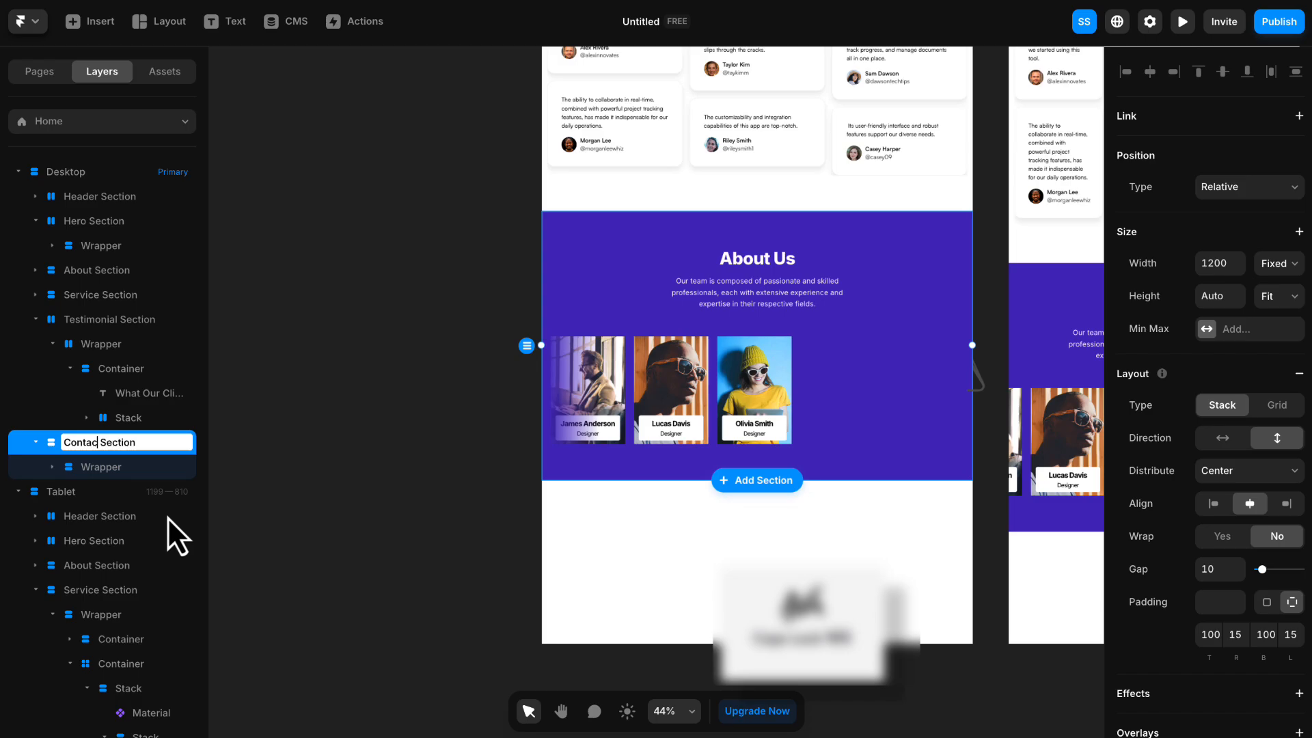
key(Return)
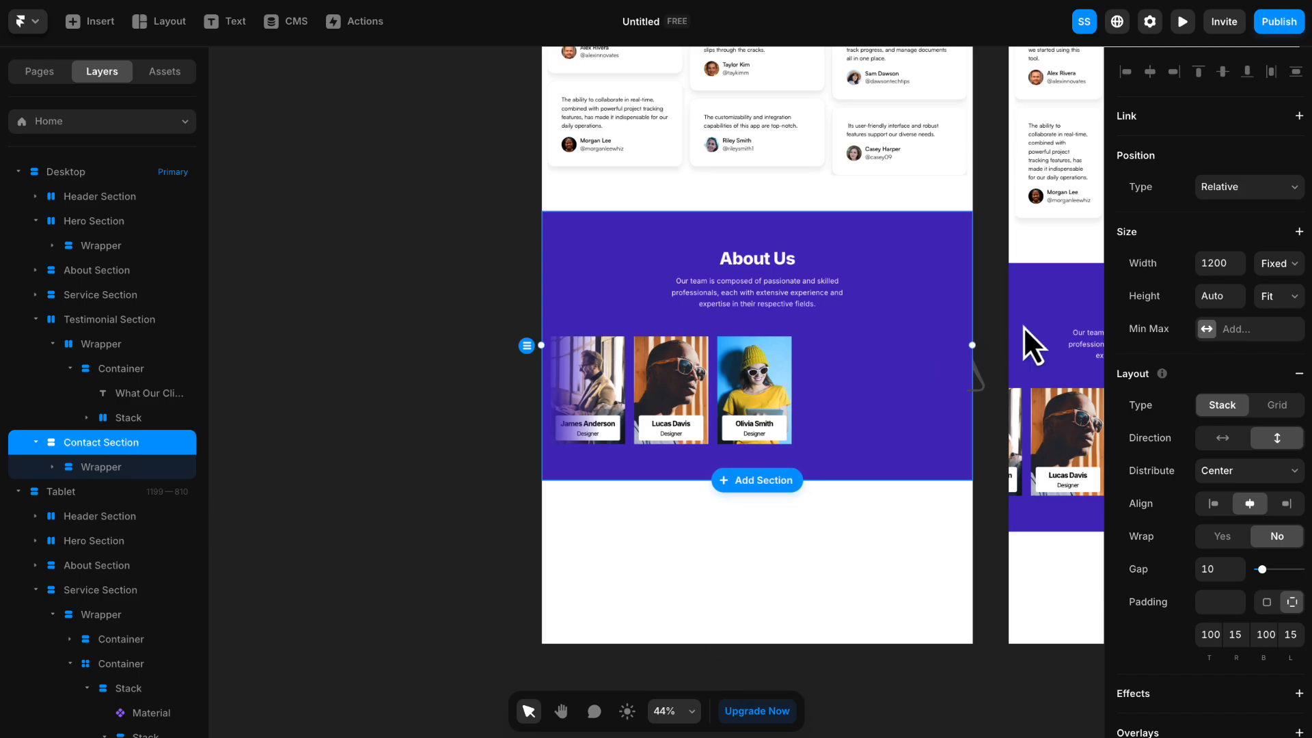
- Set the Contact Section's width to Fill and its fill color to #171717
click(1280, 270)
click(1285, 311)
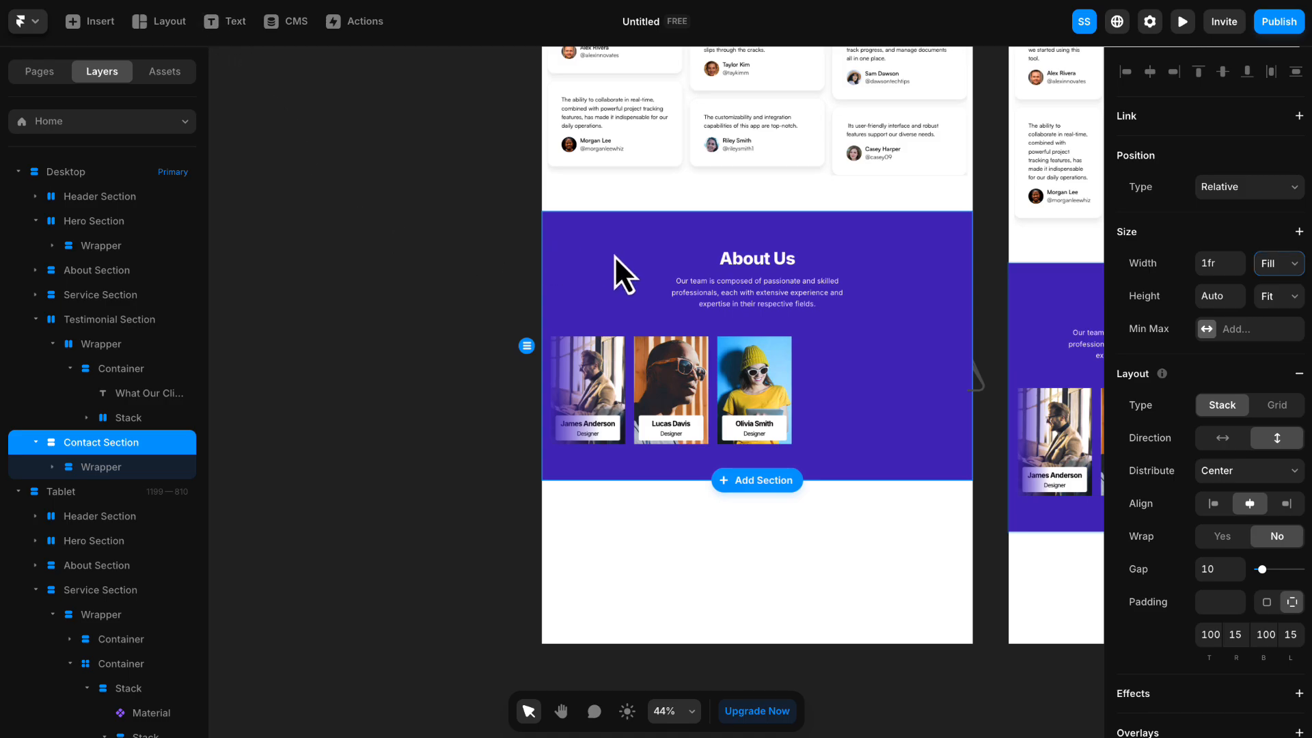
scroll(1274, 337, down, 7)
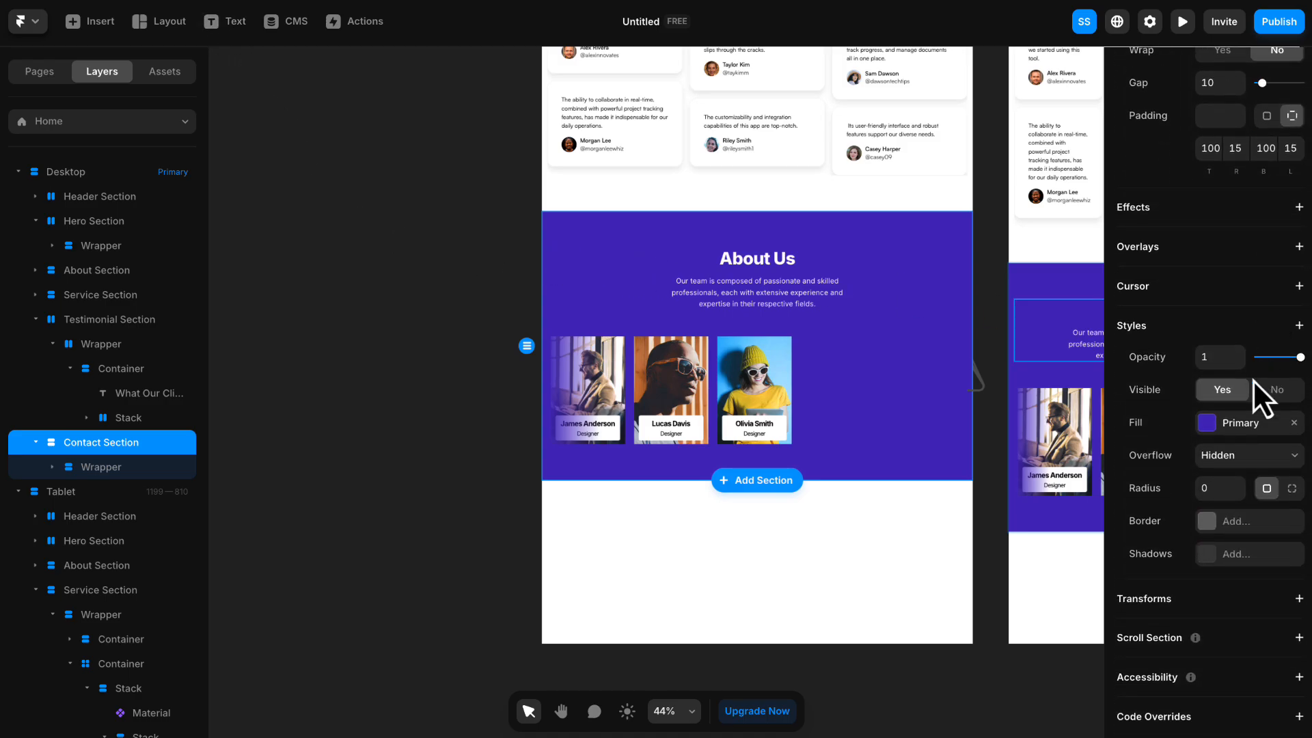
click(1241, 424)
text(171717)
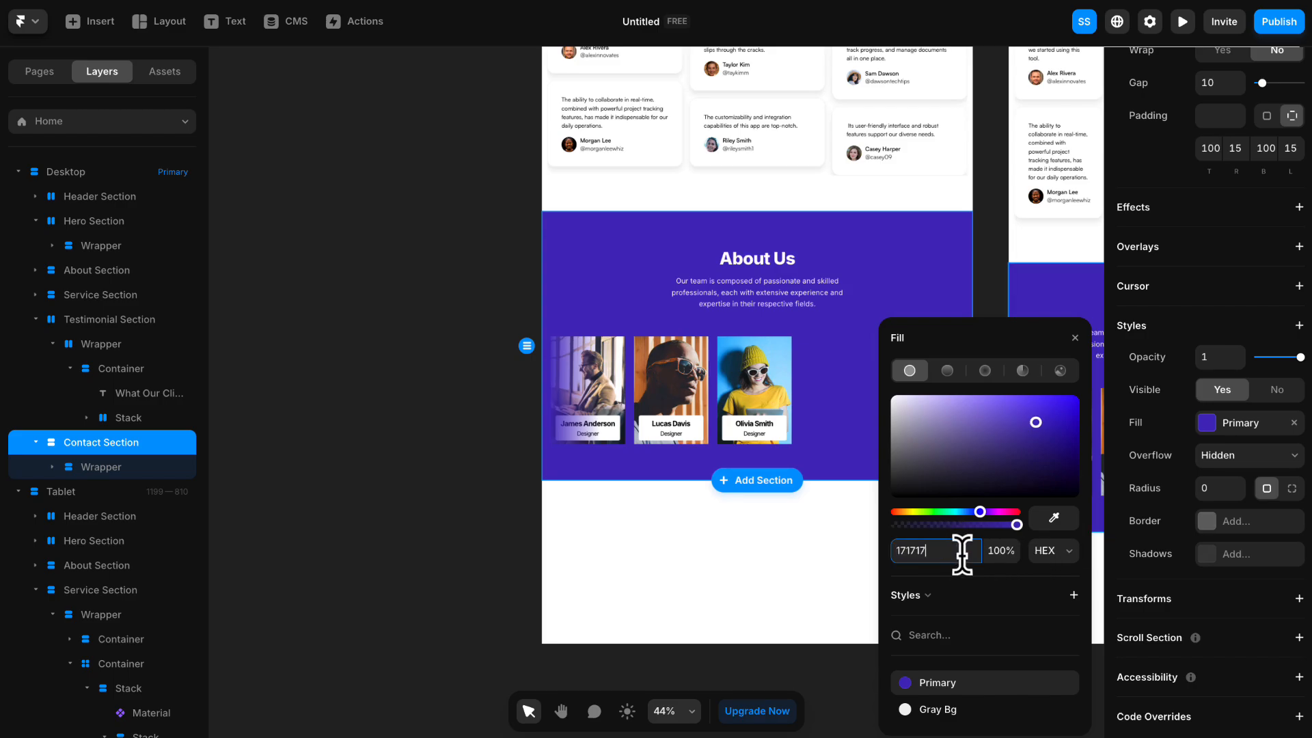
key(Return)
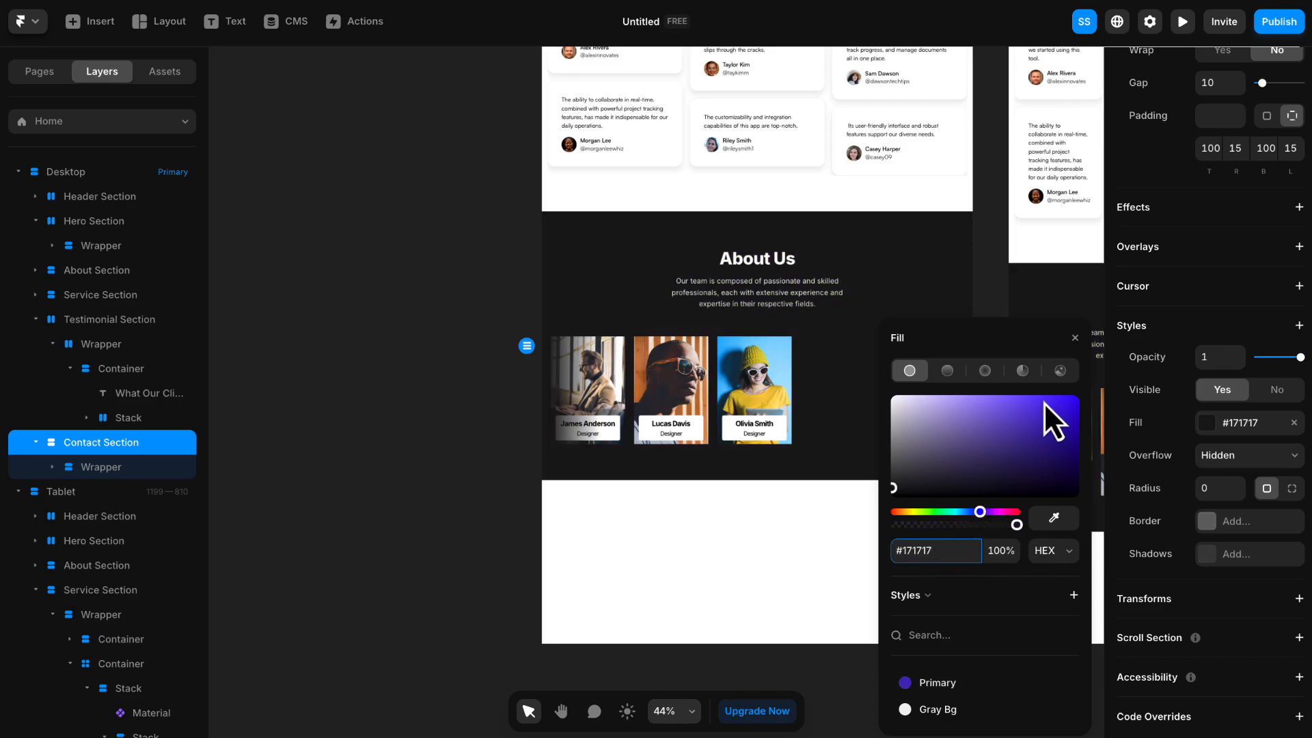
click(1077, 336)
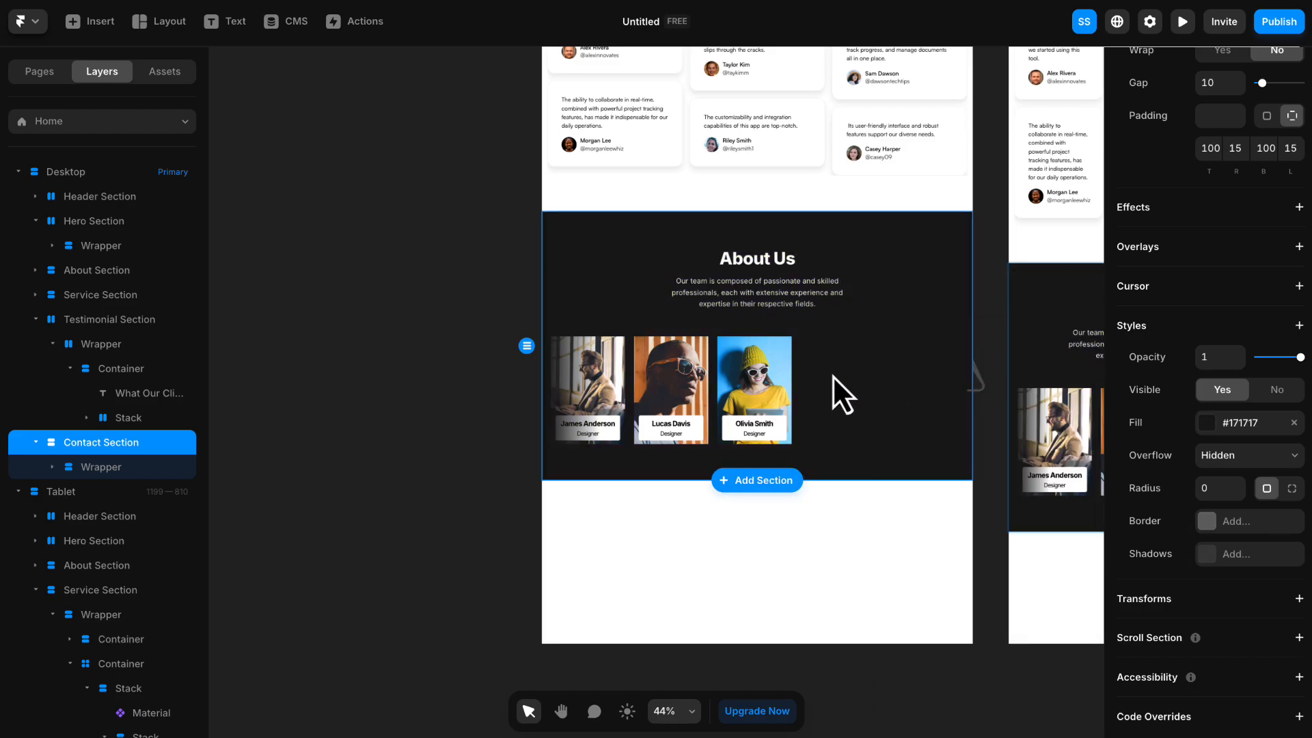
- Delete the row of team member cards from the Contact Section
click(444, 413)
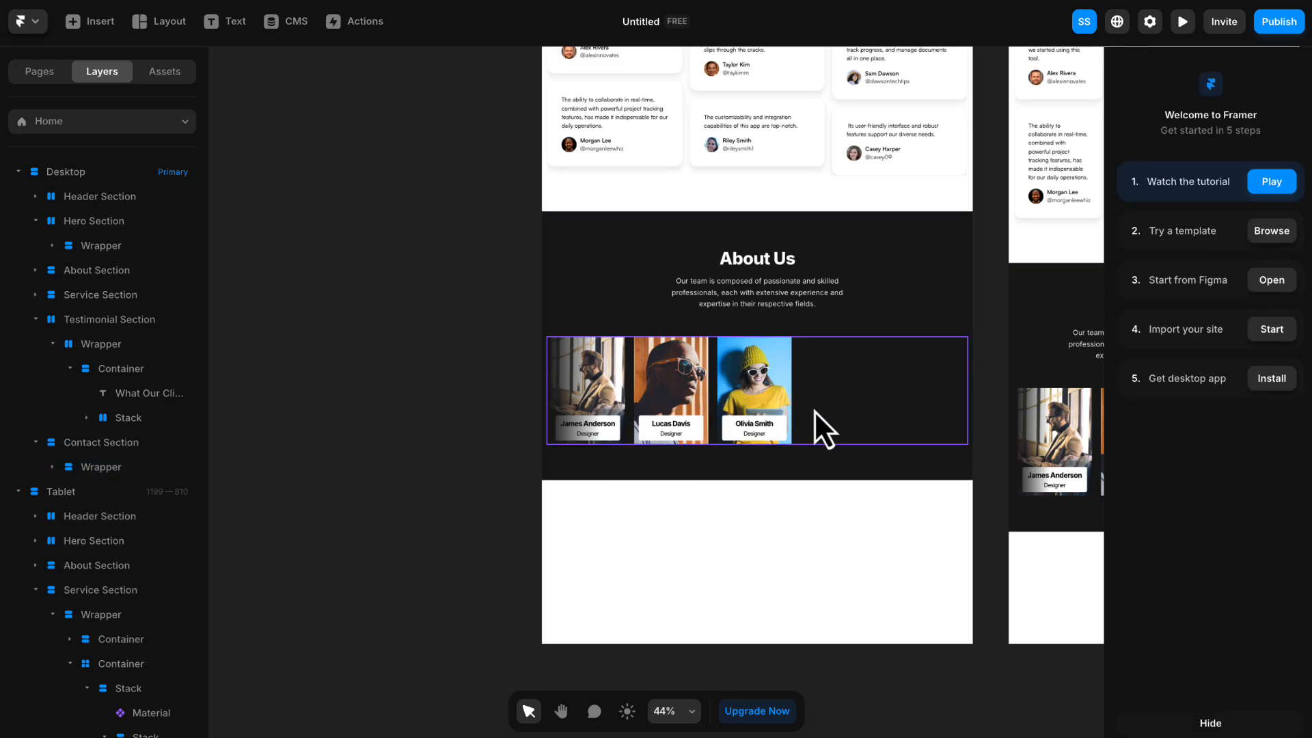
click(830, 411)
key(Delete)
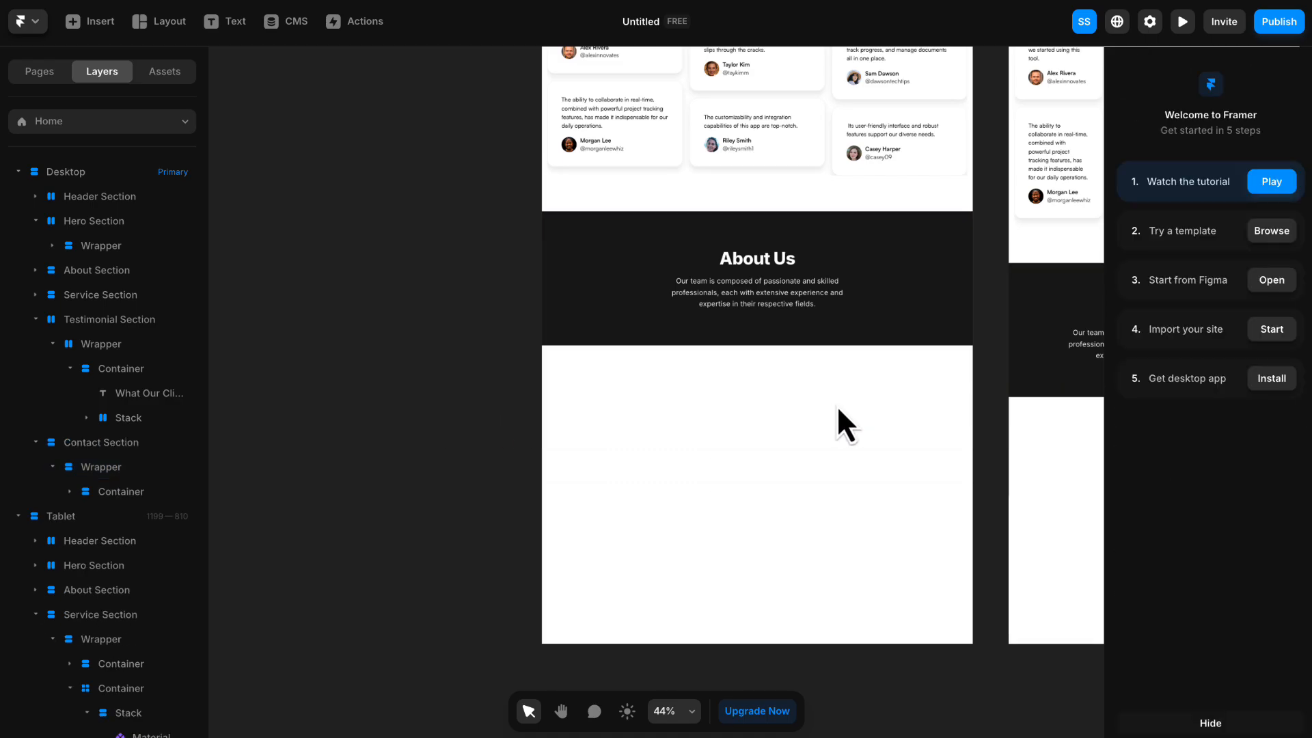
- Change the heading to "Contact" and the description to "Have questions or need assistance? Reach out to us today, and our team will be happy to help you."
double_click(771, 258)
text(Contact)
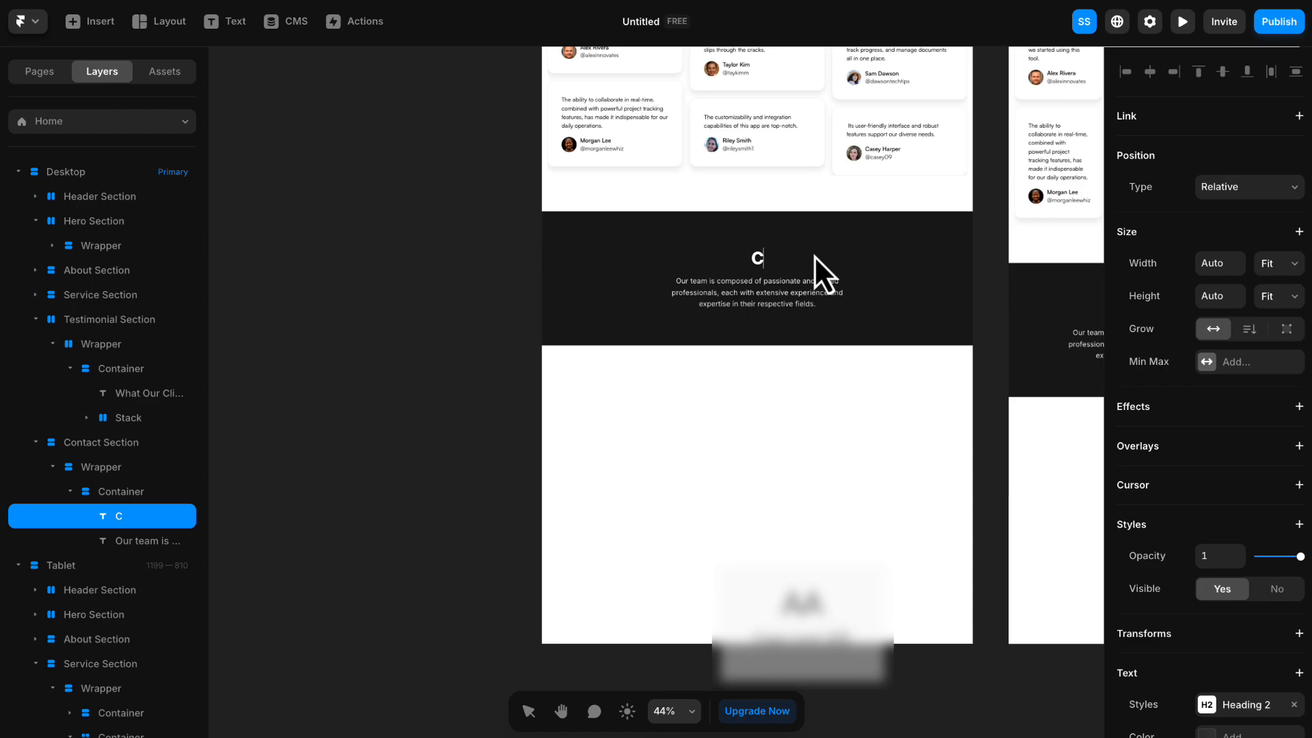
double_click(792, 292)
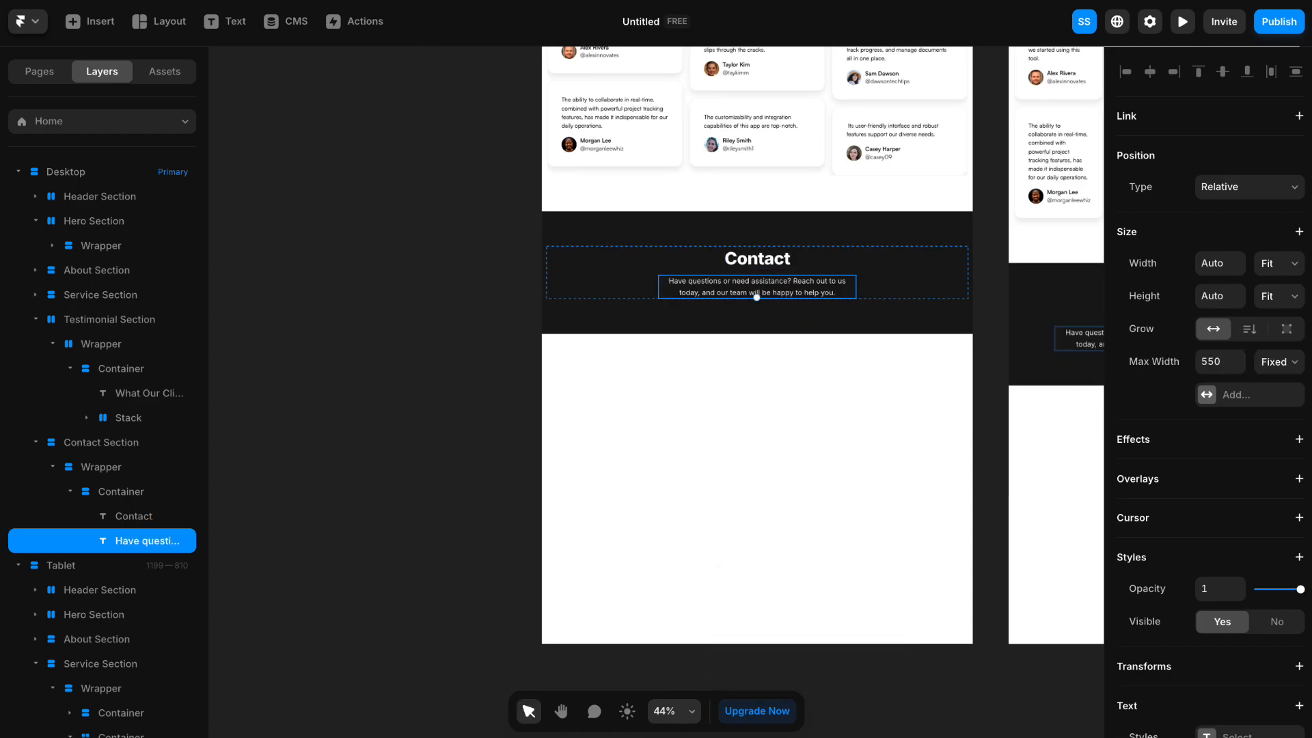
- Insert the prebuilt Contact form section below the Contact Section in the Desktop breakpoint and detach it into editable layers
click(102, 22)
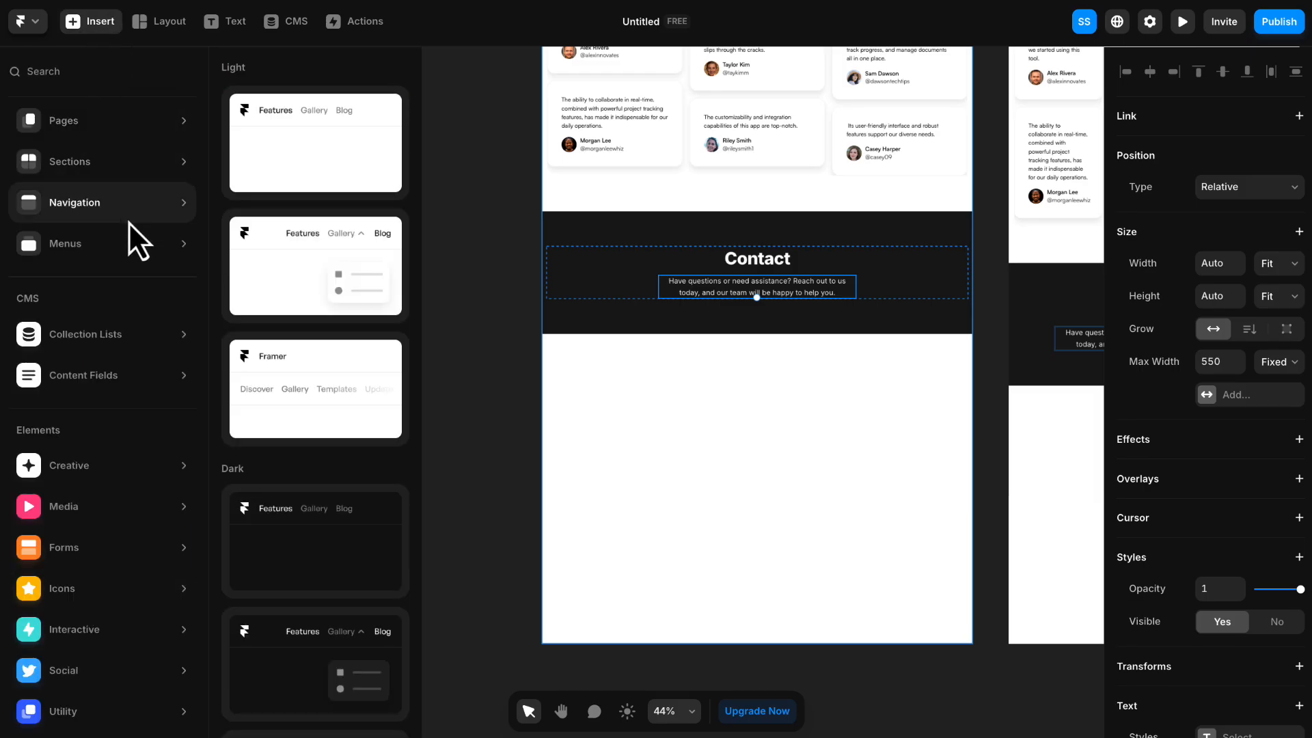
mouse_move(123, 179)
scroll(270, 249, down, 5)
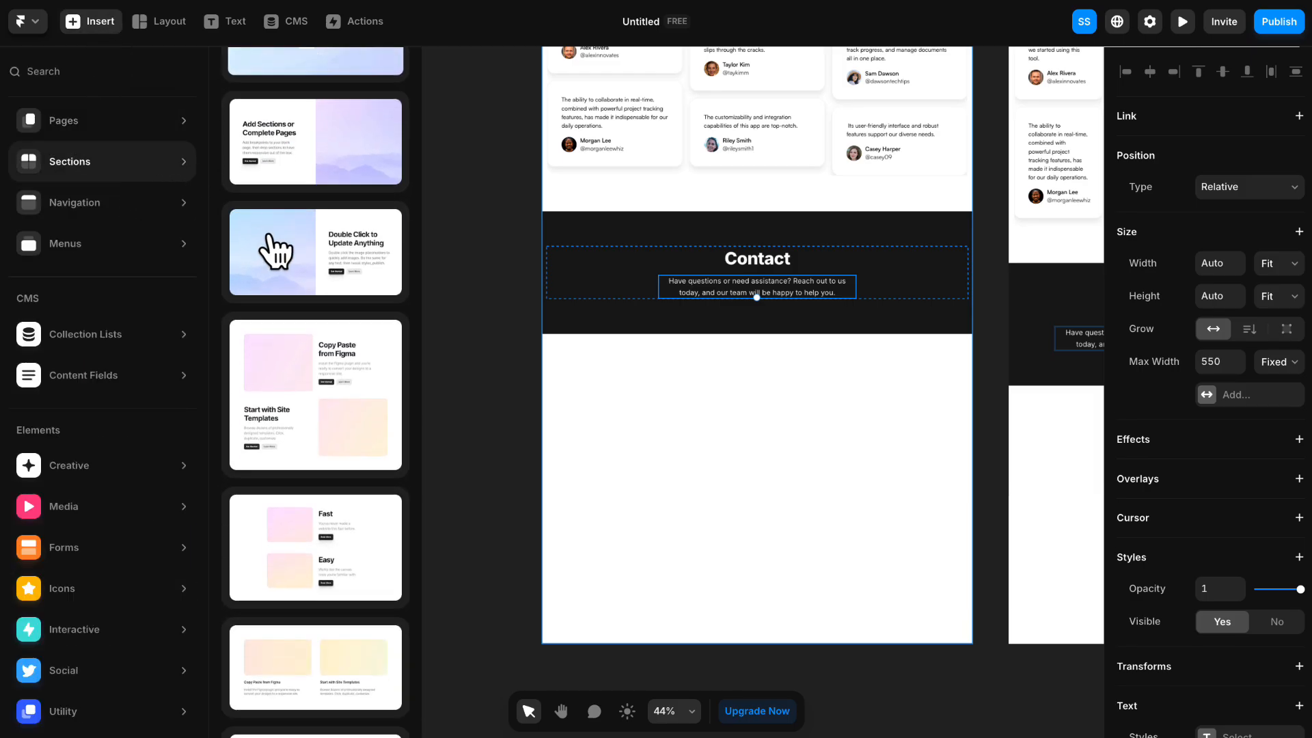
scroll(273, 243, down, 10)
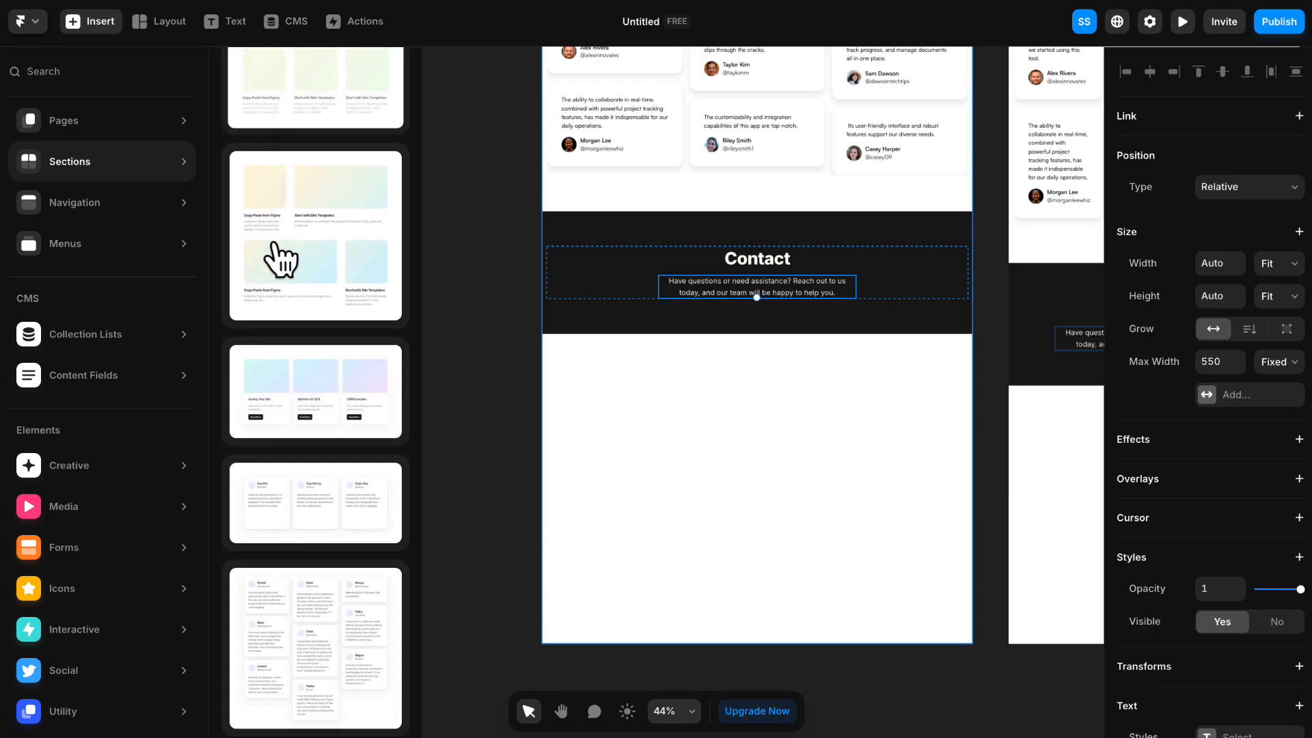
click(362, 564)
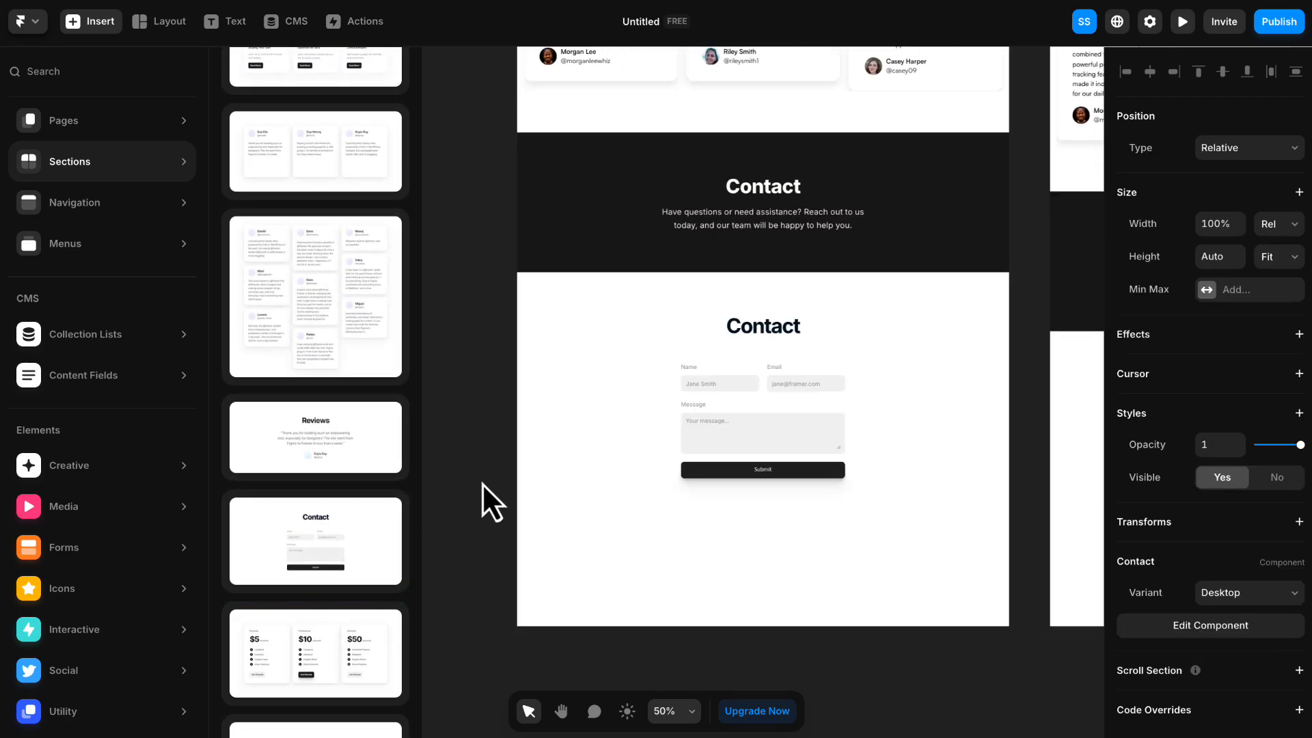
click(481, 482)
scroll(774, 432, up, 4)
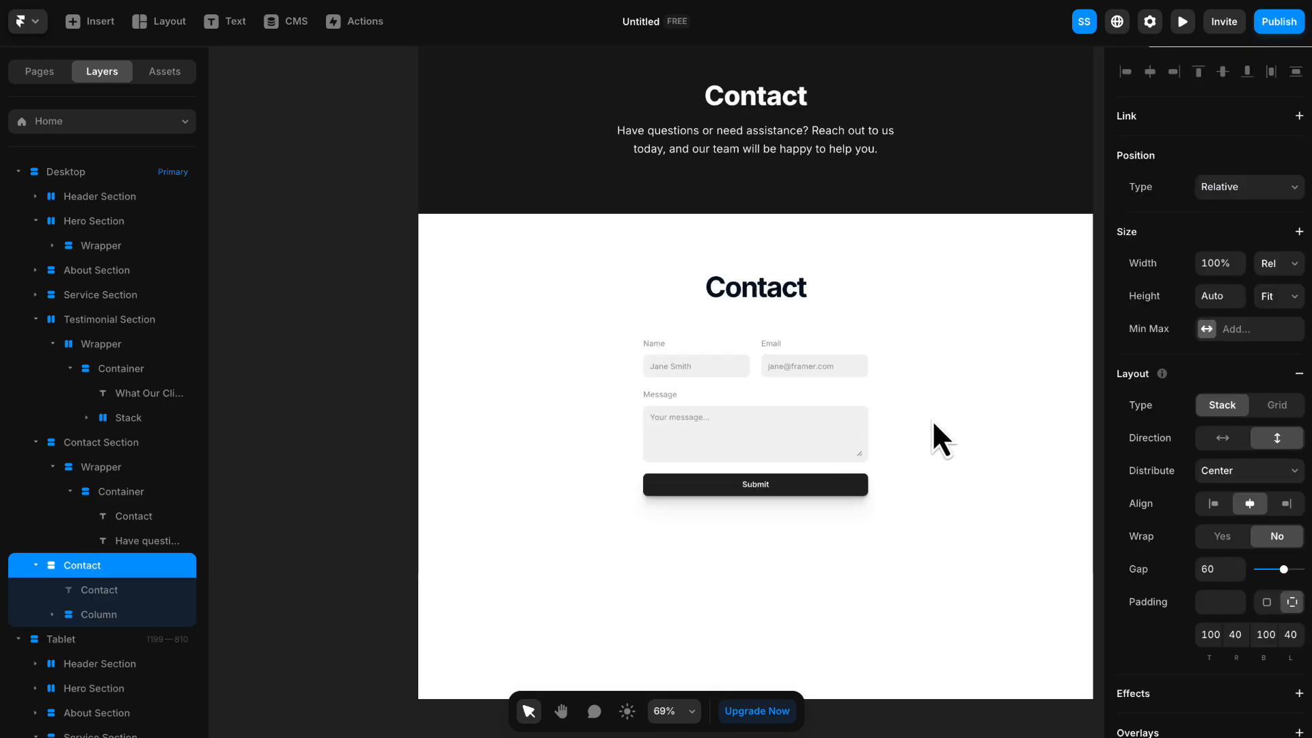
- Rename the Column layer that holds the contact form as "Container"
double_click(825, 392)
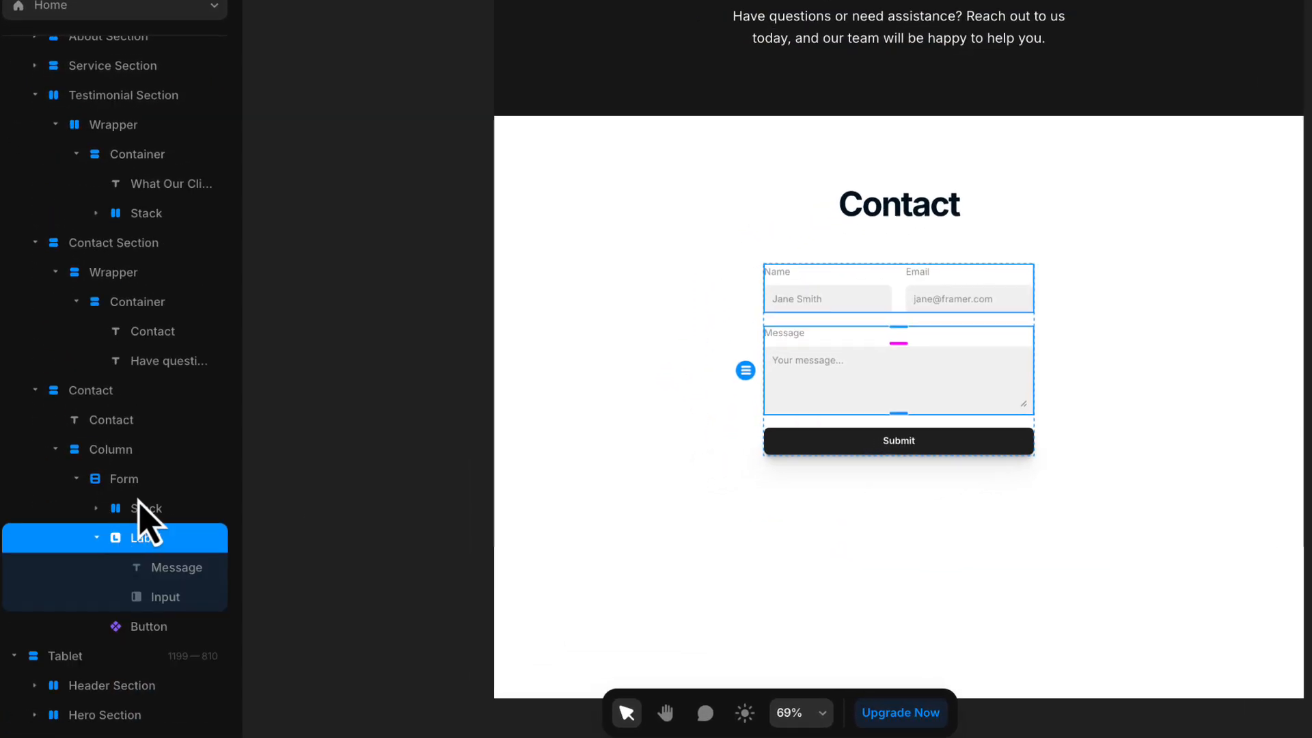
click(134, 482)
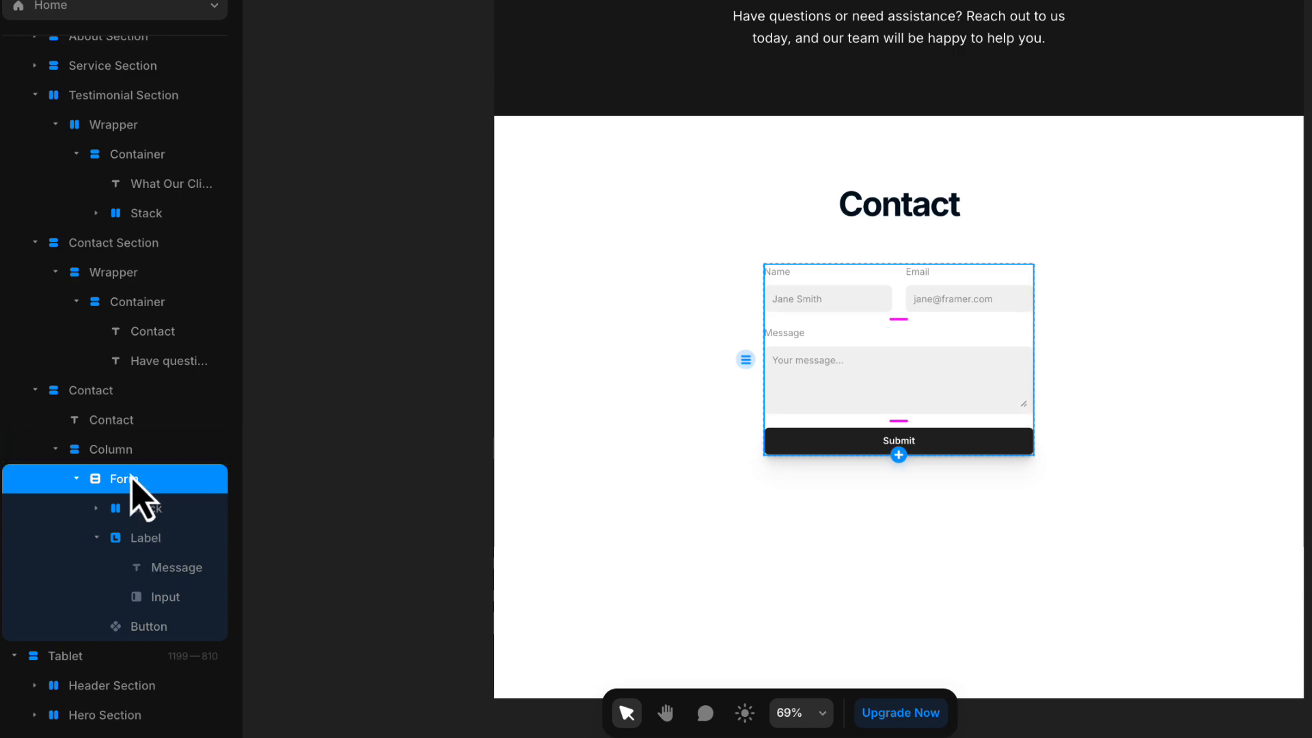
scroll(133, 479, up, 1)
click(119, 485)
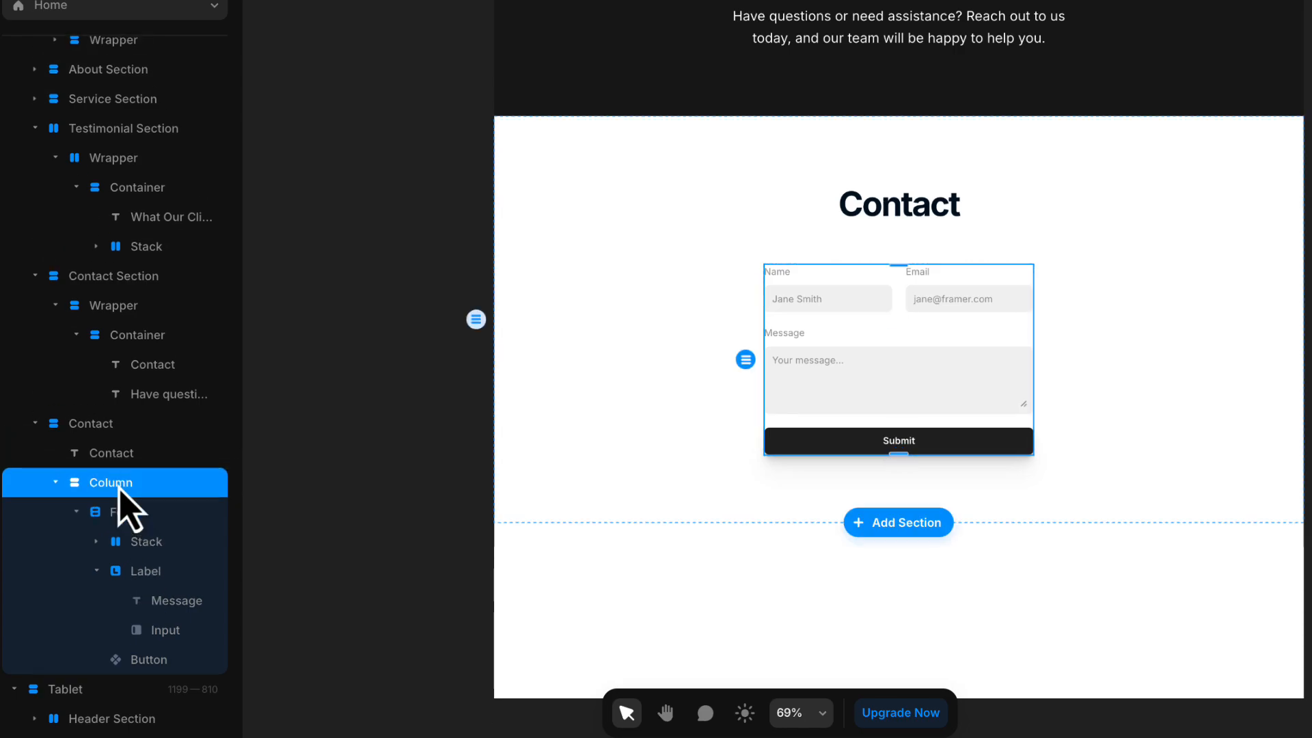
double_click(118, 490)
text(C)
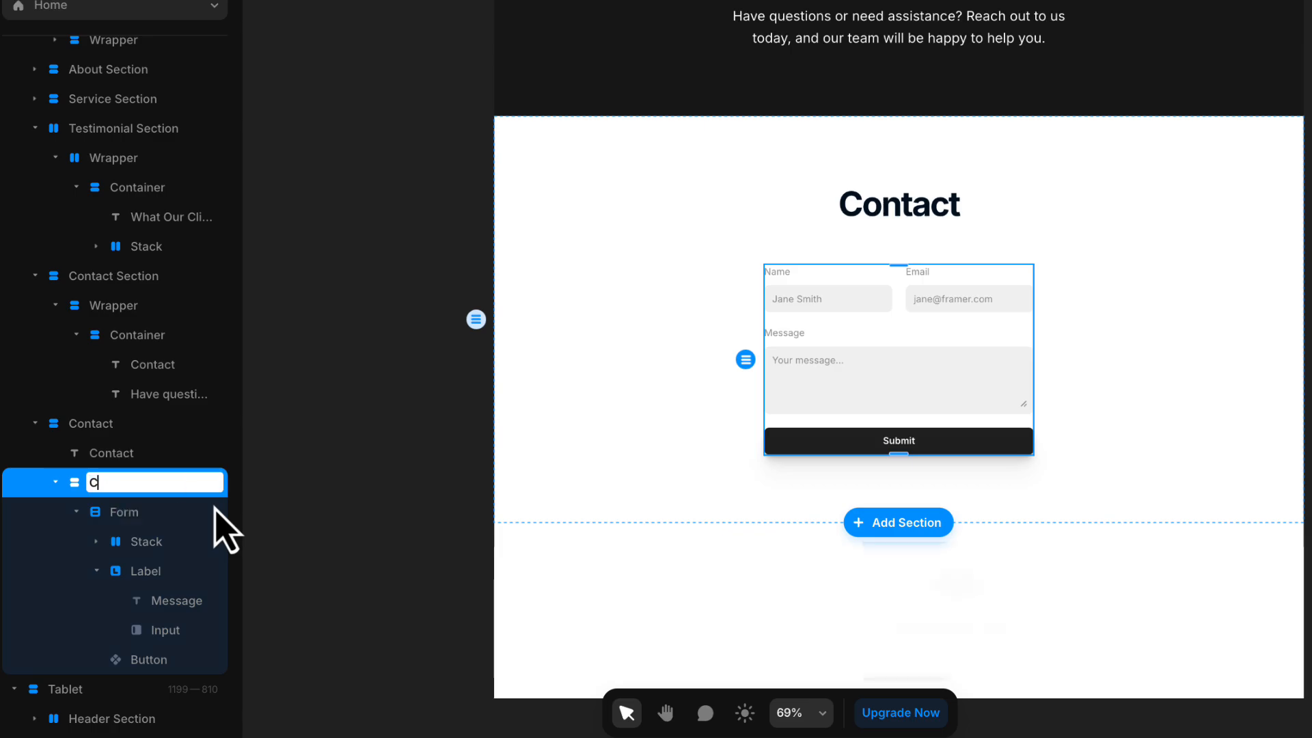
text(ontainer)
key(Return)
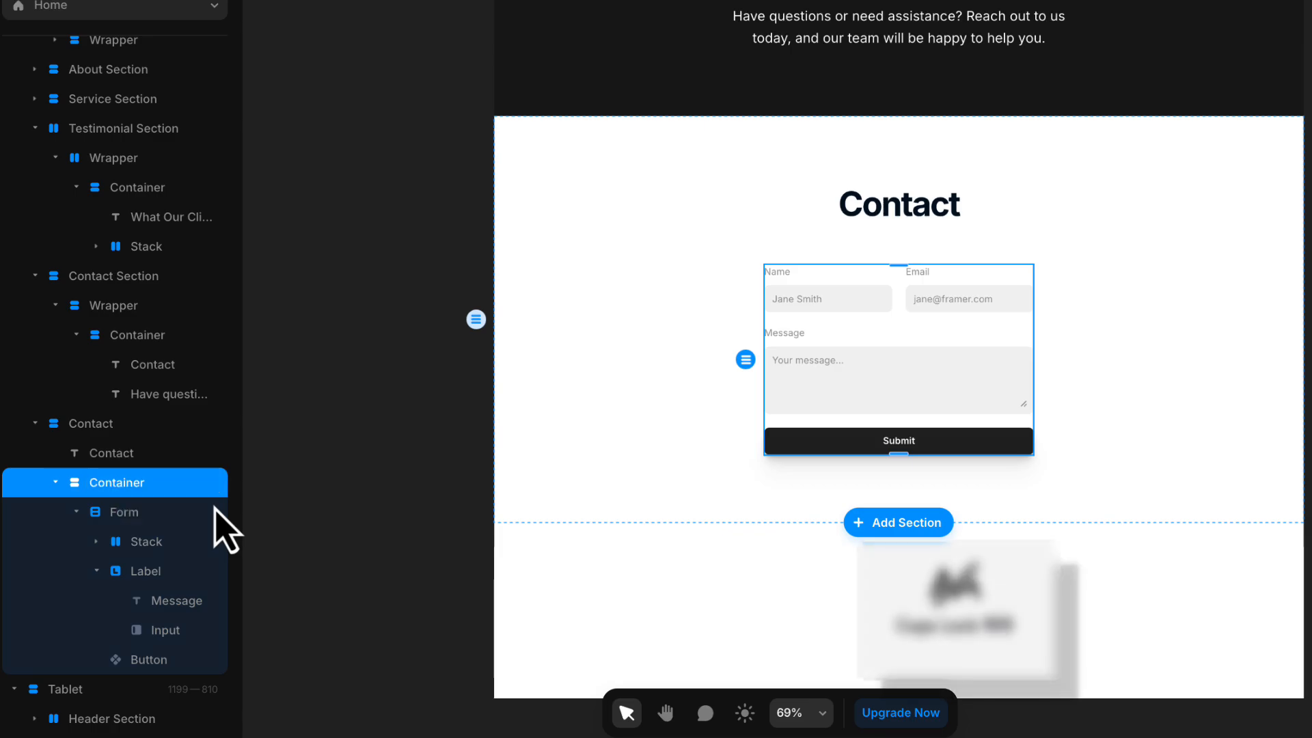
- Move the form's Container into the Contact Section's Wrapper, directly below the Container with the heading and description
scroll(943, 308, up, 1)
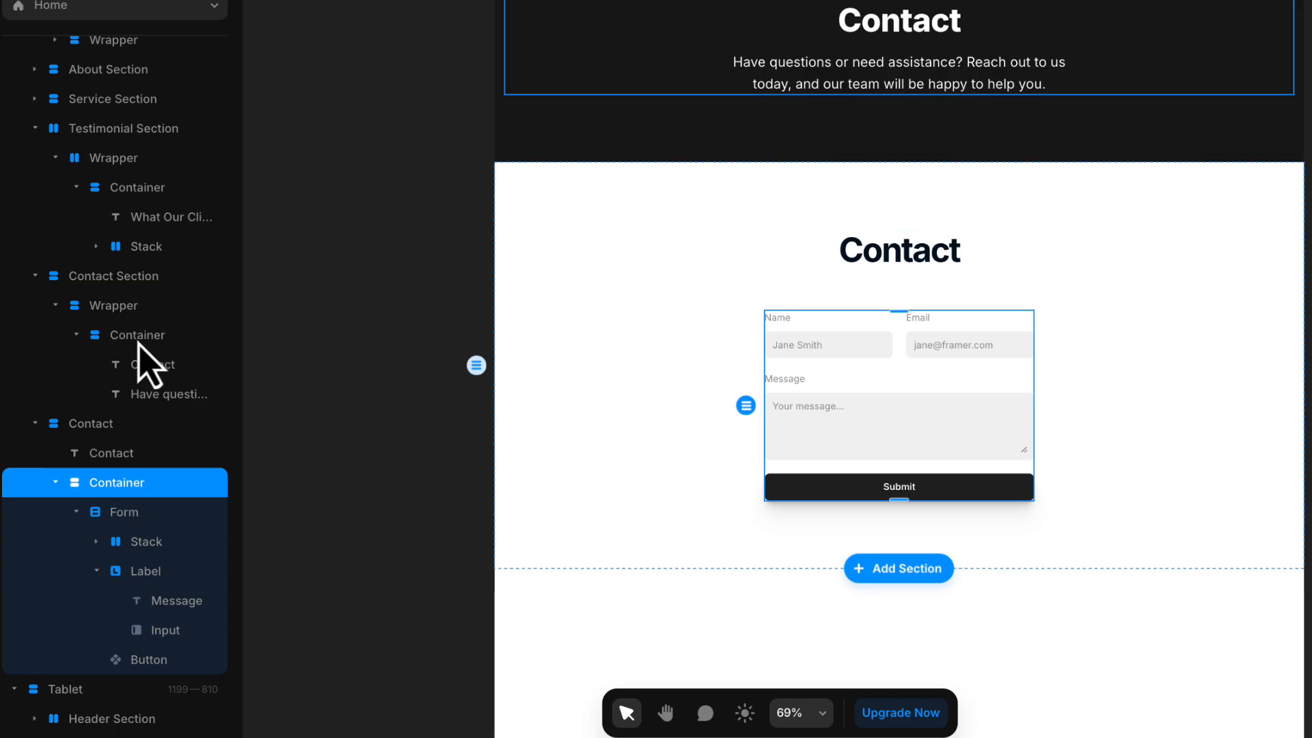
click(76, 335)
drag(111, 422, 130, 362)
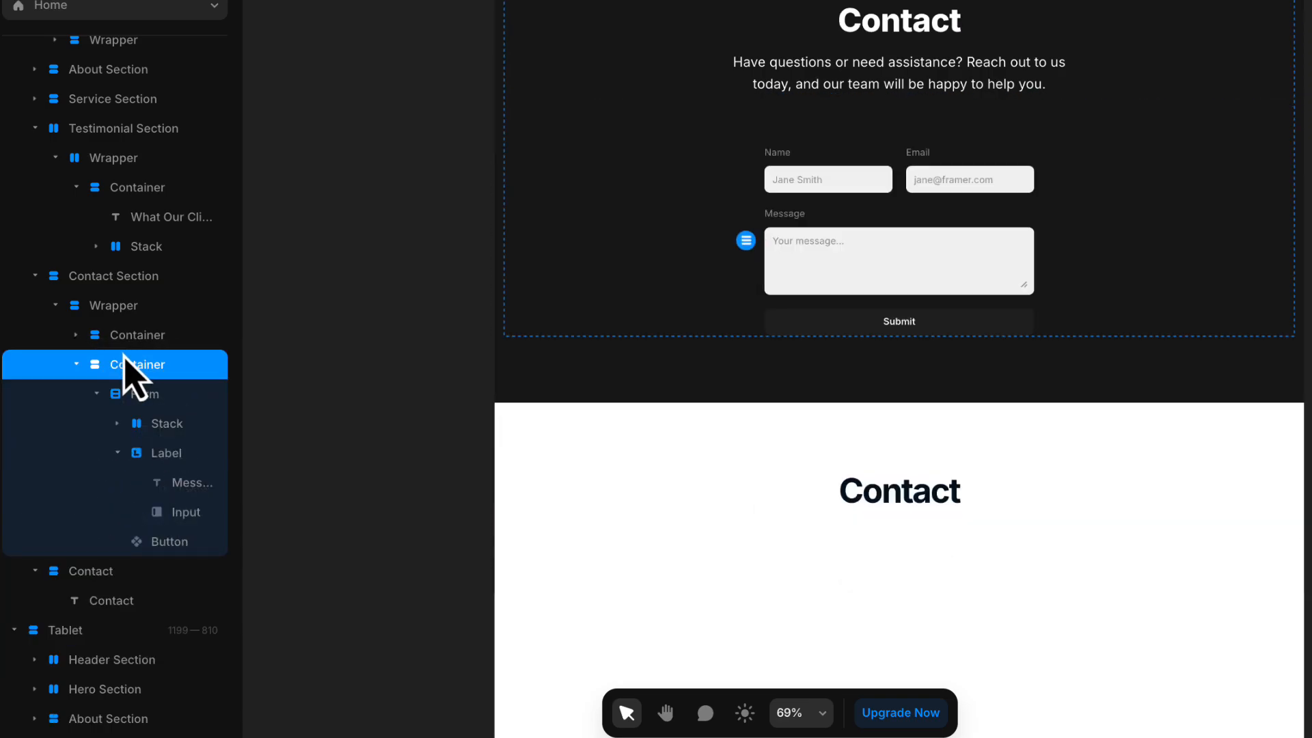
- Delete the leftover white Contact stack below the Contact Section
click(714, 478)
right_click(163, 571)
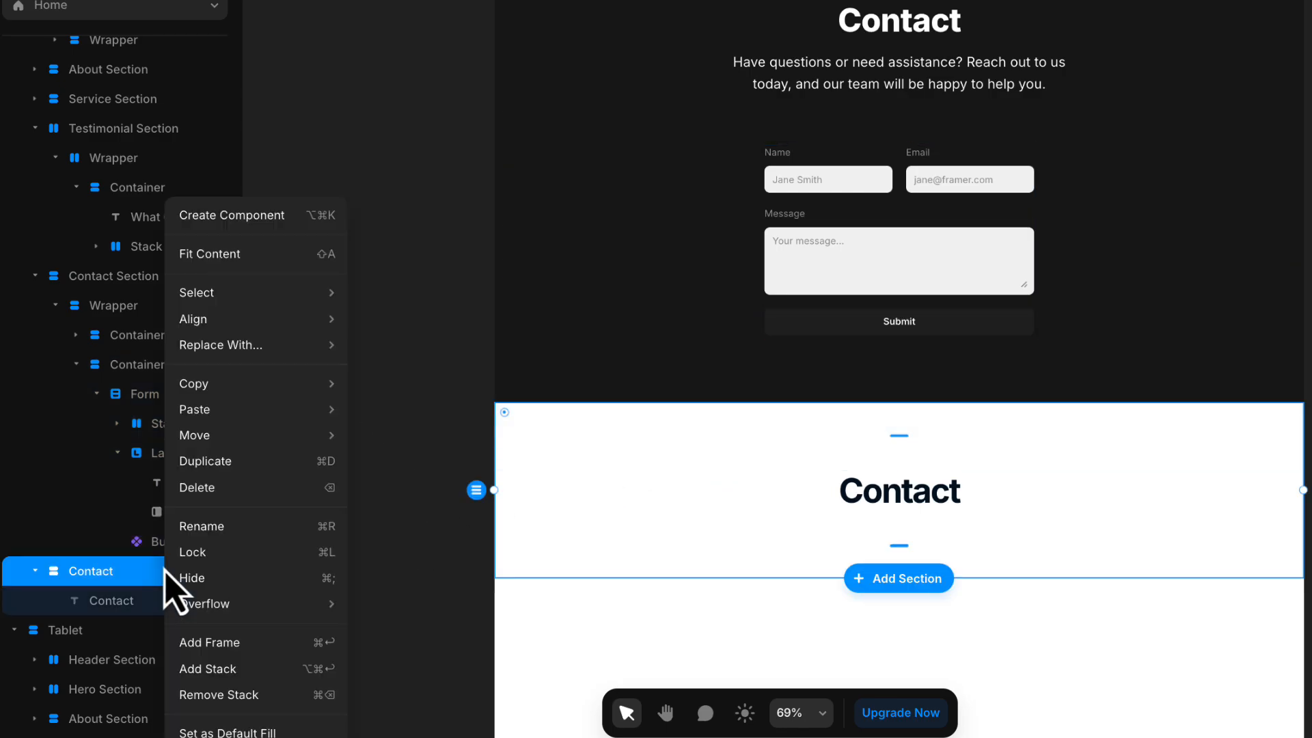
click(205, 487)
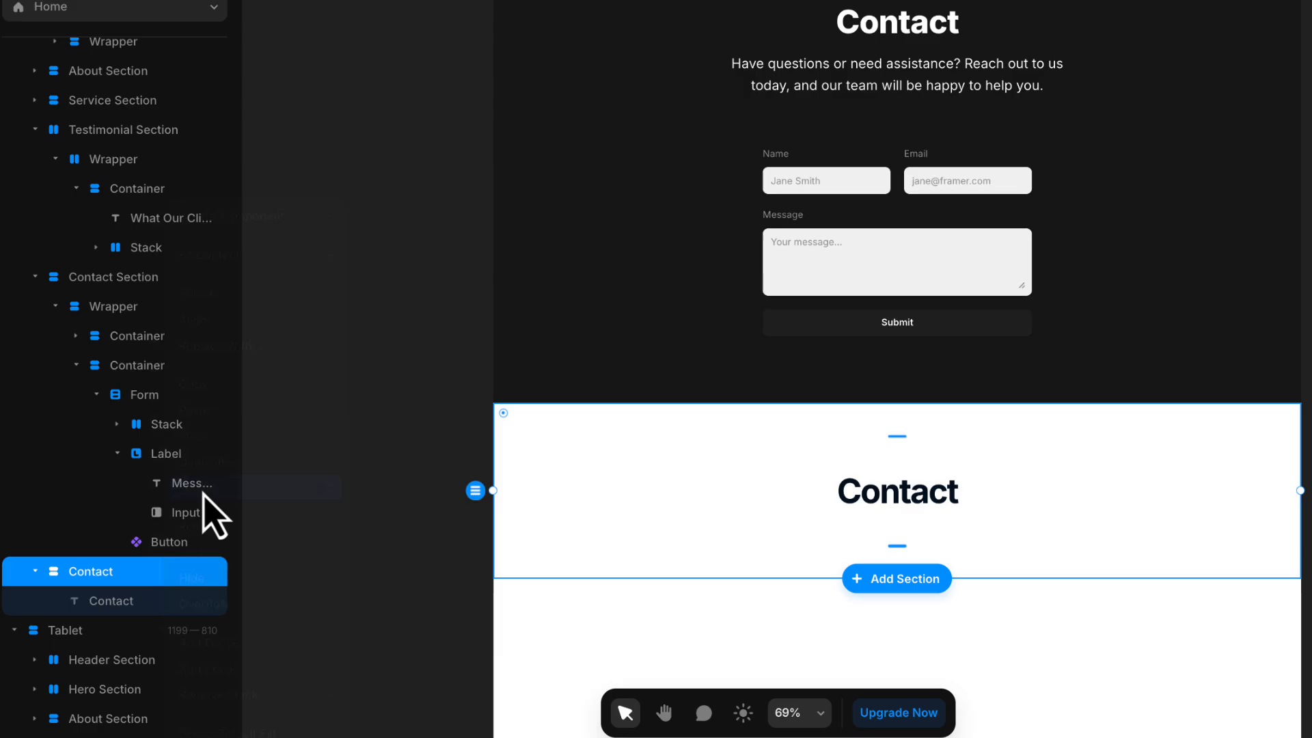
key(h)
drag(390, 444, 296, 556)
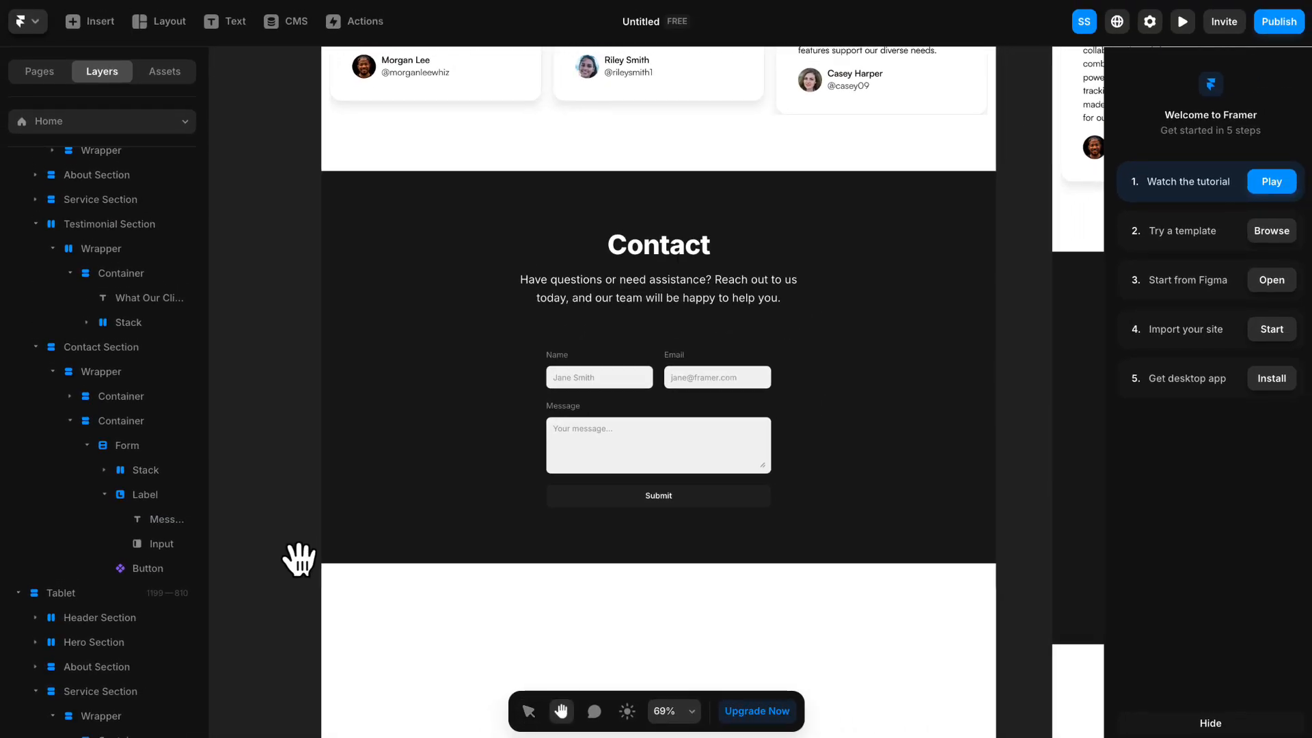
key(v)
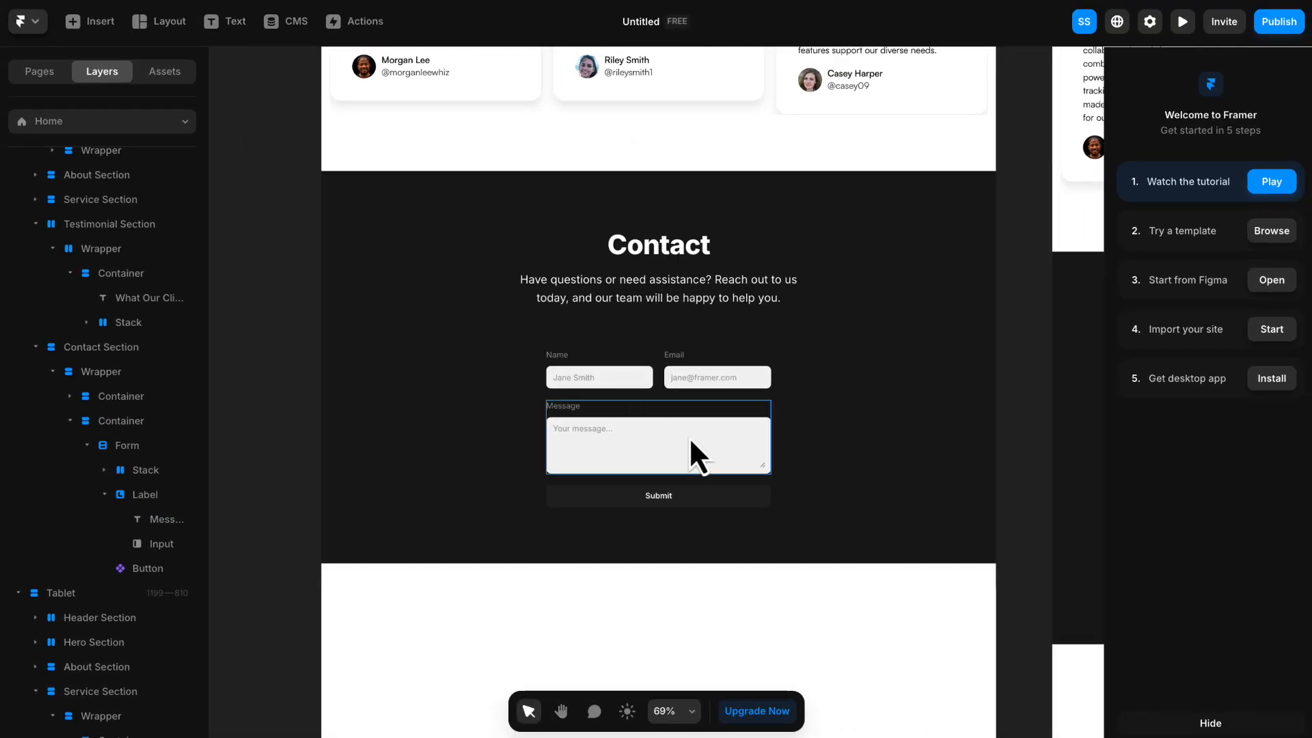
- Set the maximum width of the Container holding the contact form to 600
scroll(690, 441, up, 5)
click(794, 403)
click(756, 391)
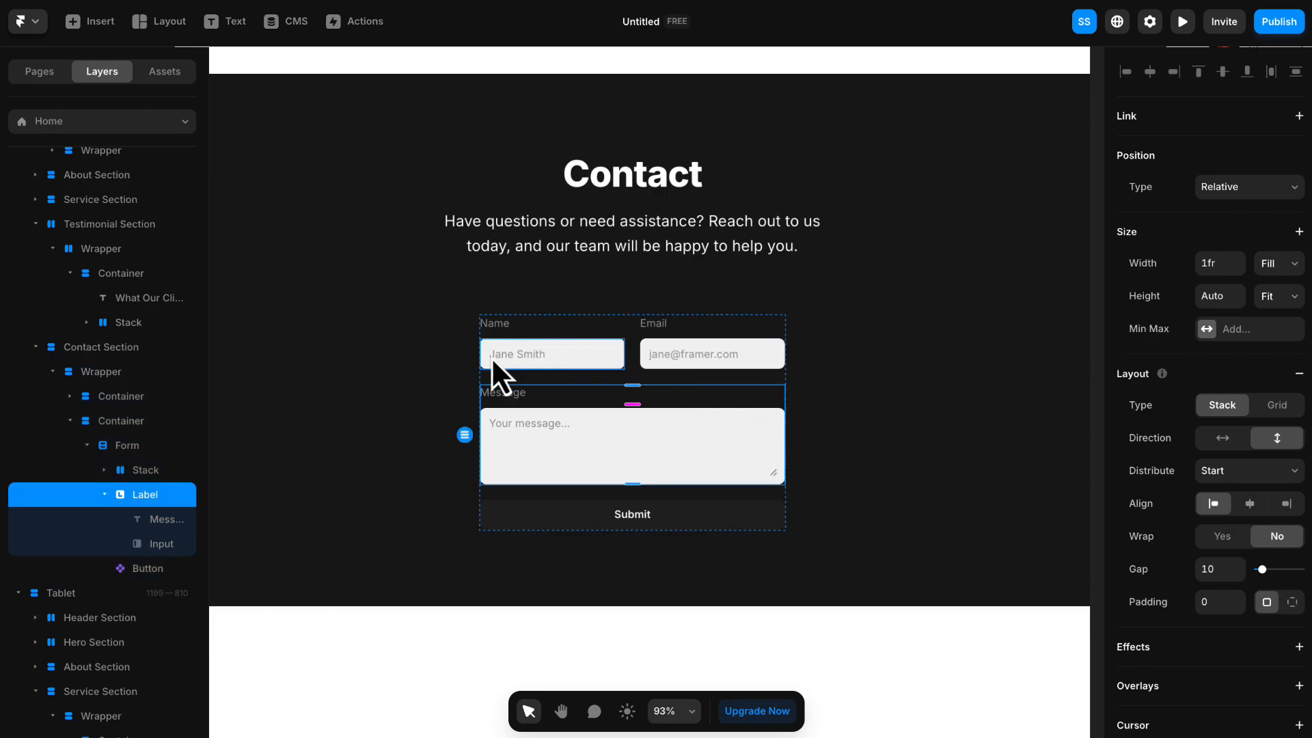
click(126, 421)
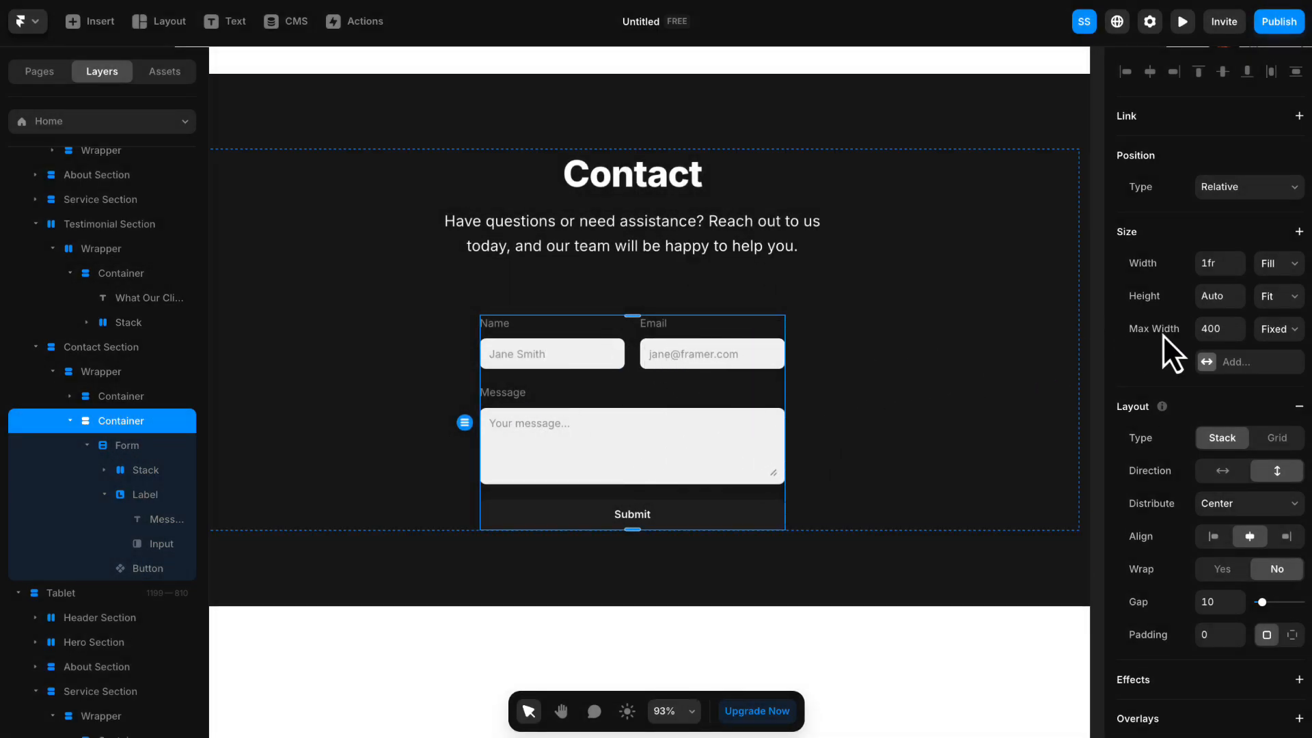
key(Return)
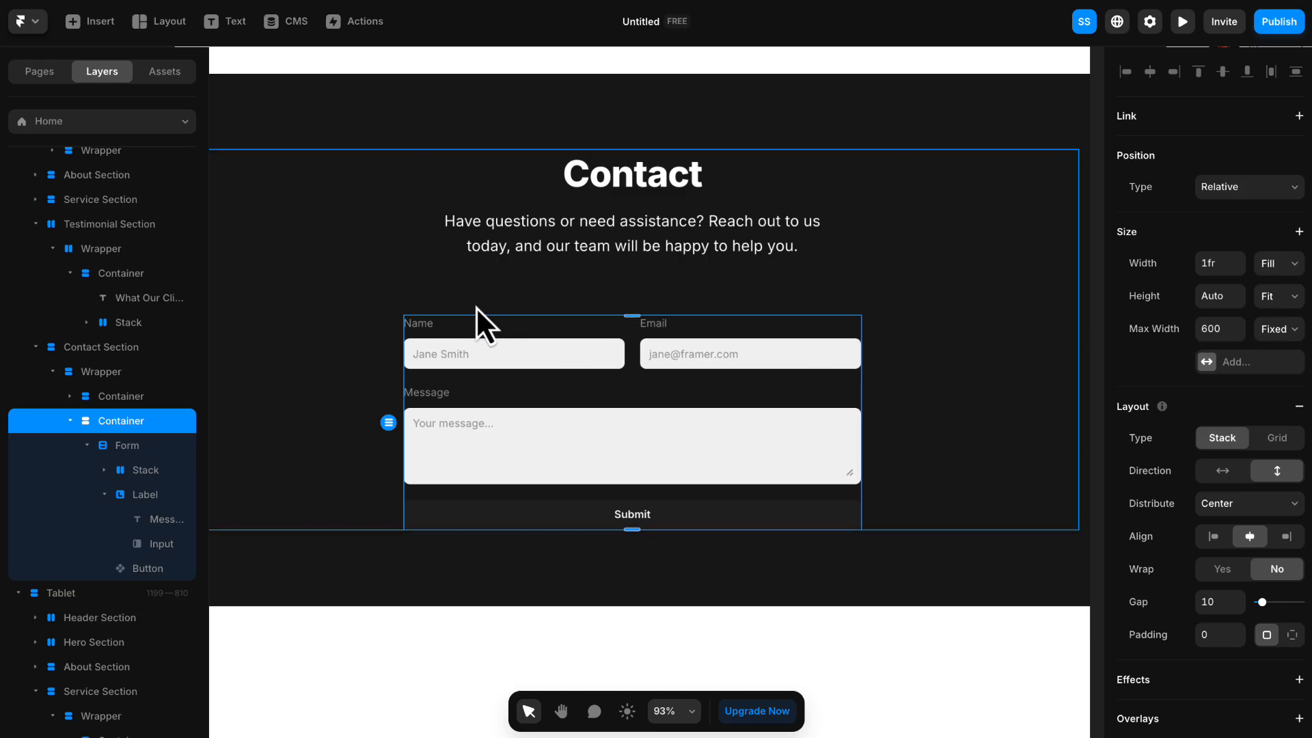
- Make the contact form's Name input required and check the available input types, leaving it as Text
click(383, 309)
click(482, 358)
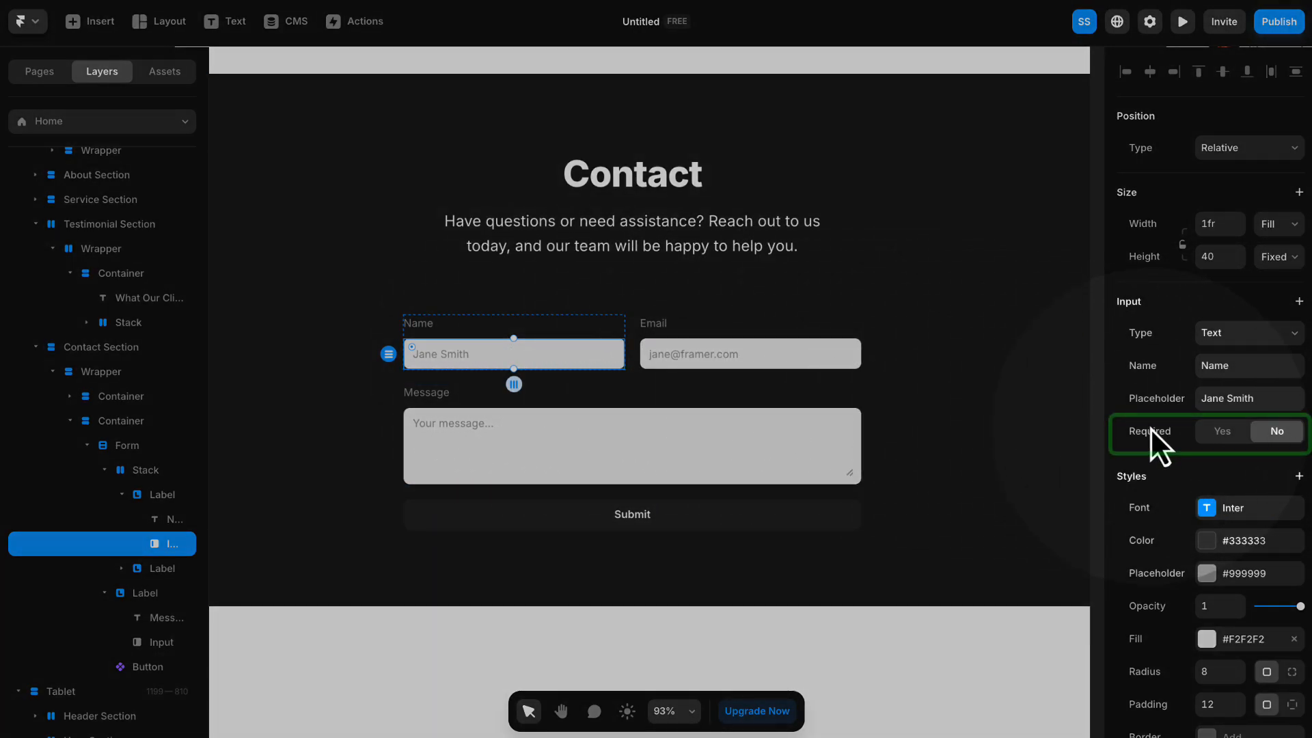
click(1223, 434)
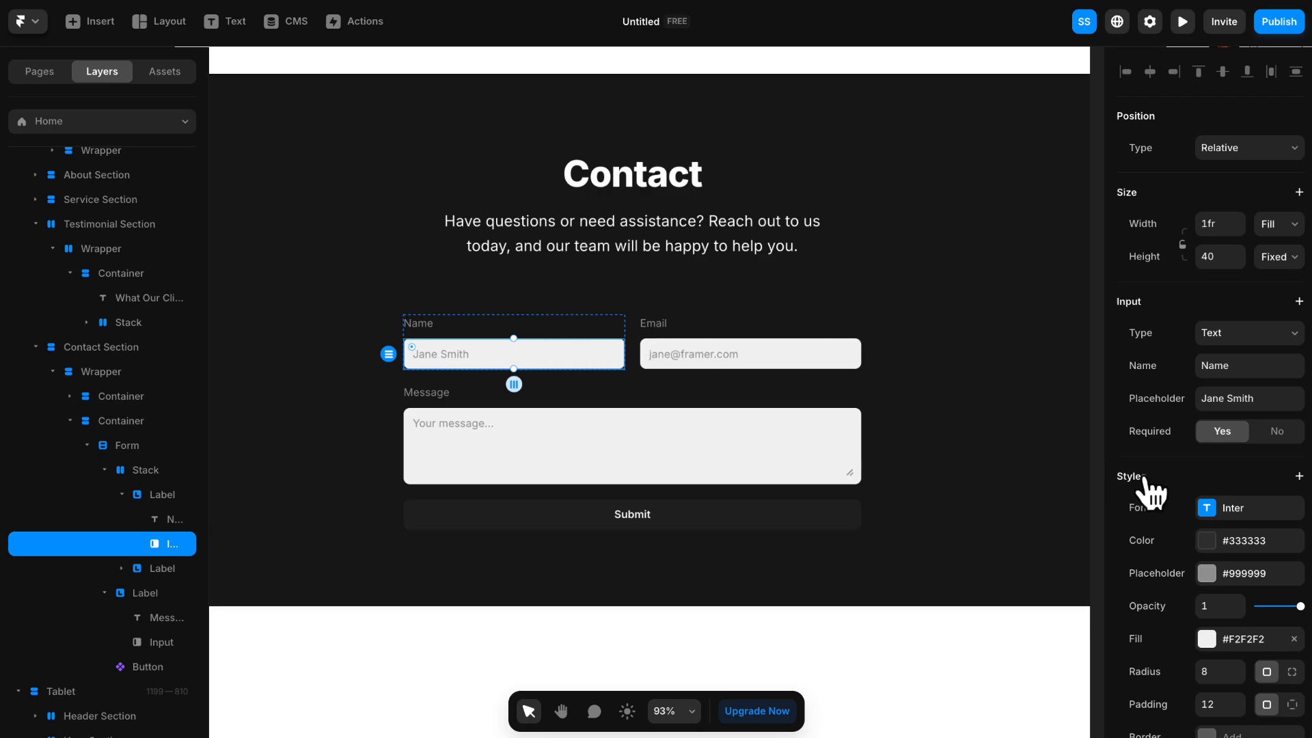
click(1220, 335)
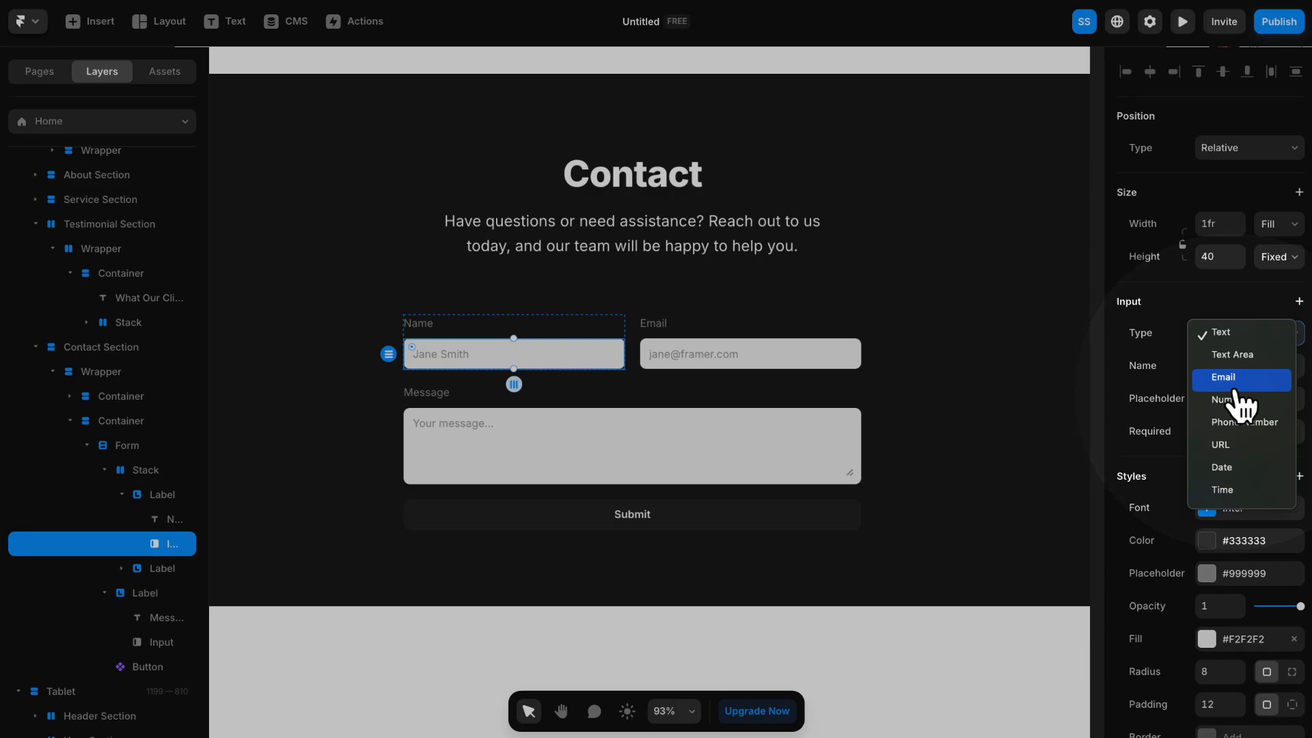
click(1147, 326)
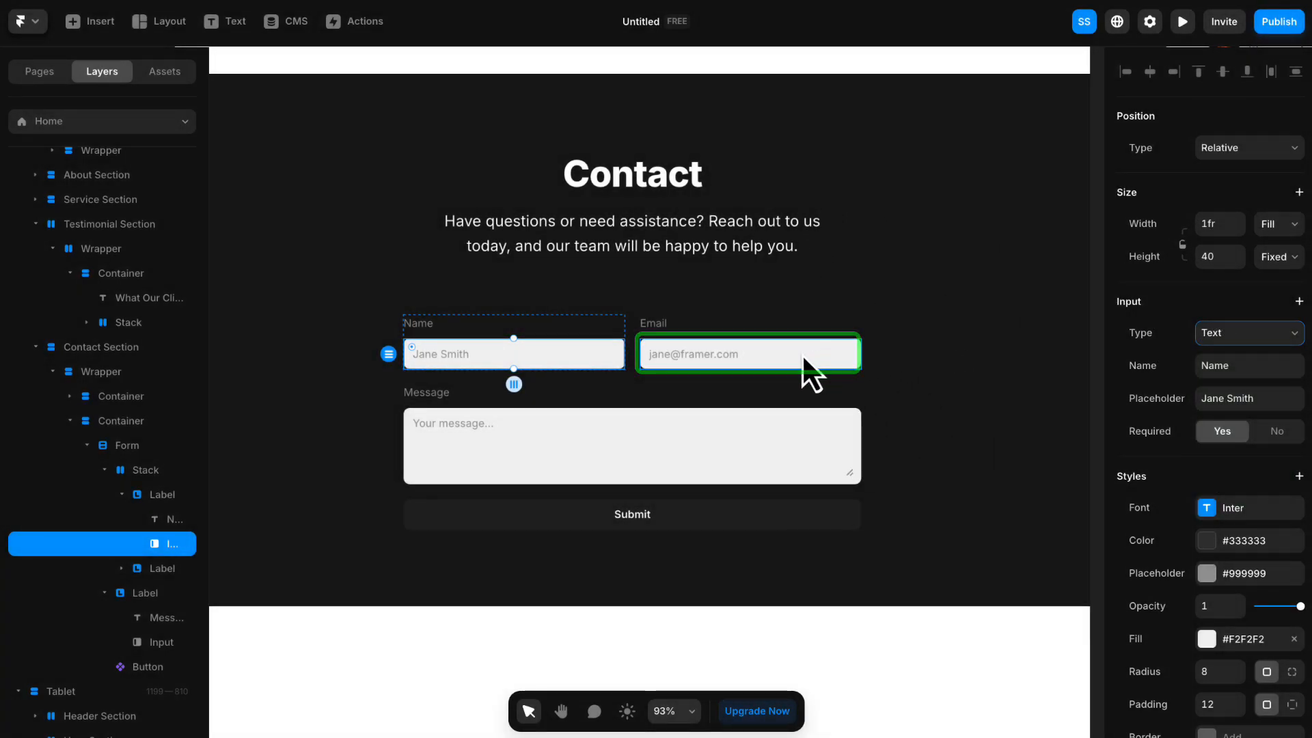
- Set the height of the form's Name and Email inputs to 50
shift+click(805, 354)
click(1220, 256)
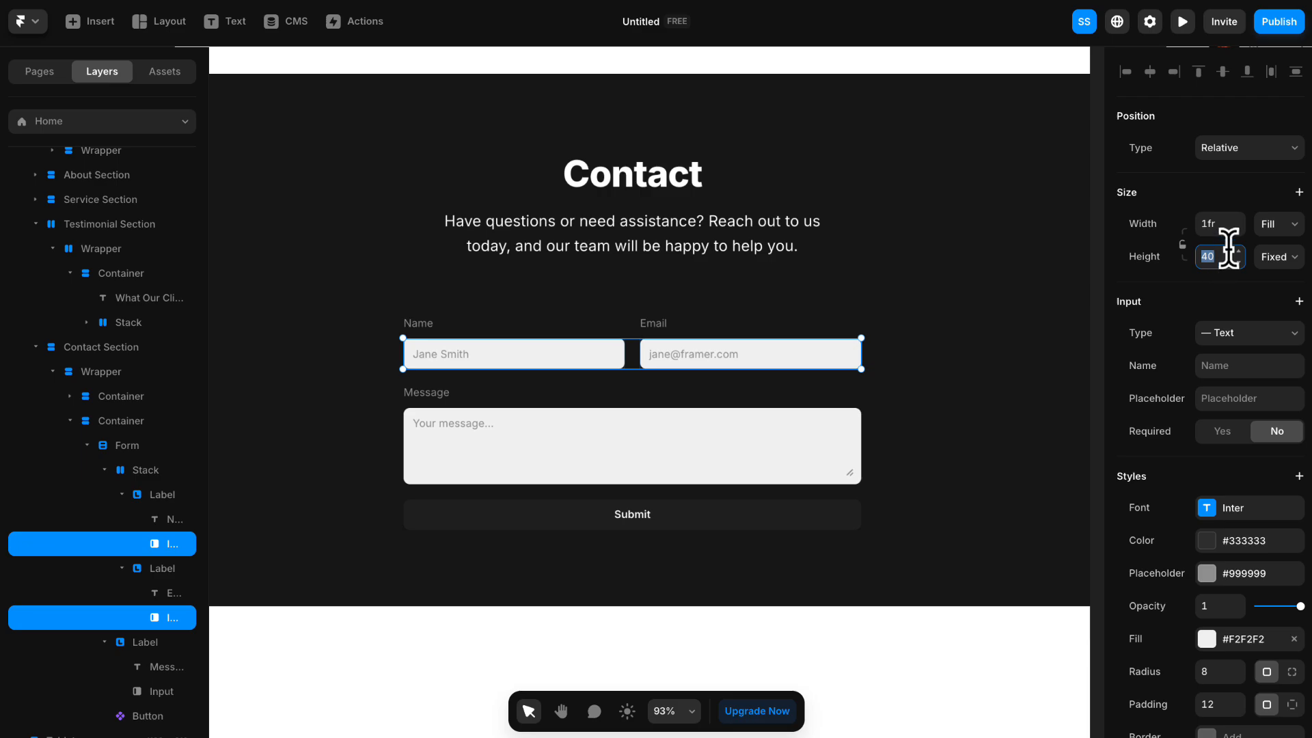
key(Return)
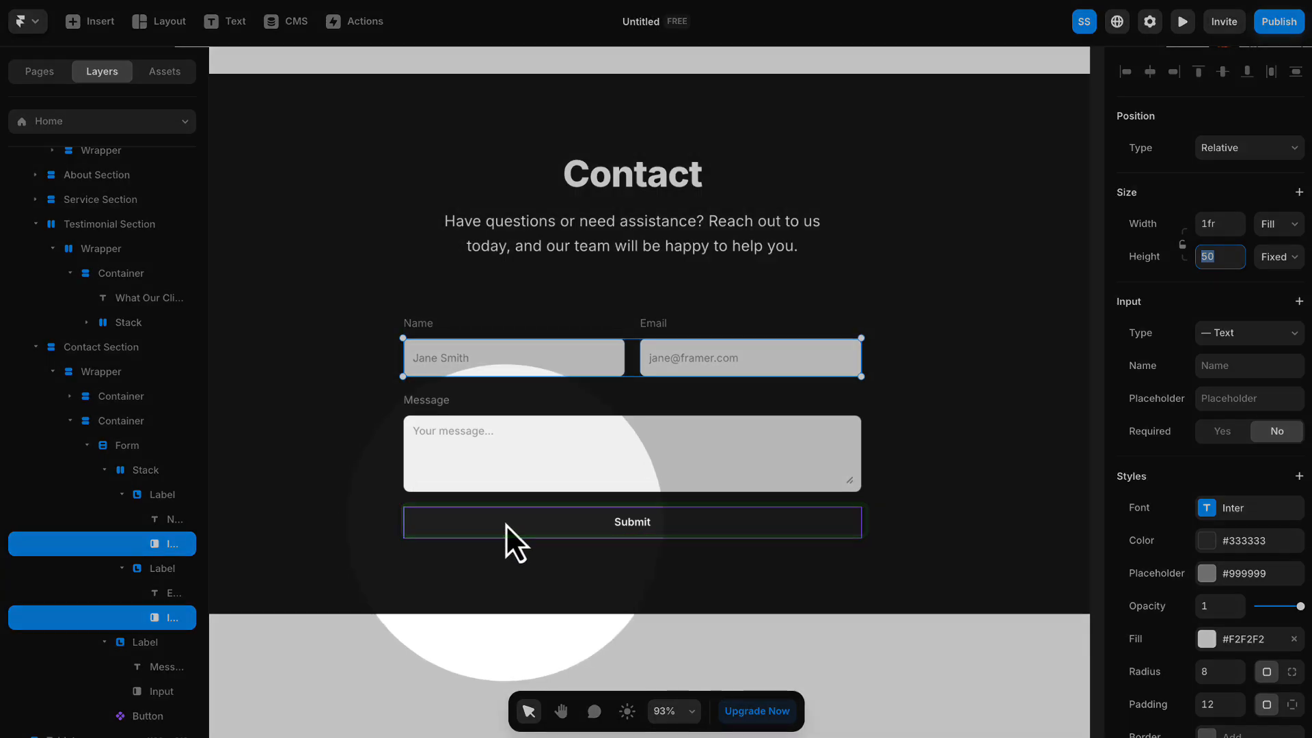
- Unlink the form's Submit button instance from its primary component and open it for editing
click(506, 524)
scroll(118, 454, down, 1)
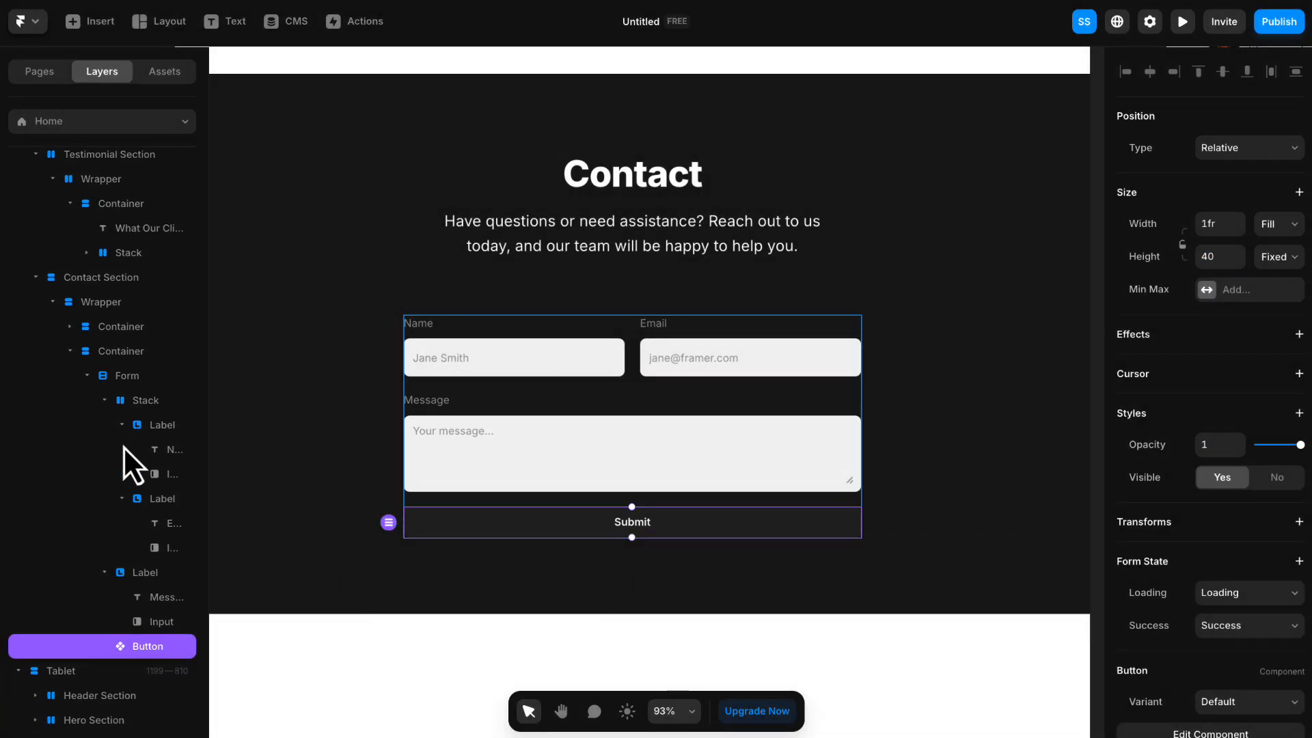
scroll(123, 446, down, 1)
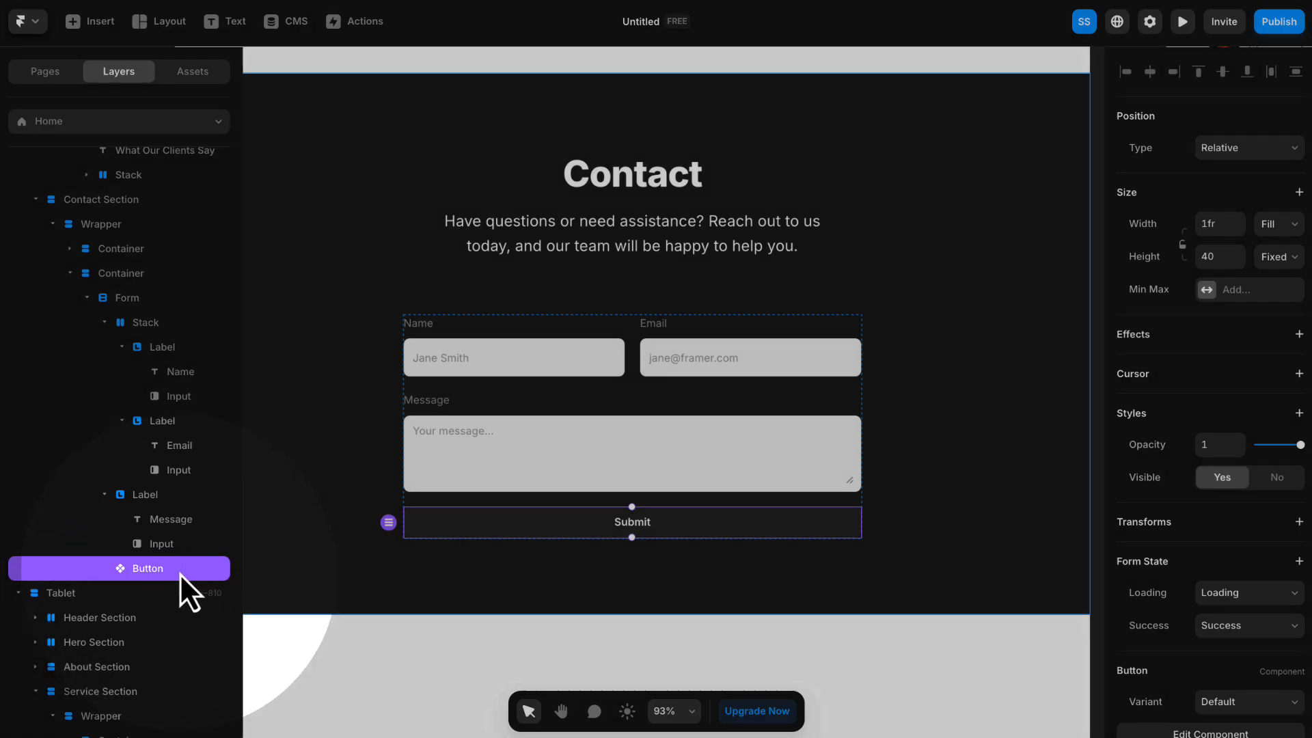
double_click(510, 522)
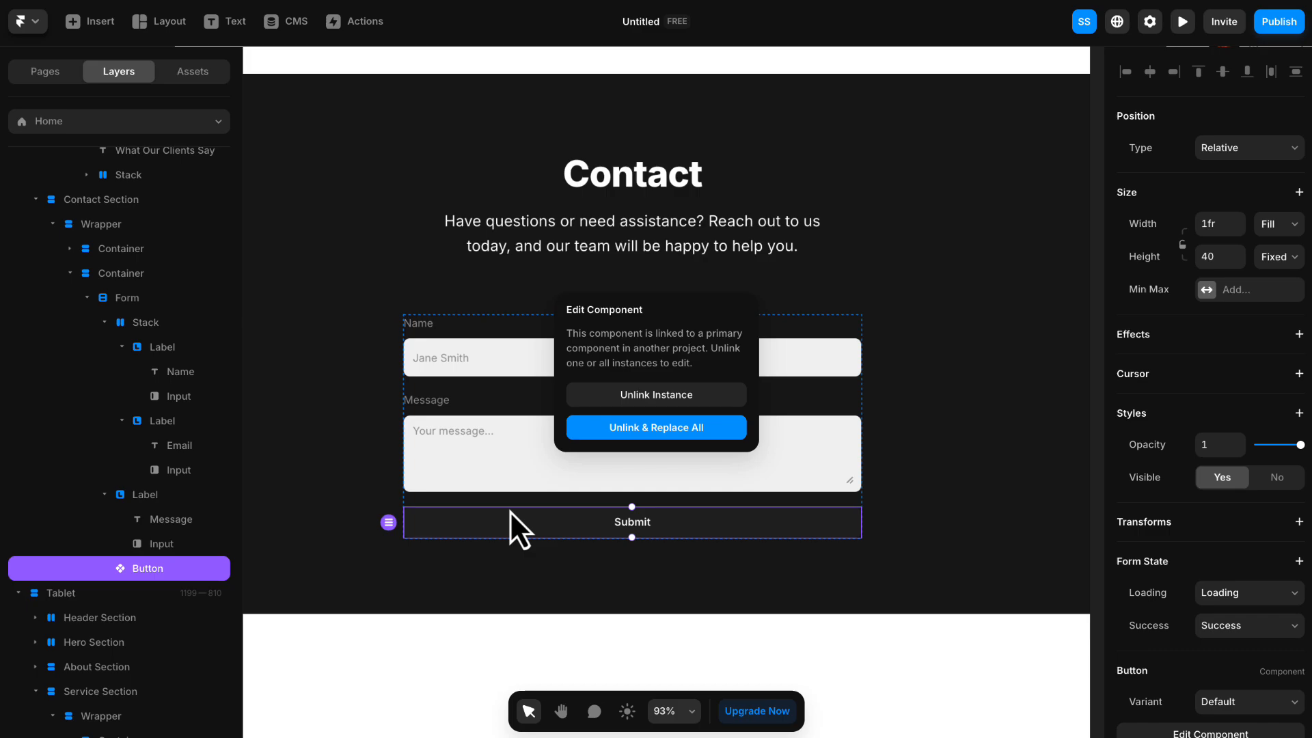
click(646, 397)
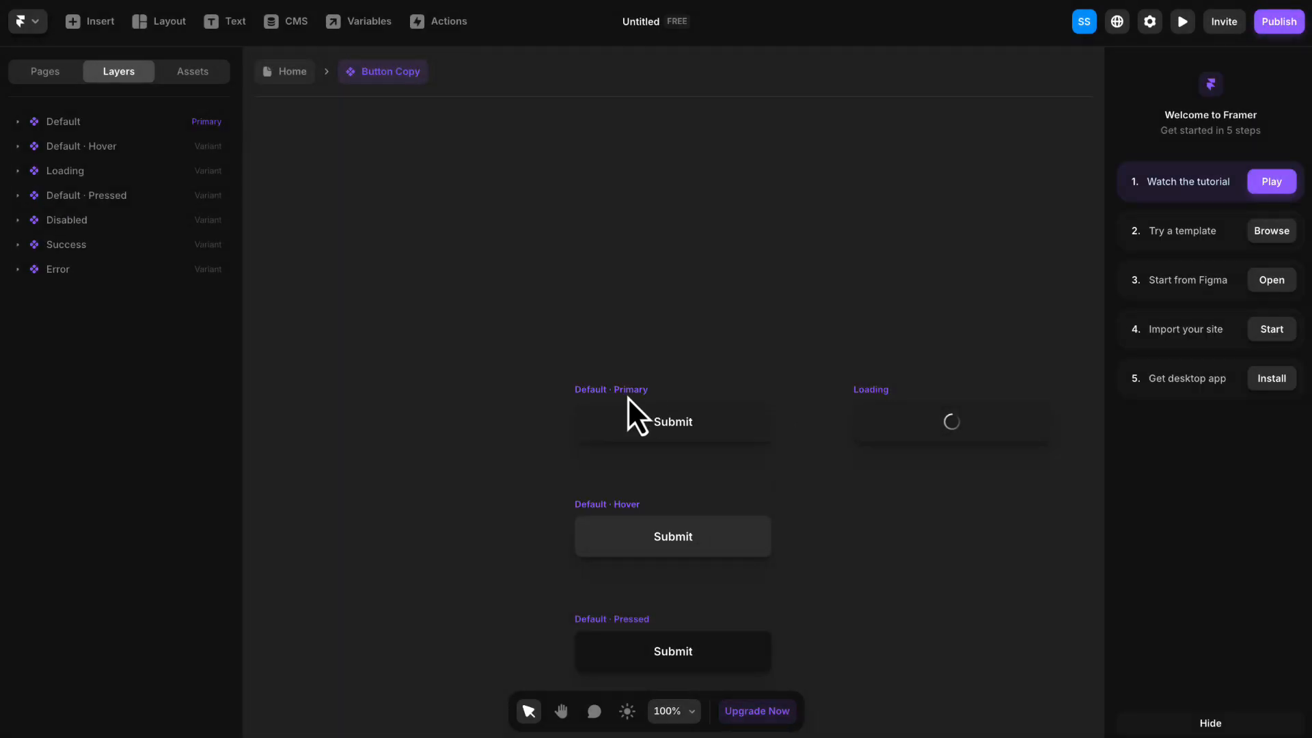
- Apply the Primary color style as the fill of the button's Default primary variant
drag(468, 416, 342, 272)
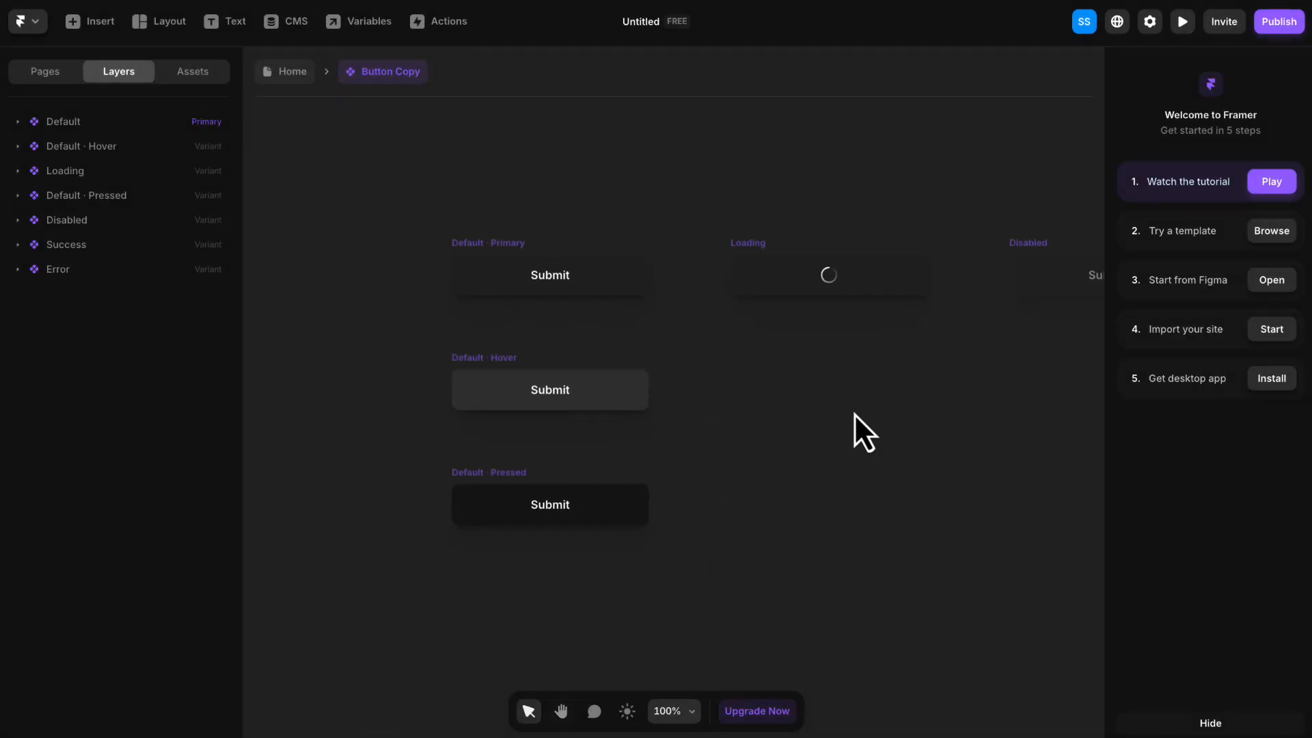
scroll(855, 414, down, 5)
key(h)
drag(947, 440, 660, 429)
key(v)
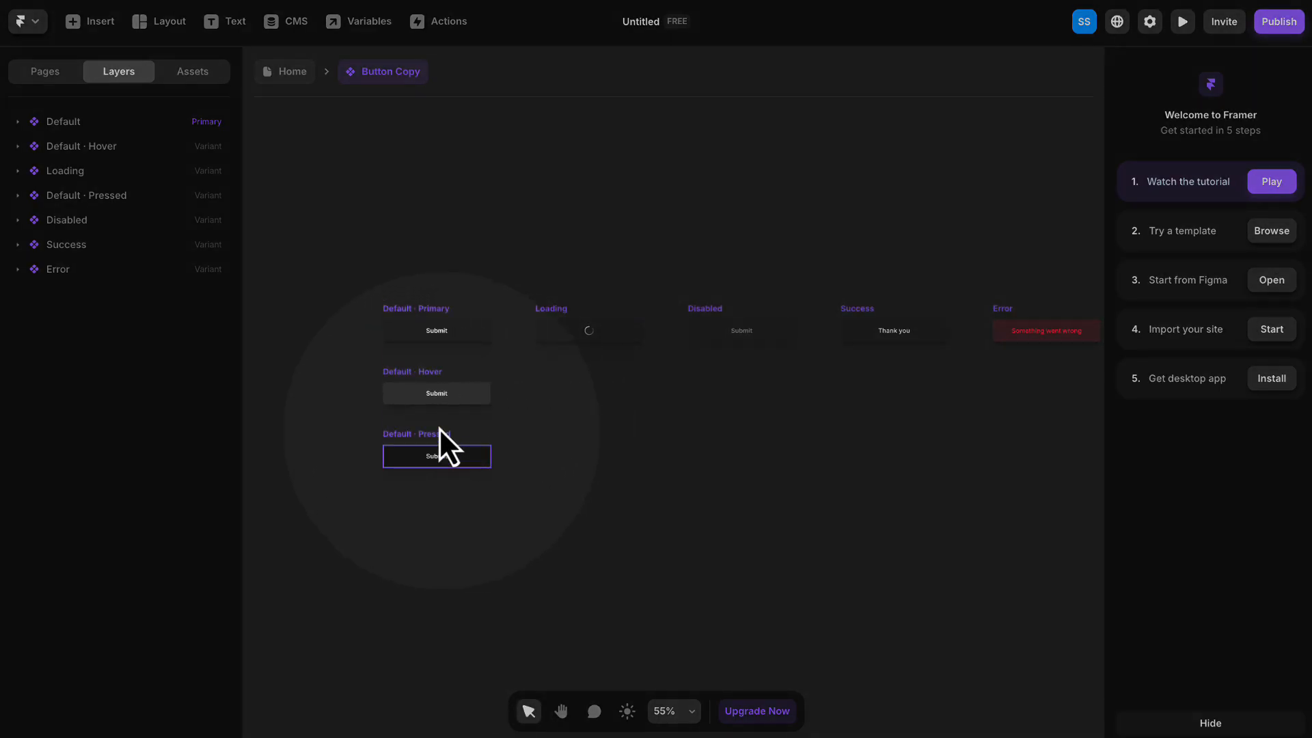
click(433, 311)
scroll(1162, 434, down, 6)
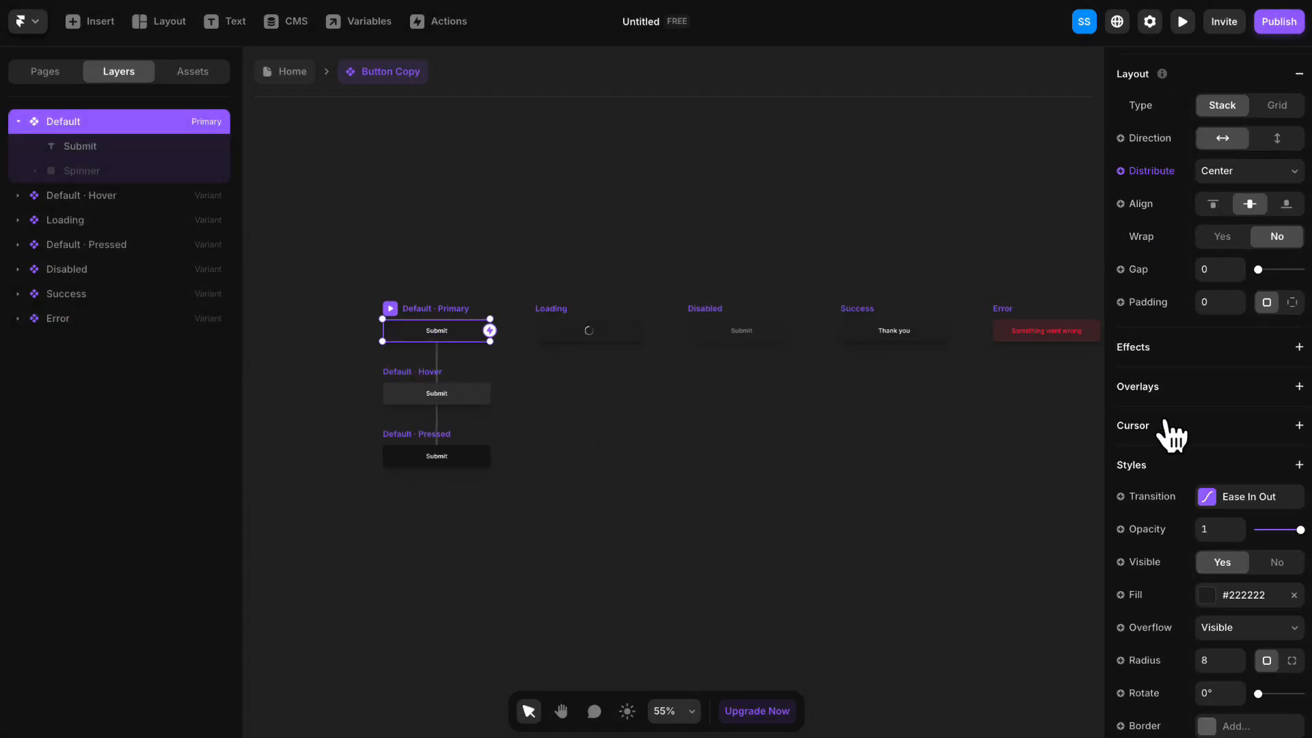
click(1229, 398)
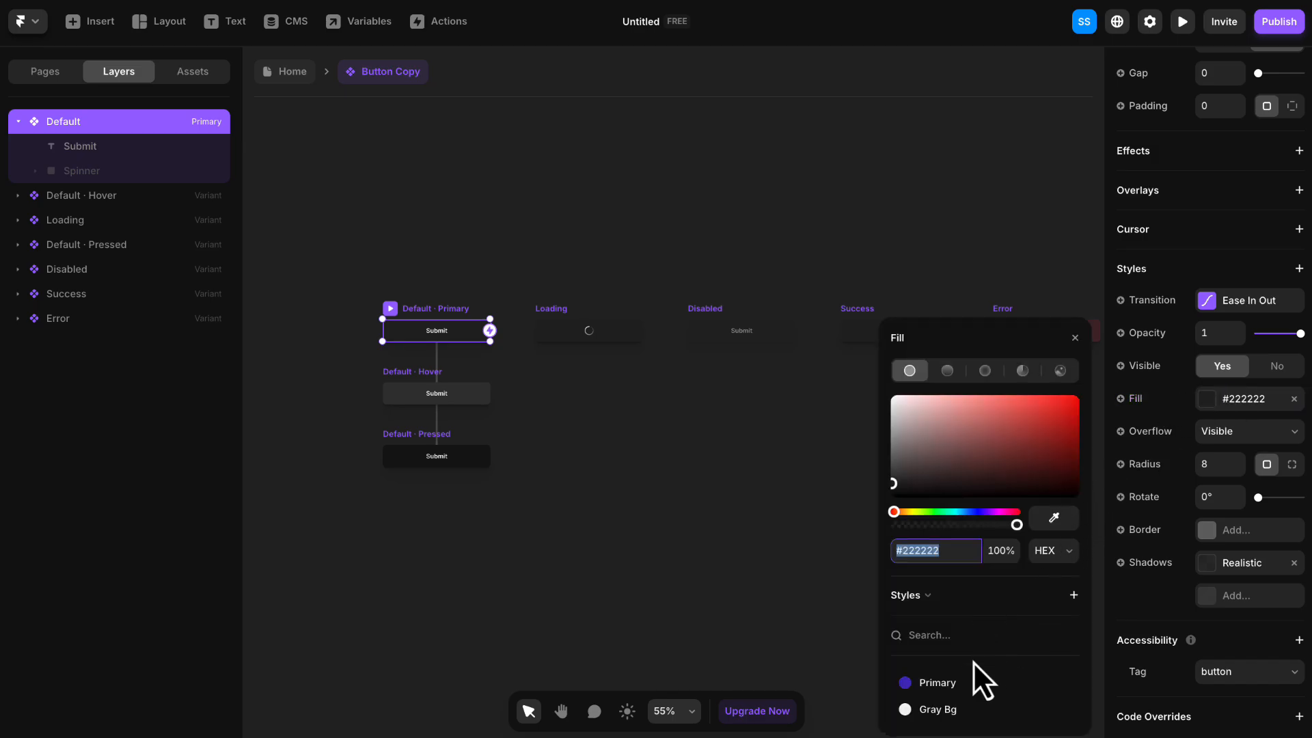
click(942, 685)
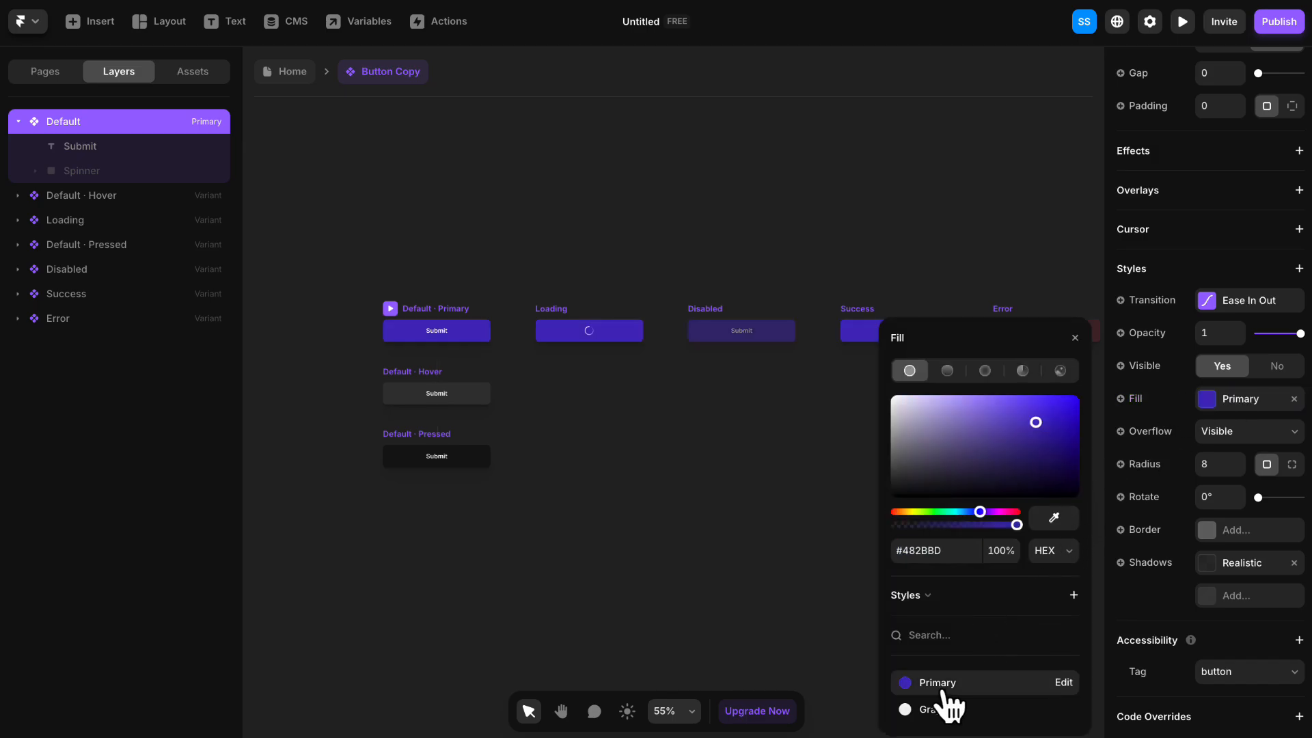
click(1075, 337)
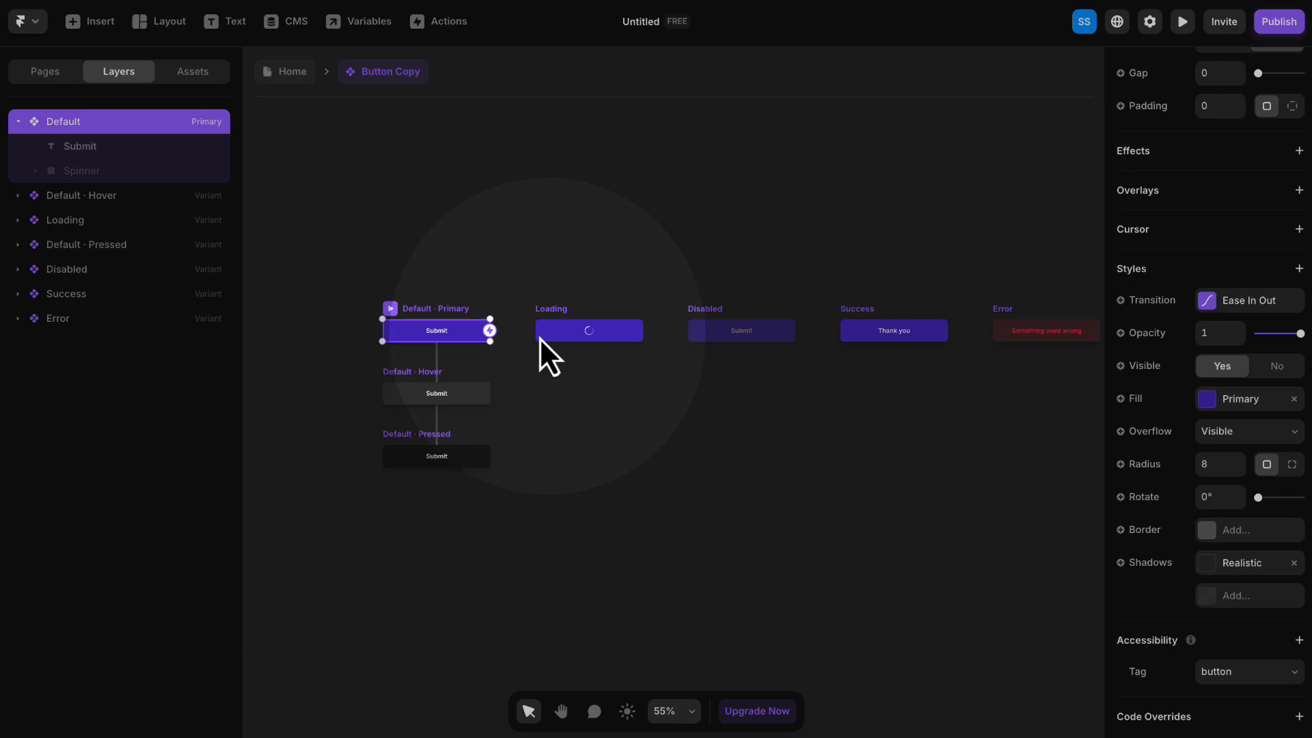
- Set the Submit text size in the Default primary variant to 17 pixels
double_click(437, 335)
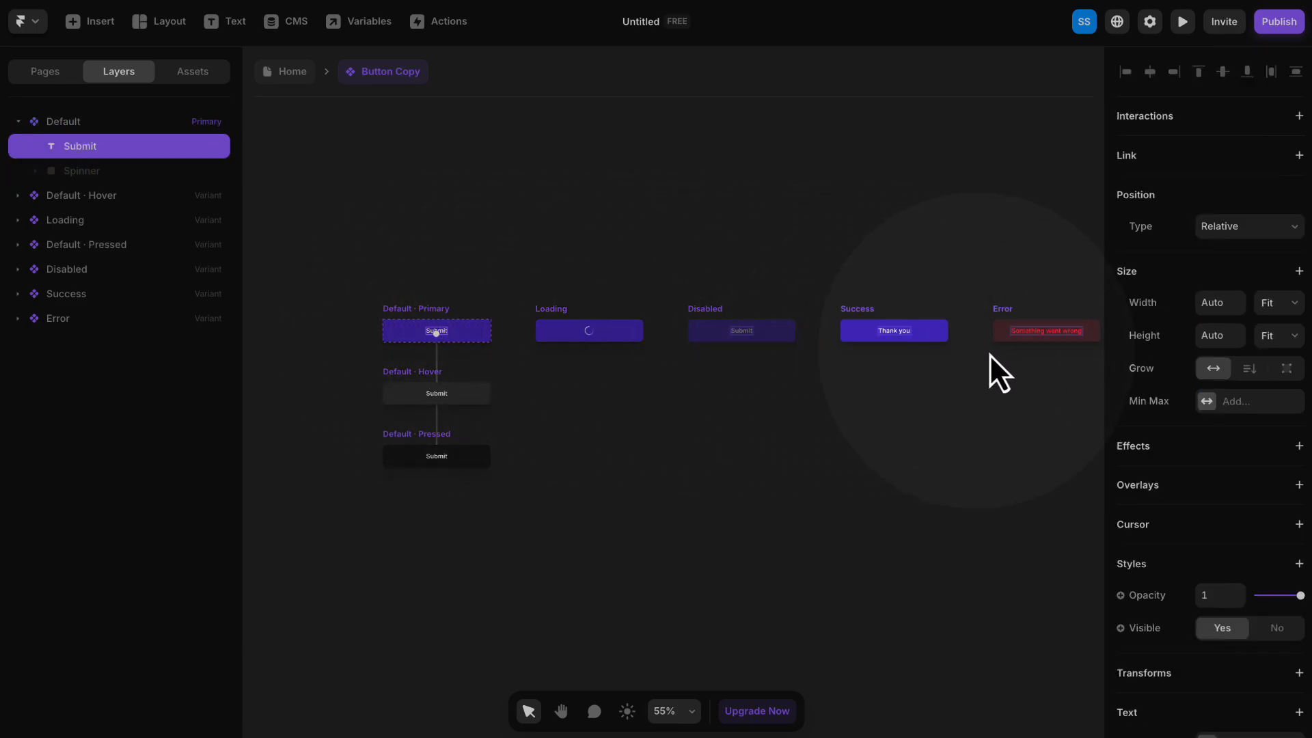
scroll(1155, 376, down, 5)
scroll(1153, 375, down, 2)
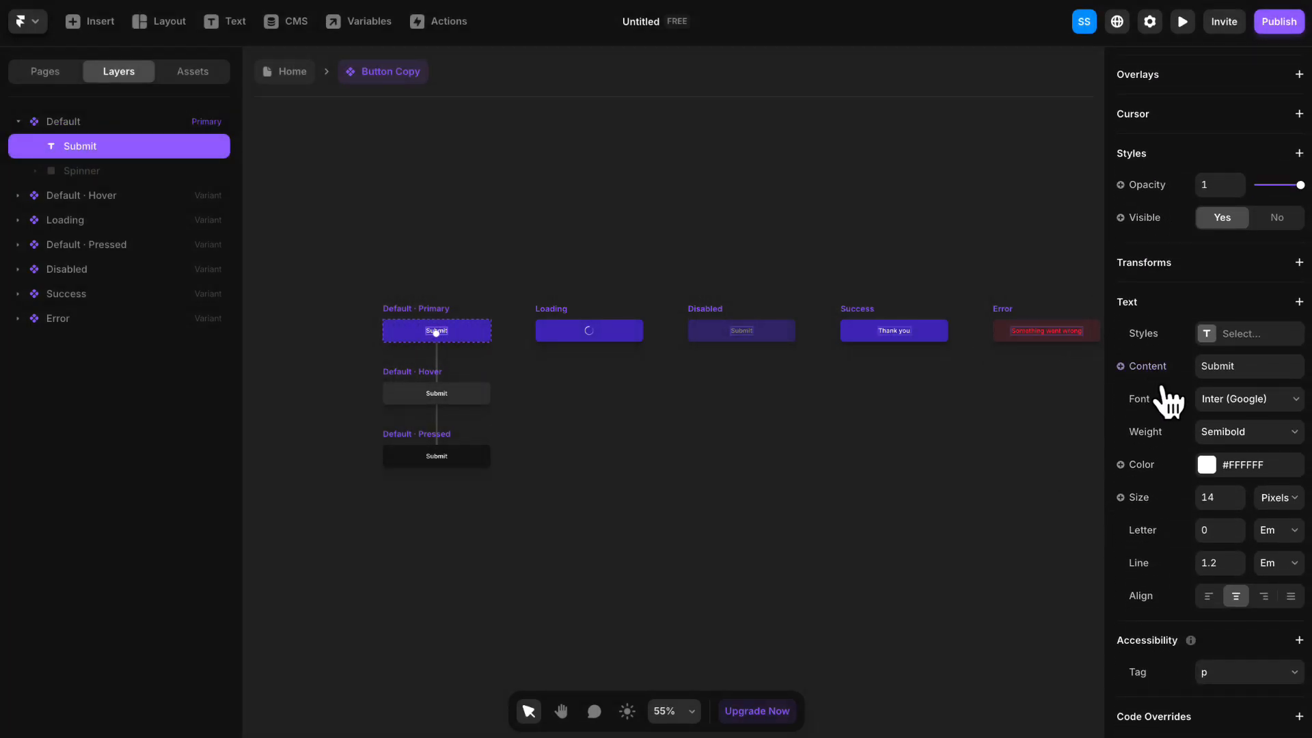
click(1239, 493)
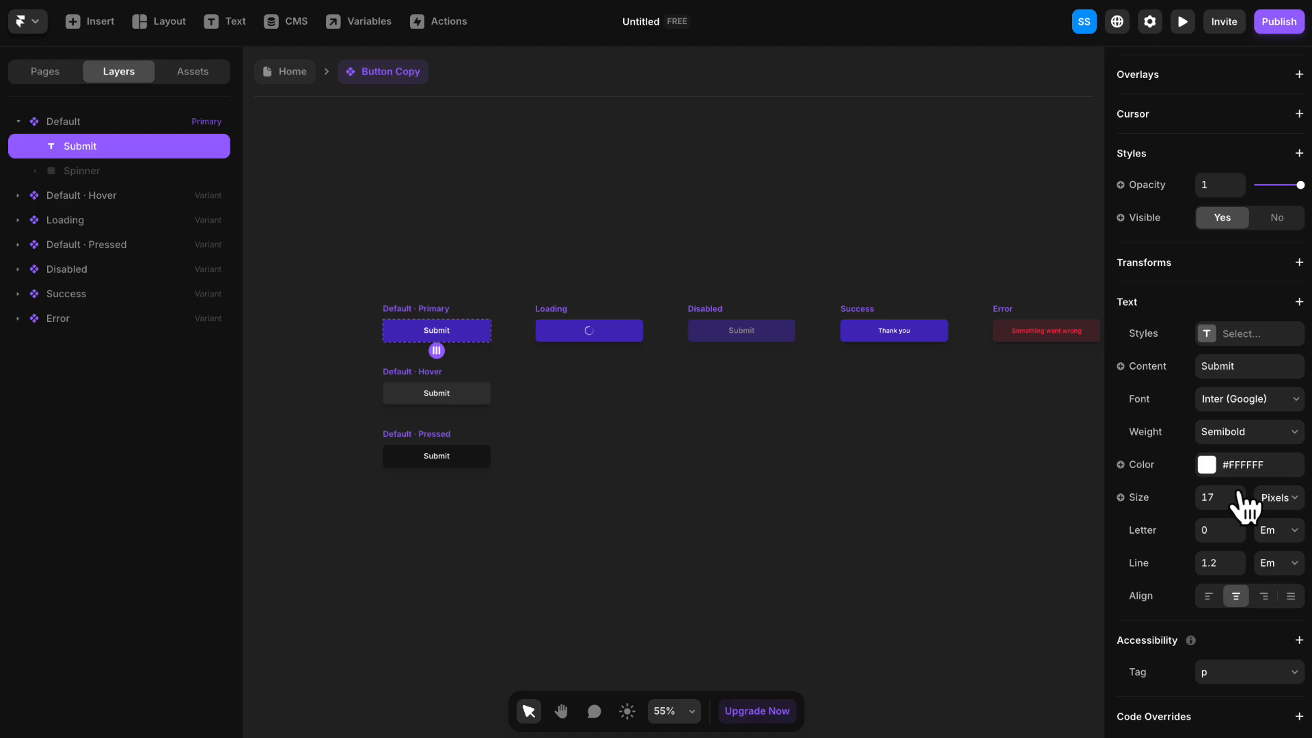
- Give the button's Default Hover and Default Pressed variants a darker purple fill of #321A91, based on the Primary color
scroll(414, 345, up, 4)
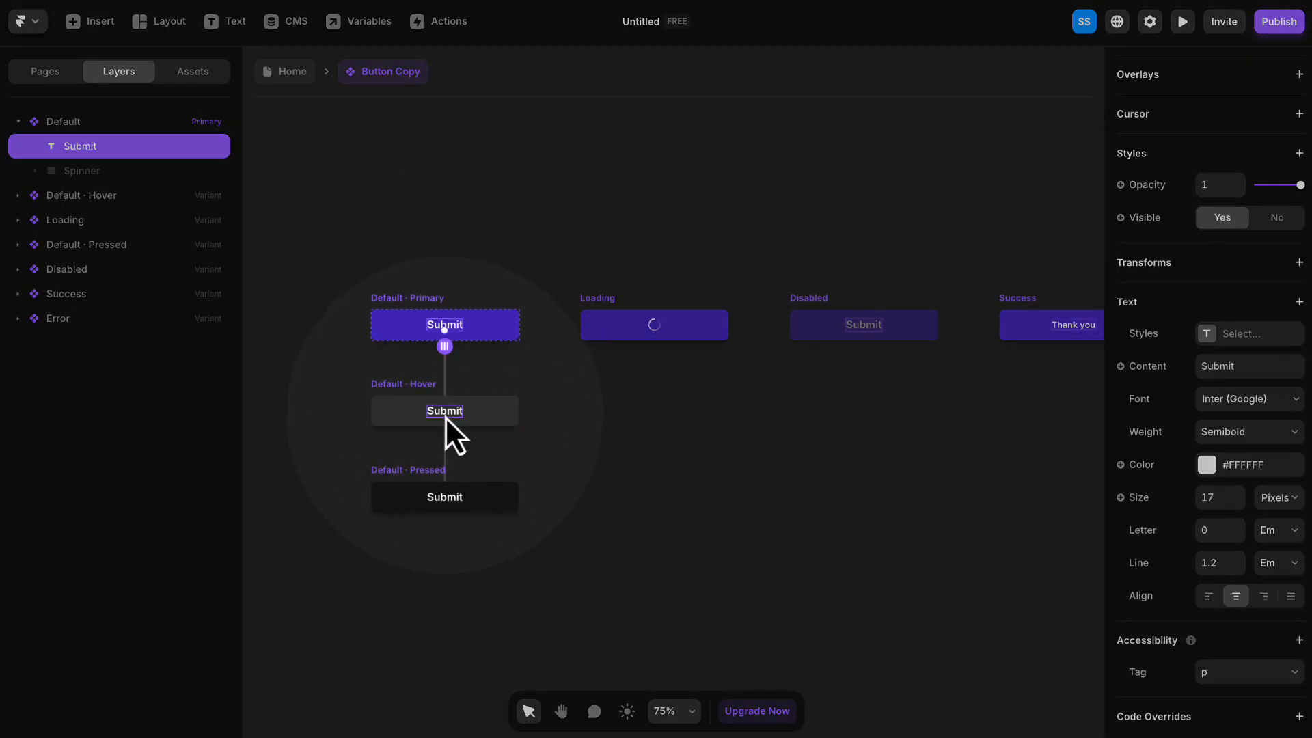
click(410, 383)
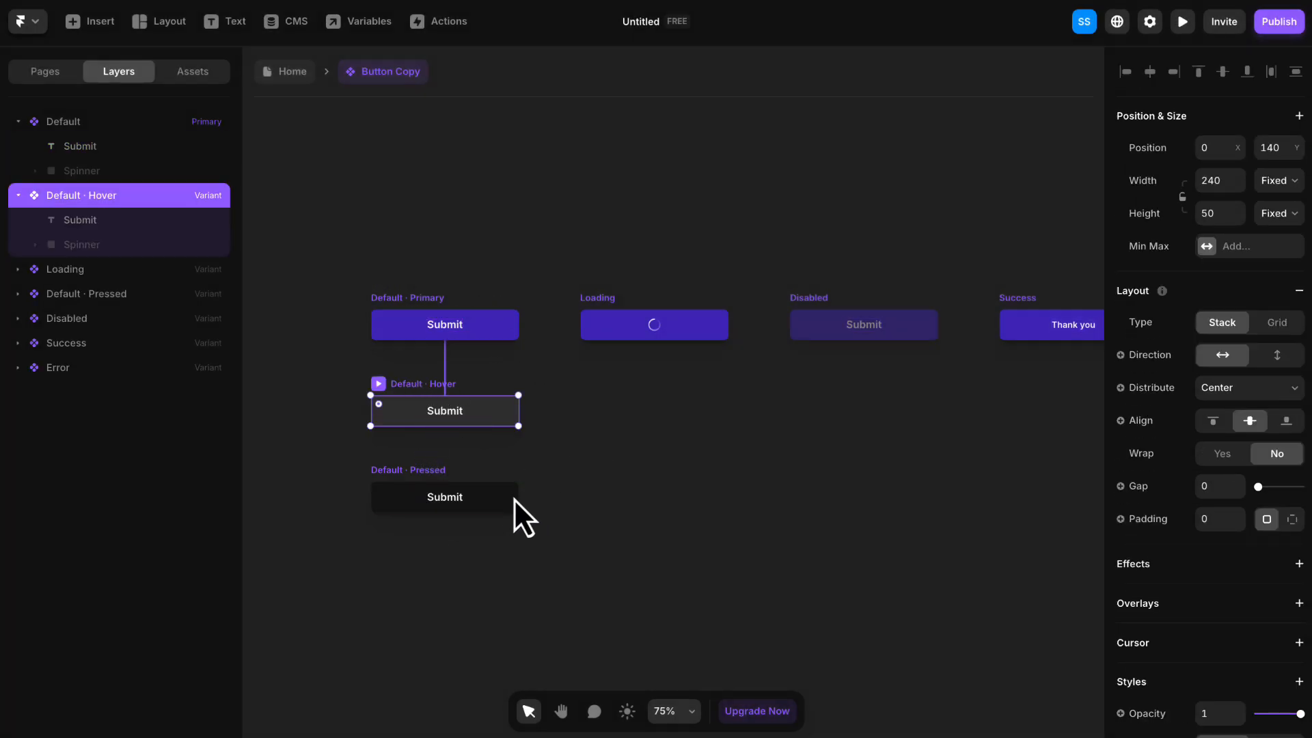
shift+click(438, 471)
scroll(1256, 544, down, 5)
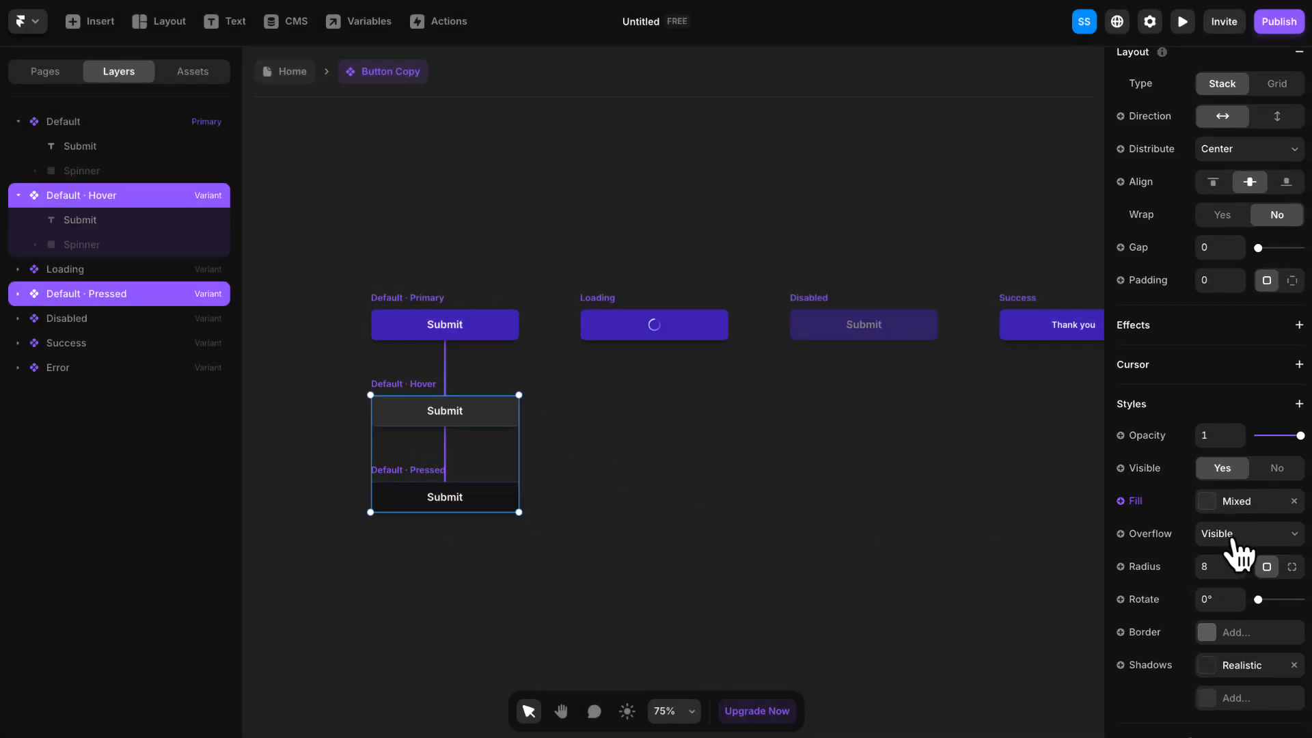
click(1238, 402)
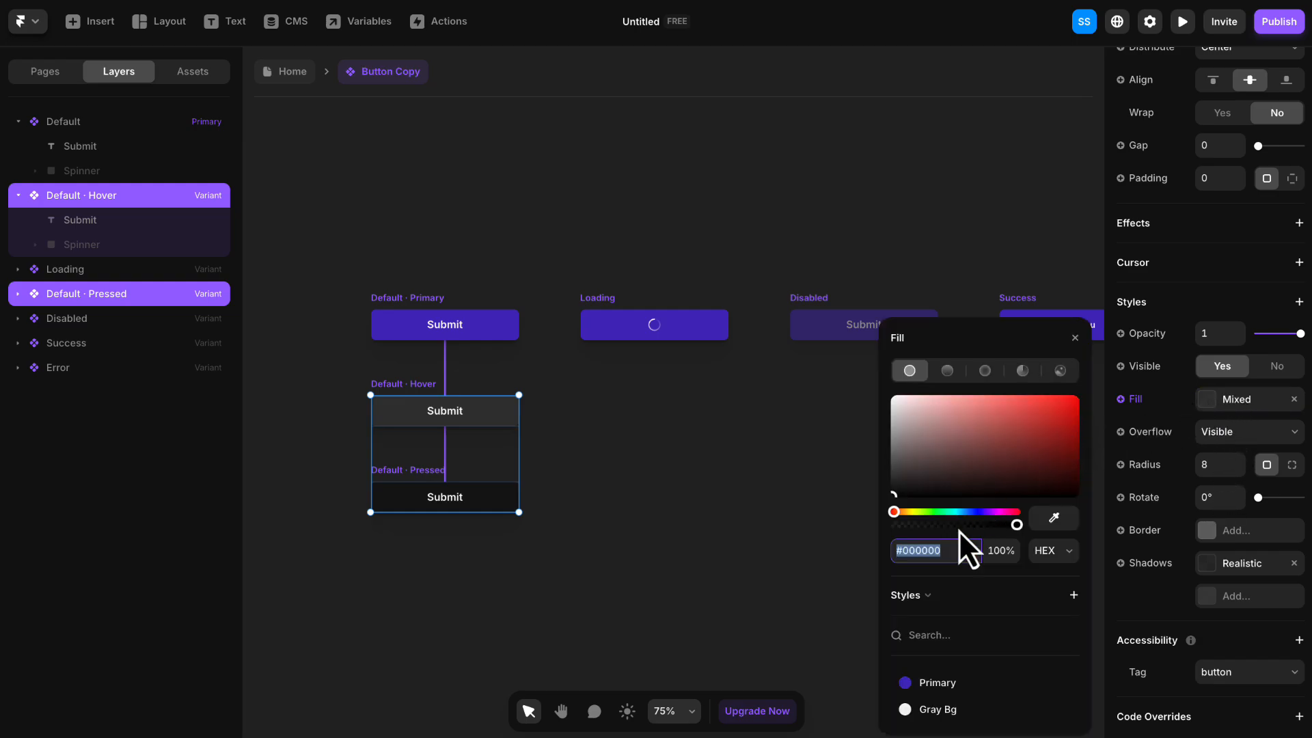
click(945, 683)
drag(1036, 424, 1045, 440)
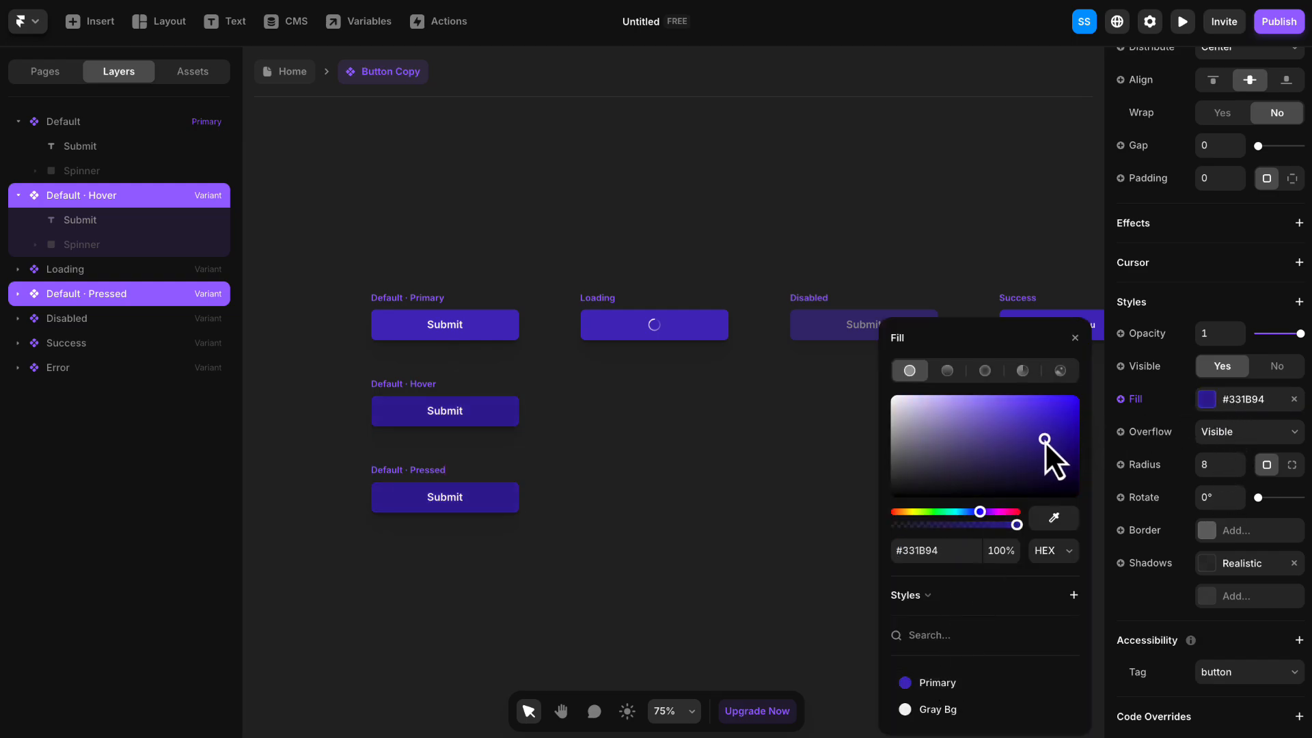
click(1075, 338)
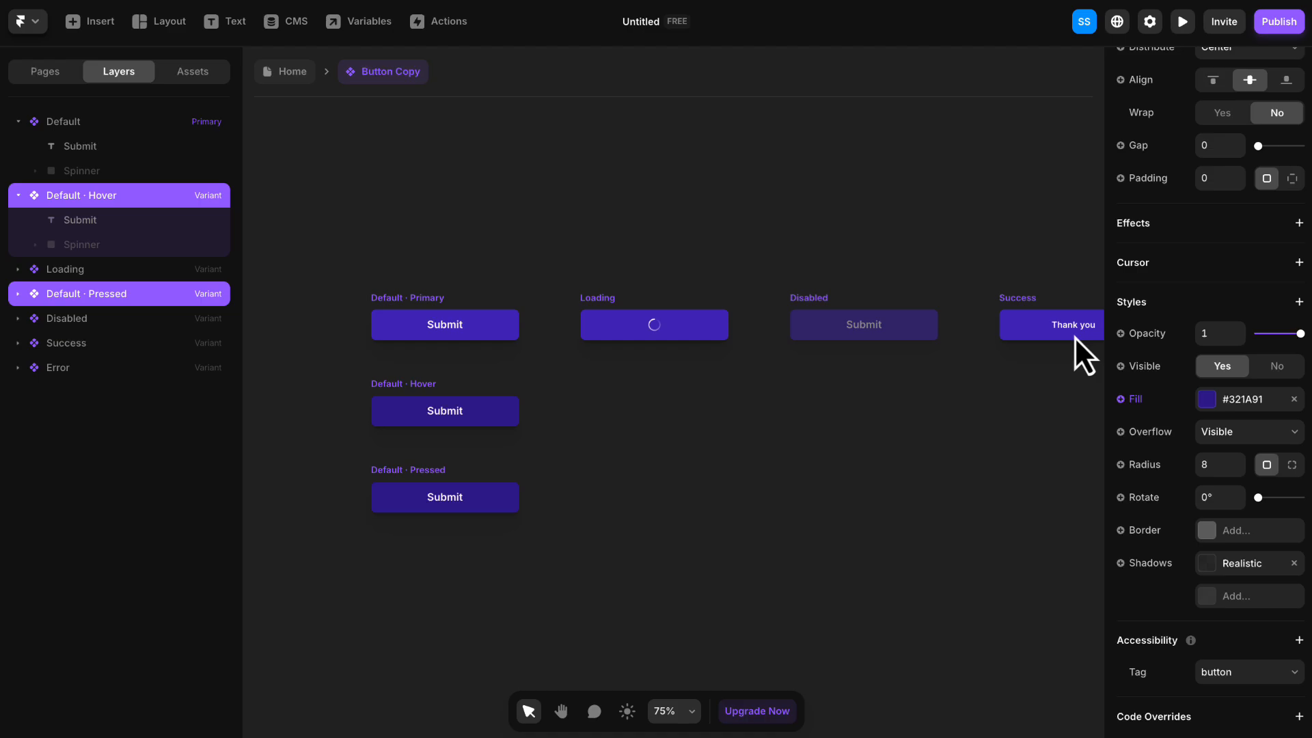
click(1029, 259)
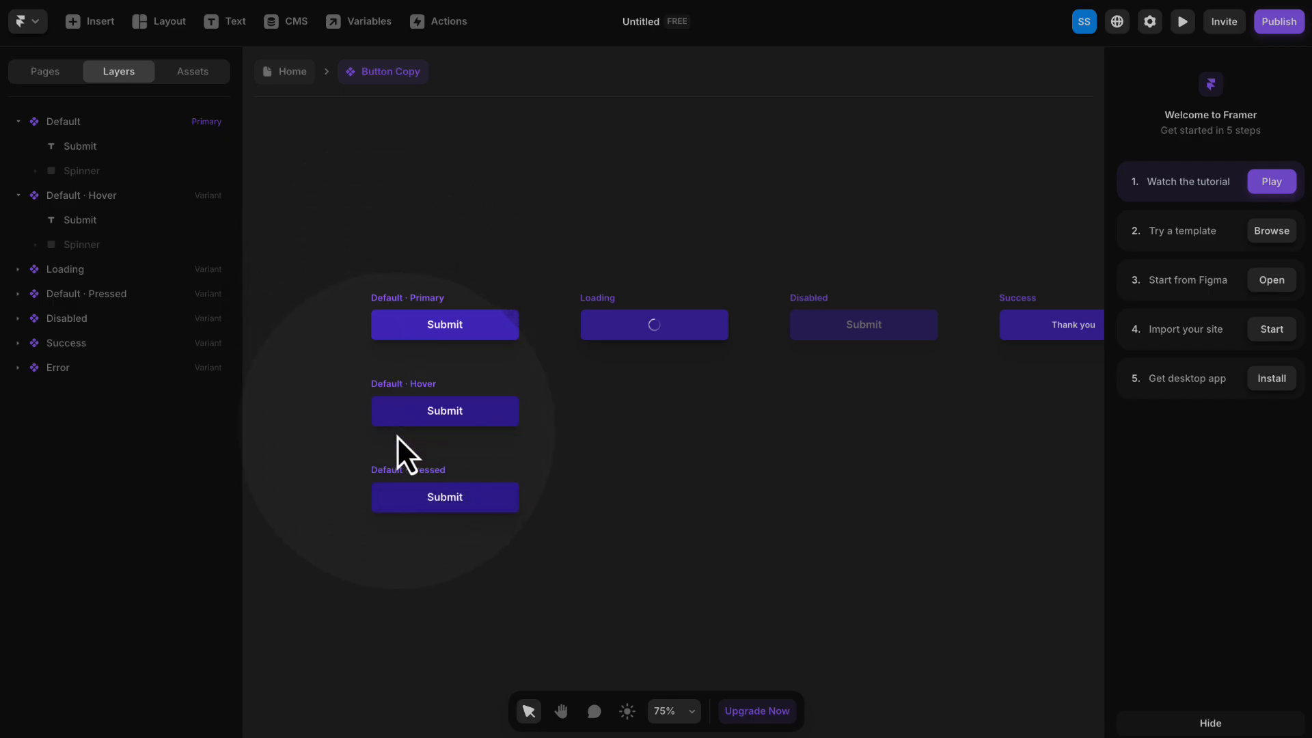
- Return from the button component to the Home page and bring the Contact section into view
click(293, 71)
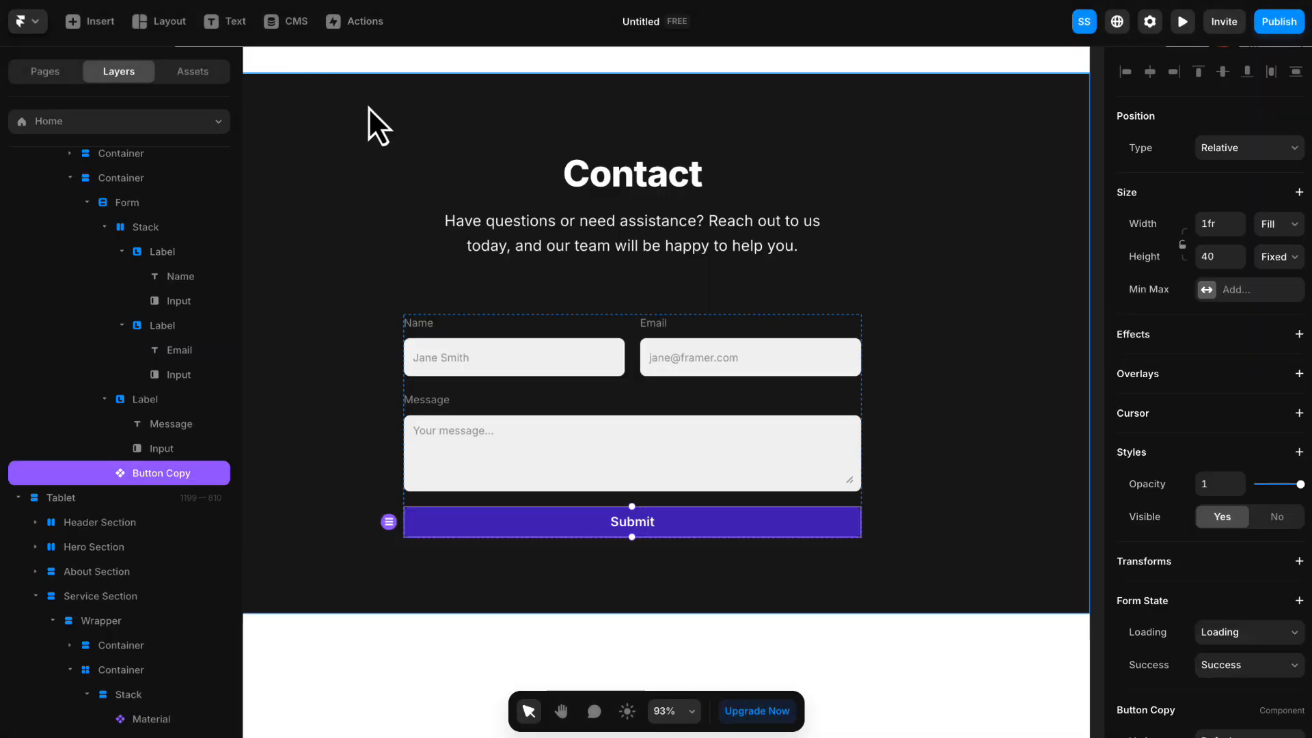
click(892, 662)
key(space)
drag(862, 685, 898, 650)
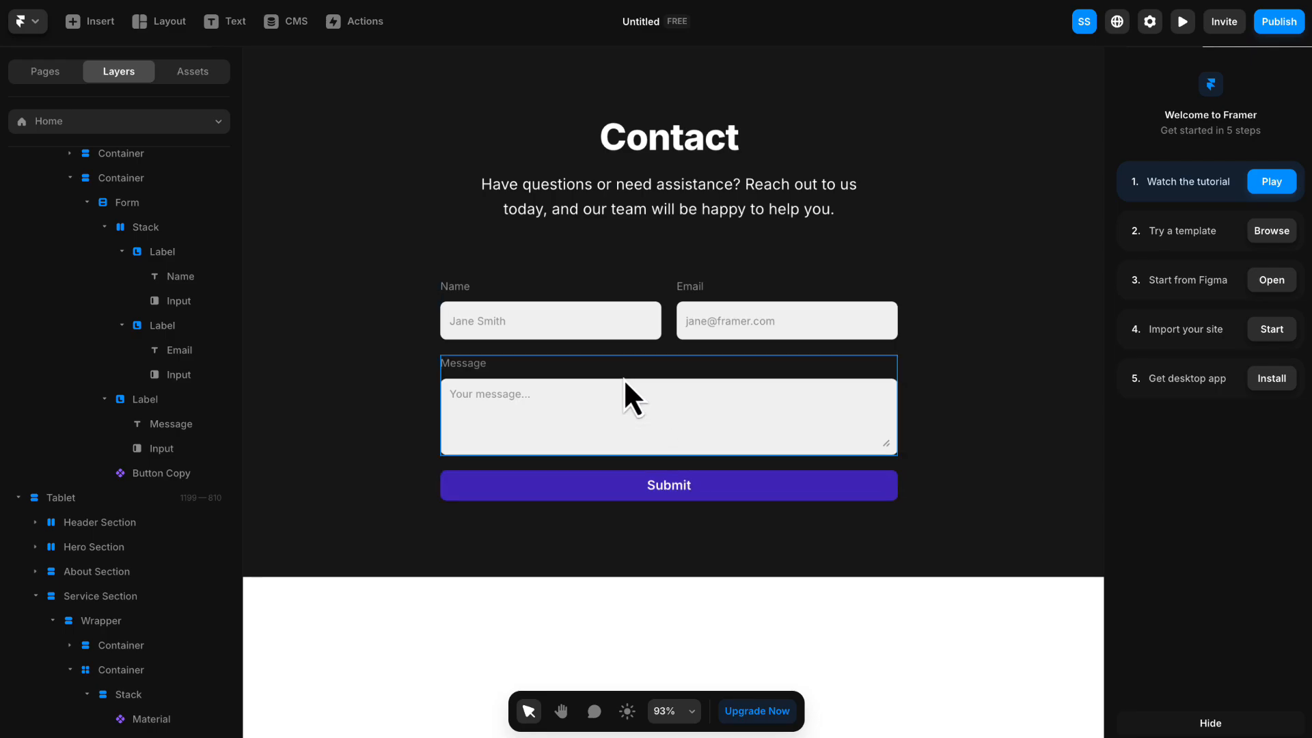
- Try adding Email as the Contact form's Send To destination, and remove that destination again
click(585, 289)
scroll(226, 247, up, 1)
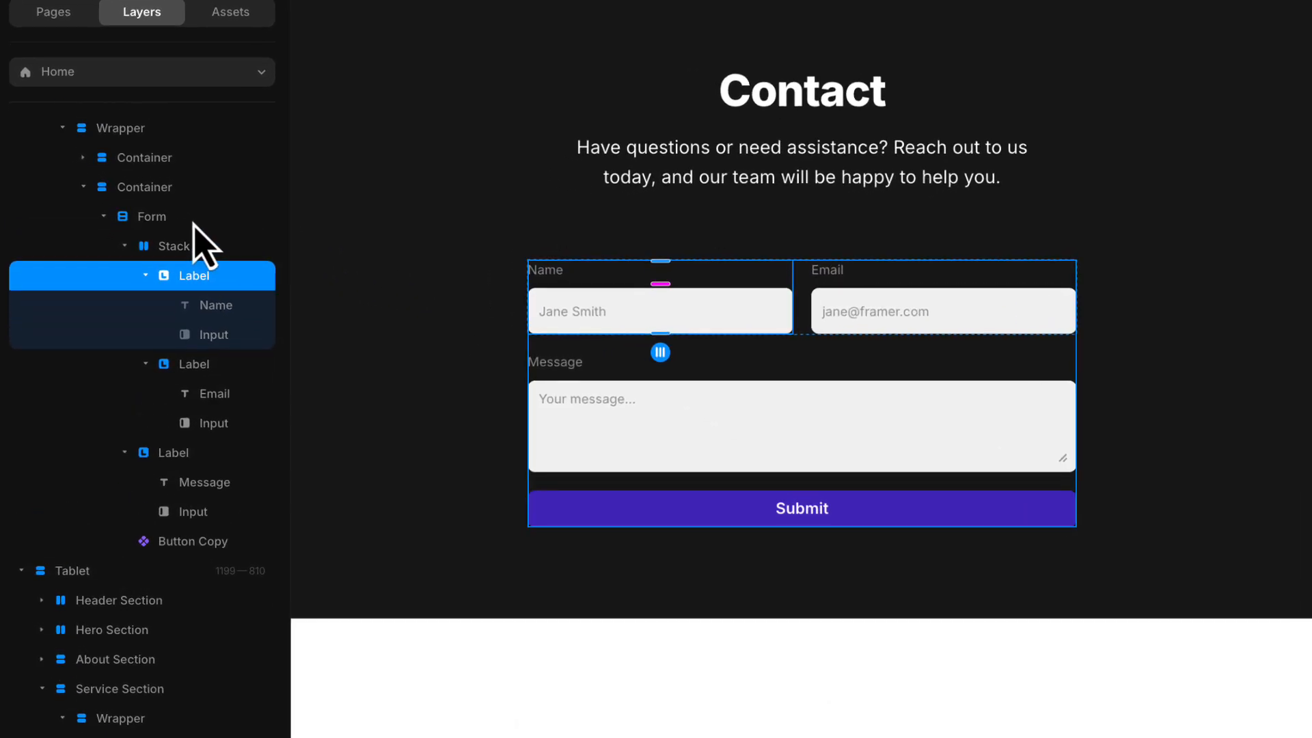
click(145, 202)
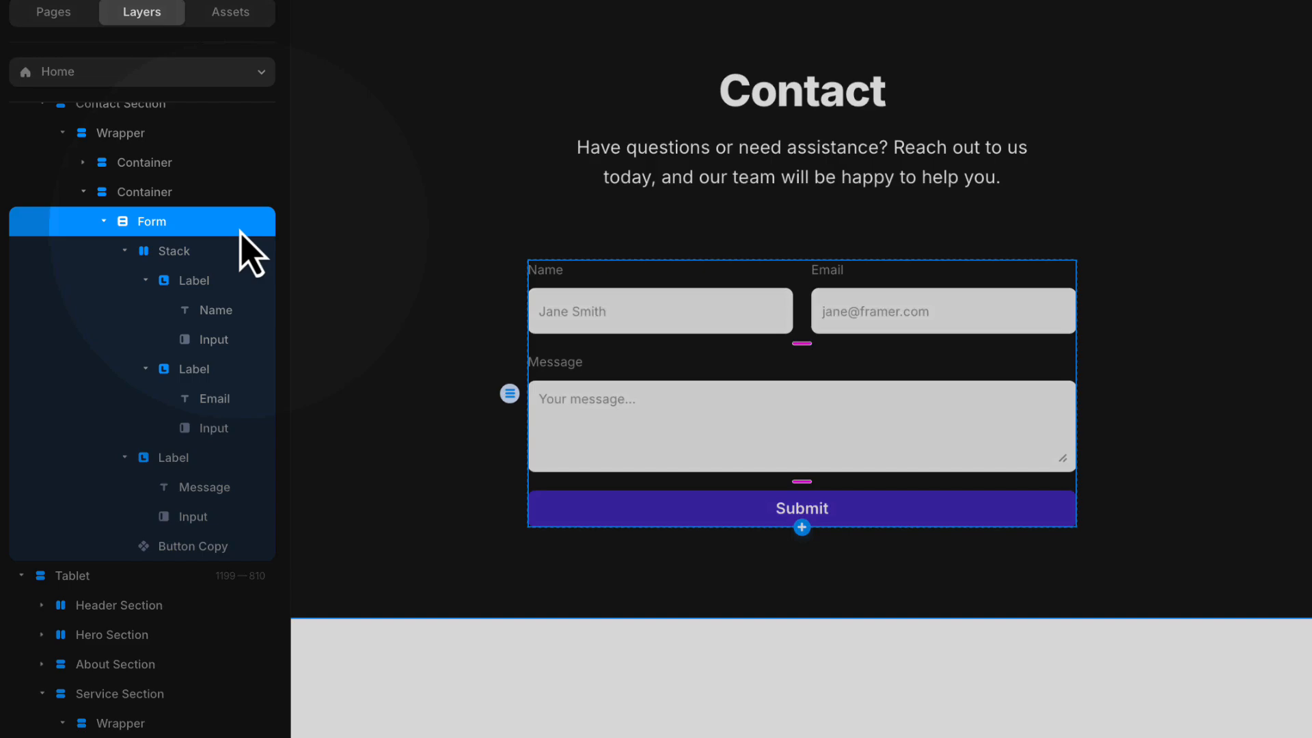
scroll(1107, 324, down, 5)
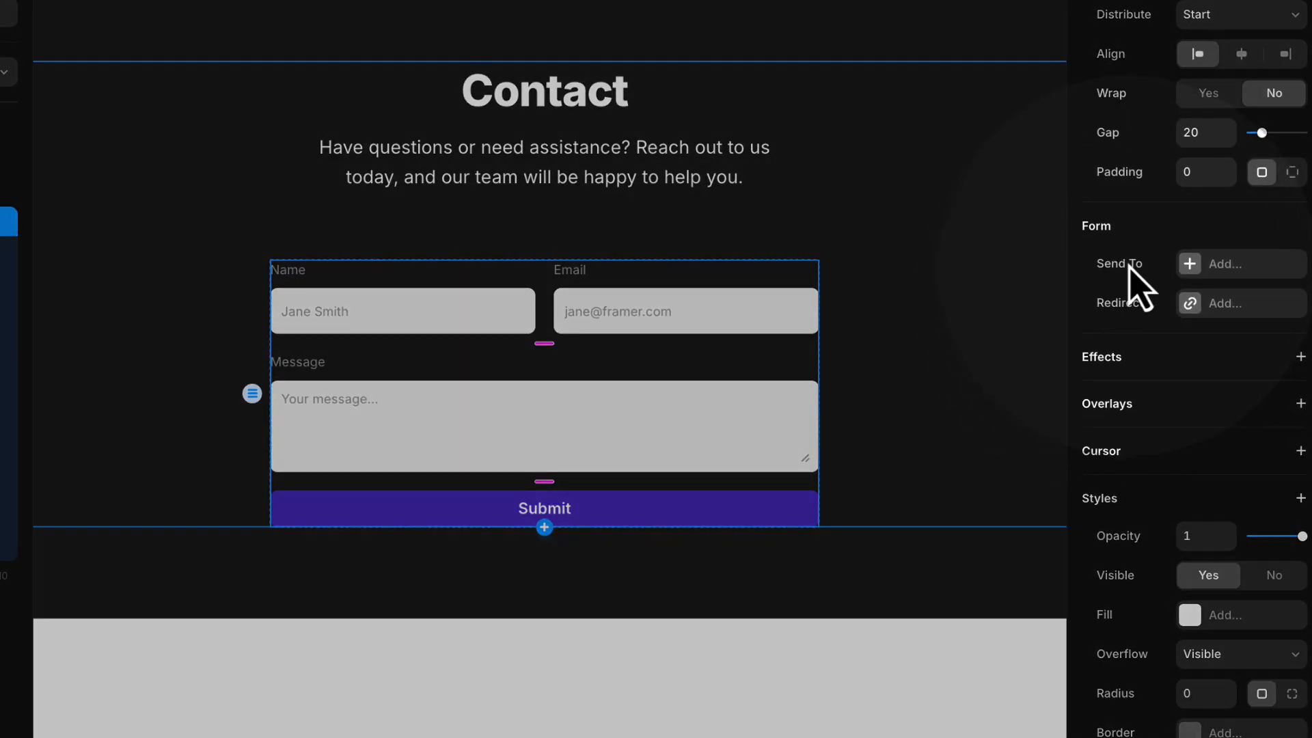
click(1227, 280)
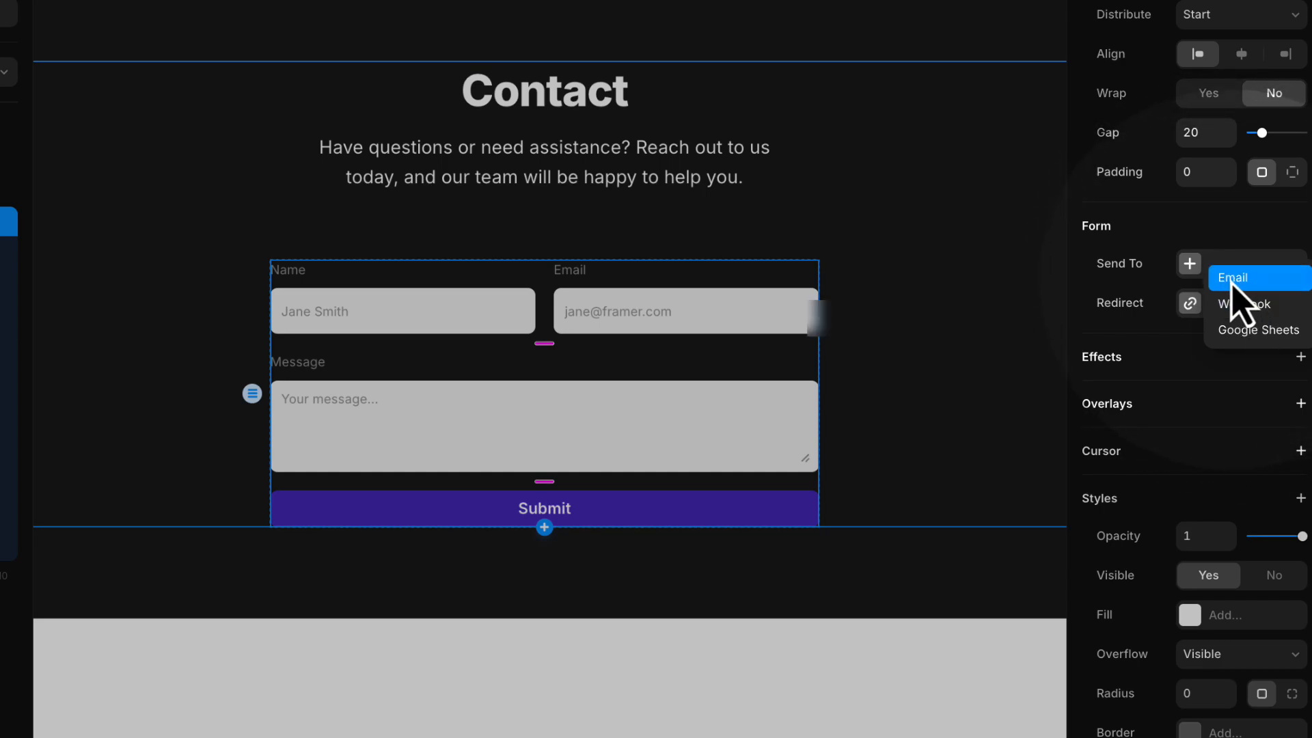
click(1234, 281)
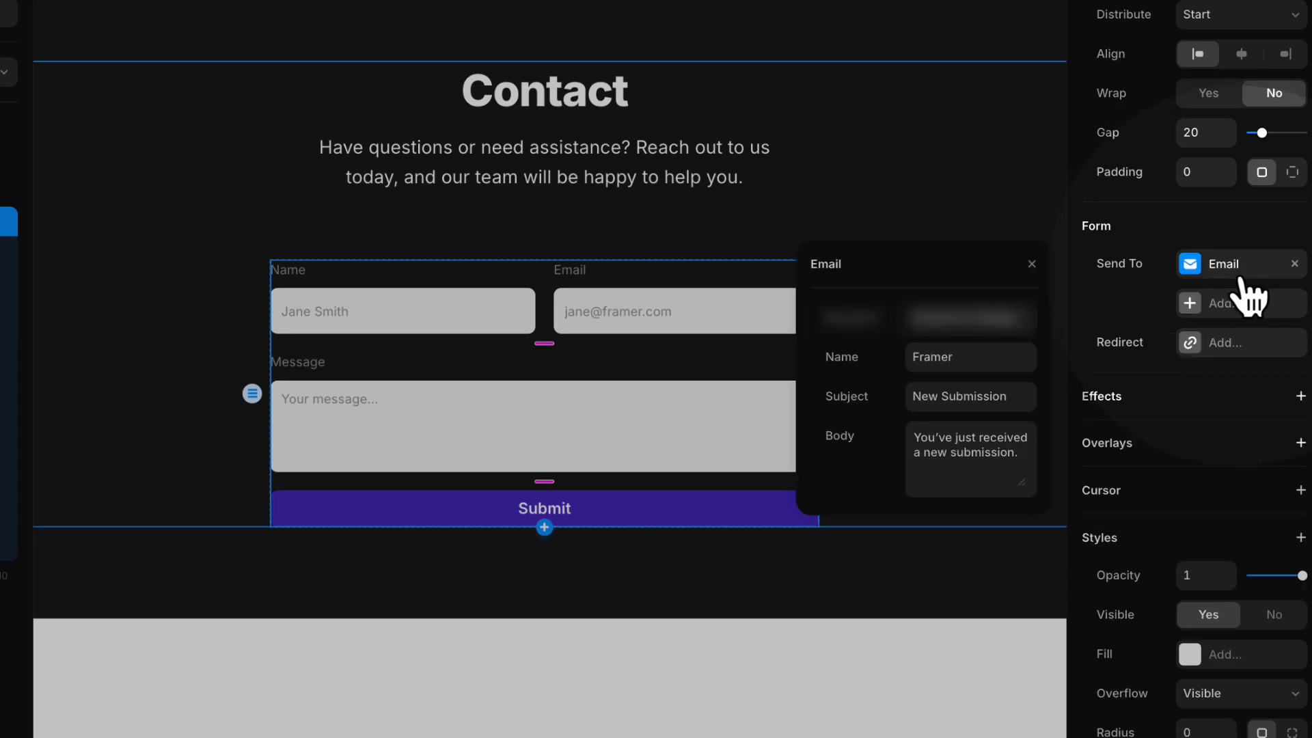
click(1033, 263)
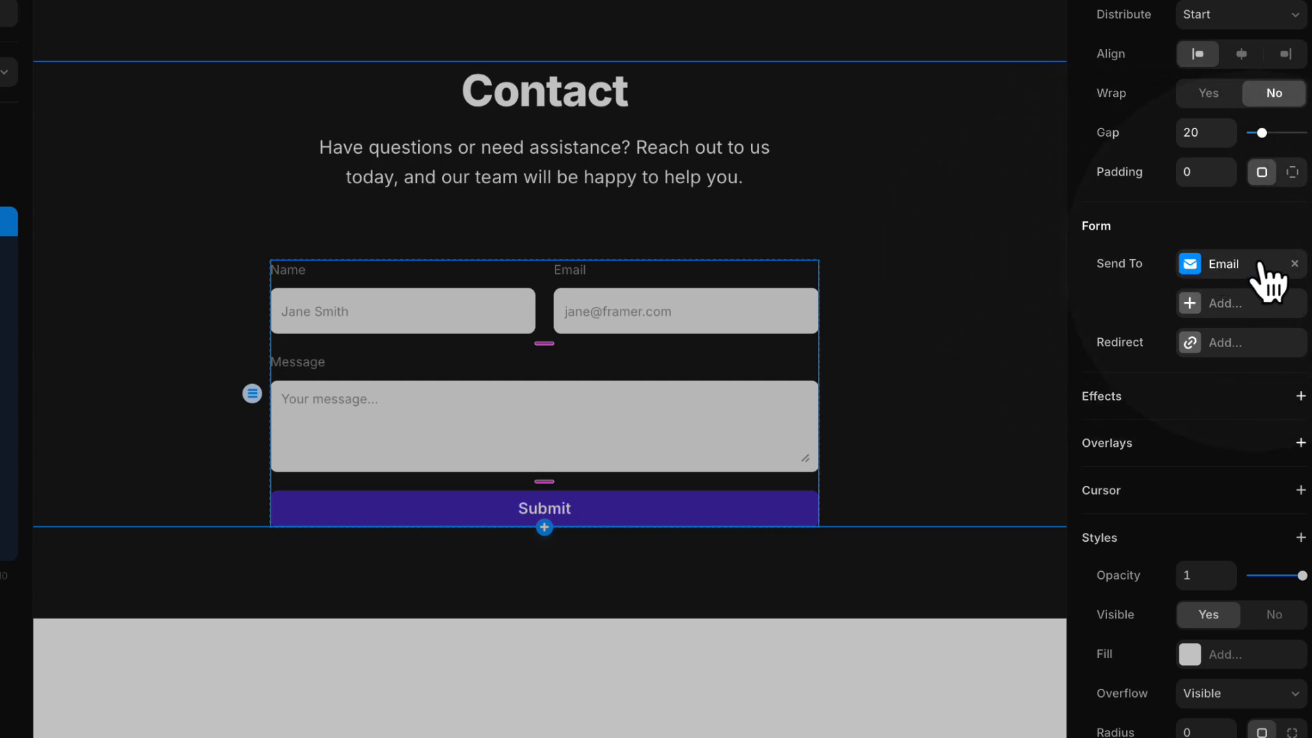
click(1294, 264)
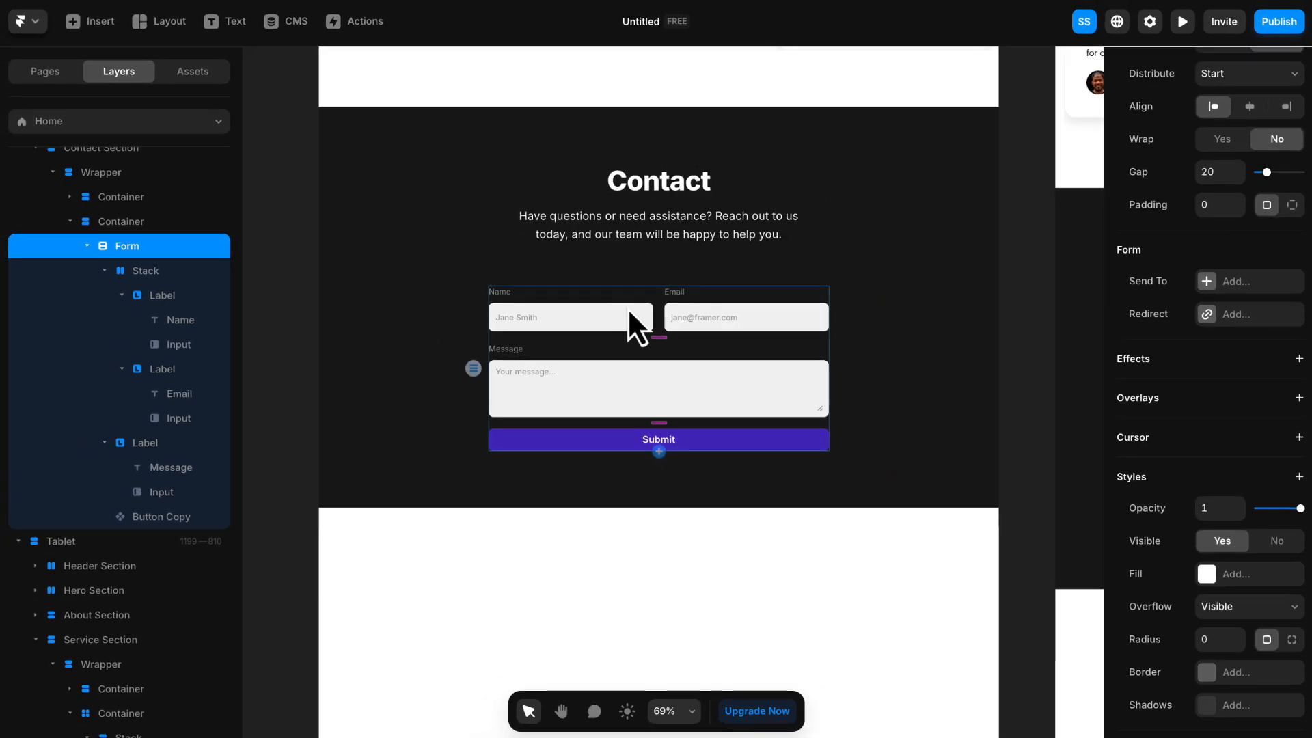
- Set the Desktop breakpoint's height to Fit so the page ends at the Contact section
scroll(627, 306, down, 1)
scroll(127, 244, up, 5)
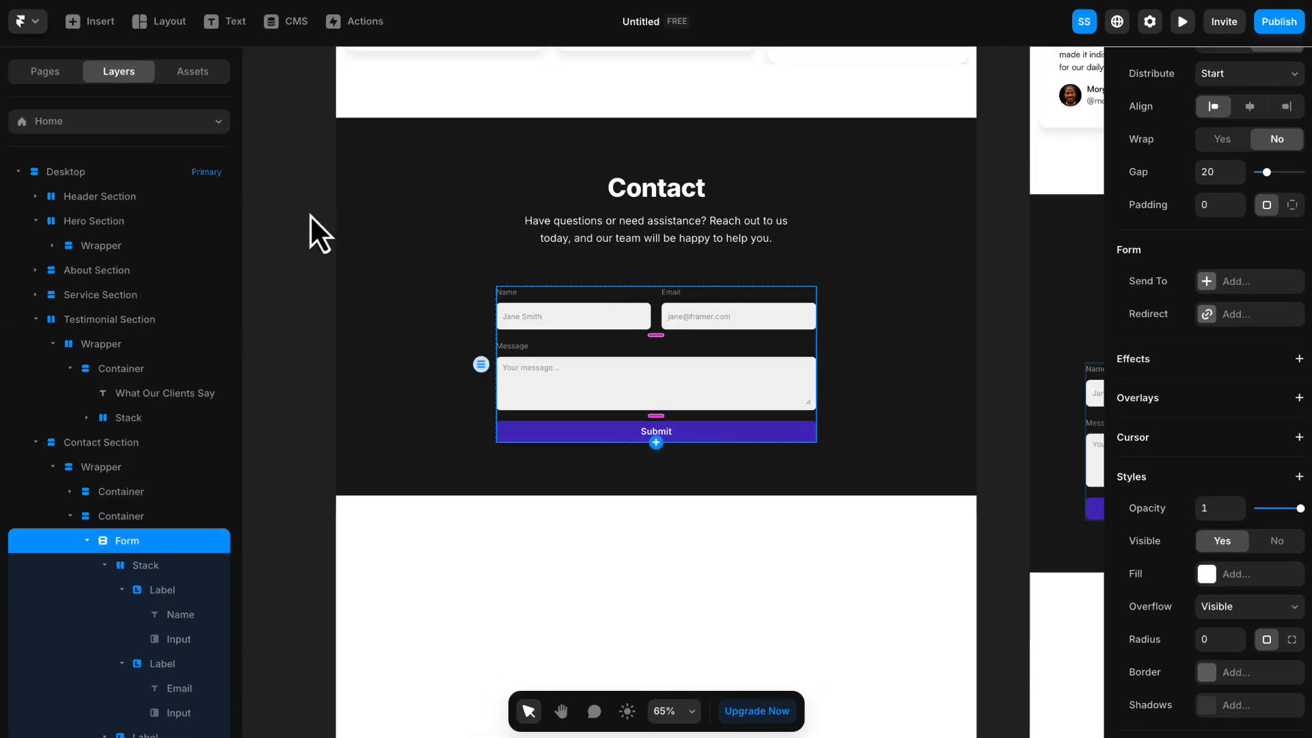
click(68, 171)
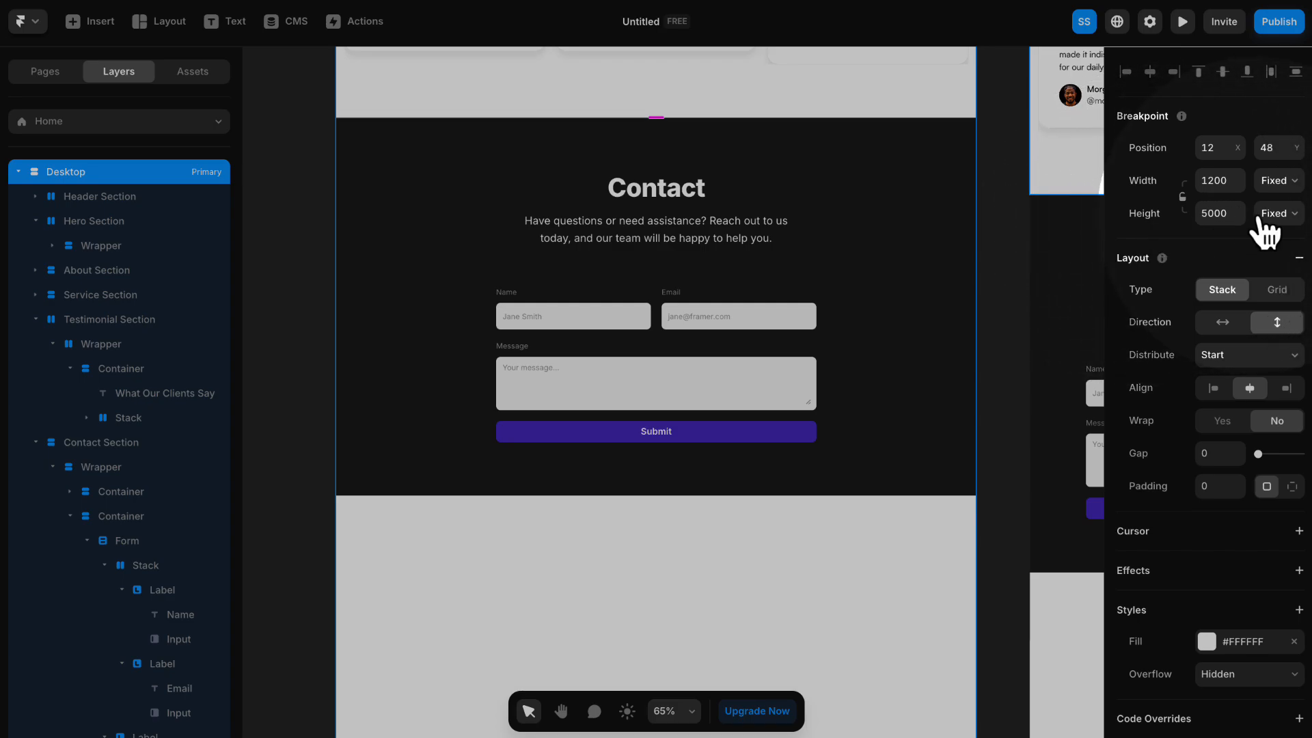
click(1265, 216)
click(1277, 284)
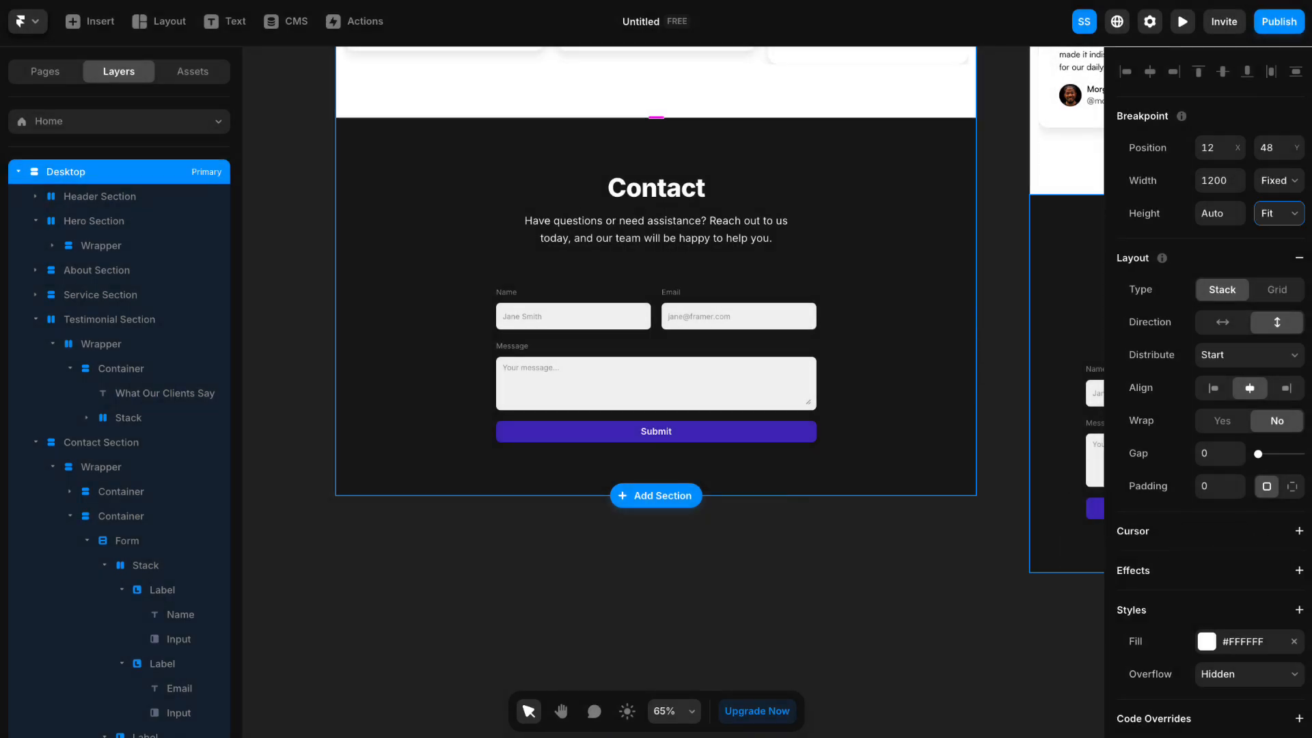
click(277, 211)
- Preview the page at the 1200-pixel desktop width and review it from the hero down to the testimonials
scroll(749, 261, up, 2)
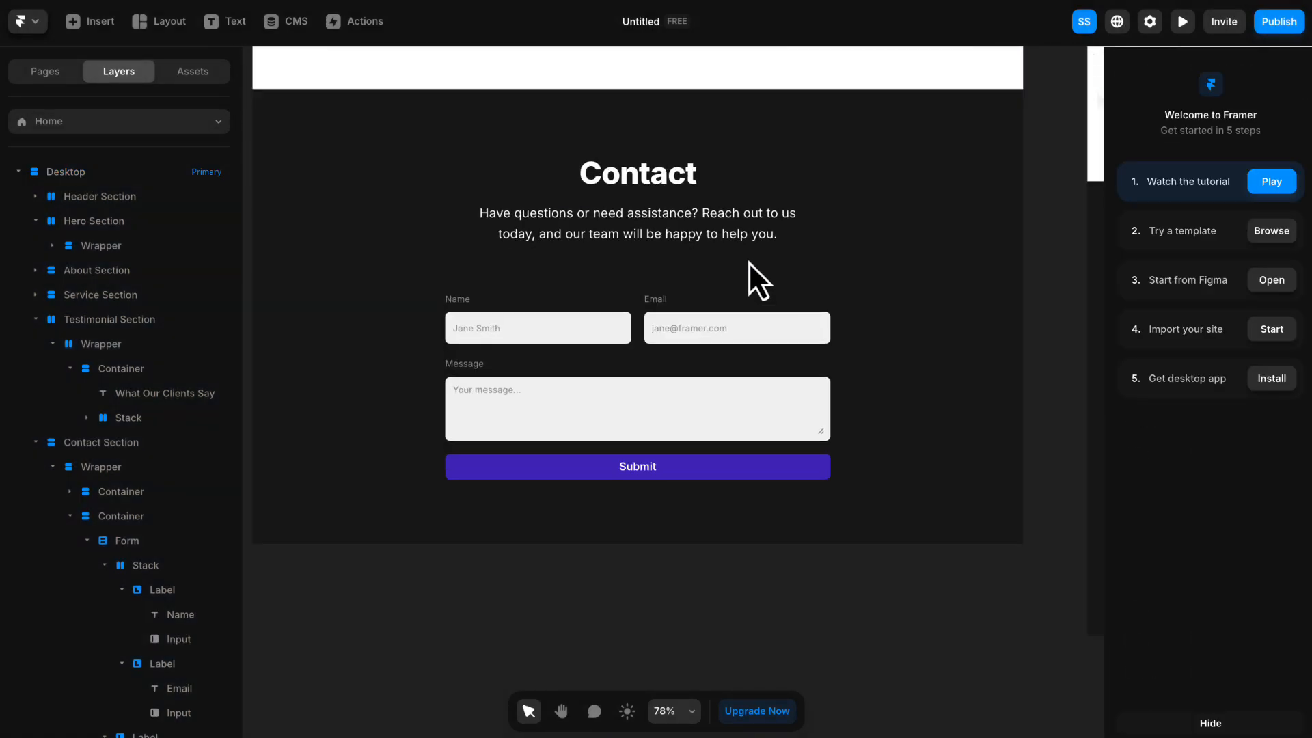
scroll(748, 261, down, 3)
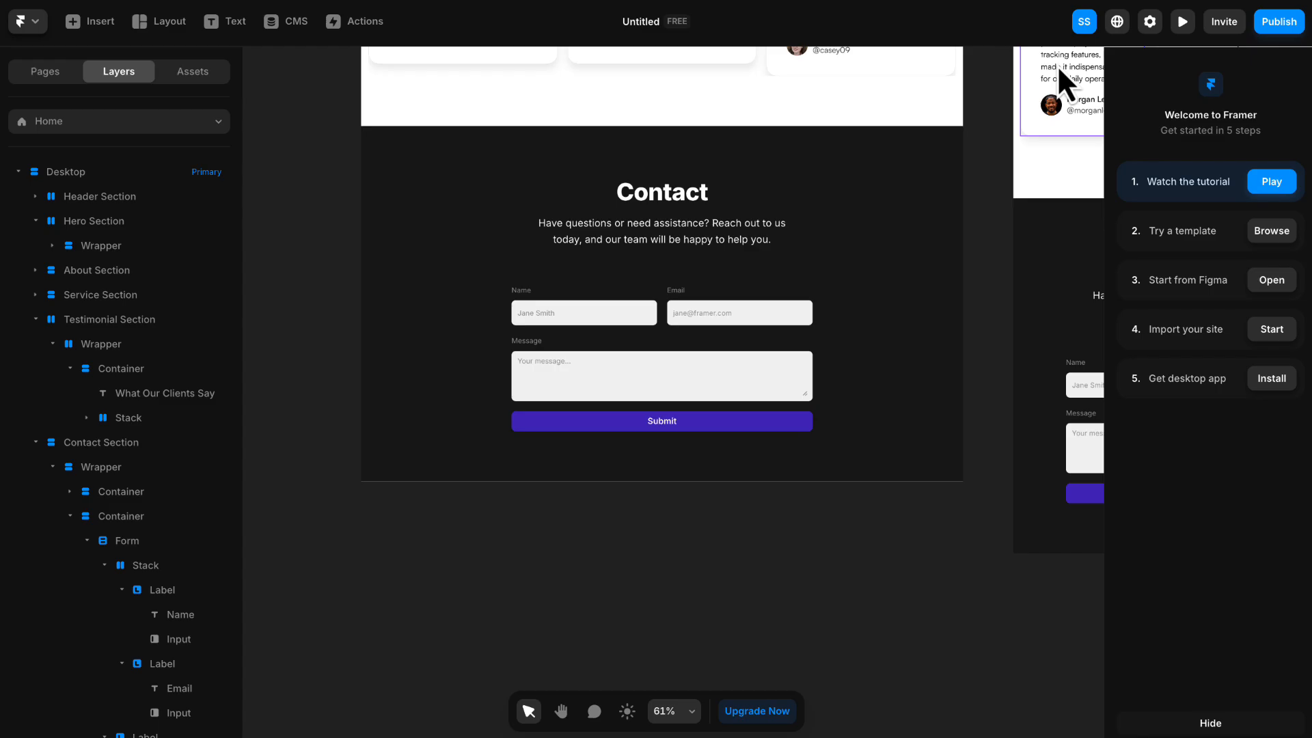
click(1183, 22)
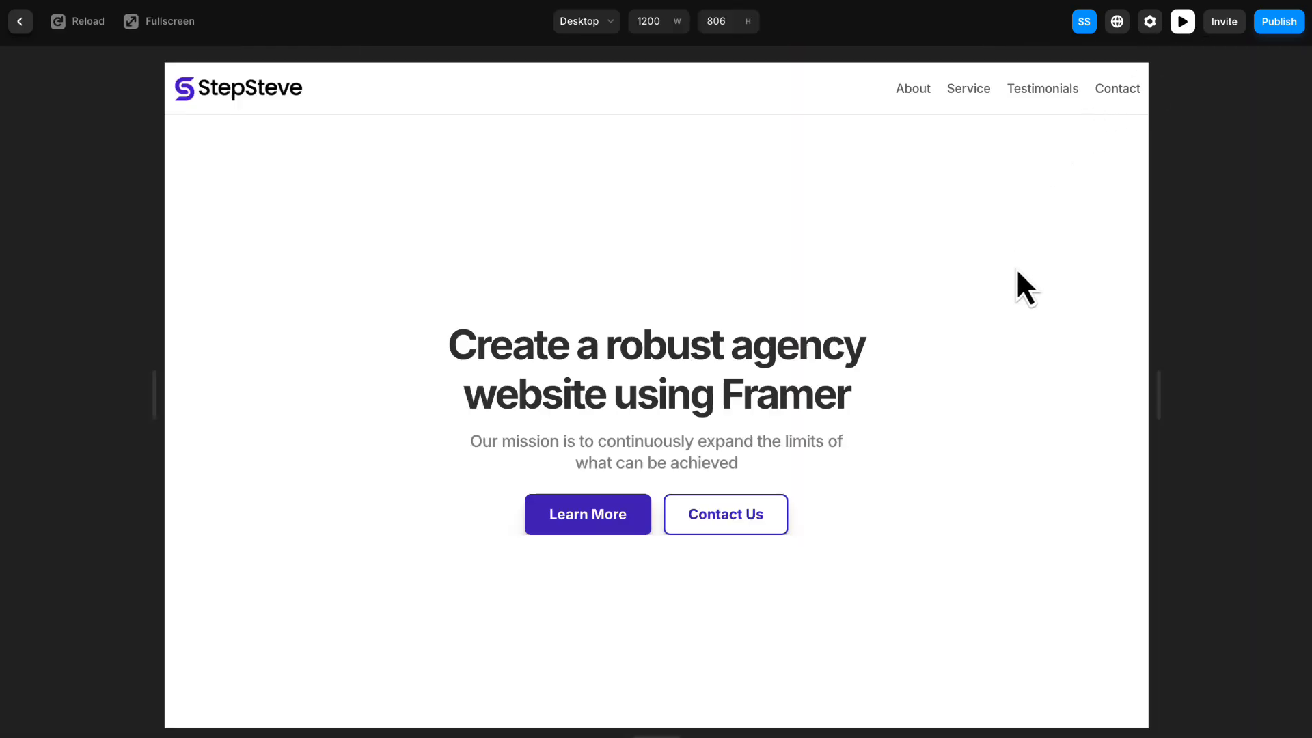
scroll(1023, 254, down, 10)
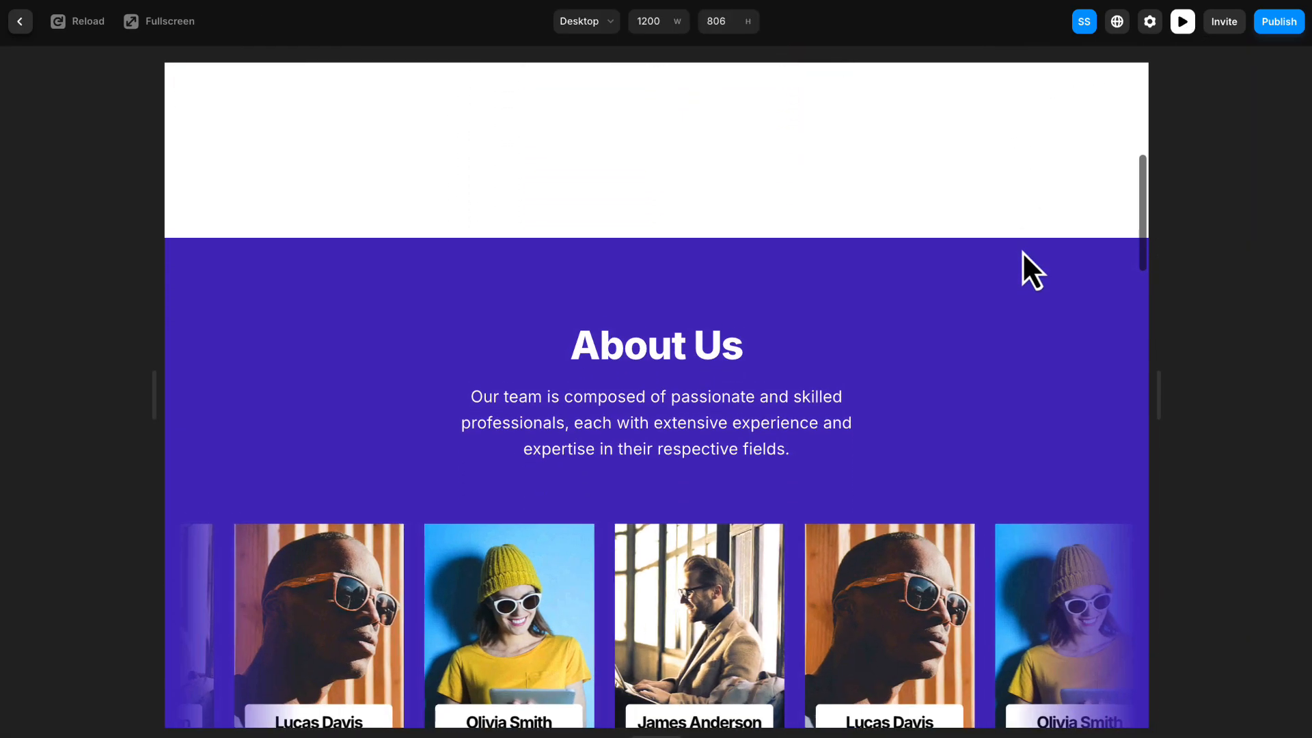
scroll(1028, 249, down, 15)
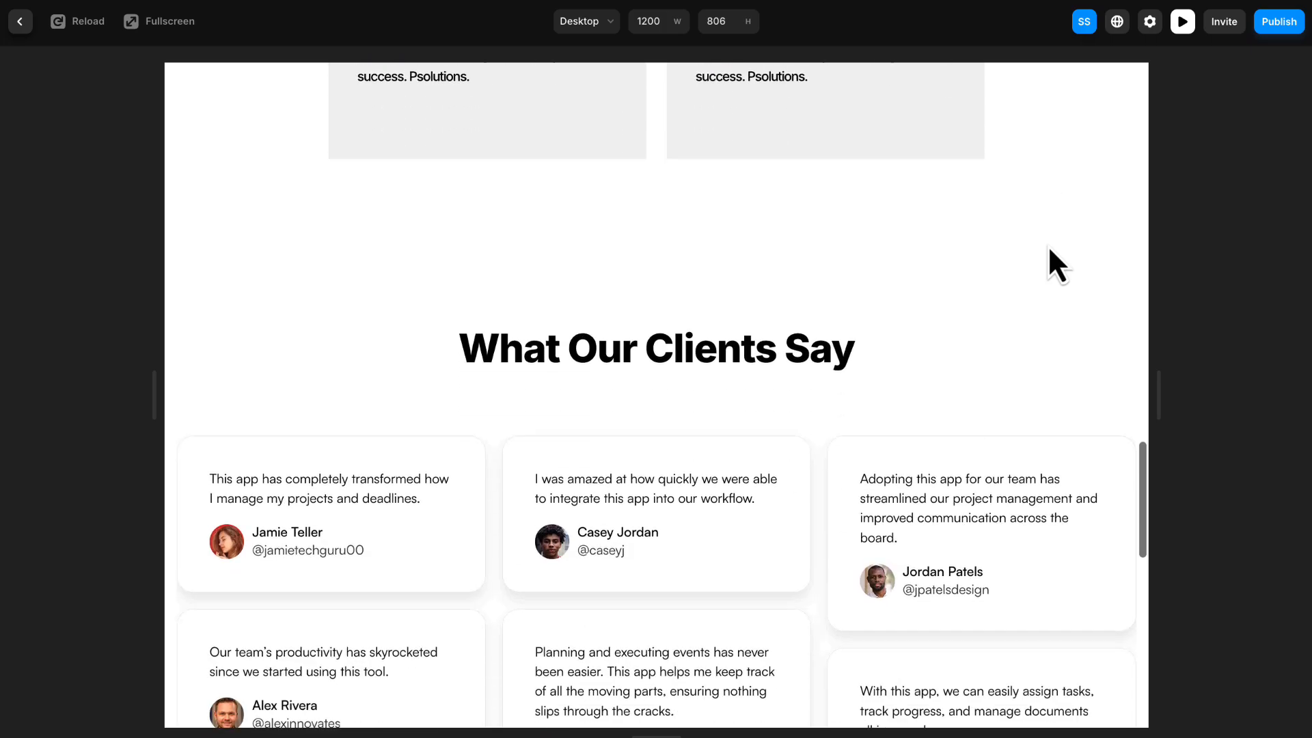
scroll(1135, 362, down, 3)
- Narrow the preview to phone widths of 764 and 678 pixels, review the sections, and return to the canvas
drag(1157, 390, 977, 392)
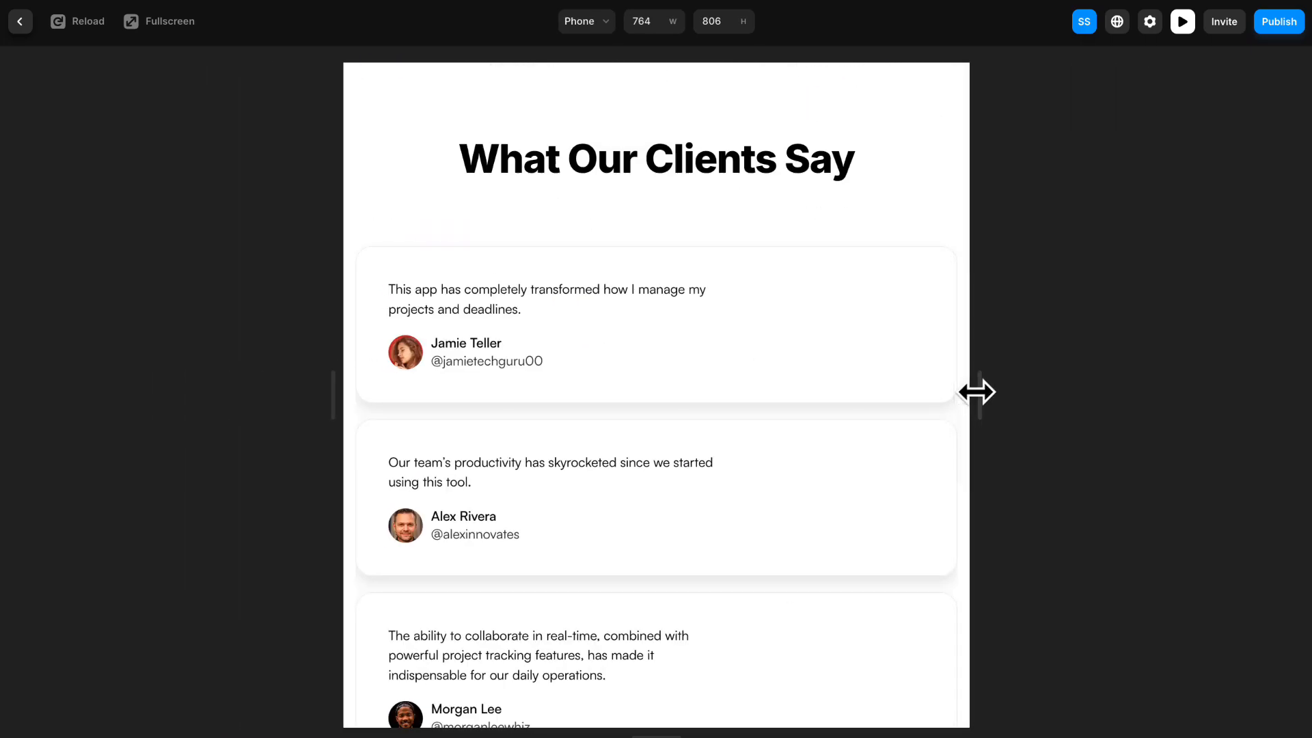
scroll(936, 434, down, 10)
scroll(946, 431, up, 6)
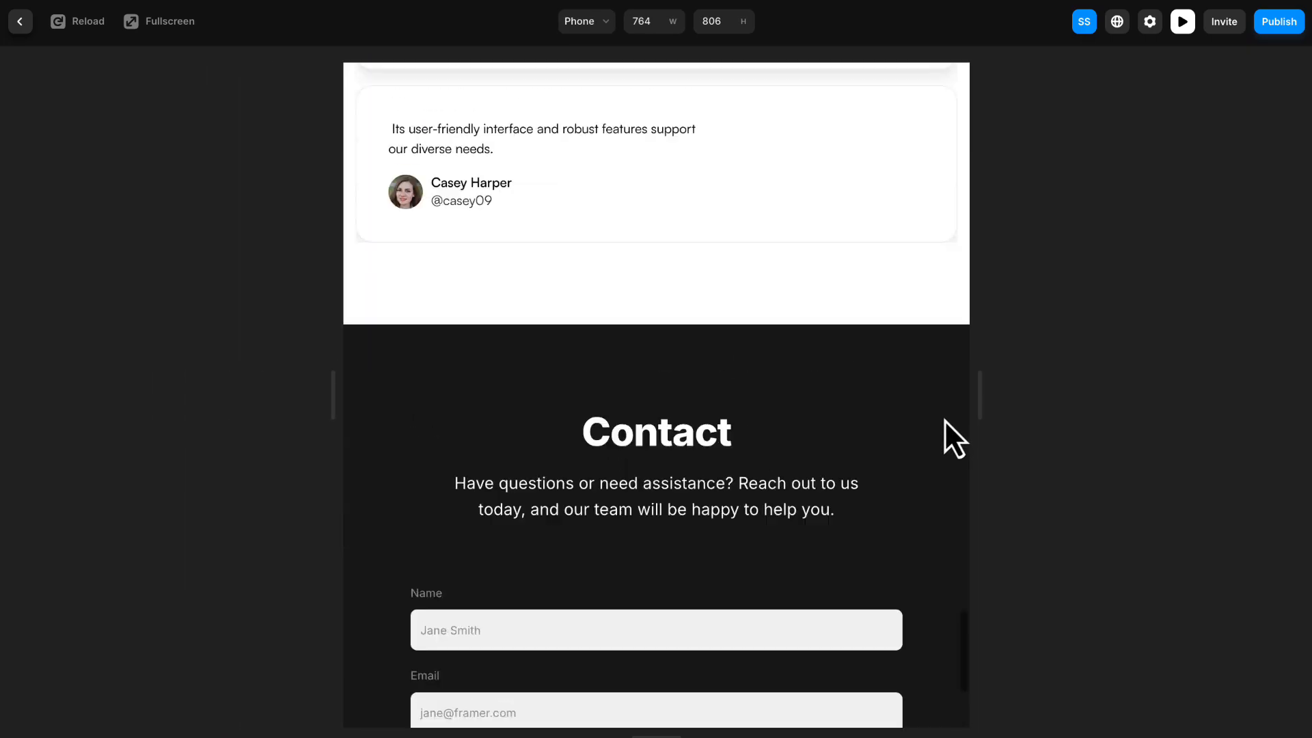
scroll(944, 420, up, 15)
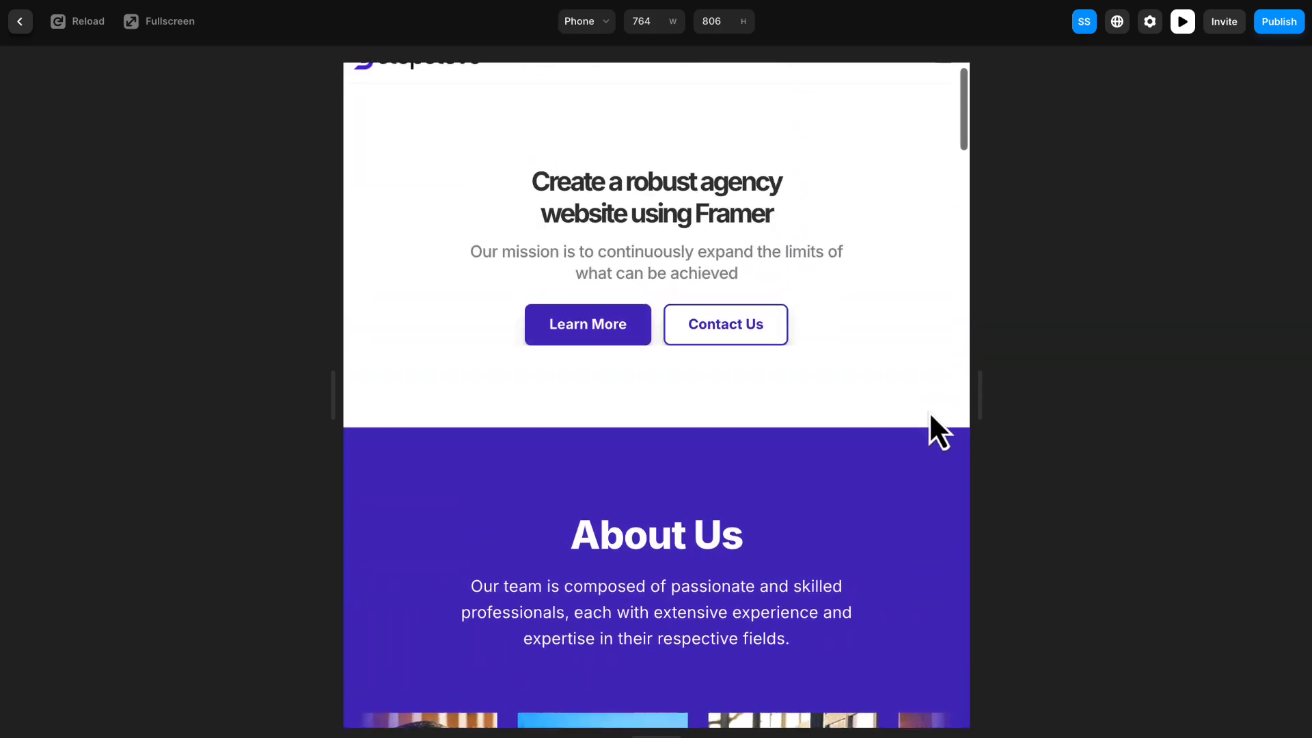
scroll(930, 415, down, 15)
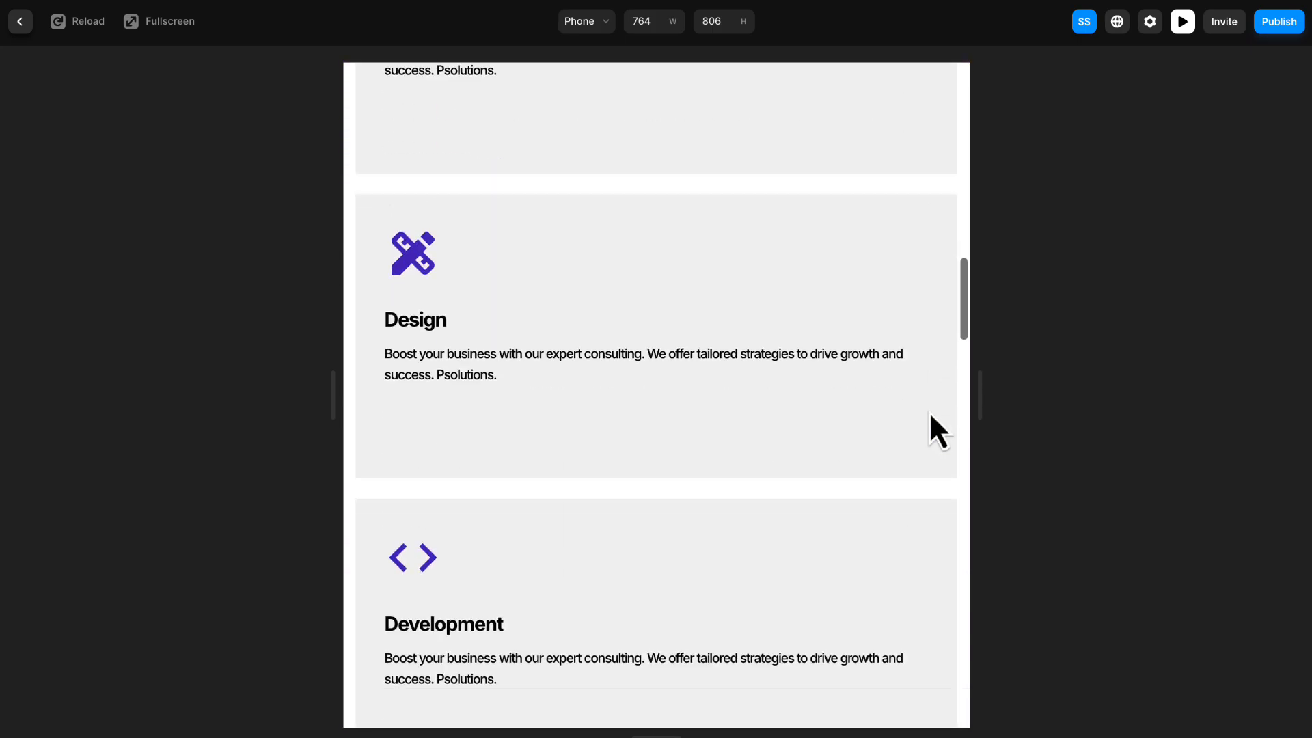
scroll(960, 397, up, 10)
drag(967, 396, 931, 419)
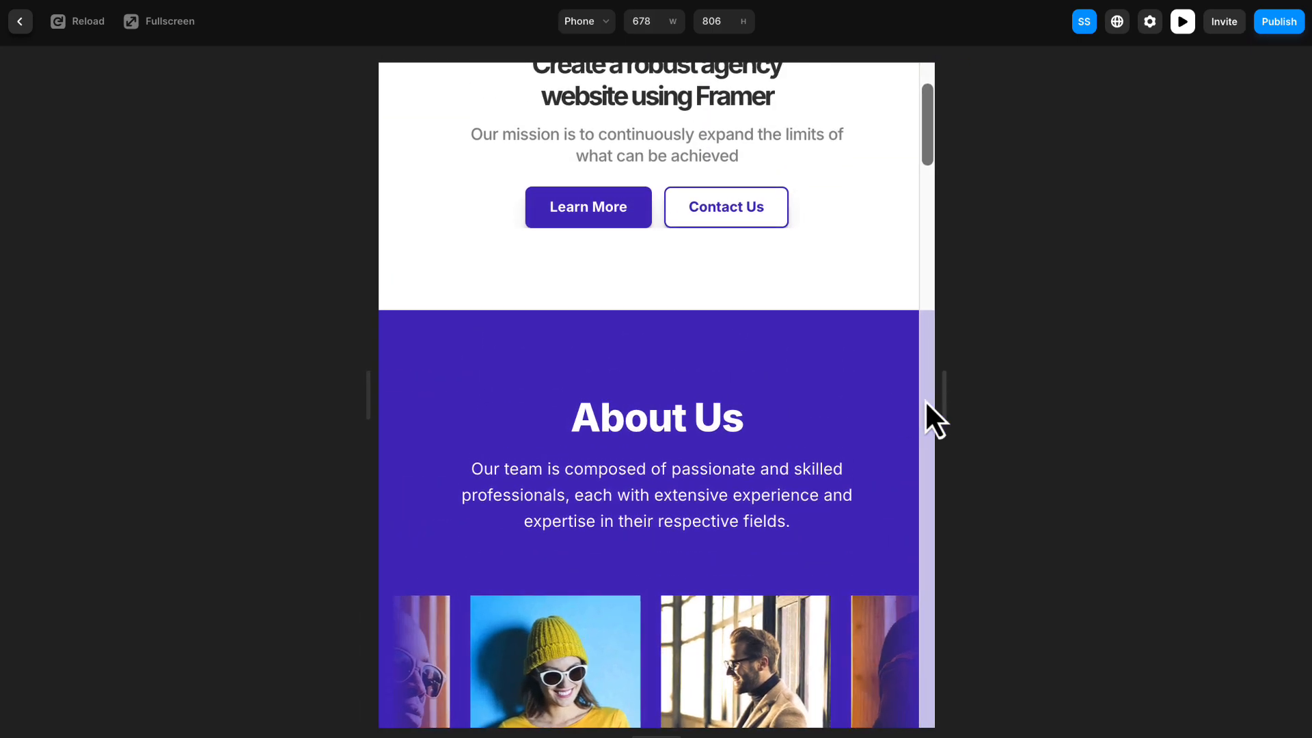
scroll(889, 403, up, 3)
click(22, 21)
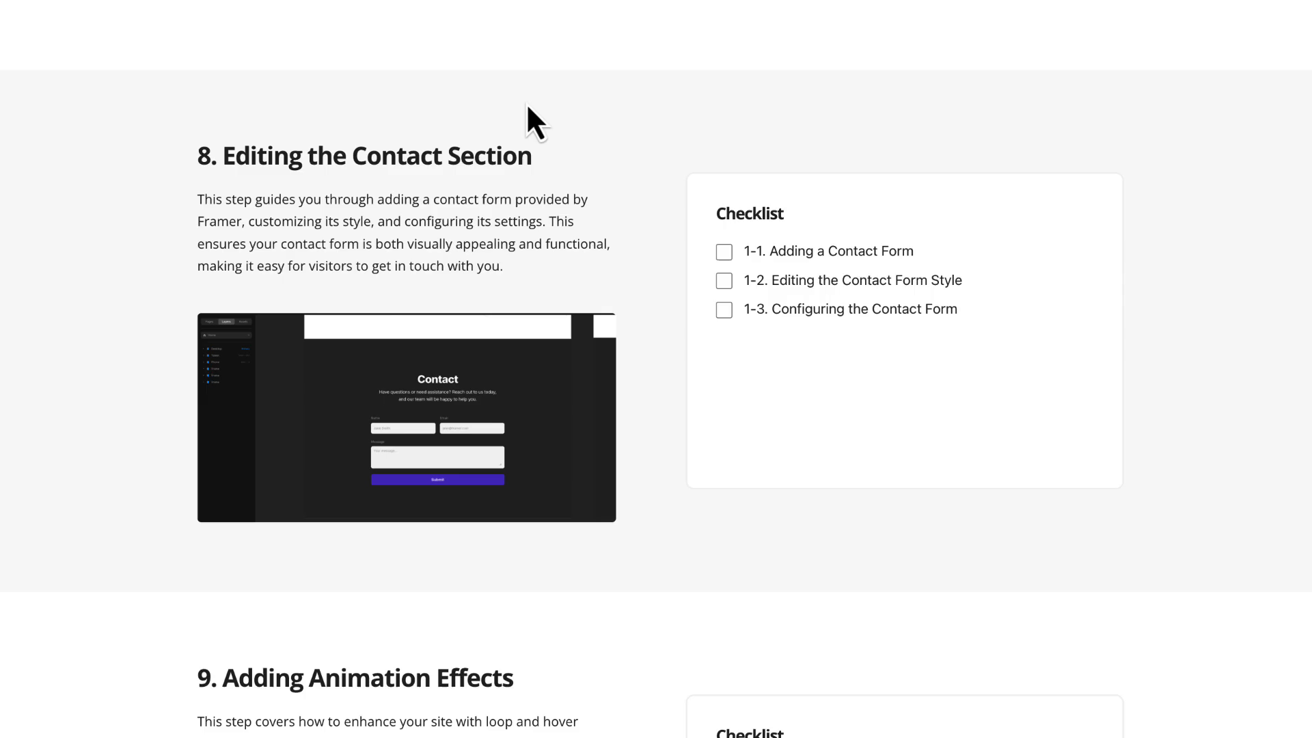
- Switch to the tutorial's checklist page and mark 1-3. Configuring the Contact Form under Editing the Contact Section
click(725, 314)
scroll(722, 301, down, 7)
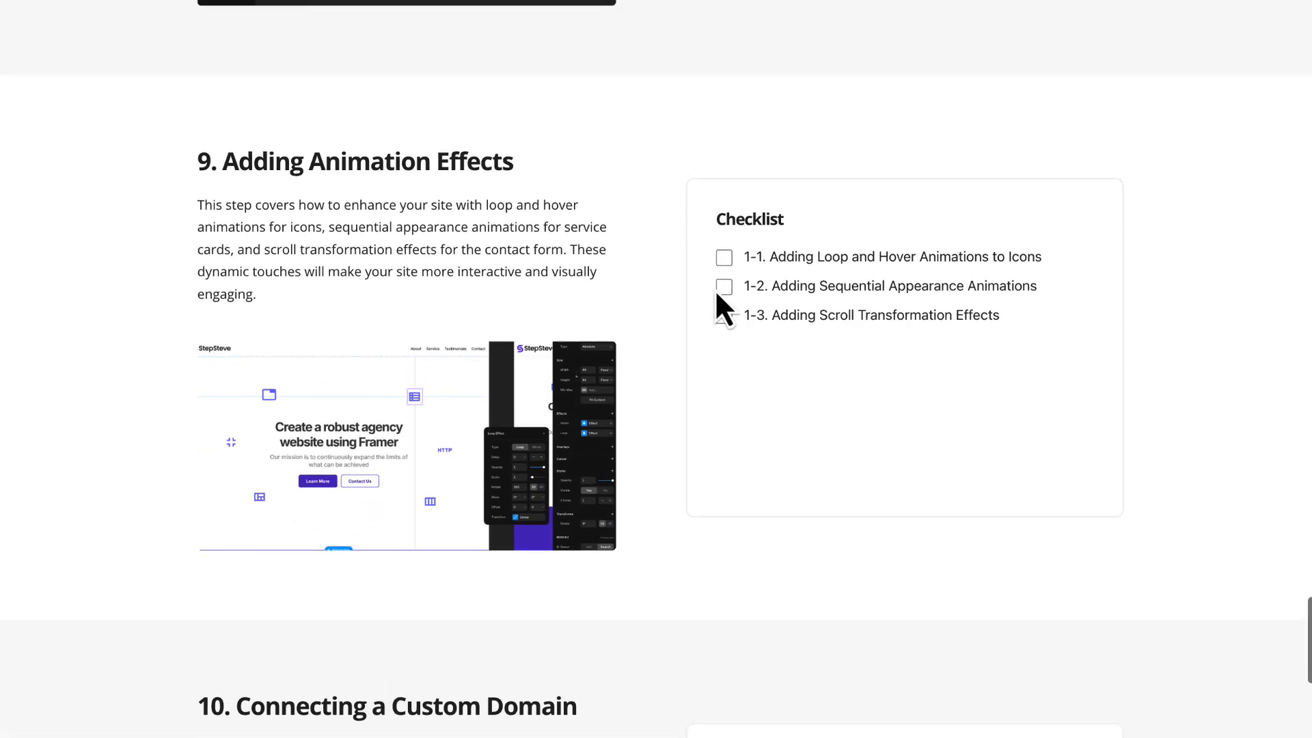
scroll(715, 287, up, 1)
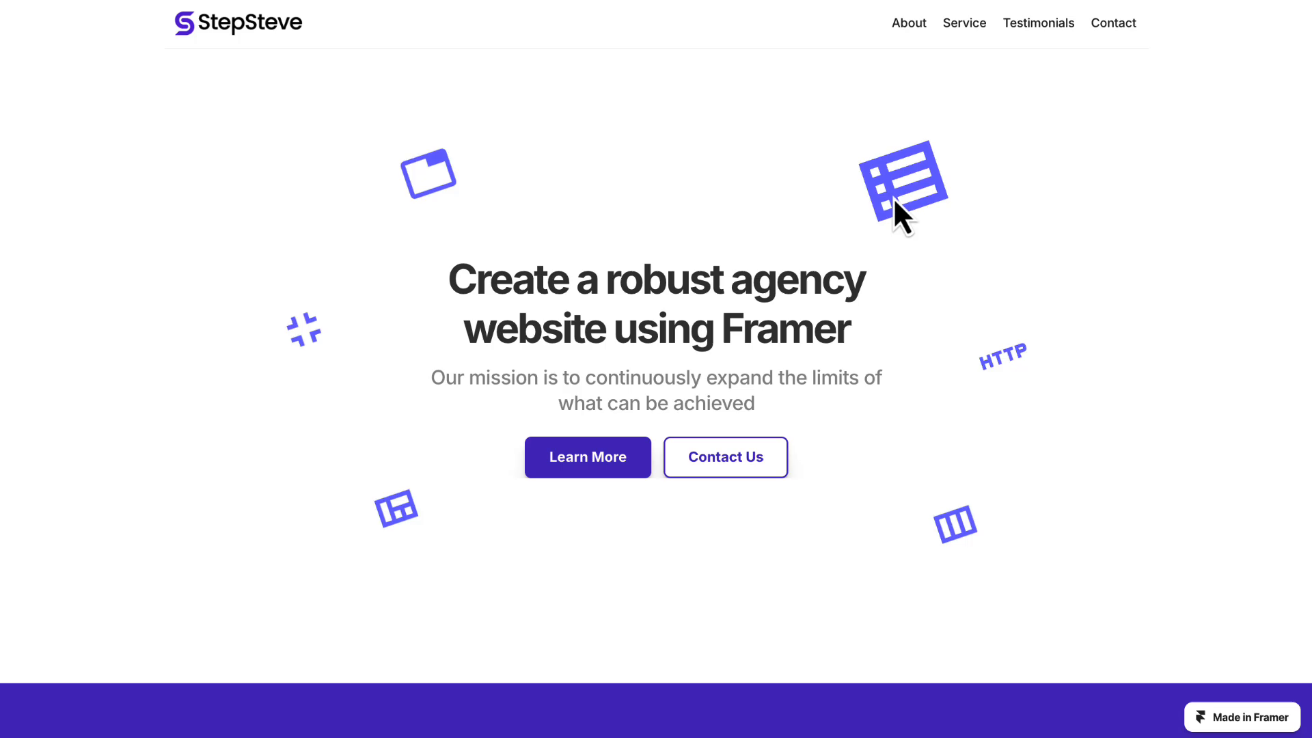
- Examine the finished example site's service card appearance animations and the Contact section's scroll transformation effect
scroll(894, 201, down, 15)
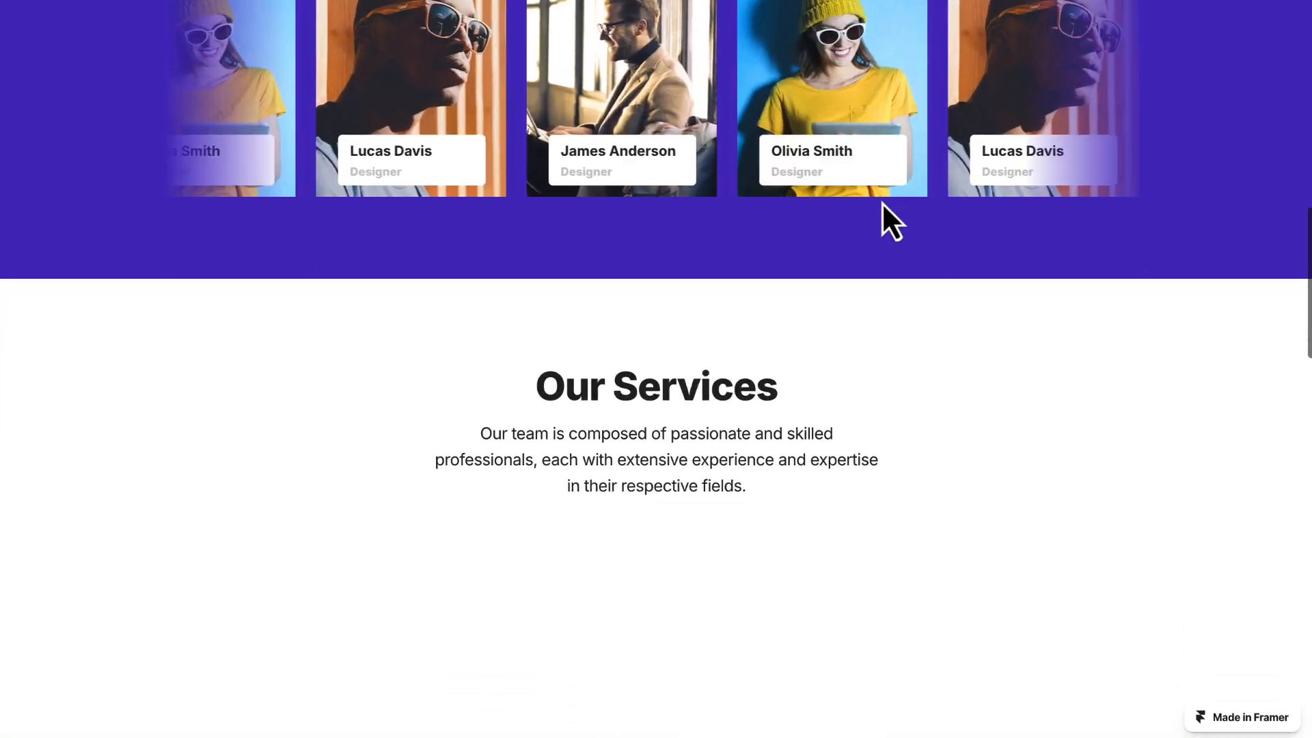
scroll(882, 202, down, 6)
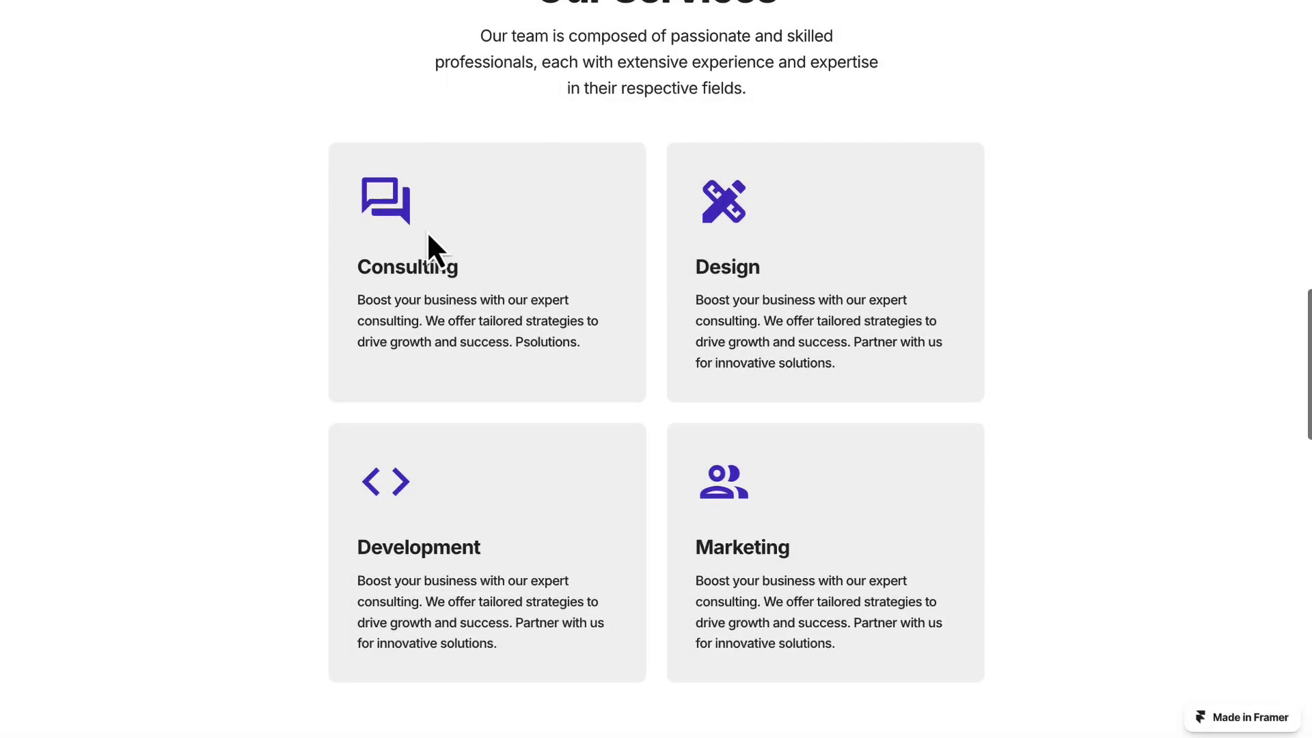
scroll(429, 236, down, 1)
scroll(423, 235, down, 10)
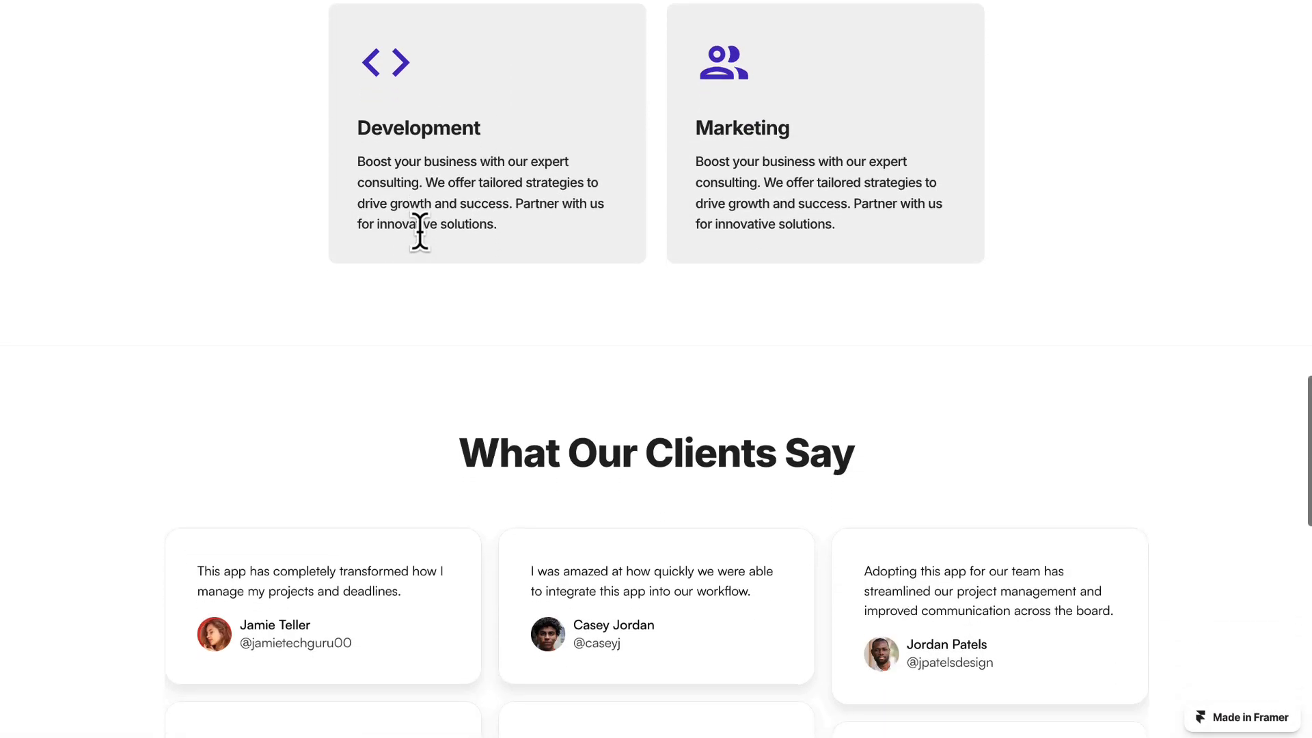
scroll(419, 240, down, 8)
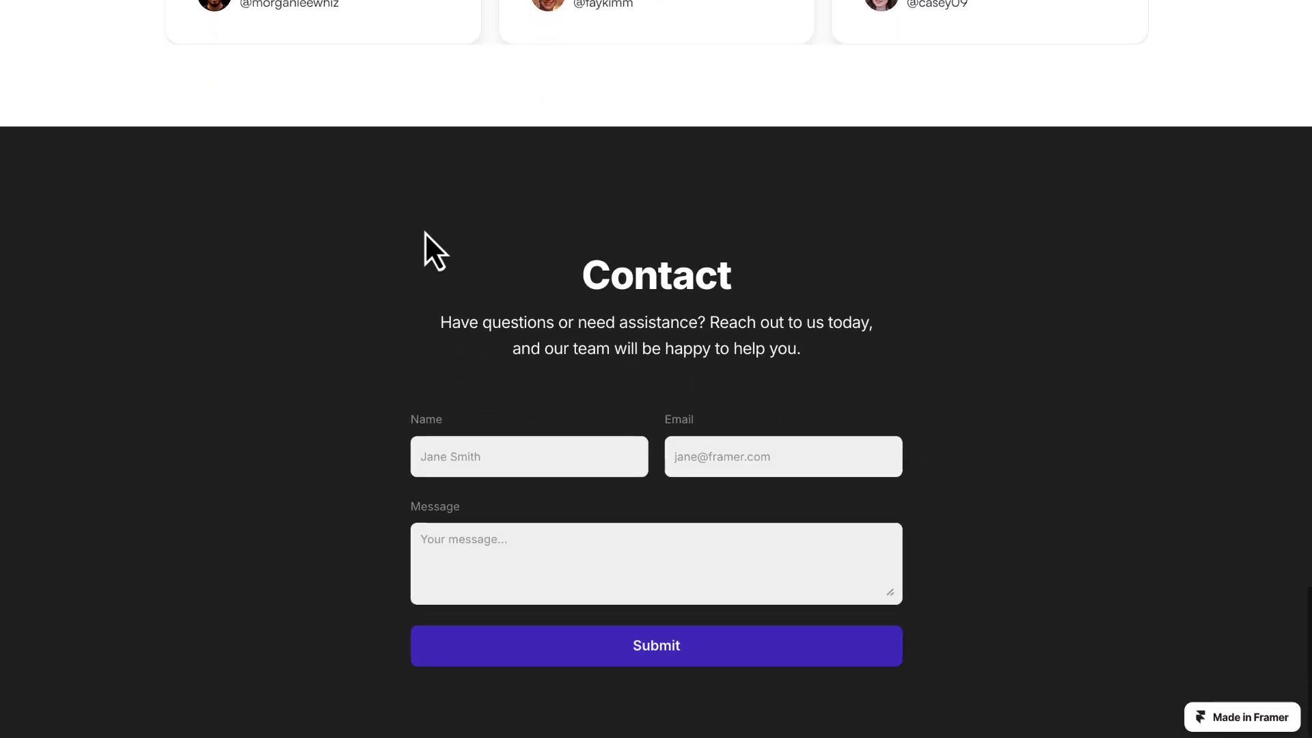
scroll(426, 236, up, 7)
scroll(424, 231, down, 8)
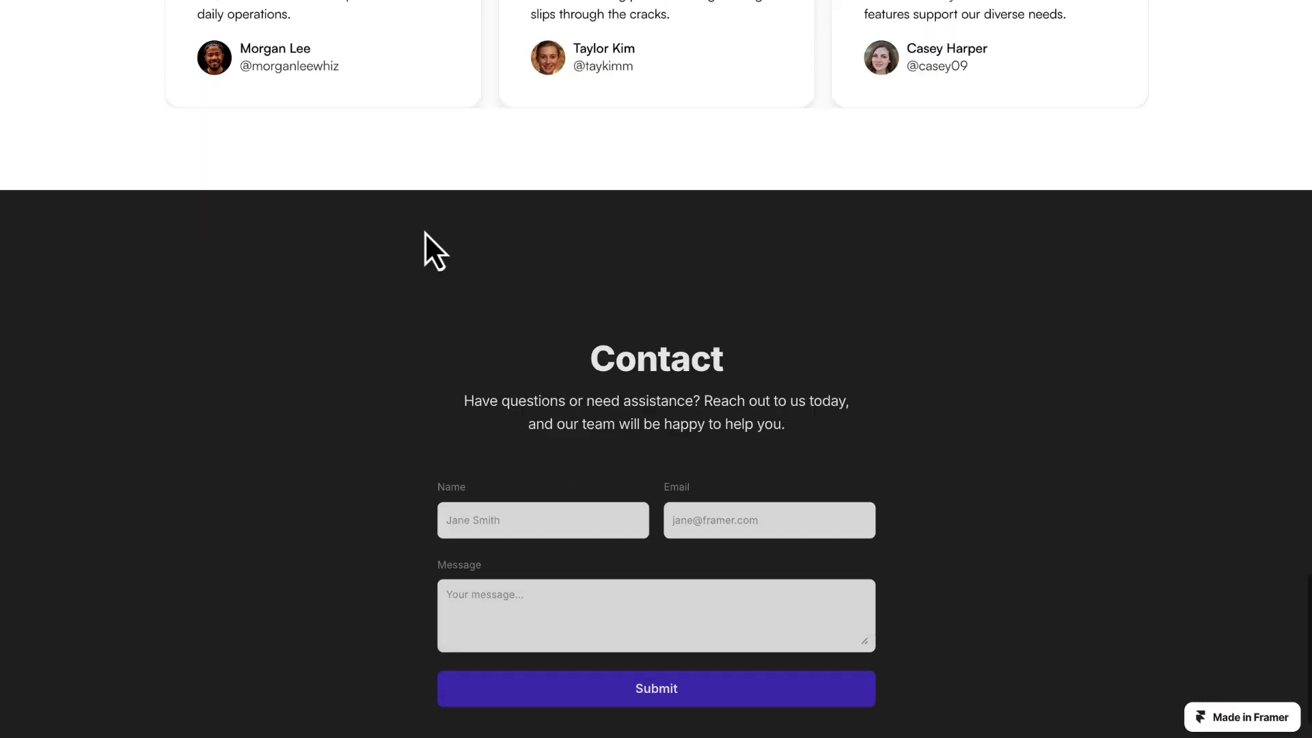
scroll(424, 231, up, 3)
scroll(425, 235, up, 3)
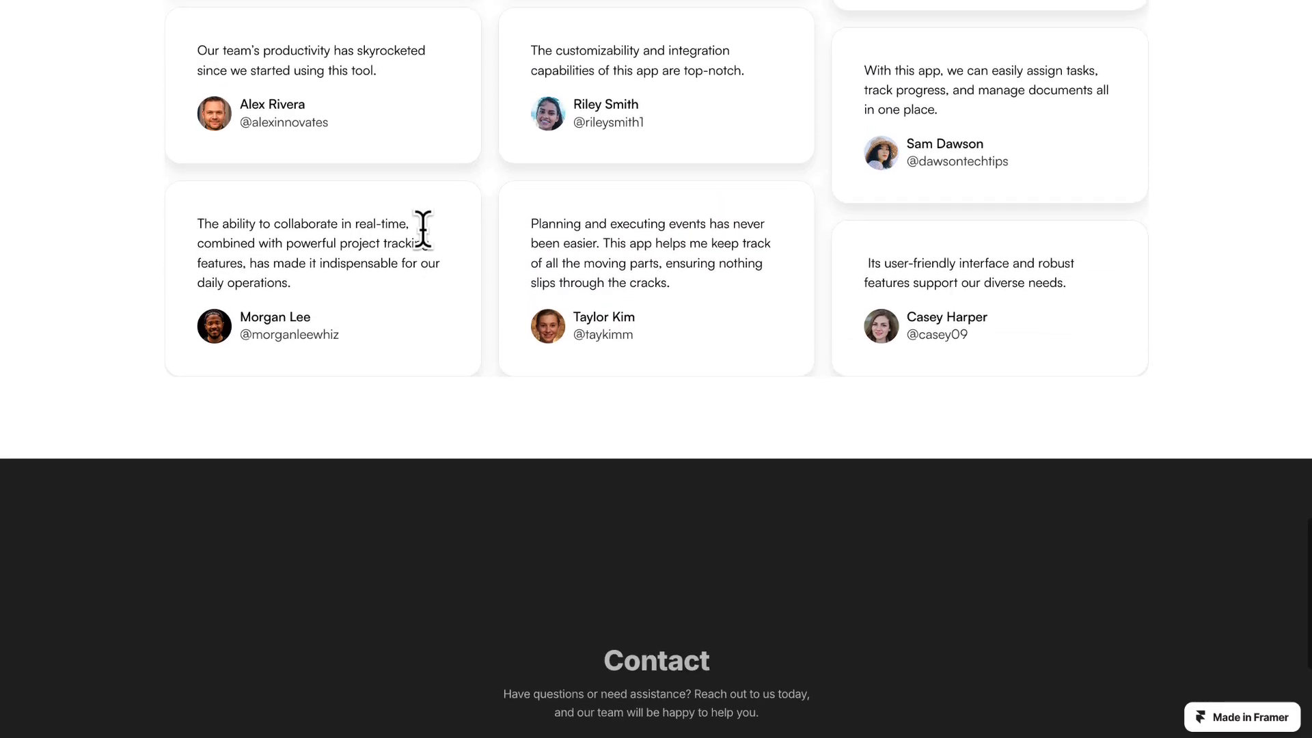
scroll(422, 234, down, 6)
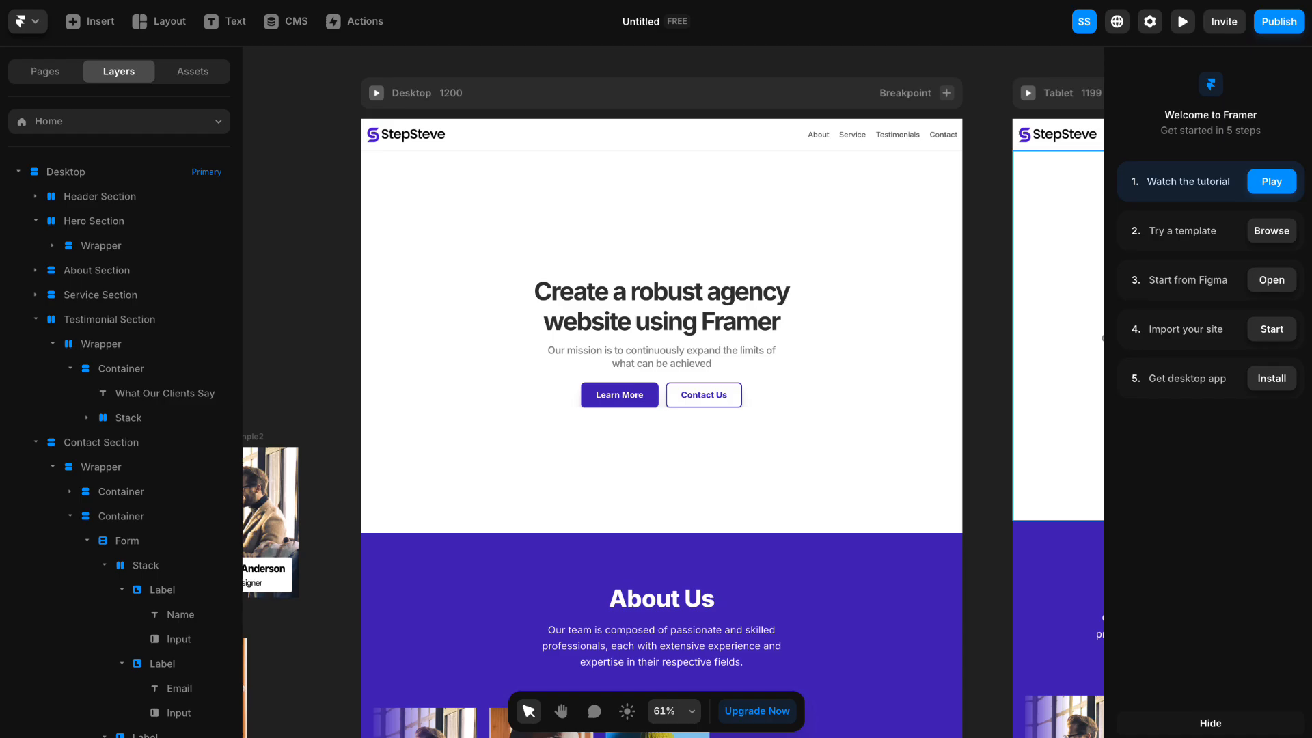
- Back in Framer, place a Material icon on the empty canvas beside the Desktop breakpoint and set its icon name to tab through Search
key(space)
drag(292, 174, 658, 176)
click(103, 28)
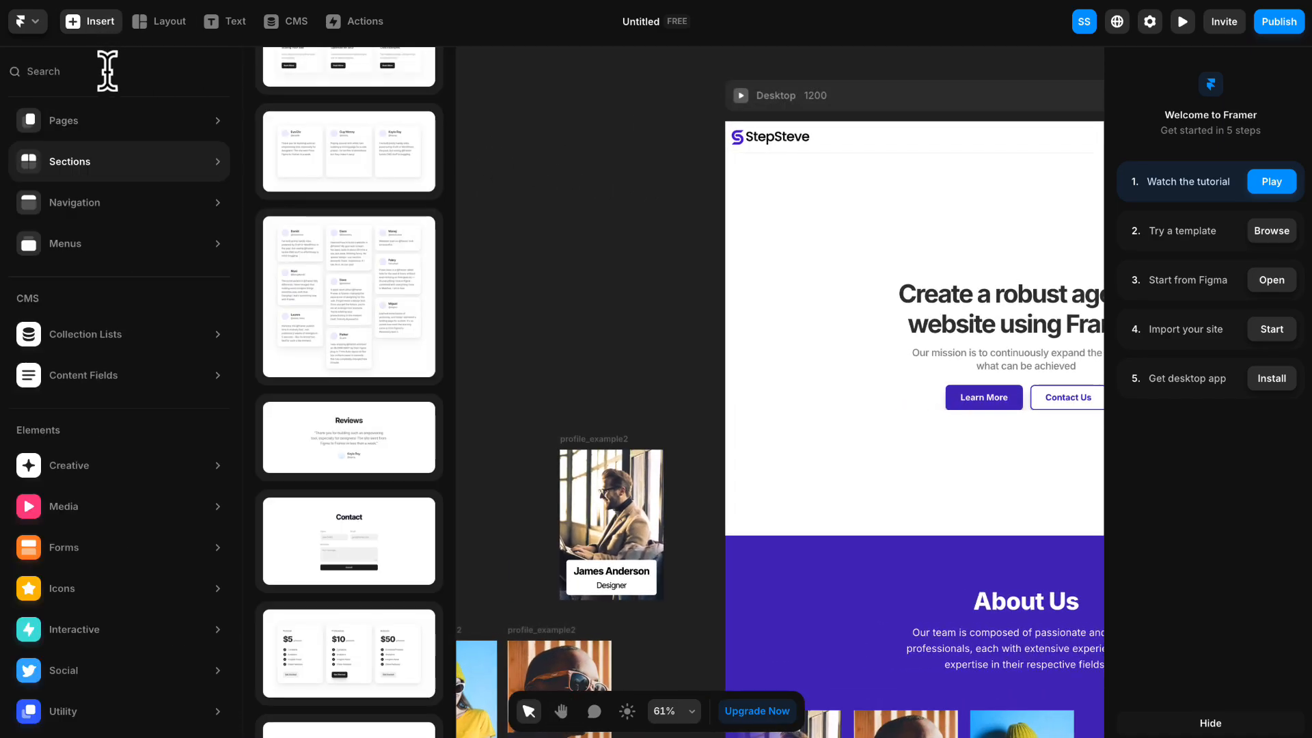
mouse_move(103, 588)
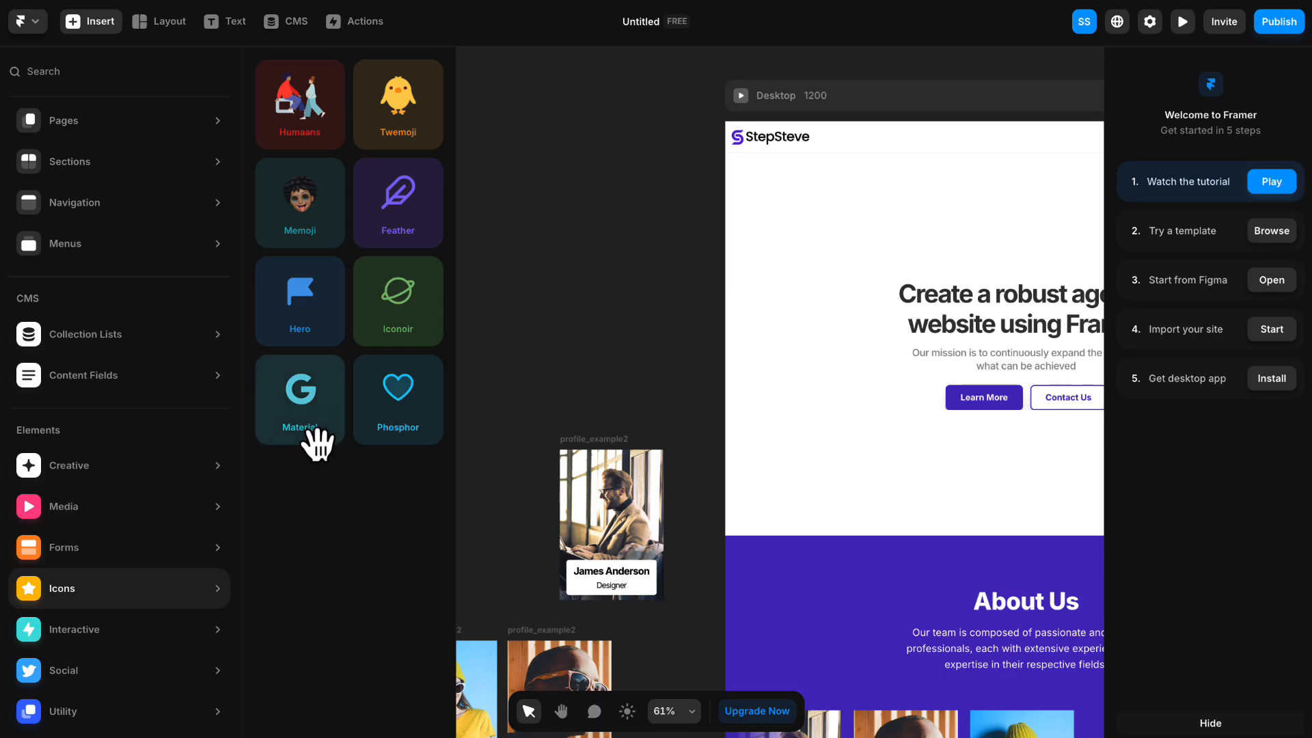
drag(317, 444, 656, 393)
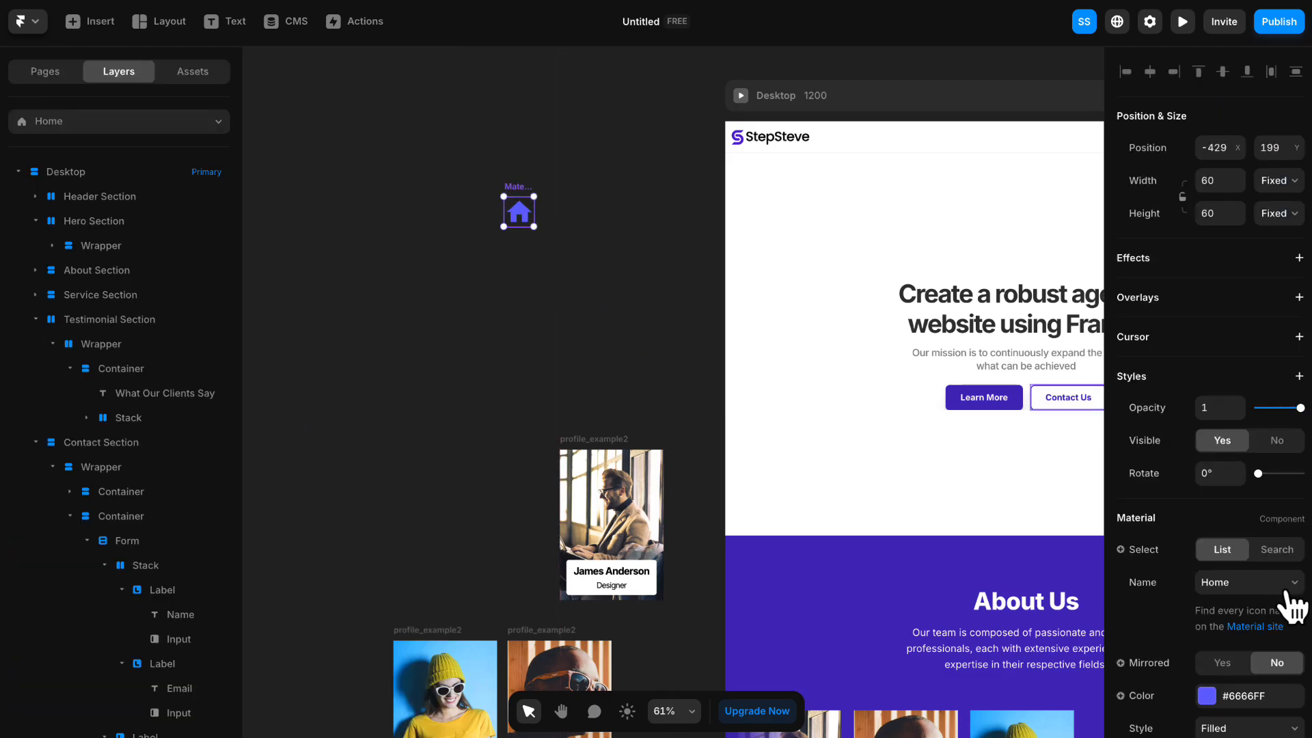
click(1277, 549)
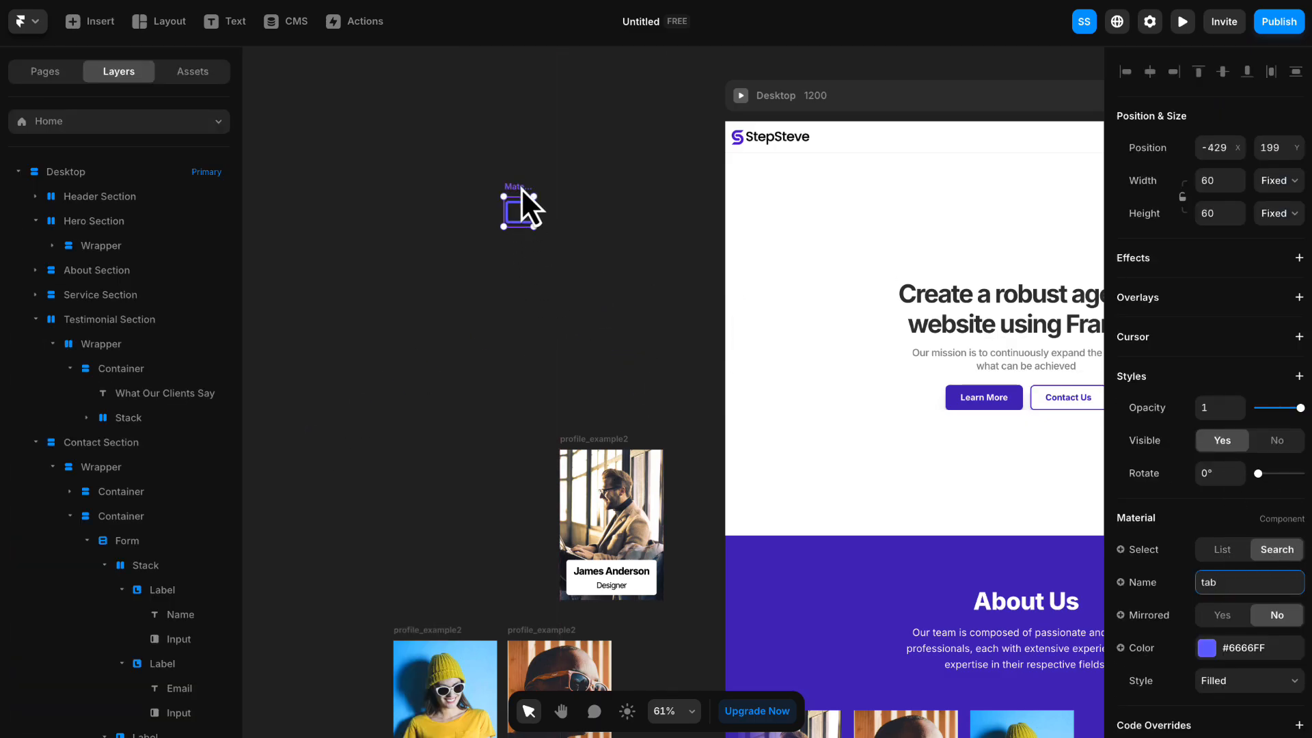
drag(521, 188, 441, 162)
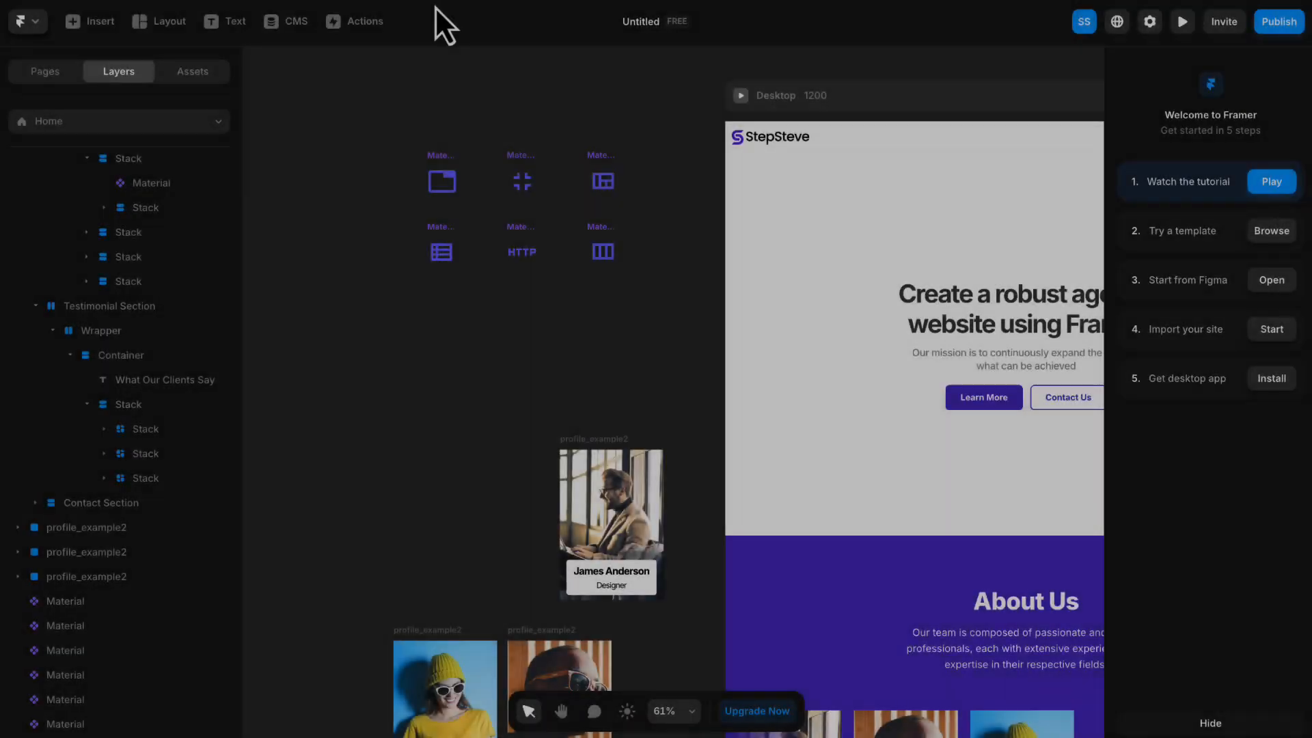
- Move the tab icon from the empty canvas into the Desktop breakpoint's Hero Section
drag(629, 109, 466, 102)
click(268, 166)
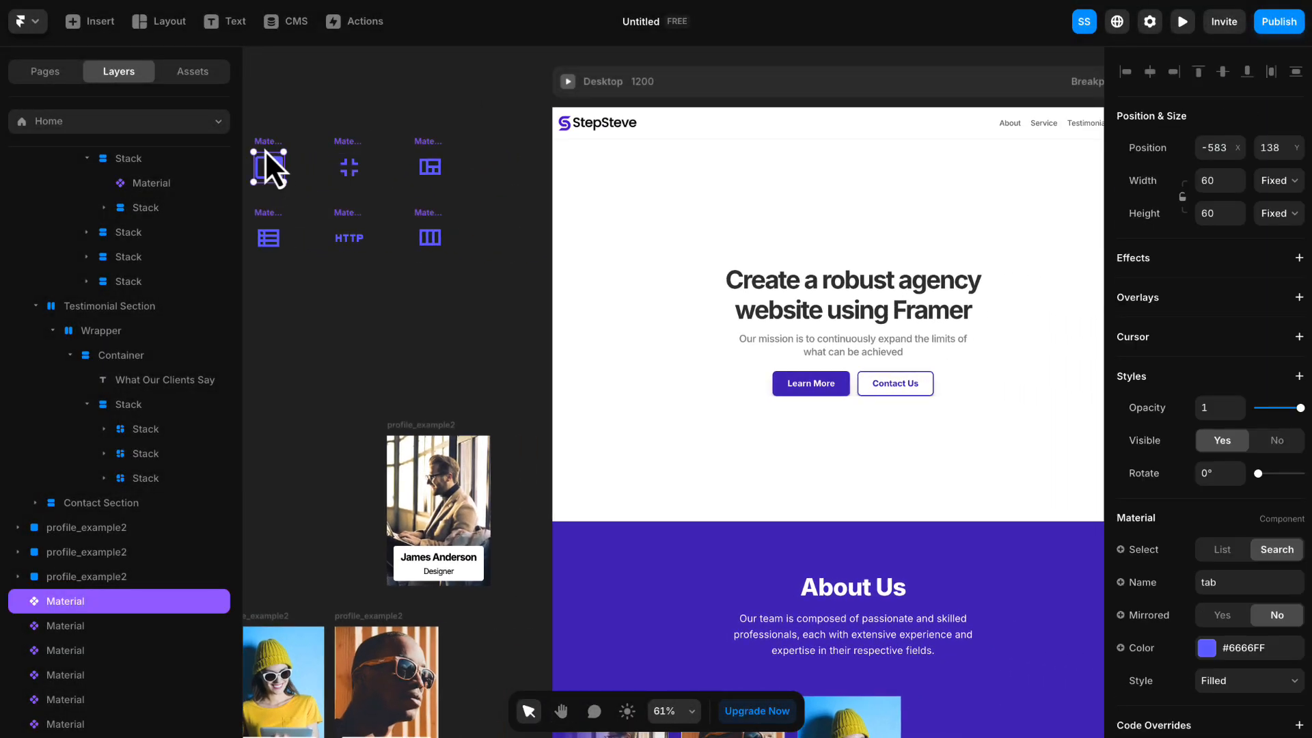
drag(272, 145, 694, 211)
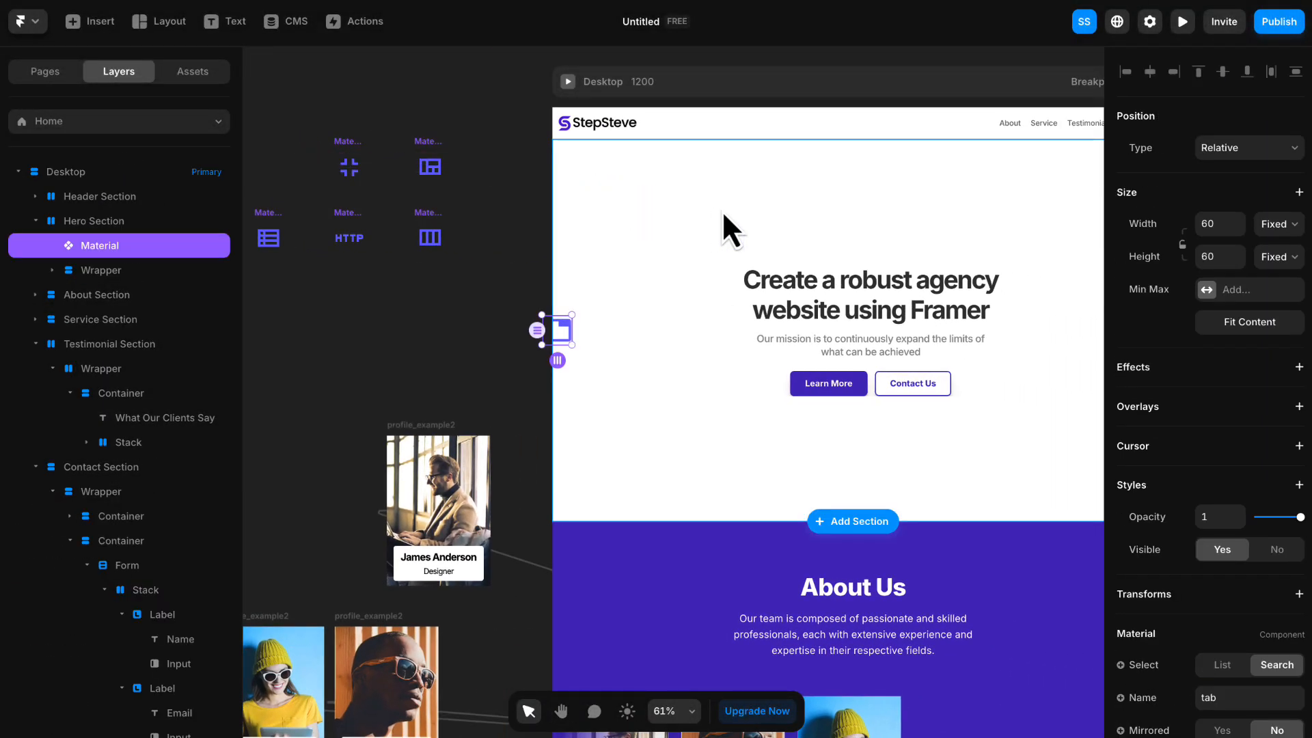
click(492, 201)
drag(470, 204, 266, 206)
click(363, 322)
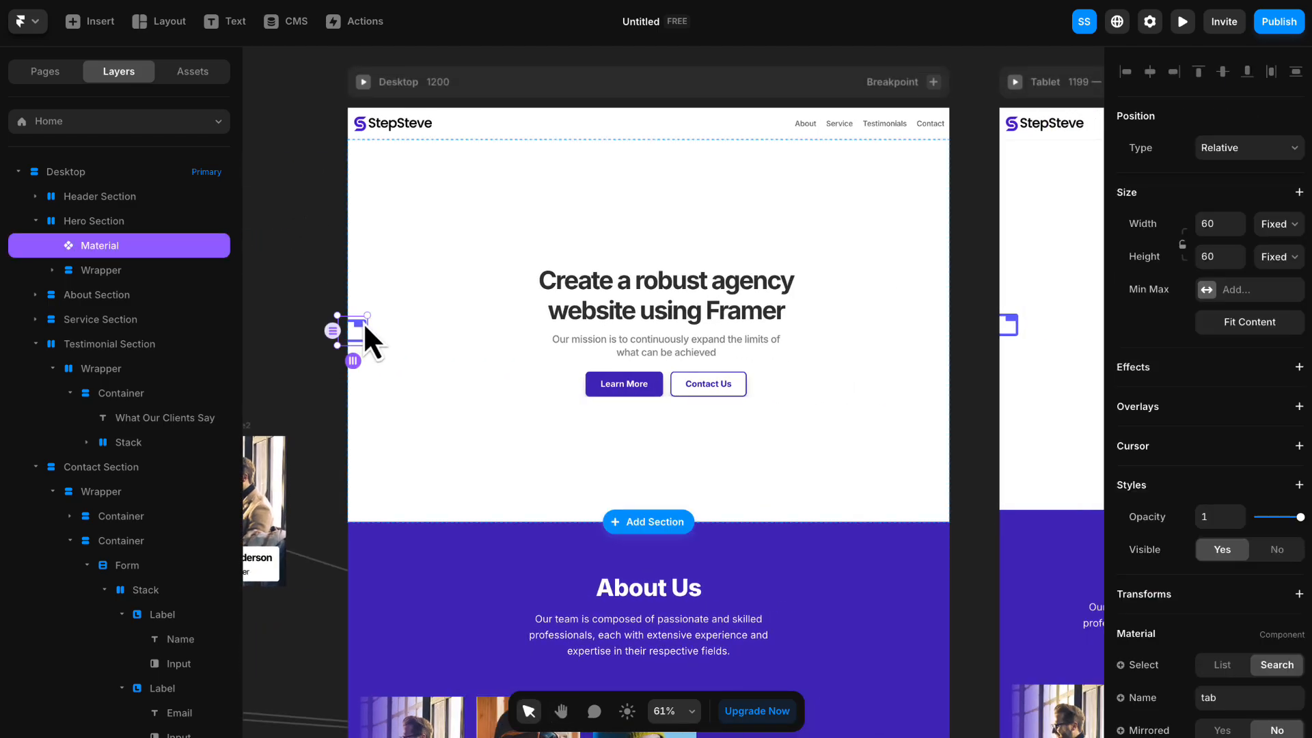
- Set the tab icon's position type to Absolute and place it above the start of the hero heading, at top 161 and left 265
click(1234, 149)
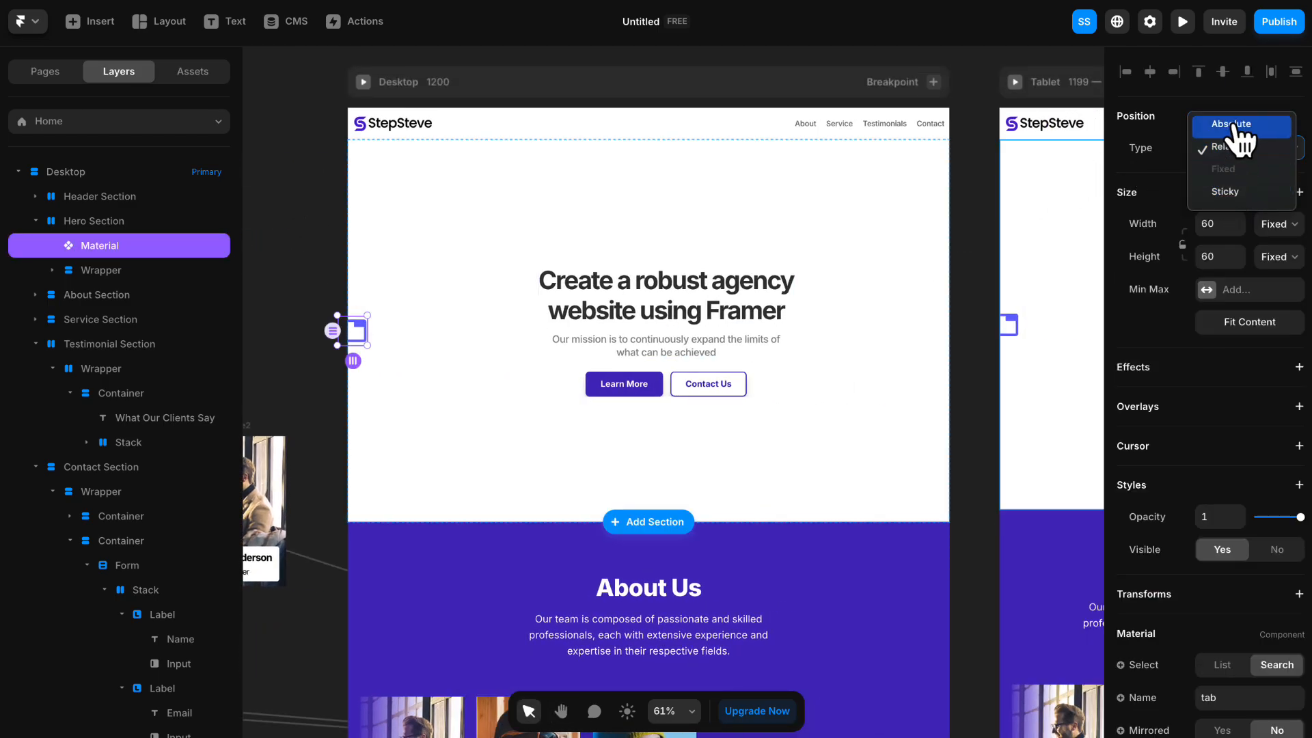
click(1241, 130)
drag(358, 329, 502, 234)
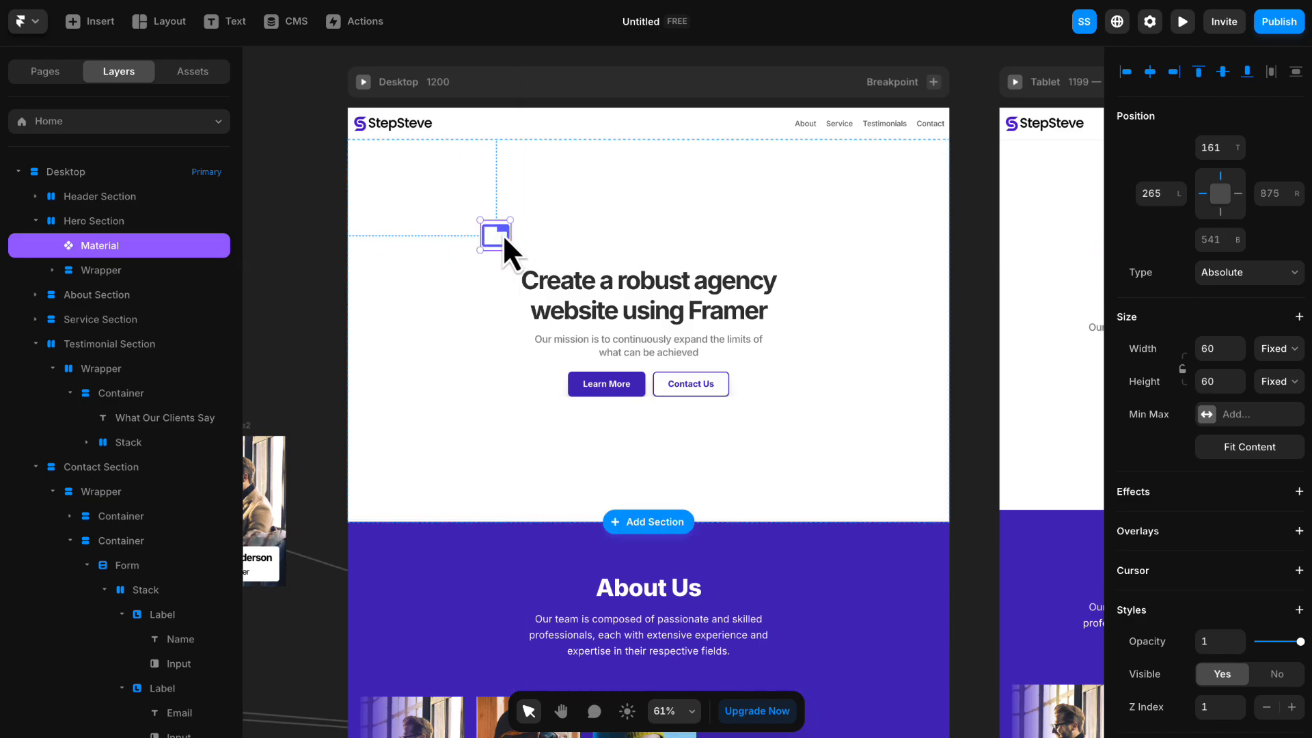
click(885, 49)
- On the Tablet breakpoint, move the tab icon to top 163 and left 147 and pin it to all four sides
key(space)
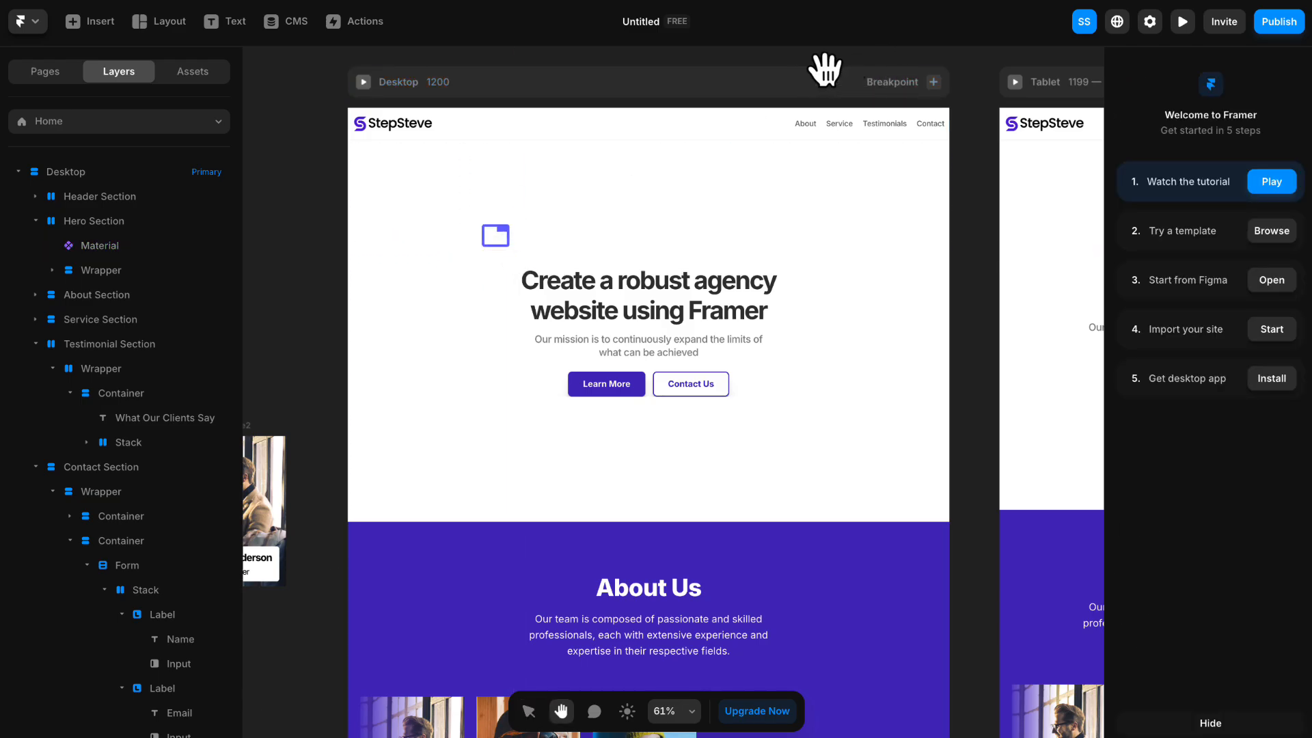
drag(981, 185, 782, 179)
click(874, 225)
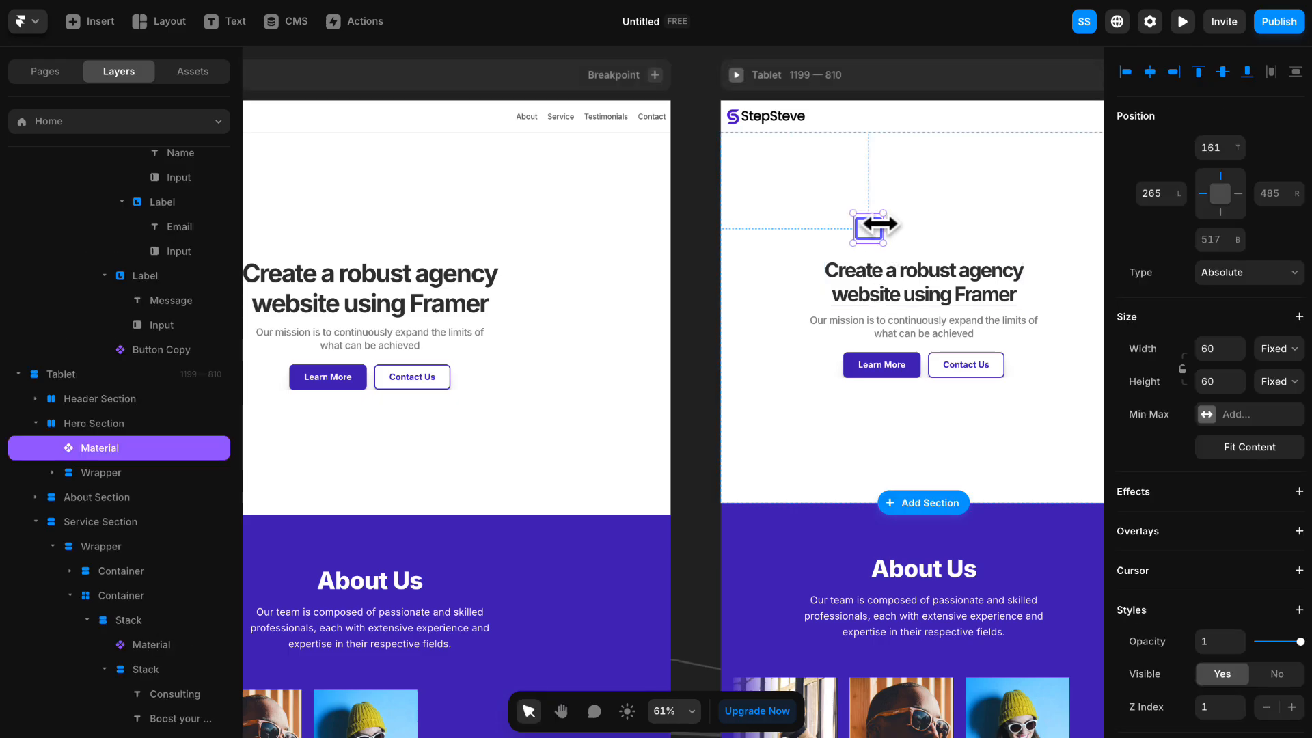
drag(875, 223, 814, 224)
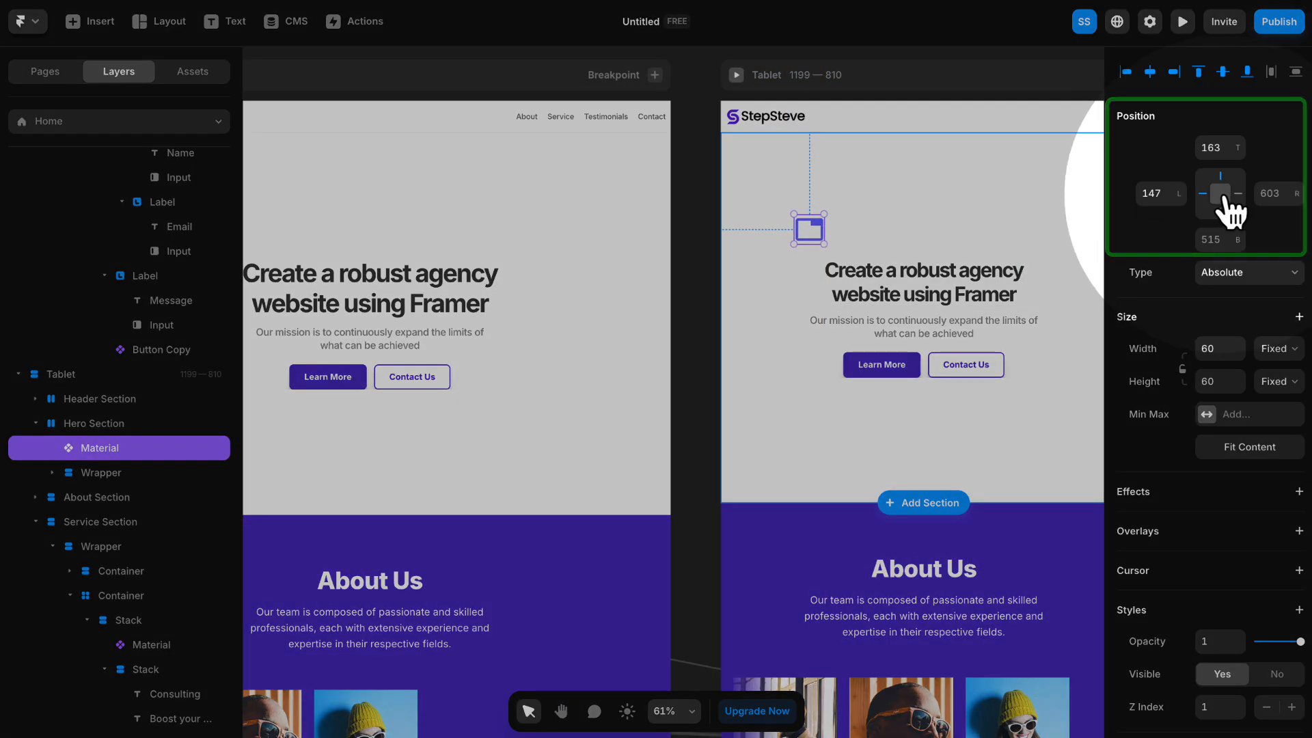
click(1224, 197)
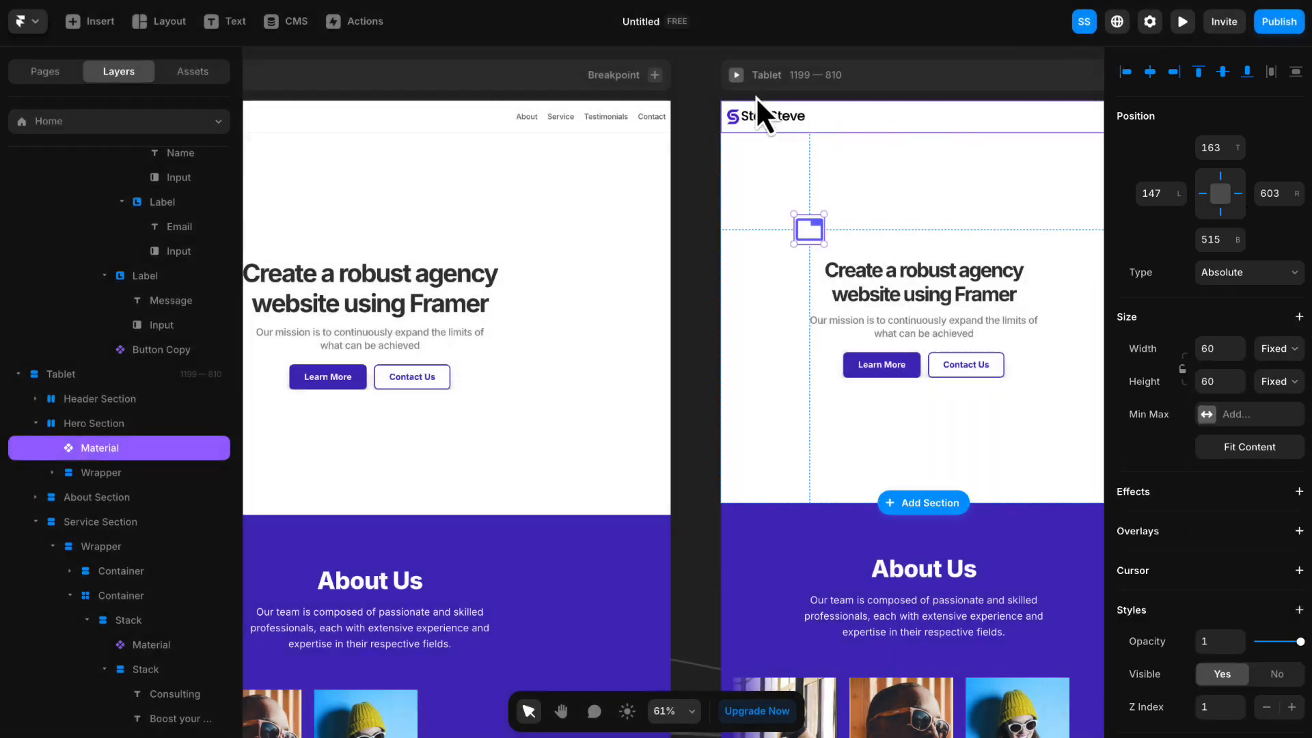
click(693, 92)
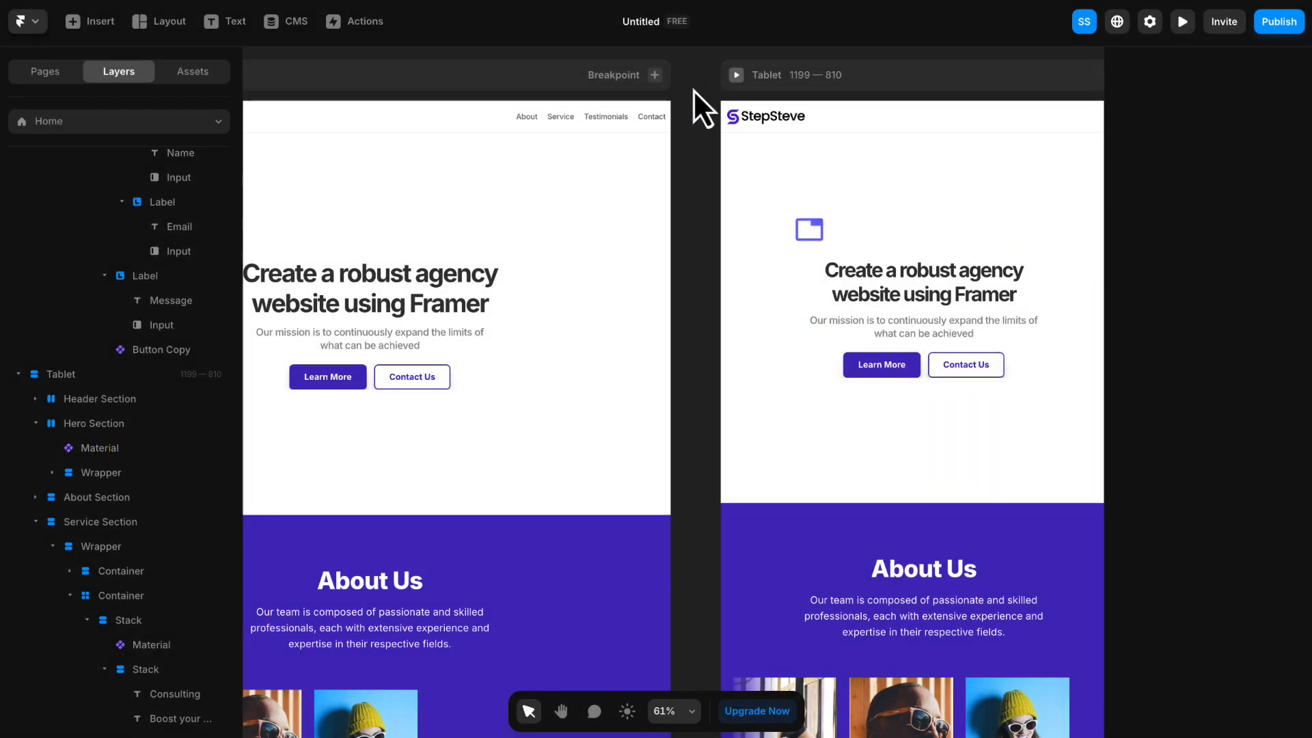
- Pin the Desktop breakpoint's tab icon to all four sides of the Hero Section
key(h)
drag(697, 136, 976, 144)
key(v)
click(495, 230)
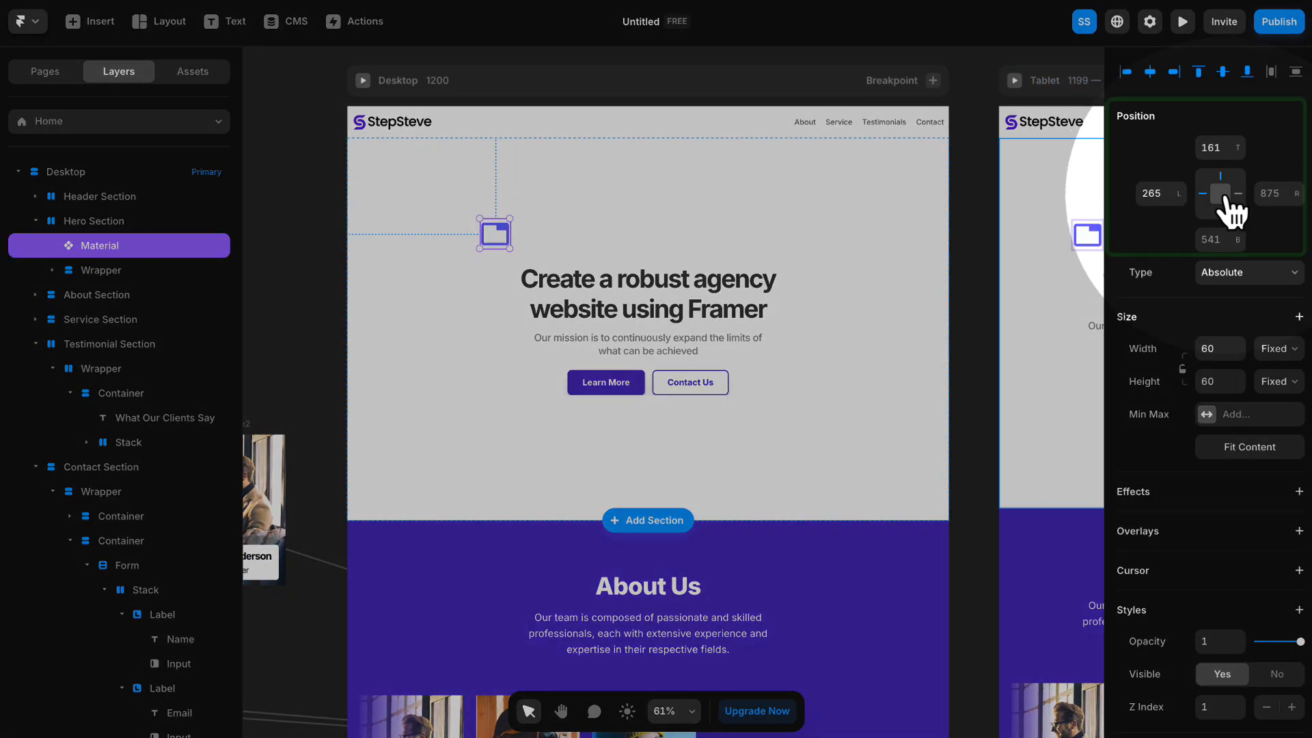
click(1228, 198)
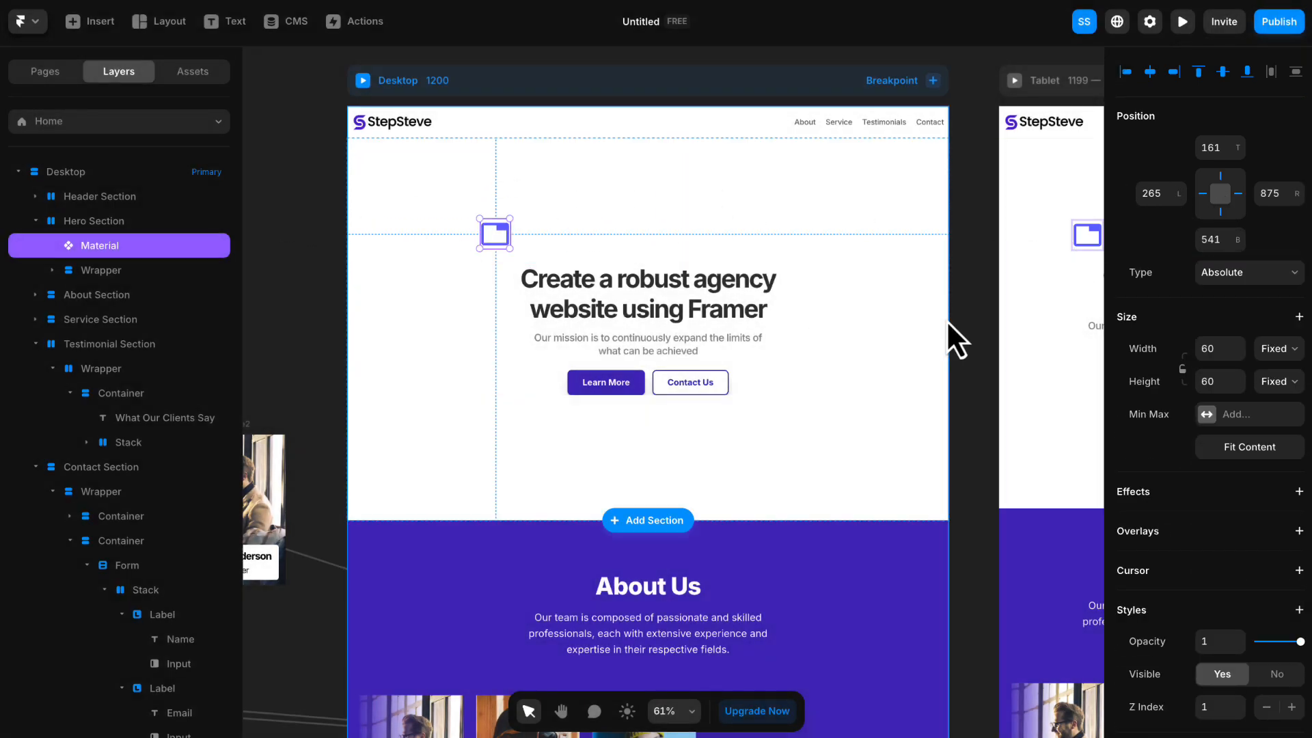
- Move the fullscreen exit icon into the Desktop Hero Section and place it left of the heading with Absolute positioning, at top 310 and left 190
scroll(947, 318, down, 2)
click(972, 296)
drag(980, 301, 812, 299)
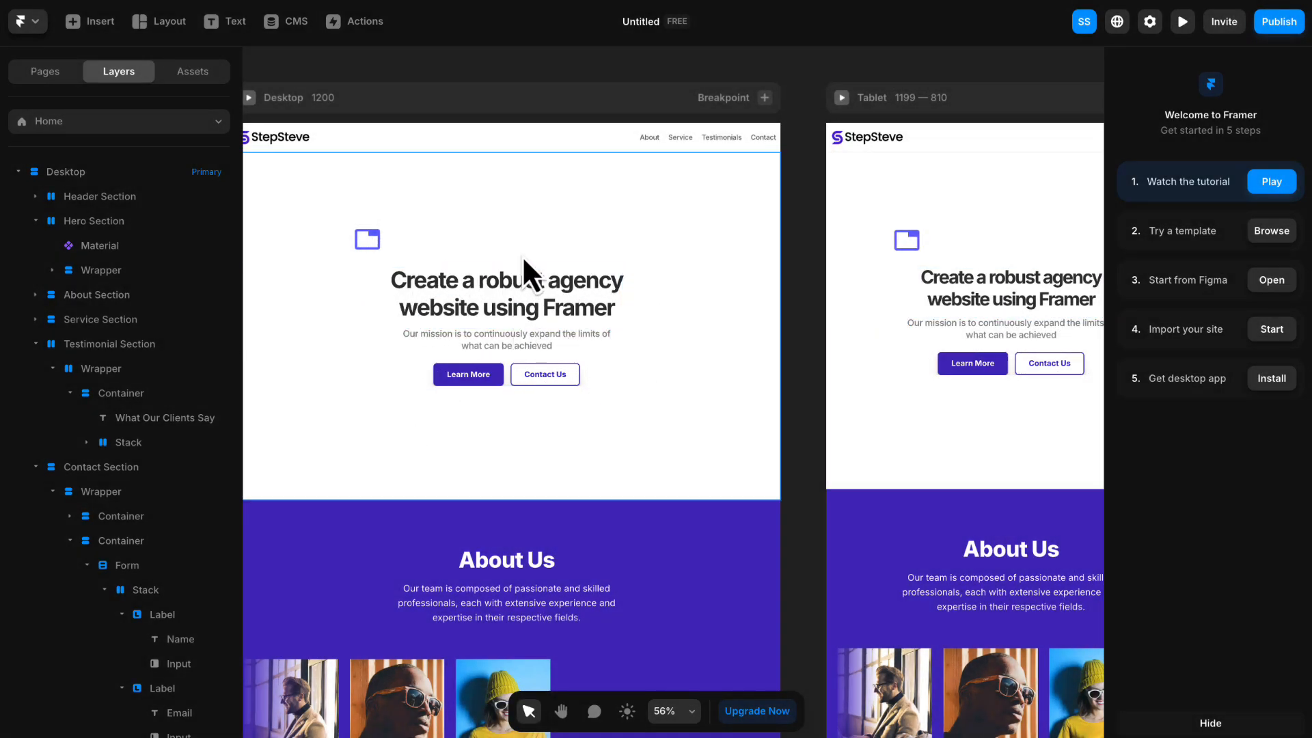
drag(525, 80, 797, 77)
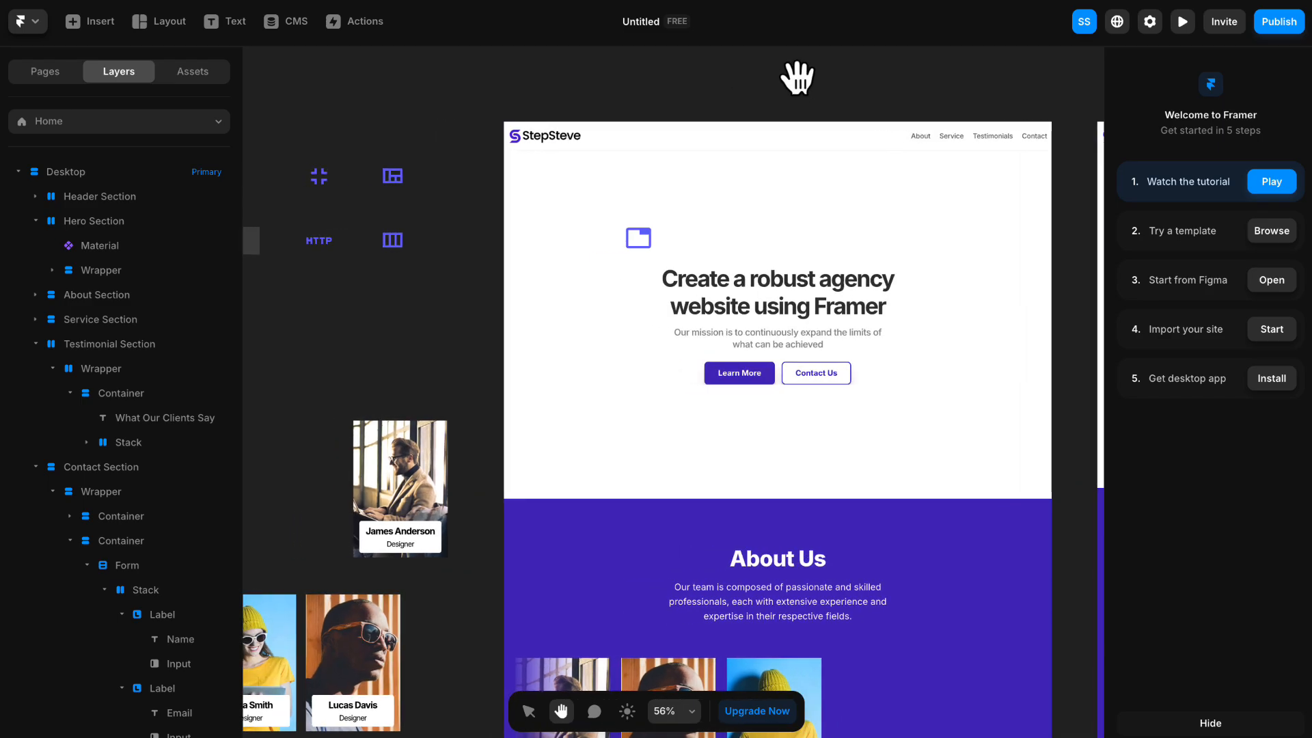
click(312, 153)
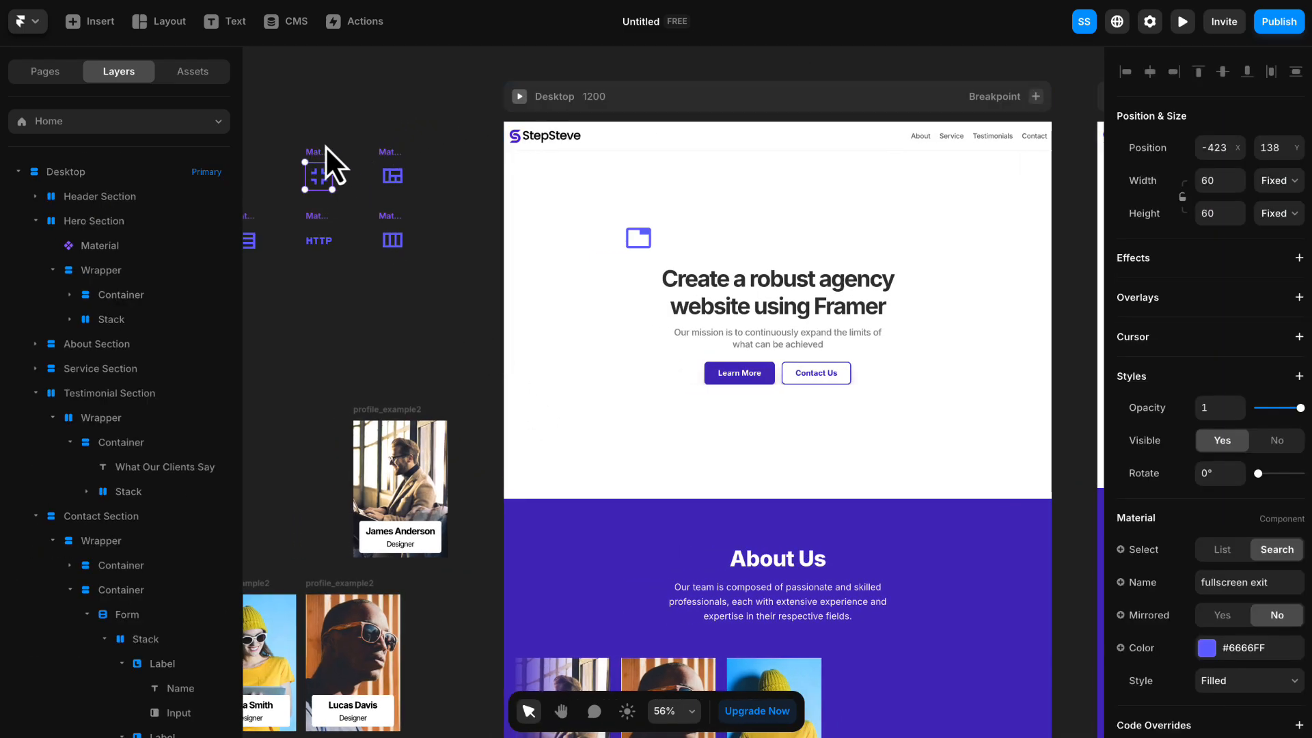
key(ctrl+z)
drag(321, 171, 588, 301)
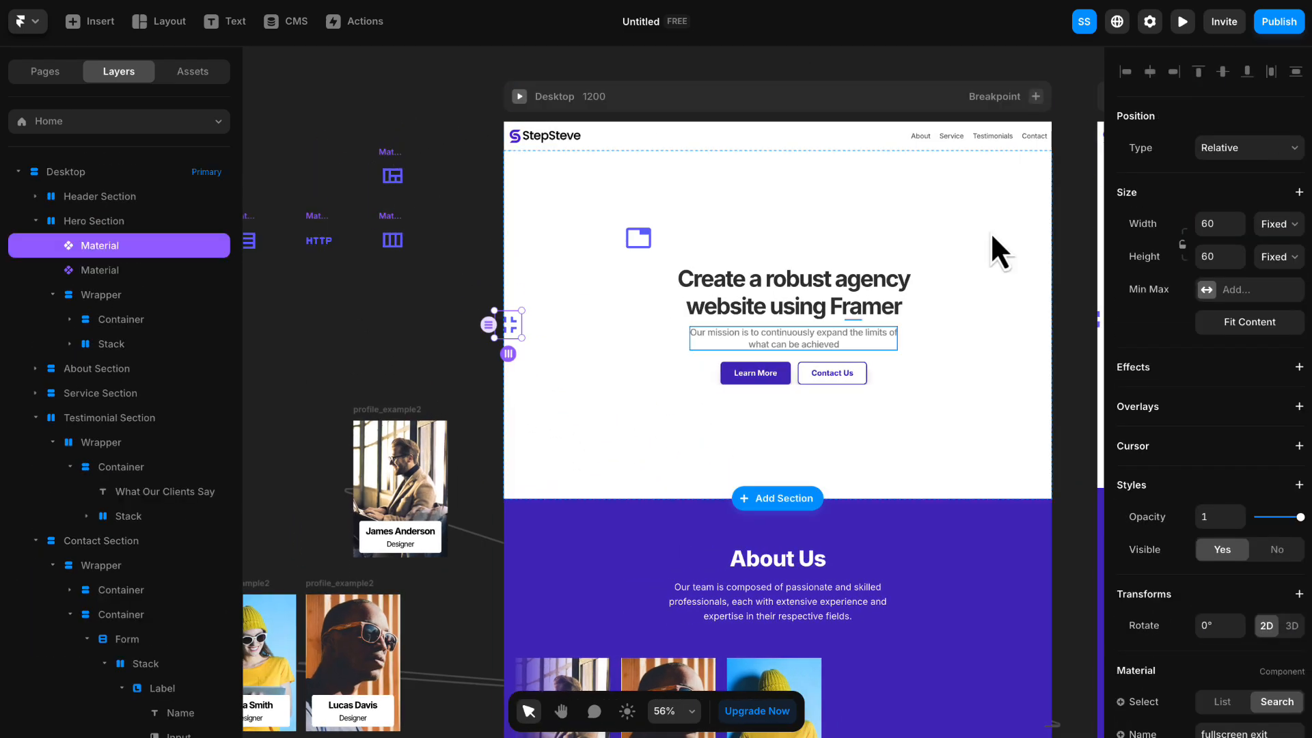
click(1236, 145)
click(1238, 127)
drag(508, 324, 605, 306)
- Shift the fullscreen exit icon further left of the hero text on Tablet and reselect it on Desktop
scroll(605, 305, right, 5)
drag(826, 281, 773, 279)
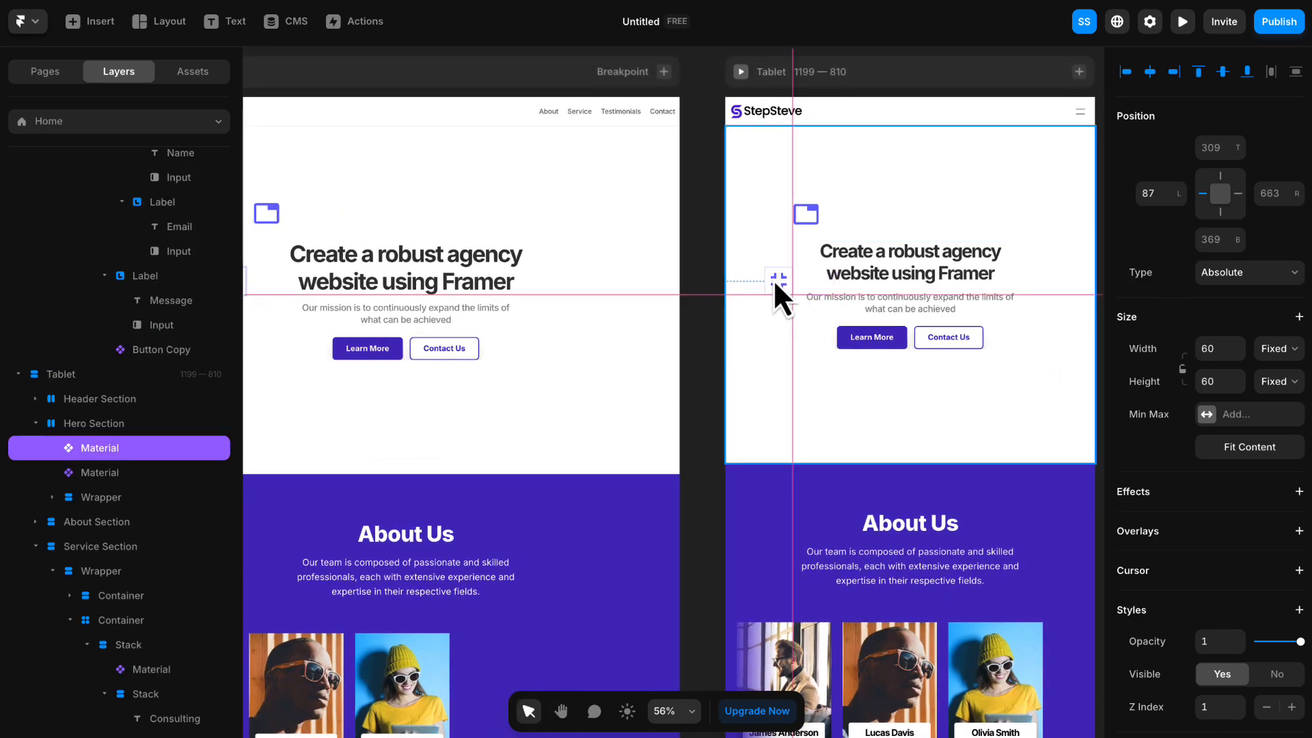
scroll(943, 375, left, 8)
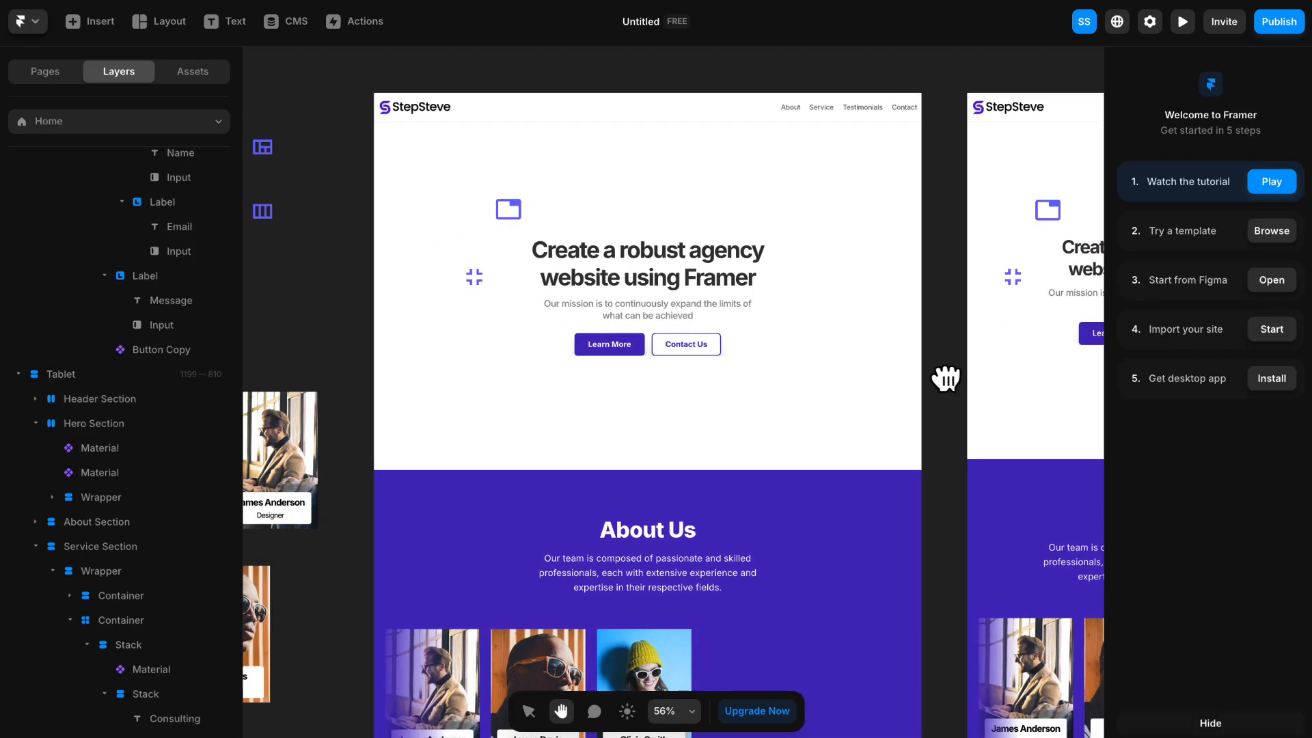
click(514, 278)
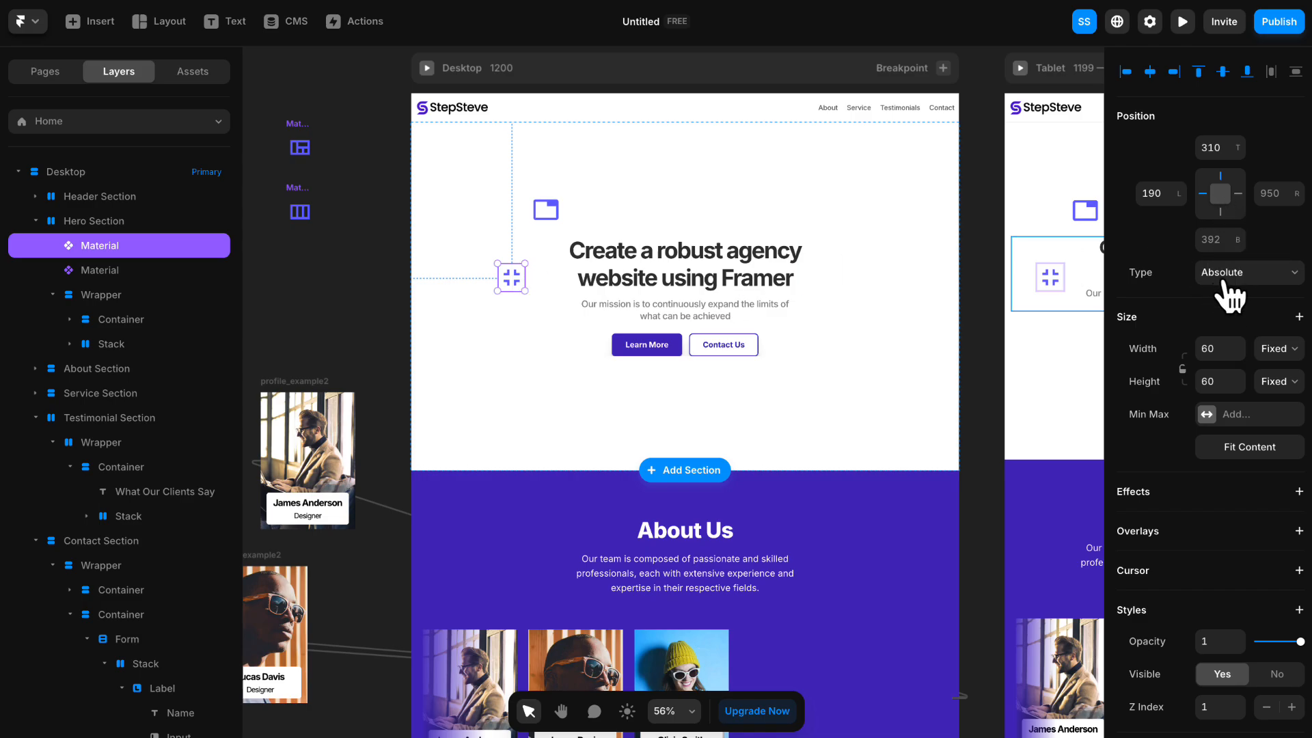
- Move the view quilt icon into the Desktop Hero Section and place it with Absolute positioning at the lower left of the hero text
drag(299, 147, 588, 437)
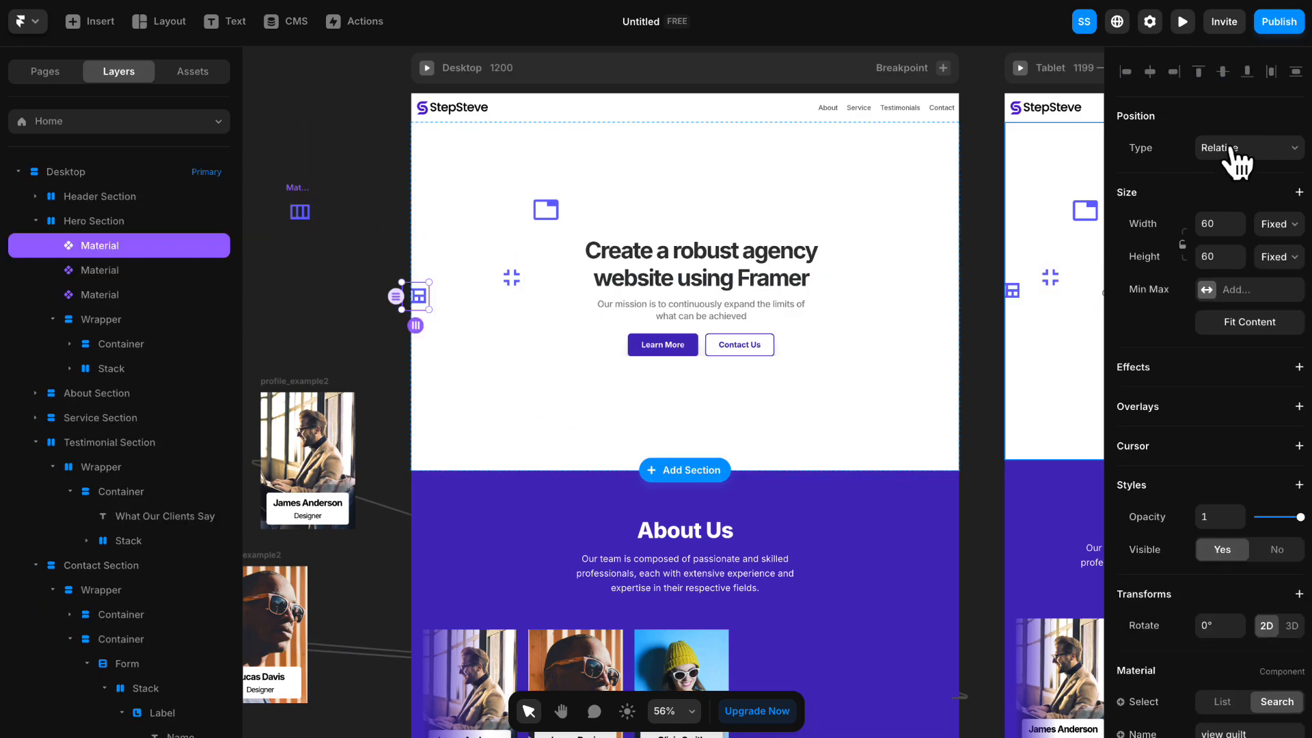
click(1237, 161)
click(1234, 164)
drag(545, 355, 545, 355)
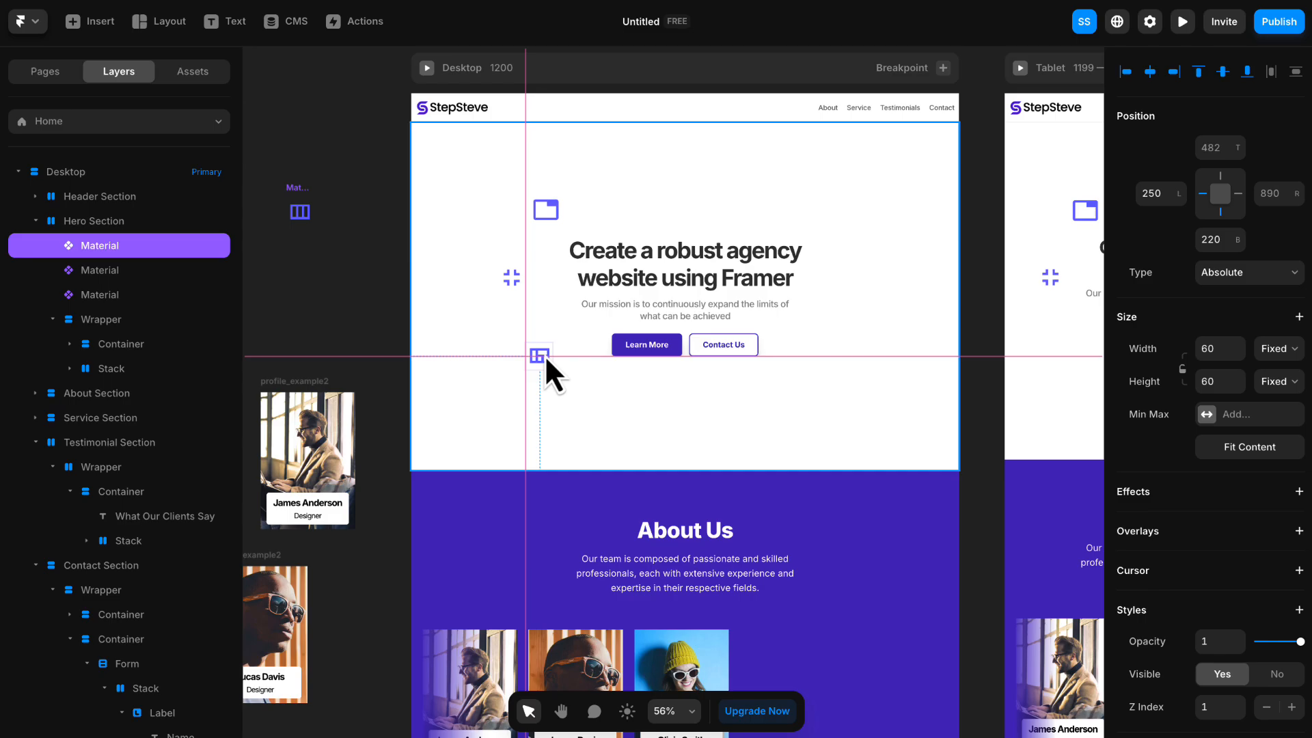
- On Tablet, place the view quilt icon beneath the tab icon at top 474 and left 147, pinned to all four sides
drag(974, 331, 598, 340)
drag(743, 345, 691, 352)
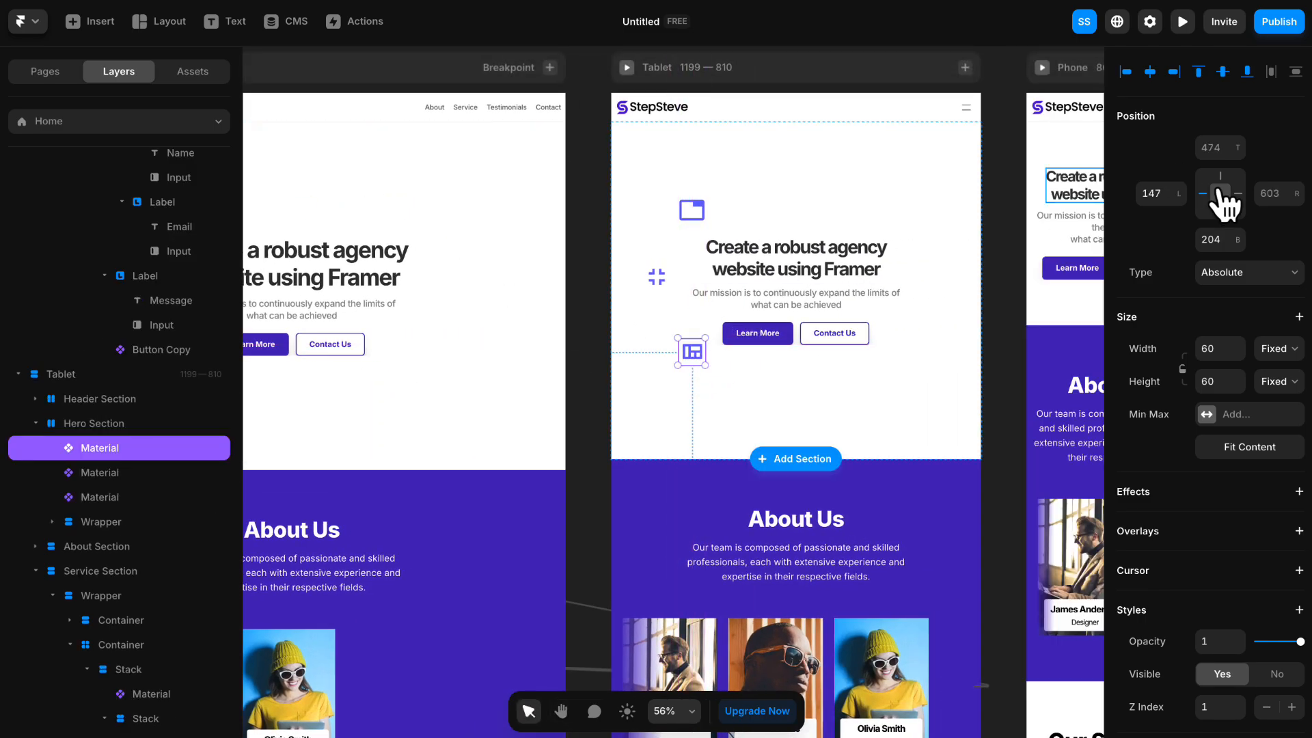
click(601, 273)
scroll(469, 376, left, 5)
click(460, 363)
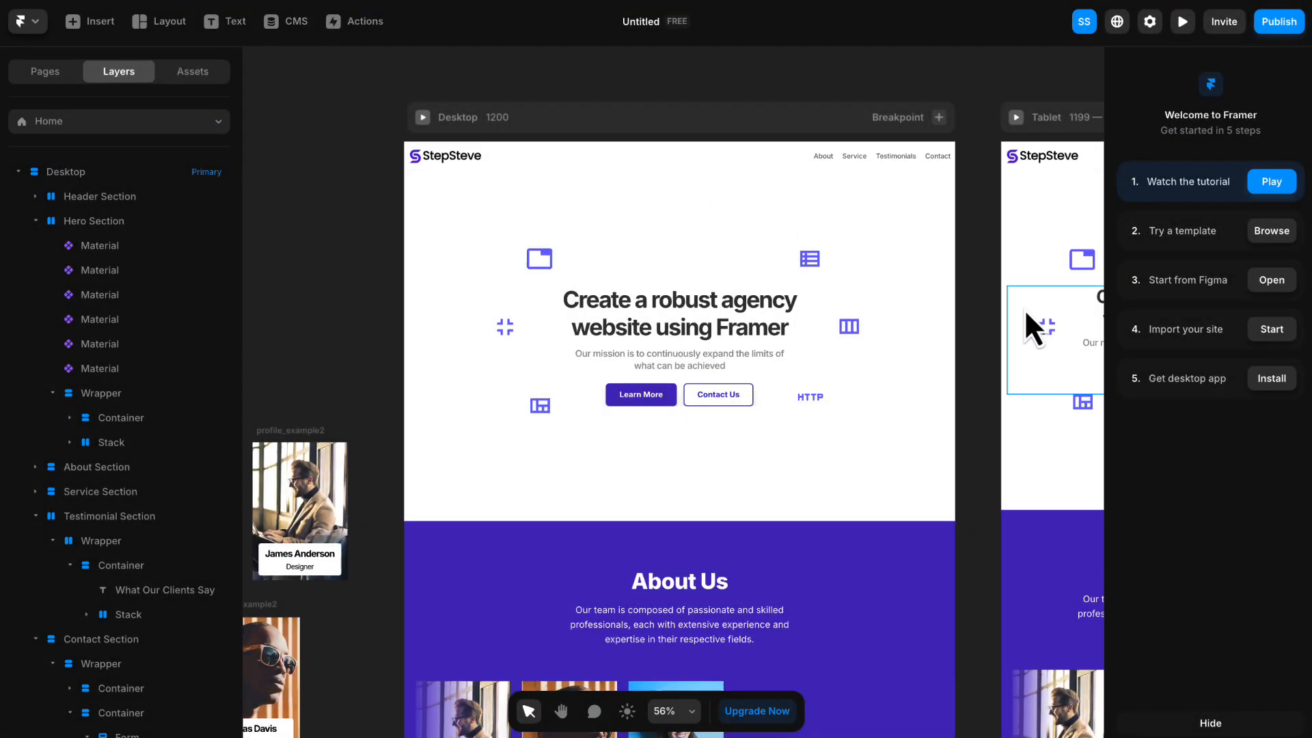
- Hide all six Material icons in the Phone breakpoint's Hero Section by setting Visible to No
scroll(1016, 305, down, 3)
drag(1015, 300, 514, 289)
scroll(894, 293, up, 3)
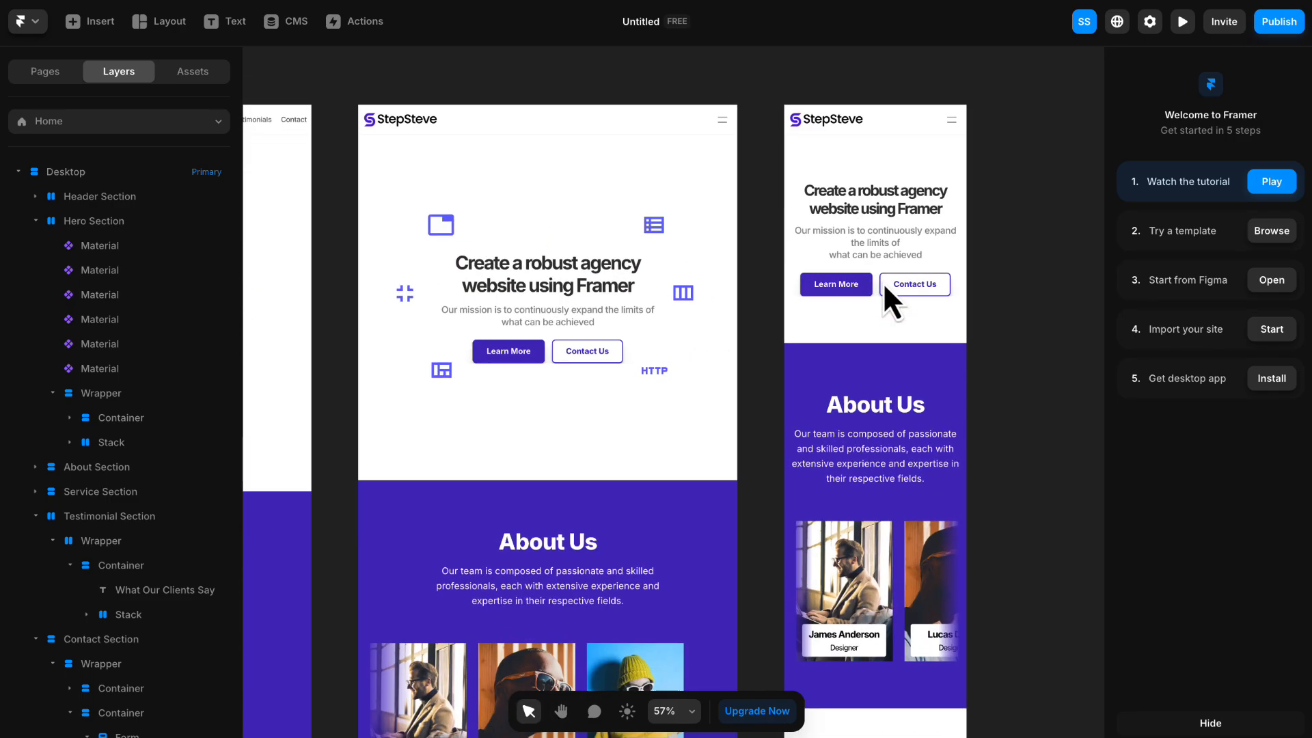
drag(987, 247, 994, 284)
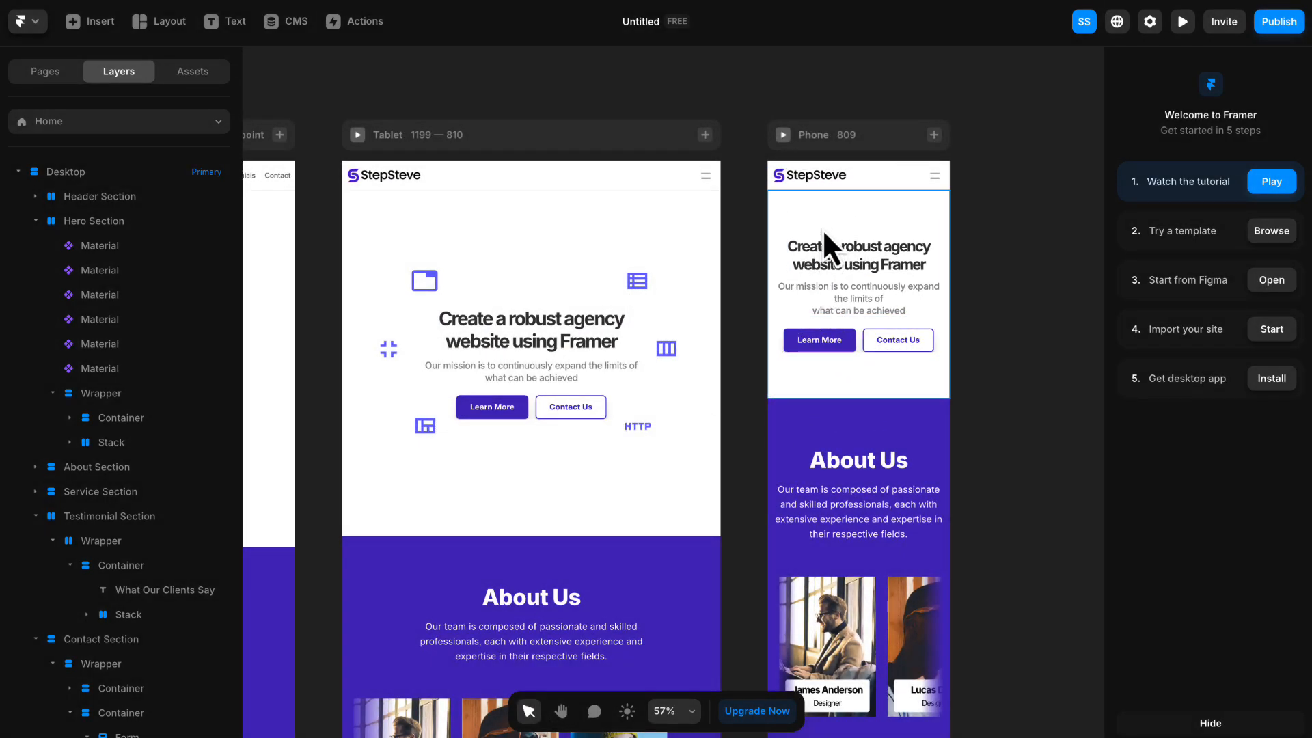
click(824, 218)
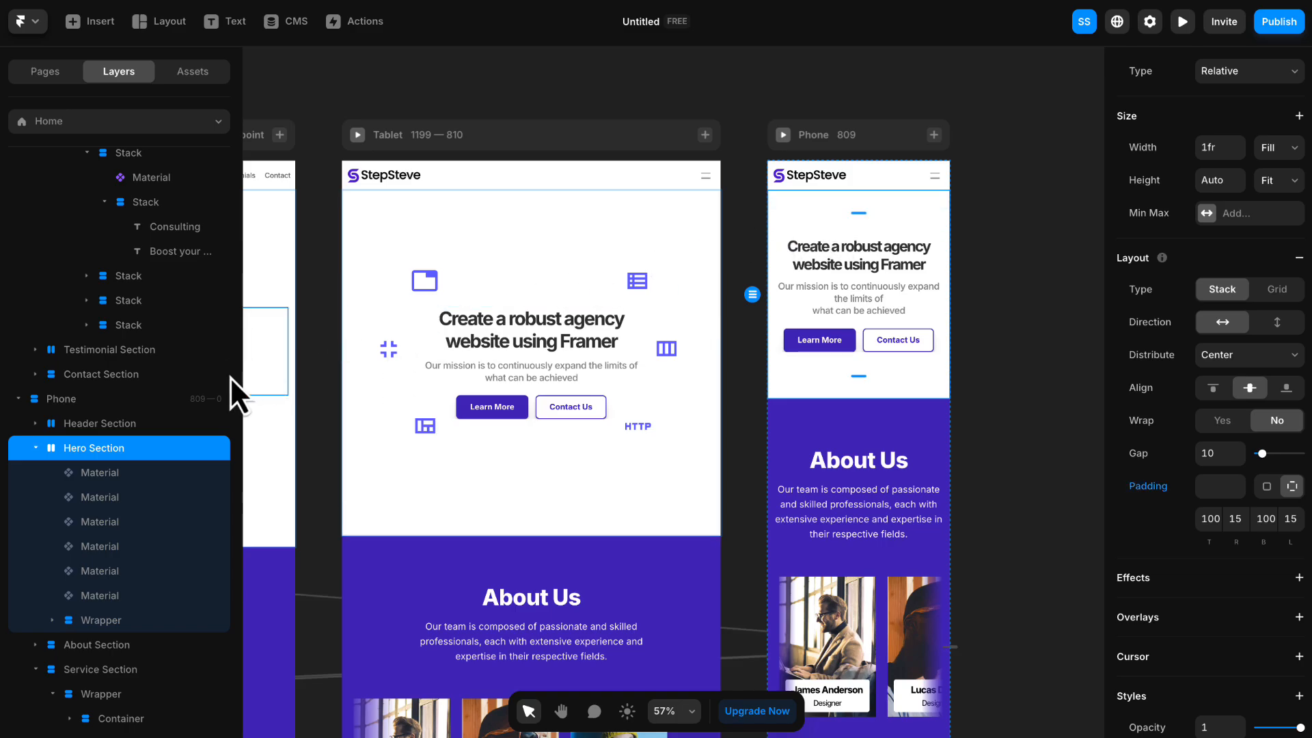
scroll(186, 389, down, 3)
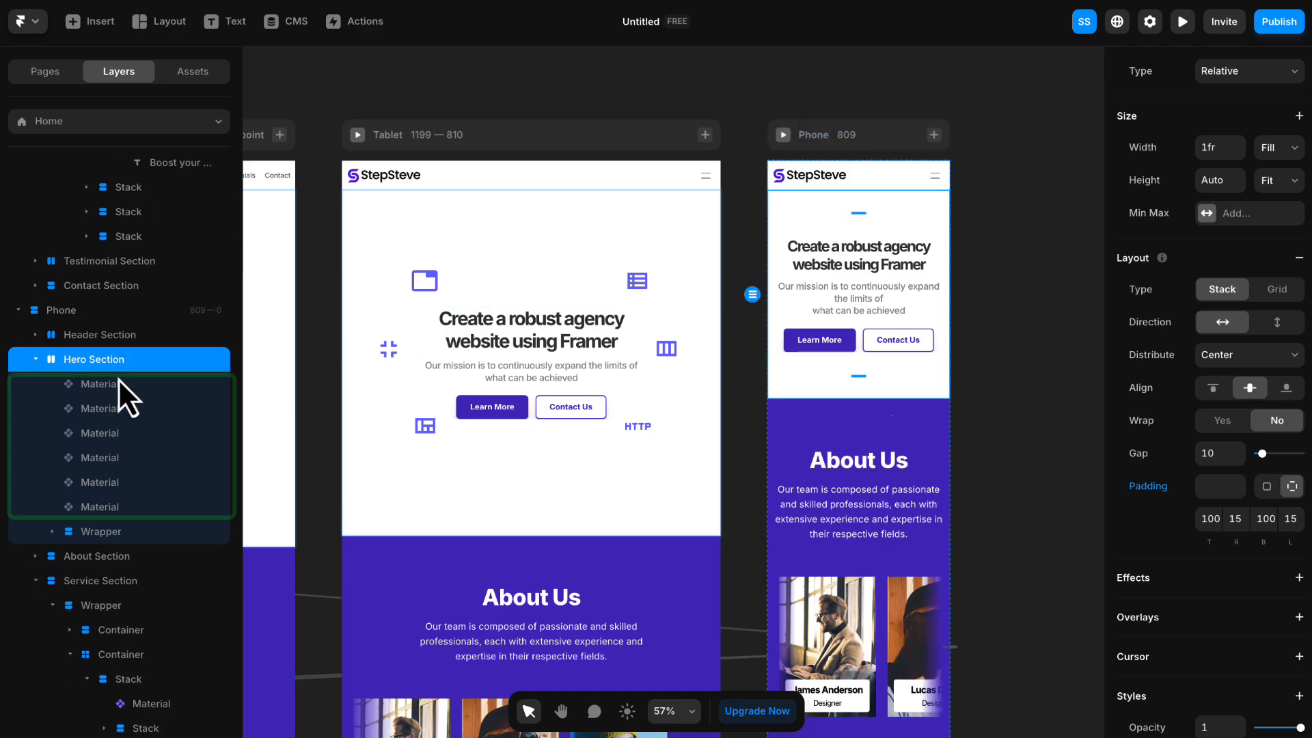
click(105, 383)
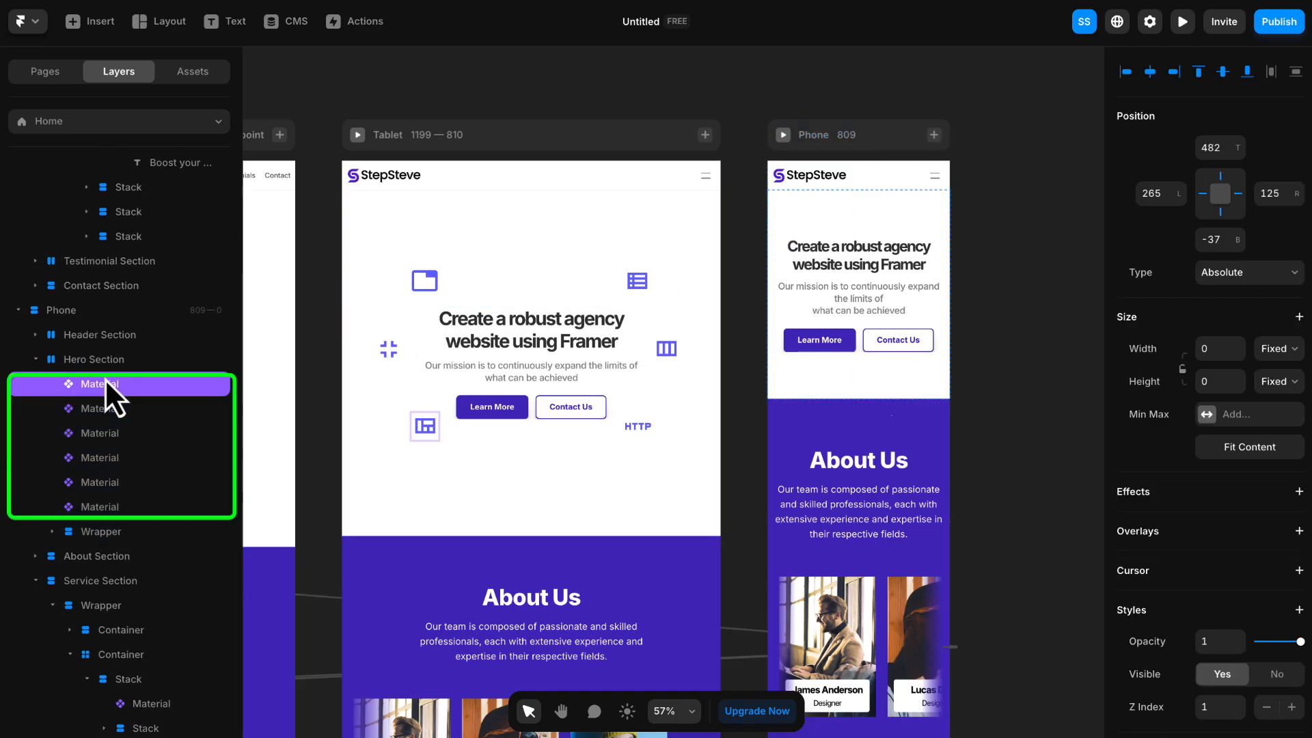
shift+click(104, 508)
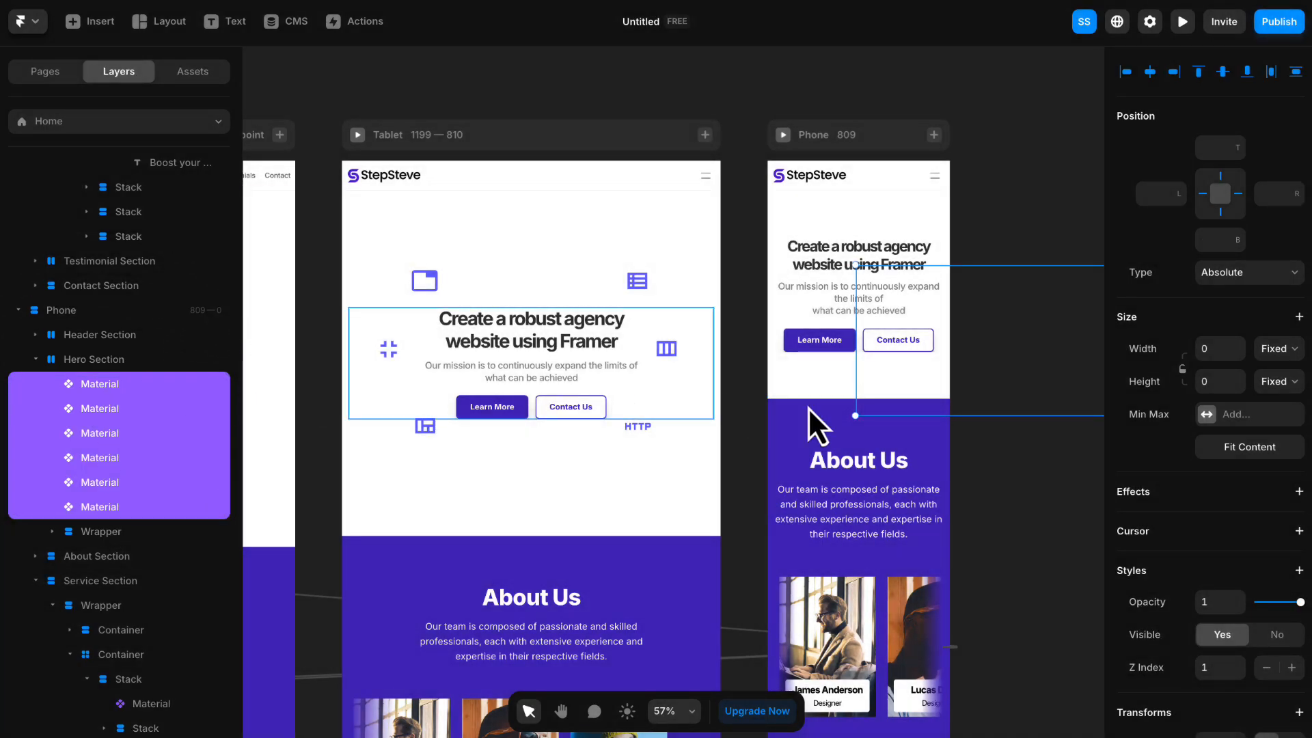
scroll(1175, 499, down, 5)
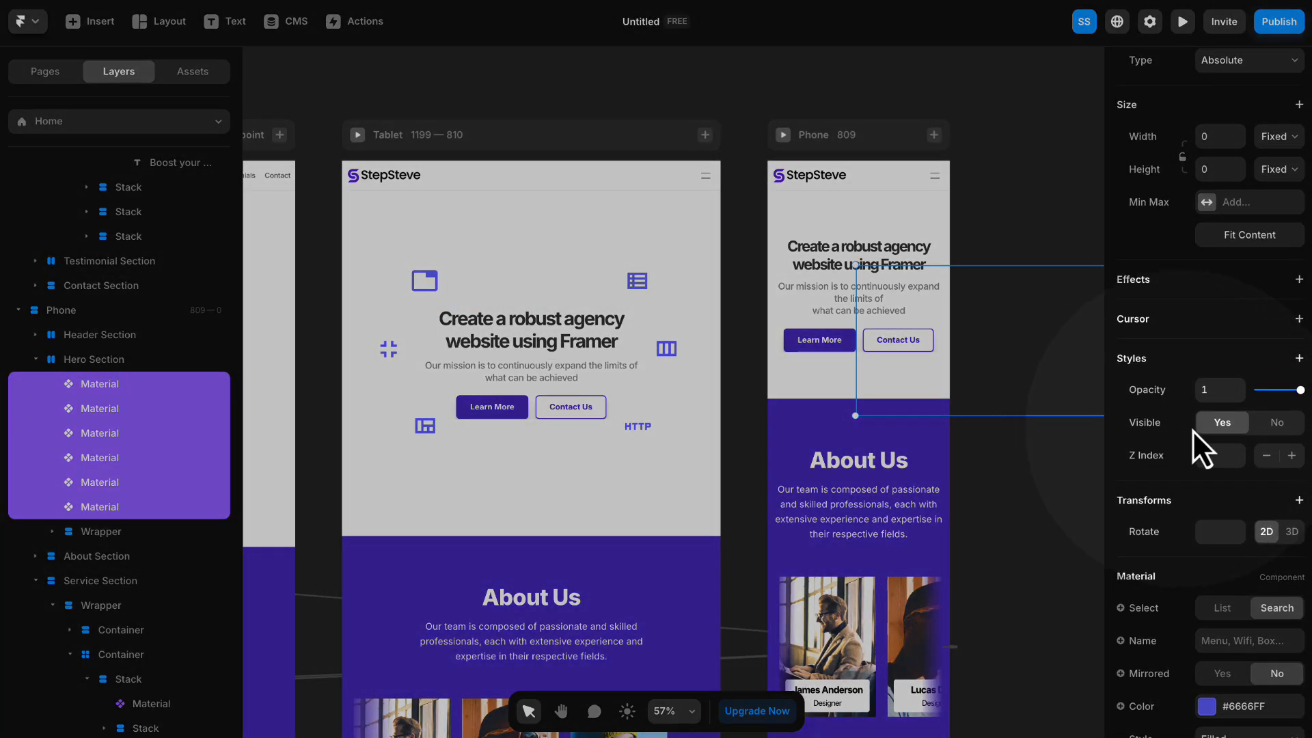
click(1278, 424)
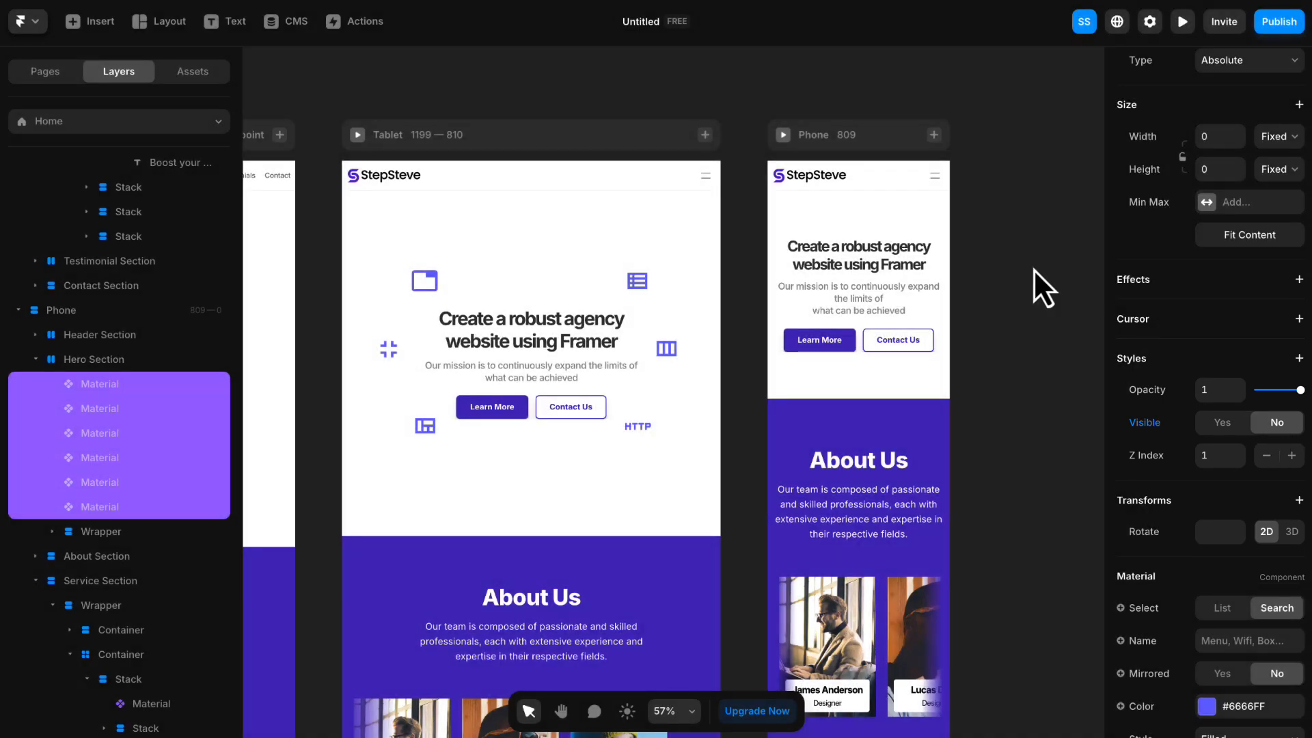
click(736, 98)
- Add a Loop effect to the tab icon in the Desktop Hero Section
key(space)
drag(526, 108, 718, 82)
key(space)
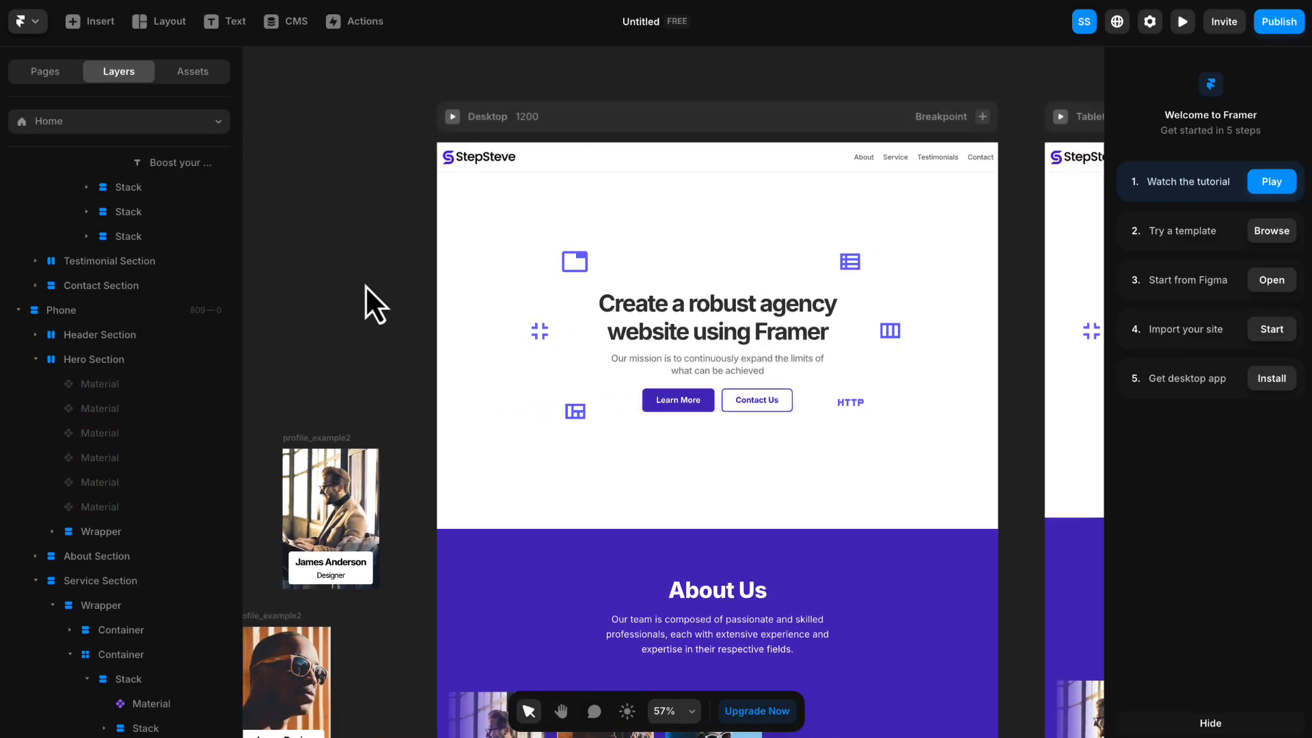
key(space)
drag(372, 301, 354, 270)
click(542, 222)
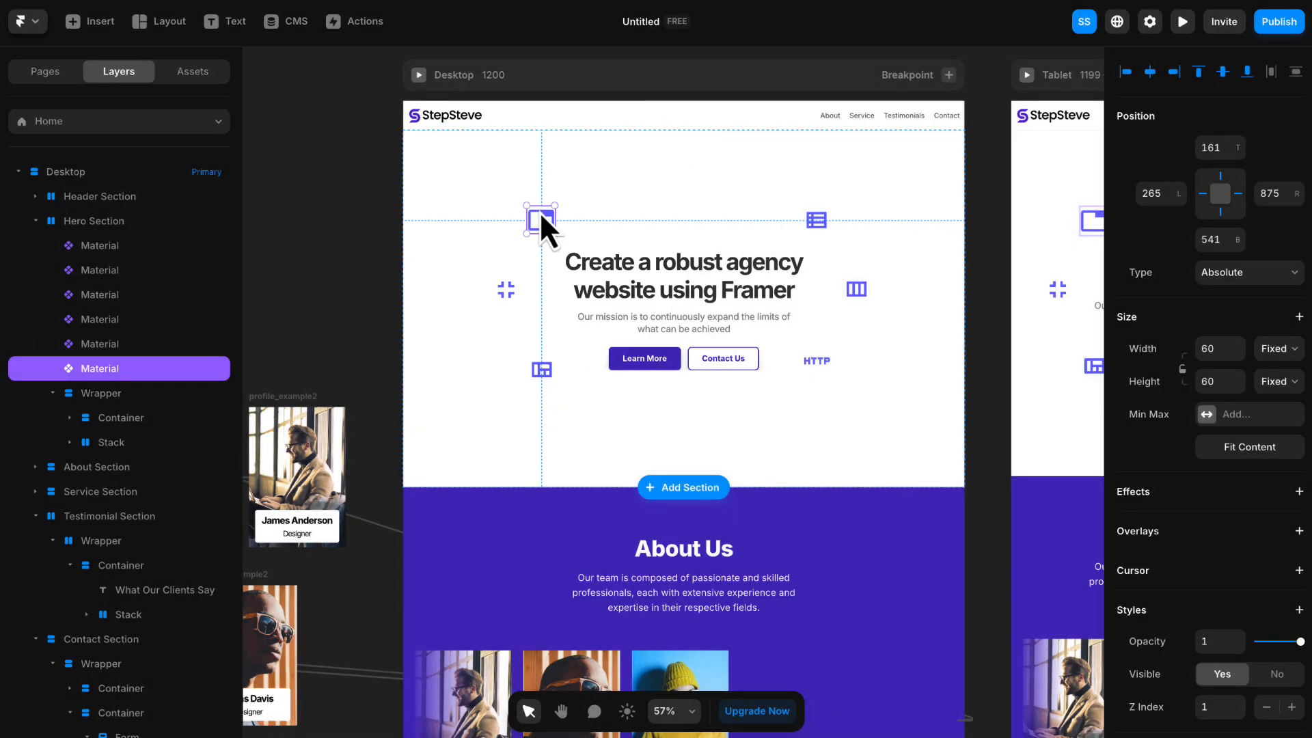
scroll(1161, 298, down, 2)
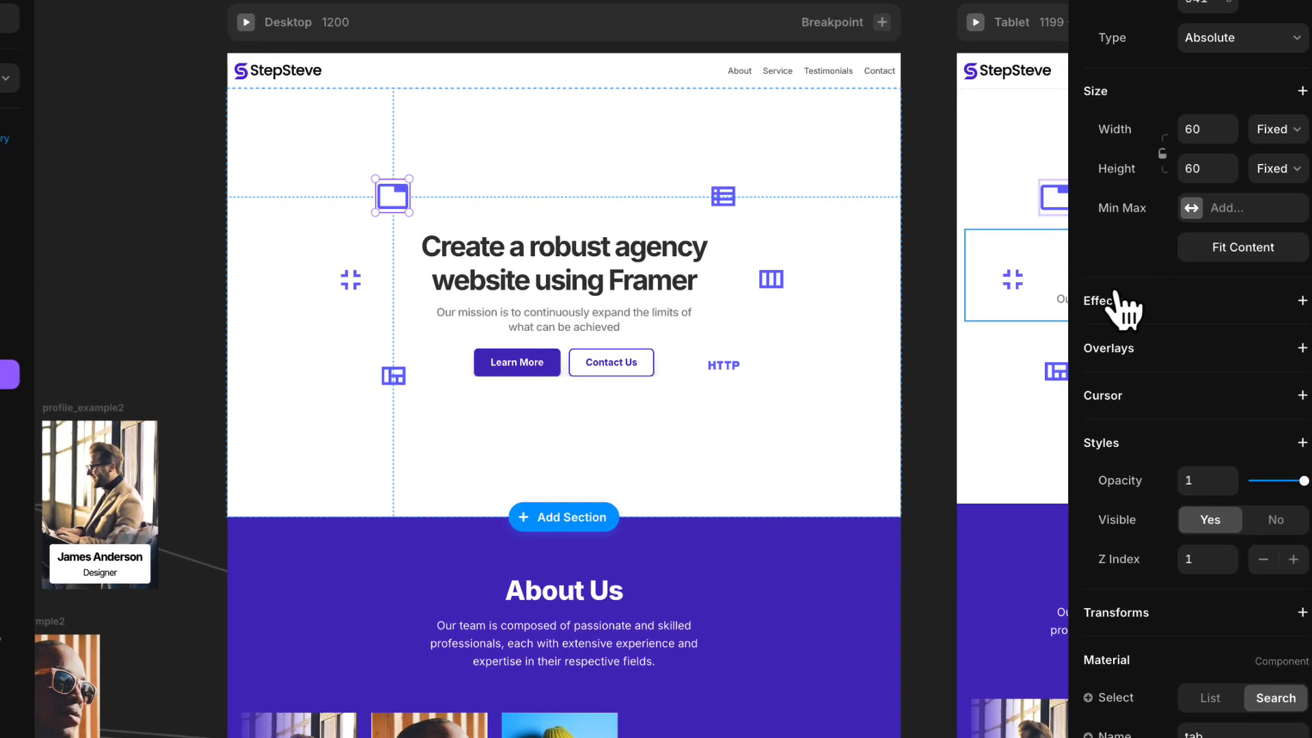
click(1302, 300)
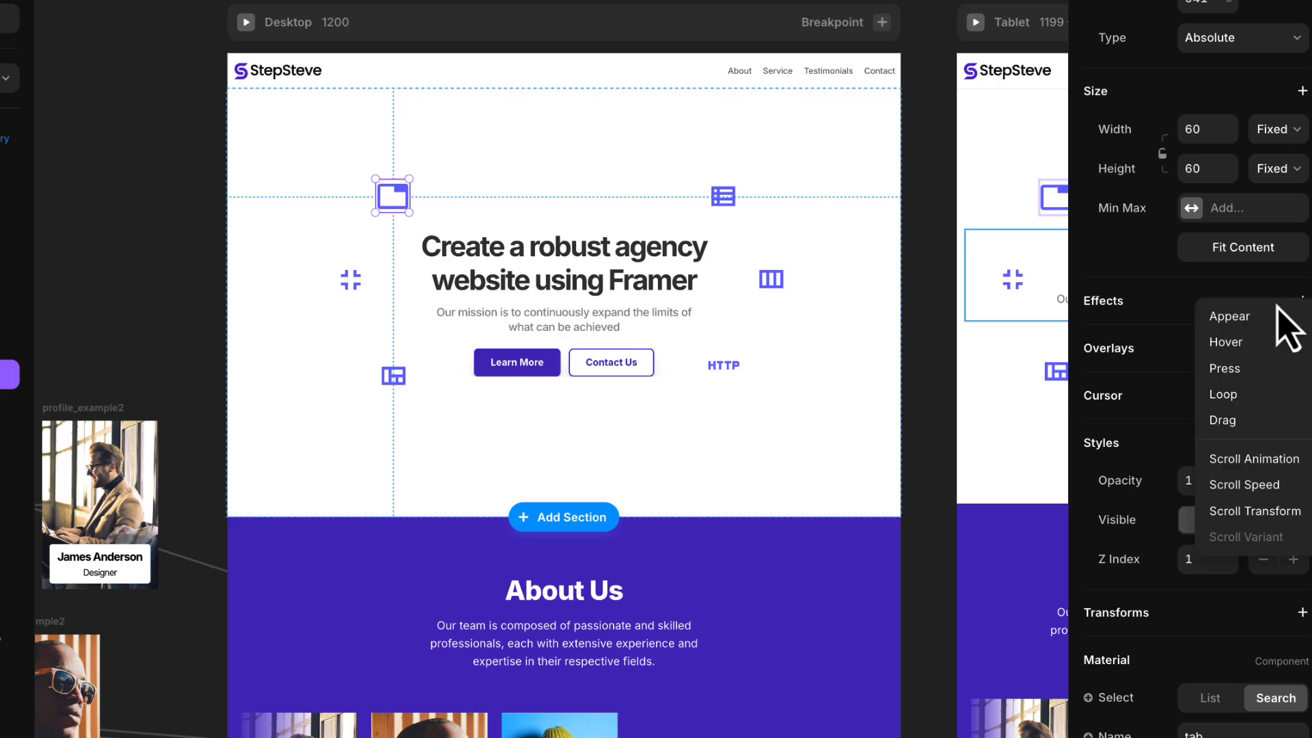
click(1250, 396)
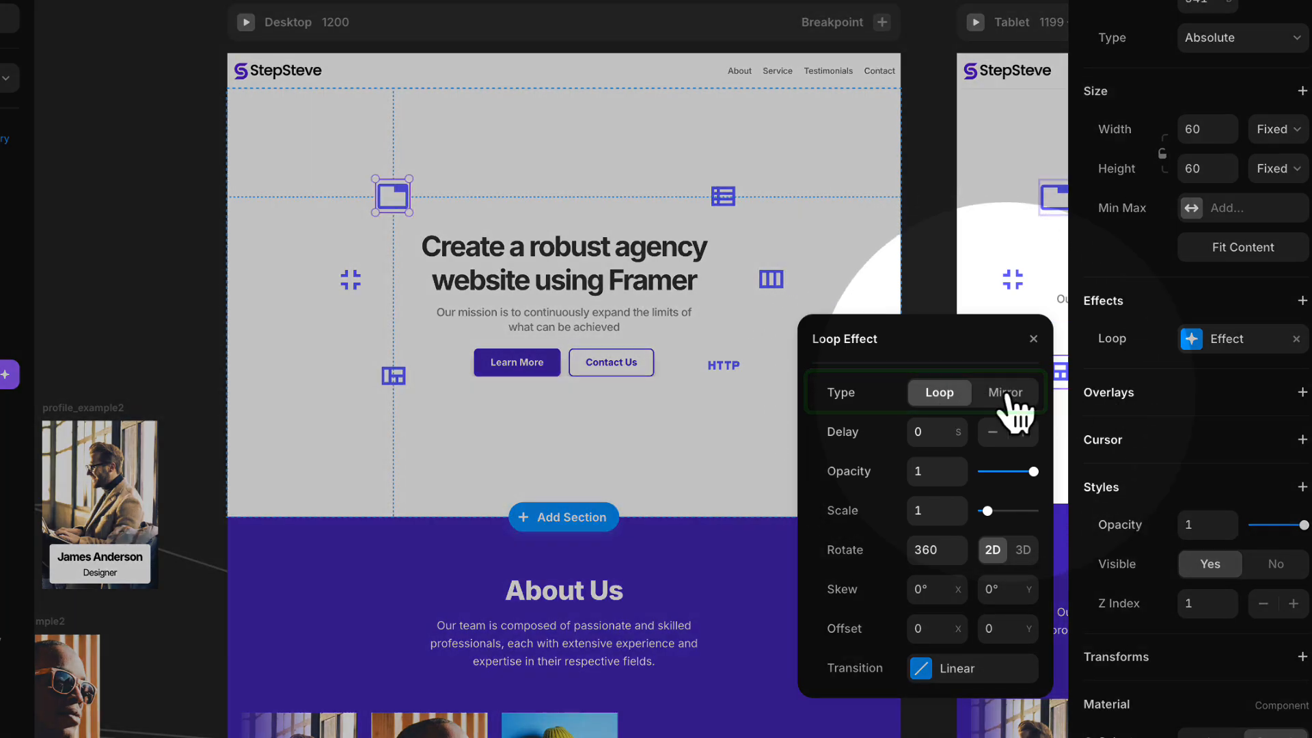
- Keep the tab icon's Loop effect on type Loop and set its Linear transition time to 4 s
click(1006, 397)
click(935, 395)
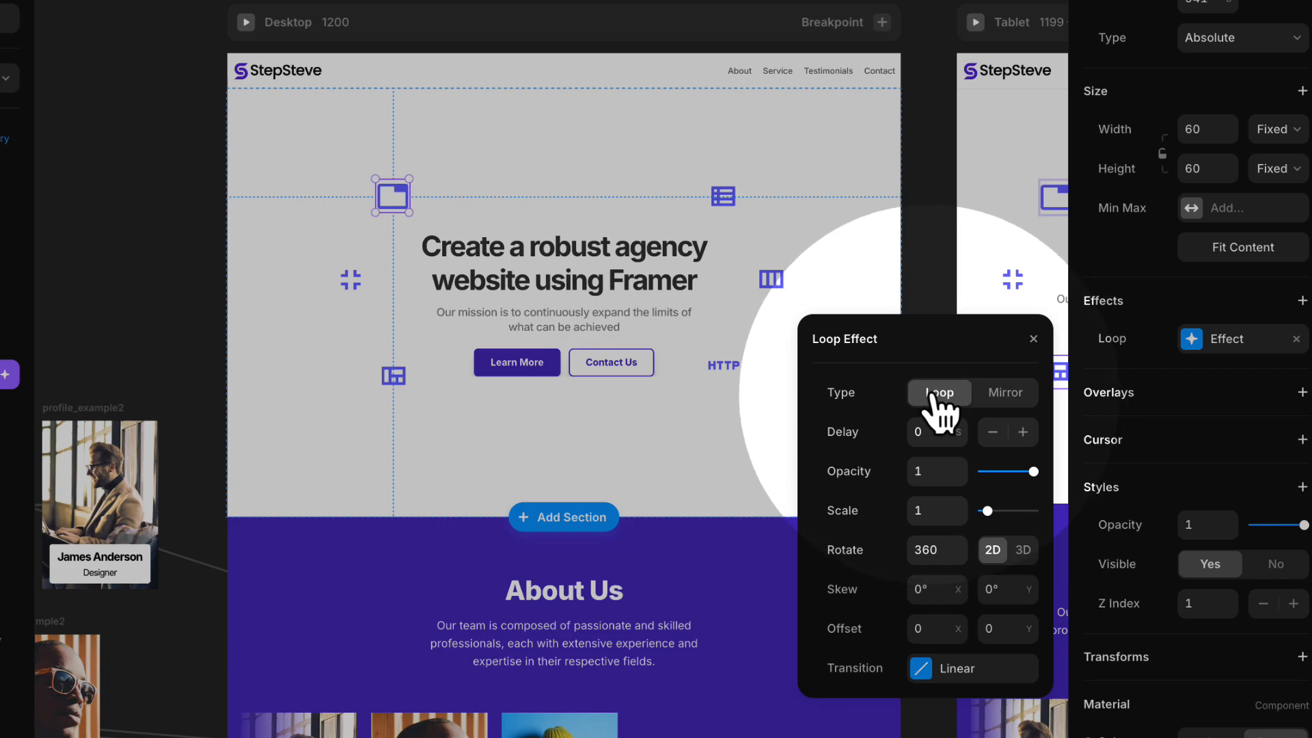
click(1004, 395)
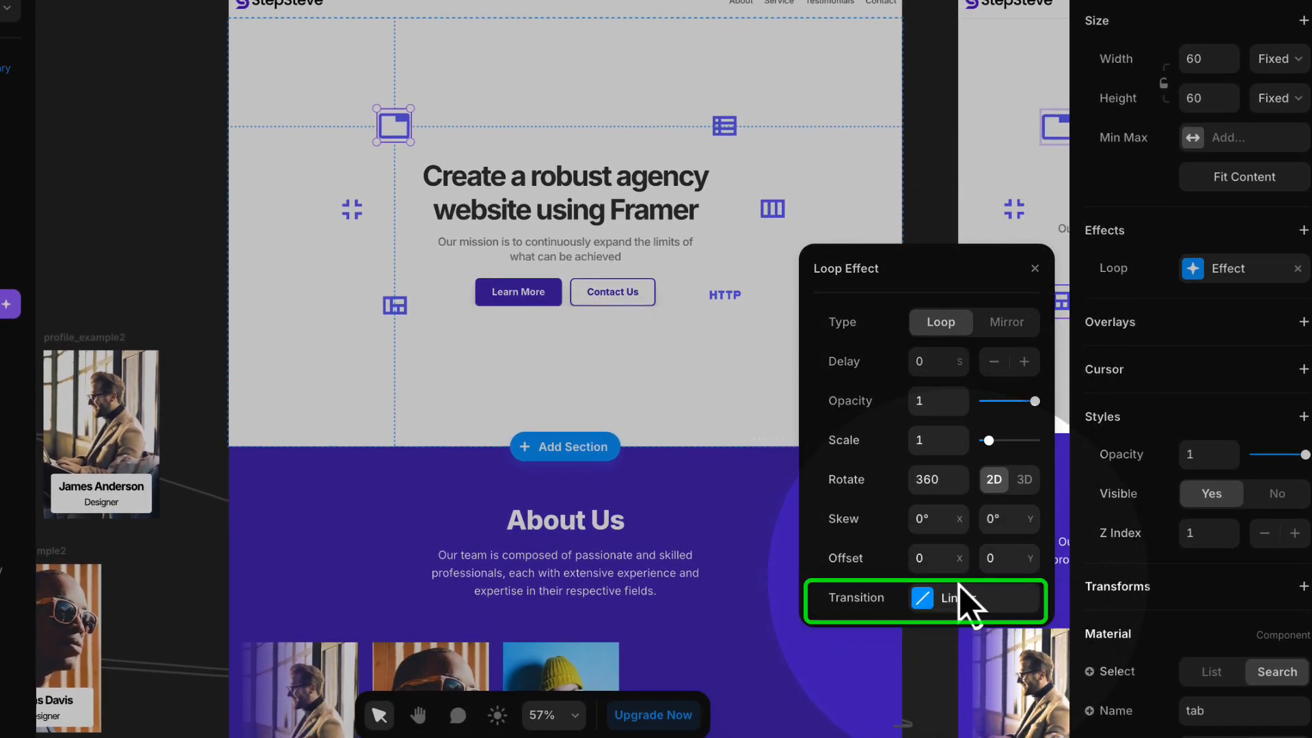
click(965, 603)
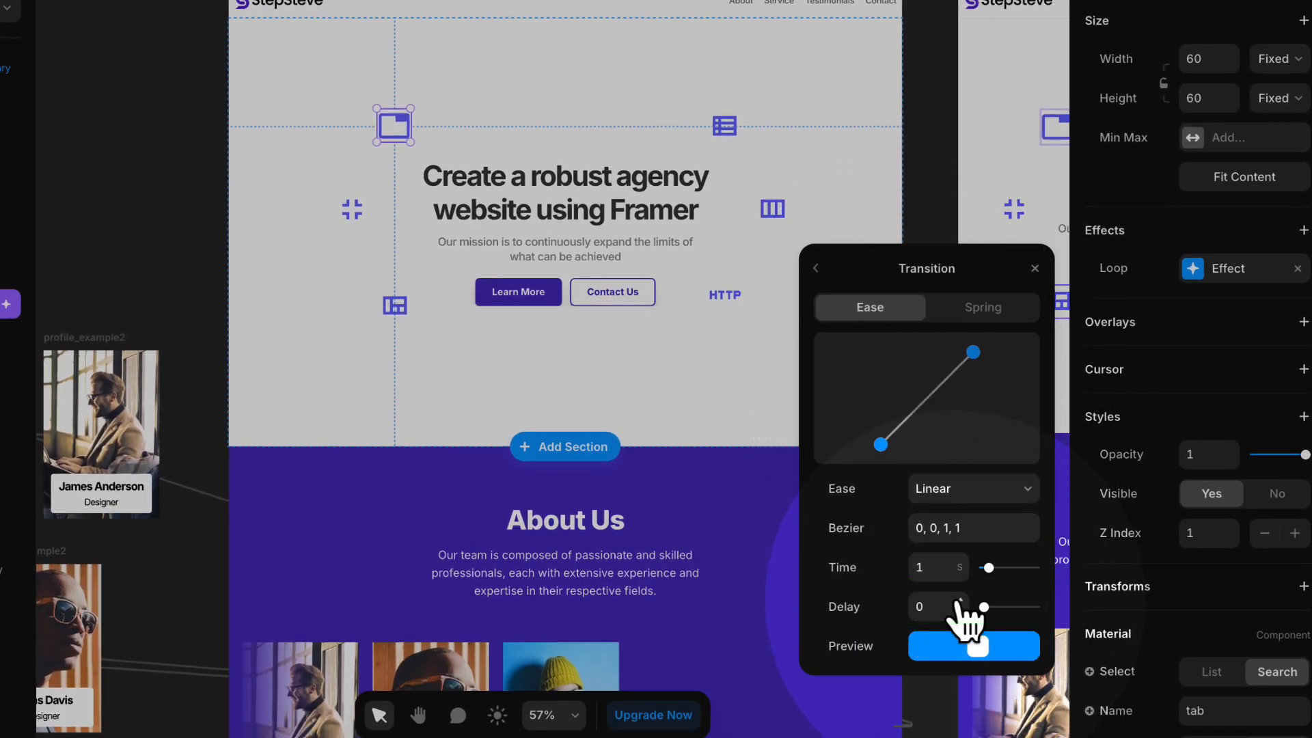
click(931, 567)
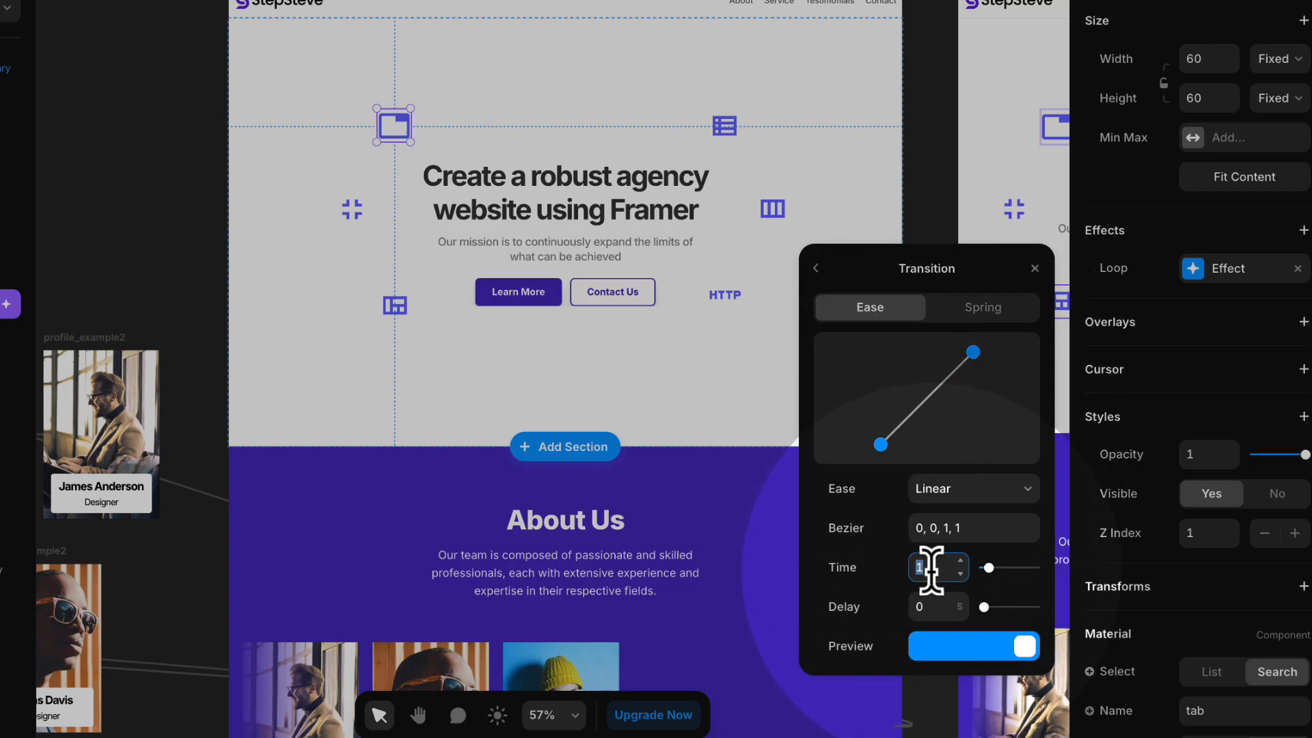
text(4)
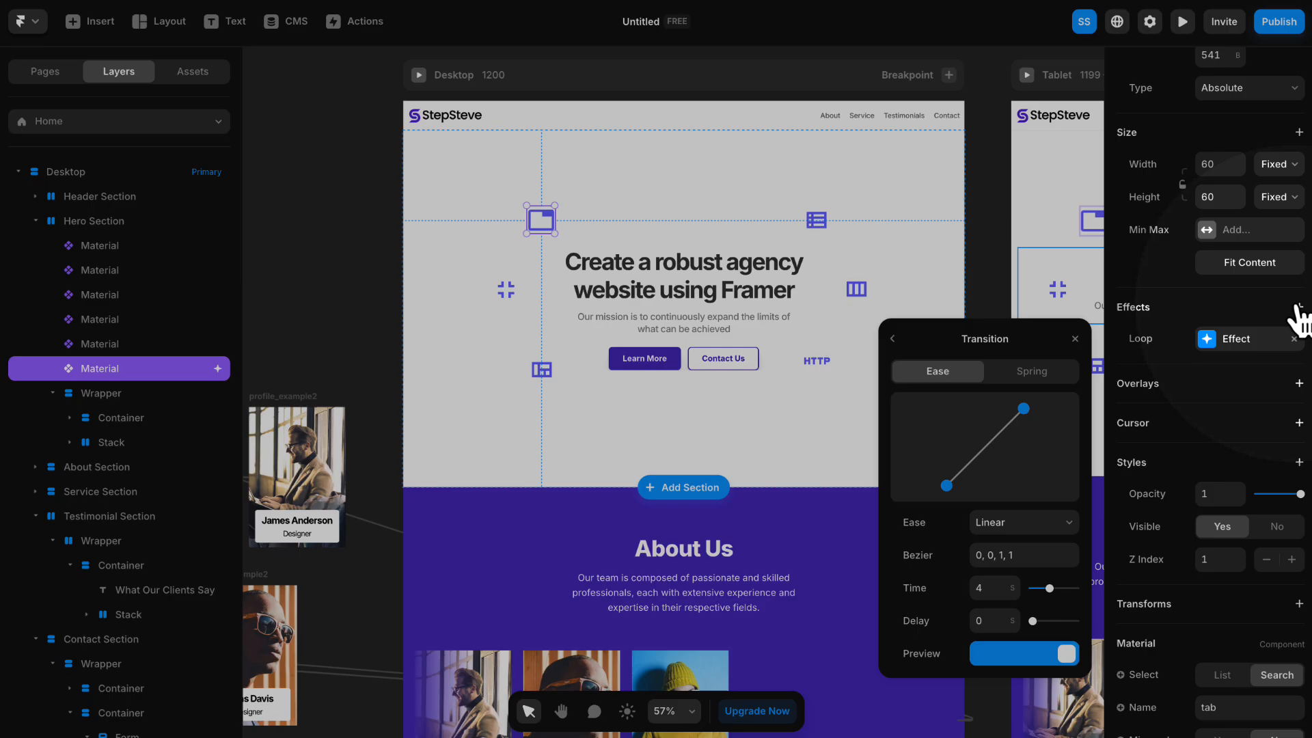
- Add a Hover effect to the tab icon with its scale set to 2
click(1300, 307)
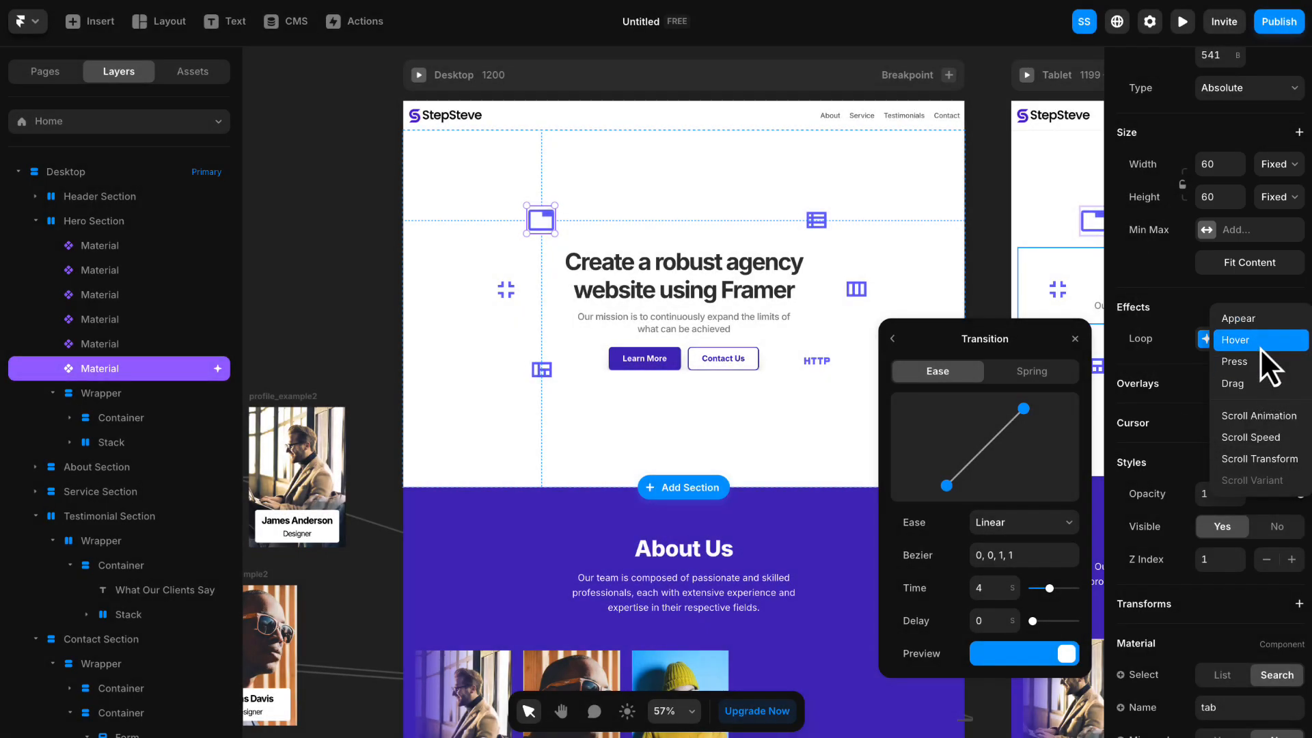
click(1260, 347)
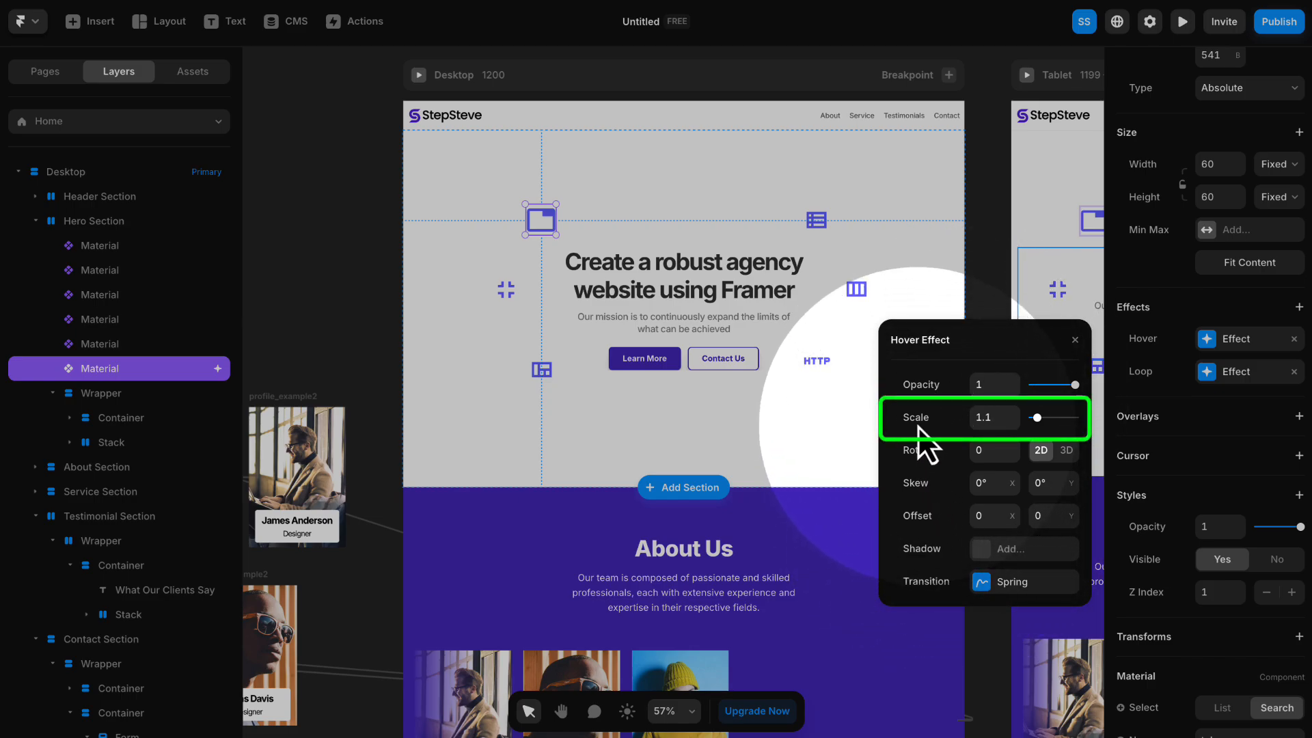
click(994, 418)
text(2)
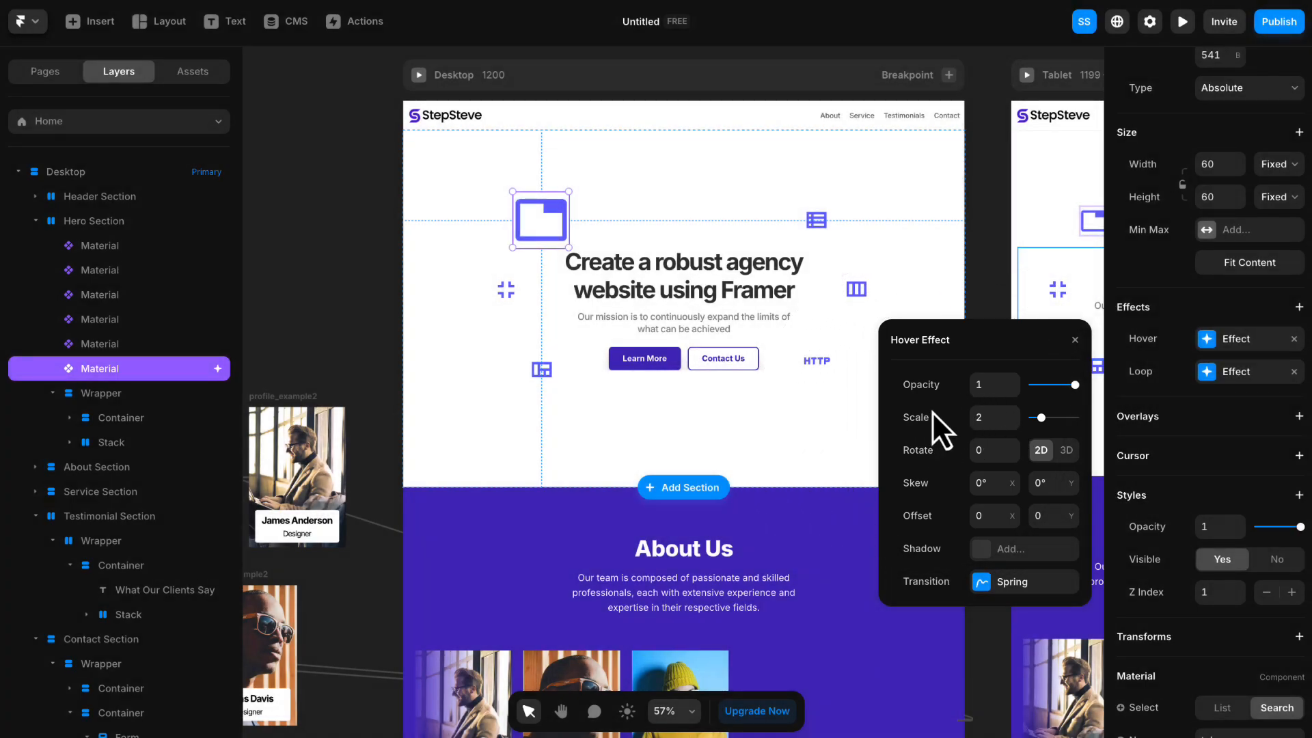
click(1076, 341)
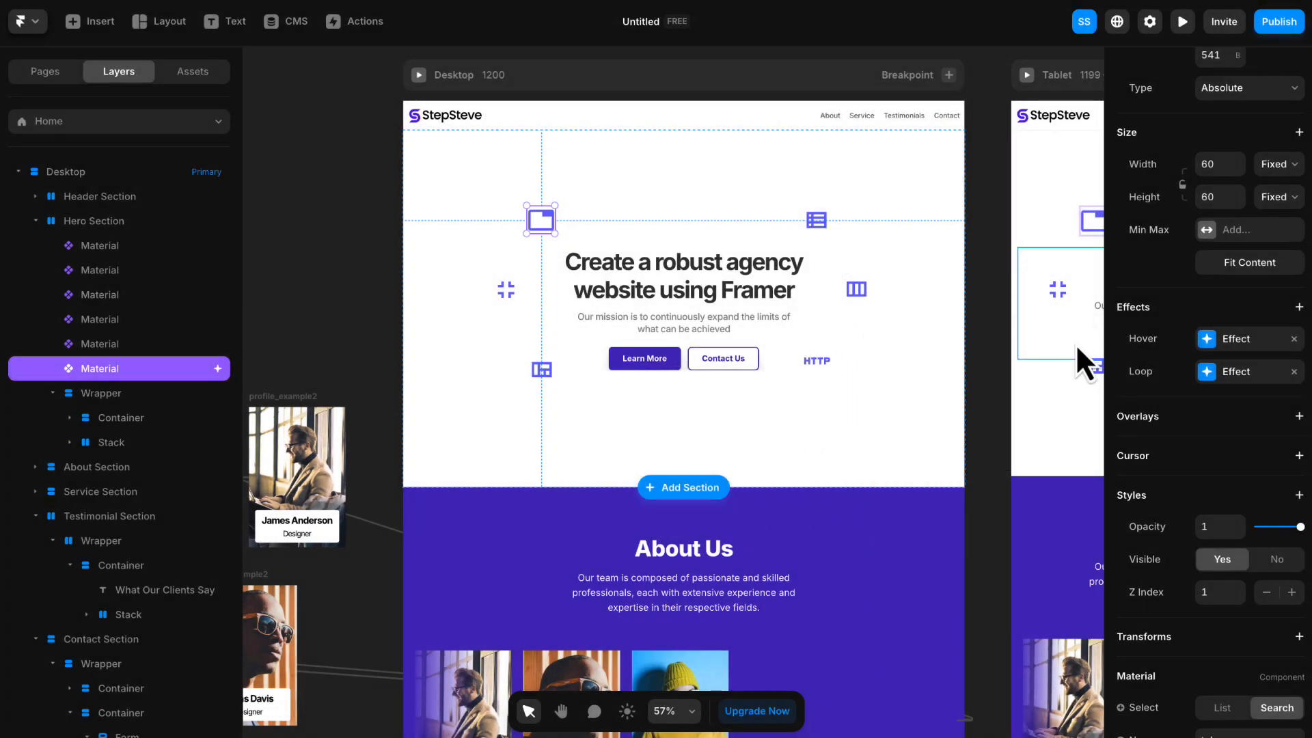
- Copy the tab icon's effects and paste them onto the other five Material icons in the Desktop Hero Section
right_click(540, 215)
mouse_move(623, 357)
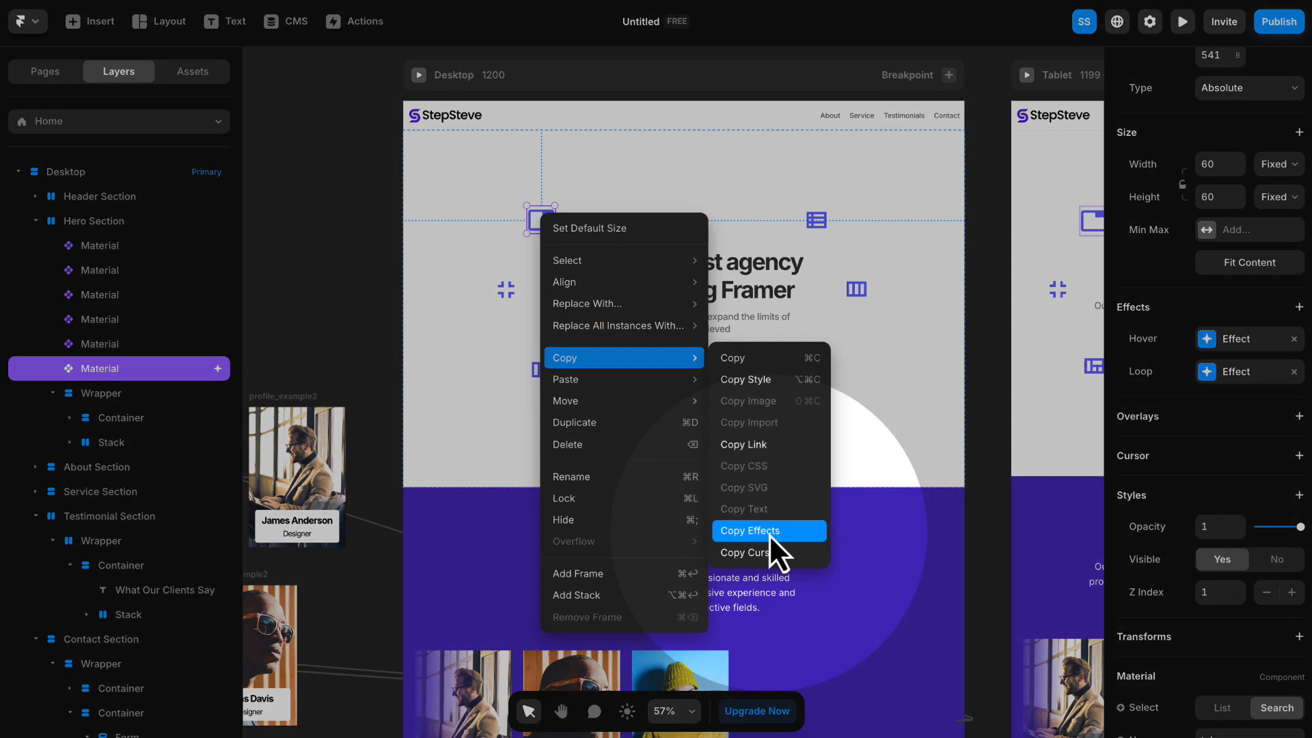
click(770, 532)
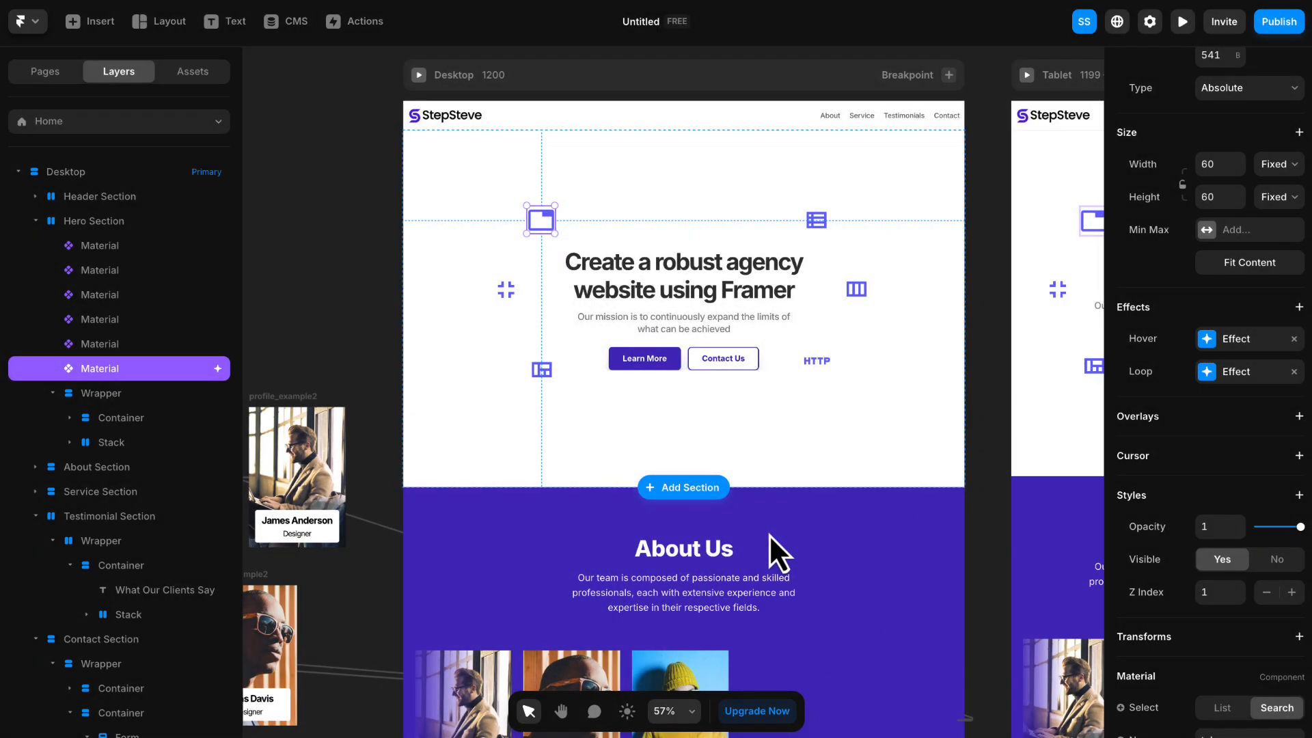
click(514, 299)
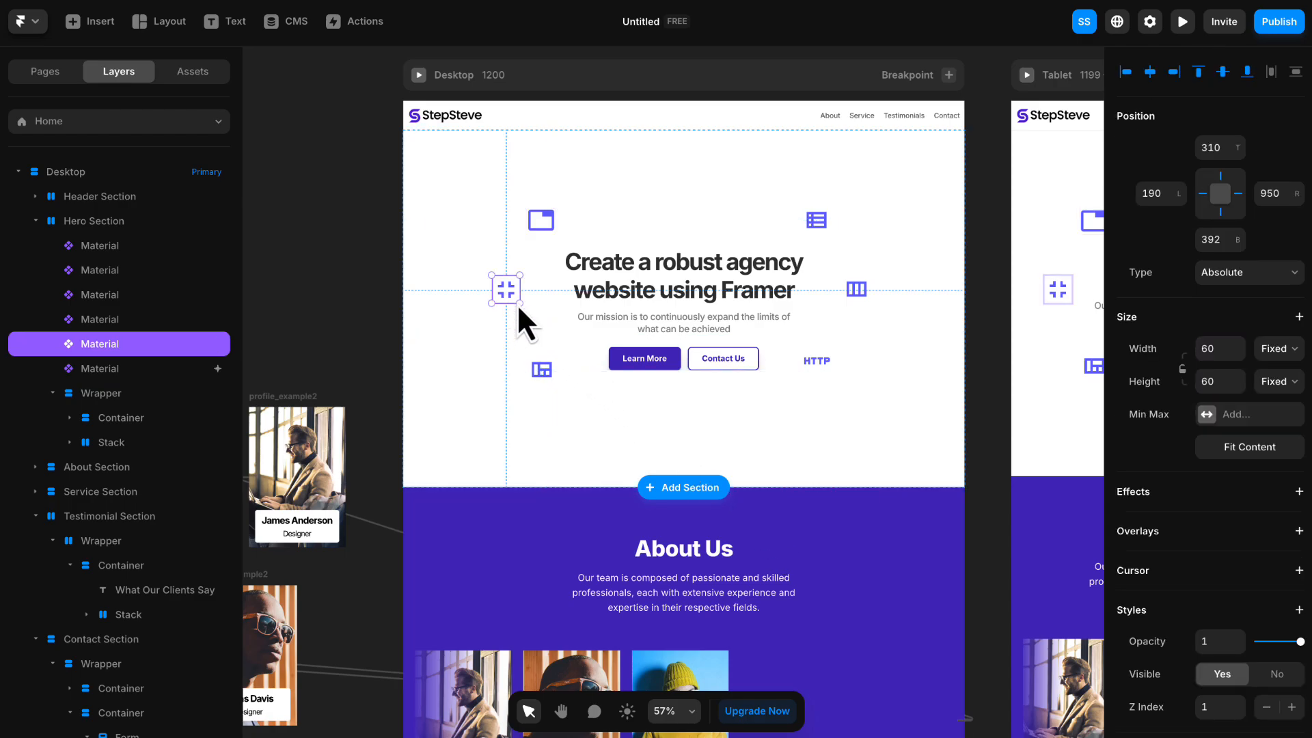
shift+click(542, 378)
shift+click(812, 362)
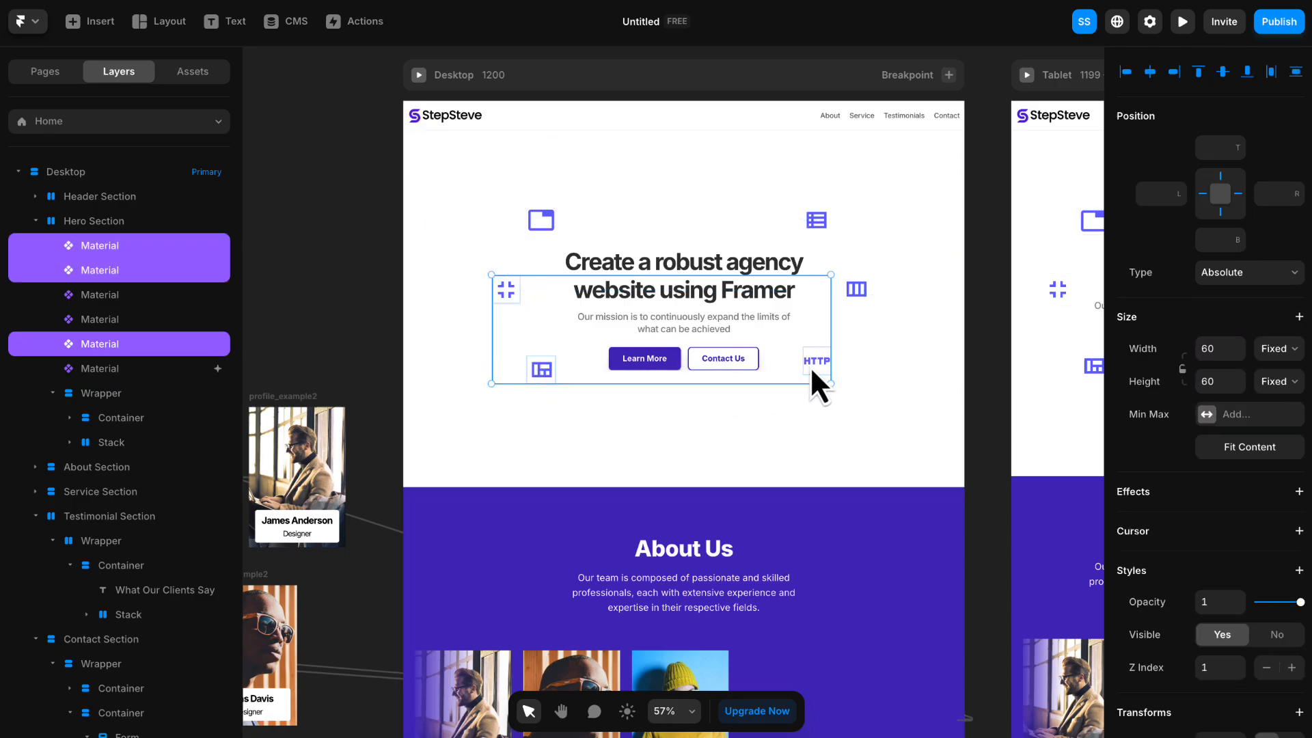
shift+click(854, 292)
shift+click(815, 224)
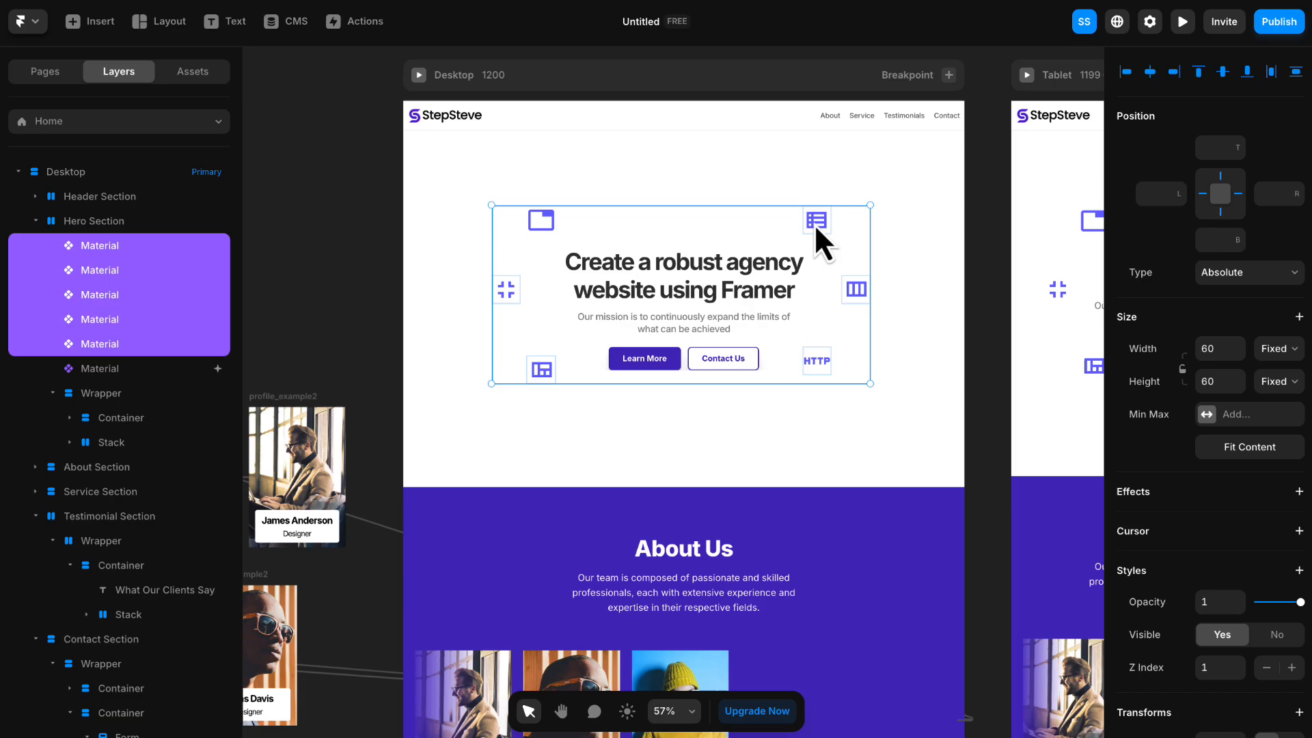
right_click(818, 224)
mouse_move(861, 314)
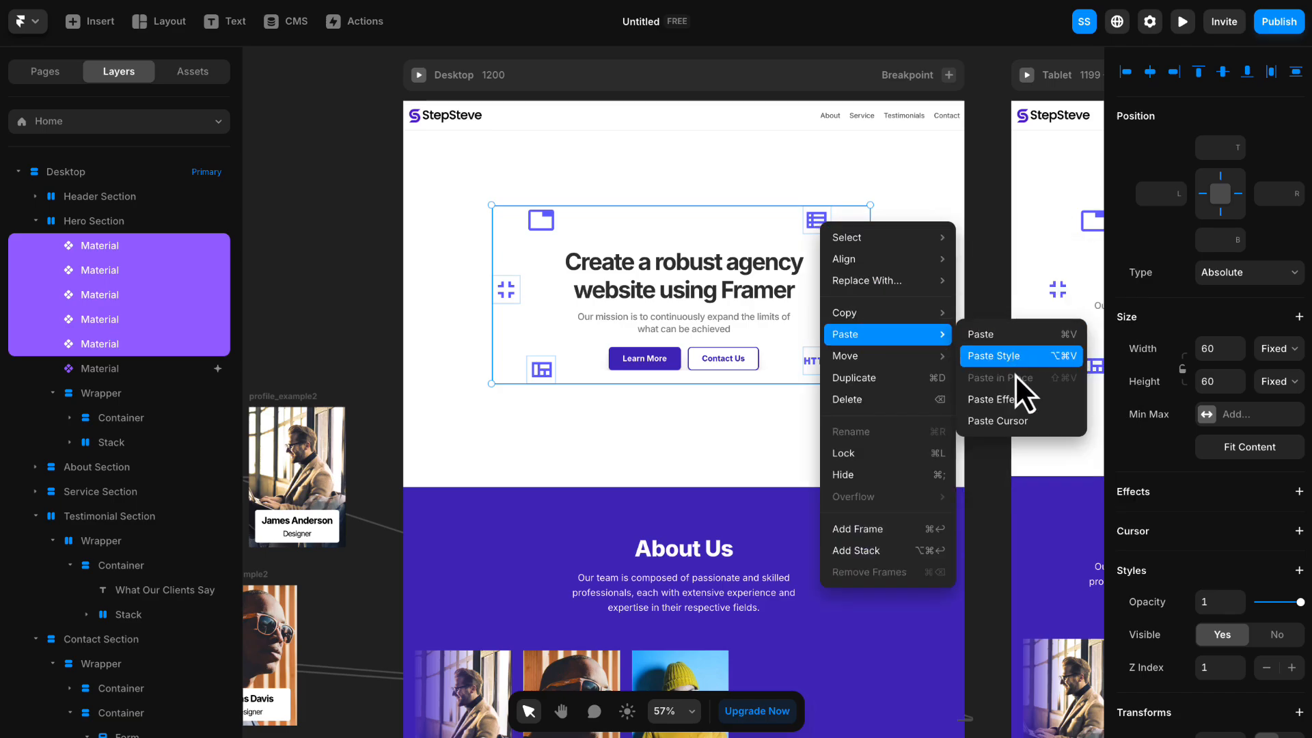
click(1019, 400)
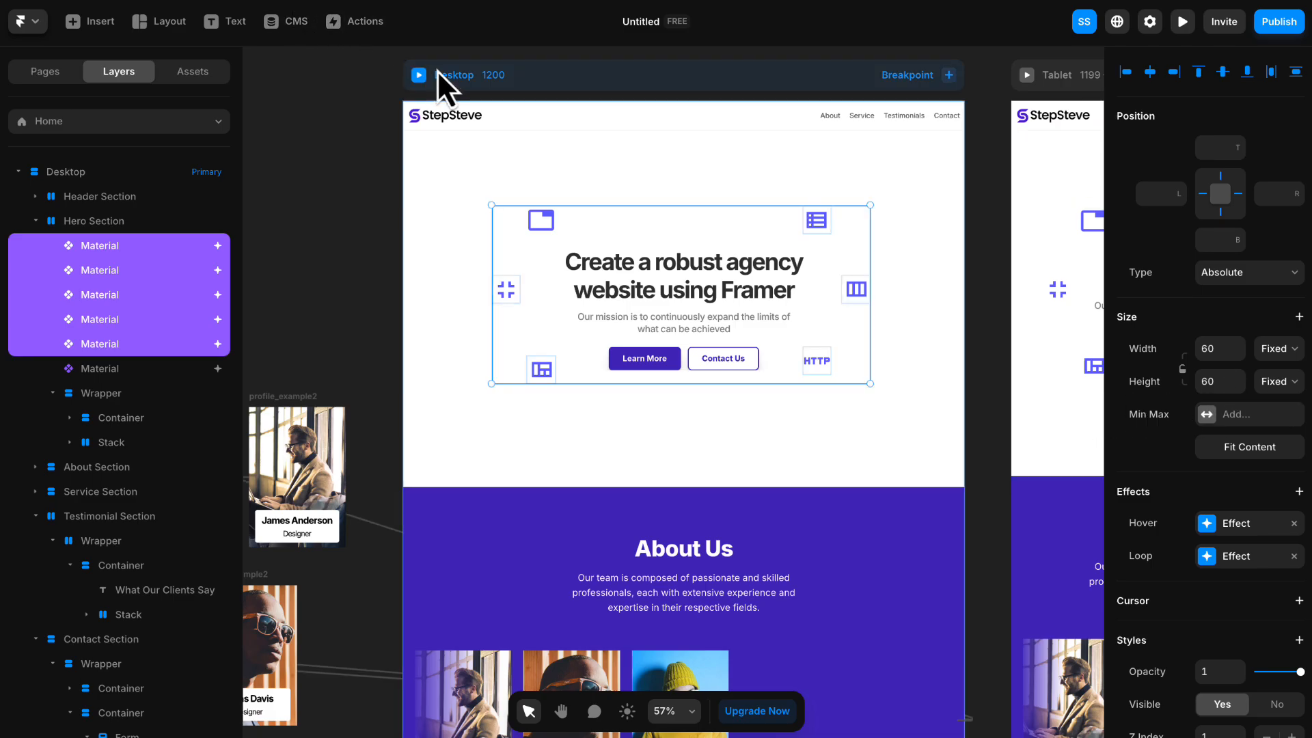
- Preview the page's icon animations at desktop width and at a tablet width of 1000, and return to the canvas
click(1184, 21)
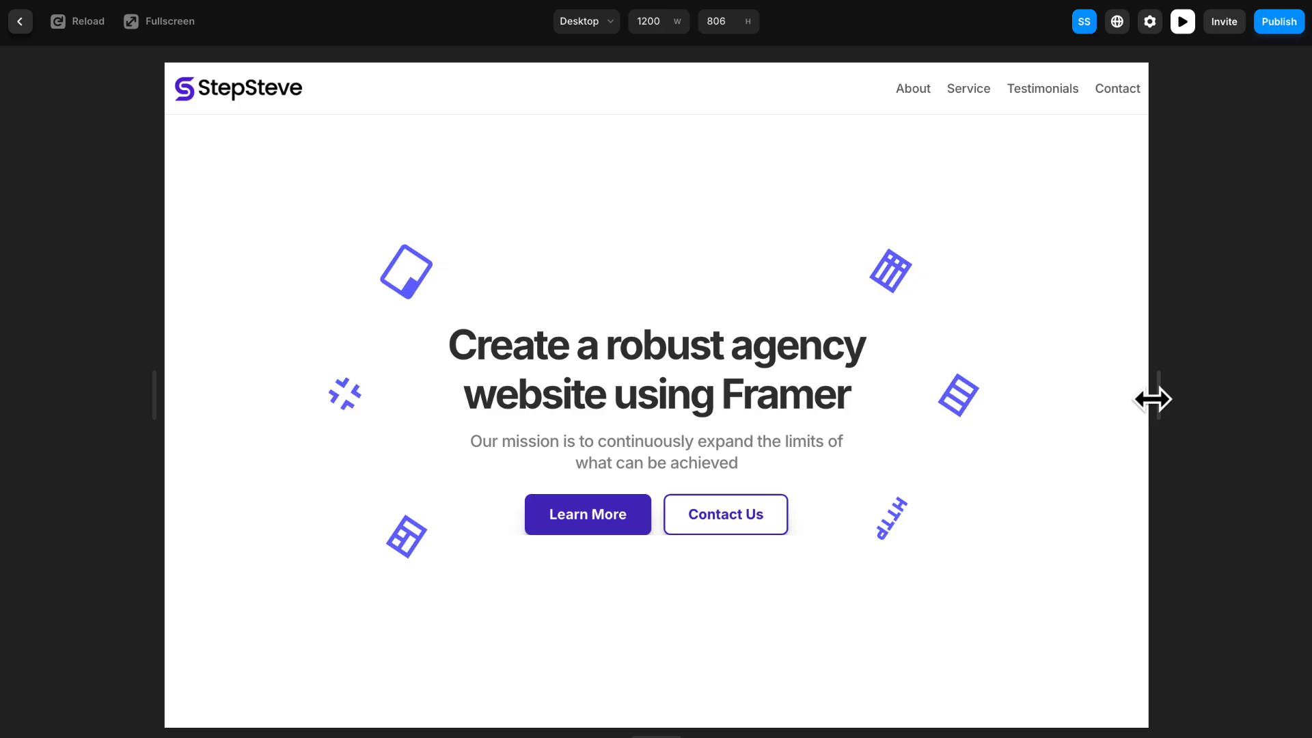
drag(1154, 398, 1067, 389)
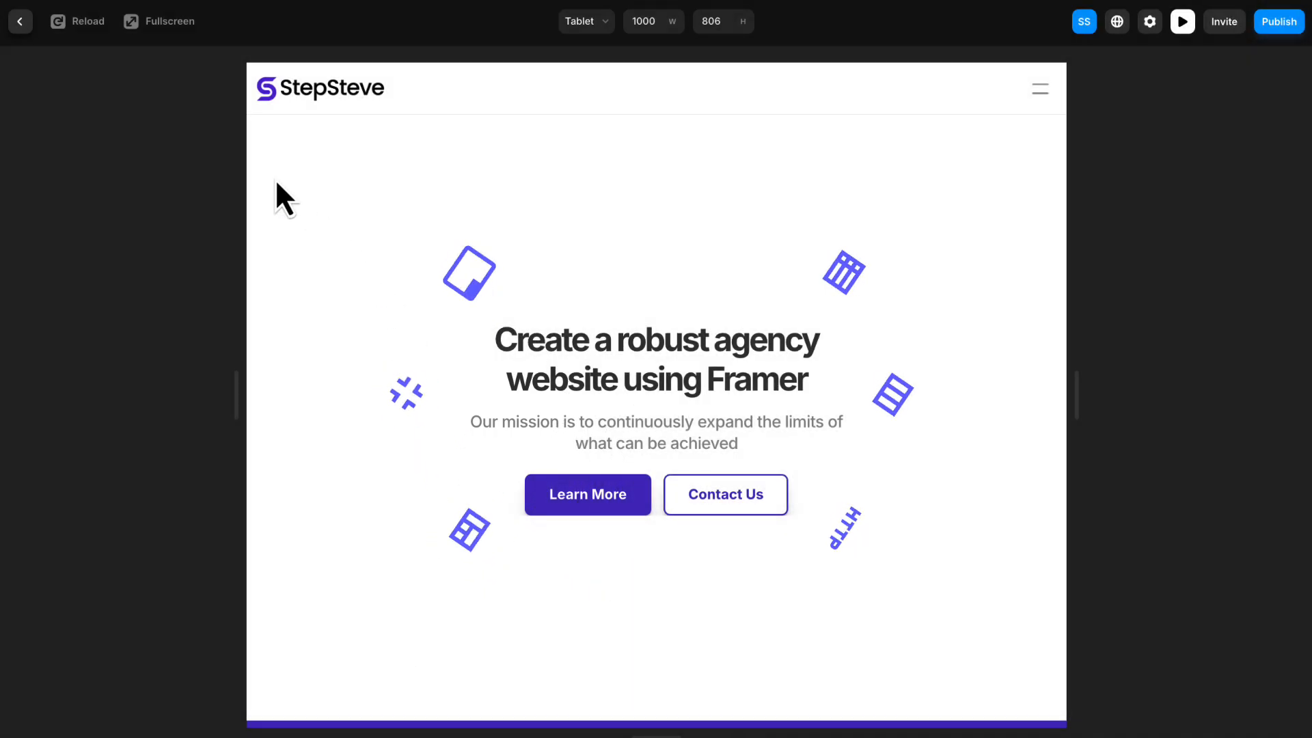
click(20, 21)
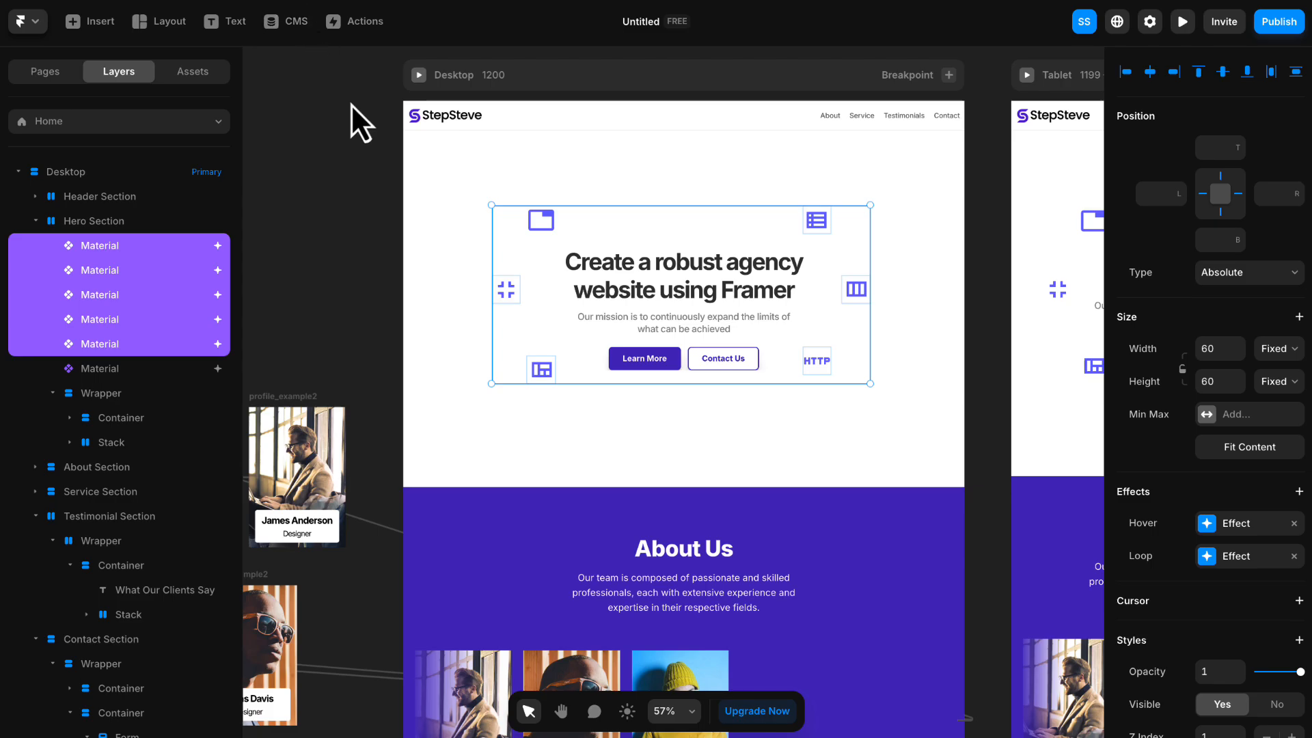
- Add an Appear effect with the Scale In preset to the "Create a robust agency website using Framer" heading
click(379, 183)
scroll(778, 310, up, 3)
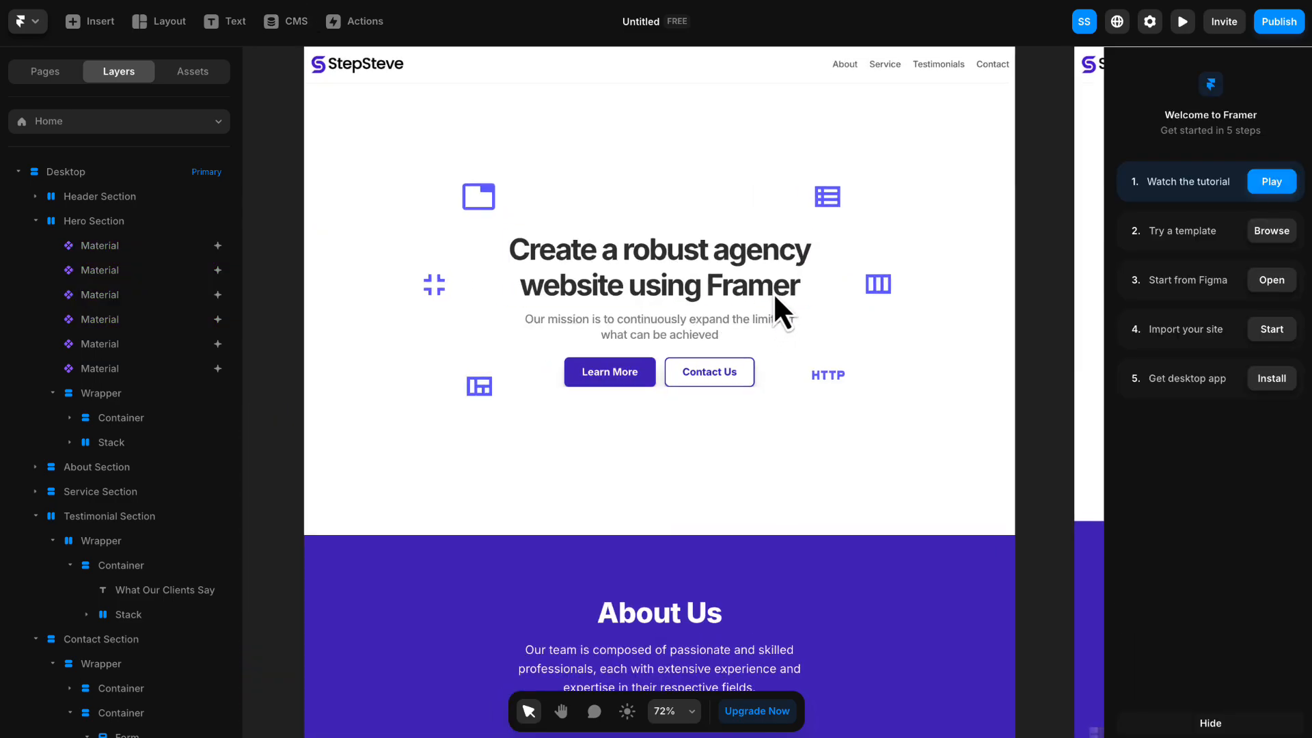
key(space)
drag(790, 294, 842, 297)
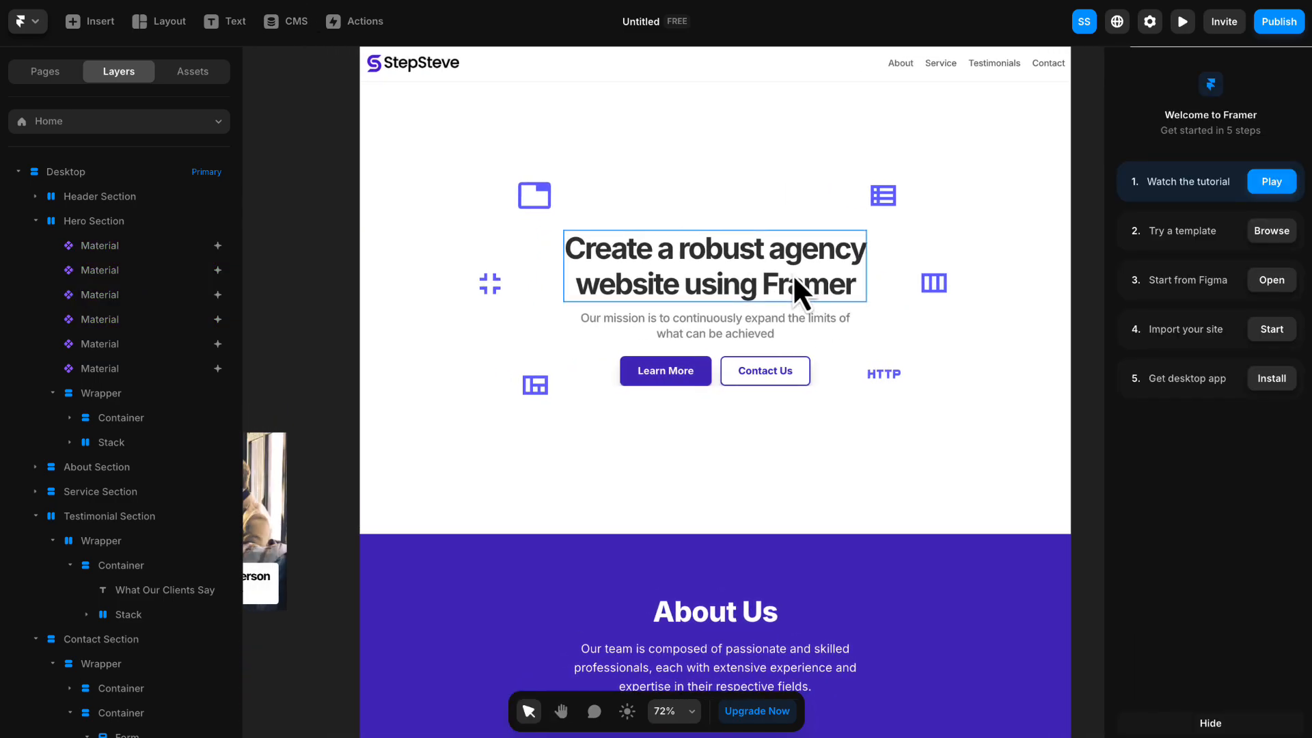
click(703, 265)
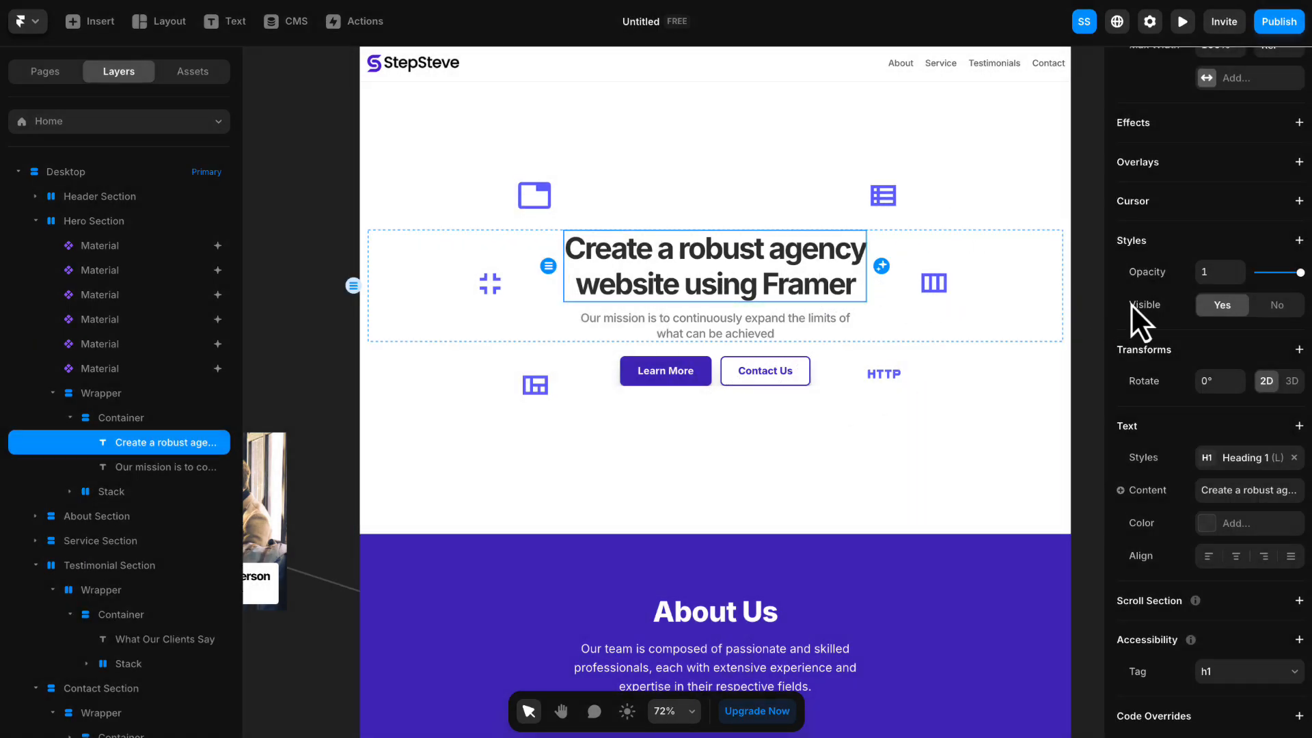
click(1269, 120)
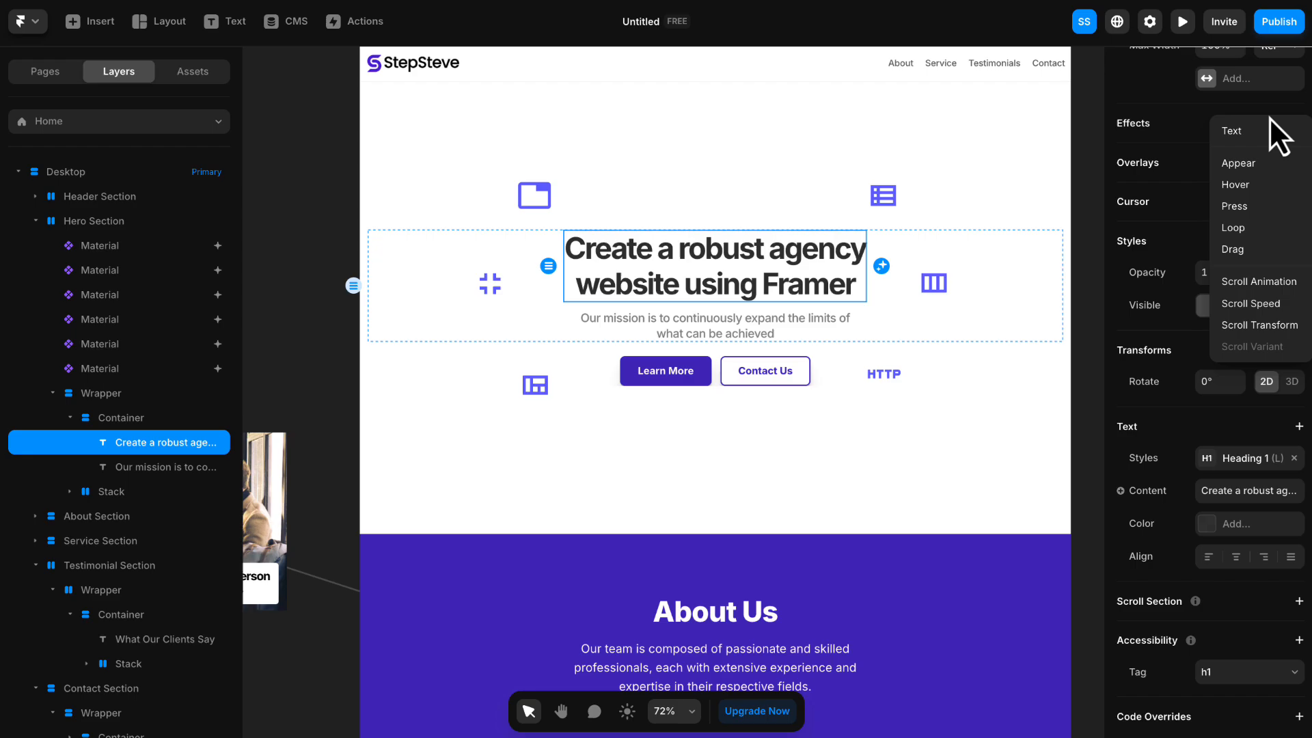
click(1255, 165)
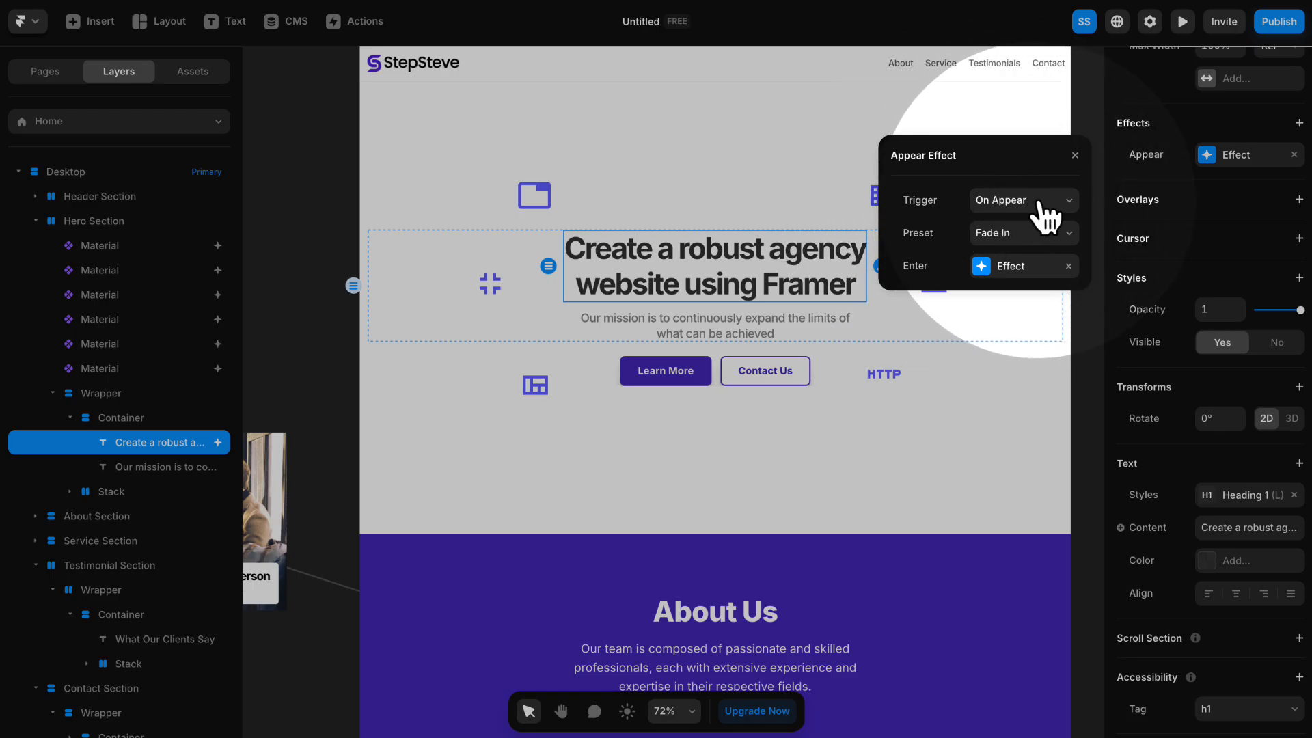
click(994, 234)
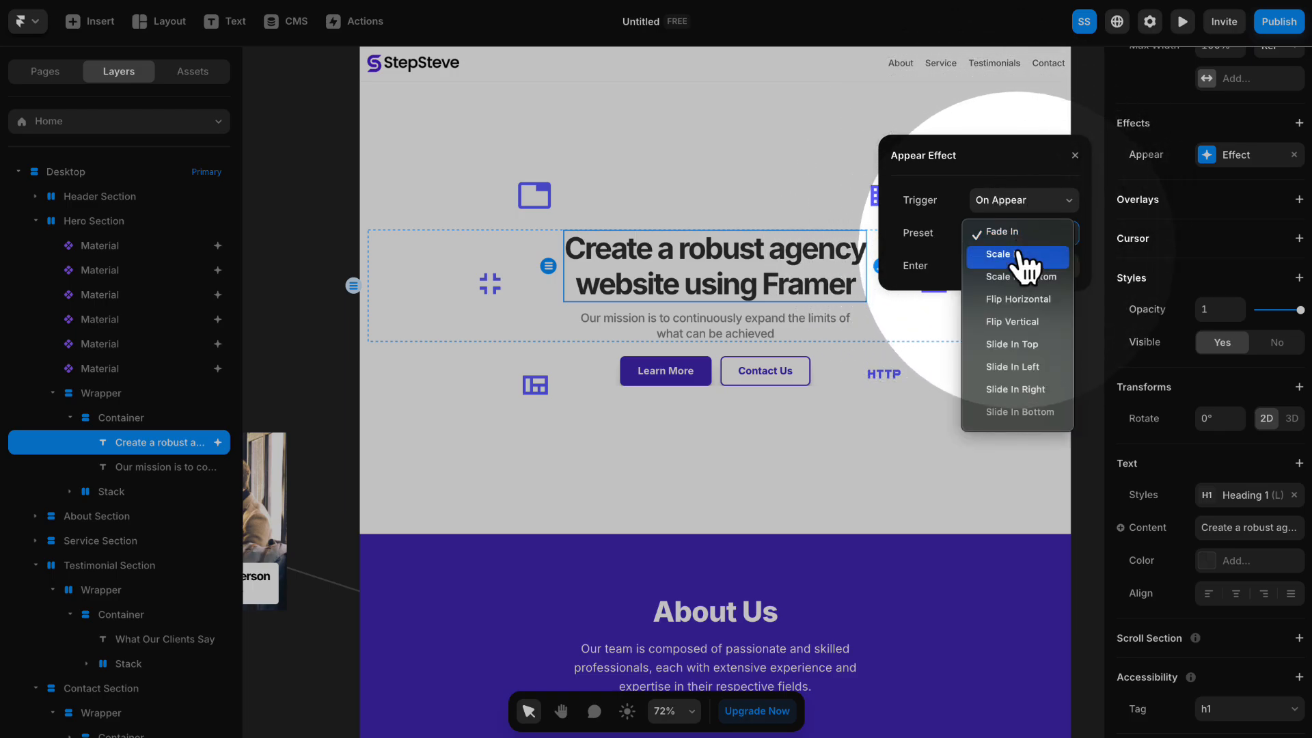
click(1017, 254)
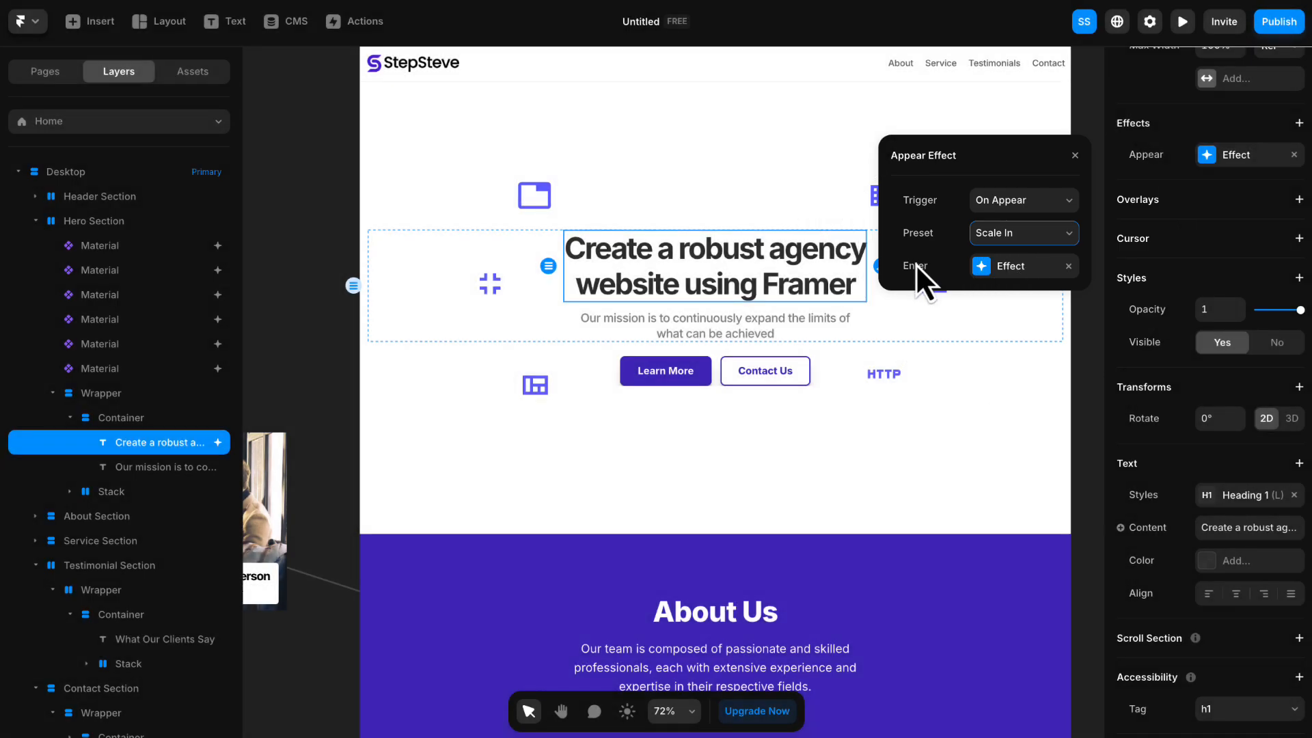
- Set the scale of the heading's Enter effect to 2
click(1011, 266)
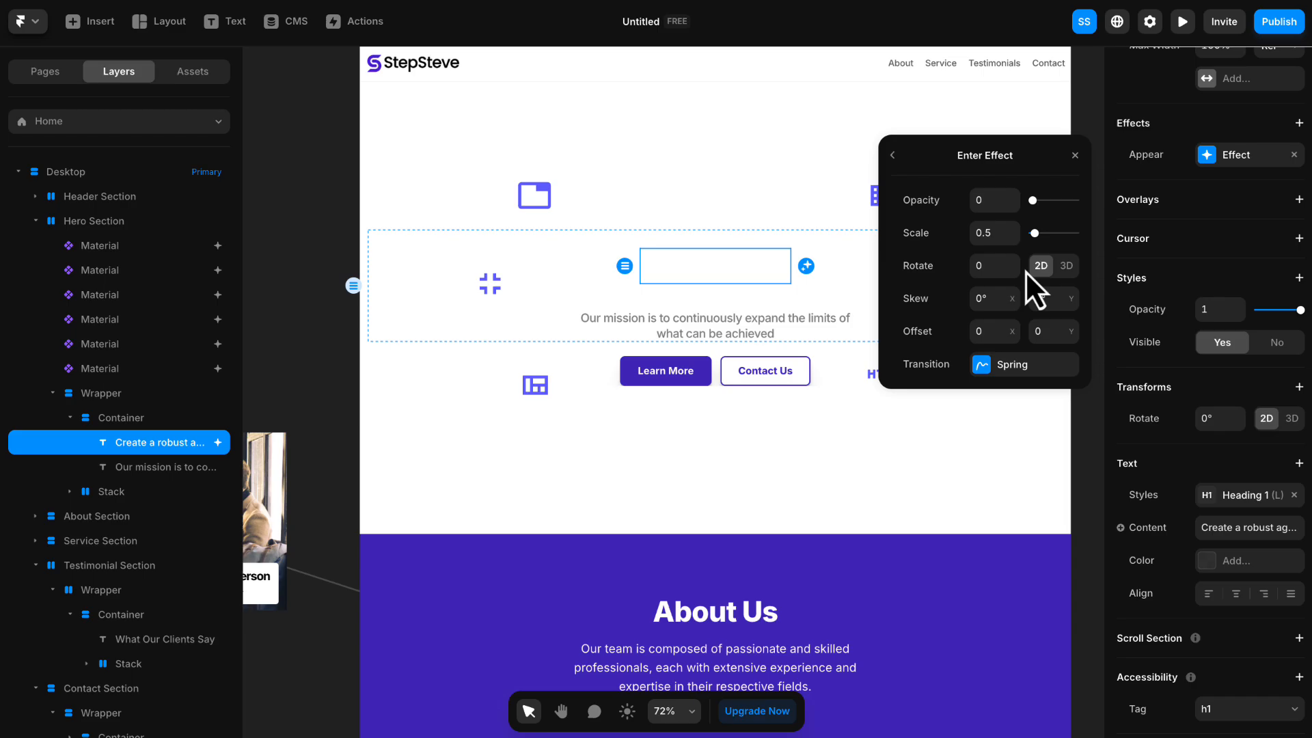
click(992, 227)
key(Return)
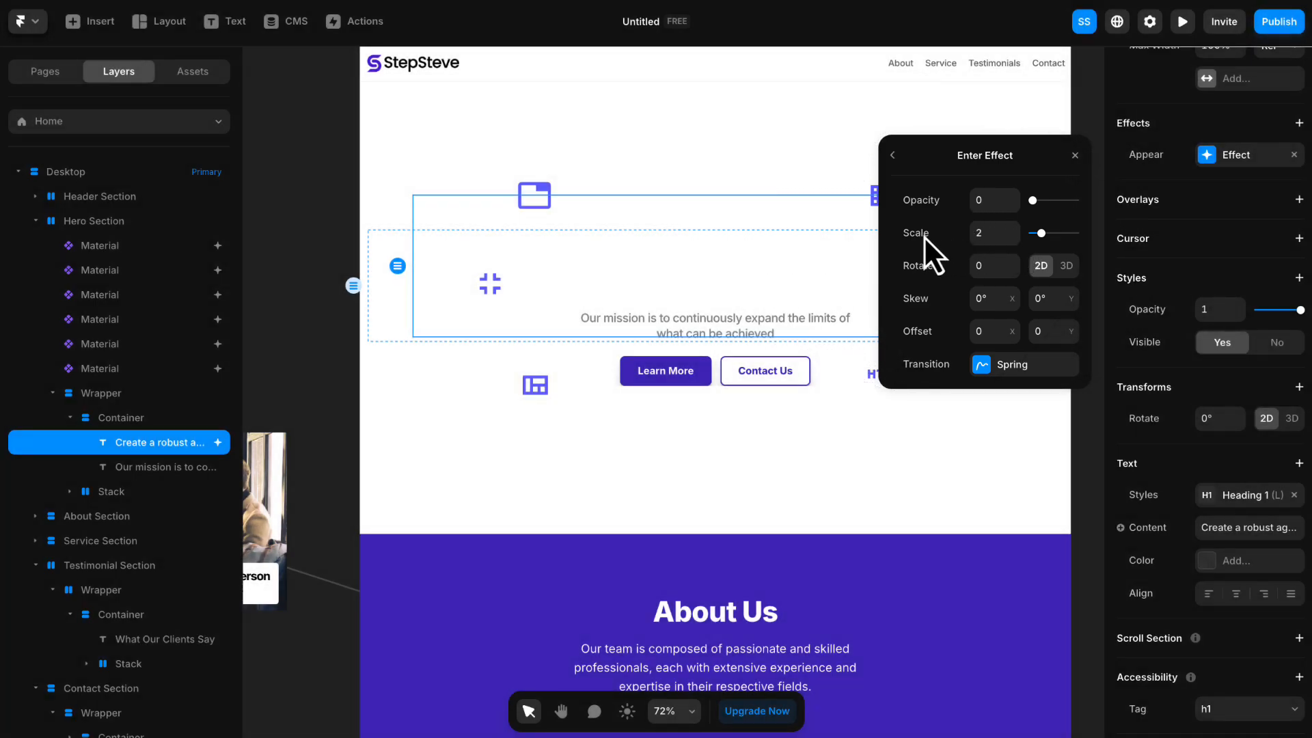
- Give the heading's Enter effect a Spring transition with stiffness 200, damping 15 and mass 2
click(1019, 379)
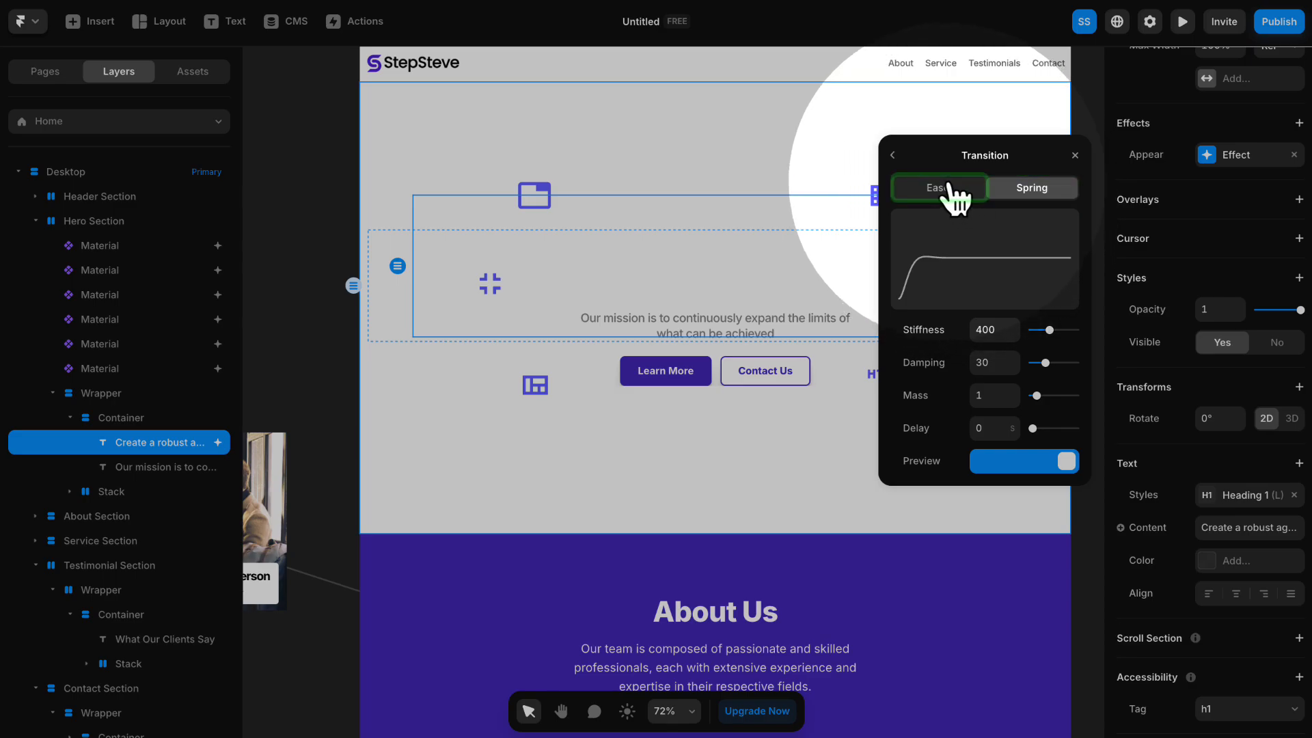
click(952, 189)
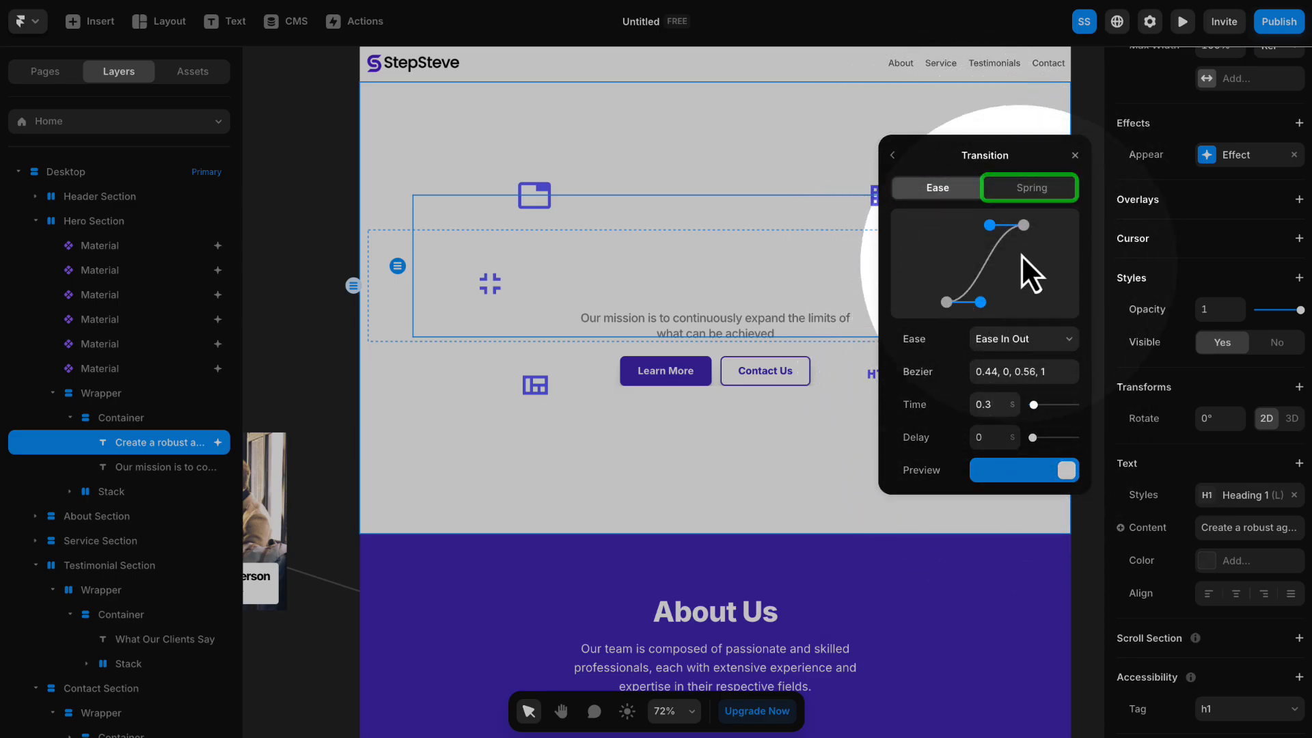
click(1036, 191)
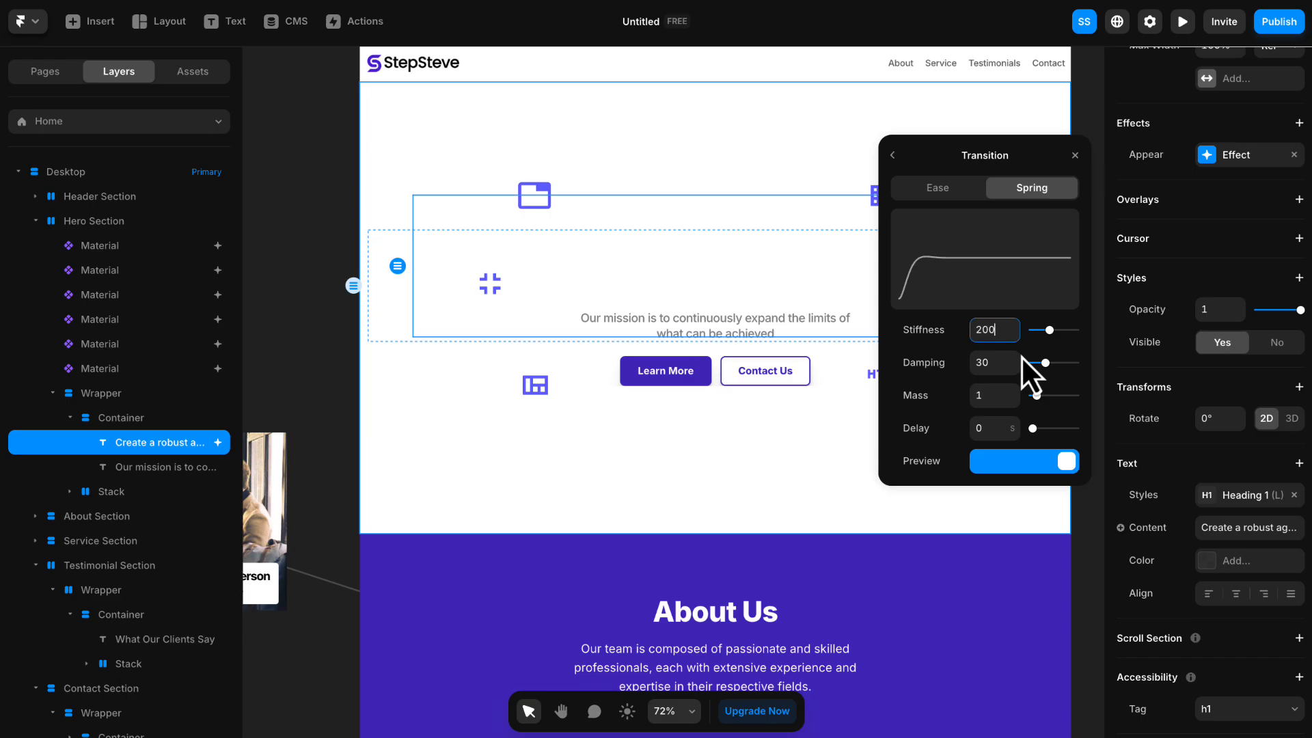
key(Tab)
text(1)
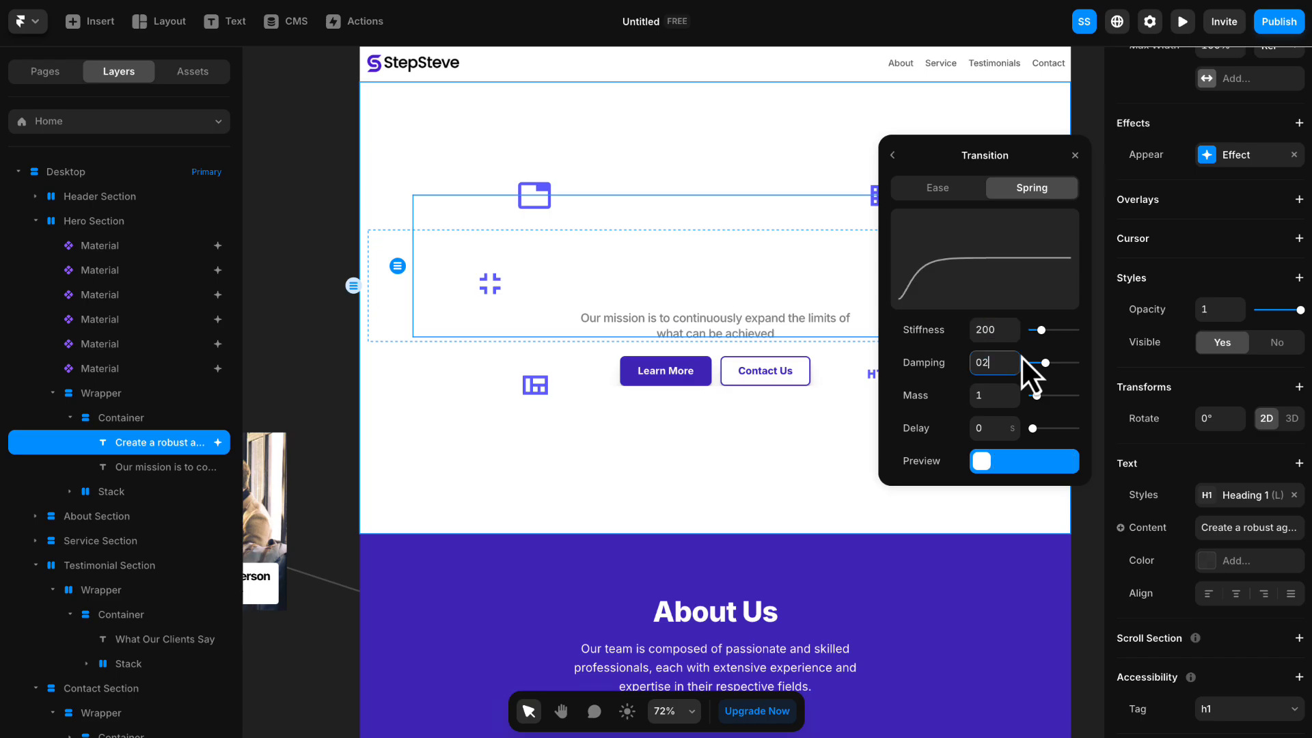
text(5)
key(Tab)
text(2)
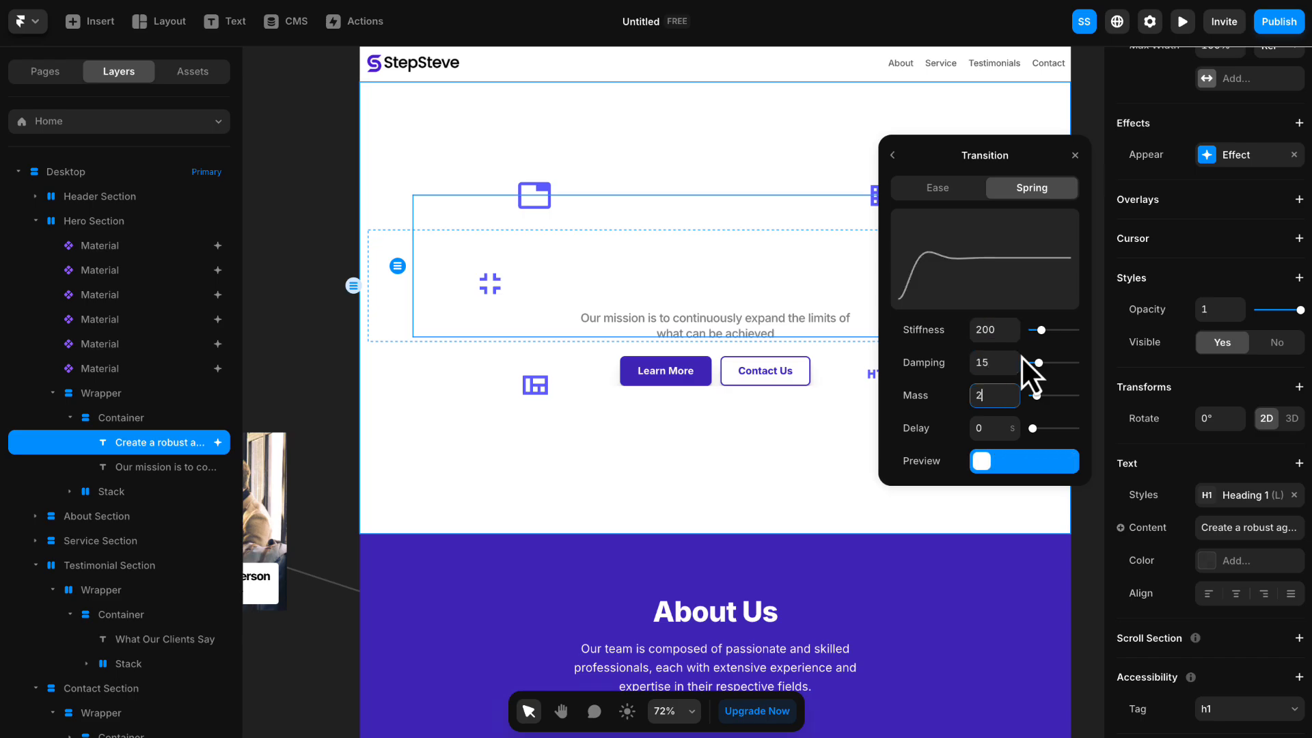
key(Return)
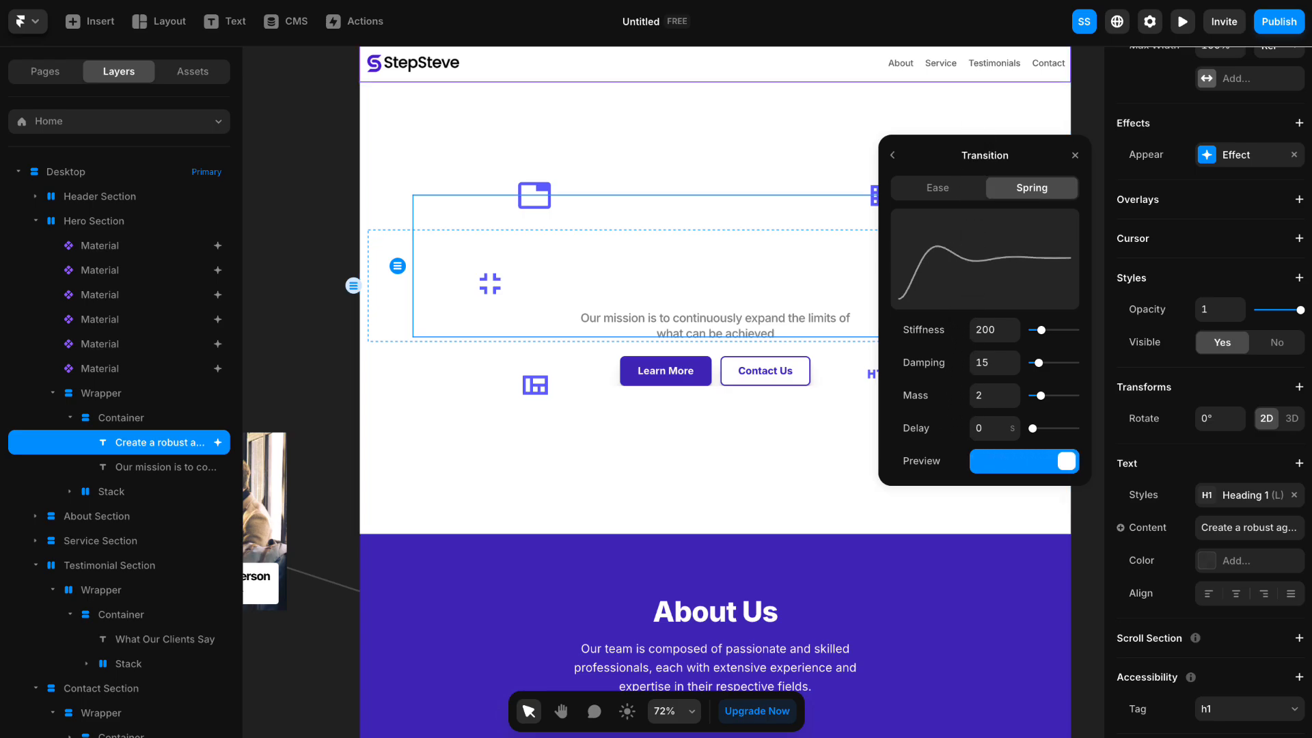
click(537, 386)
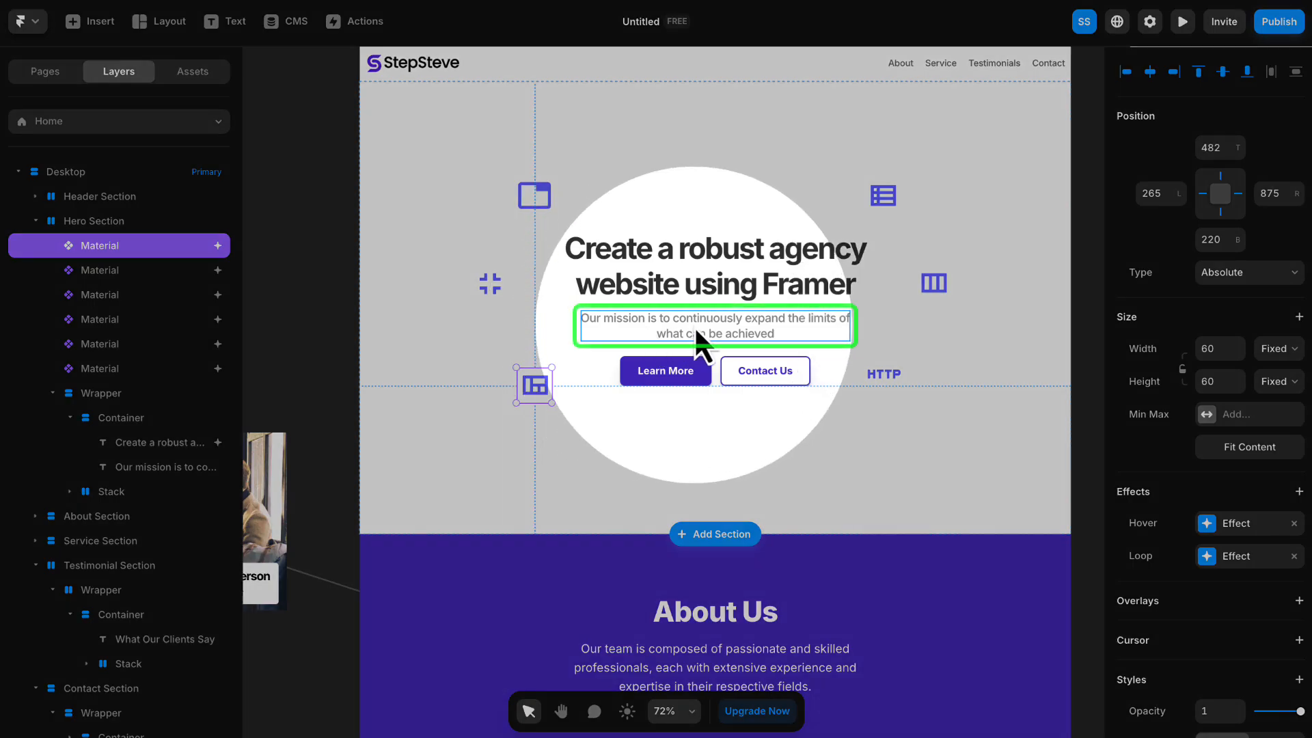
- Add an Appear effect with the Fade In preset to the "Our mission is to continuously expand" text in the hero section
click(694, 326)
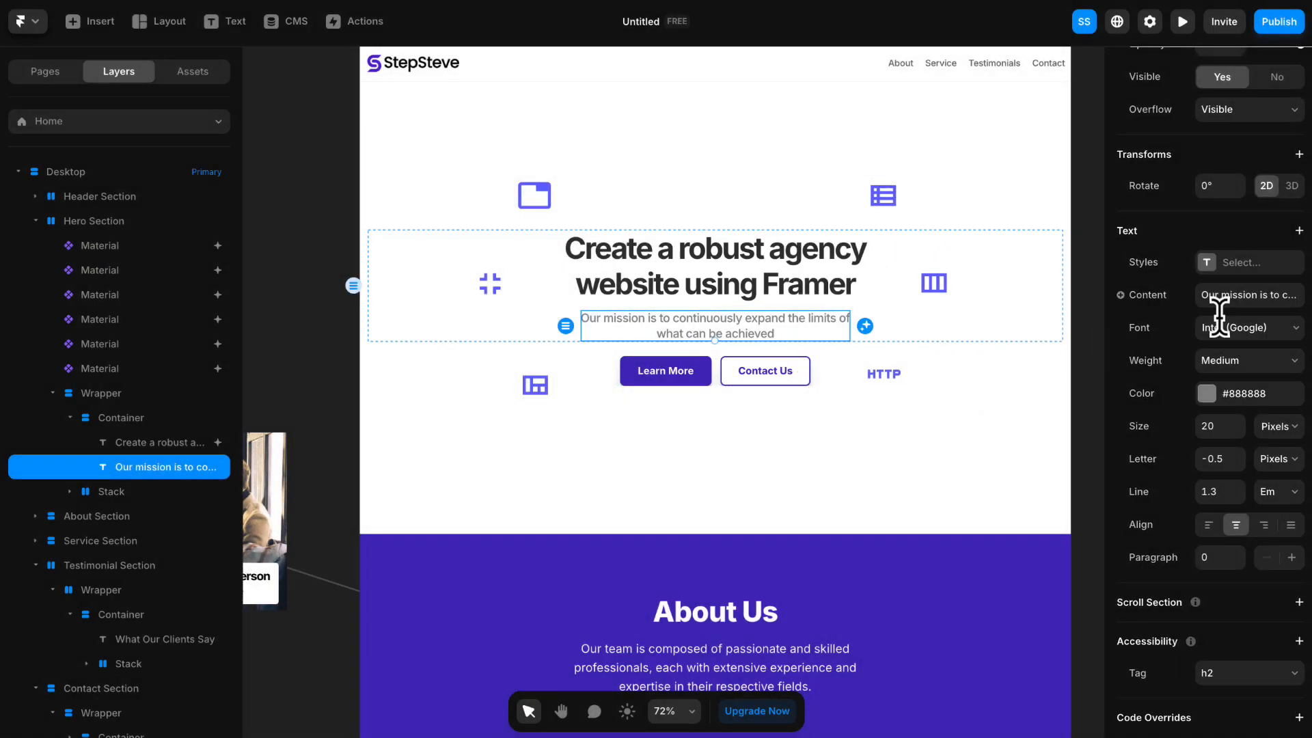
scroll(1219, 321, up, 8)
click(1212, 443)
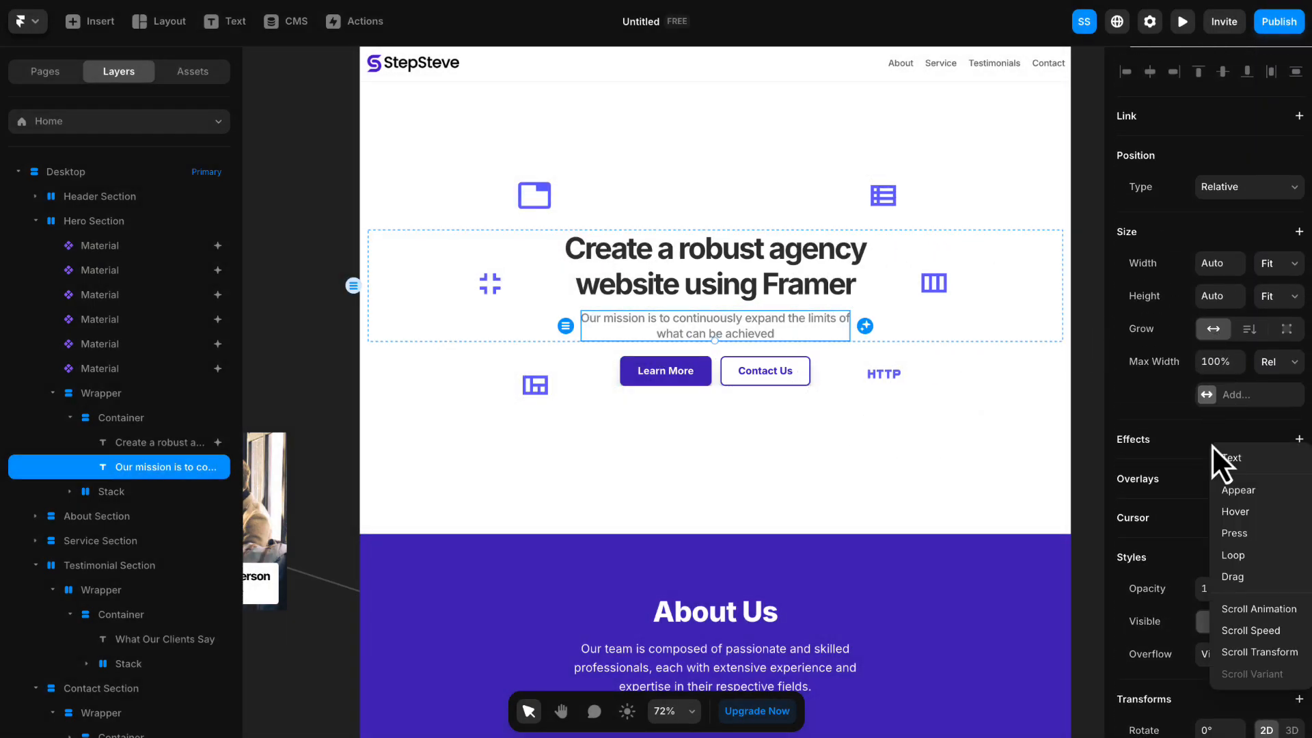
click(1237, 488)
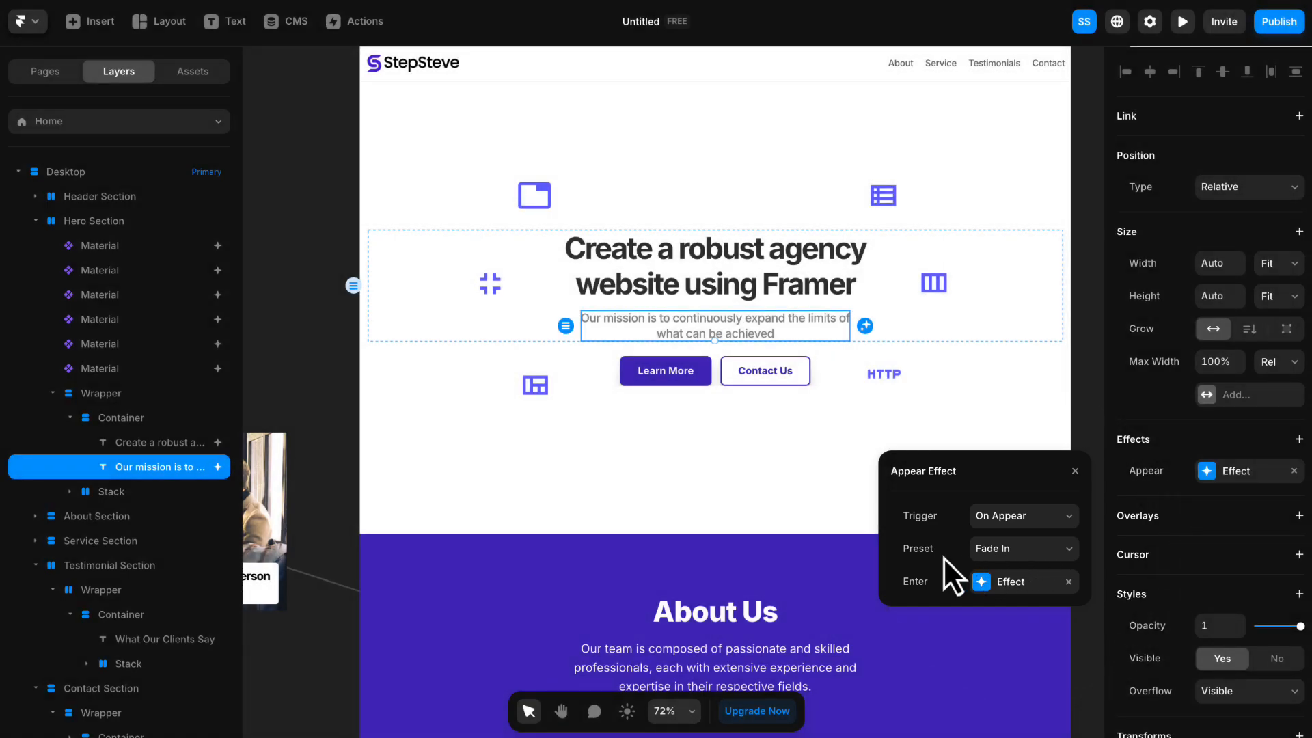
- Give the mission text's Enter effect an Ease In Out transition with a time of 1 s and a delay of 1 s
click(1021, 587)
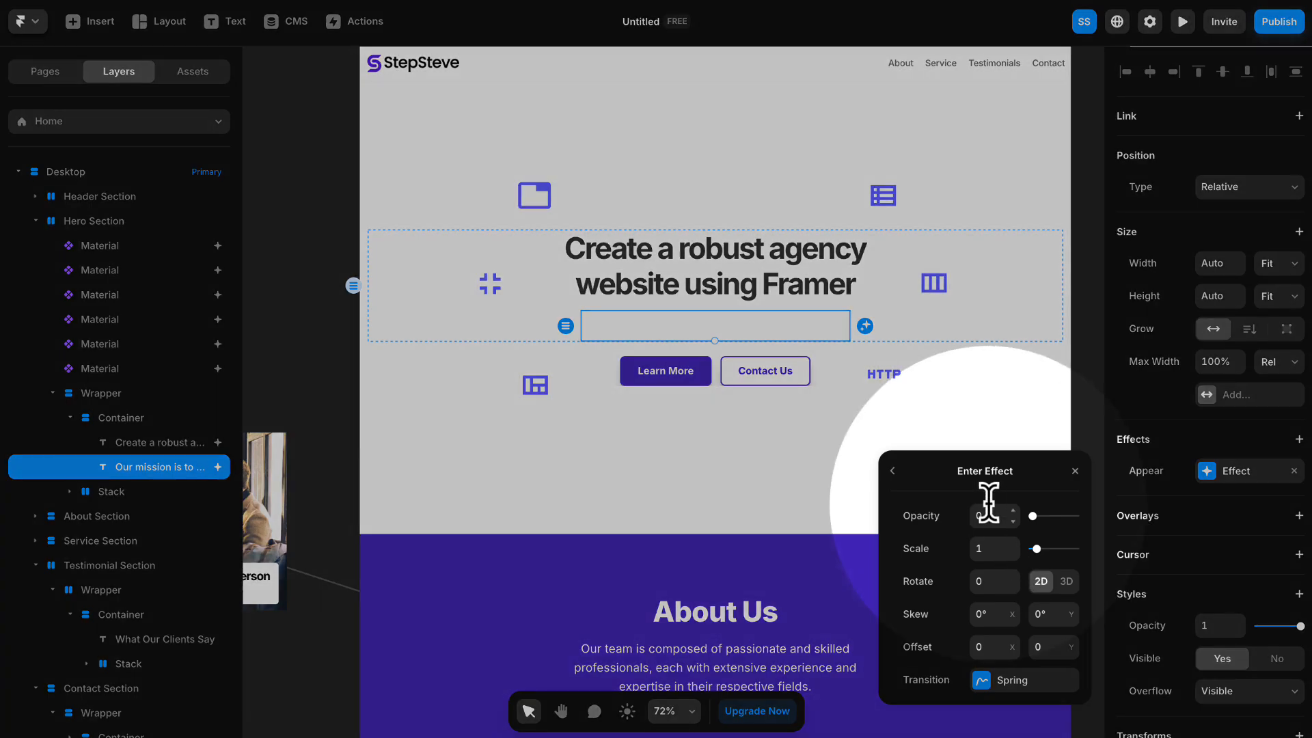
click(1019, 680)
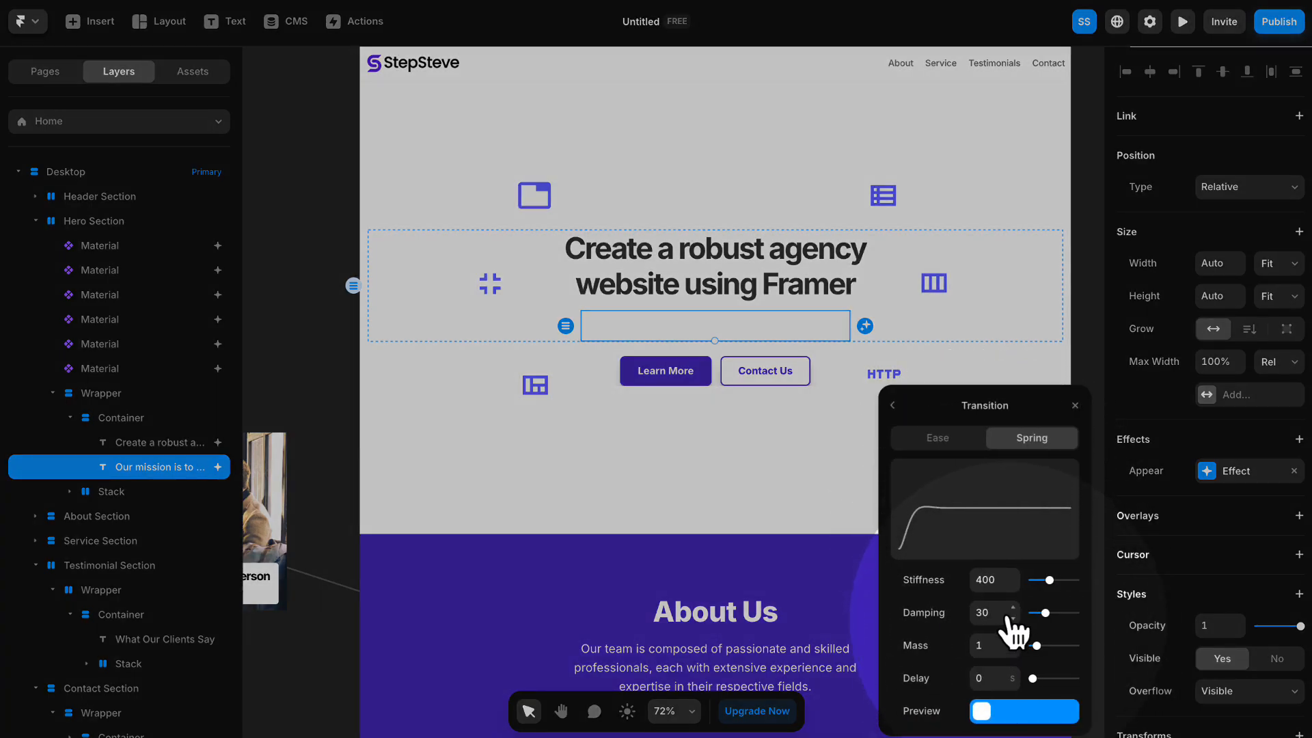
click(948, 448)
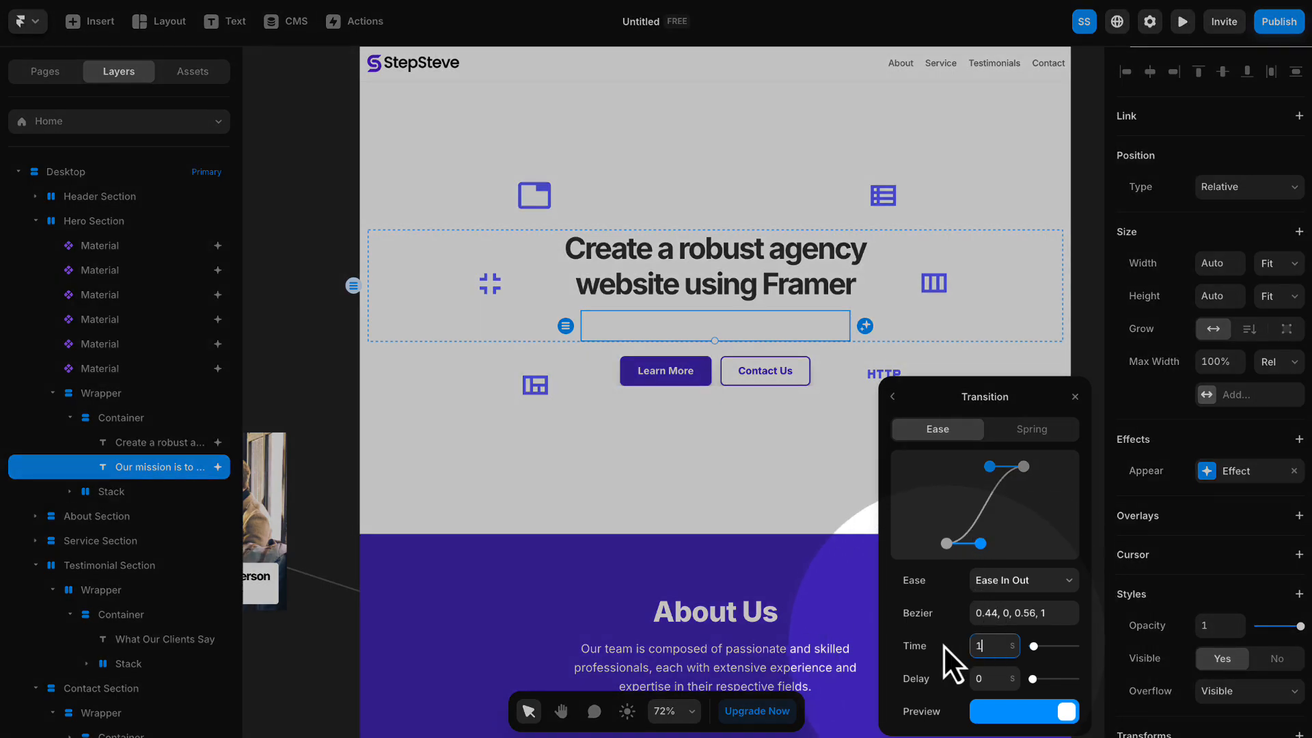
click(993, 678)
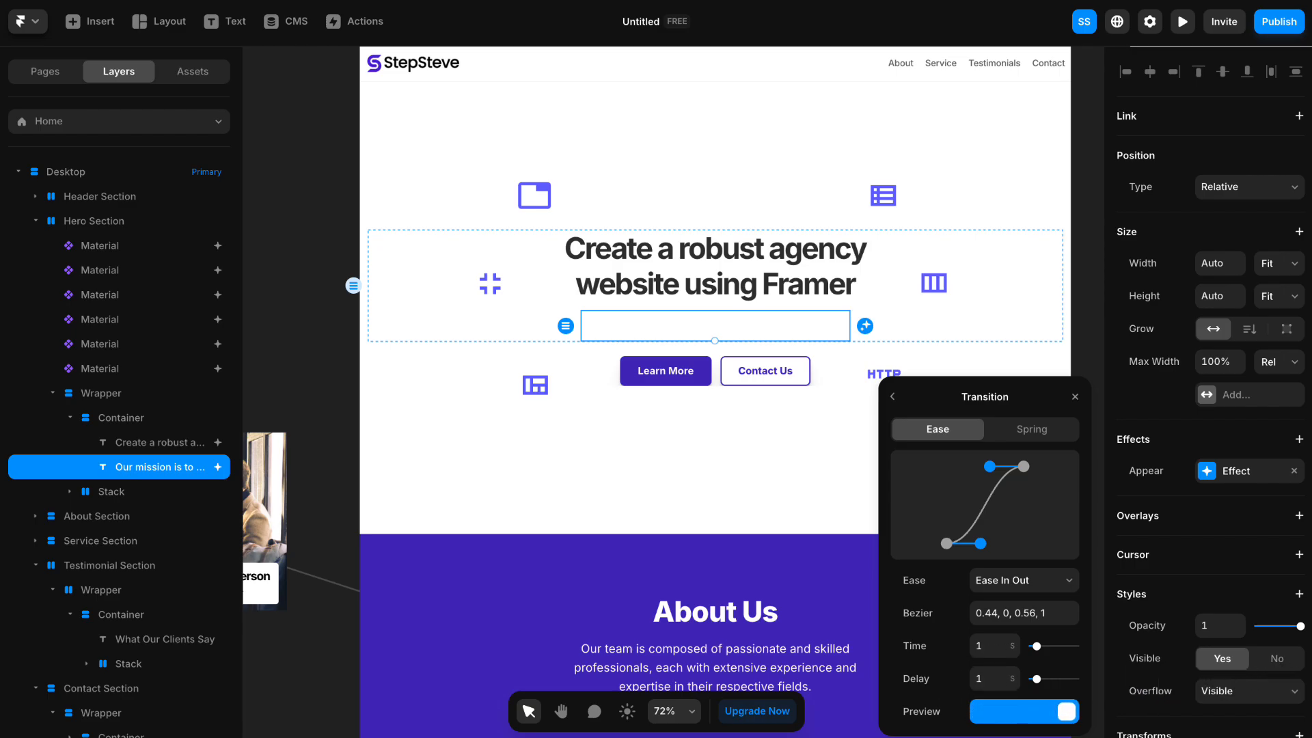
click(311, 219)
- Add an Appear effect with the Slide In Bottom preset to the hero's Learn More button
scroll(768, 401, up, 4)
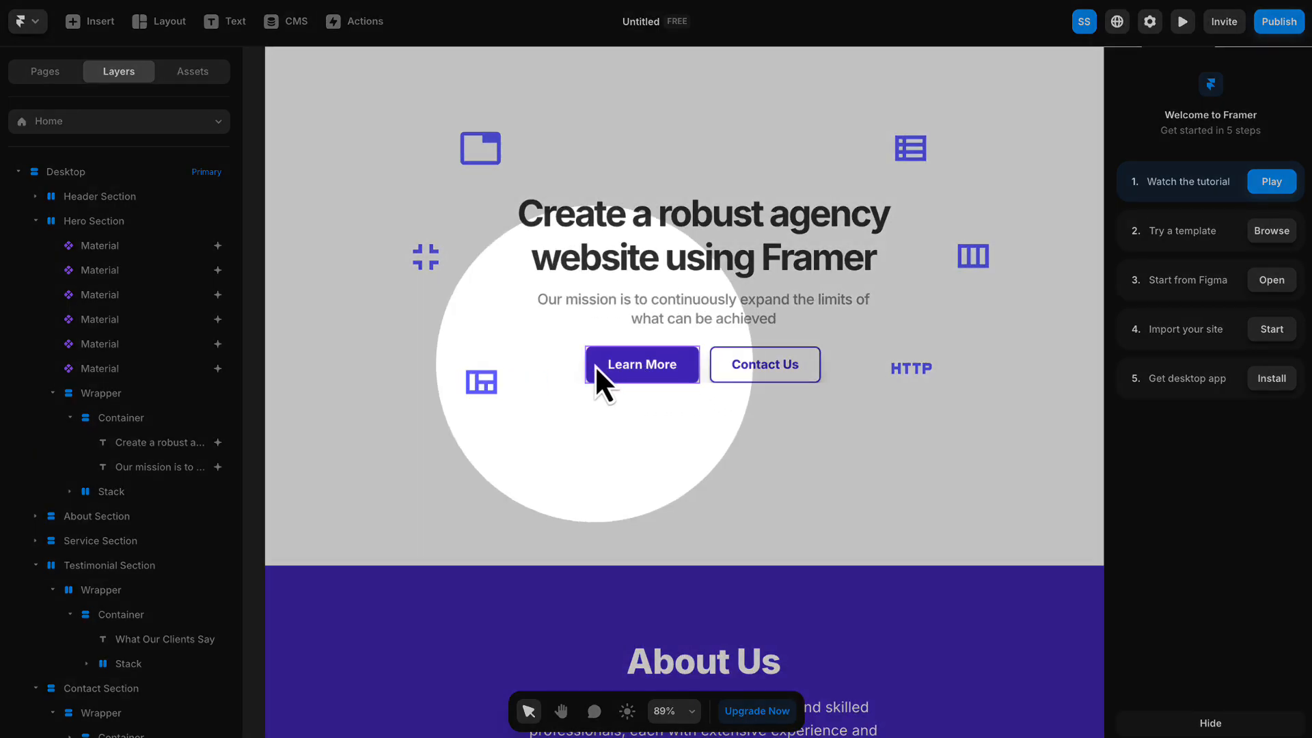
click(595, 365)
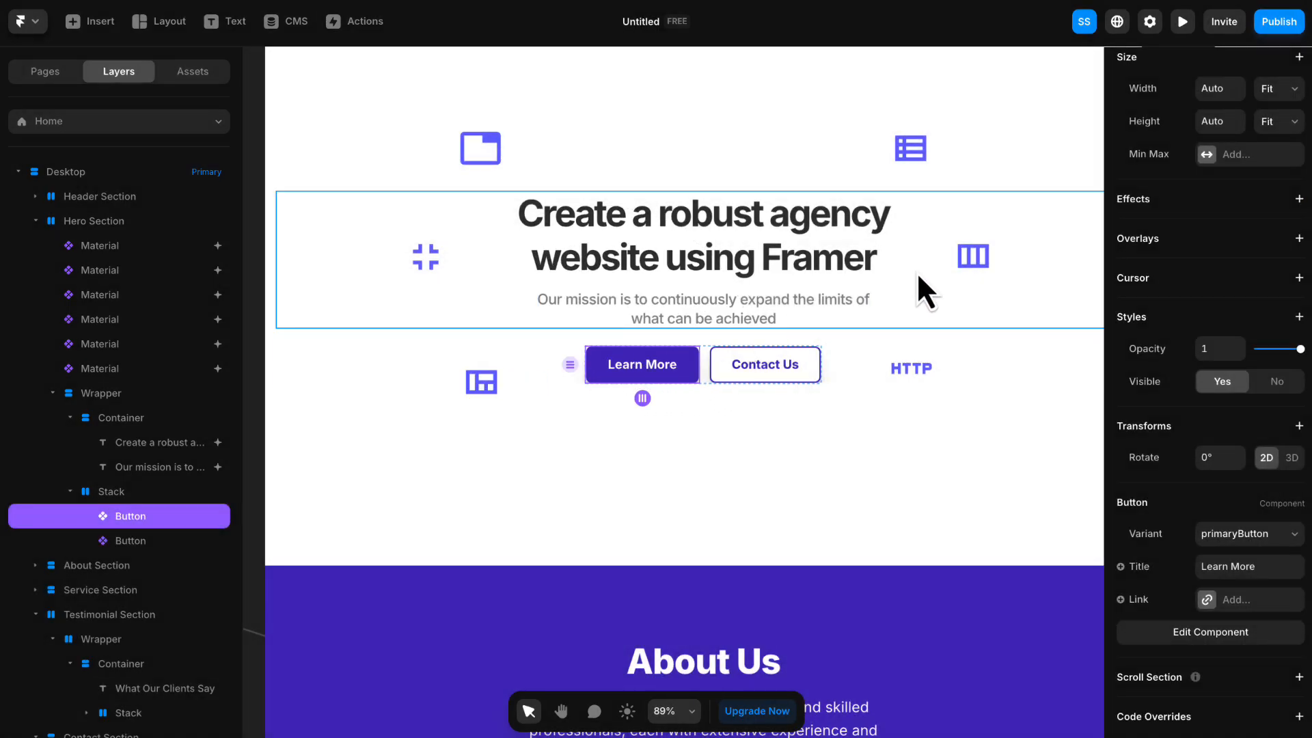
click(1241, 201)
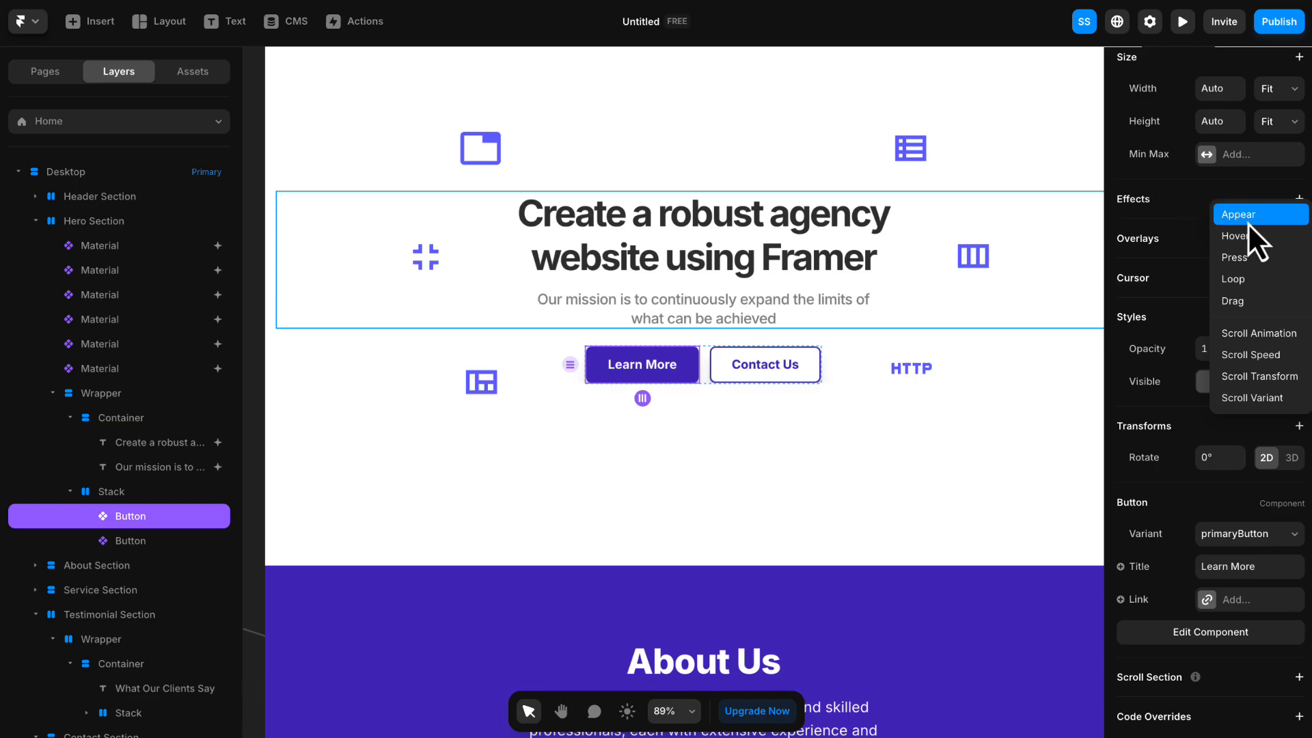
click(1248, 221)
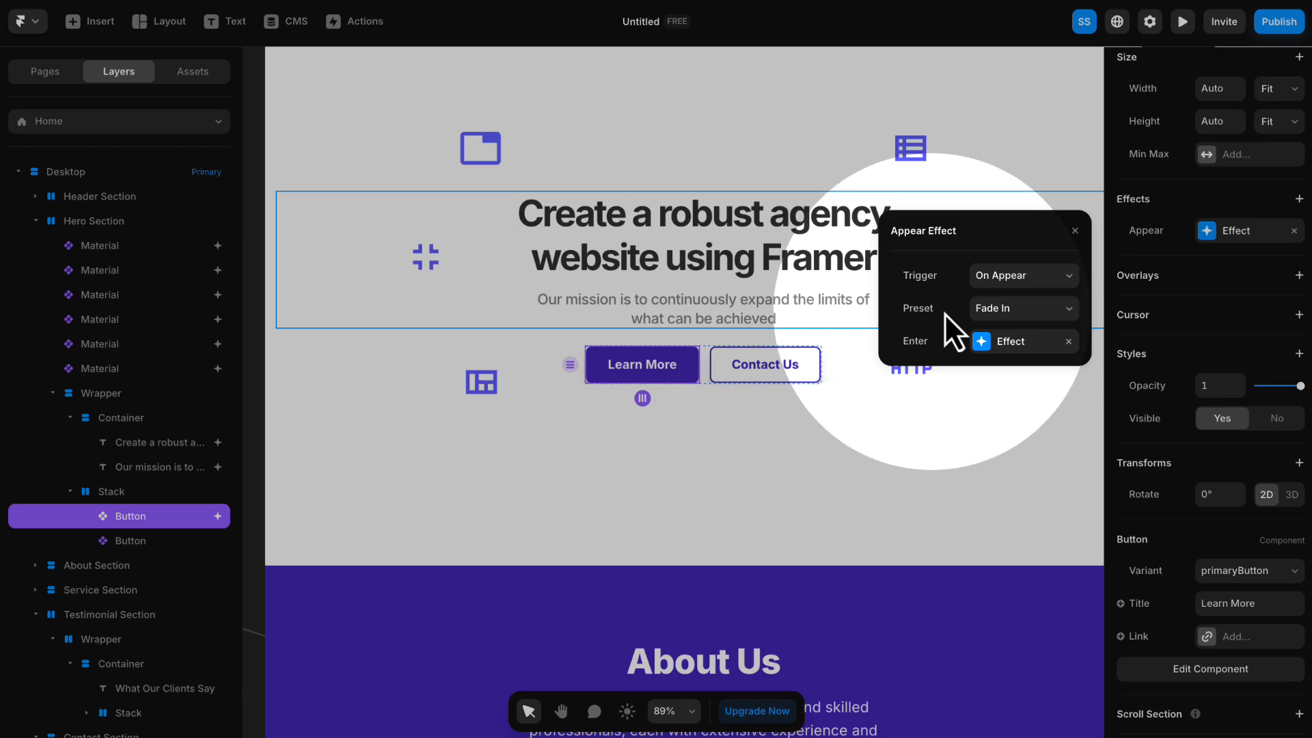
click(991, 309)
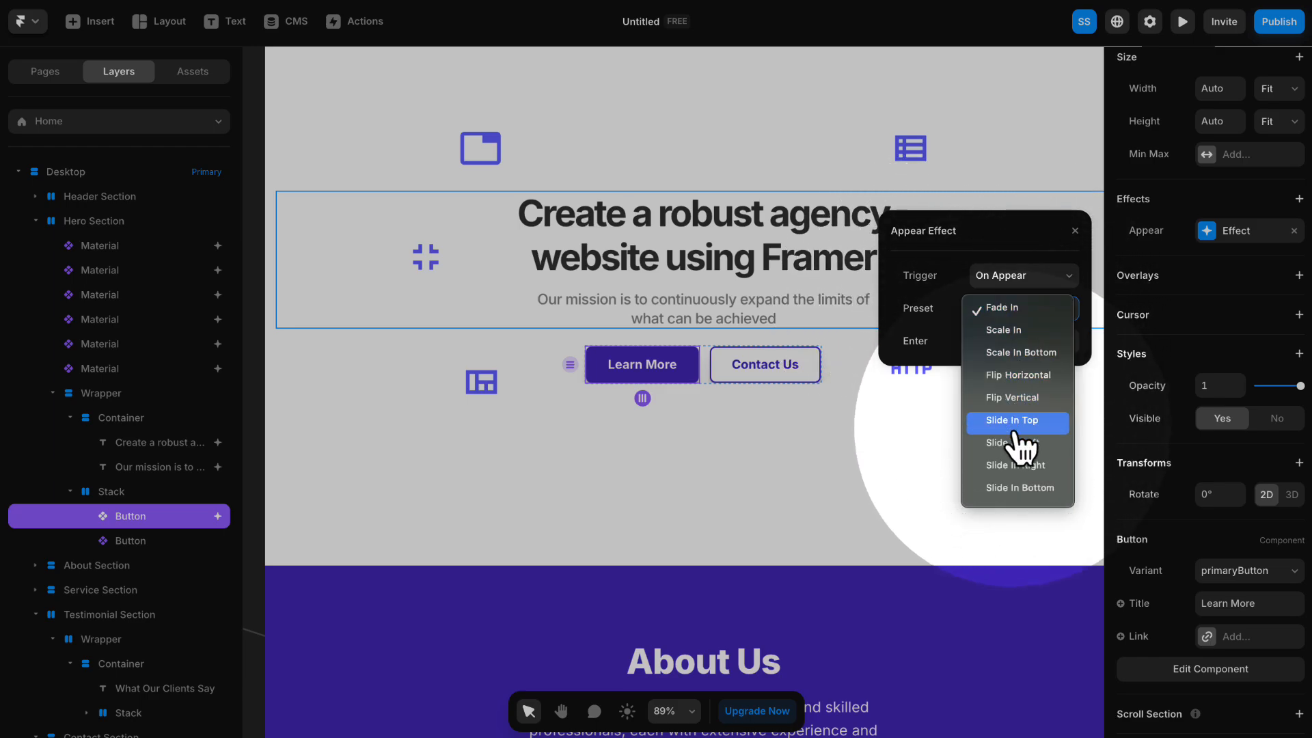
click(1019, 487)
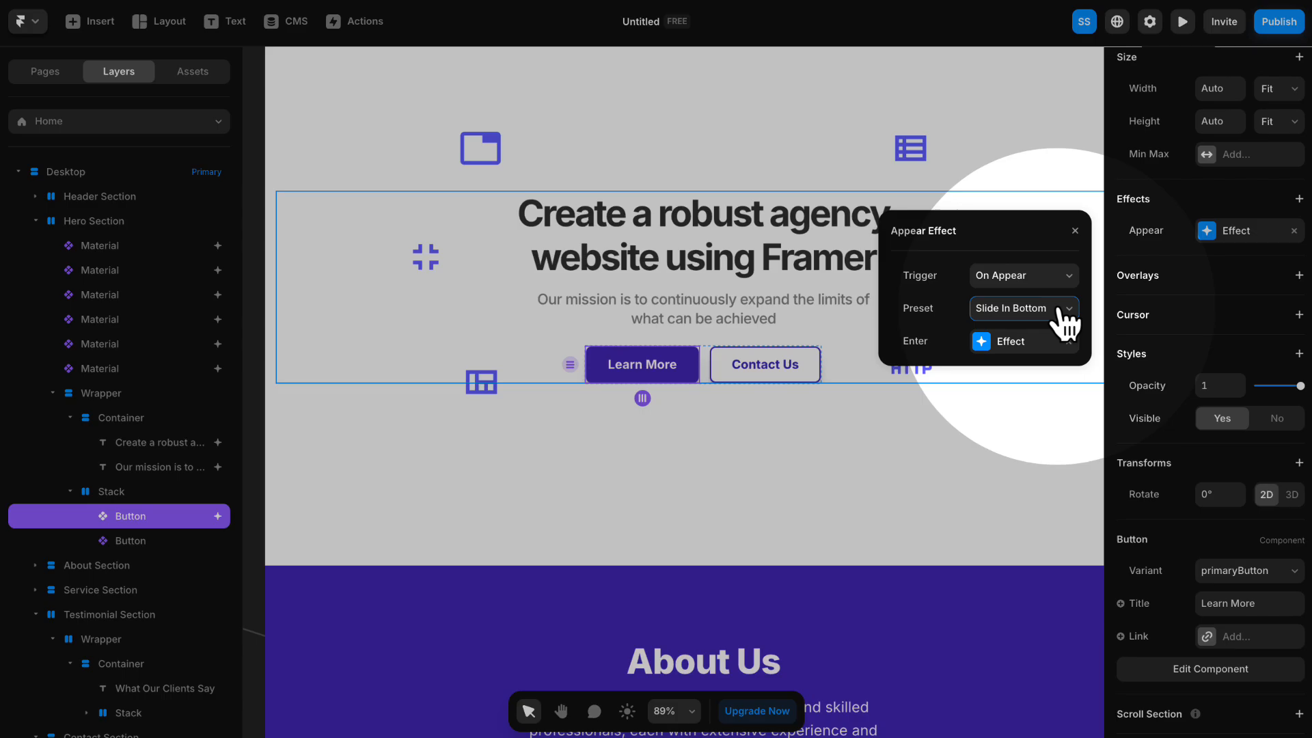
- Give the Learn More button's Enter effect an Ease In Out transition with a time of 1 s and a delay of 1 s
click(1003, 340)
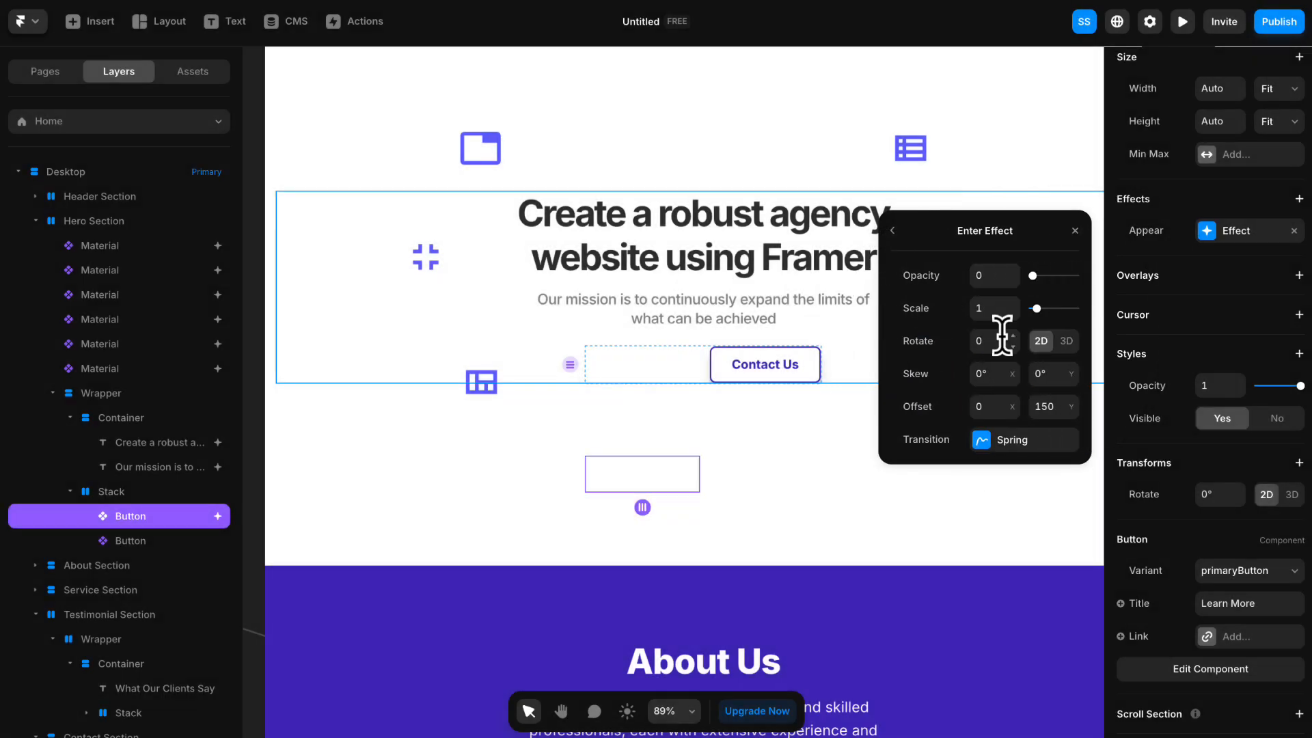
click(1006, 444)
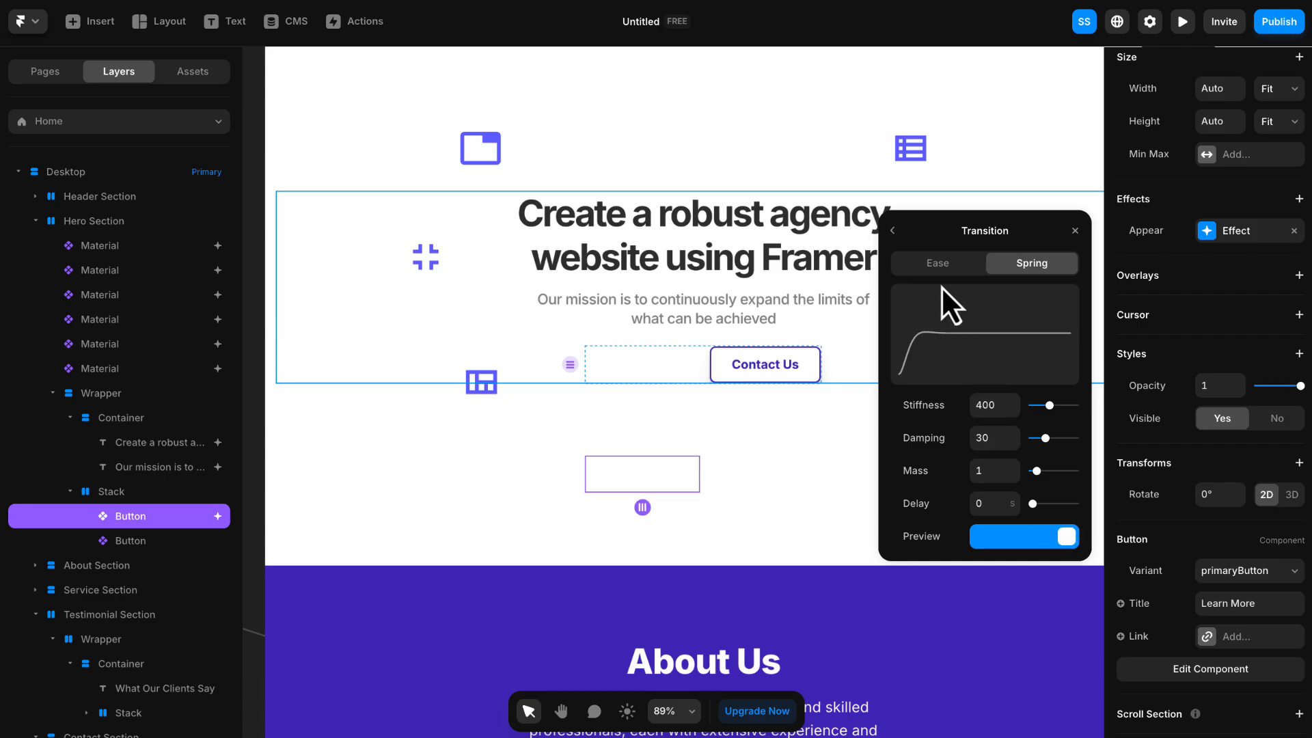
click(939, 267)
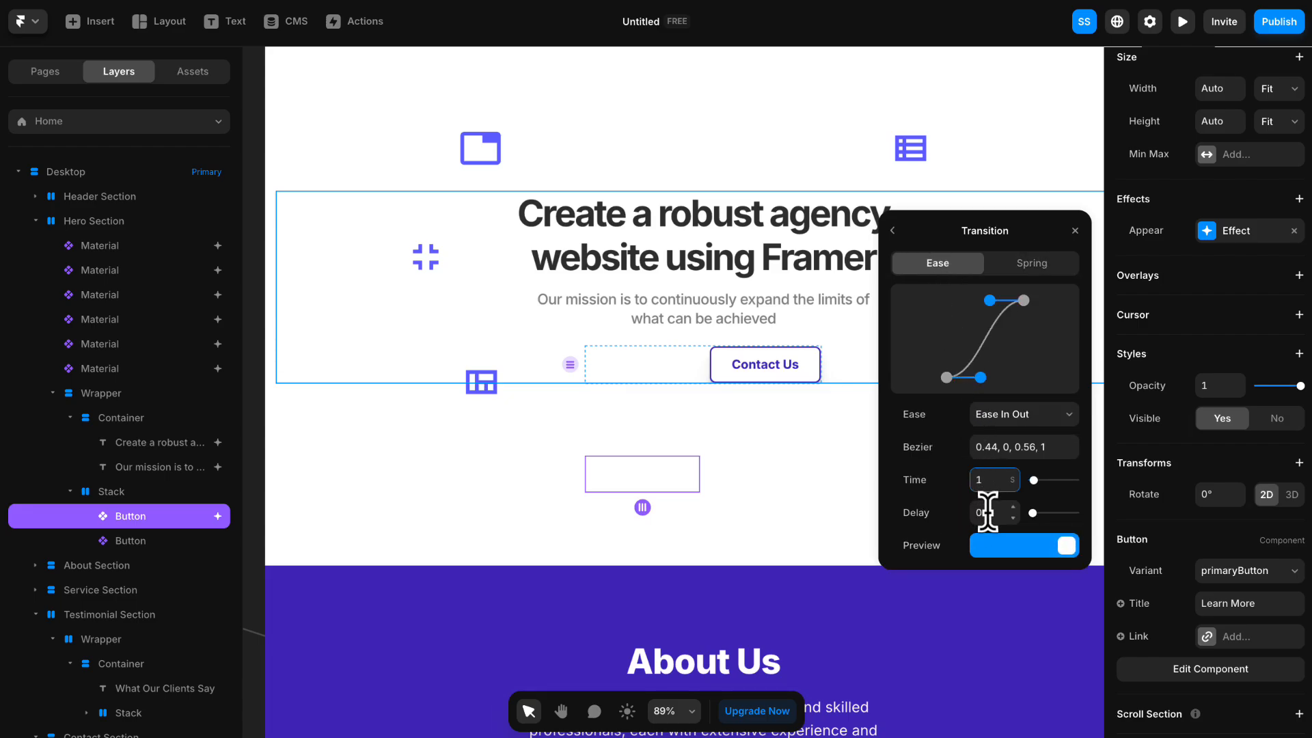
click(988, 511)
text(1)
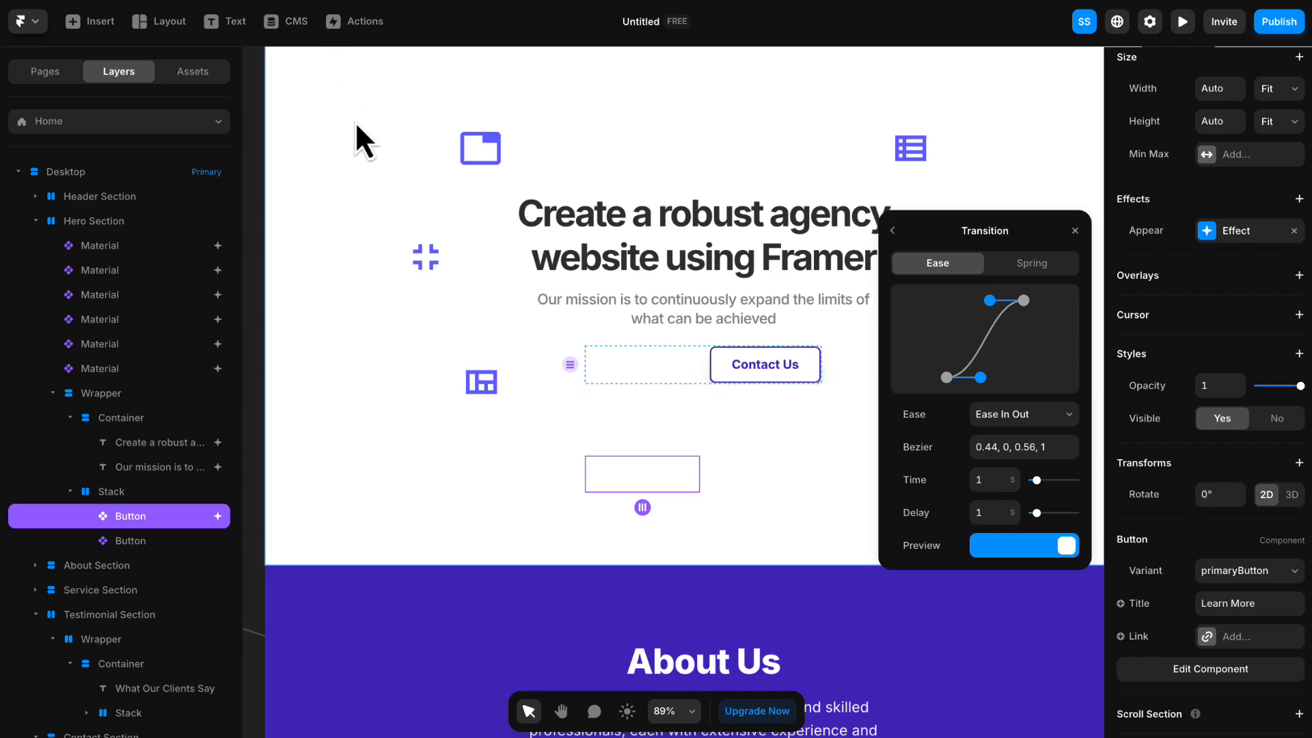
click(367, 176)
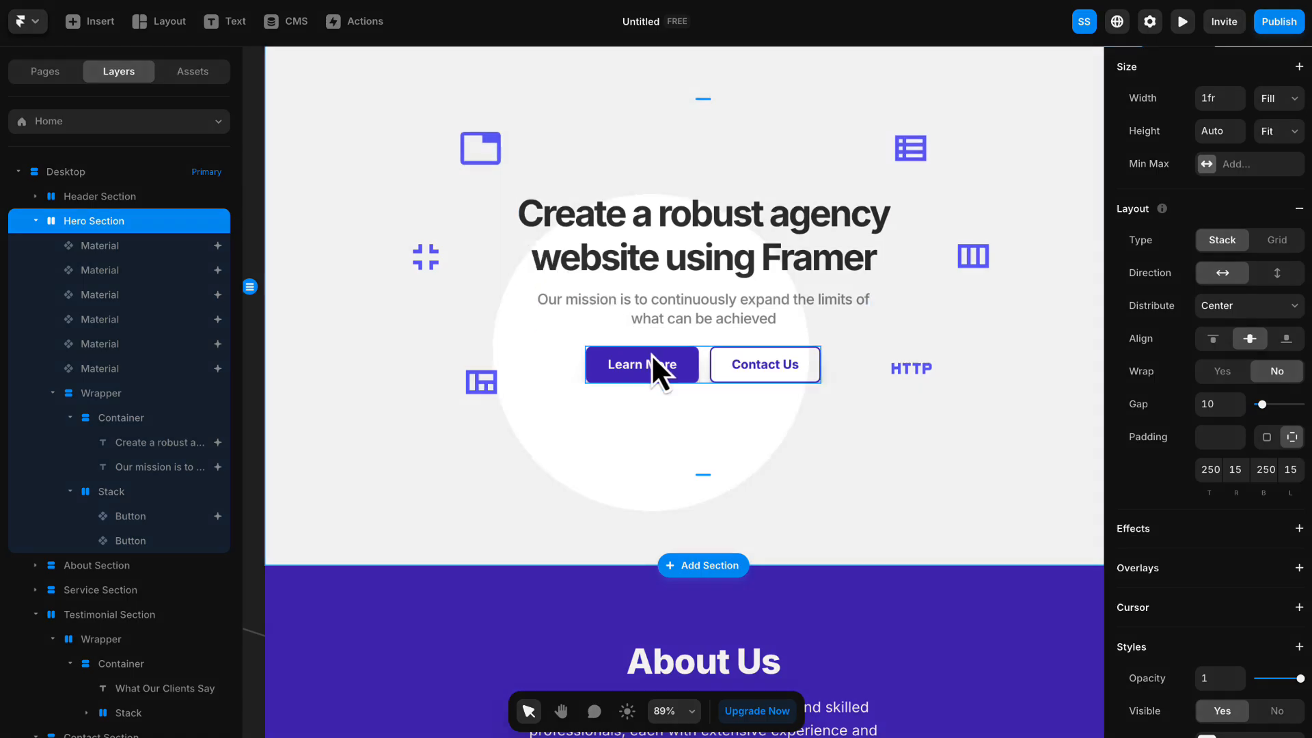
- Copy the Learn More button's effects and paste them onto the Contact Us button
right_click(685, 365)
mouse_move(688, 369)
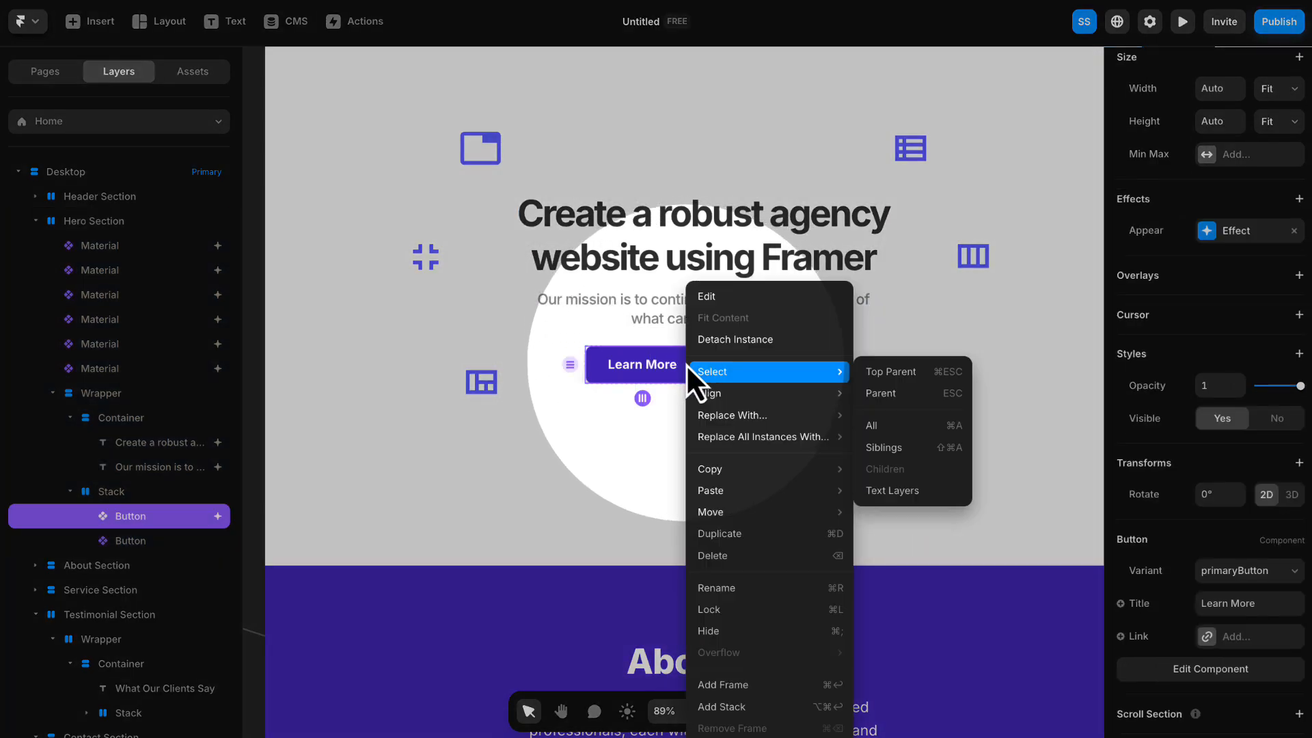
mouse_move(755, 469)
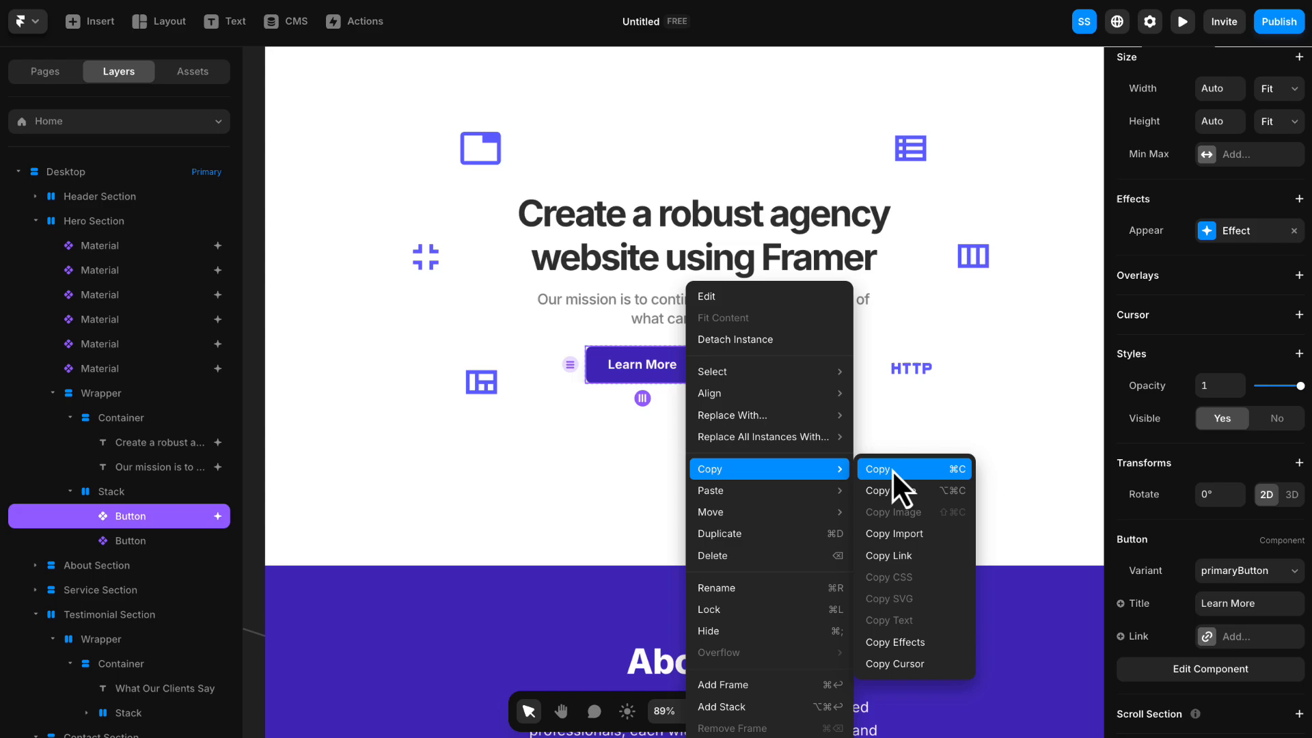
click(904, 642)
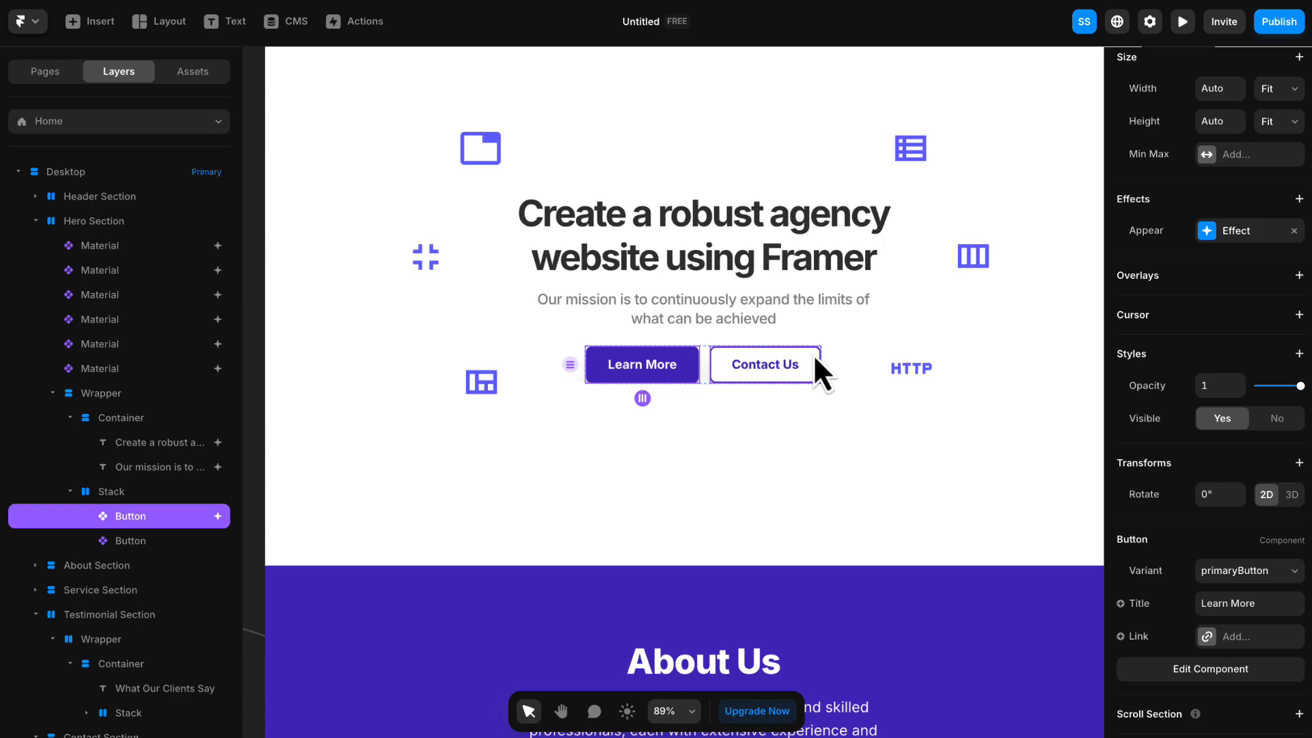
click(815, 358)
right_click(813, 360)
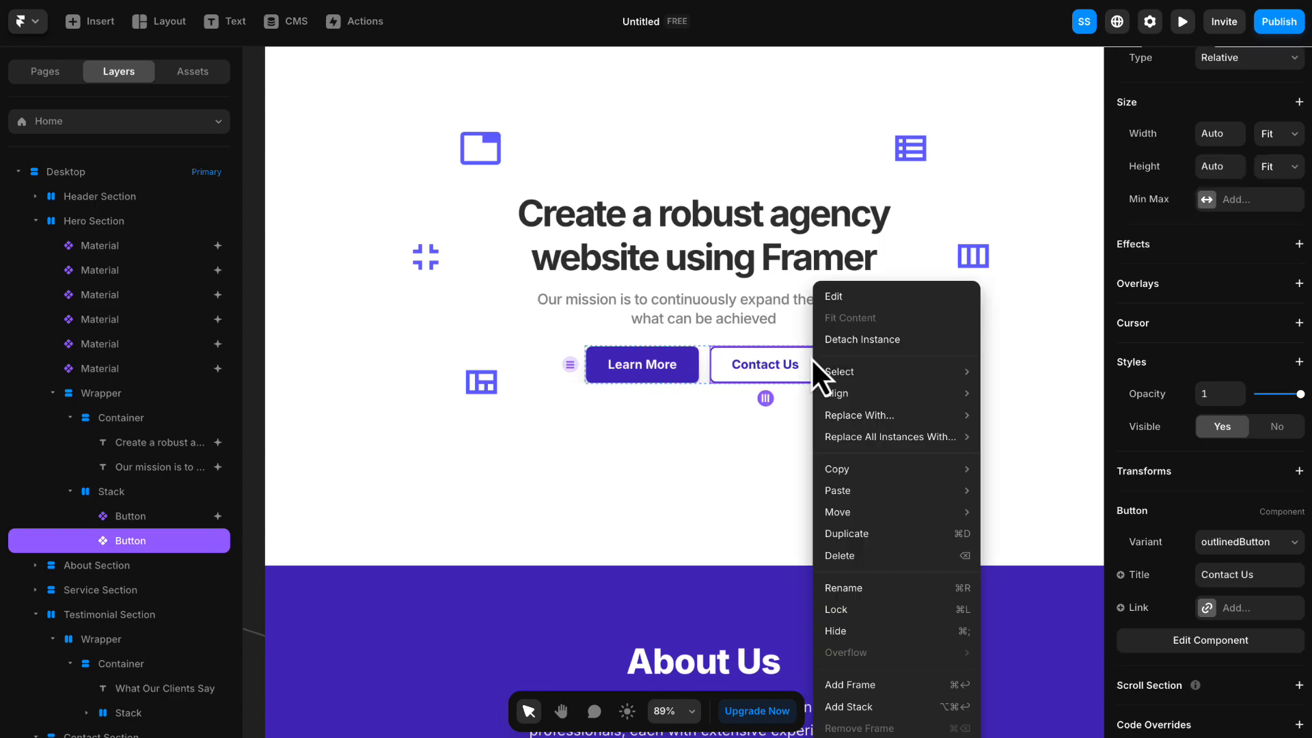
mouse_move(868, 489)
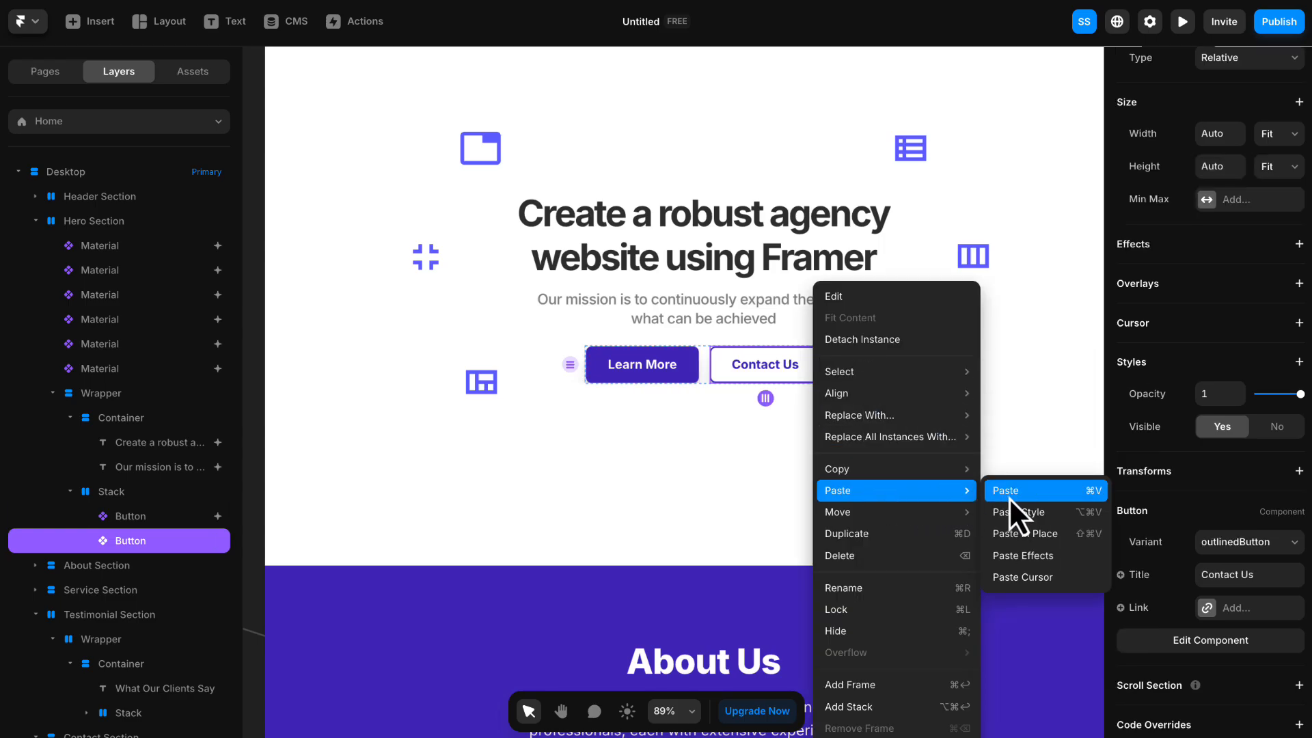
click(1028, 557)
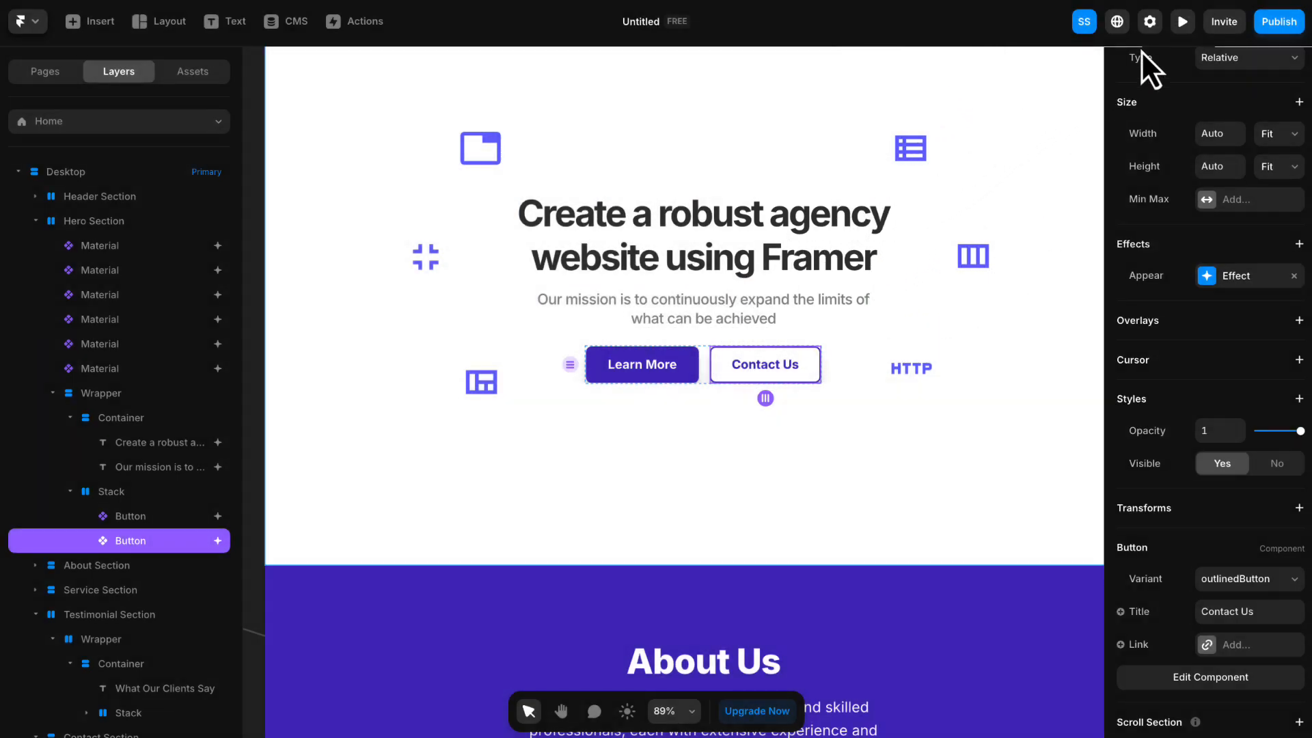
- Preview the page, replay the hero's appear animations, look through the sections below, and return to the canvas
click(1183, 23)
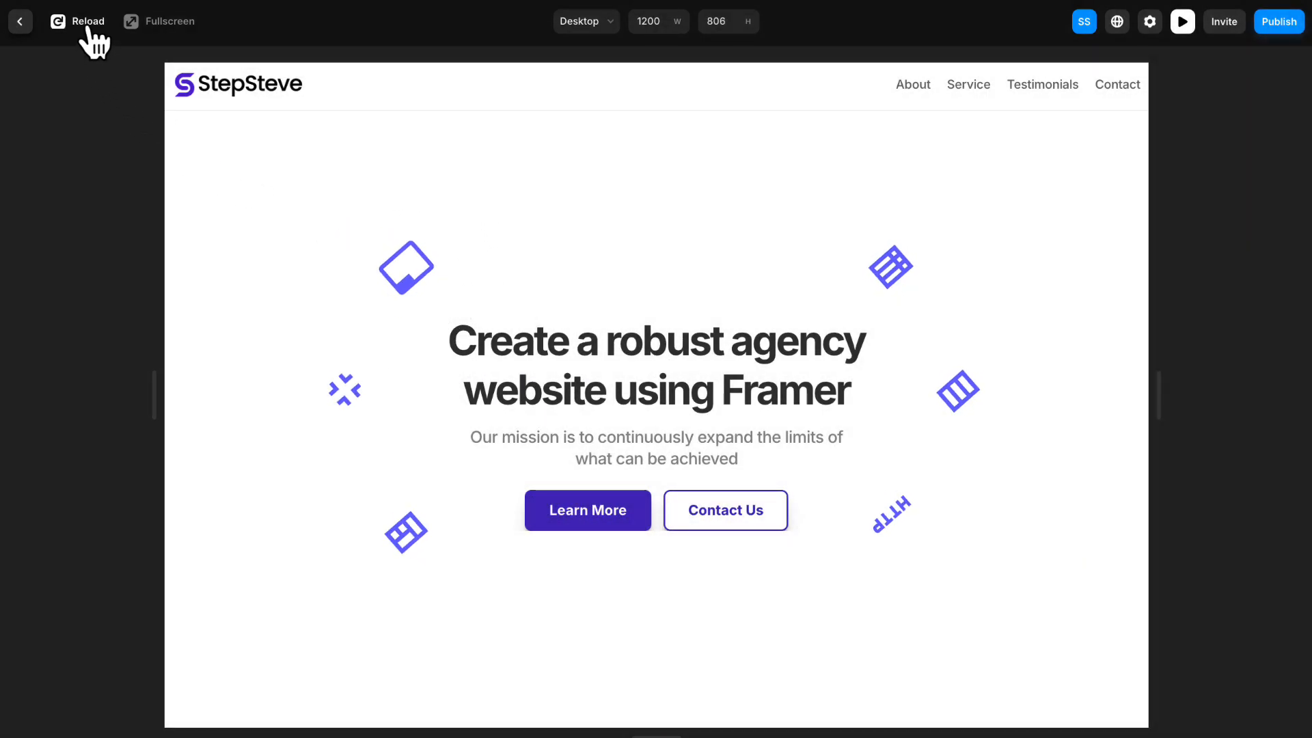
click(87, 28)
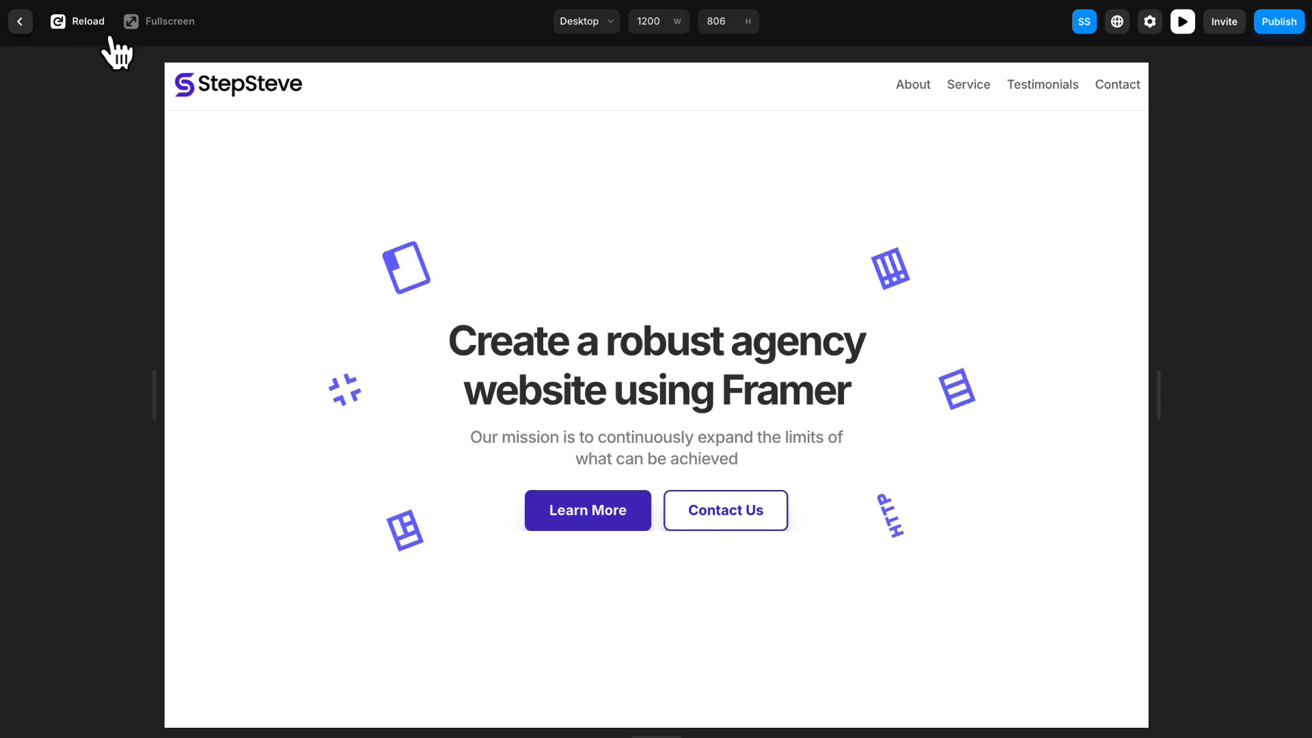
scroll(800, 328, down, 15)
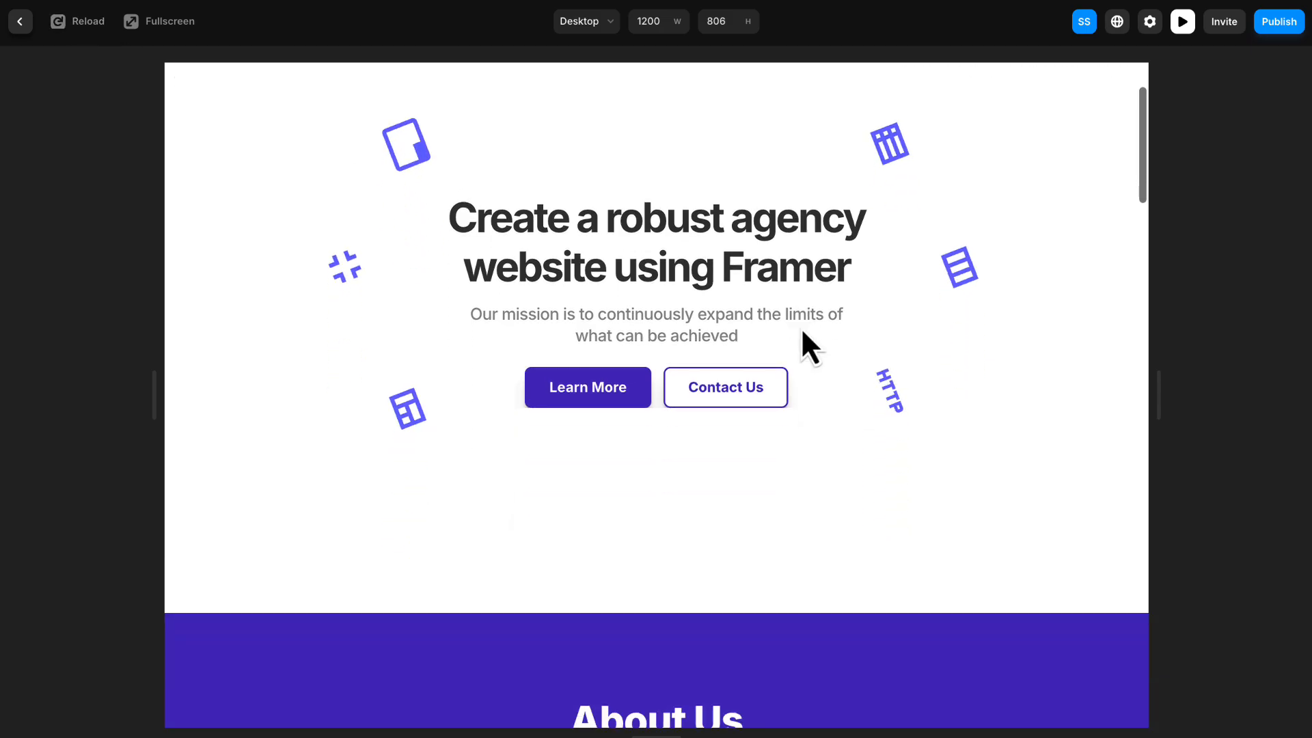
scroll(797, 329, down, 8)
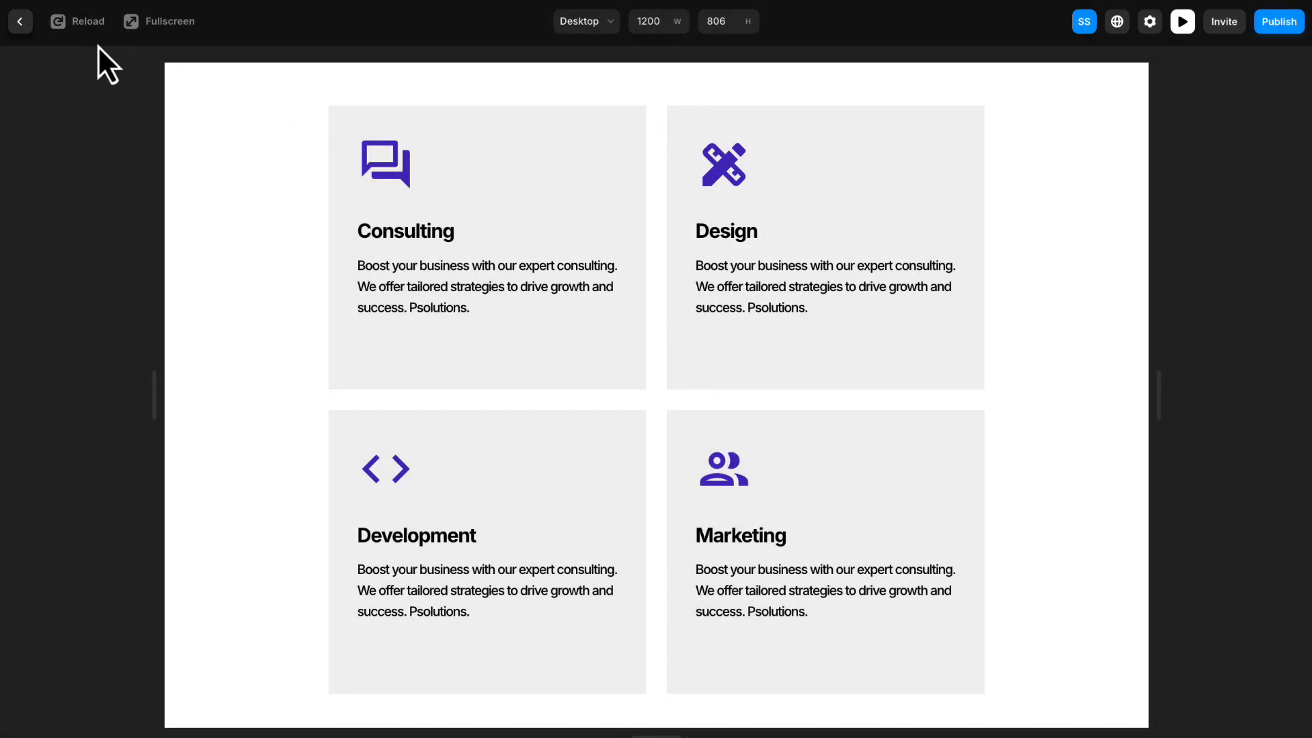
click(21, 22)
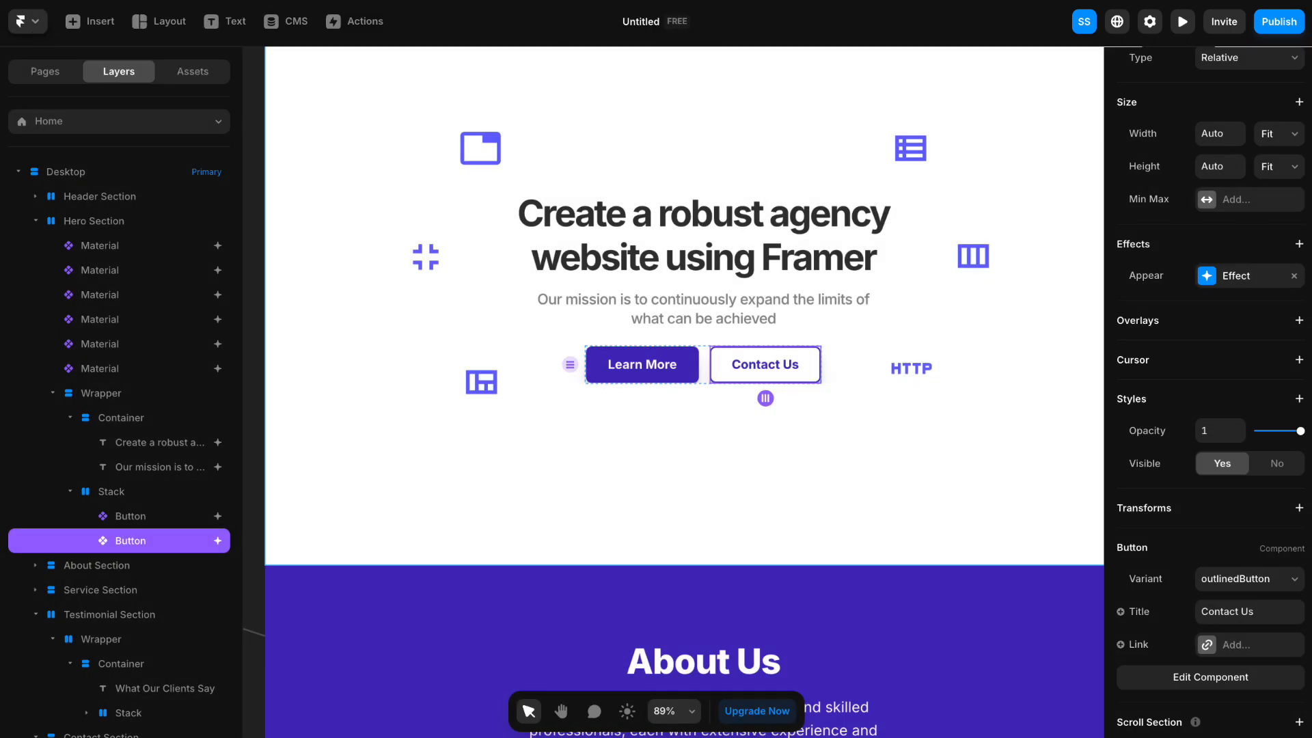
- Add a Scroll Animation effect to the Consulting card in the service section
scroll(485, 224, down, 10)
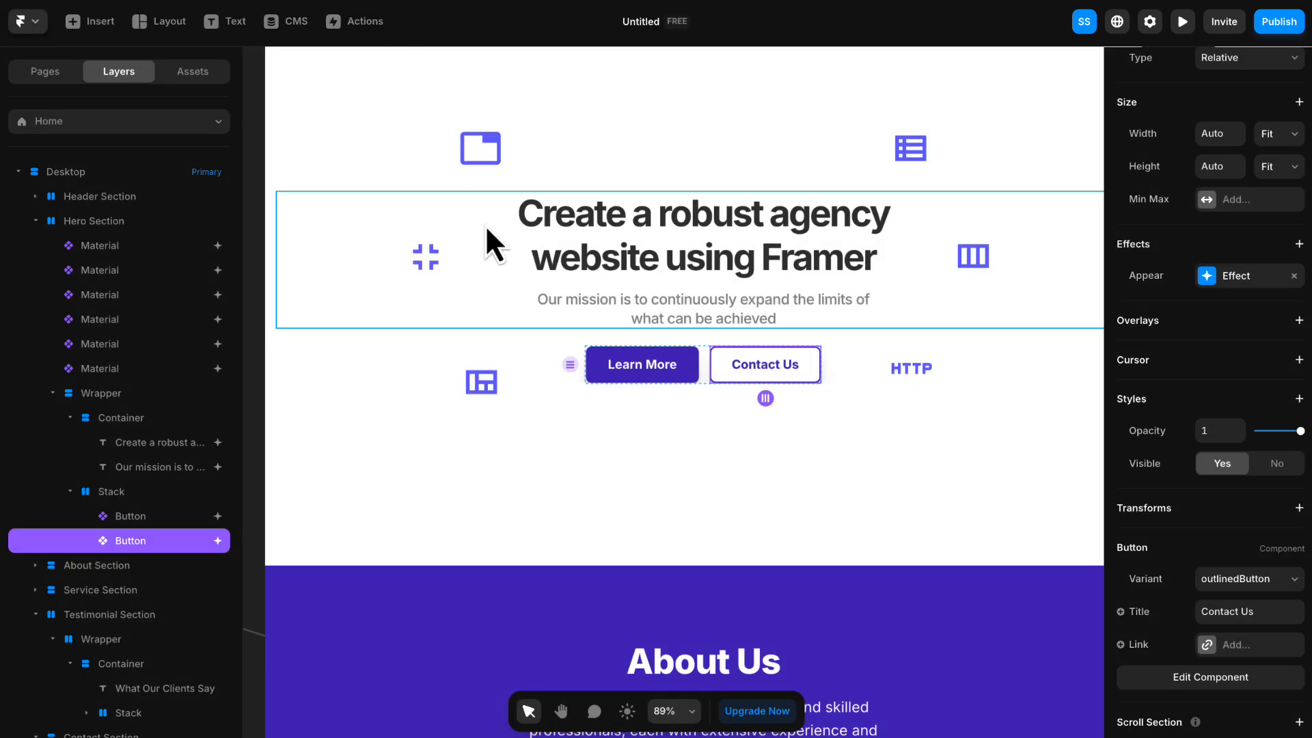
scroll(478, 214, down, 10)
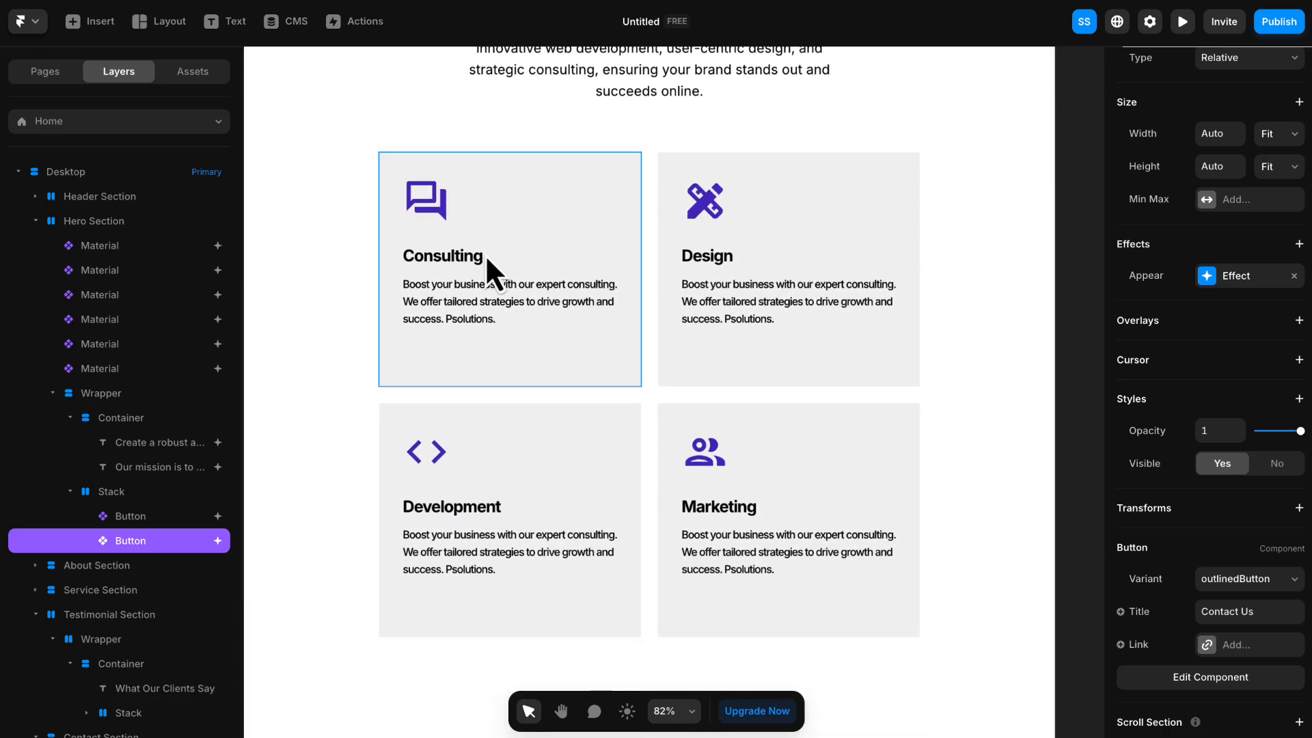
click(321, 205)
scroll(410, 212, left, 3)
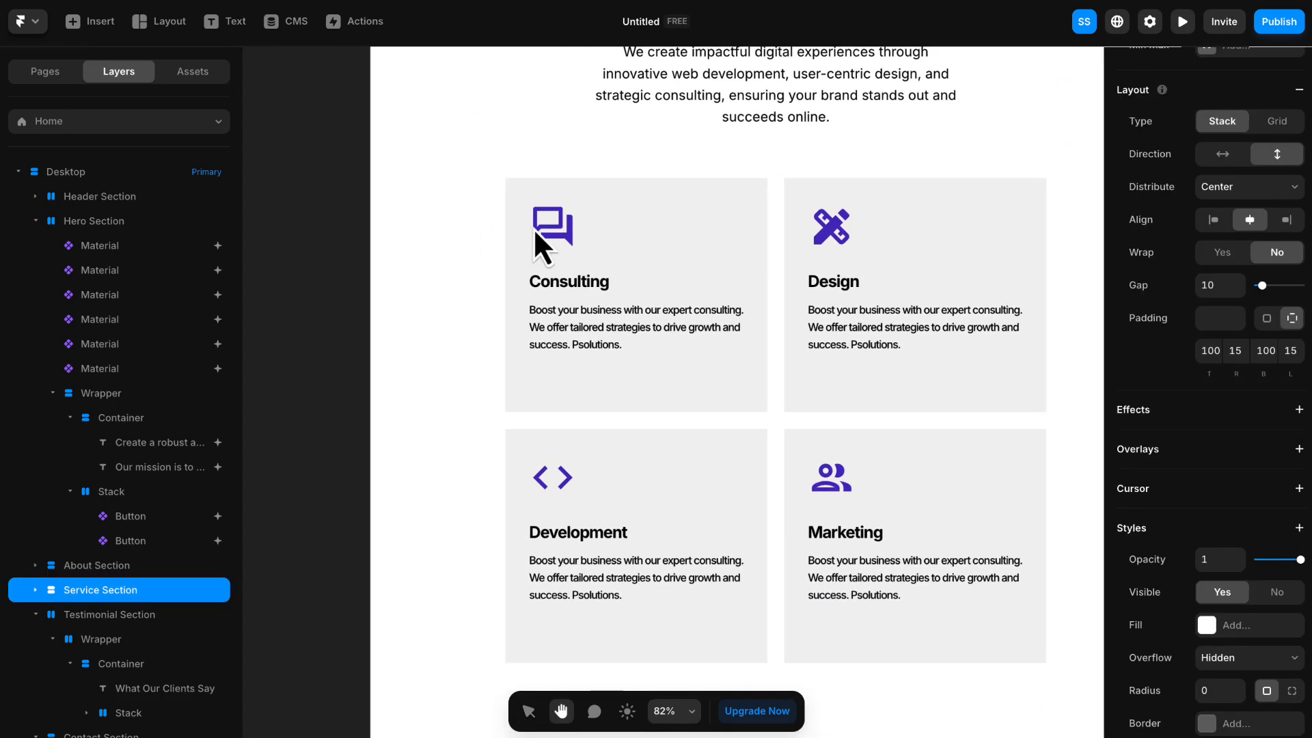
click(642, 199)
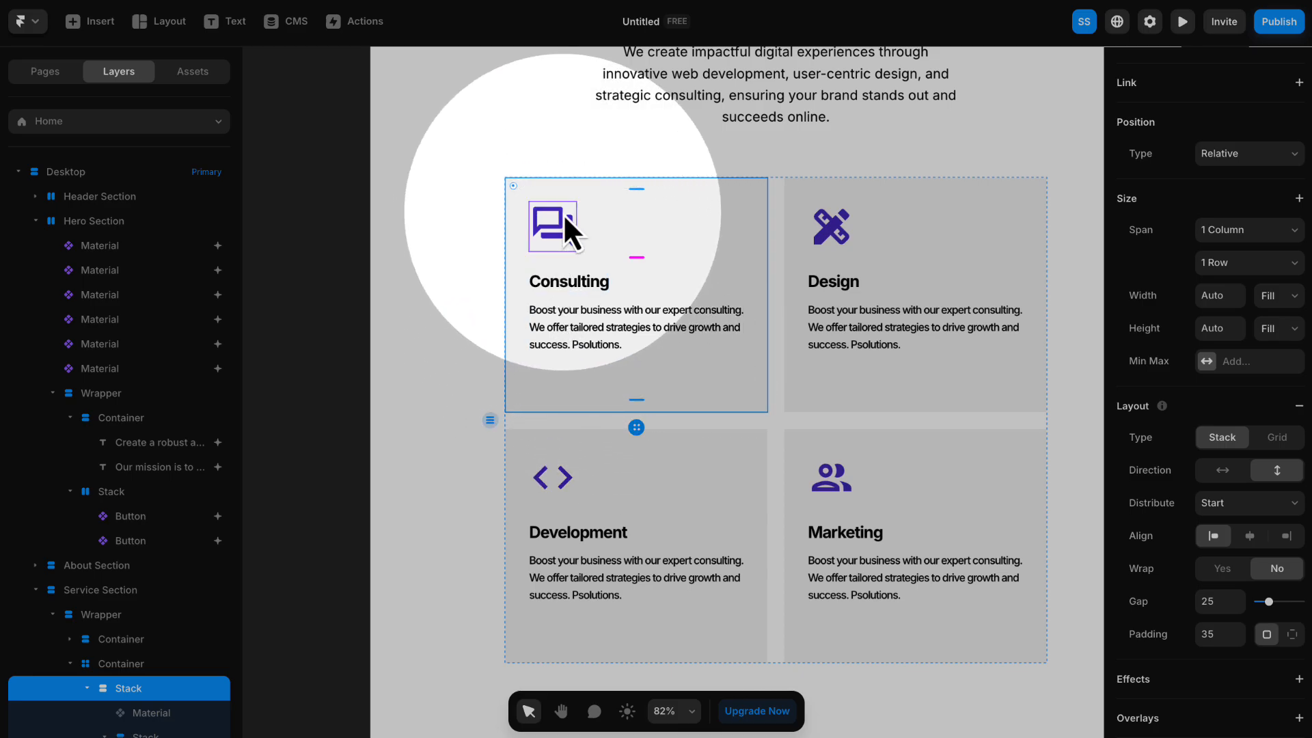
scroll(1154, 252, down, 1)
scroll(1151, 253, up, 2)
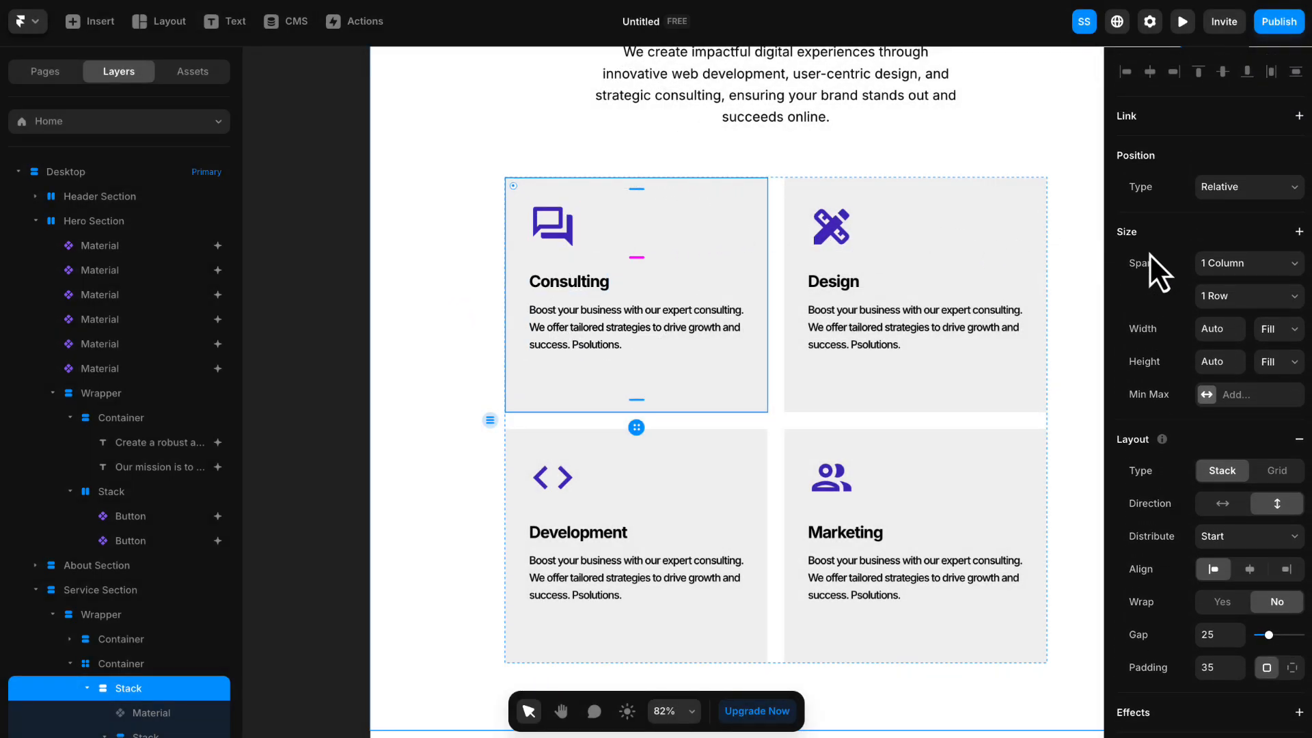
scroll(1148, 253, down, 5)
click(1261, 408)
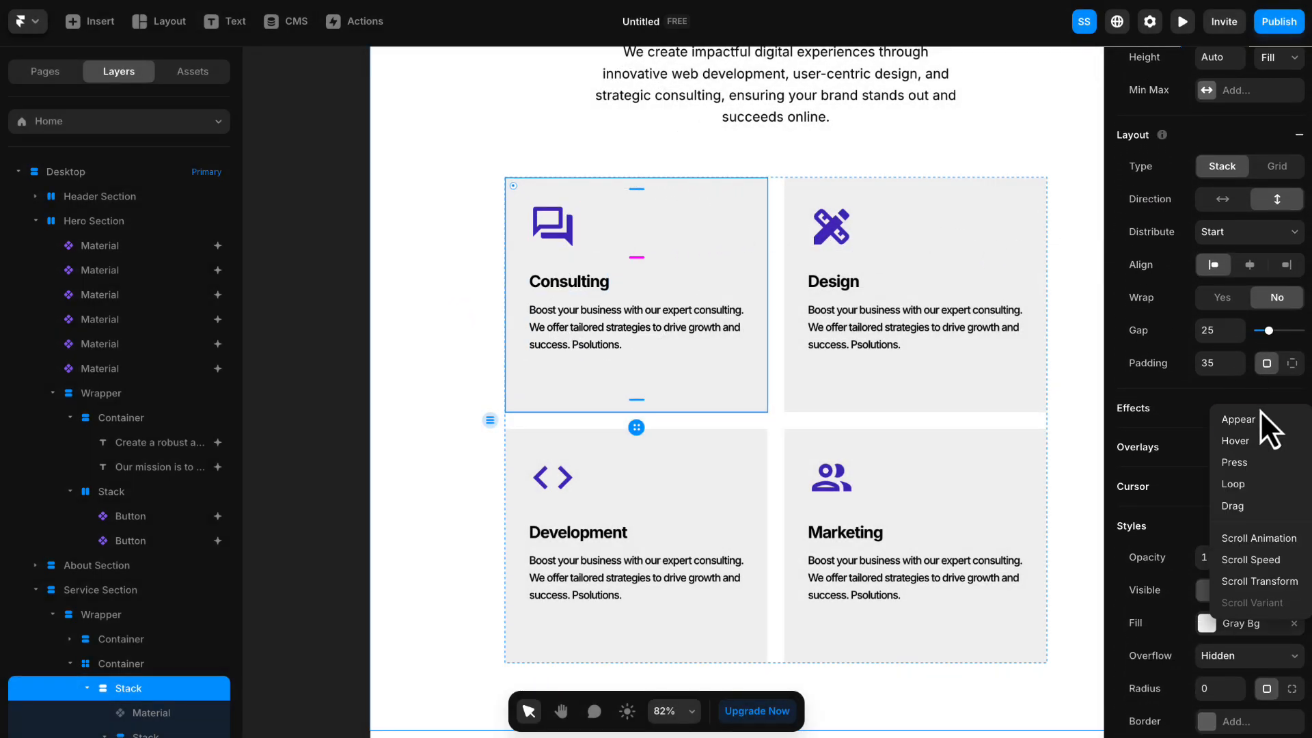
click(1254, 539)
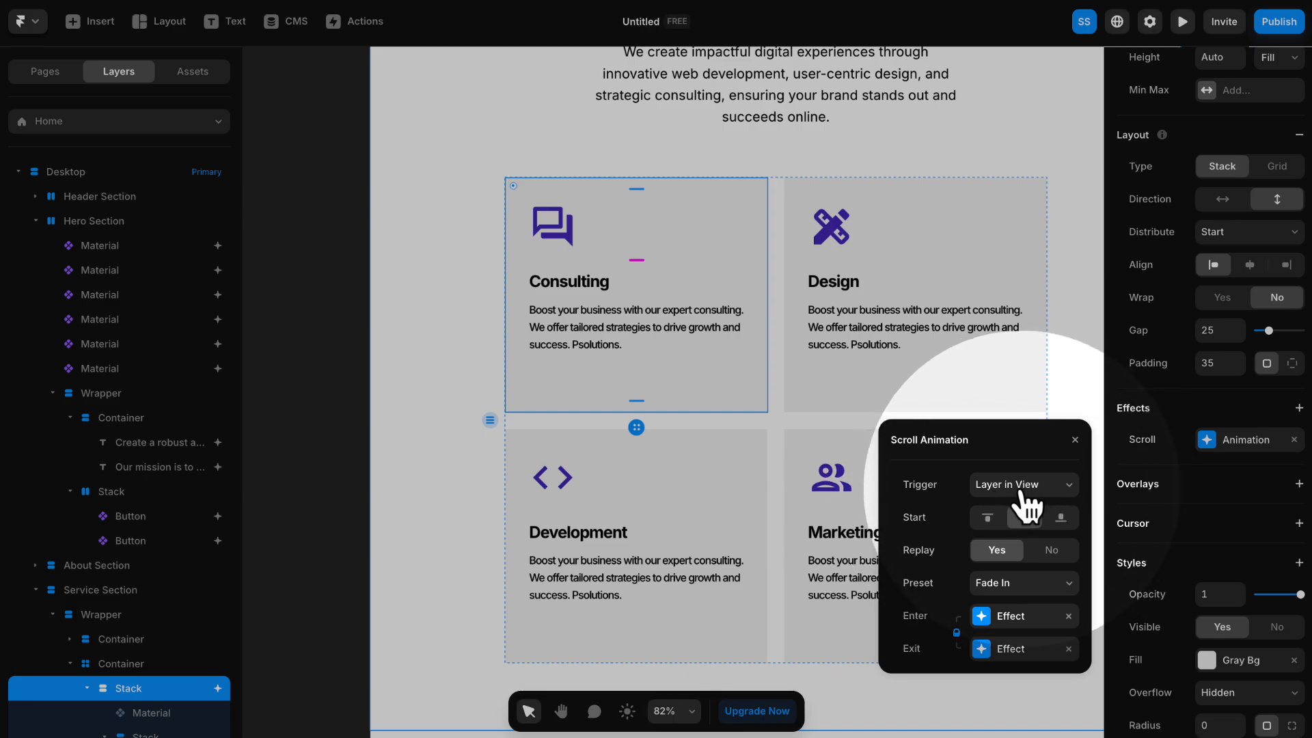
- Set the Consulting card's scroll animation to start at the top, with Replay set to No and the Slide In Left preset
click(987, 519)
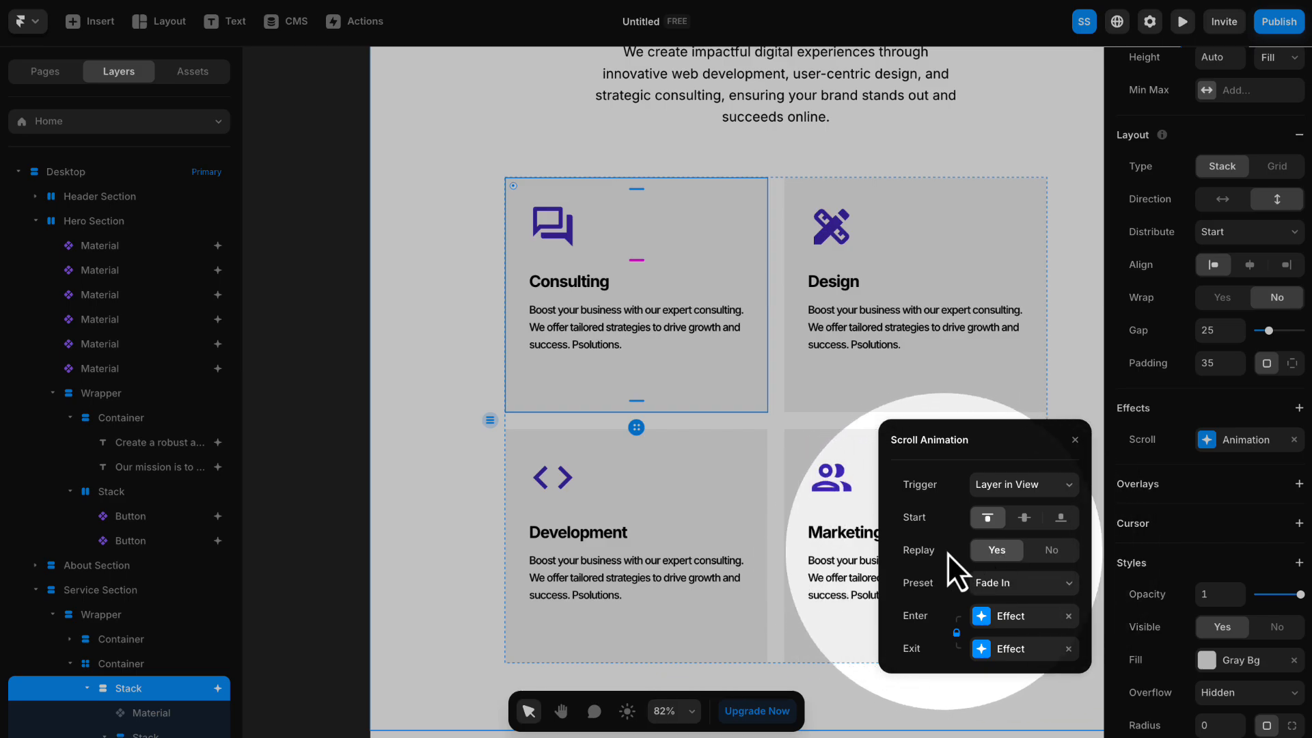
click(1050, 552)
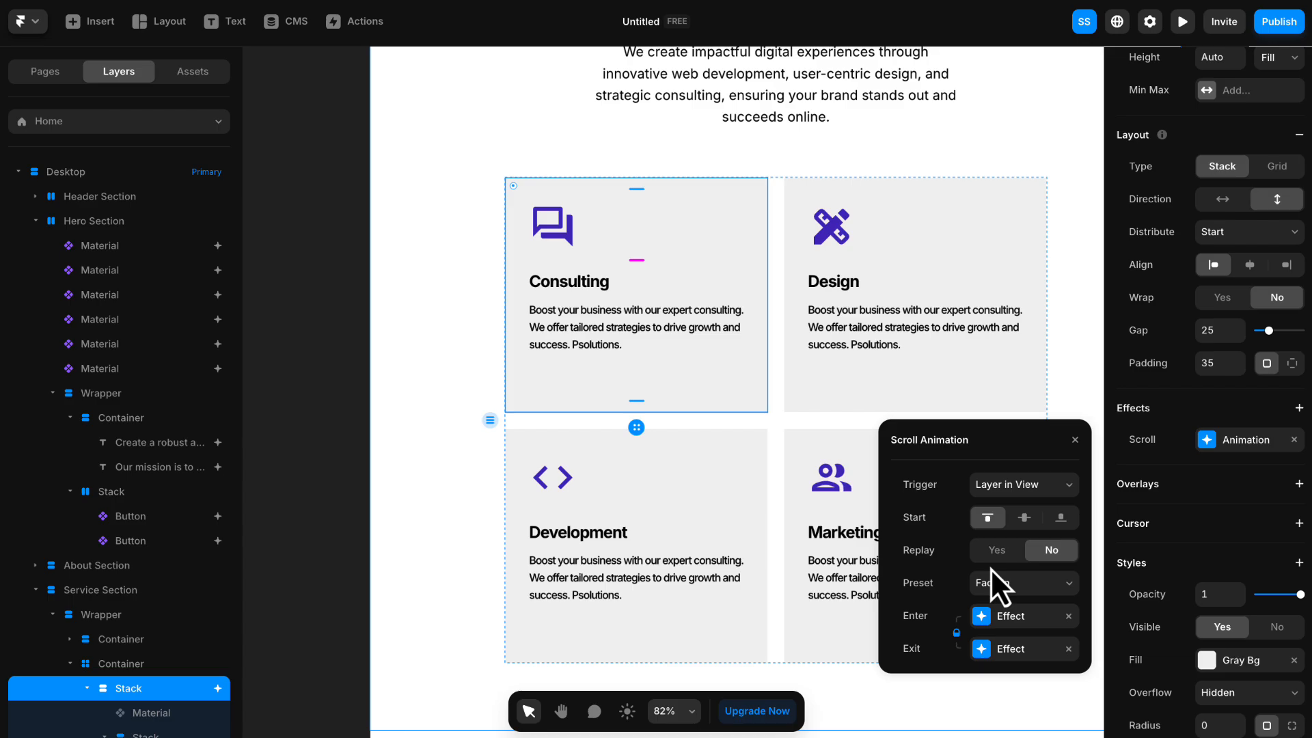
click(990, 568)
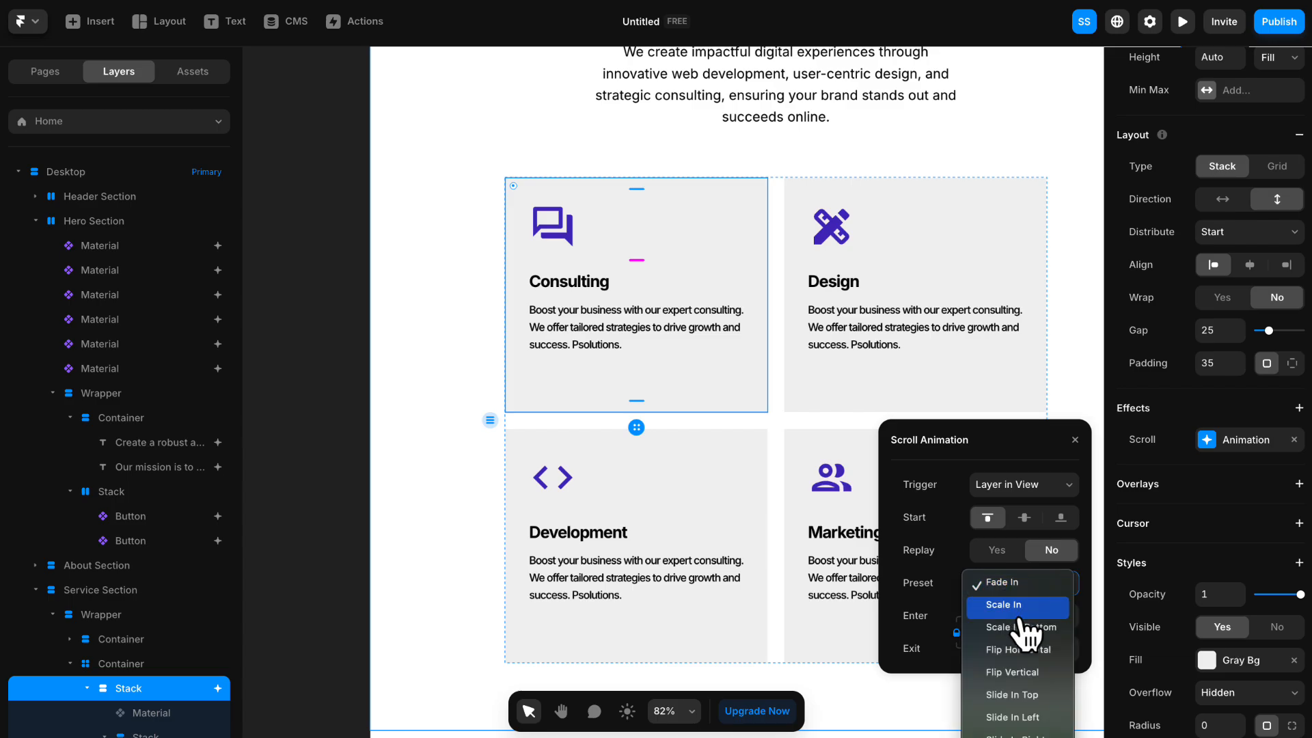
click(1025, 716)
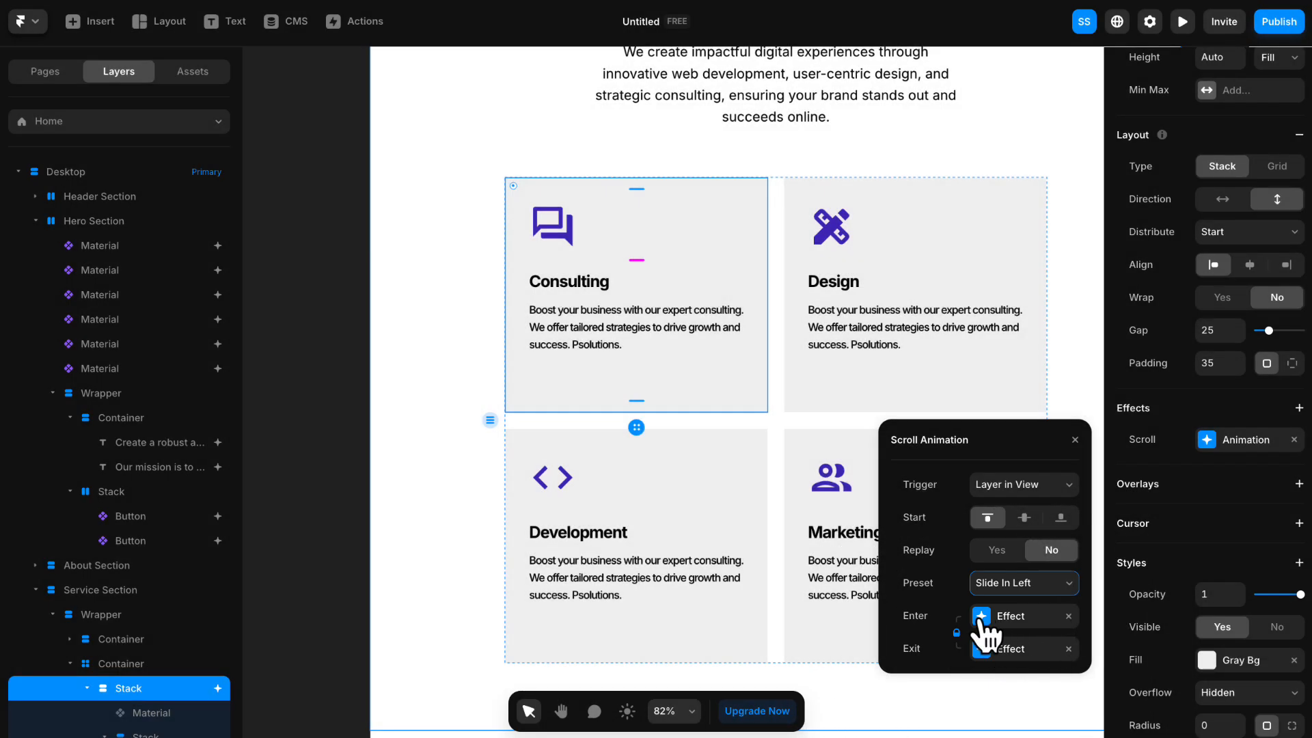
- Give the Consulting card's Enter effect an Ease In Out transition and adjust its delay
click(1011, 617)
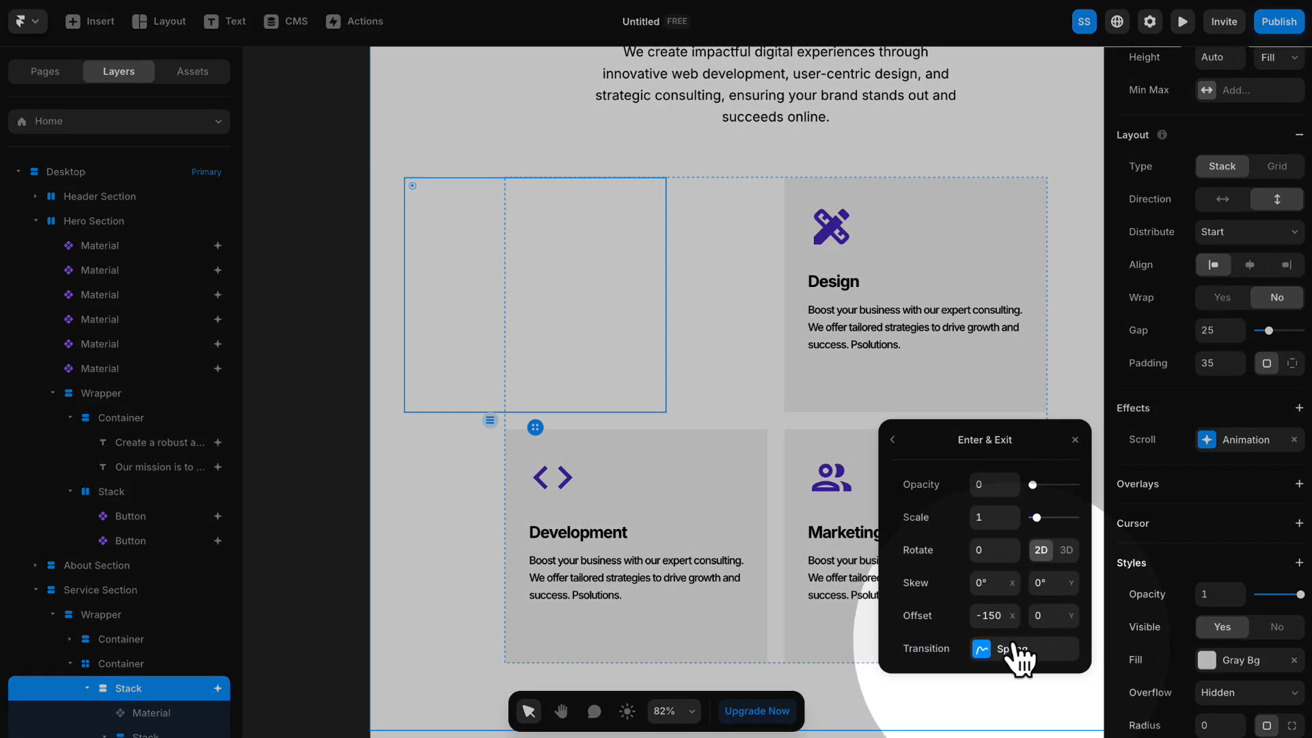
click(1011, 649)
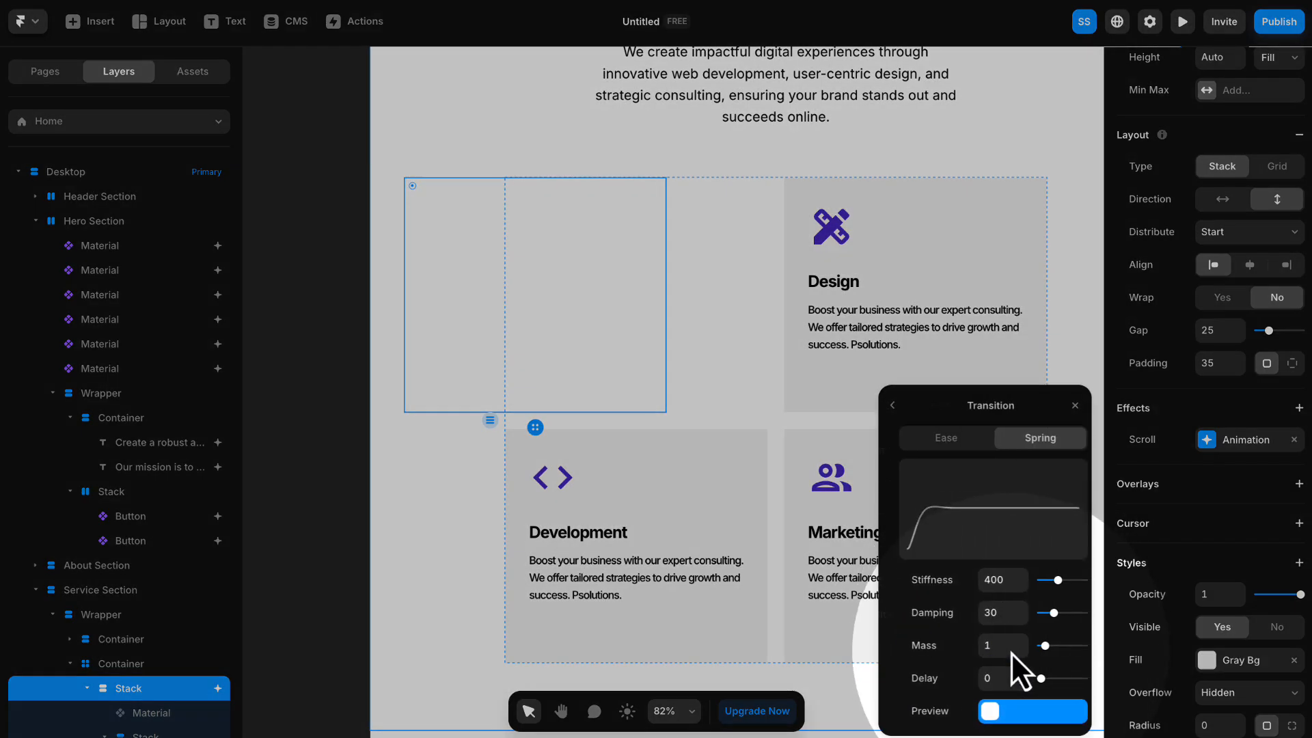
click(940, 438)
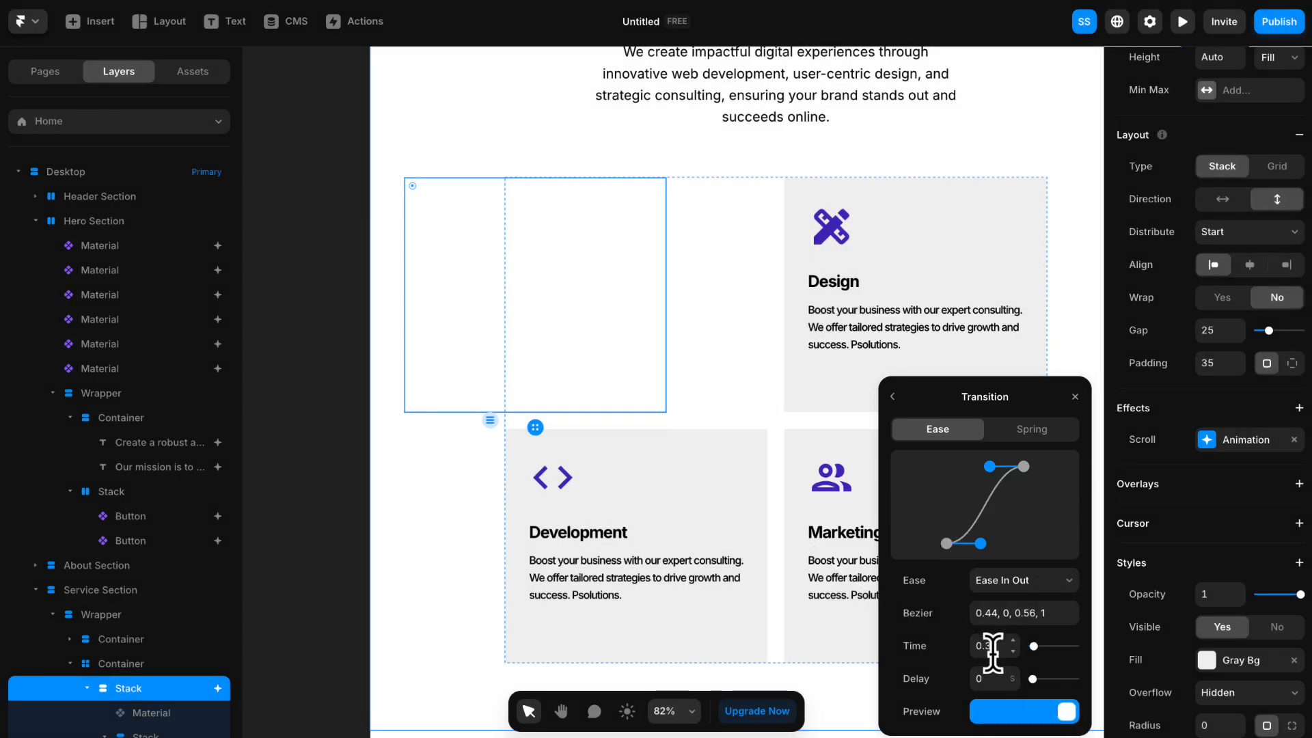
click(984, 677)
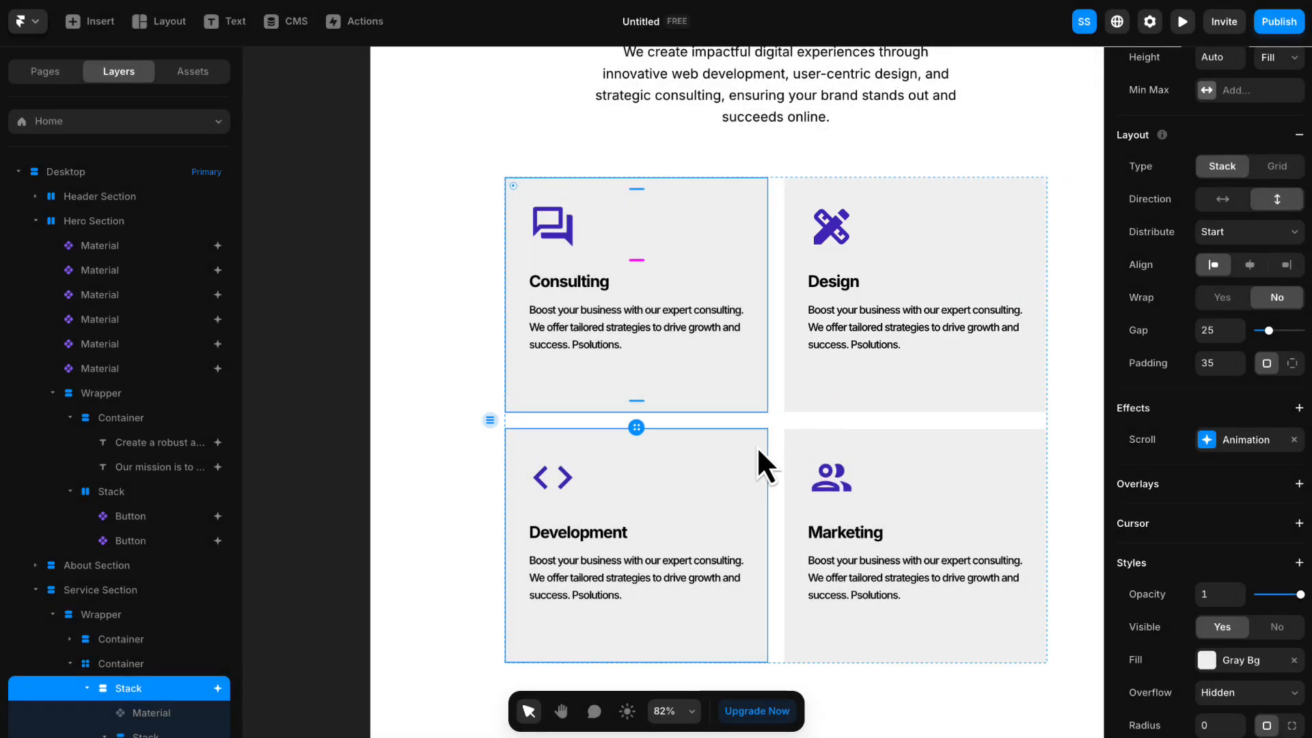
- Copy the Consulting card's effects and paste them onto the Design card
click(782, 426)
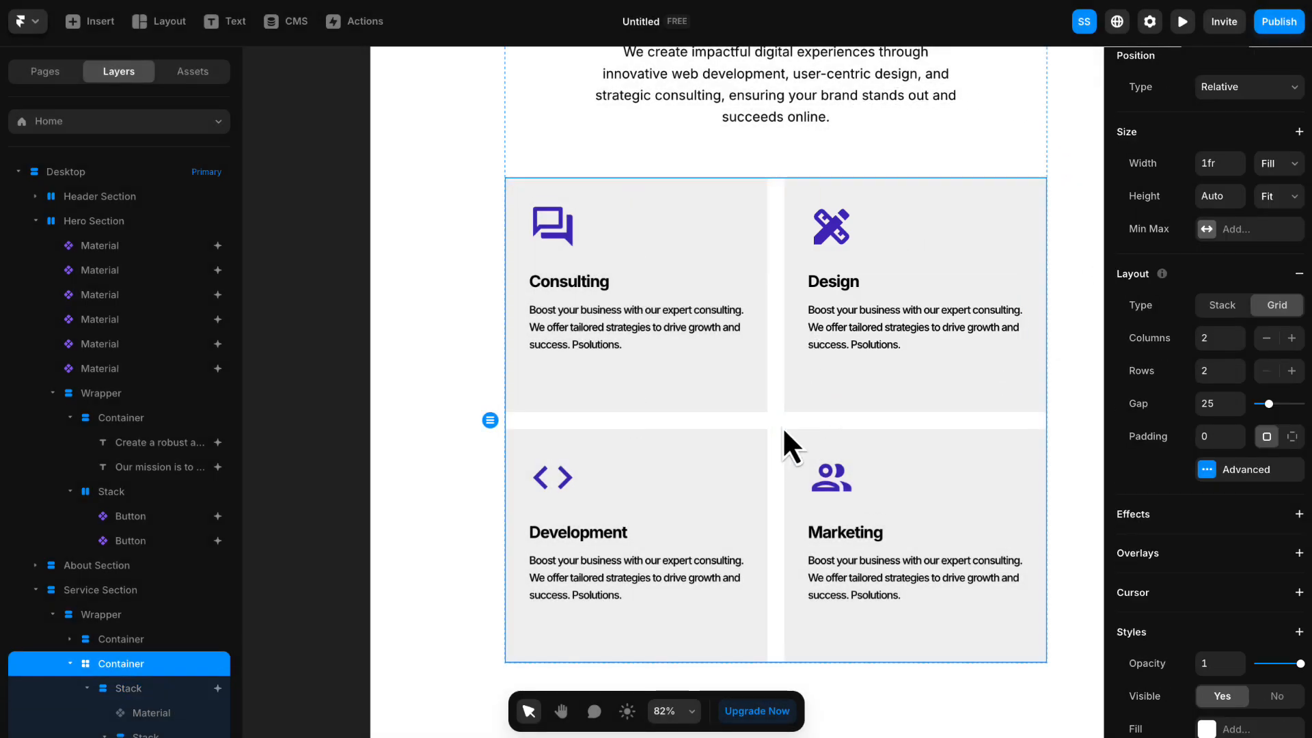
key(space)
drag(782, 426, 769, 361)
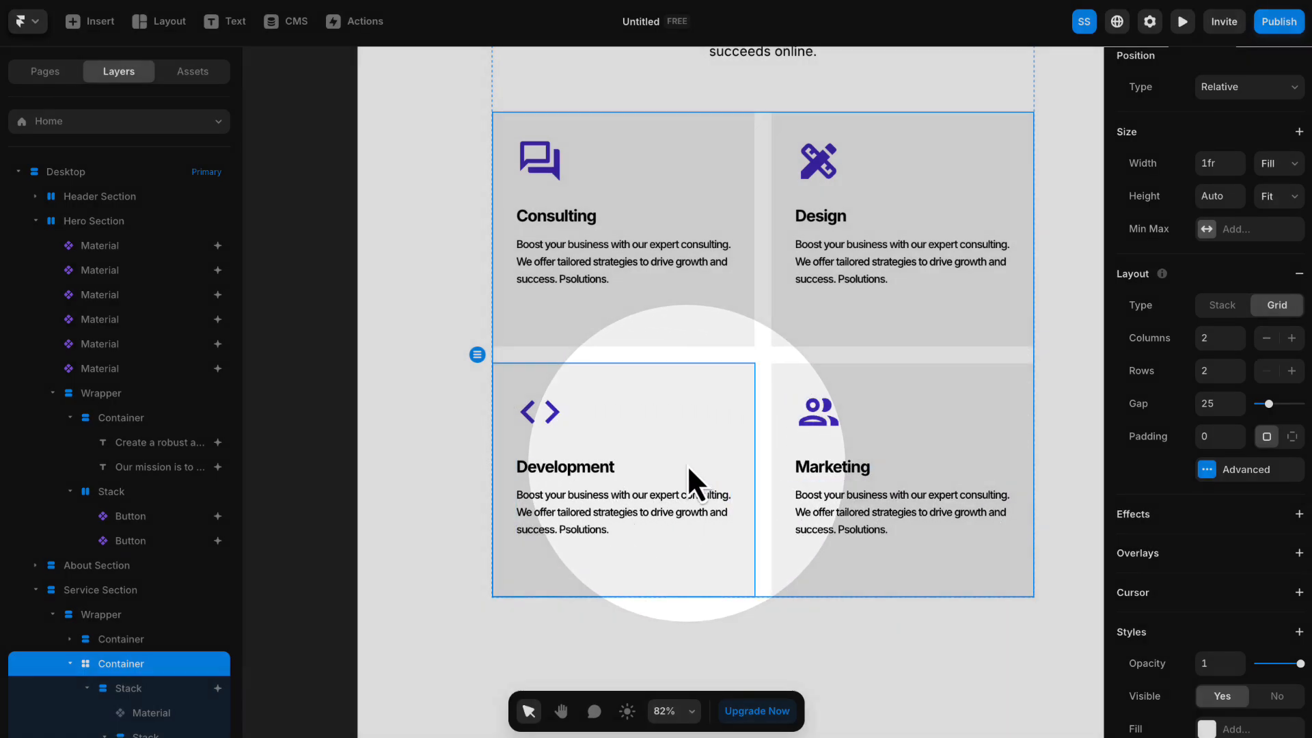
key(space)
drag(773, 369, 752, 426)
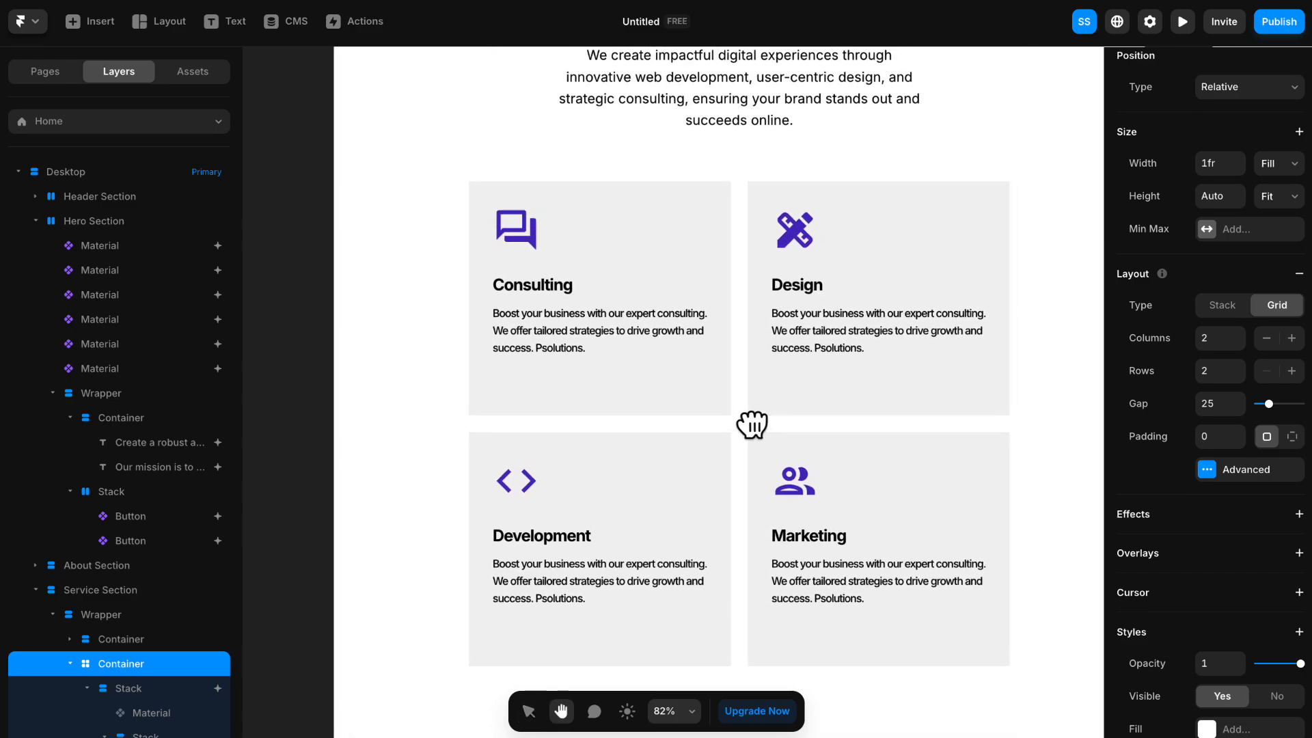
click(667, 232)
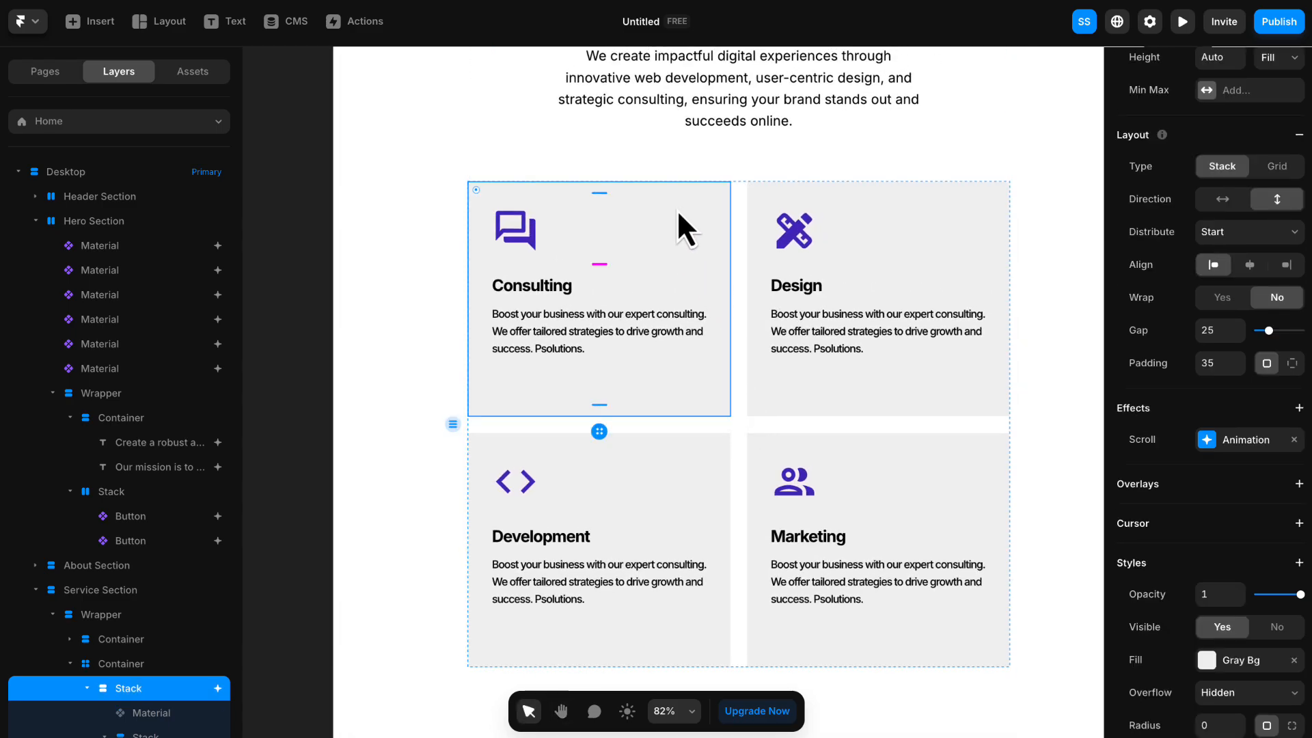
right_click(676, 209)
mouse_move(770, 362)
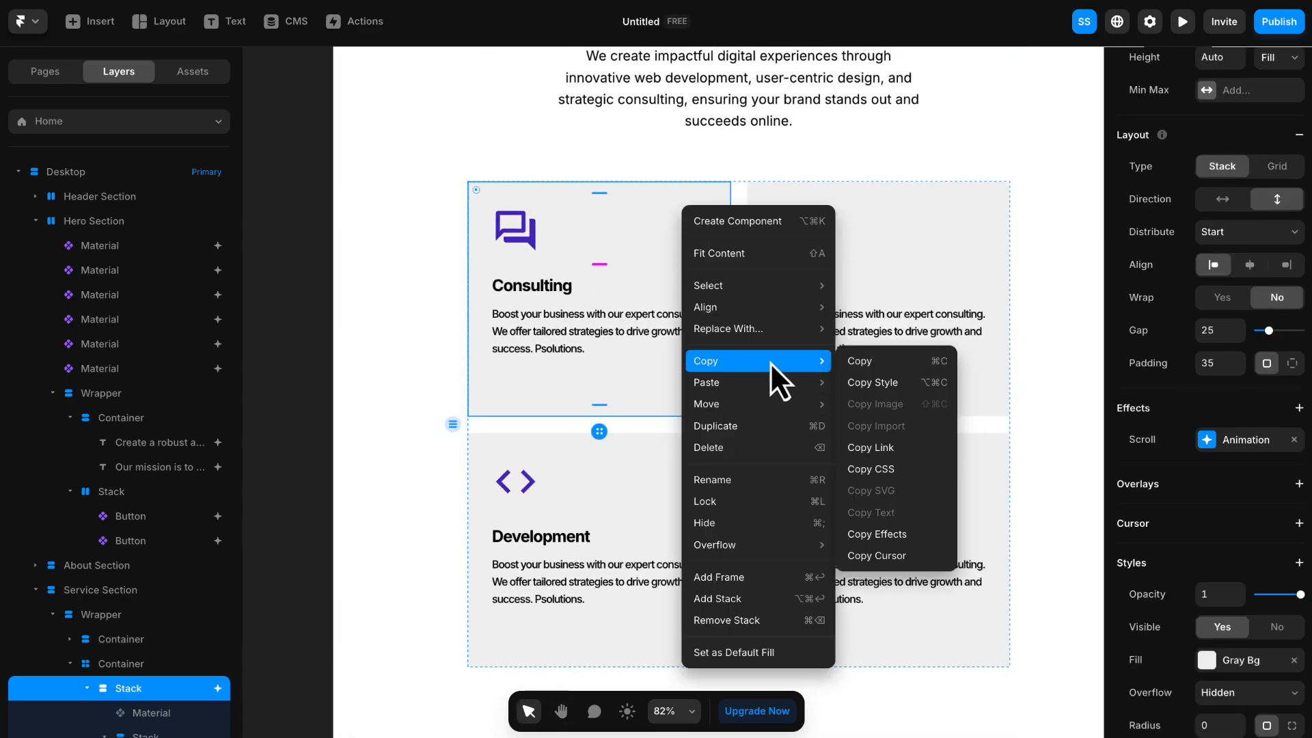
click(891, 535)
right_click(974, 194)
mouse_move(1046, 369)
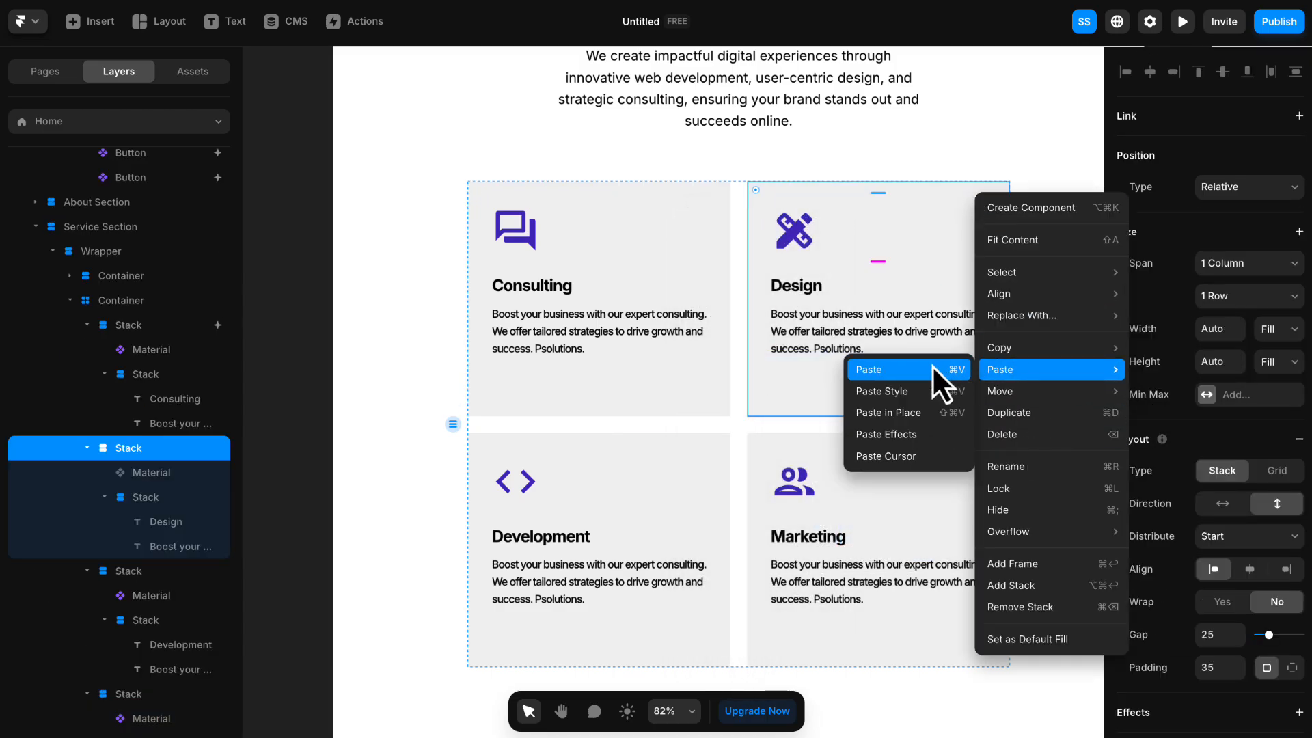
click(920, 437)
- Set the Design card's scroll animation preset to Slide In Right, and apply effects to the Development and Marketing cards
scroll(1216, 428, down, 3)
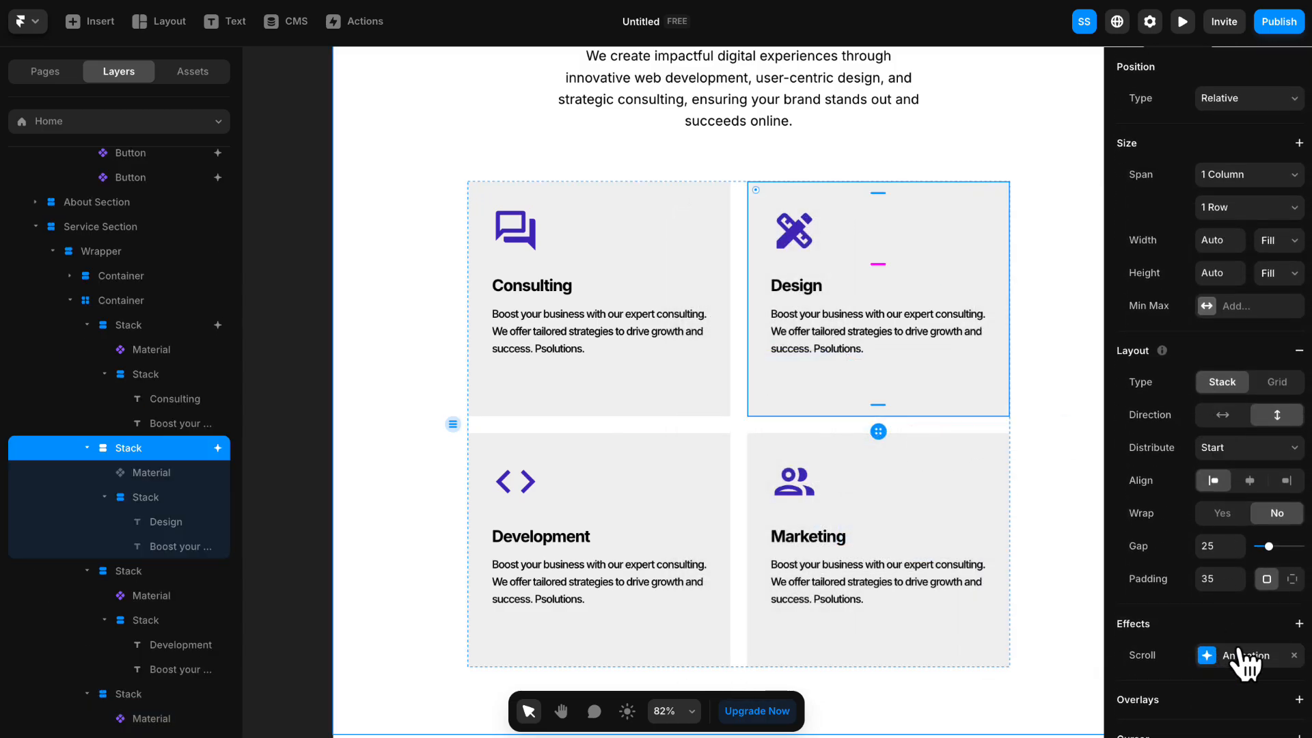
click(1244, 656)
click(1022, 646)
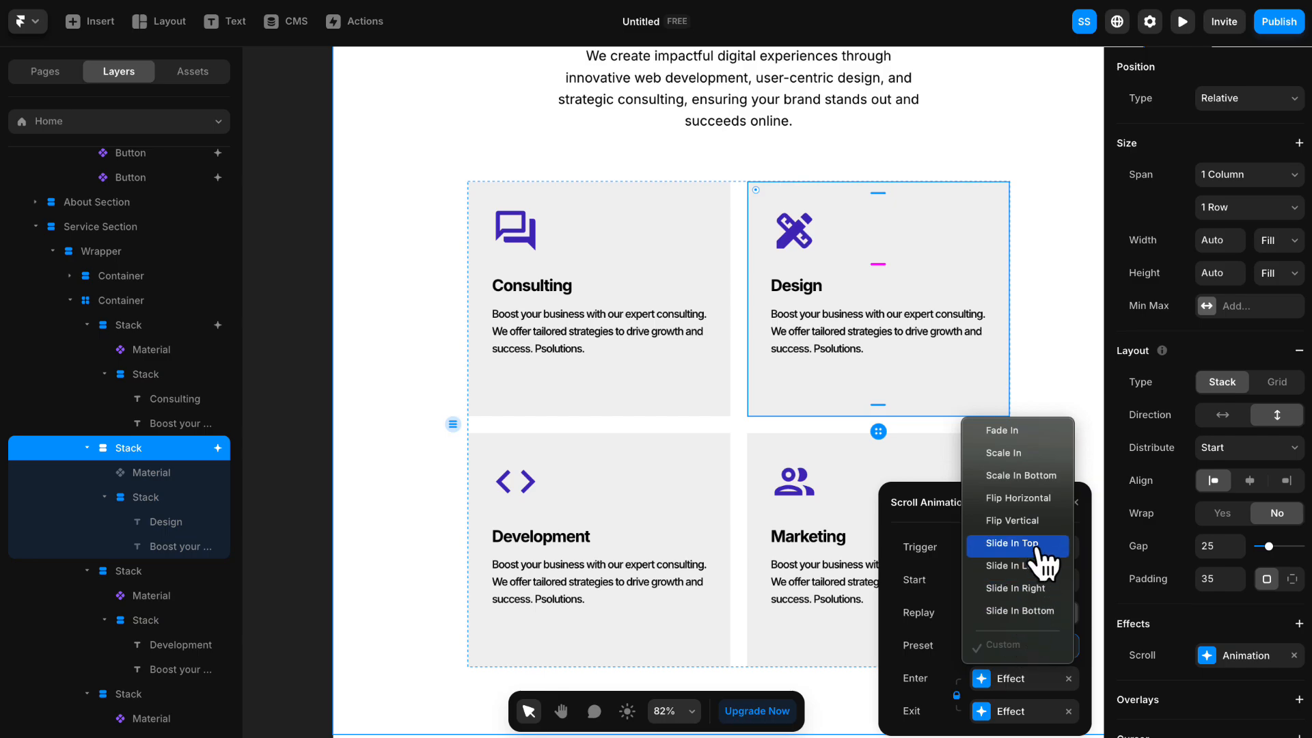
click(1016, 589)
click(1011, 679)
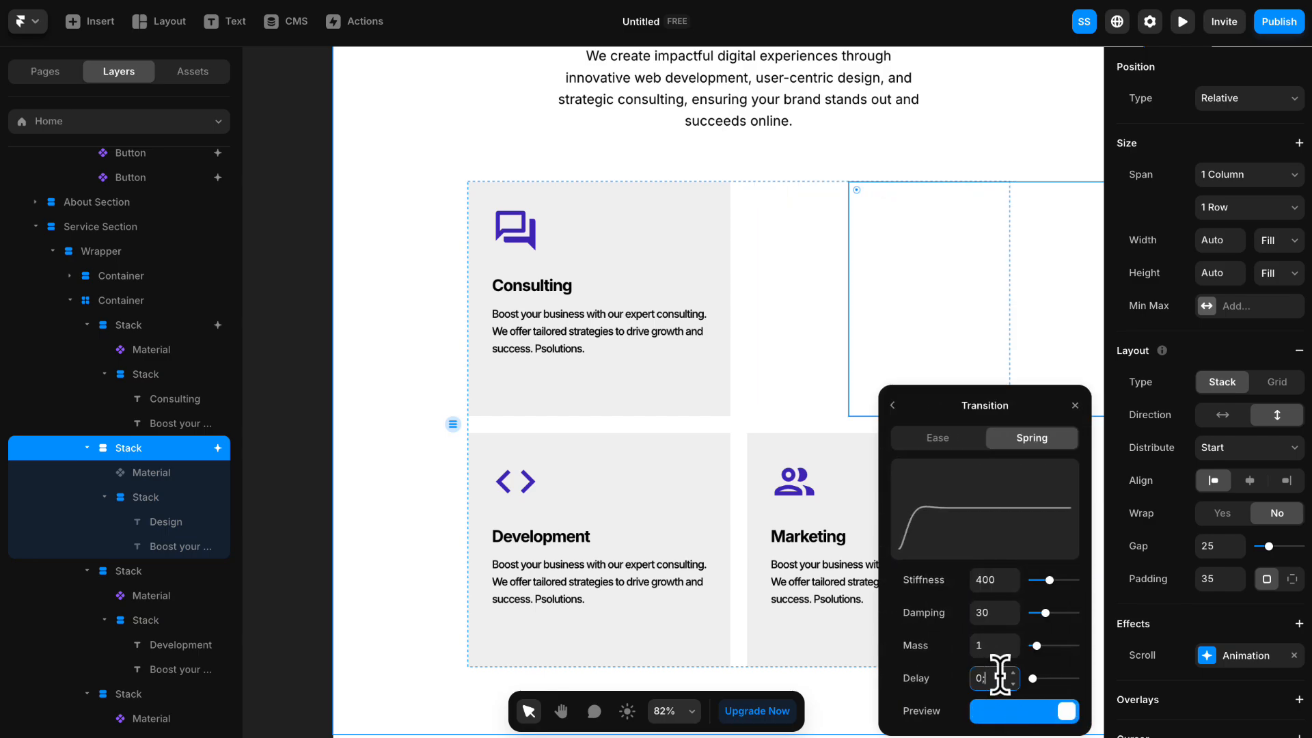
click(1075, 405)
click(899, 467)
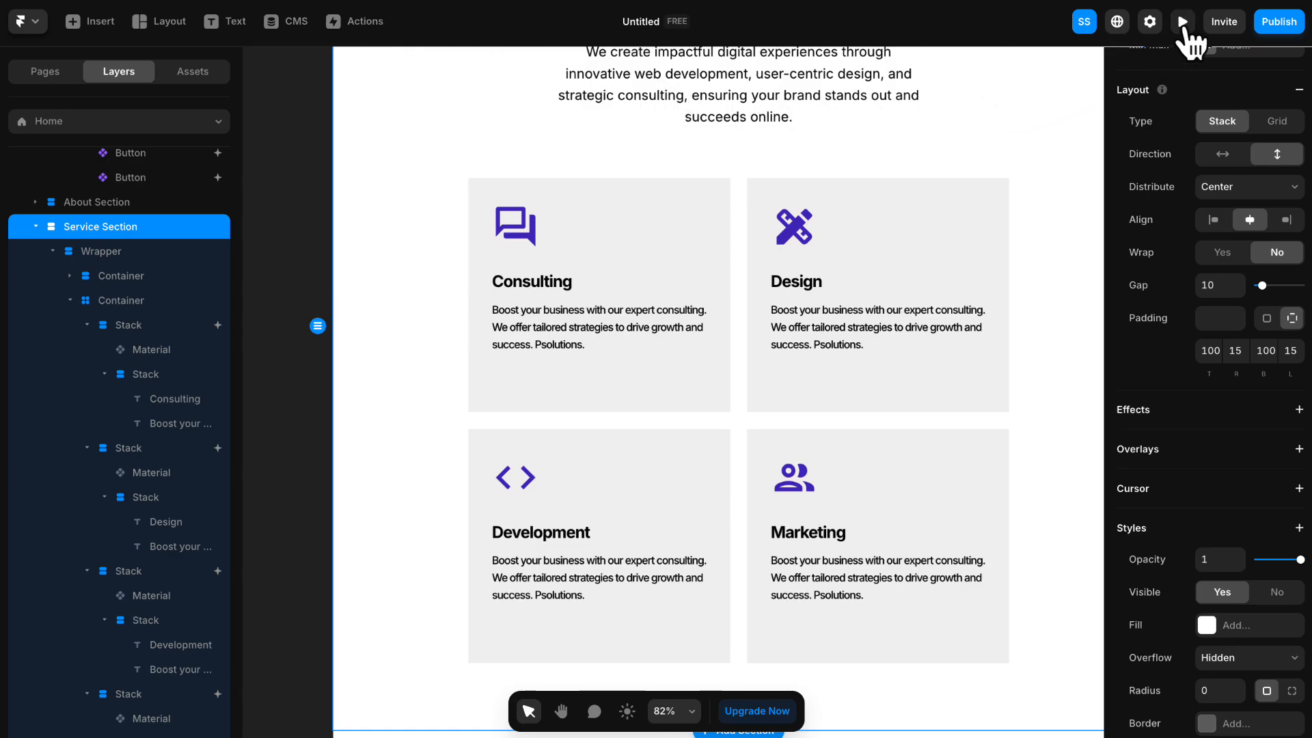
- Preview the page, examine the service cards' scroll animations and the sections down to Contact, and return to the canvas
click(1182, 21)
scroll(927, 155, down, 8)
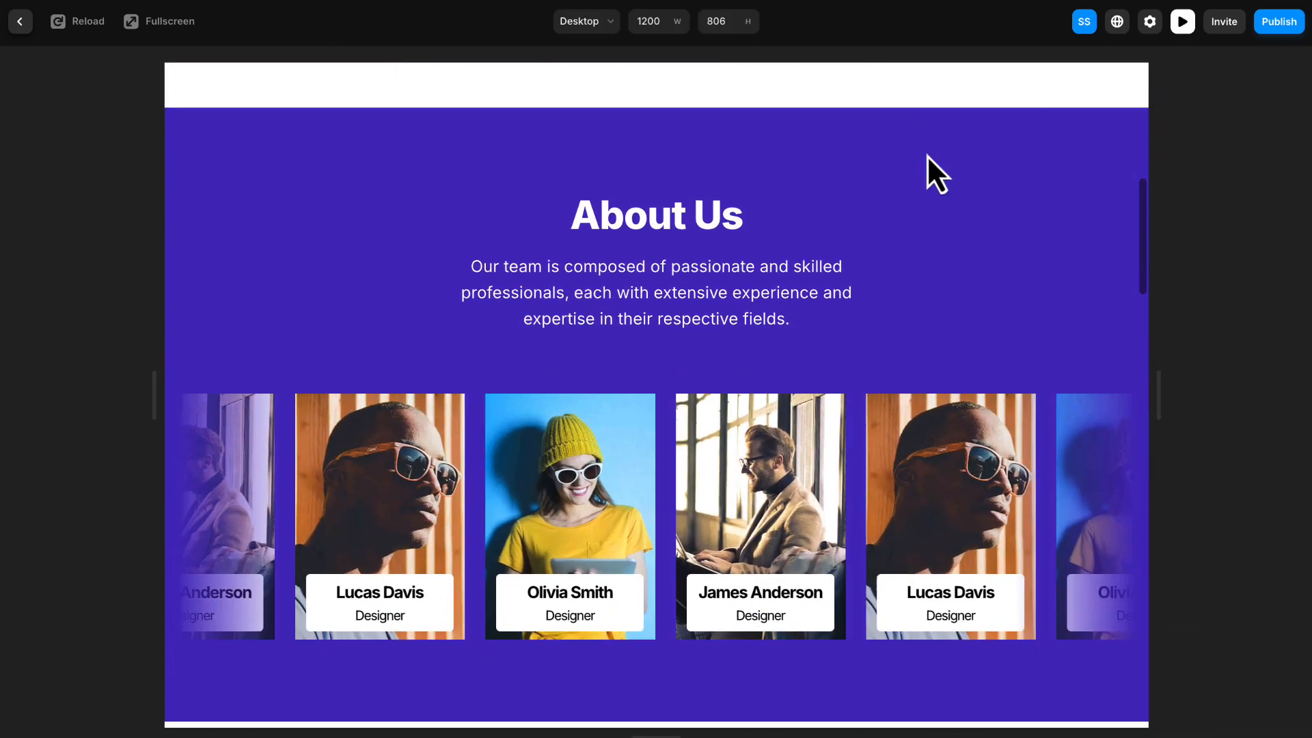
scroll(926, 155, down, 6)
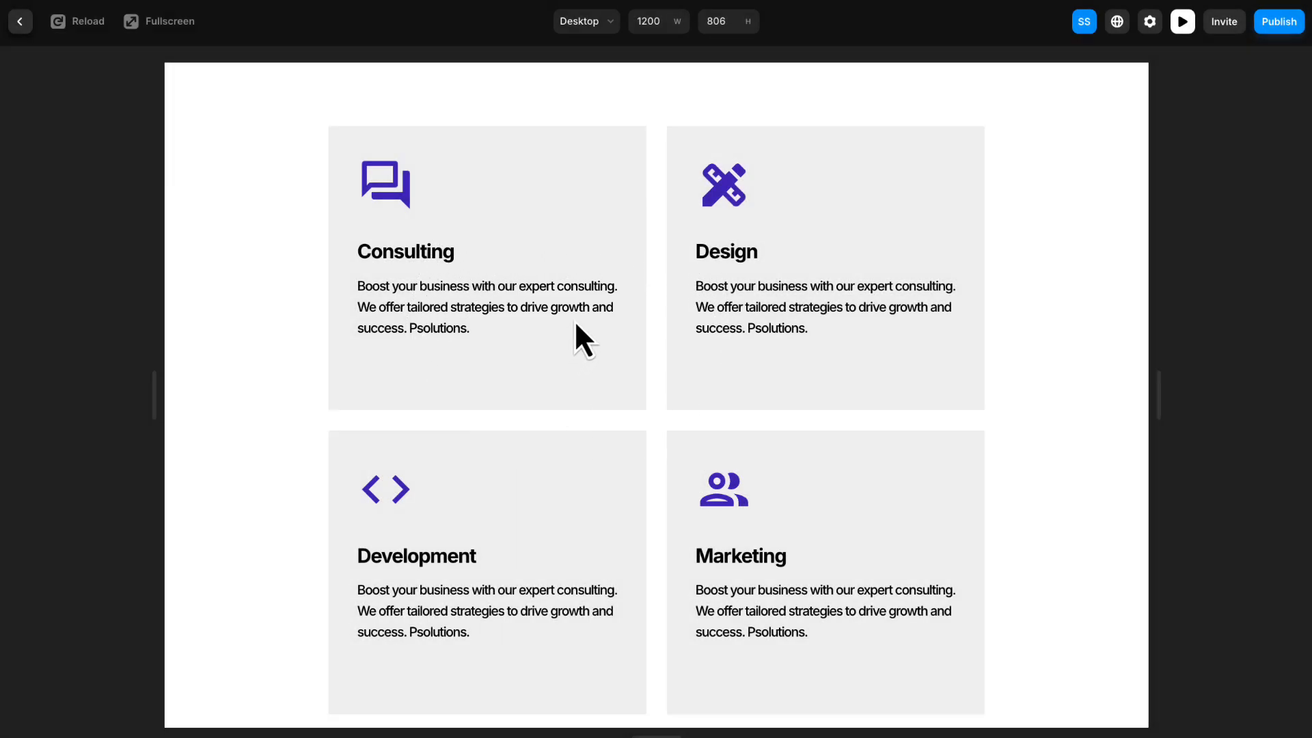
scroll(587, 304, down, 15)
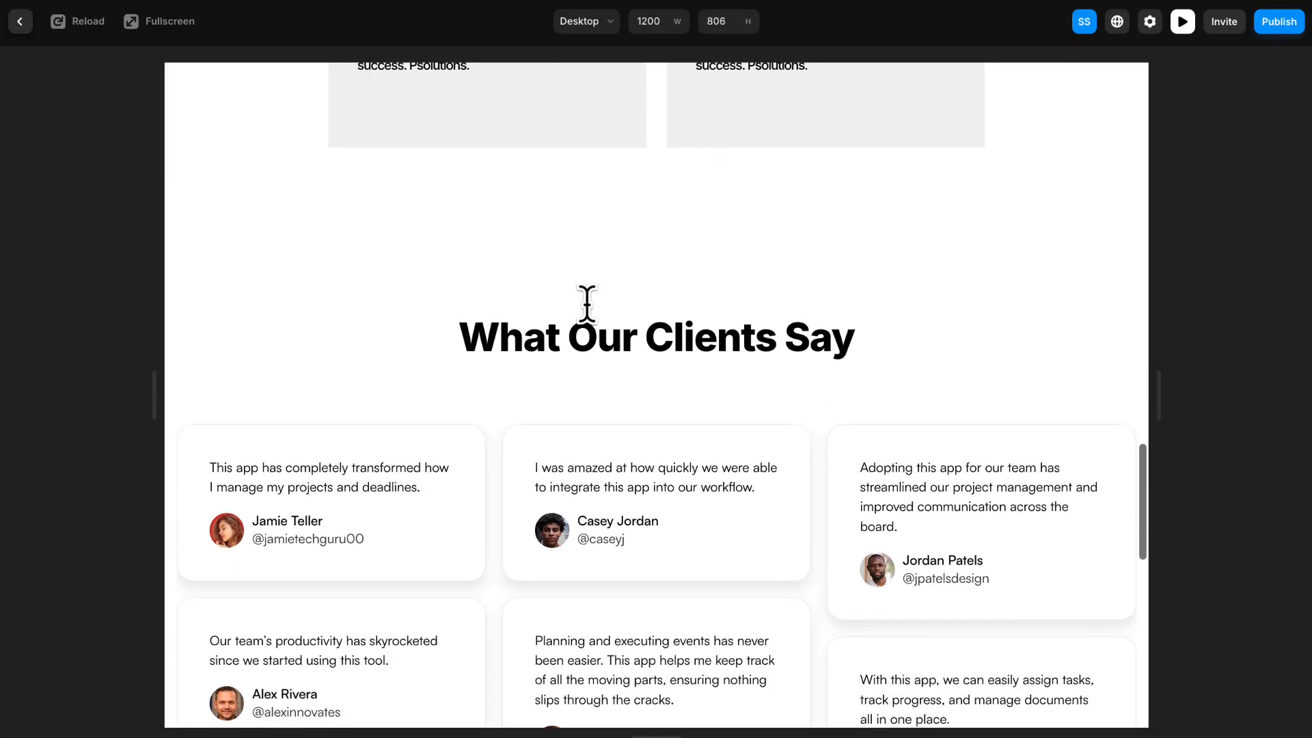
scroll(587, 304, down, 5)
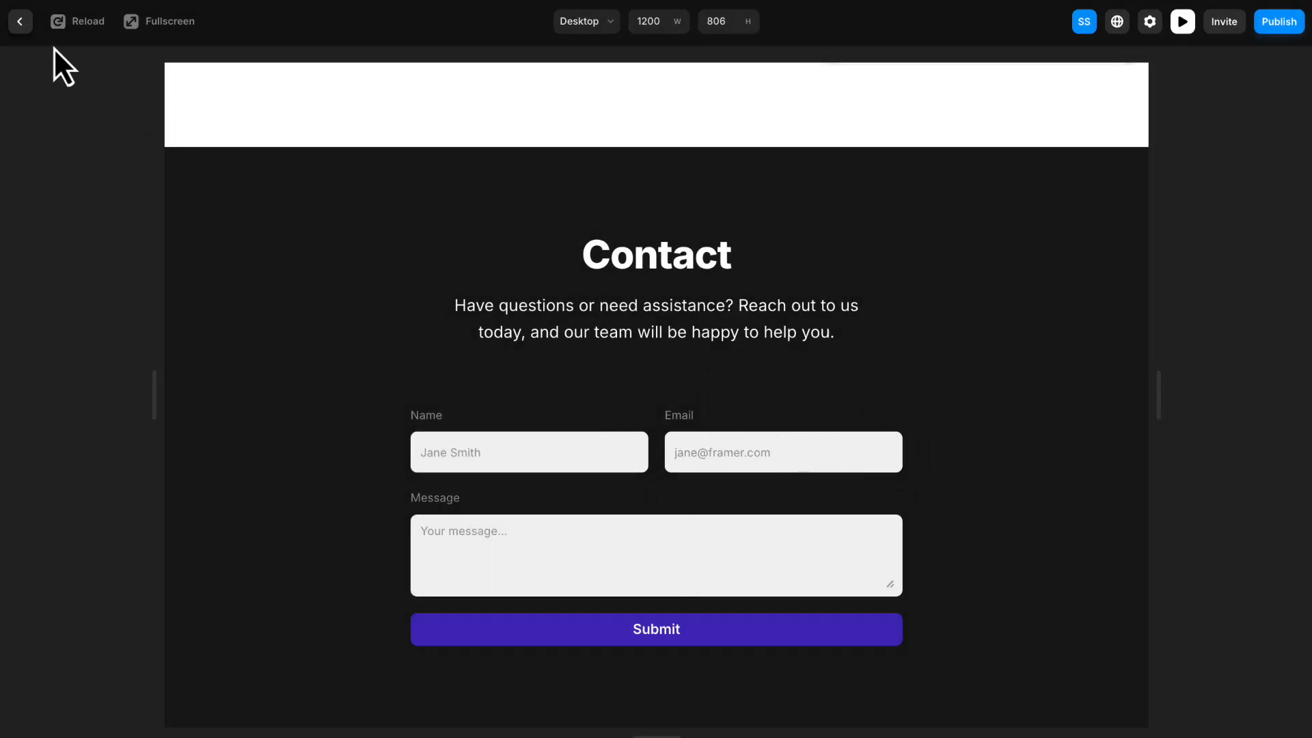
click(21, 21)
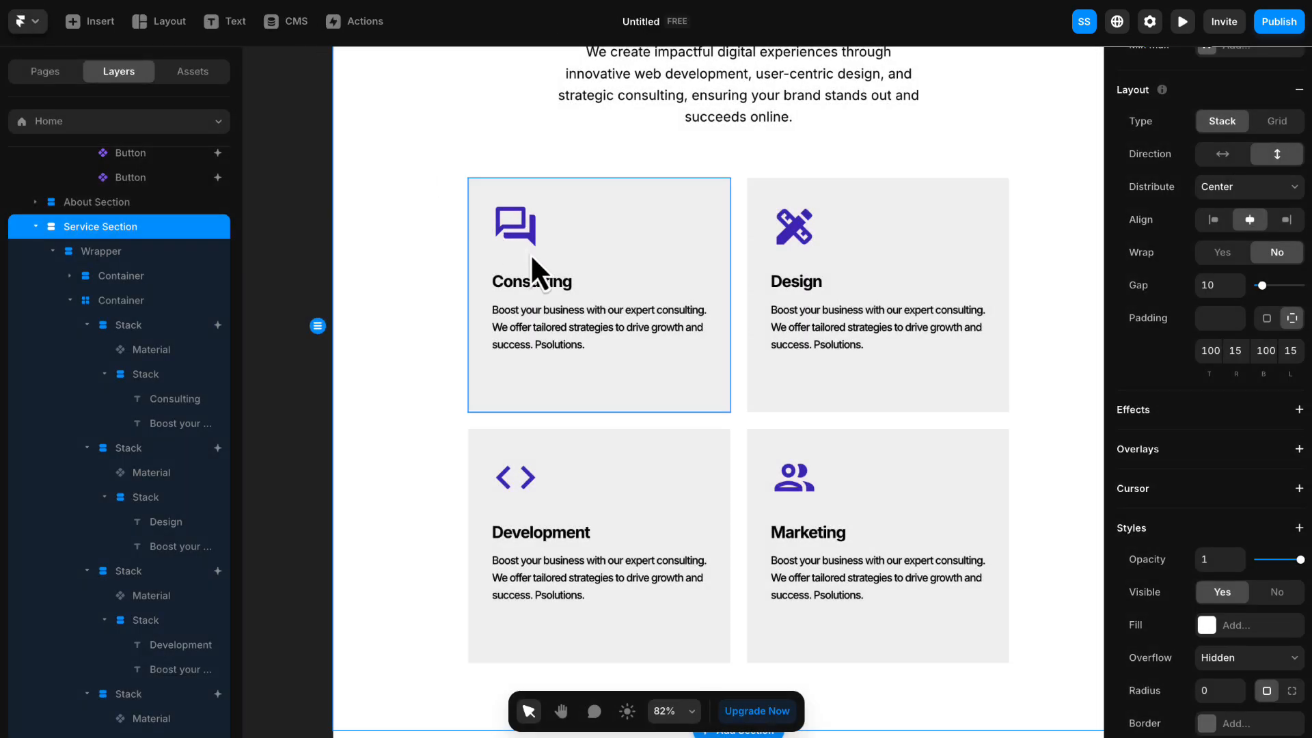
- Add a Scroll Transform effect to the Contact section's Wrapper and set its trigger to Layer in View
scroll(670, 369, down, 10)
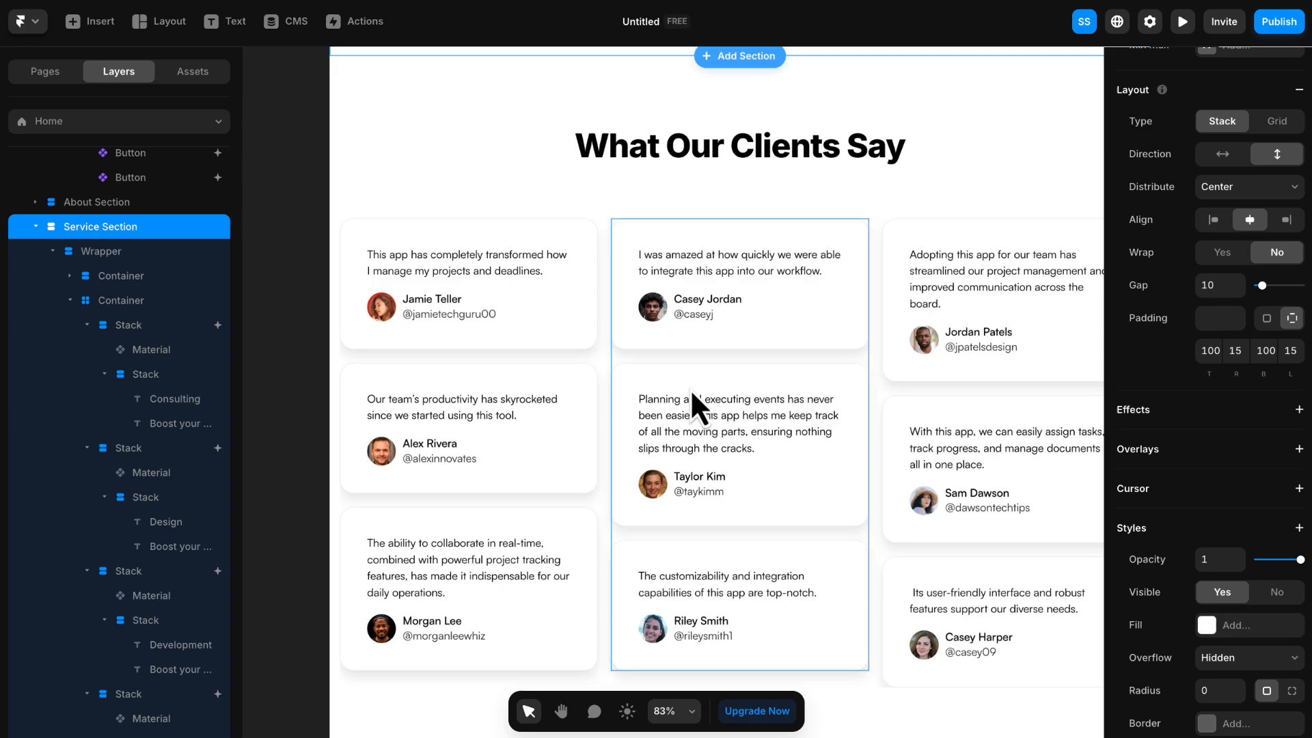
scroll(691, 388, down, 10)
scroll(699, 382, down, 3)
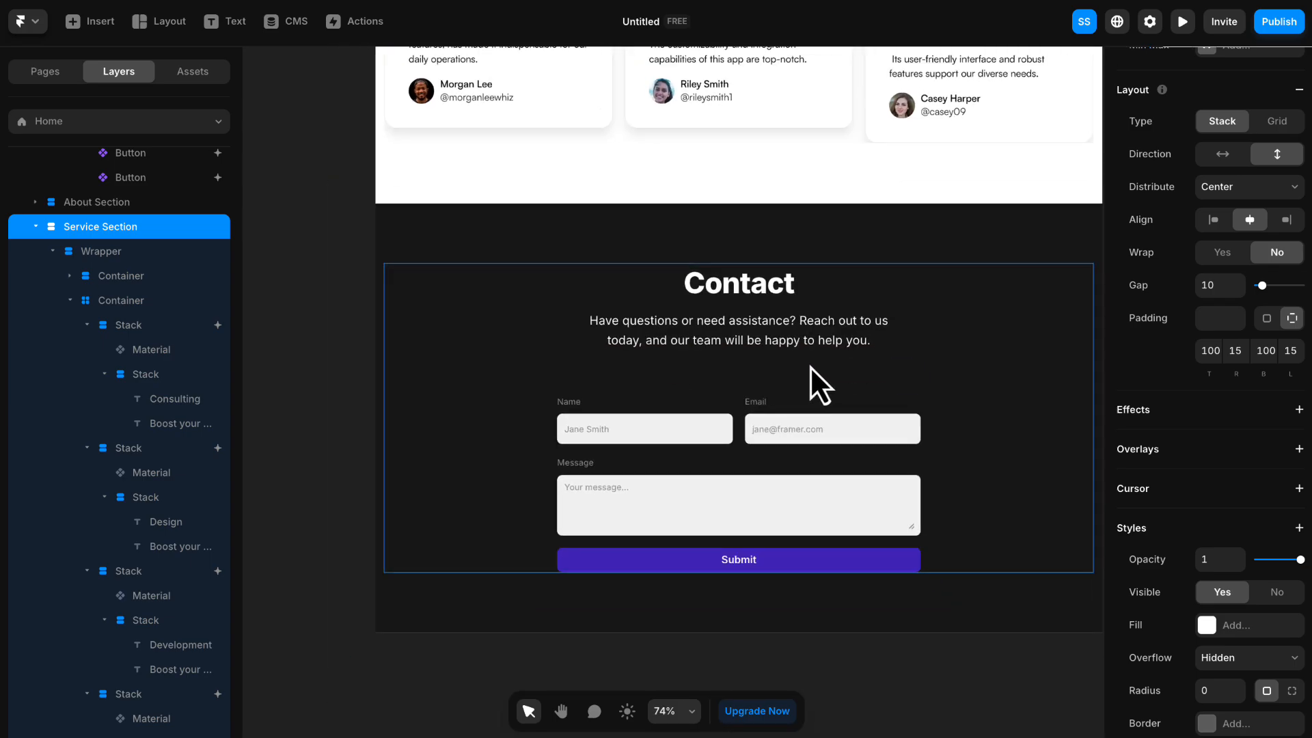
key(space)
drag(832, 375, 766, 369)
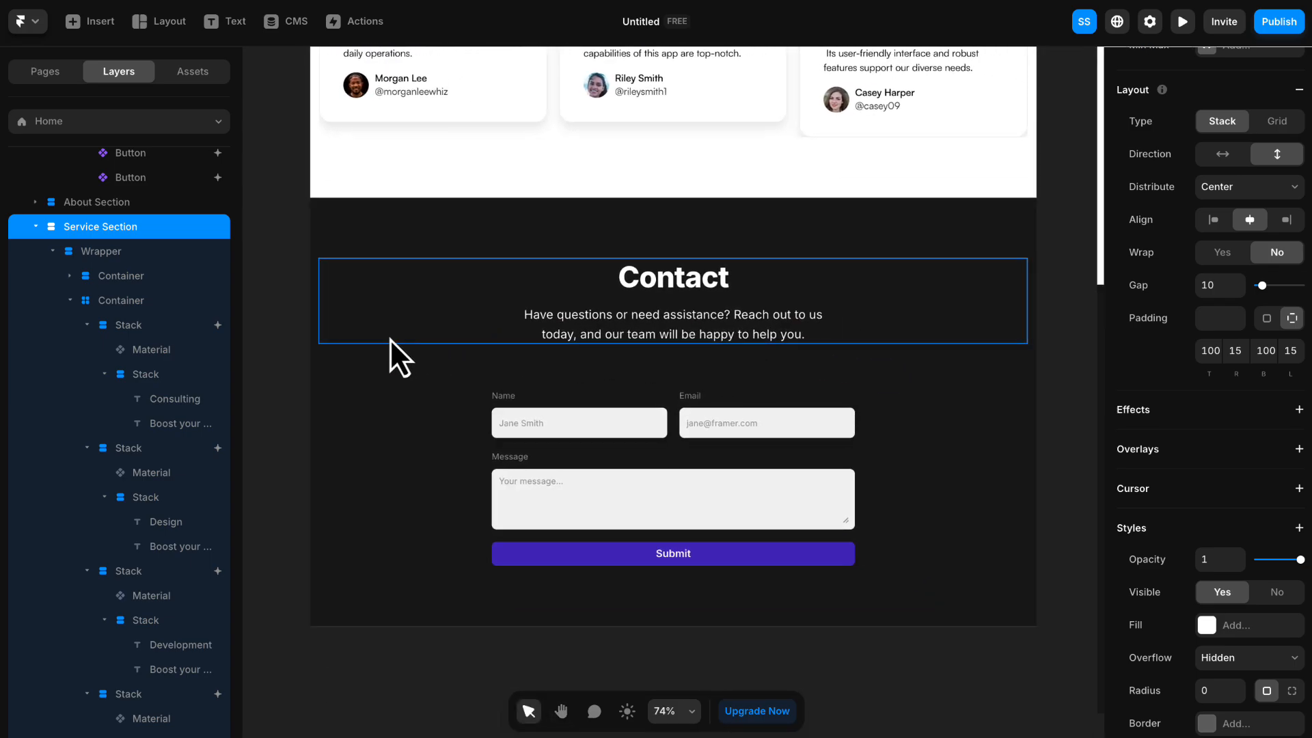
click(388, 392)
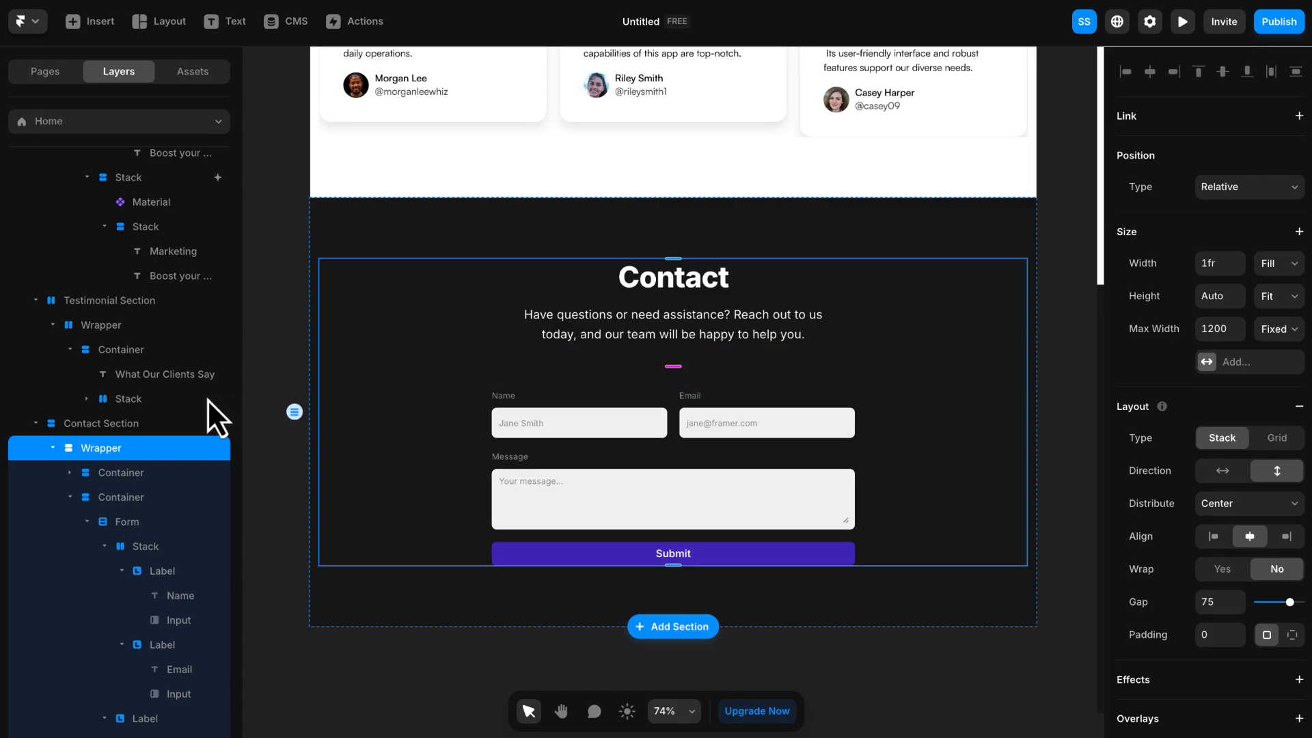
scroll(152, 397, down, 1)
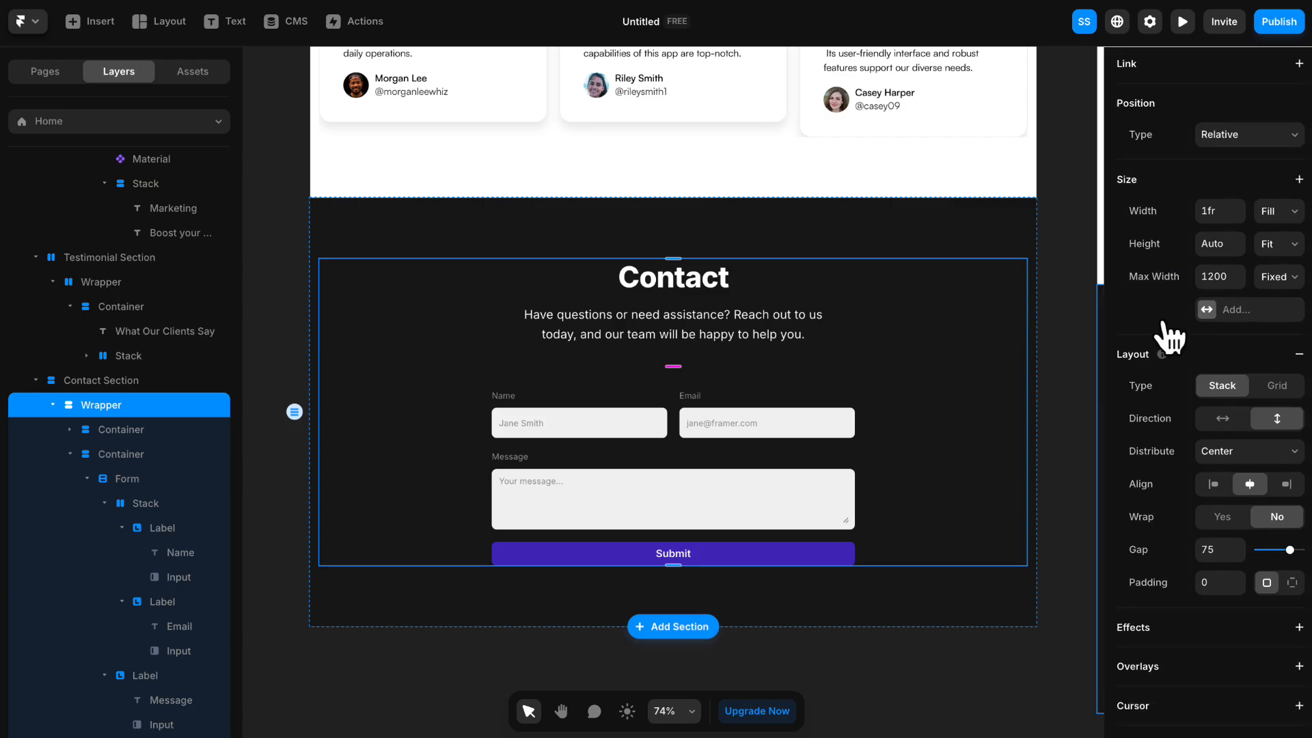
scroll(1162, 326, down, 5)
click(1189, 345)
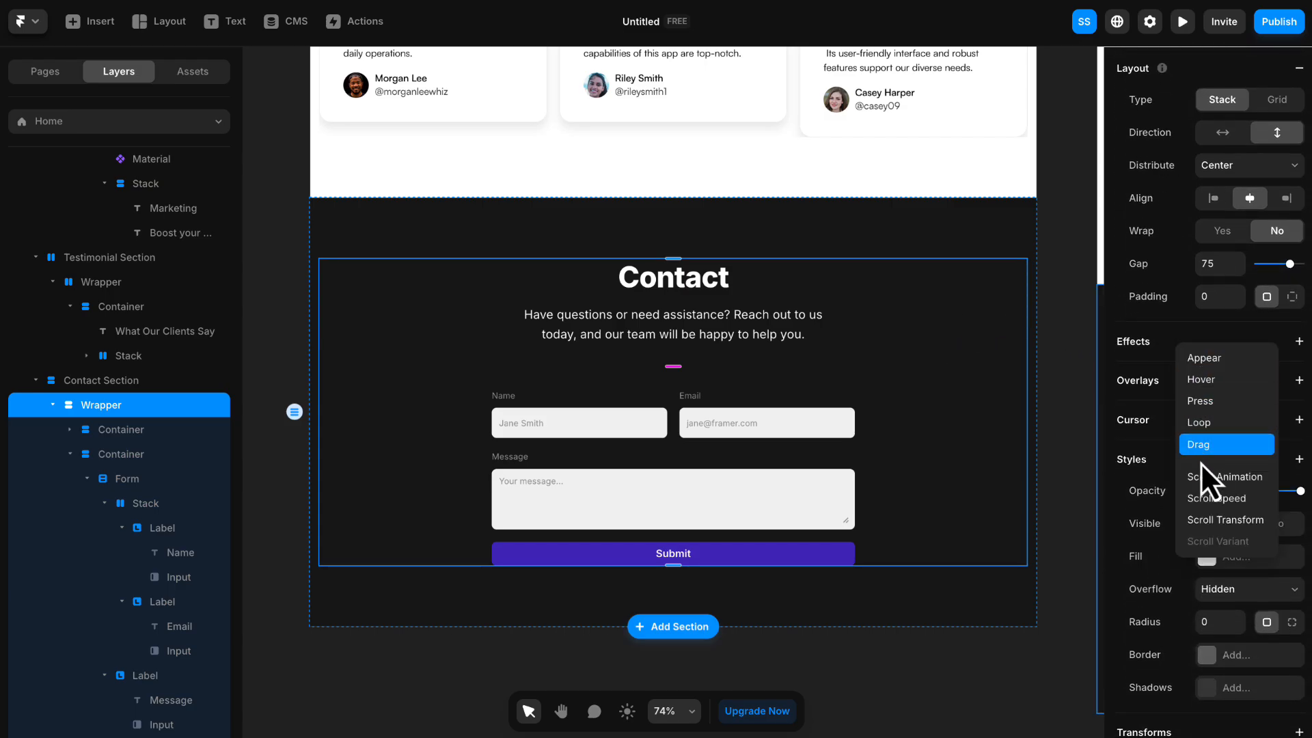
click(1202, 520)
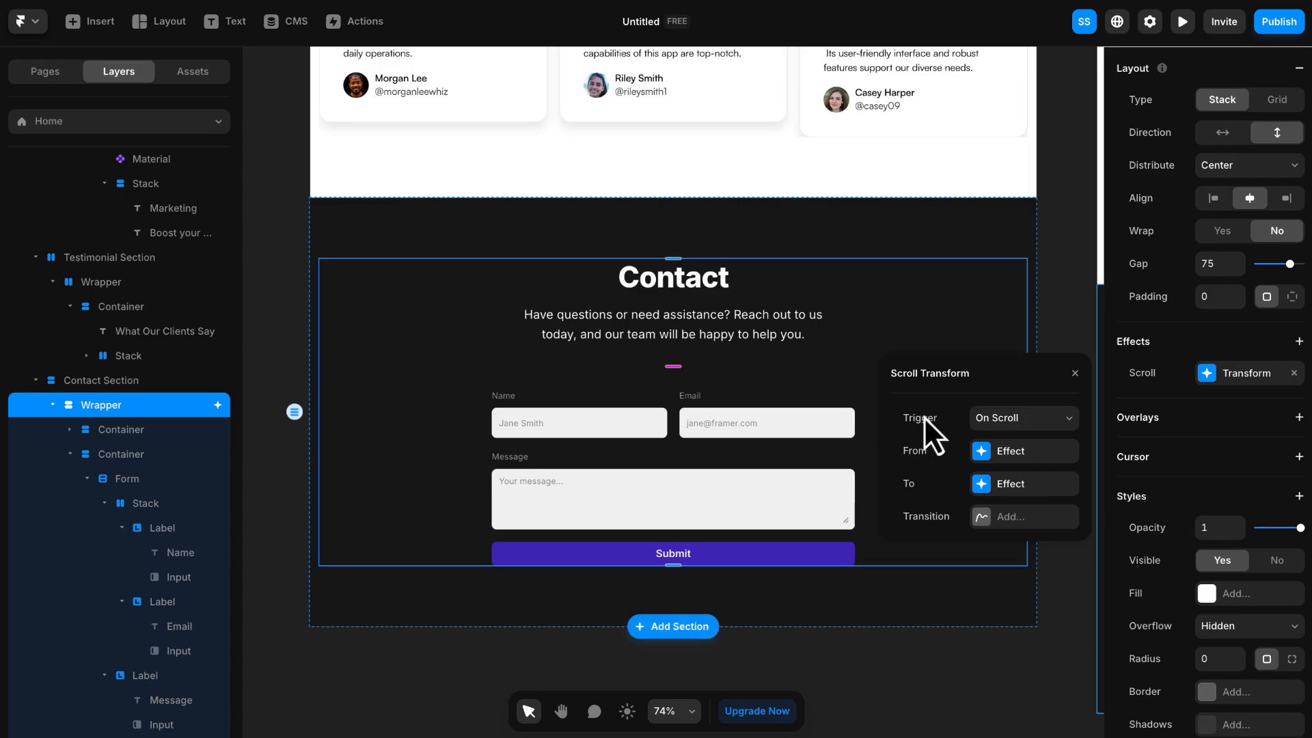
click(1022, 418)
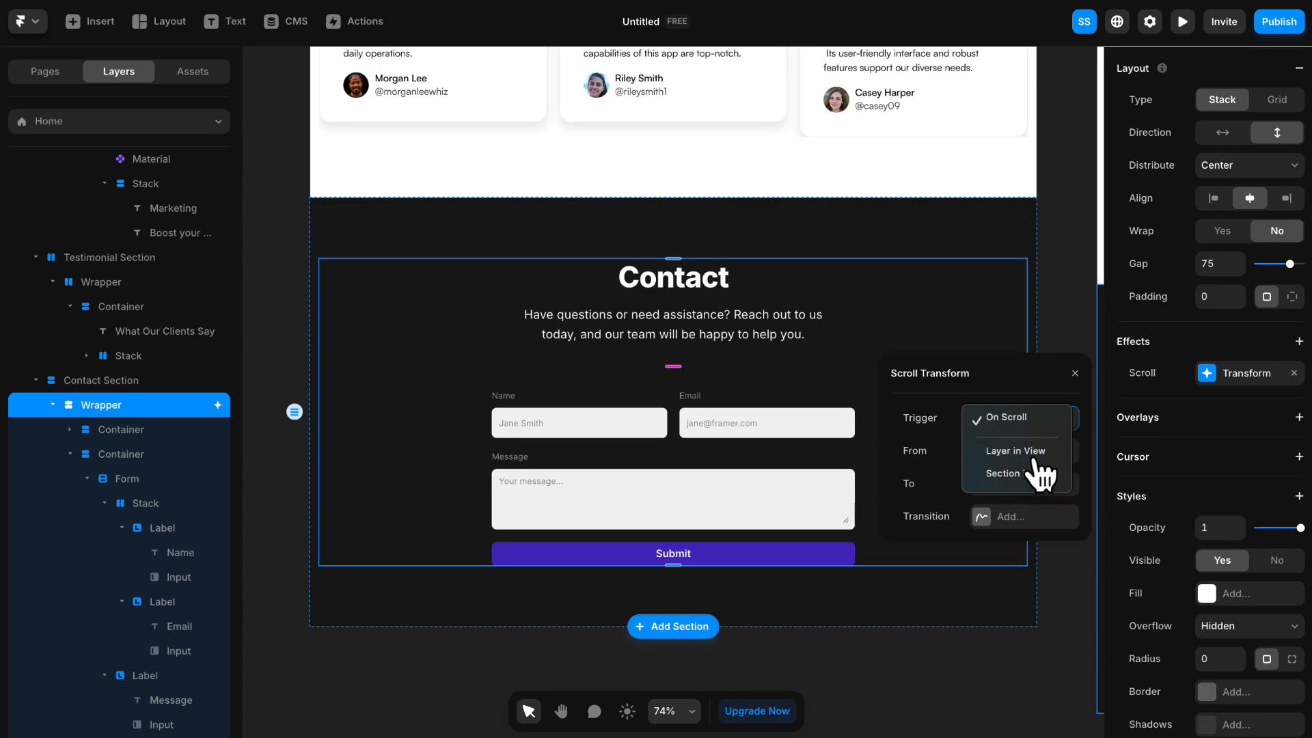
click(1035, 462)
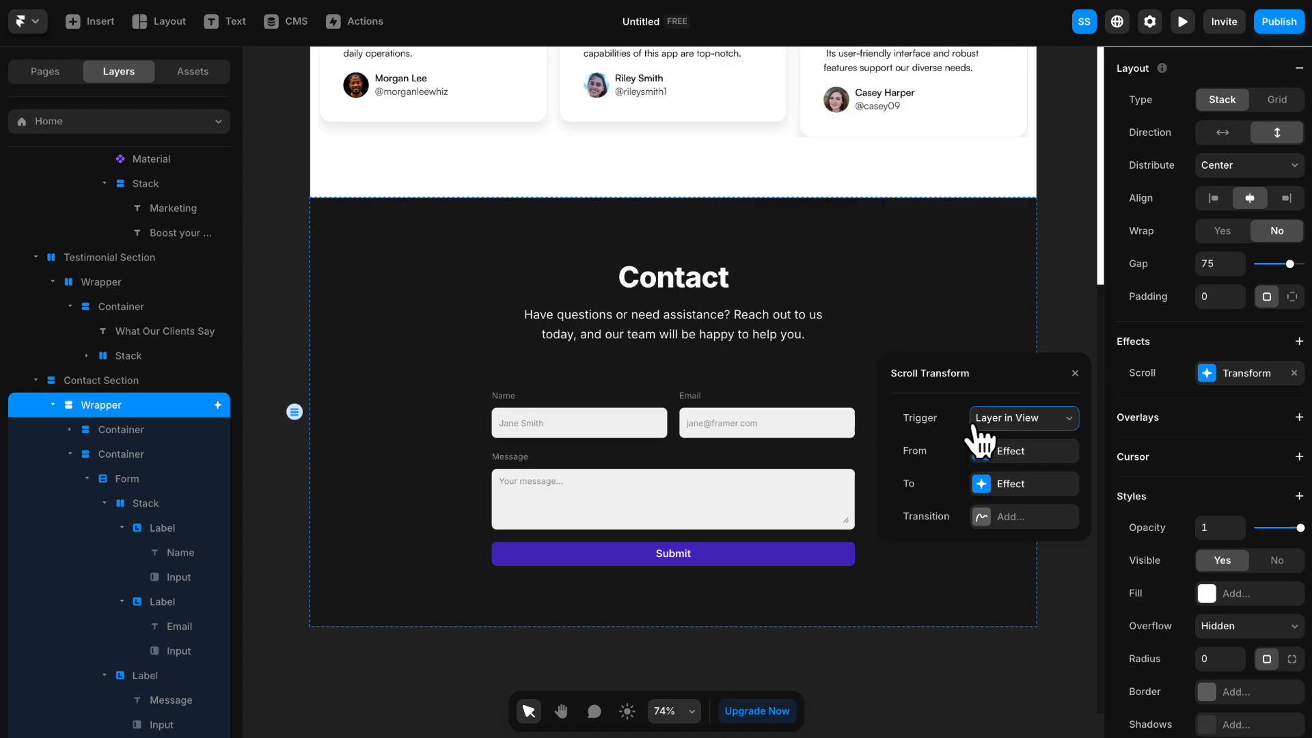
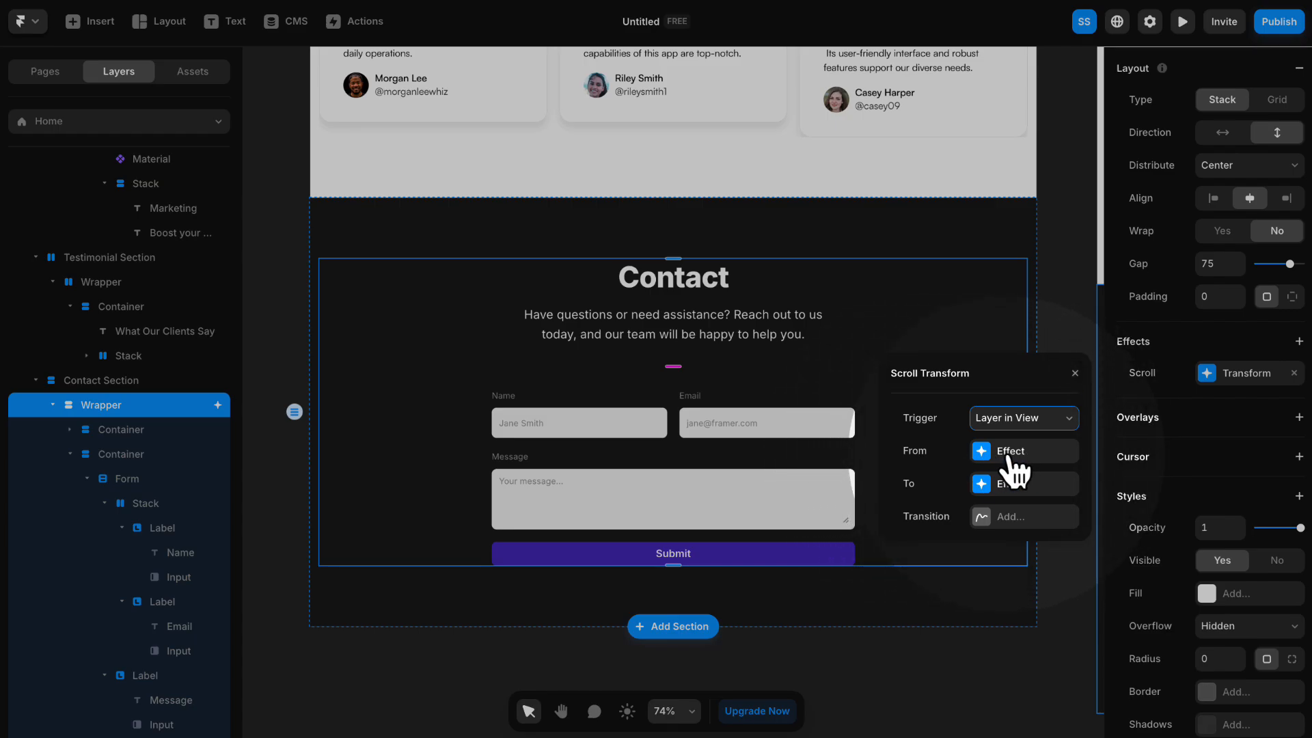
- Review the From effect of the Contact wrapper's scroll transform and add a Spring transition to it
click(1014, 456)
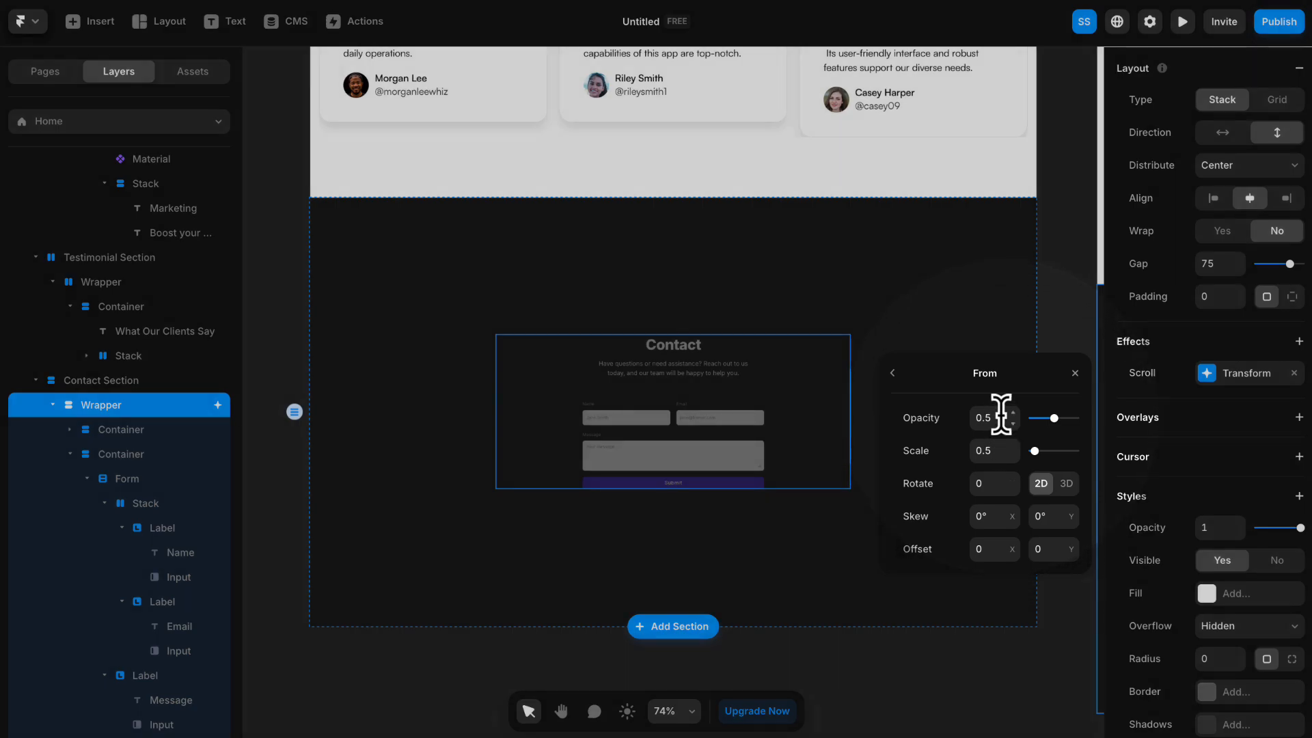
click(893, 373)
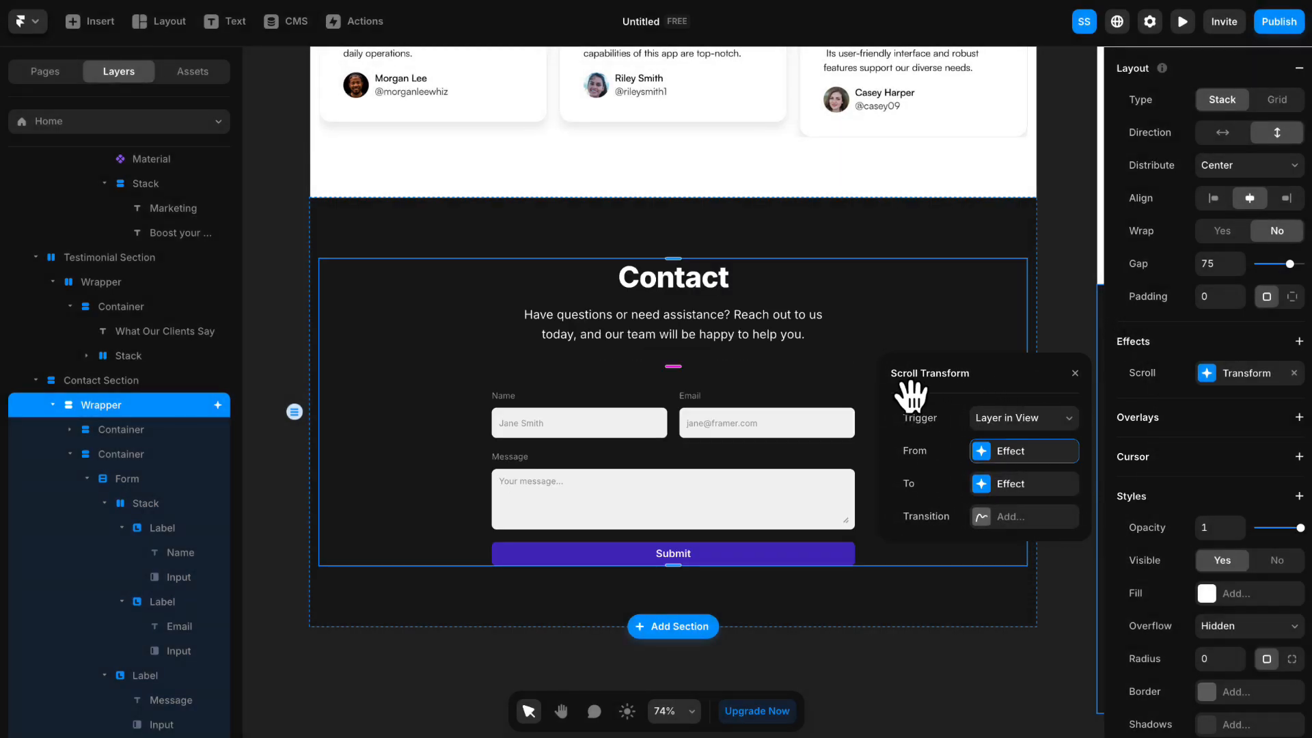
click(1016, 518)
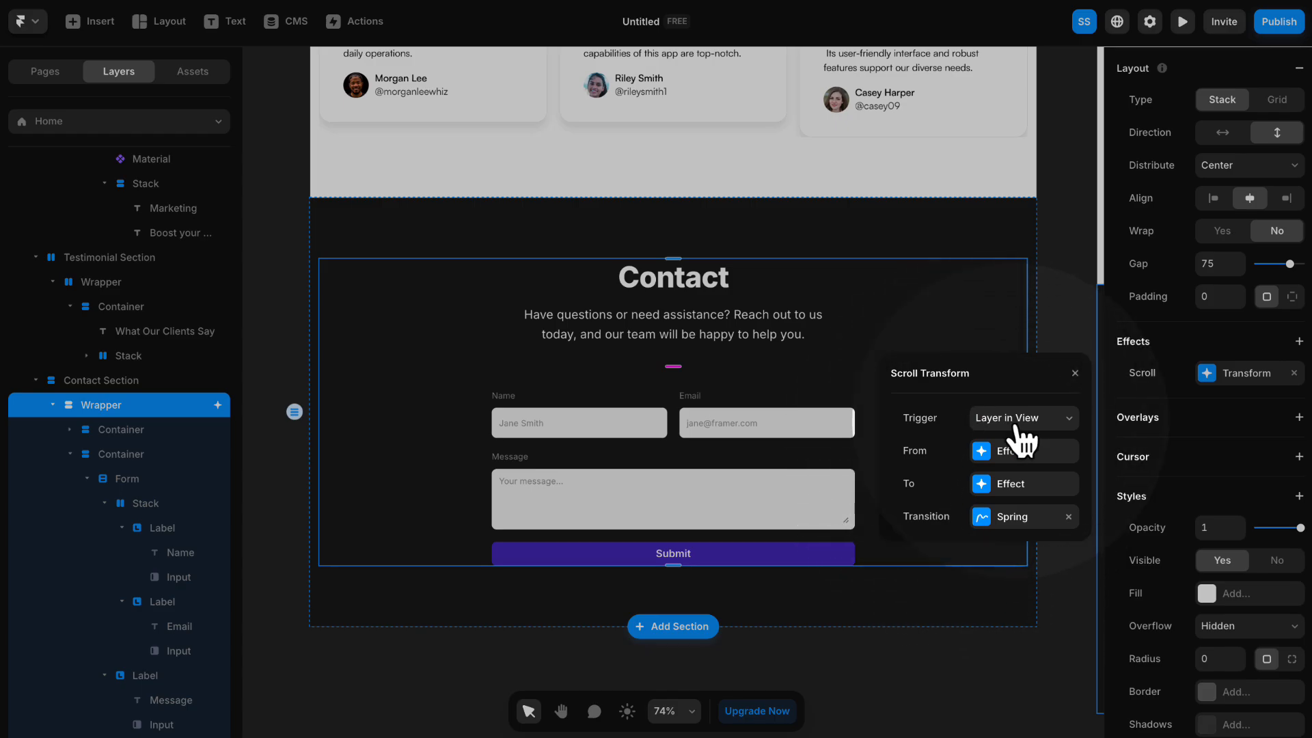
click(1074, 373)
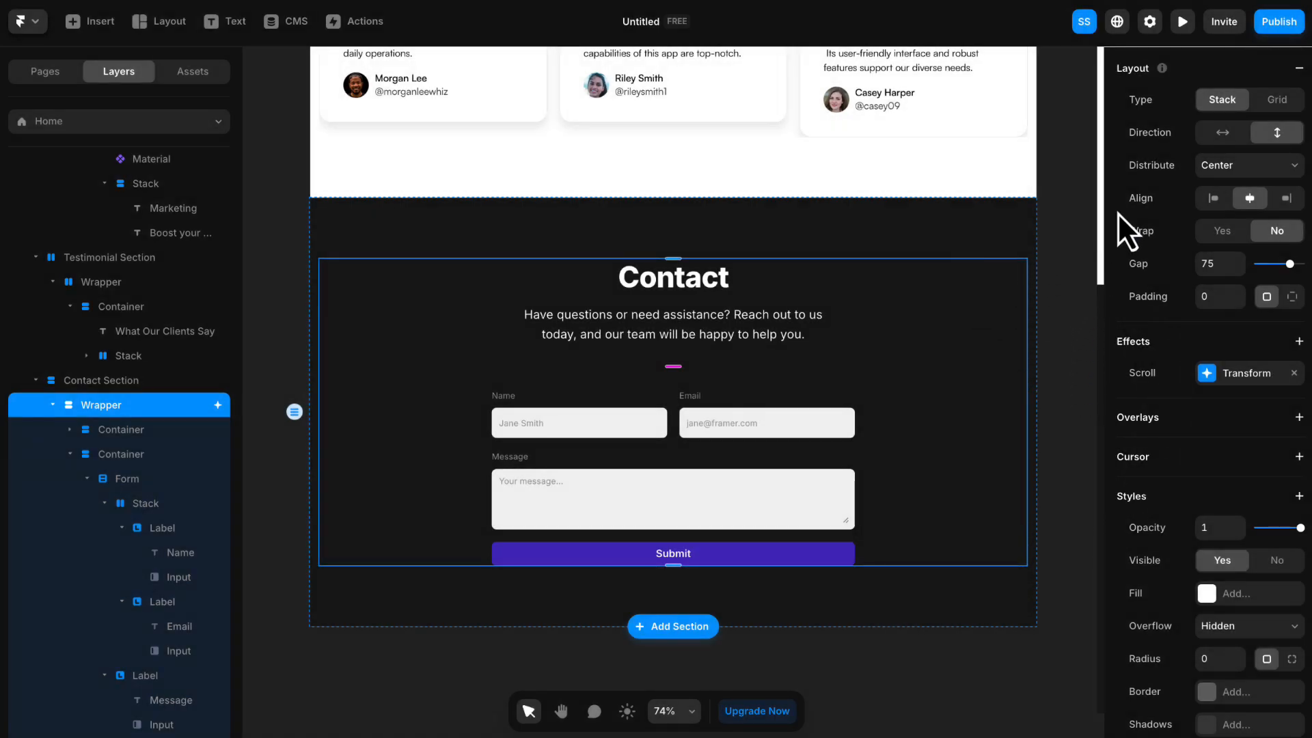
- Preview the site and scroll back and forth around the Contact section to check its scroll transform animation
click(1184, 22)
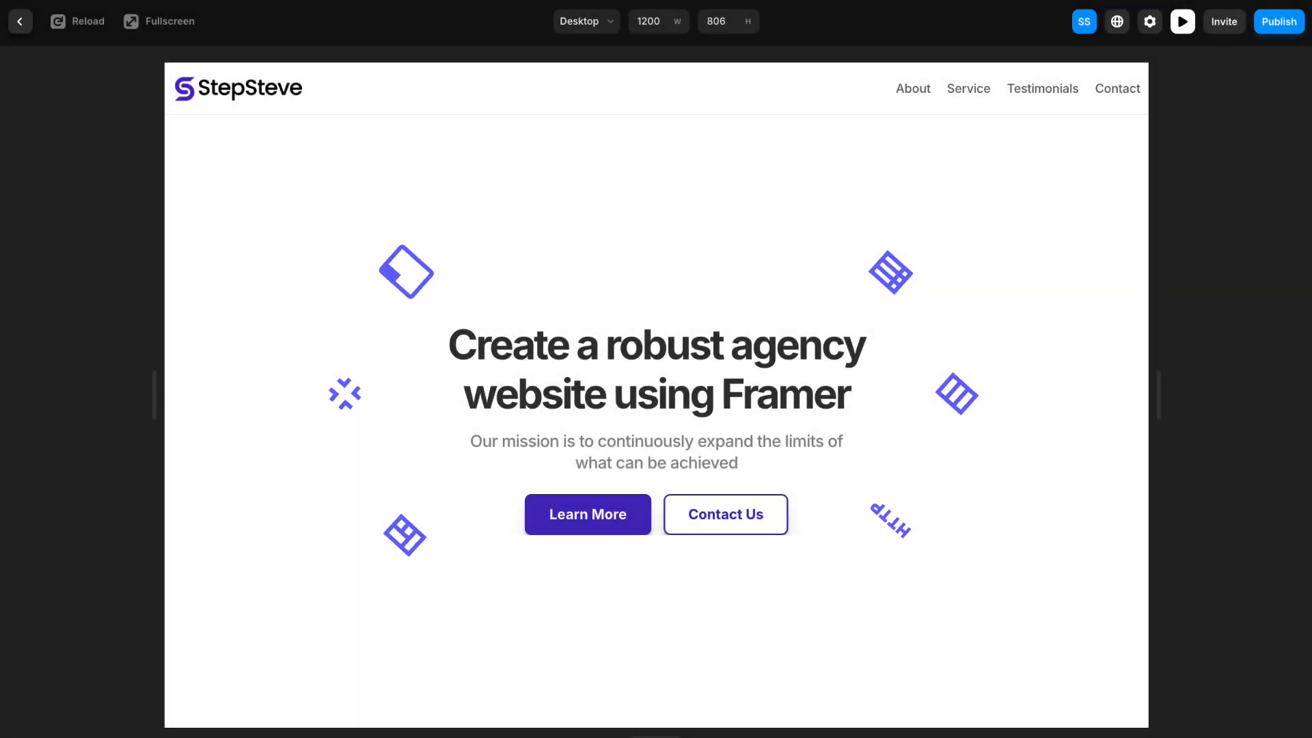
scroll(742, 131, down, 15)
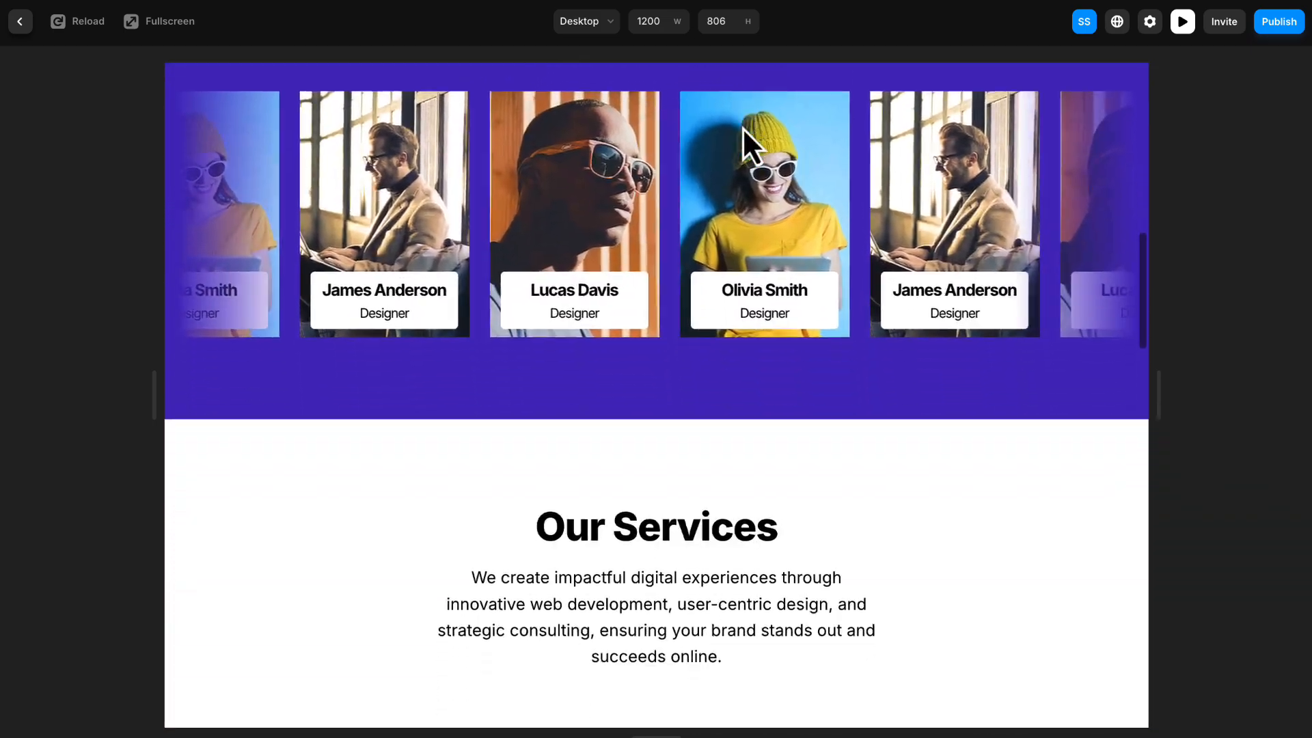
scroll(745, 130, down, 8)
scroll(745, 128, up, 4)
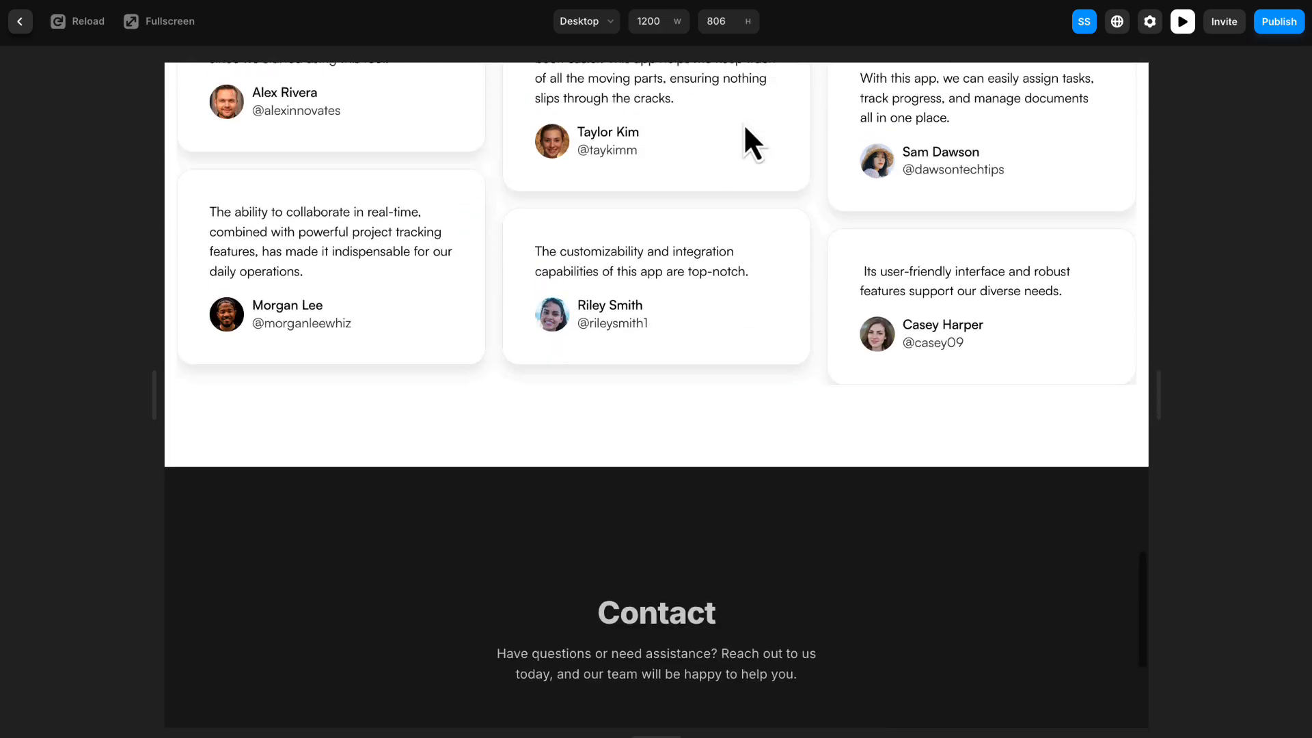
scroll(745, 128, down, 5)
scroll(745, 128, up, 15)
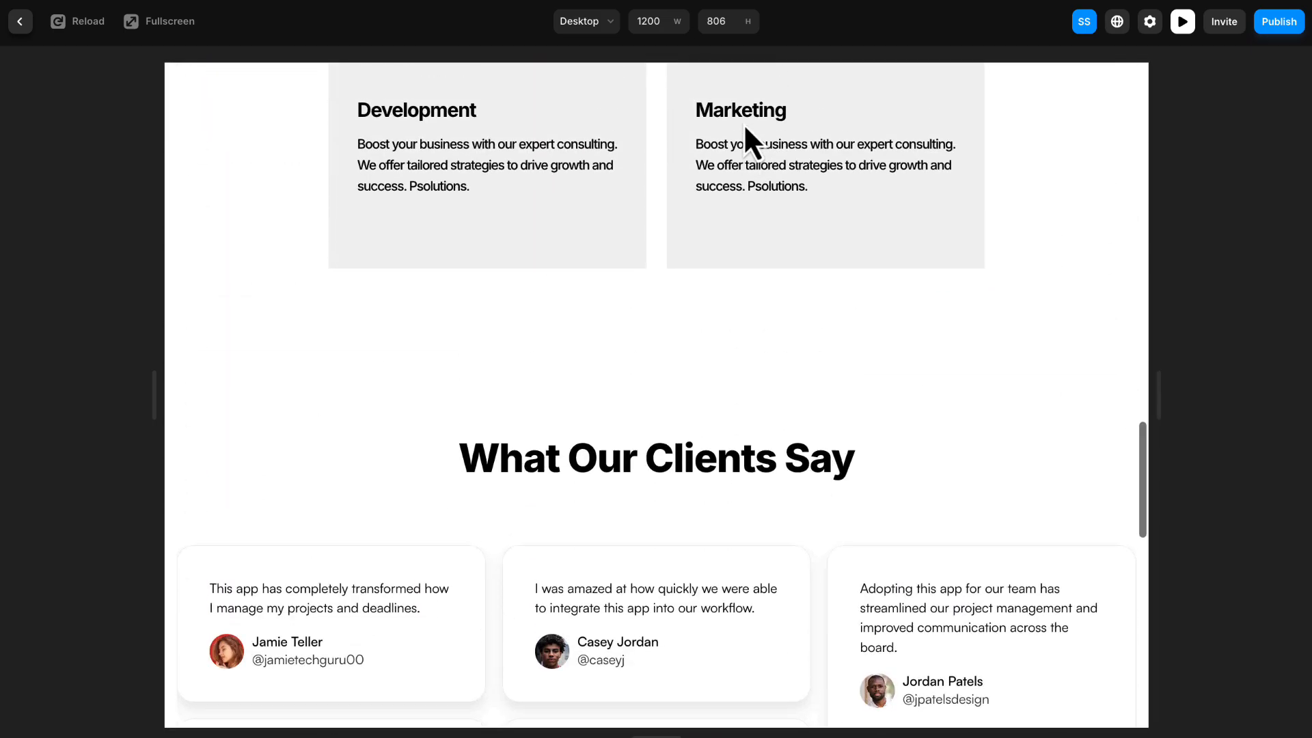
scroll(745, 128, down, 4)
scroll(745, 127, down, 8)
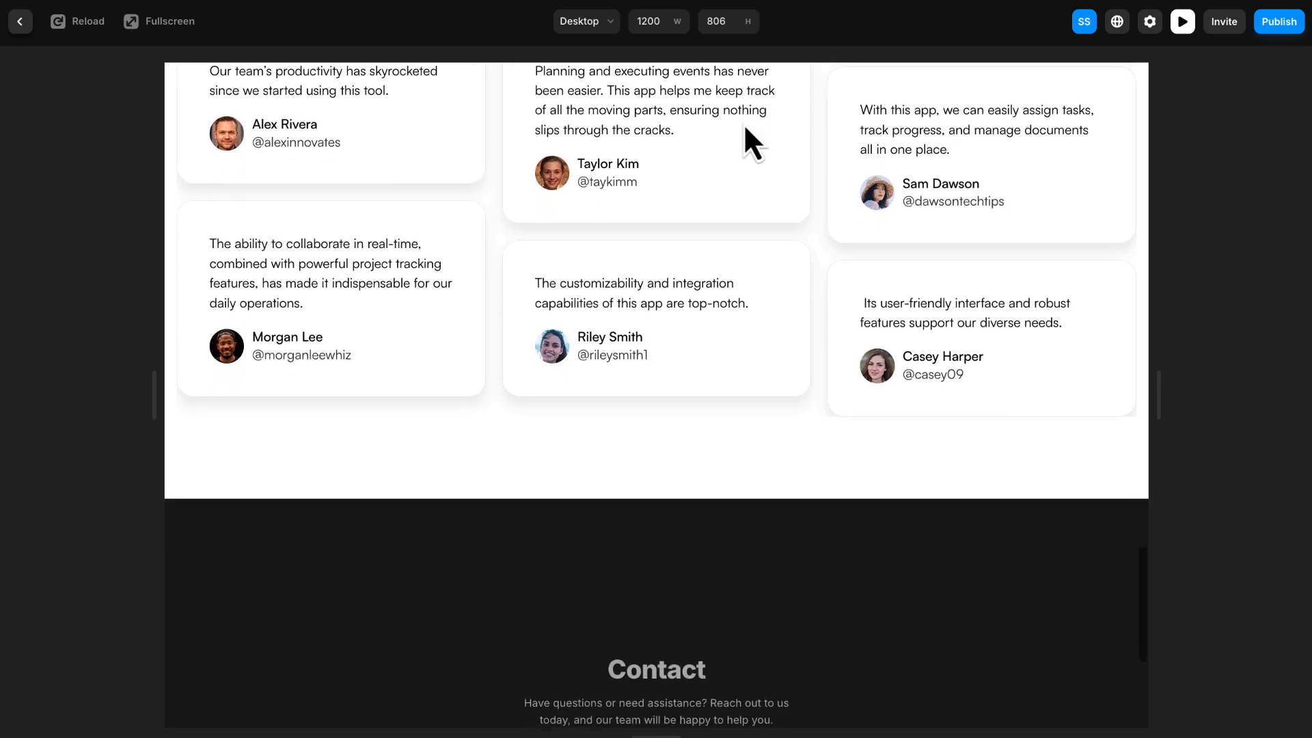
scroll(745, 127, up, 2)
scroll(745, 127, down, 2)
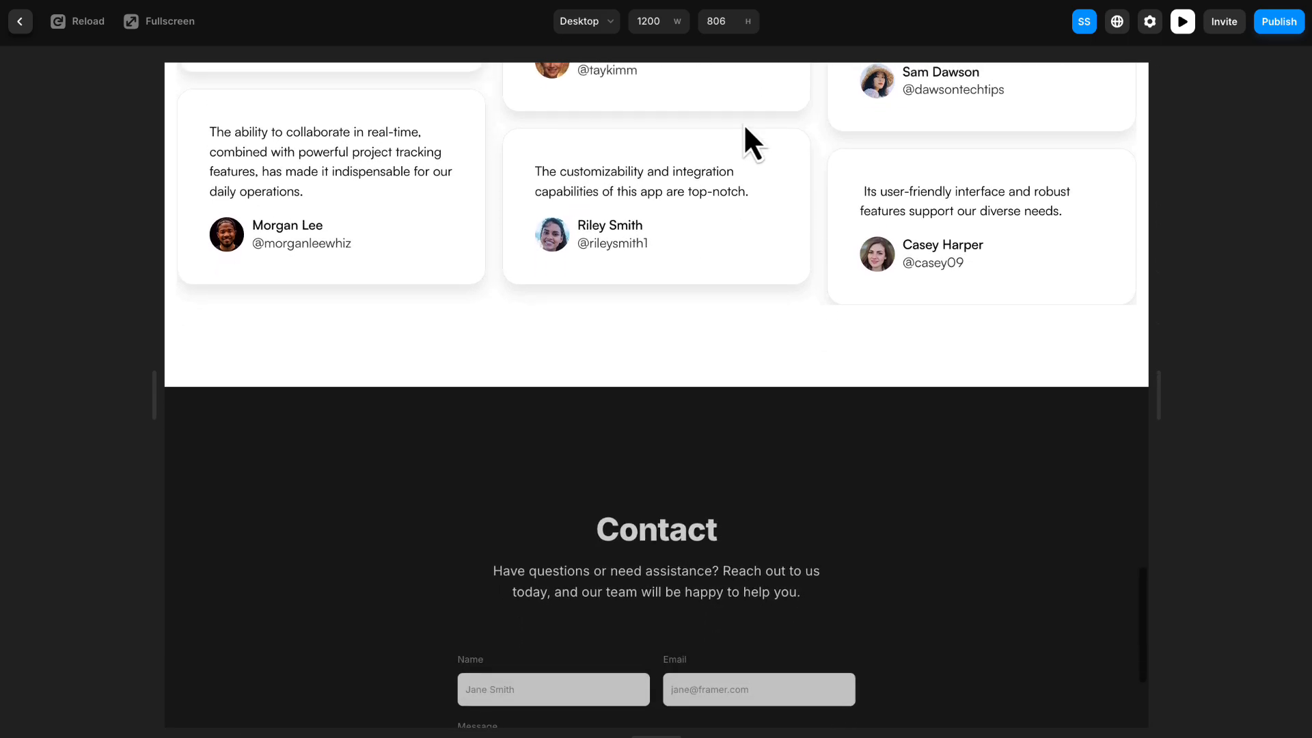
scroll(745, 127, up, 1)
scroll(745, 128, down, 2)
scroll(745, 128, up, 9)
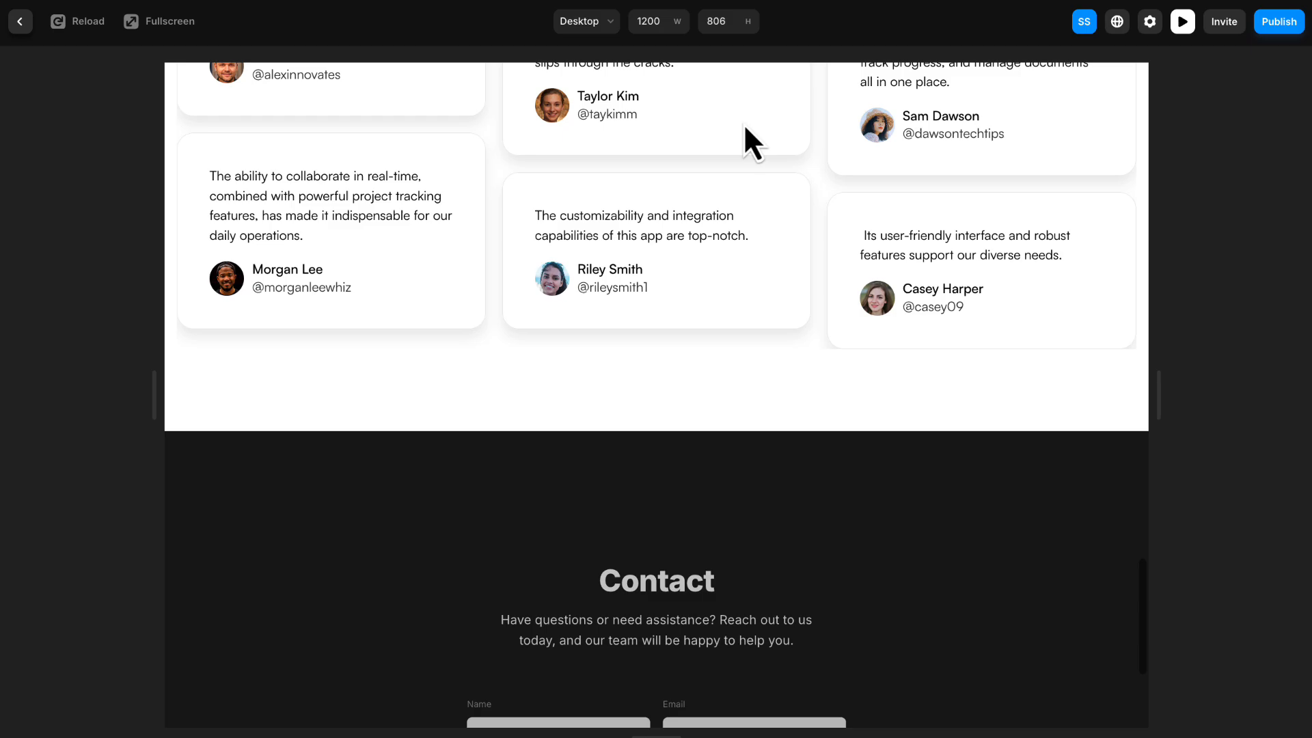
scroll(741, 133, up, 6)
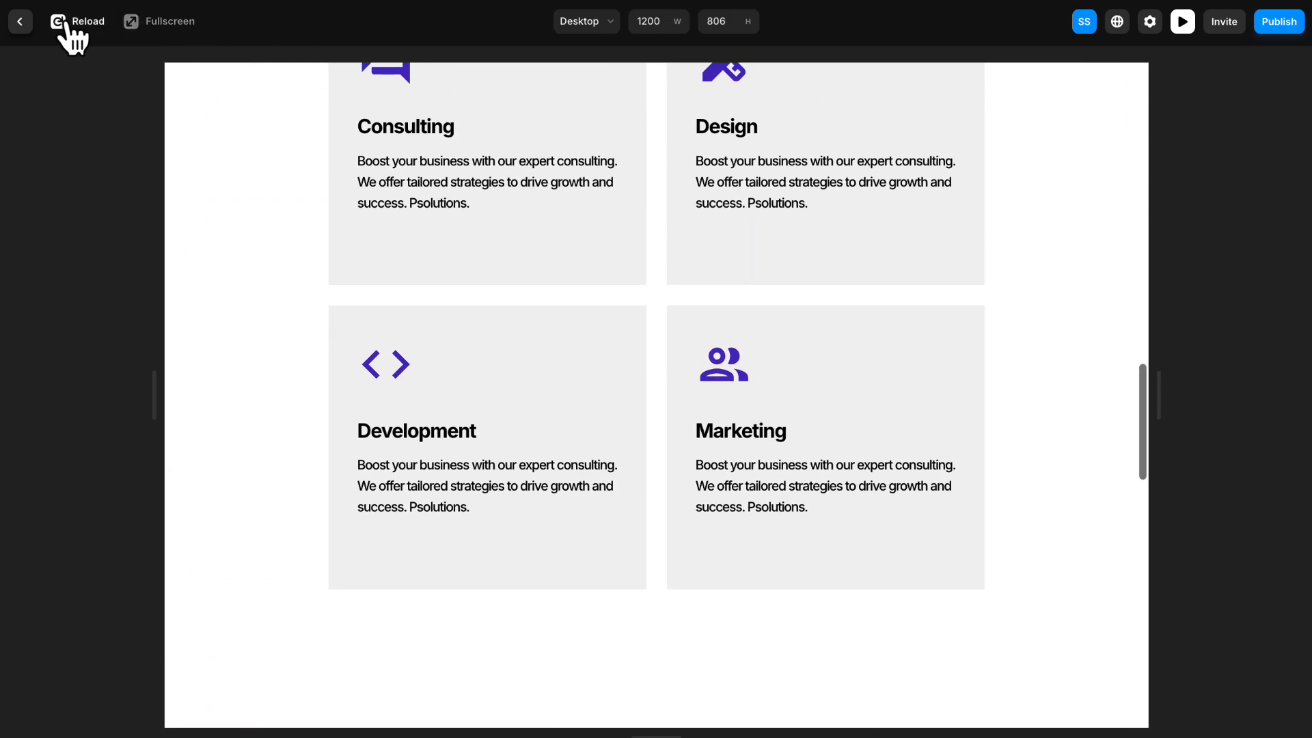
- Reload the preview and look through the page sections to check their scroll animations and the navigation links
click(65, 23)
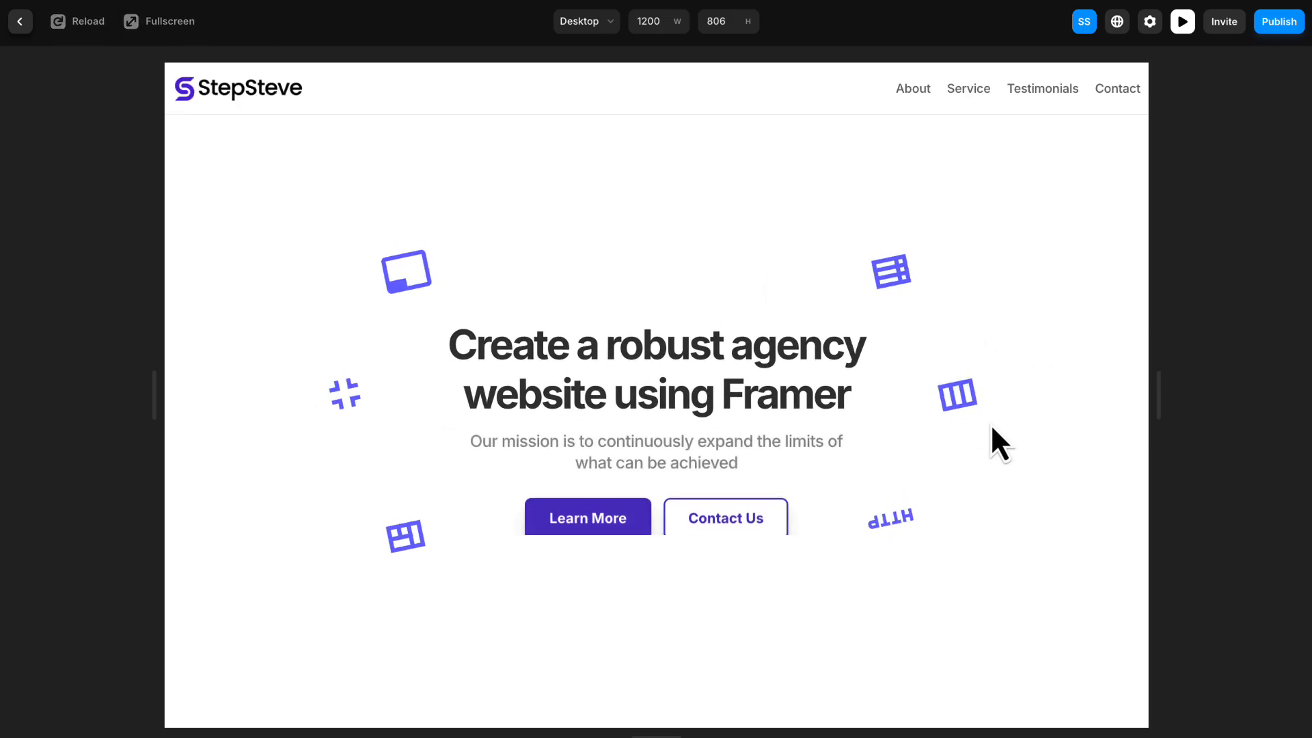
scroll(841, 519, down, 10)
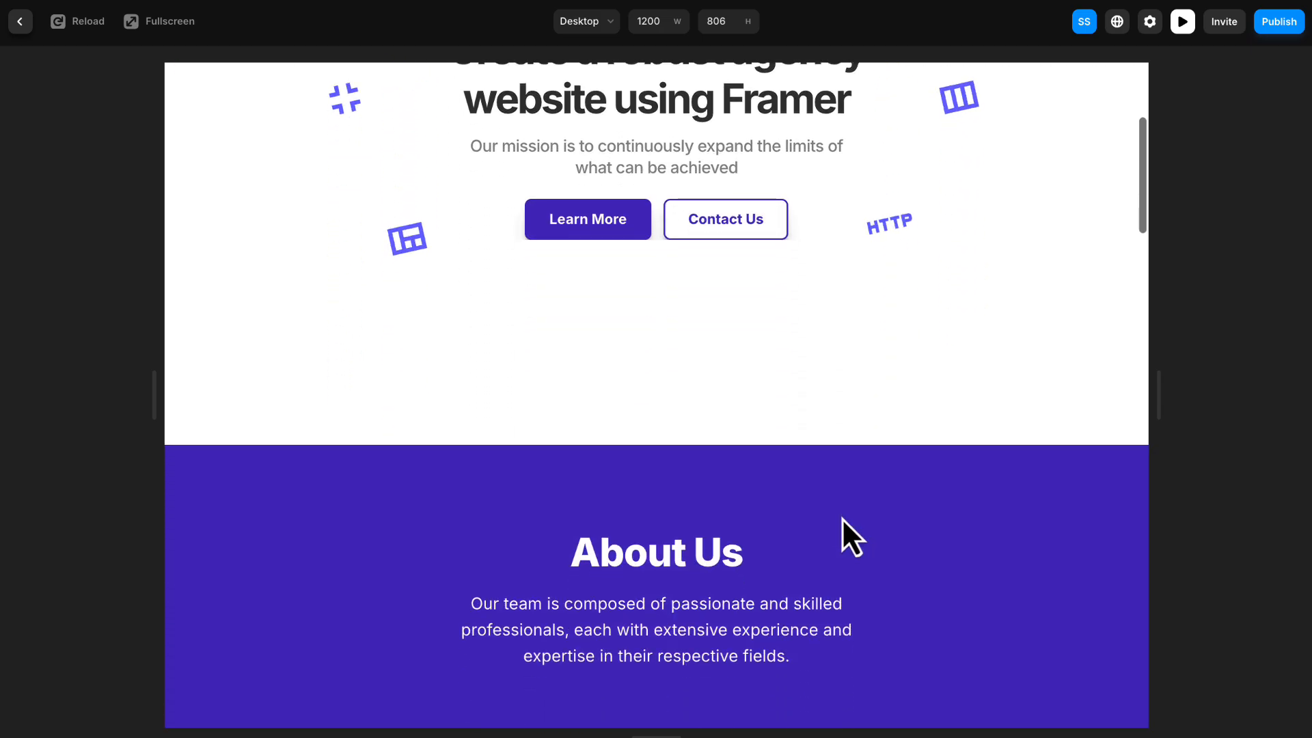
scroll(844, 511, down, 10)
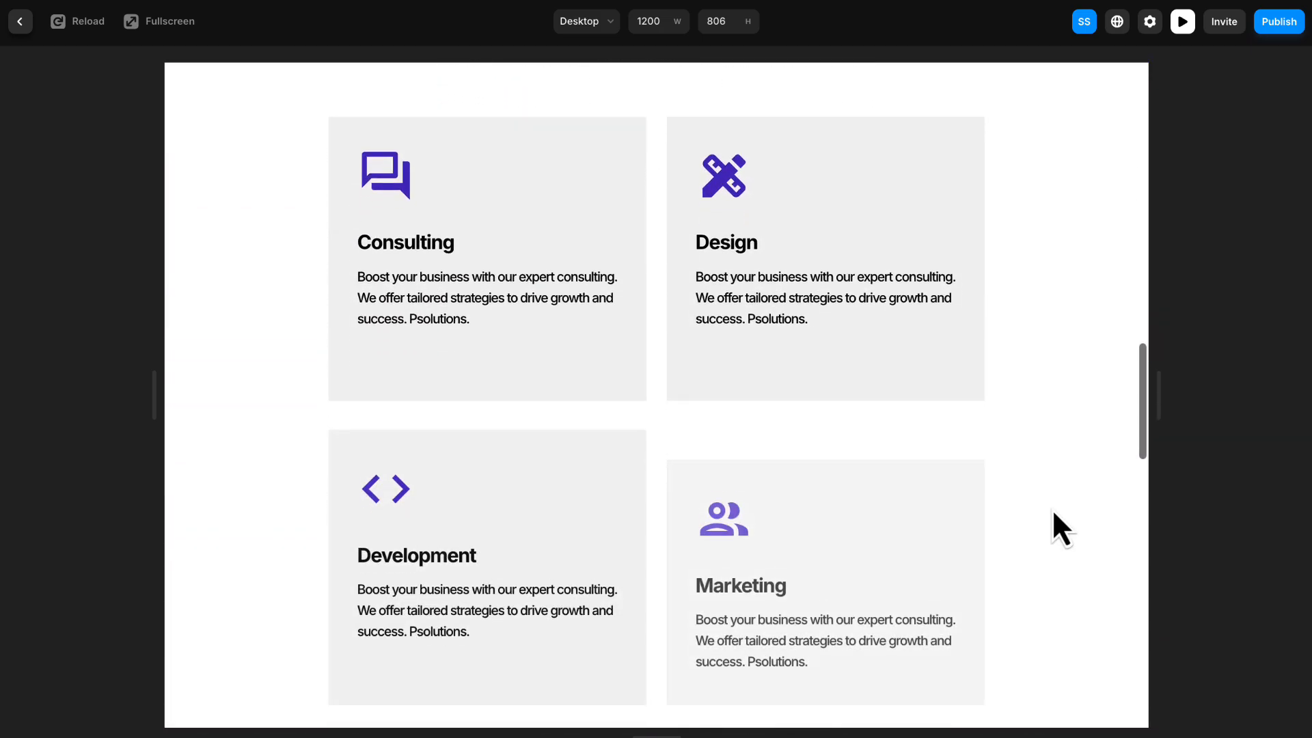
scroll(1052, 512, down, 5)
scroll(1052, 509, down, 15)
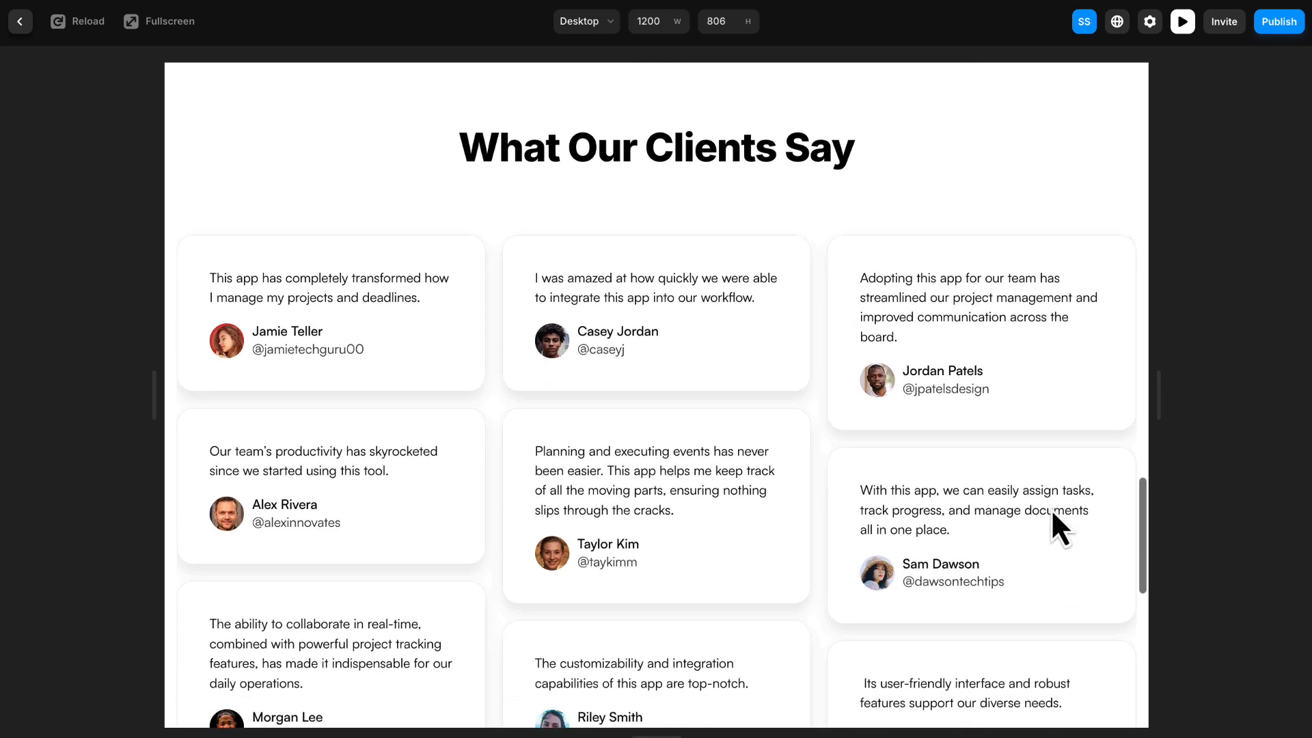
scroll(1048, 510, up, 4)
scroll(1046, 511, up, 20)
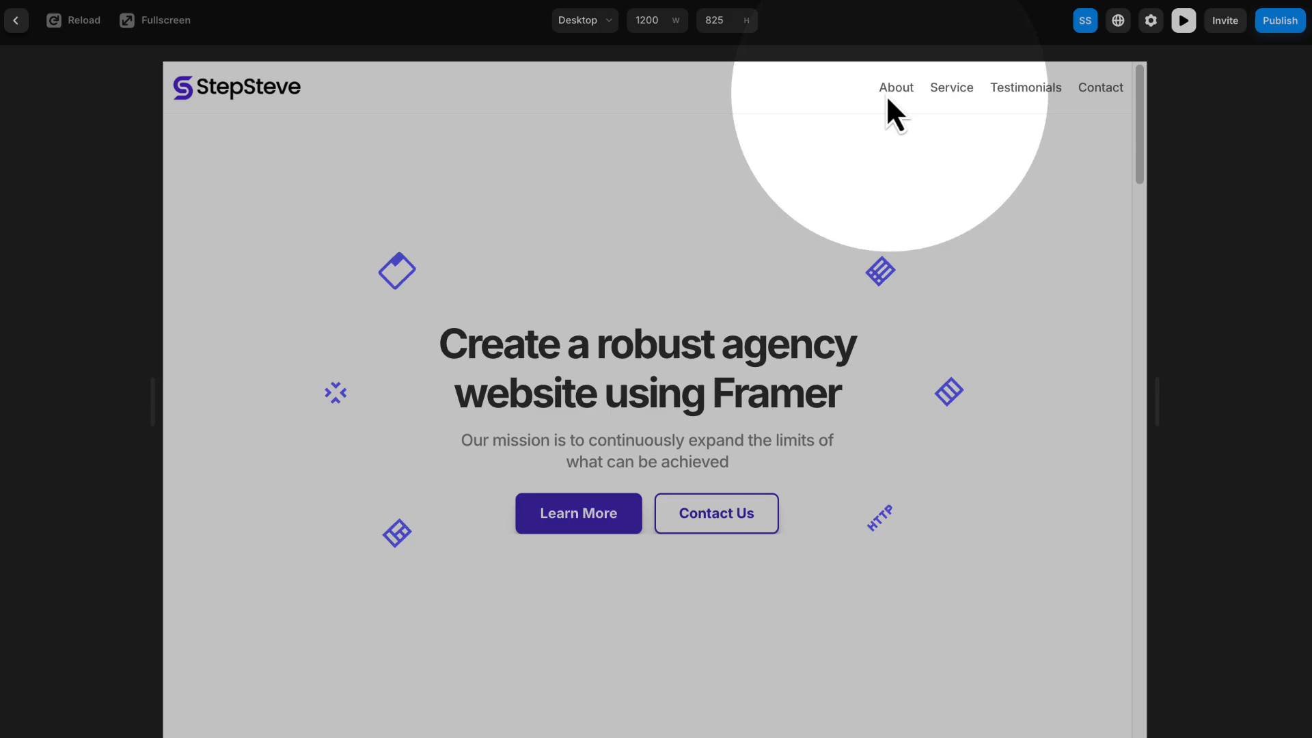
scroll(1109, 121, down, 10)
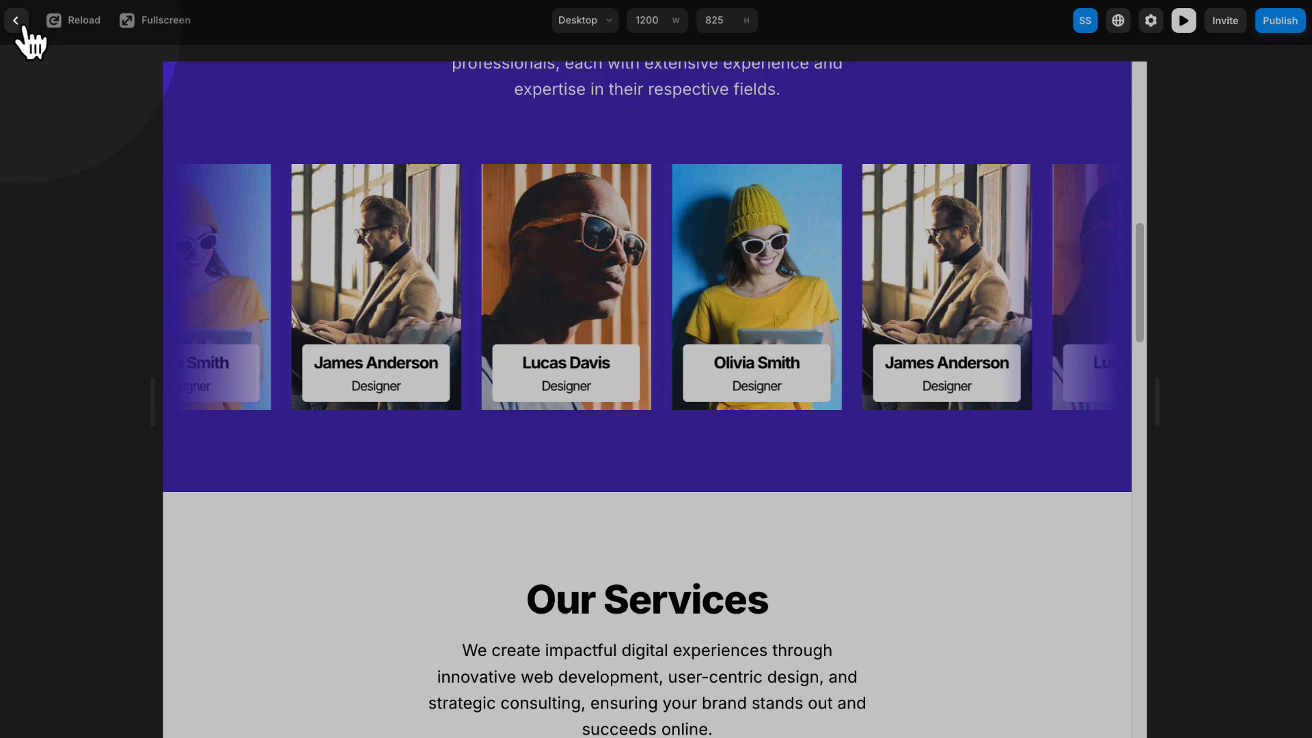
- Return to the editor and add a scroll section named "about" to the desktop About Us section
click(16, 21)
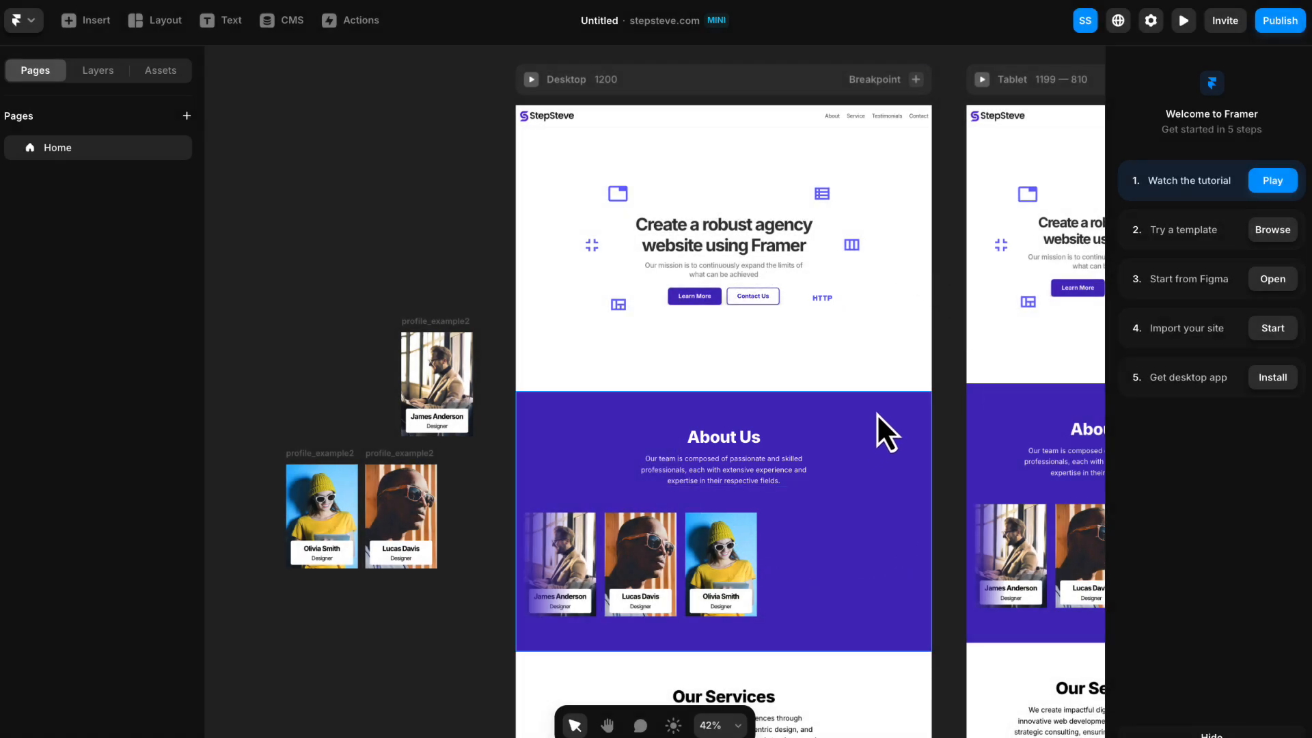
scroll(890, 378, down, 2)
scroll(890, 379, right, 1)
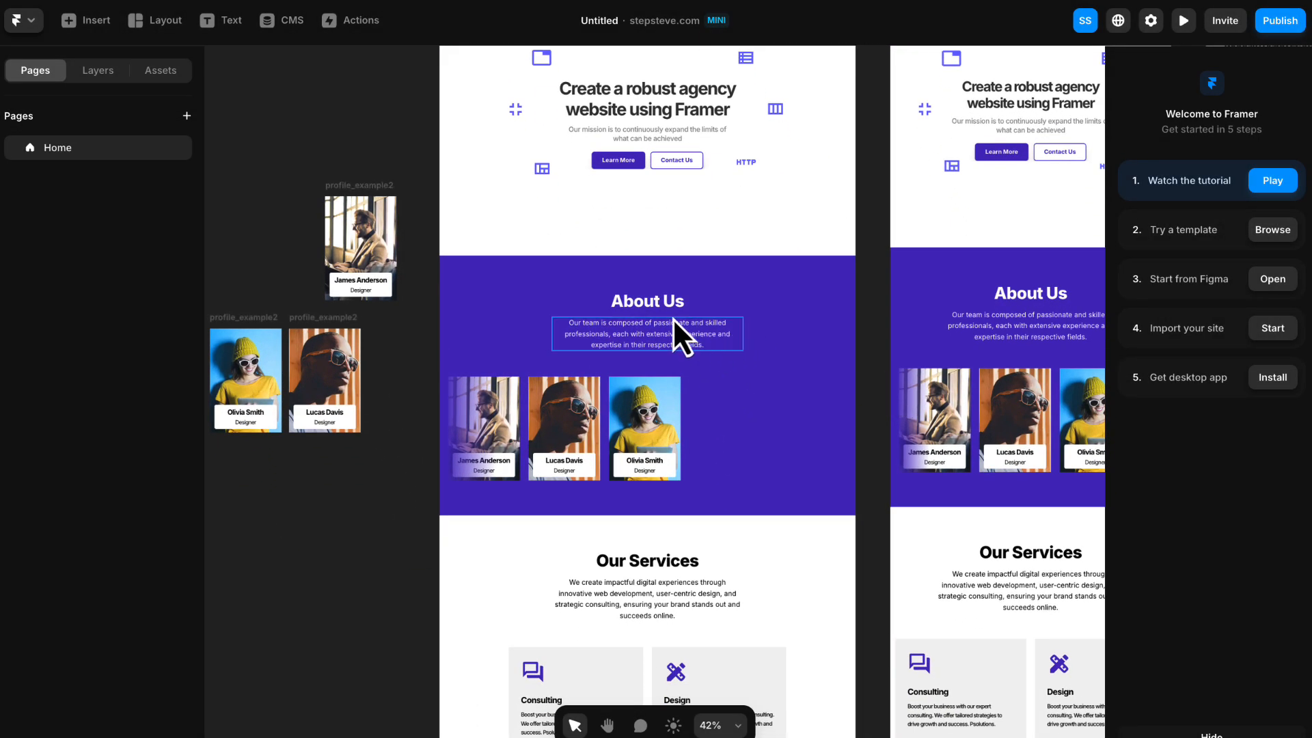
scroll(671, 318, up, 1)
scroll(672, 317, up, 3)
scroll(677, 335, down, 3)
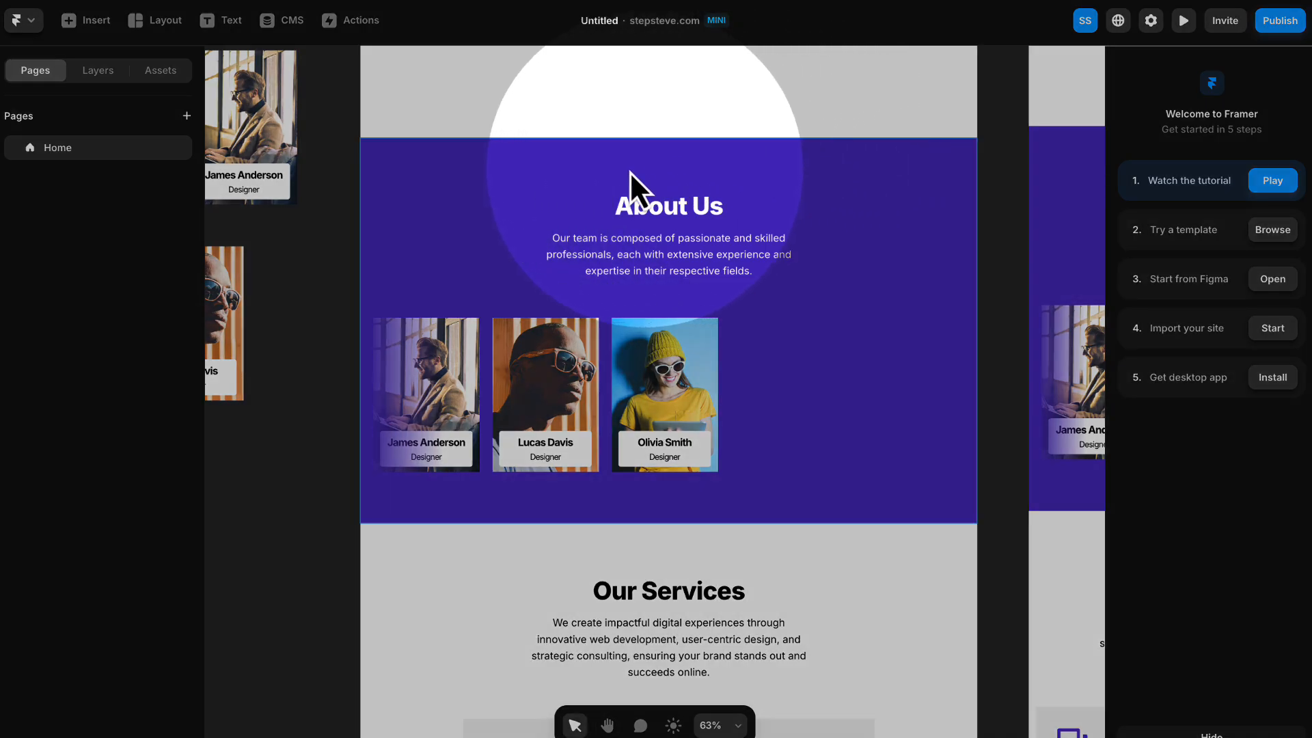
click(482, 170)
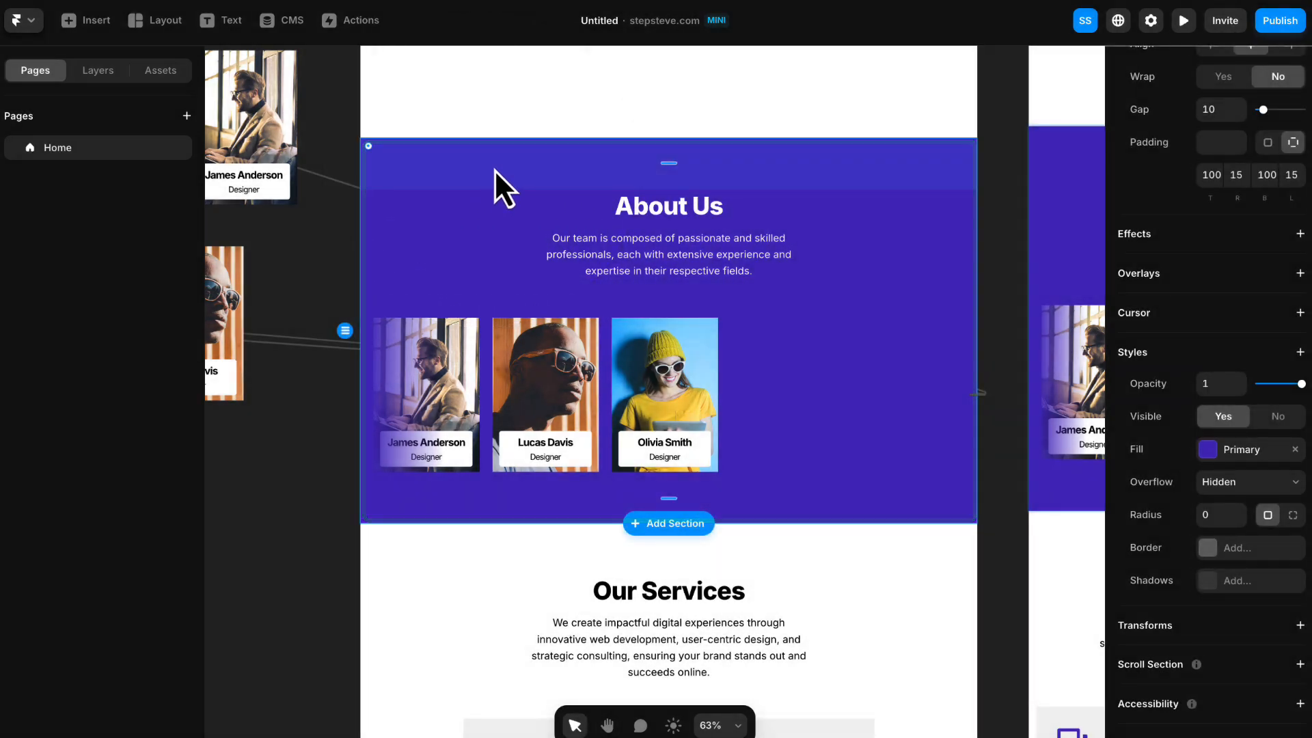
scroll(1200, 266, down, 1)
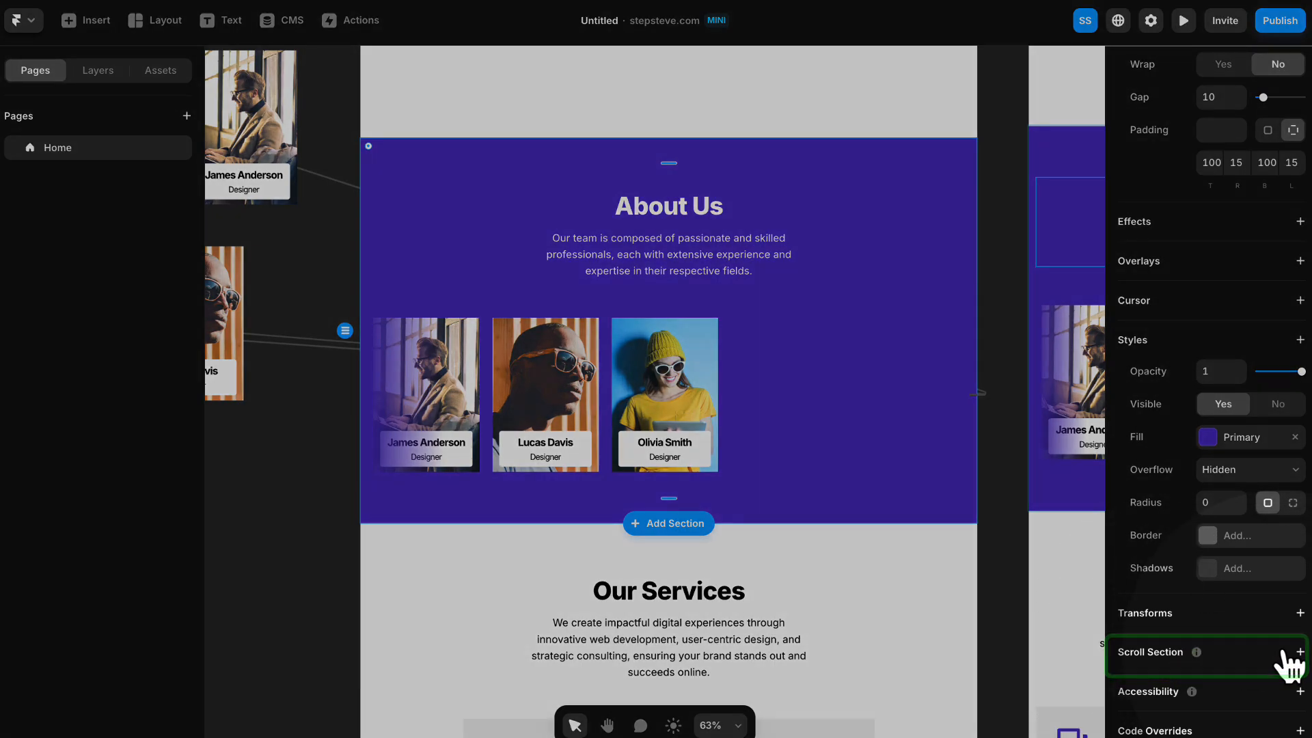
click(1299, 652)
scroll(1288, 659, down, 2)
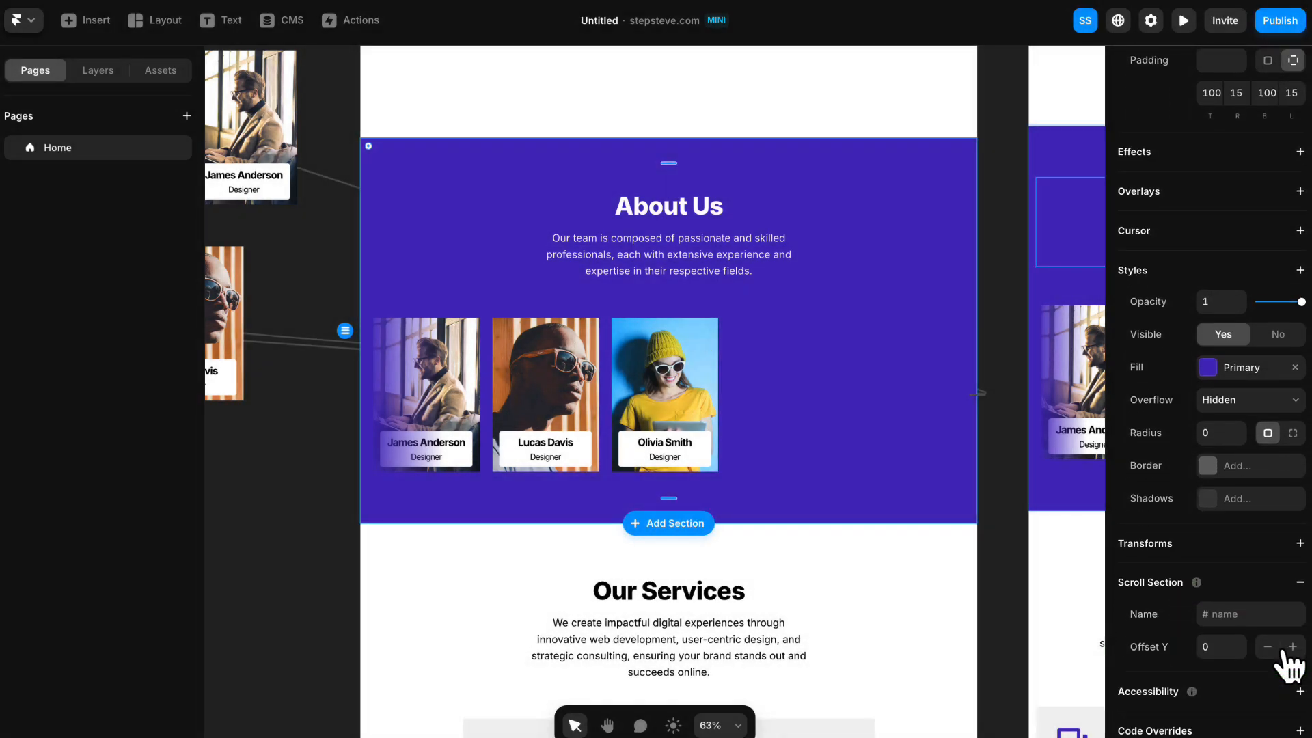
text(about)
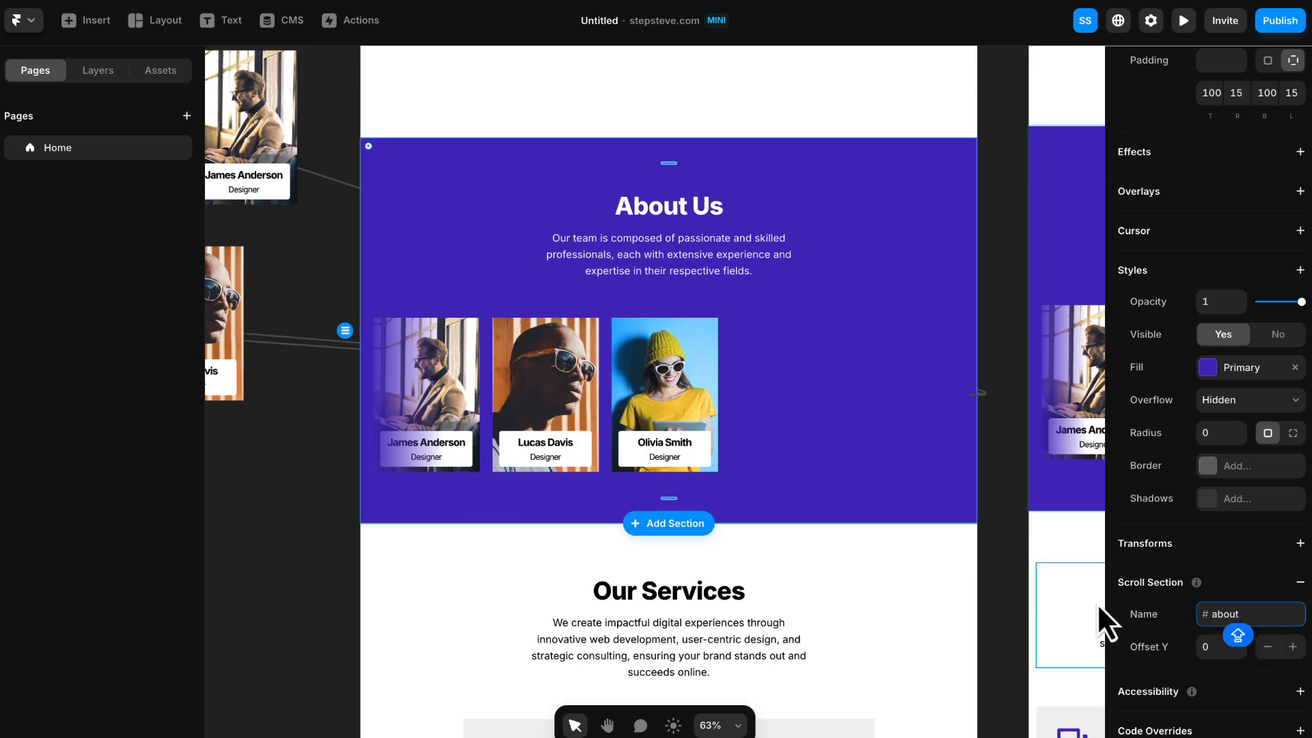
click(998, 591)
- Add a scroll section named "service" to the desktop Our Services section
key(space)
drag(1009, 613, 1017, 189)
click(948, 145)
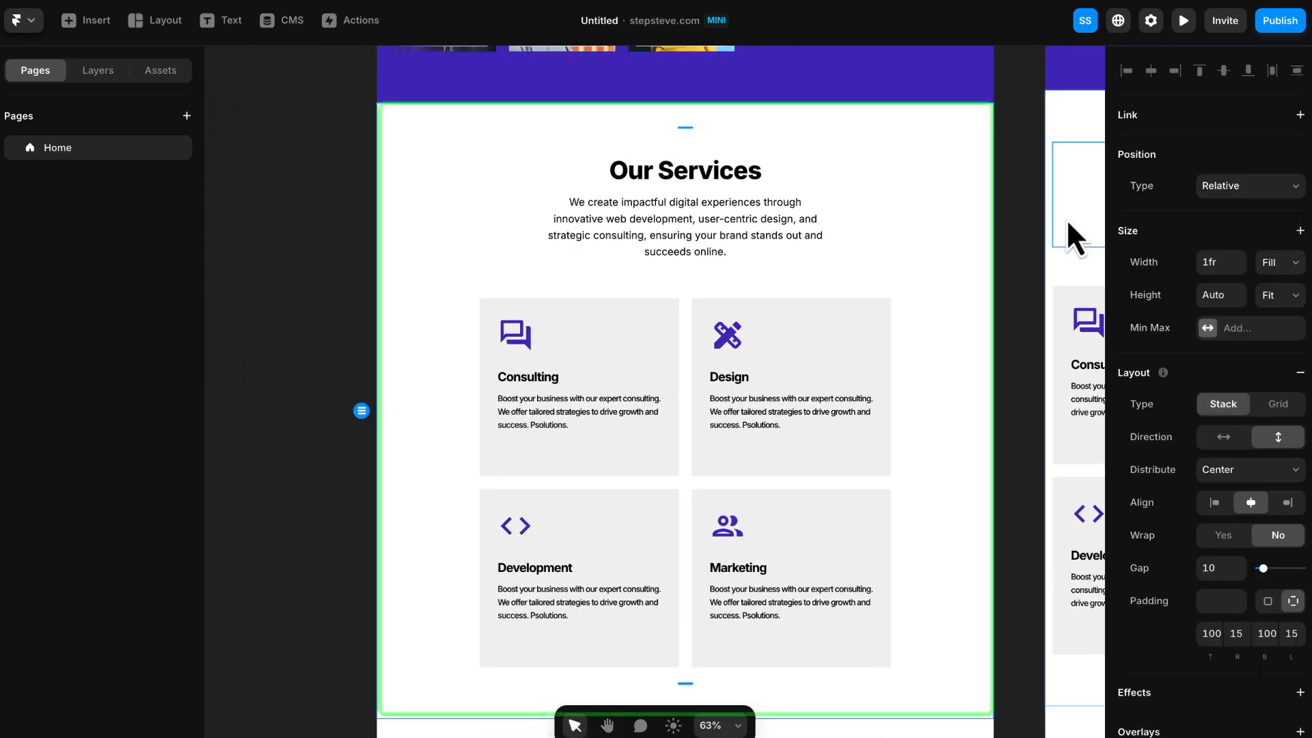
scroll(1122, 291, down, 7)
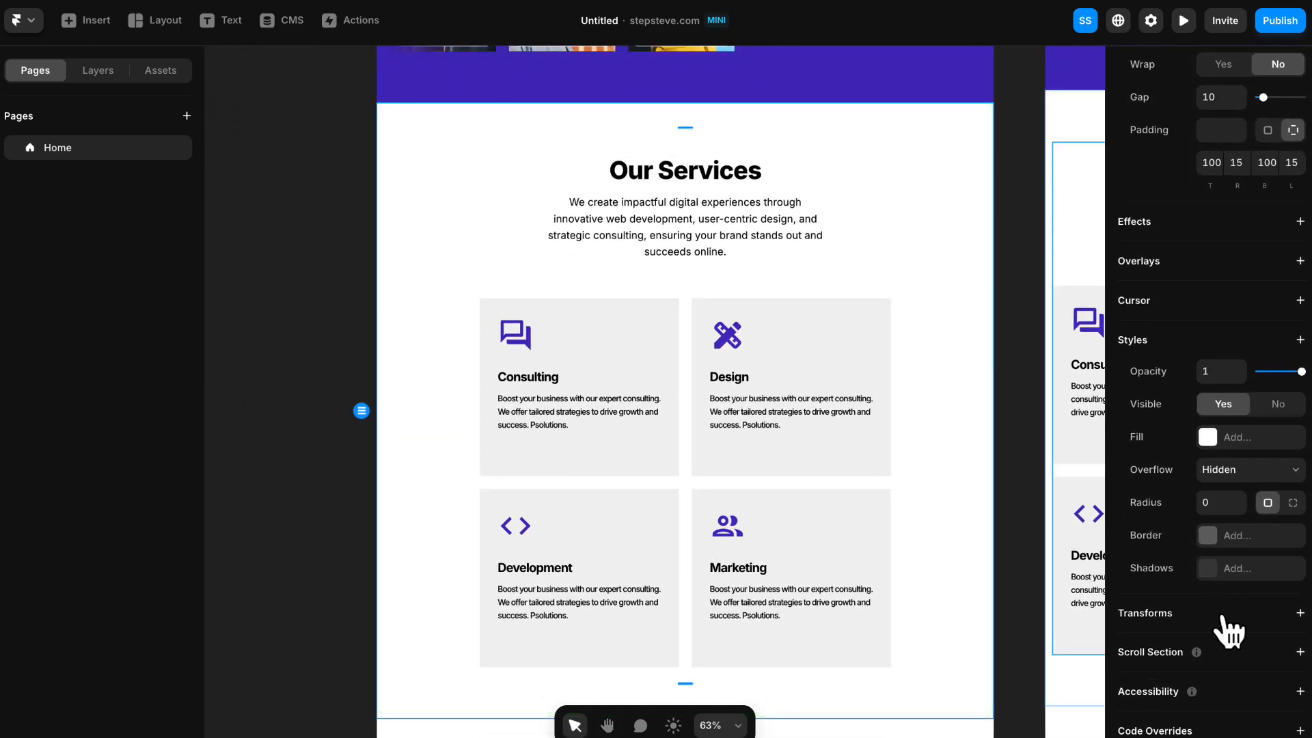
click(1233, 650)
scroll(1241, 680, down, 1)
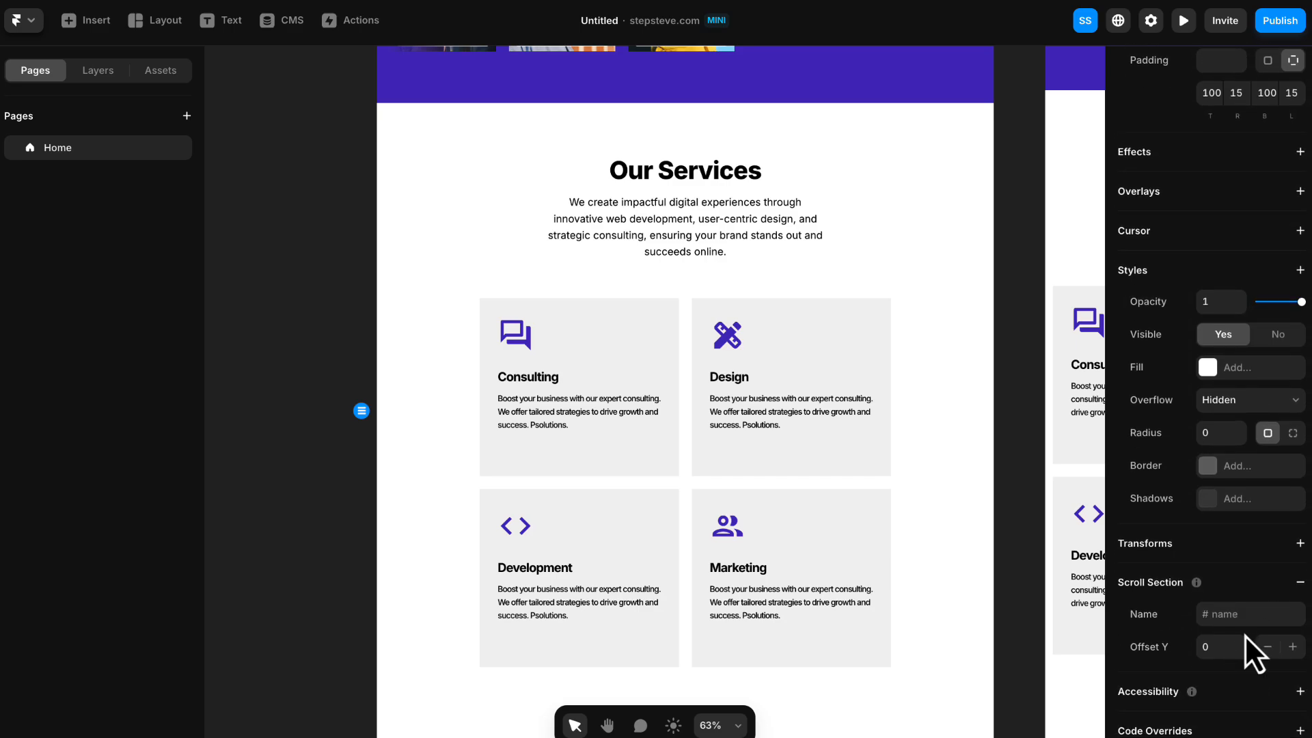
click(1255, 614)
text(service)
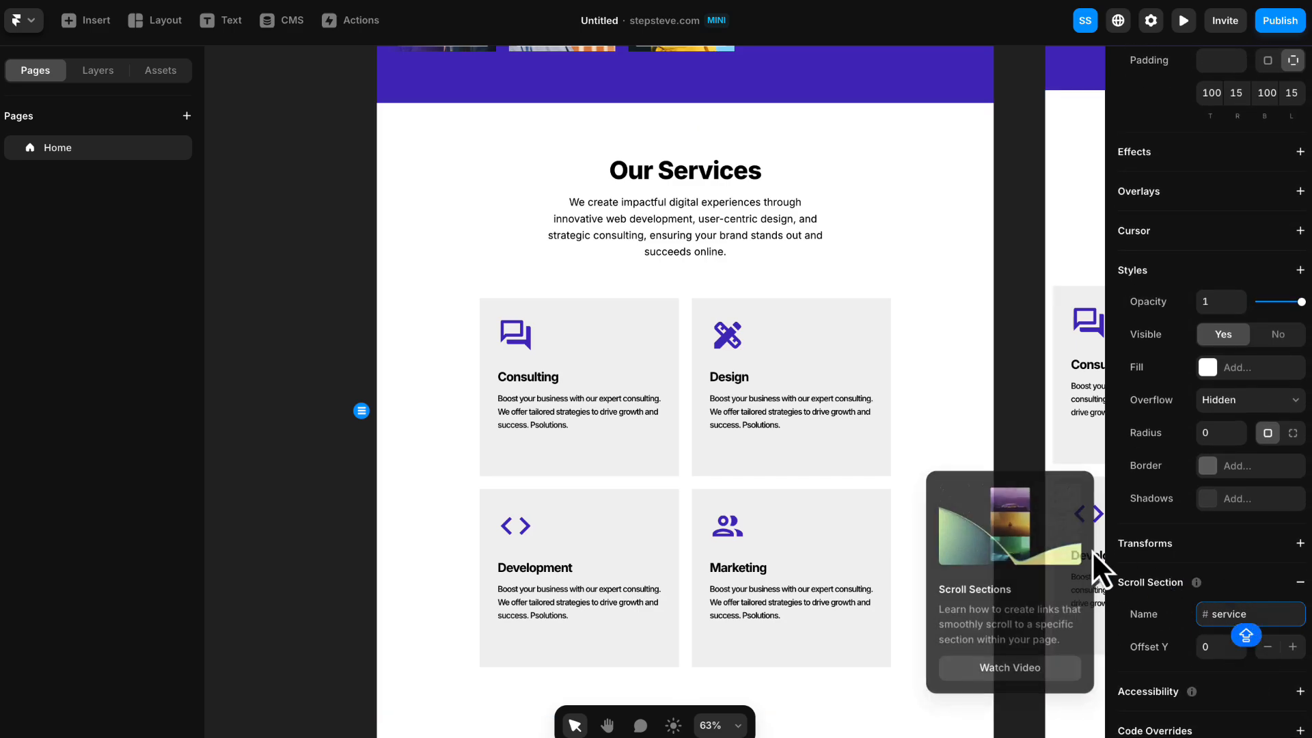
click(1011, 430)
- Add a scroll section named "testimonials" to the desktop What Our Clients Say section
scroll(1011, 420, down, 10)
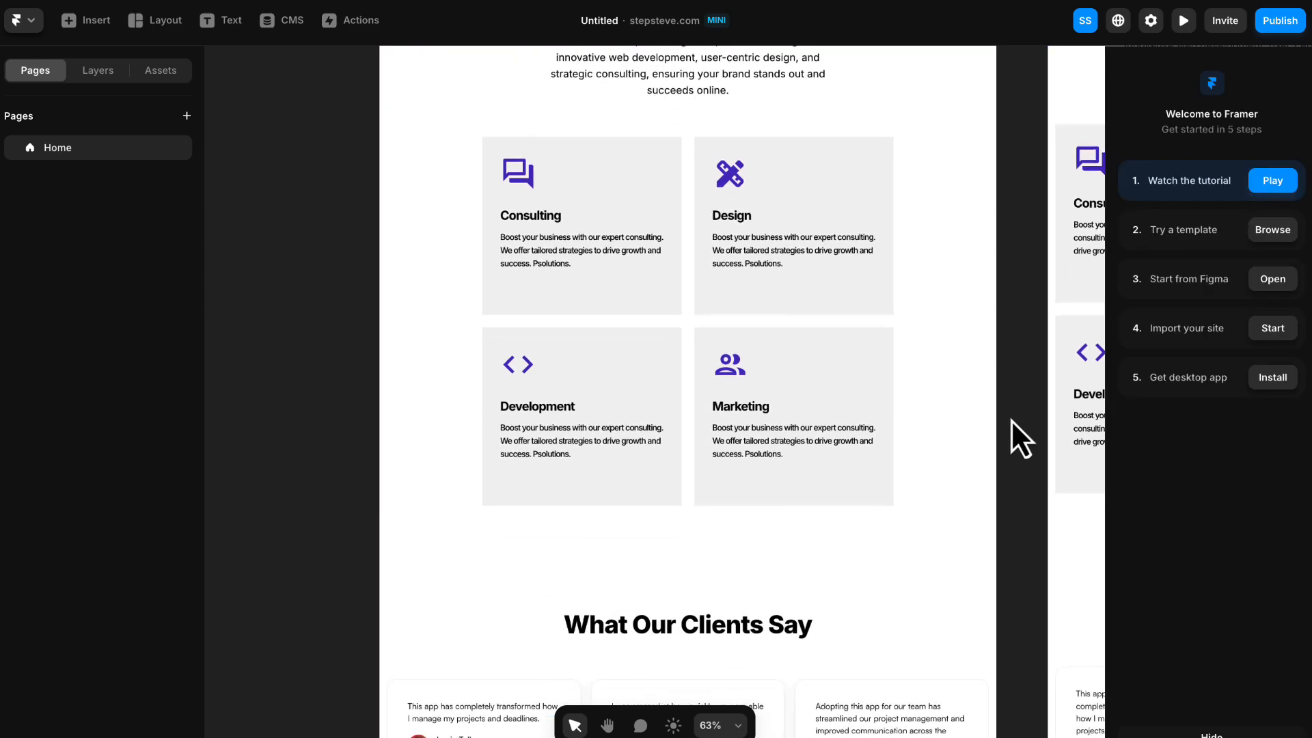
click(922, 226)
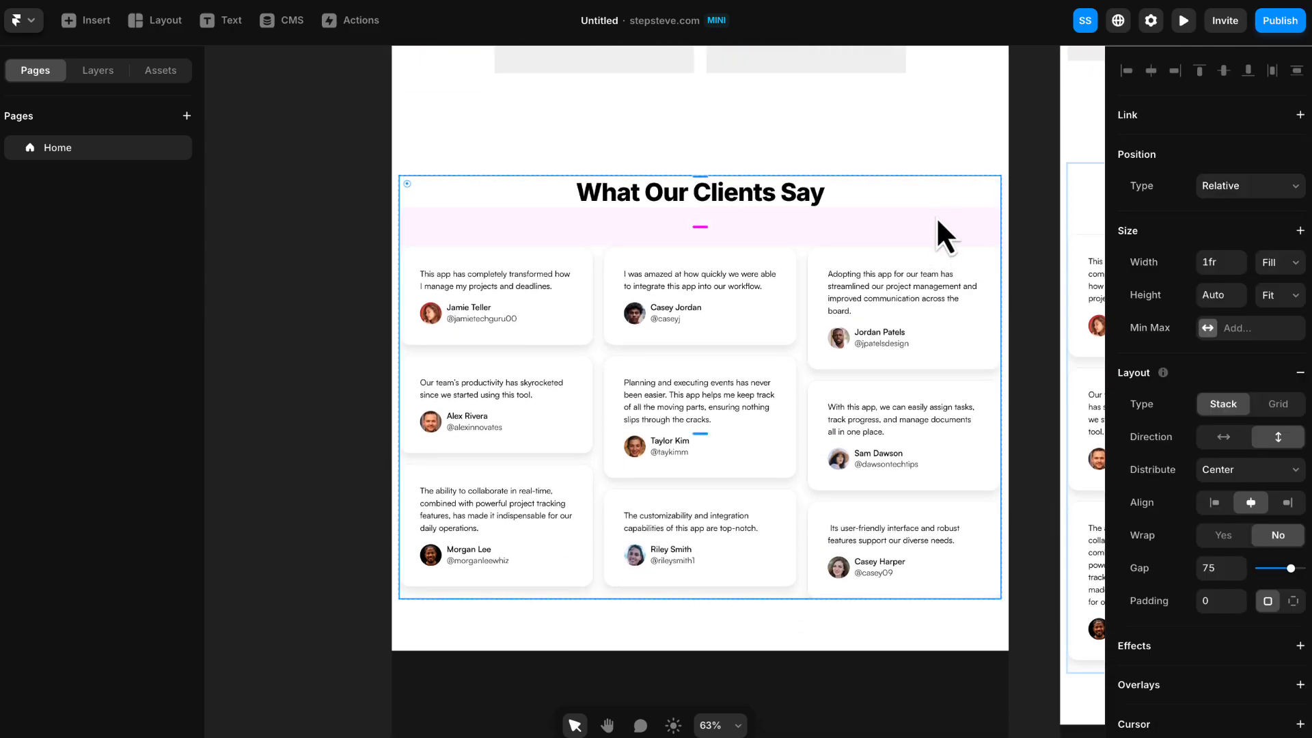
scroll(1220, 360, down, 7)
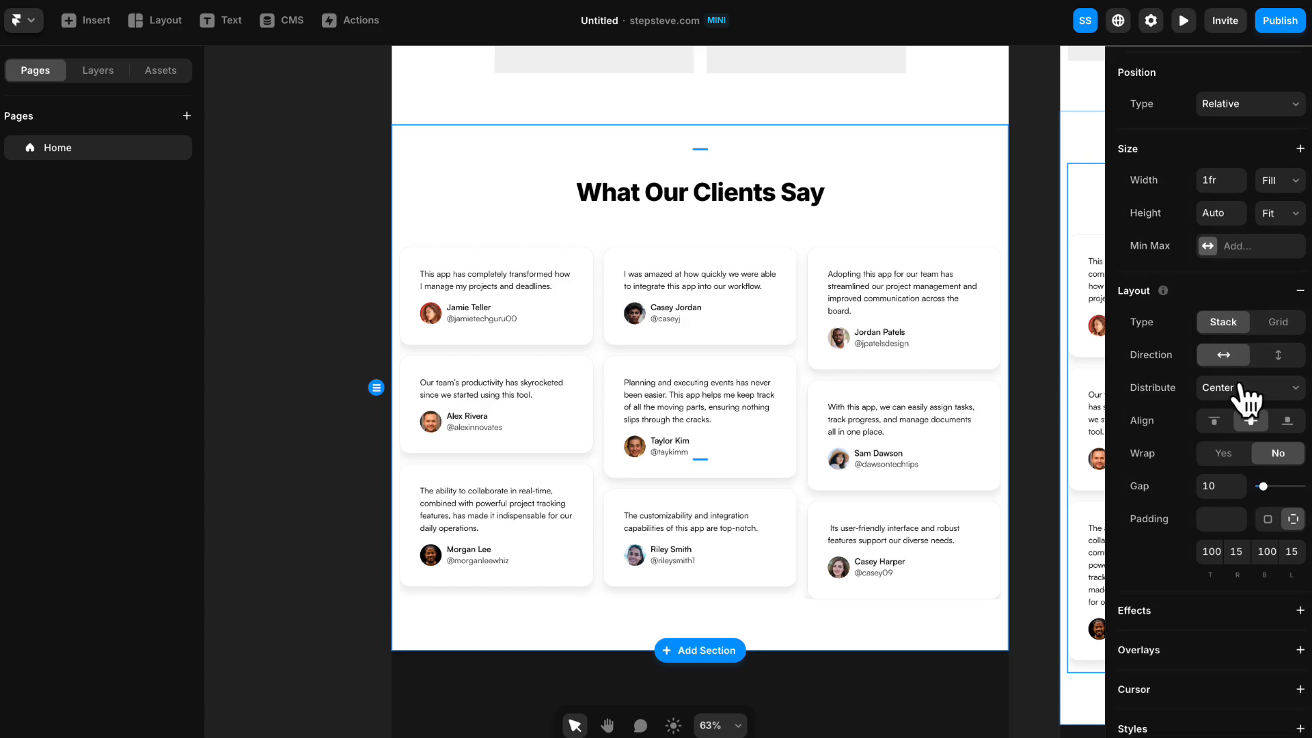
click(1258, 651)
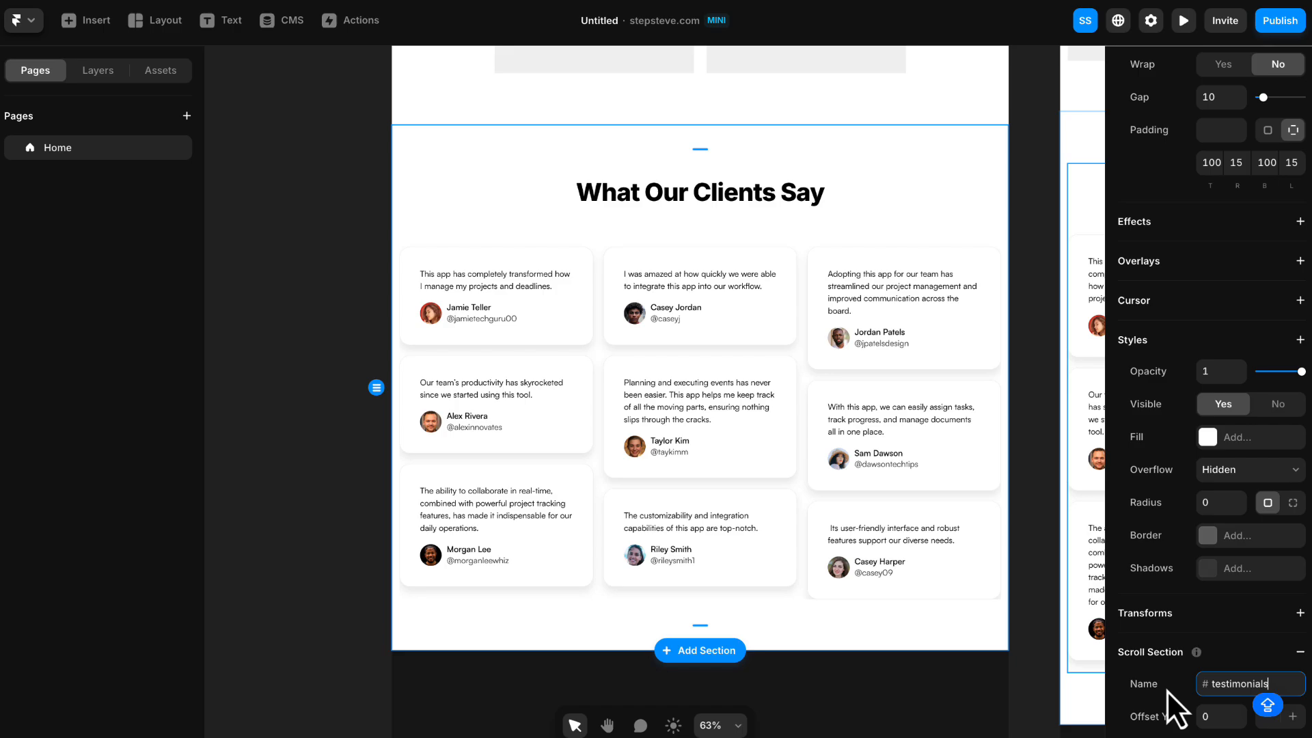
click(1165, 690)
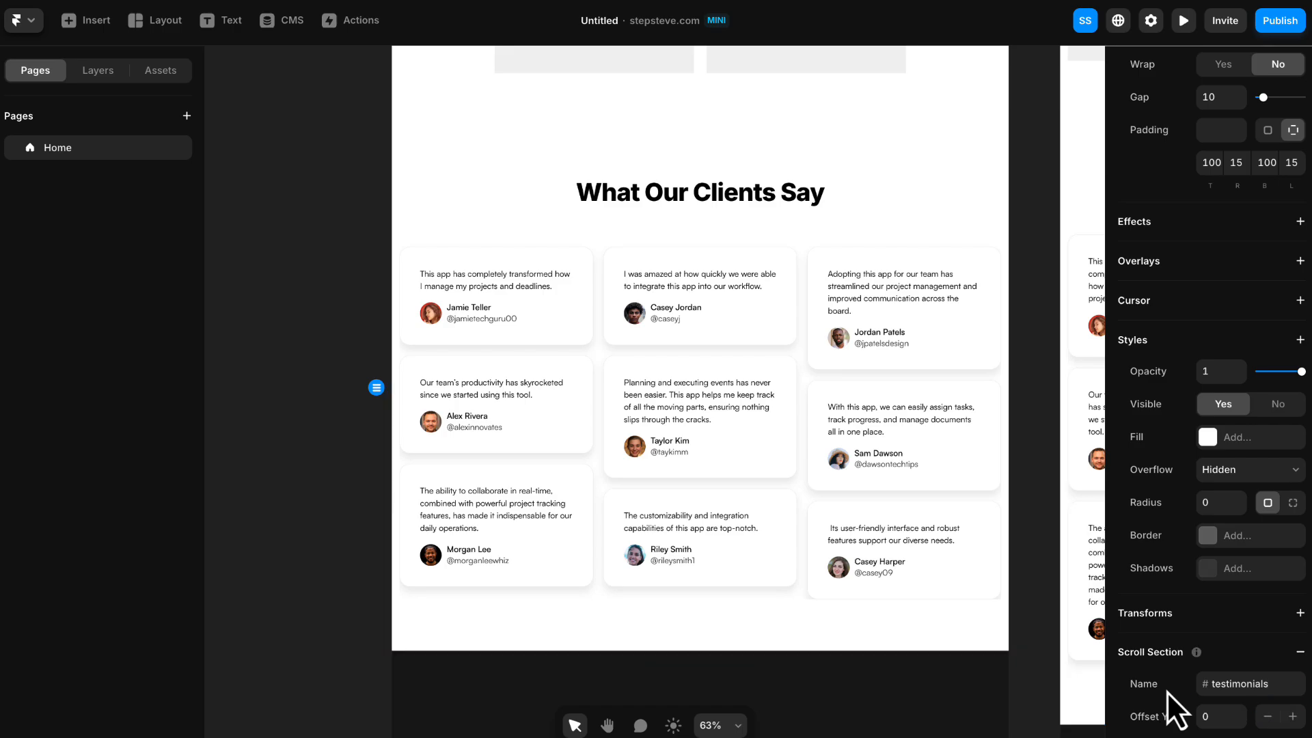
scroll(1011, 592, down, 6)
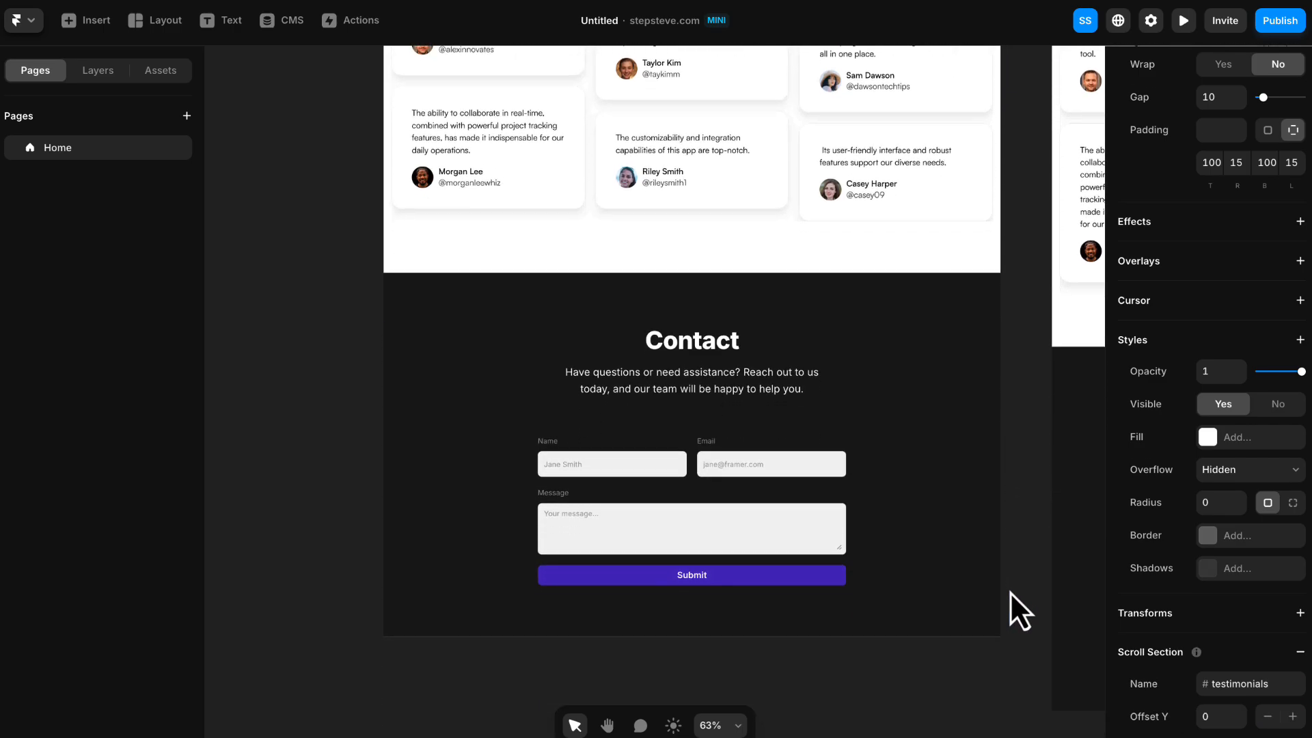
- Add a scroll section named "contact" to the desktop Contact section
click(944, 299)
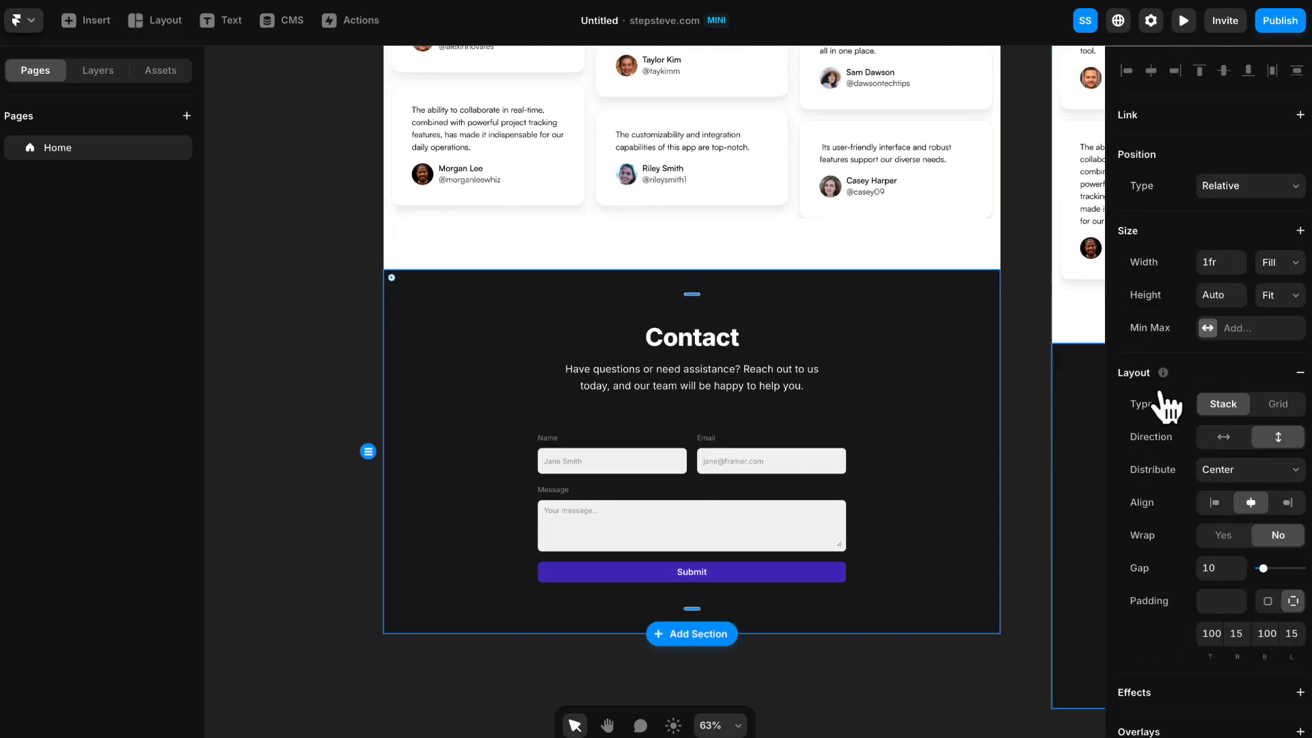
scroll(1164, 400, down, 7)
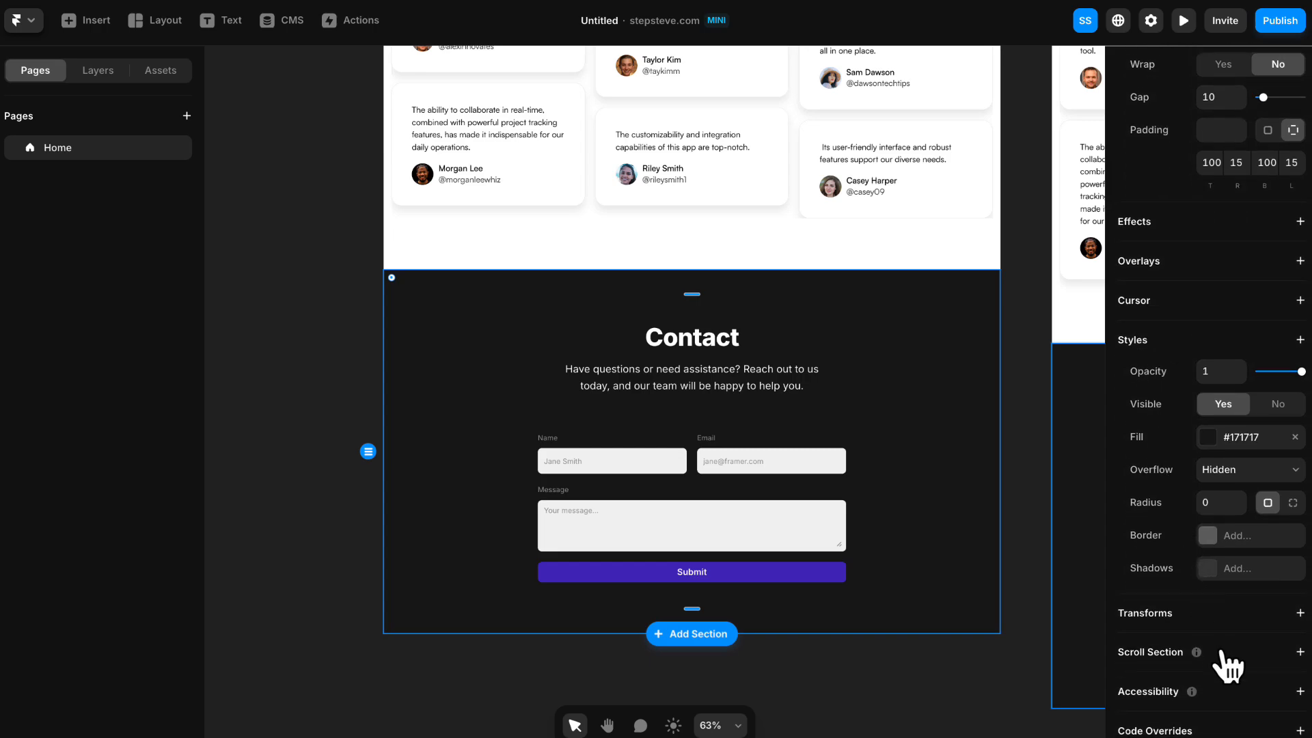
click(1224, 653)
text(contac)
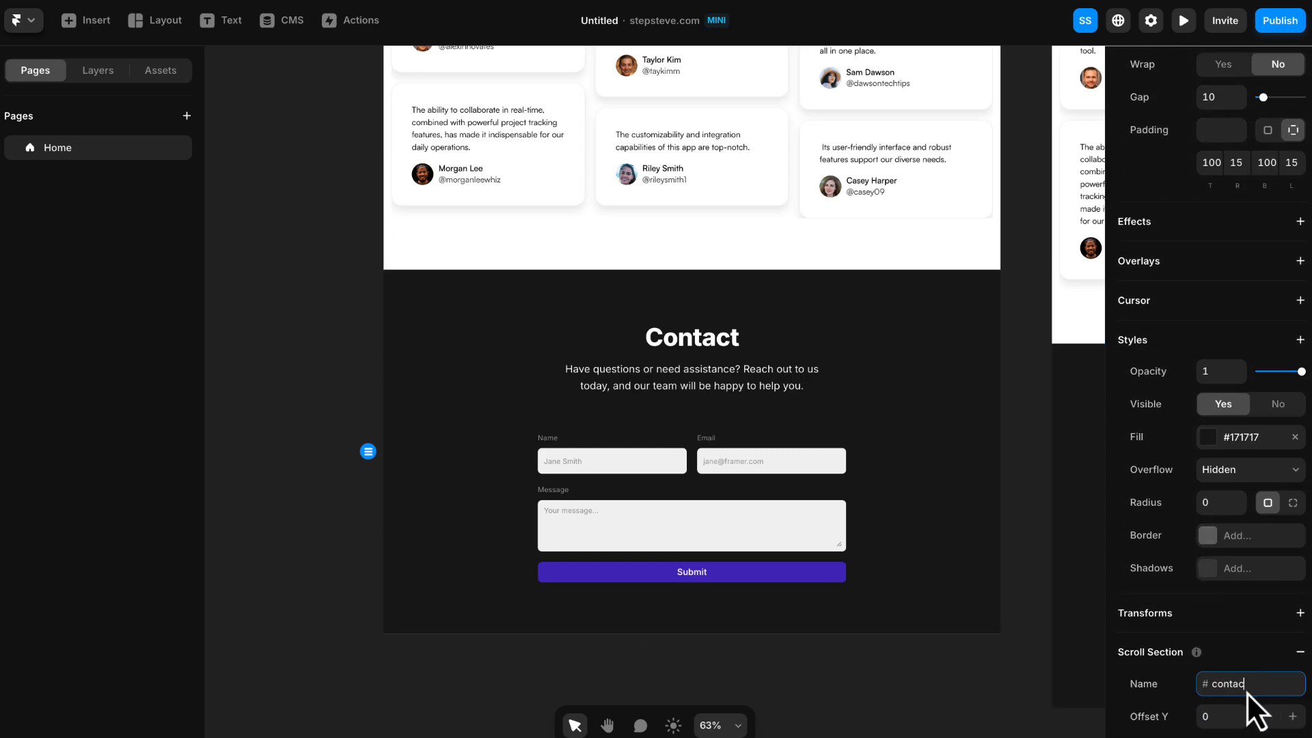
text(t)
key(Return)
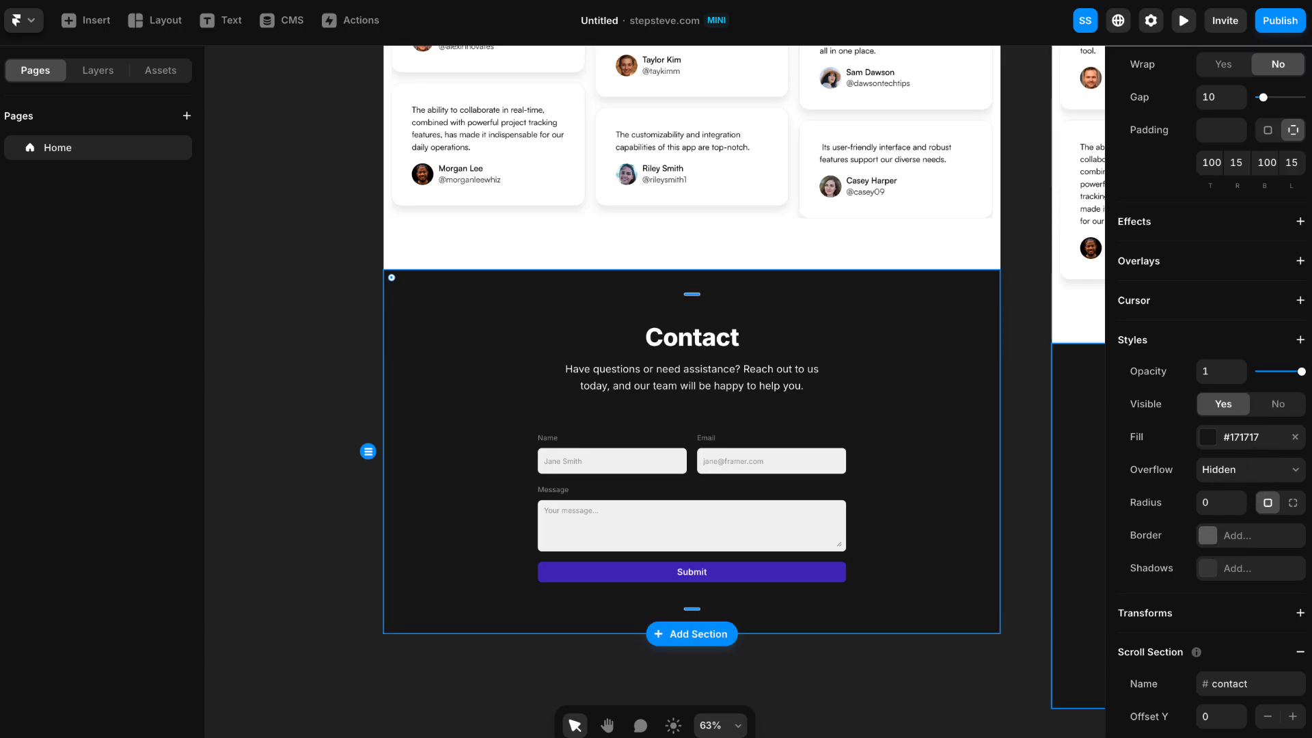
click(275, 166)
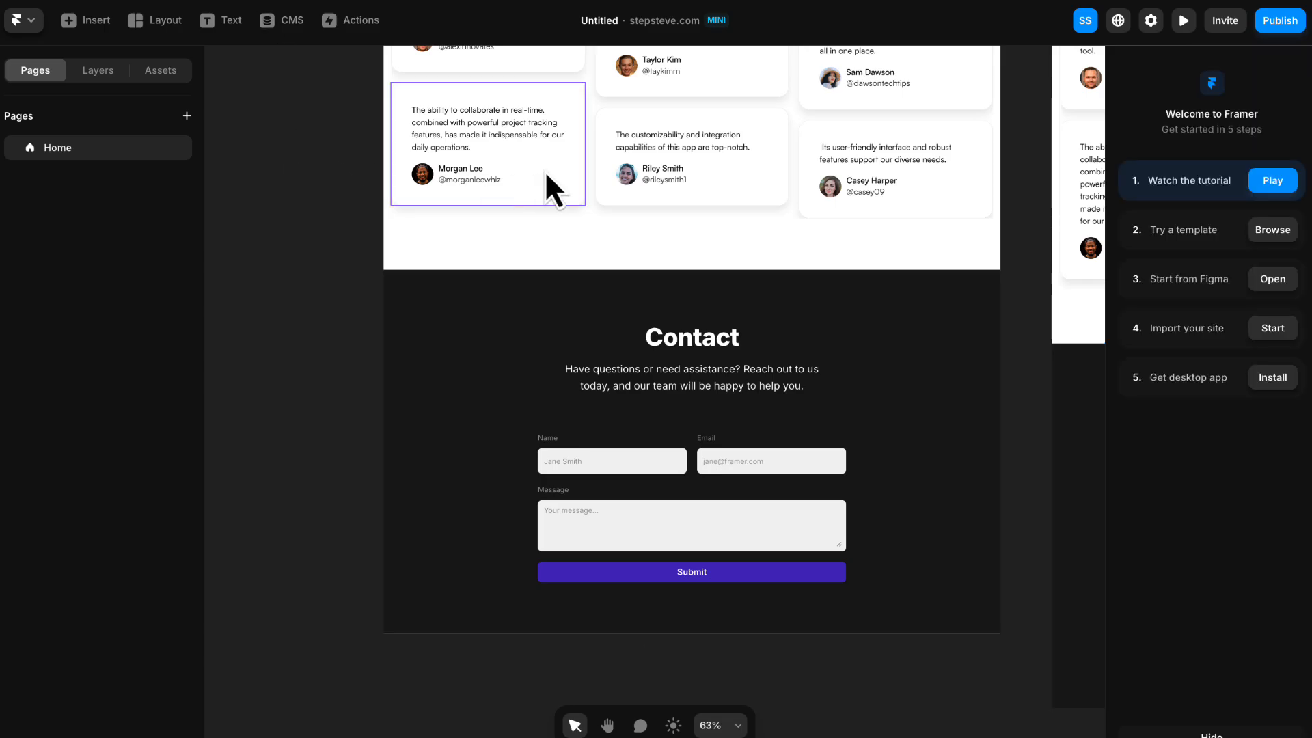
- Open the desktop header's Navigation component for editing
scroll(545, 170, up, 10)
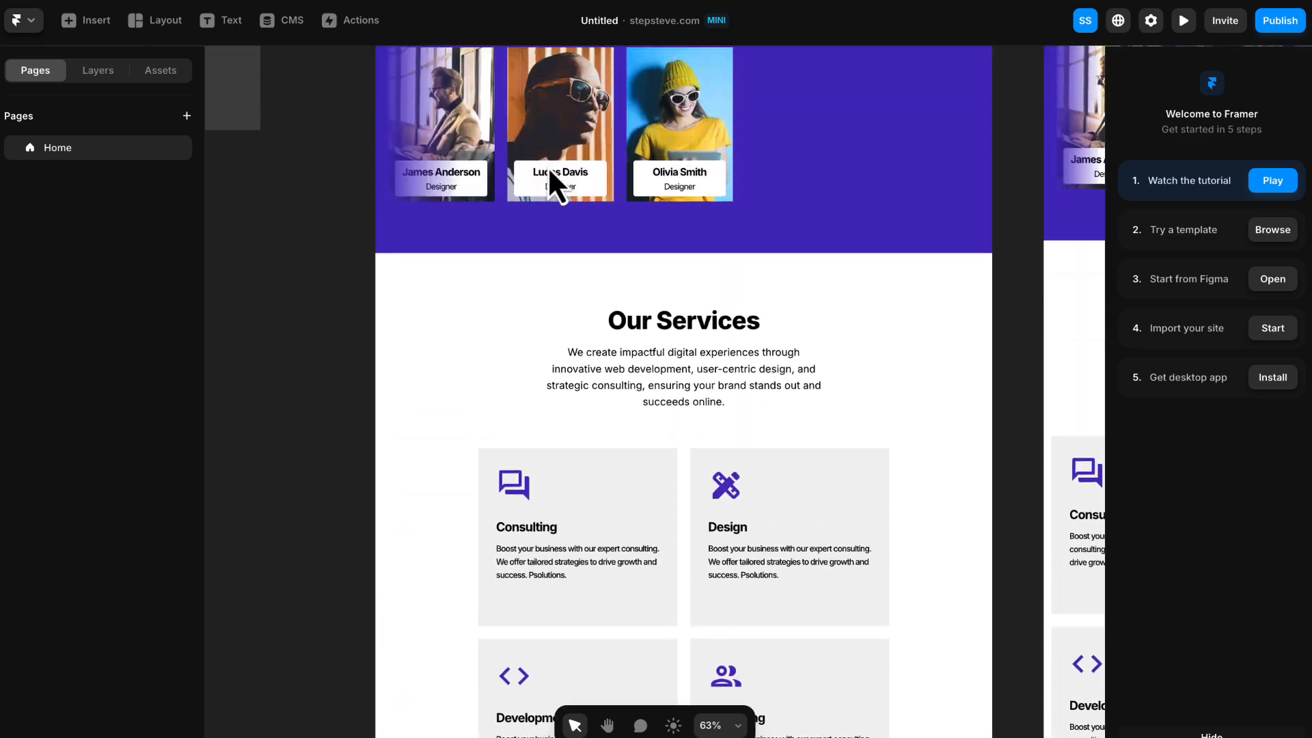
scroll(549, 168, up, 10)
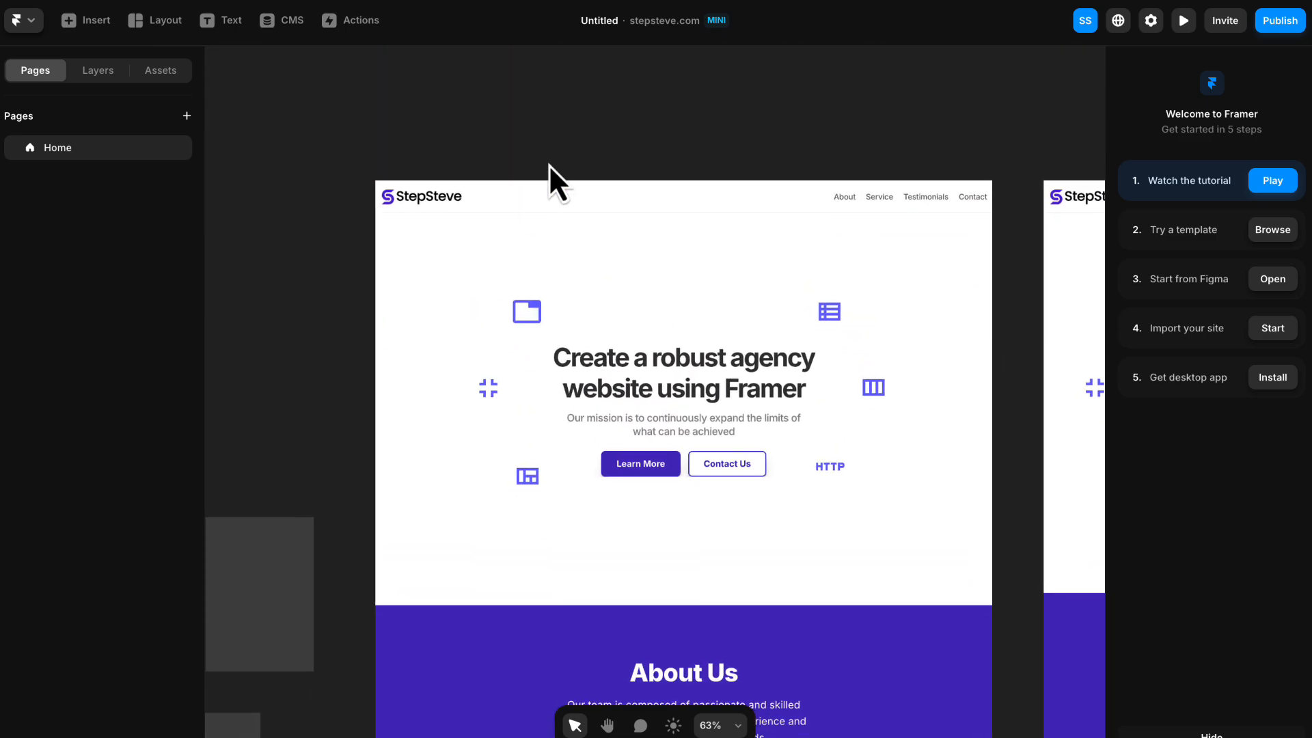
click(582, 193)
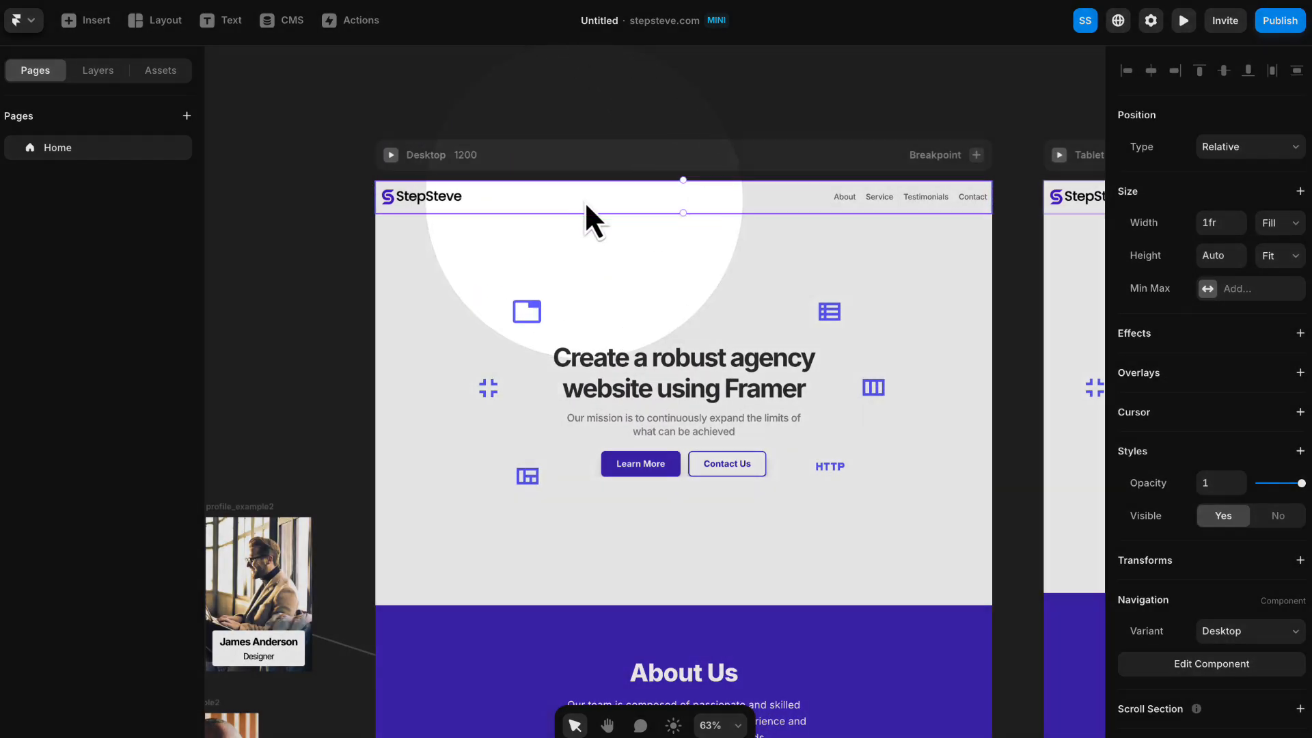
double_click(607, 202)
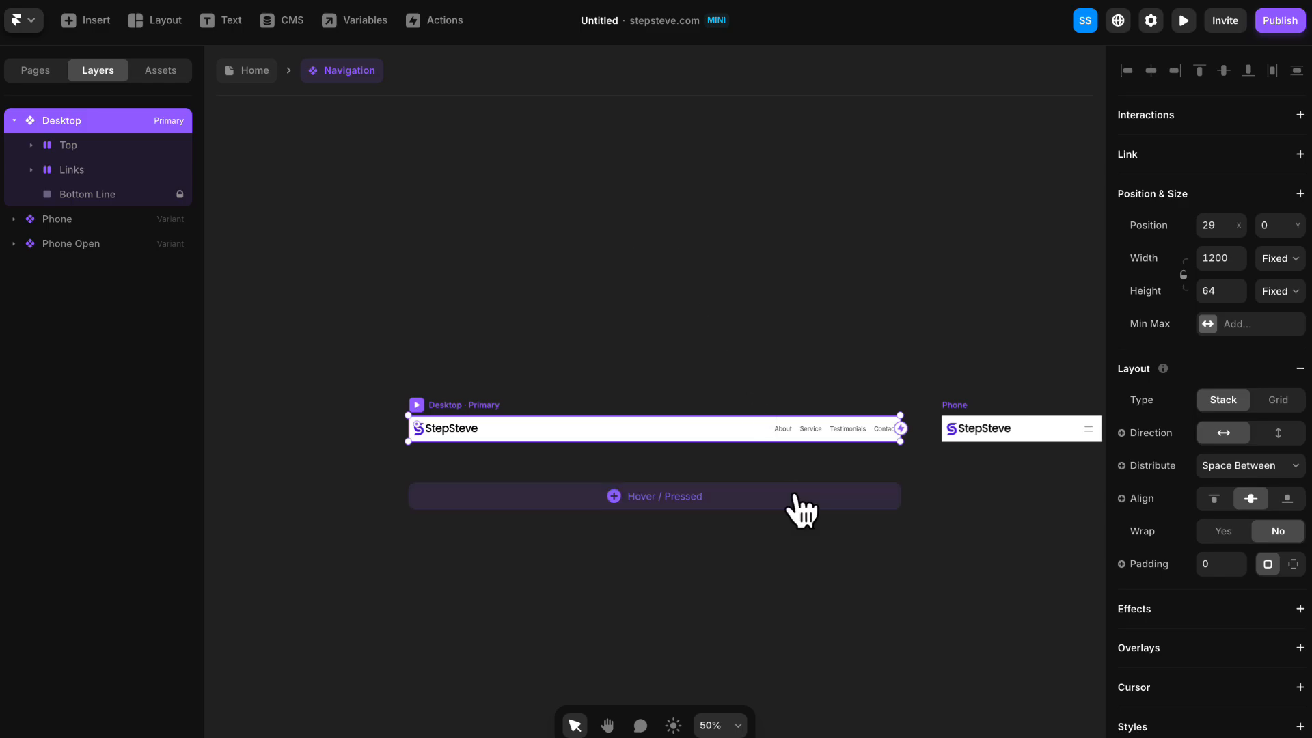
scroll(801, 509, up, 5)
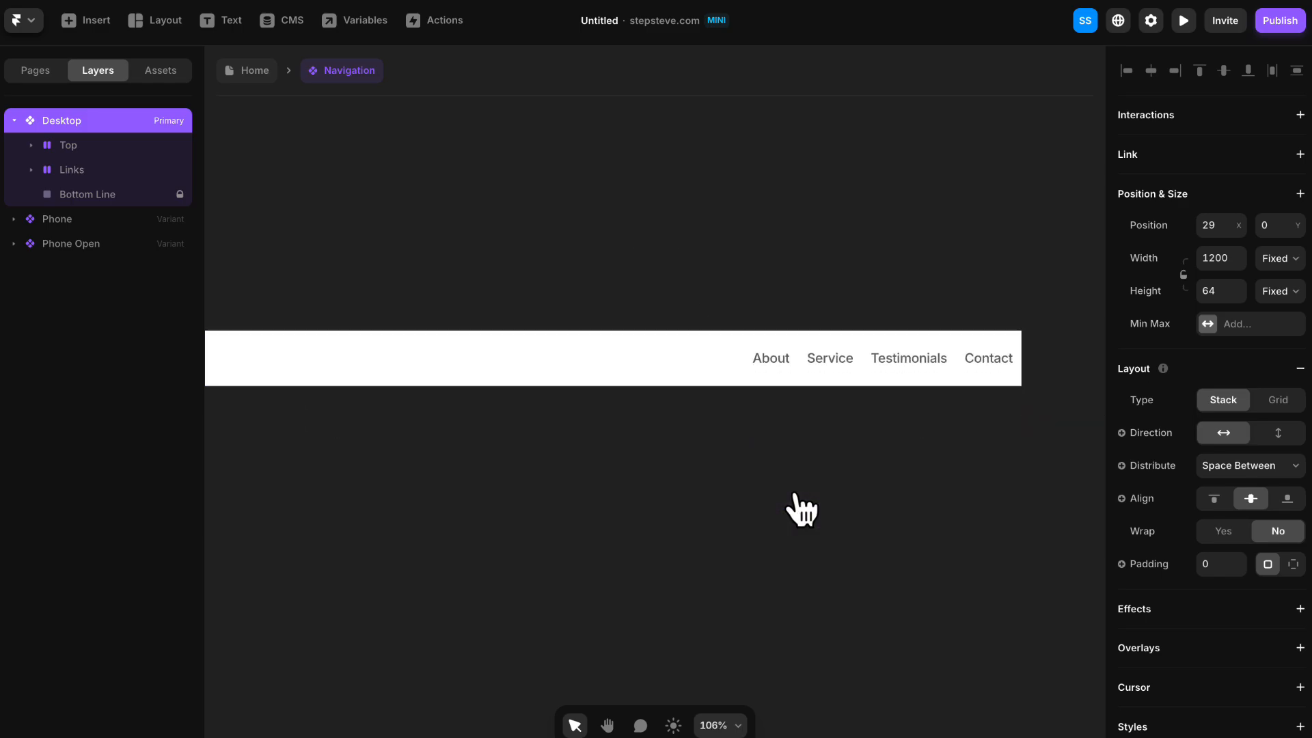
scroll(801, 509, up, 2)
- Link the About navigation text to the Home page's #about section, with New Tab set to No and Smooth scrolling
click(757, 335)
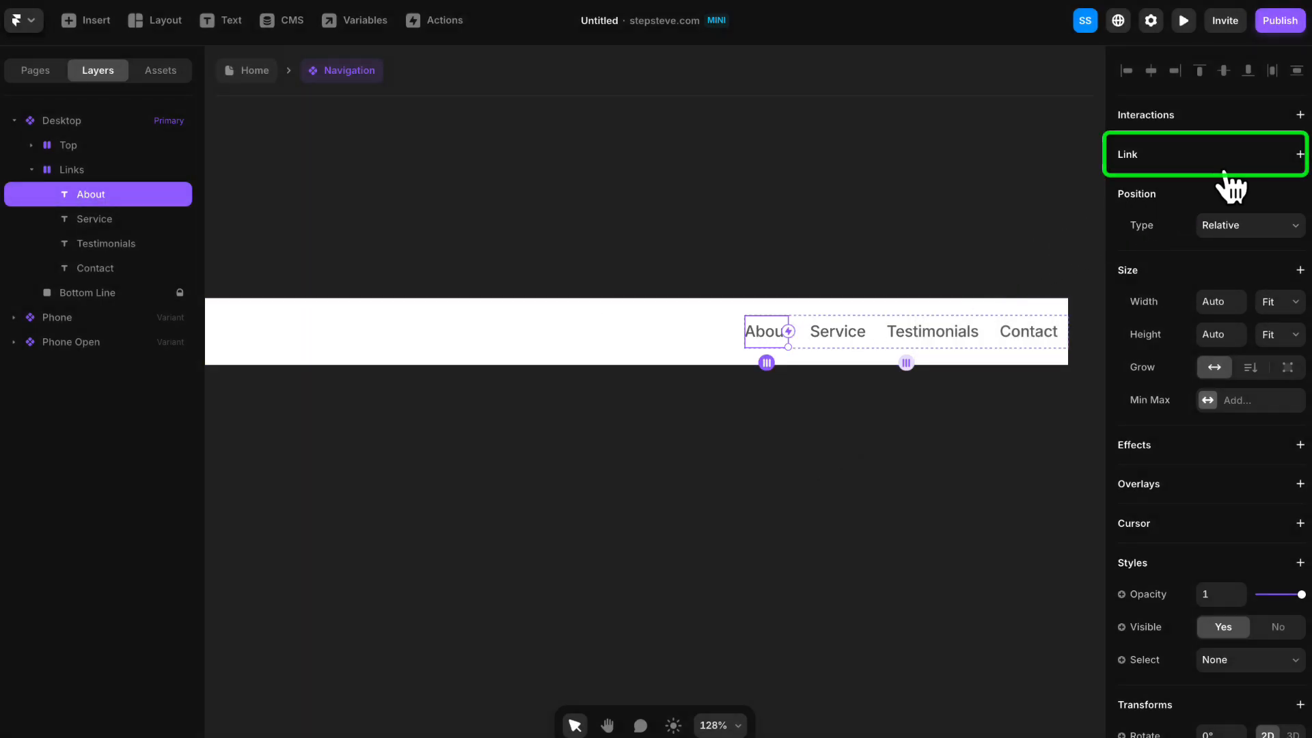
click(1279, 169)
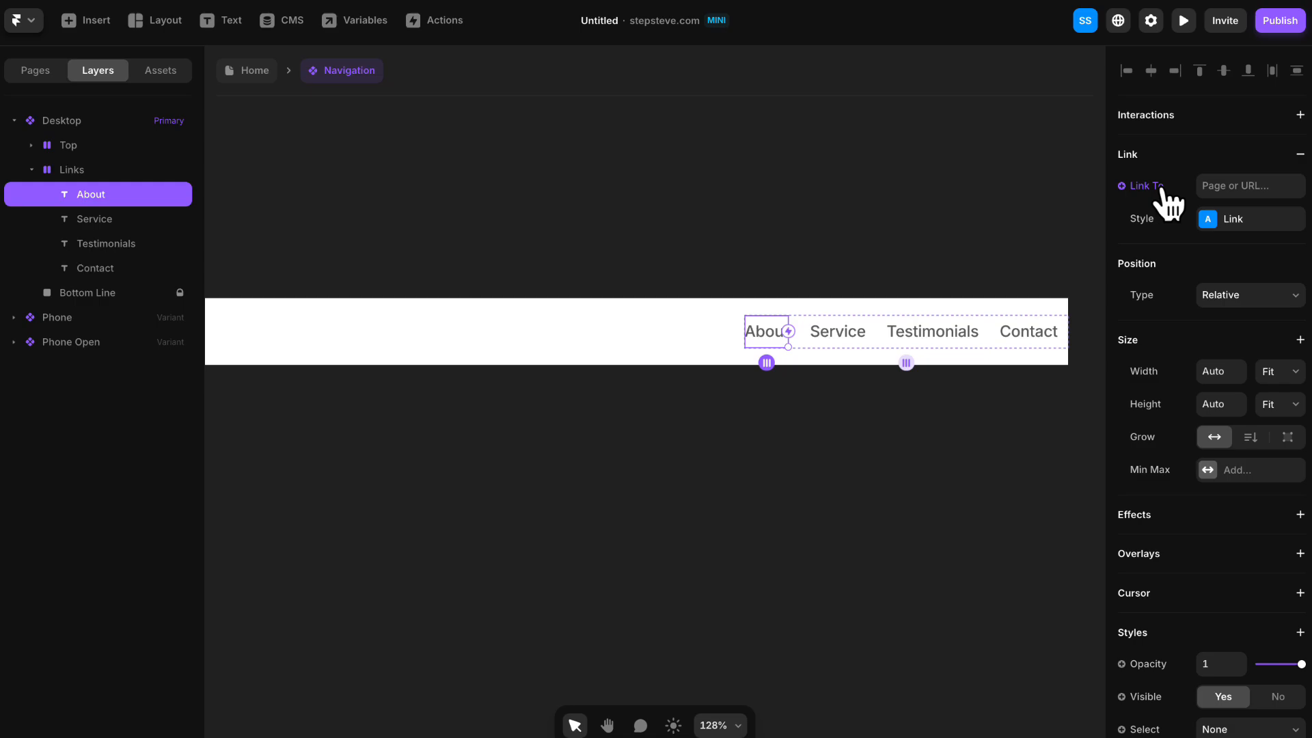
click(1222, 183)
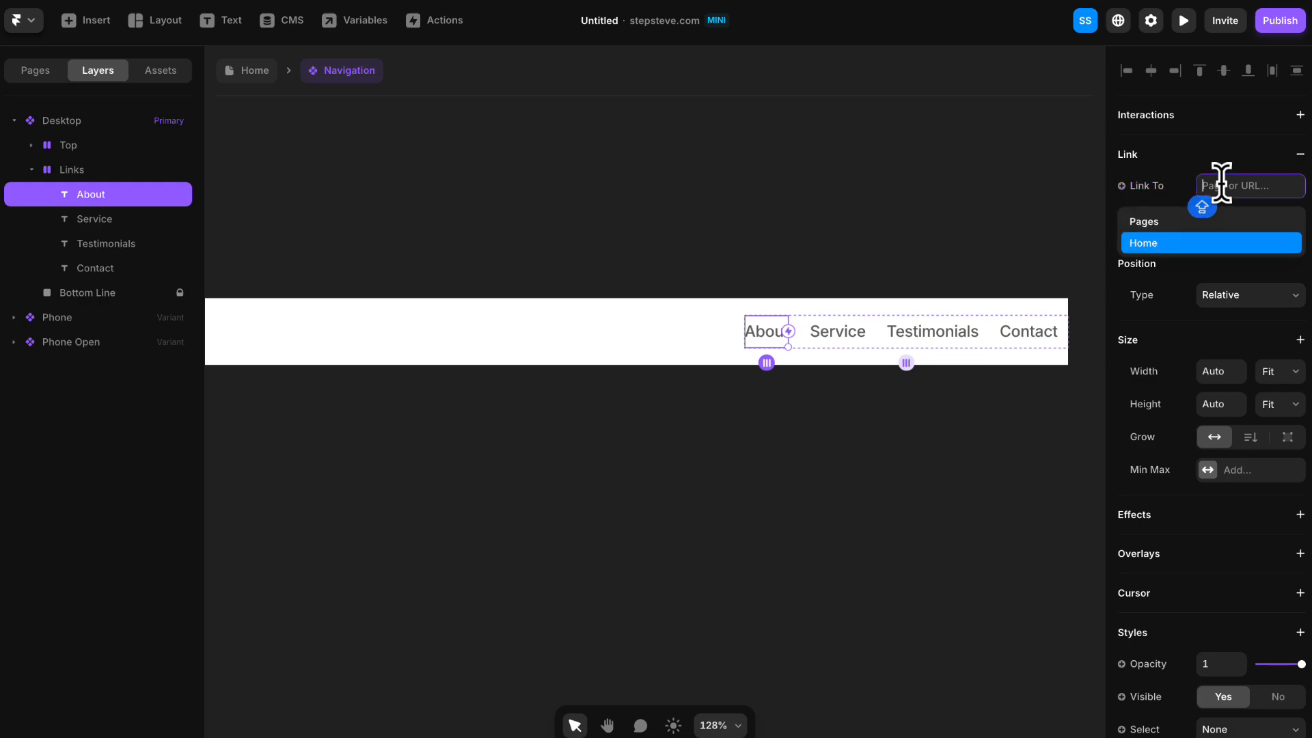
click(1143, 244)
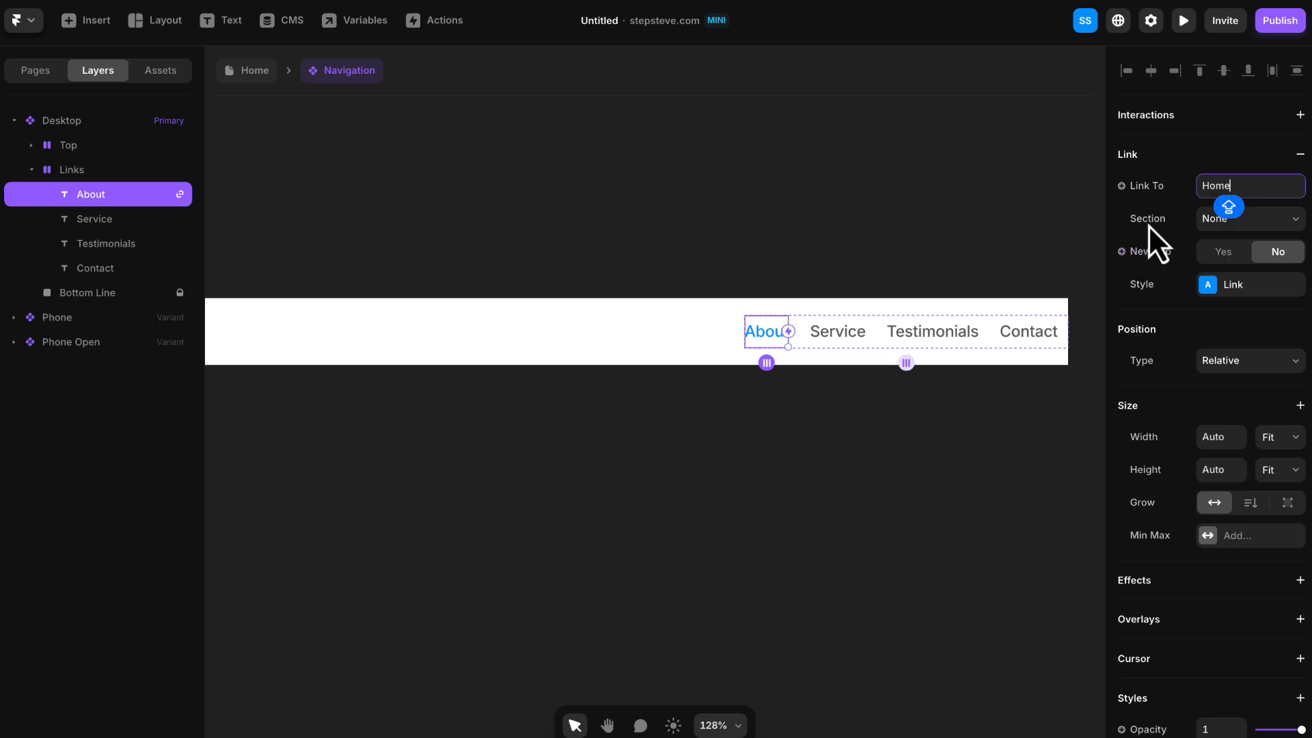
click(1273, 227)
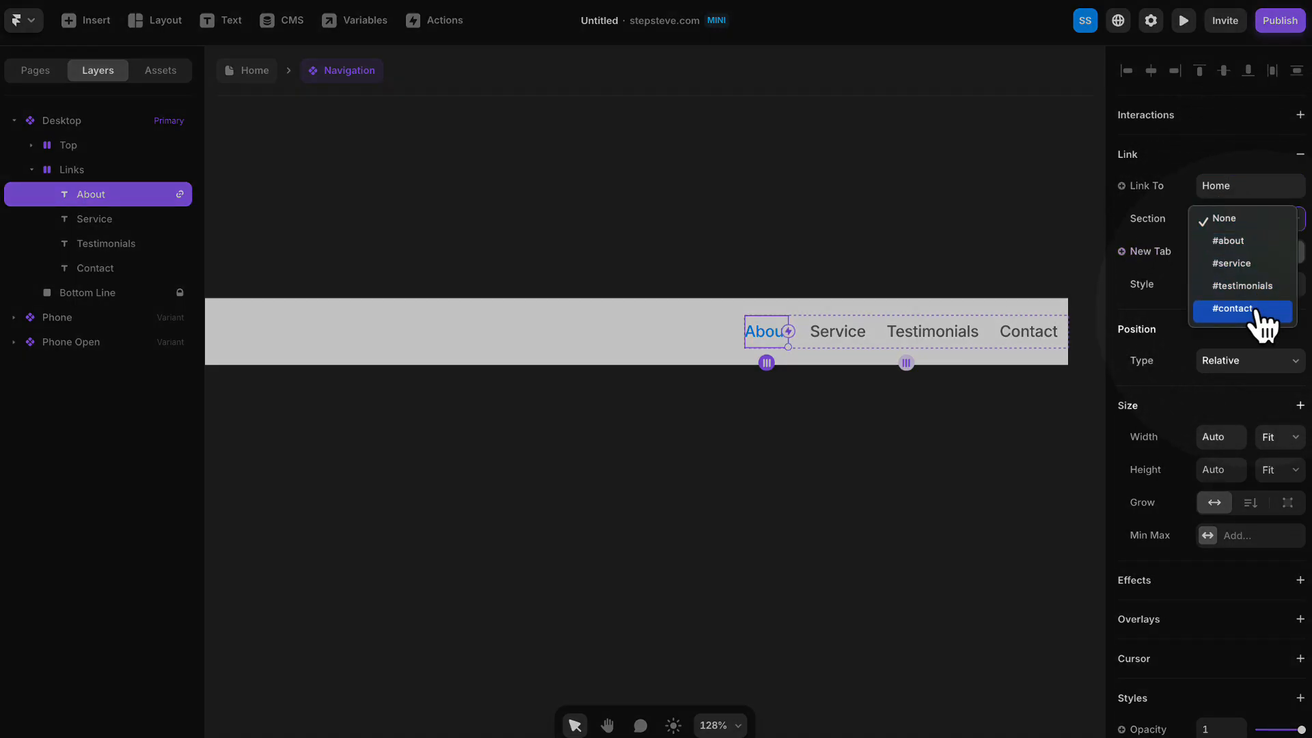
click(1256, 243)
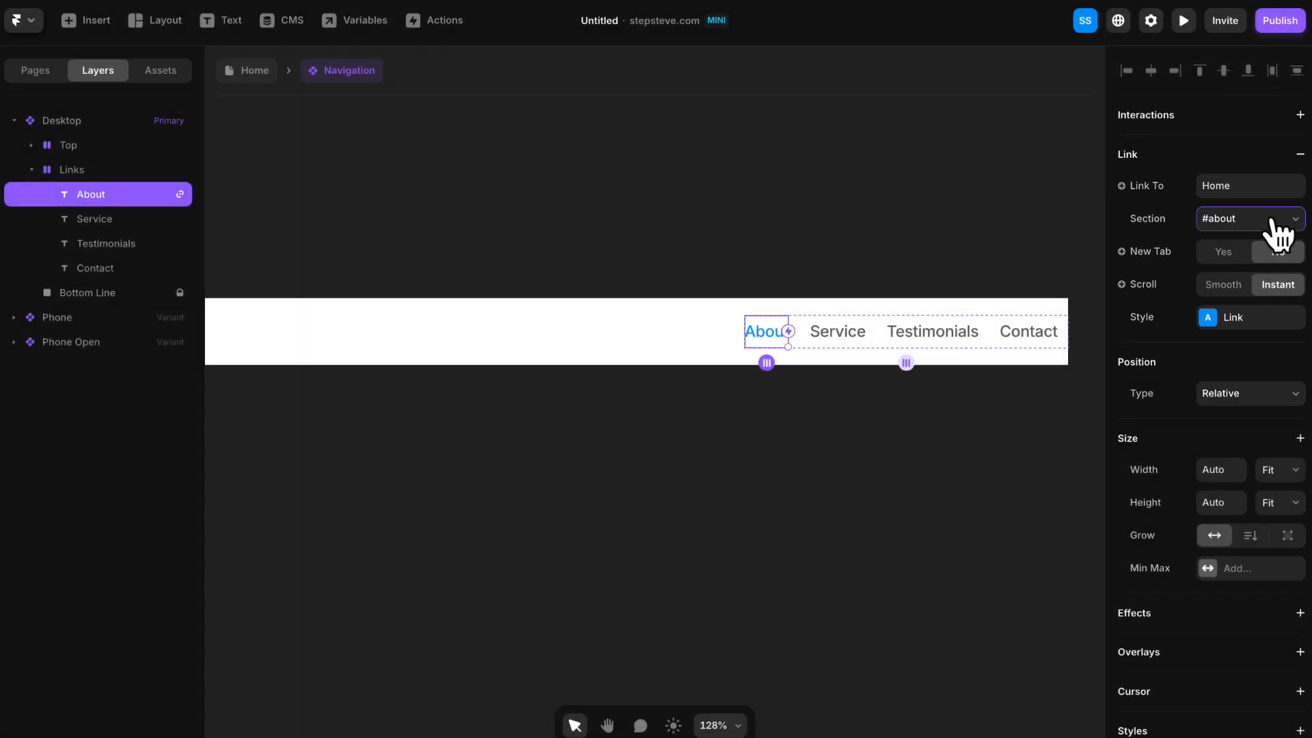
click(1222, 252)
click(1276, 253)
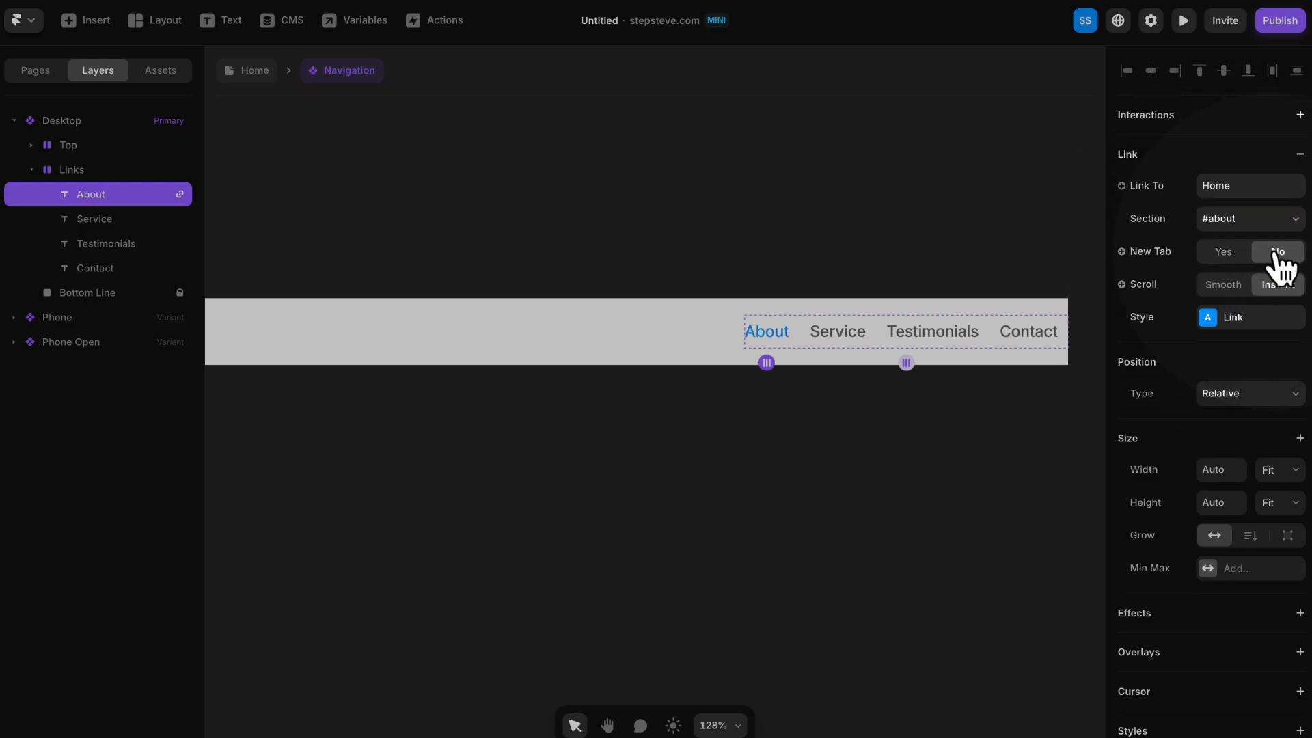
click(1218, 288)
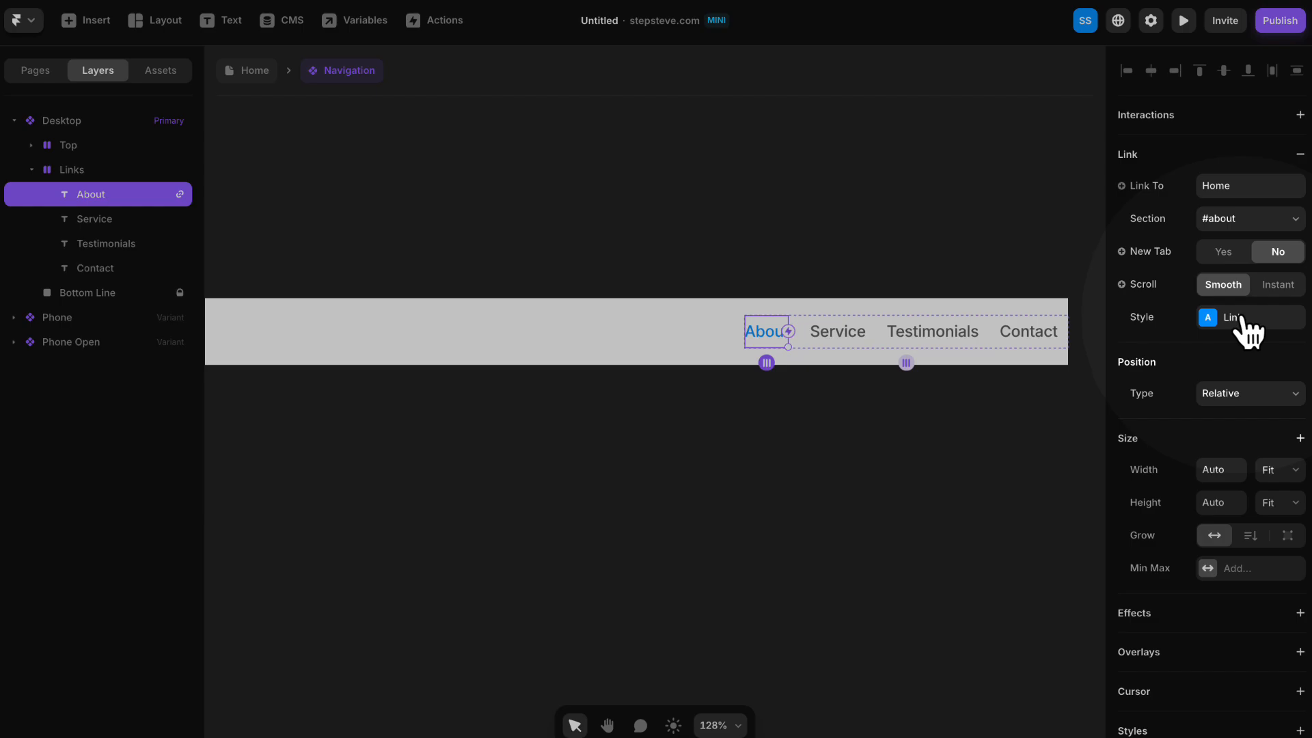
- Edit the Link style so its default, hover and current colors are all #000000
click(1246, 320)
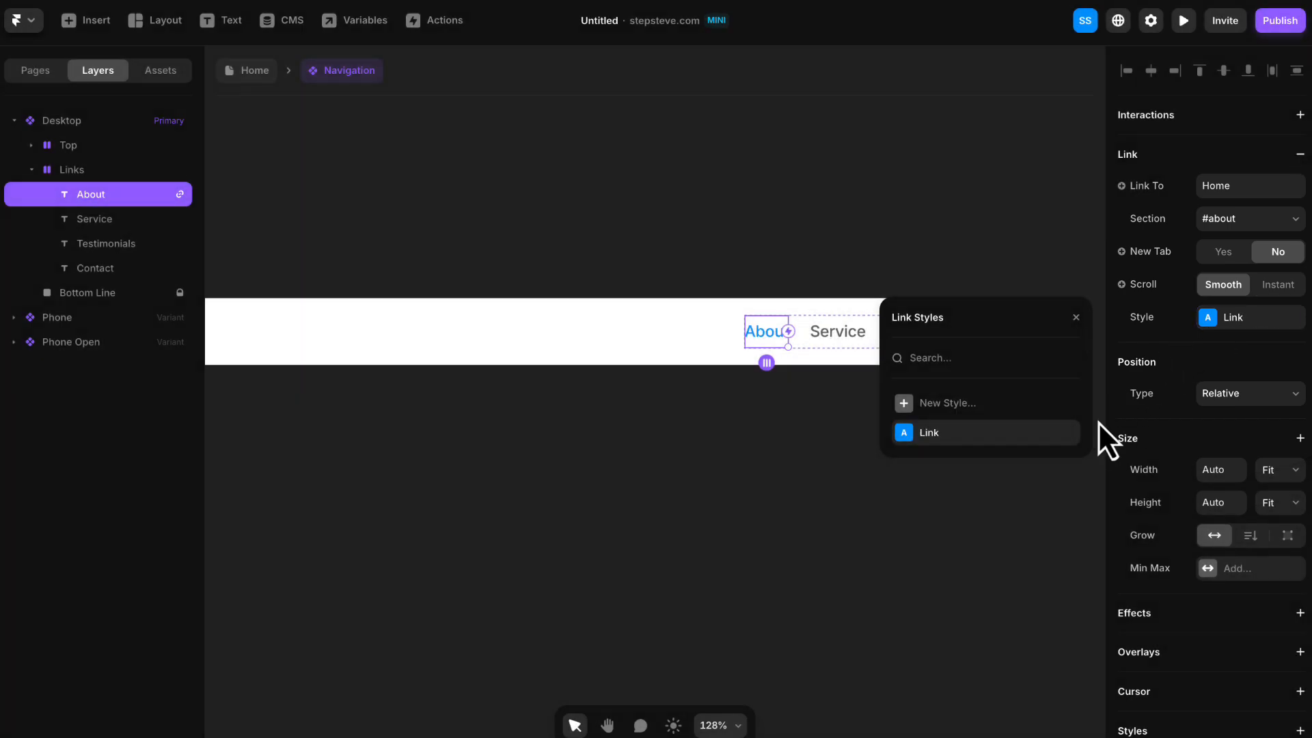
click(1067, 433)
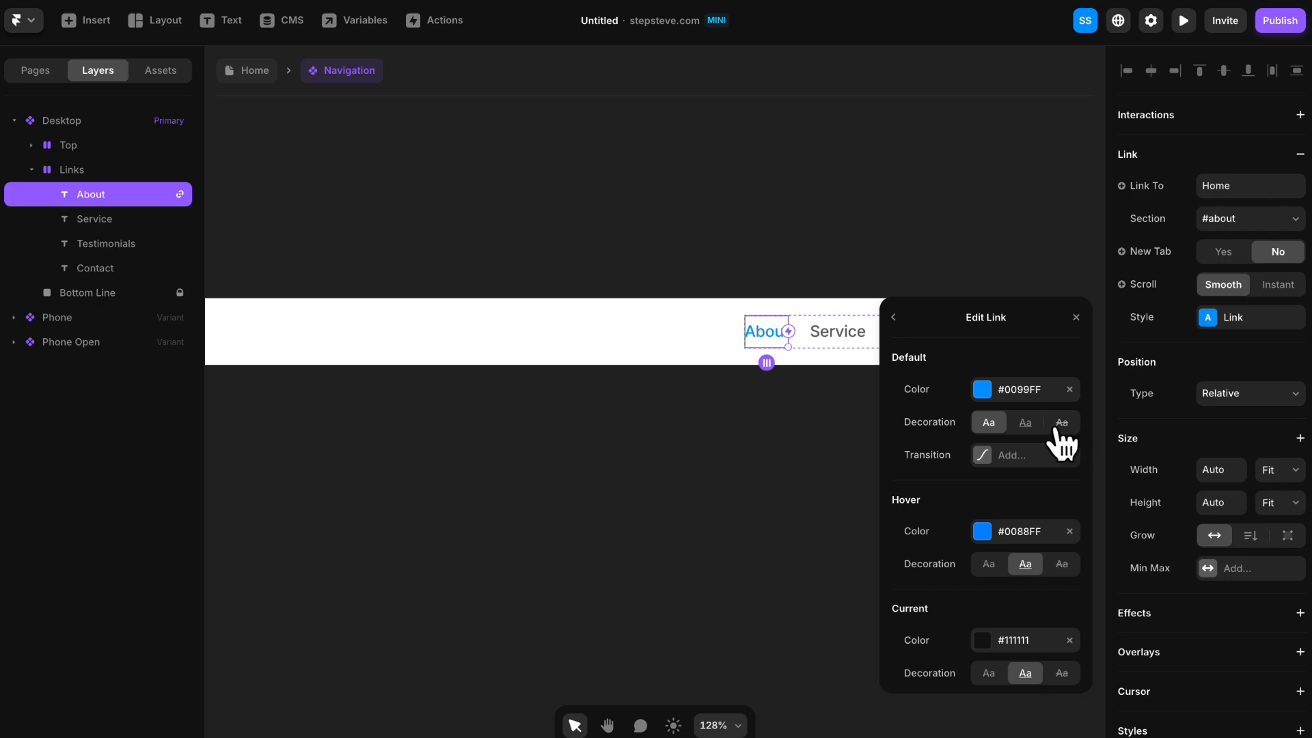
click(1021, 385)
drag(1020, 383, 863, 453)
click(895, 318)
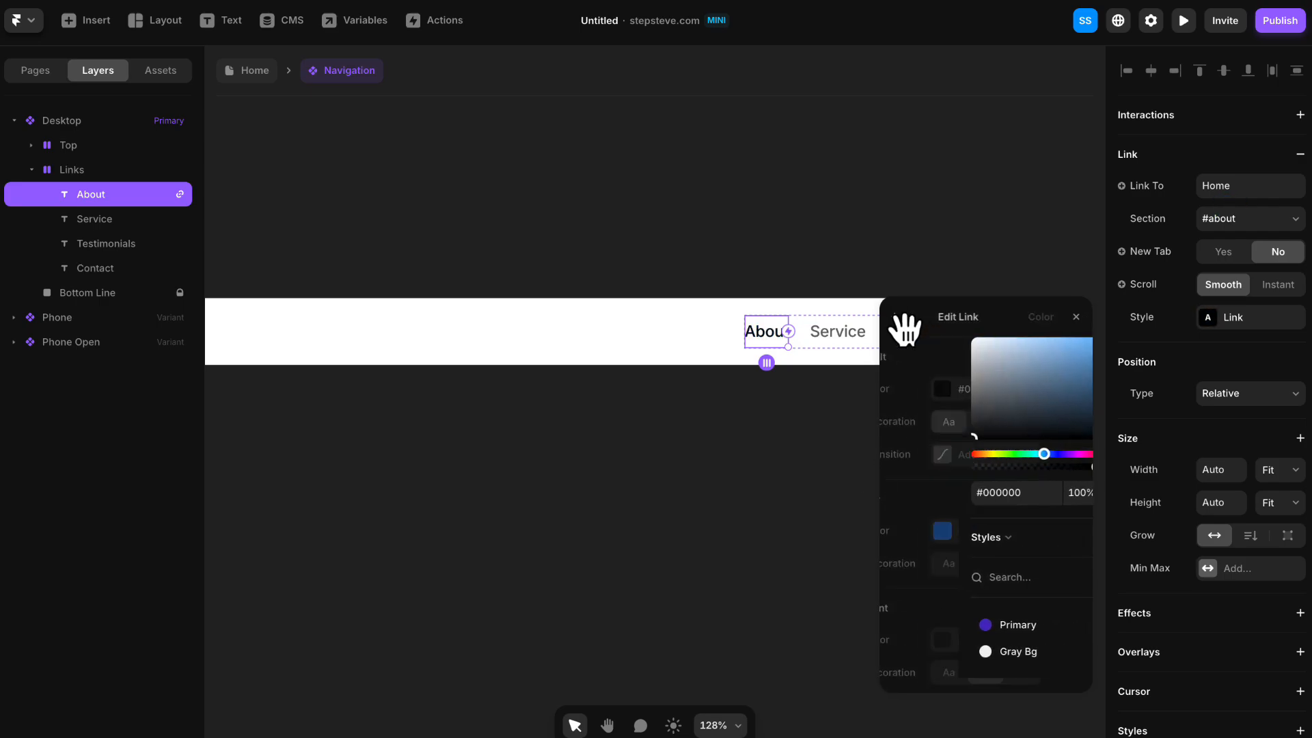
click(1015, 532)
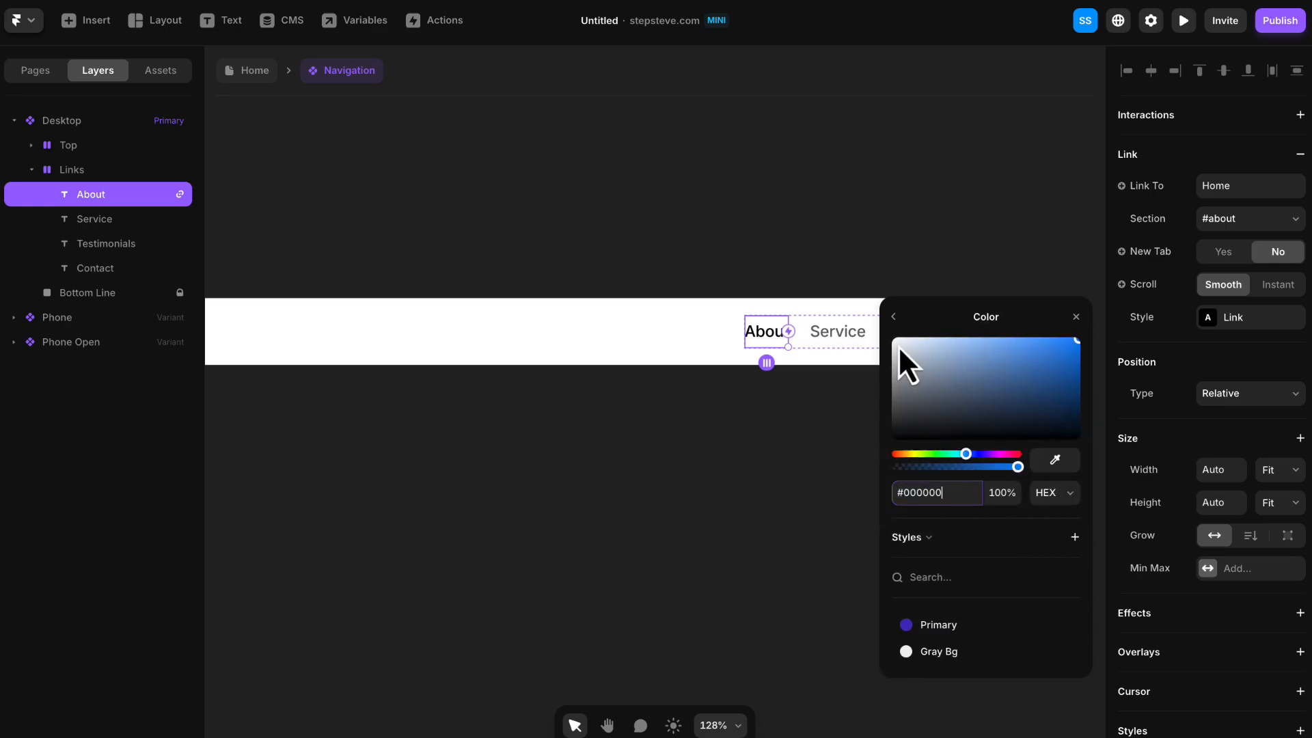
click(893, 316)
click(1008, 640)
click(946, 493)
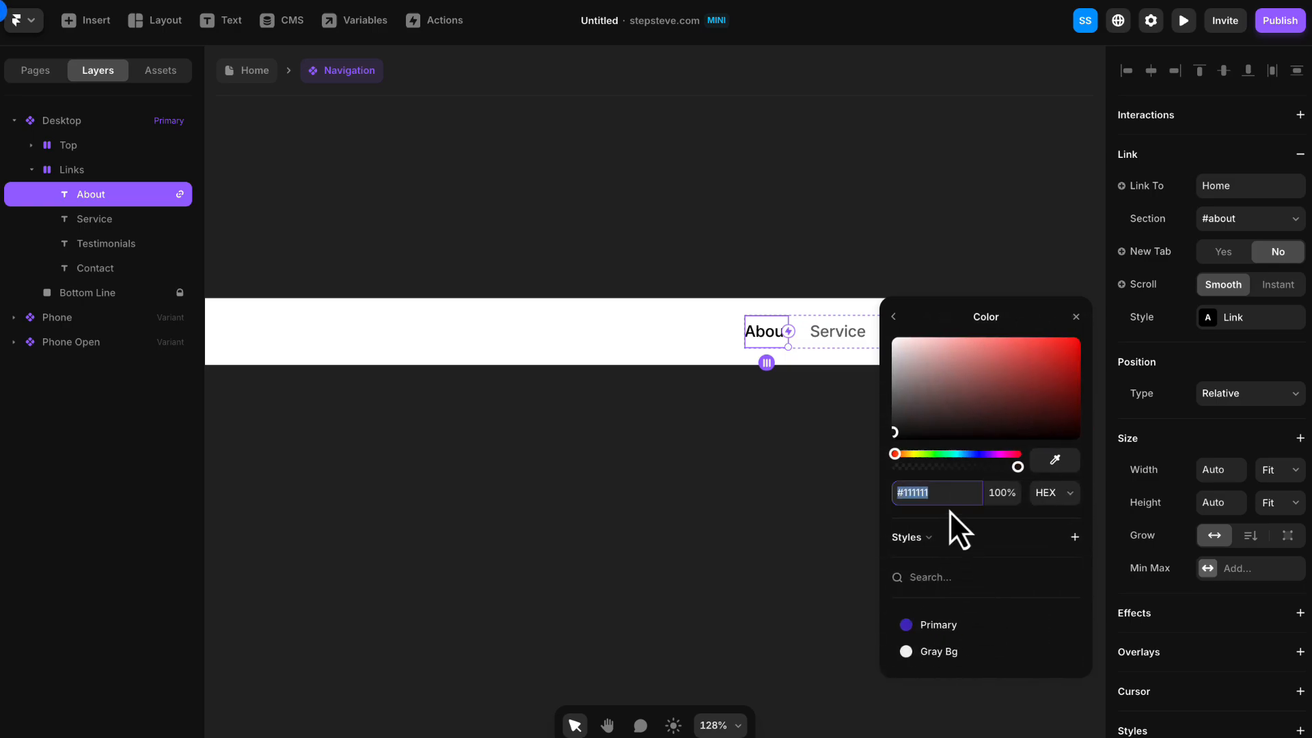
text(#000000)
click(895, 318)
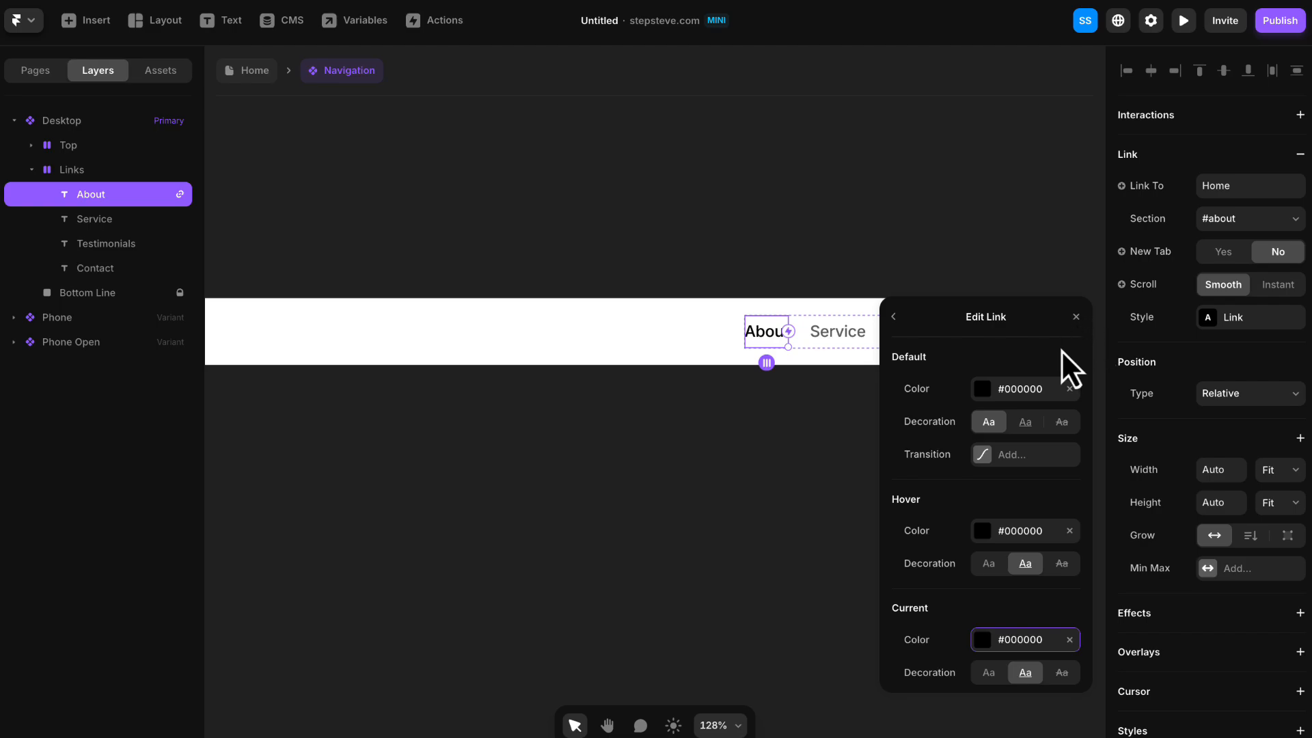
- Remove the underline decoration from the Link style's hover and current states and close the style editor
click(977, 562)
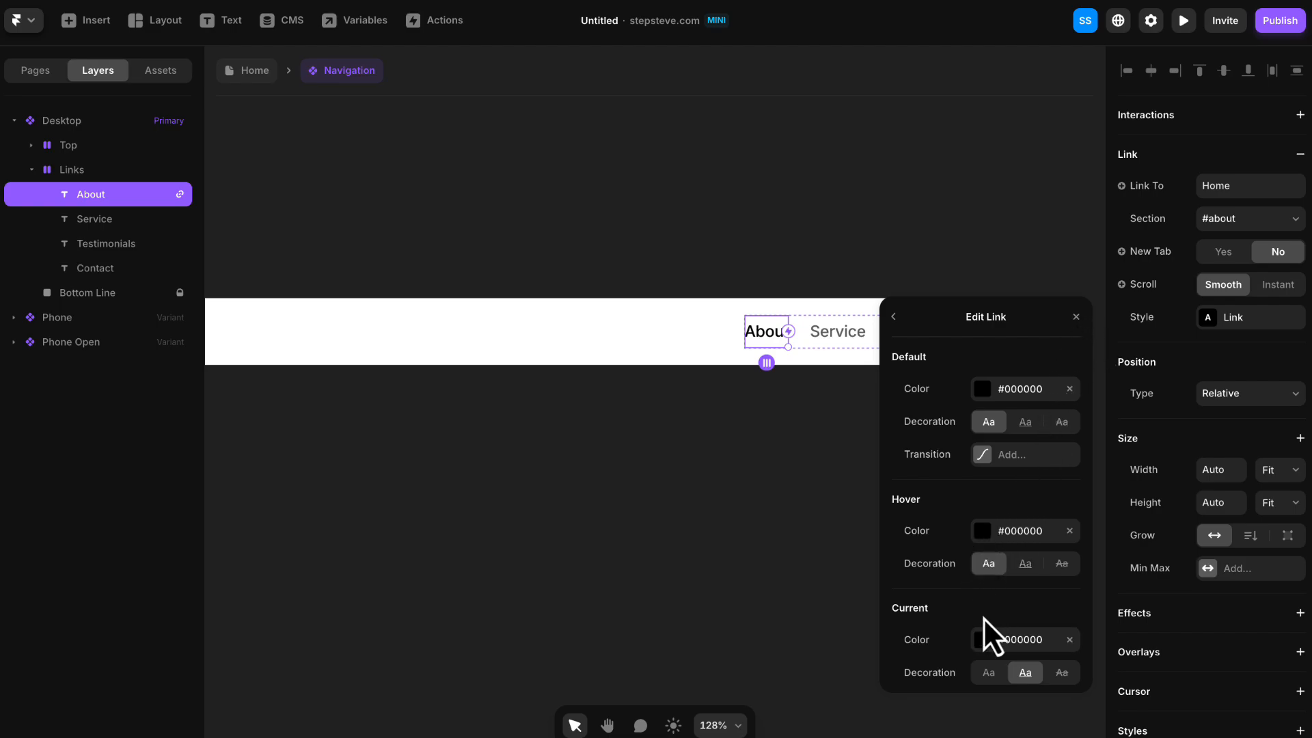
click(989, 674)
click(1081, 323)
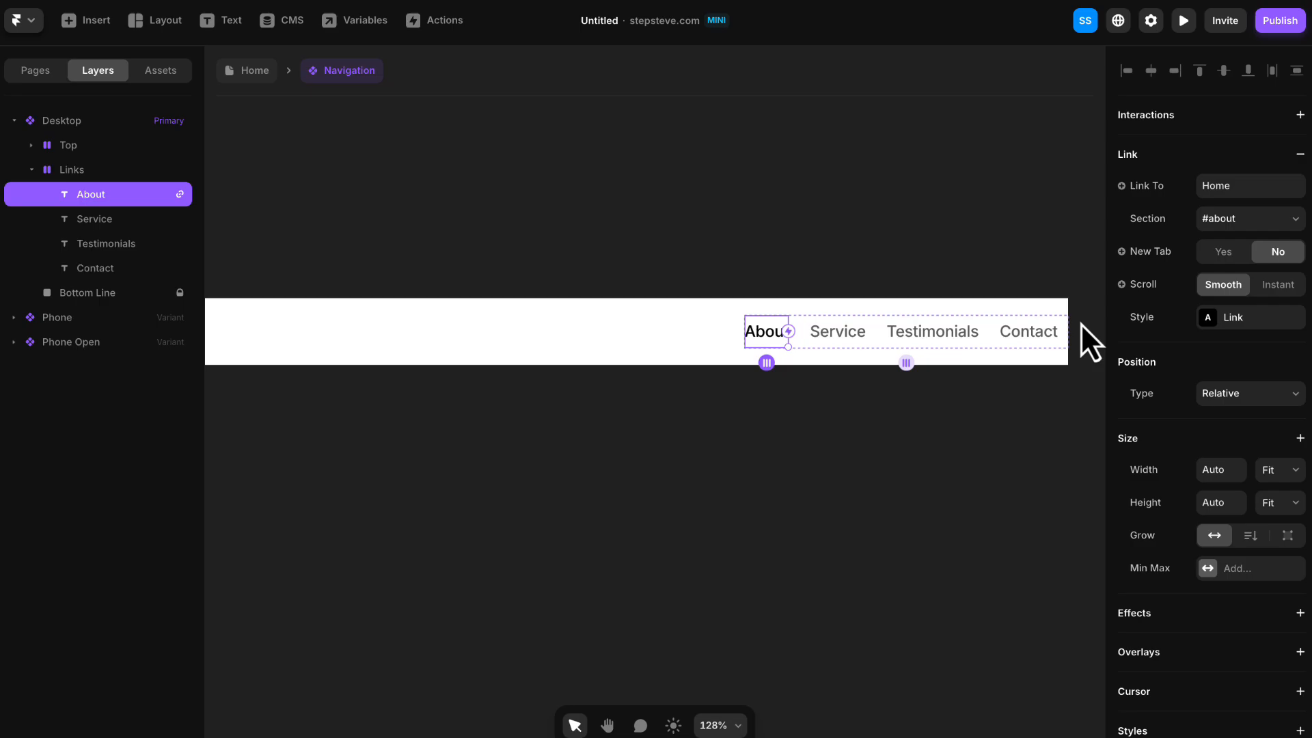
- Link the Service navigation text to the Home page's #service section
click(838, 332)
click(1251, 155)
click(1237, 183)
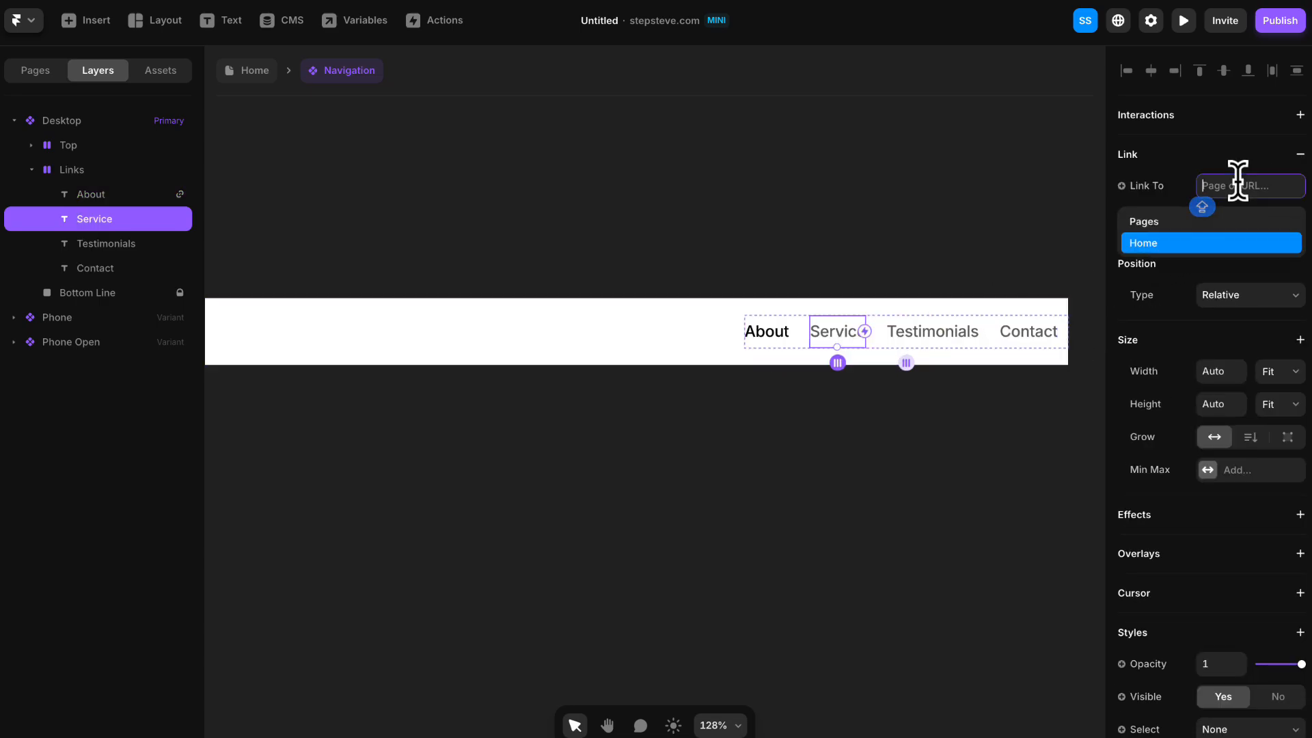
click(1234, 239)
click(1234, 219)
click(1242, 265)
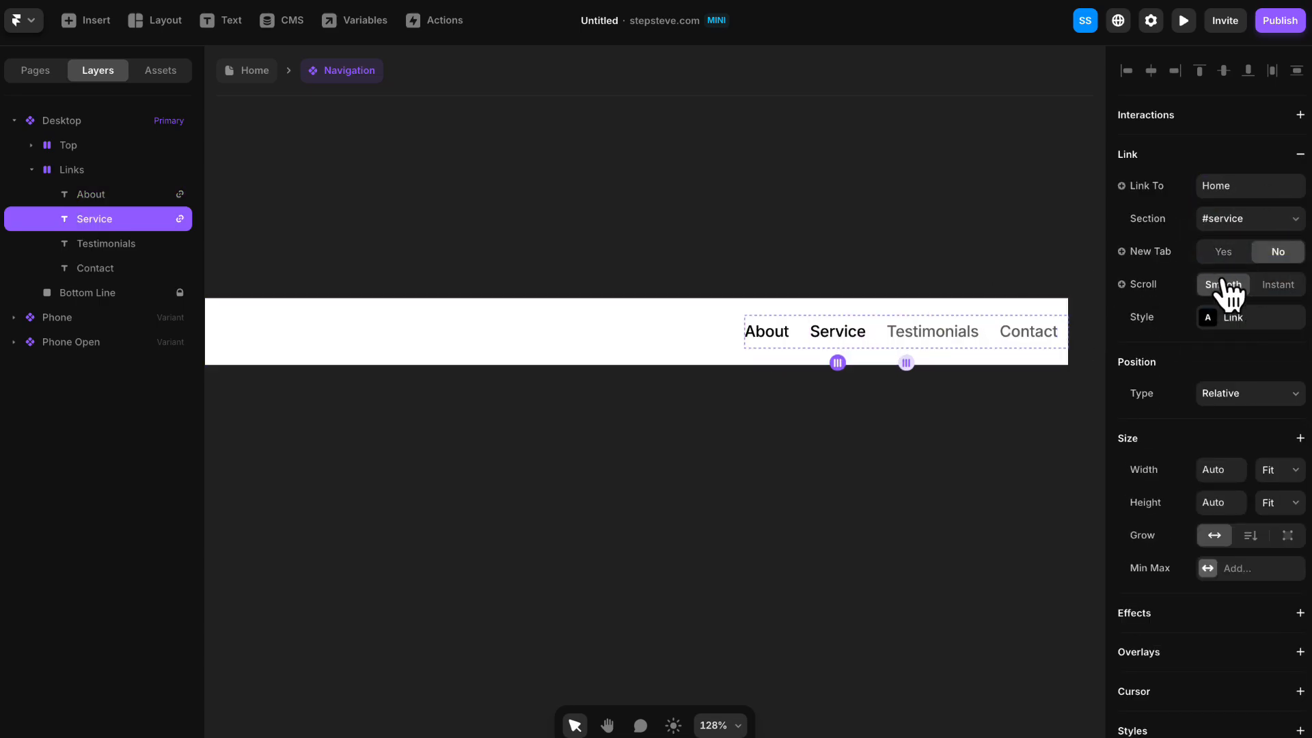
- Add a link from the Testimonials navigation text to the Home page
click(960, 340)
click(1251, 155)
click(1242, 186)
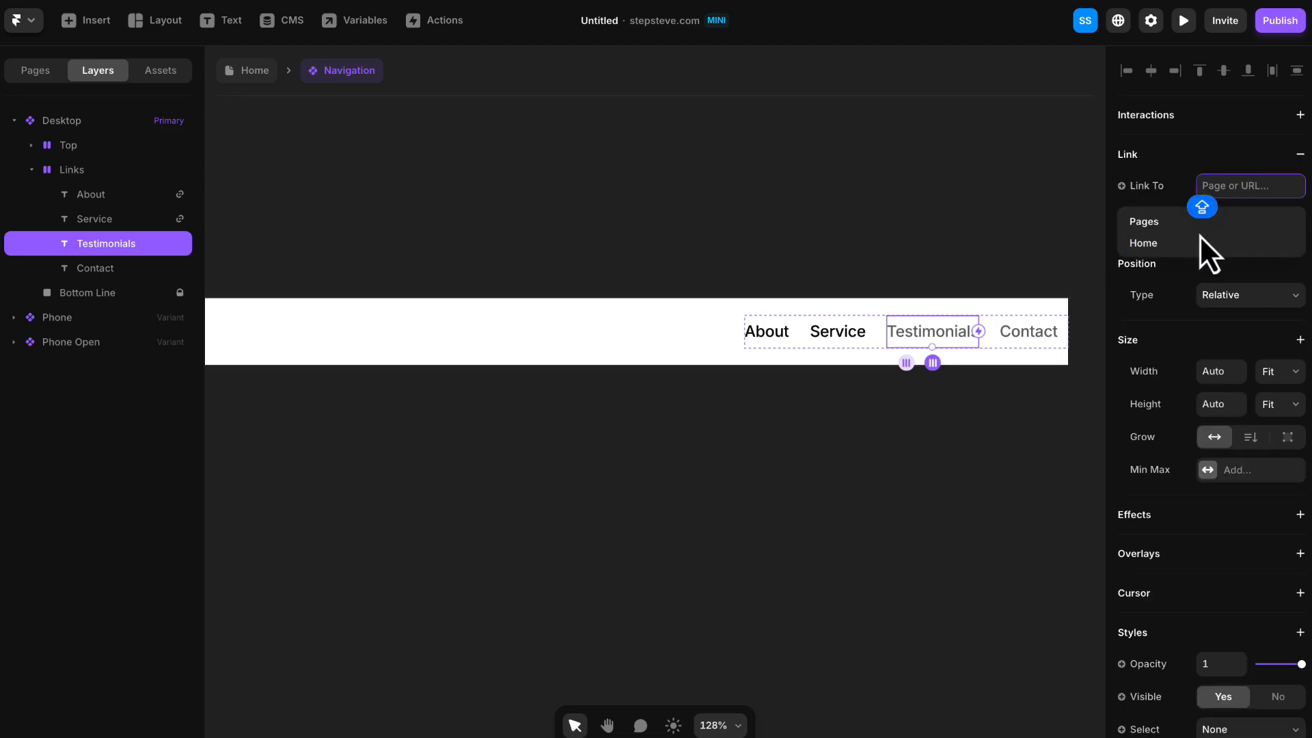
click(1203, 240)
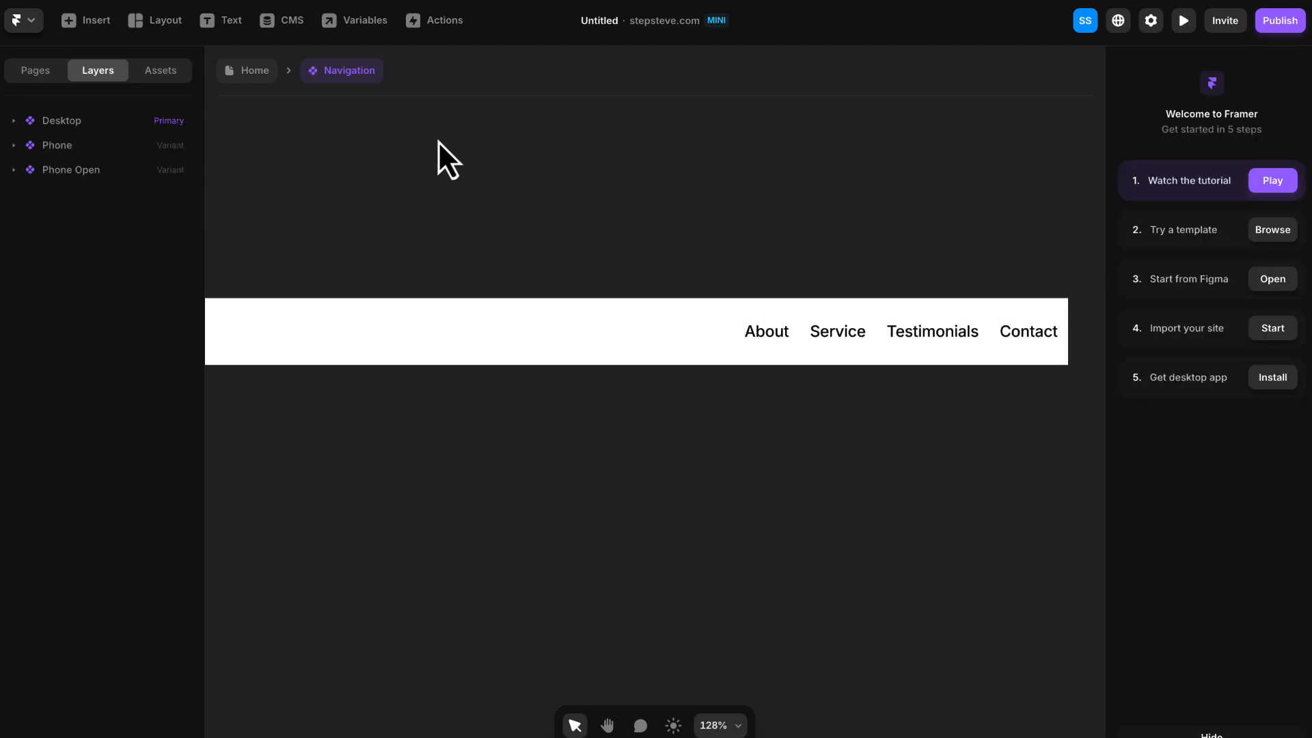
- Return to the Home page, preview the site, and test the About and Service navigation links
click(248, 72)
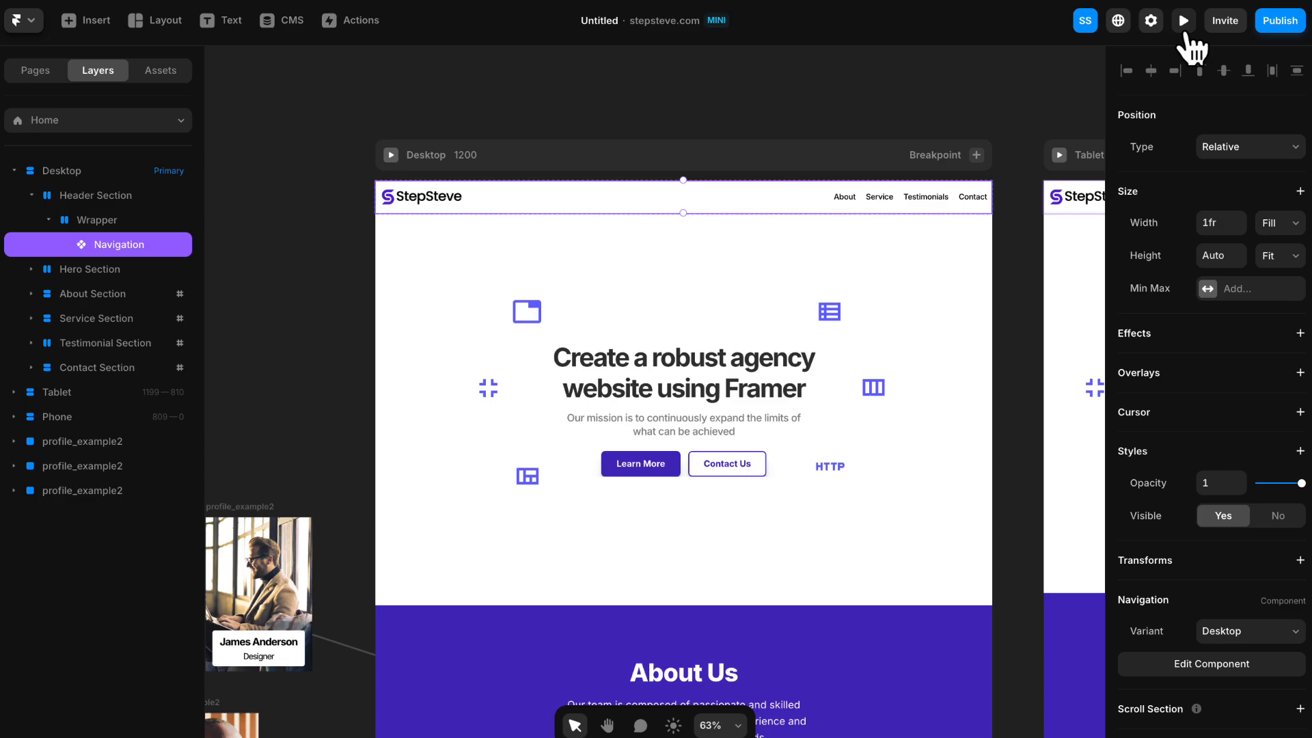
click(1186, 28)
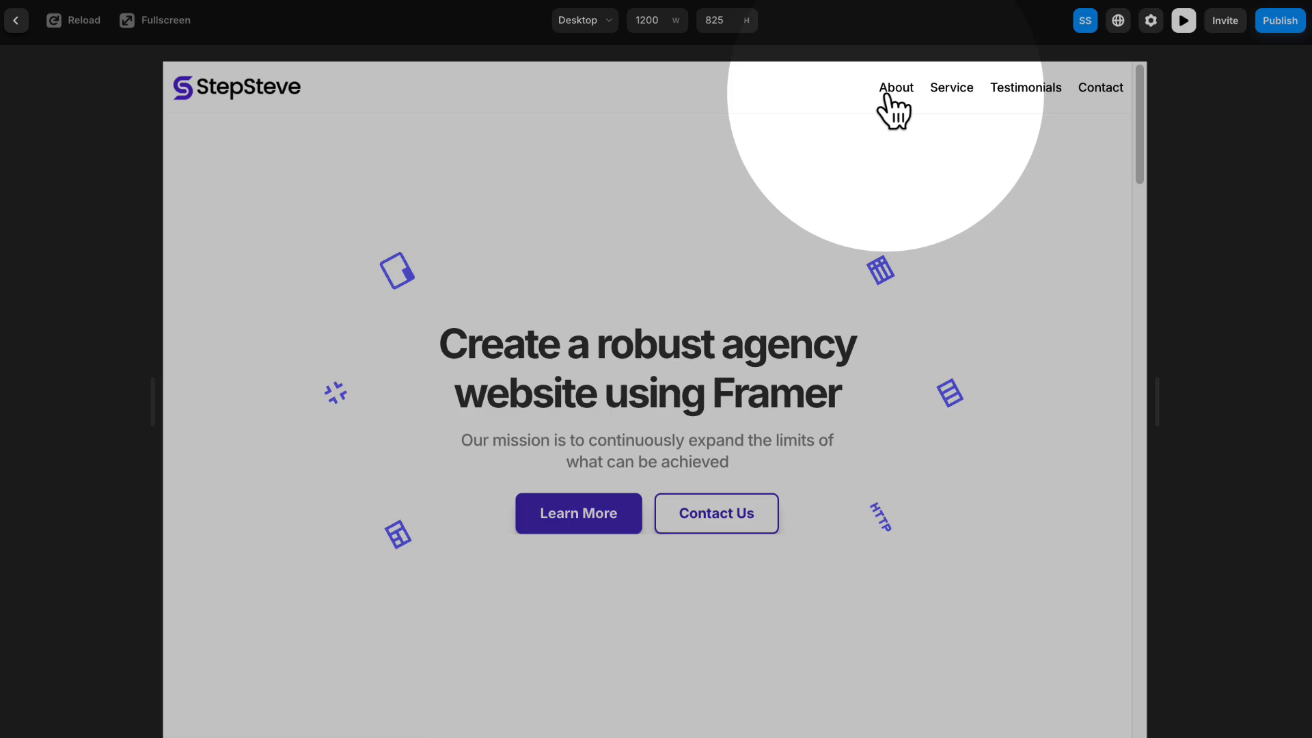
click(885, 96)
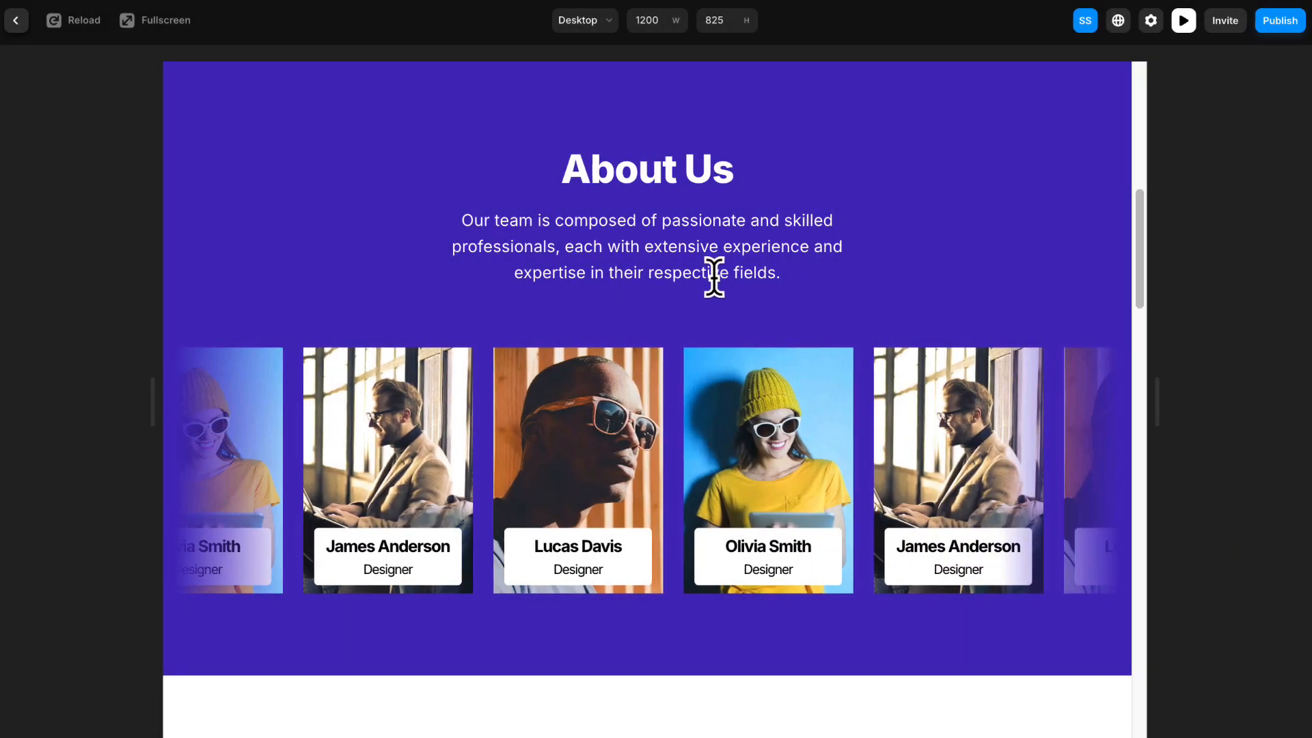
scroll(714, 277, up, 2)
scroll(714, 276, down, 3)
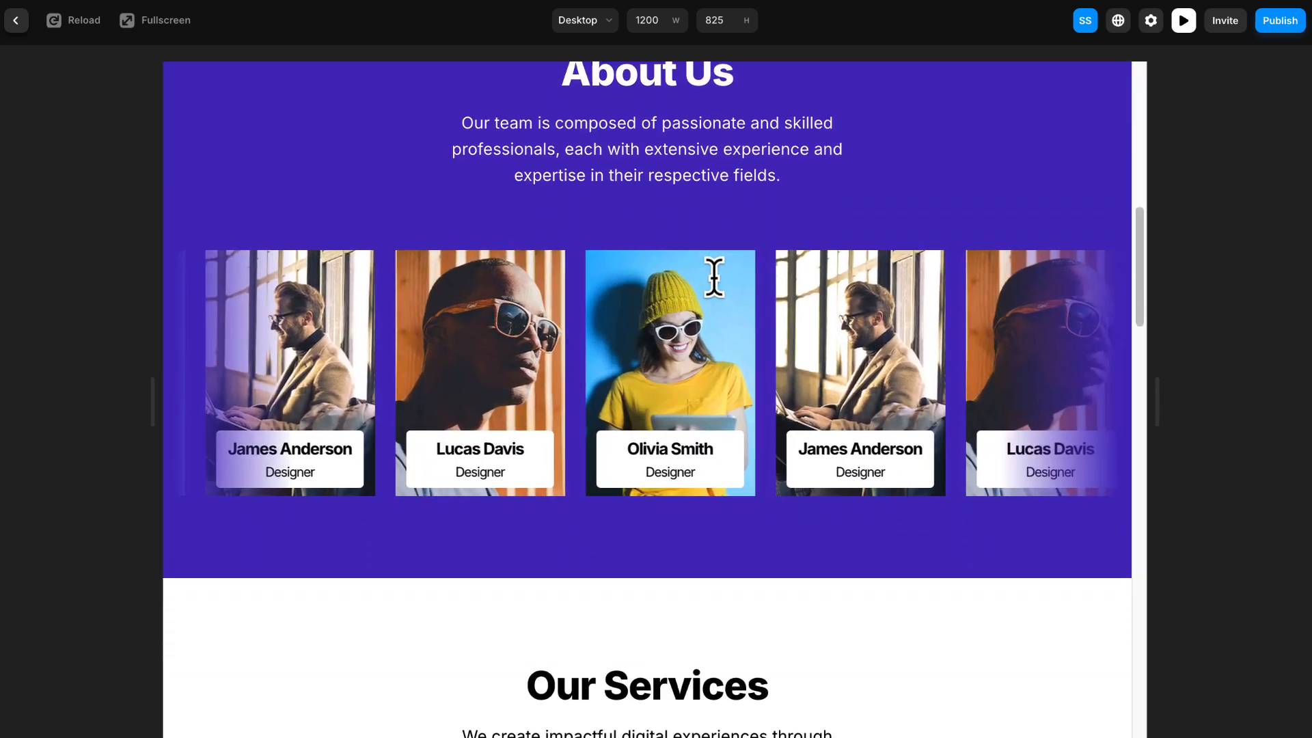
scroll(712, 281, up, 10)
click(955, 100)
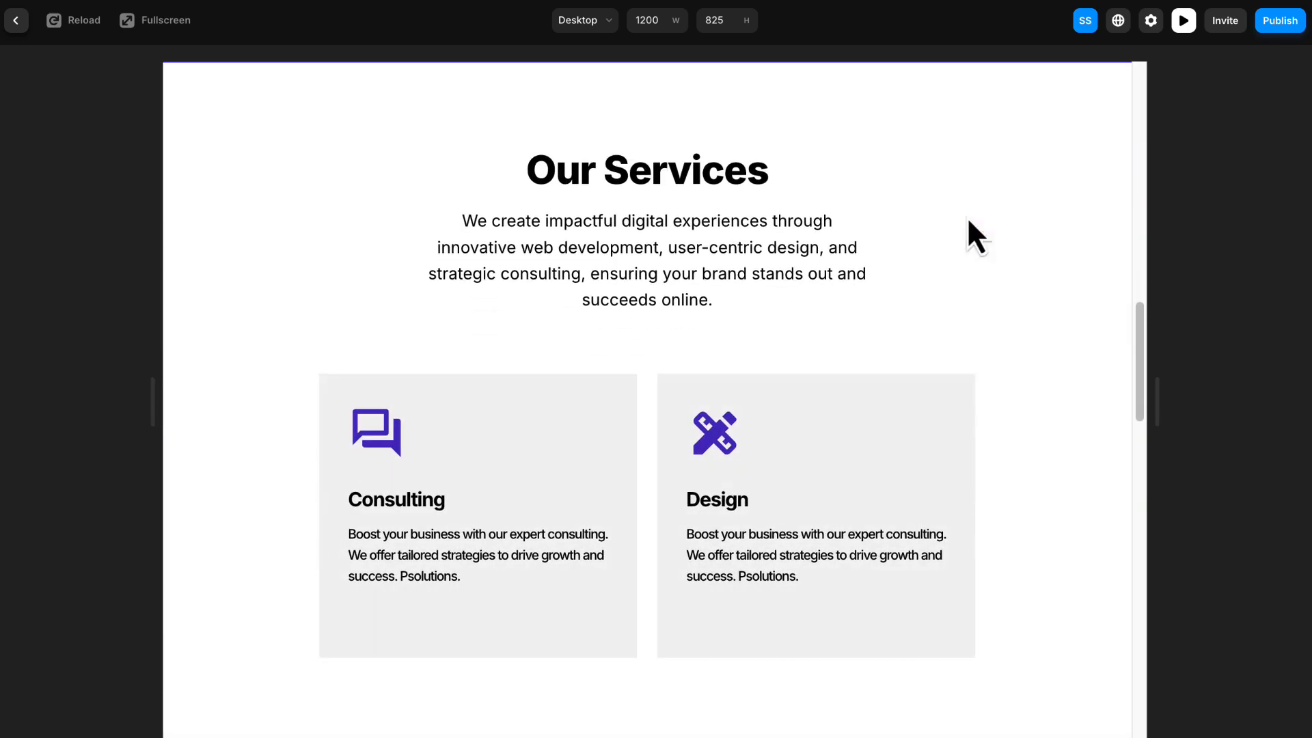
- Switch to the course guide, find the Connecting a Custom Domain section, and follow its domain link to Namecheap
scroll(968, 220, up, 10)
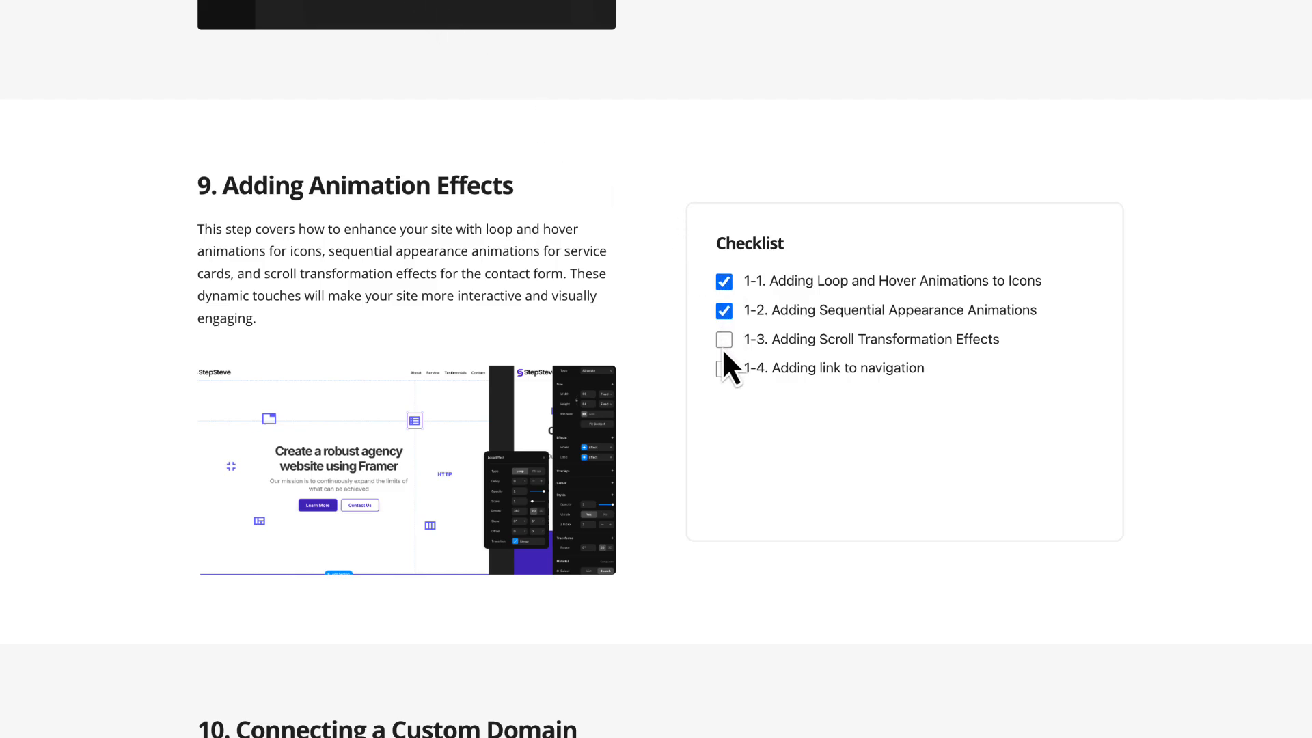
scroll(677, 306, down, 7)
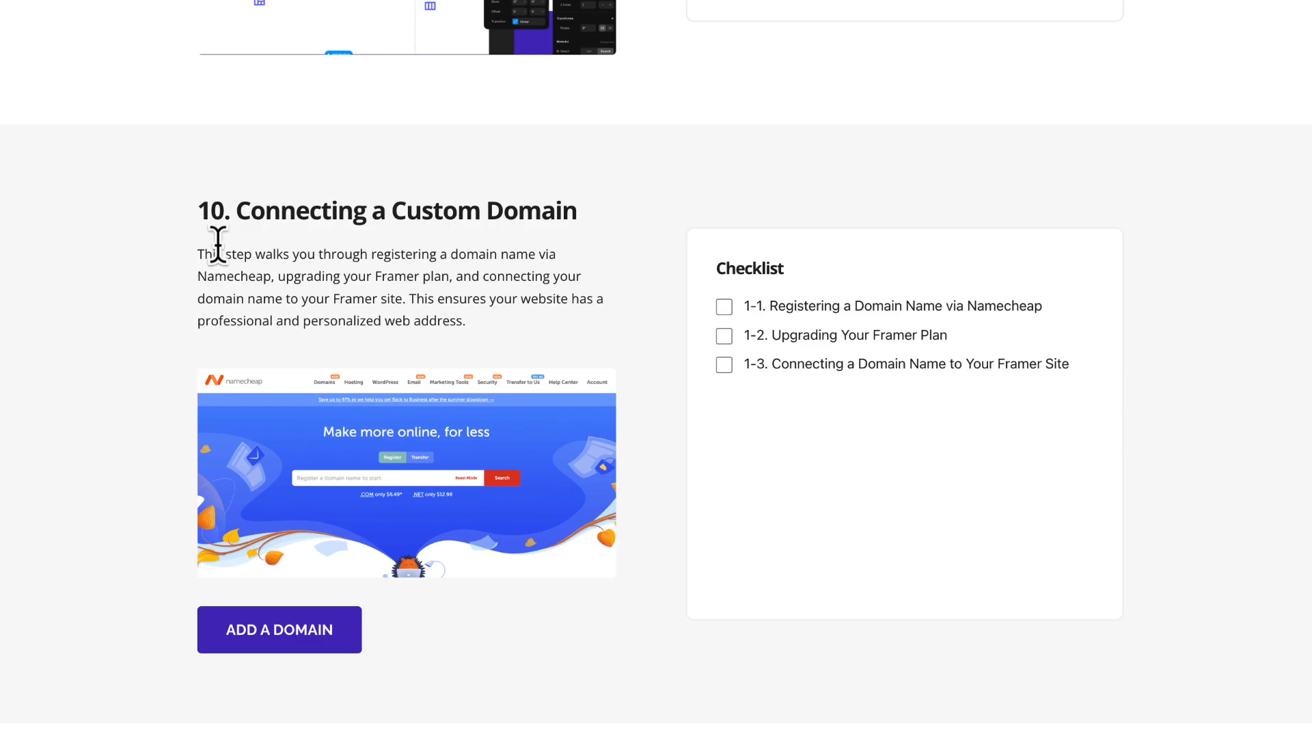
scroll(218, 244, down, 1)
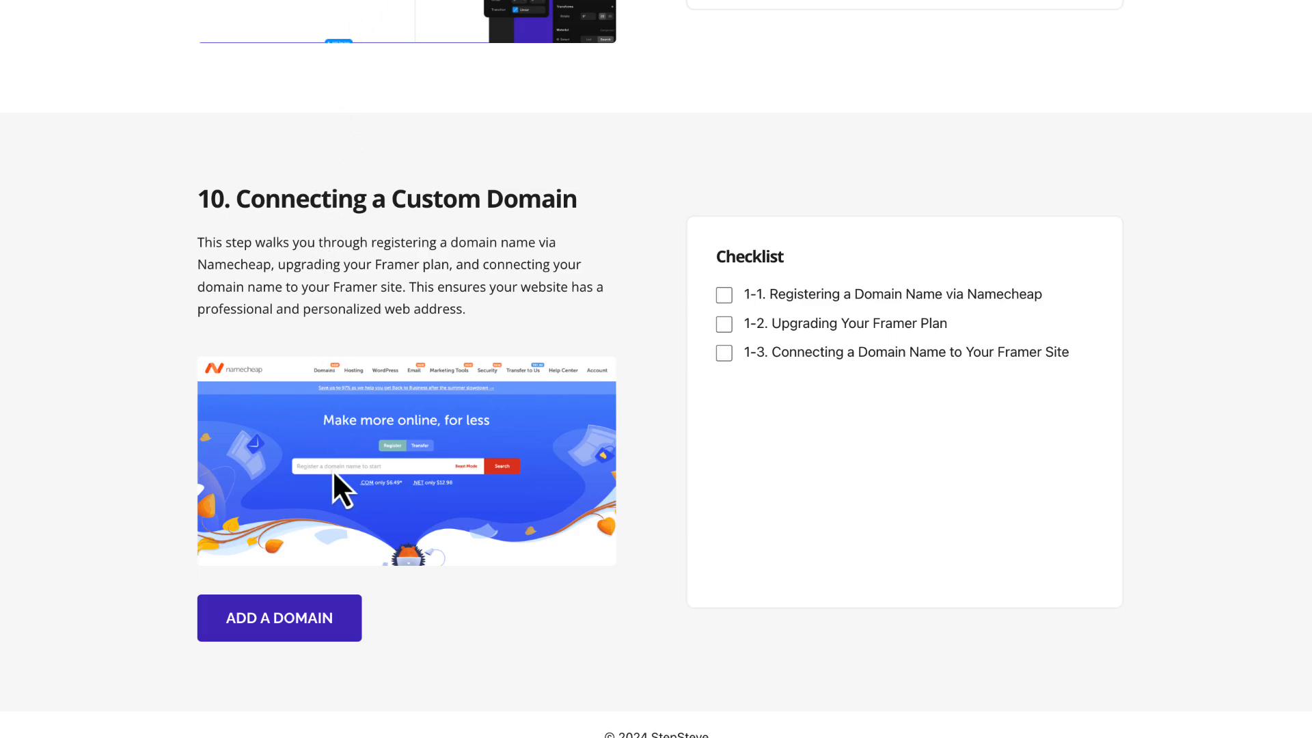
click(328, 623)
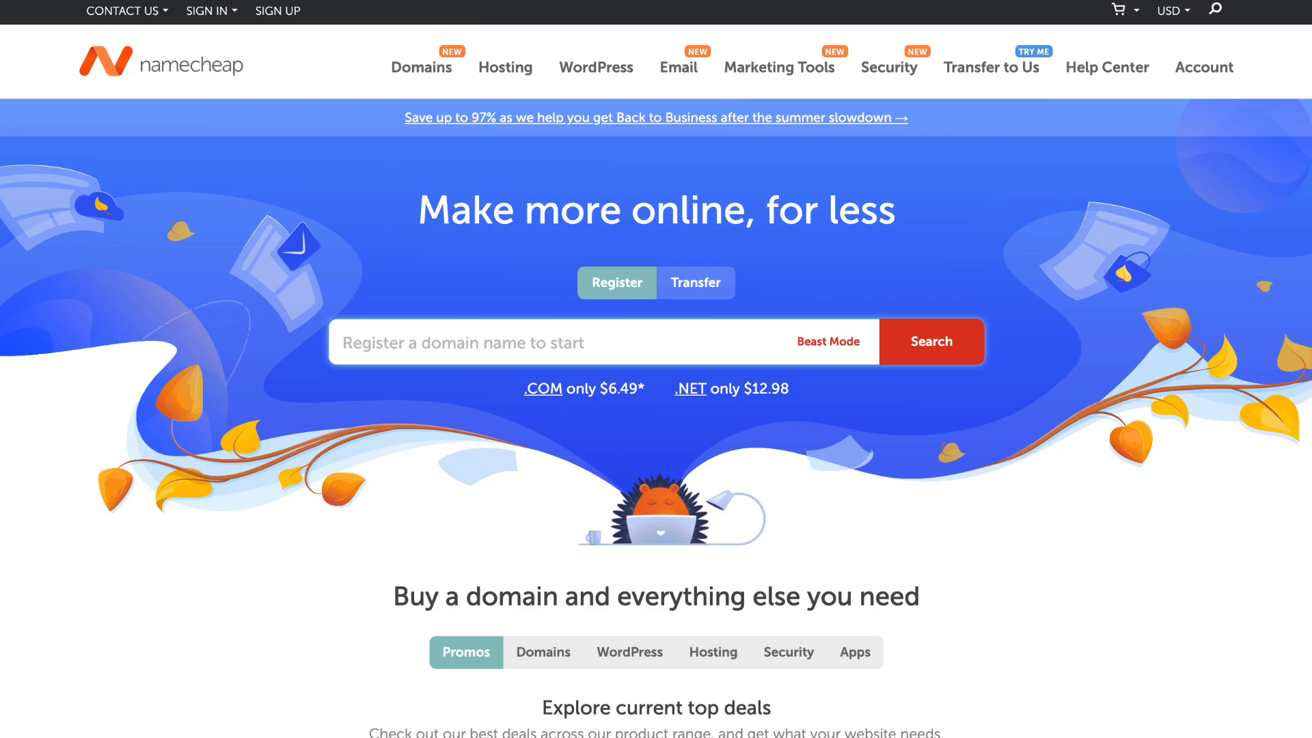
- Search Namecheap for the domain stepstevedemo.com and add it to the cart
click(425, 330)
text(stepstevedemo.com)
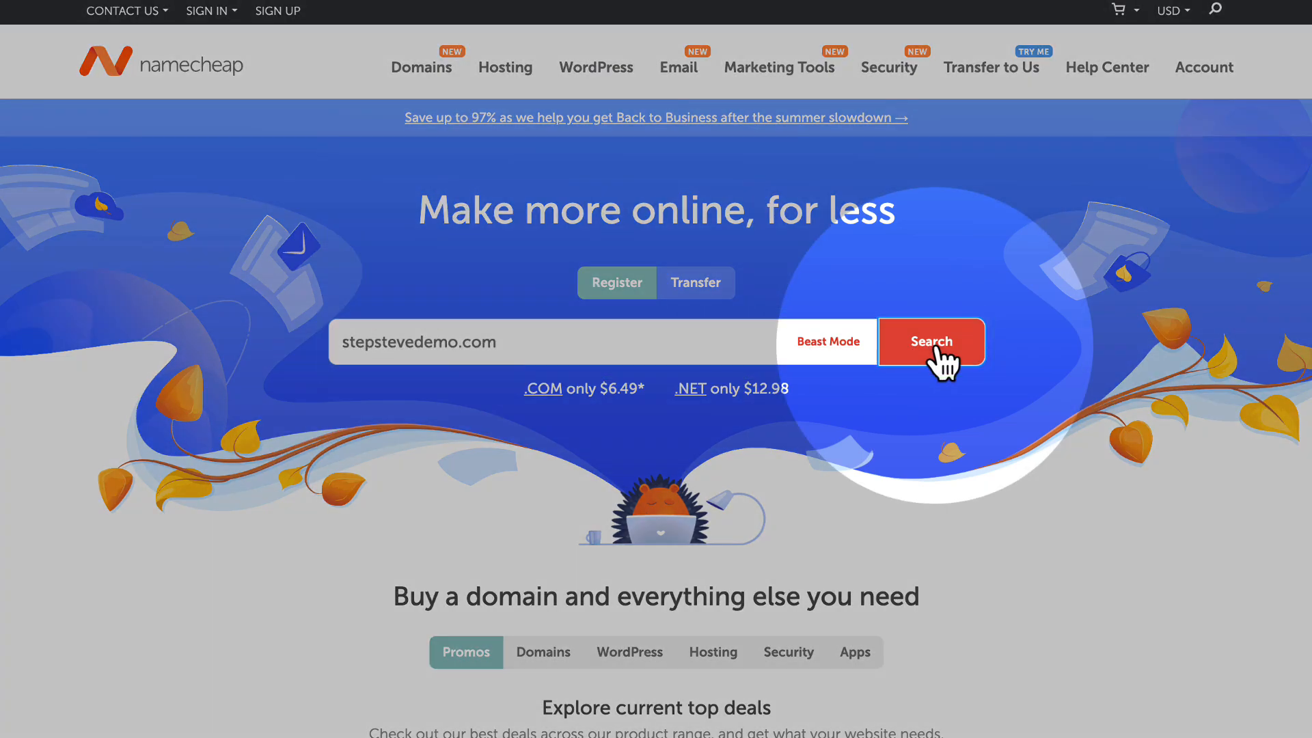
click(936, 345)
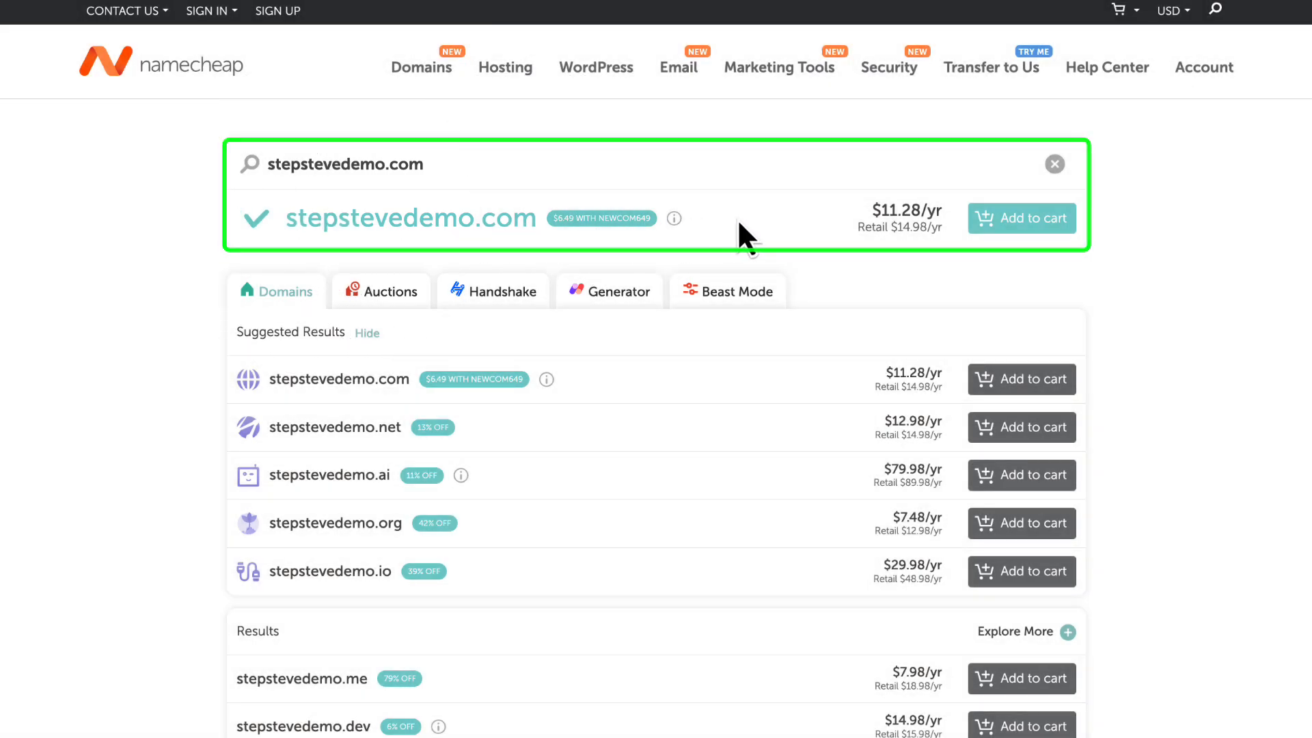
click(1019, 231)
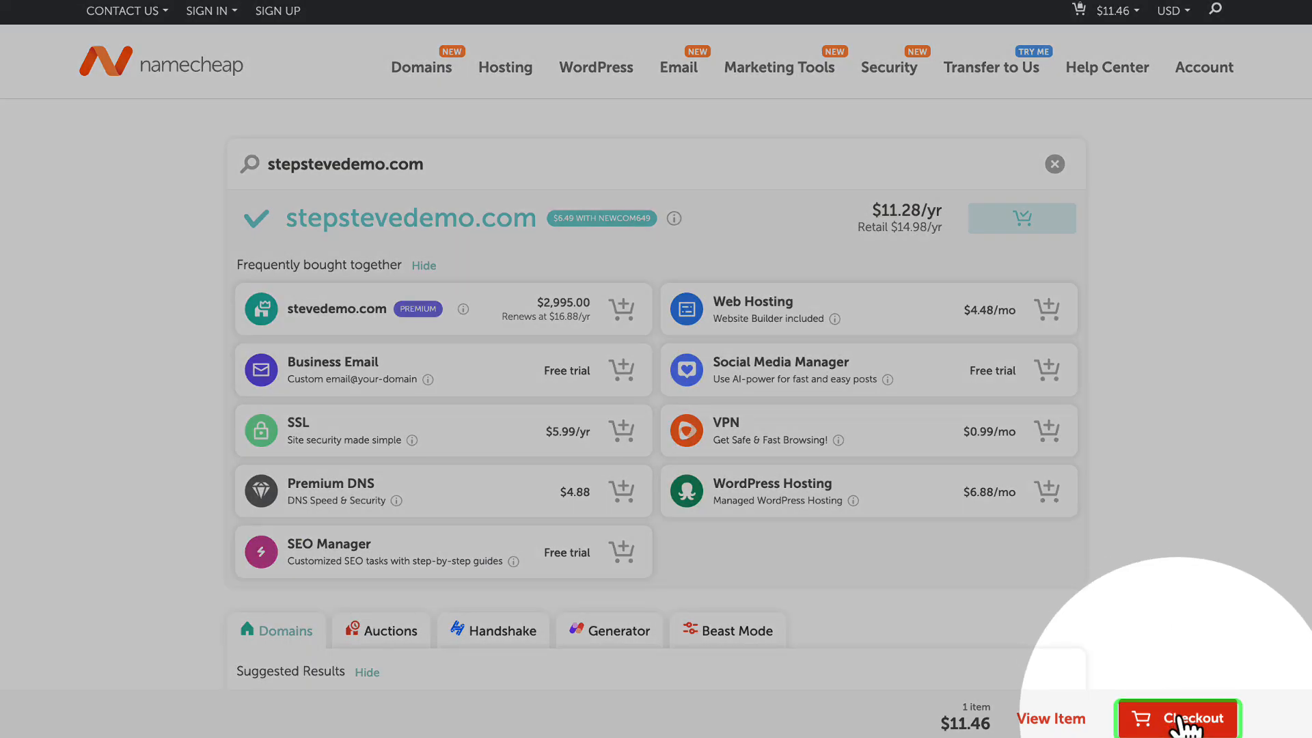
- Check out the cart with a 1-year domain registration and confirm the order to reach the account creation form
click(1185, 723)
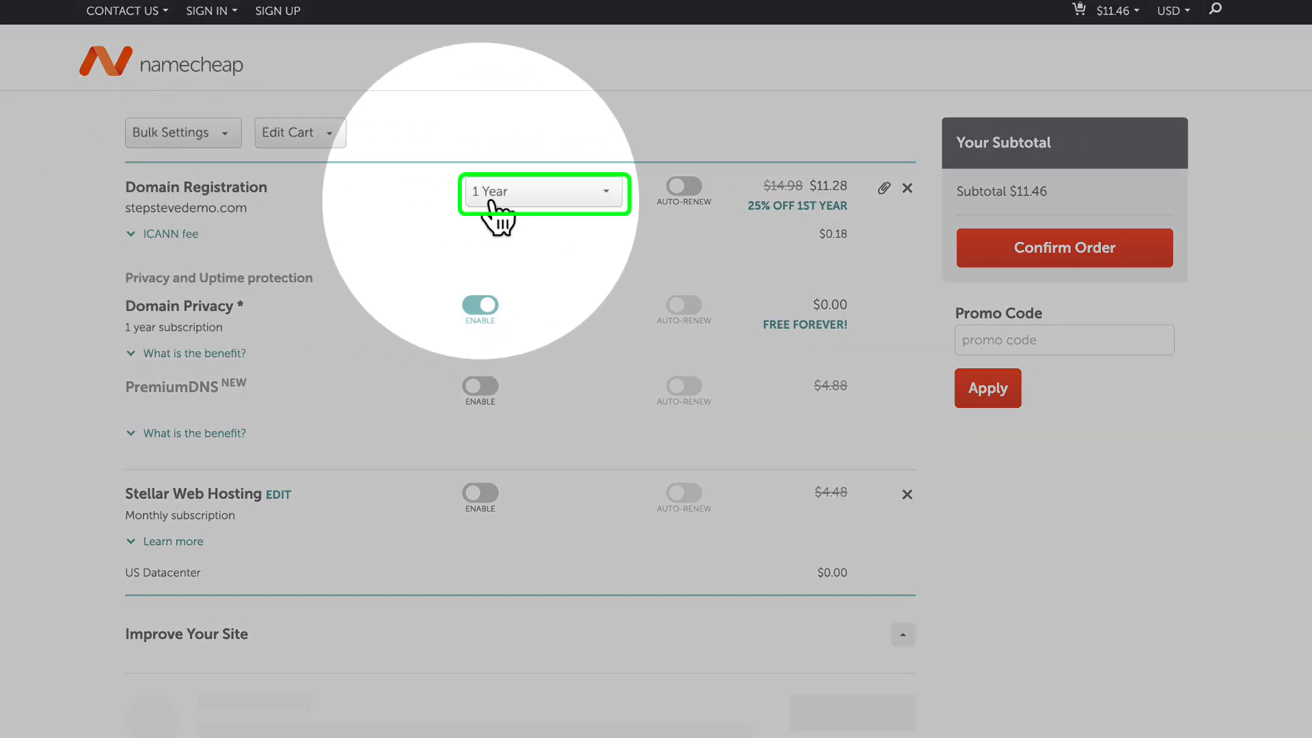
click(492, 198)
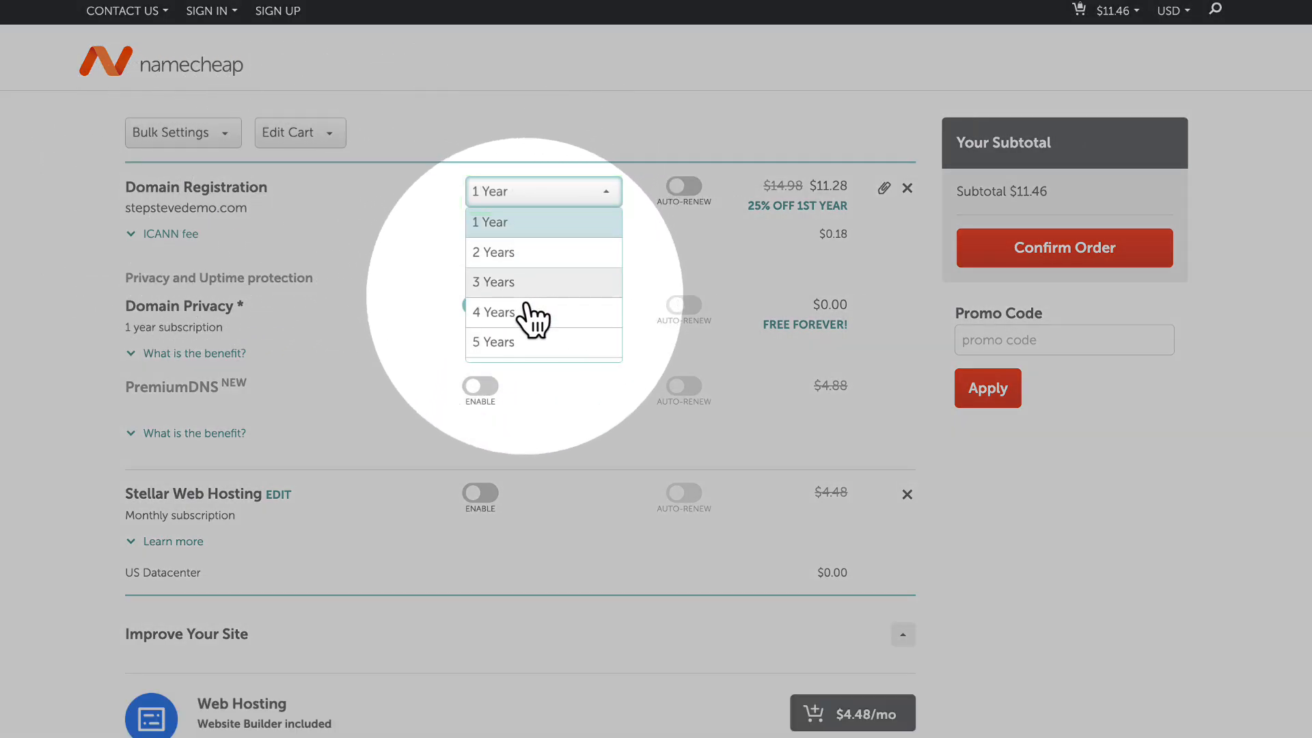
click(686, 195)
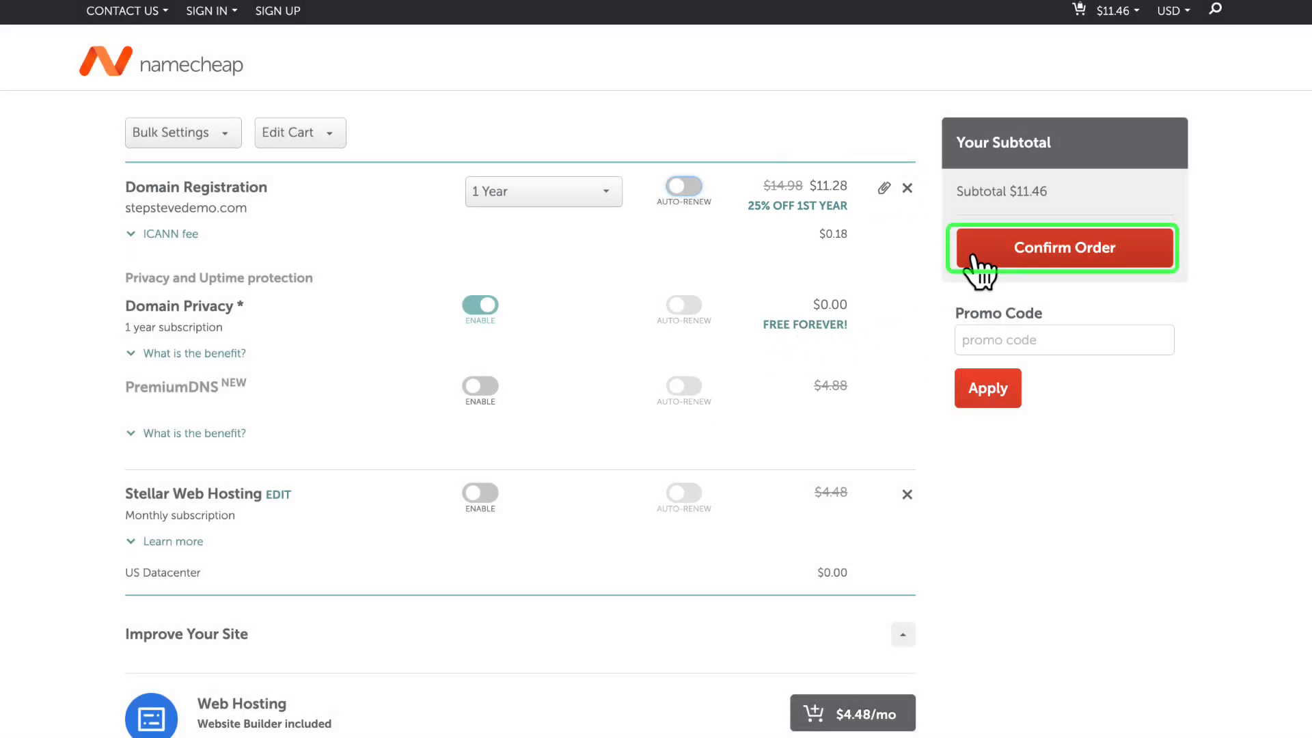
click(1061, 249)
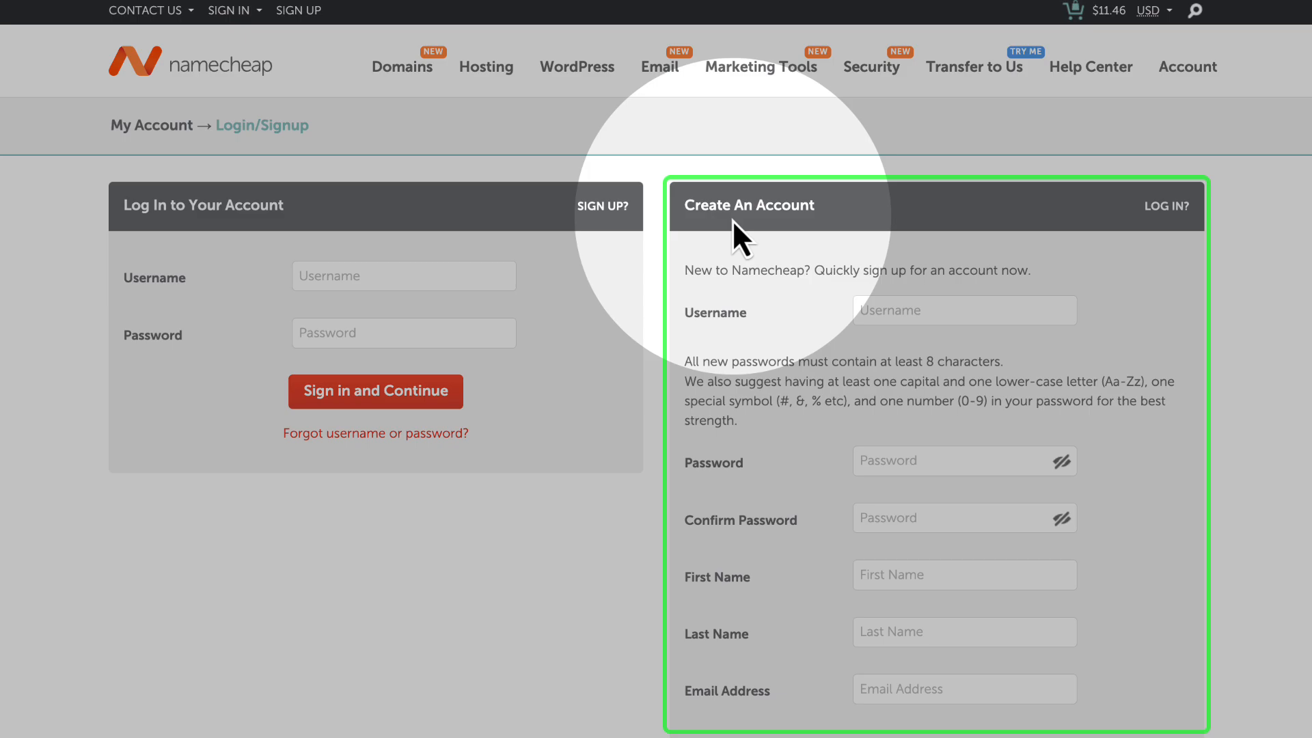
scroll(721, 358, down, 5)
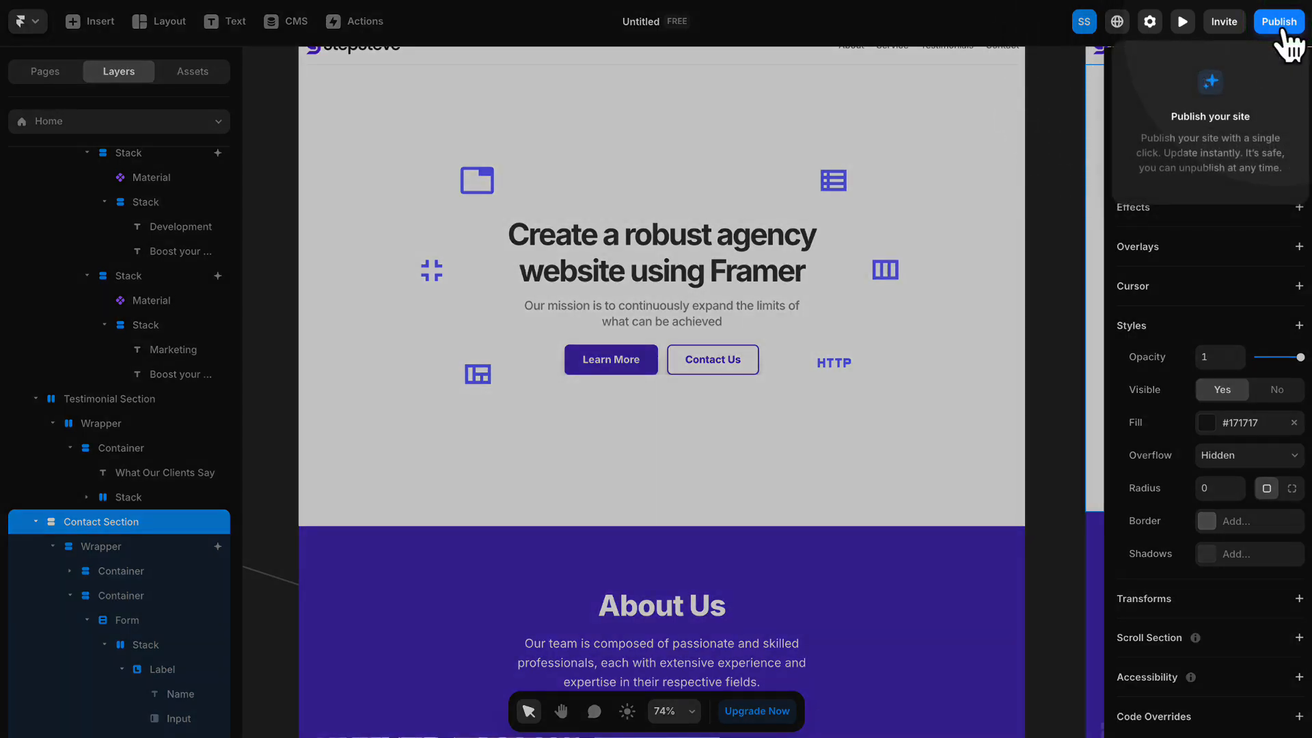
- Switch back to the Framer project, publish the site, and open the Plans page in its site settings
click(1285, 23)
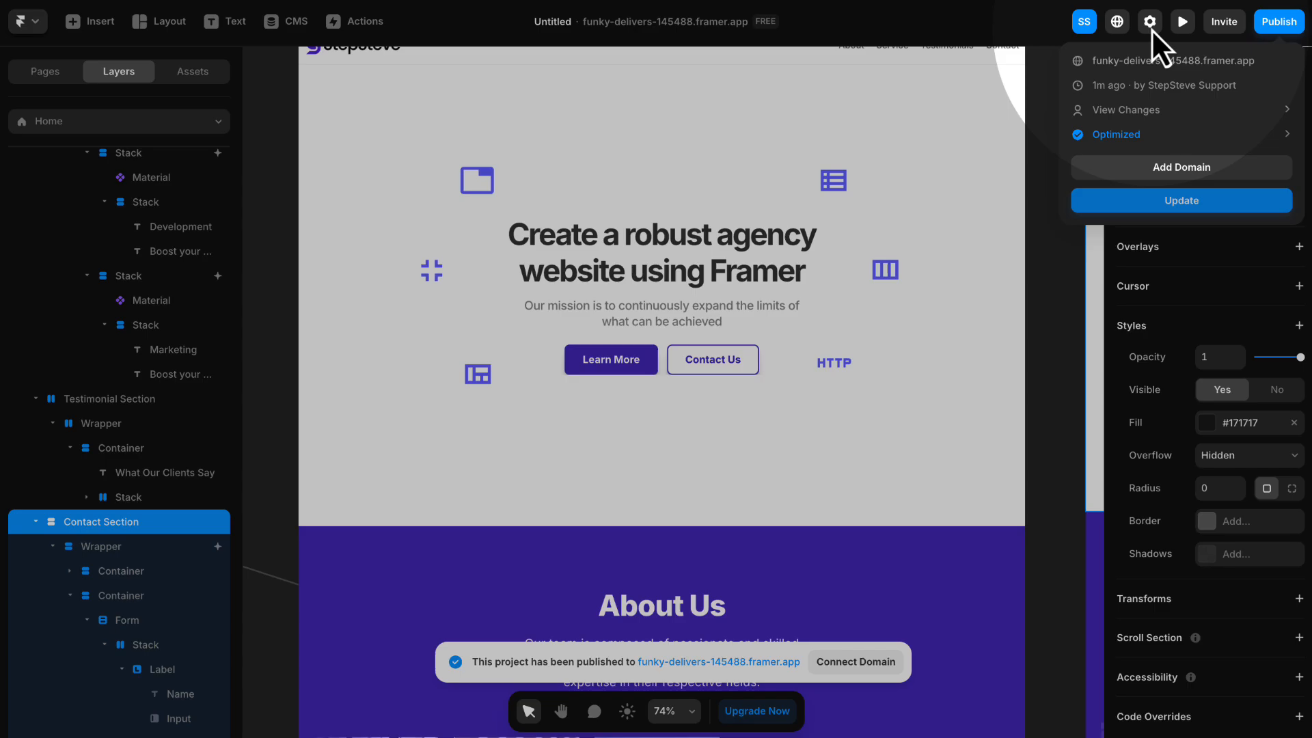
click(1151, 28)
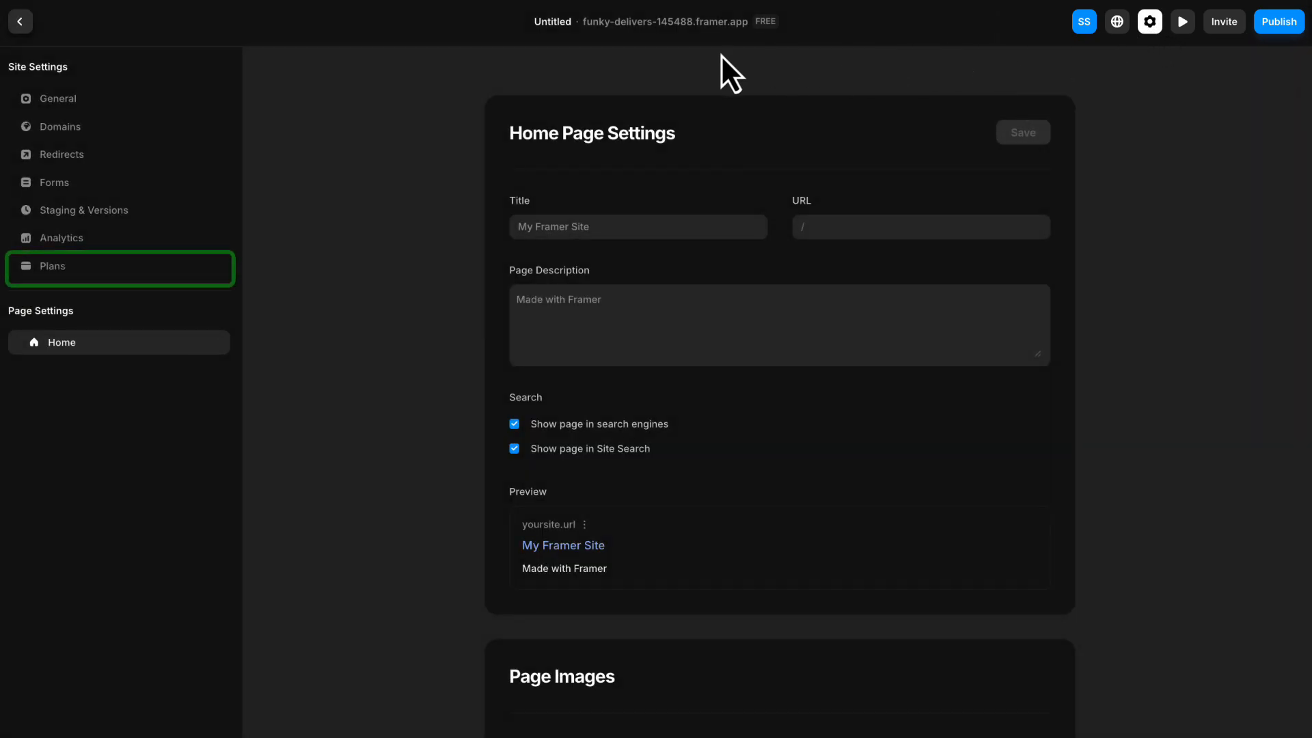
click(59, 268)
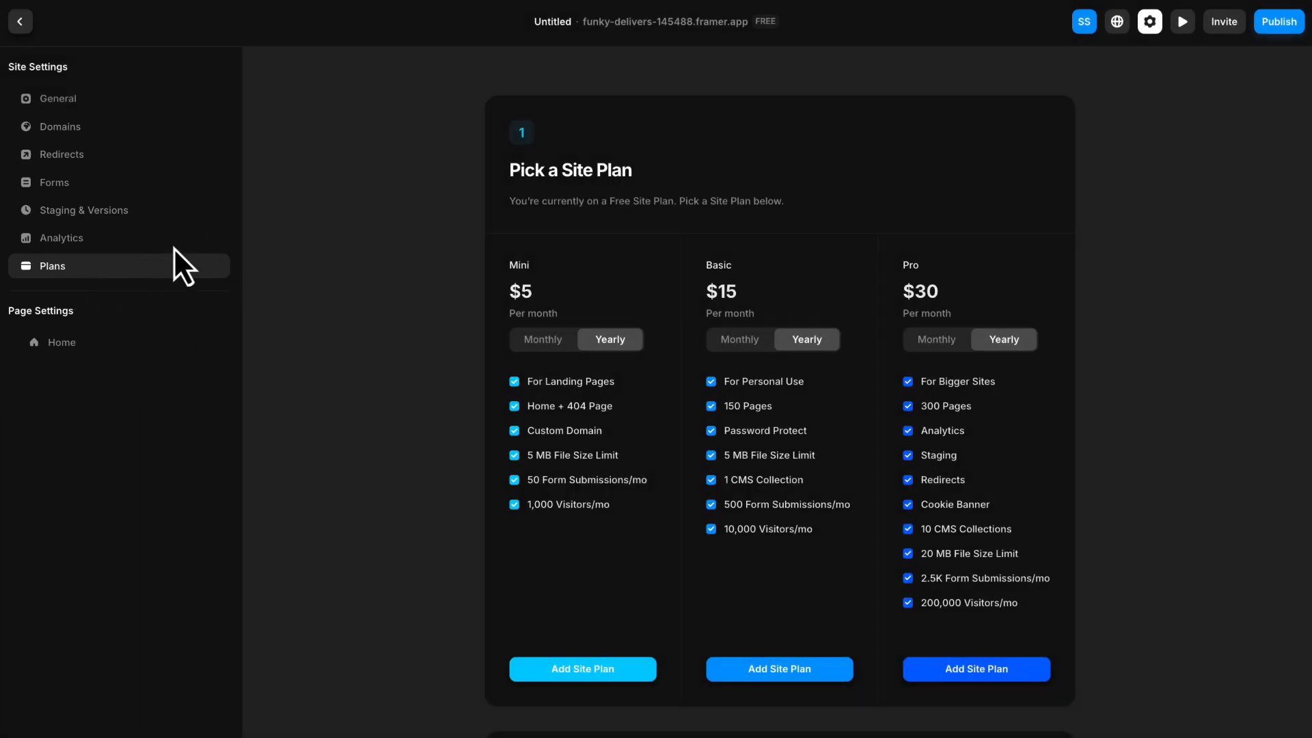
- Compare yearly and monthly billing, and select the Mini site plan with monthly billing
scroll(638, 246, down, 1)
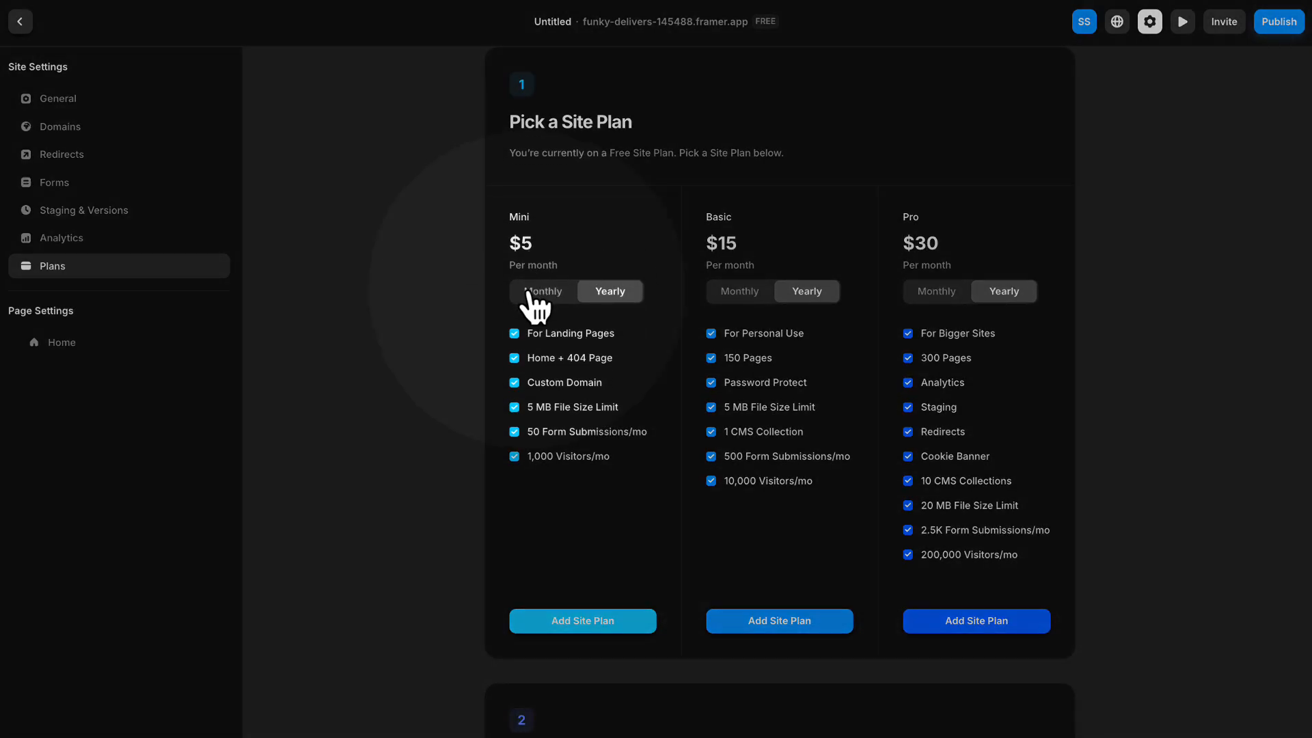
click(542, 292)
click(611, 298)
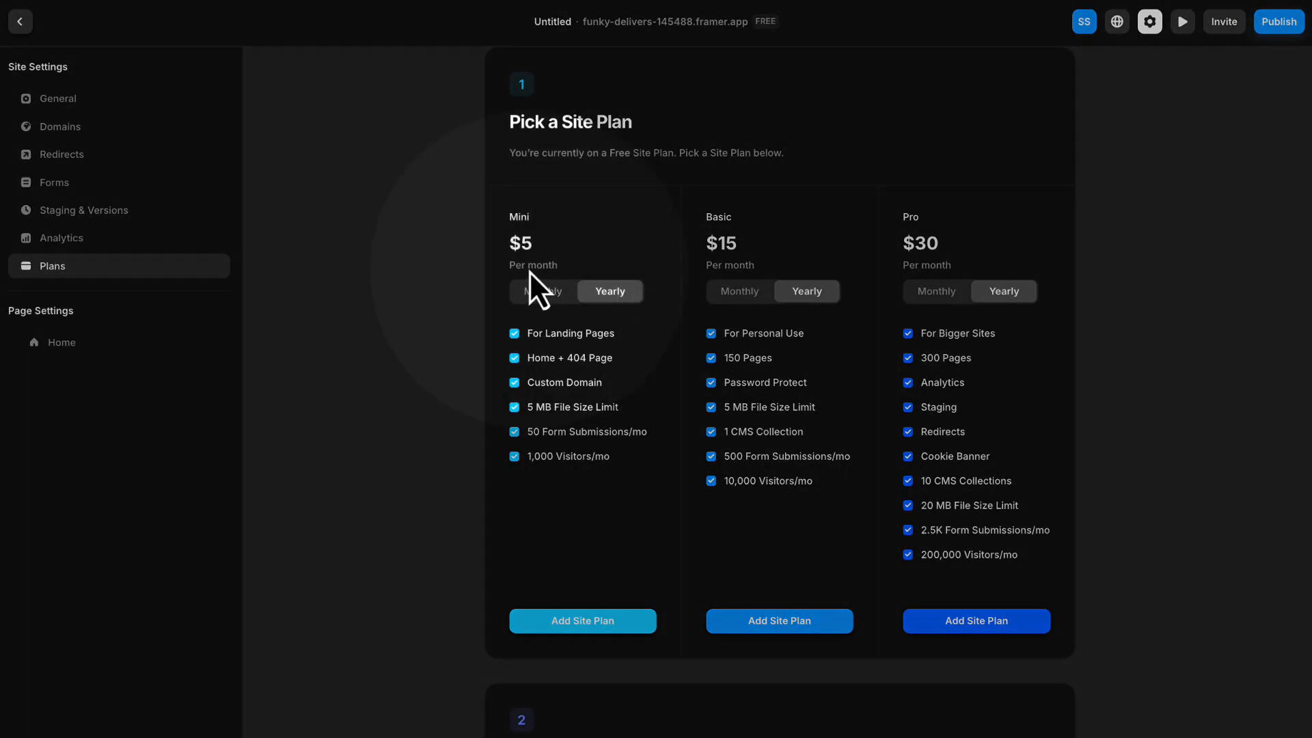
click(542, 292)
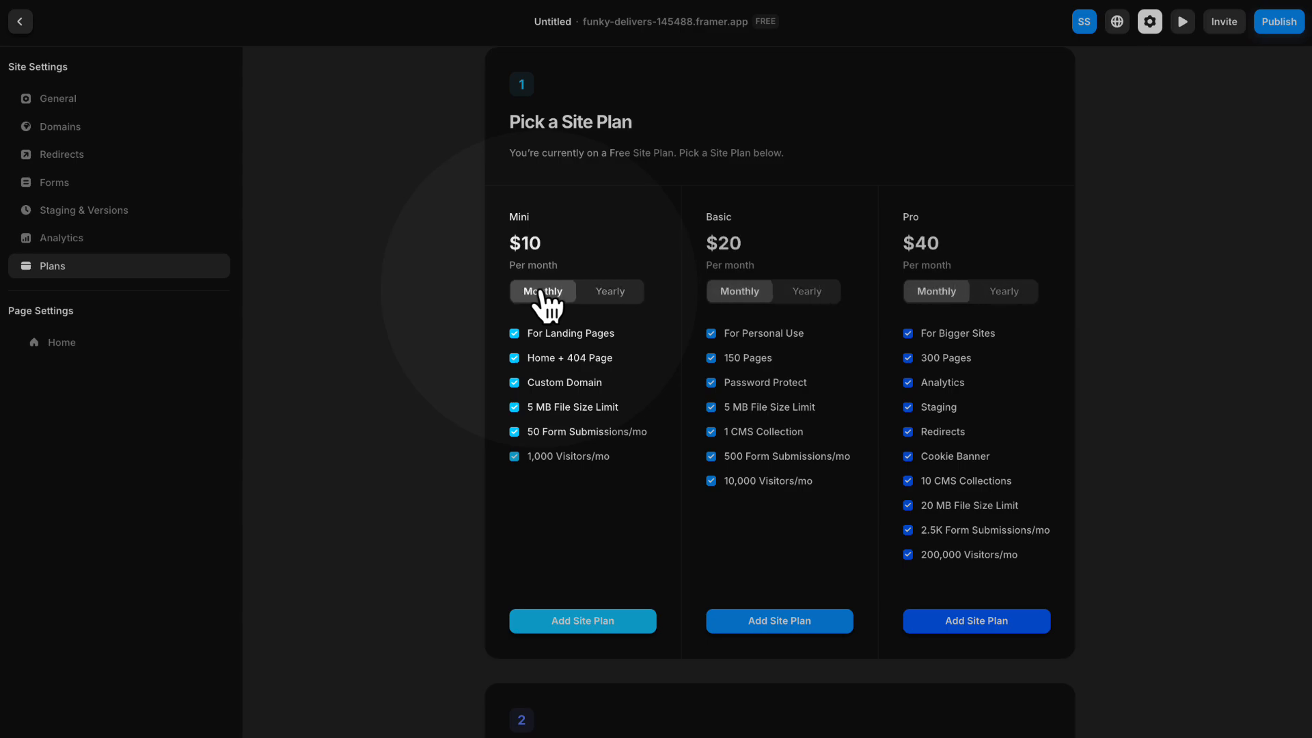
click(610, 623)
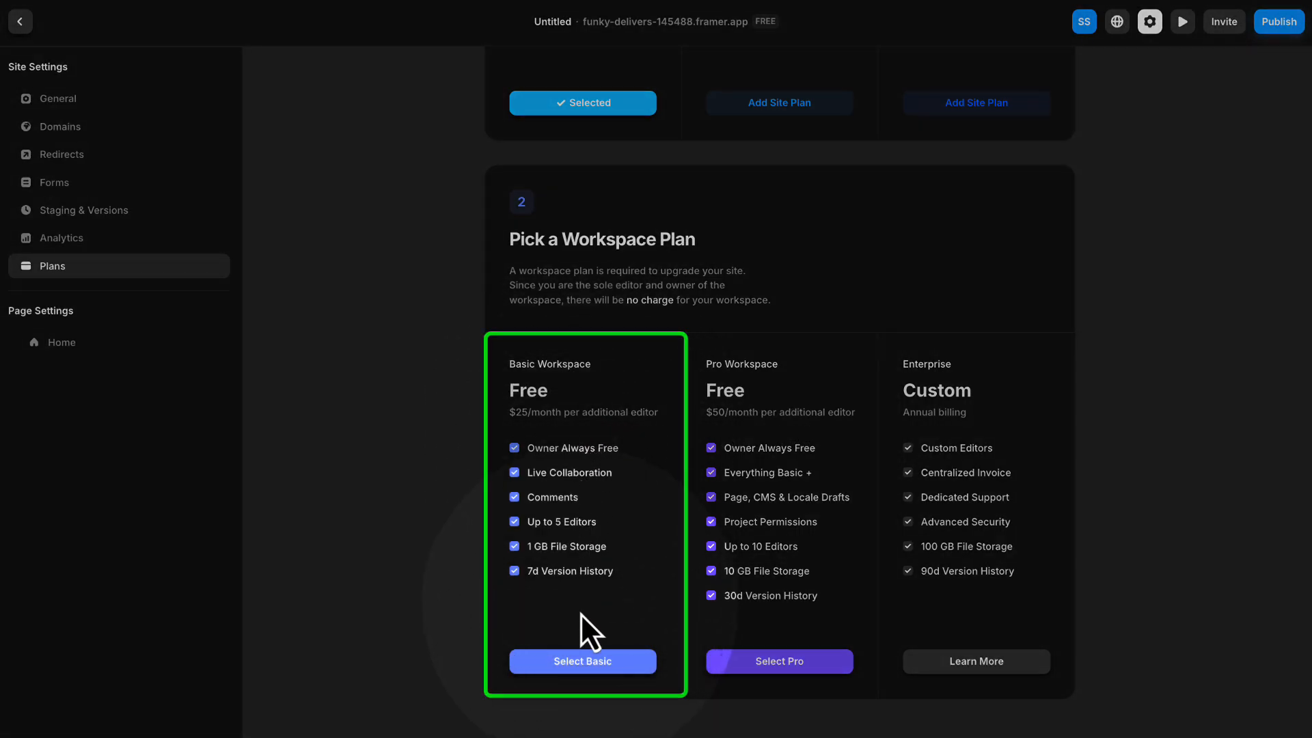
- Select the Basic workspace plan and republish the site with the new subscription
click(580, 663)
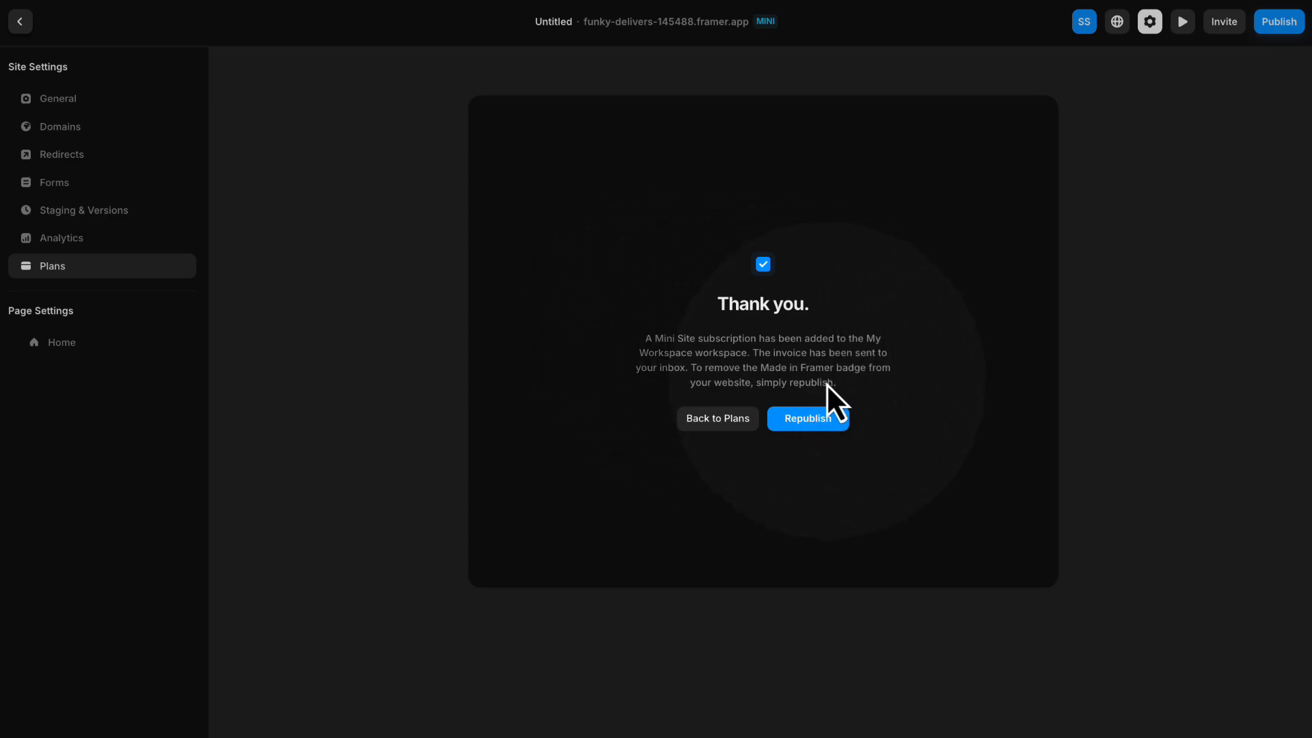
click(820, 422)
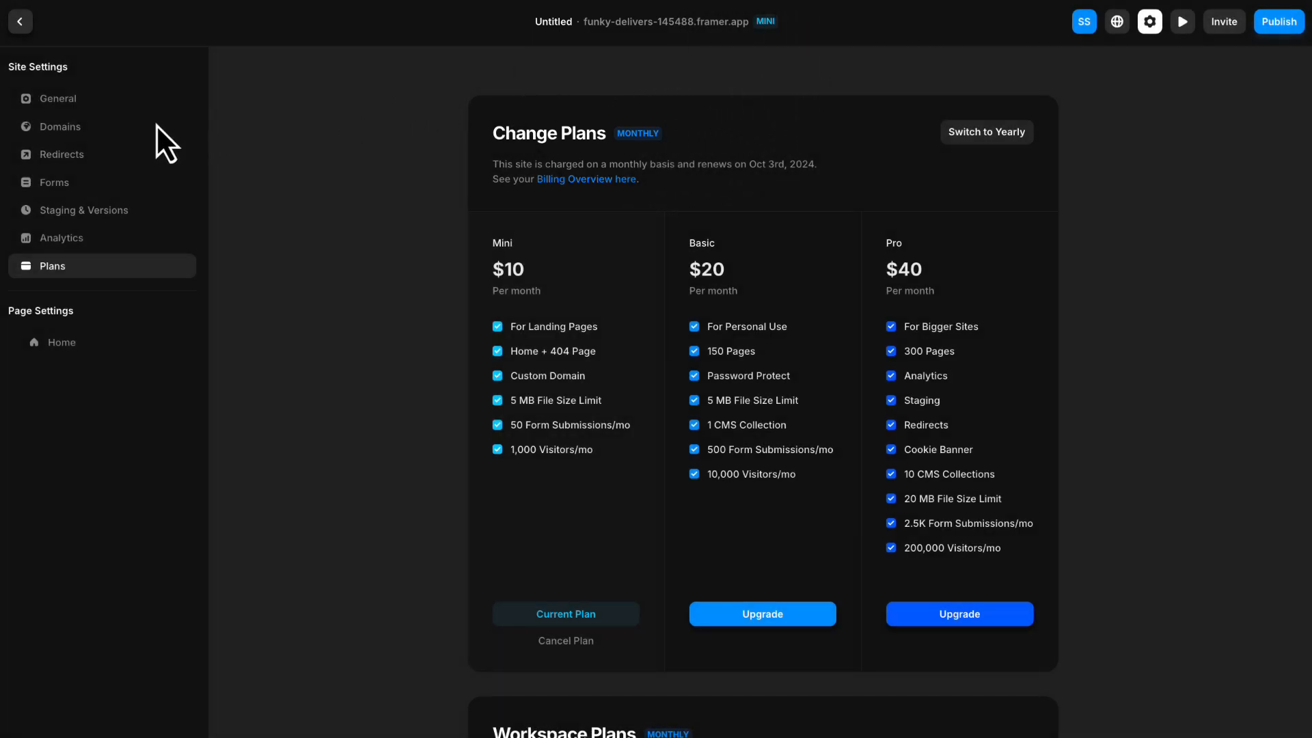
- Connect the owned domain stepsteve.com in the site's domain settings and review its required DNS record values
click(73, 137)
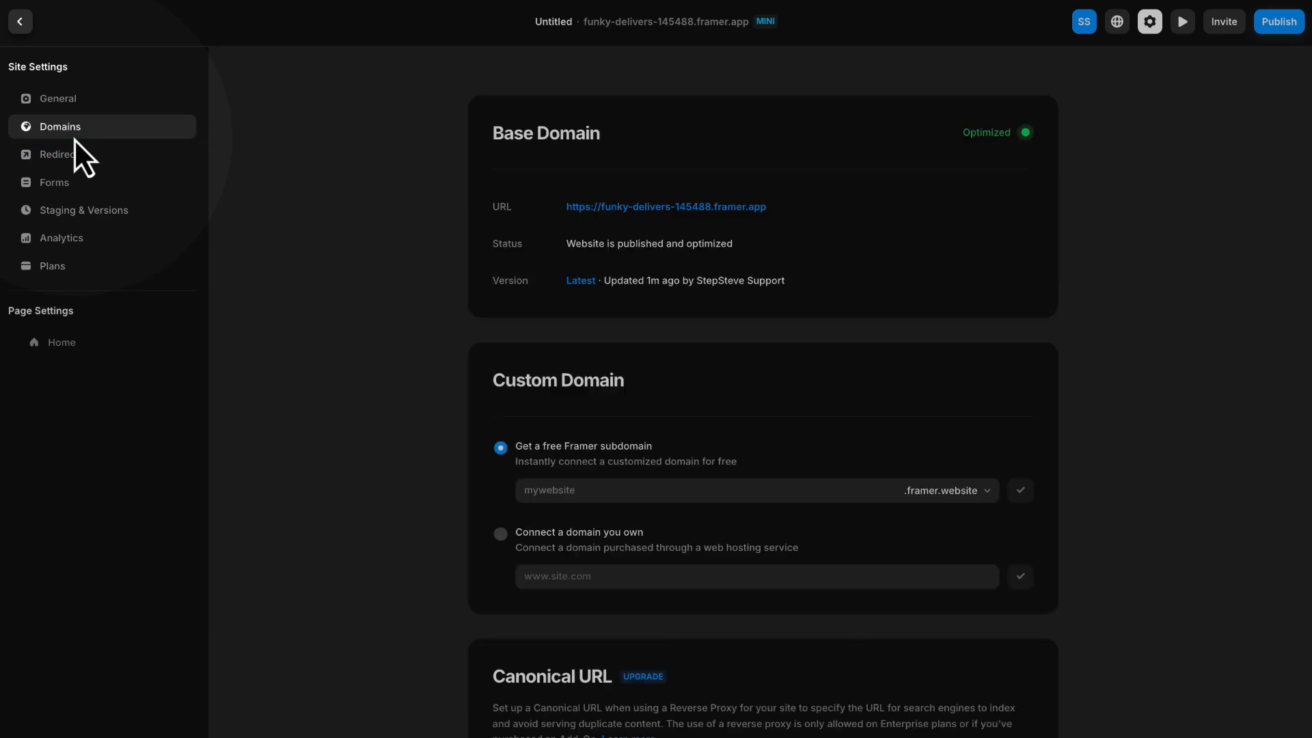
scroll(535, 273, down, 1)
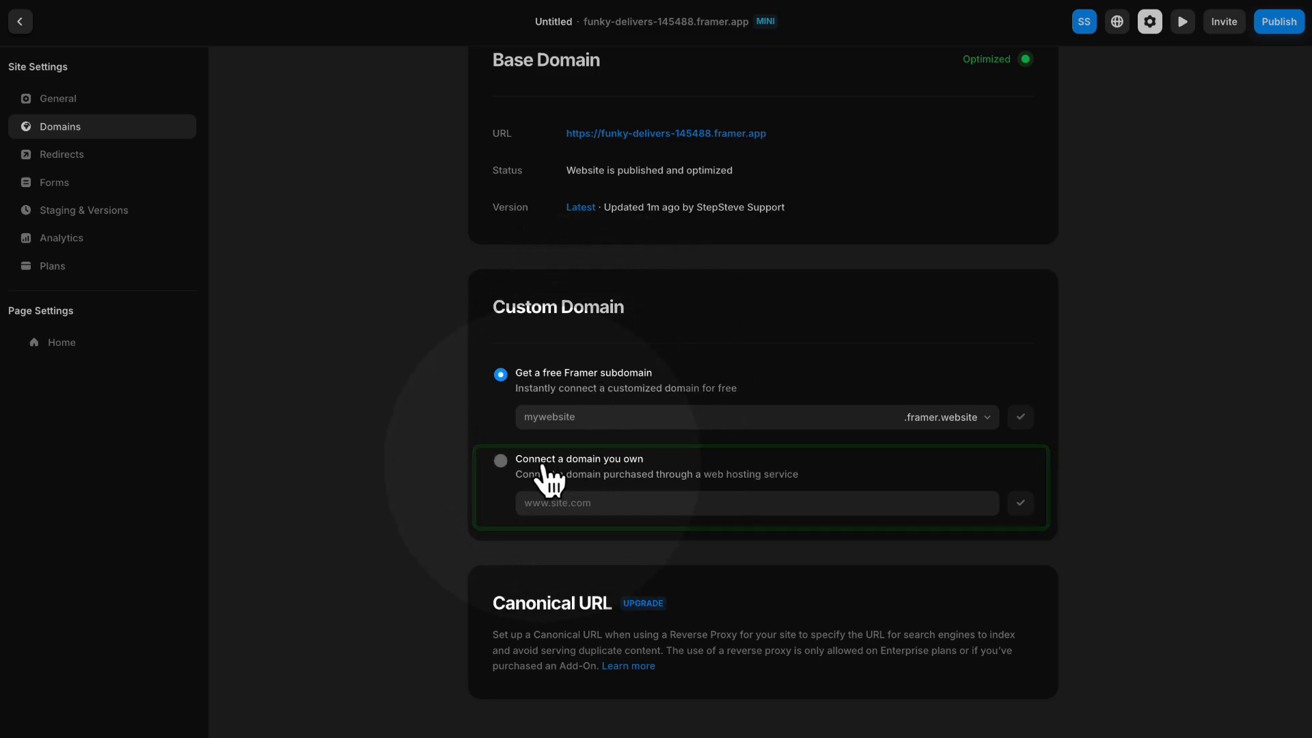
click(500, 463)
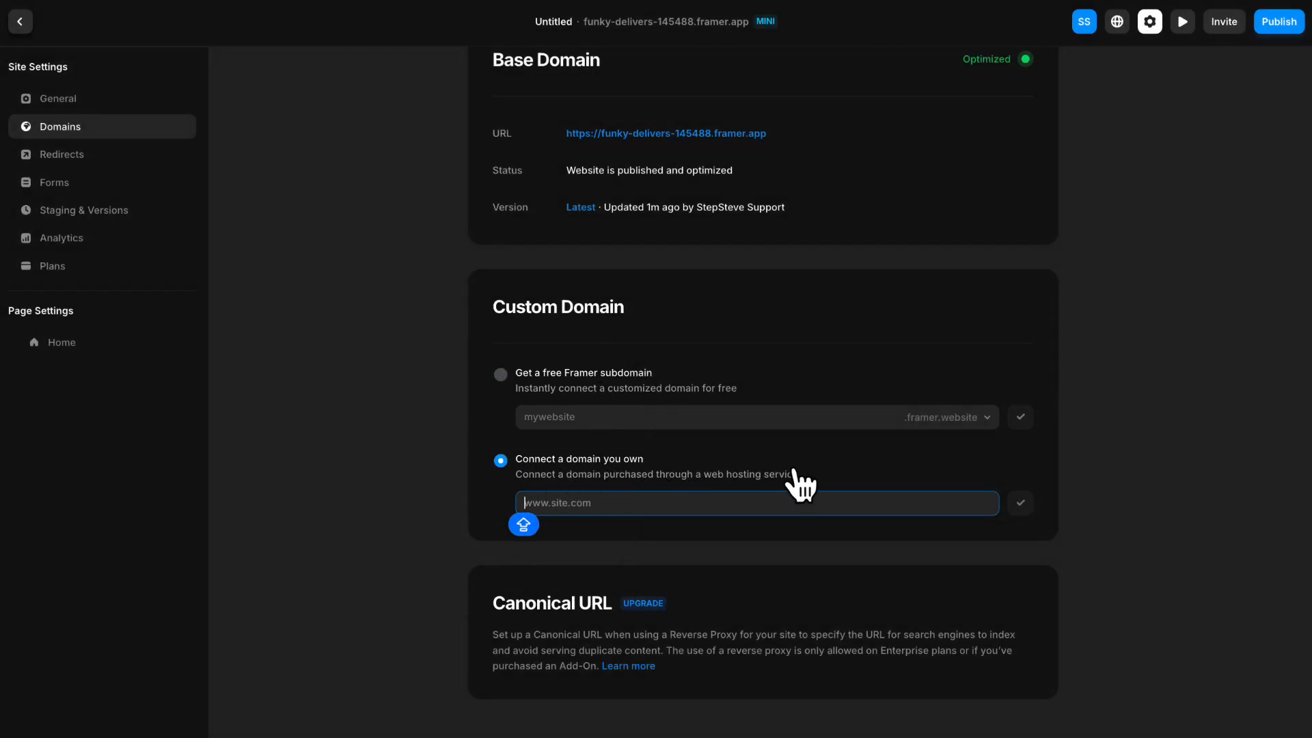
text(STEP)
key(BackSpace)
key(BackSpace)
key(BackSpace)
key(BackSpace)
key(Caps_Lock)
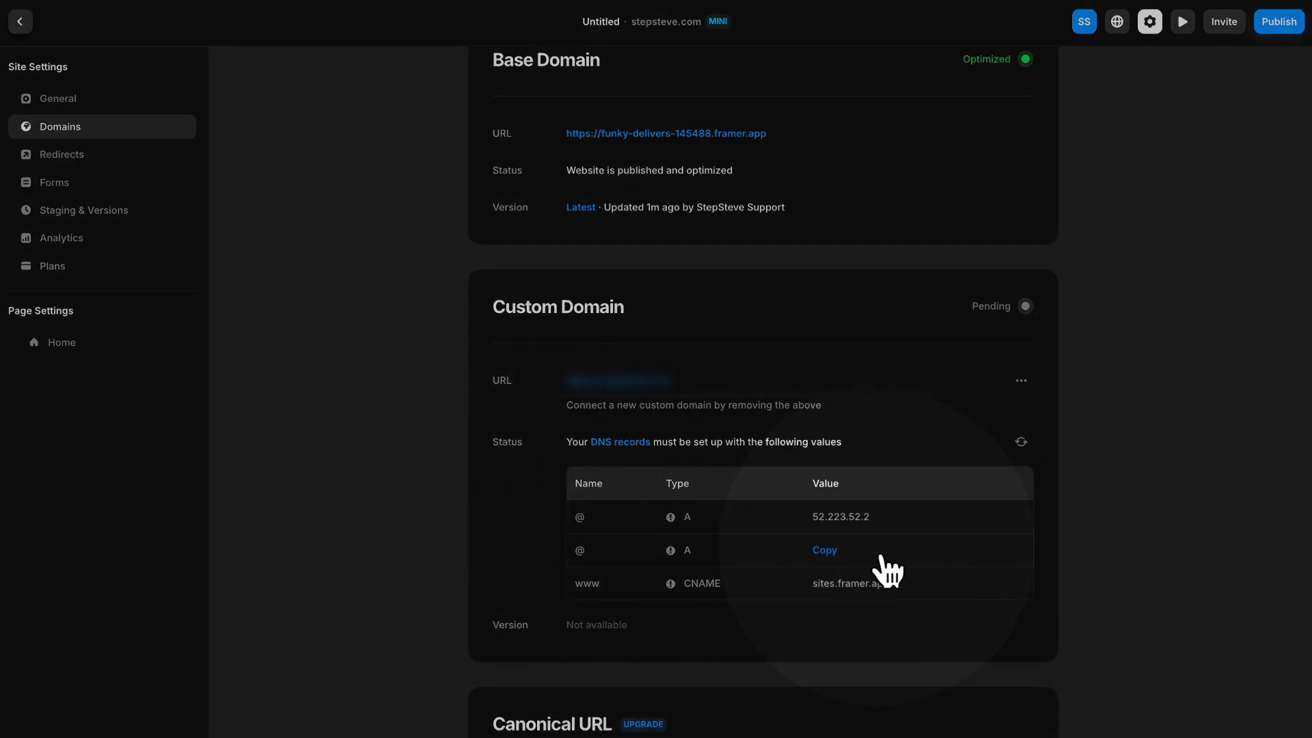
mouse_move(825, 593)
mouse_move(841, 544)
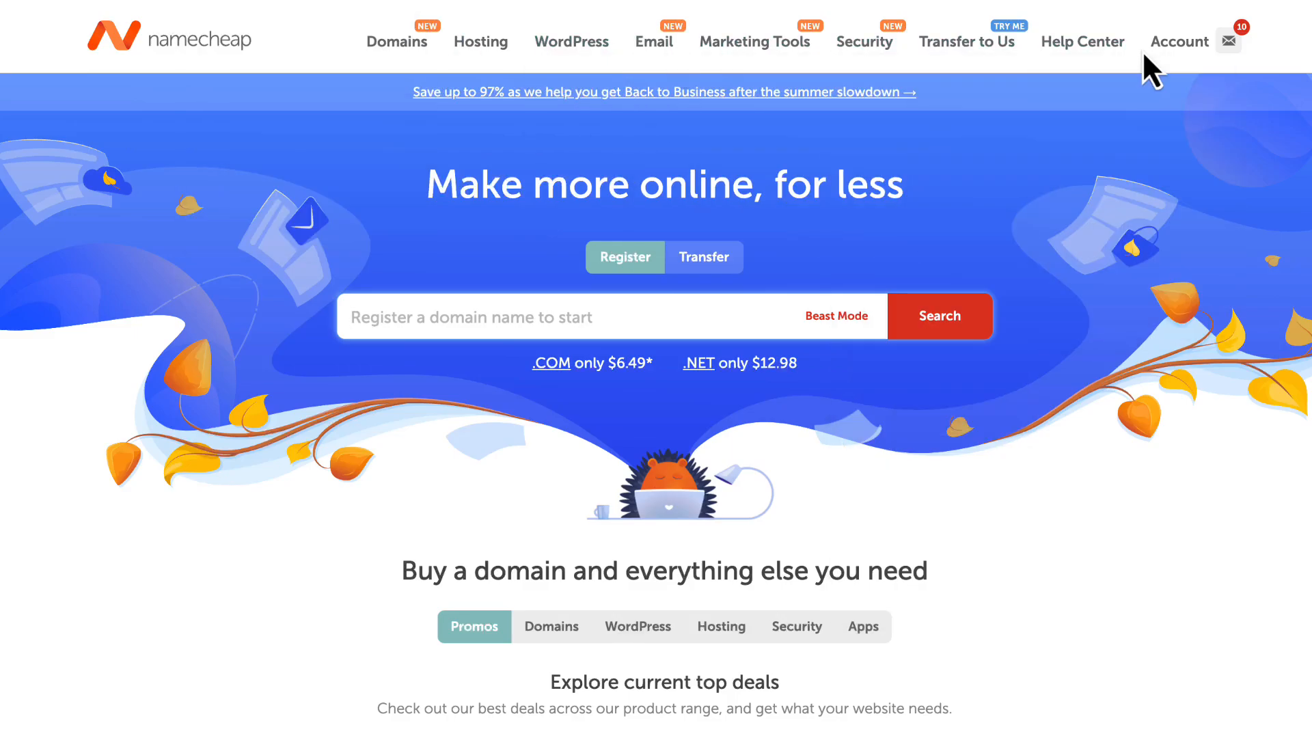
- Switch to Namecheap and open the purchased domain's Advanced DNS settings from the account's domain list
mouse_move(1171, 49)
click(1056, 181)
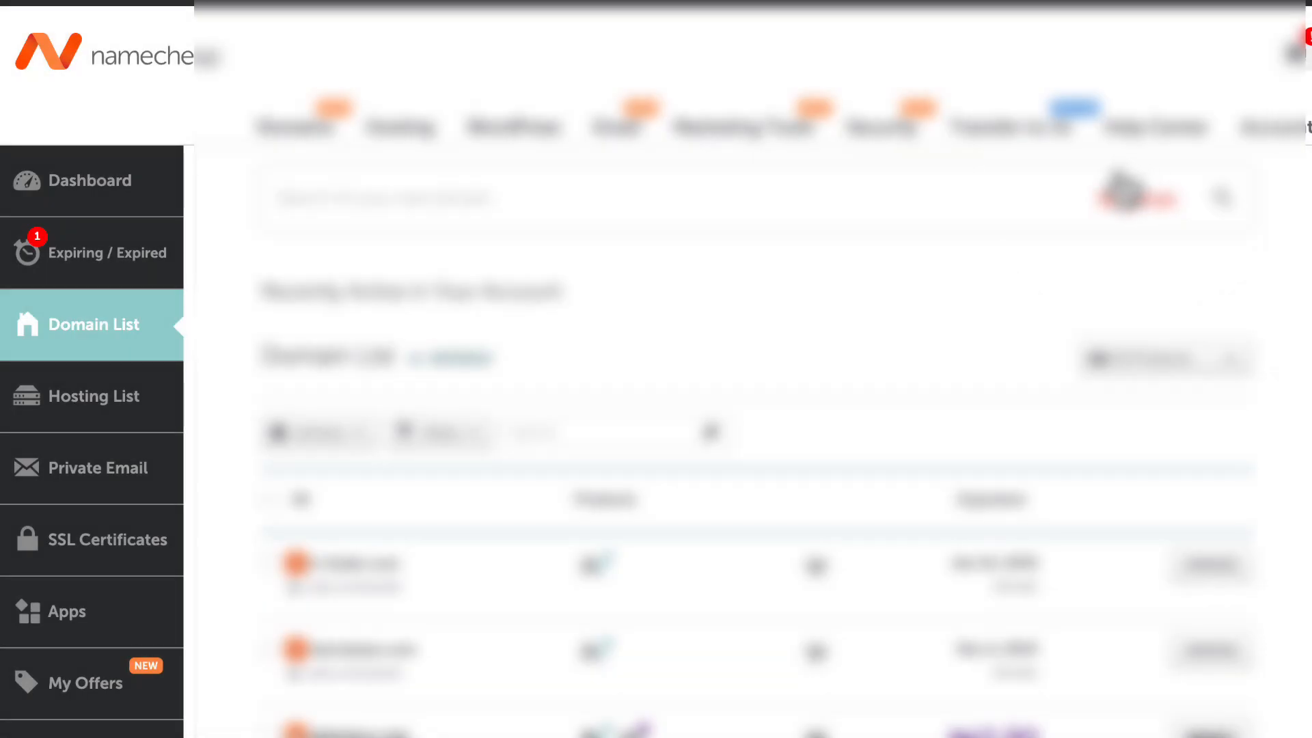
scroll(1117, 196, down, 5)
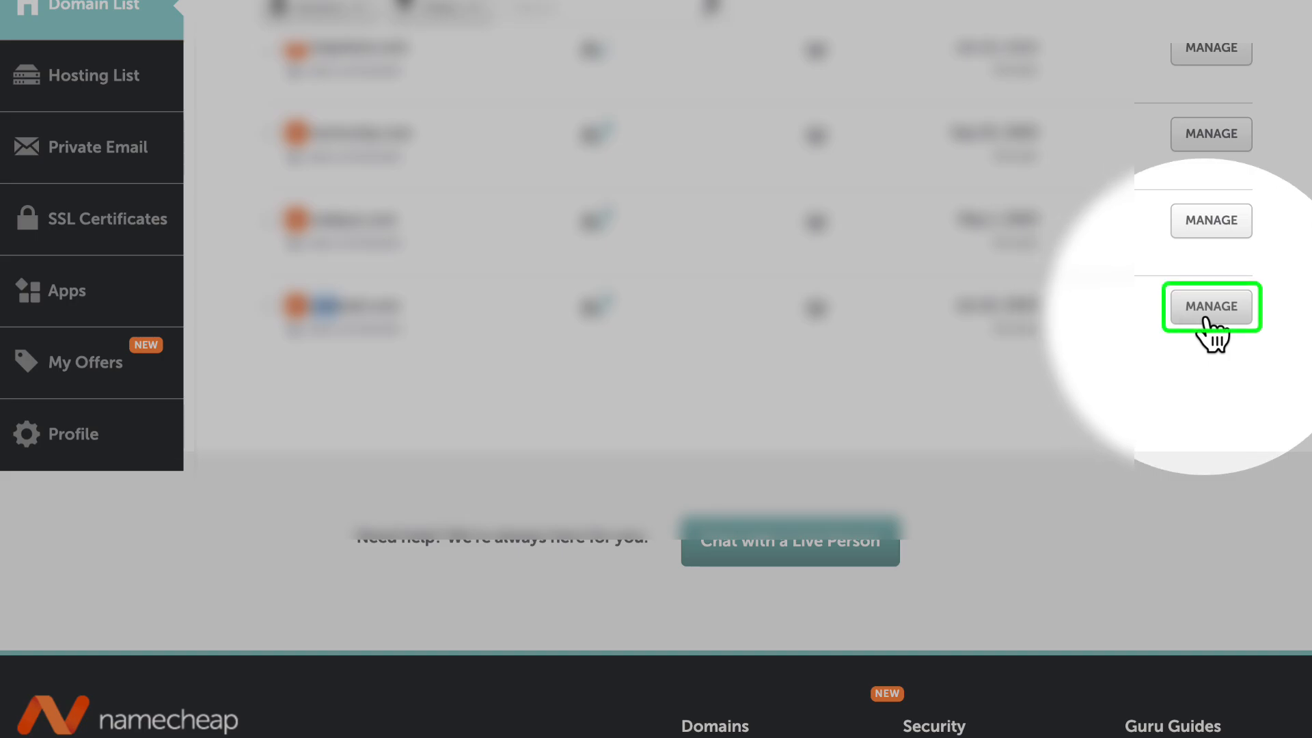
click(1209, 314)
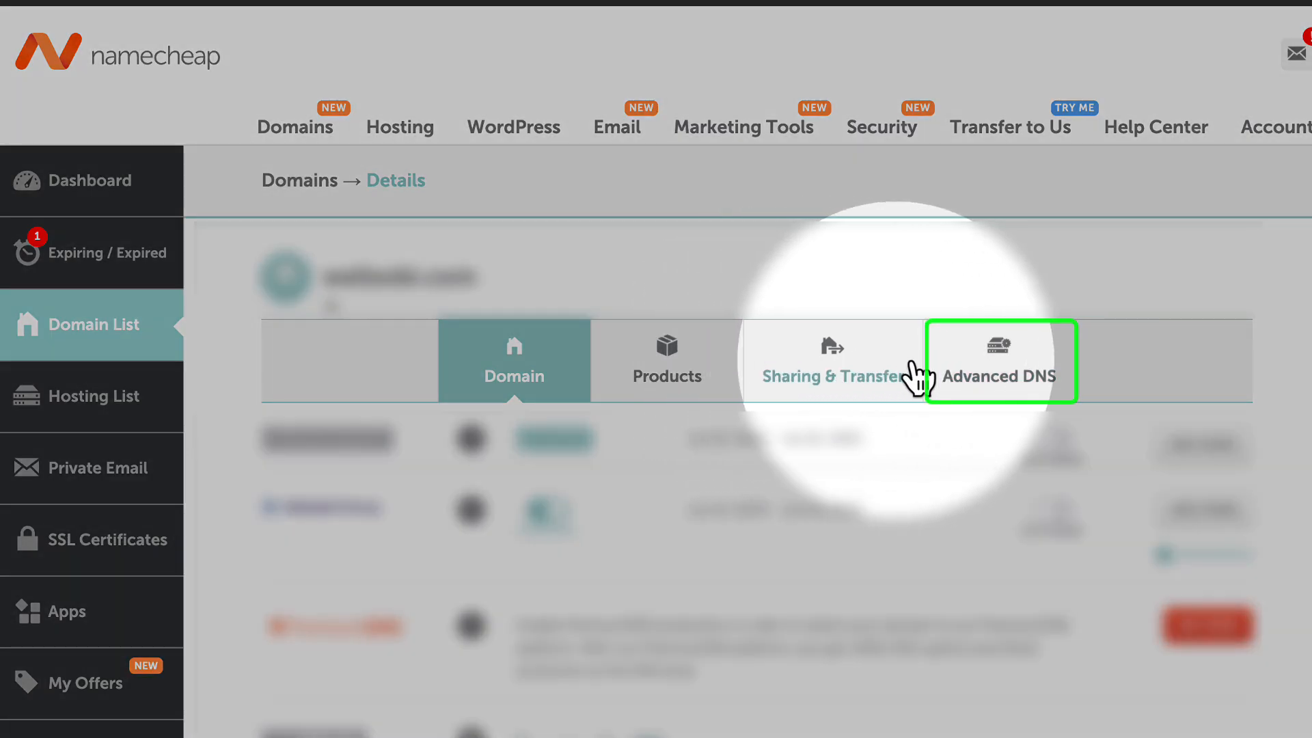
click(987, 382)
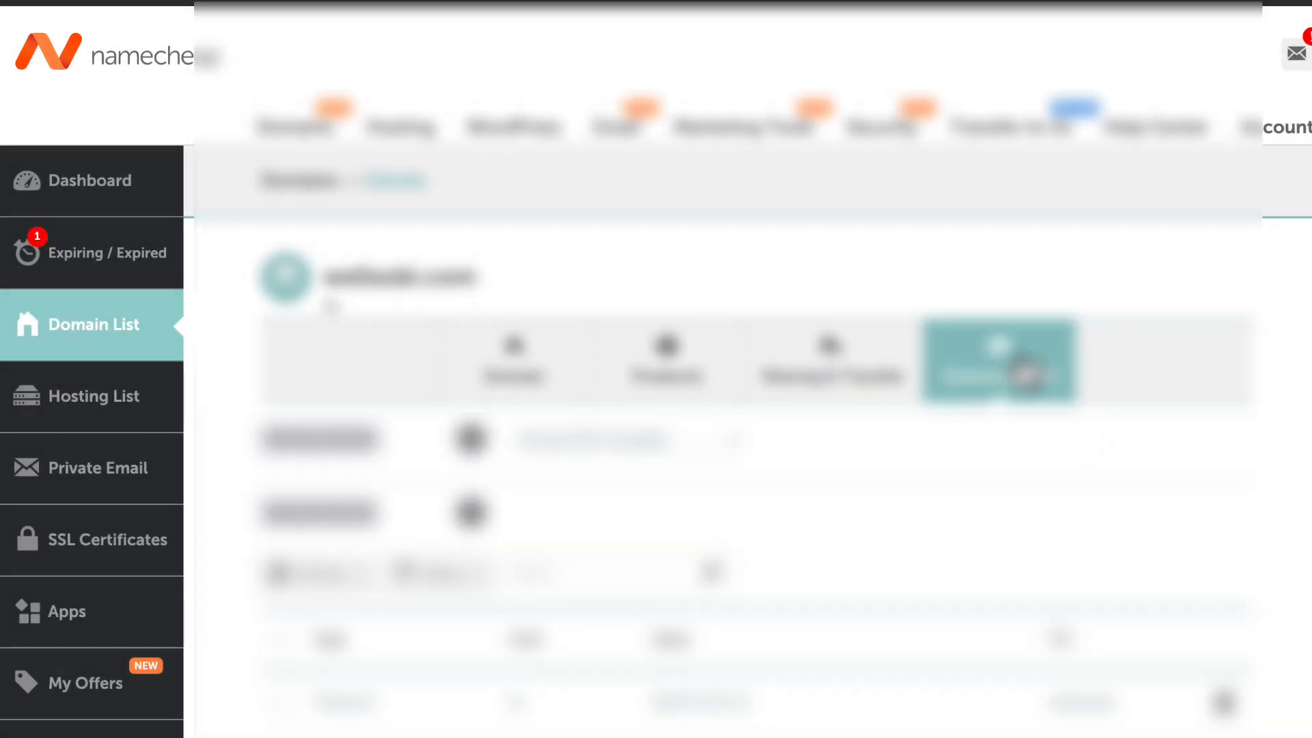
- Delete all existing host records, including the A and CNAME records, from the domain's DNS settings
scroll(1114, 334, down, 4)
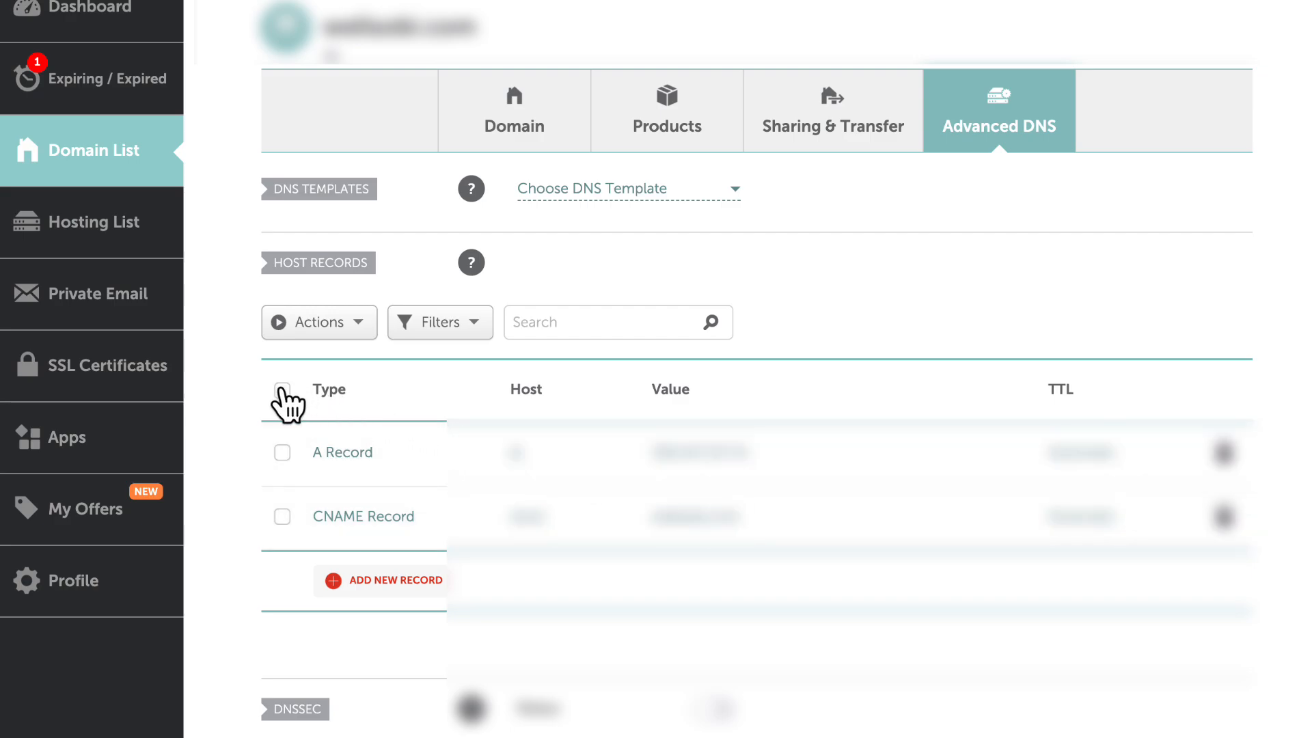
click(329, 326)
click(318, 363)
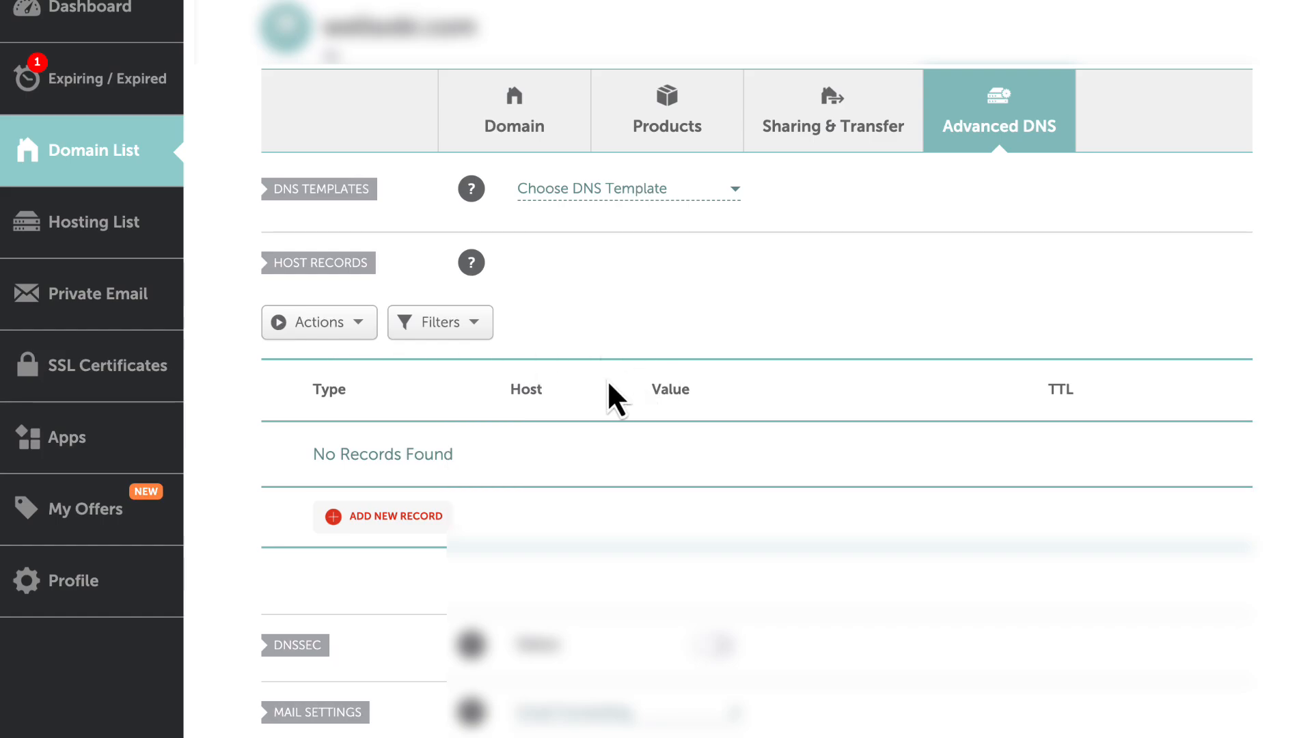
- Add a new A record with host @ and value 52.223.52.2 to the domain's host records
scroll(527, 410, down, 1)
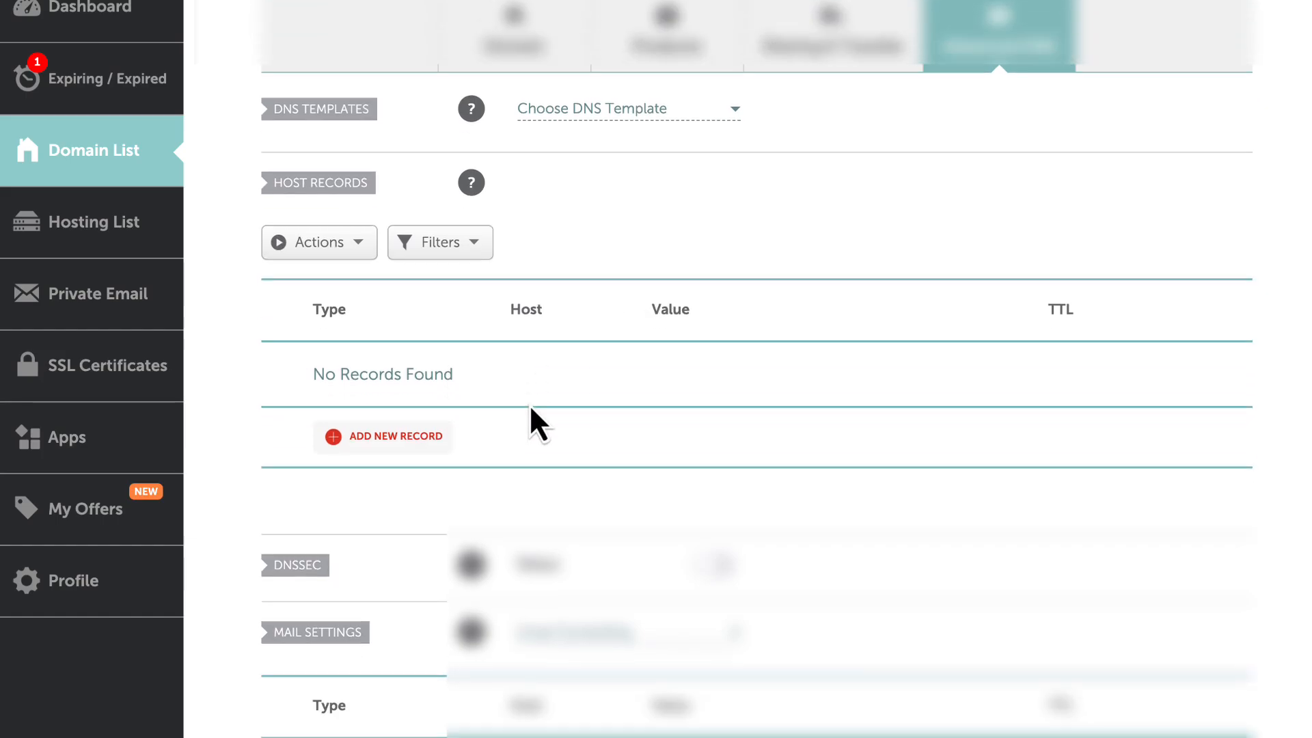
click(434, 440)
scroll(357, 293, down, 1)
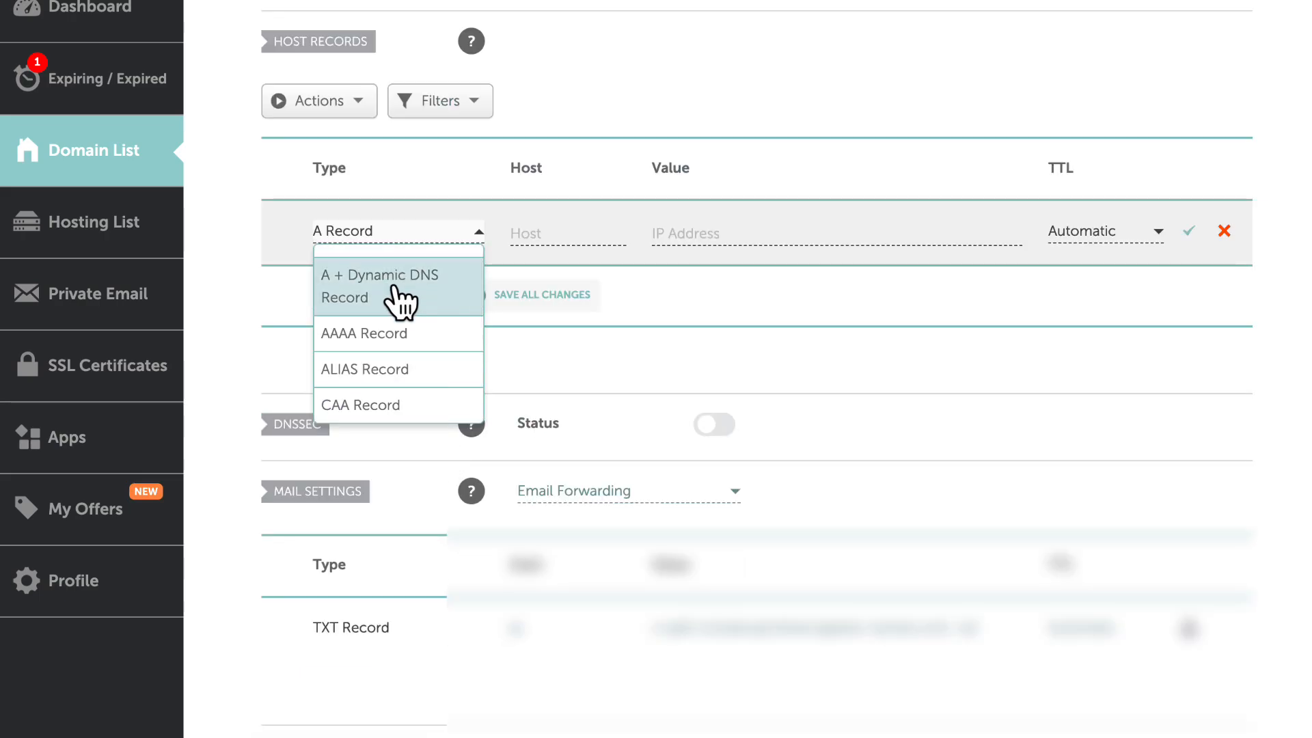
click(512, 236)
key(Tab)
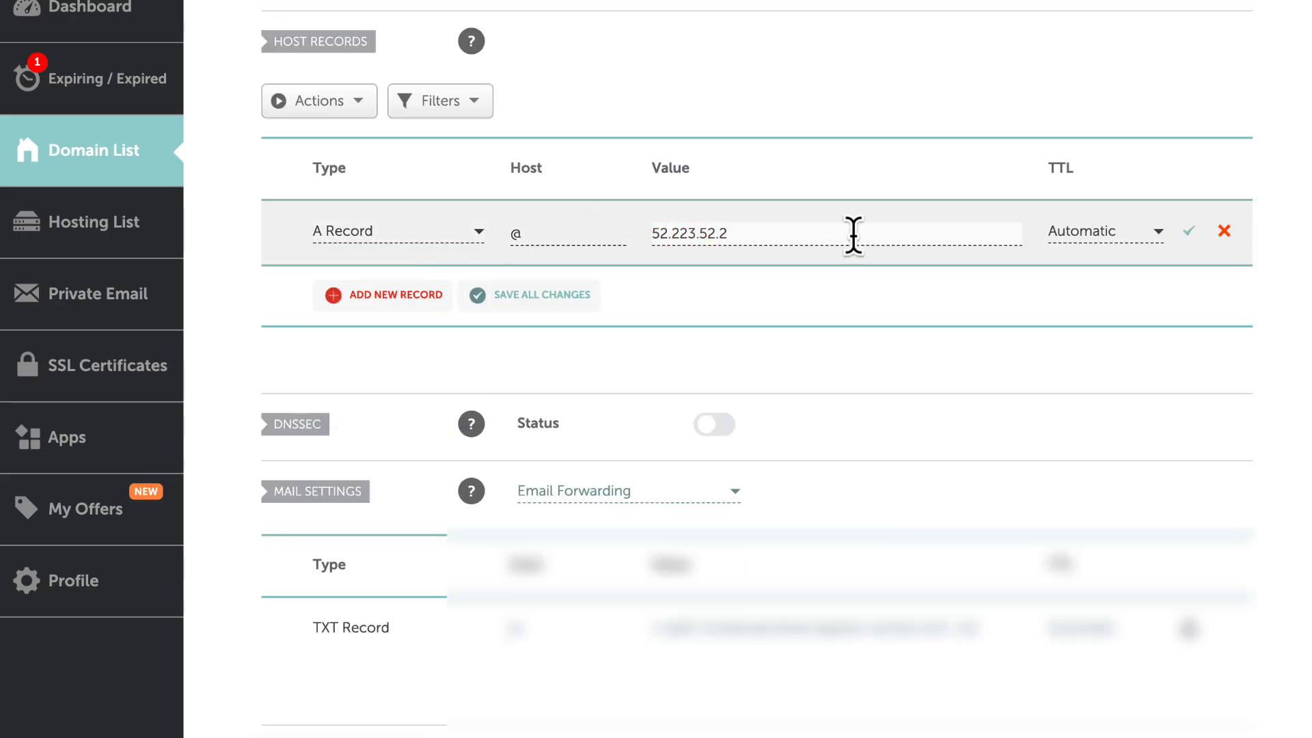
- Save the first A record, then add and save a second A record with host @ and value 35.71.142.77
click(1189, 231)
click(393, 299)
click(571, 287)
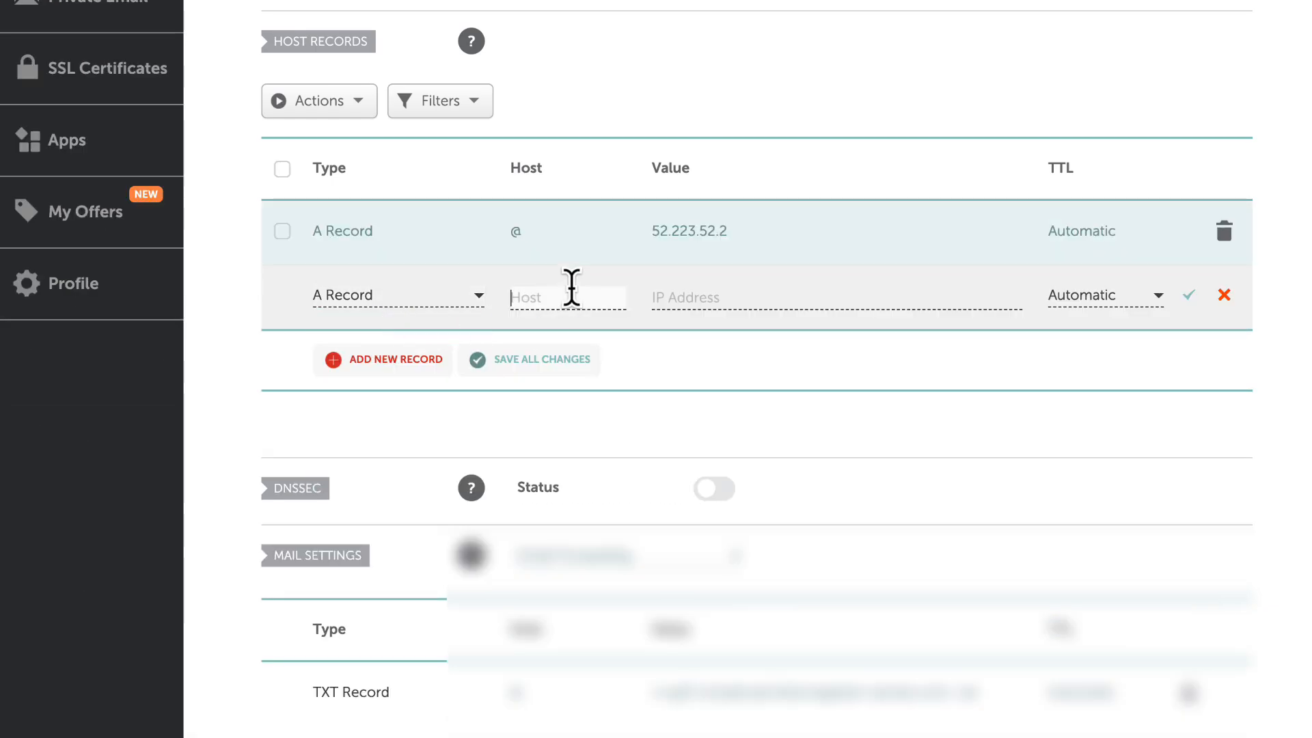
text(@)
key(Tab)
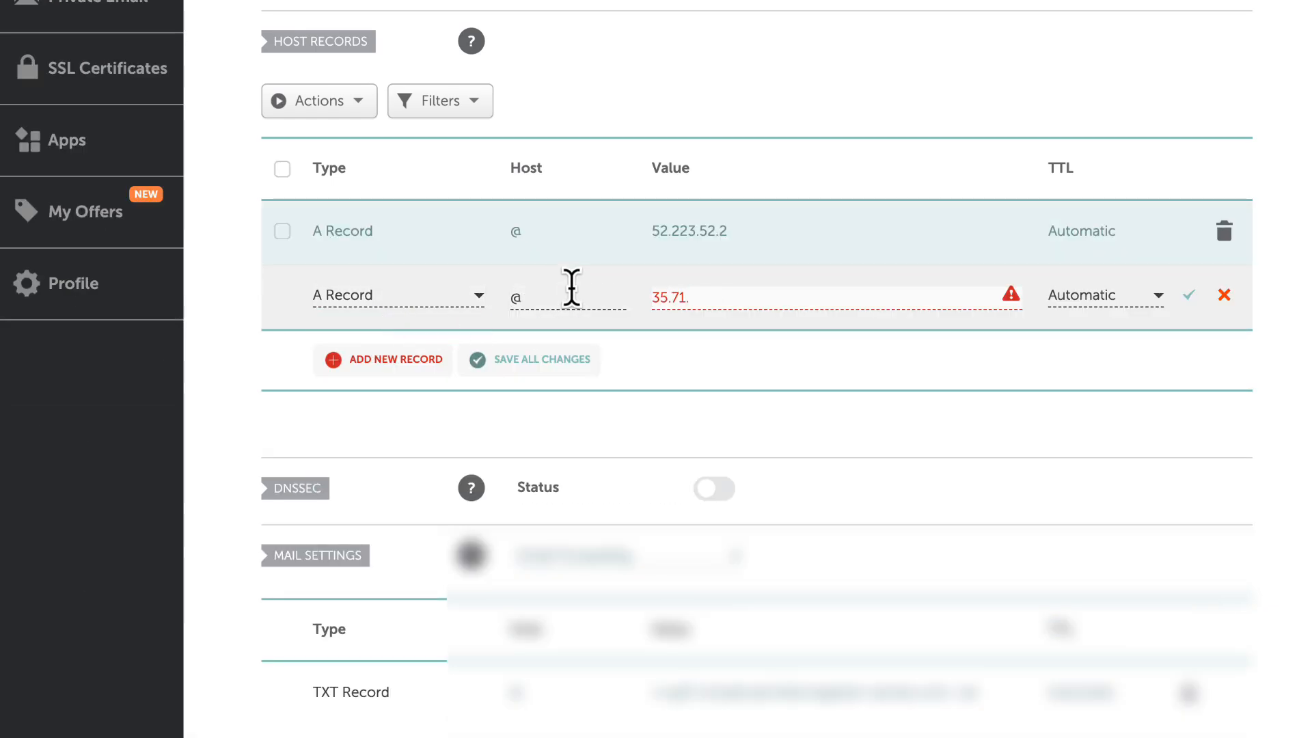
click(1190, 296)
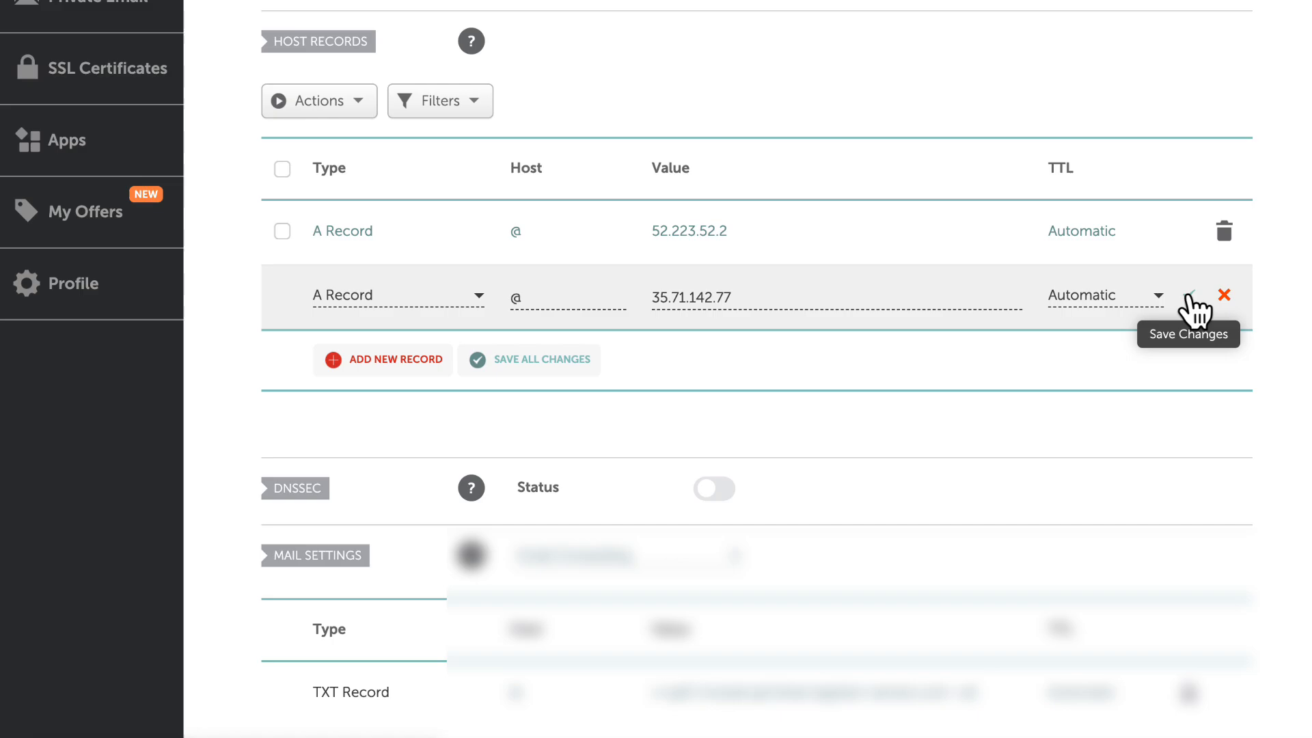
click(1190, 296)
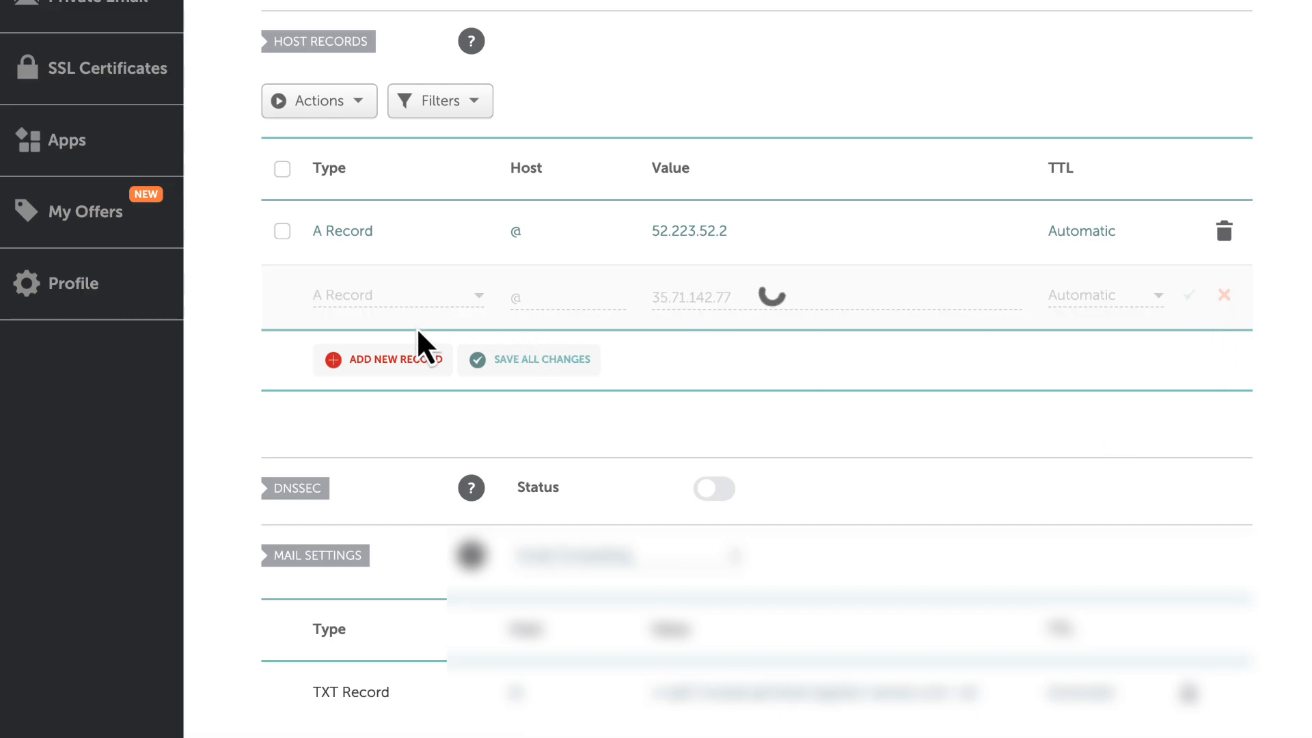
- Add and save a CNAME record with host www and value sites.framer.app in the domain's host records
click(397, 363)
scroll(384, 381, down, 2)
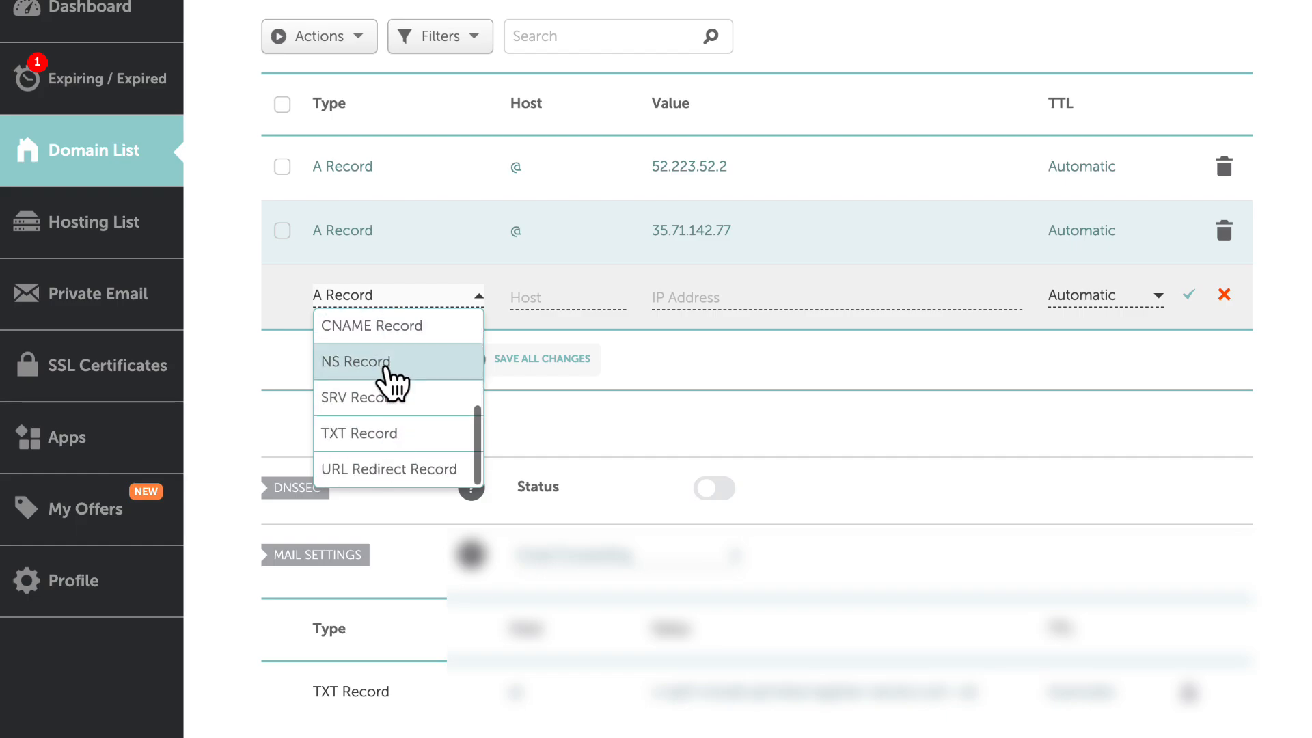
click(363, 323)
click(568, 297)
text(www)
key(Tab)
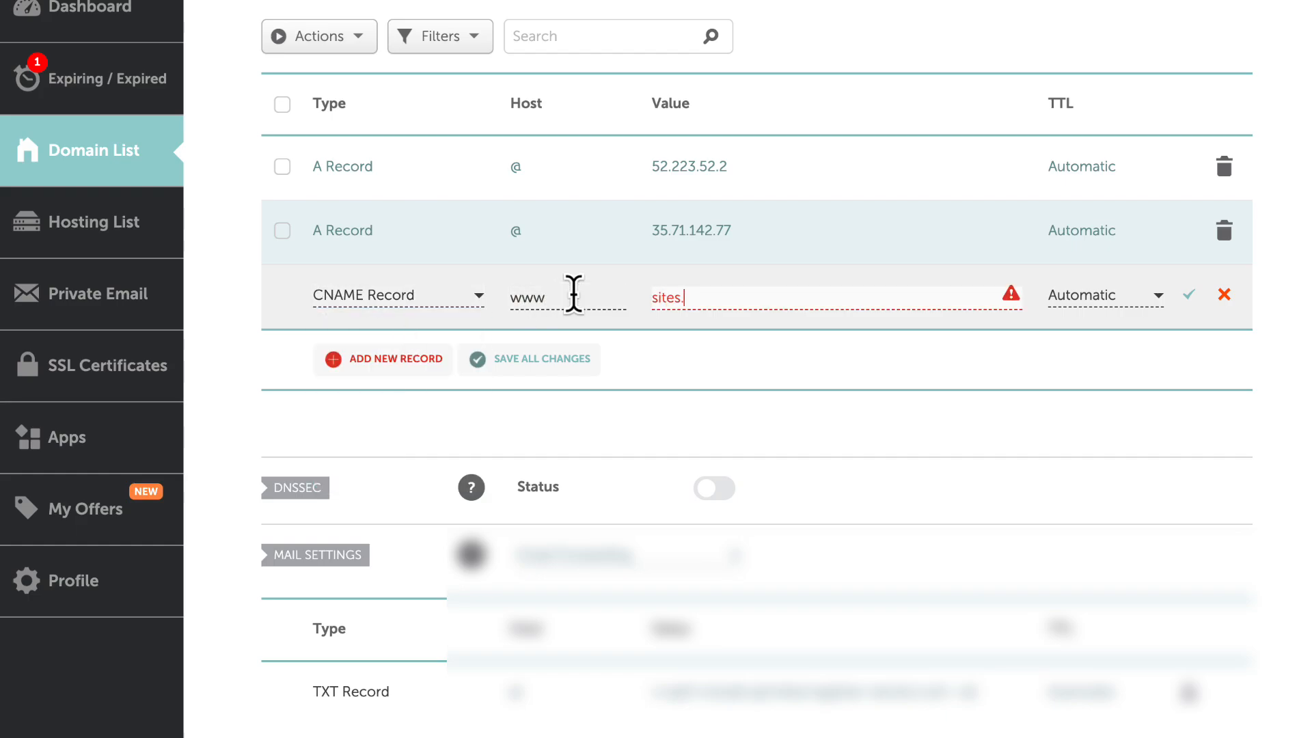
text(sites.framer.app)
click(1190, 295)
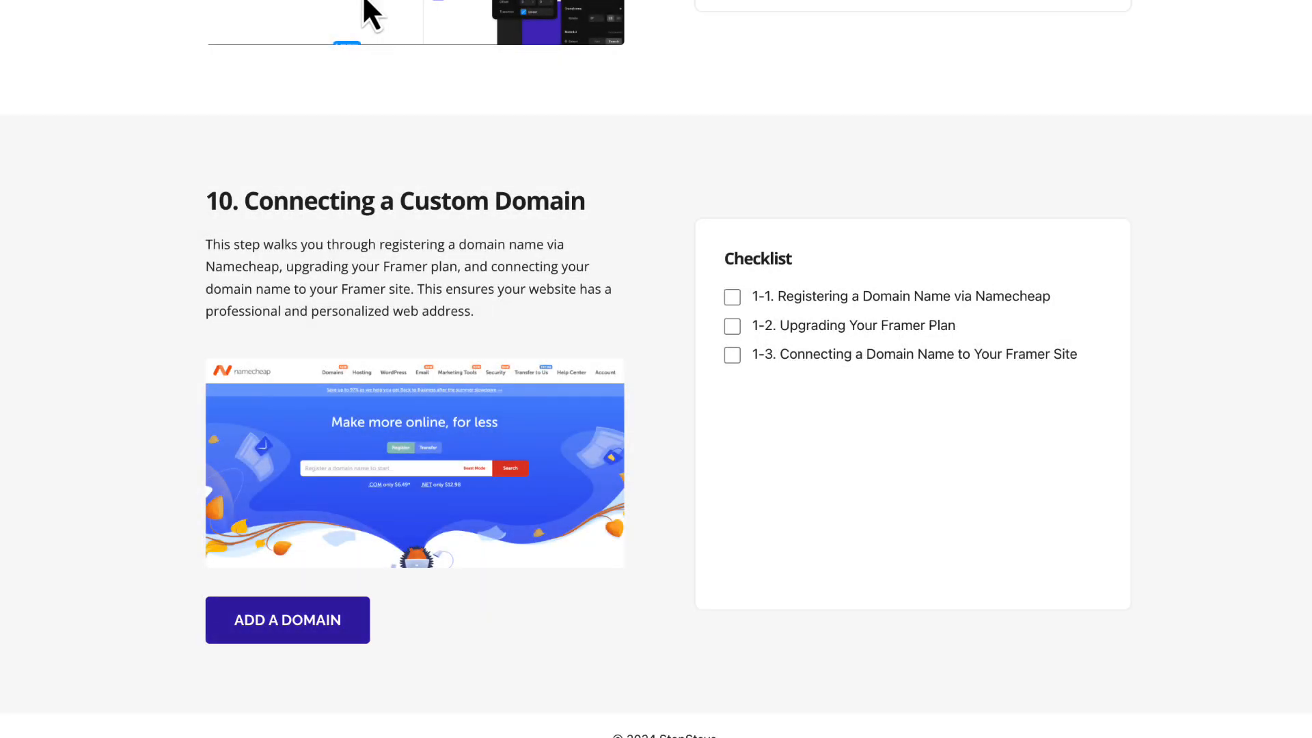
- Switch to the tutorial guide page and tick all three checklist items under Connecting a Custom Domain
click(735, 303)
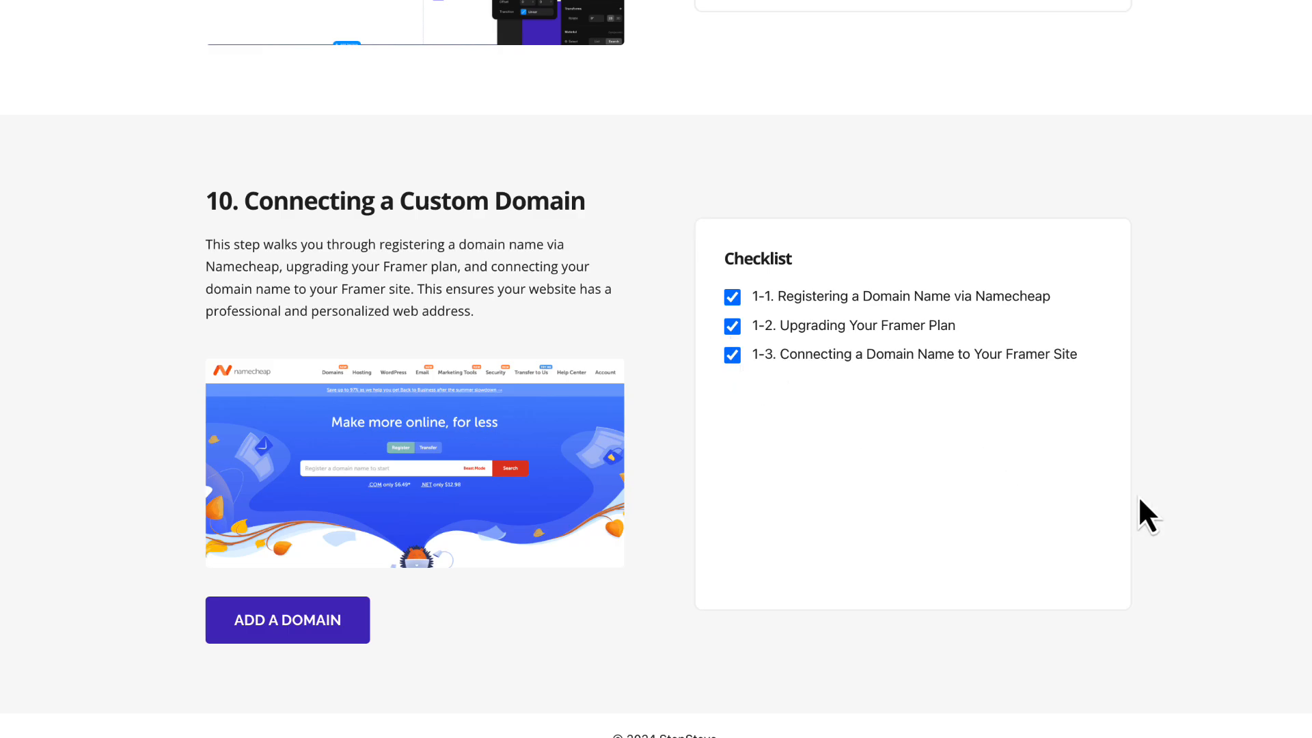
- Review the guide's lesson list and the checklists of its sections
scroll(764, 400, up, 10)
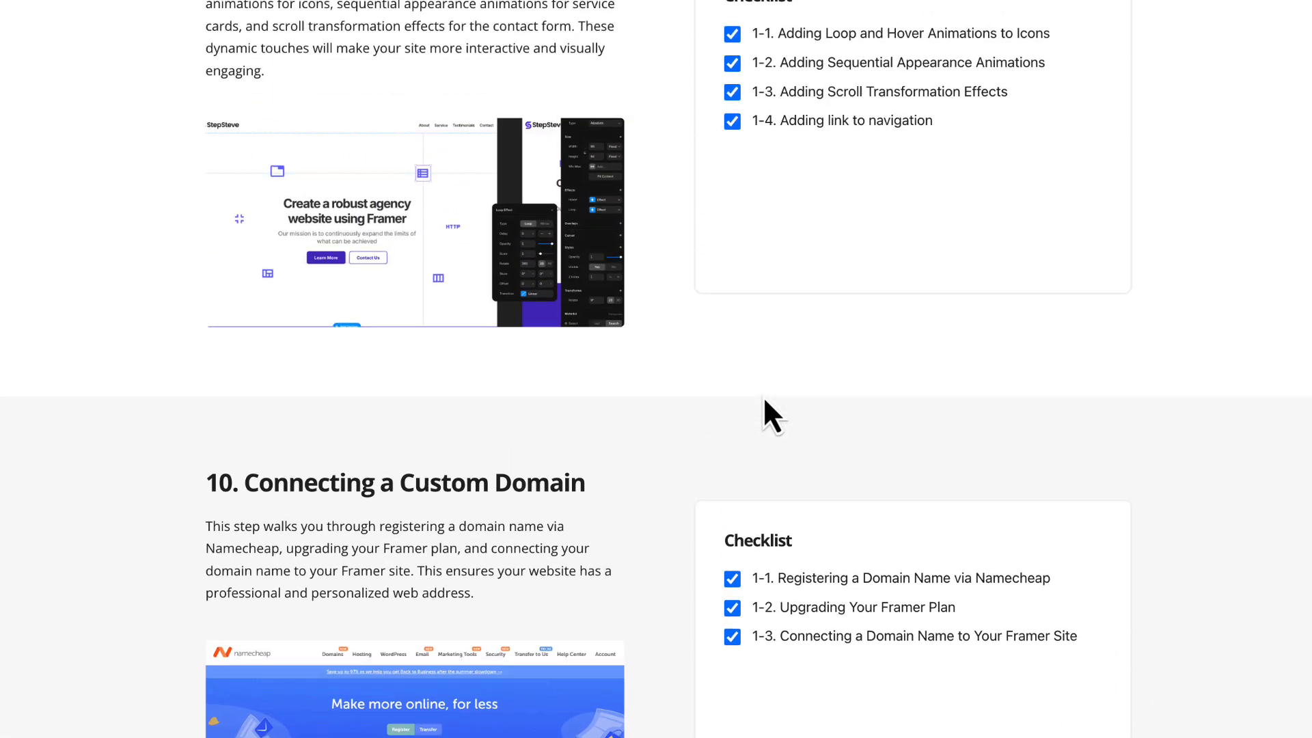
scroll(764, 399, up, 15)
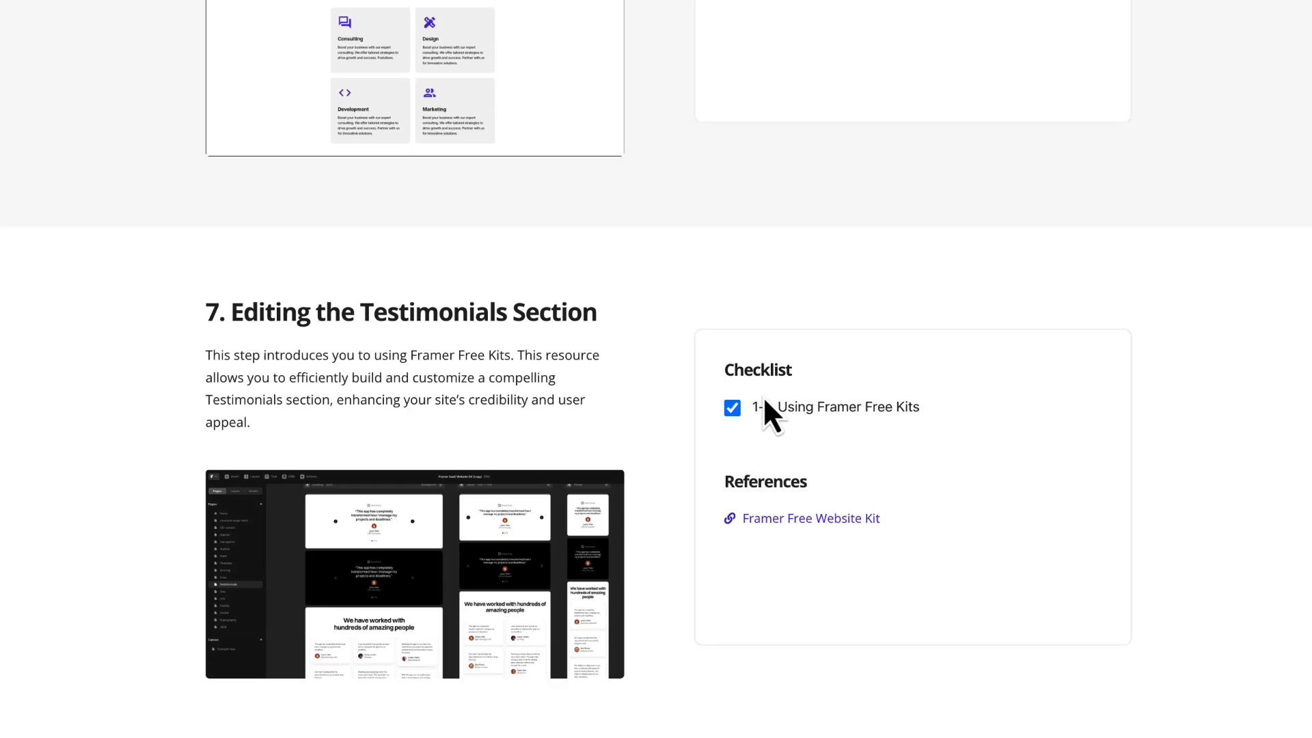
scroll(773, 417, up, 15)
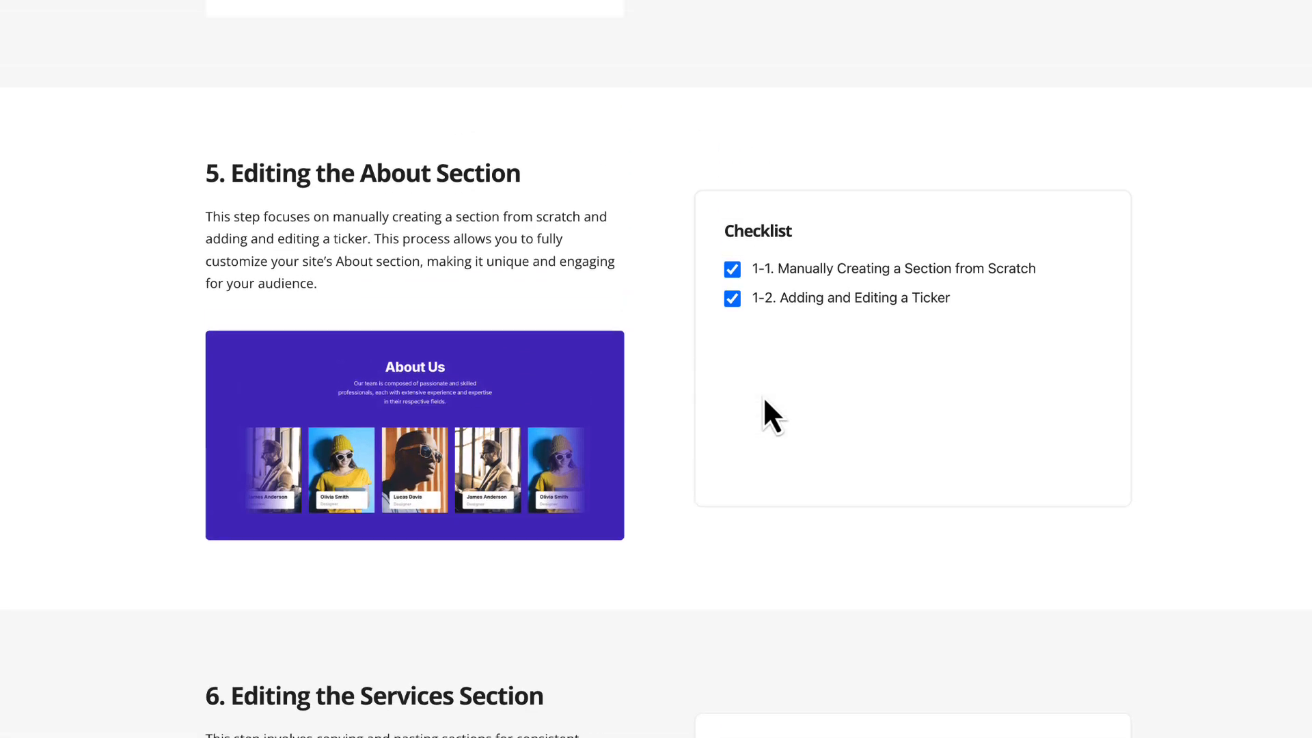
scroll(764, 402, up, 15)
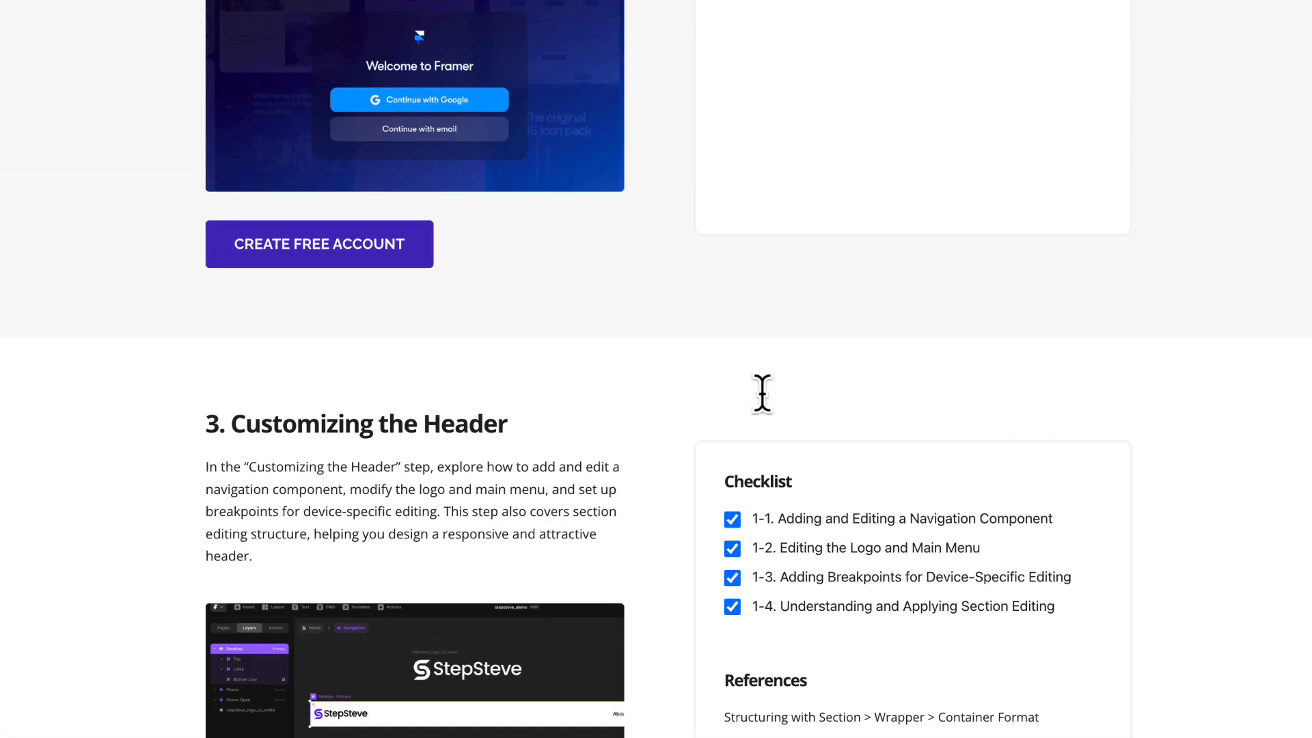
scroll(765, 402, up, 7)
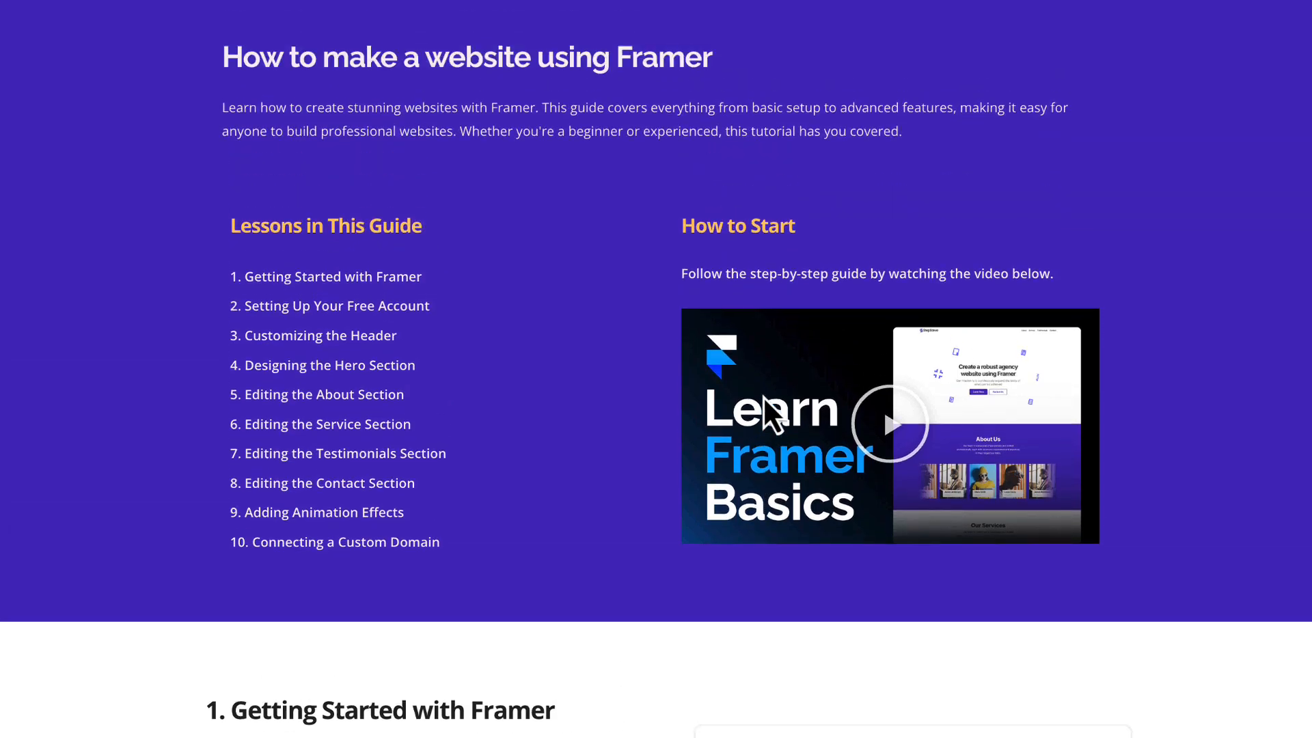
scroll(764, 407, down, 20)
scroll(771, 414, down, 20)
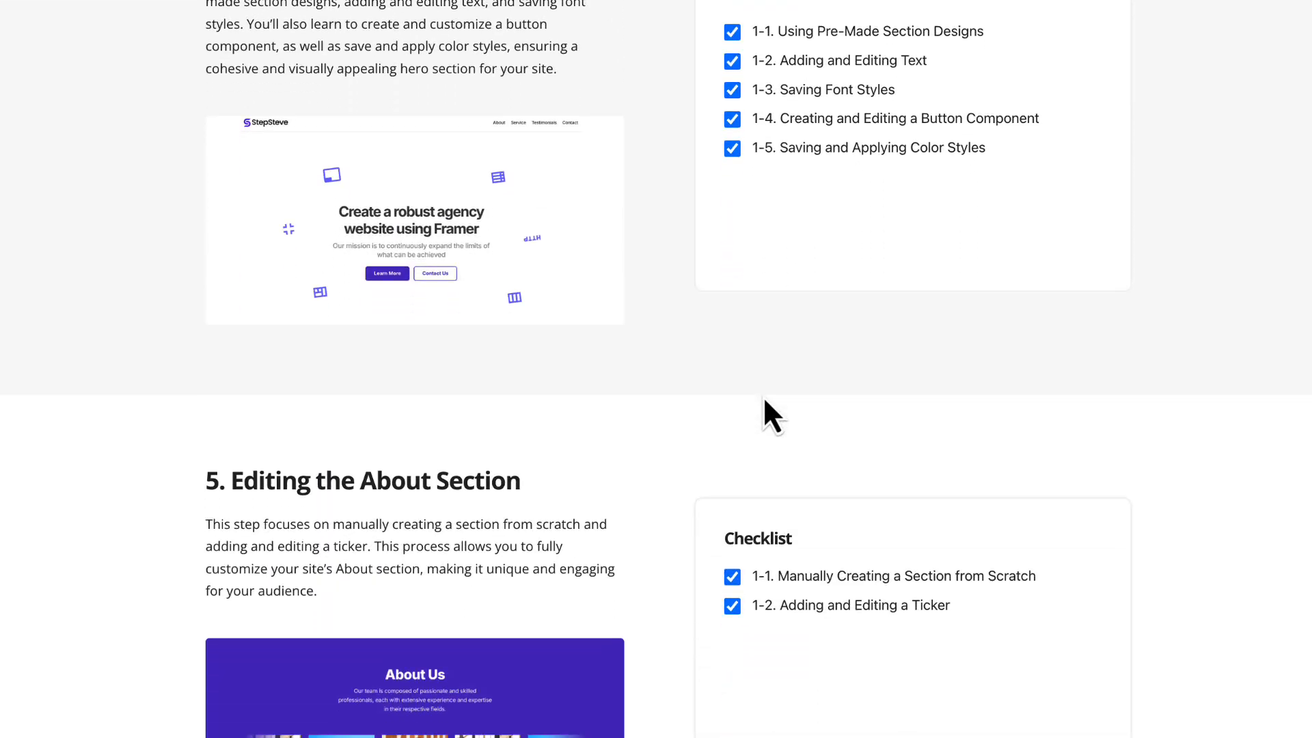
scroll(766, 403, down, 20)
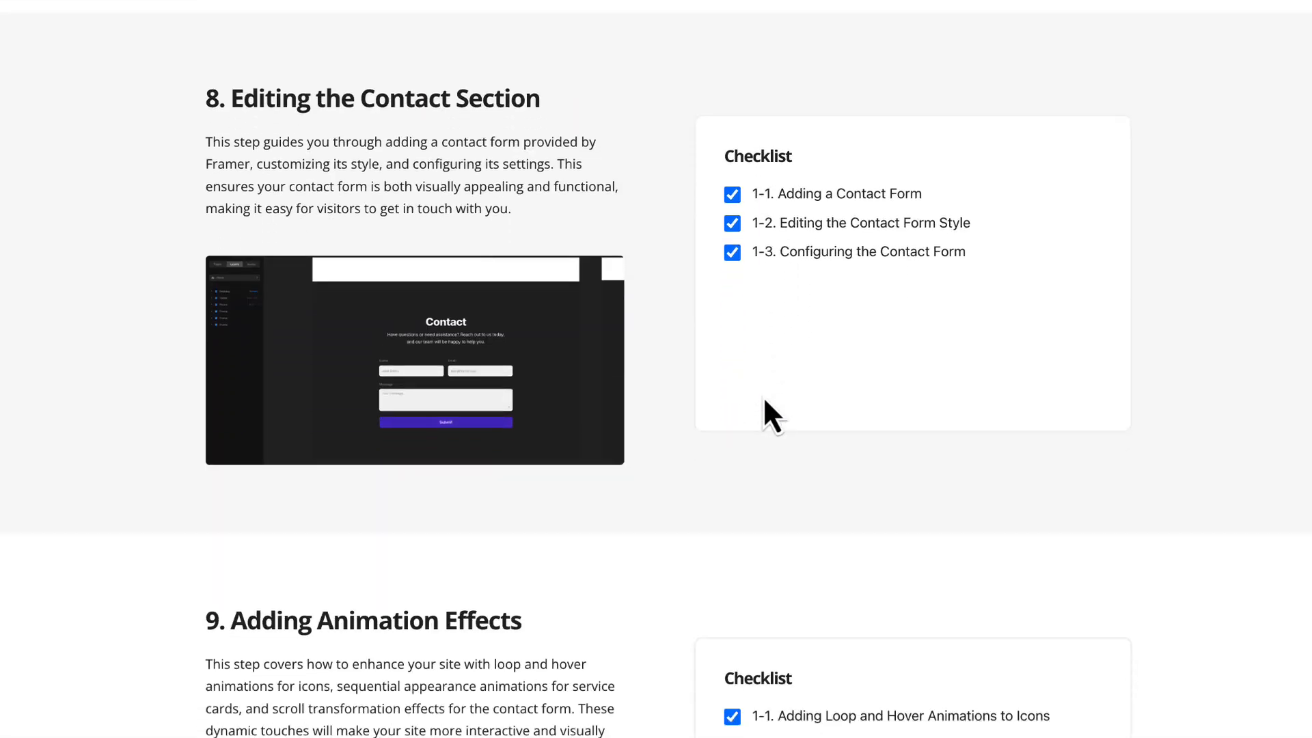